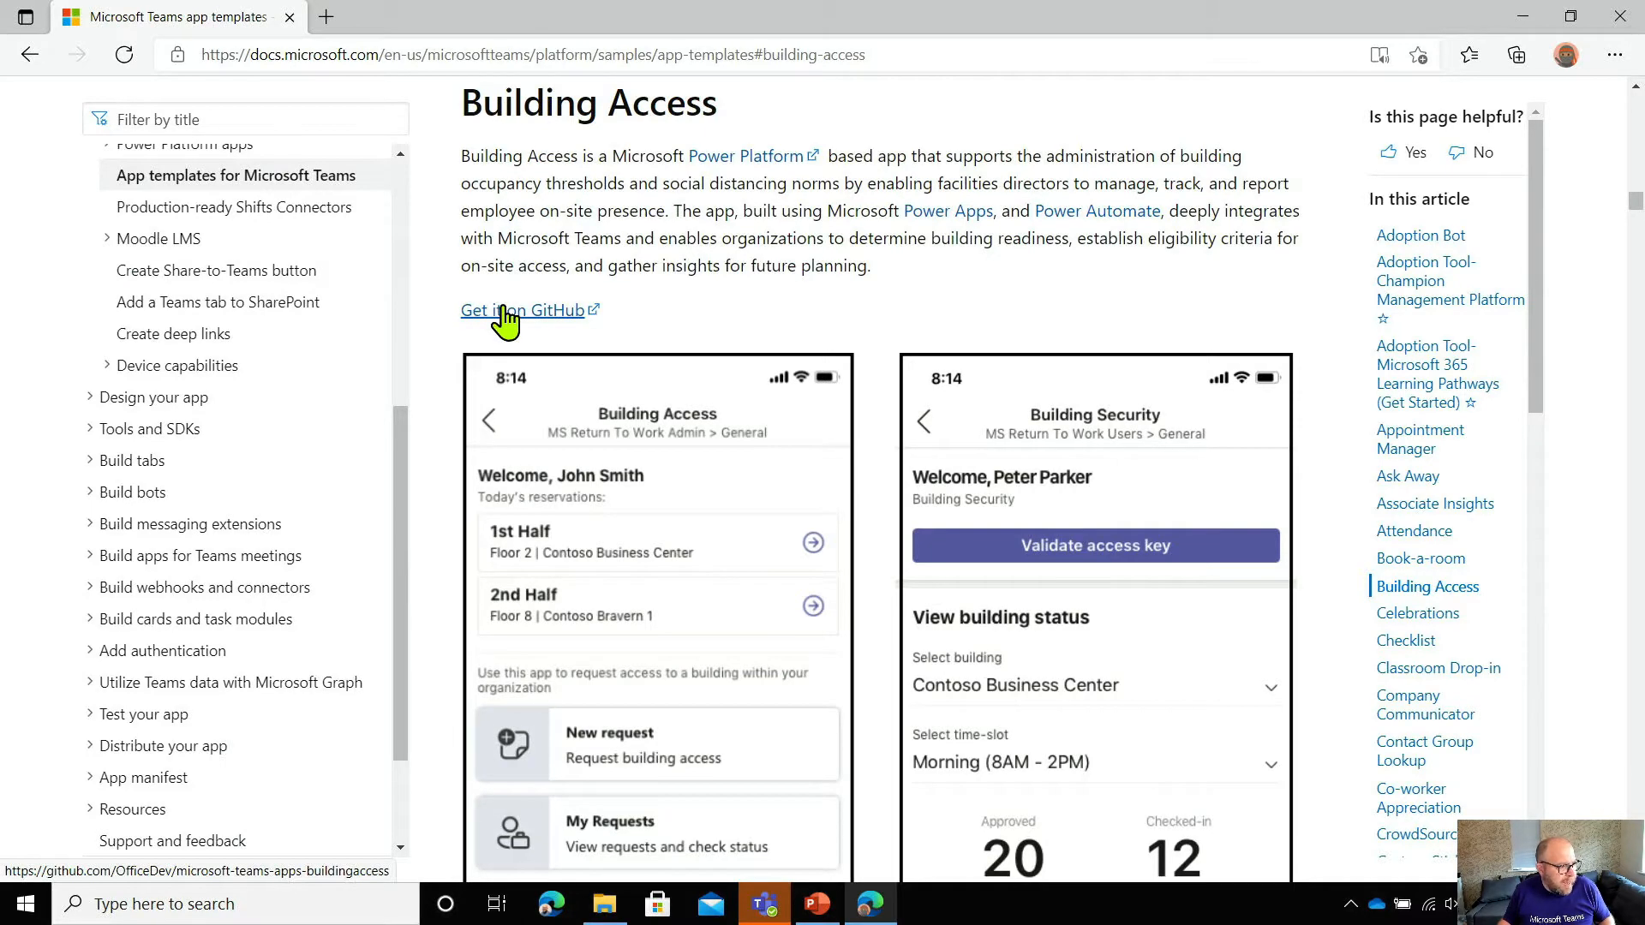
# Open the Building Access template's GitHub repository and go to the Building Access App Template section of its README
pyautogui.click(502, 315)
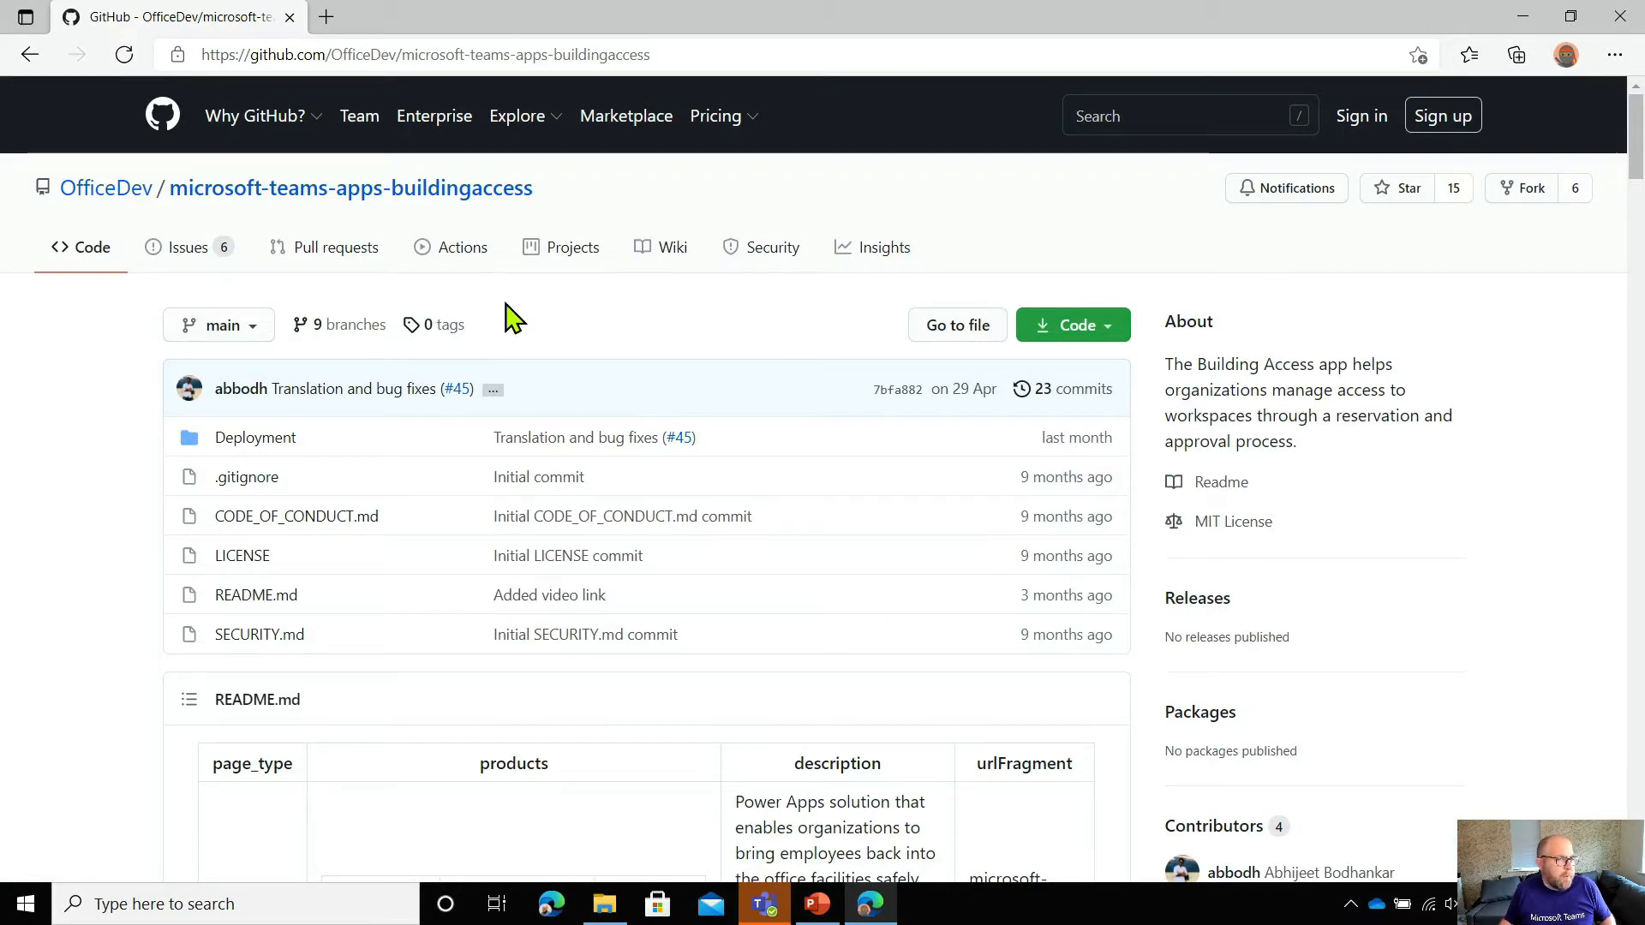
pyautogui.scroll(-5, 488, 343)
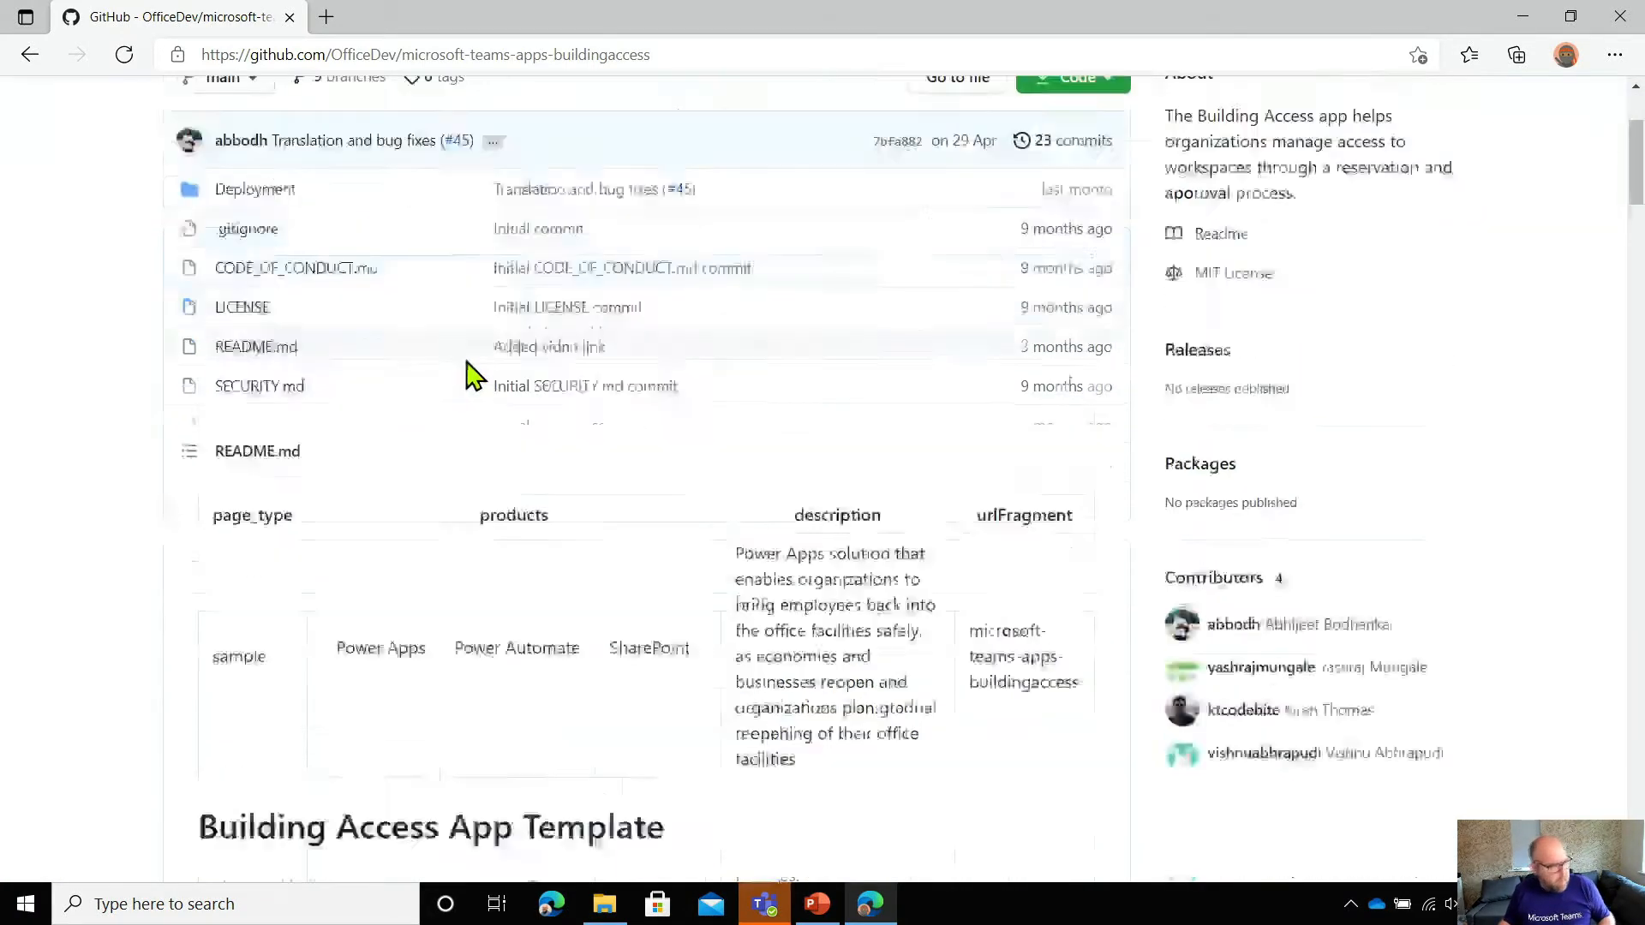
pyautogui.scroll(-3, 494, 365)
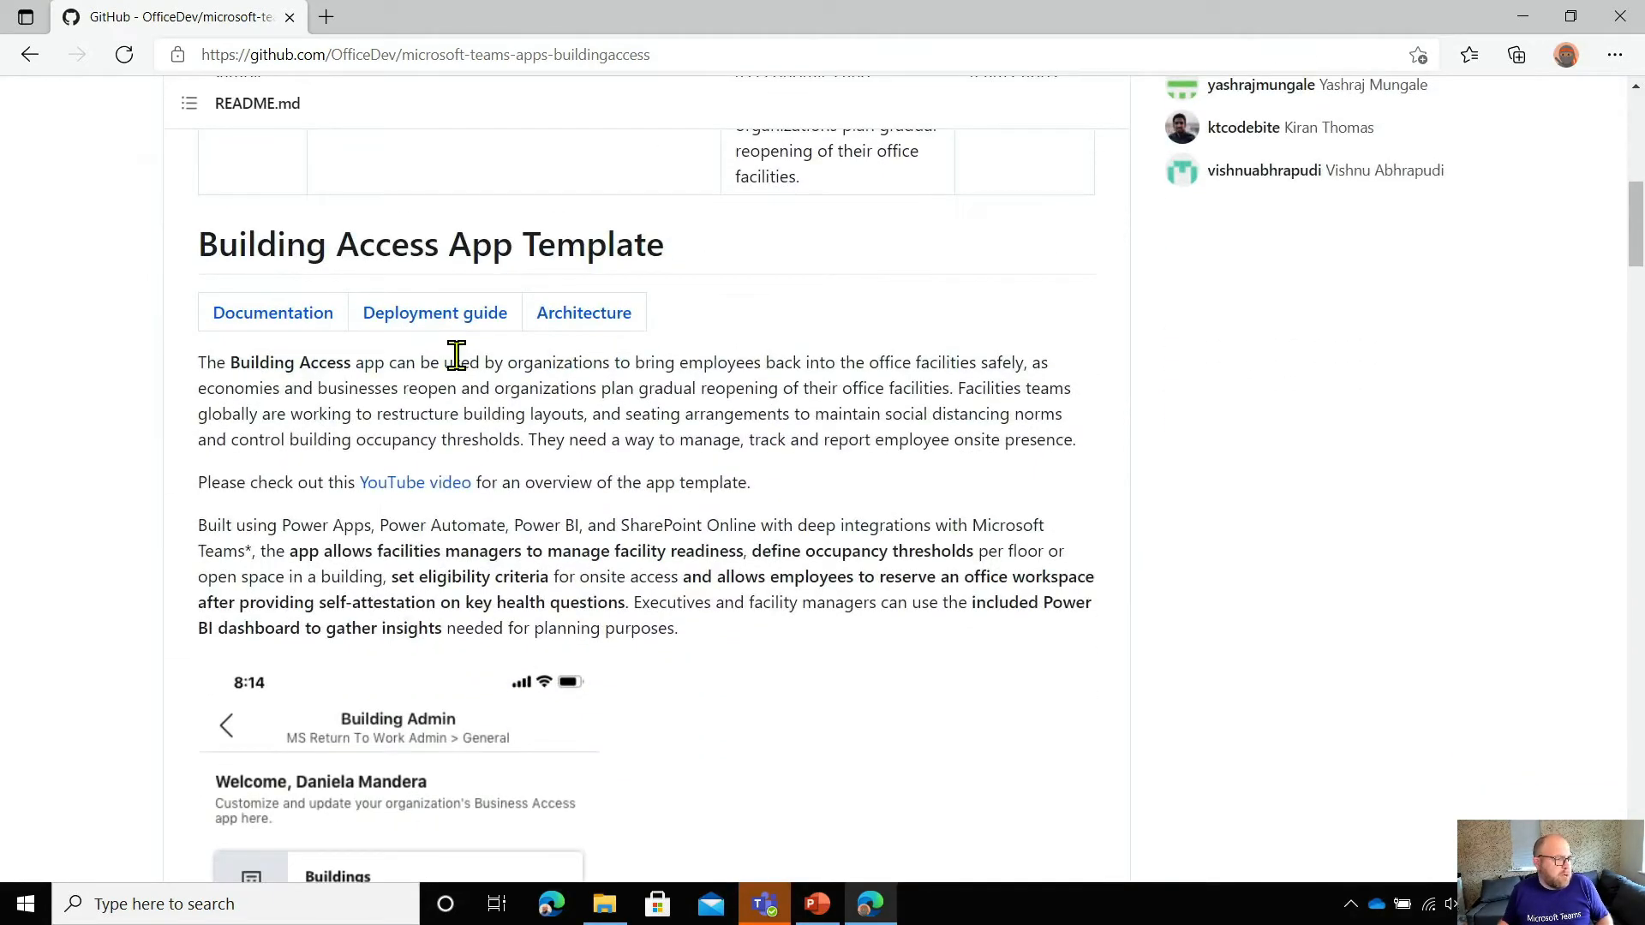
pyautogui.scroll(-1, 456, 354)
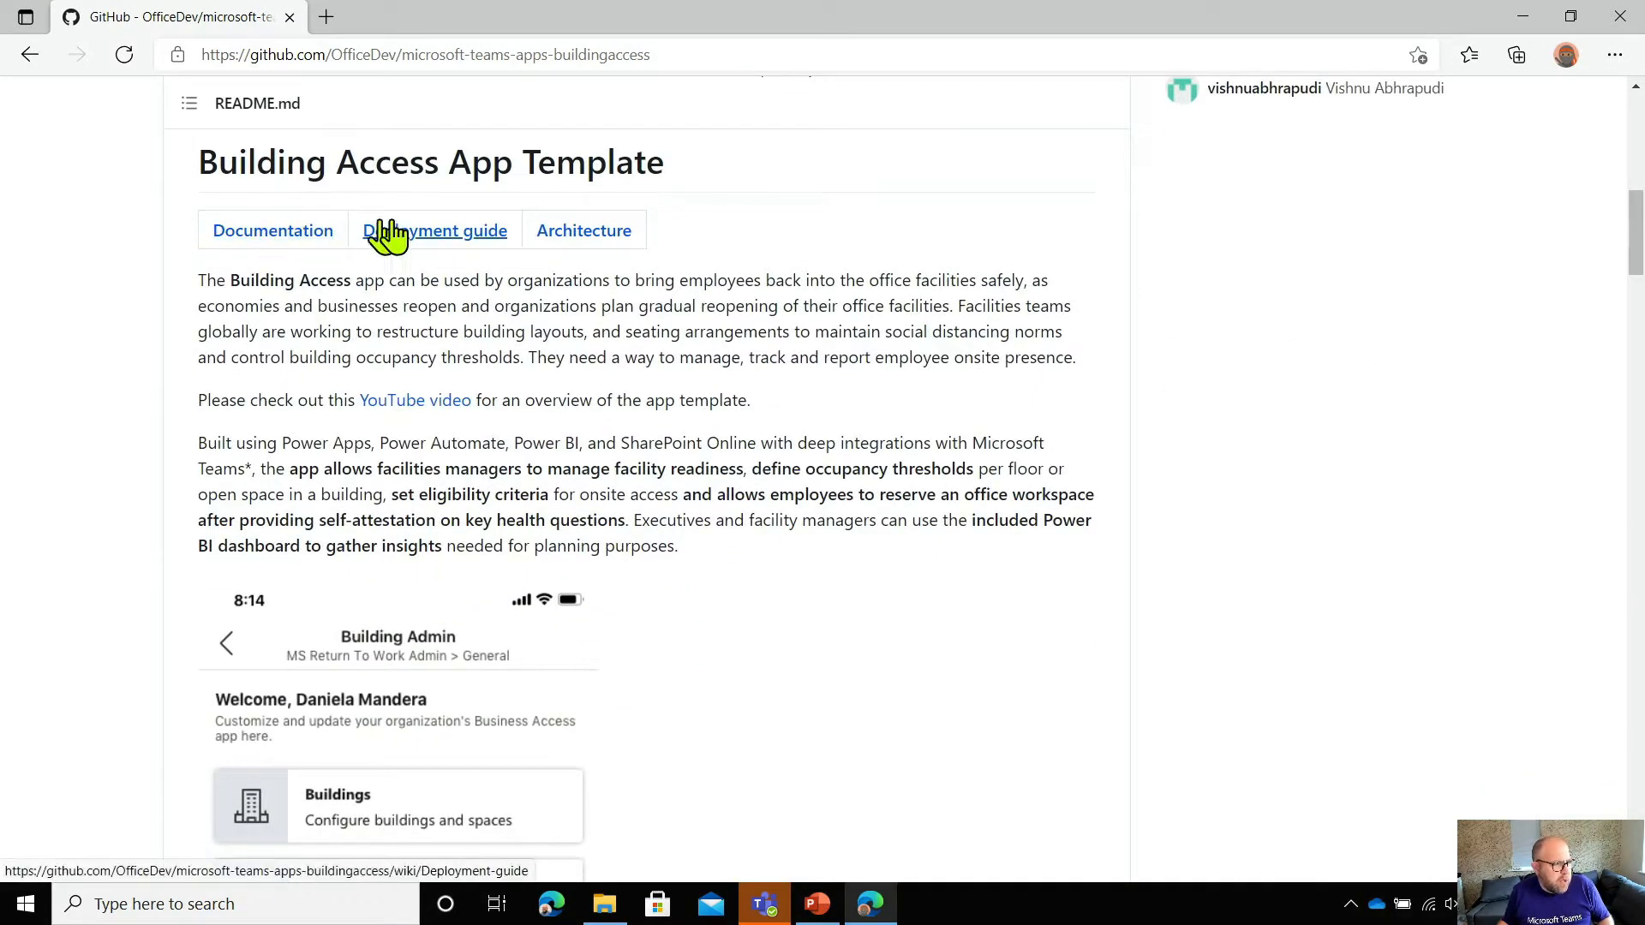
# Examine the architecture model diagram on the template's Architecture page and return to the repository README
pyautogui.click(579, 233)
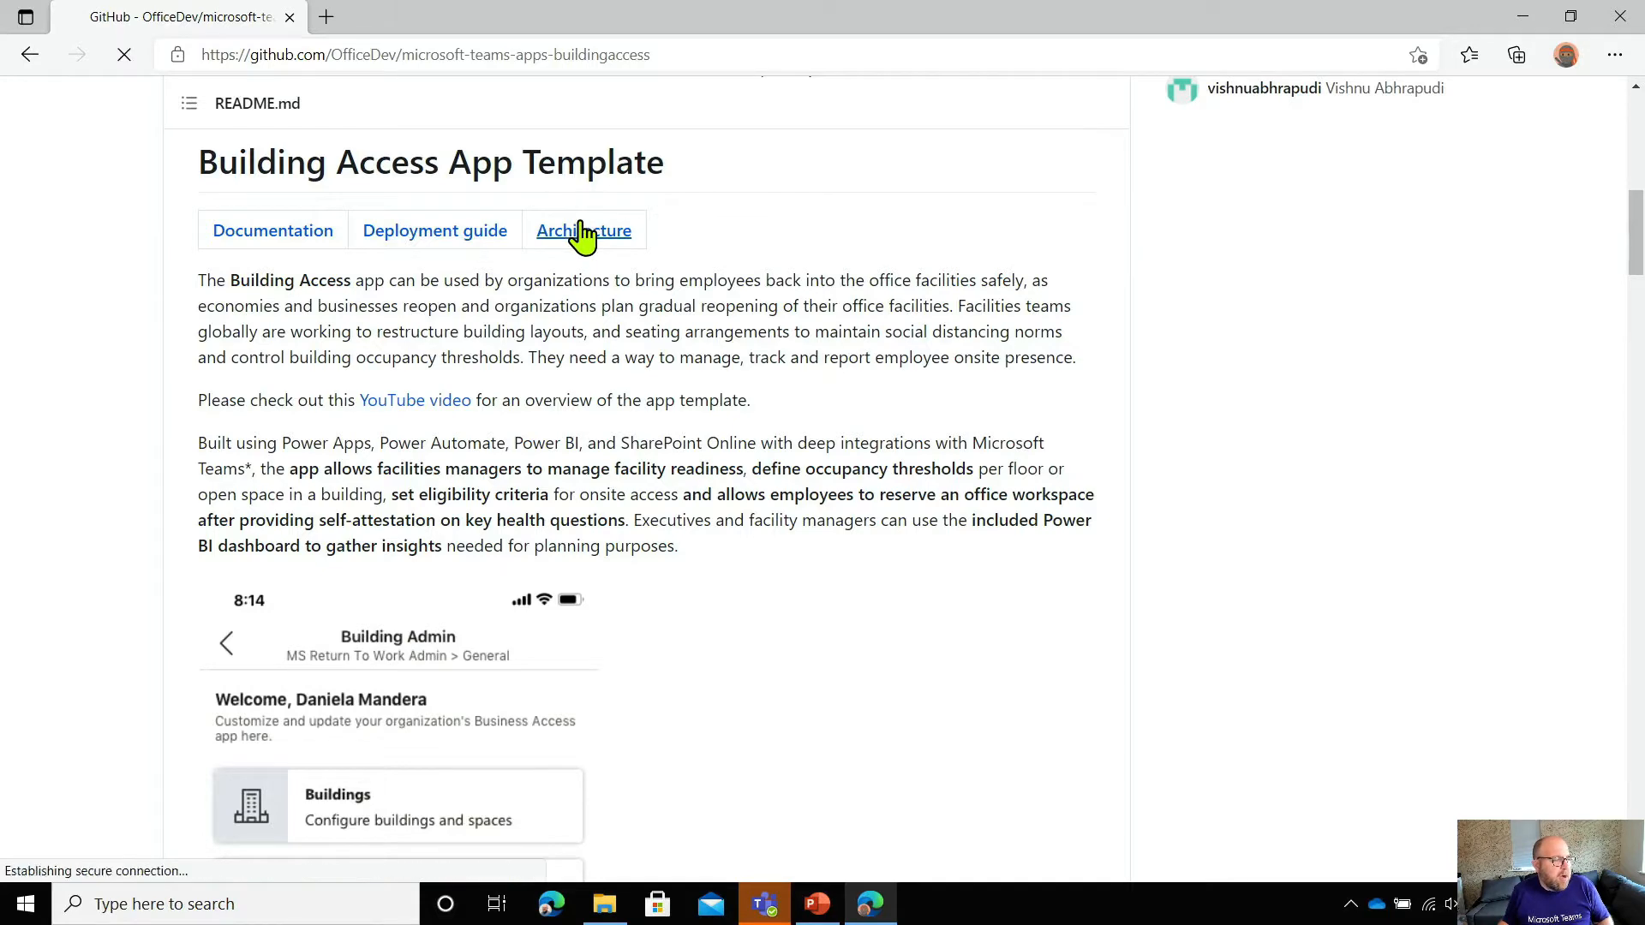
pyautogui.scroll(-4, 551, 301)
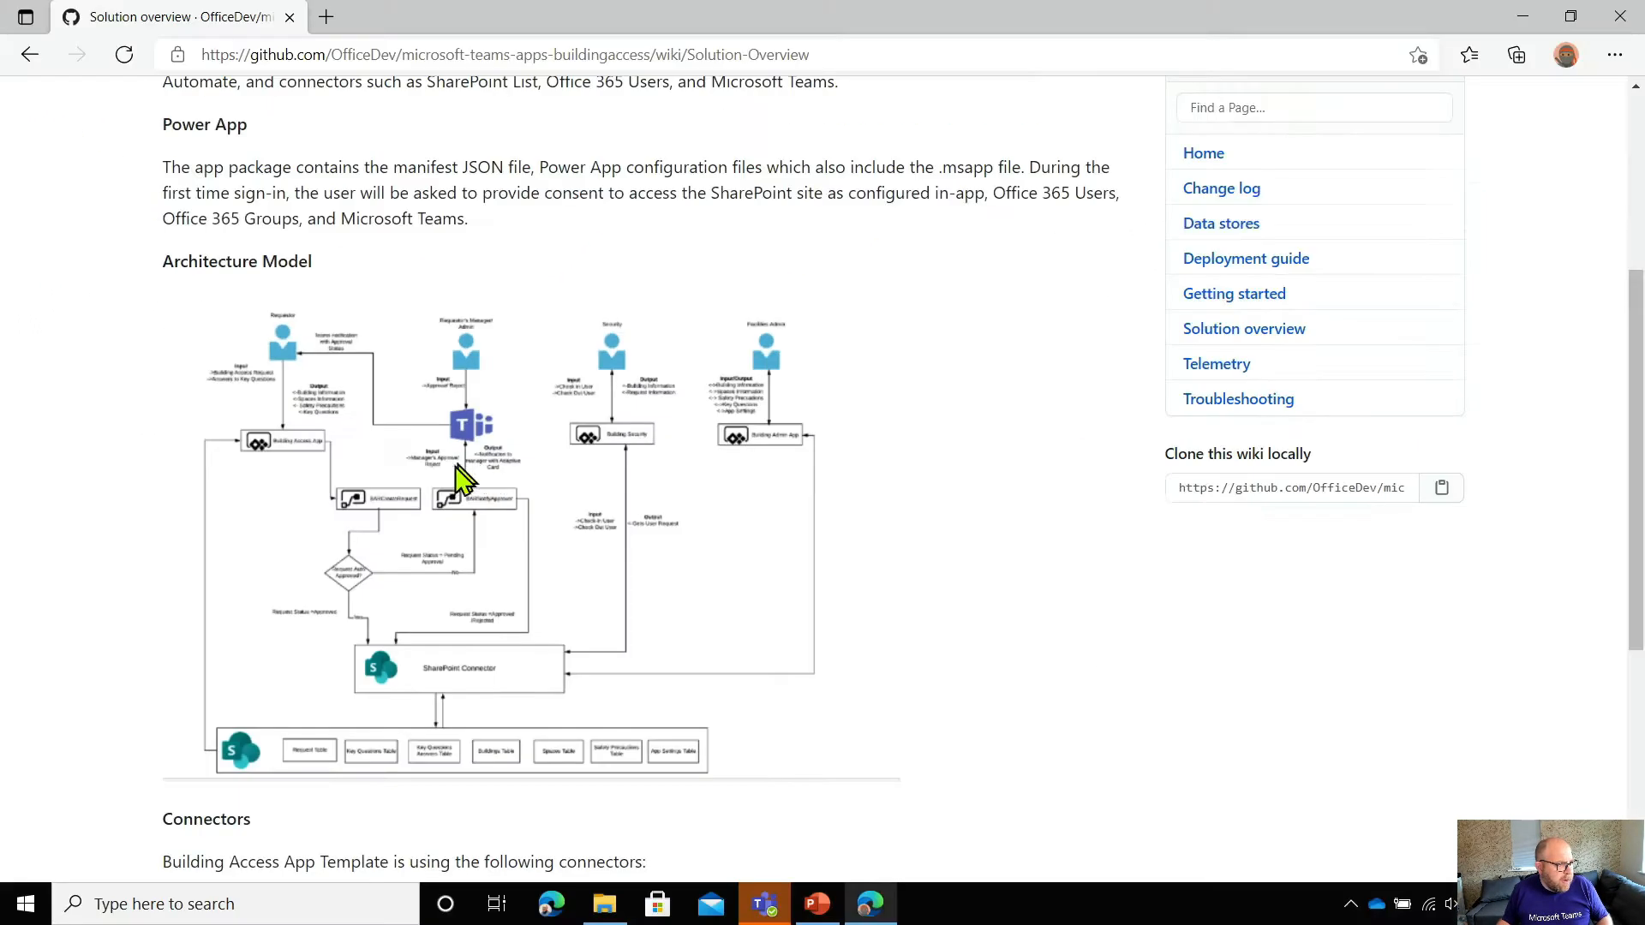
pyautogui.scroll(5, 604, 394)
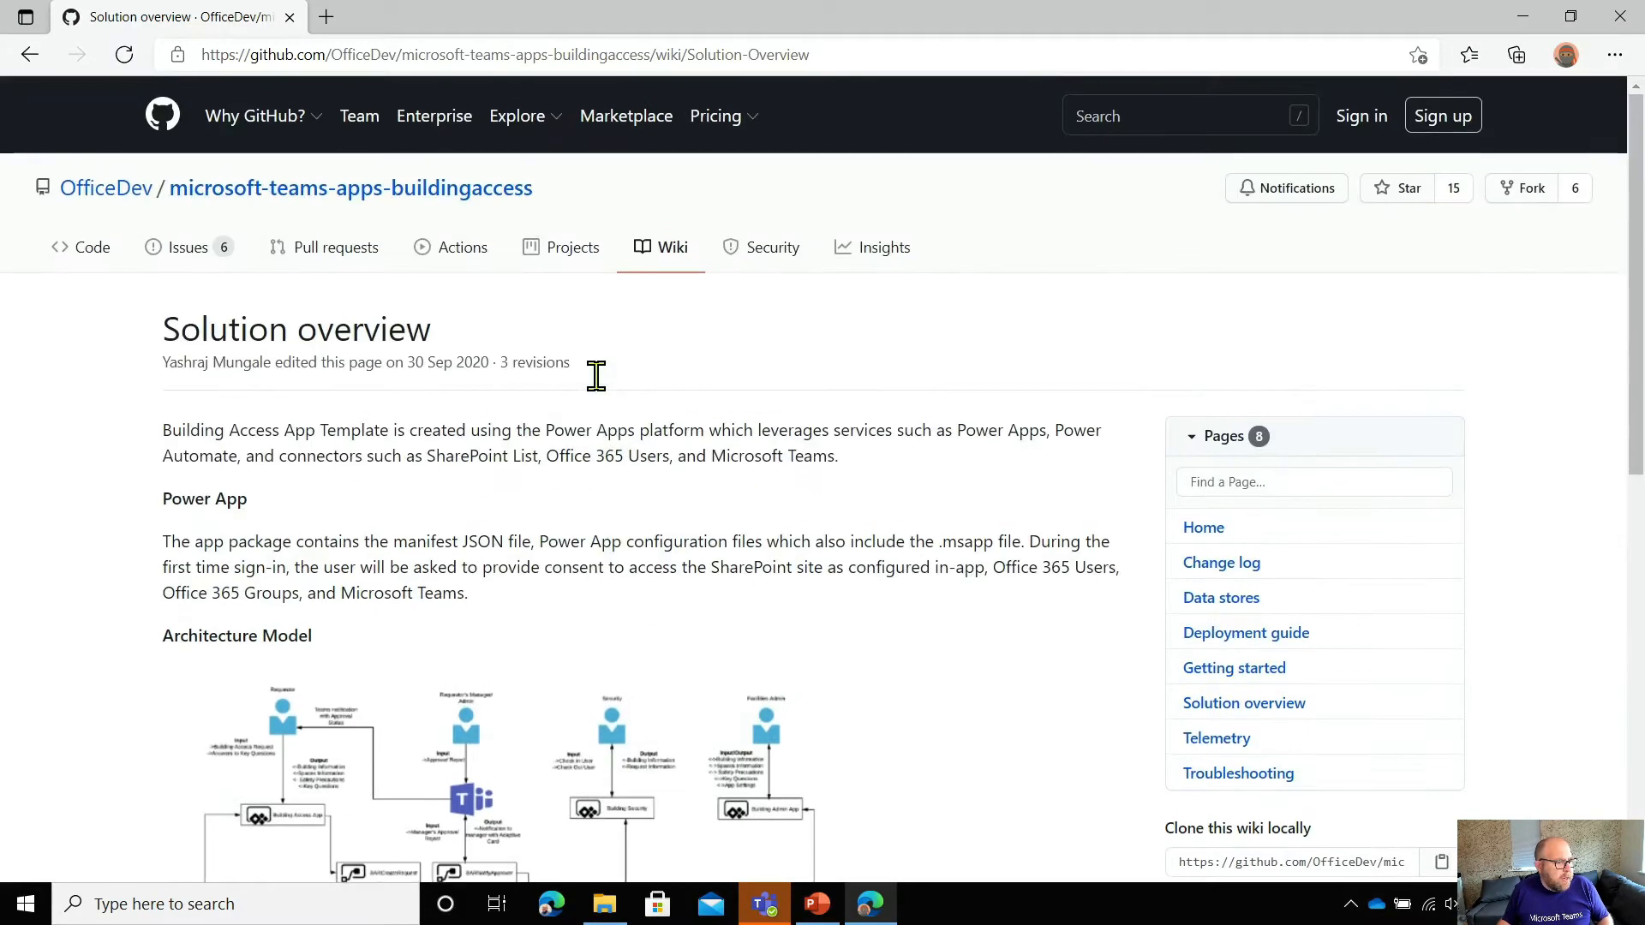
pyautogui.click(30, 54)
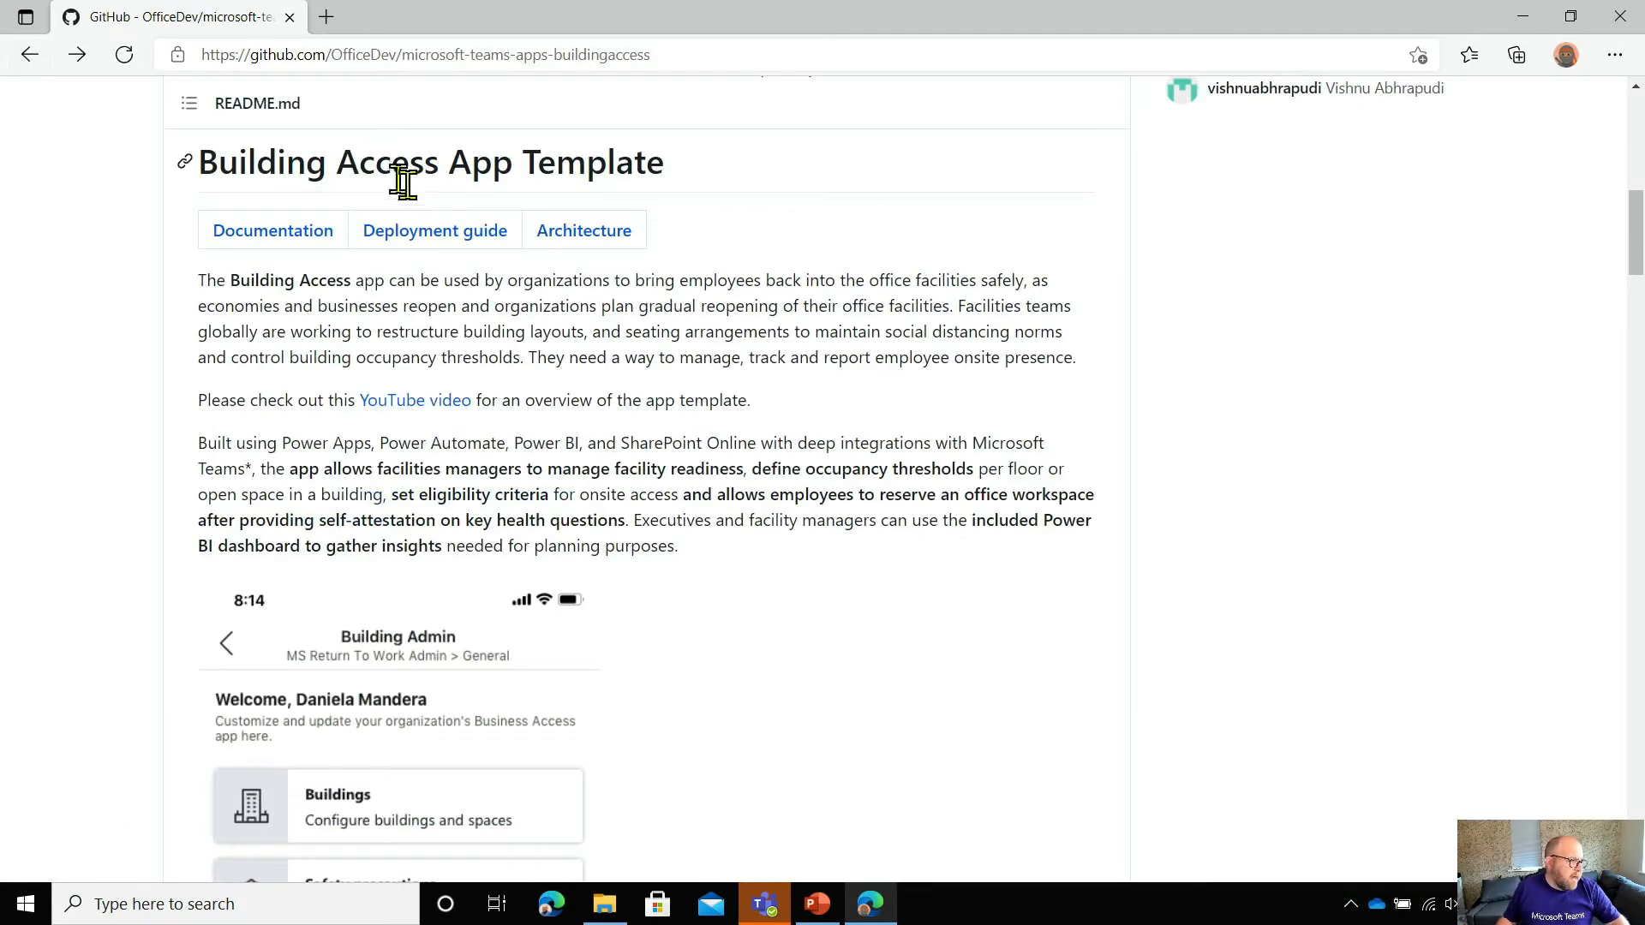
# Open the deployment guide and download the Building Access app zip package linked in its prerequisites
pyautogui.click(474, 233)
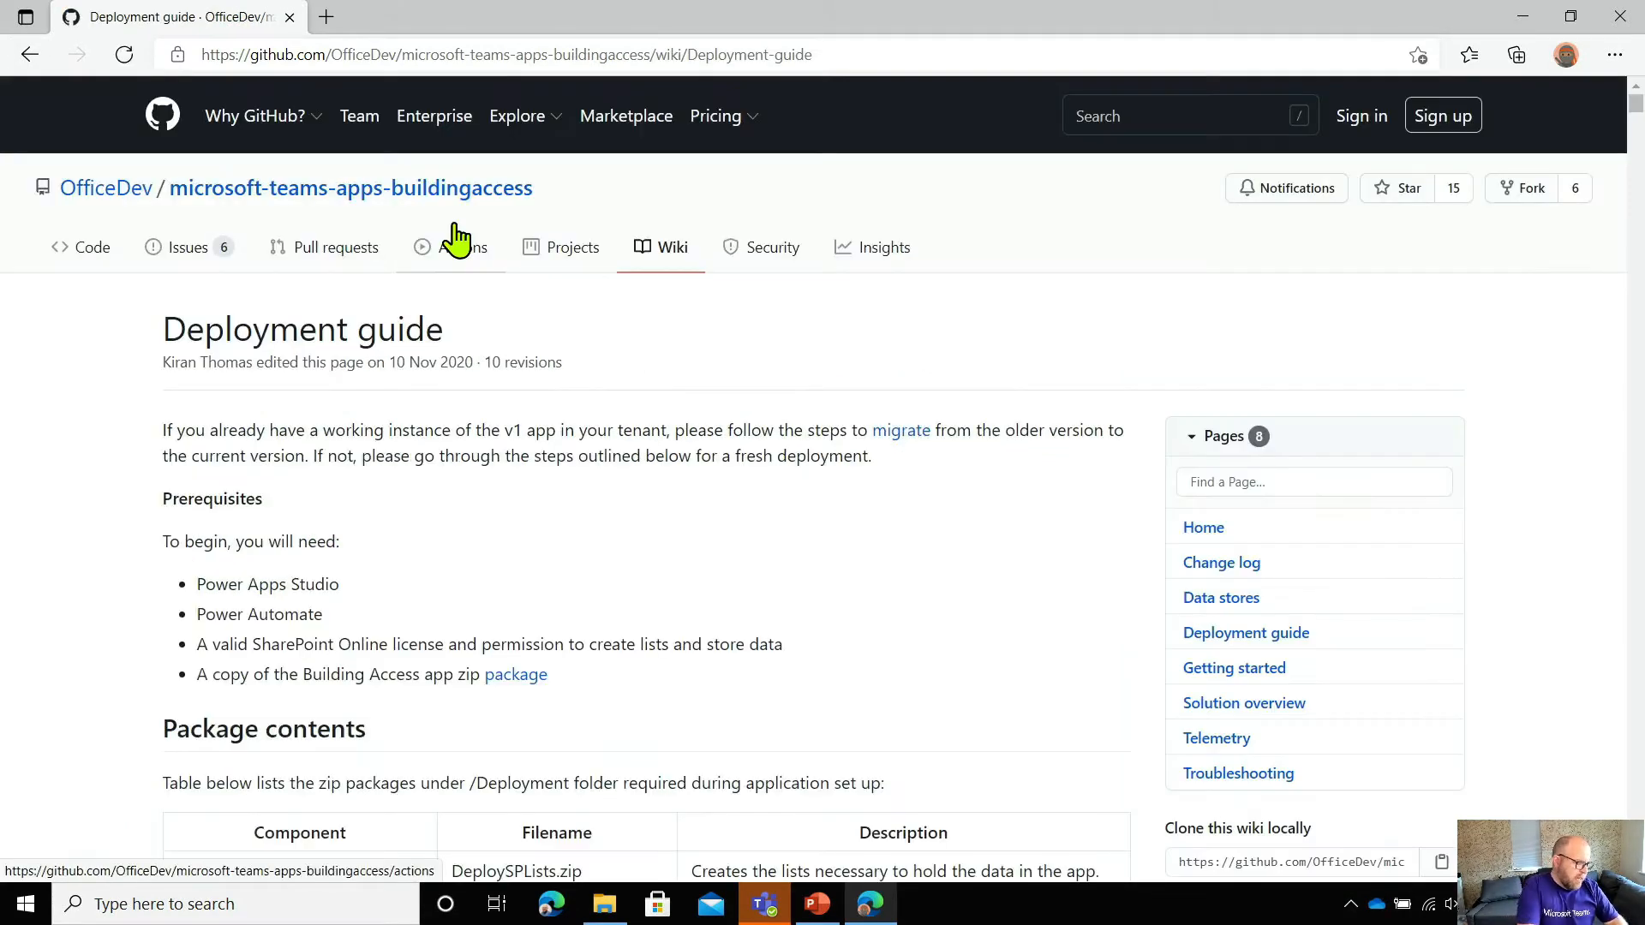
pyautogui.click(38, 46)
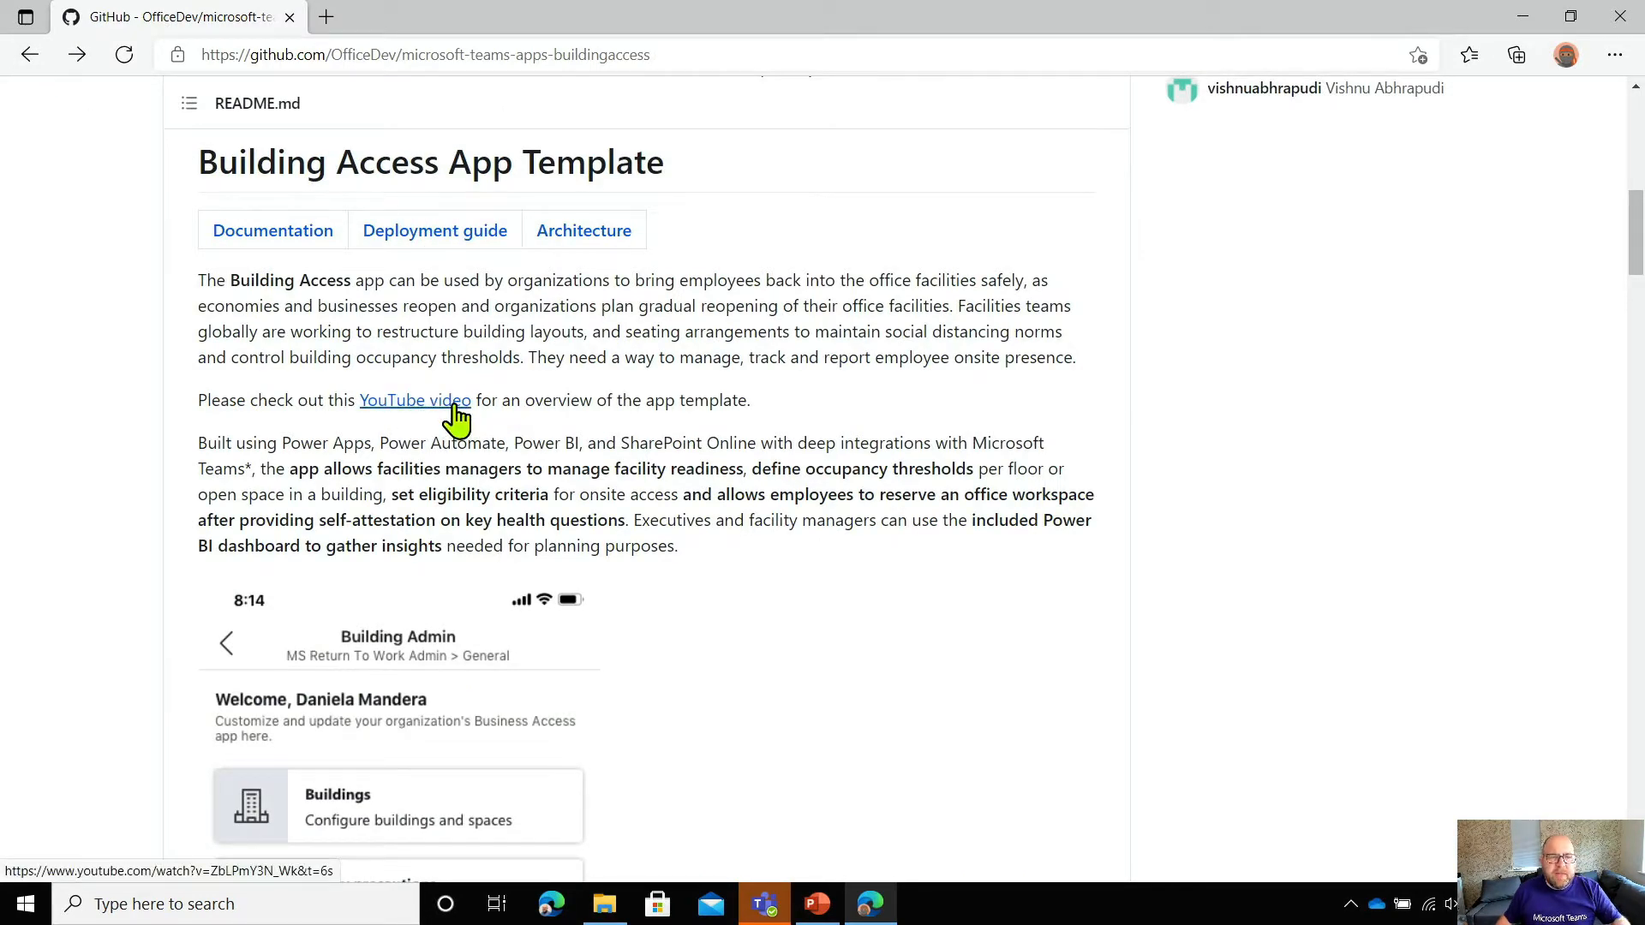
pyautogui.click(433, 233)
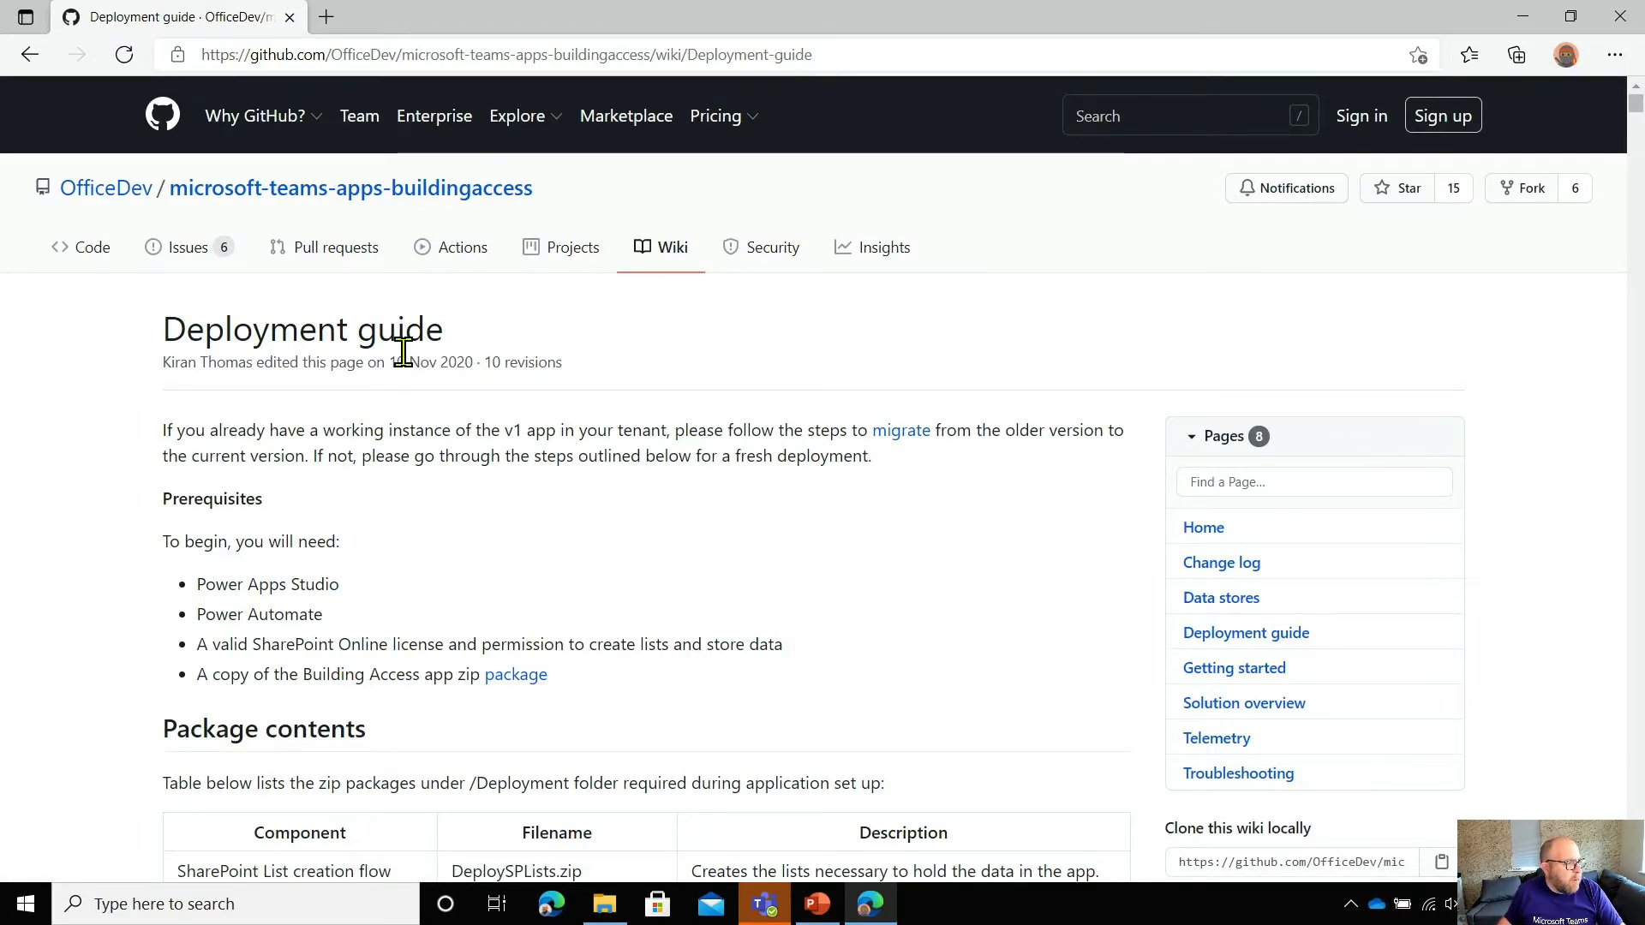
pyautogui.scroll(-3, 403, 350)
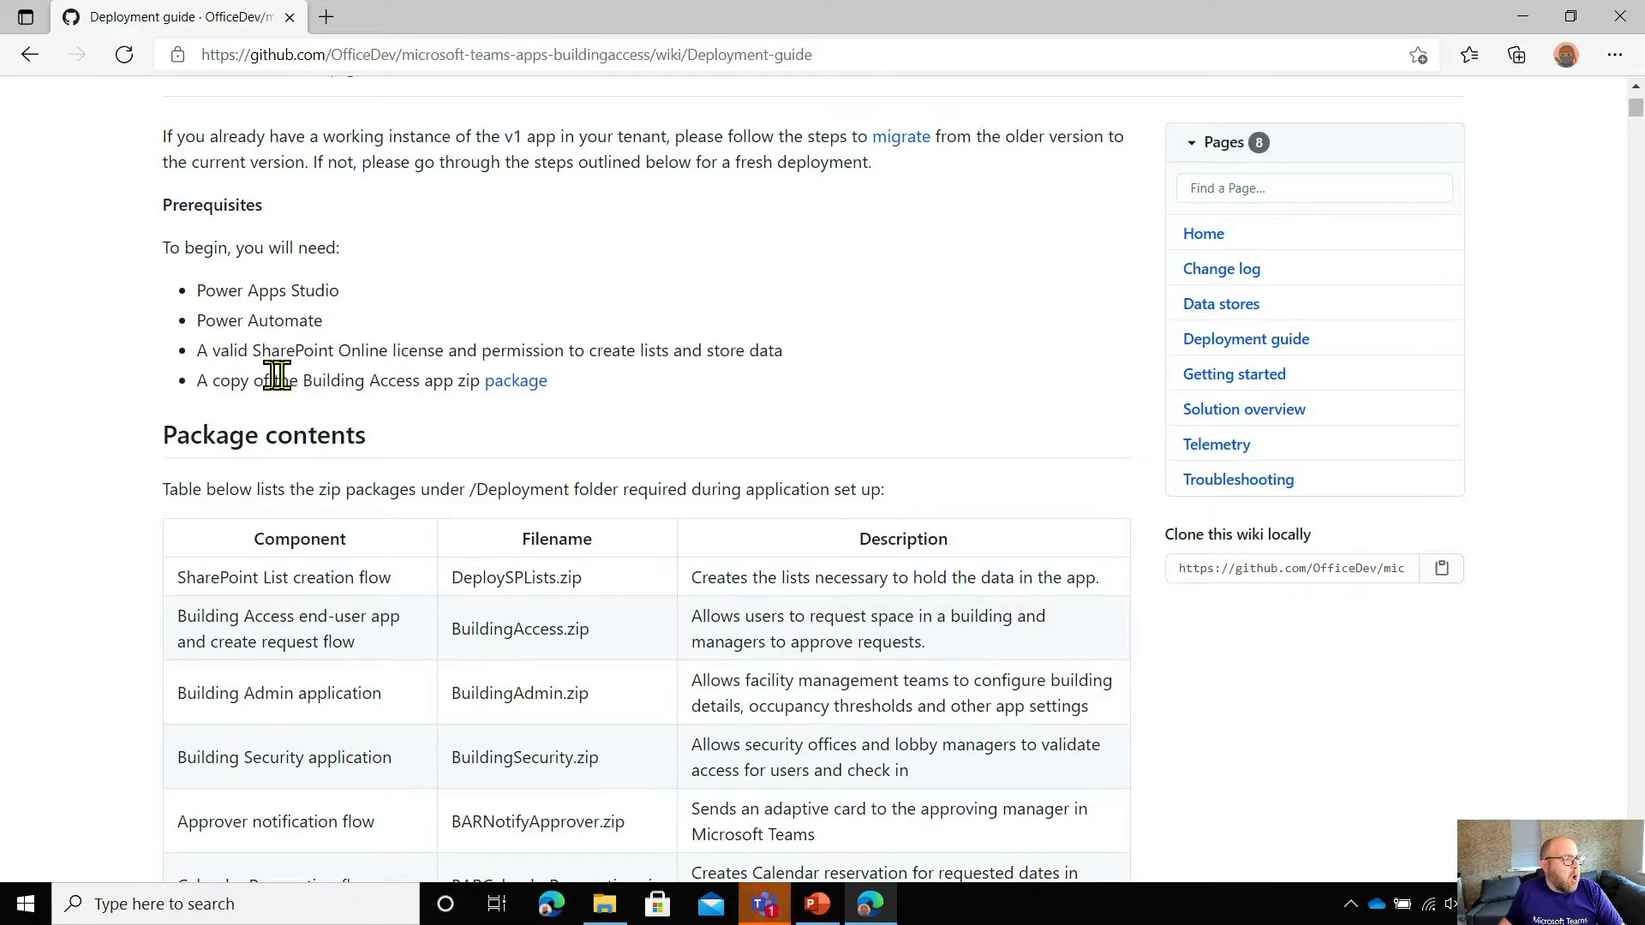
pyautogui.click(507, 383)
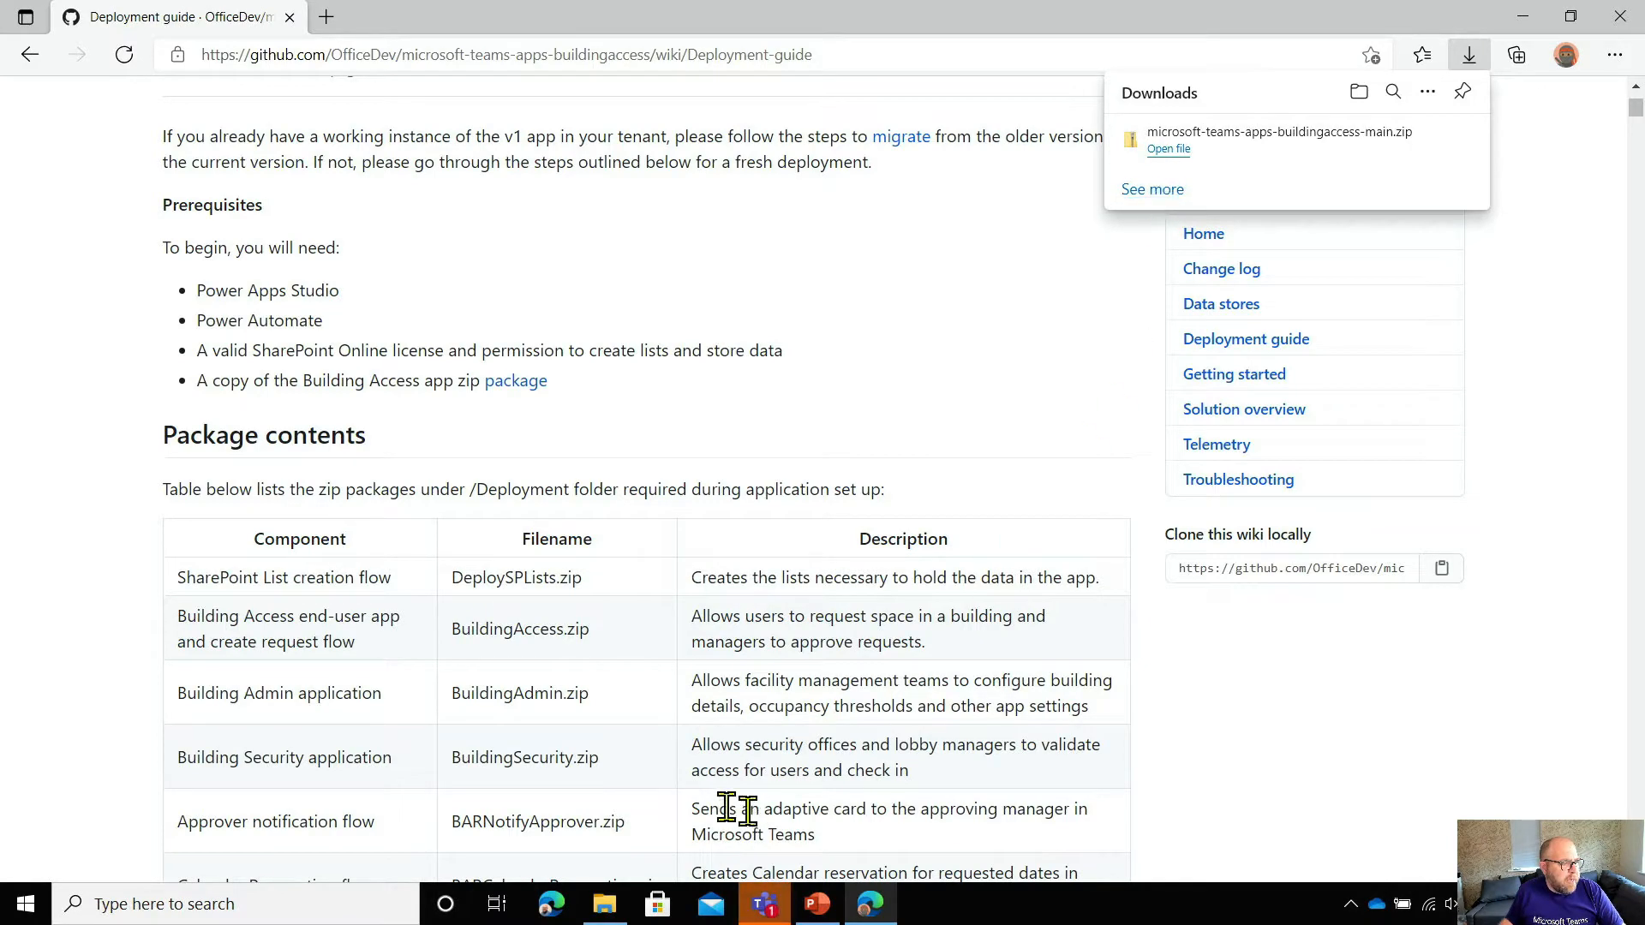
# Extract the downloaded microsoft-teams-apps-buildingaccess-main zip in File Explorer to the suggested folder in Downloads
pyautogui.click(604, 903)
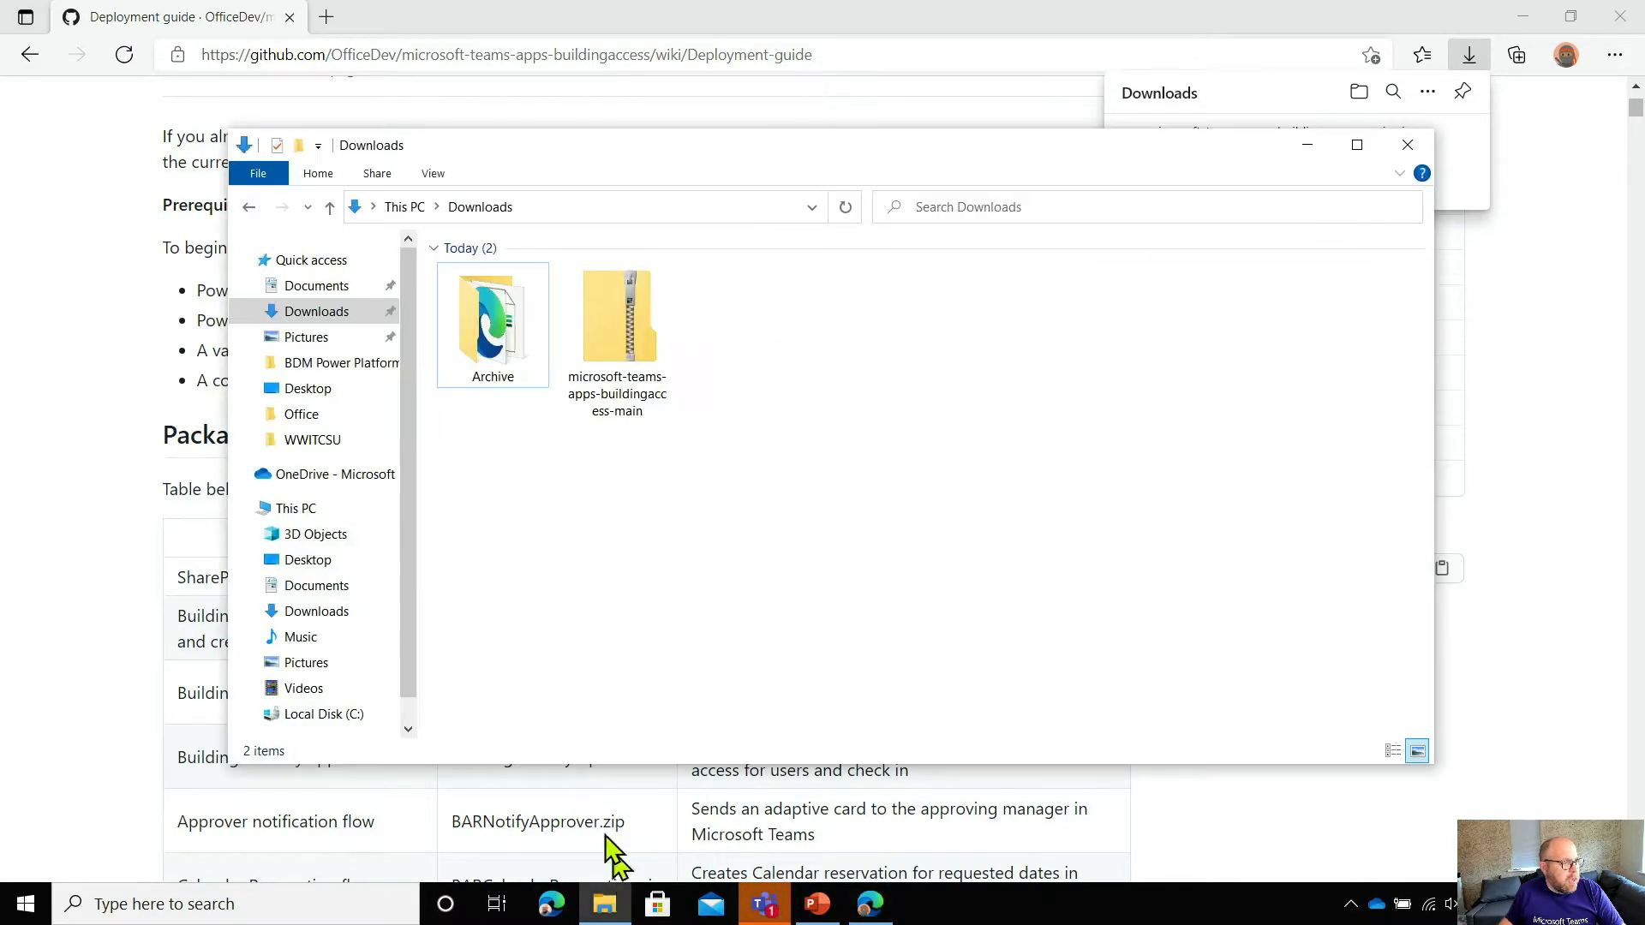
pyautogui.rightClick(672, 360)
pyautogui.click(610, 358)
pyautogui.rightClick(616, 359)
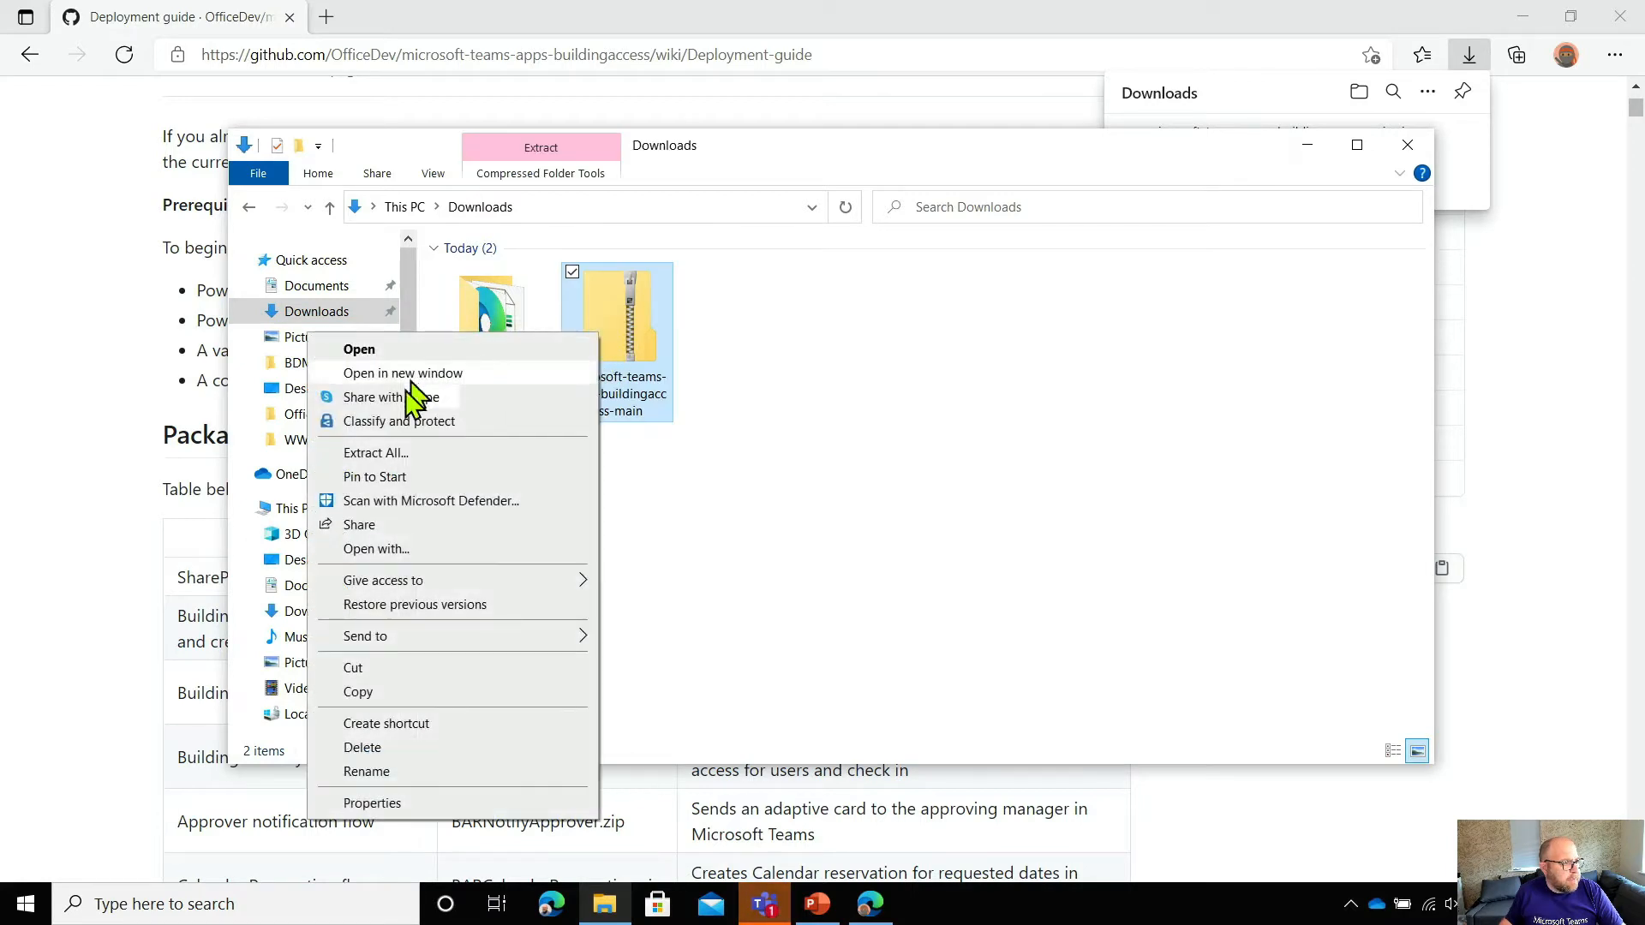
pyautogui.click(404, 454)
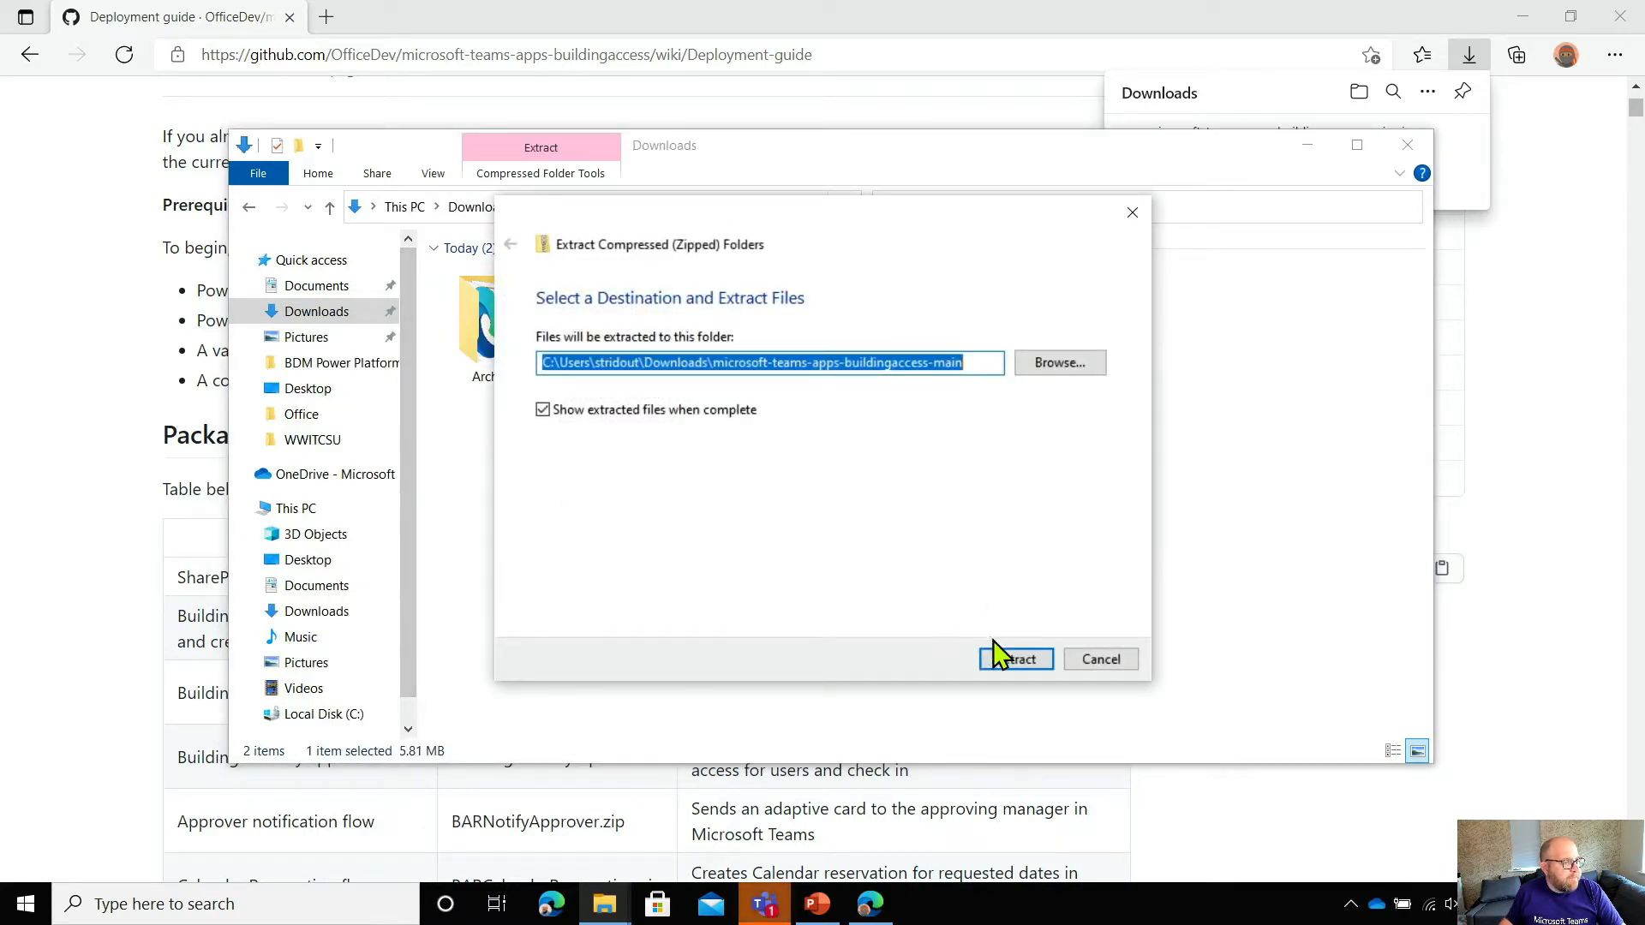
pyautogui.click(1010, 659)
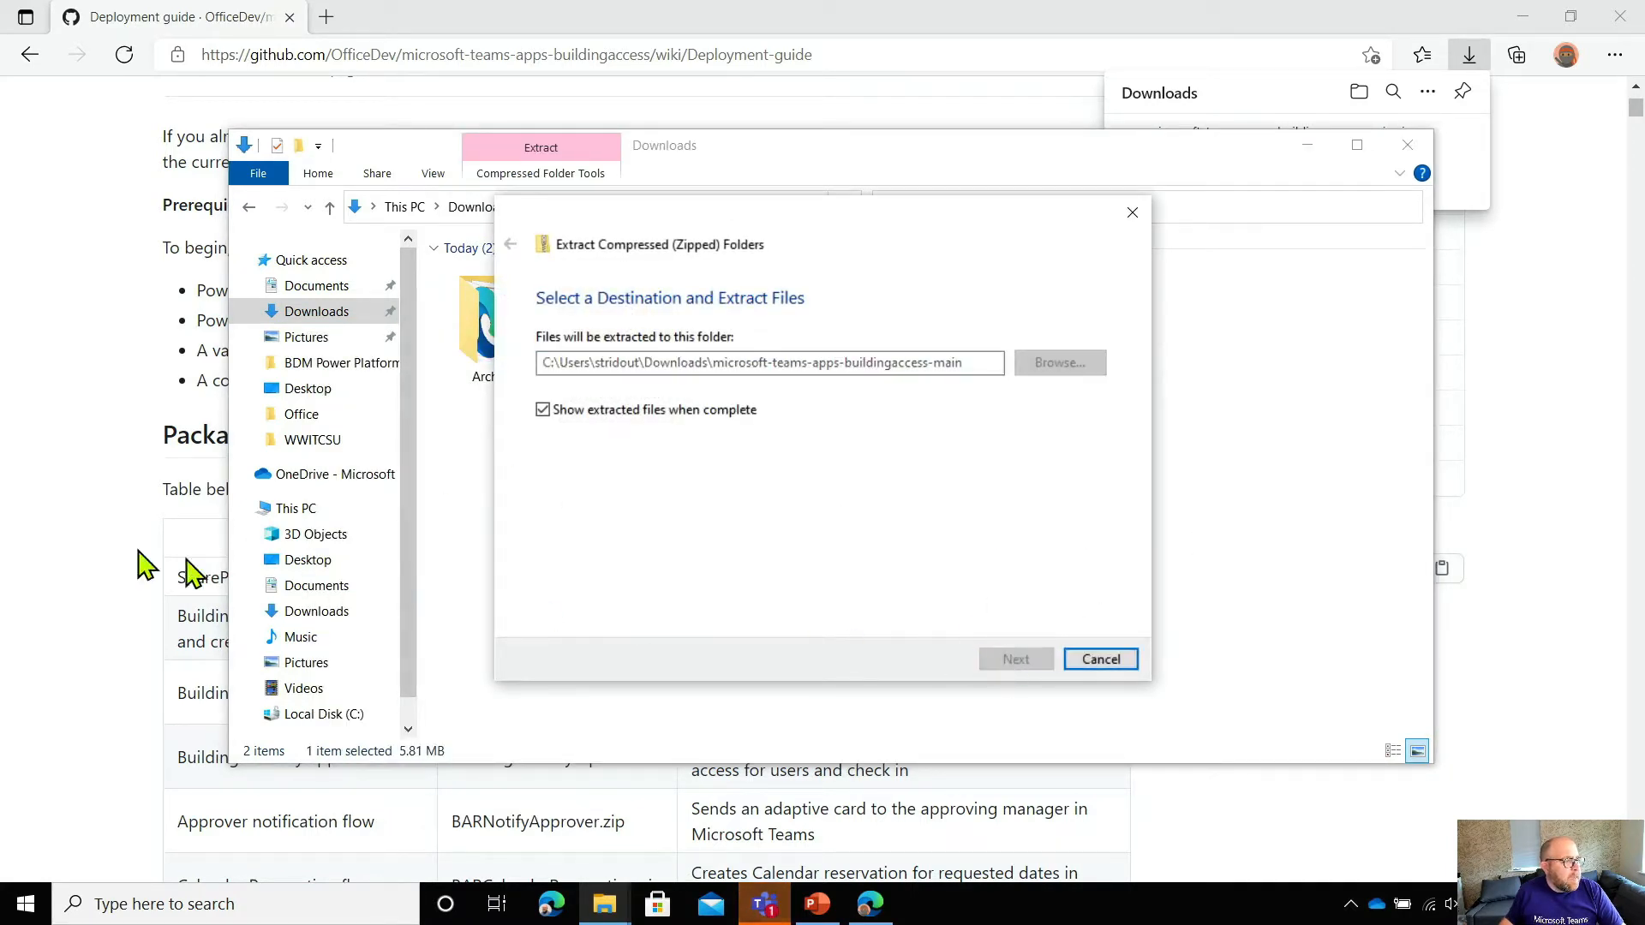
# Return to the deployment guide in the browser and review the package contents table through to Step 1: Create SharePoint site
pyautogui.click(73, 425)
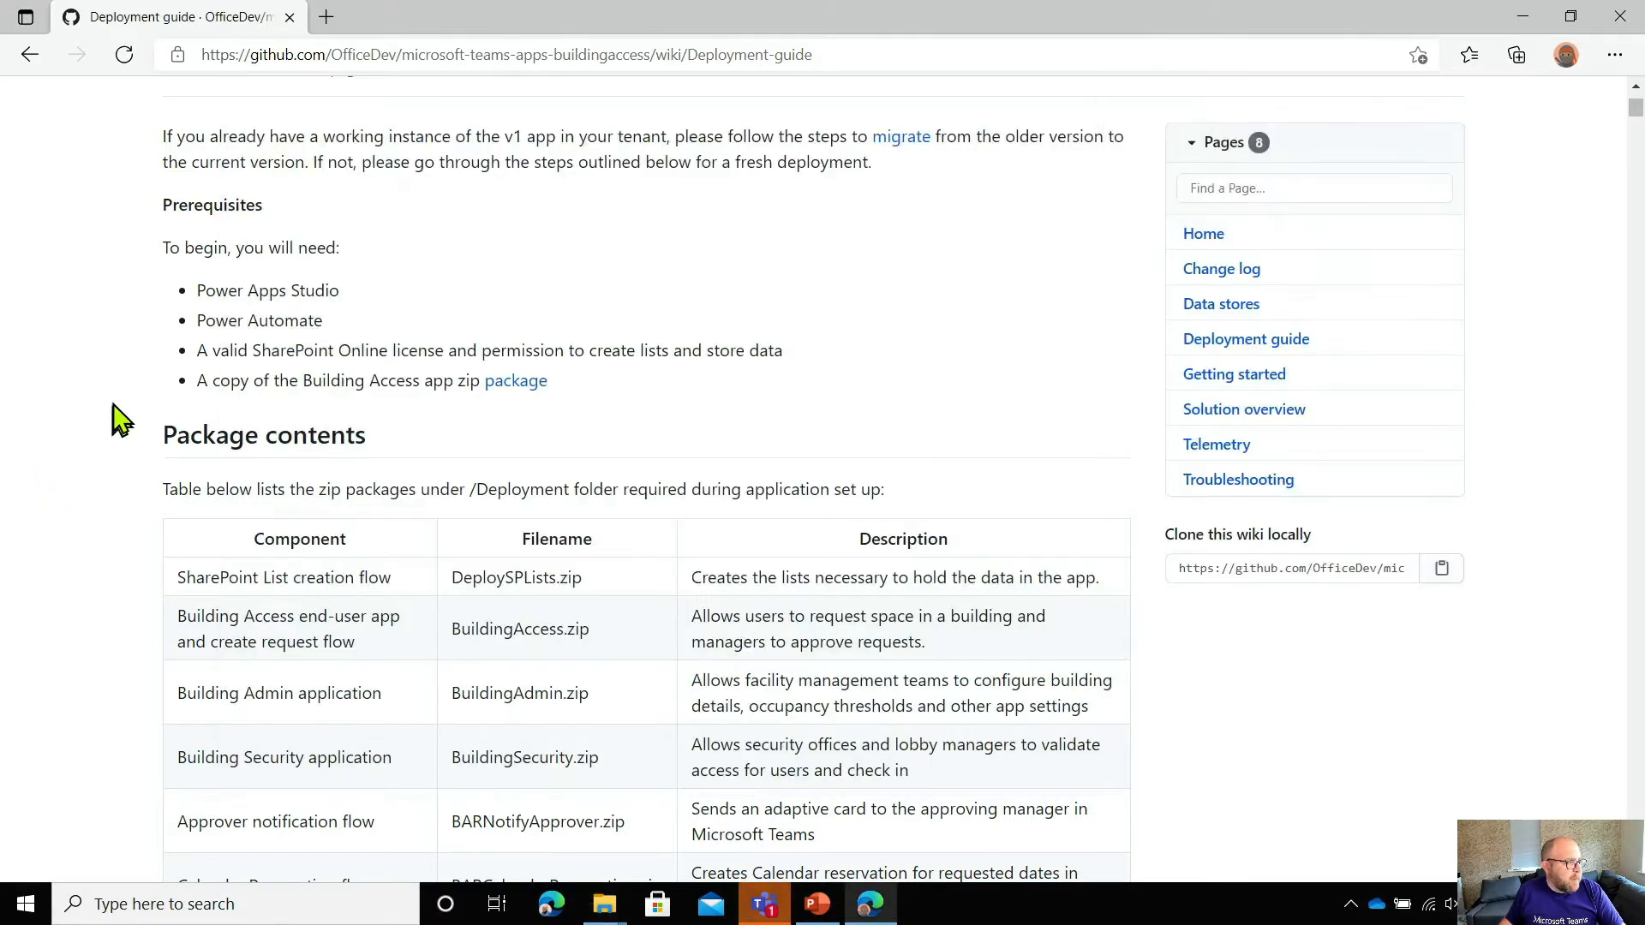
pyautogui.scroll(-3, 180, 383)
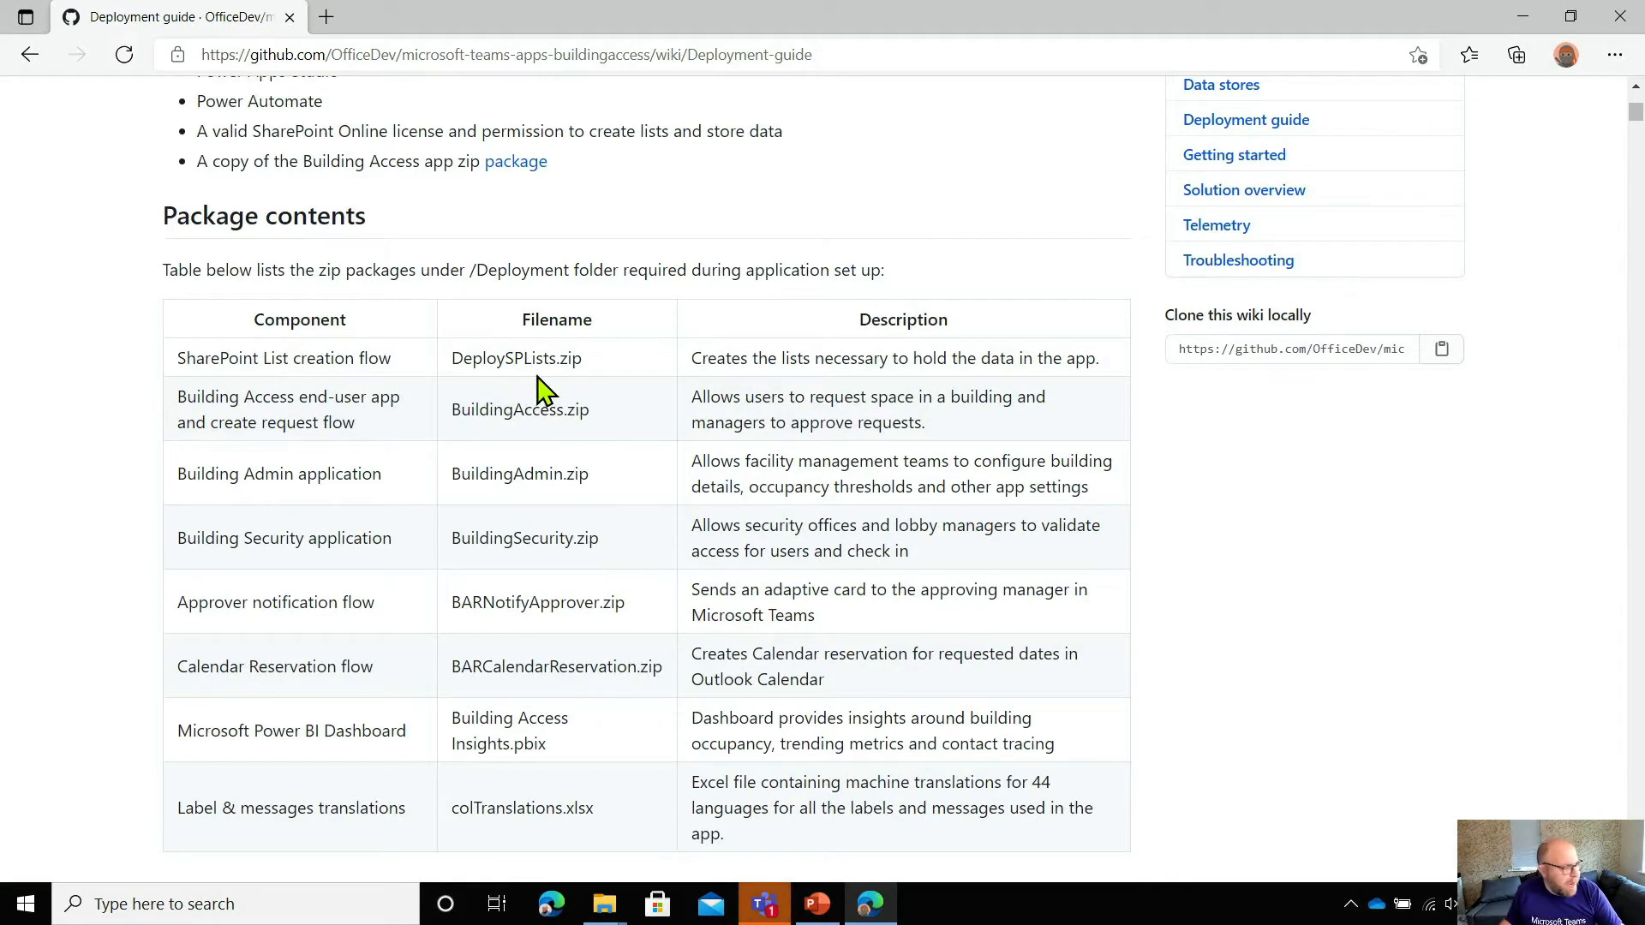
pyautogui.scroll(-4, 523, 390)
pyautogui.scroll(-5, 507, 381)
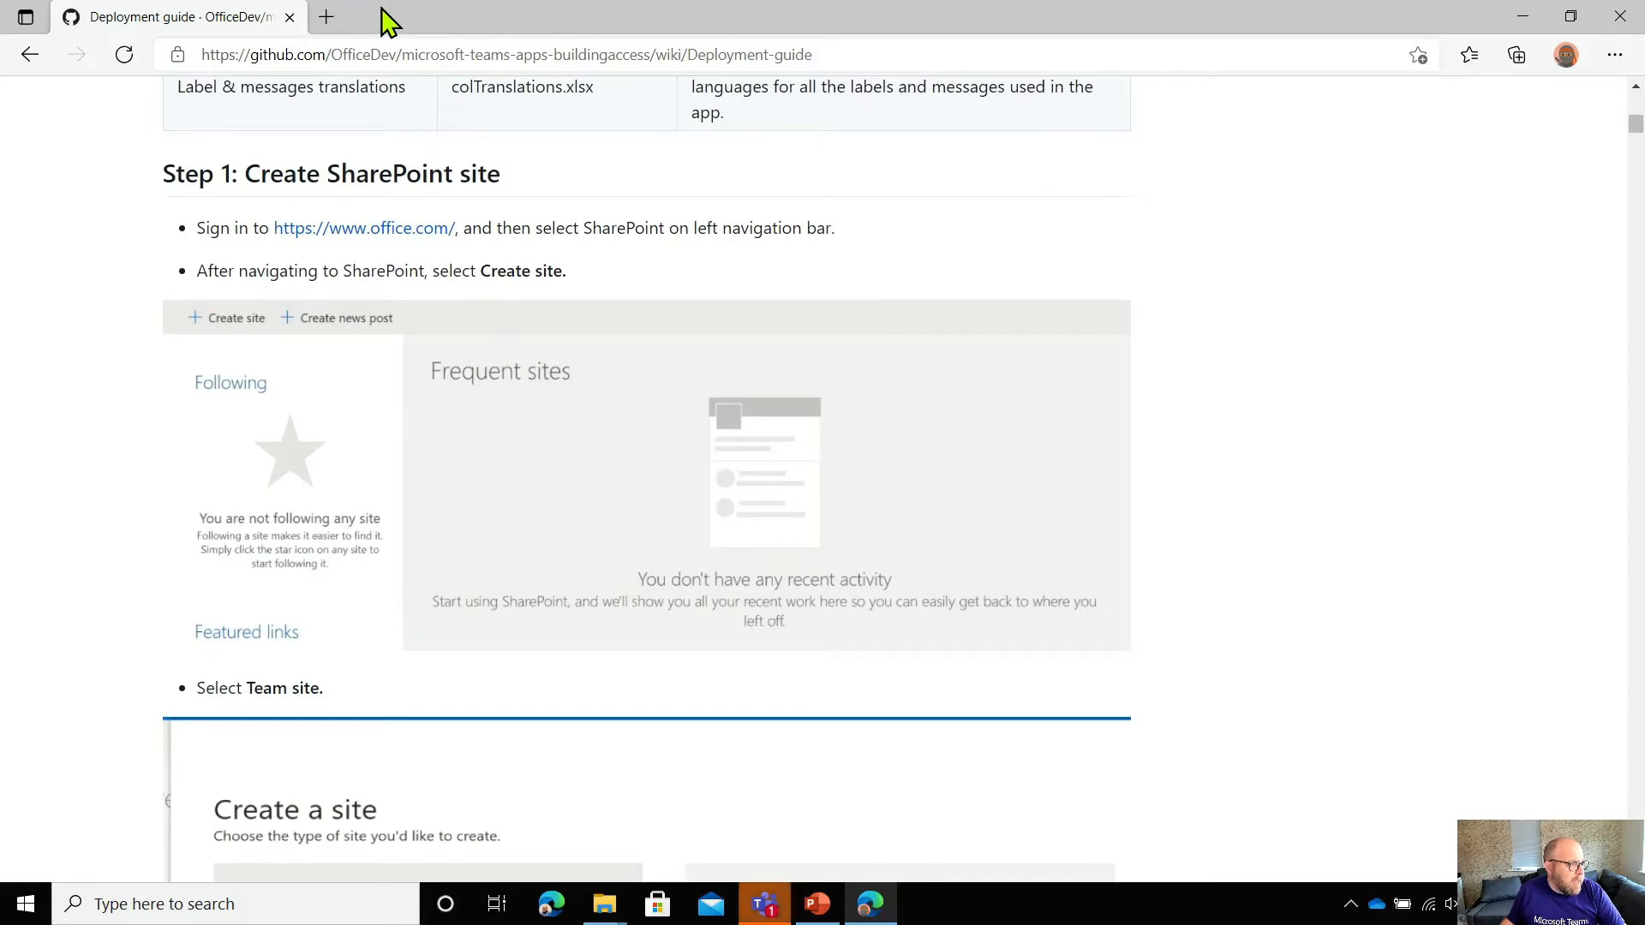
# Open a blank browser page in its own window beside the deployment guide, with the guide showing Step 1: Create SharePoint site
pyautogui.click(325, 18)
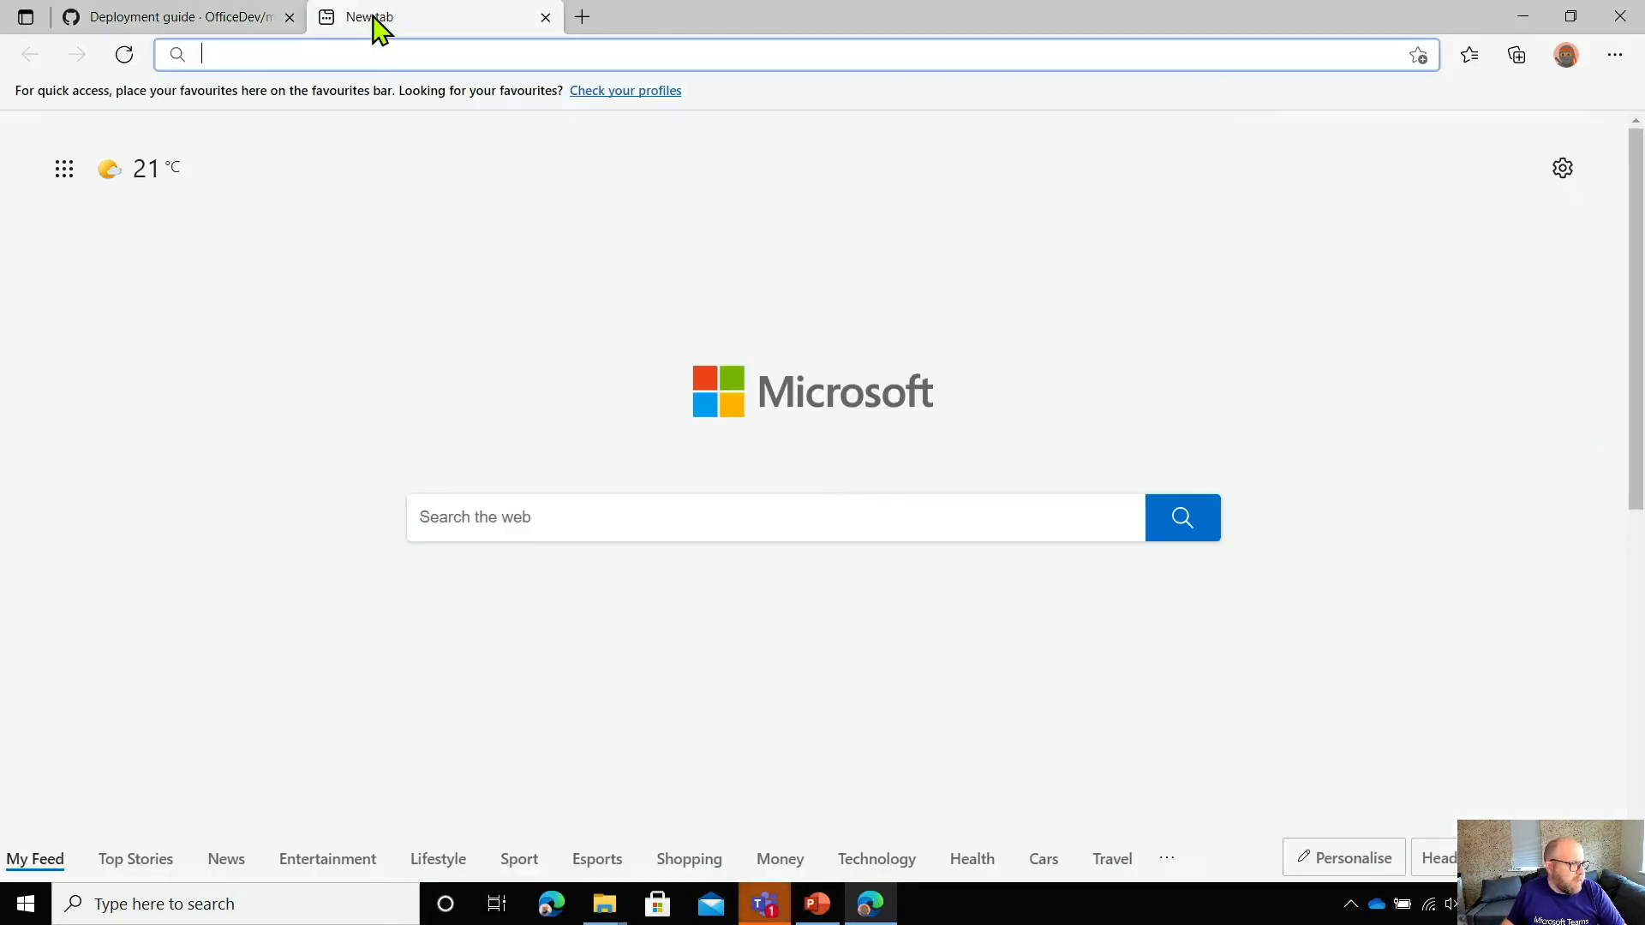
pyautogui.moveTo(378, 19); pyautogui.dragTo(1642, 274)
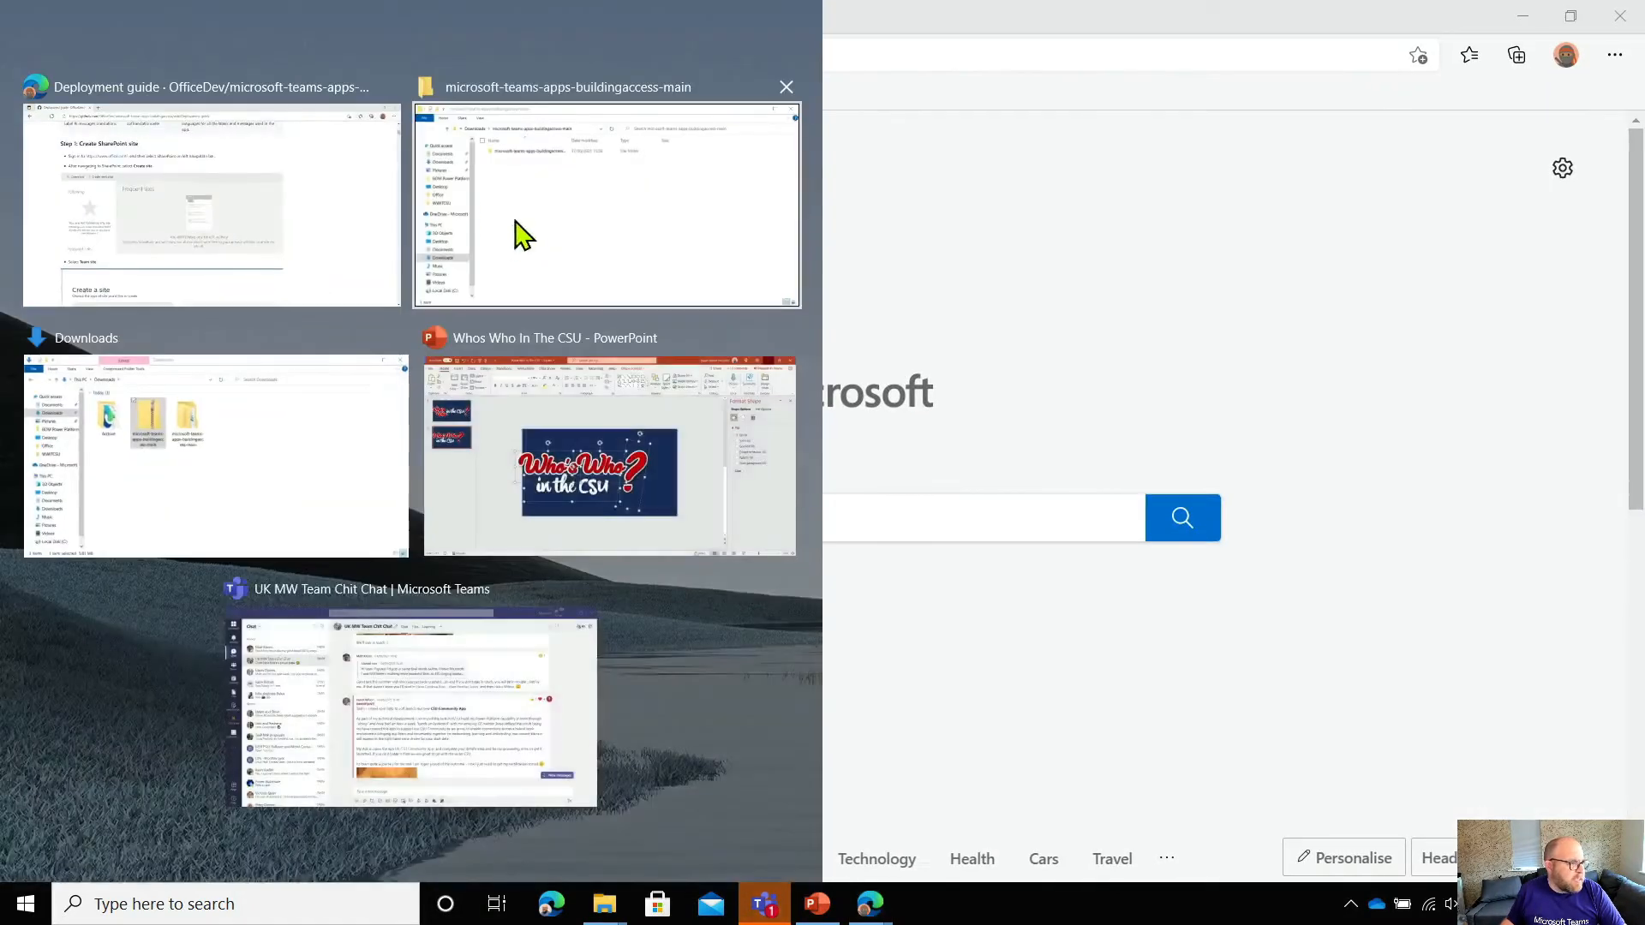
pyautogui.click(209, 231)
pyautogui.scroll(4, 394, 300)
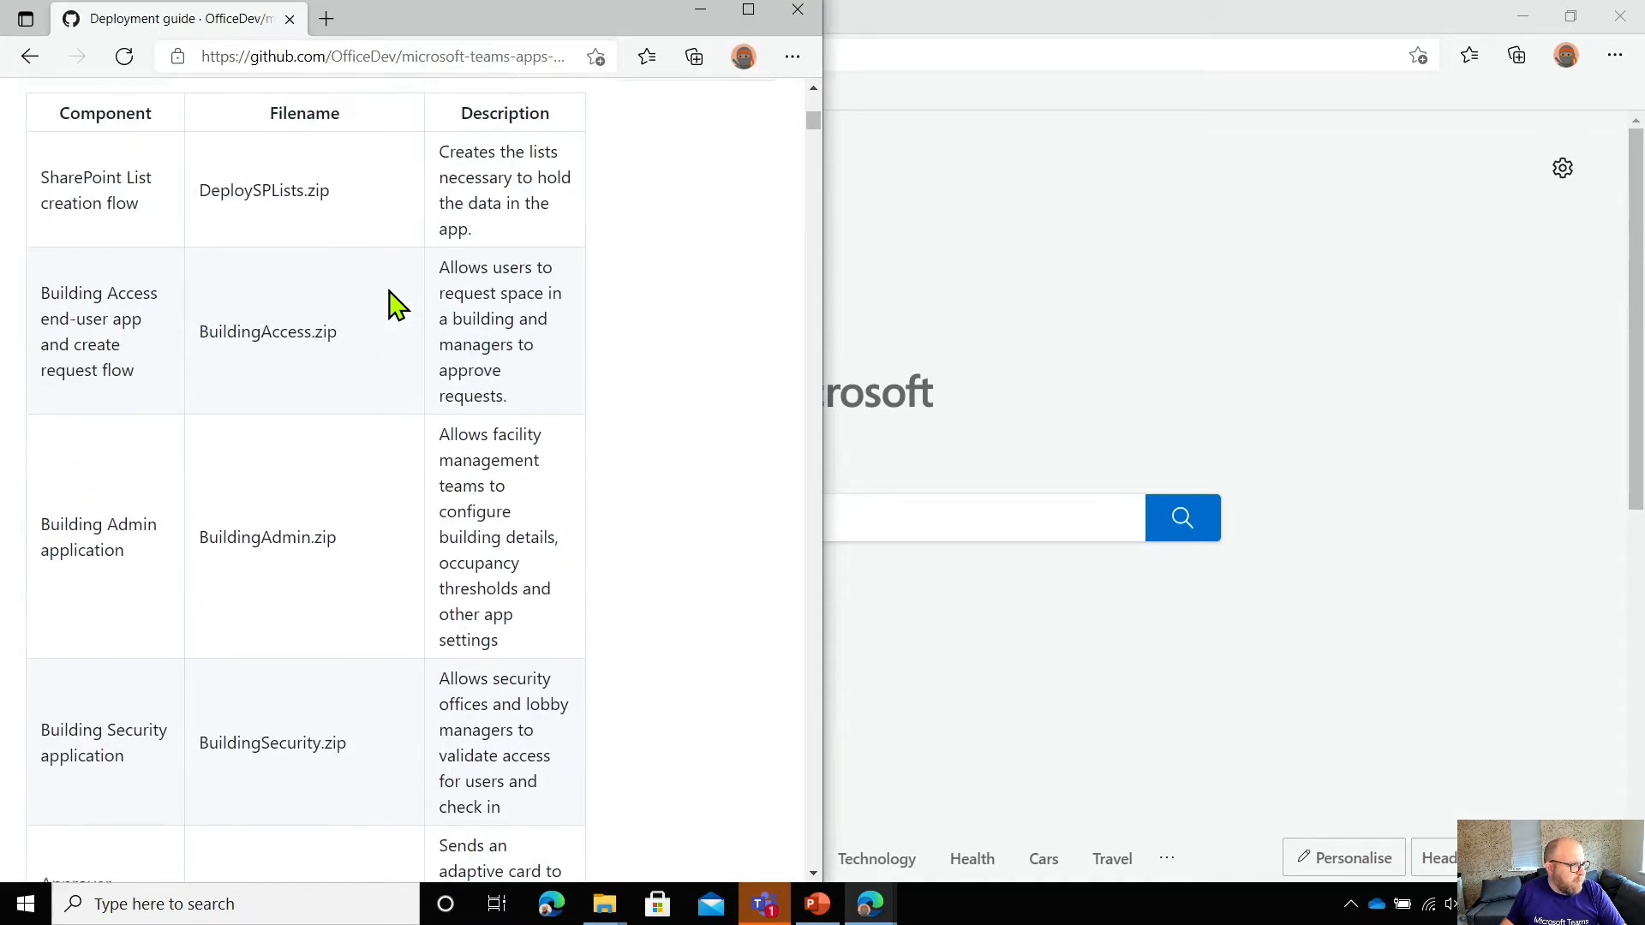
pyautogui.scroll(-12, 396, 305)
pyautogui.moveTo(958, 32); pyautogui.dragTo(1641, 191)
pyautogui.click(206, 196)
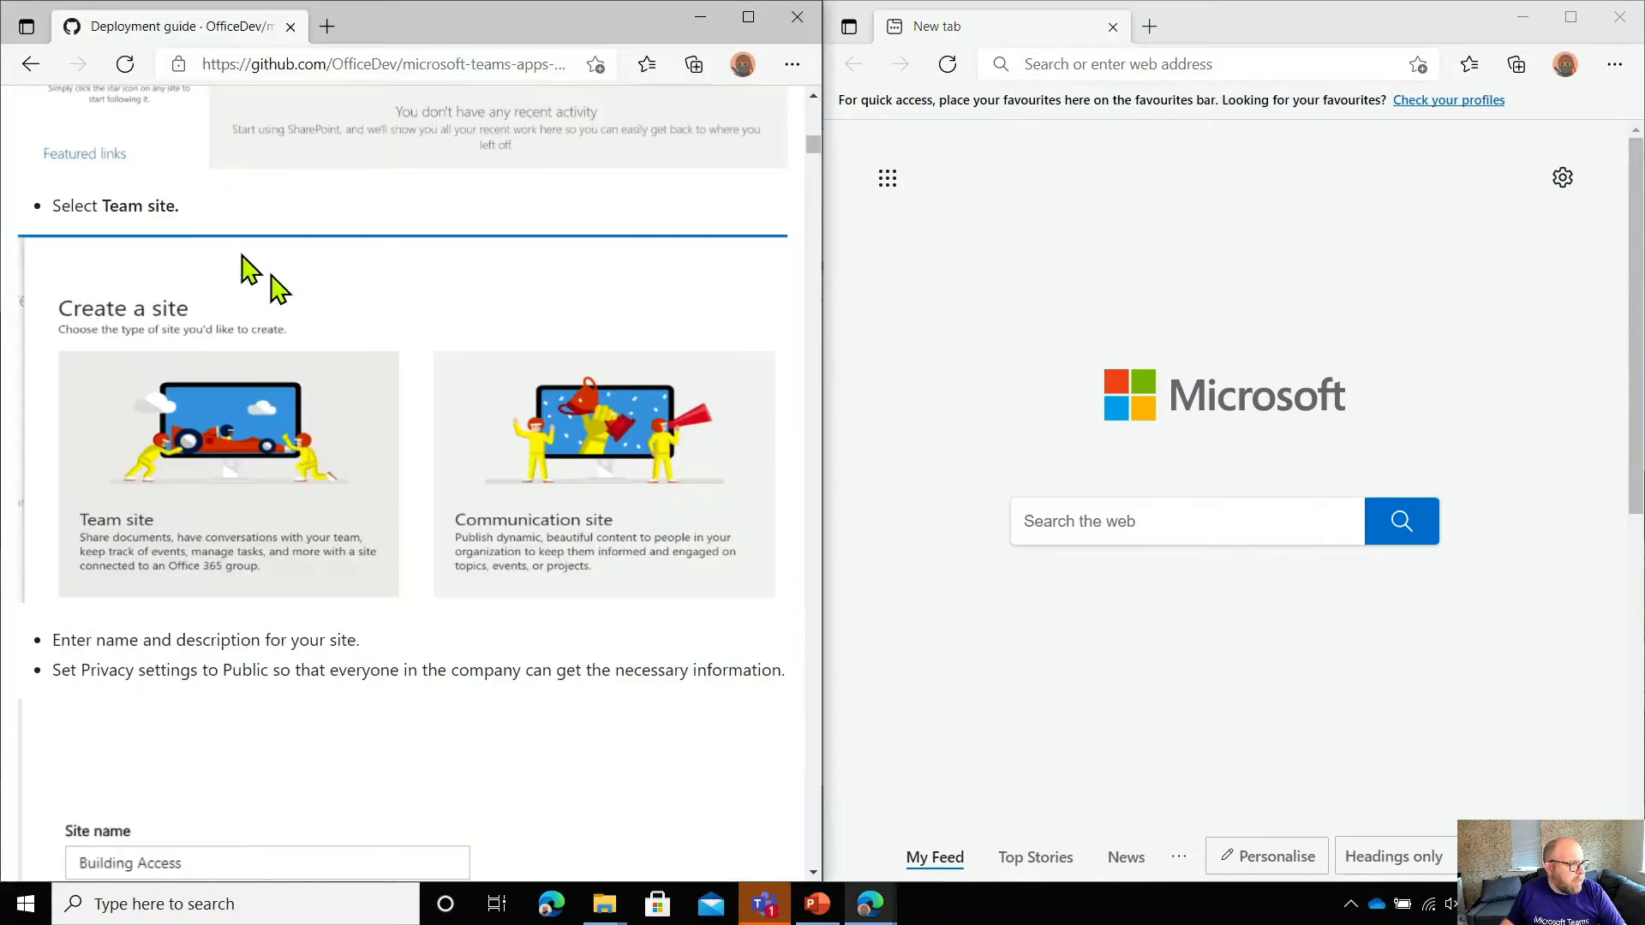
pyautogui.scroll(2, 386, 382)
pyautogui.scroll(3, 389, 372)
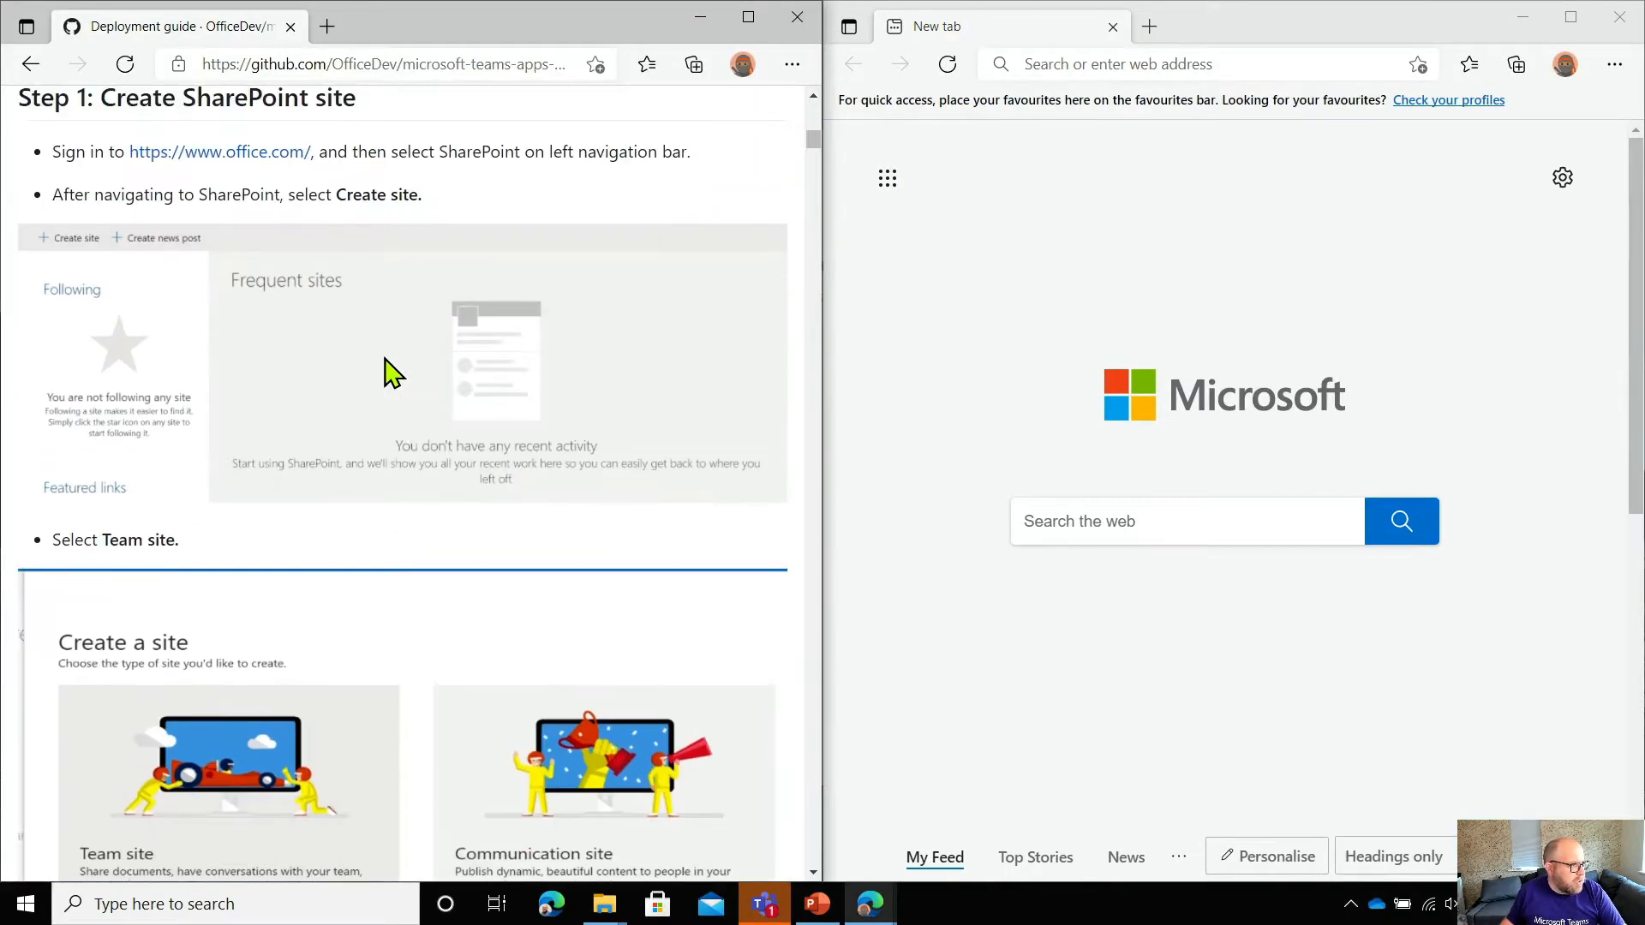
# Load the Office 365 home page at office.com in the blank window and open SharePoint from it
pyautogui.click(1218, 63)
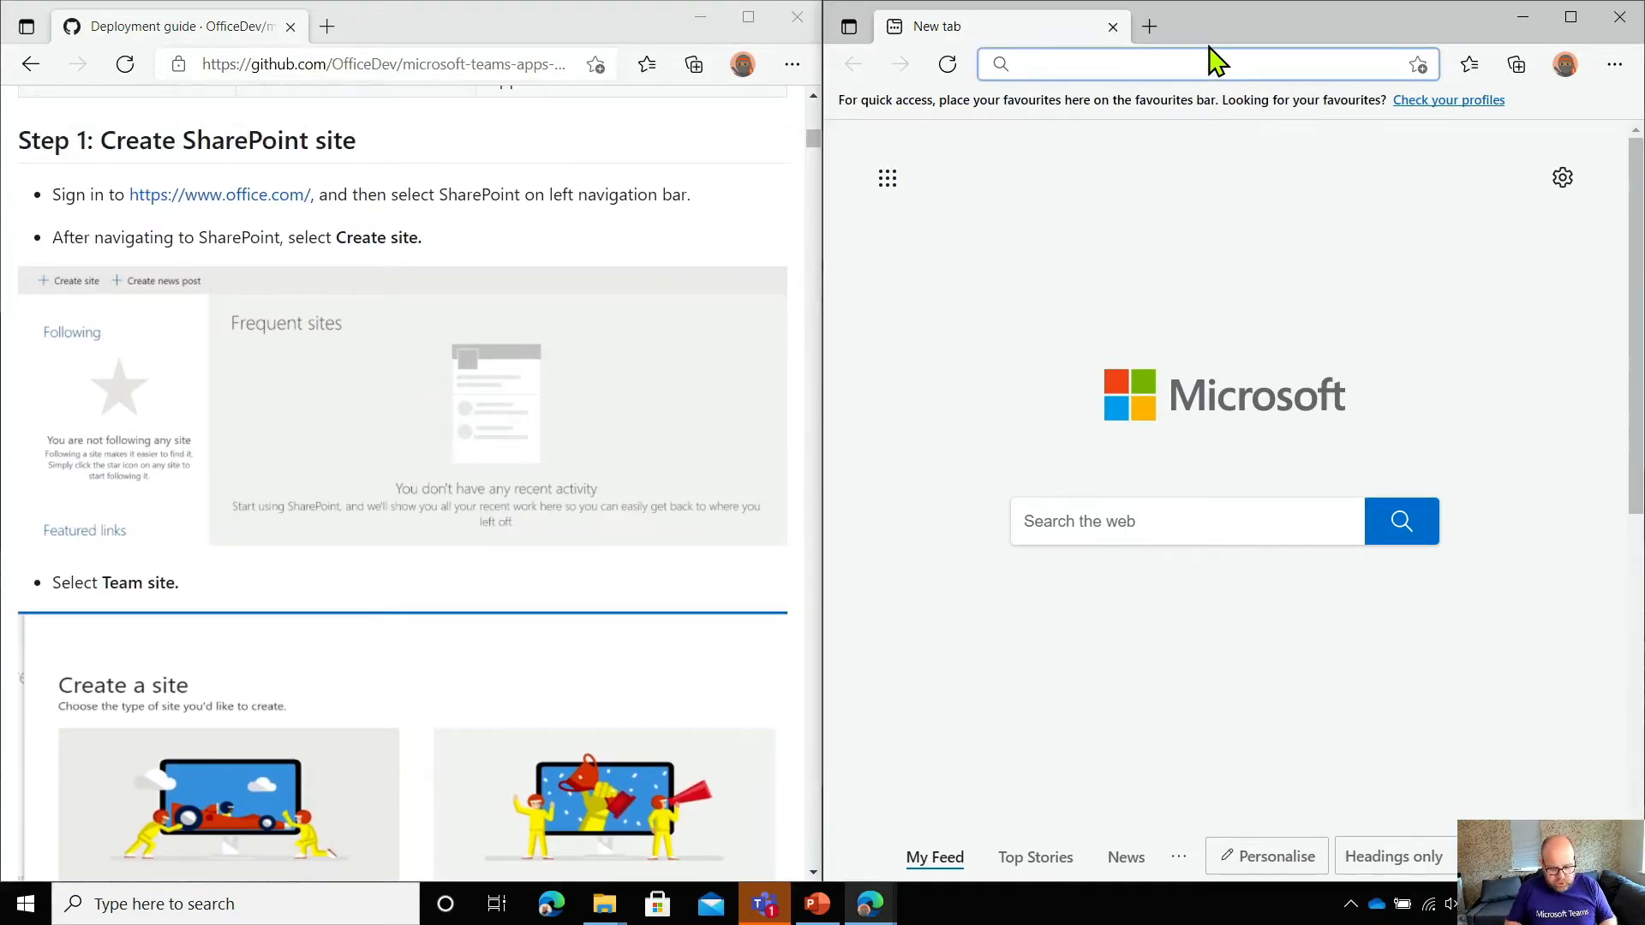
pyautogui.write('offi')
pyautogui.press('Return')
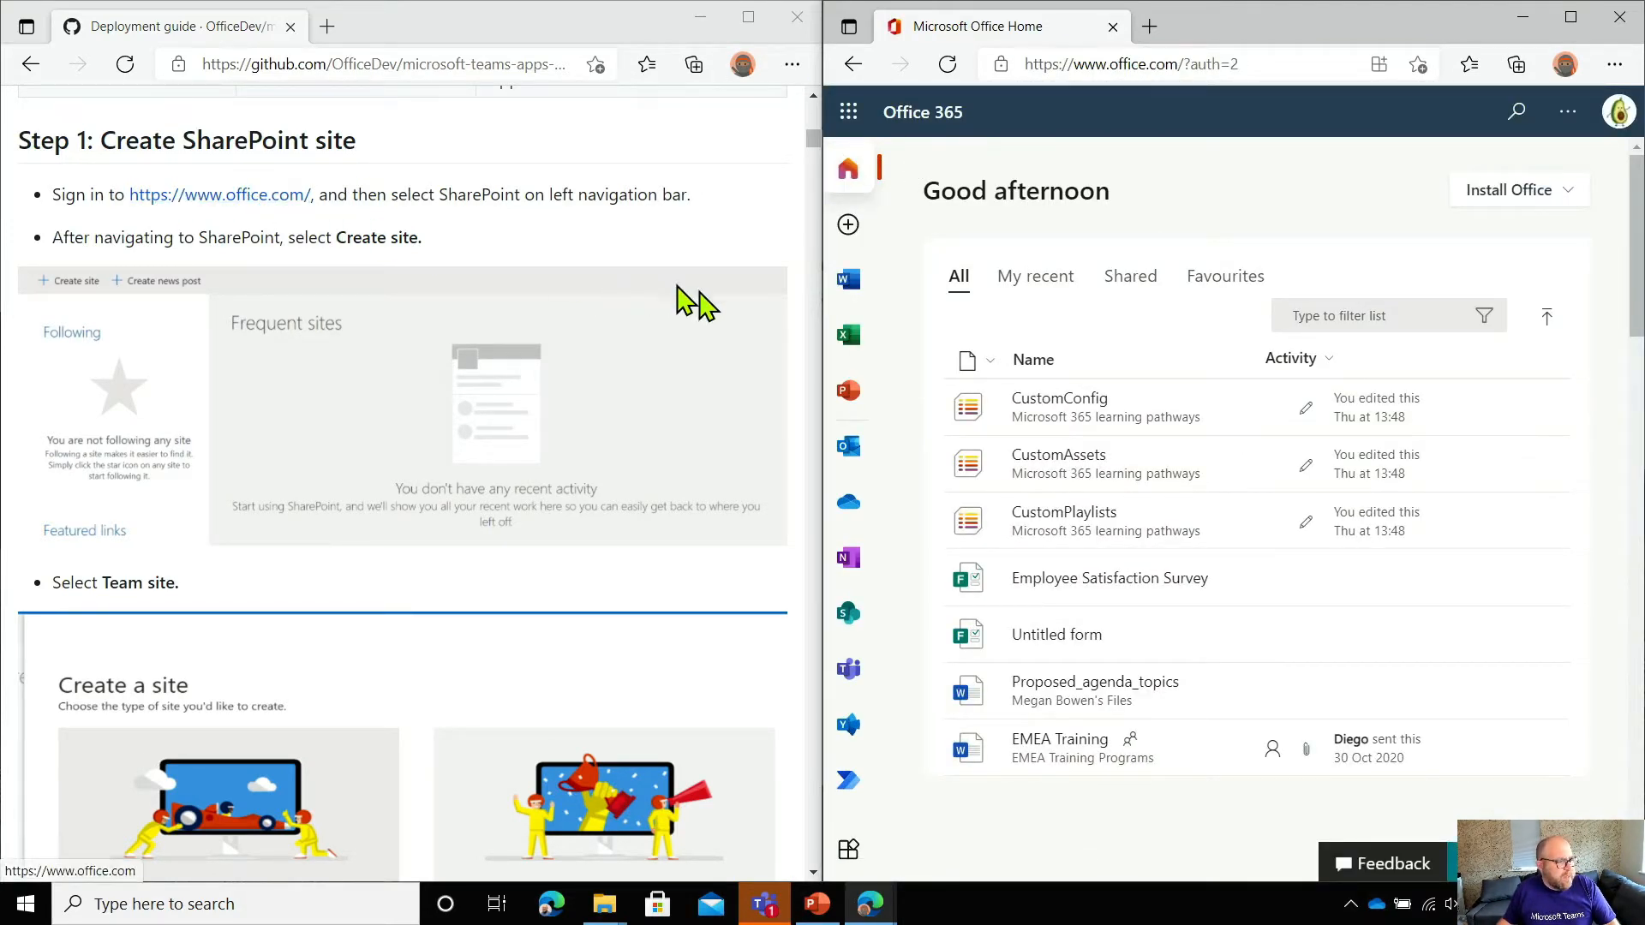
pyautogui.click(844, 618)
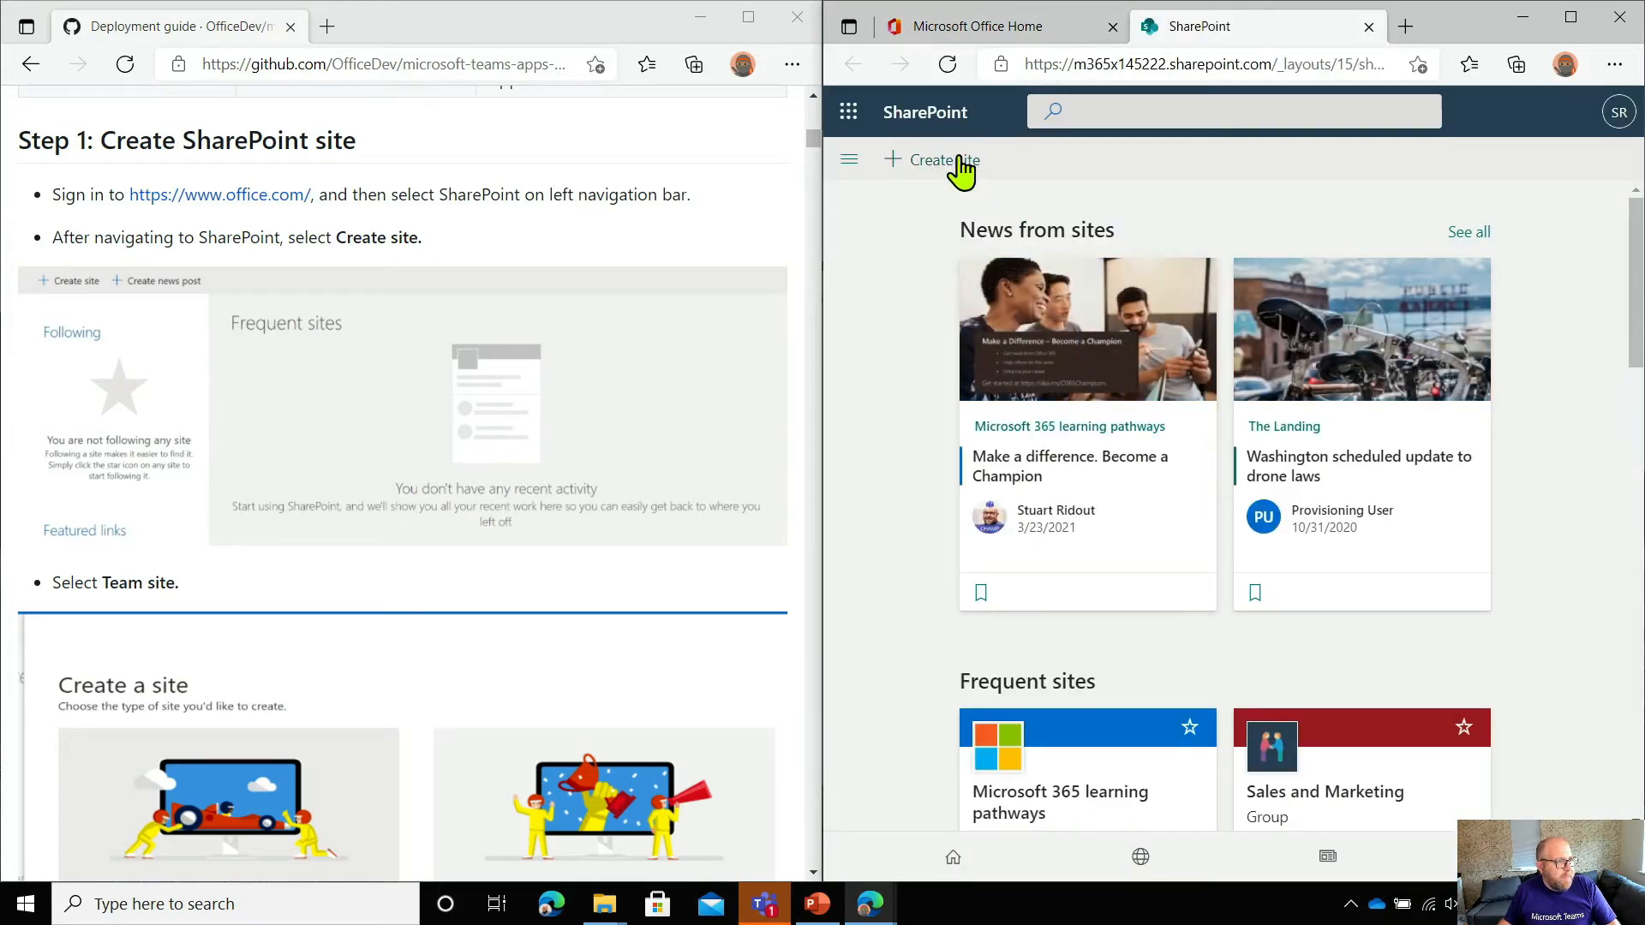
# Start creating a SharePoint team site and name it "Contoso Building Access Requests"
pyautogui.click(962, 167)
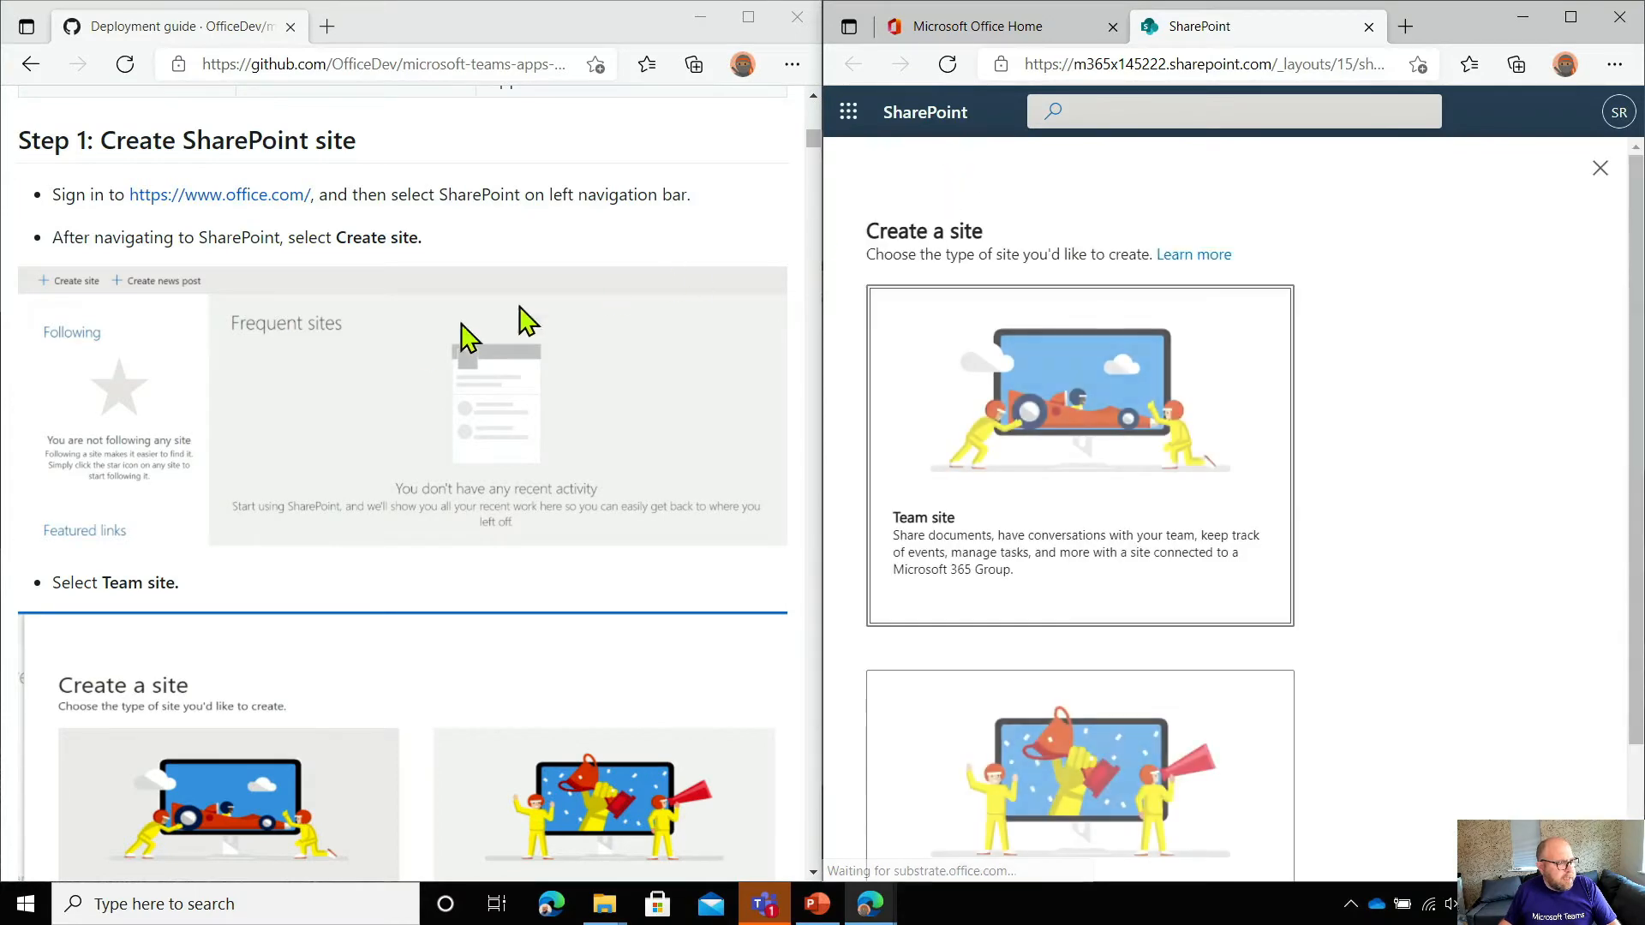
pyautogui.scroll(-5, 429, 364)
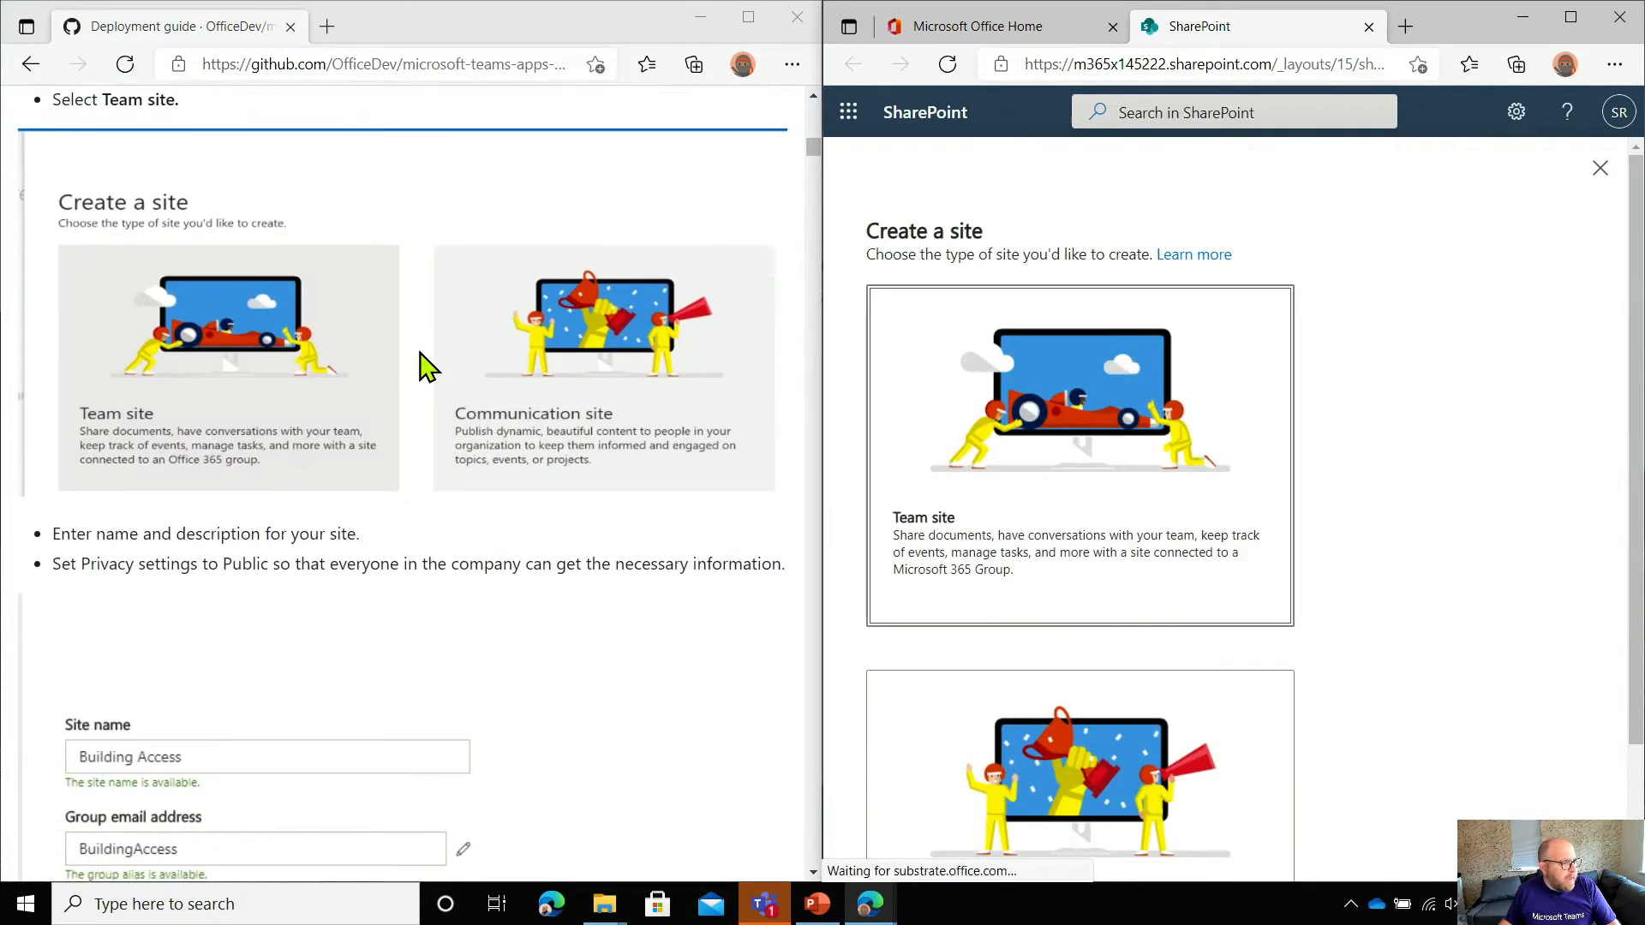
pyautogui.scroll(1, 424, 367)
pyautogui.click(1109, 510)
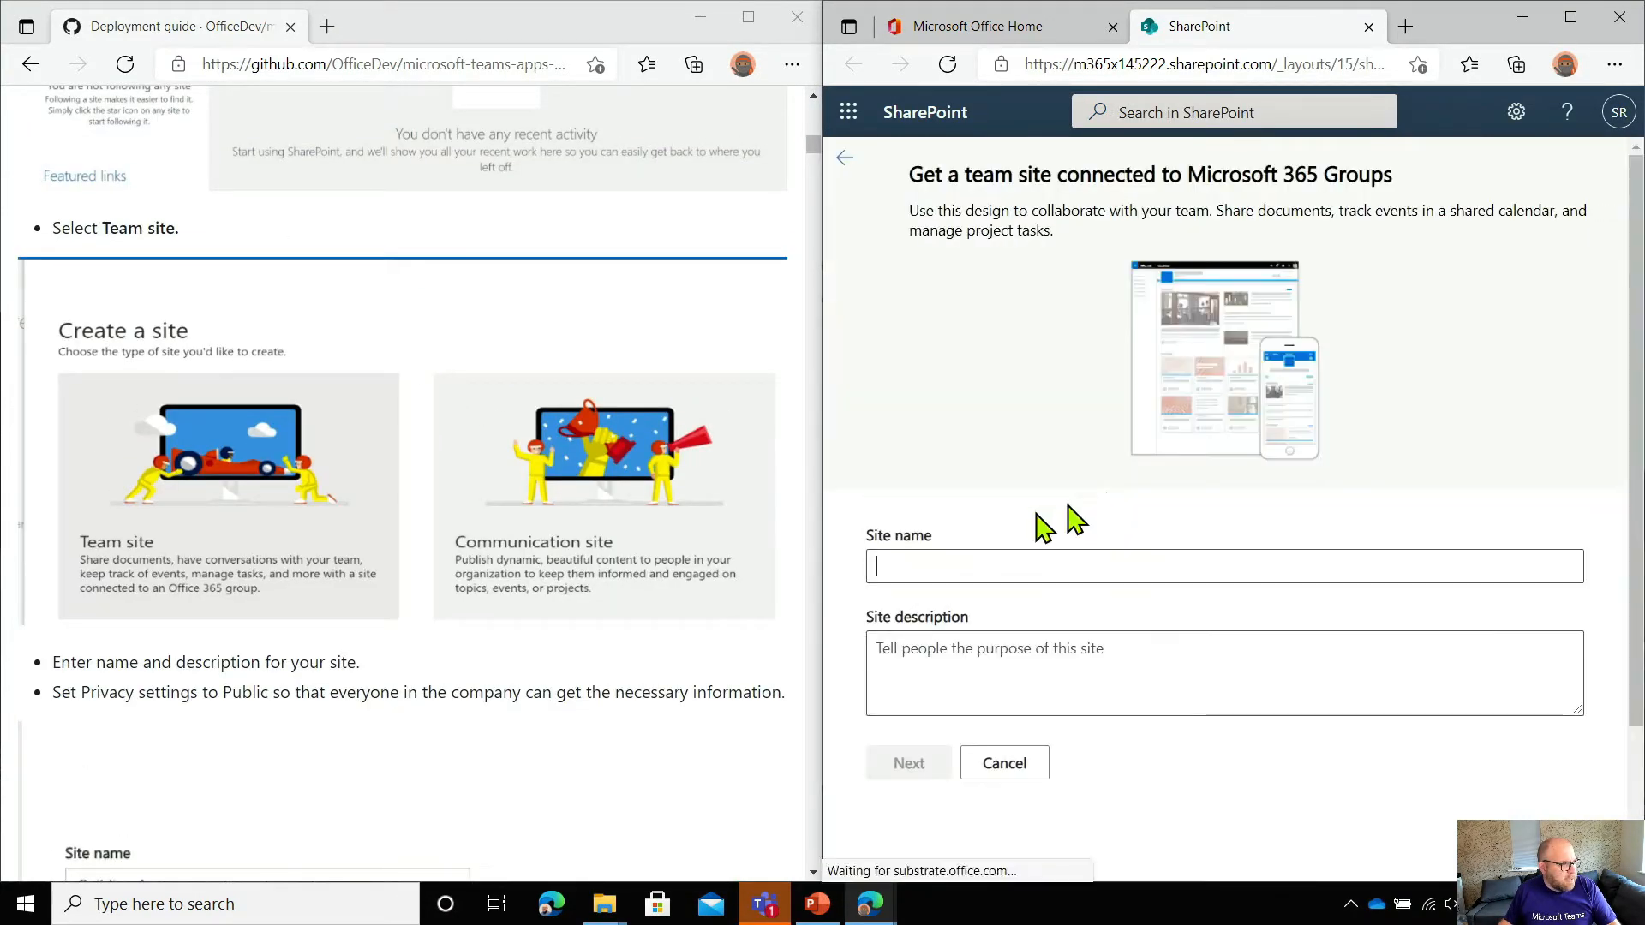
pyautogui.scroll(-4, 268, 624)
pyautogui.write('Contoso Building Access Requests')
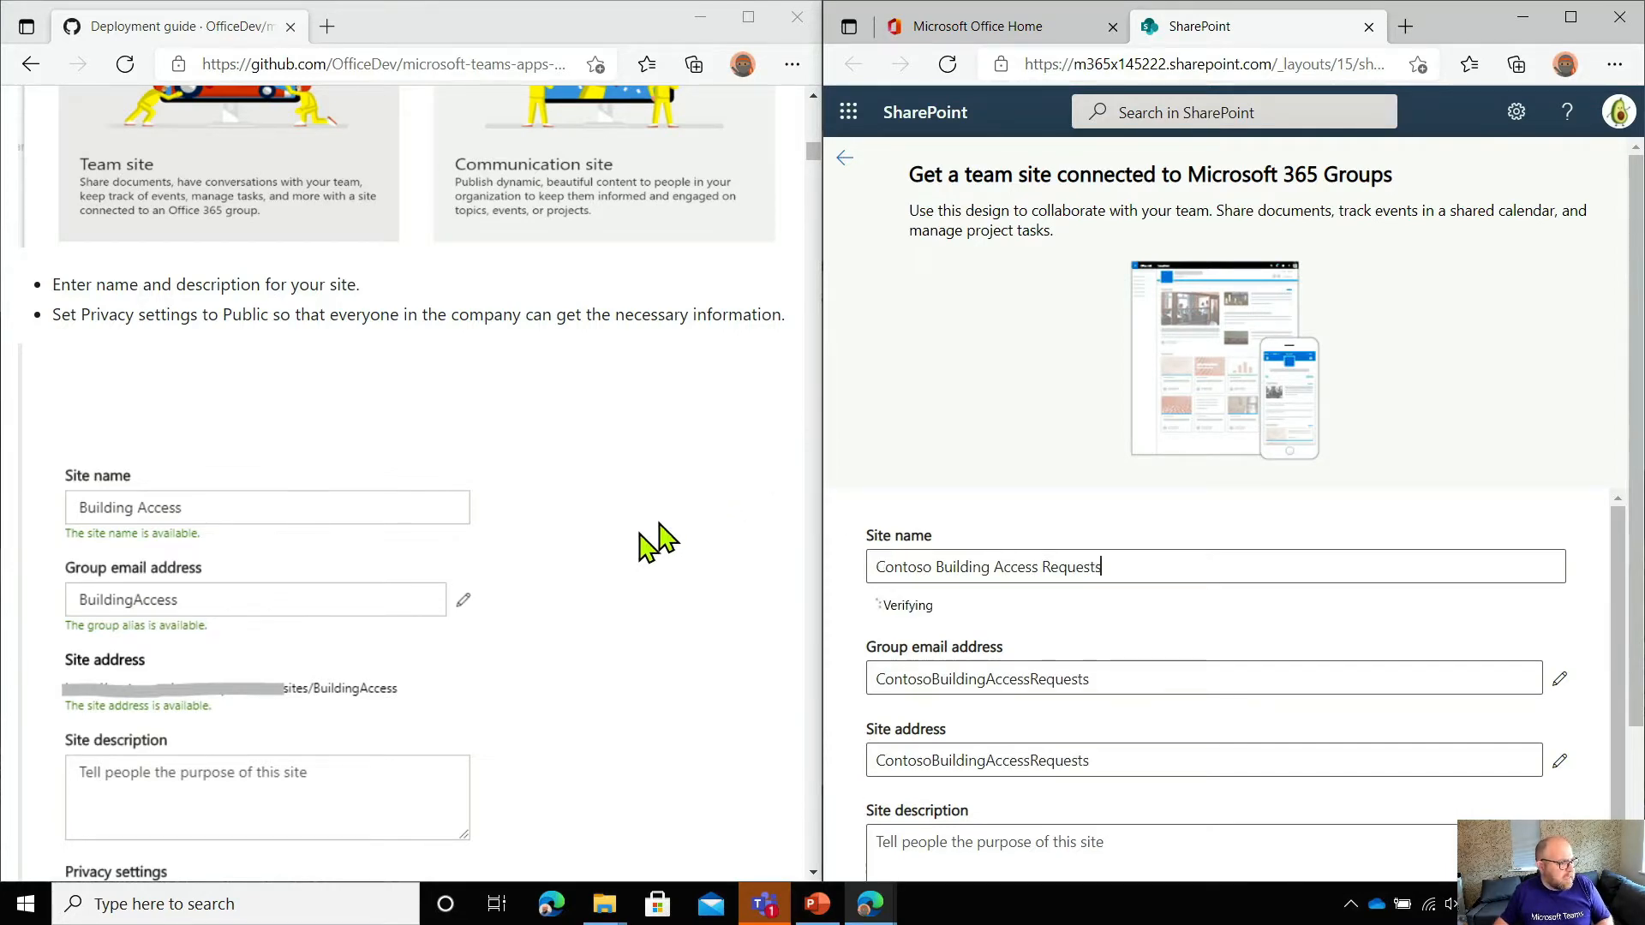
# Set the new site's privacy to "Public - anyone in the organization can access this site", as the deployment guide shows
pyautogui.scroll(-2, 643, 544)
pyautogui.scroll(-2, 1461, 572)
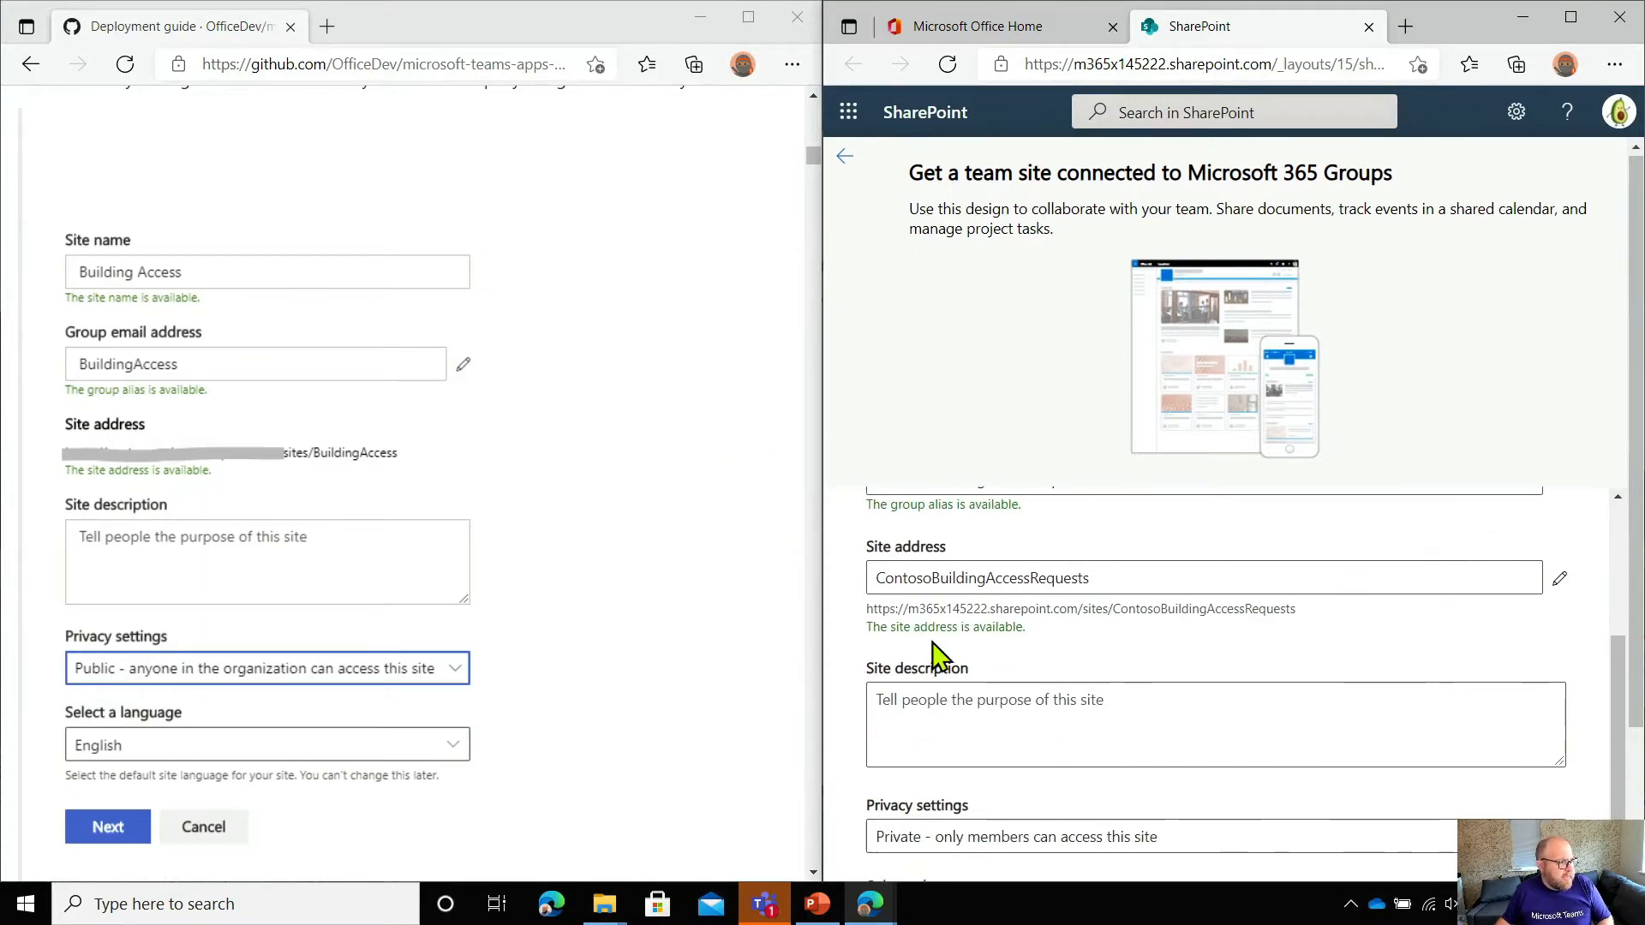
pyautogui.scroll(-2, 1002, 657)
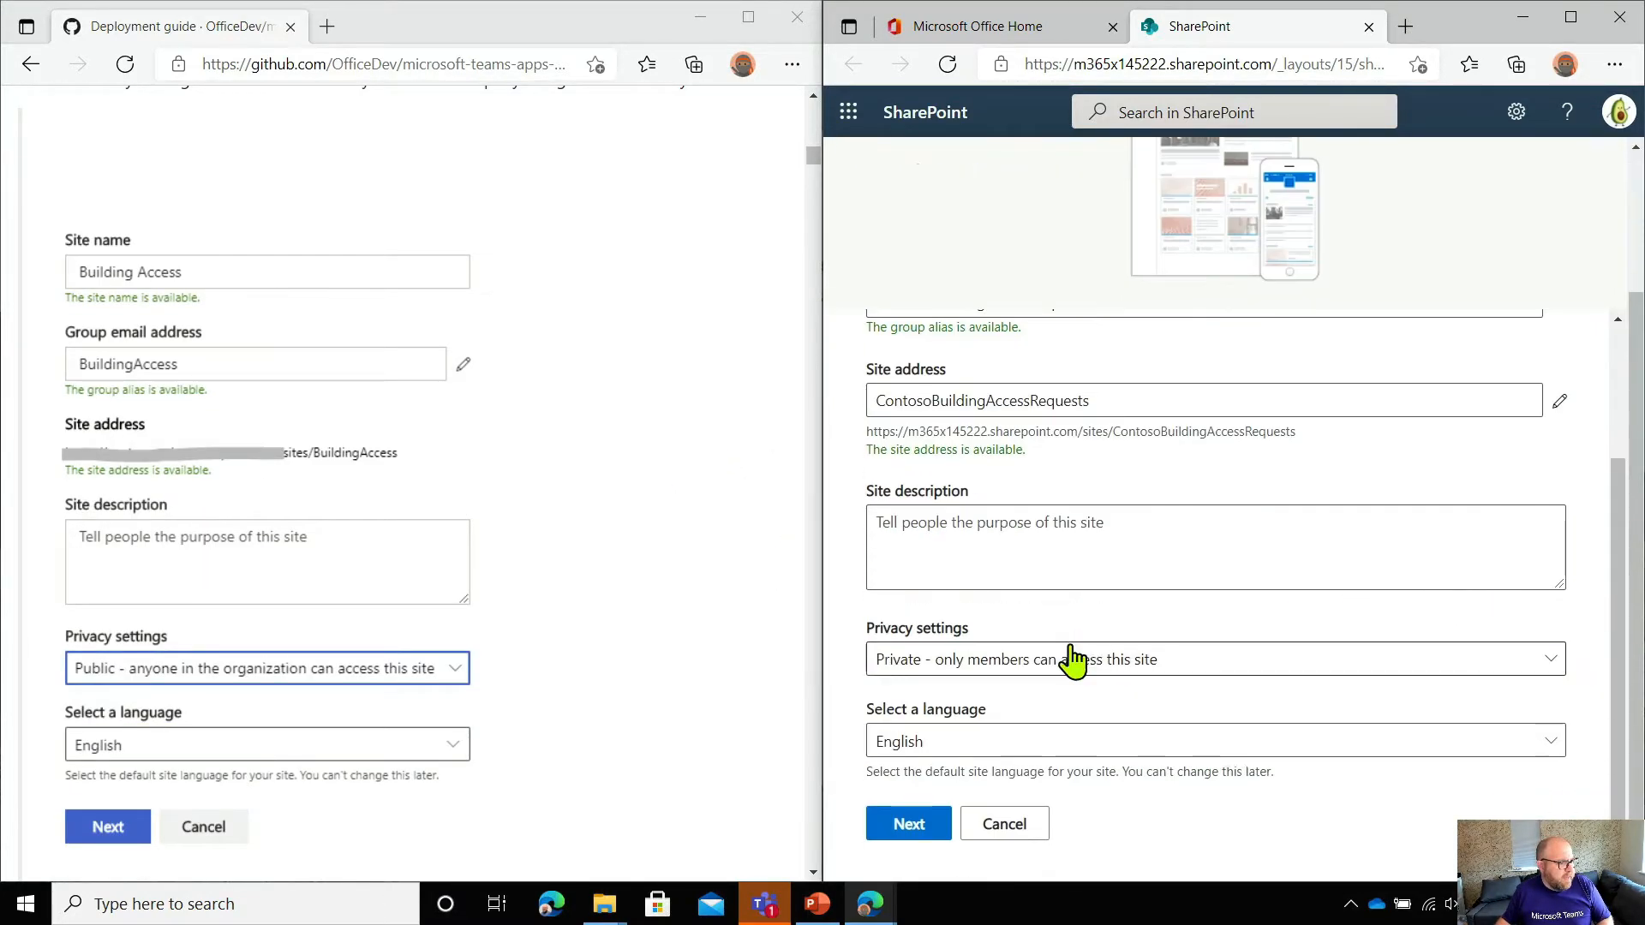
pyautogui.click(960, 657)
pyautogui.click(942, 692)
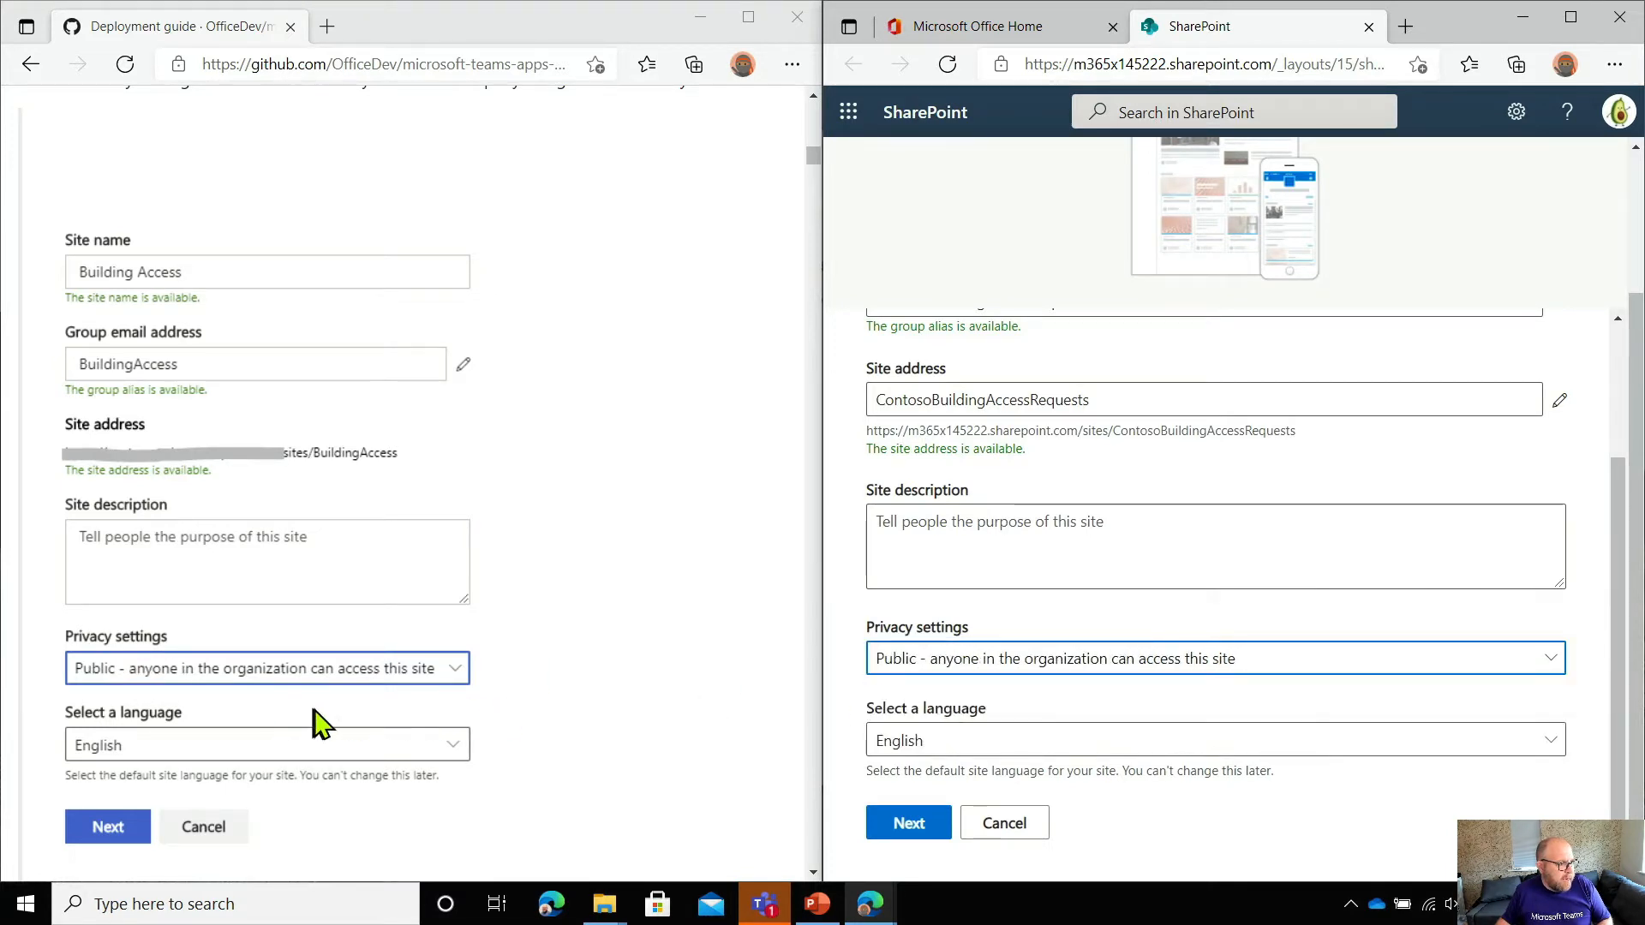
# Add a colleague as an additional owner of the new team site and finish creating it
pyautogui.scroll(-2, 549, 748)
pyautogui.scroll(-2, 552, 762)
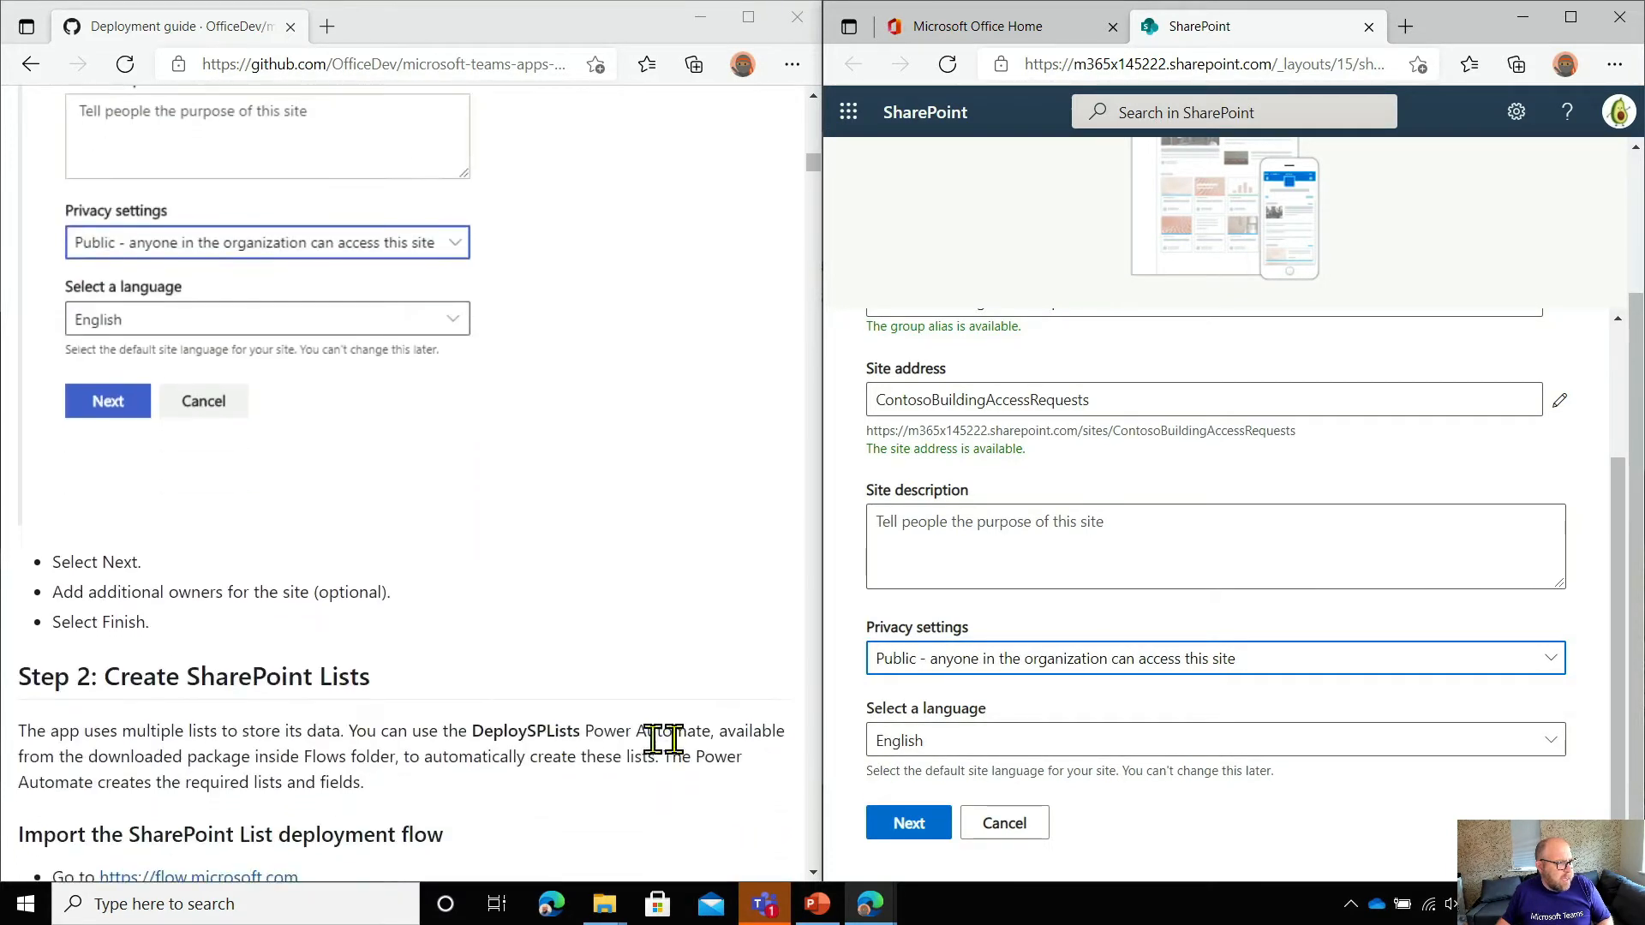
pyautogui.click(909, 823)
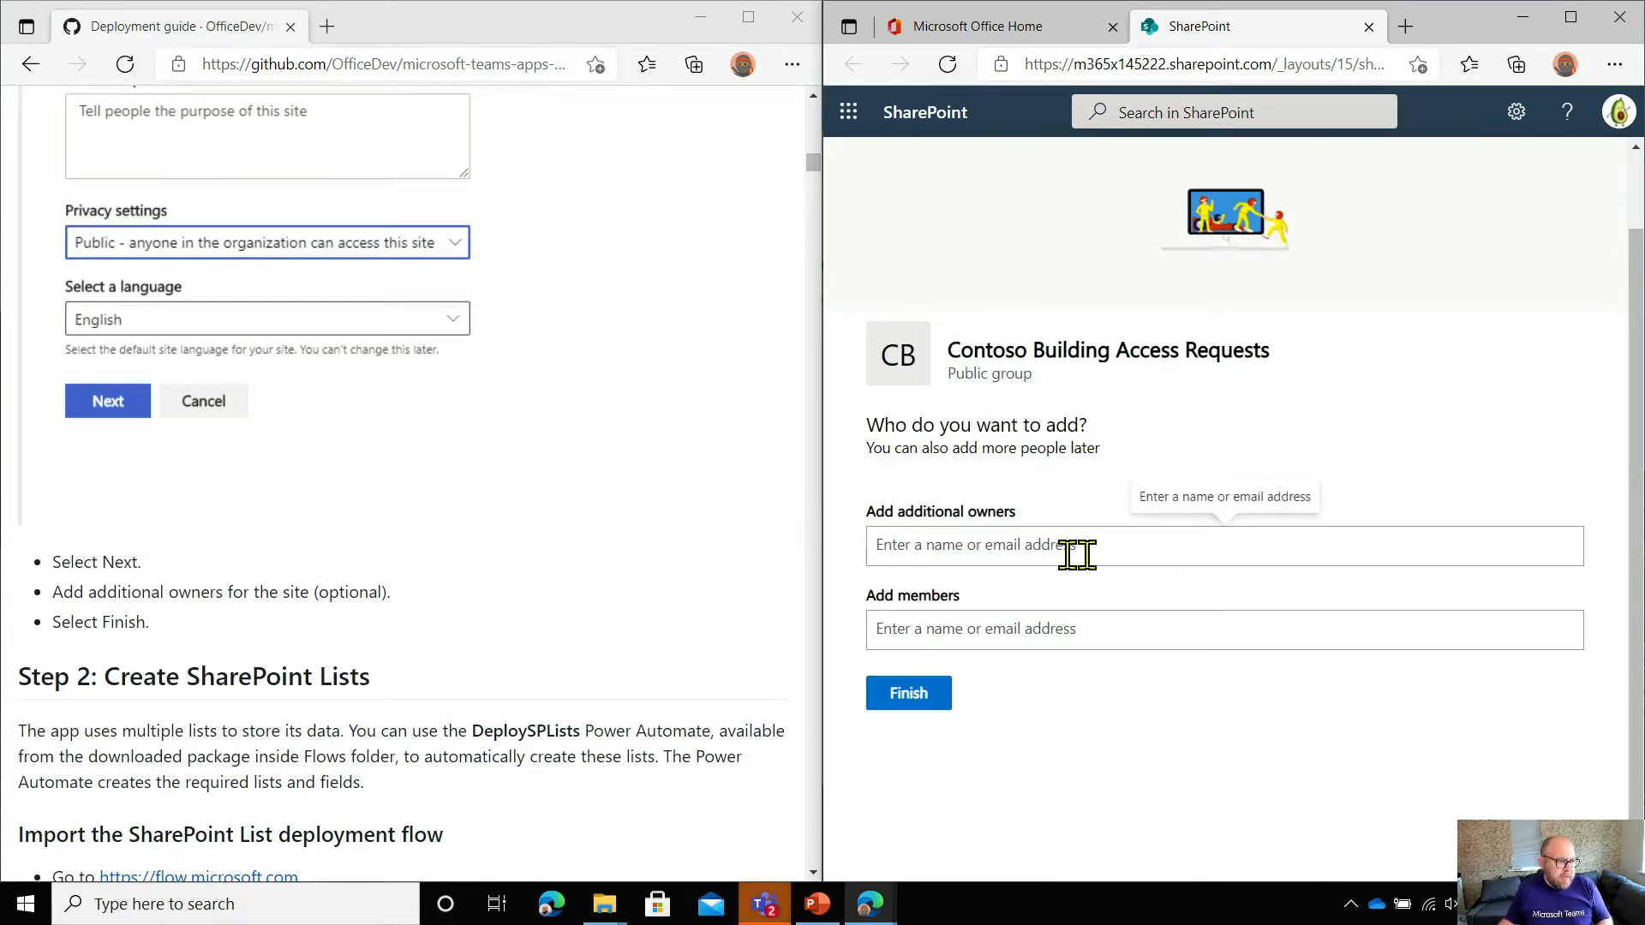
pyautogui.write('jack')
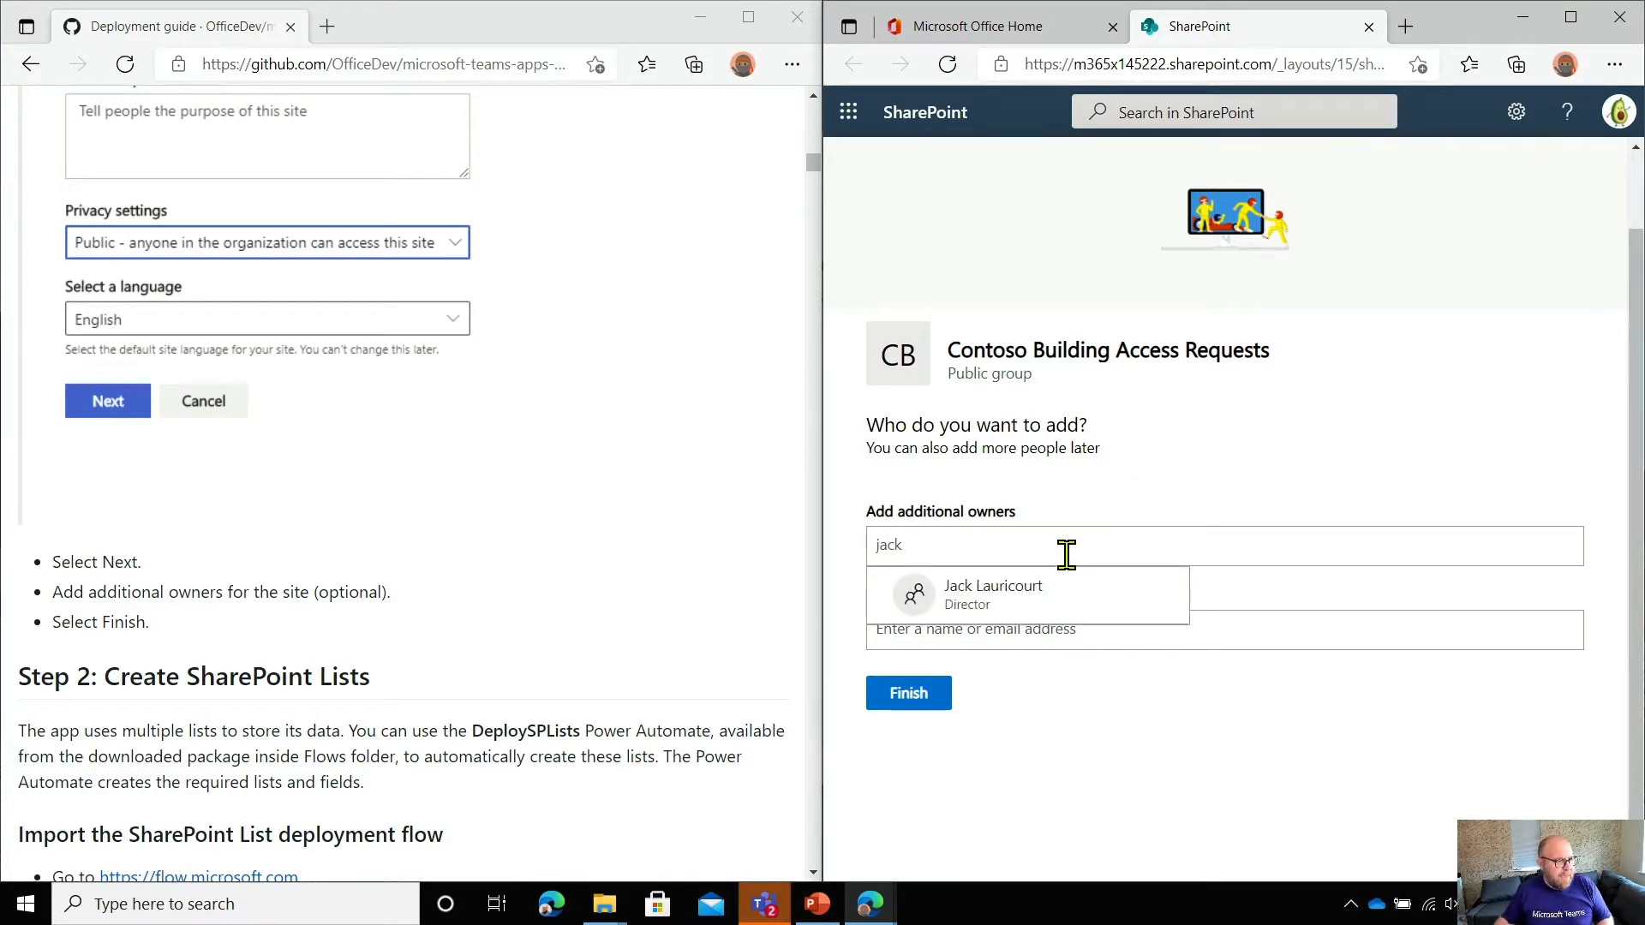
pyautogui.click(1083, 613)
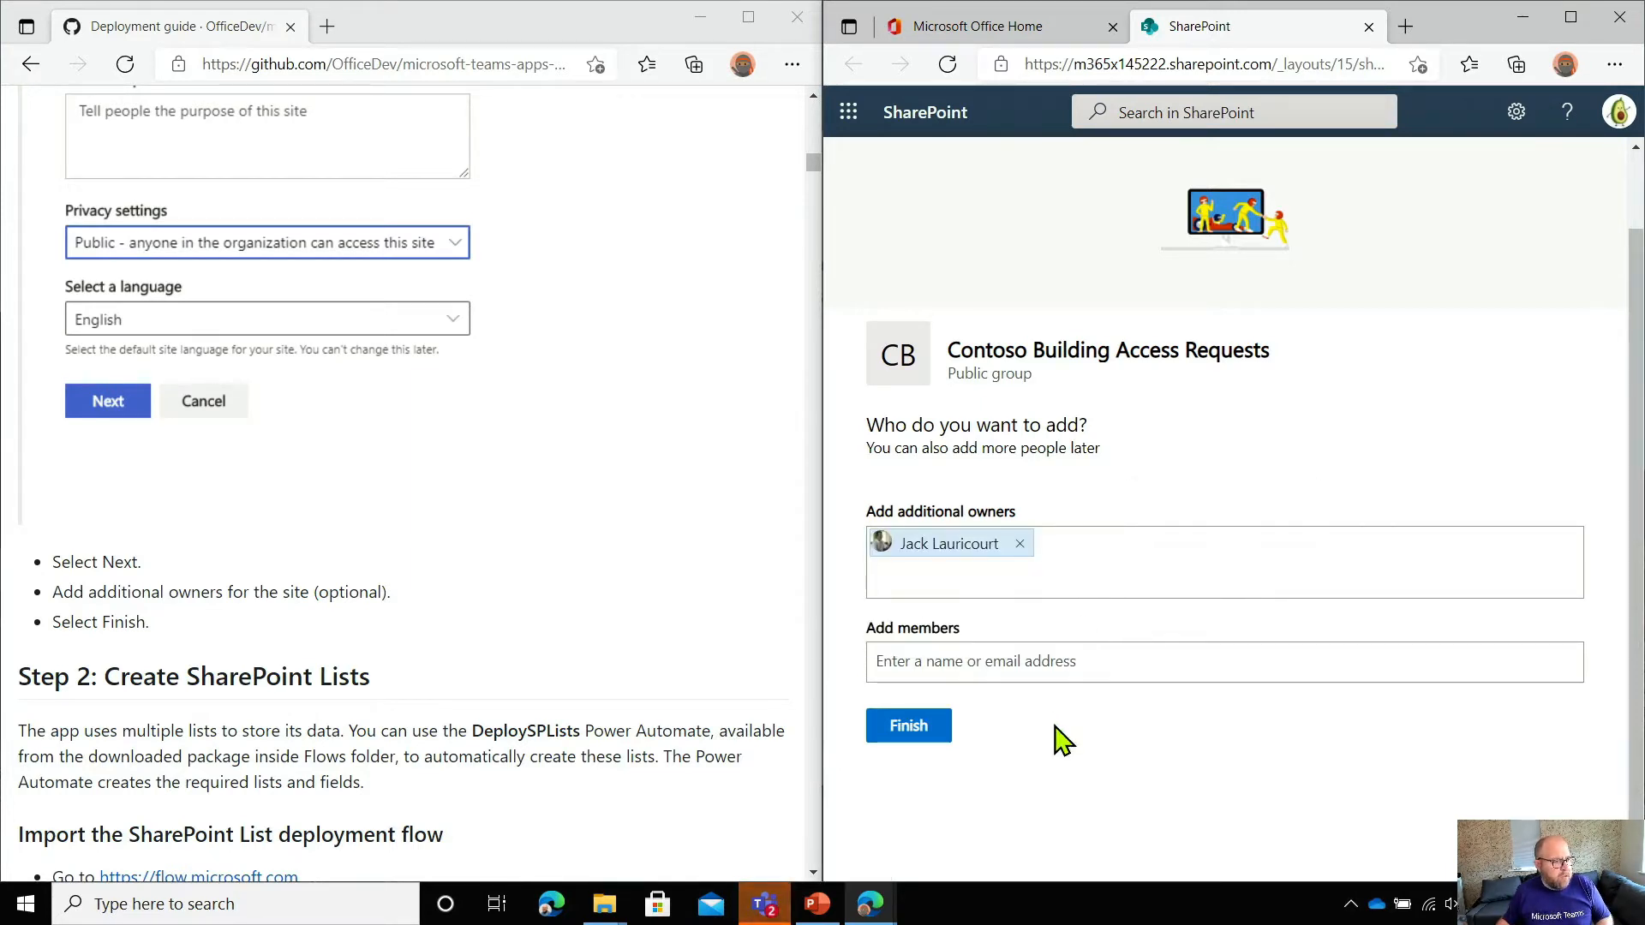
pyautogui.click(895, 725)
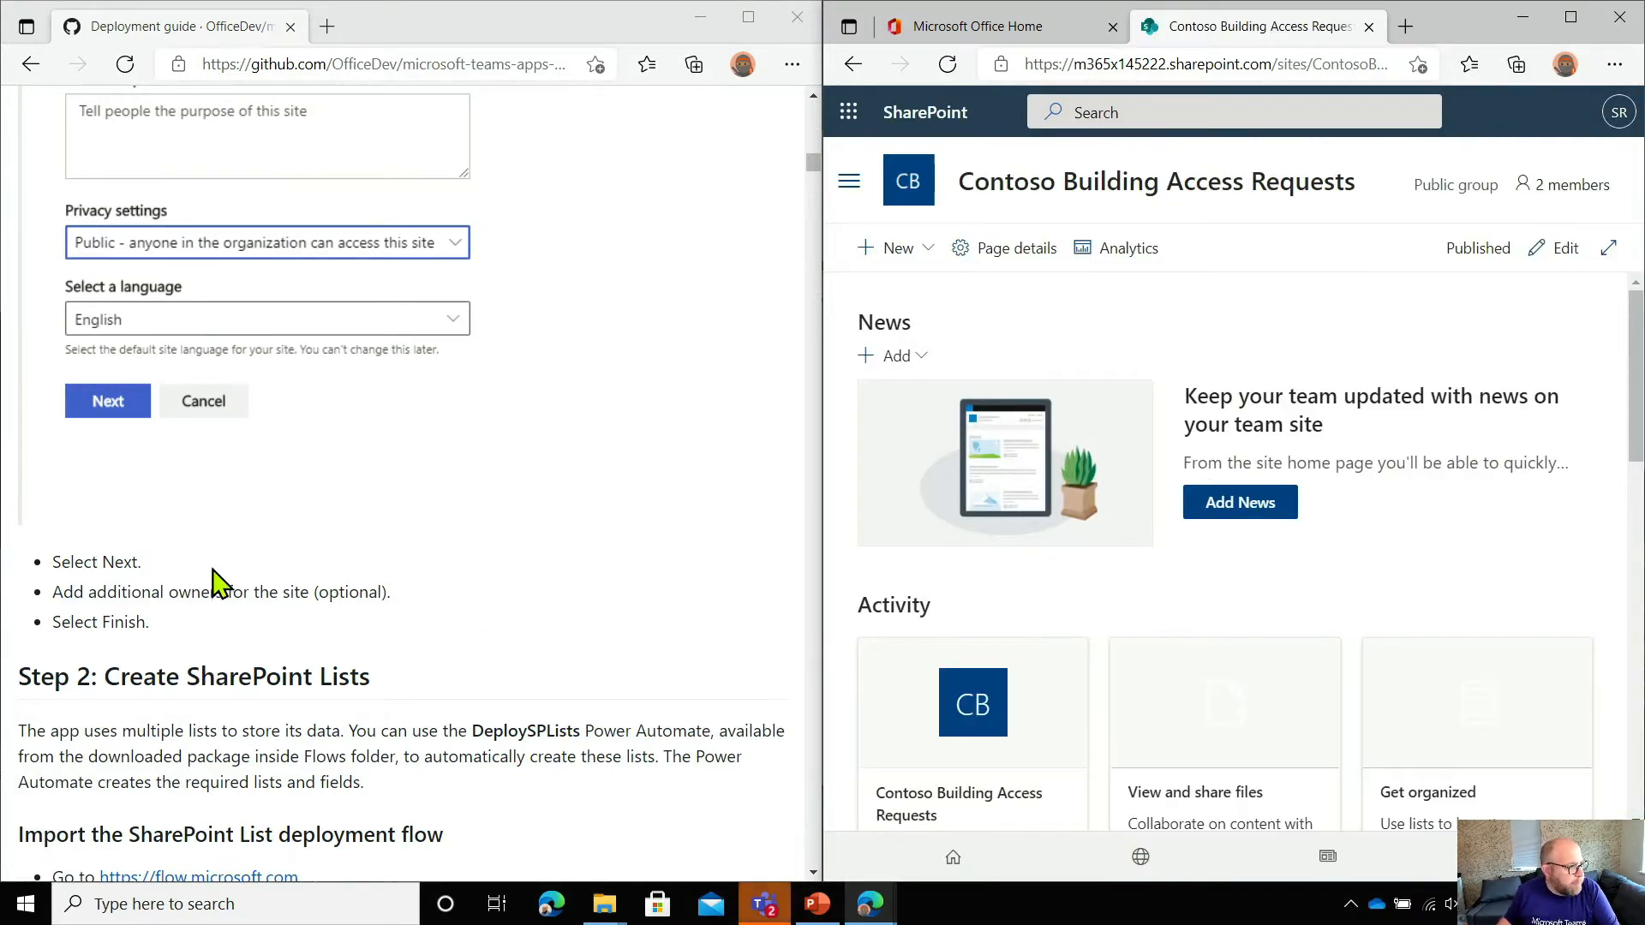
# Open Power Automate from the Office 365 home page, following the guide's Step 2: Create SharePoint Lists
pyautogui.scroll(-3, 219, 585)
pyautogui.scroll(-4, 154, 458)
pyautogui.scroll(3, 102, 455)
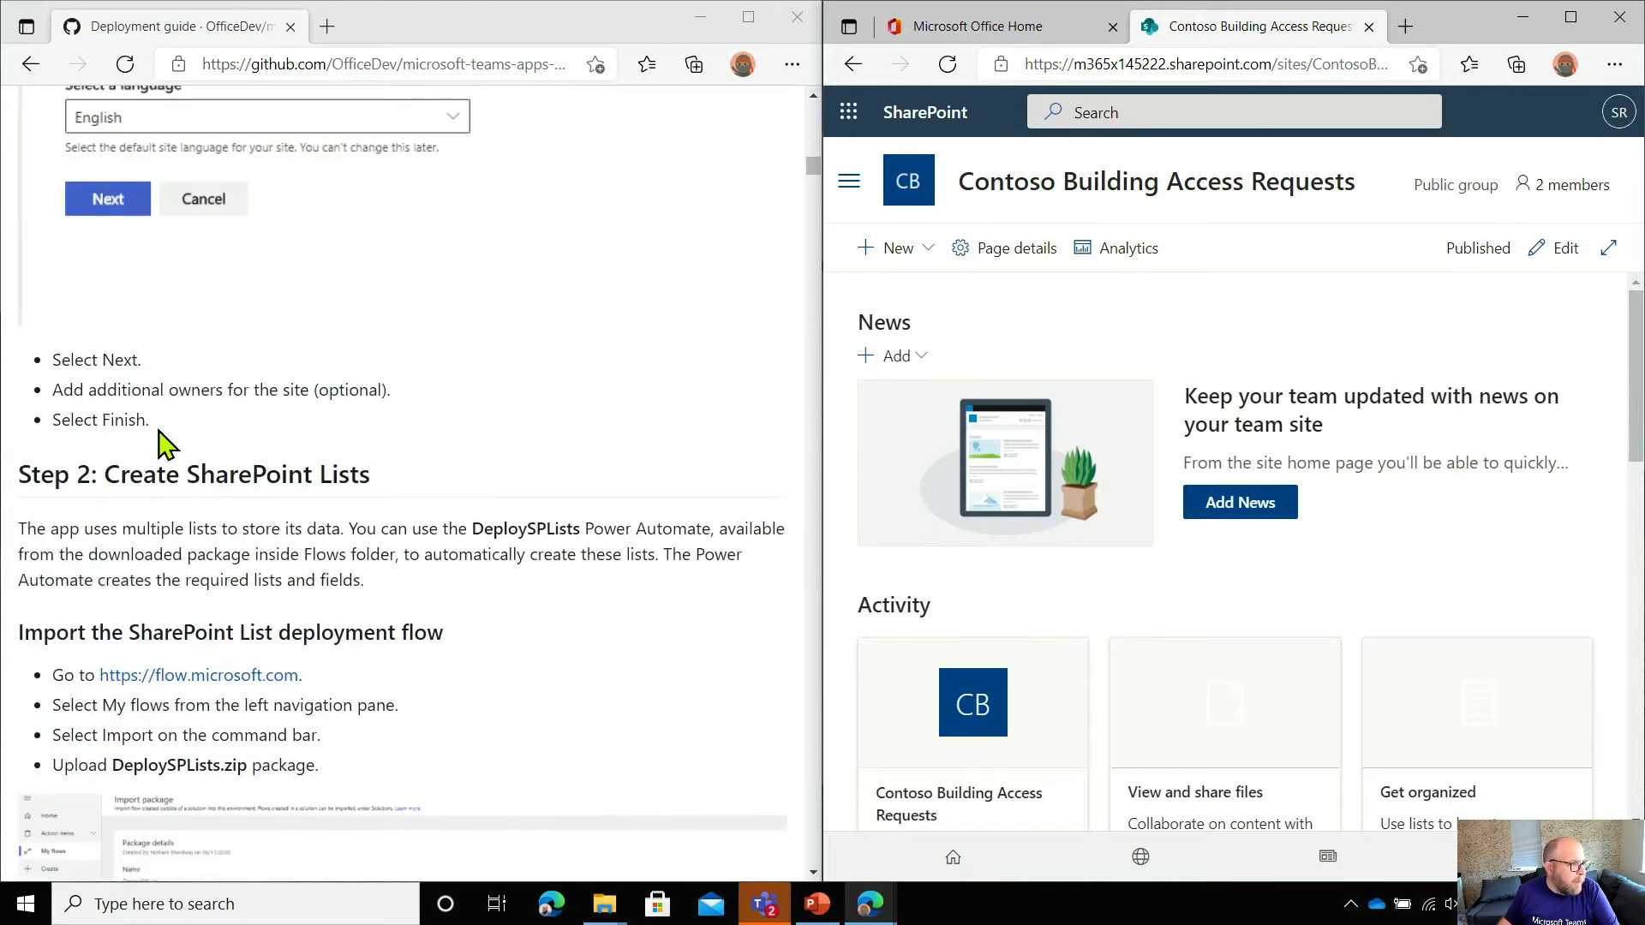
pyautogui.scroll(-3, 158, 445)
pyautogui.scroll(1, 157, 444)
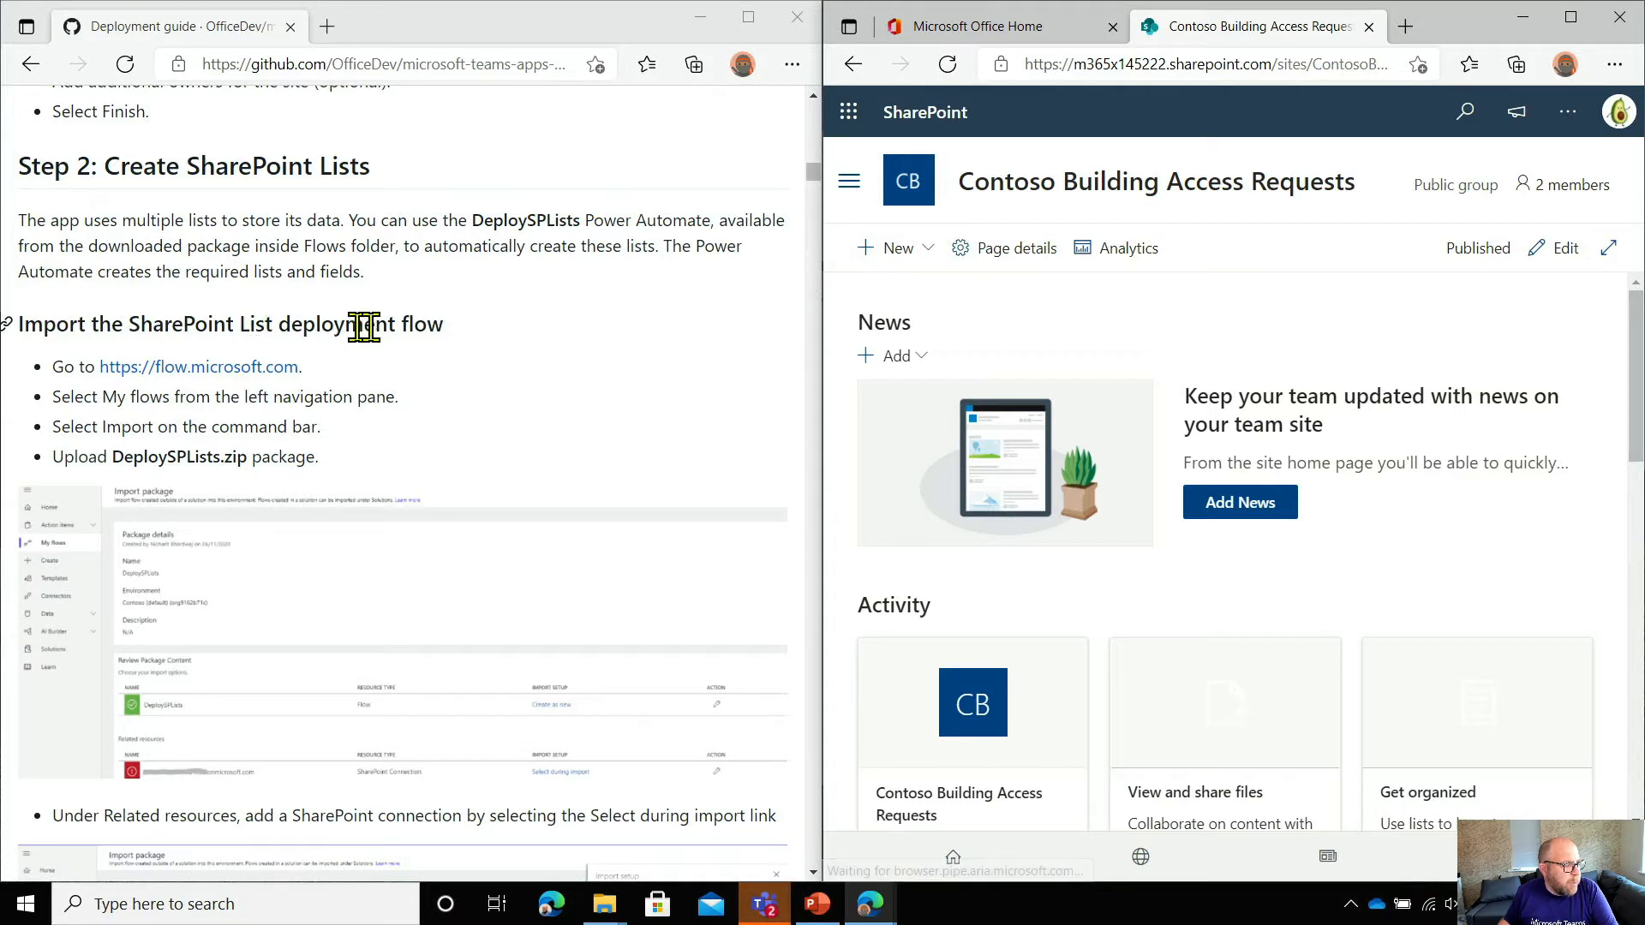
pyautogui.click(1194, 69)
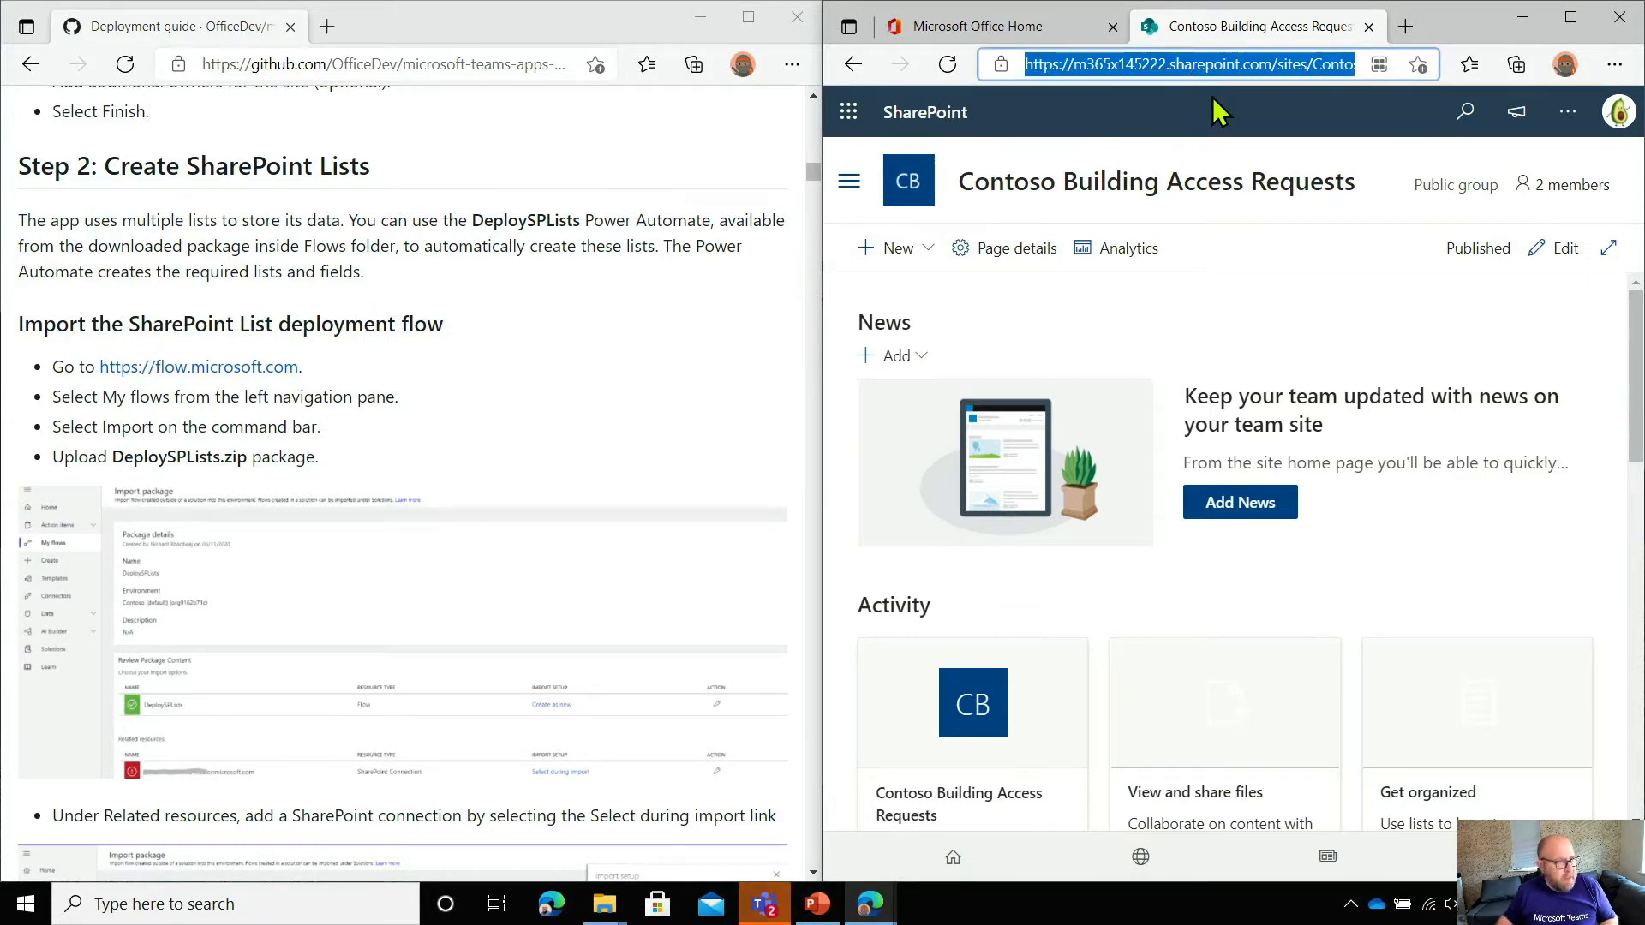
pyautogui.click(1062, 31)
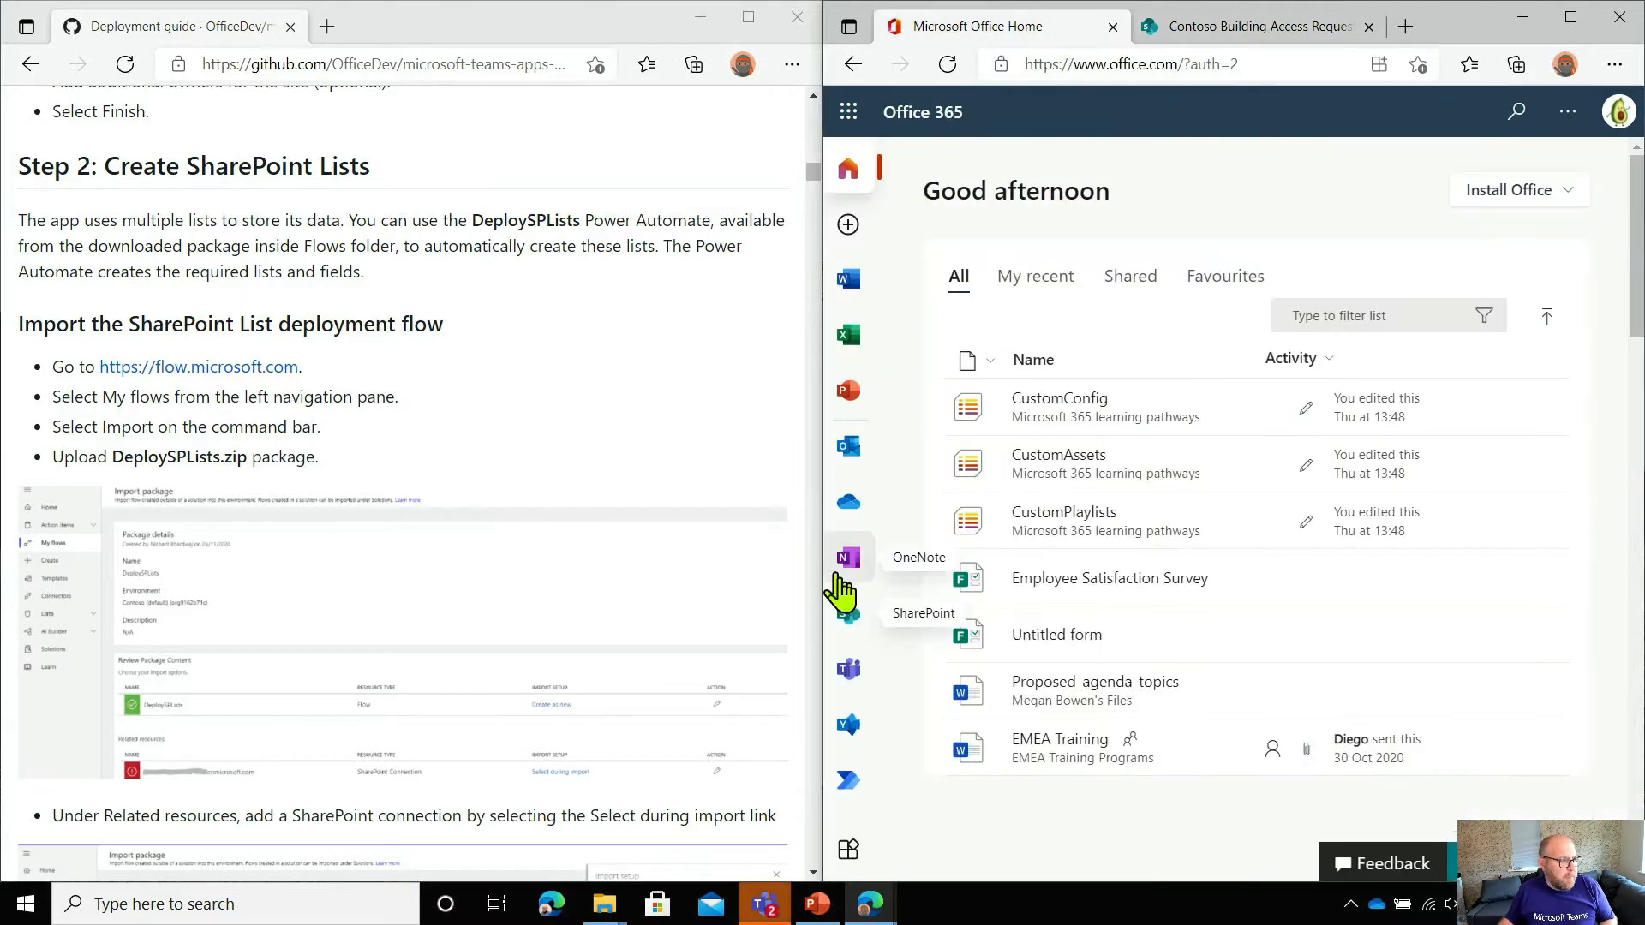
pyautogui.click(848, 780)
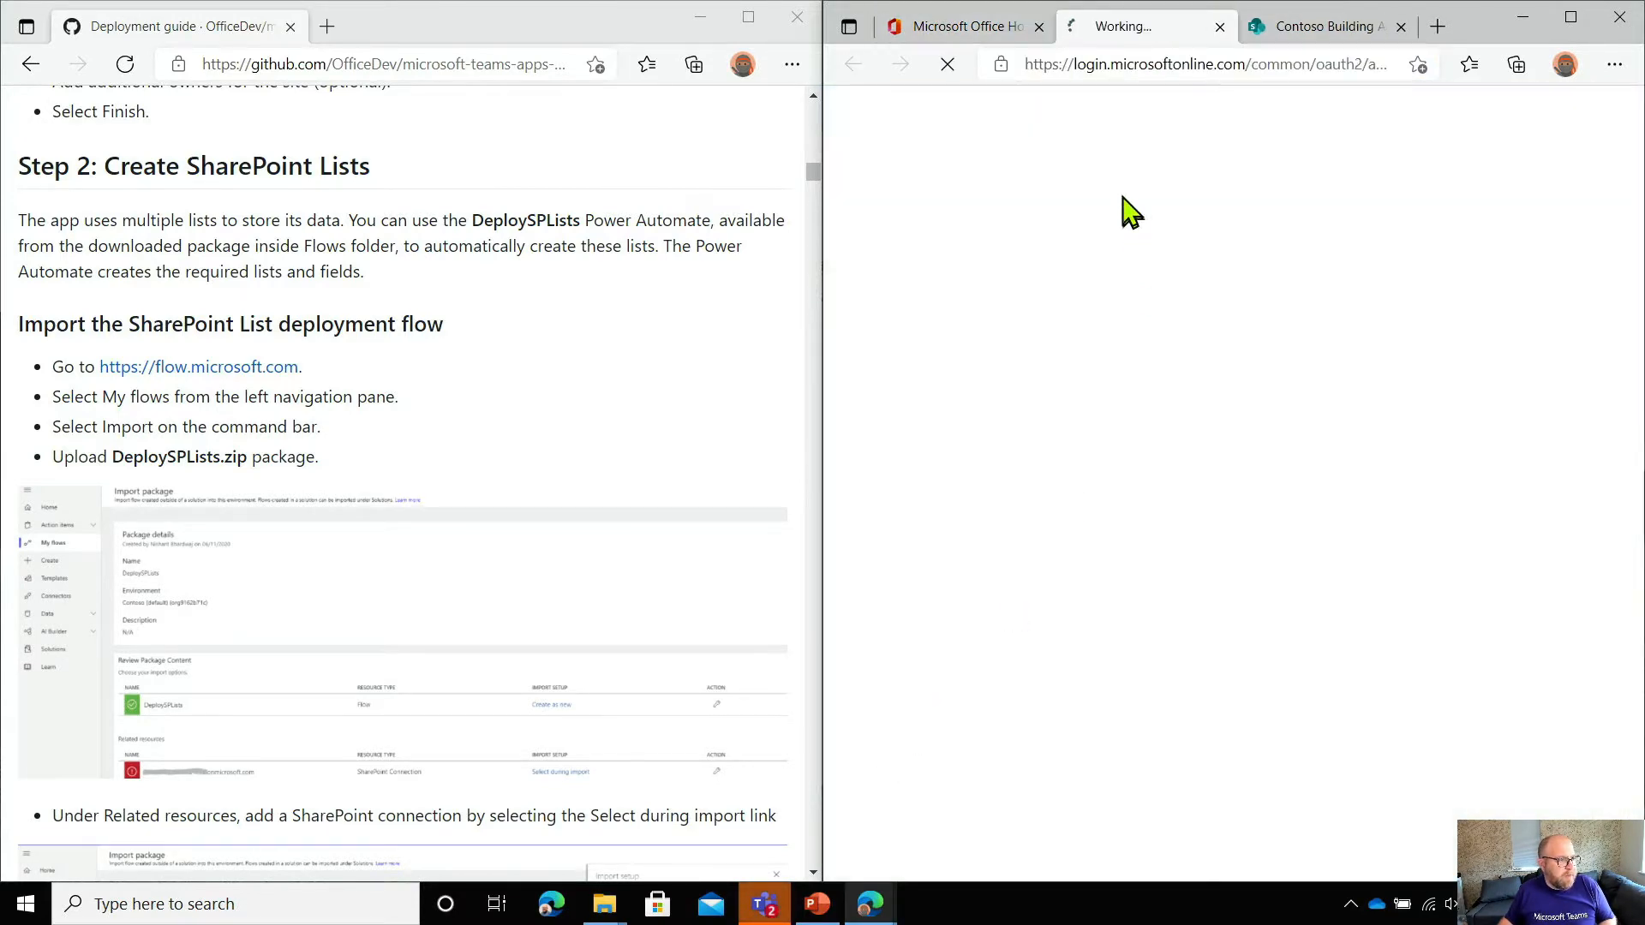
pyautogui.click(956, 19)
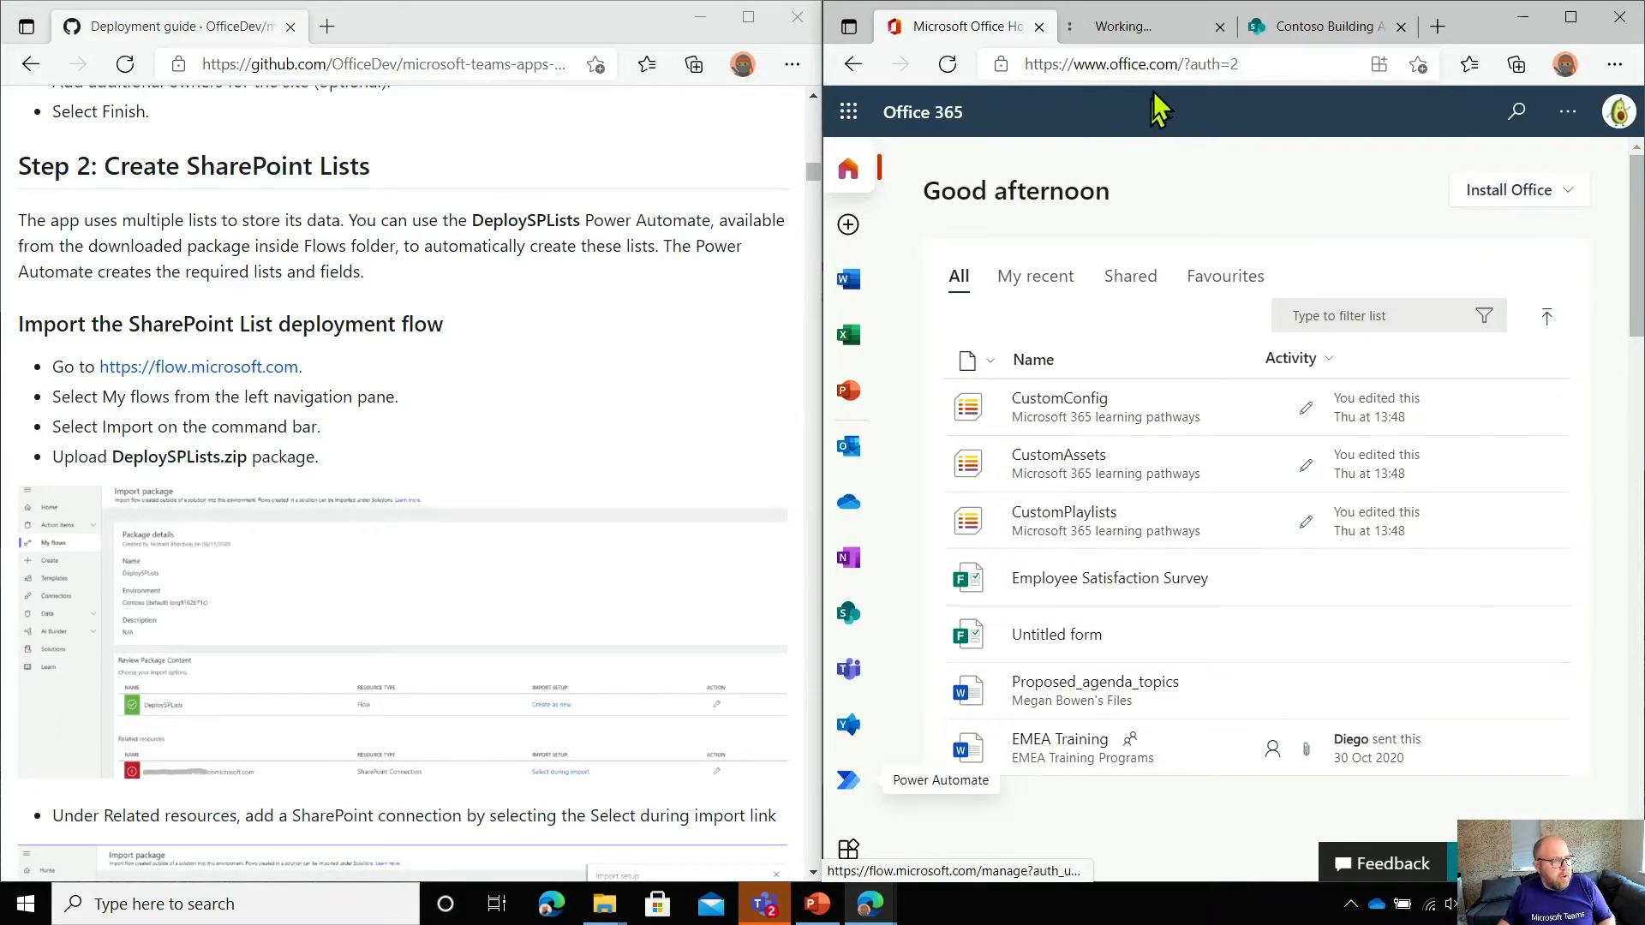
pyautogui.click(1129, 31)
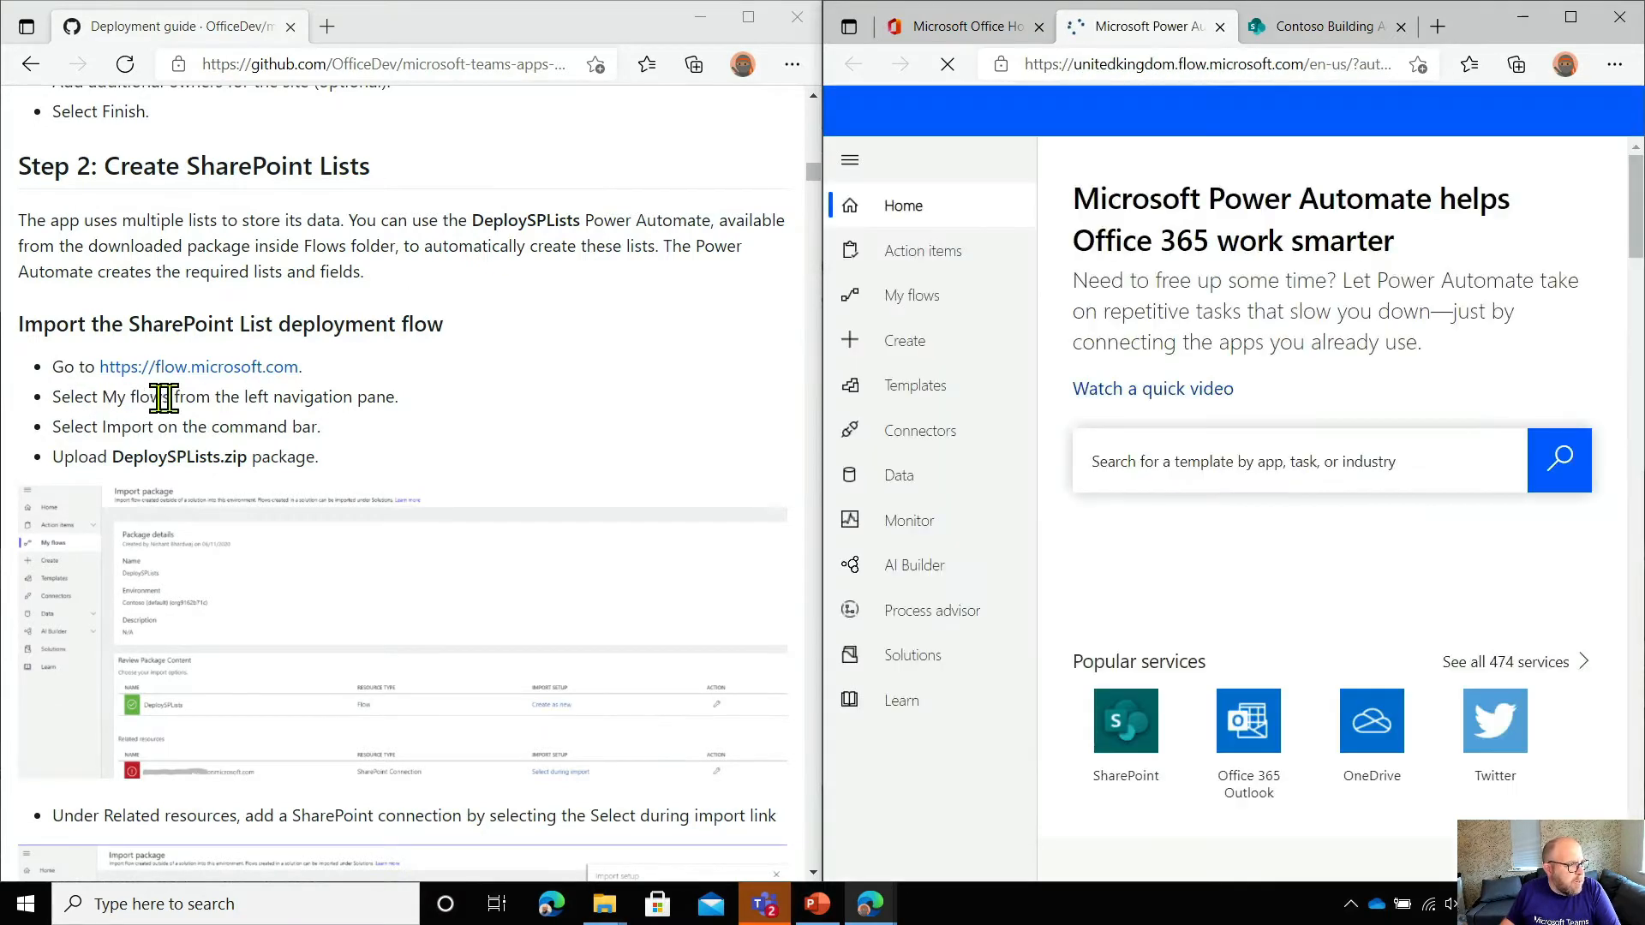
# Go to My flows, accepting all cookies, and start a flow package import
pyautogui.click(912, 300)
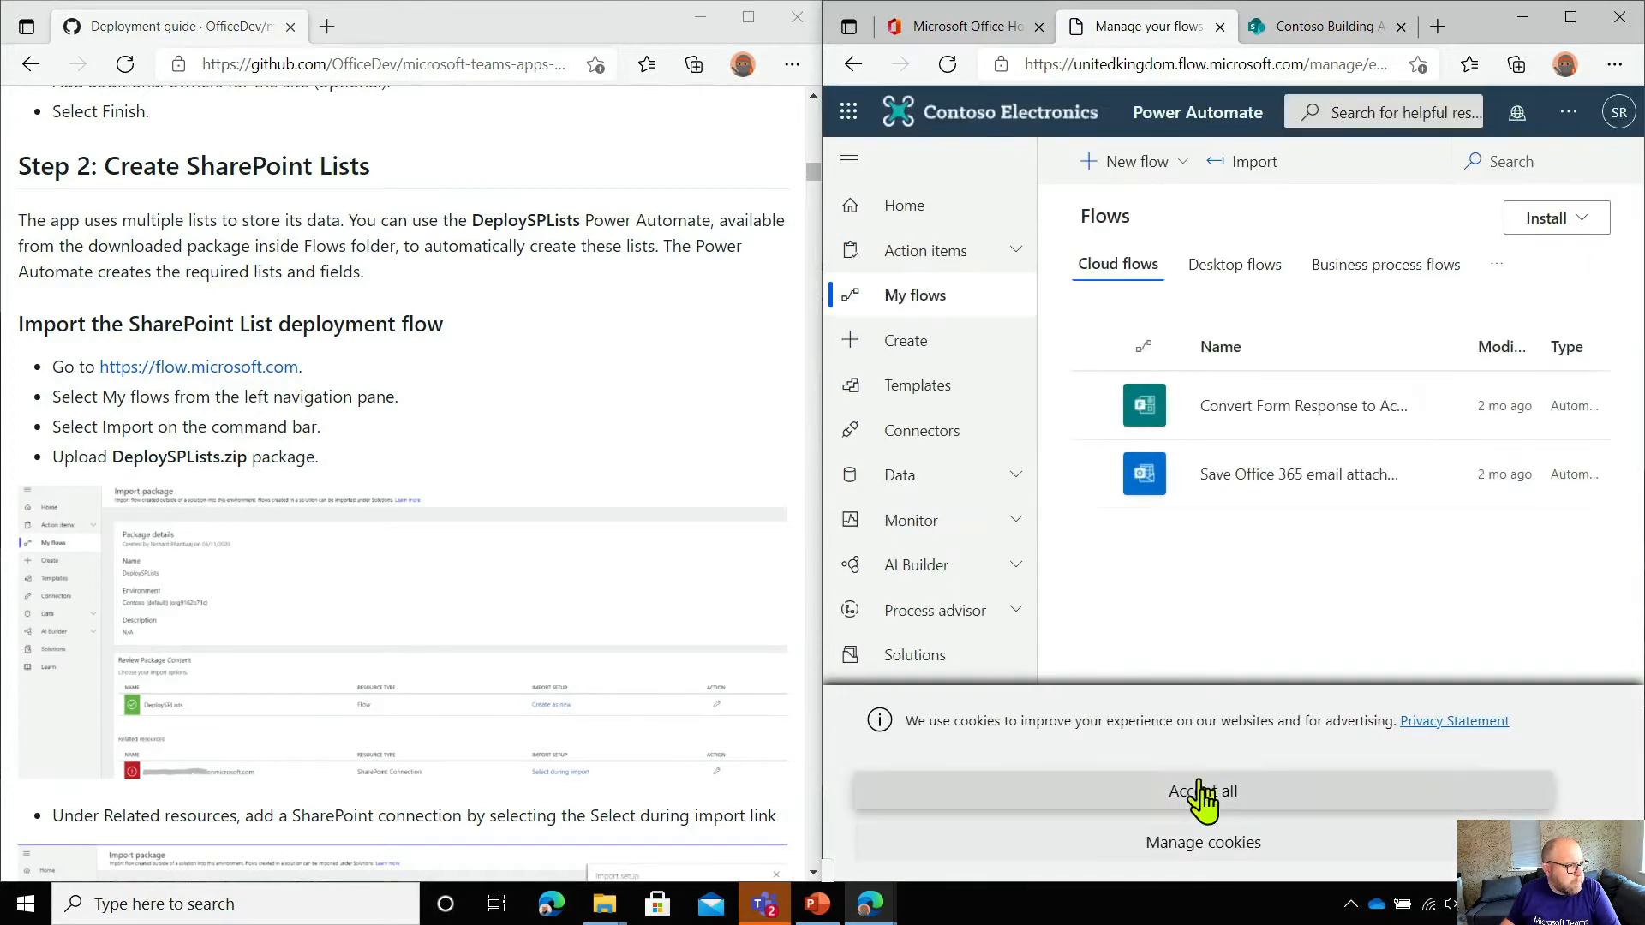
pyautogui.click(1209, 799)
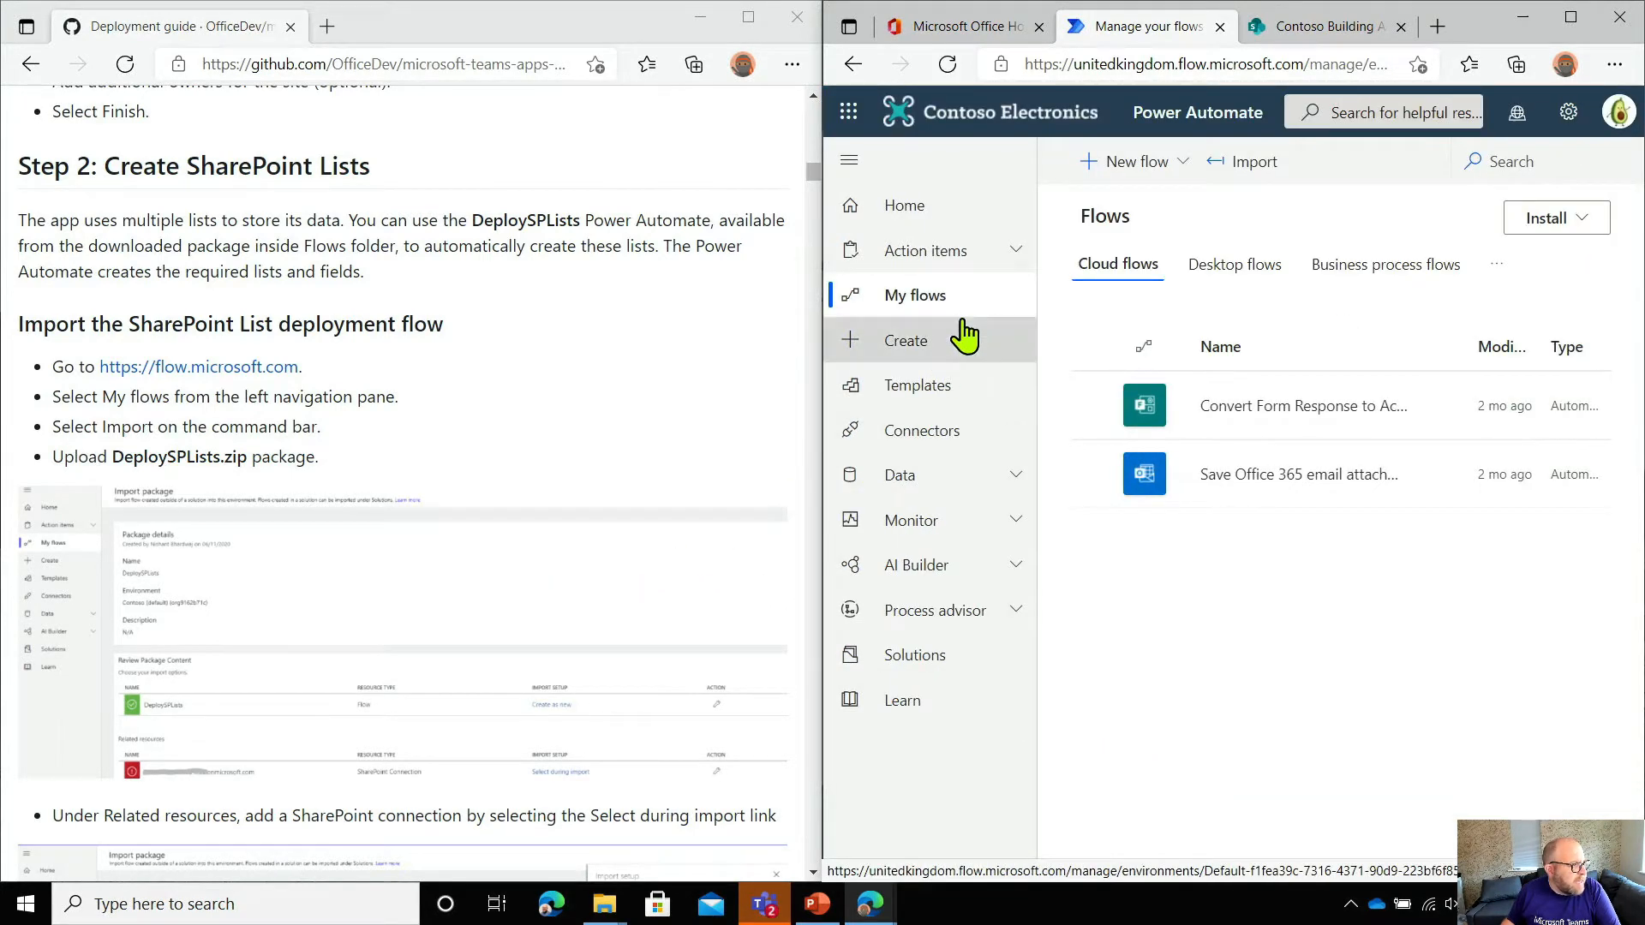
pyautogui.click(1268, 176)
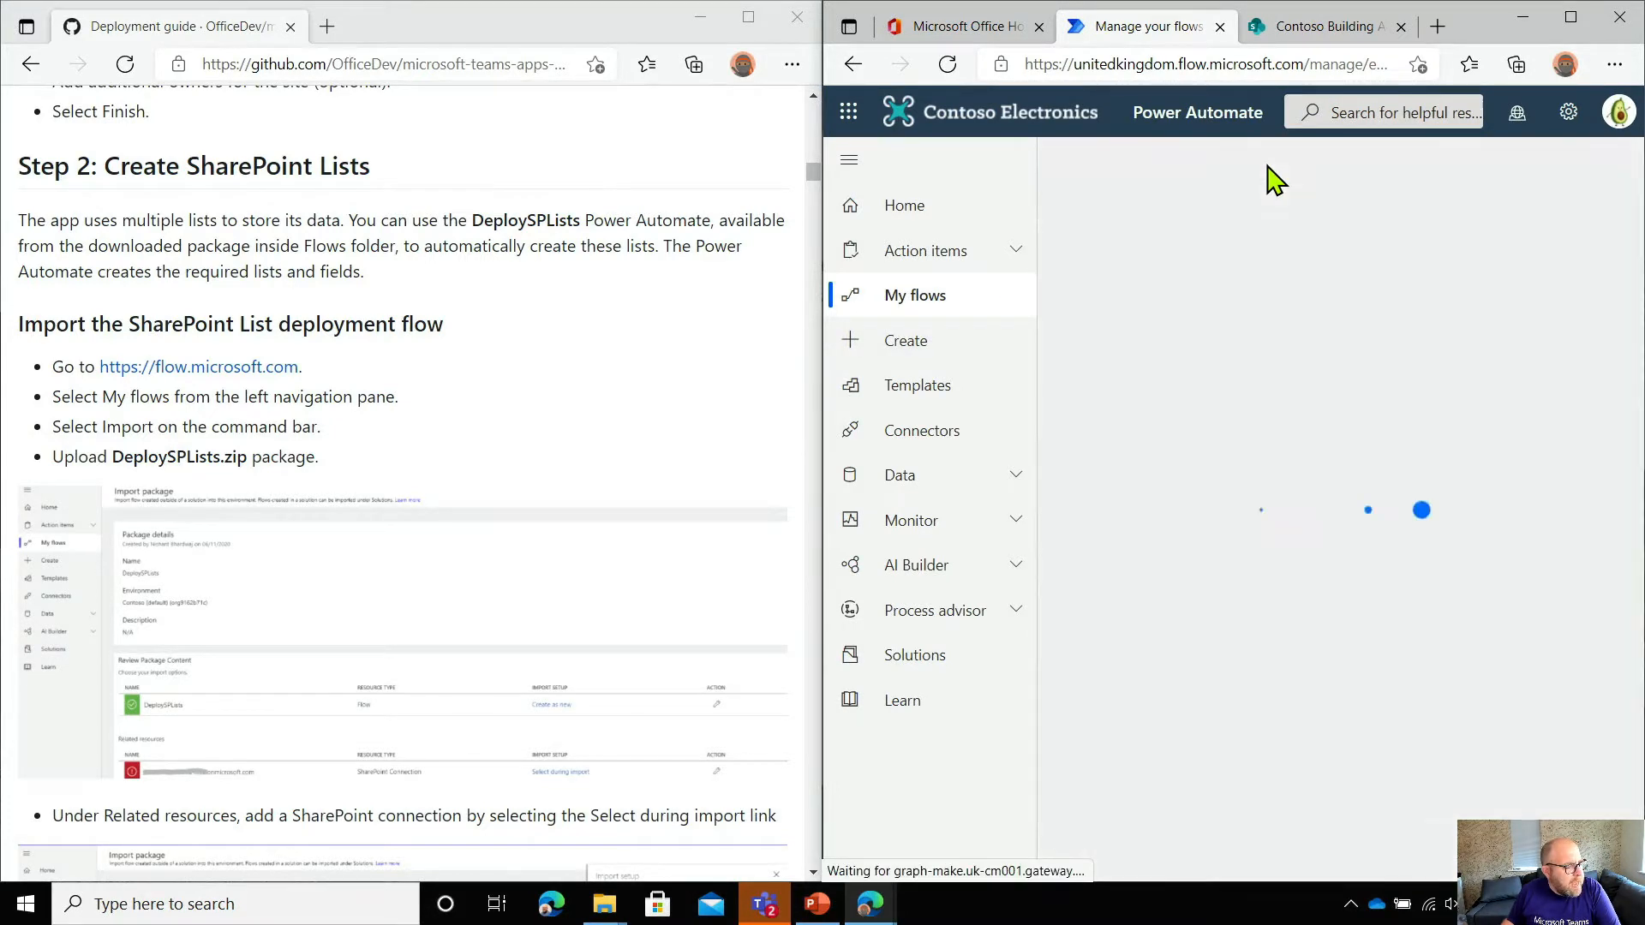
# Upload the DeploySPLists package from the Deployment > Flows folder of the downloaded microsoft-teams-apps-buildingaccess-main package
pyautogui.click(1561, 343)
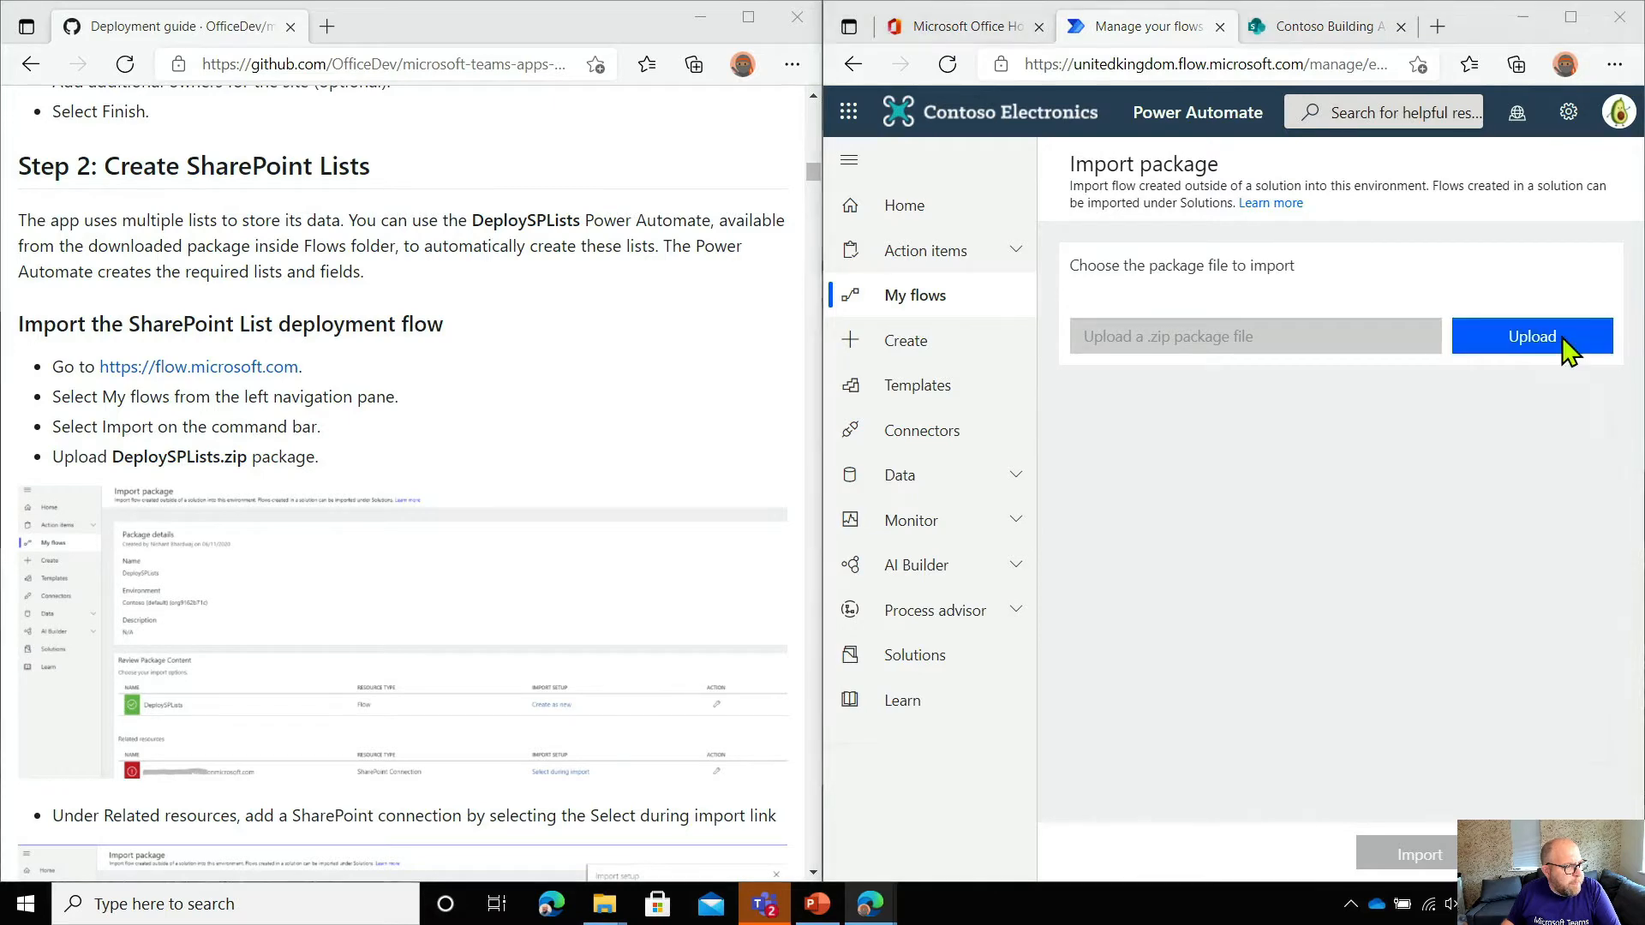
pyautogui.click(461, 194)
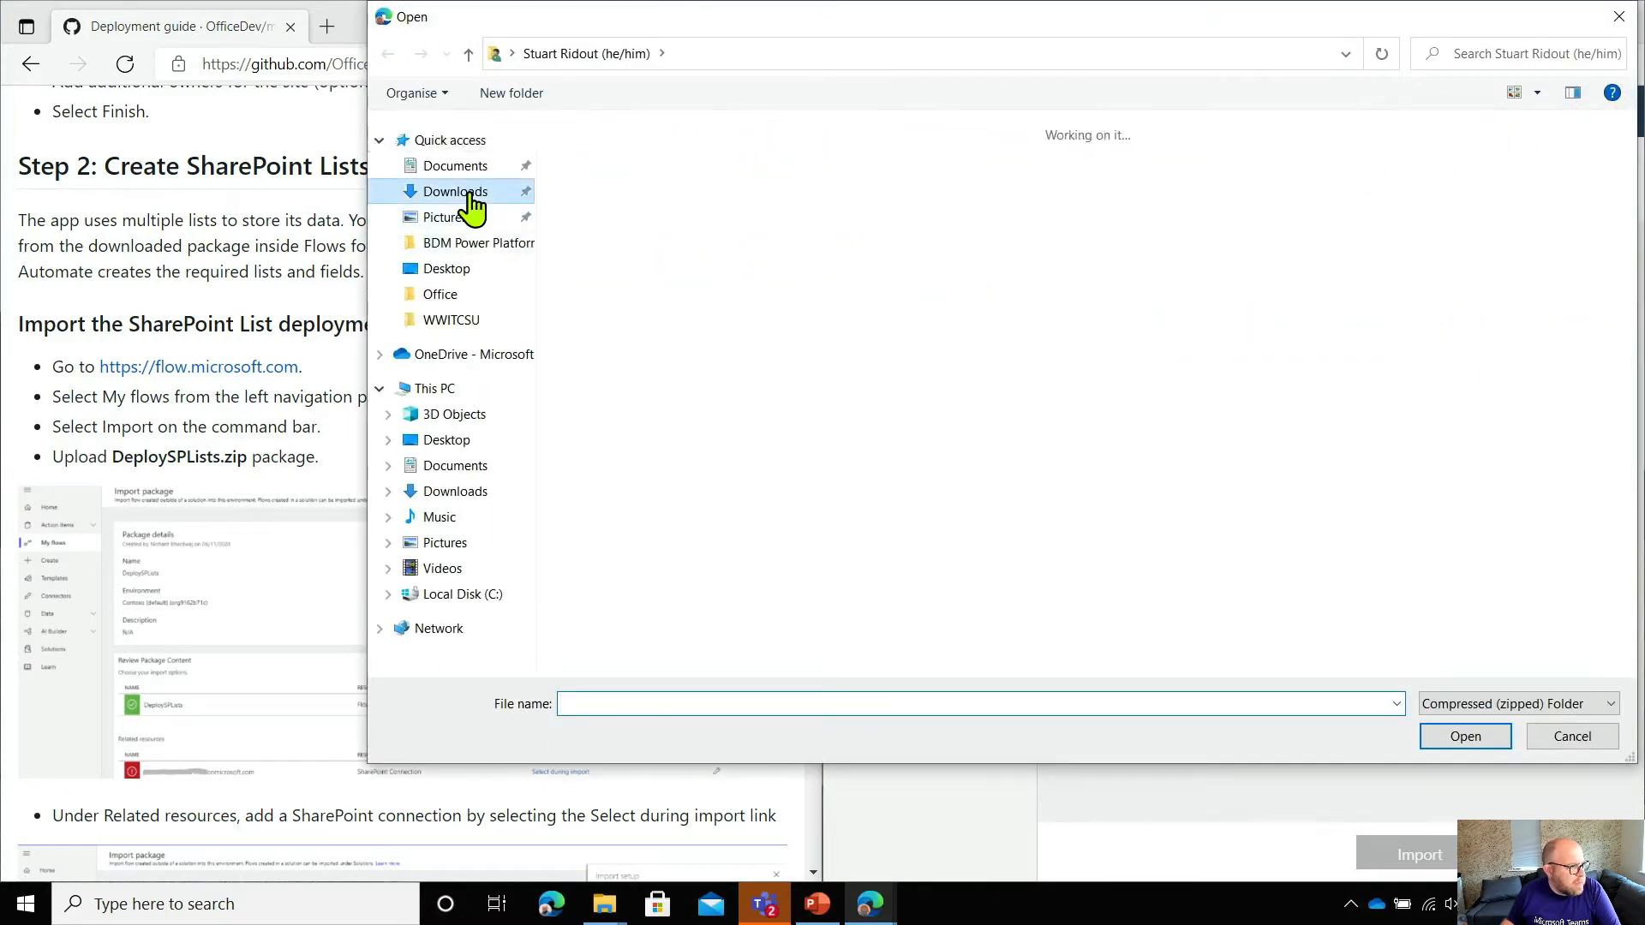
pyautogui.doubleClick(1001, 294)
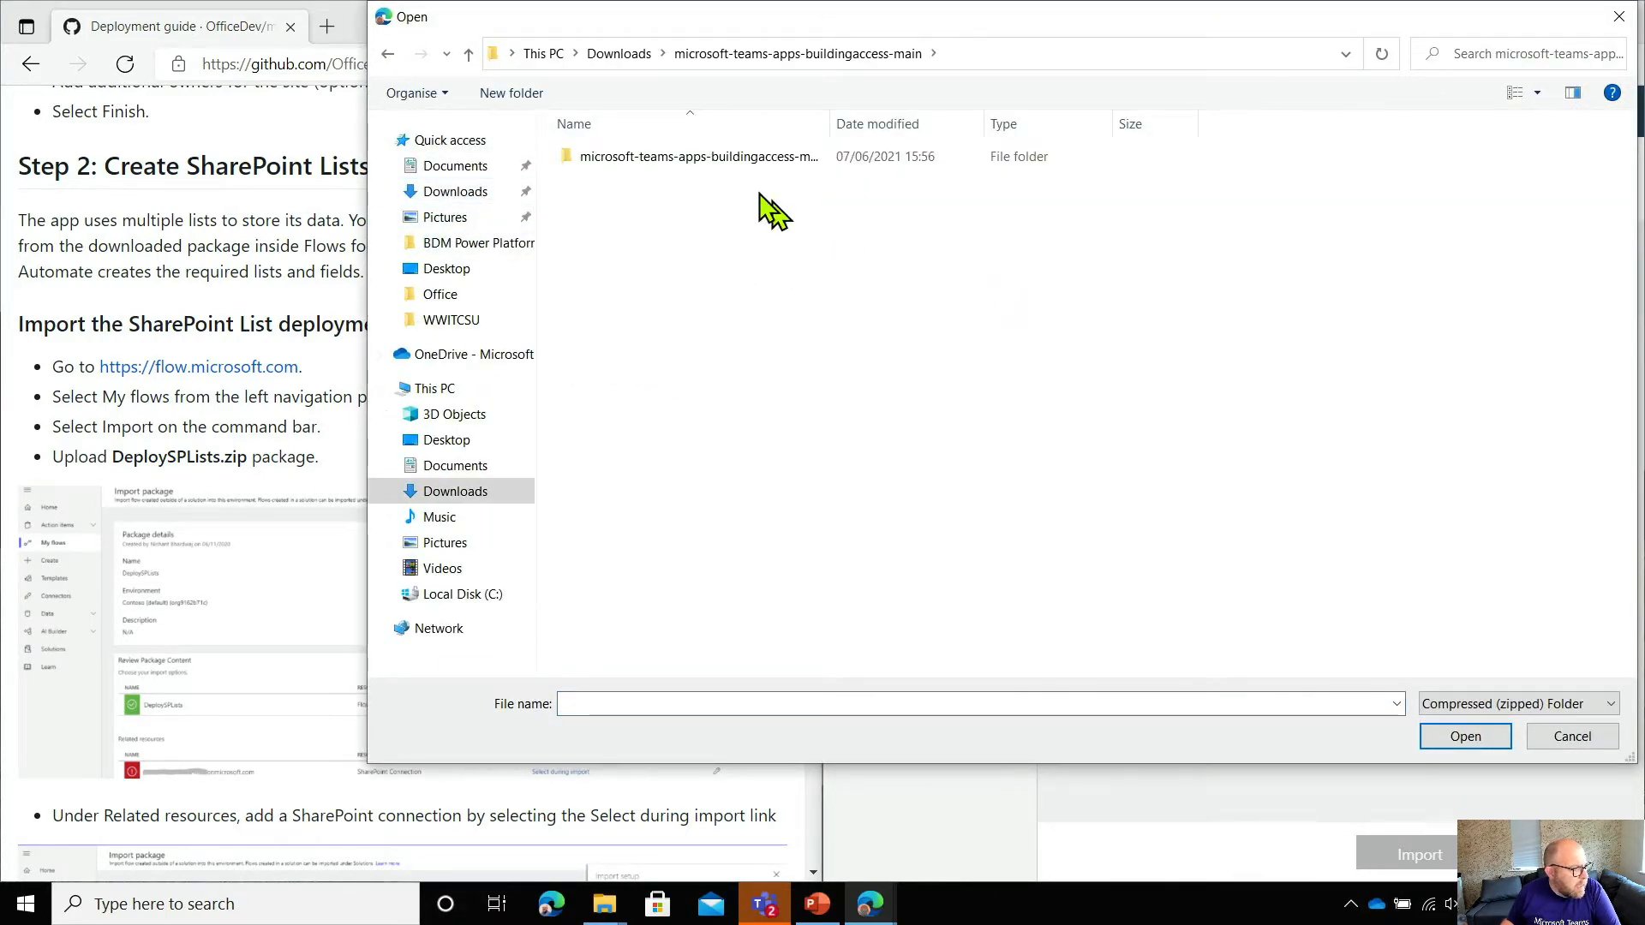
pyautogui.doubleClick(743, 163)
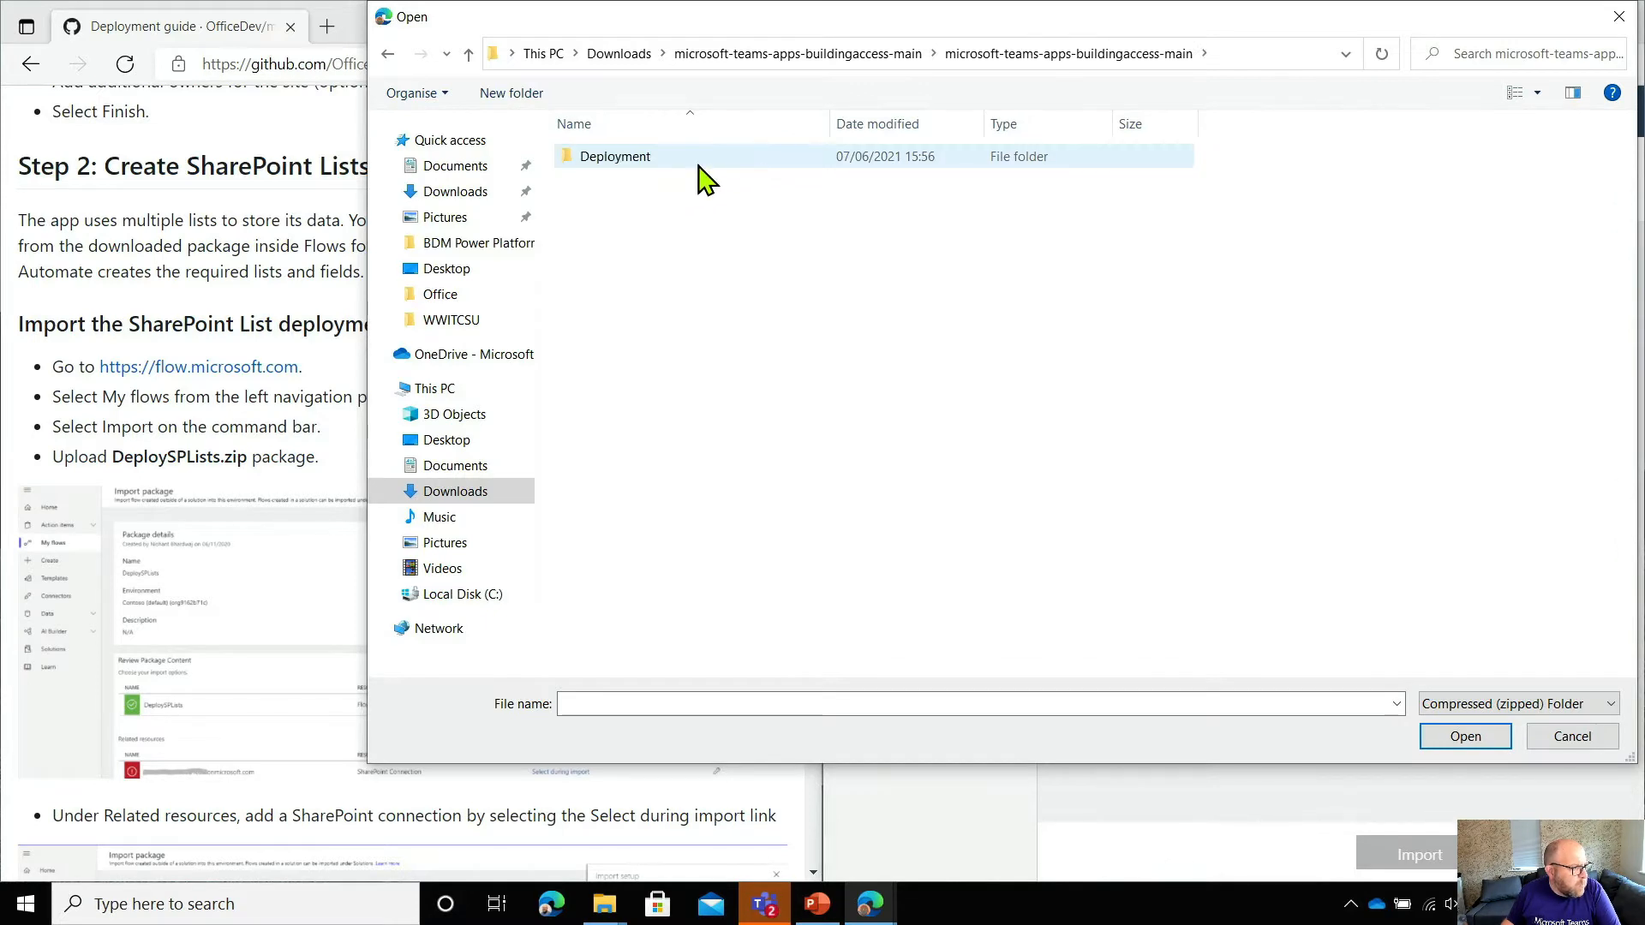
pyautogui.doubleClick(699, 168)
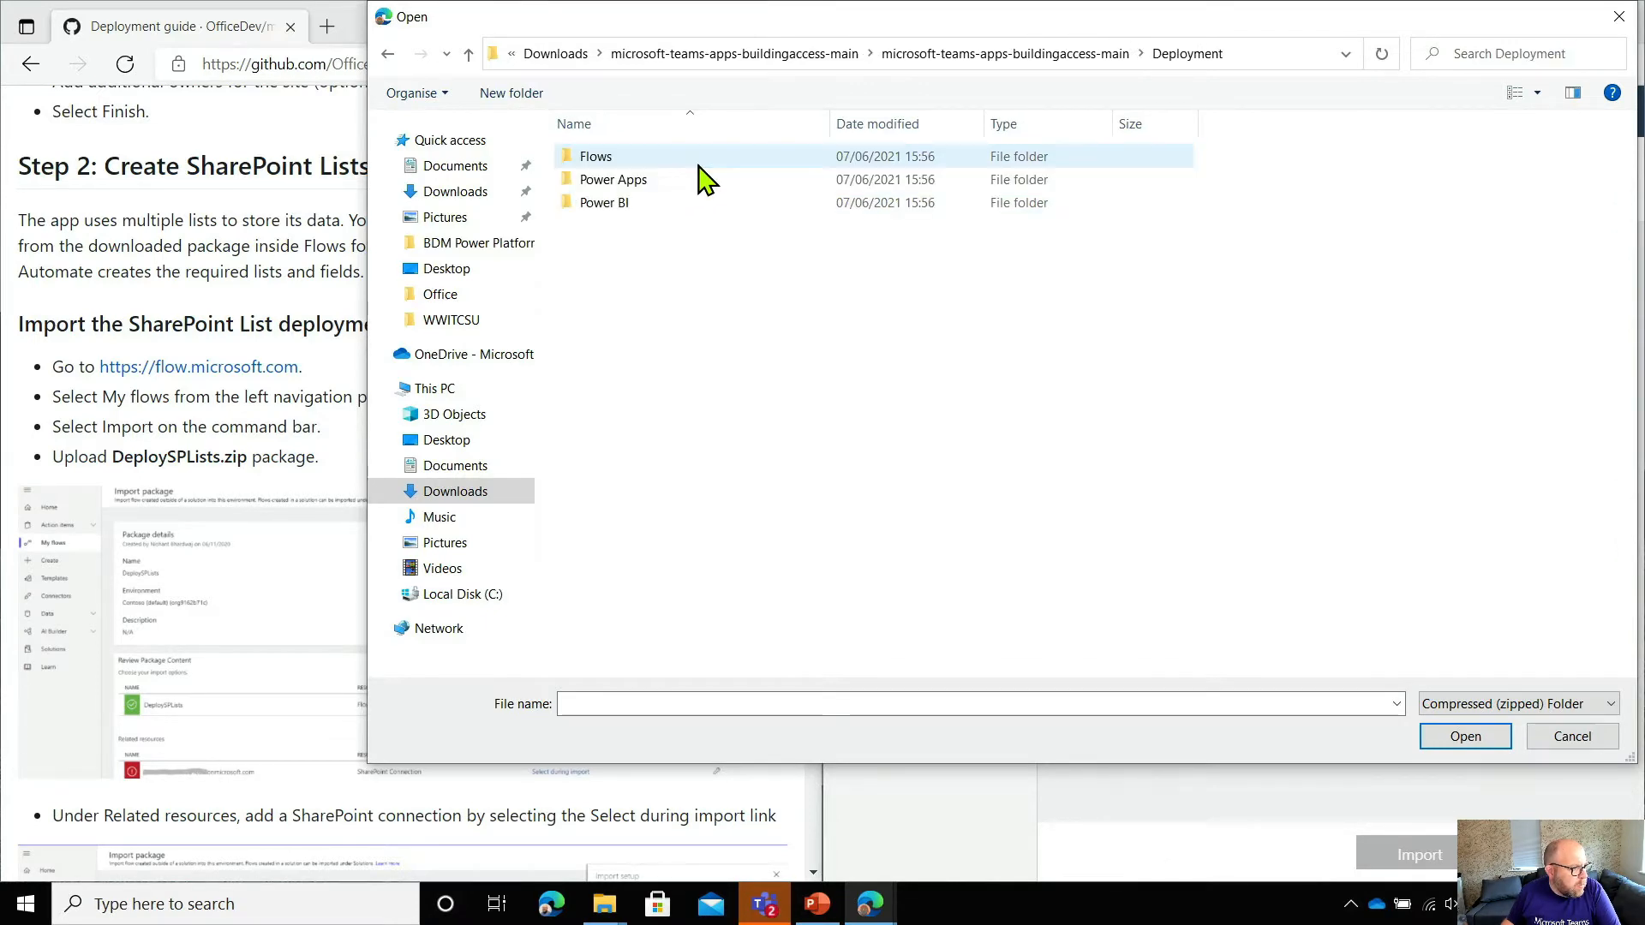
pyautogui.doubleClick(631, 158)
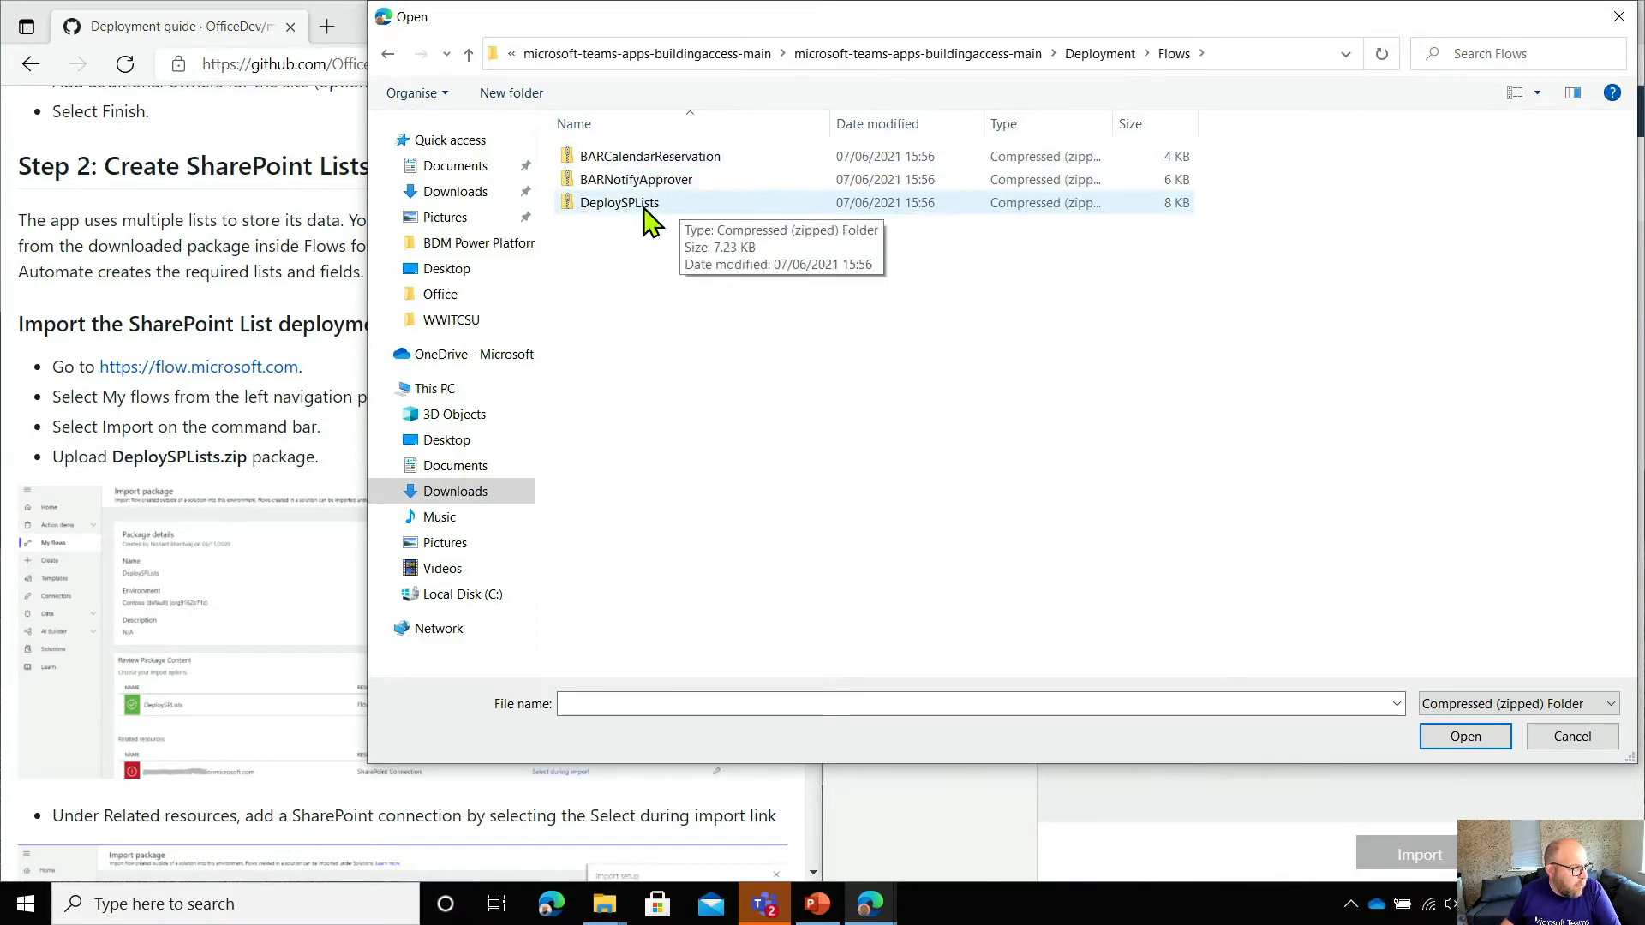
pyautogui.doubleClick(651, 203)
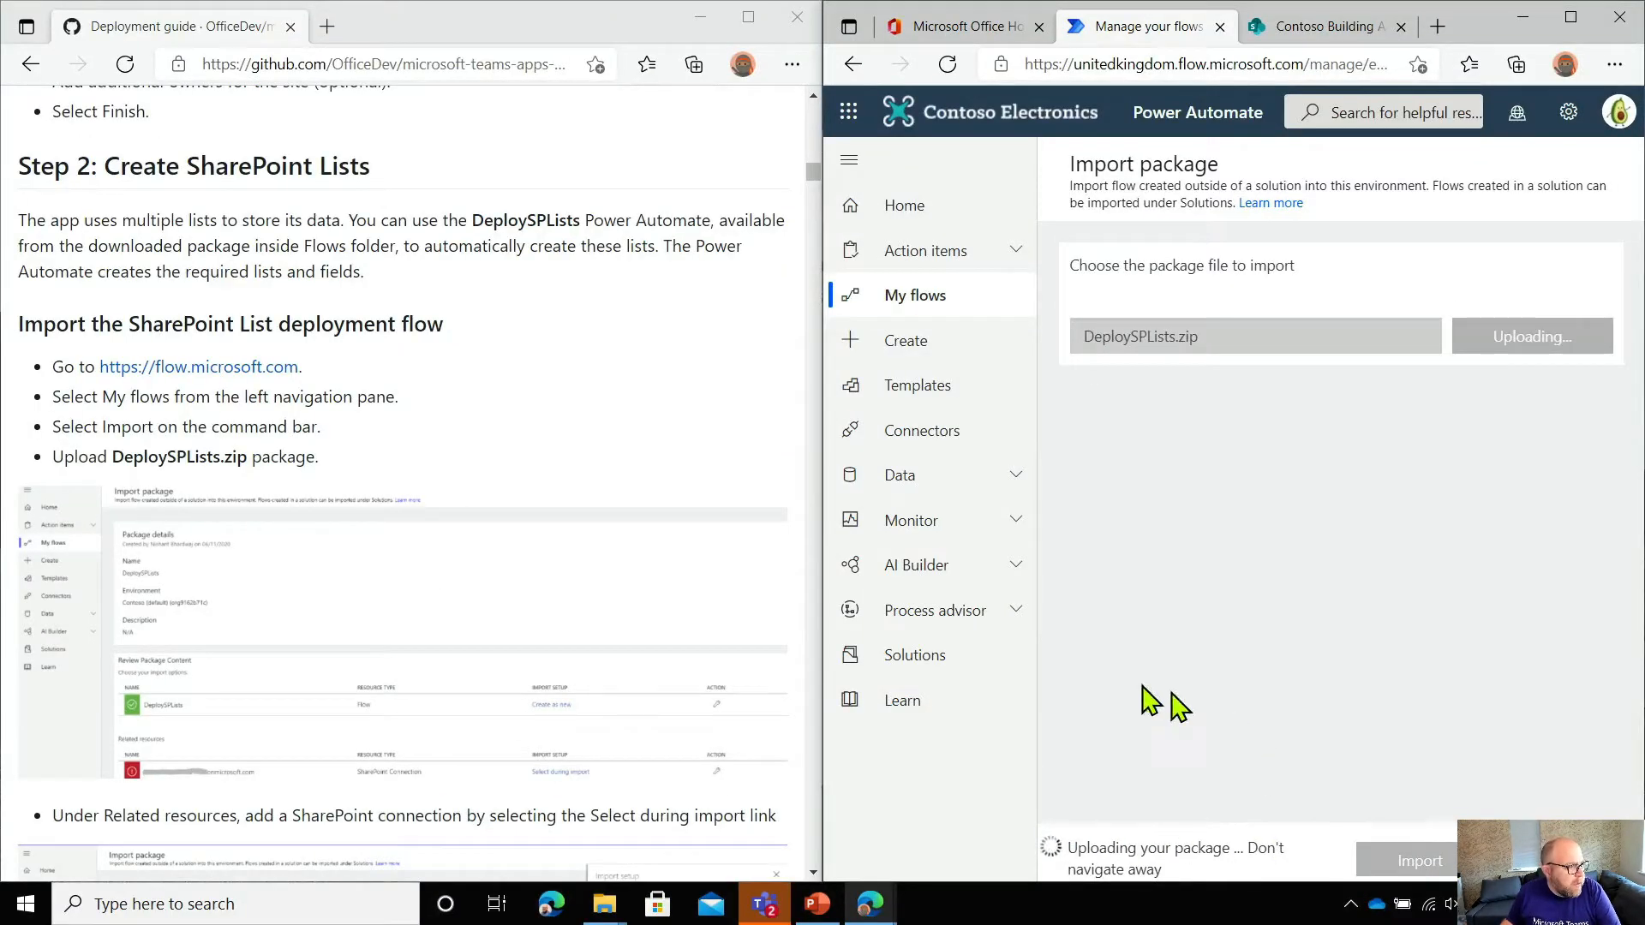
# Maximize the Power Automate window and open the import setup of the SharePoint Connection under Related resources
pyautogui.scroll(-3, 185, 426)
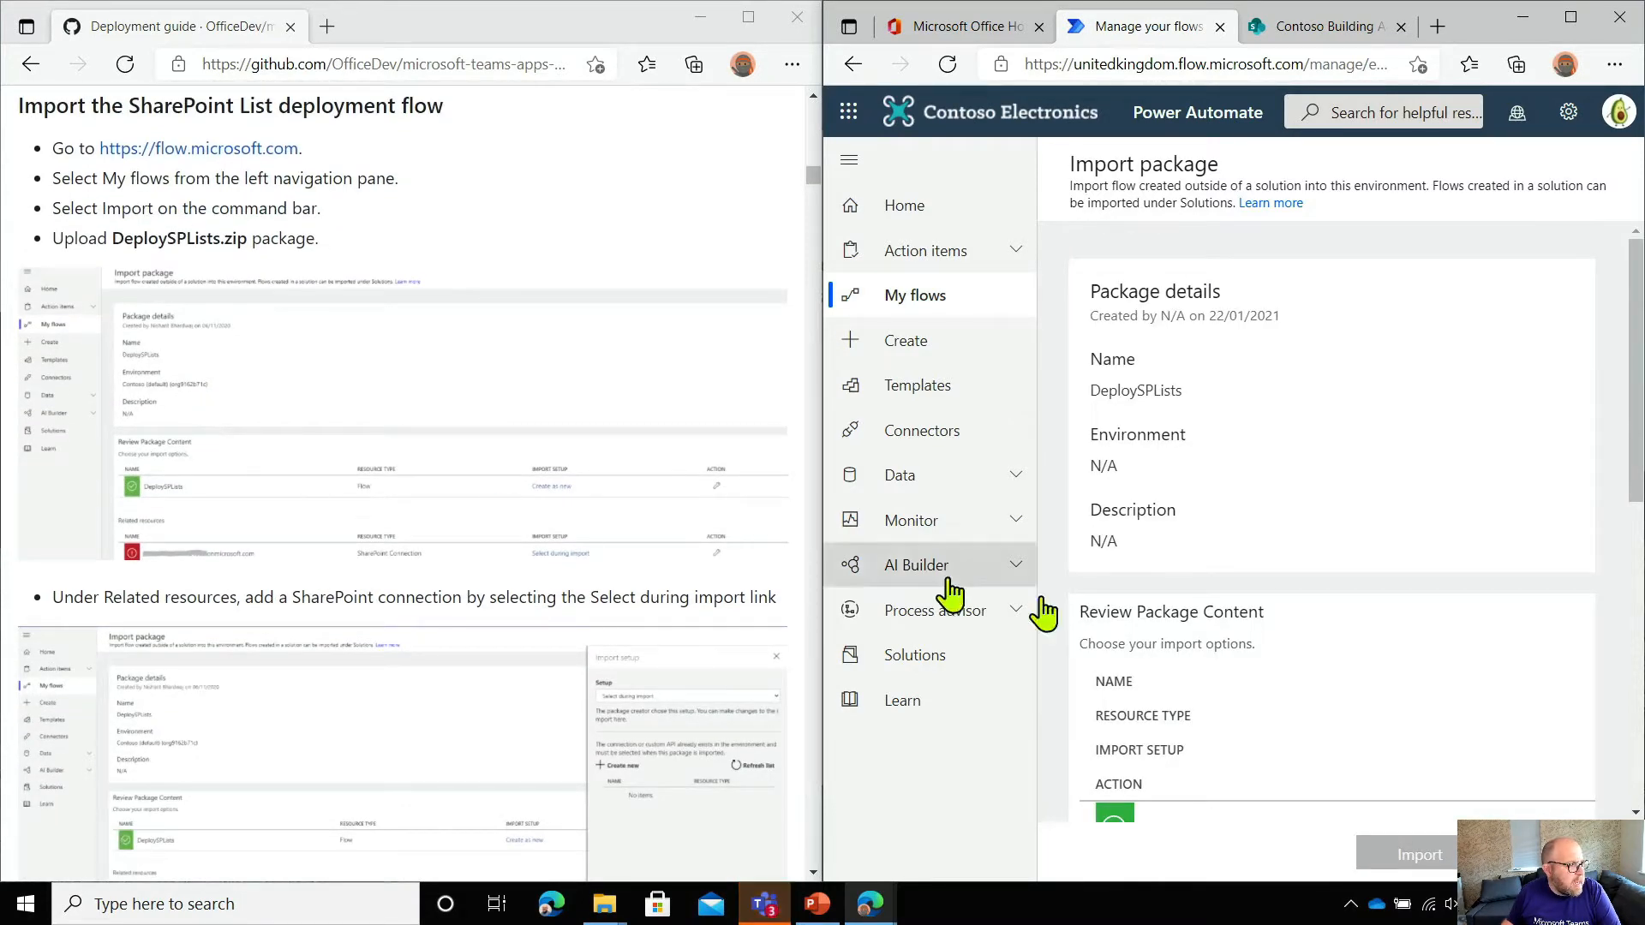
pyautogui.scroll(-5, 1167, 617)
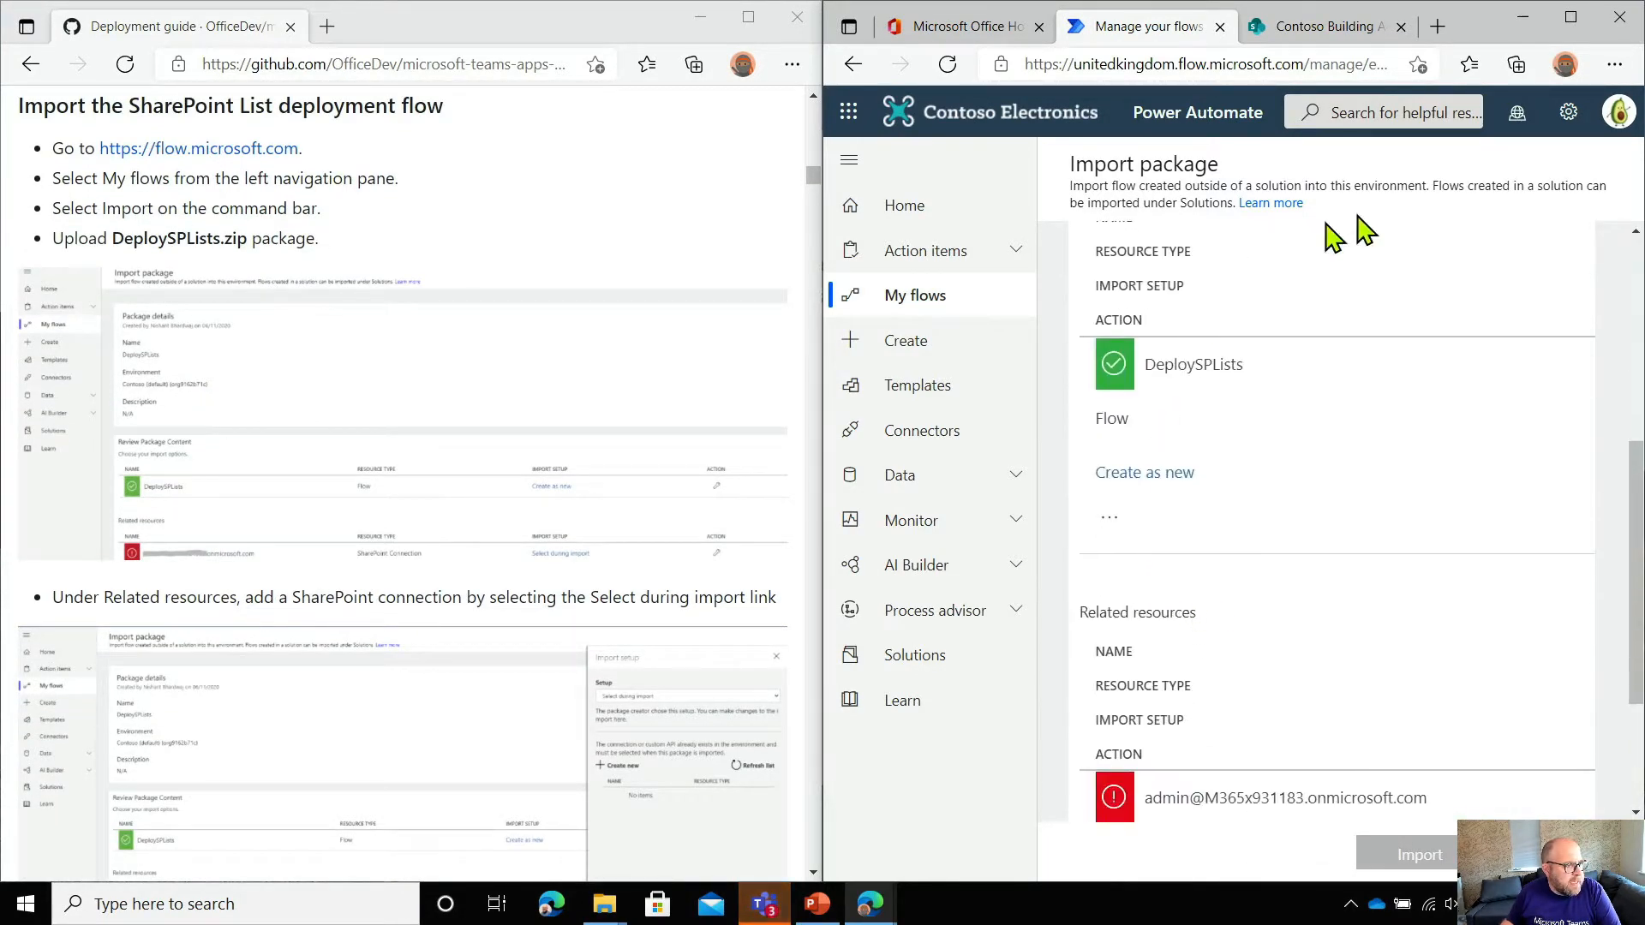
pyautogui.click(1568, 21)
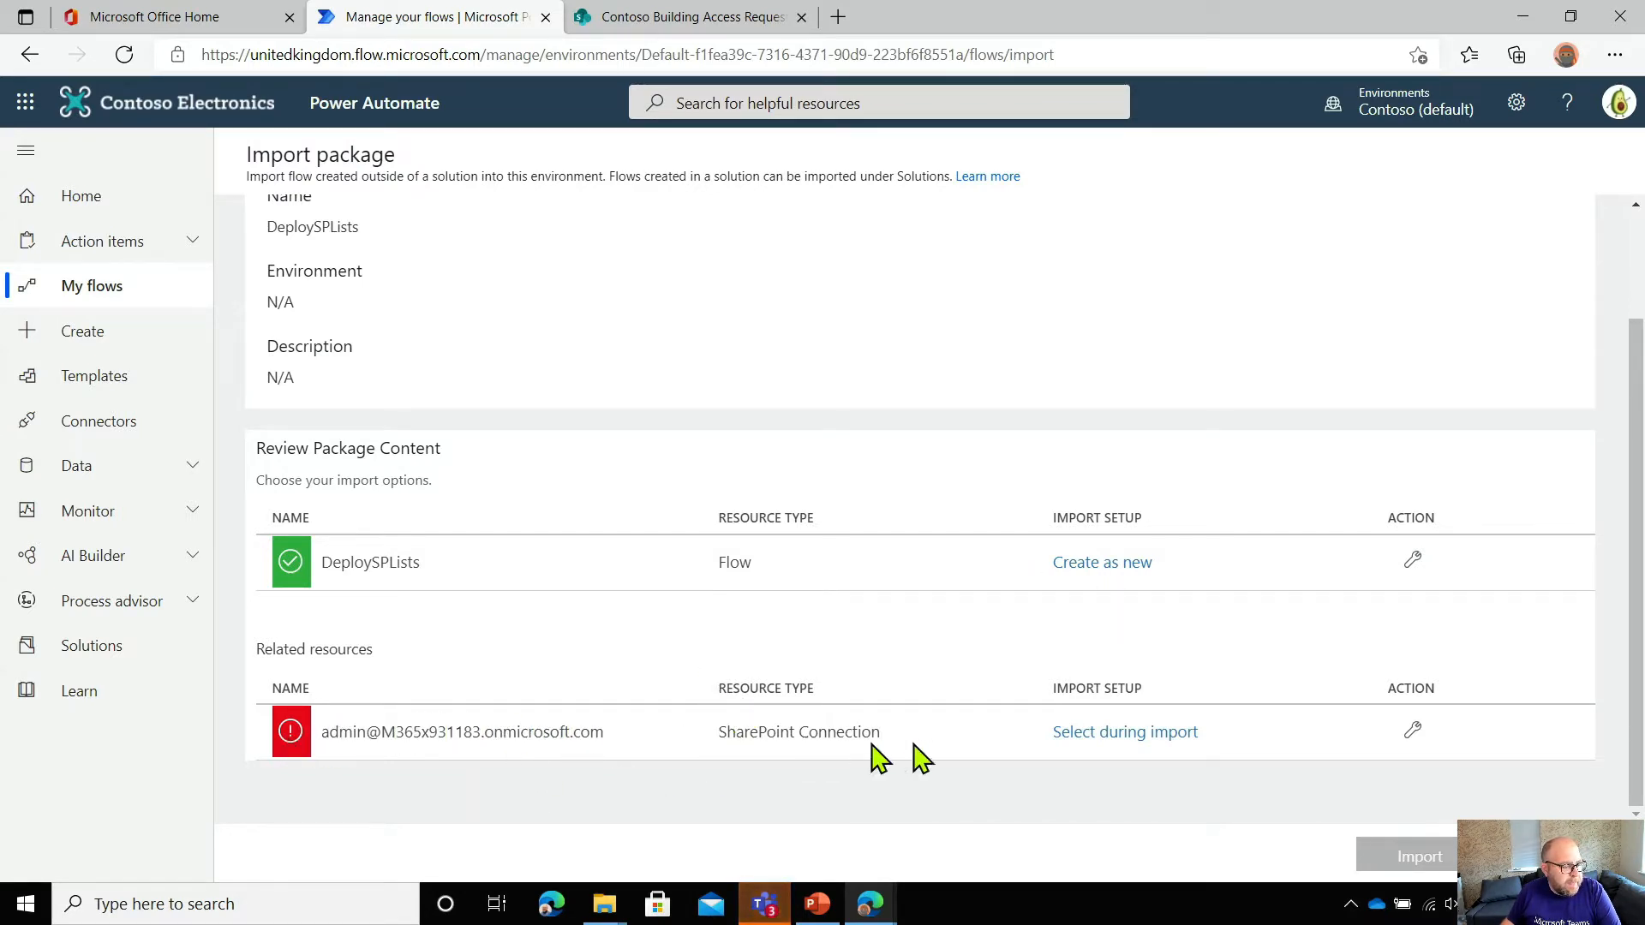
pyautogui.click(1094, 734)
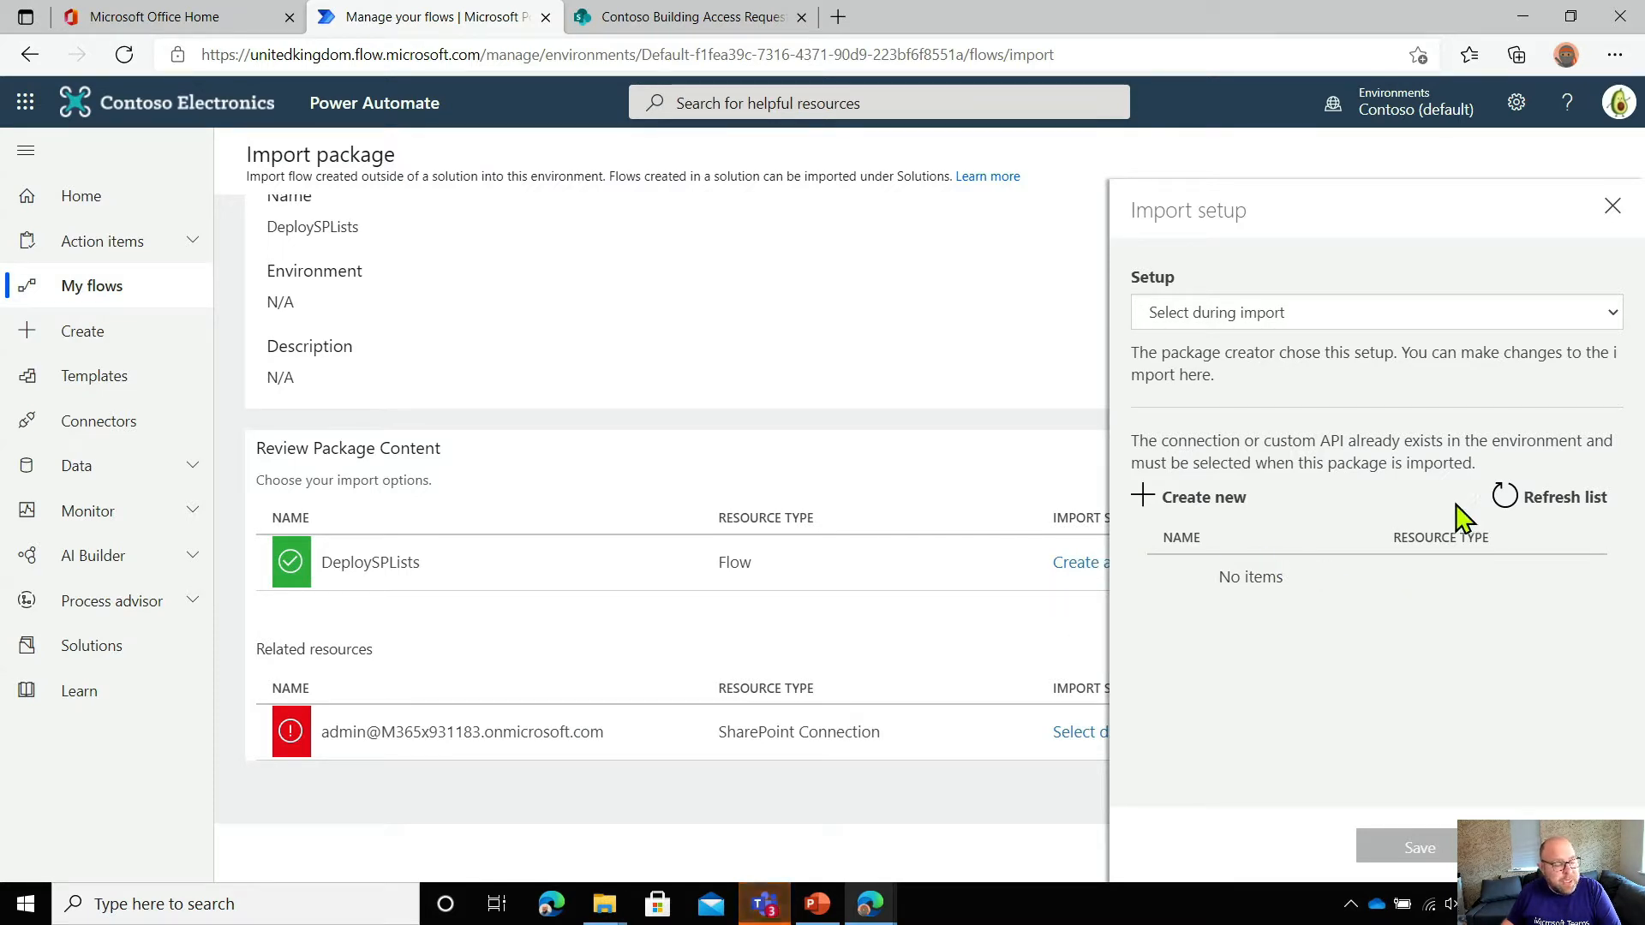
# Create a new SharePoint connection with "Connect directly (cloud-services)", using the signed-in account
pyautogui.click(1140, 506)
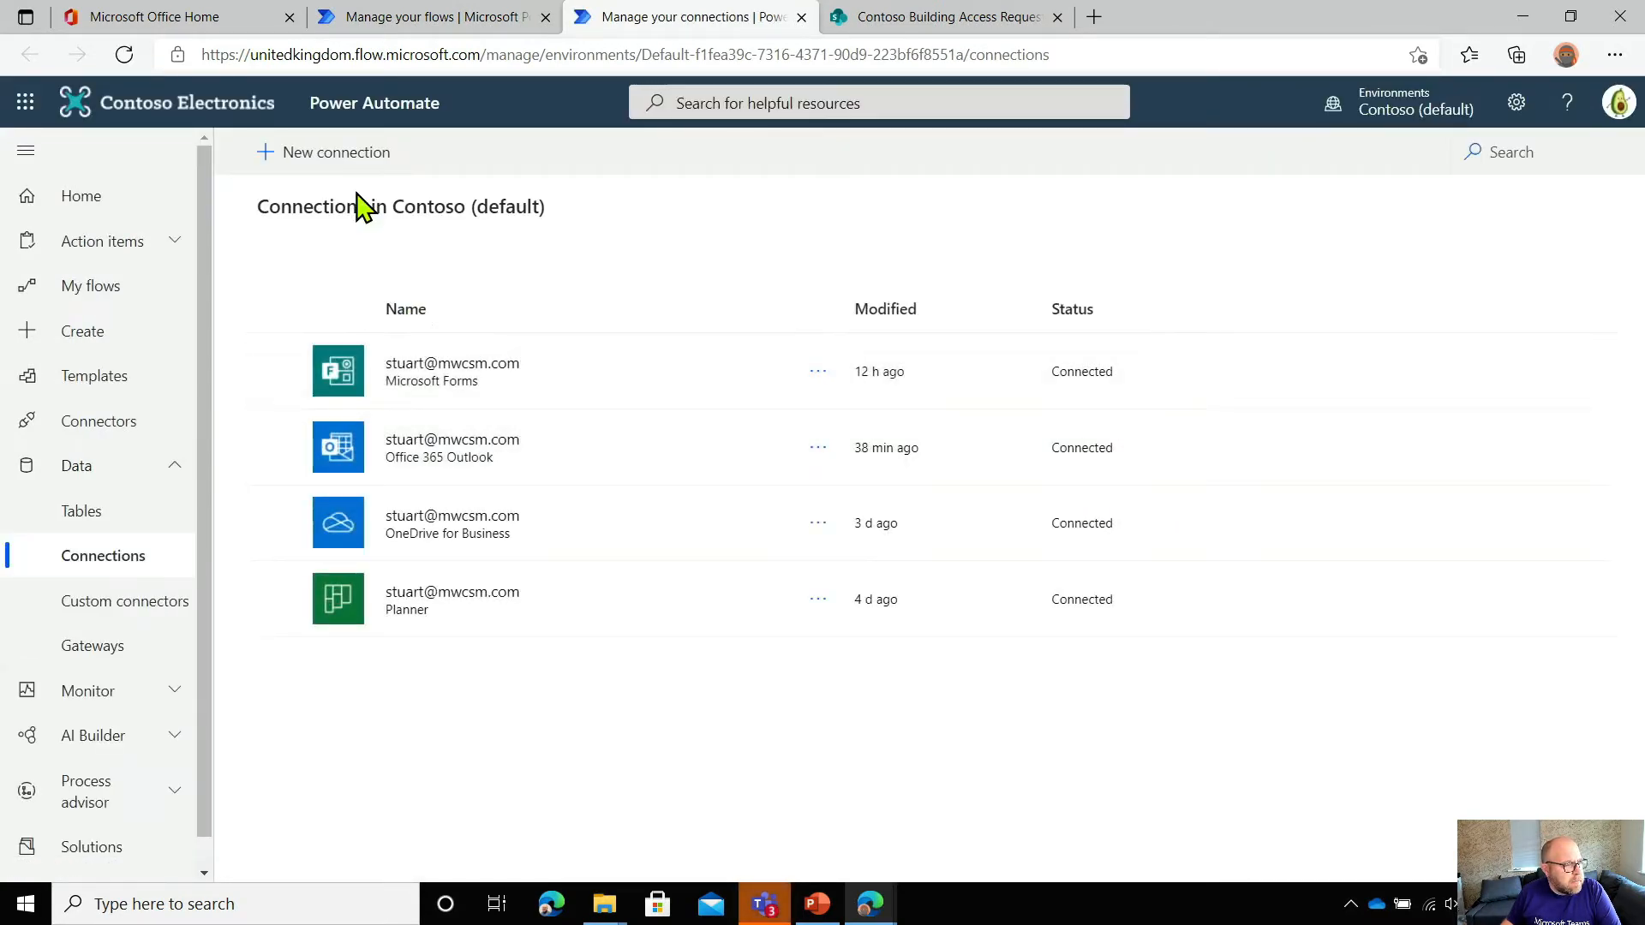
pyautogui.click(336, 154)
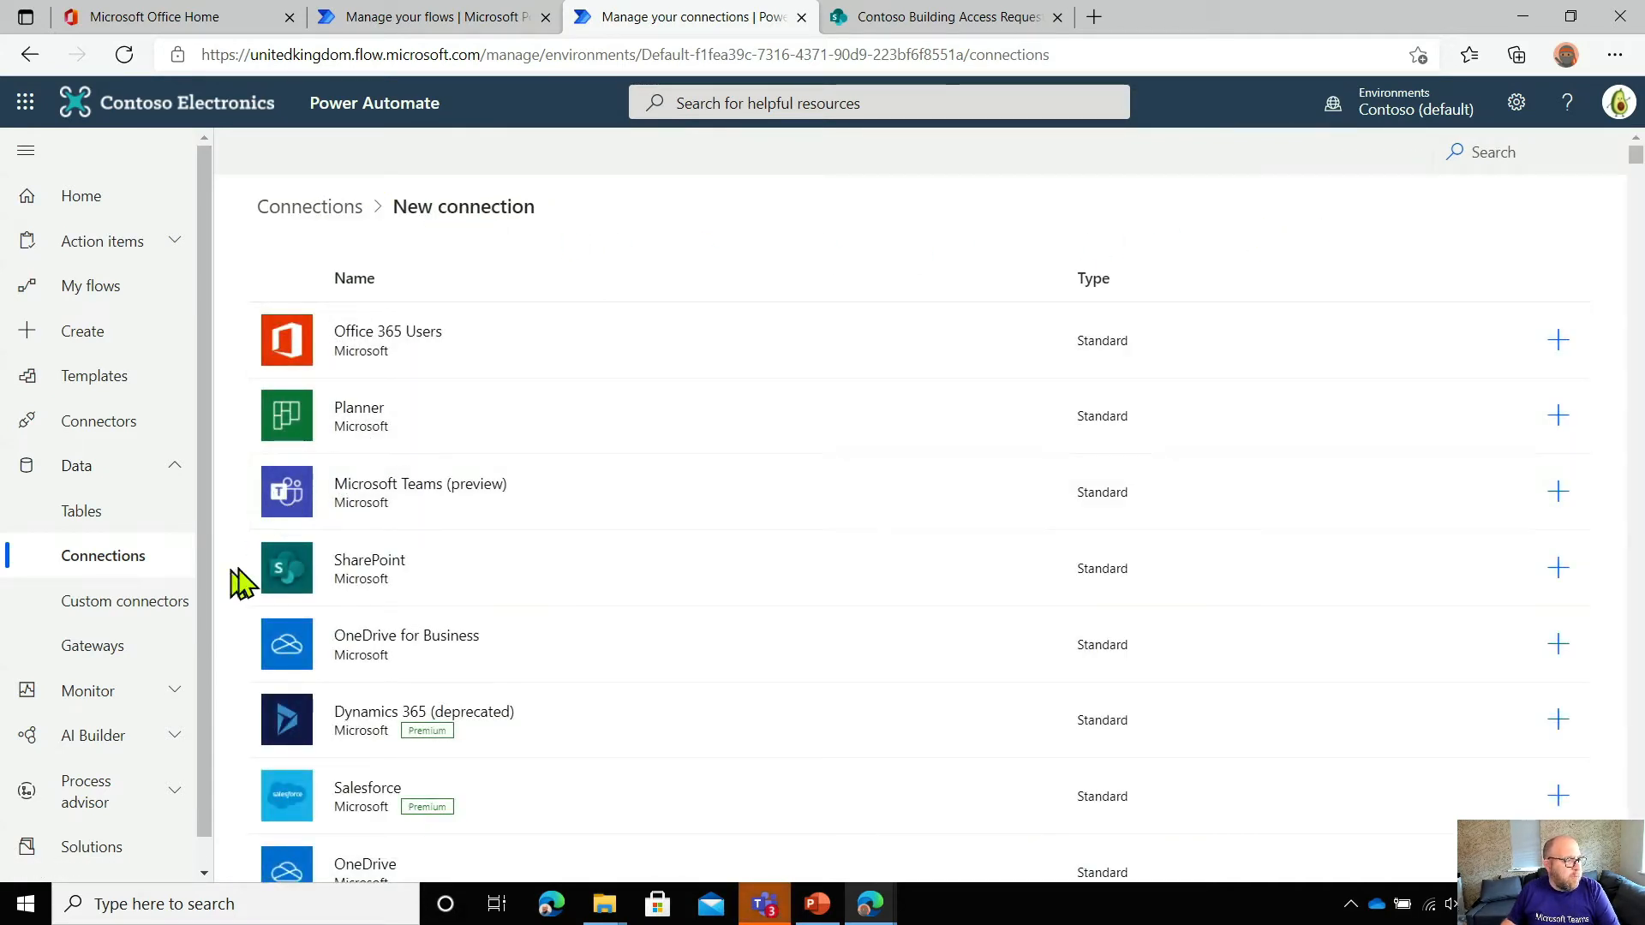
pyautogui.click(302, 567)
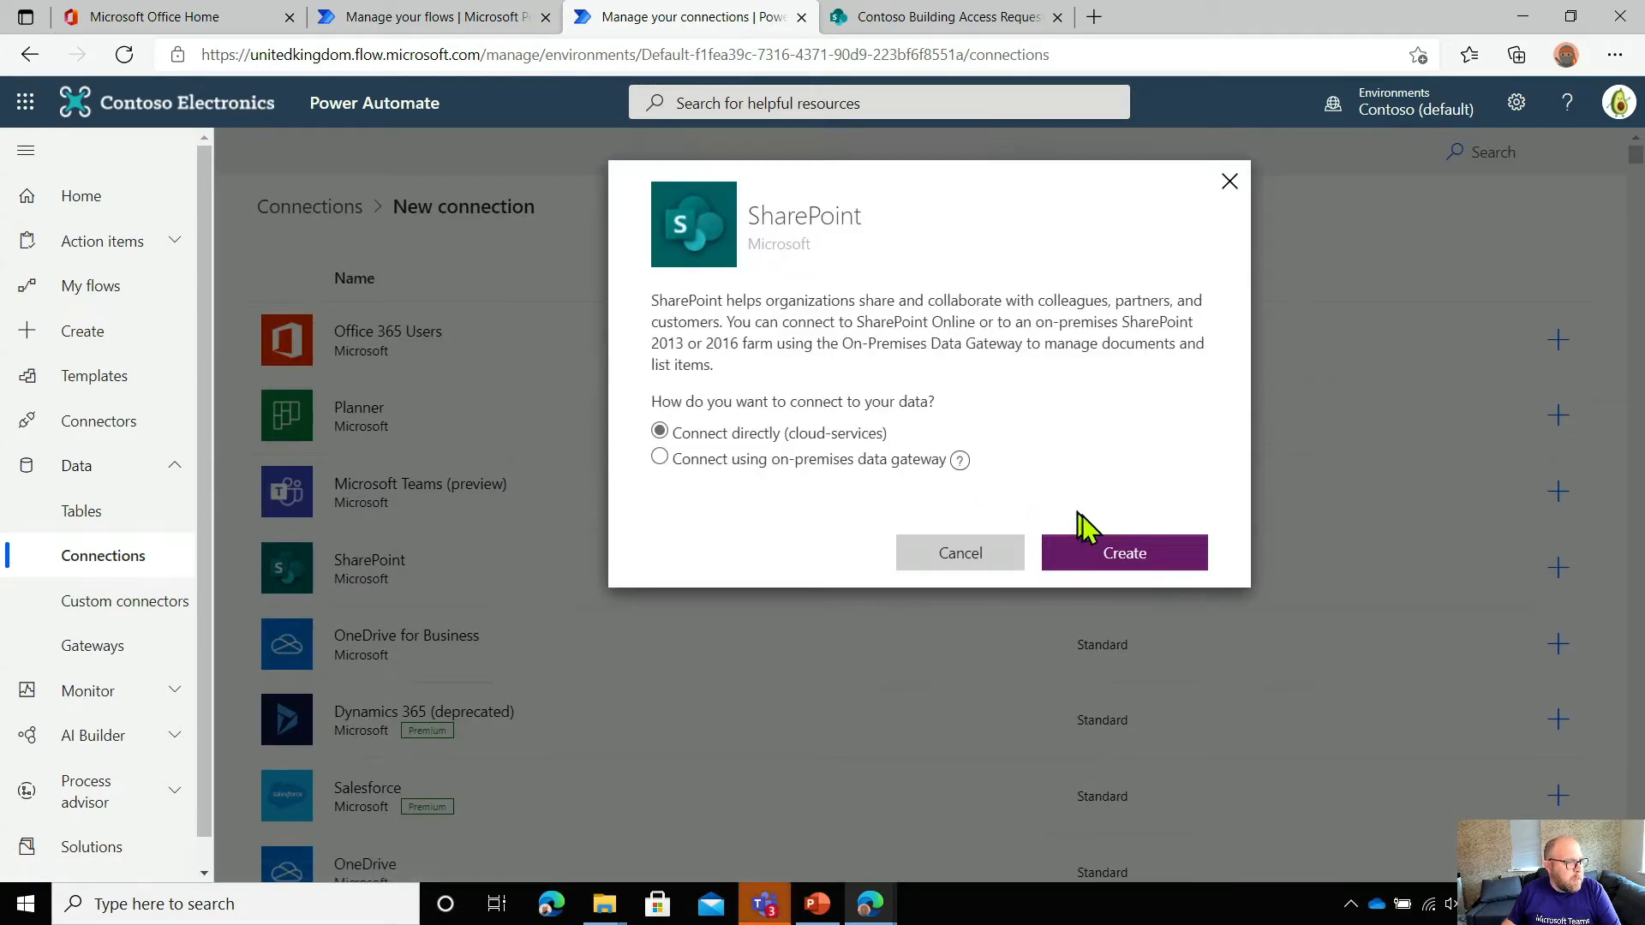
pyautogui.click(1123, 556)
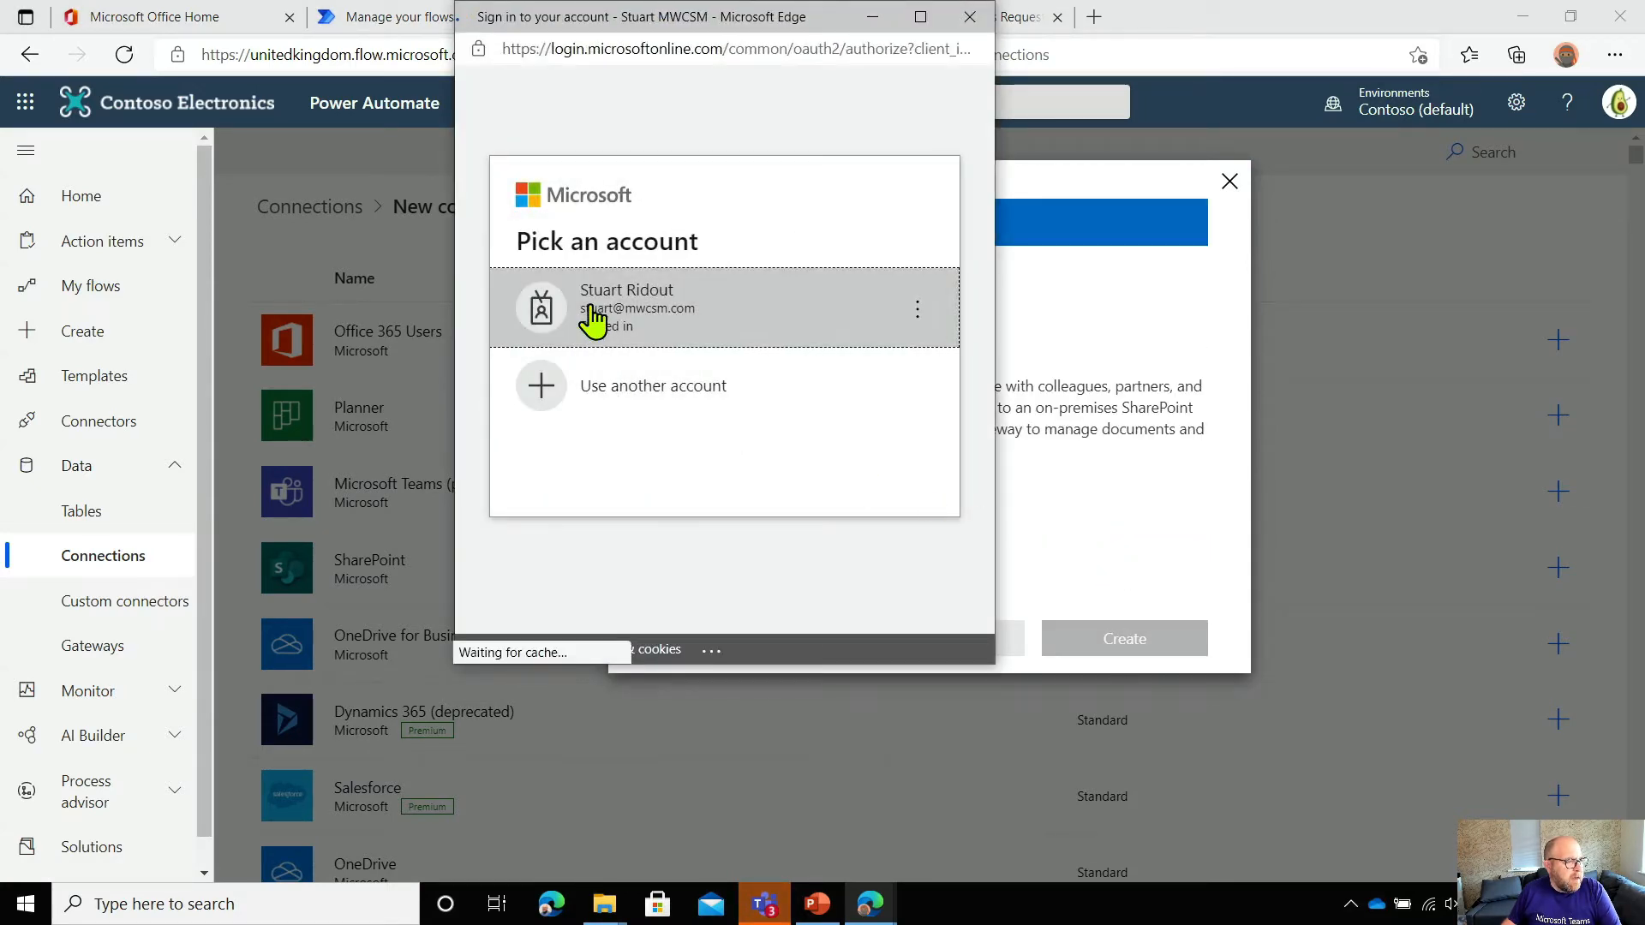
pyautogui.click(592, 319)
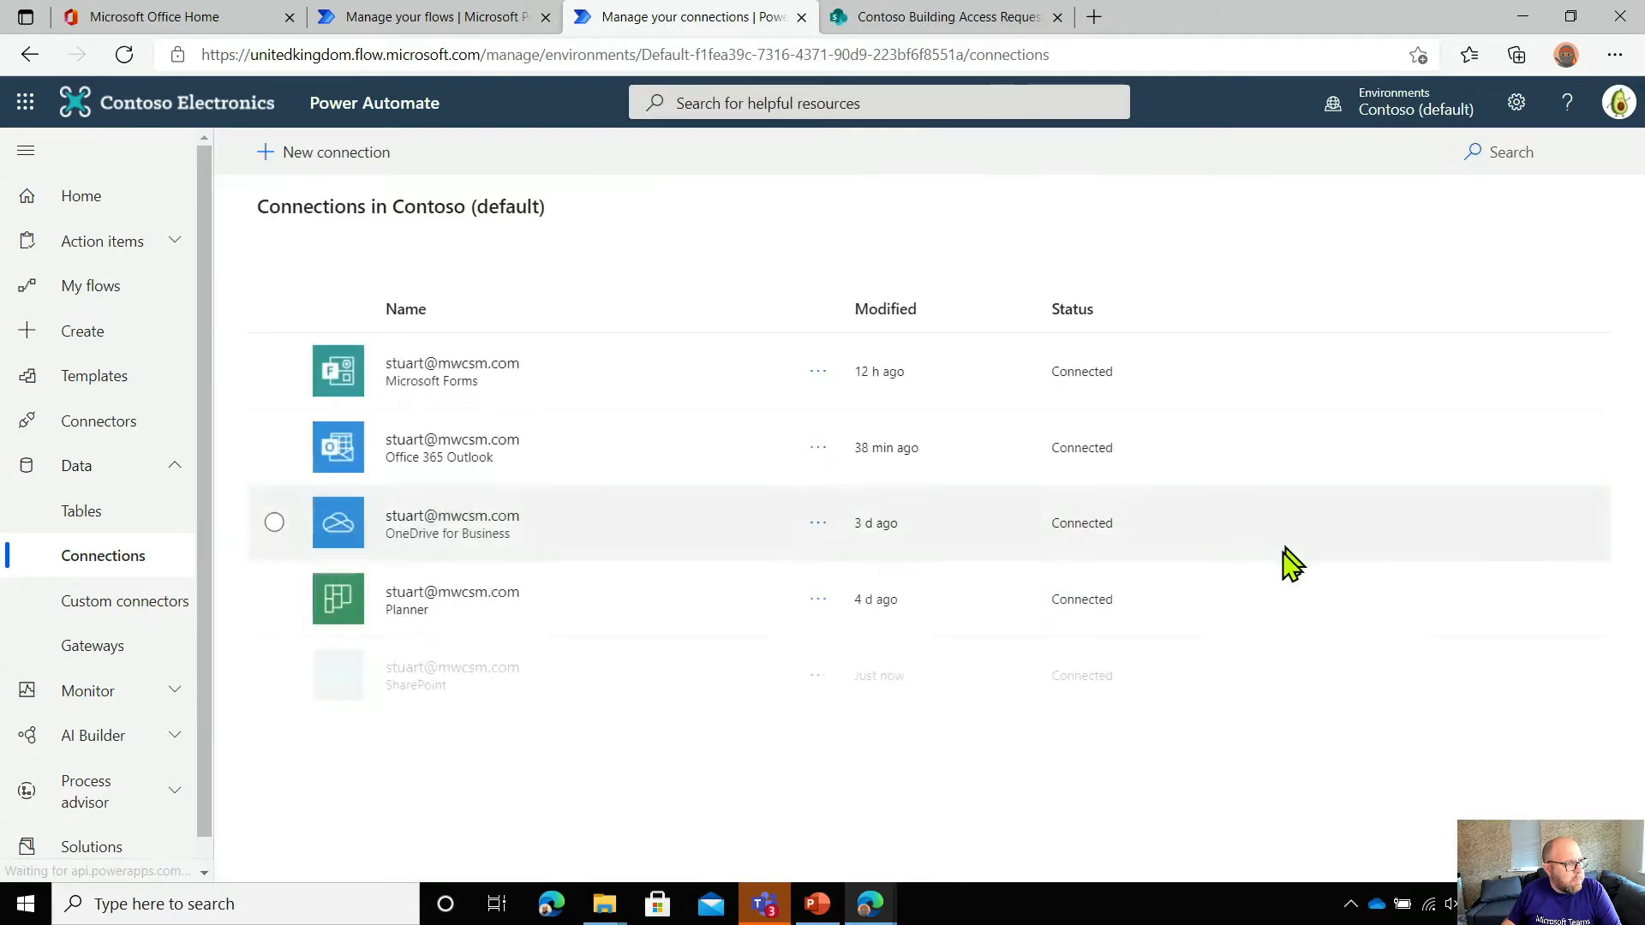
# Assign the new SharePoint connection to the package's related resource and import the DeploySPLists package
pyautogui.click(453, 30)
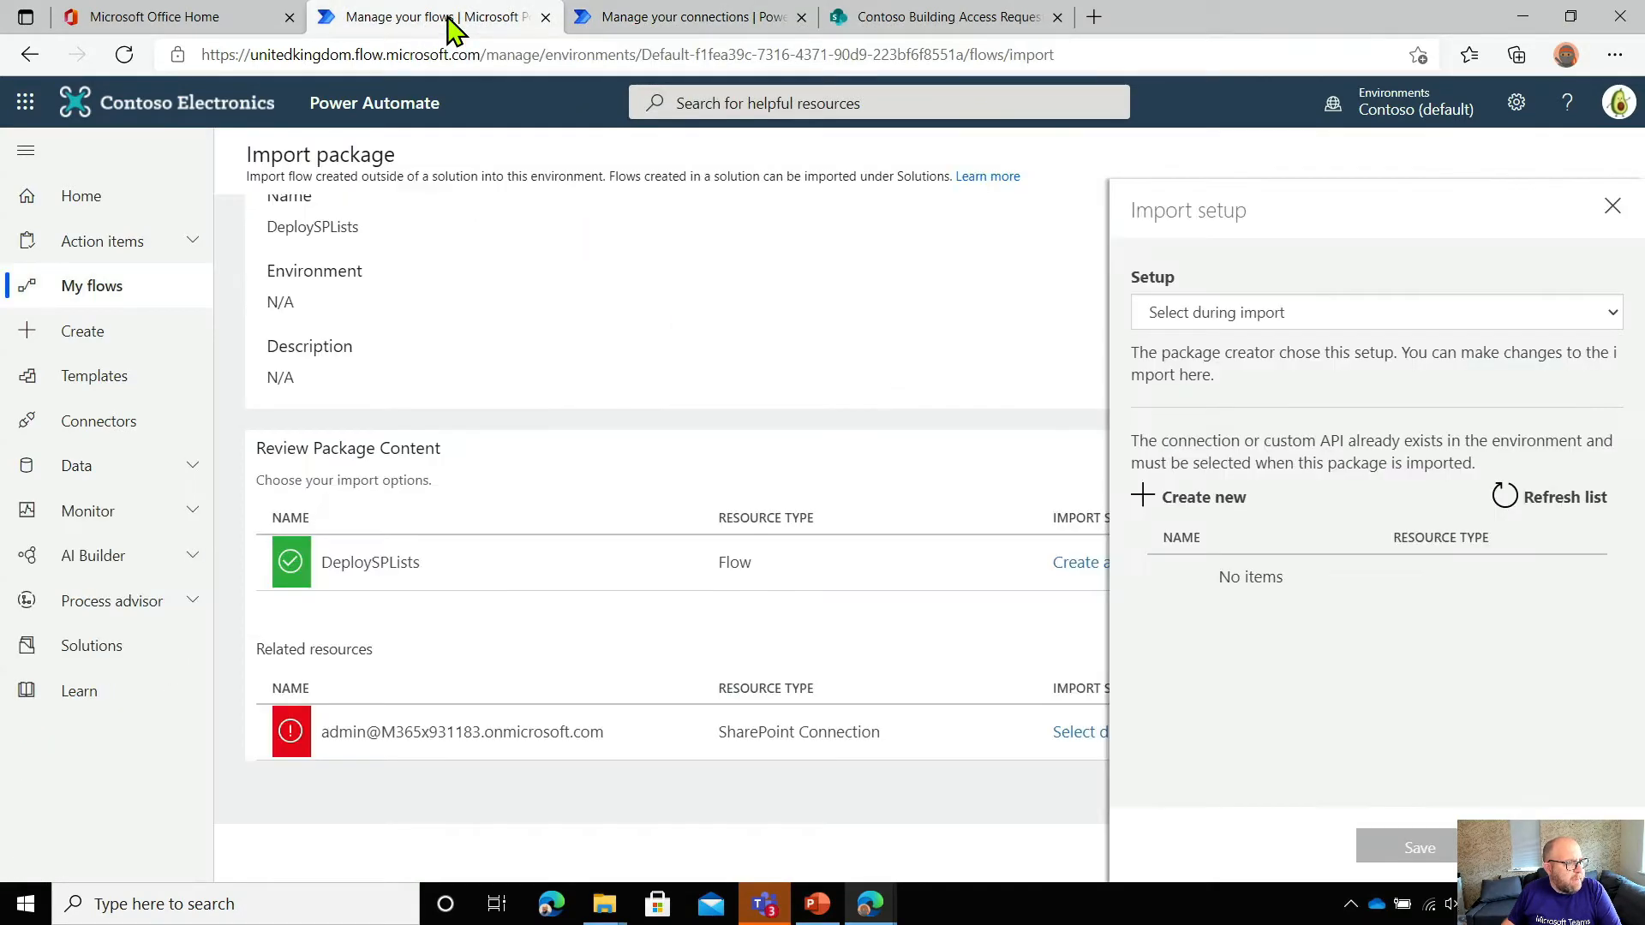
pyautogui.click(1515, 512)
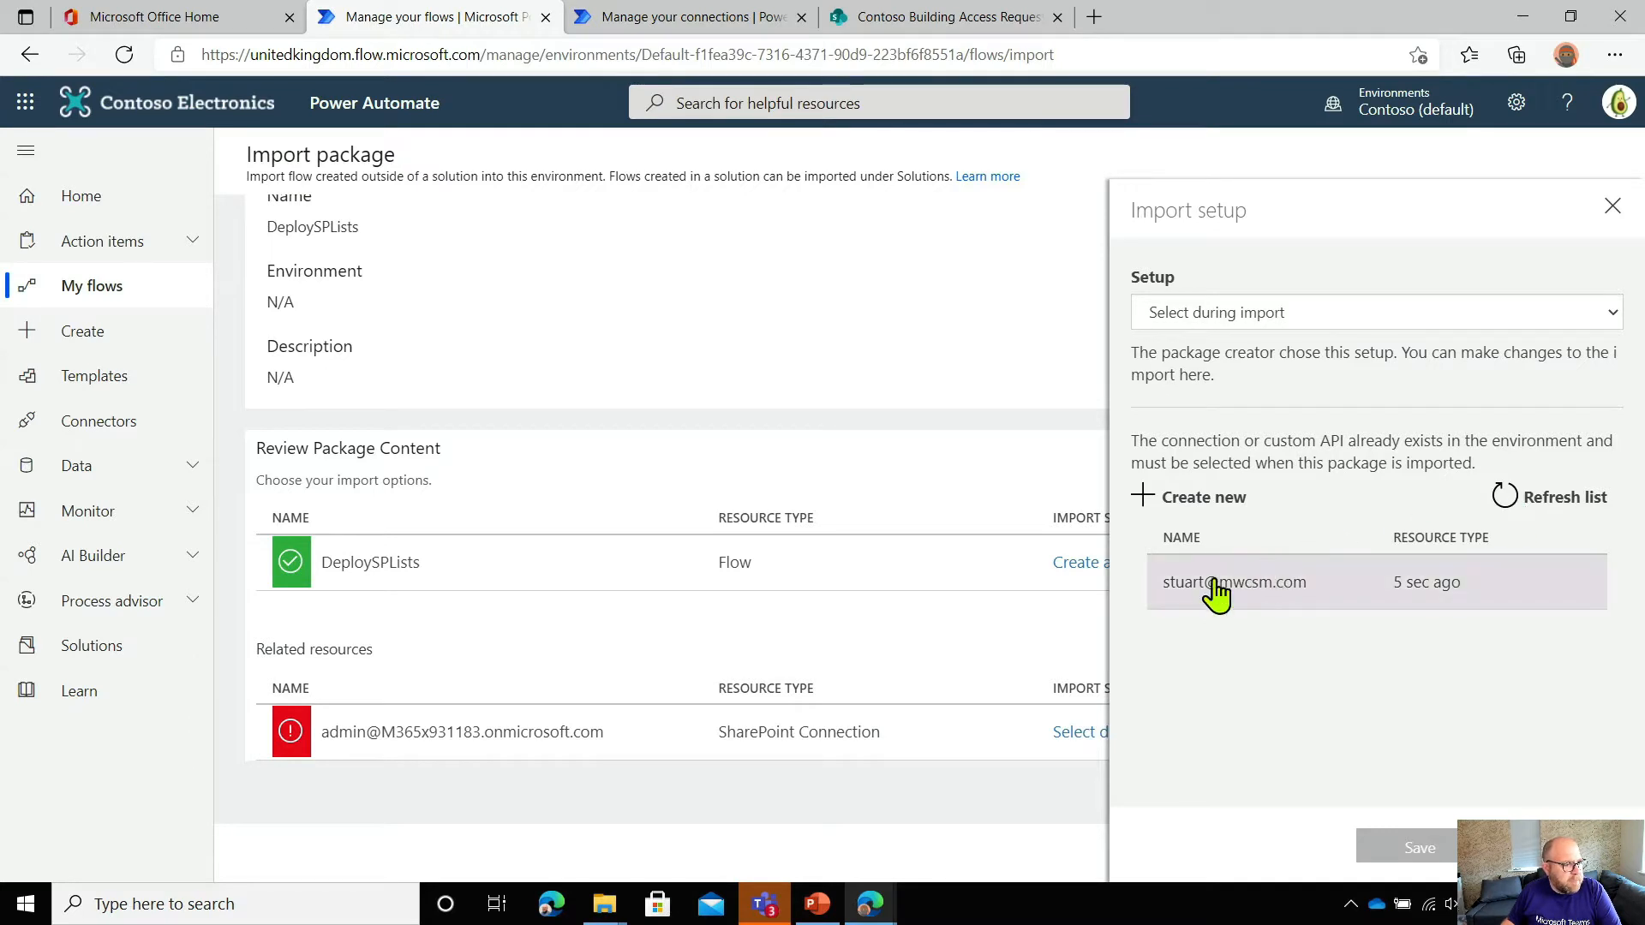
pyautogui.click(1212, 590)
pyautogui.click(1417, 851)
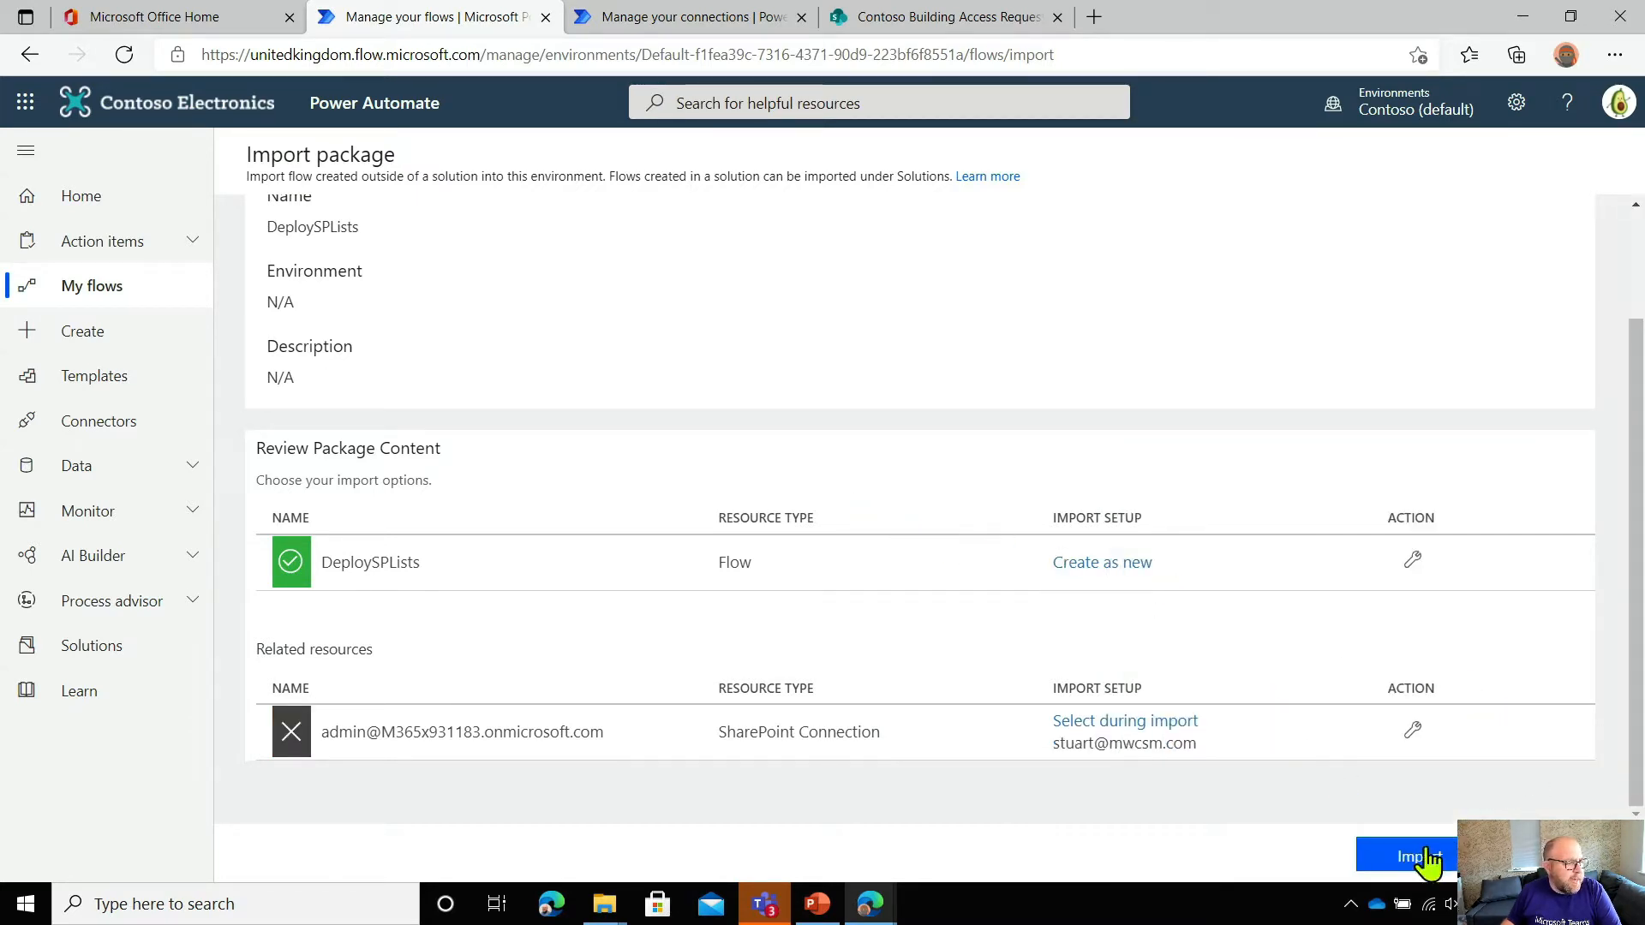
pyautogui.click(1450, 859)
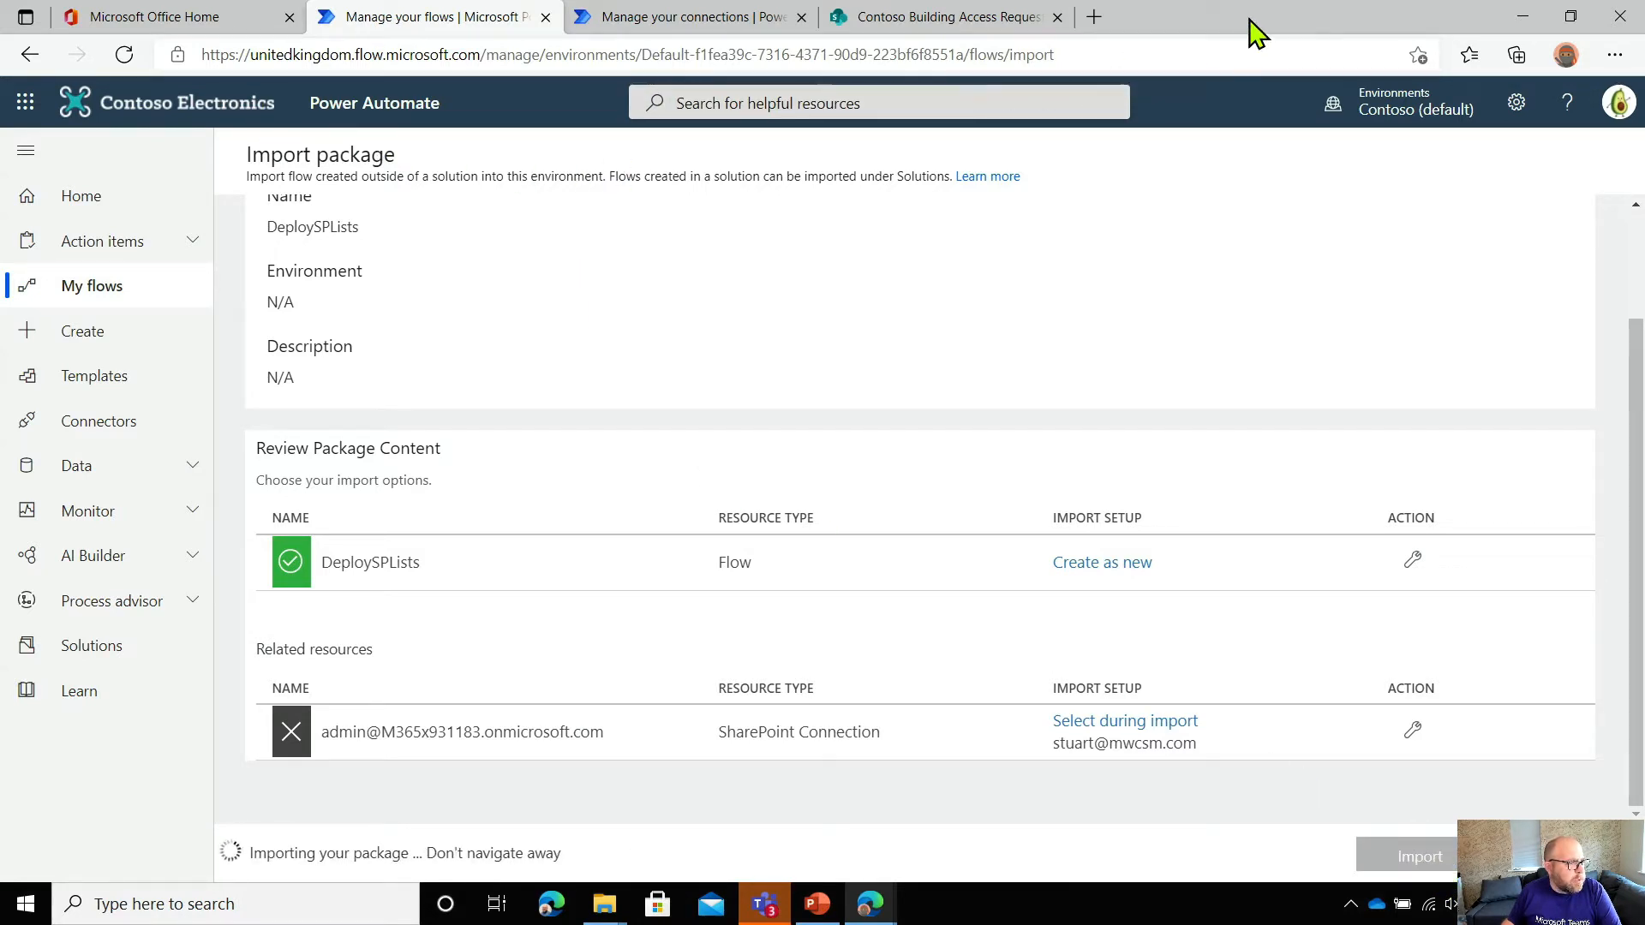
# Place the Power Automate window beside the deployment guide and review the guide from the SharePoint connection steps through "Edit the SharePoint List deployment flow"
pyautogui.press('super+Right')
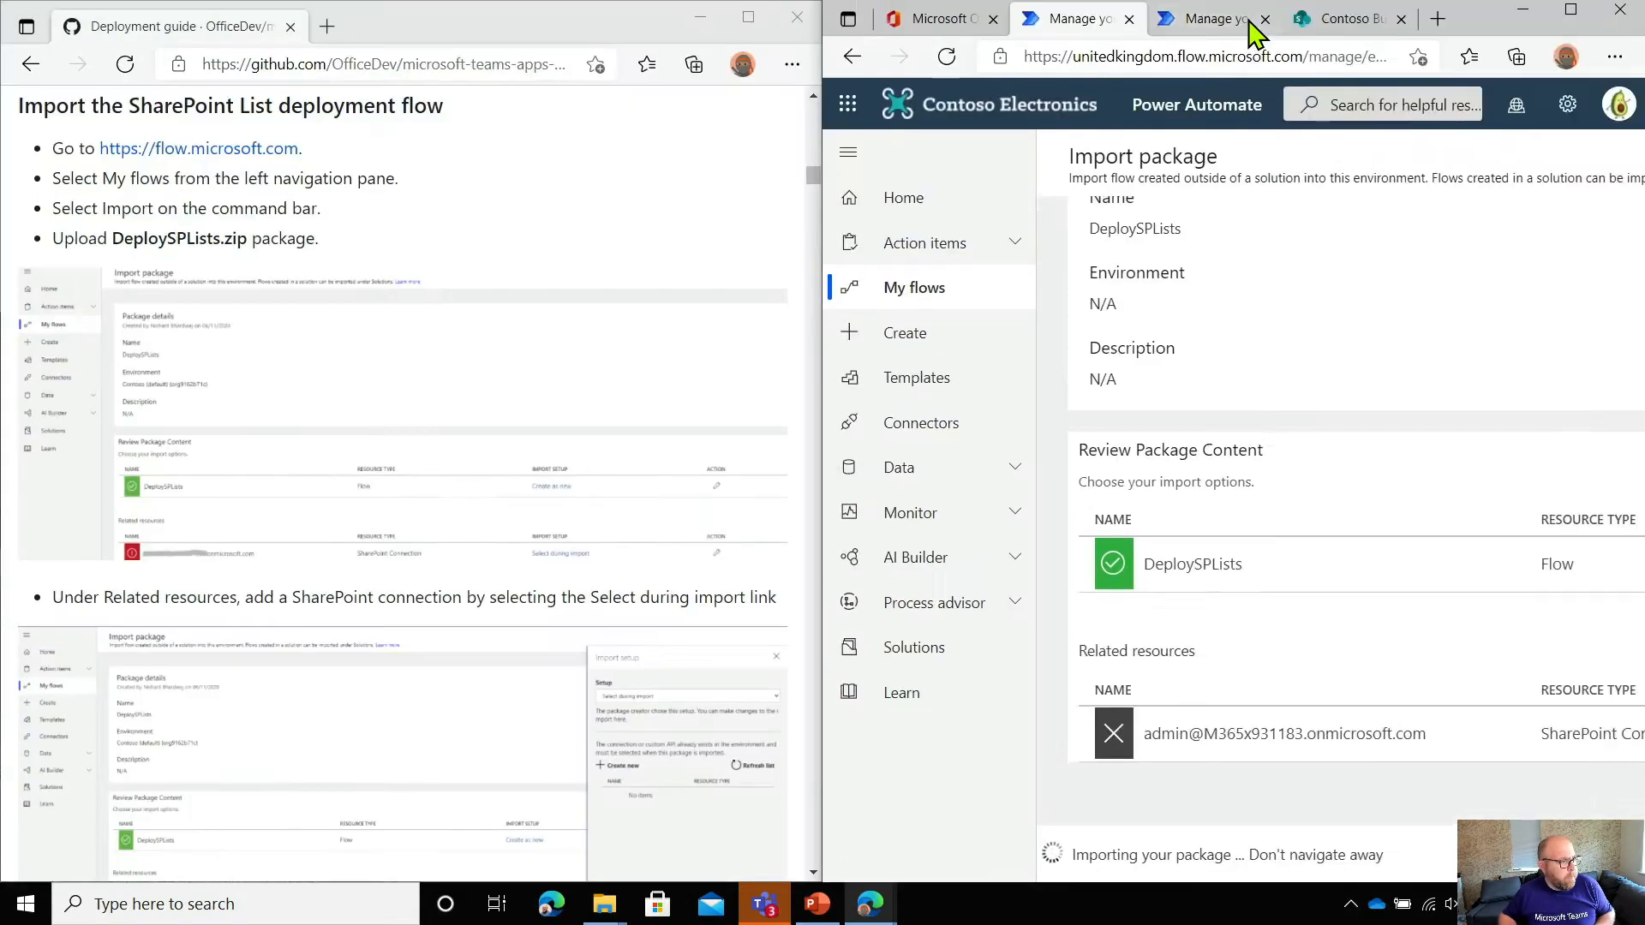
pyautogui.scroll(-6, 1347, 706)
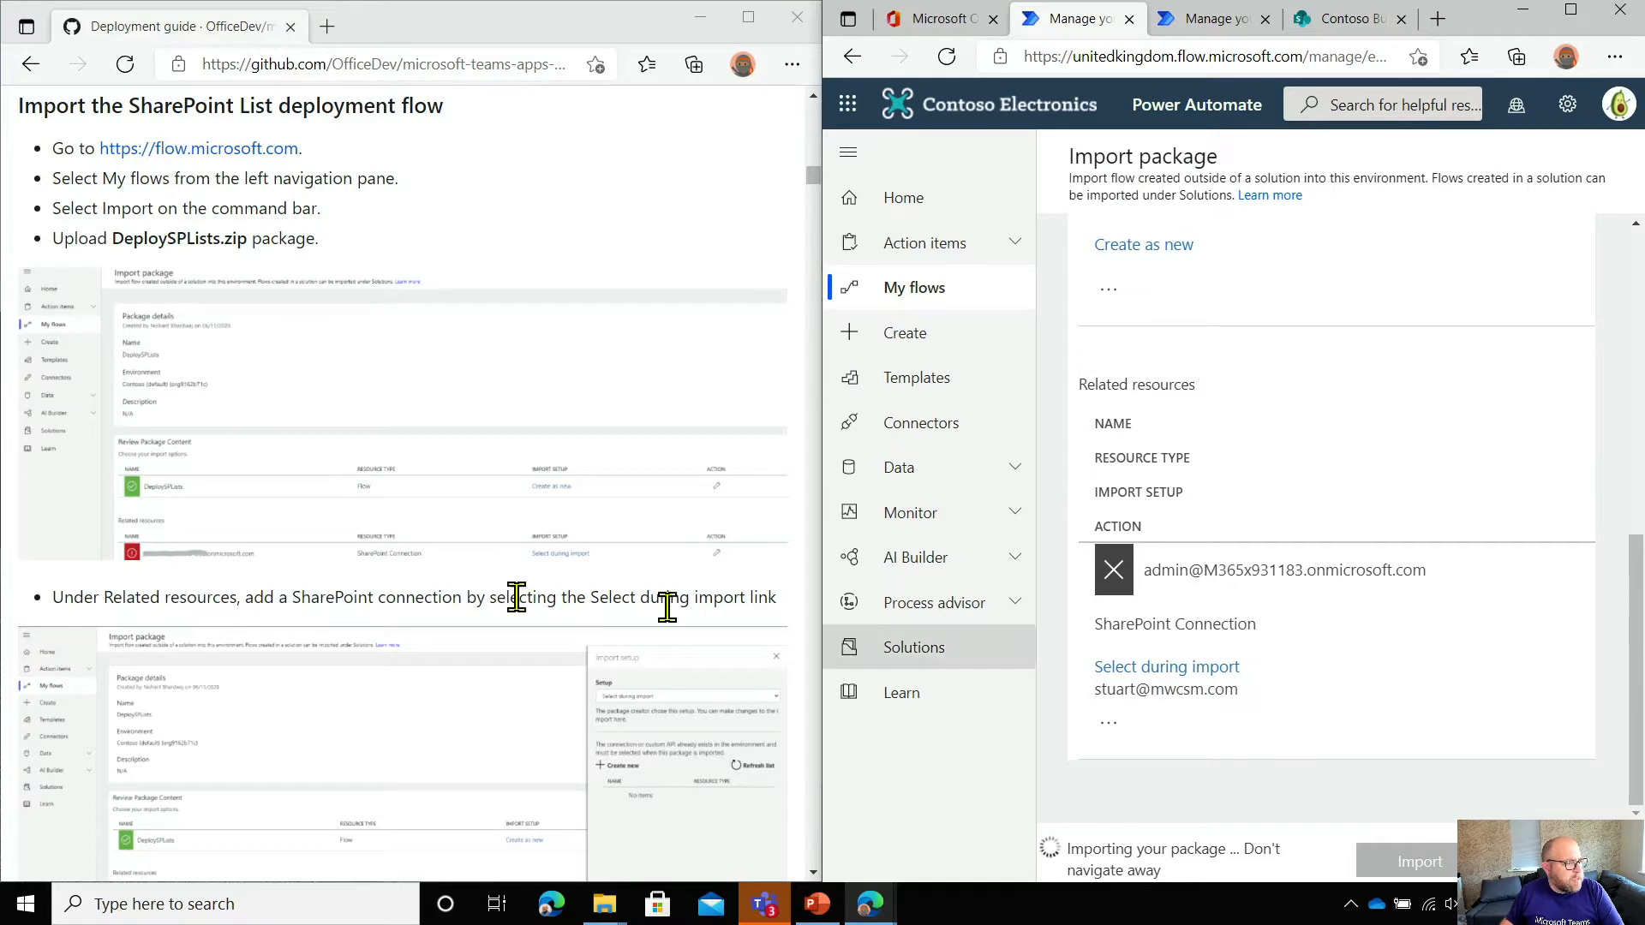
pyautogui.scroll(-5, 275, 385)
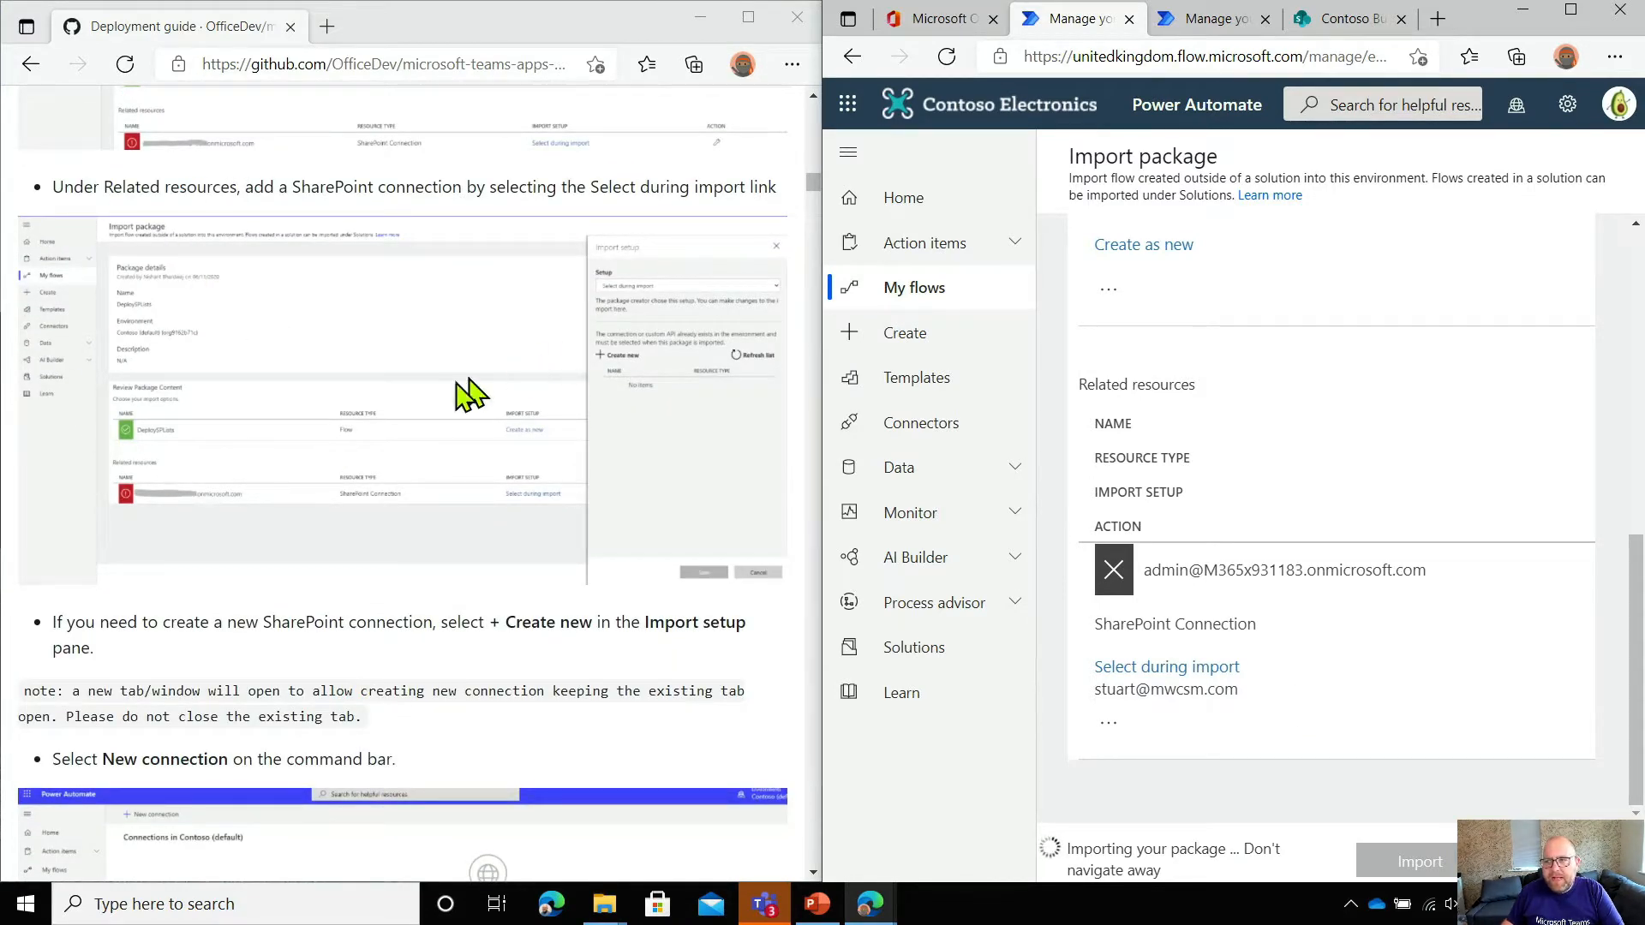
pyautogui.scroll(-2, 126, 484)
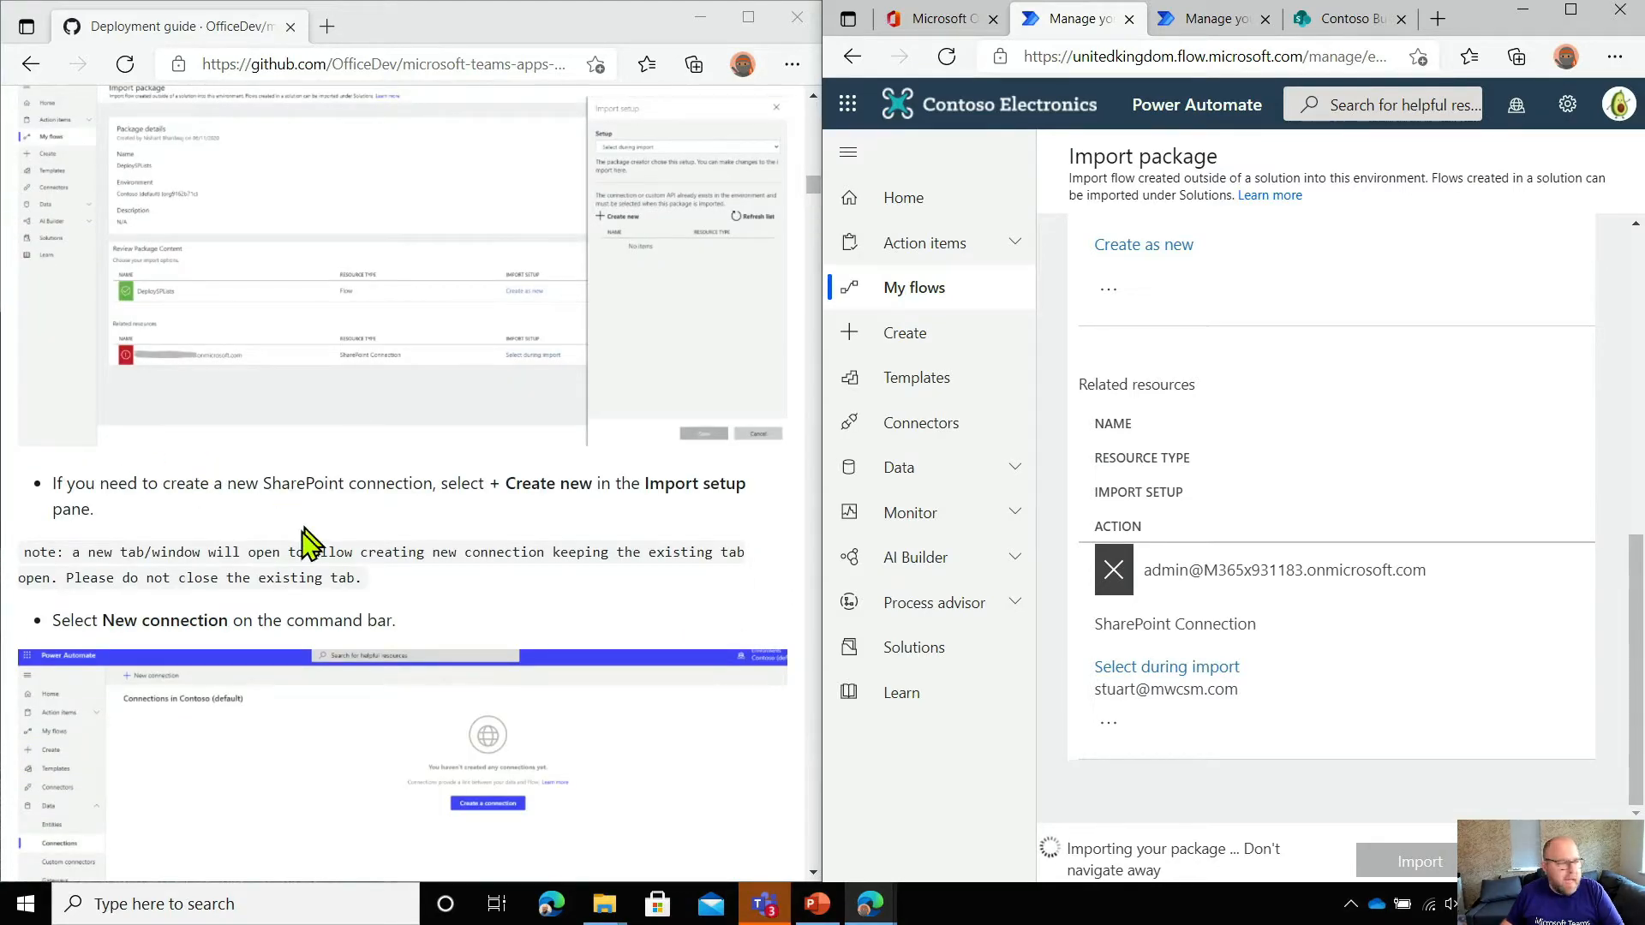
pyautogui.scroll(-2, 189, 561)
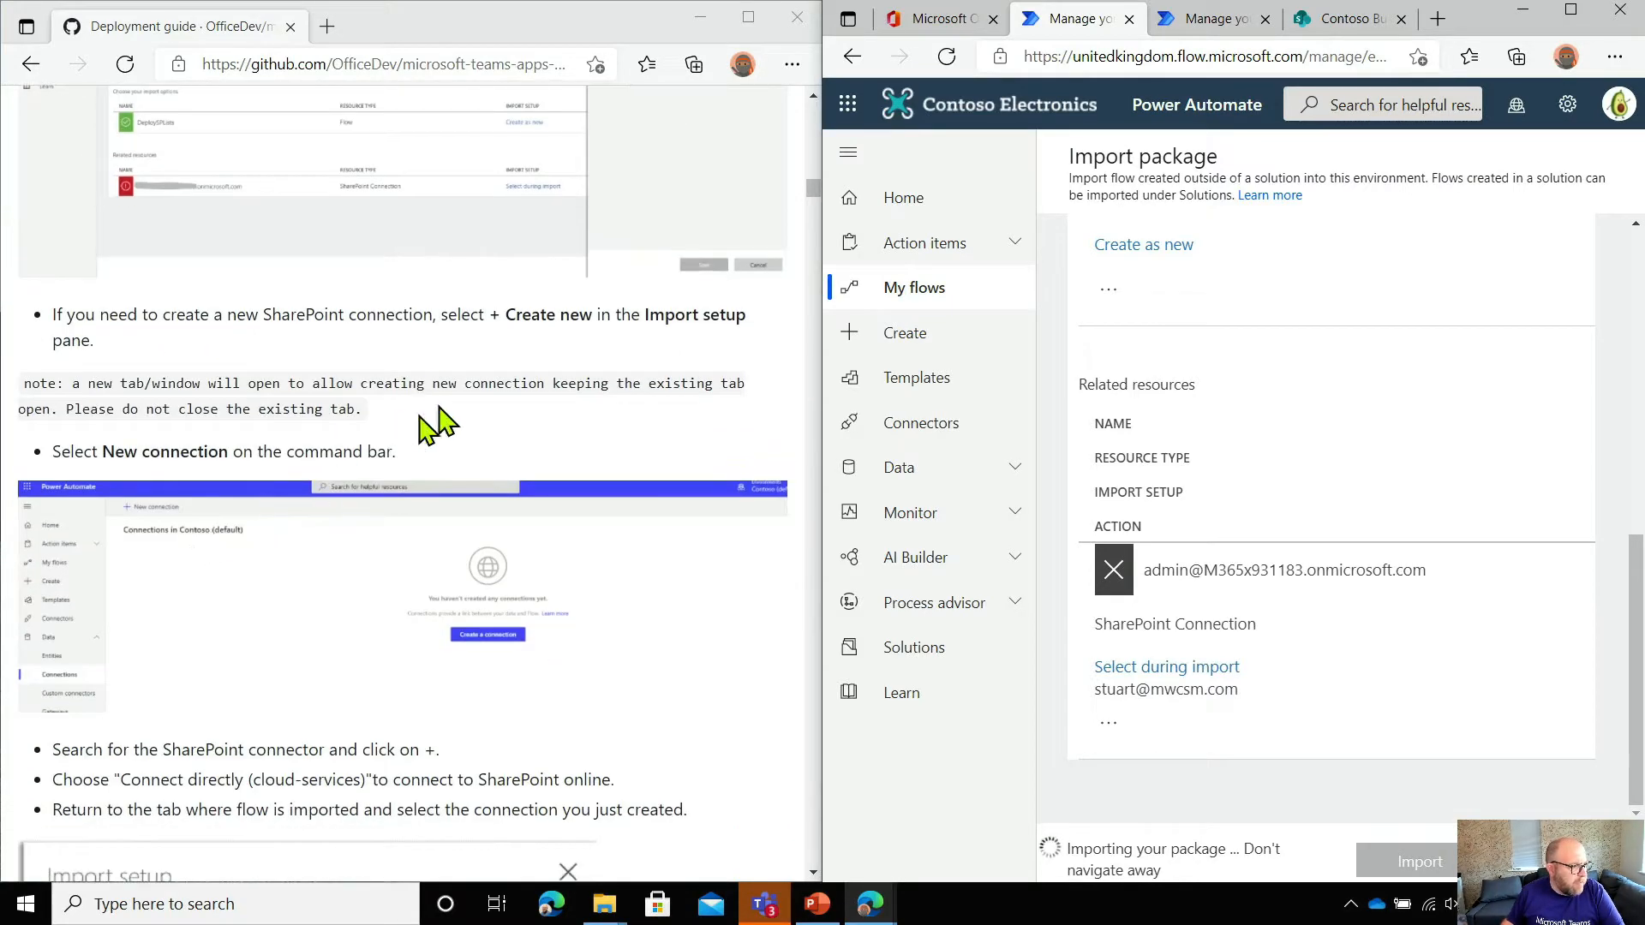
pyautogui.scroll(-3, 429, 418)
pyautogui.scroll(-3, 334, 359)
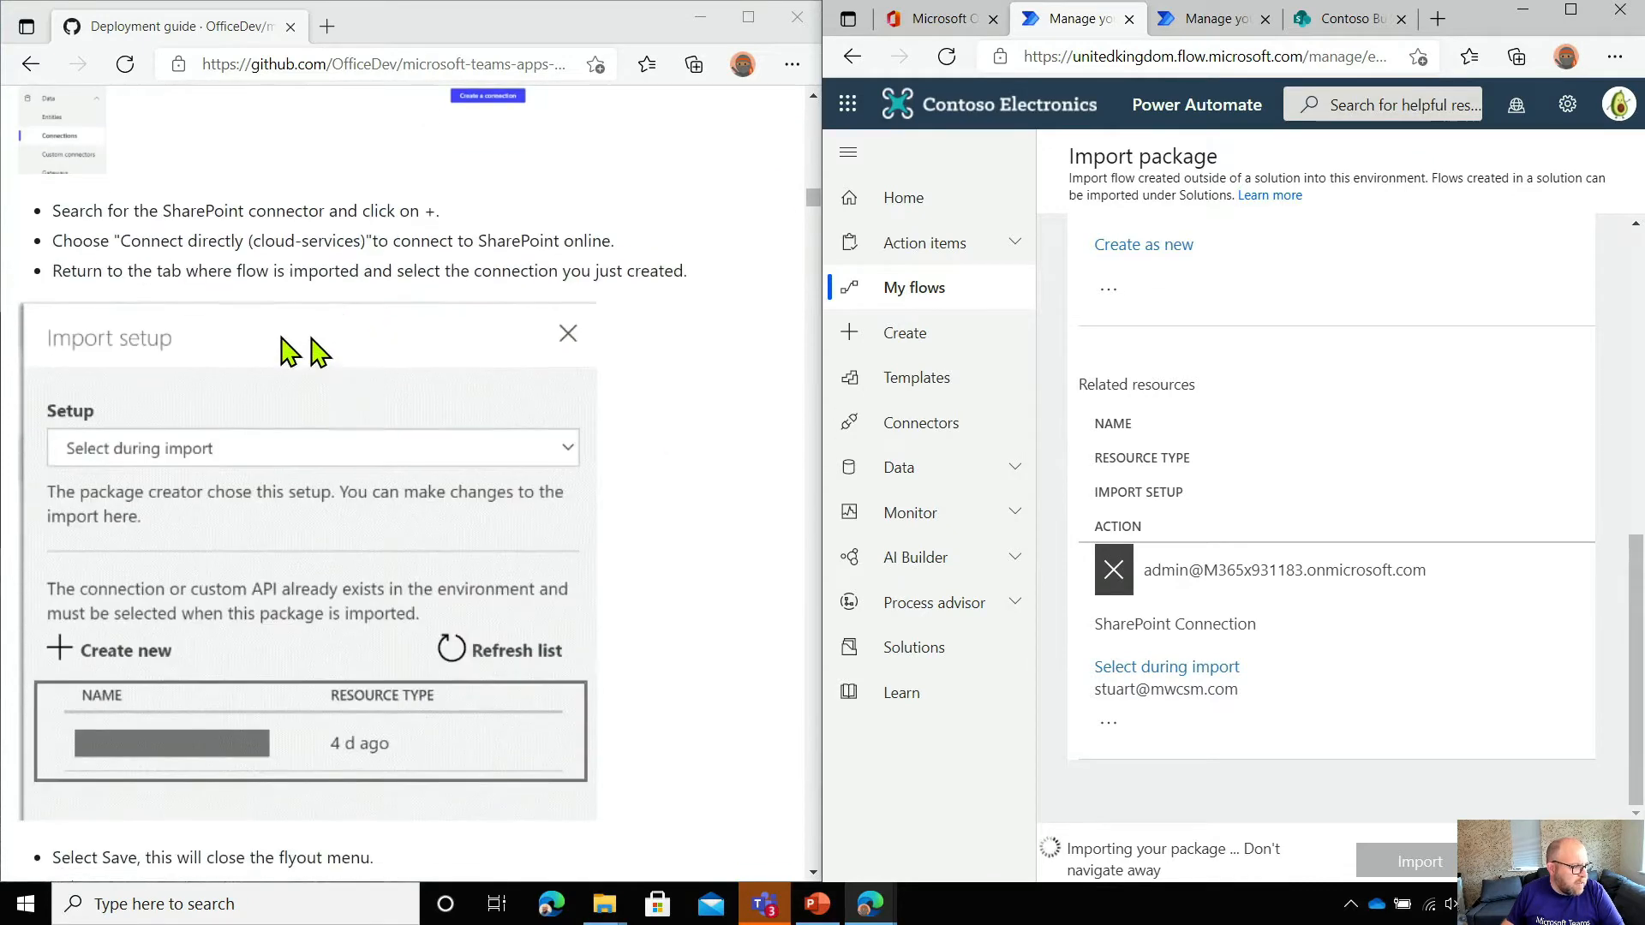
pyautogui.scroll(-3, 275, 411)
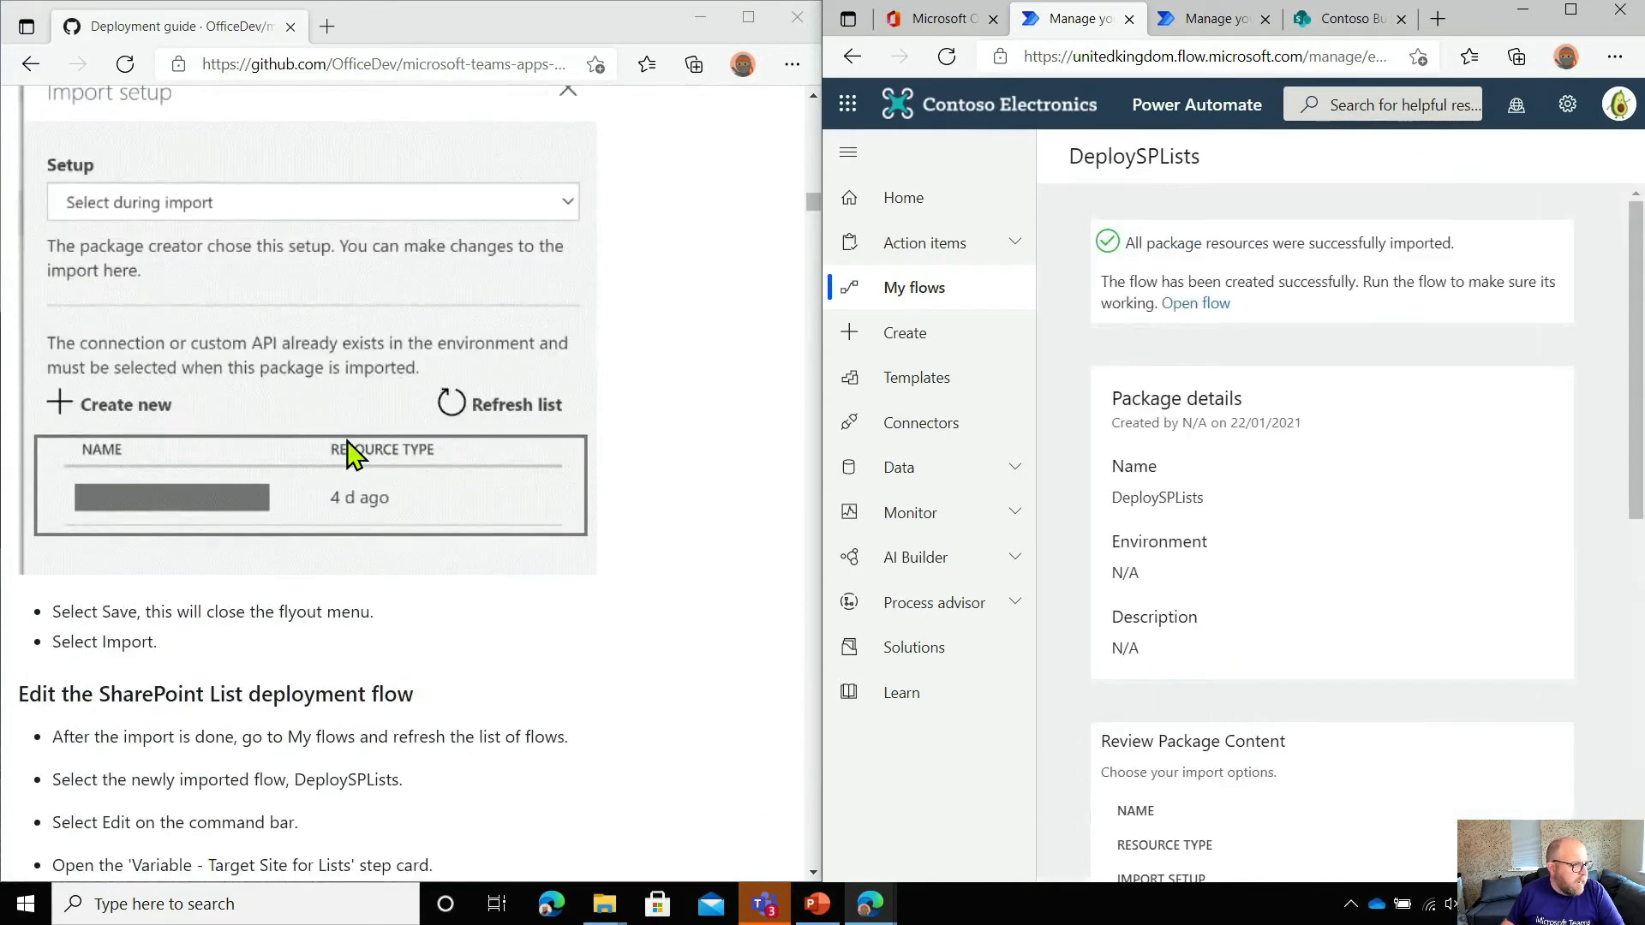
pyautogui.scroll(-6, 349, 454)
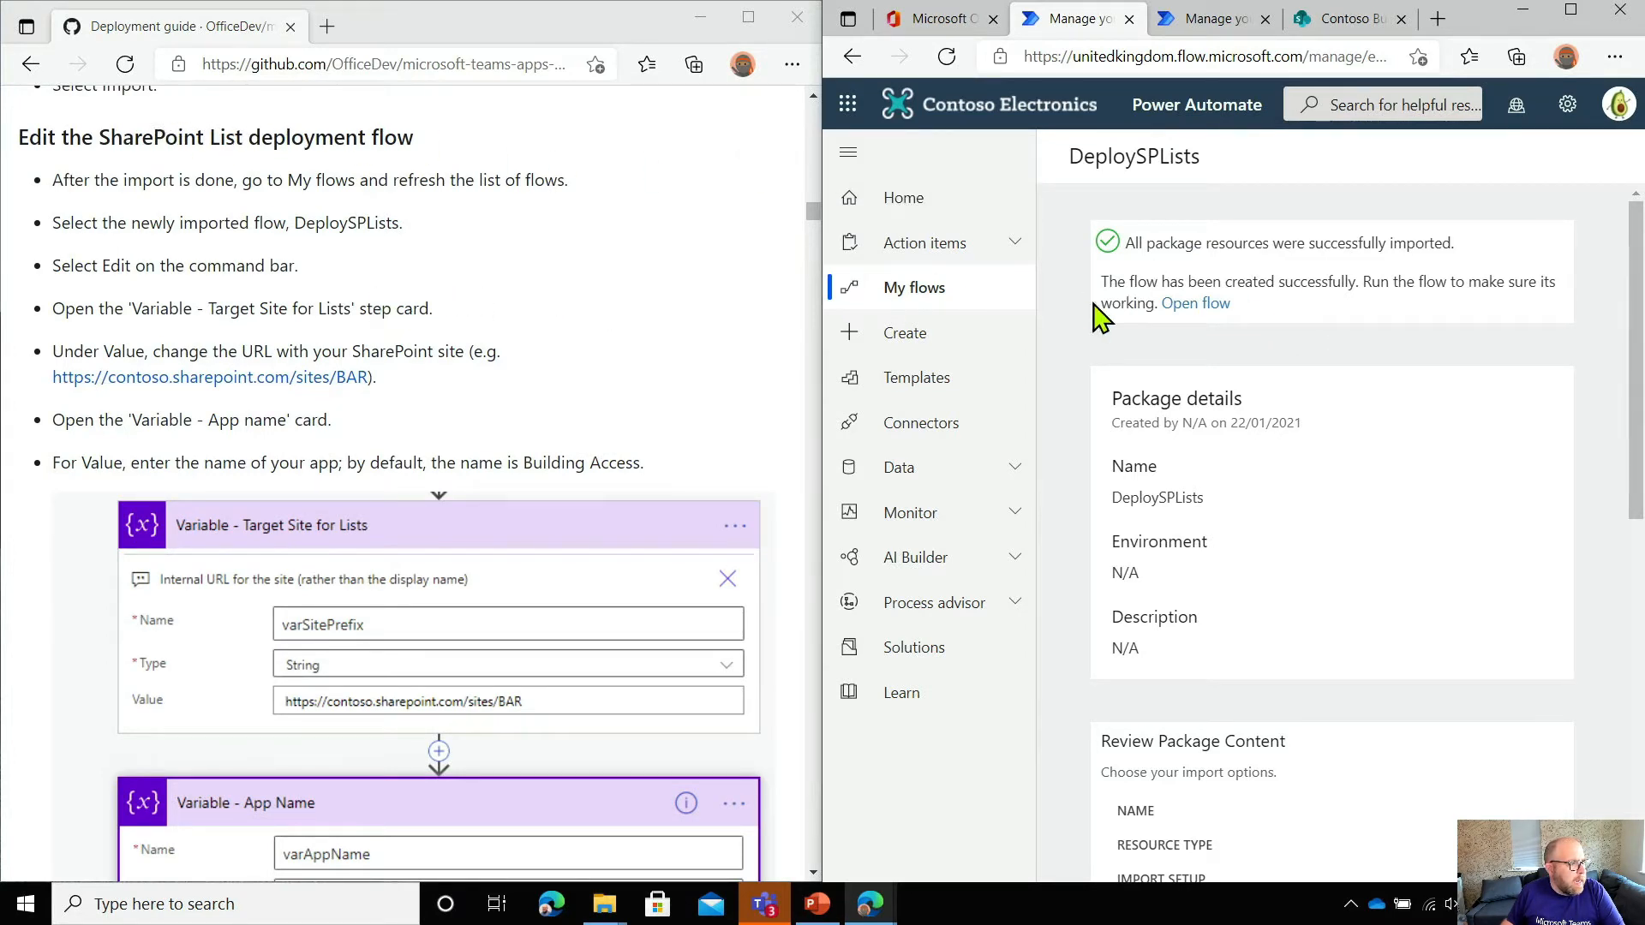
# Open the imported DeploySPLists flow and check the guide's instructions for its Target Site for Lists and App Name variables
pyautogui.click(1205, 305)
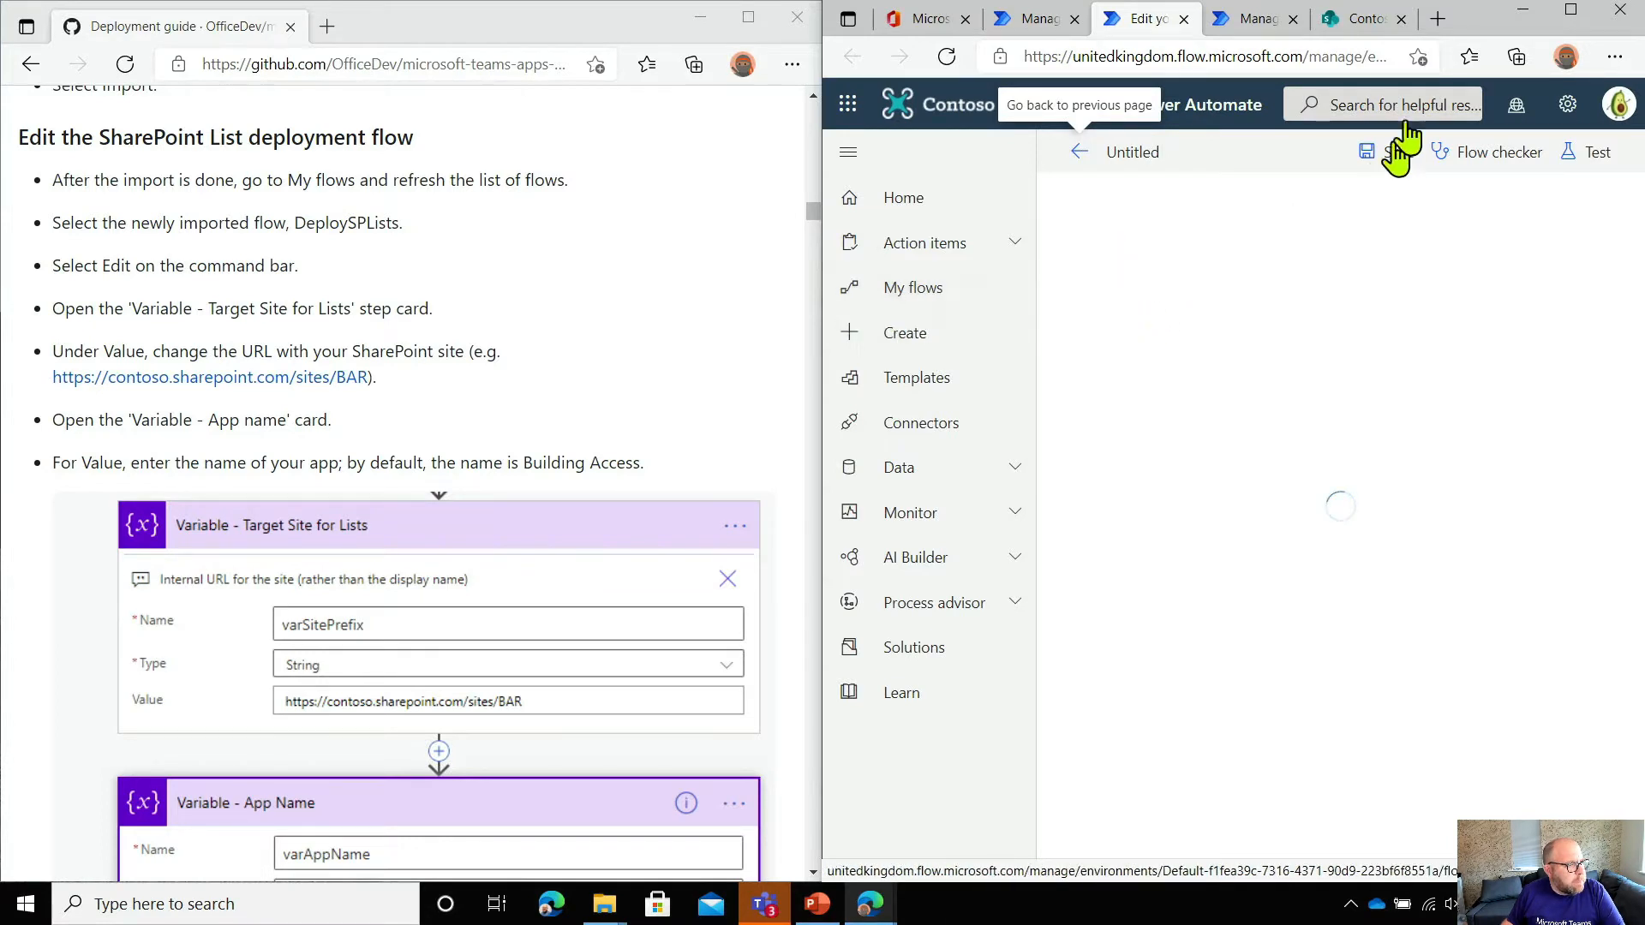
pyautogui.click(861, 296)
pyautogui.click(1417, 210)
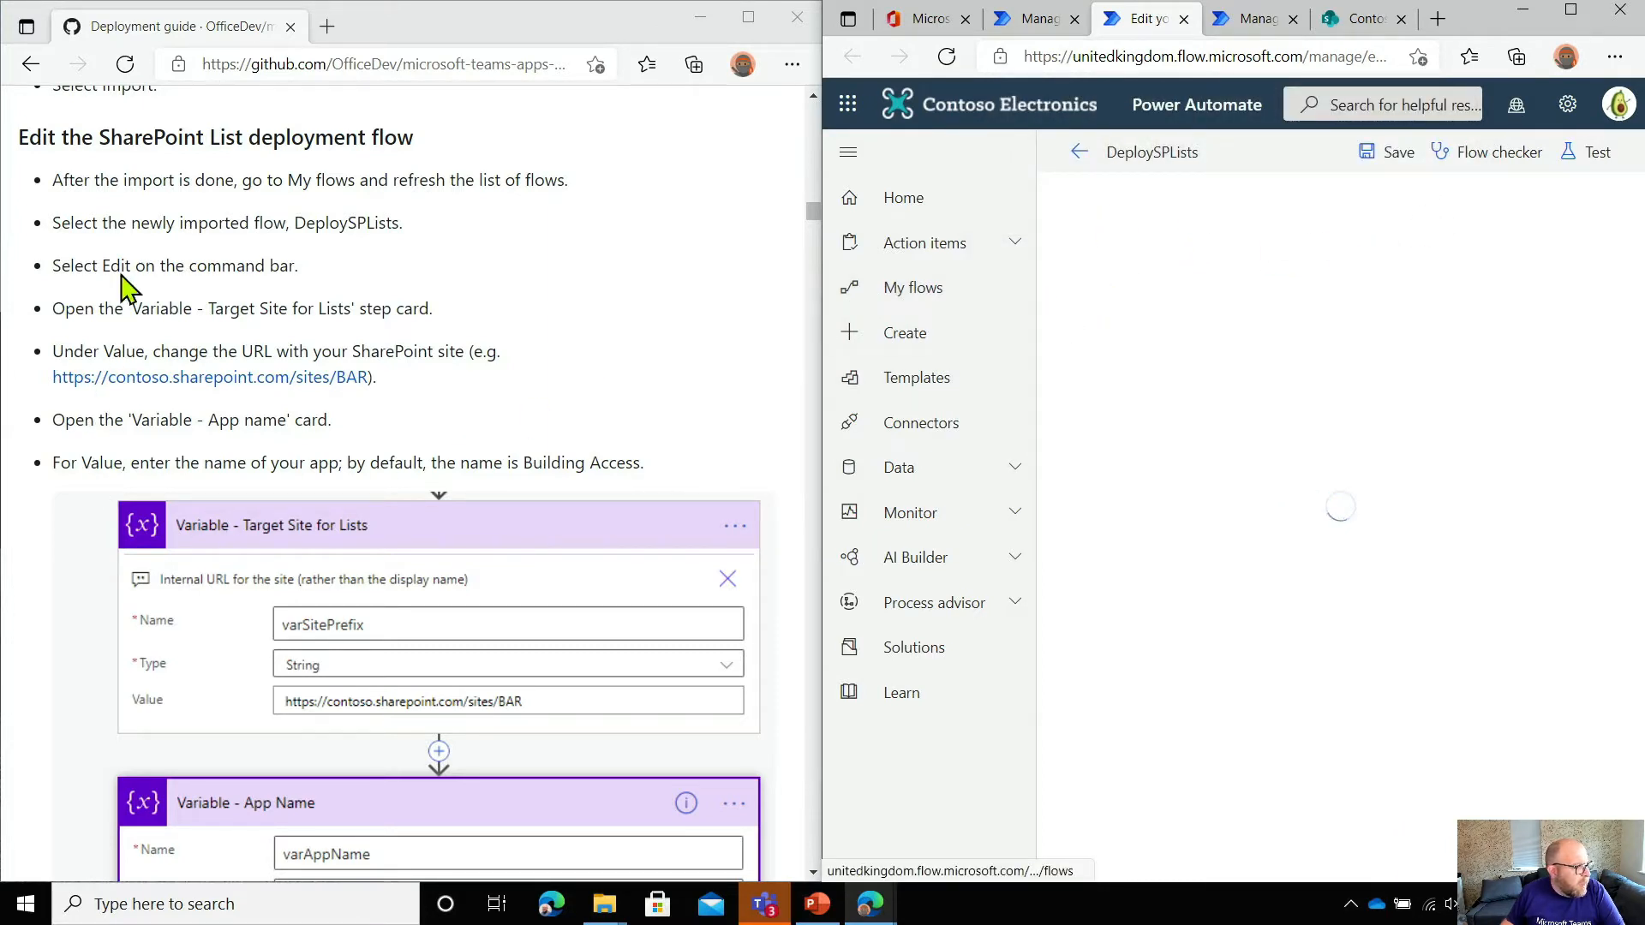
pyautogui.scroll(-3, 172, 308)
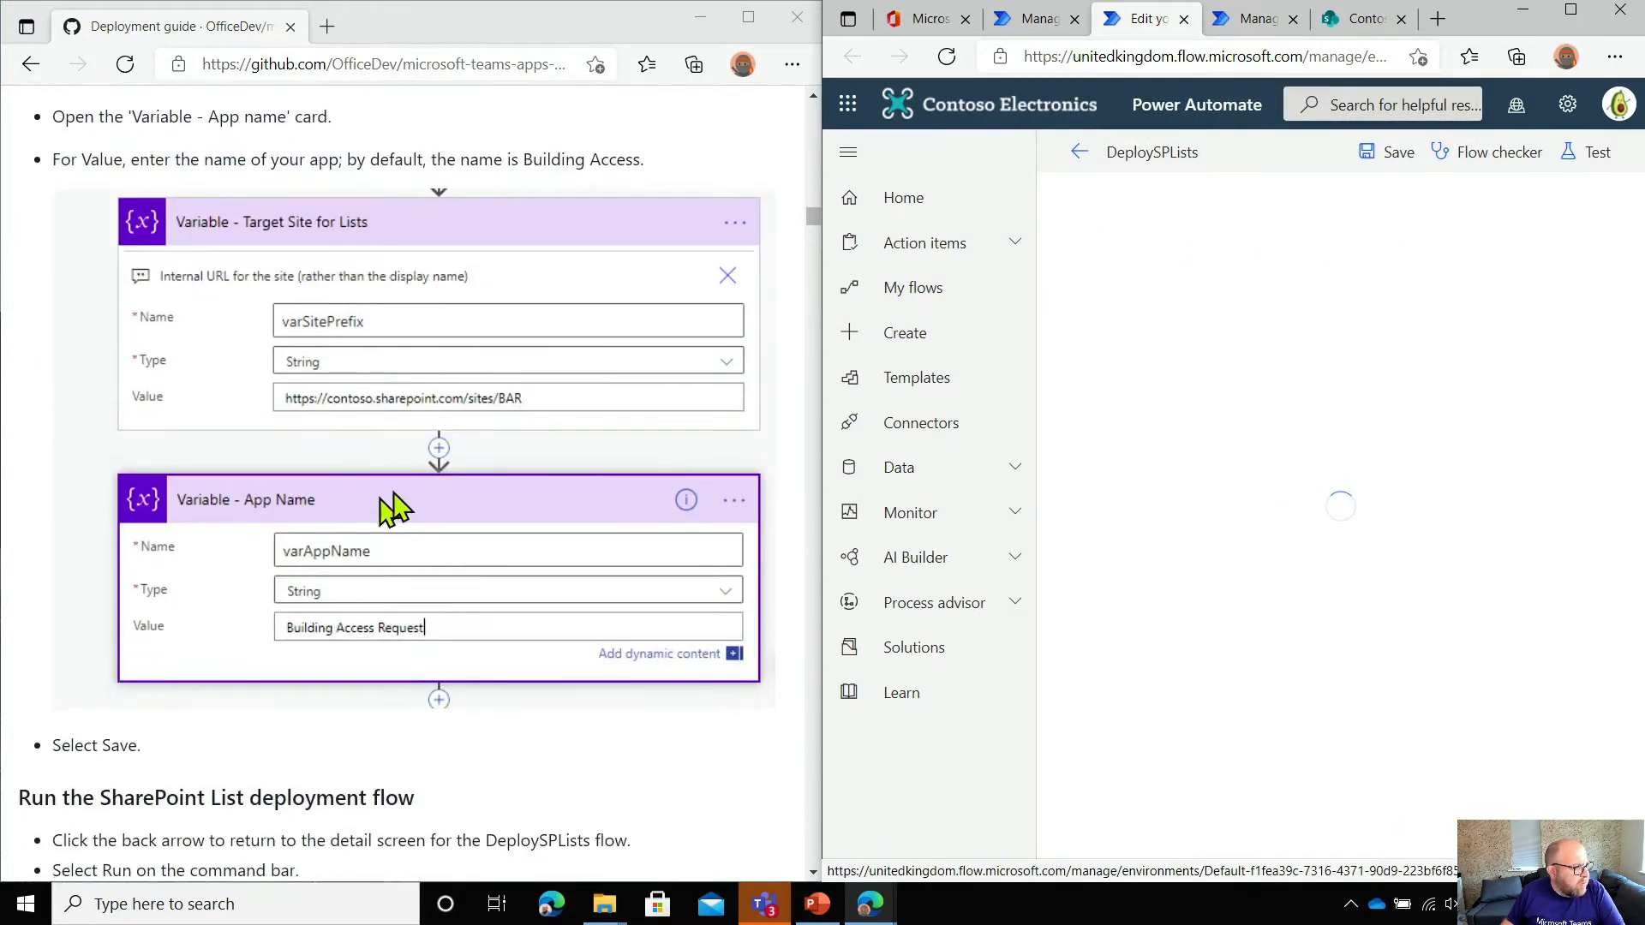
pyautogui.scroll(2, 437, 494)
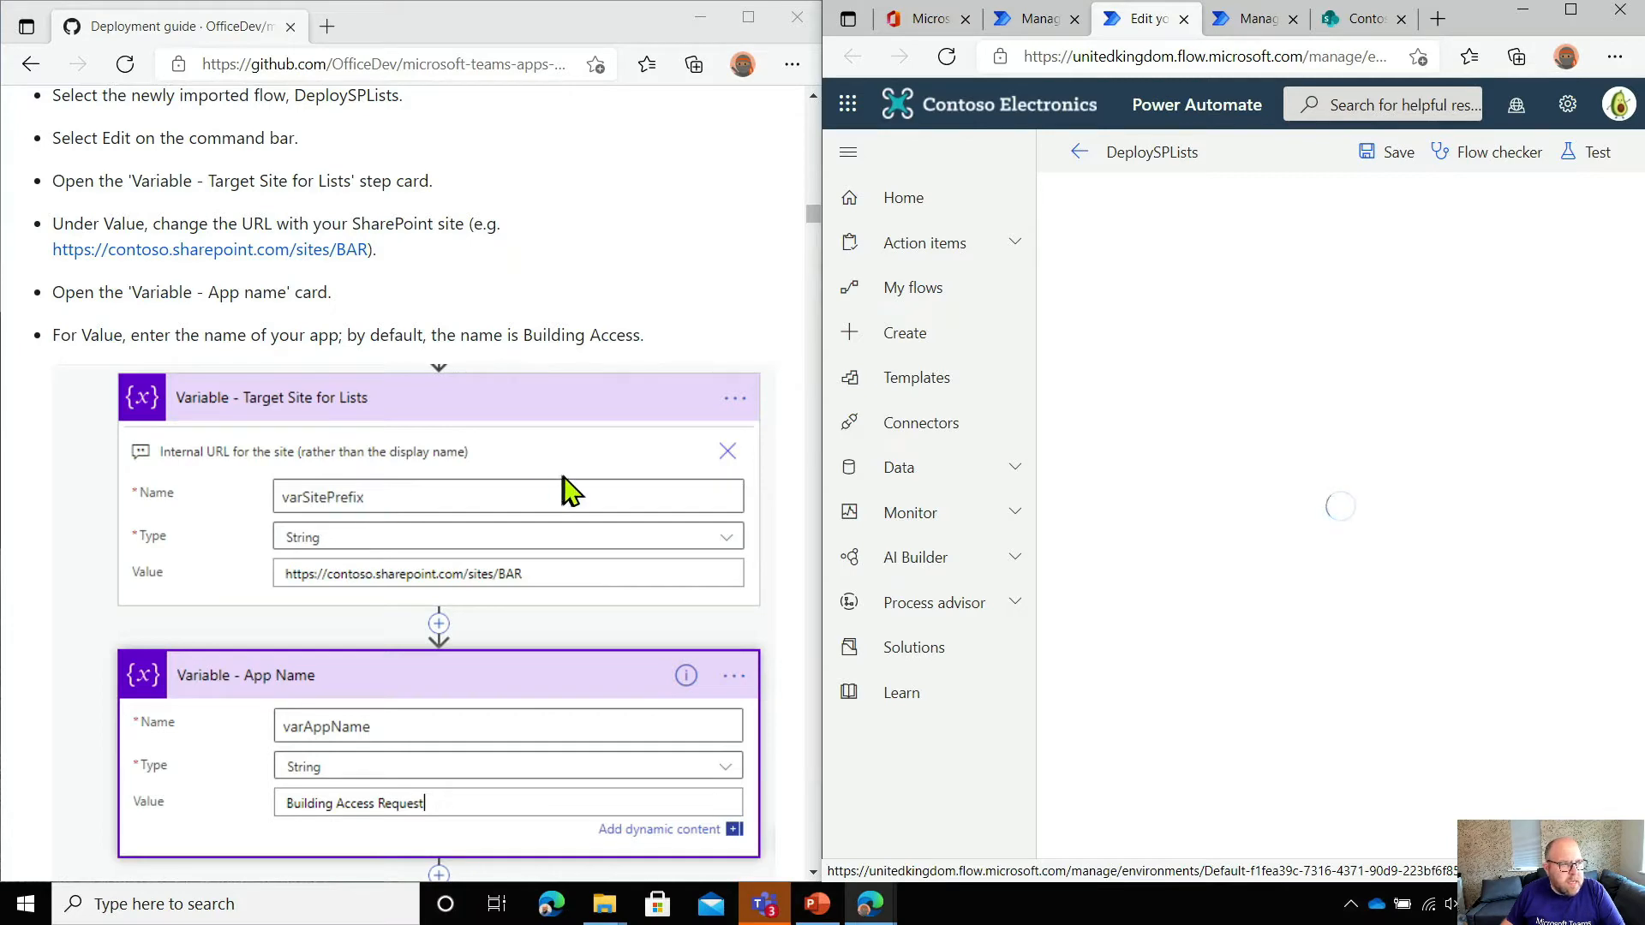
# Copy the Contoso Building Access Requests site URL from the maximized SharePoint window, leaving out the "?market=en-US" part
pyautogui.click(1363, 18)
pyautogui.click(1570, 11)
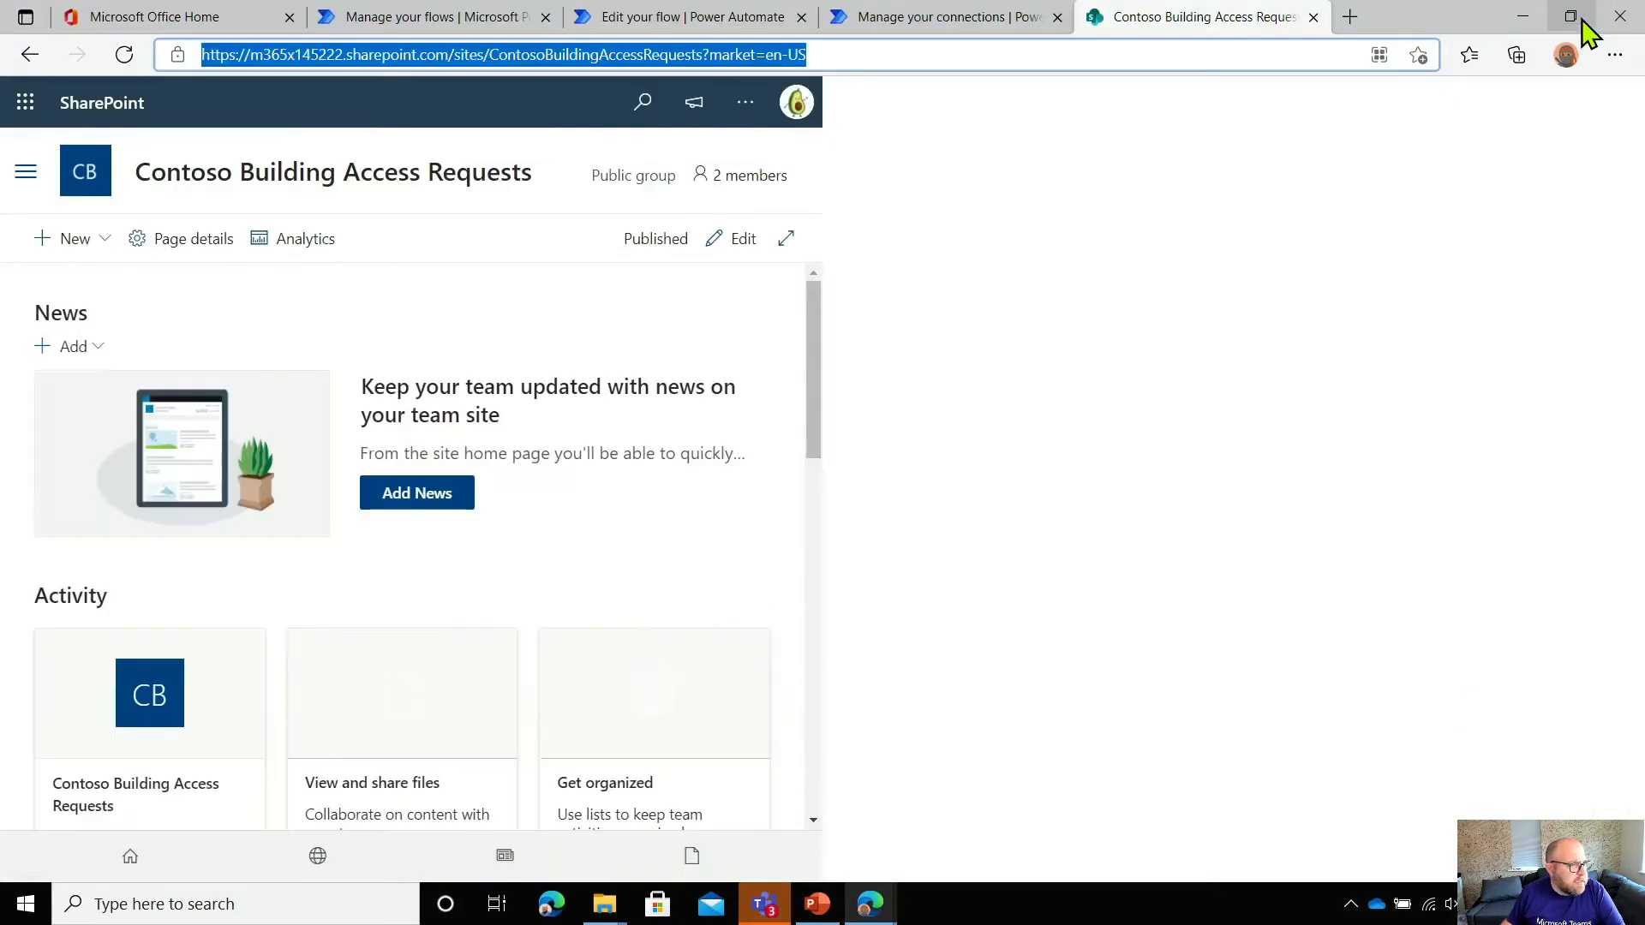
pyautogui.click(702, 53)
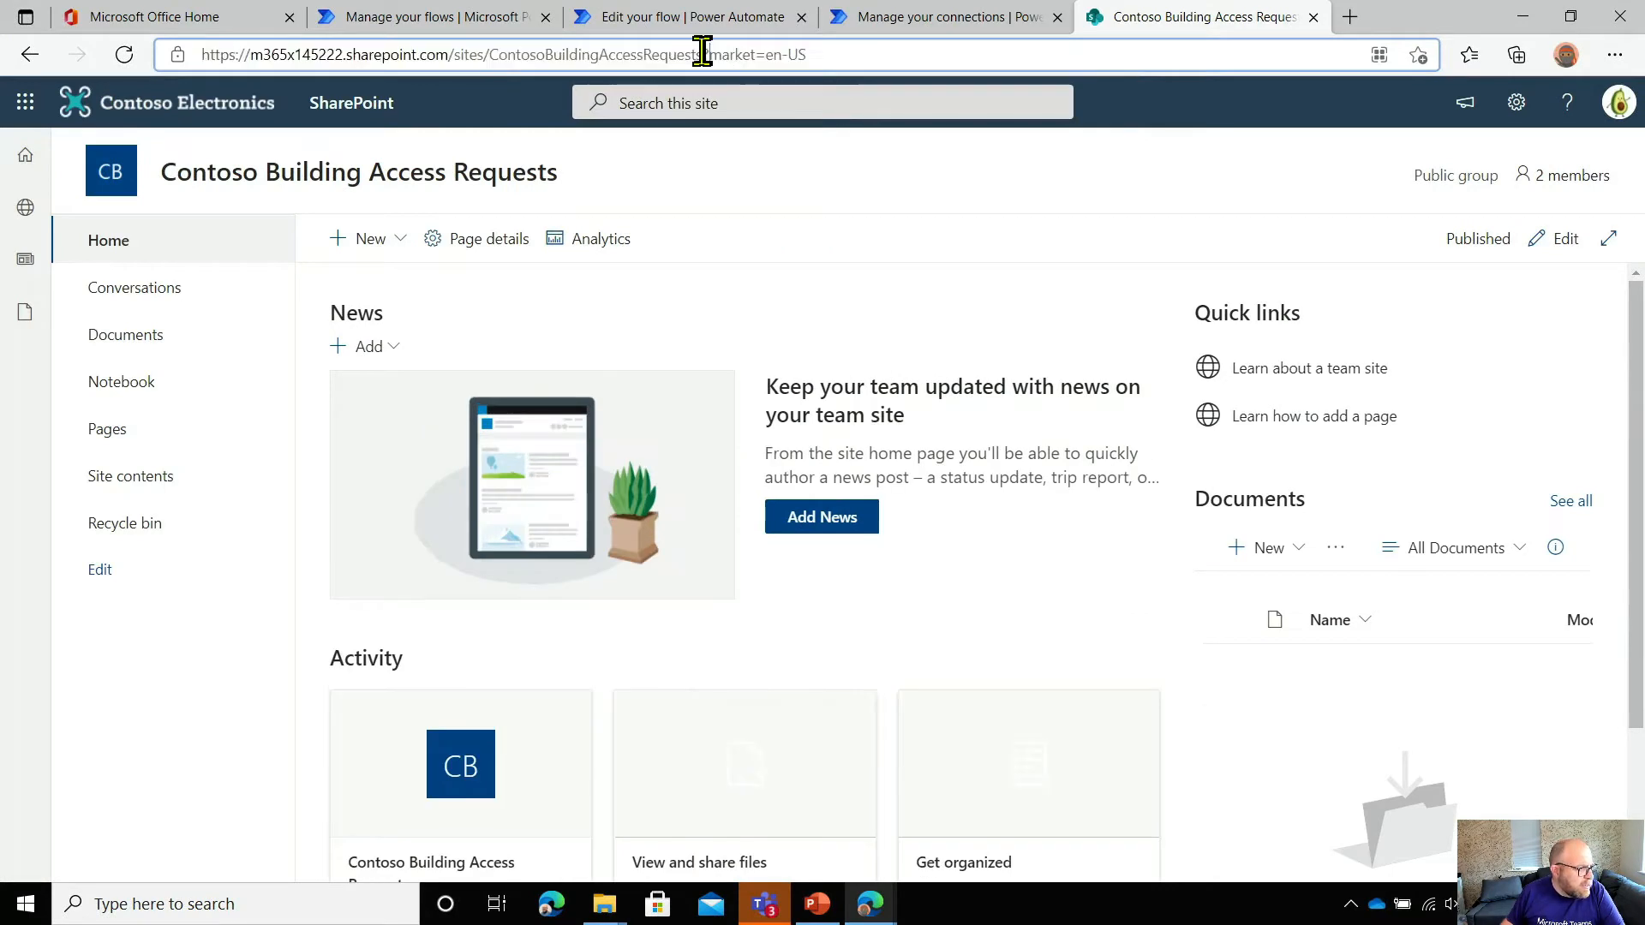
pyautogui.moveTo(703, 53); pyautogui.dragTo(180, 56)
pyautogui.hotkey('ctrl', 'c')
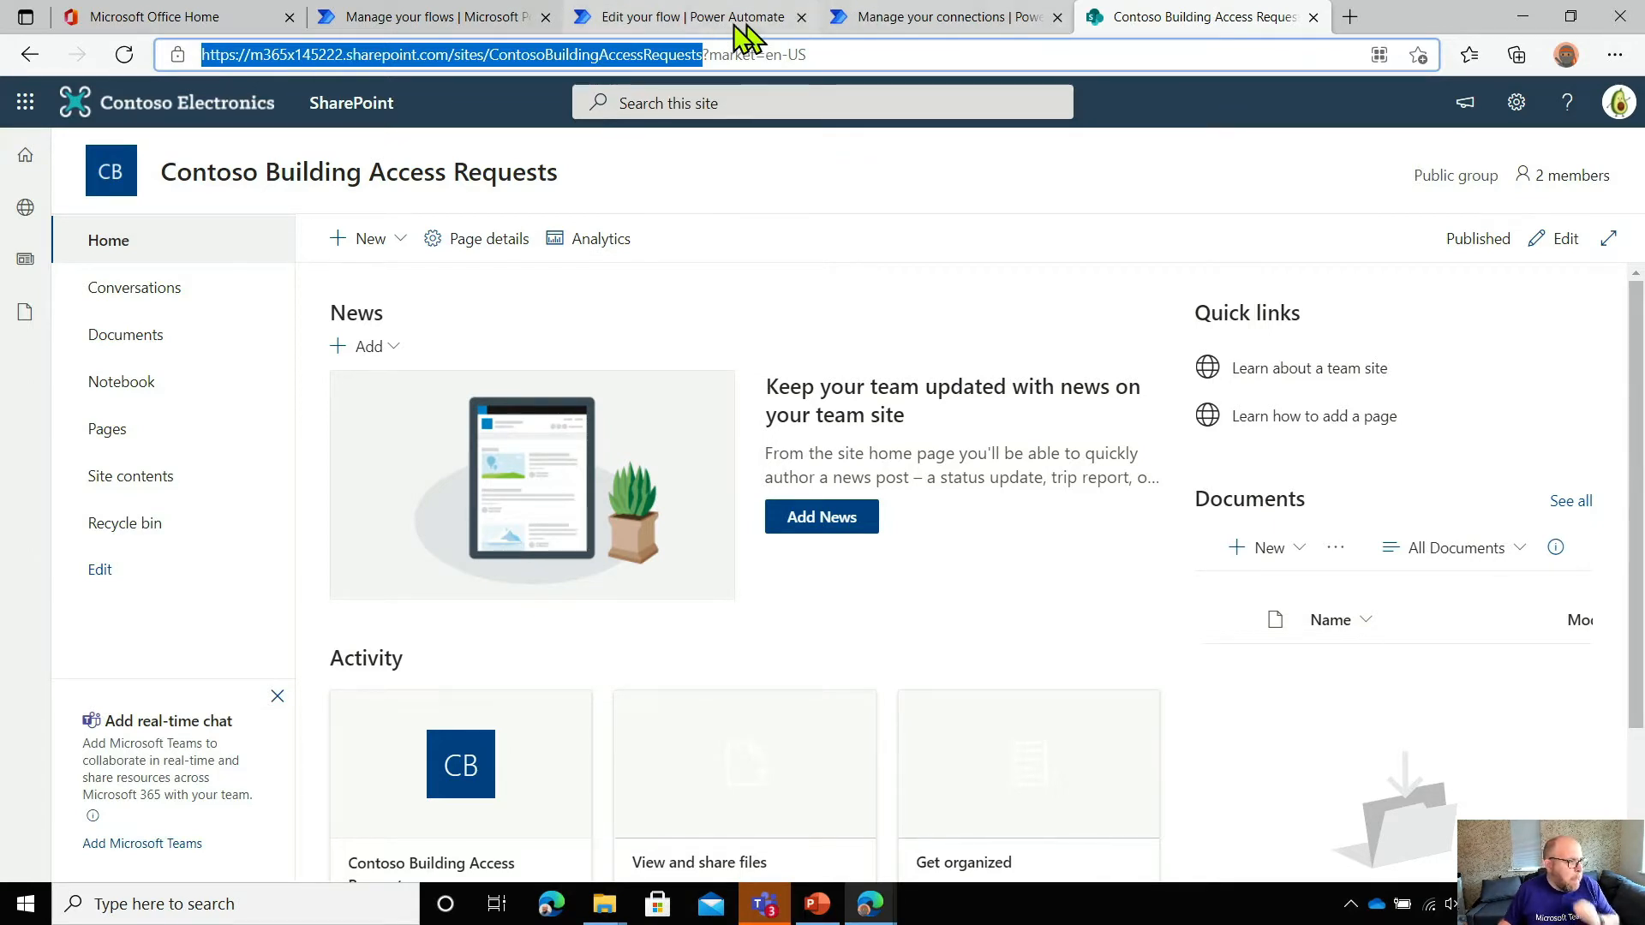
pyautogui.click(672, 28)
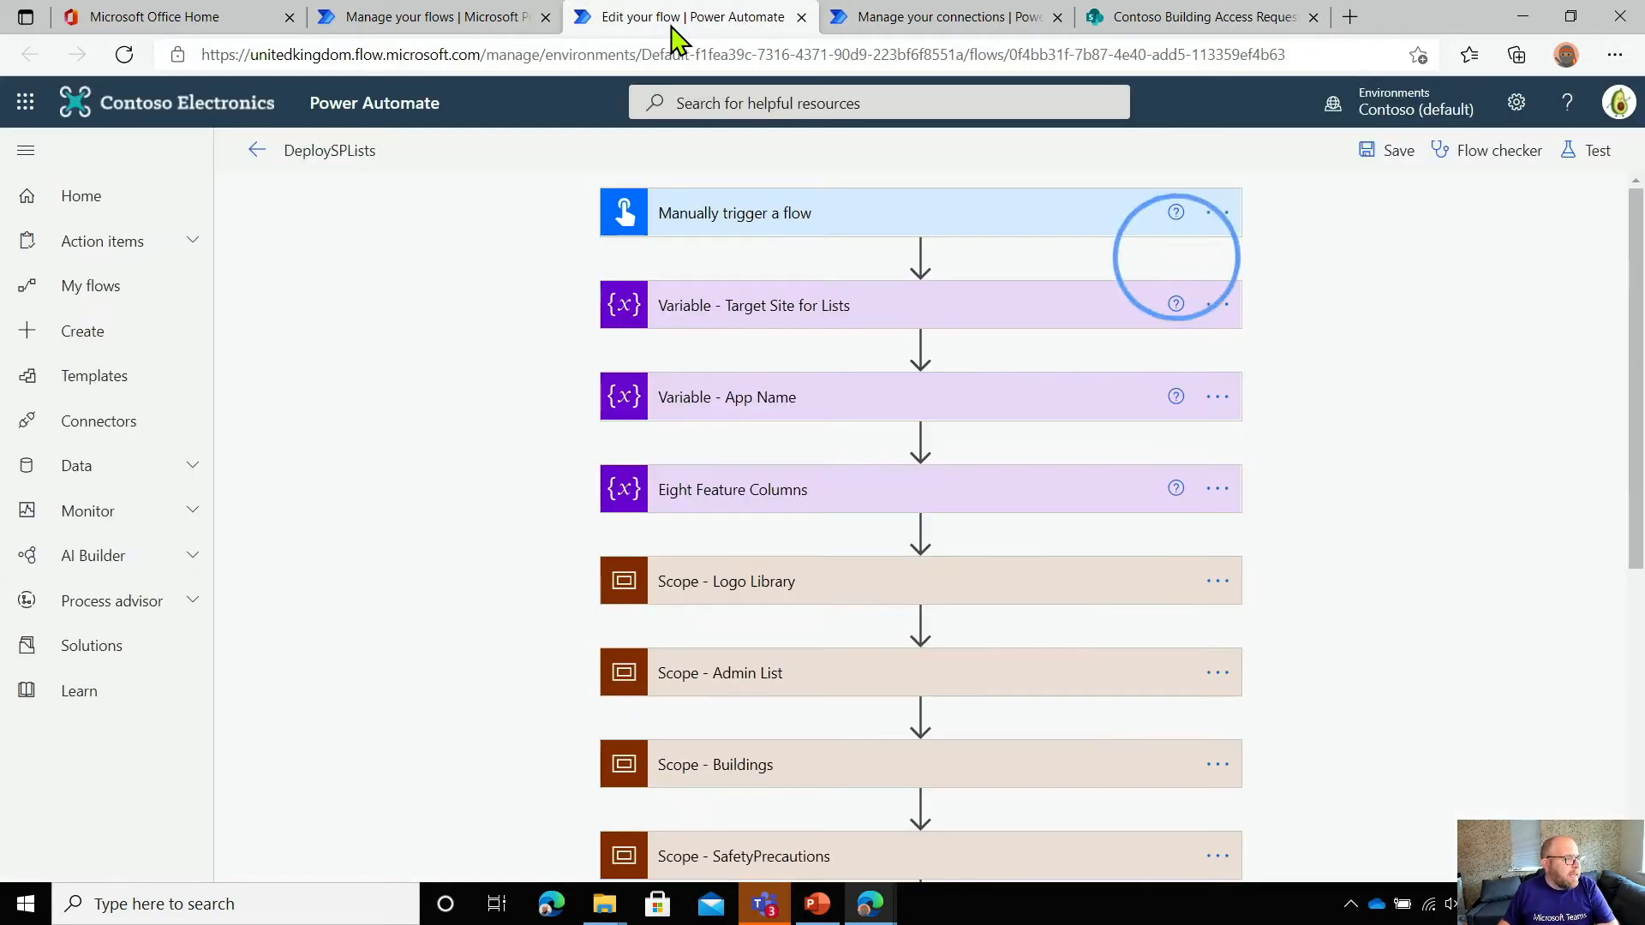
pyautogui.click(778, 314)
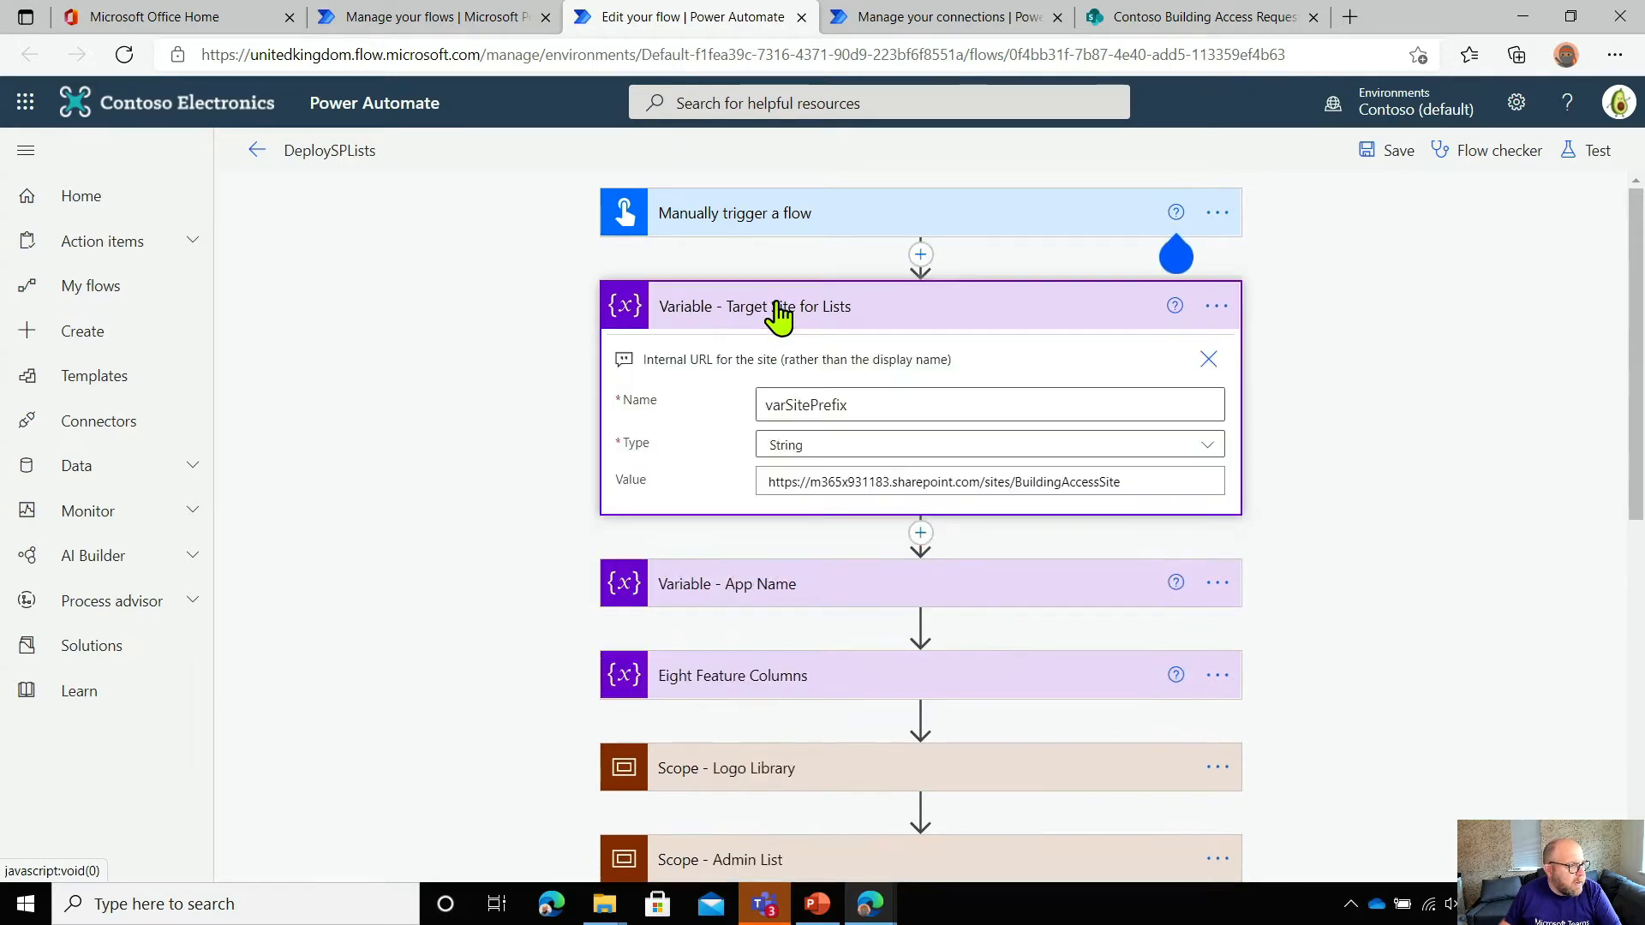
pyautogui.tripleClick(934, 481)
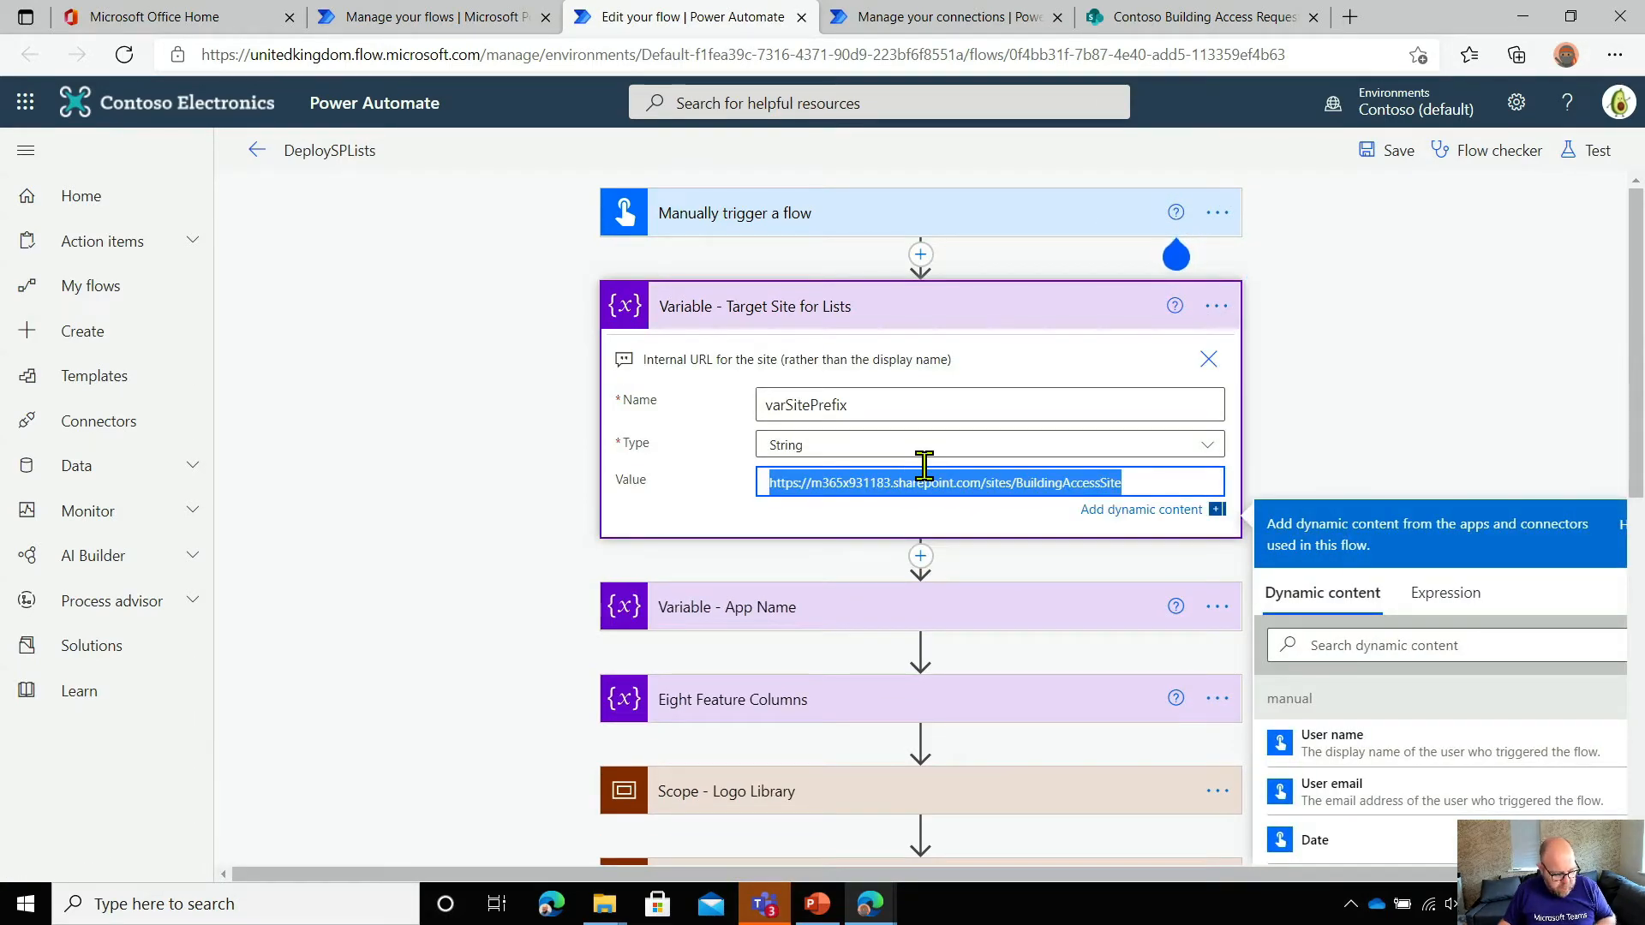
pyautogui.hotkey('ctrl', 'v')
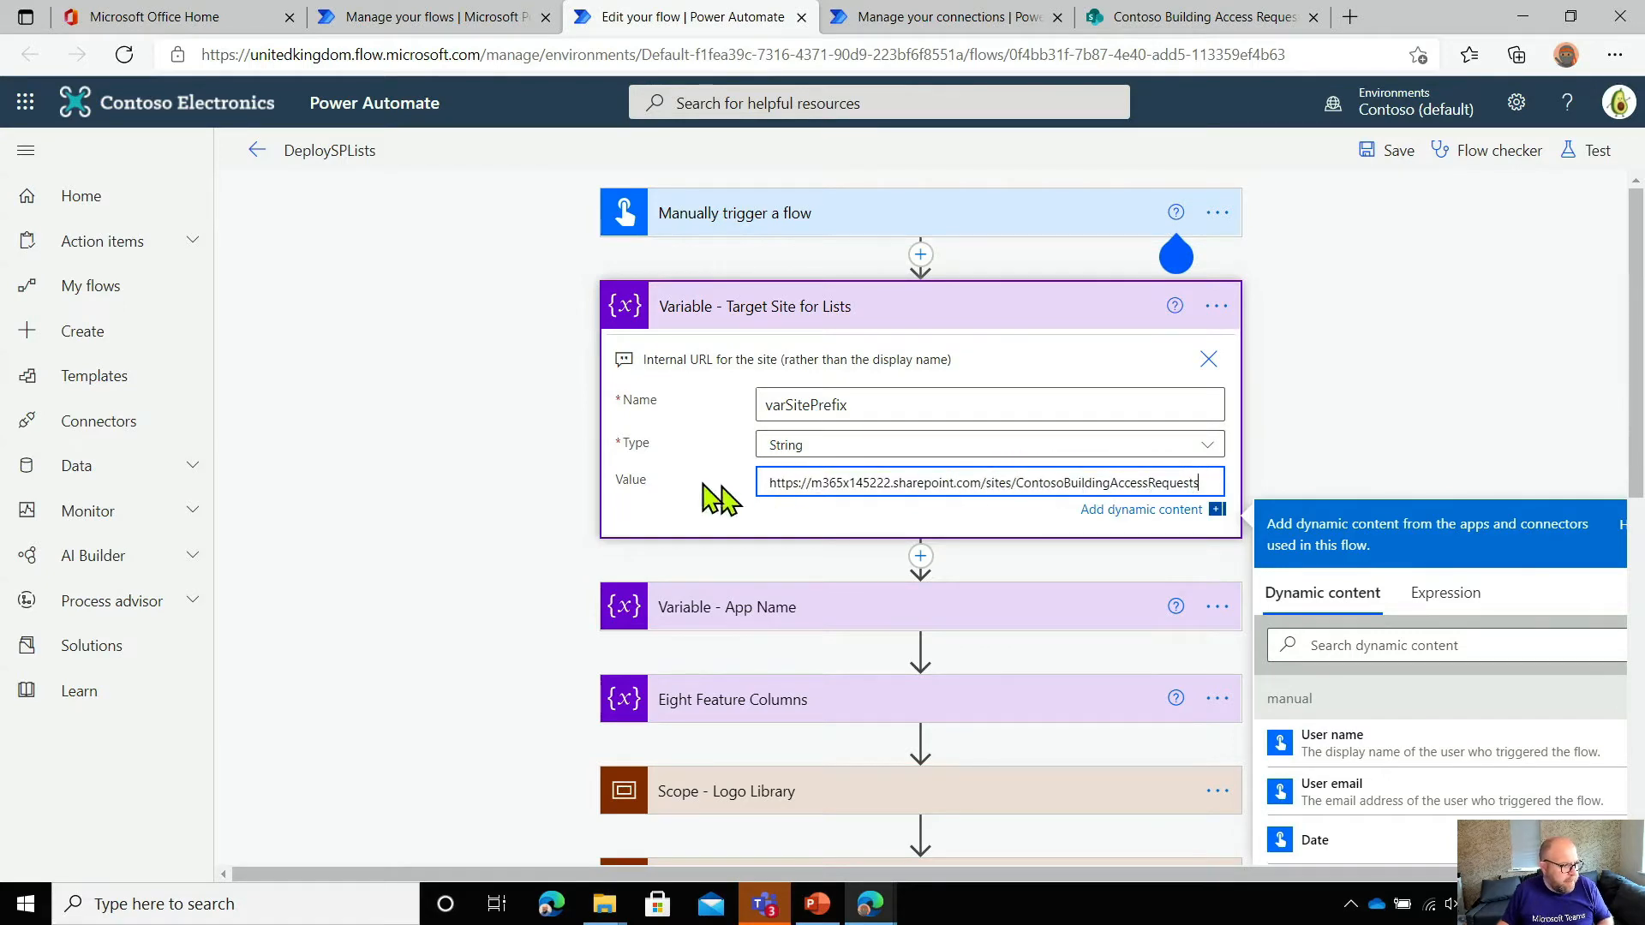
pyautogui.click(512, 484)
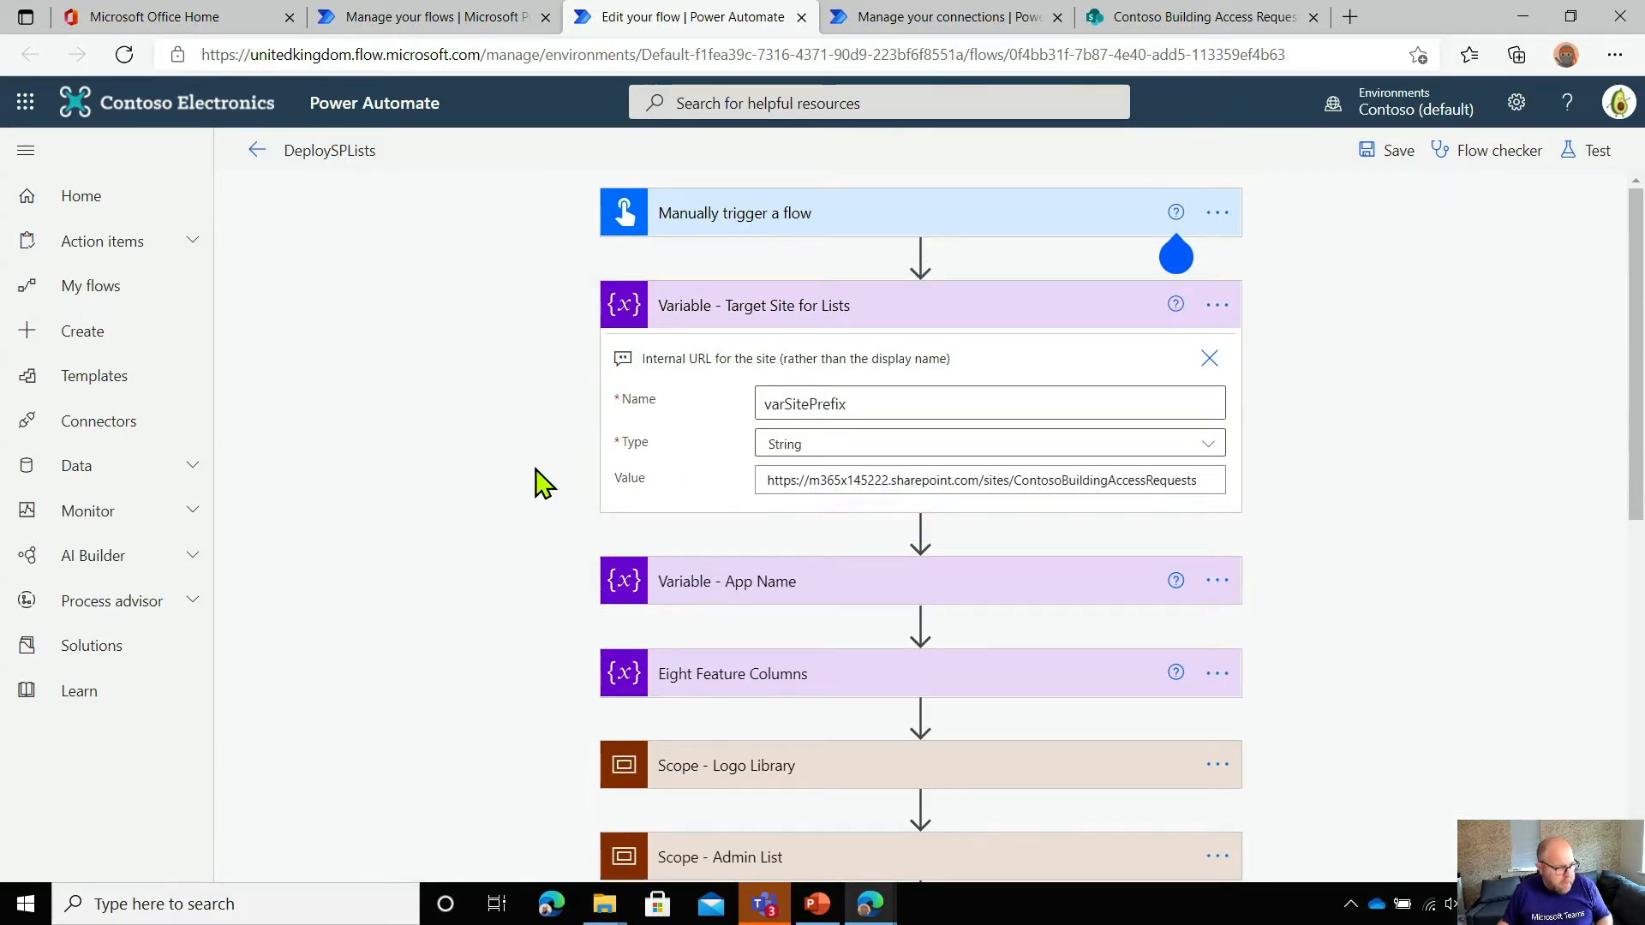
# Consult the guide's App Name instructions and set the value of "Variable - App Name" to "Contoso Building Access"
pyautogui.hotkey('alt', 'Tab')
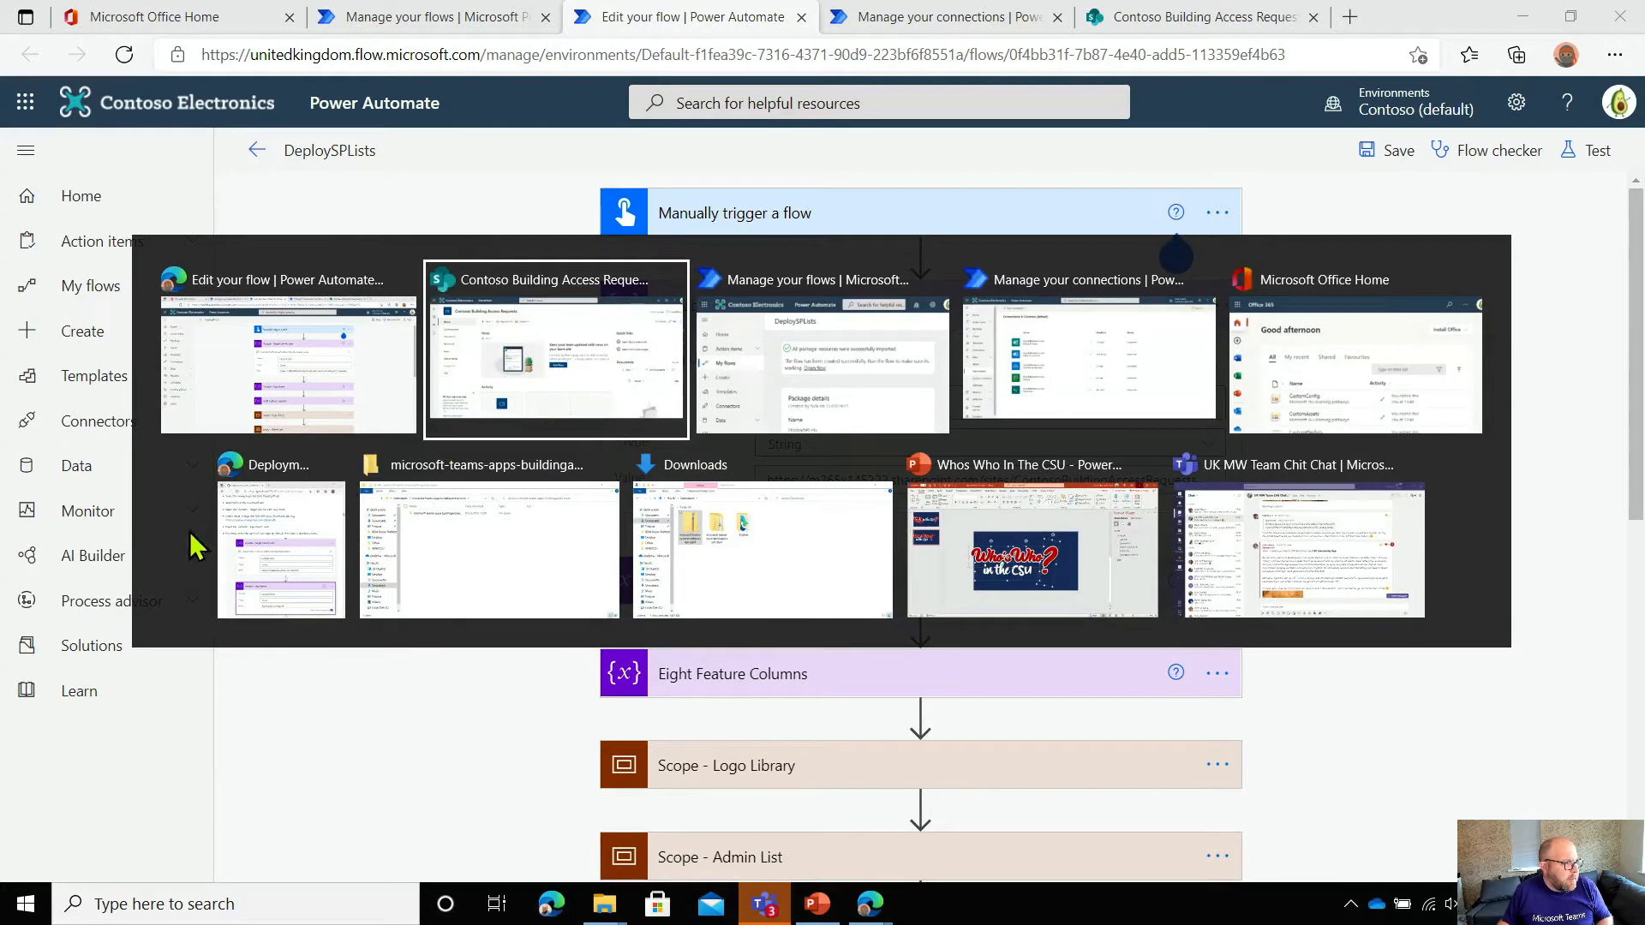
pyautogui.click(256, 557)
pyautogui.click(761, 15)
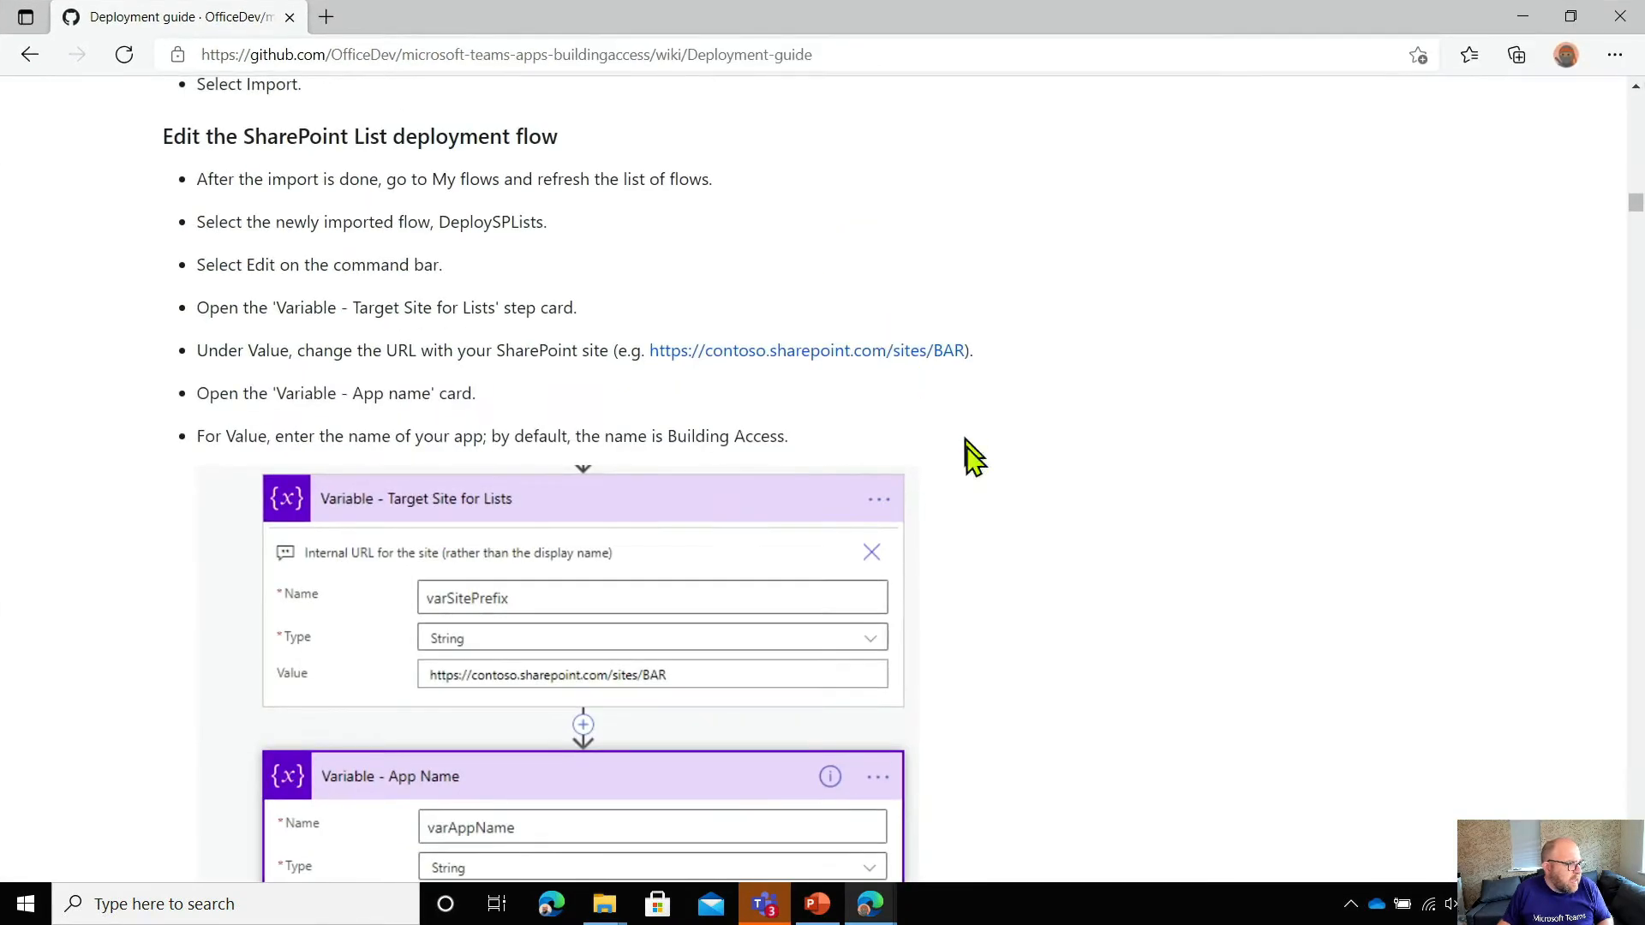
pyautogui.scroll(-2, 821, 466)
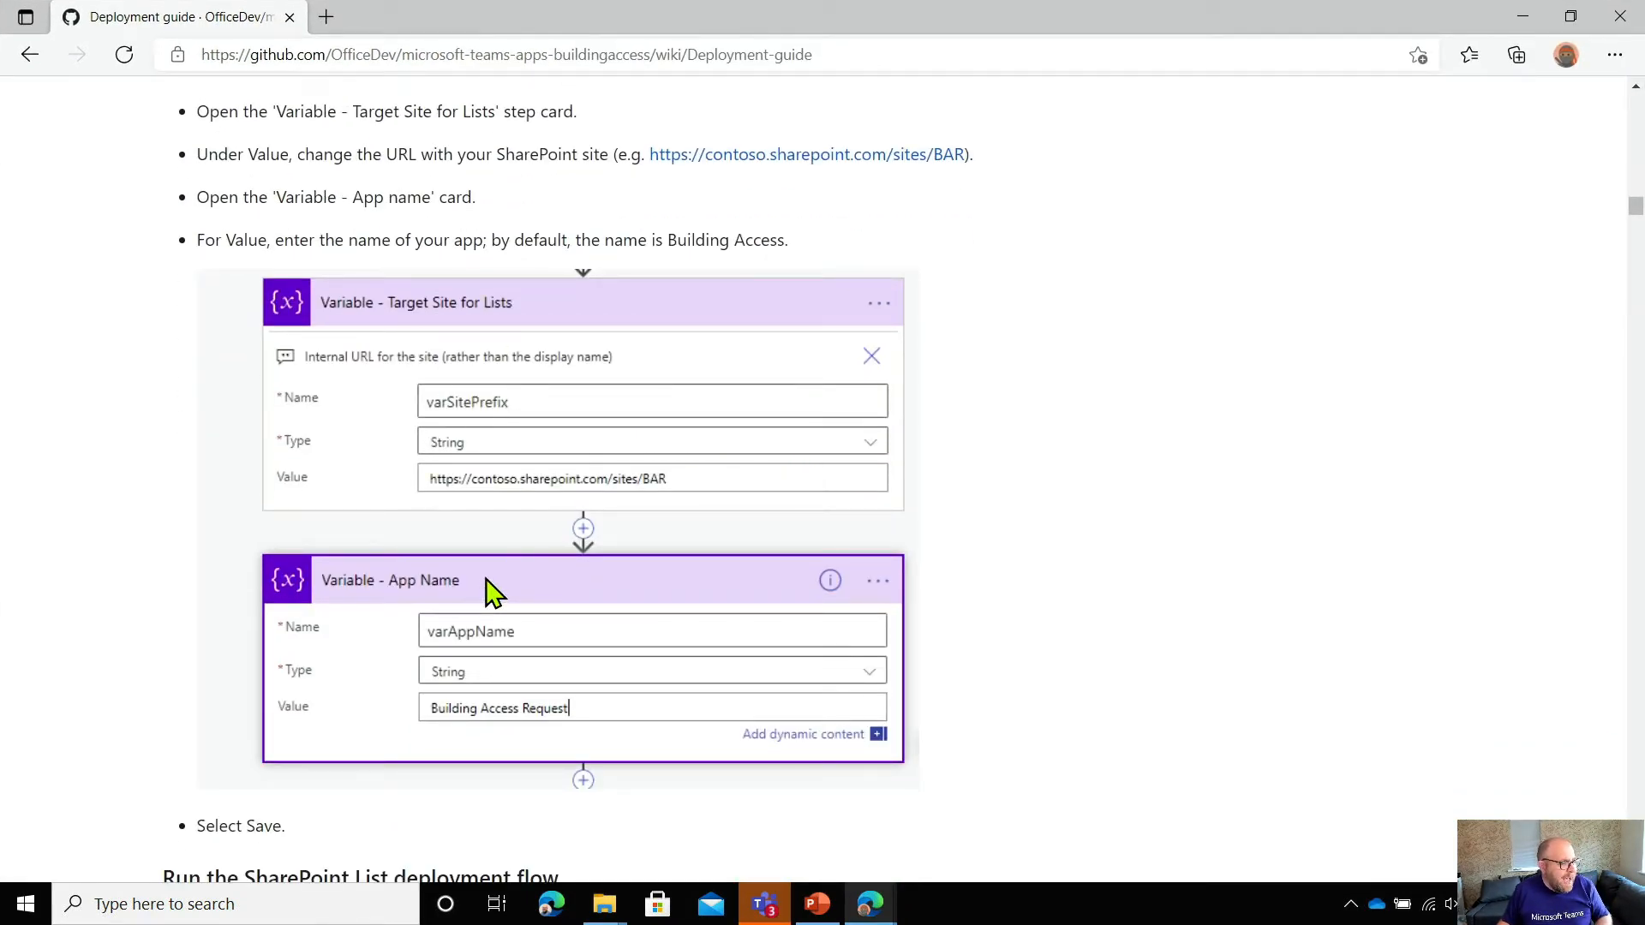
pyautogui.hotkey('alt', 'Tab')
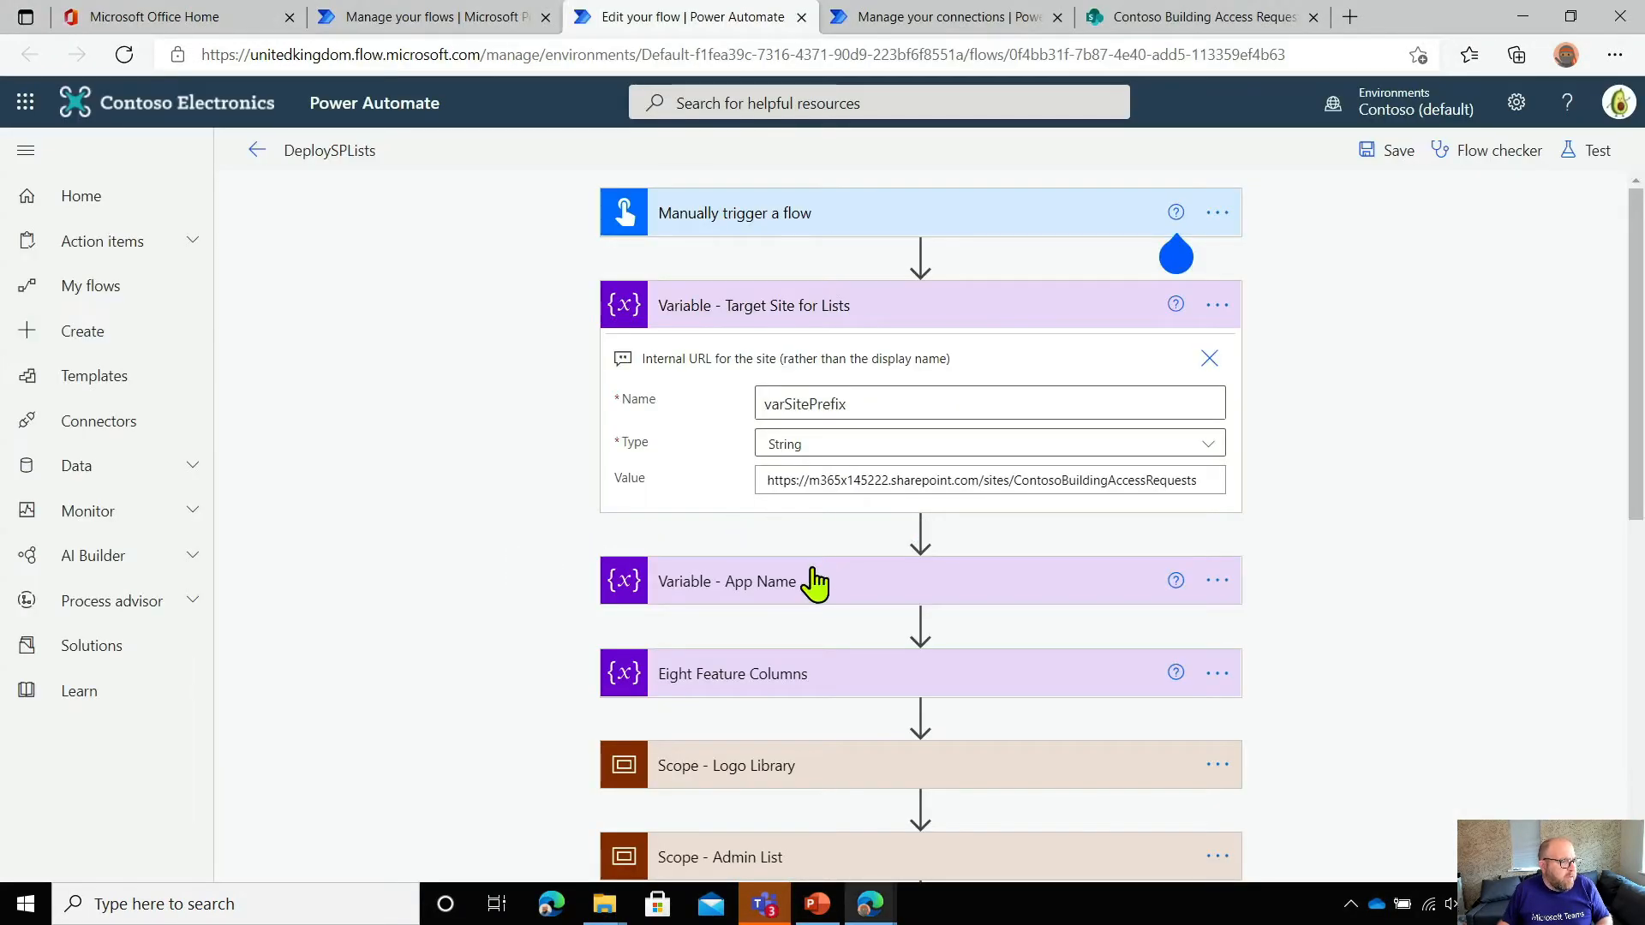
pyautogui.click(814, 582)
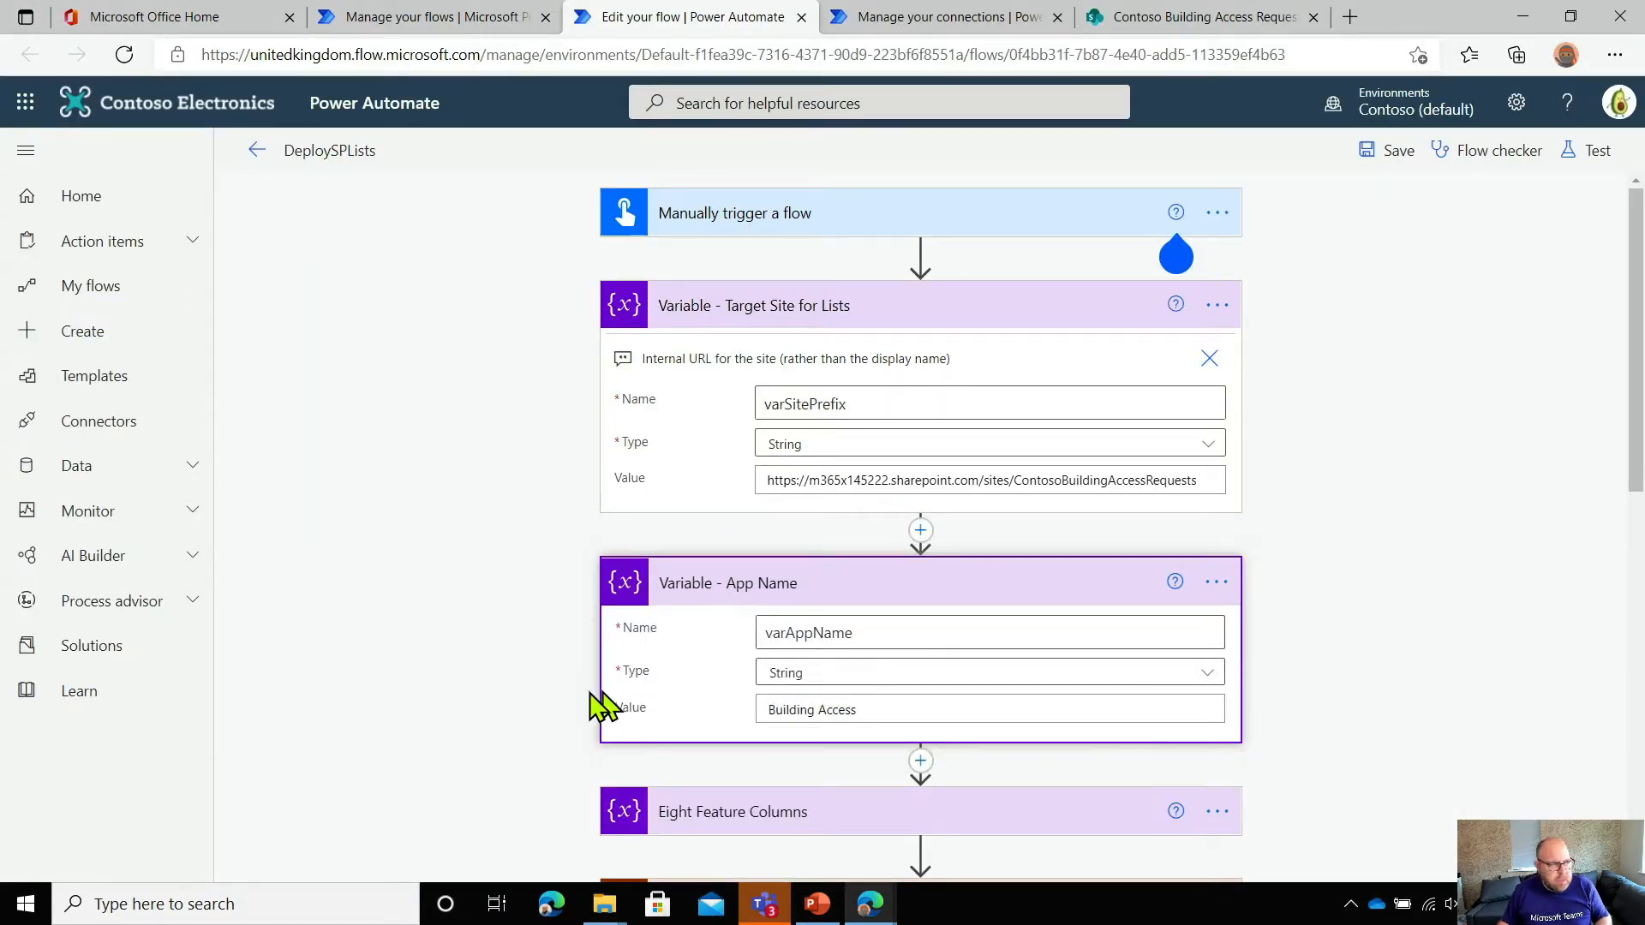
pyautogui.click(769, 710)
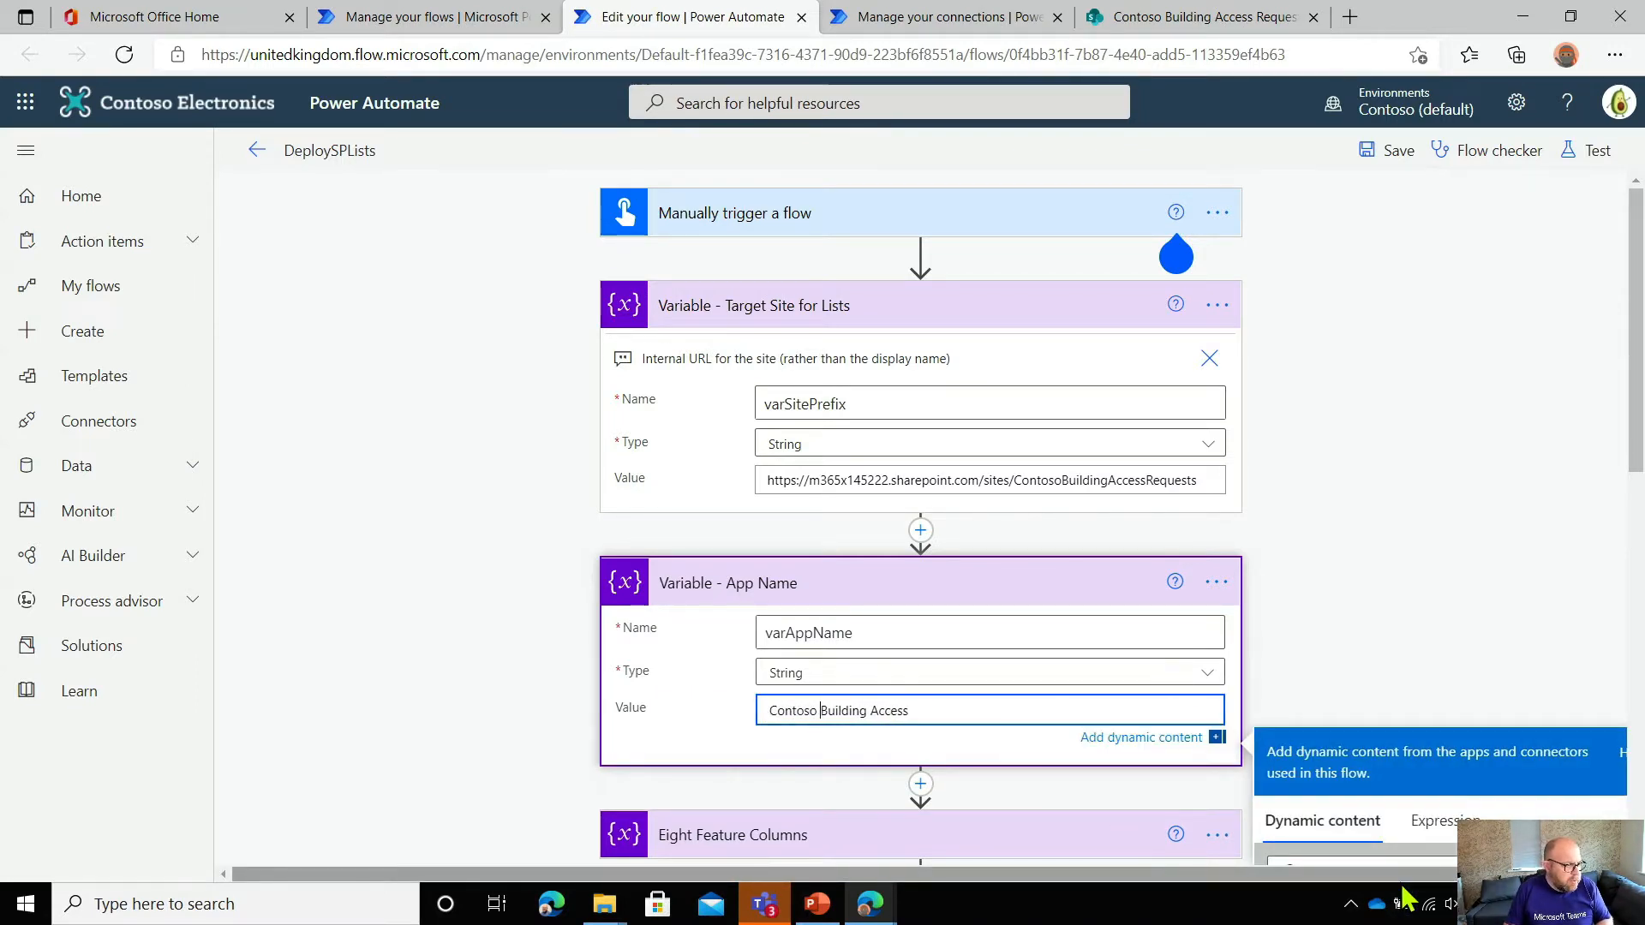
pyautogui.click(1365, 514)
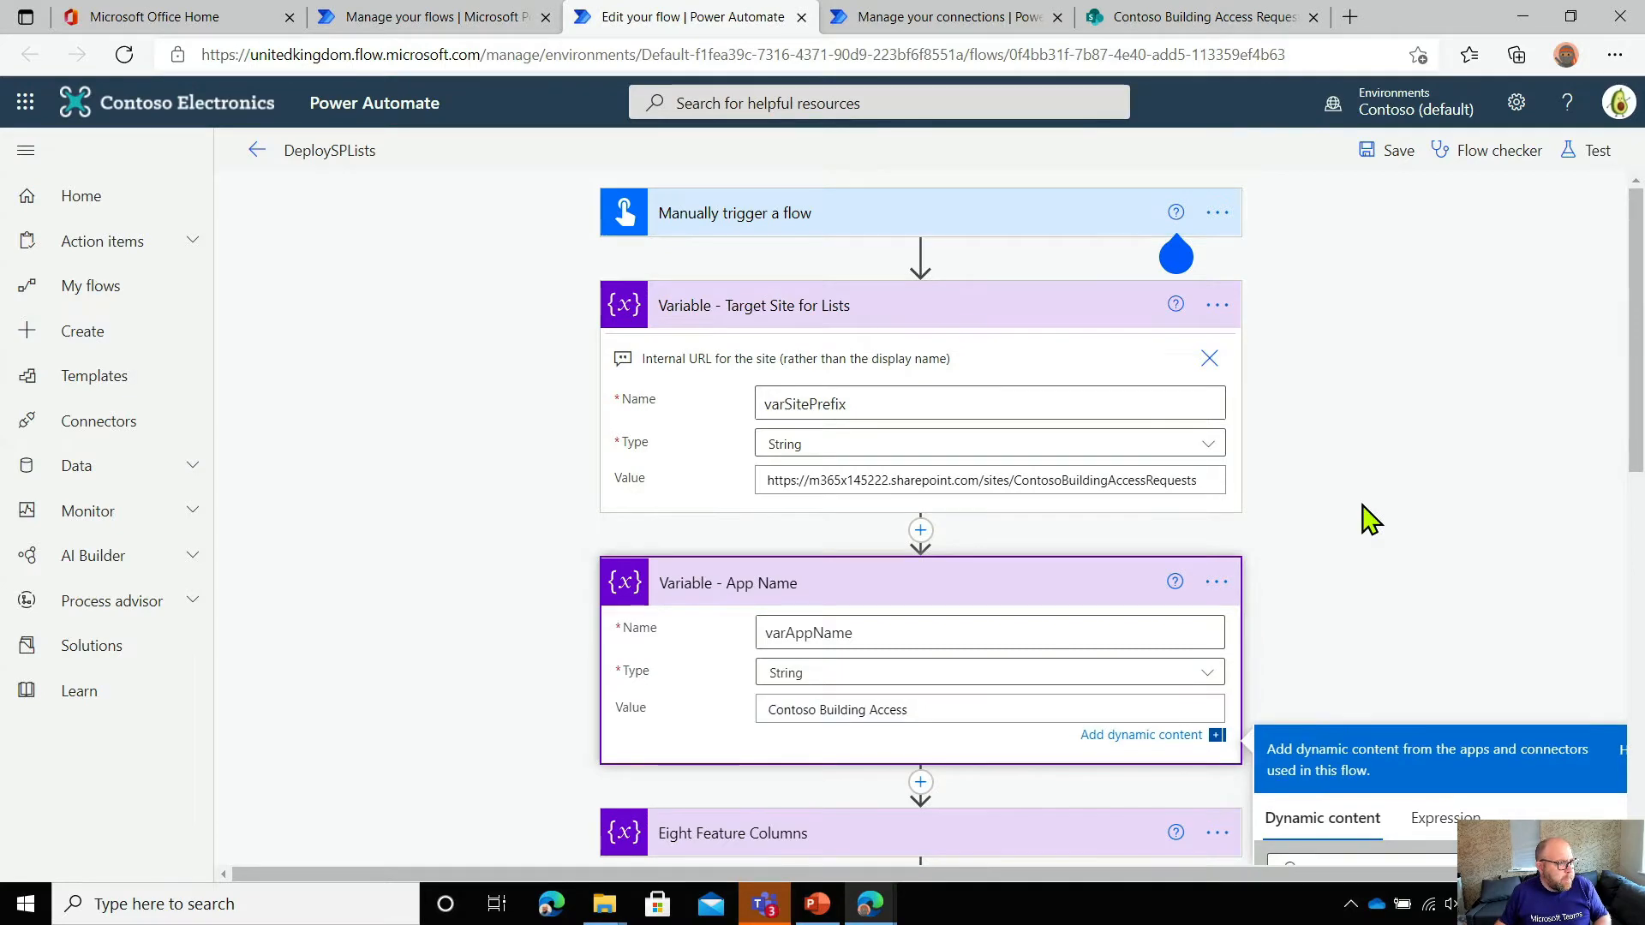
# Check the guide for what follows the variable edits and save the DeploySPLists flow
pyautogui.scroll(-2, 1339, 518)
pyautogui.hotkey('alt', 'Tab')
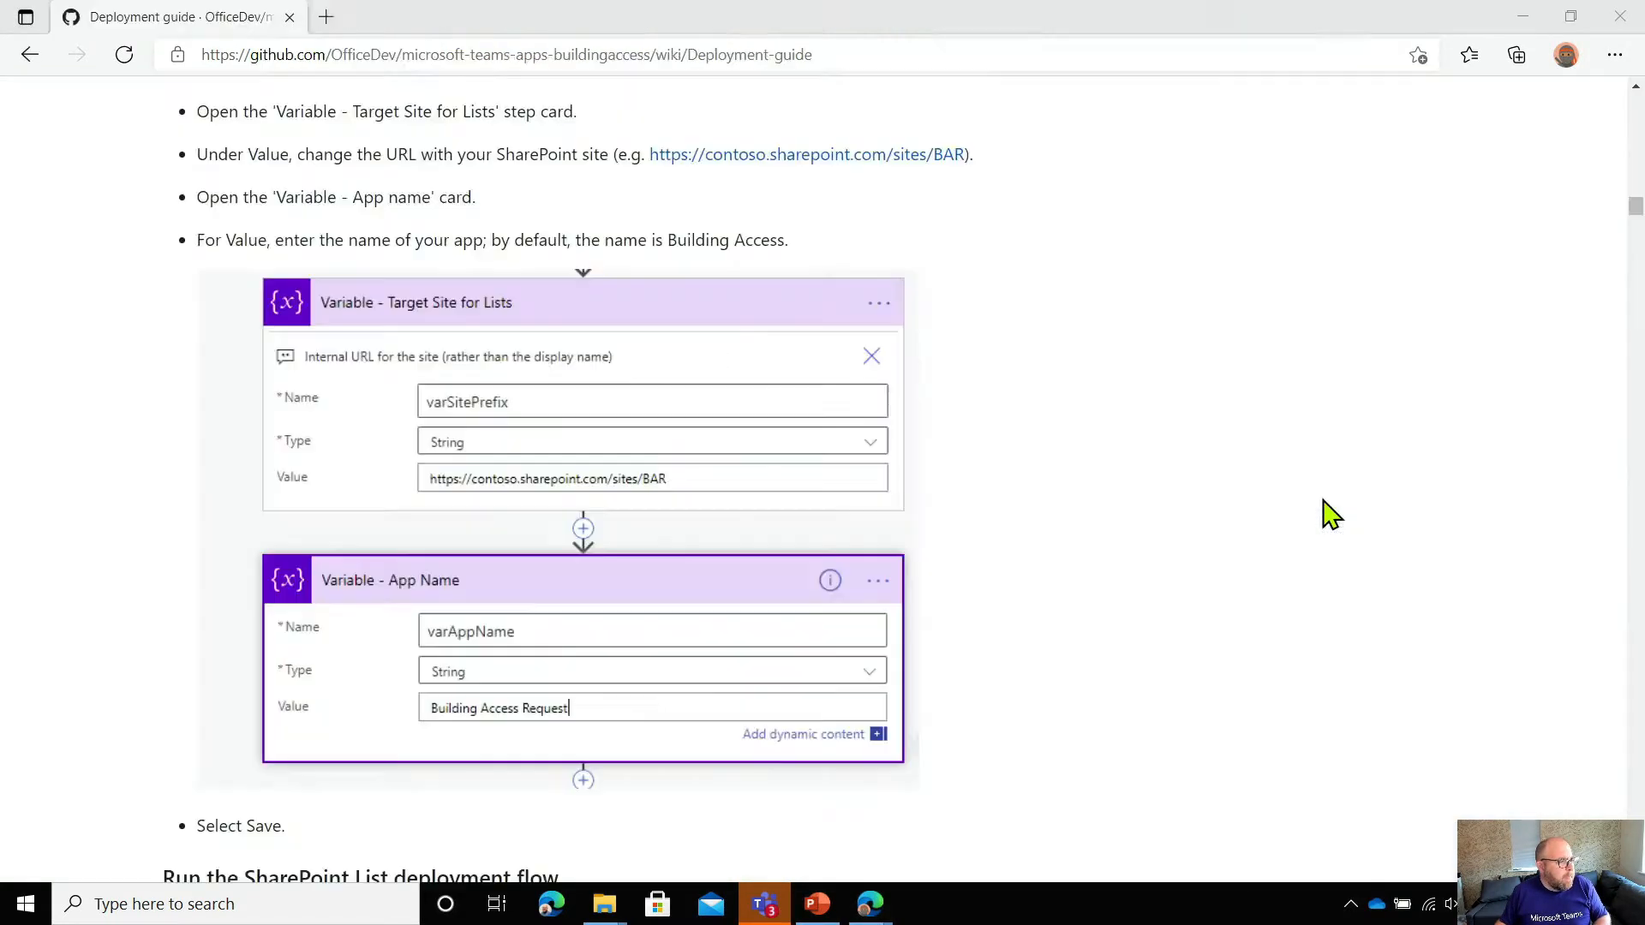
pyautogui.scroll(-2, 786, 524)
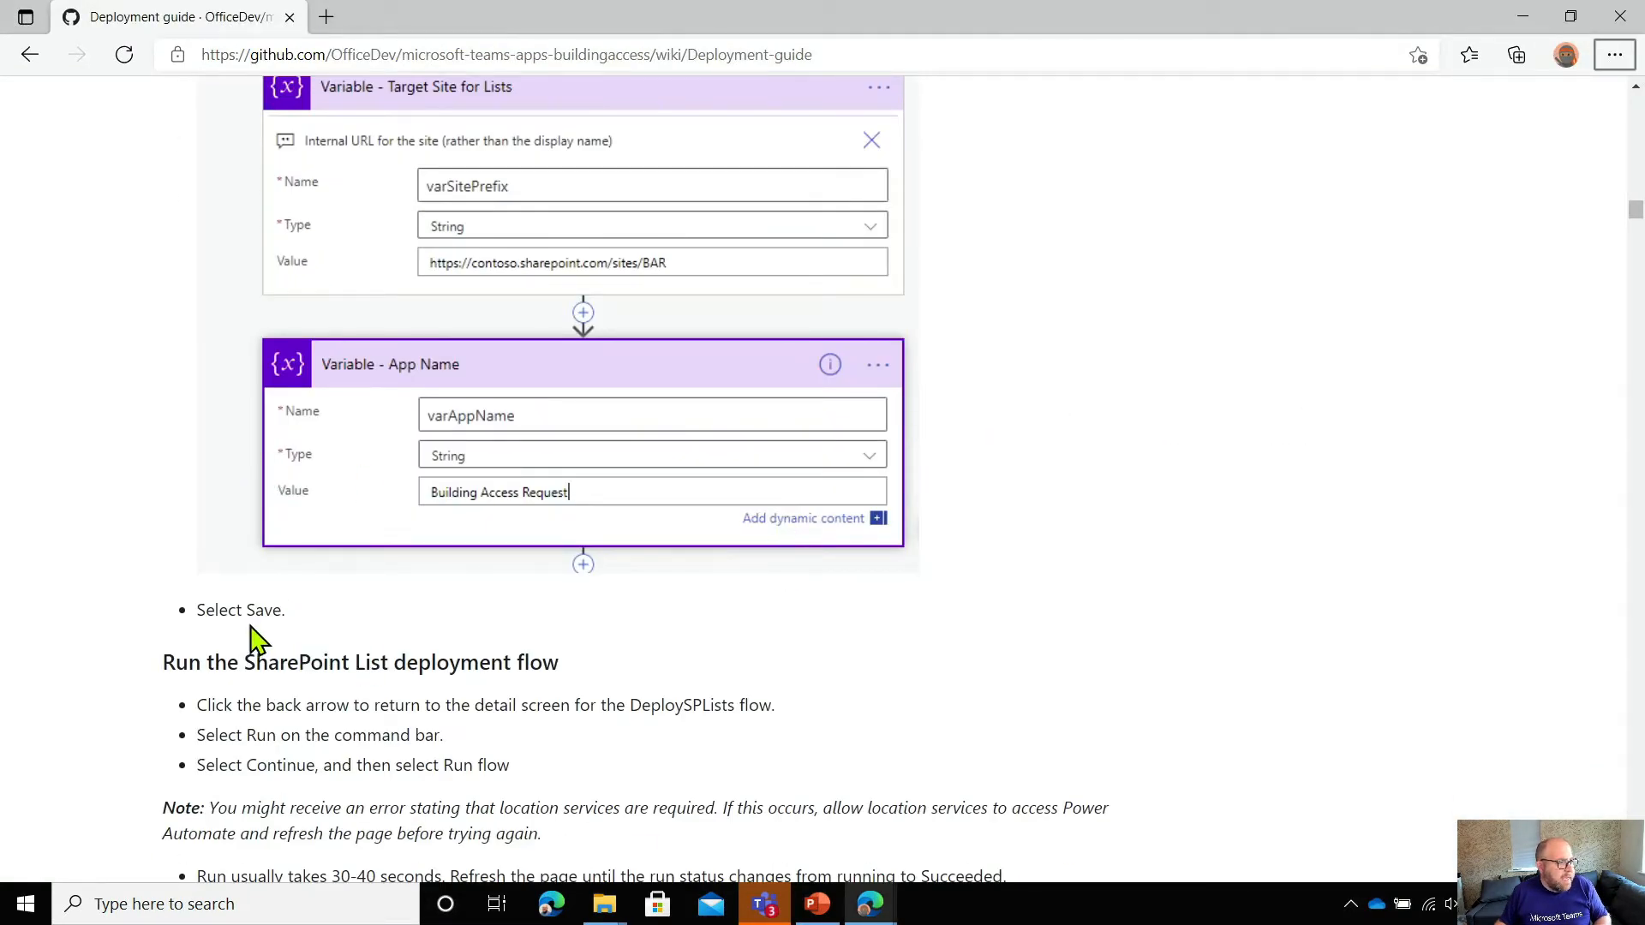
pyautogui.hotkey('alt', 'Tab')
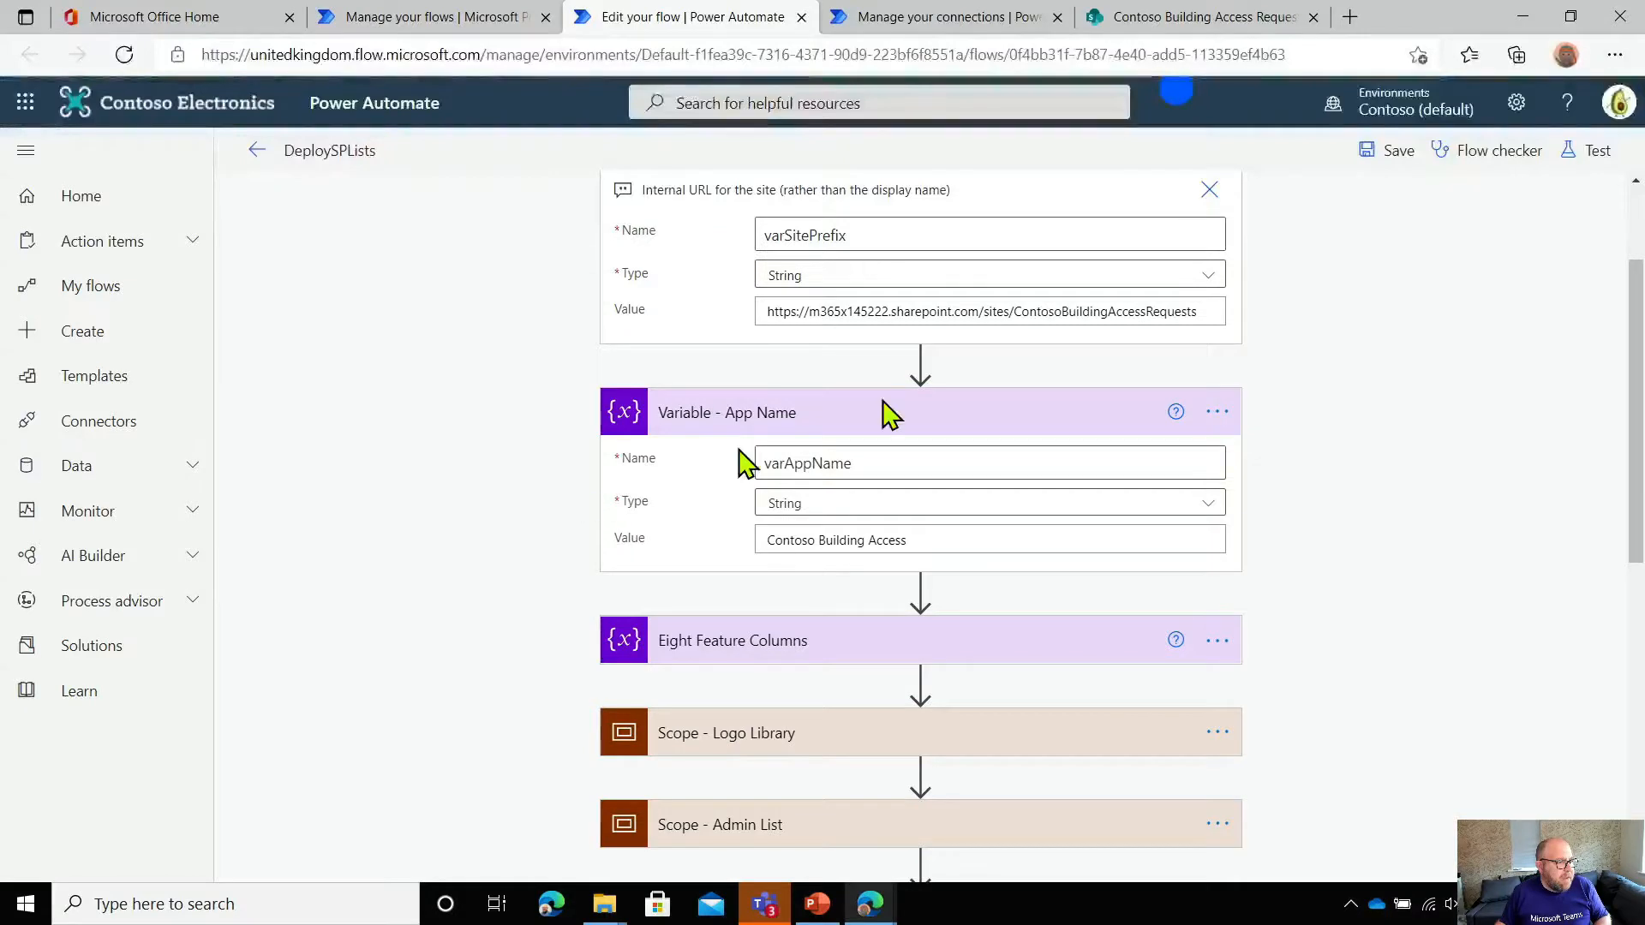
pyautogui.click(1385, 165)
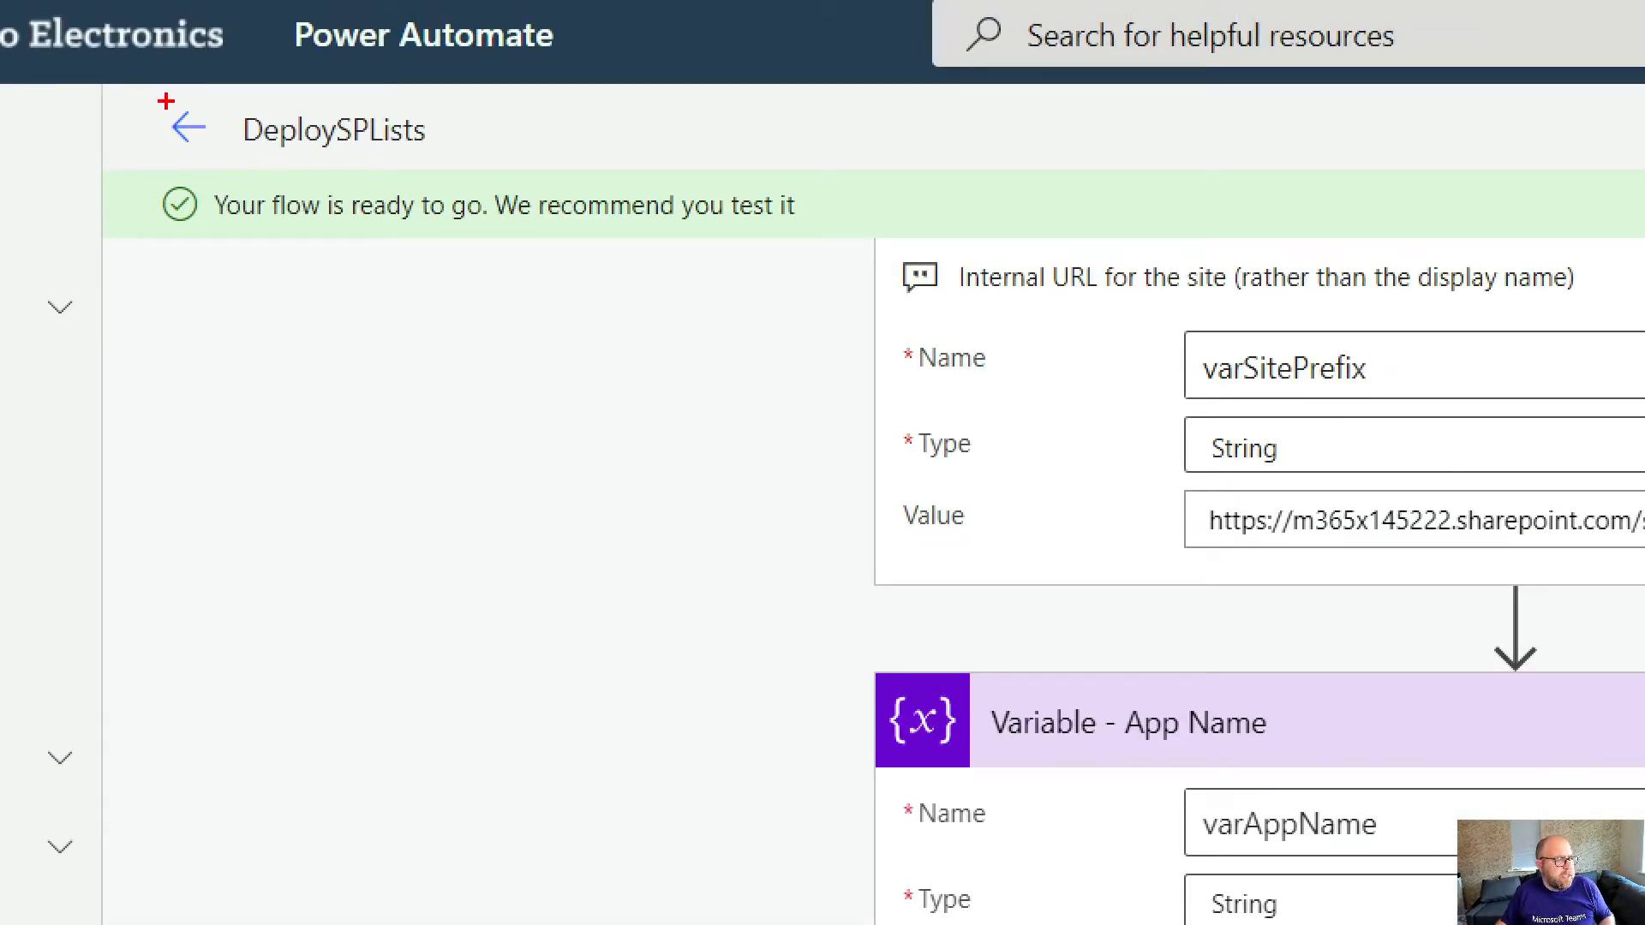
# Return from the editor to the DeploySPLists flow's detail page and turn the flow on
pyautogui.moveTo(165, 101)
pyautogui.mouseDown()
pyautogui.moveTo(274, 163)
pyautogui.moveTo(190, 153)
pyautogui.moveTo(212, 160)
pyautogui.mouseUp()
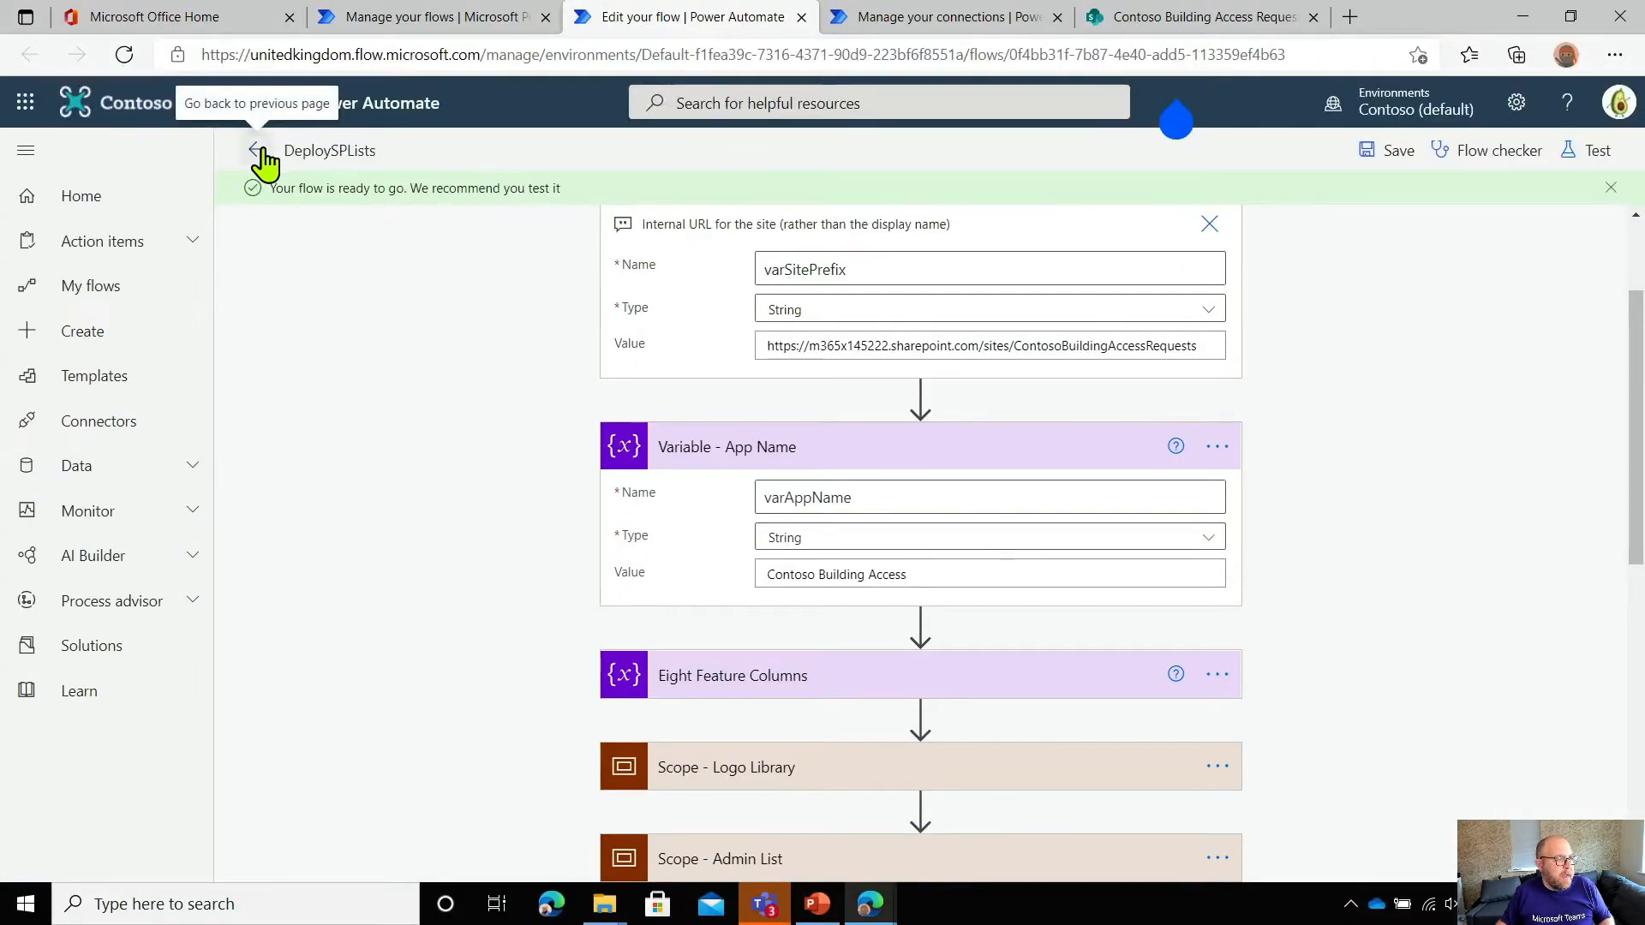
pyautogui.click(194, 133)
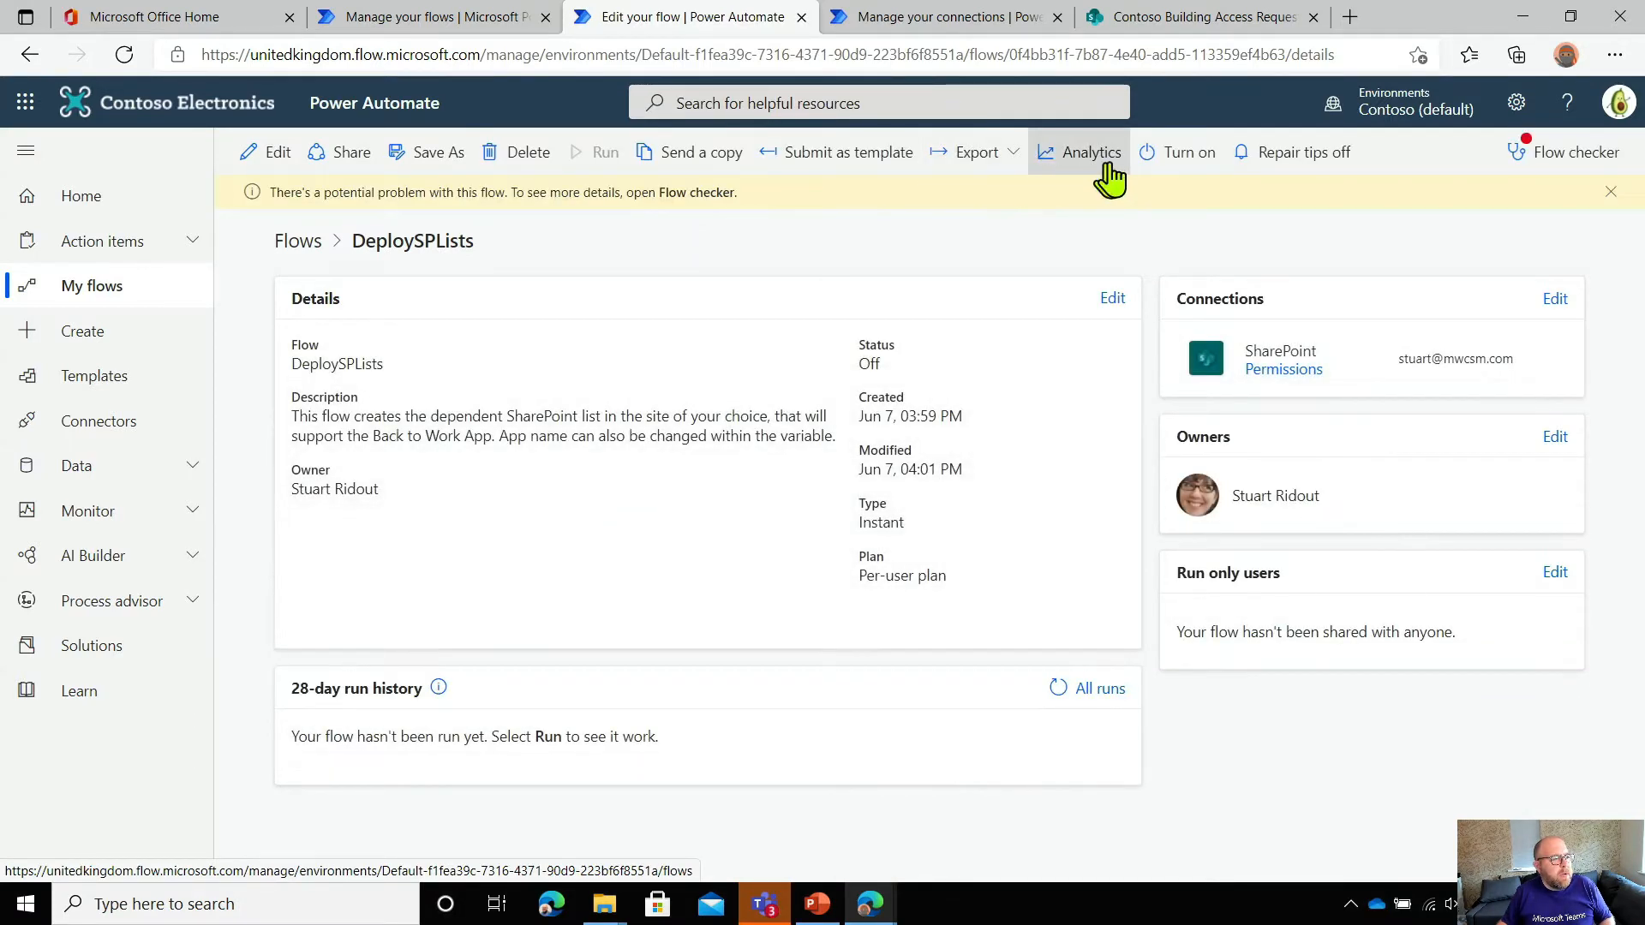
pyautogui.click(1204, 158)
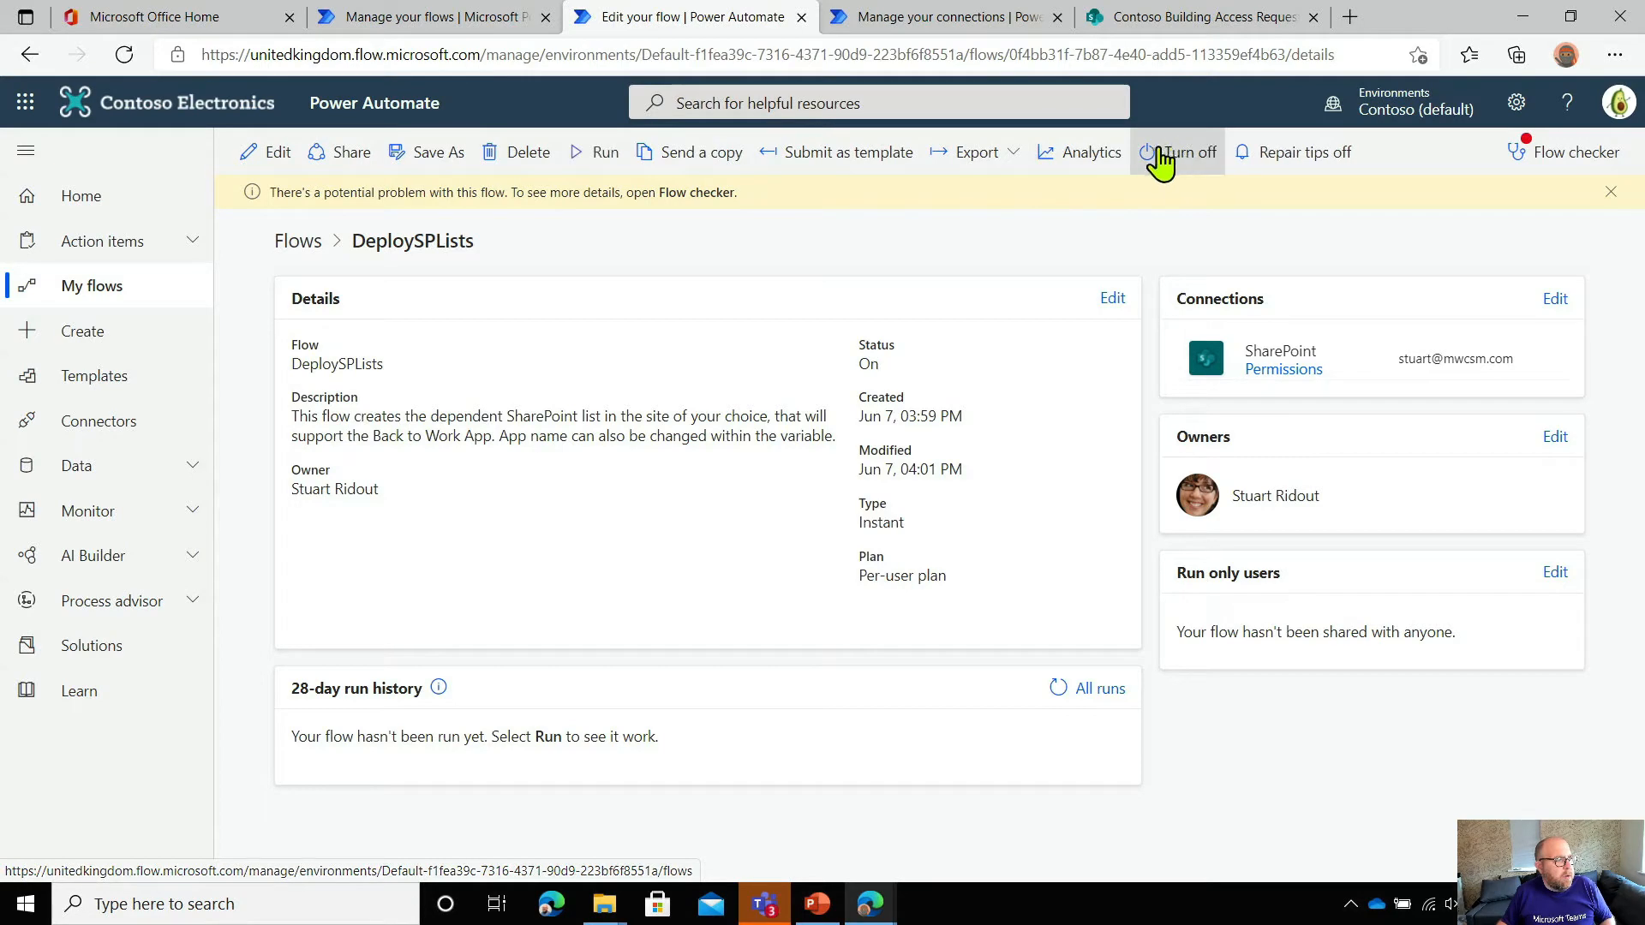
# Try to run the DeploySPLists flow with its SharePoint connection, and close the run pane
pyautogui.click(584, 154)
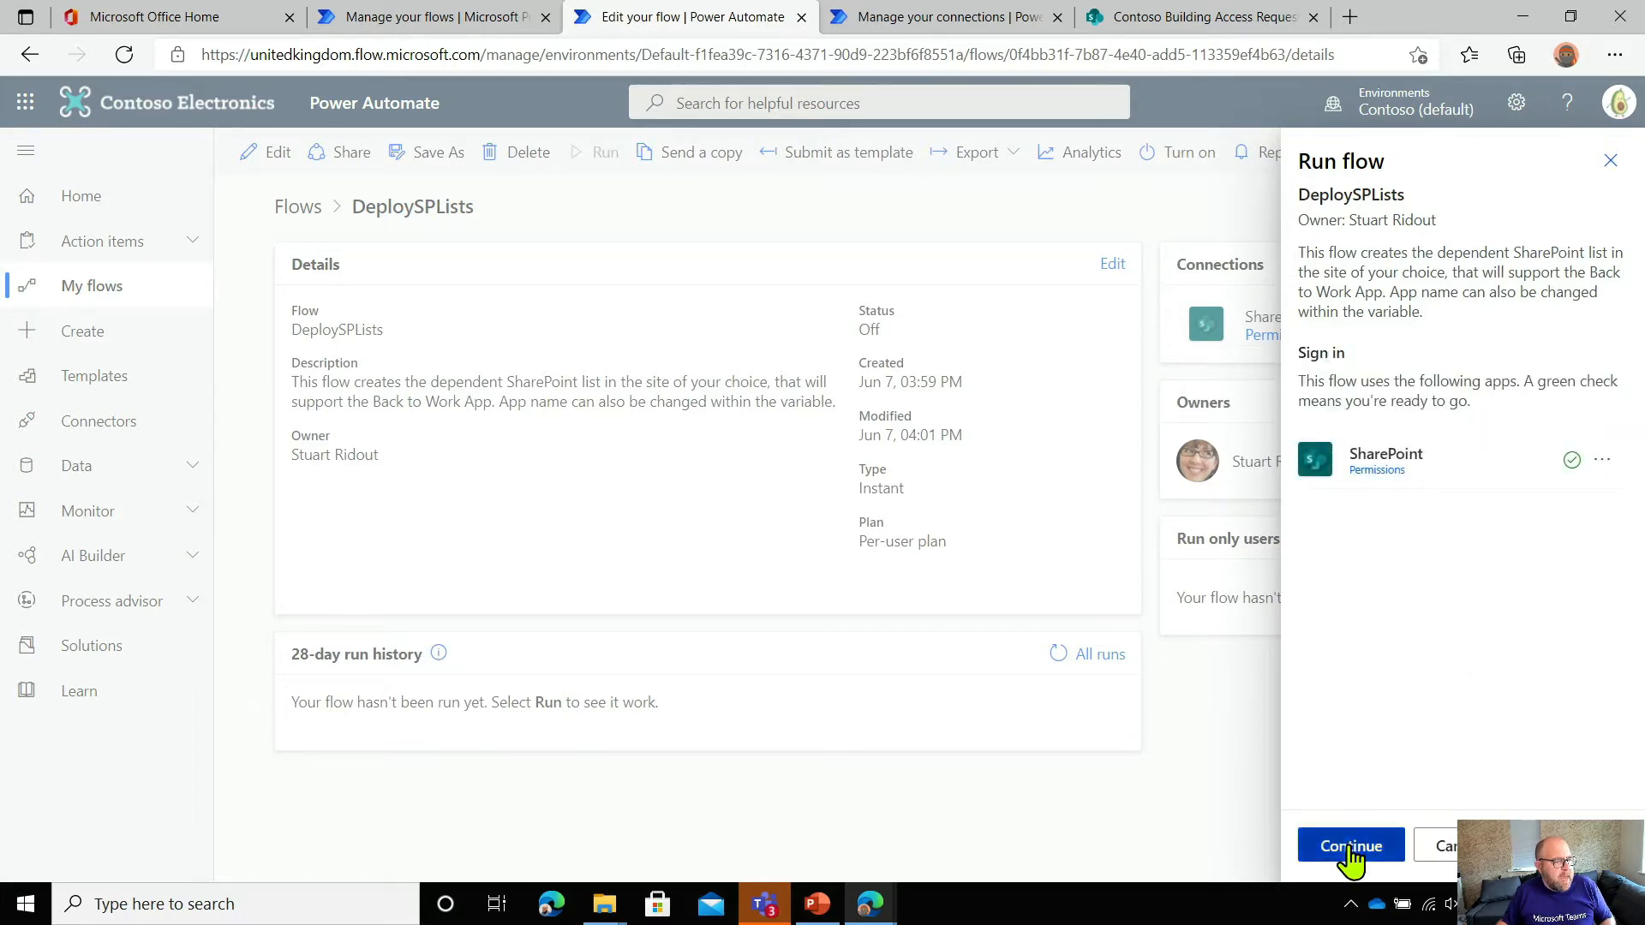
pyautogui.click(1351, 848)
pyautogui.click(1348, 847)
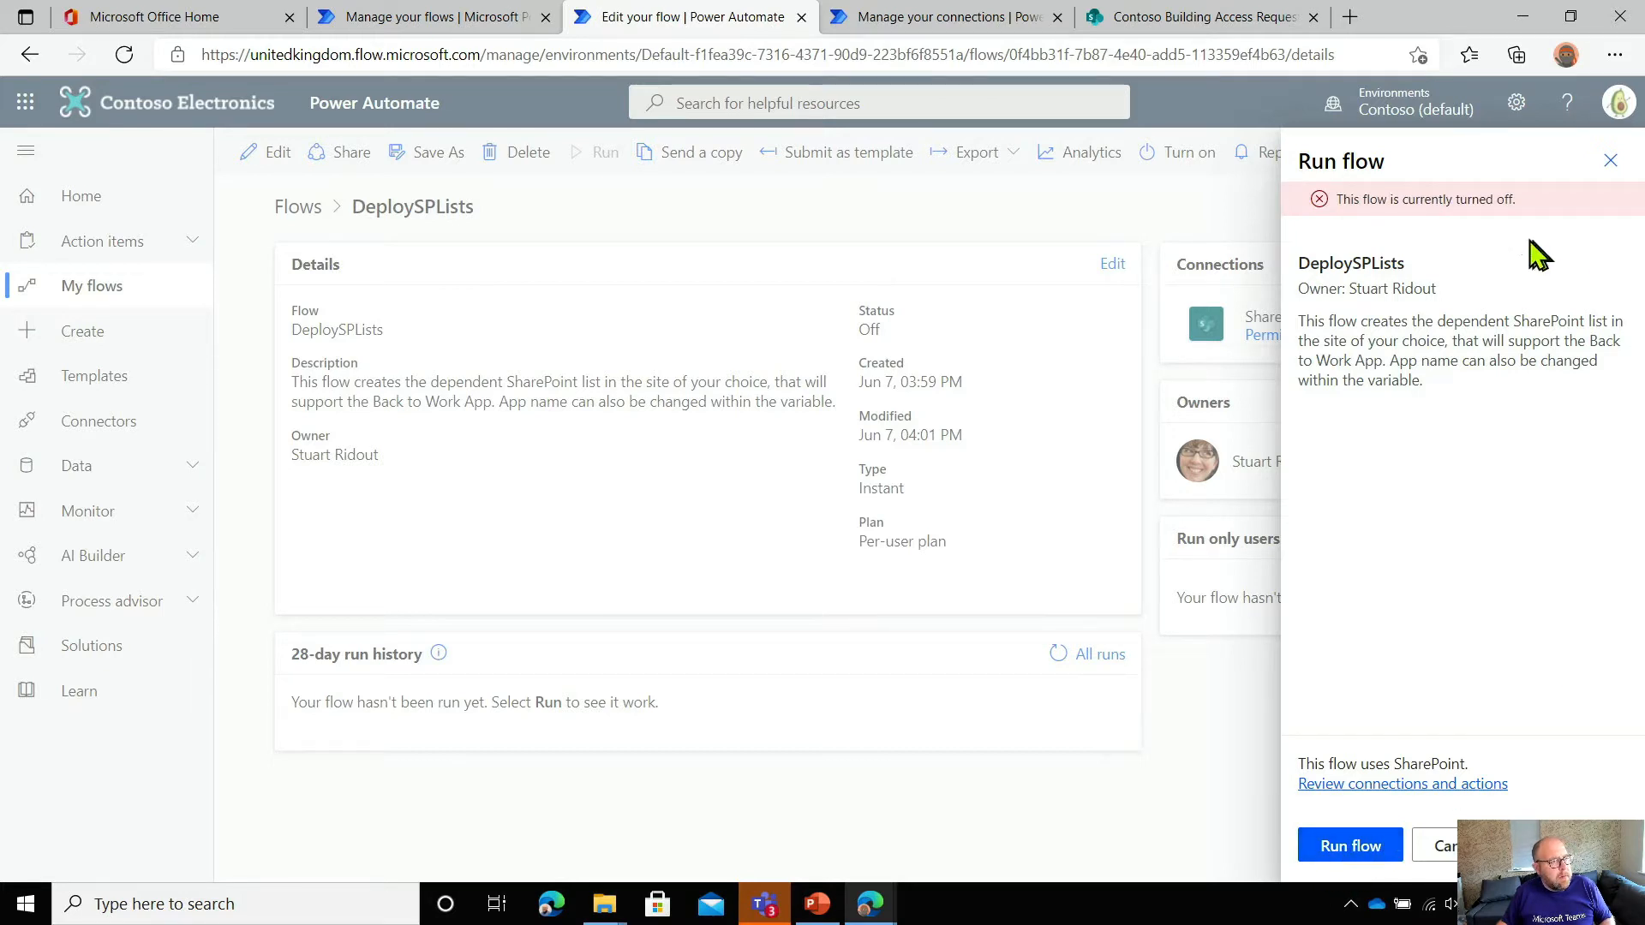
pyautogui.click(1609, 161)
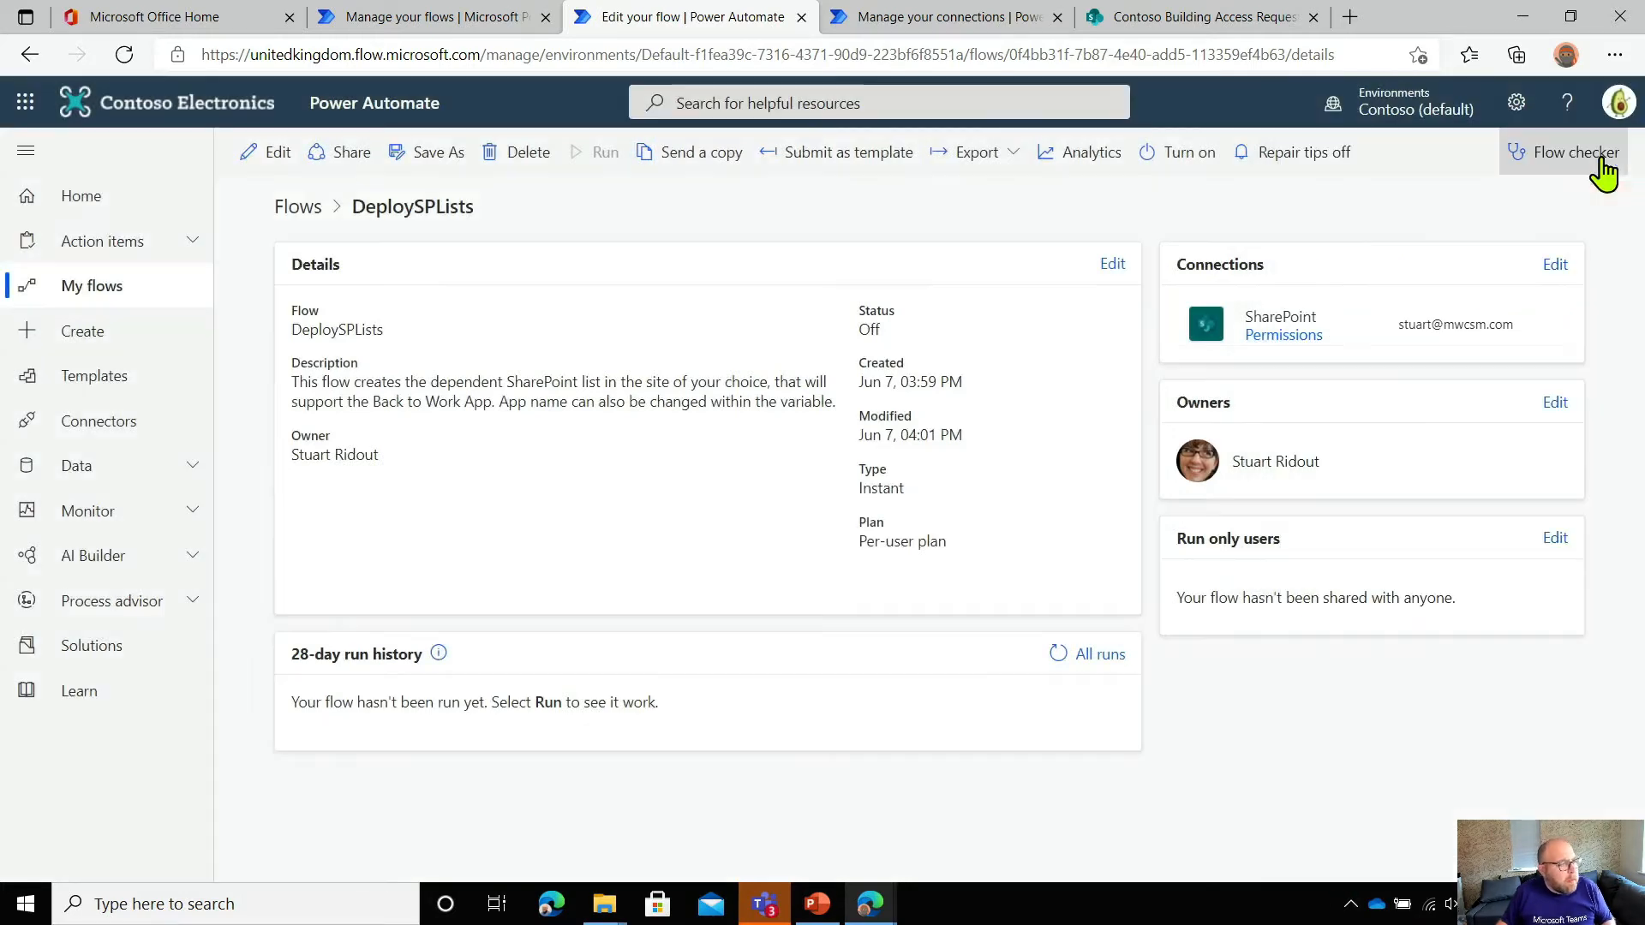
# Turn on the DeploySPLists flow and run it from its detail page, dismissing the run pane
pyautogui.click(1191, 159)
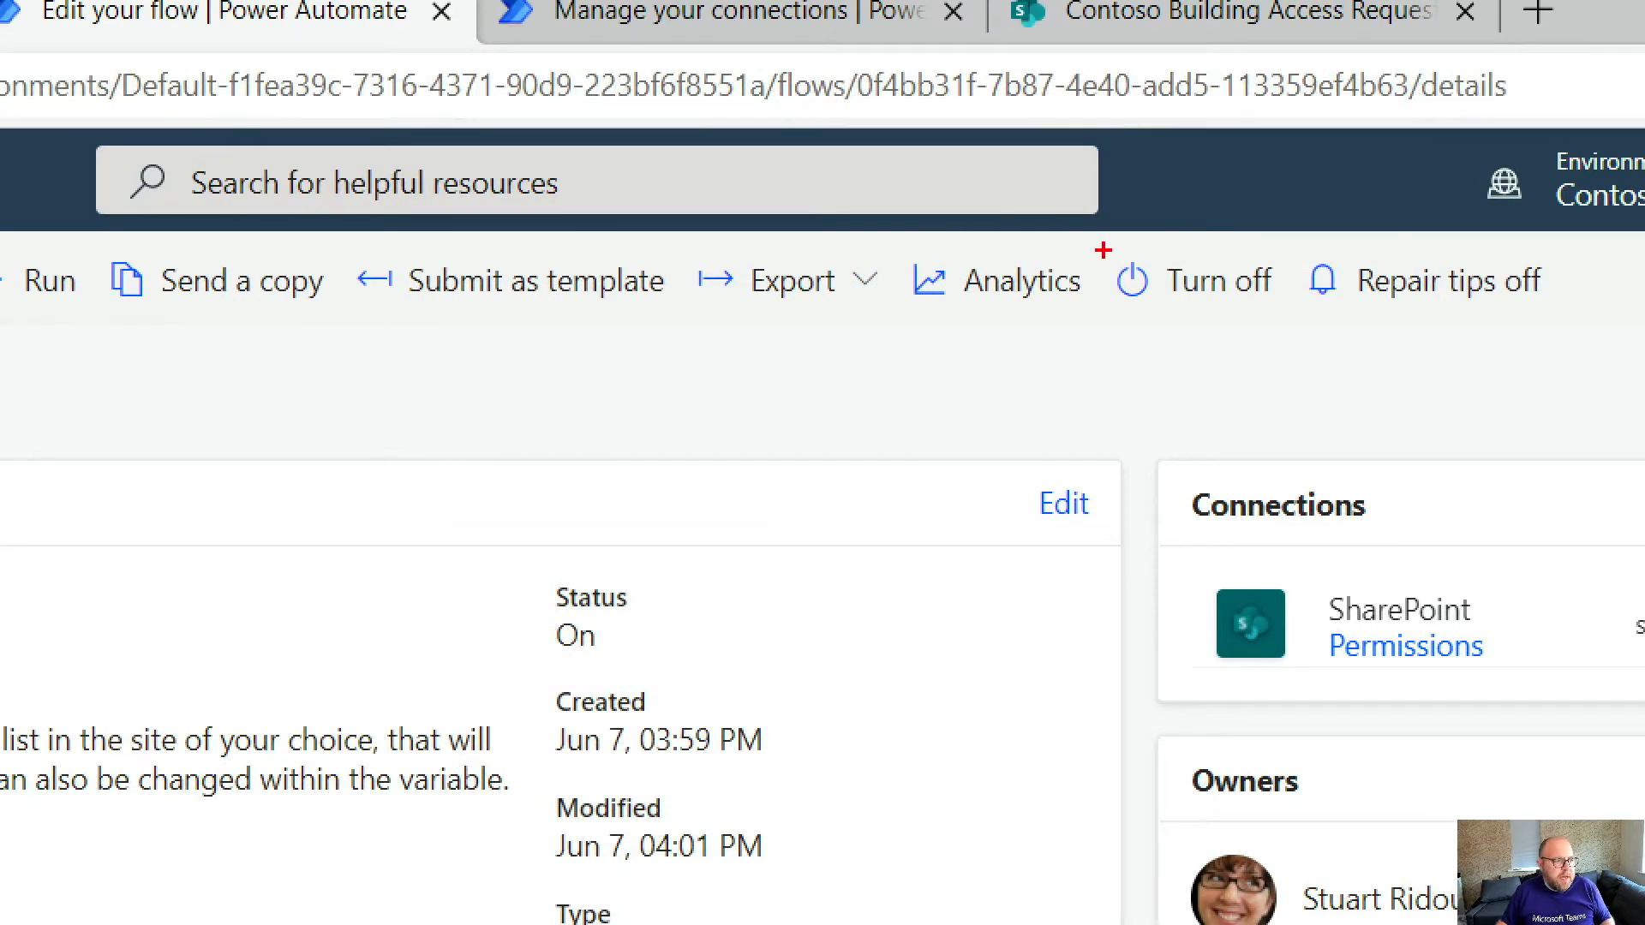
pyautogui.moveTo(1094, 246); pyautogui.dragTo(1300, 314)
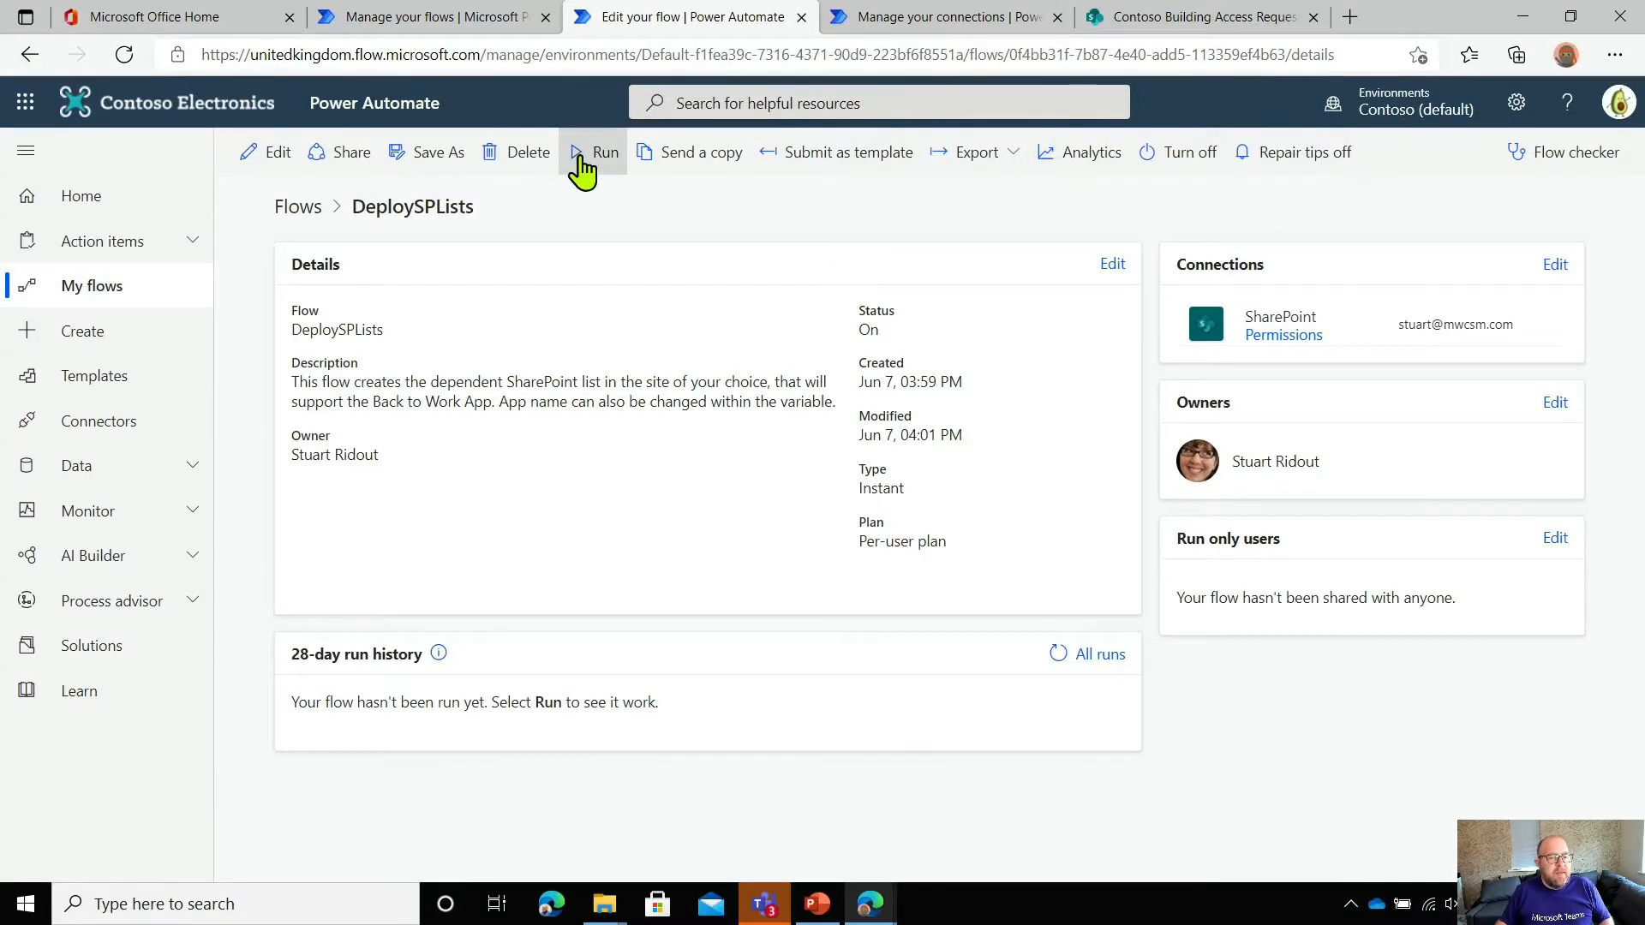
pyautogui.click(569, 163)
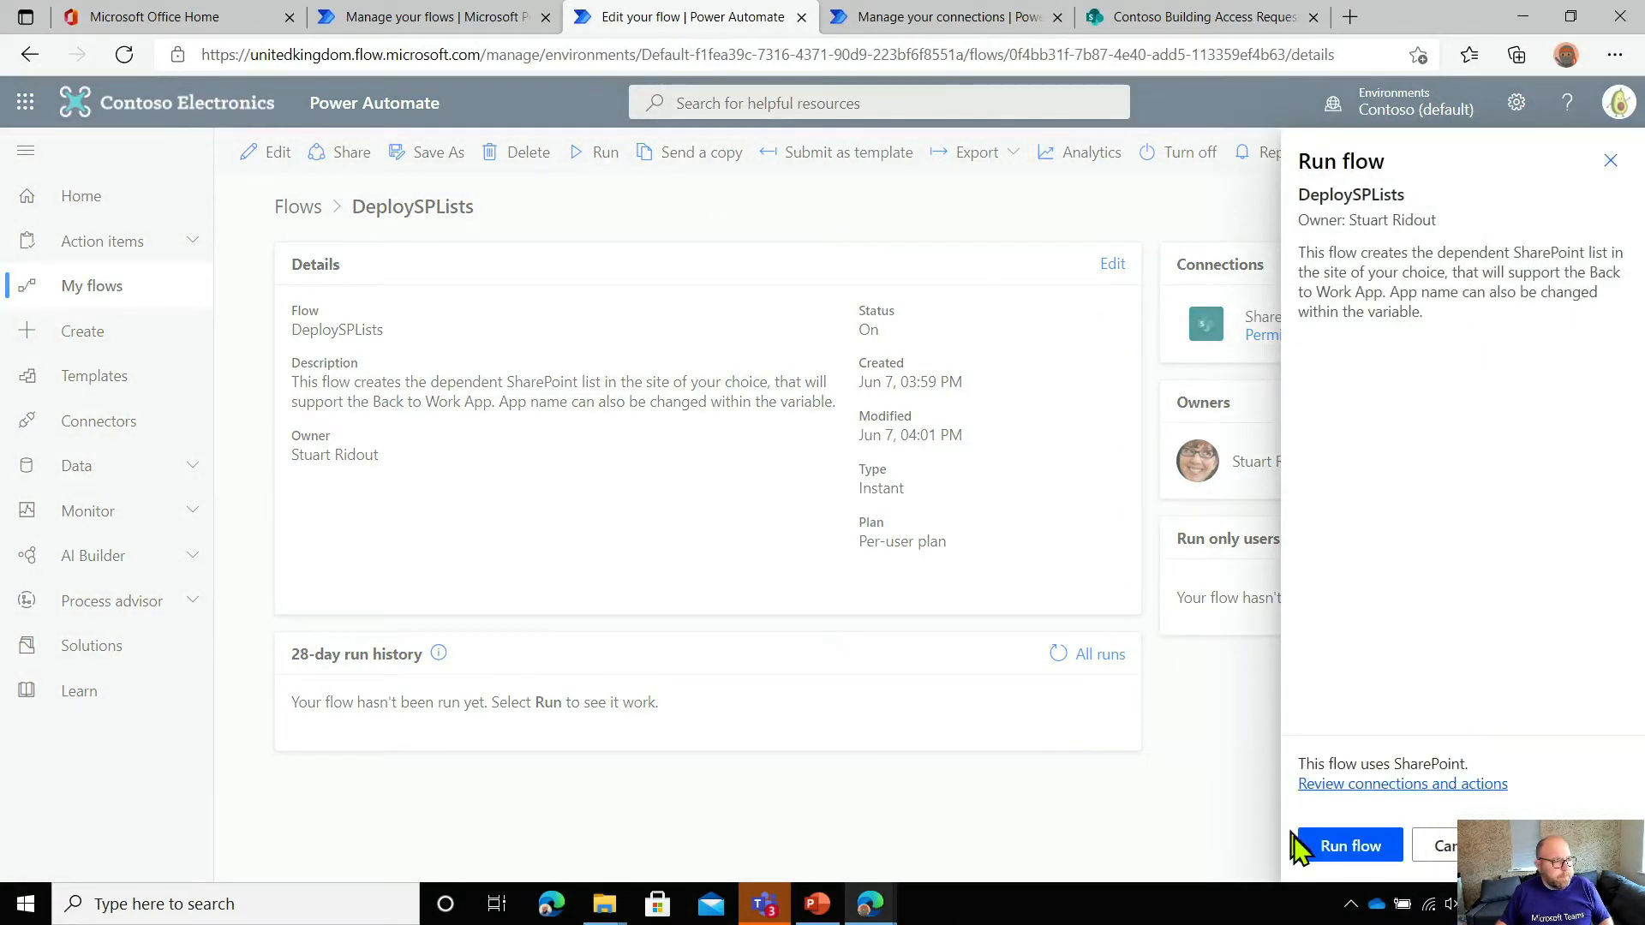
pyautogui.click(1341, 853)
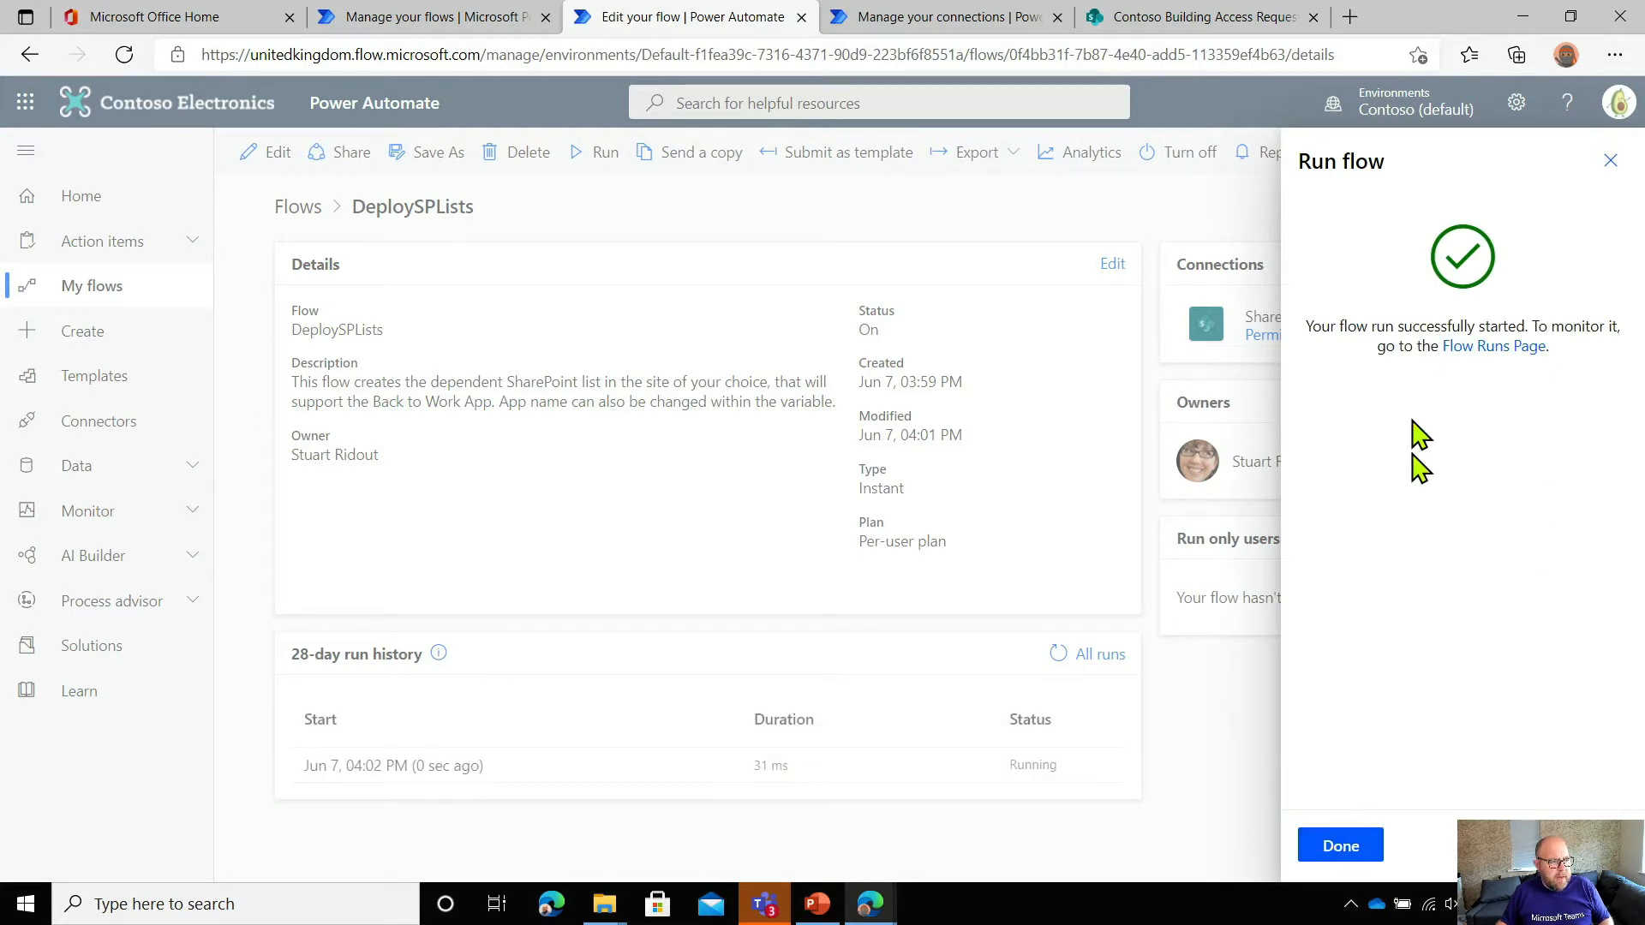
pyautogui.click(1324, 853)
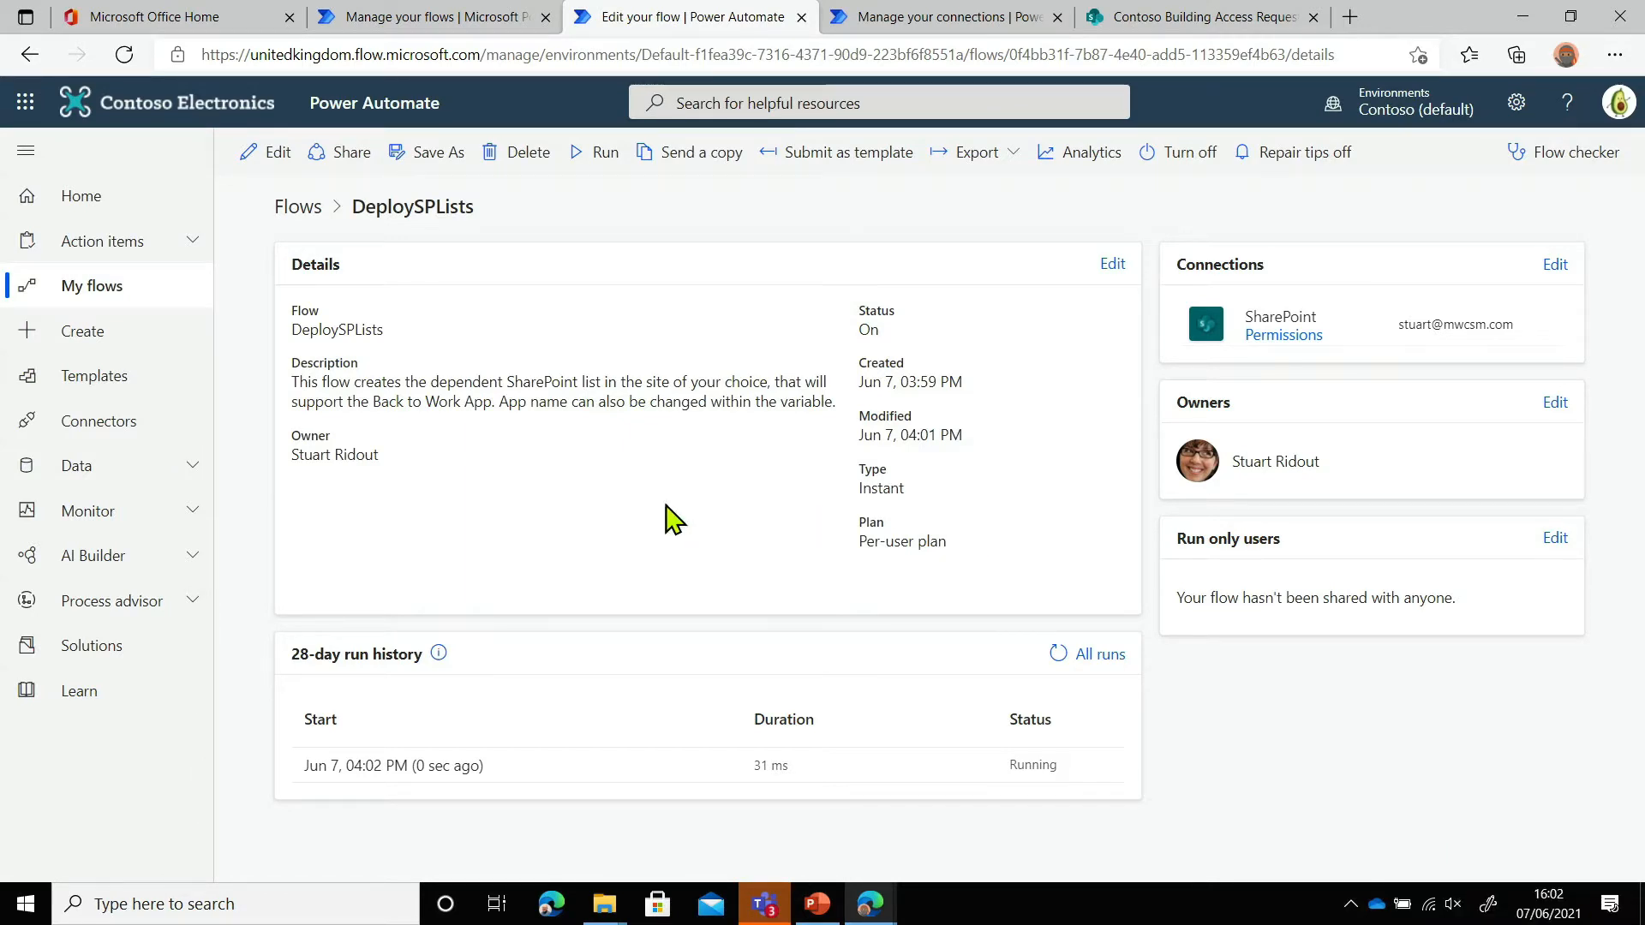
# Refresh the 28-day run history of the DeploySPLists flow to check the status of its run
pyautogui.click(398, 26)
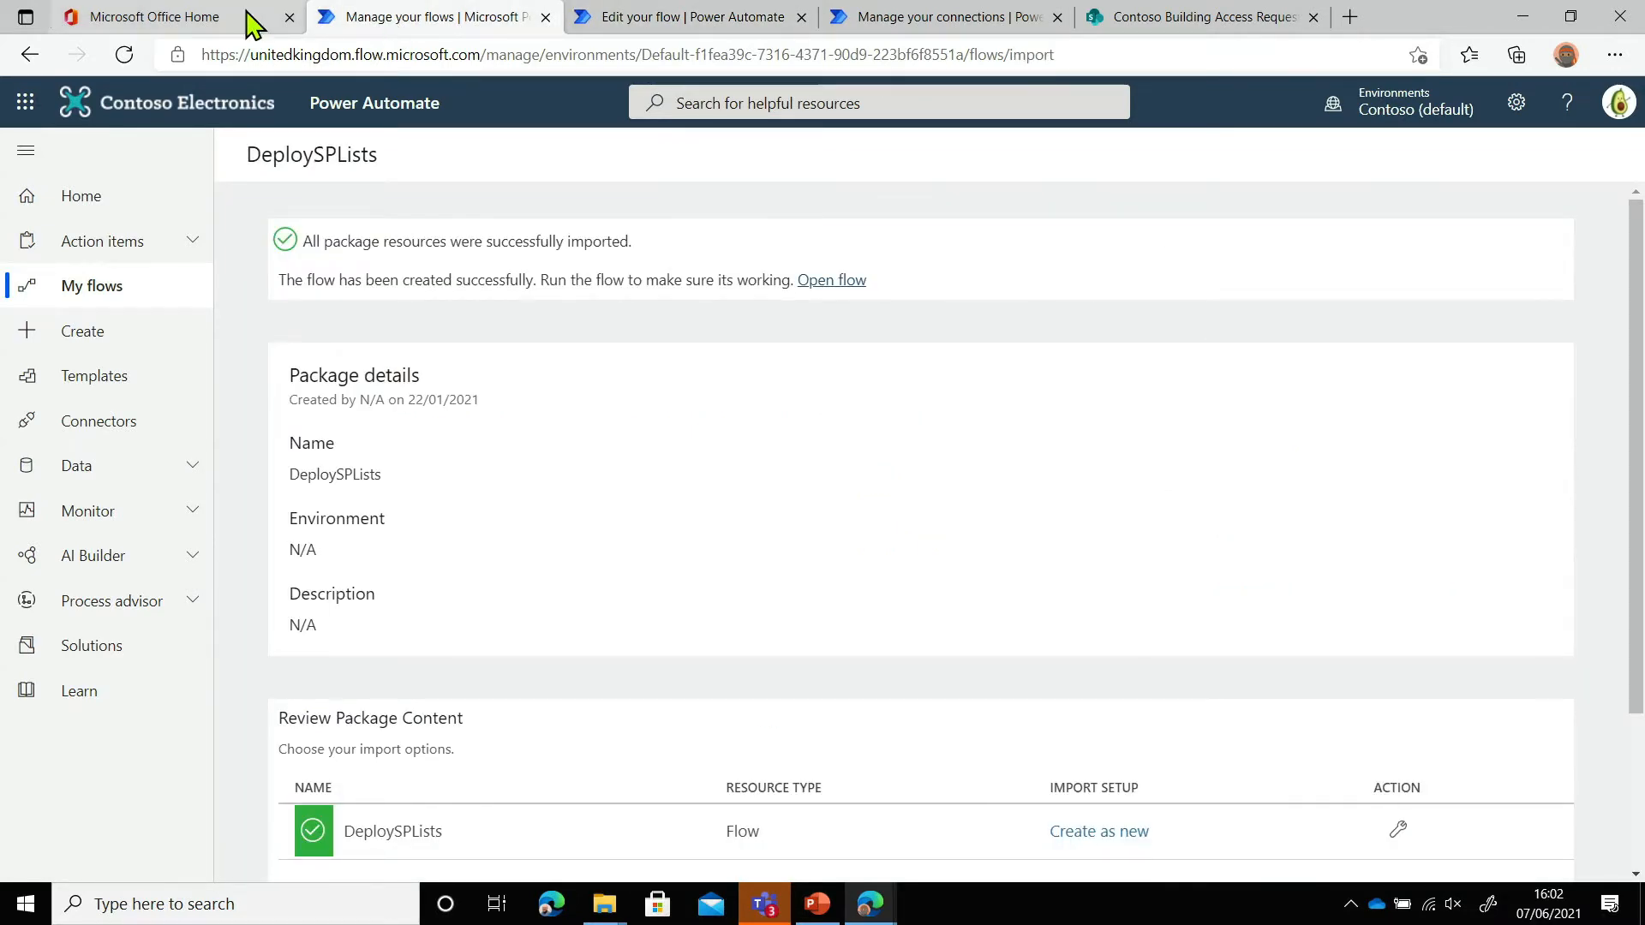
pyautogui.click(764, 25)
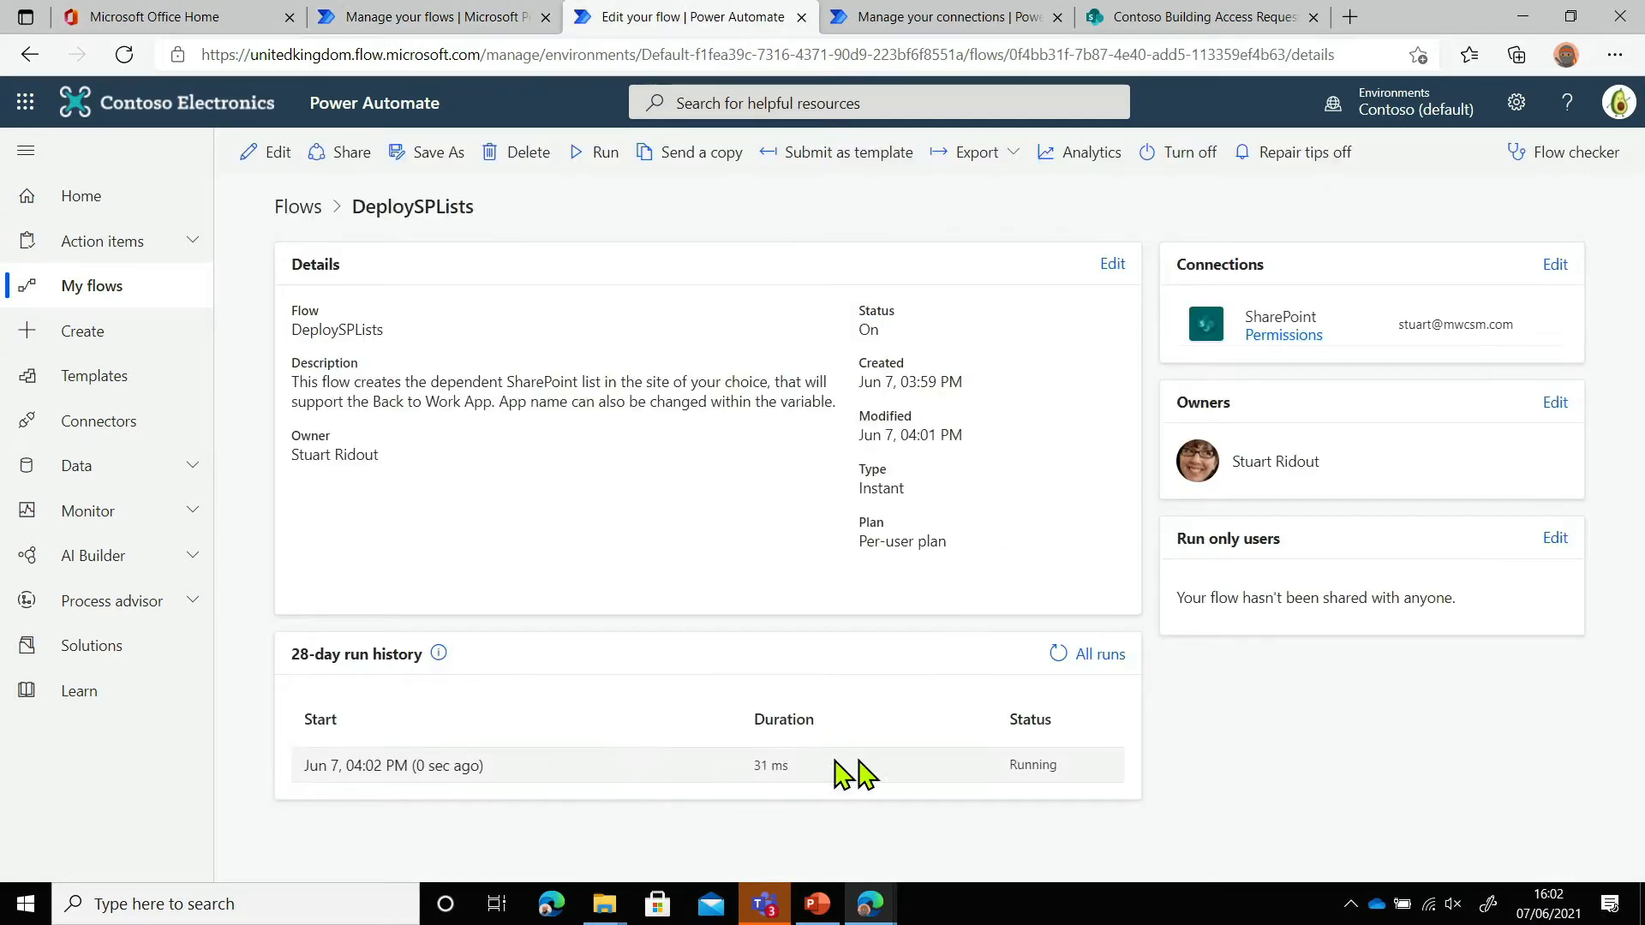
pyautogui.click(1055, 664)
pyautogui.click(1055, 664)
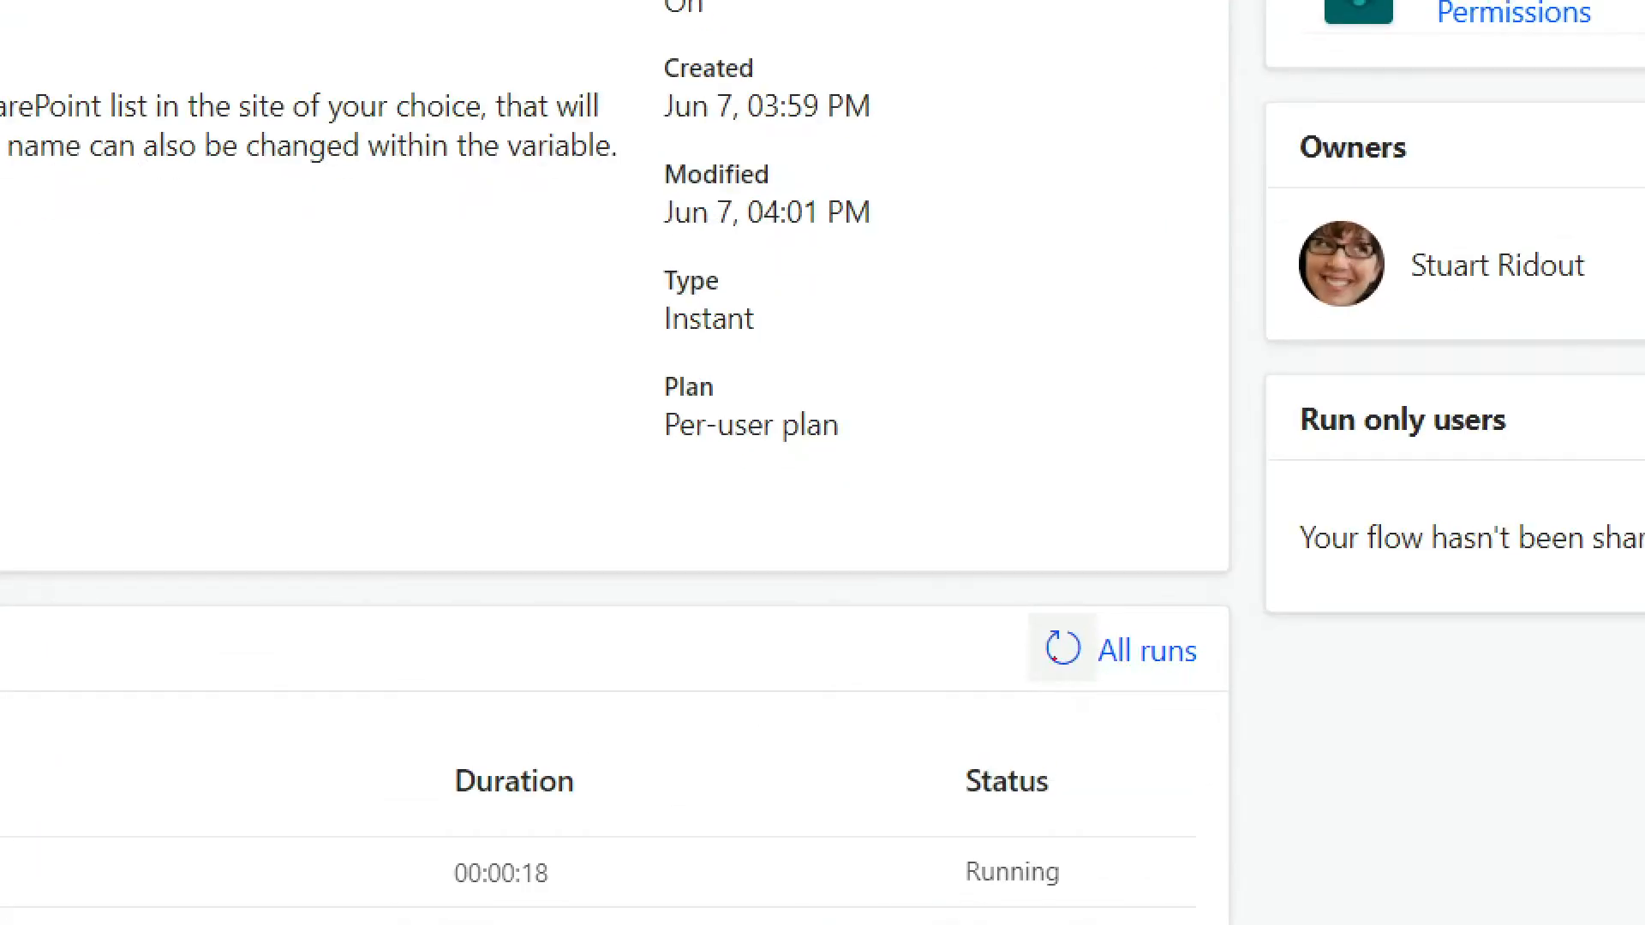
pyautogui.moveTo(1026, 608); pyautogui.dragTo(1217, 684)
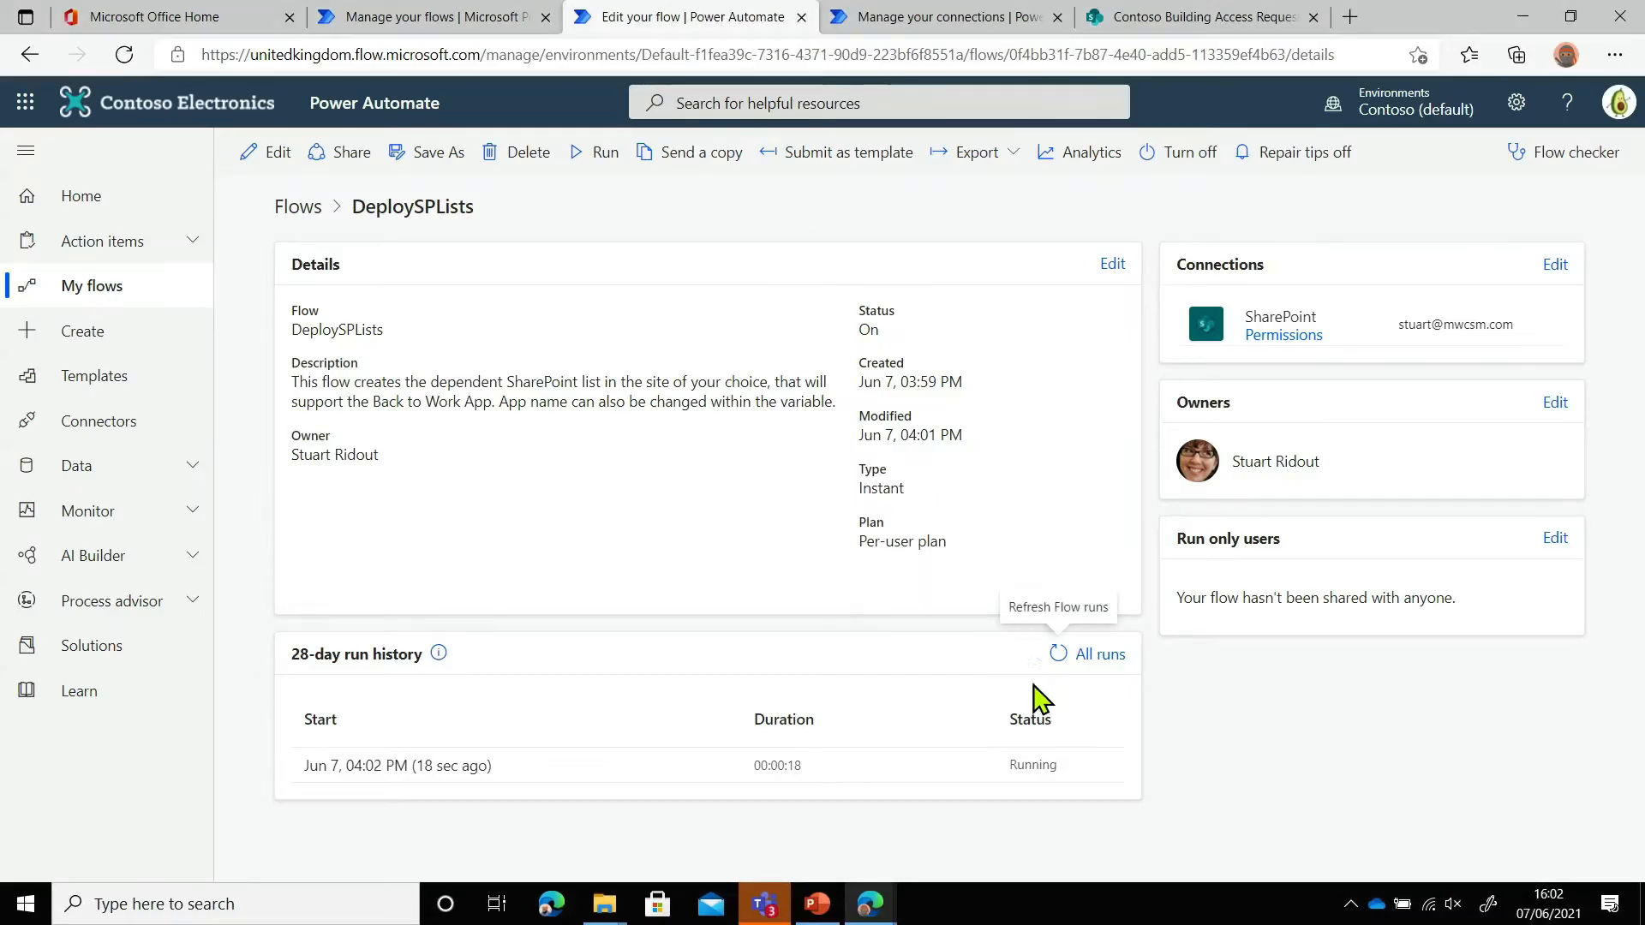
# Read the deployment guide's section on running the SharePoint List deployment flow, including its Site contents instructions and the expected BAR lists
pyautogui.hotkey('alt', 'Tab')
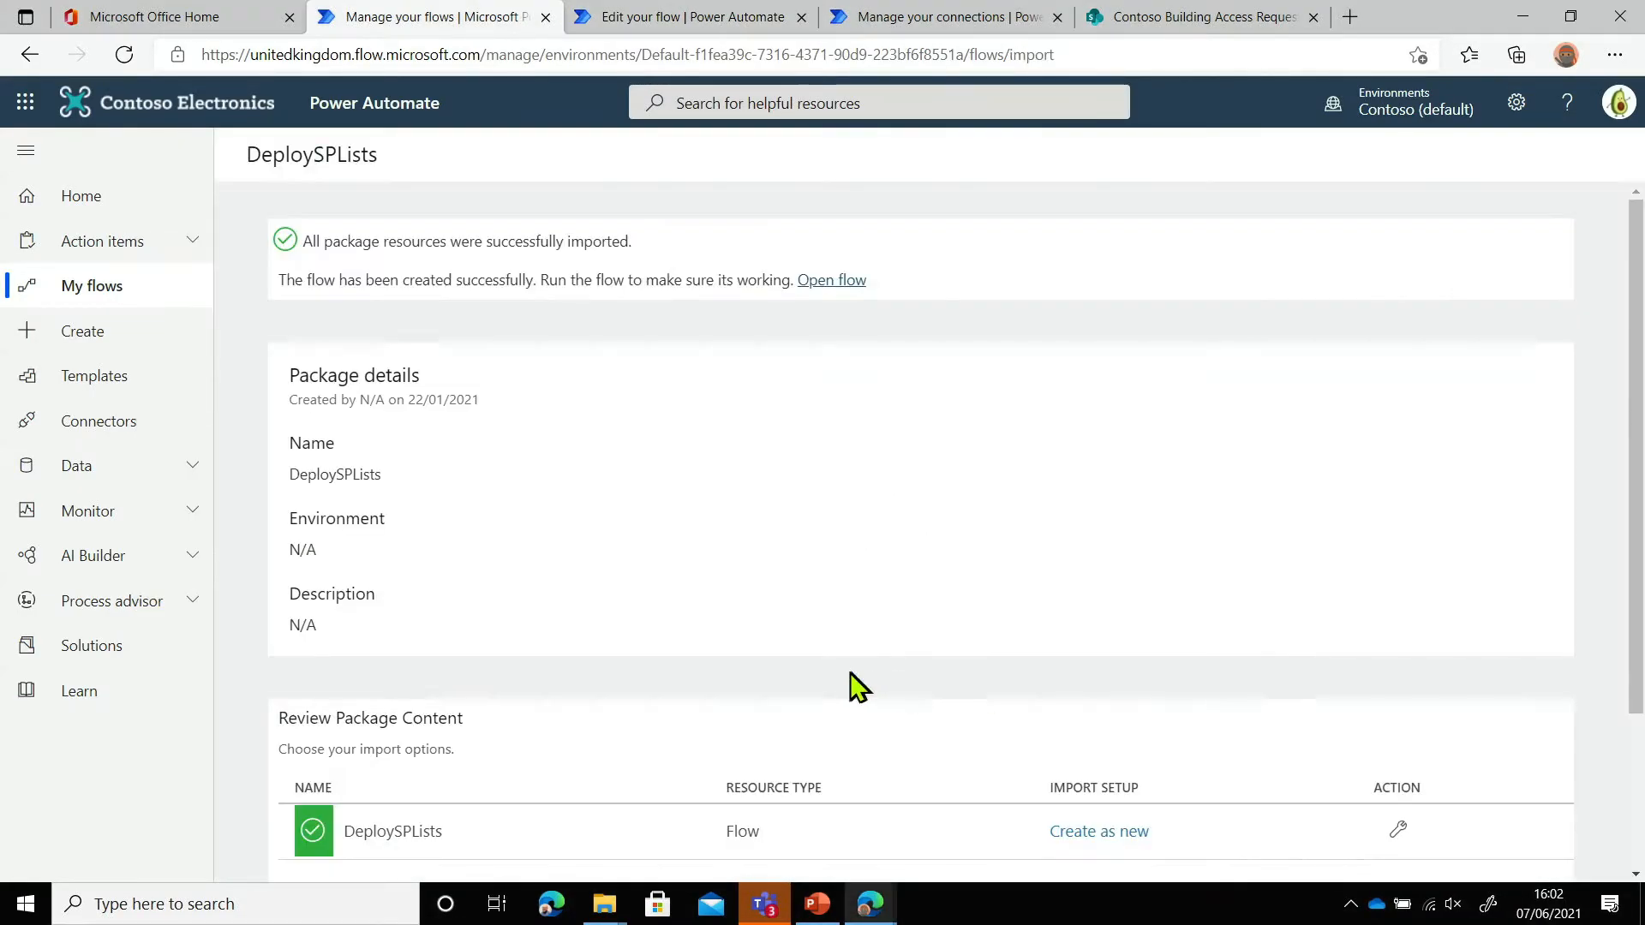
pyautogui.hotkey('alt', 'Tab')
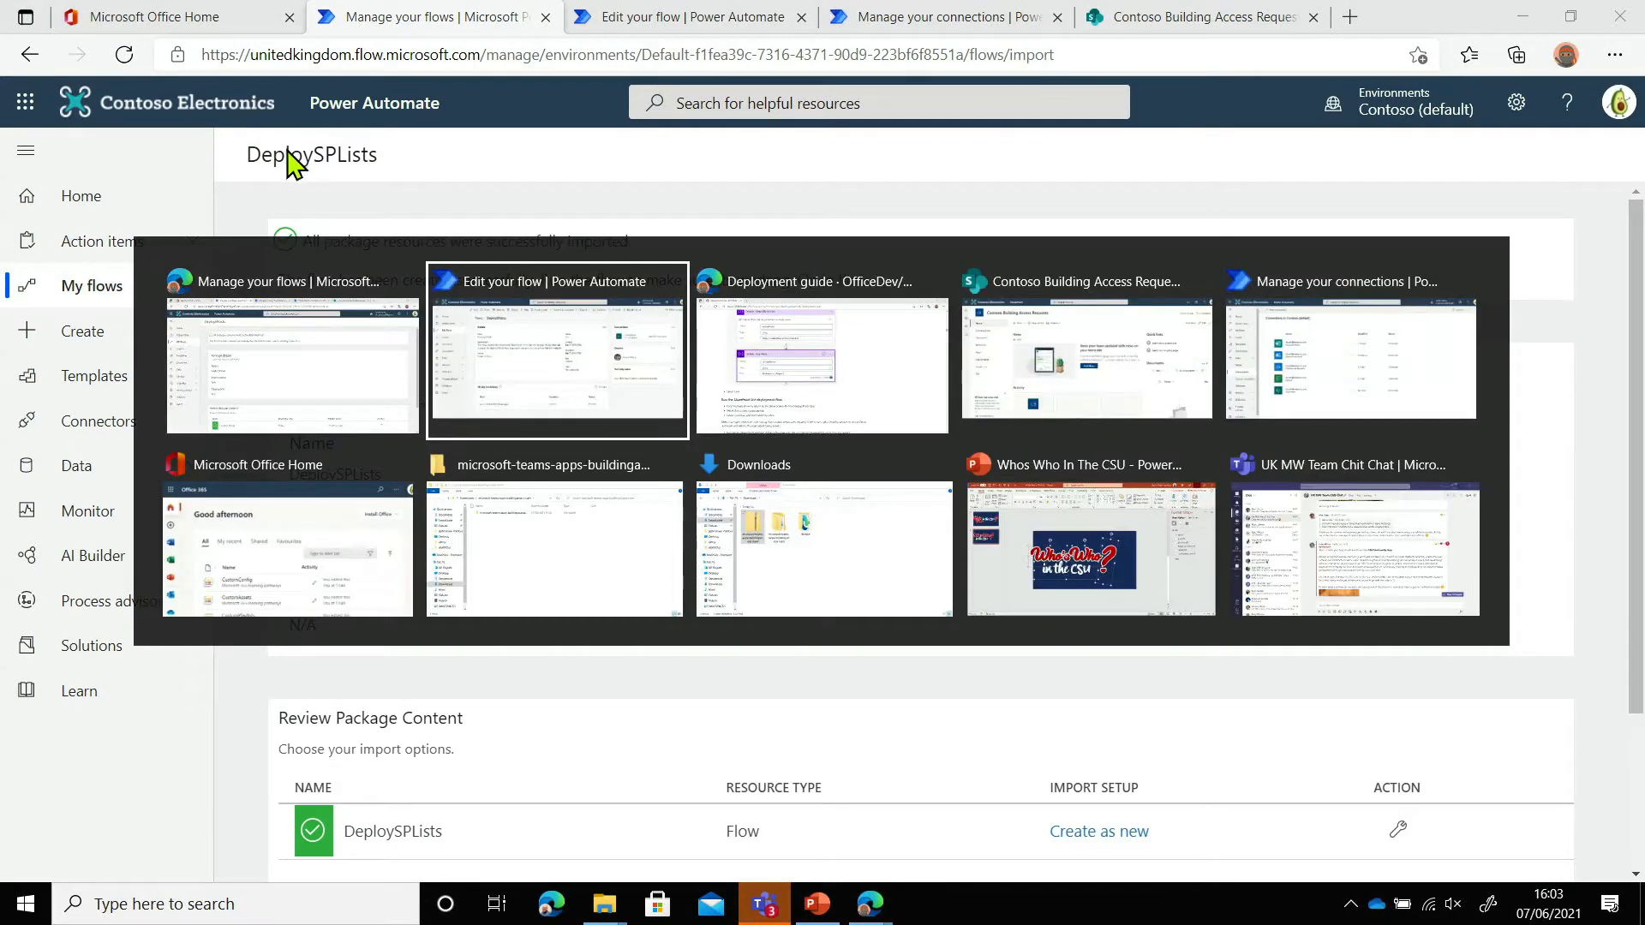
pyautogui.click(723, 429)
pyautogui.scroll(-3, 679, 393)
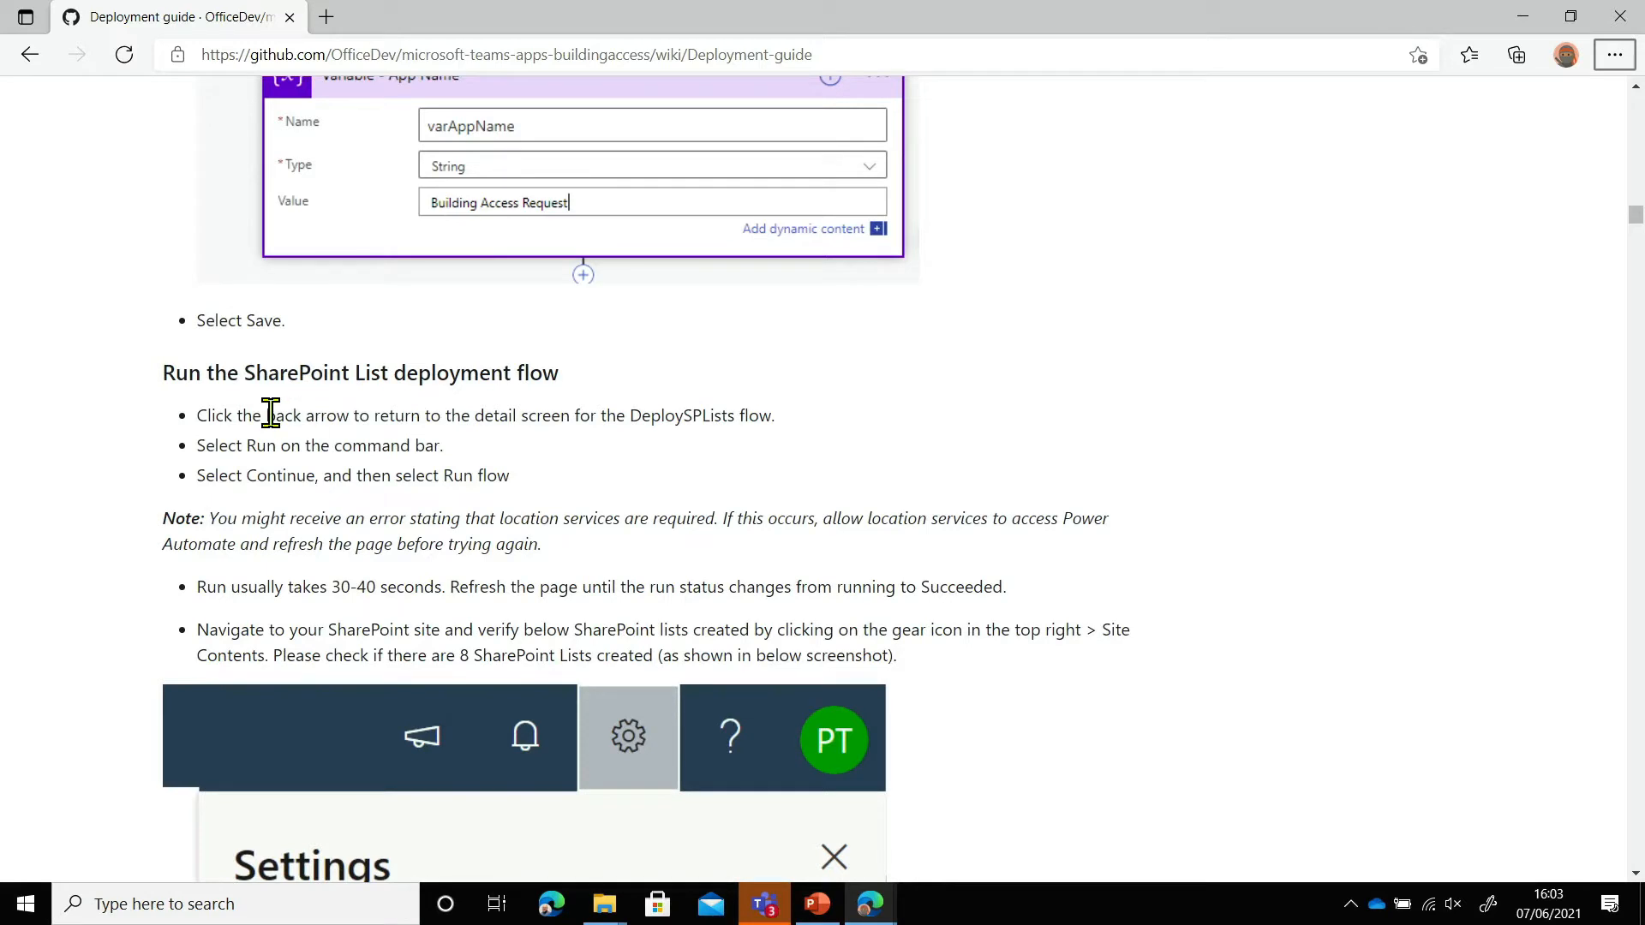
pyautogui.scroll(-1, 285, 401)
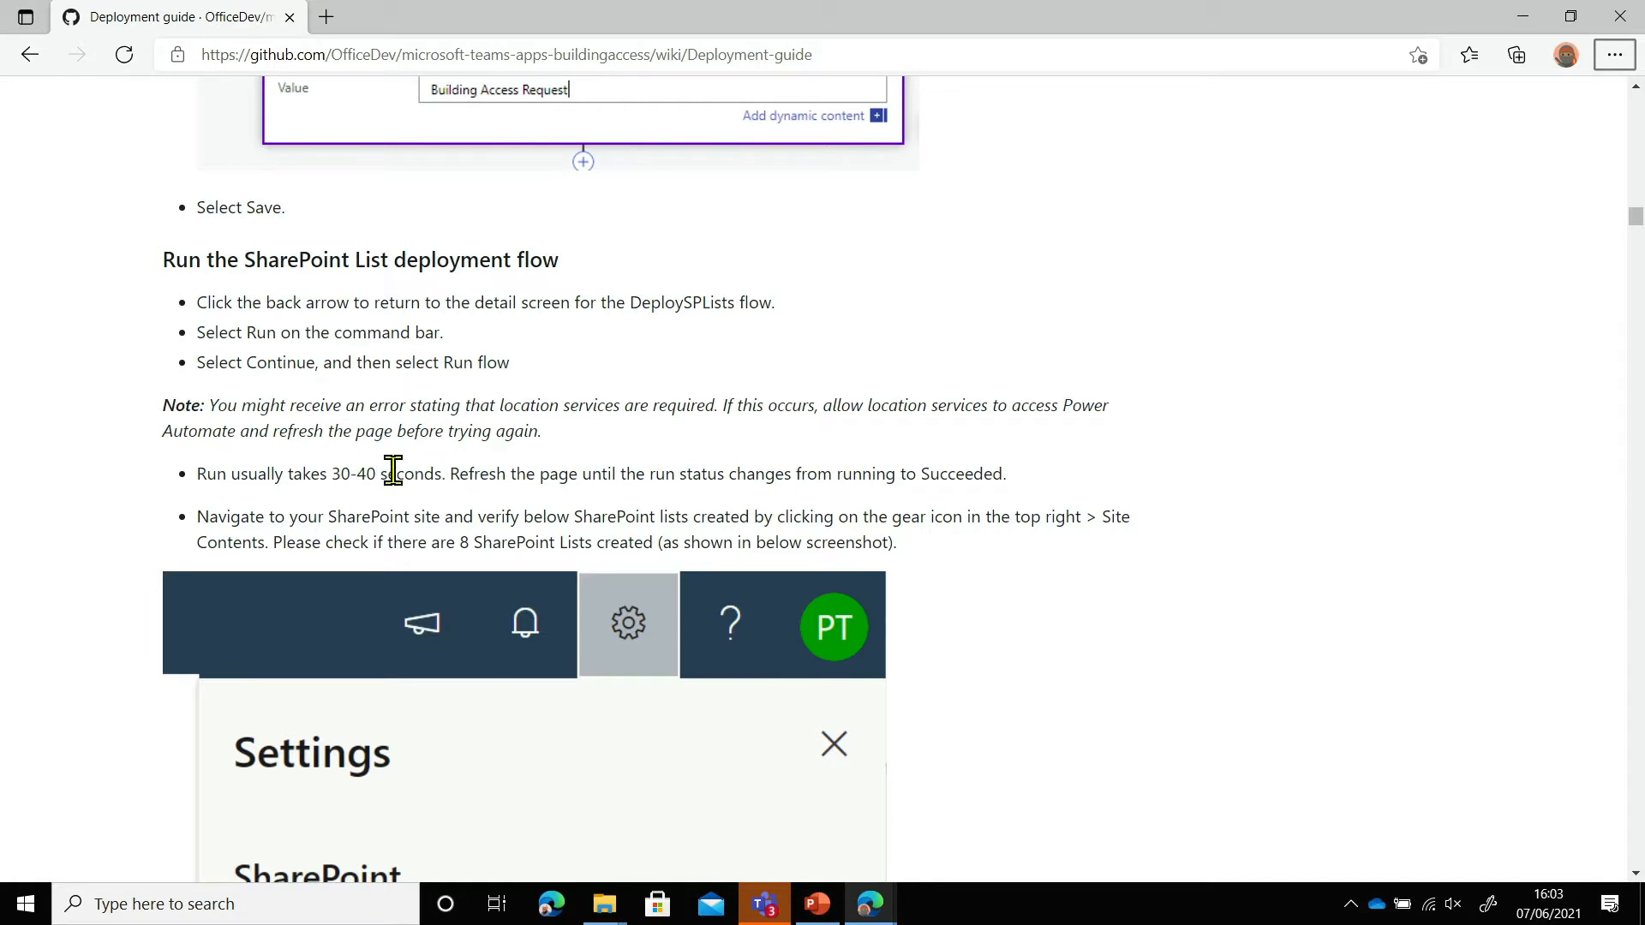
pyautogui.scroll(-2, 391, 469)
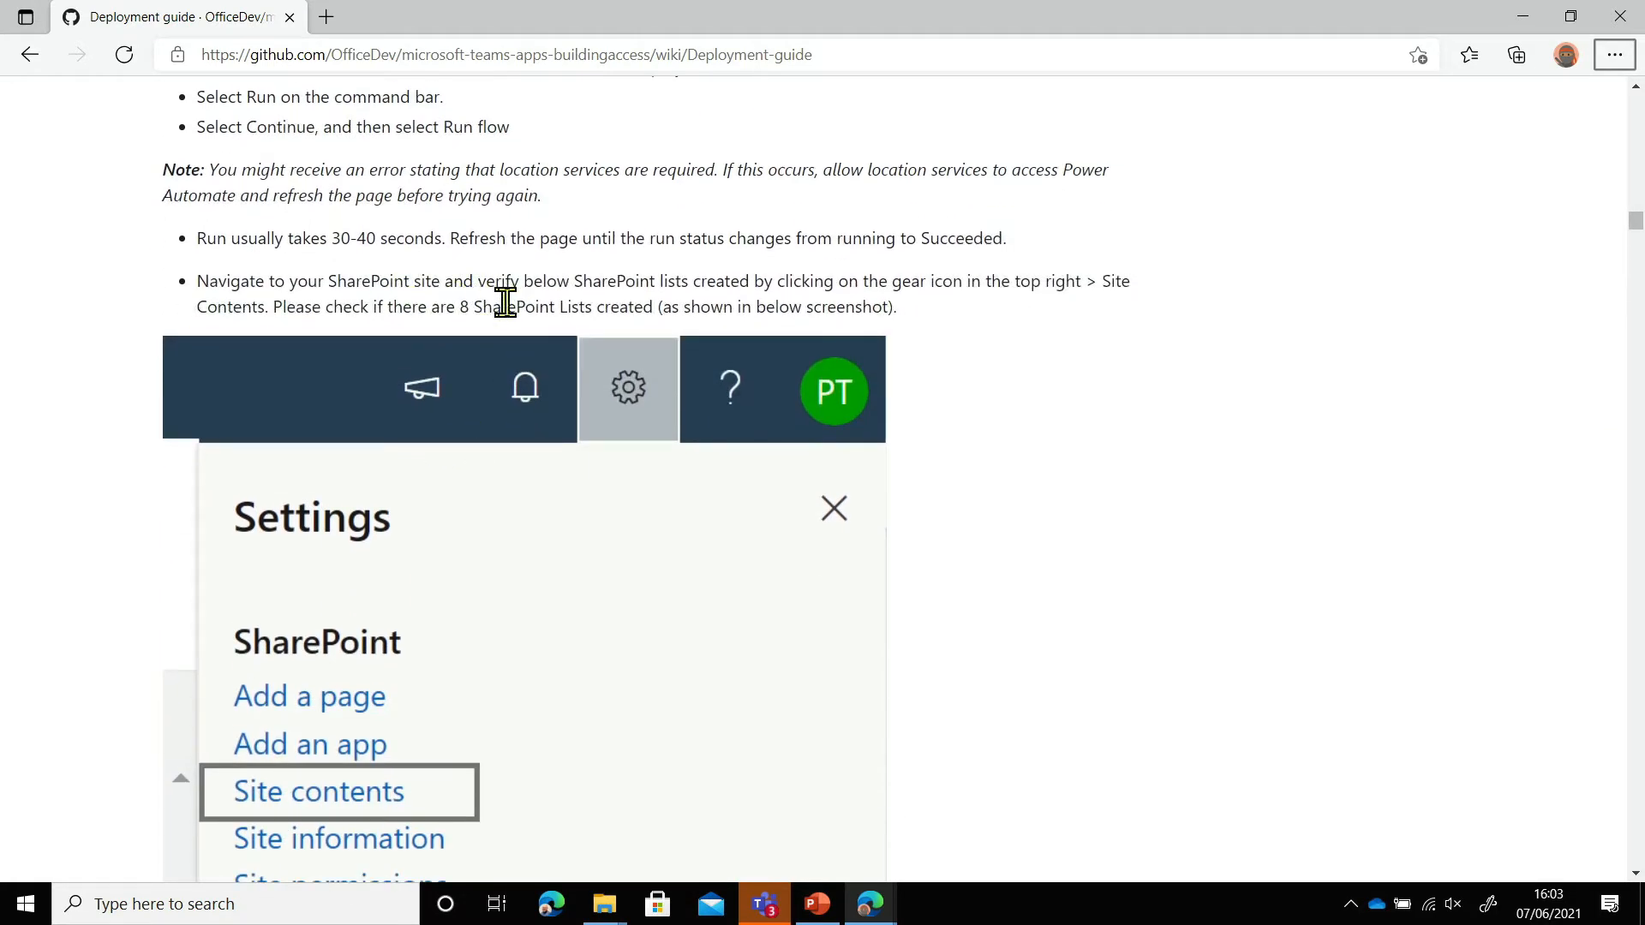
pyautogui.scroll(-8, 911, 328)
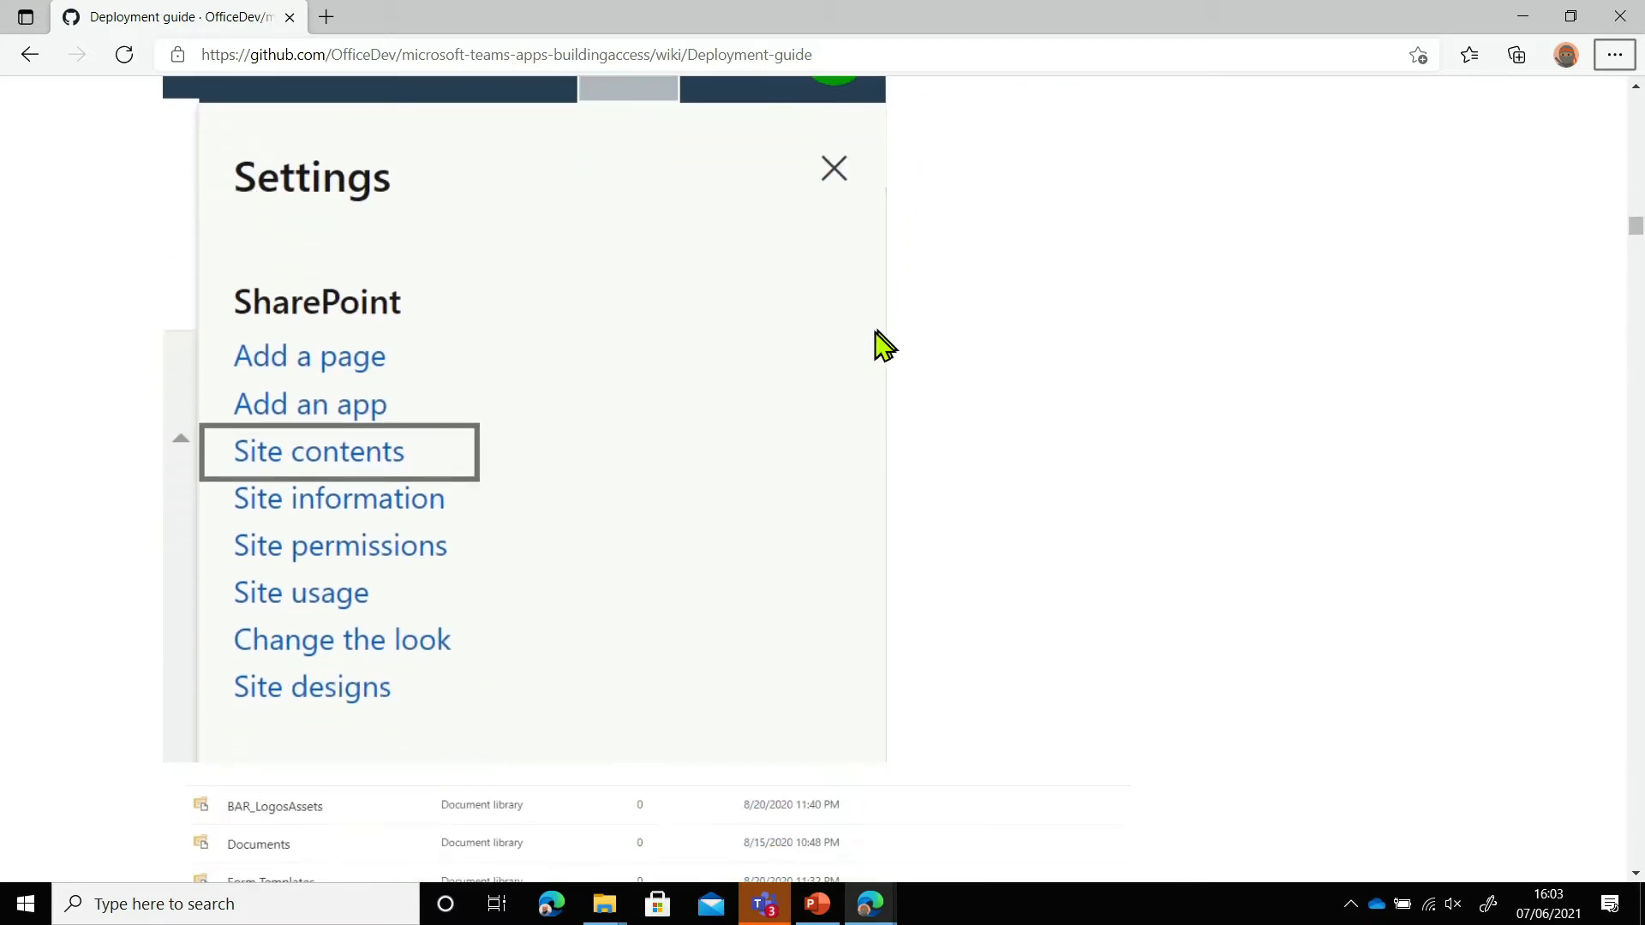
pyautogui.scroll(-2, 882, 345)
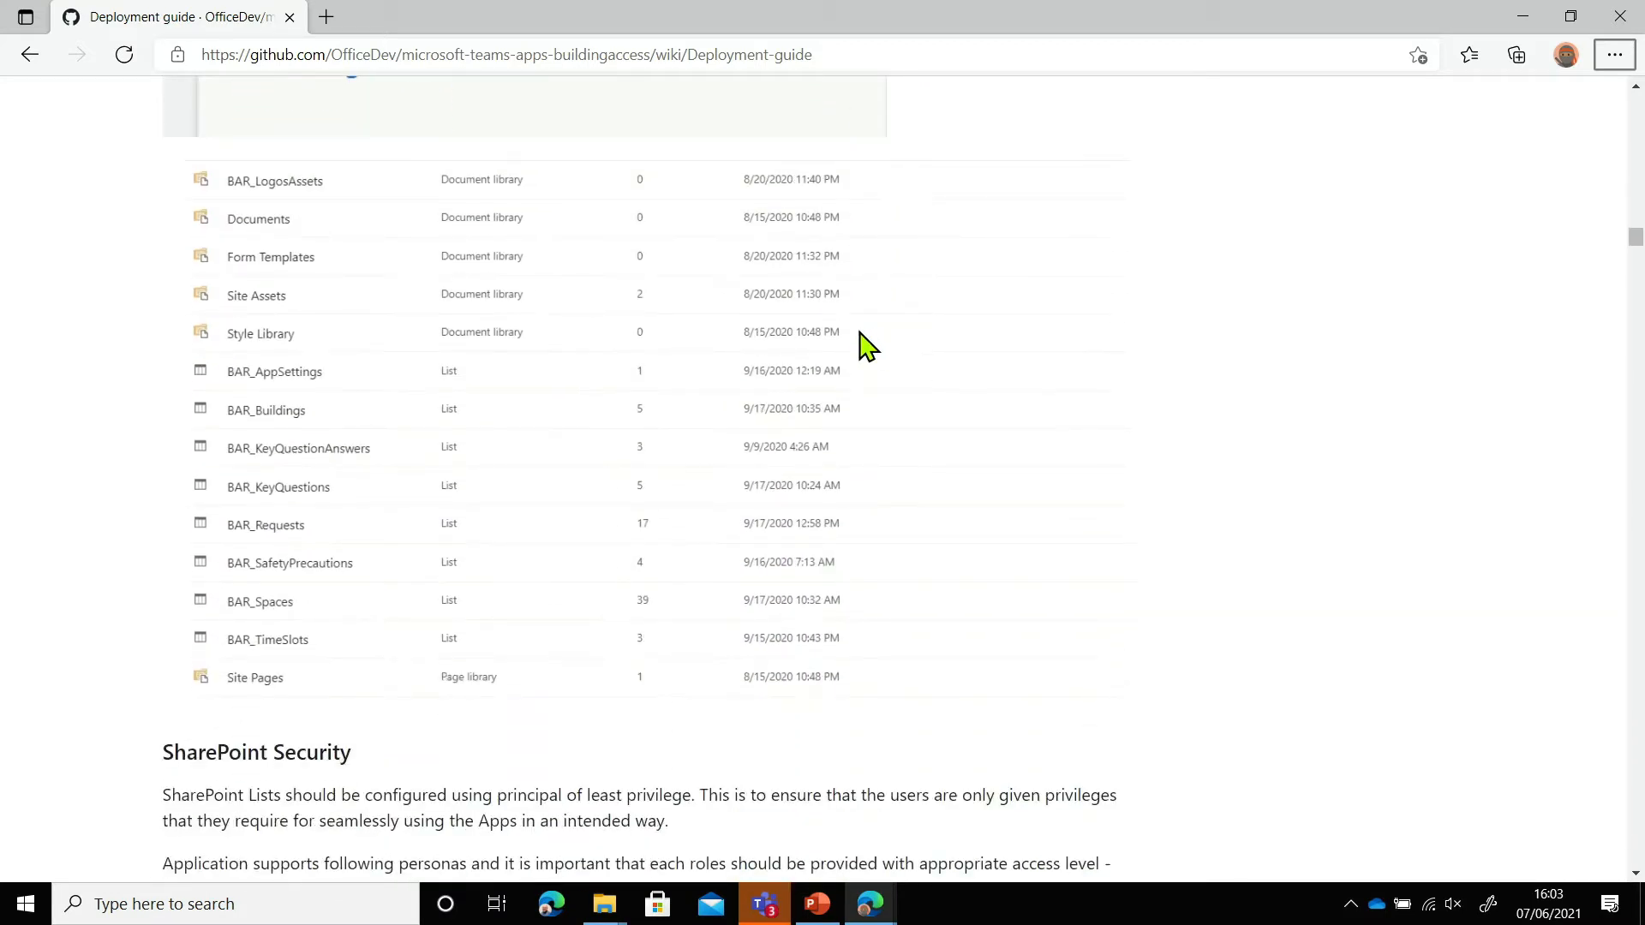
pyautogui.scroll(-1, 860, 334)
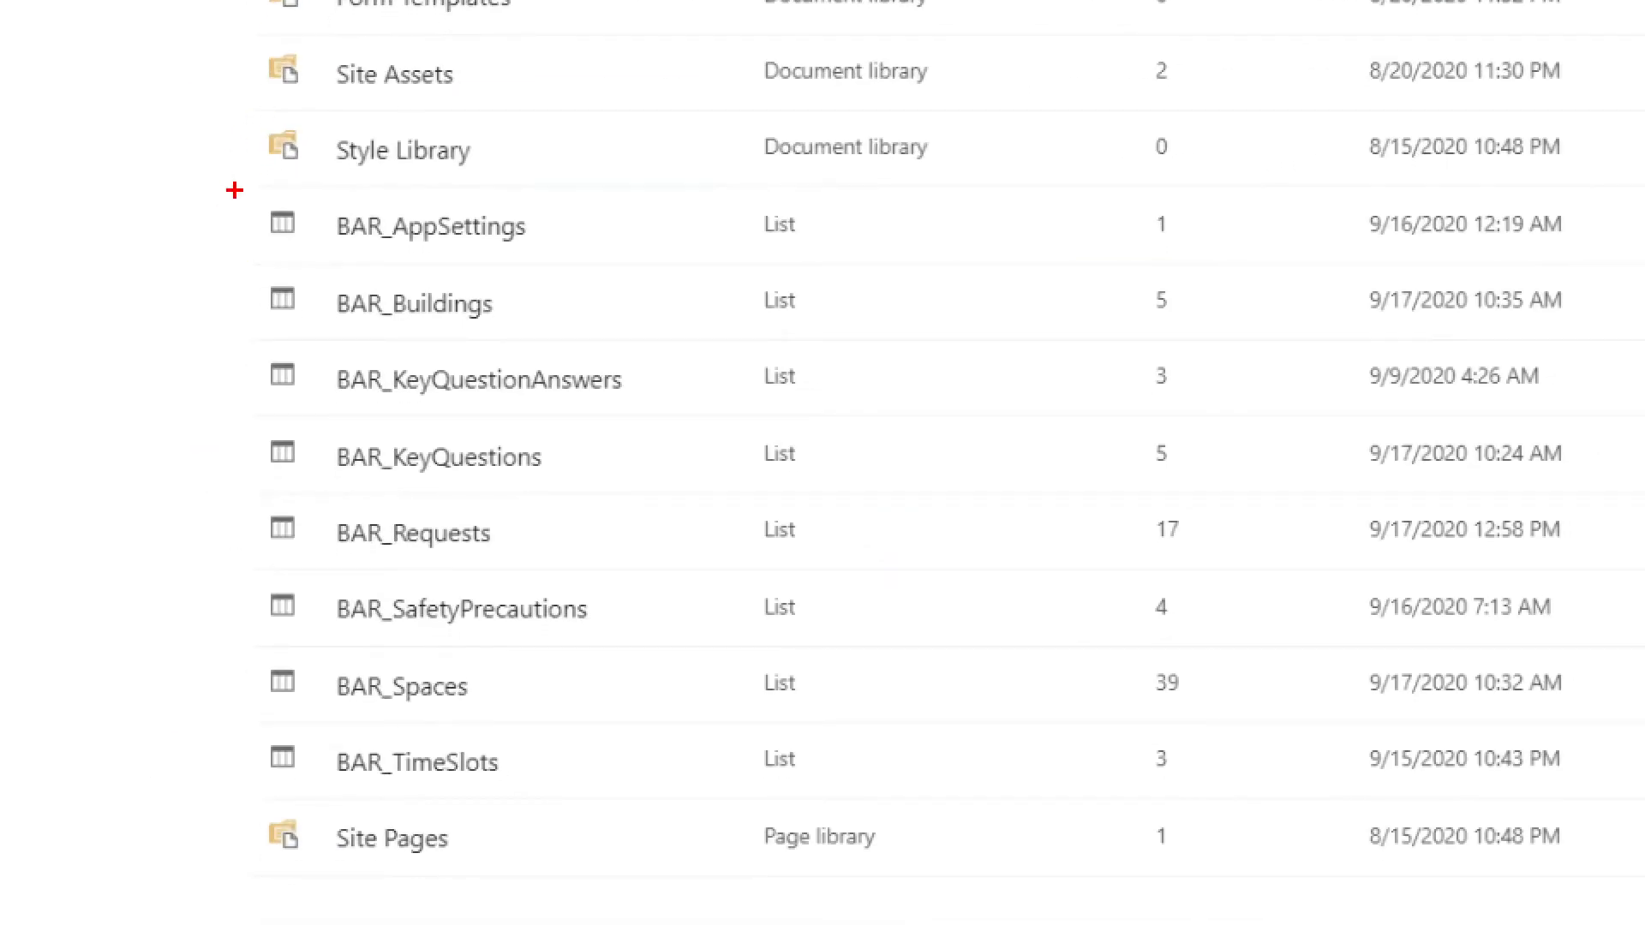
pyautogui.moveTo(234, 190); pyautogui.dragTo(718, 799)
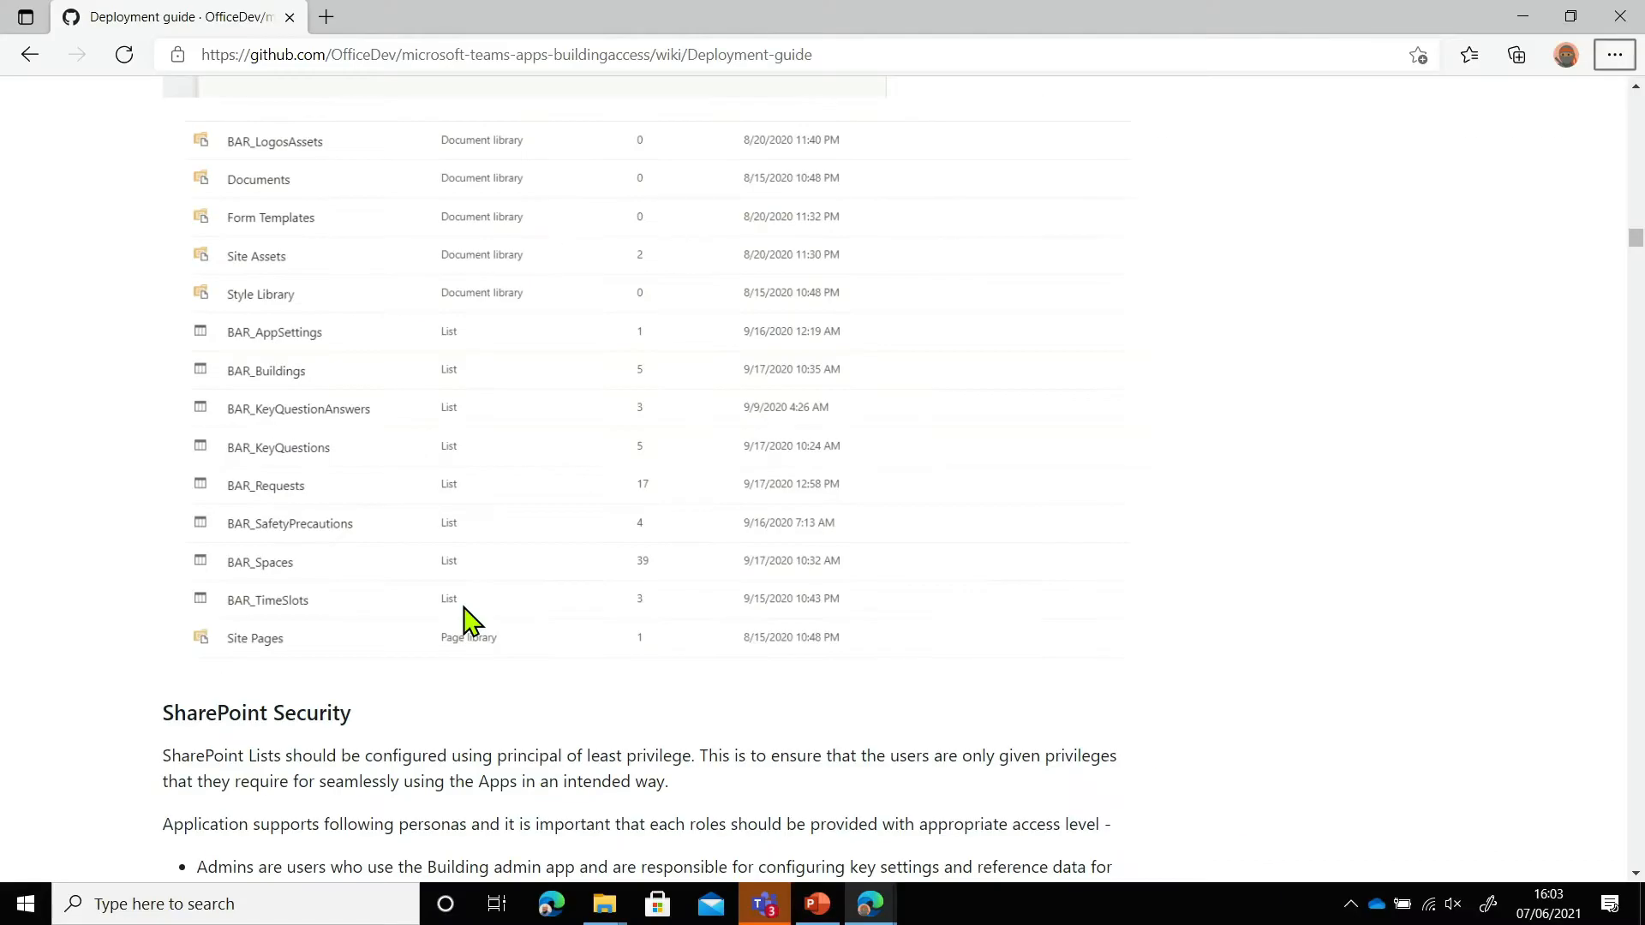
# Go back to the DeploySPLists detail page and refresh the run history to recheck the run's status
pyautogui.hotkey('alt', 'Tab')
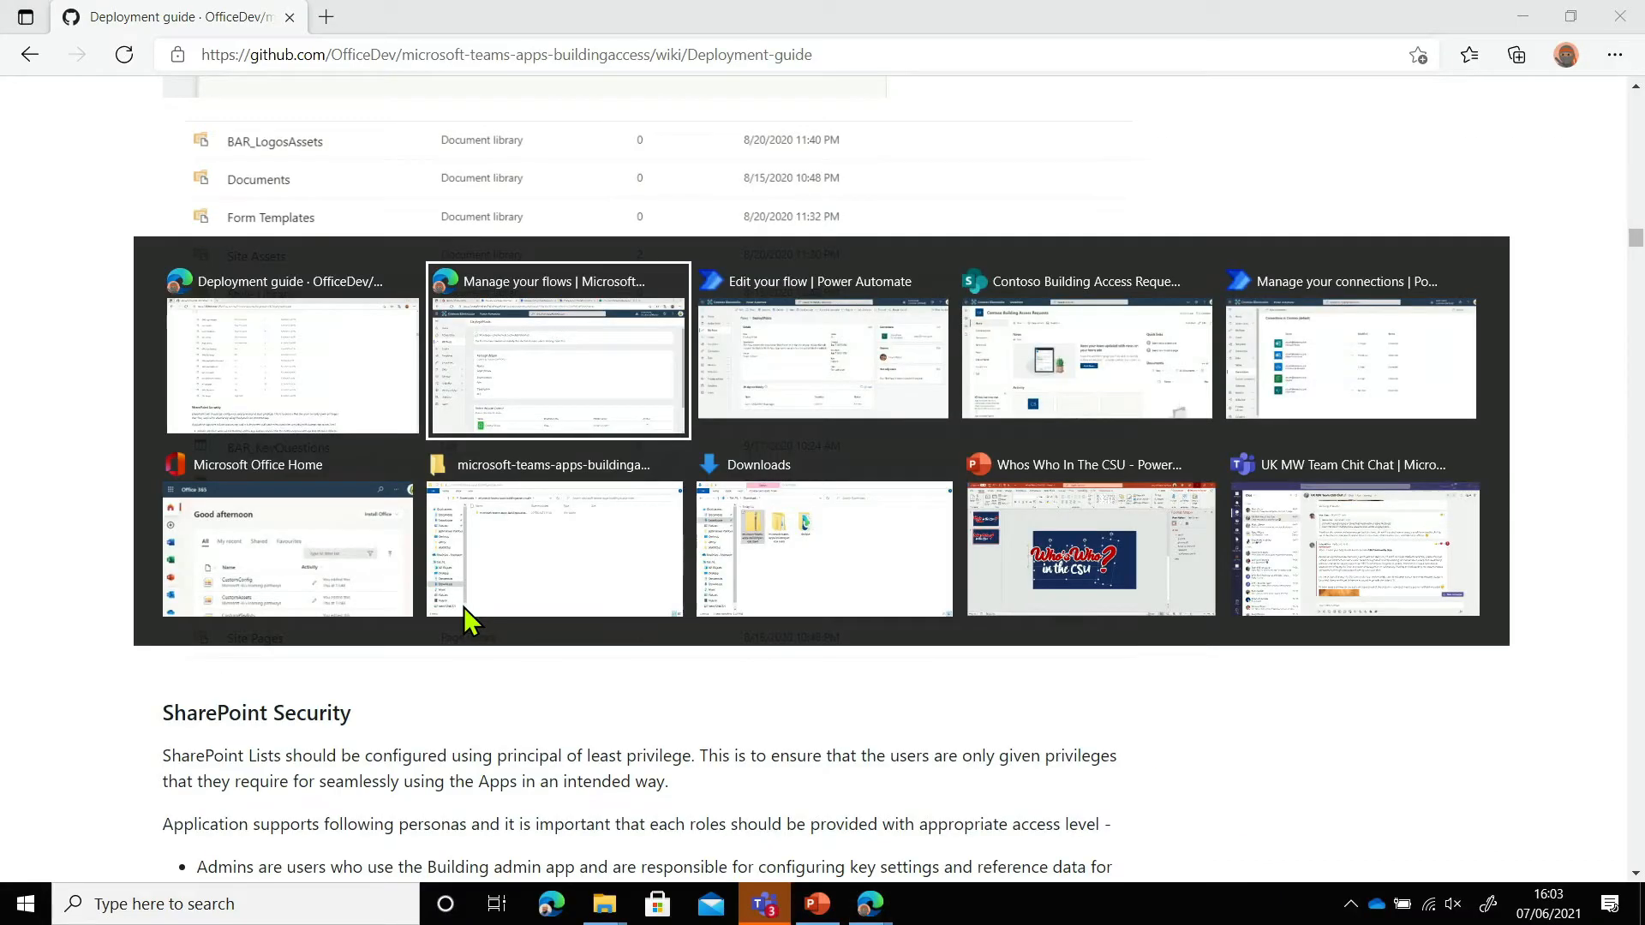
pyautogui.hotkey('alt', 'Tab')
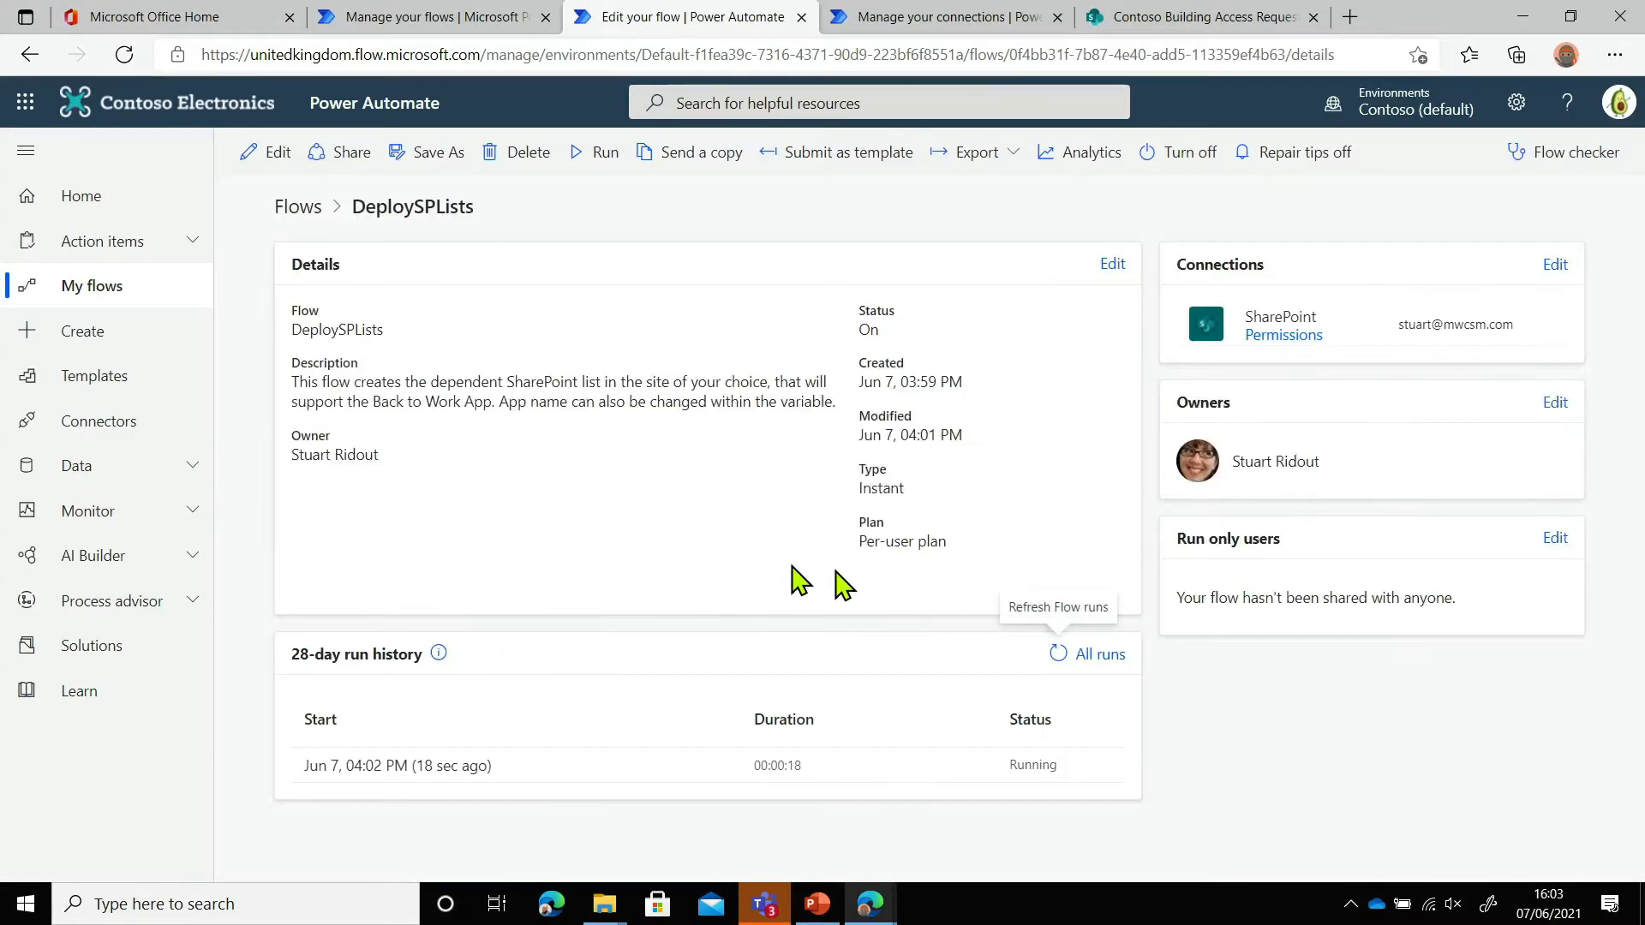
pyautogui.click(1056, 654)
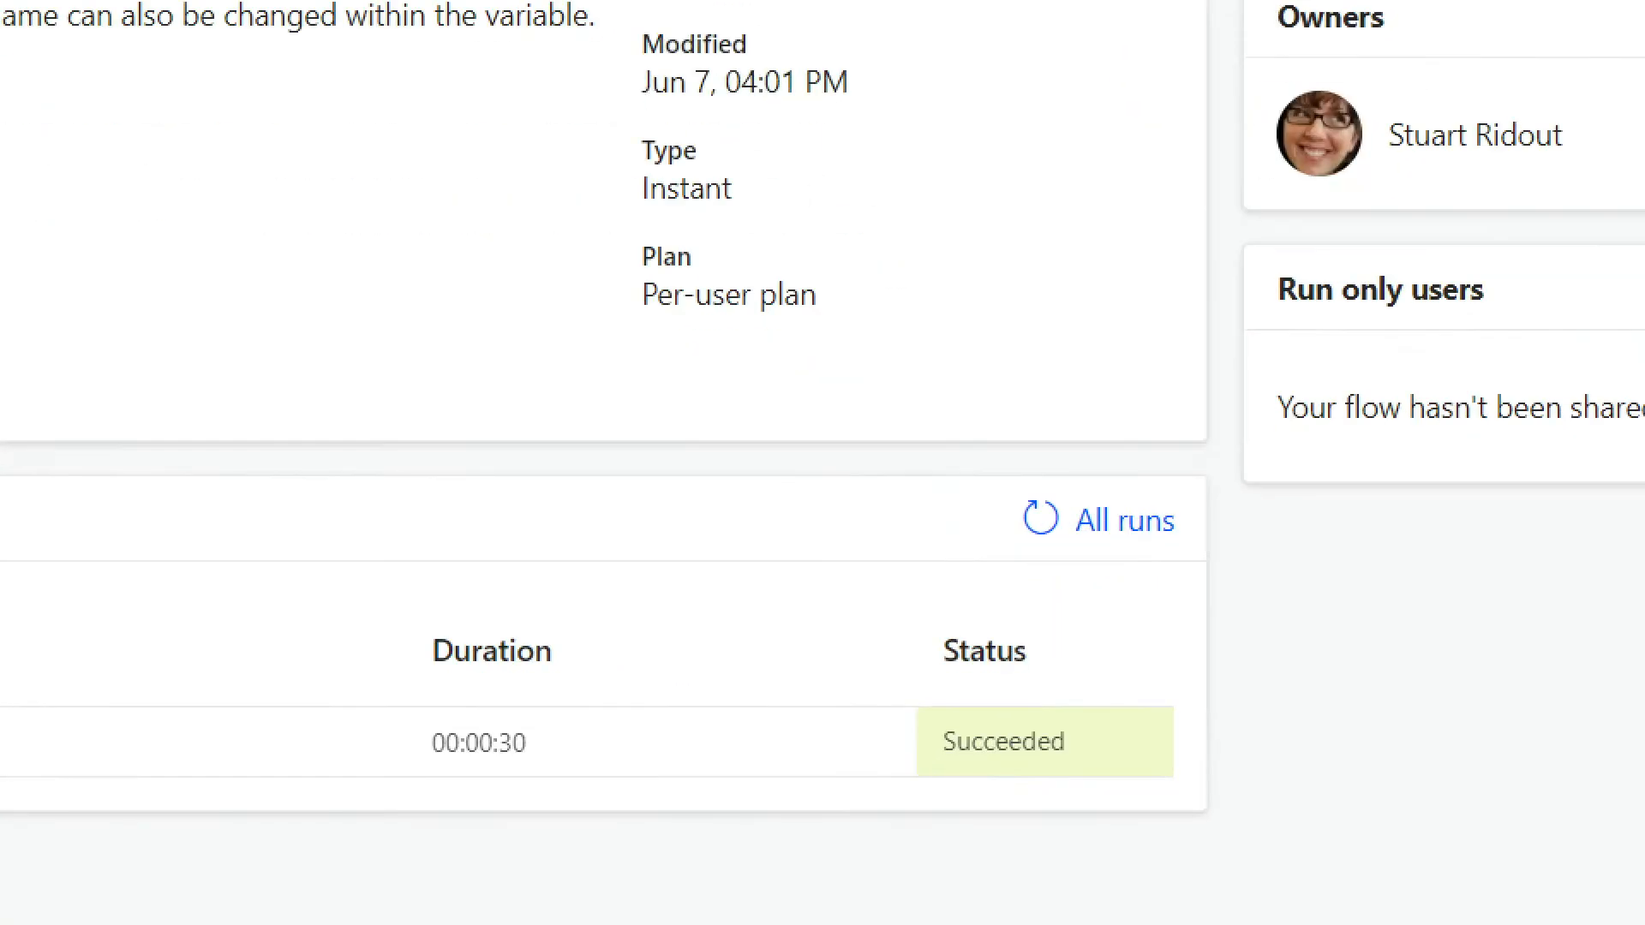
pyautogui.moveTo(922, 703)
pyautogui.mouseDown()
pyautogui.moveTo(1208, 763)
pyautogui.moveTo(1172, 773)
pyautogui.mouseUp()
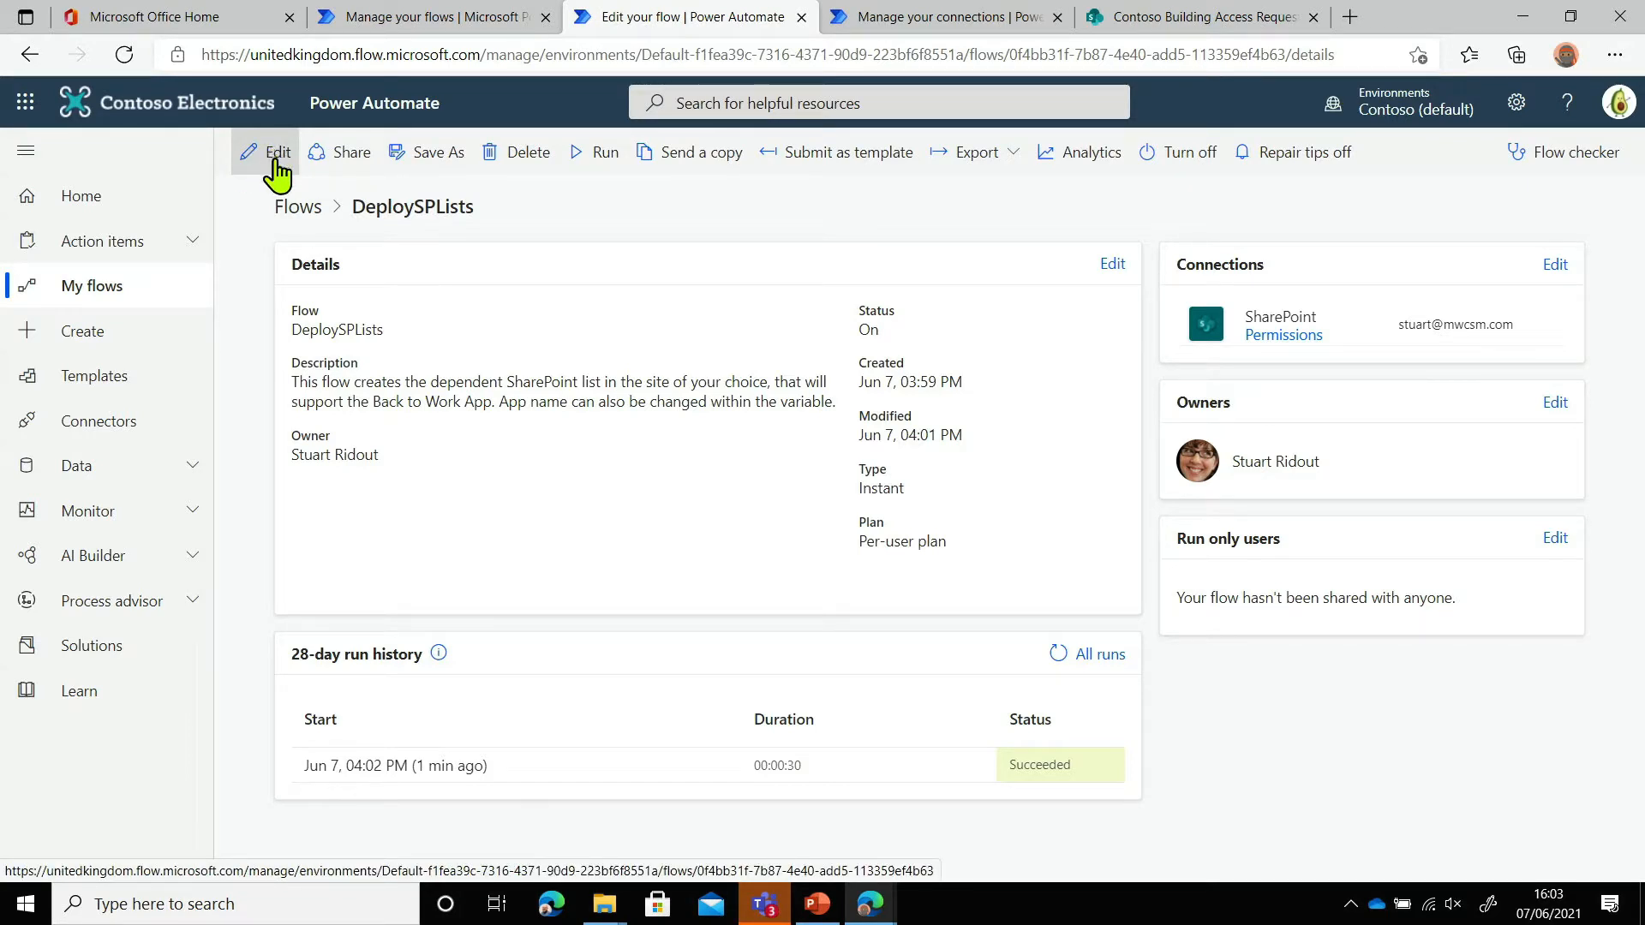
# Open Site contents of the Contoso Building Access Requests SharePoint site and compare its BAR lists with the deployment guide
pyautogui.click(1239, 26)
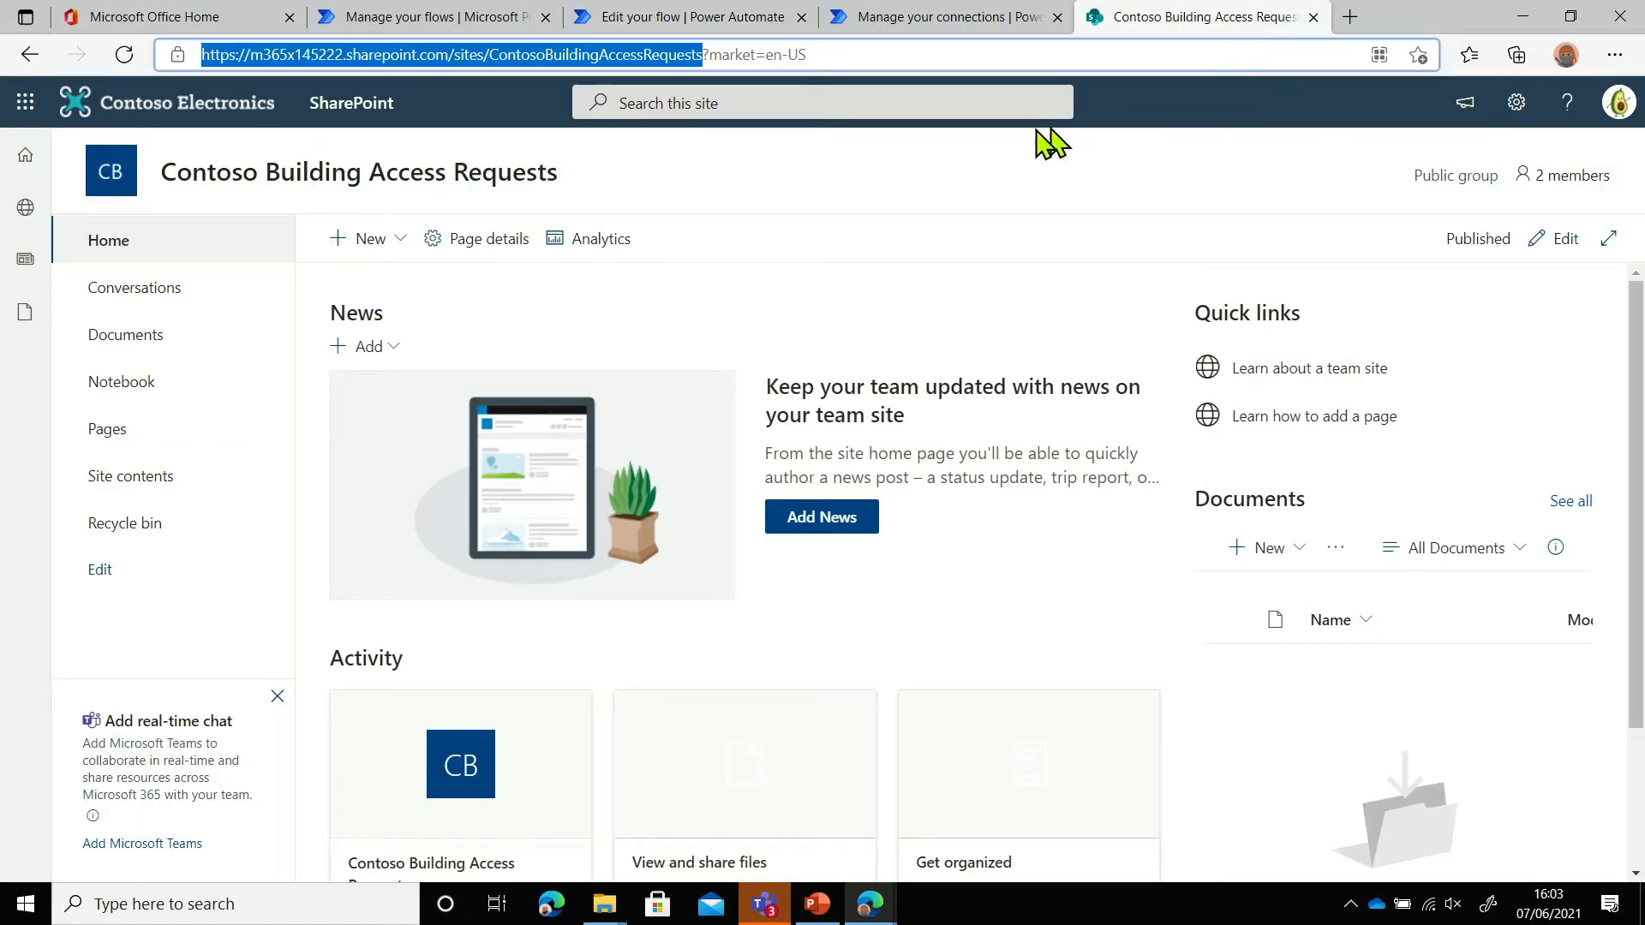
pyautogui.click(1514, 113)
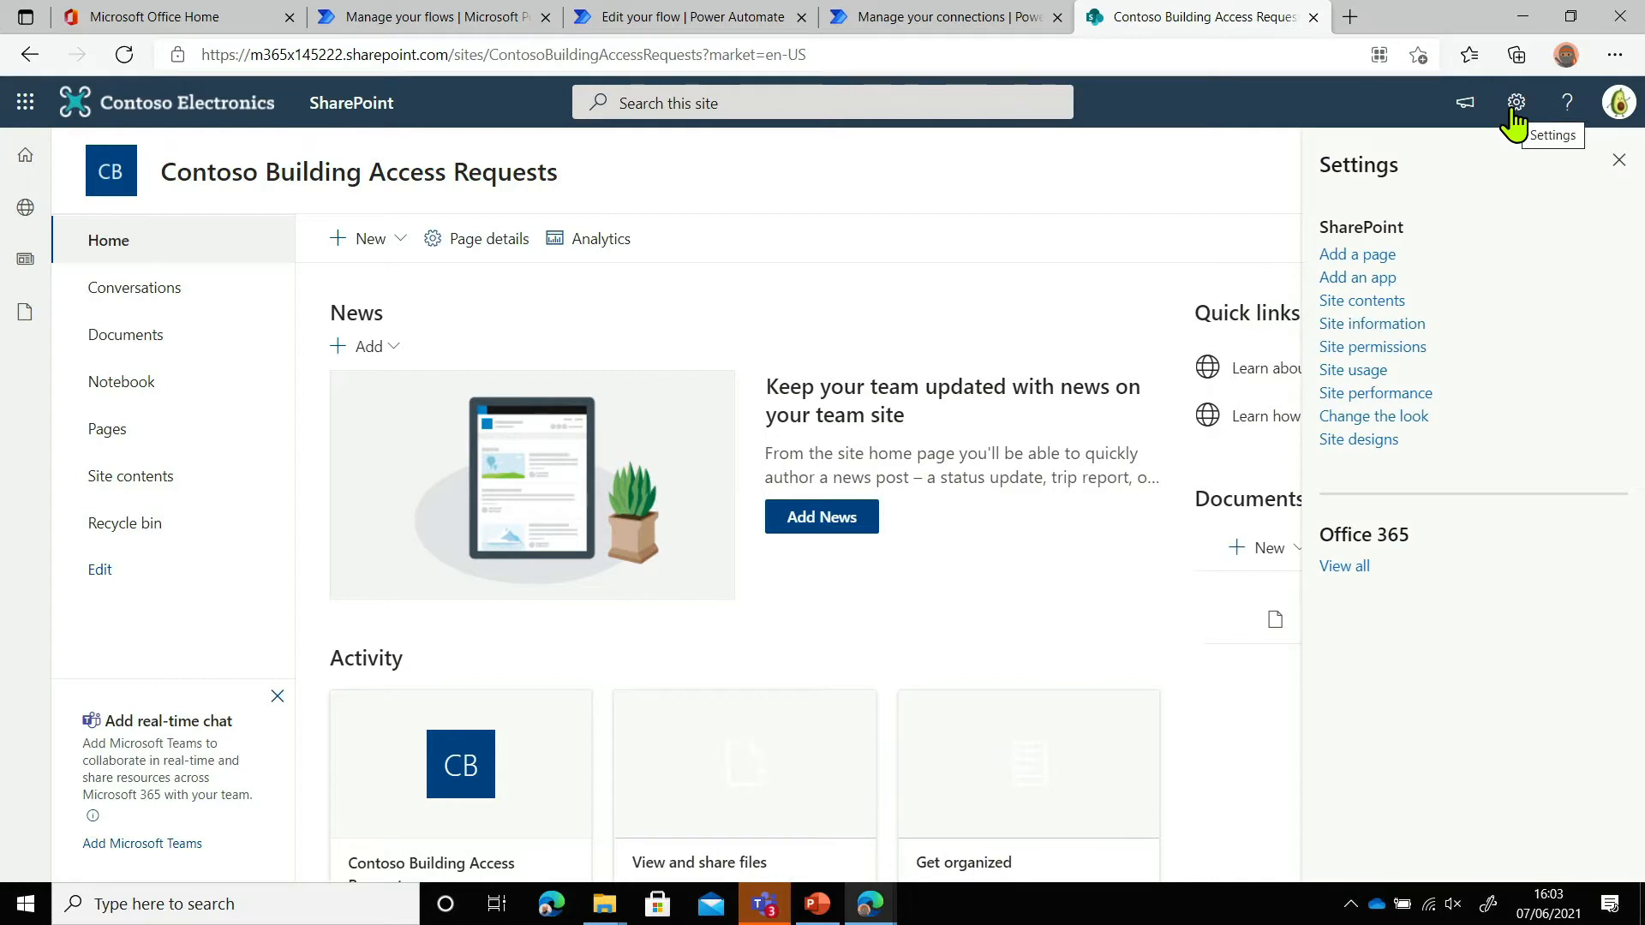
pyautogui.click(1514, 119)
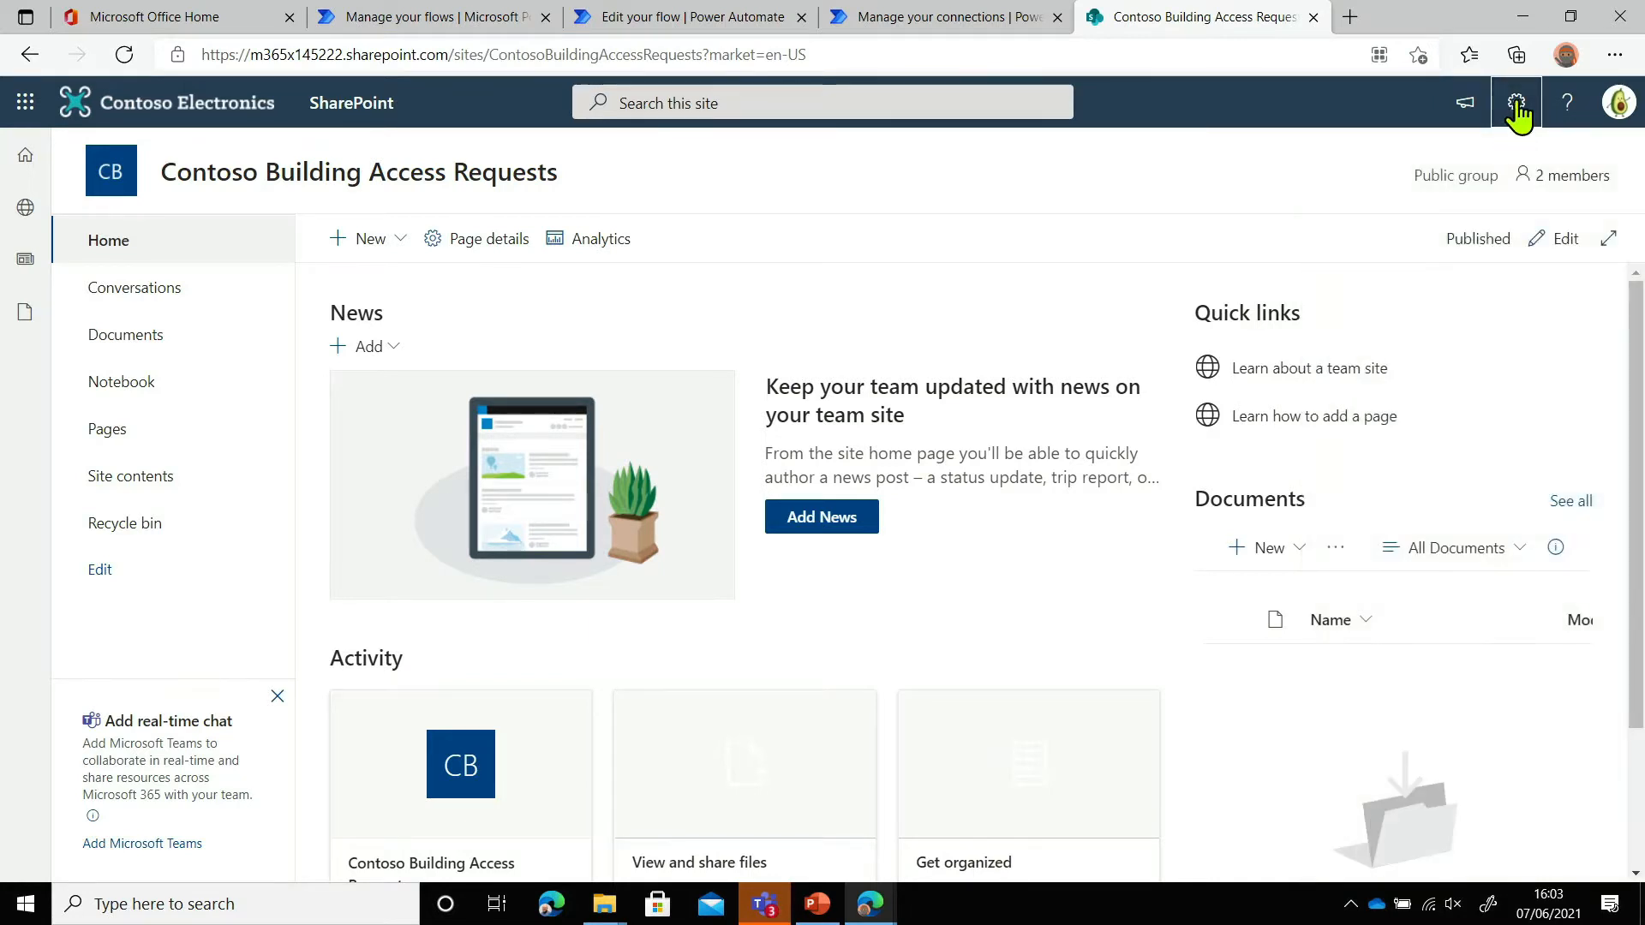
pyautogui.click(1515, 104)
pyautogui.click(1374, 302)
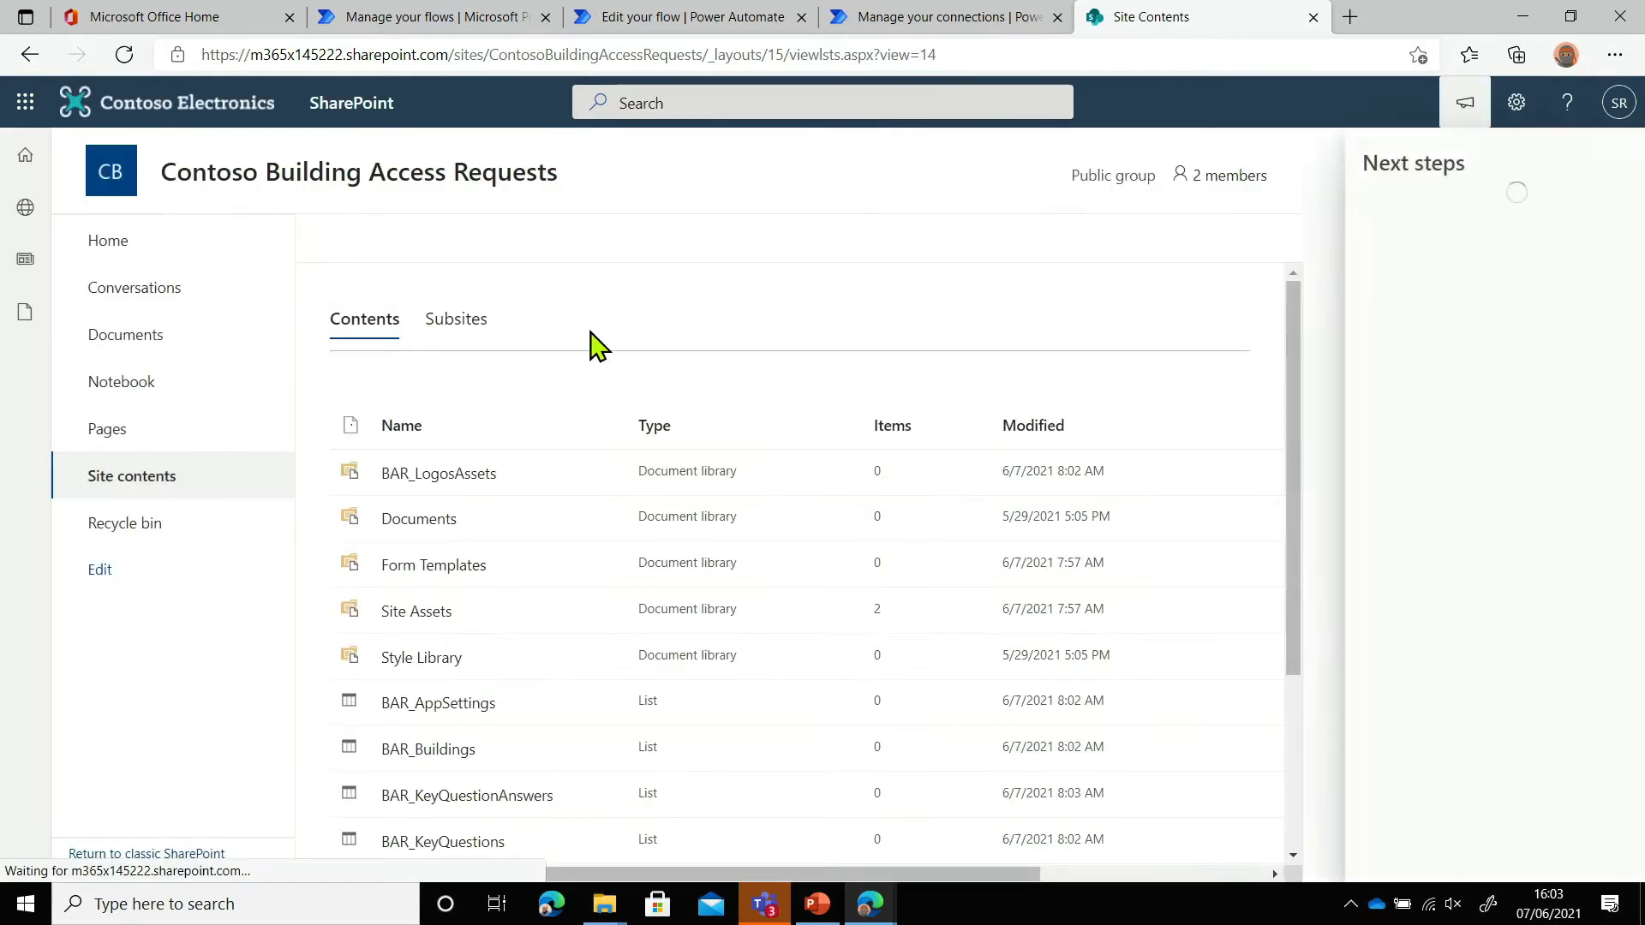
pyautogui.scroll(-2, 596, 377)
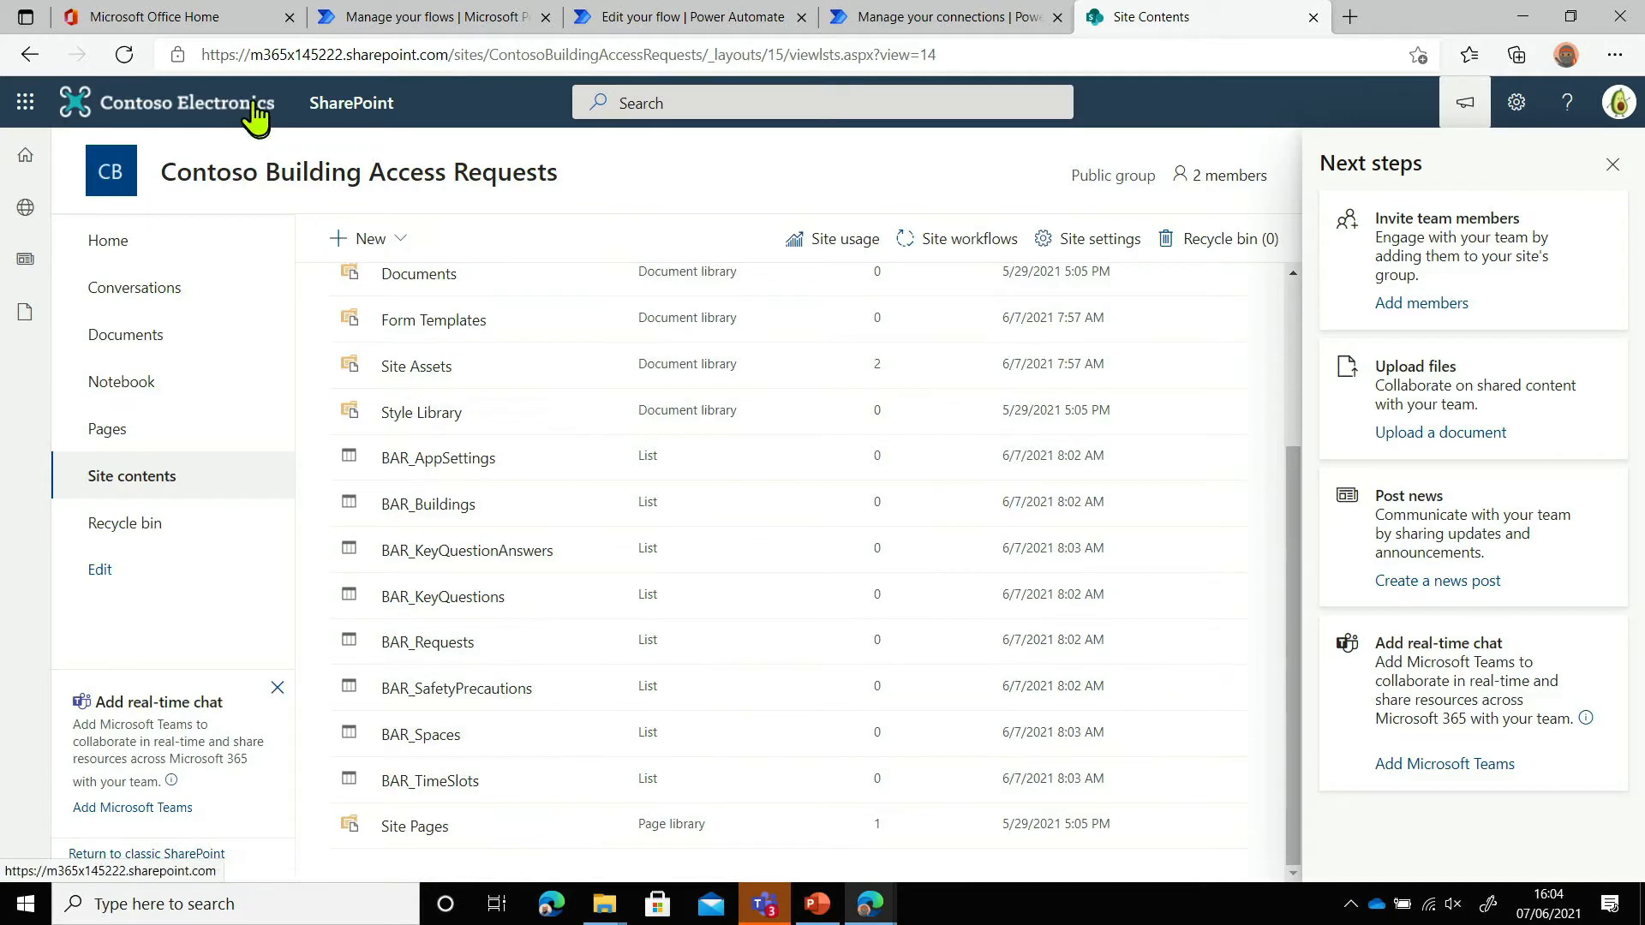
pyautogui.hotkey('alt', 'Tab')
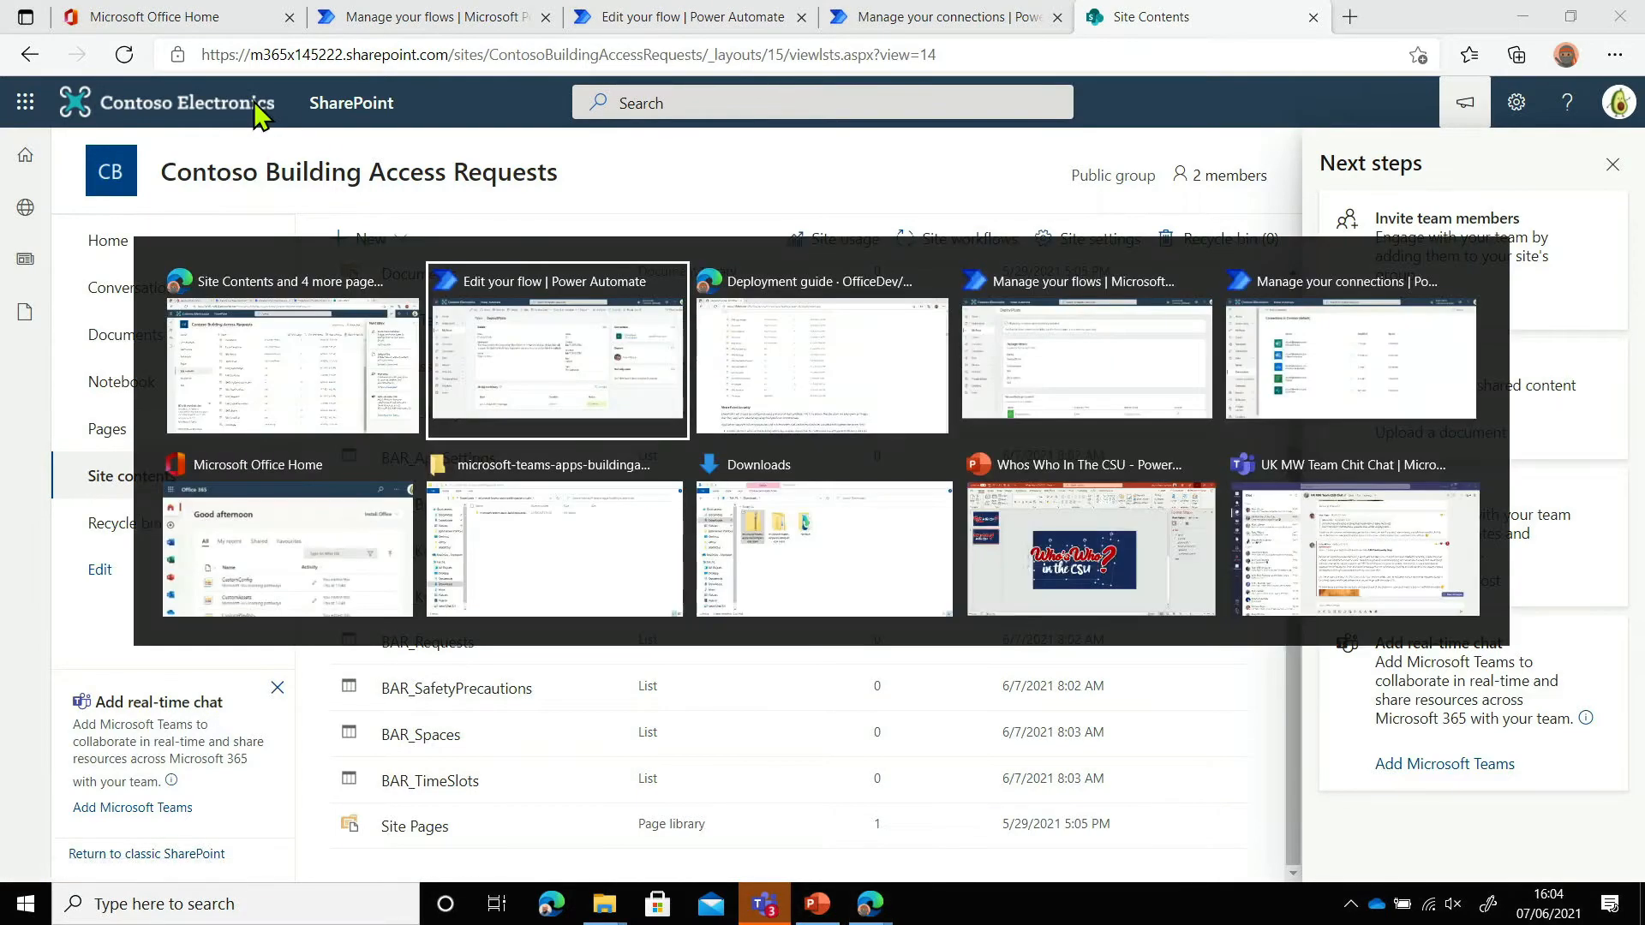
pyautogui.hotkey('alt', 'Tab')
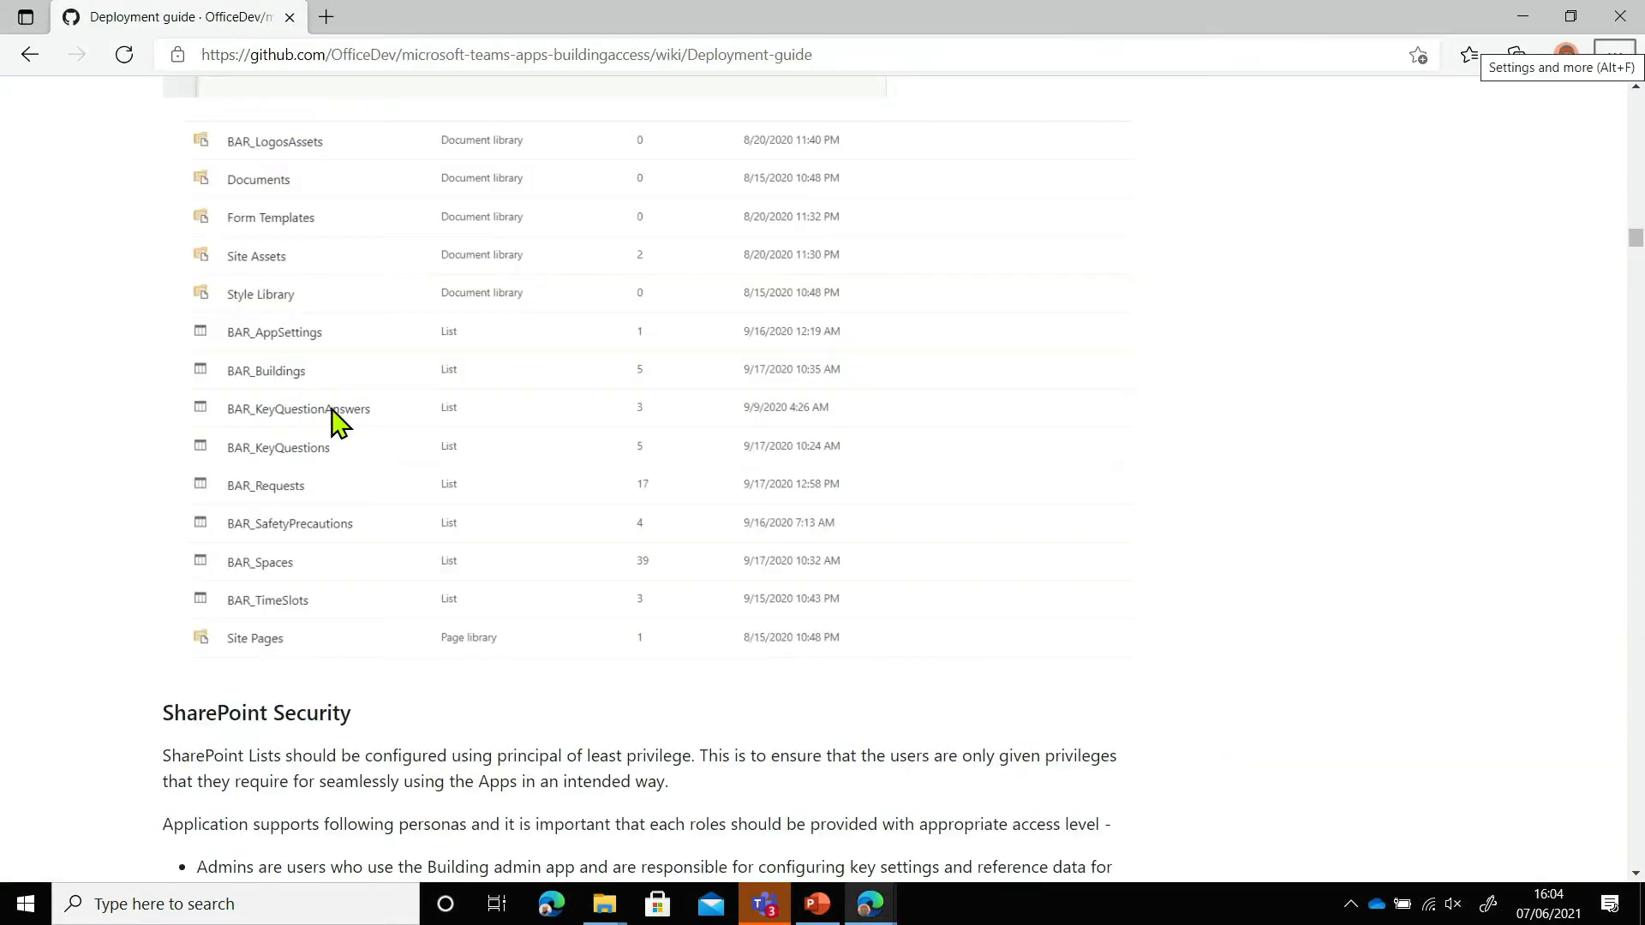
# Read the guide's SharePoint Security section, covering the user personas and the permission matrix for the BAR lists
pyautogui.scroll(-3, 347, 403)
pyautogui.scroll(-4, 334, 317)
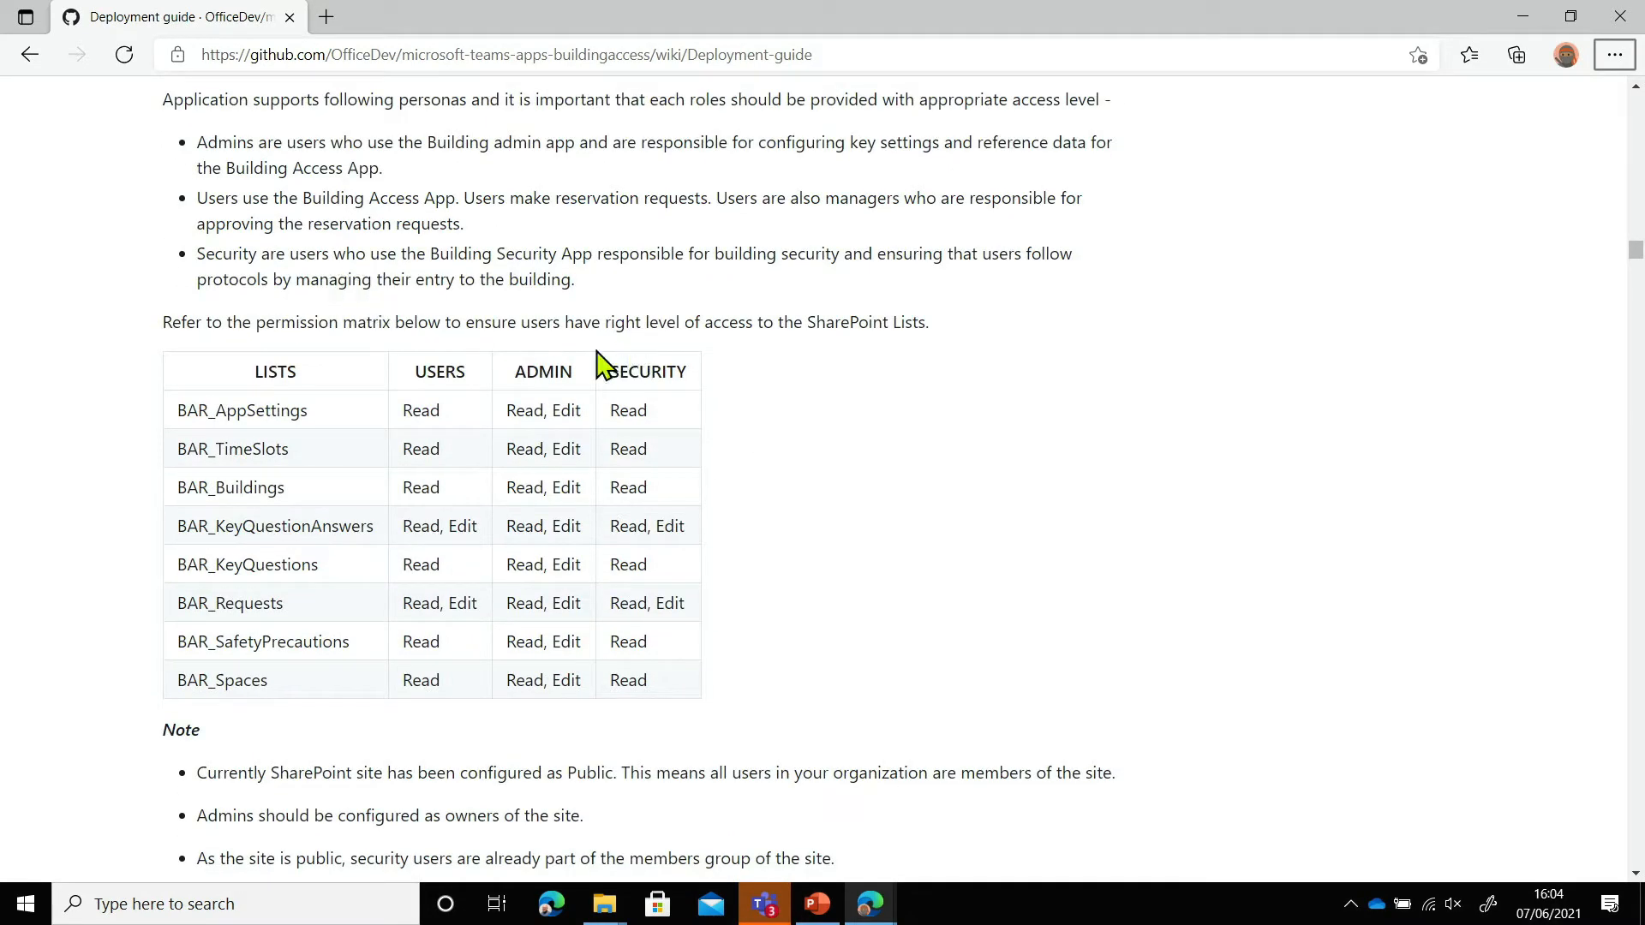
pyautogui.scroll(1, 646, 254)
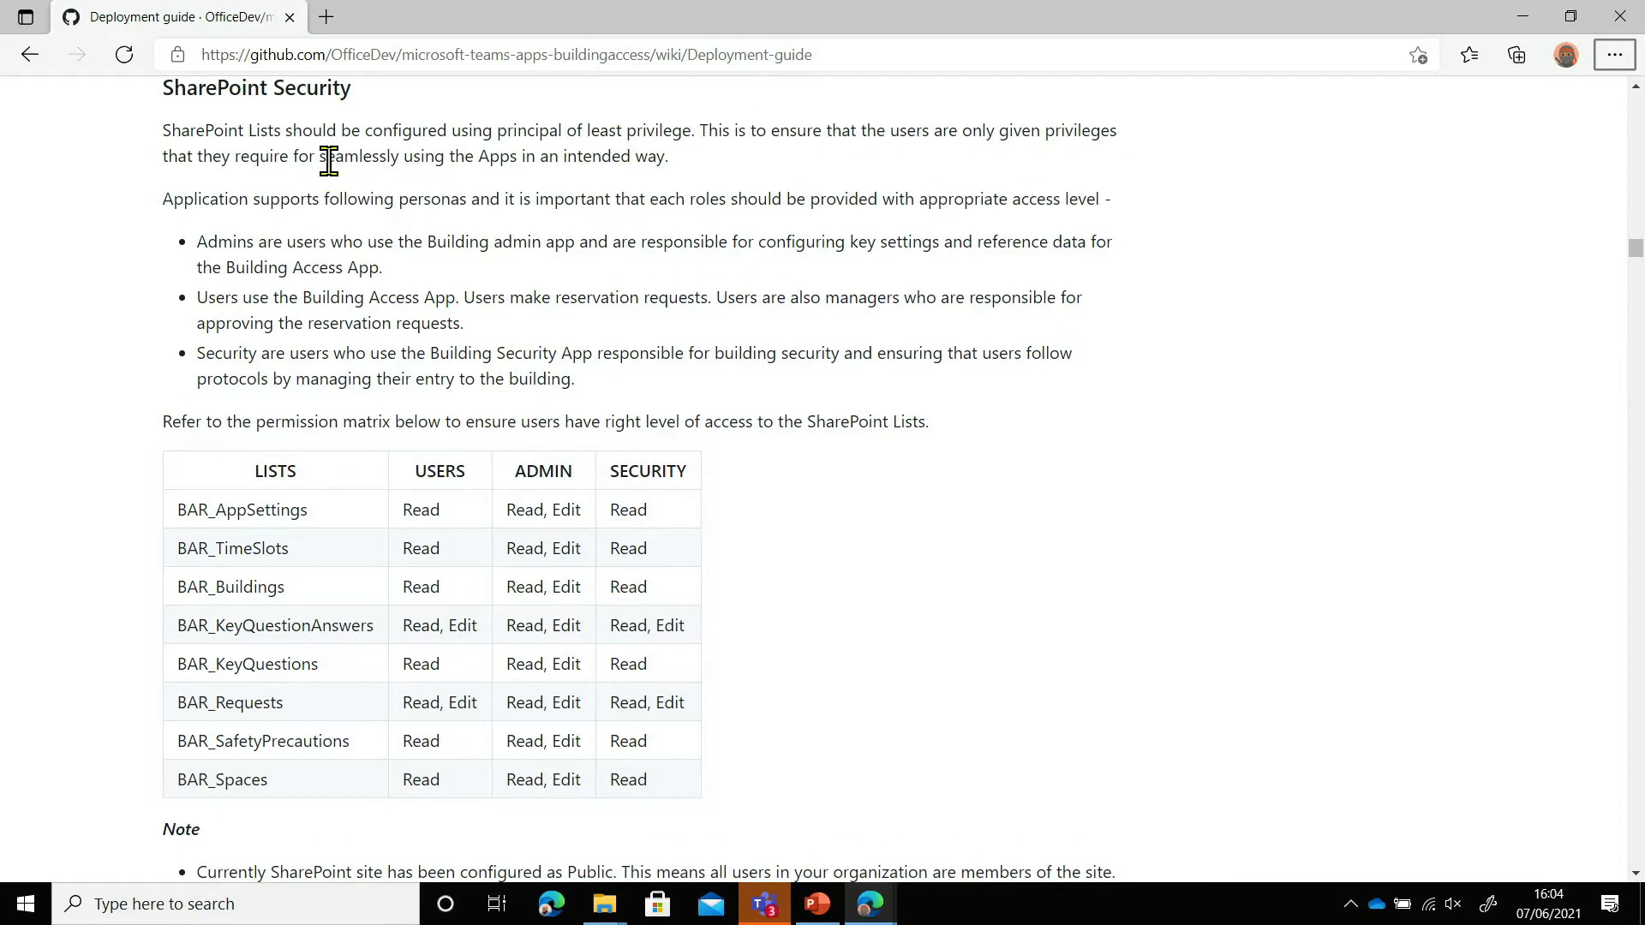
pyautogui.scroll(-2, 329, 160)
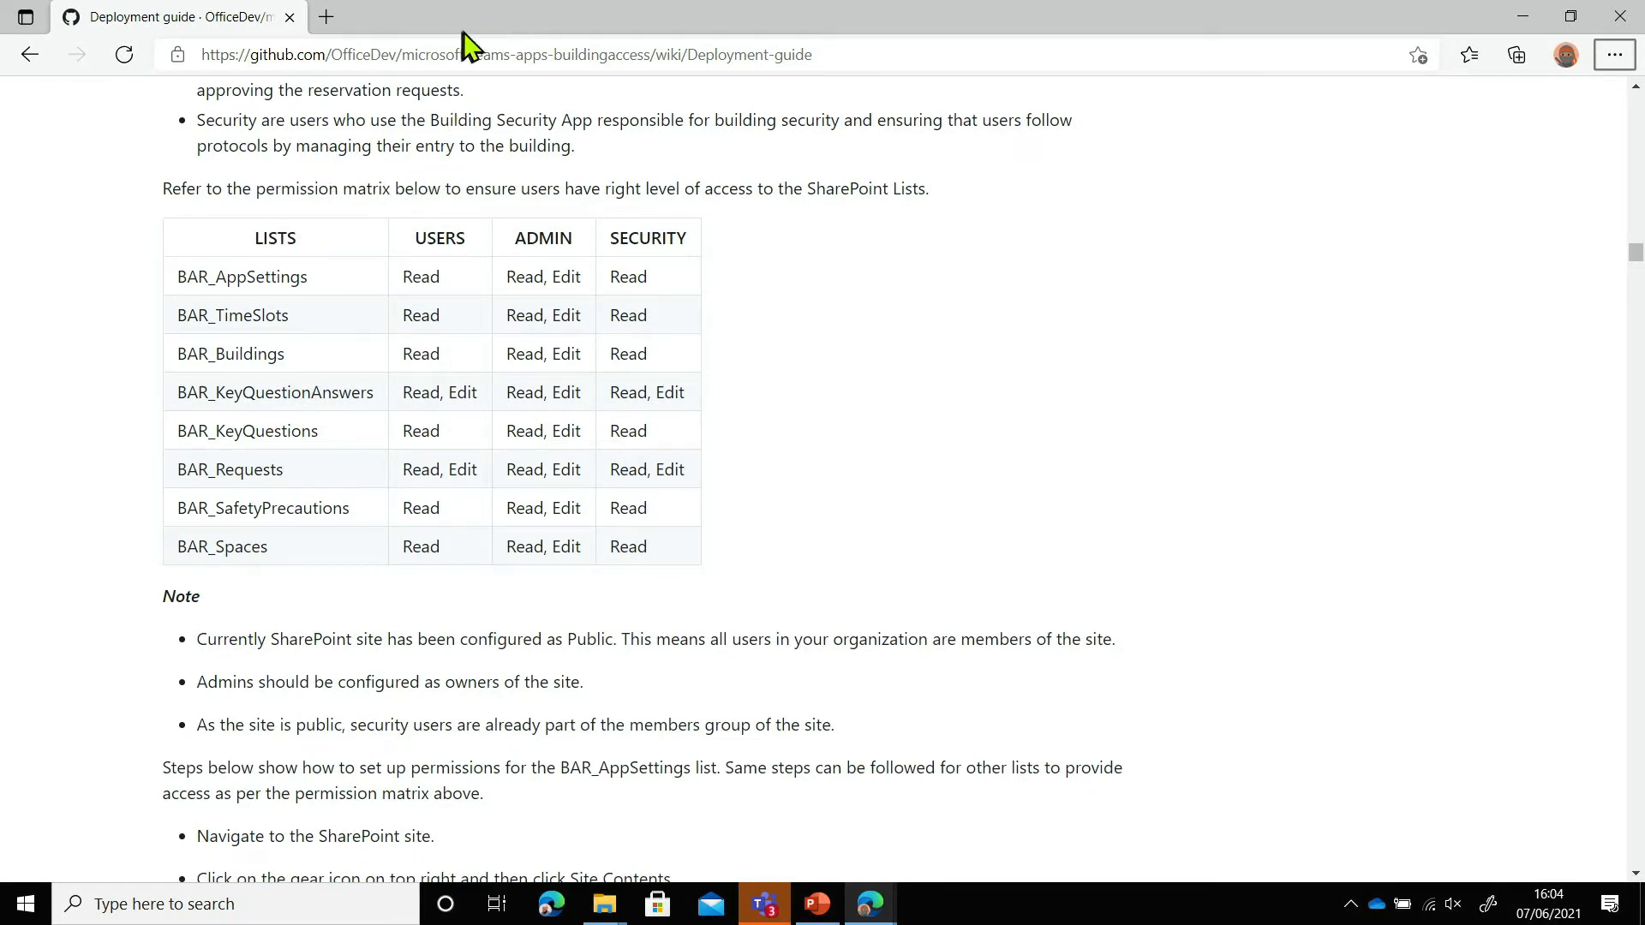
pyautogui.scroll(2, 451, 231)
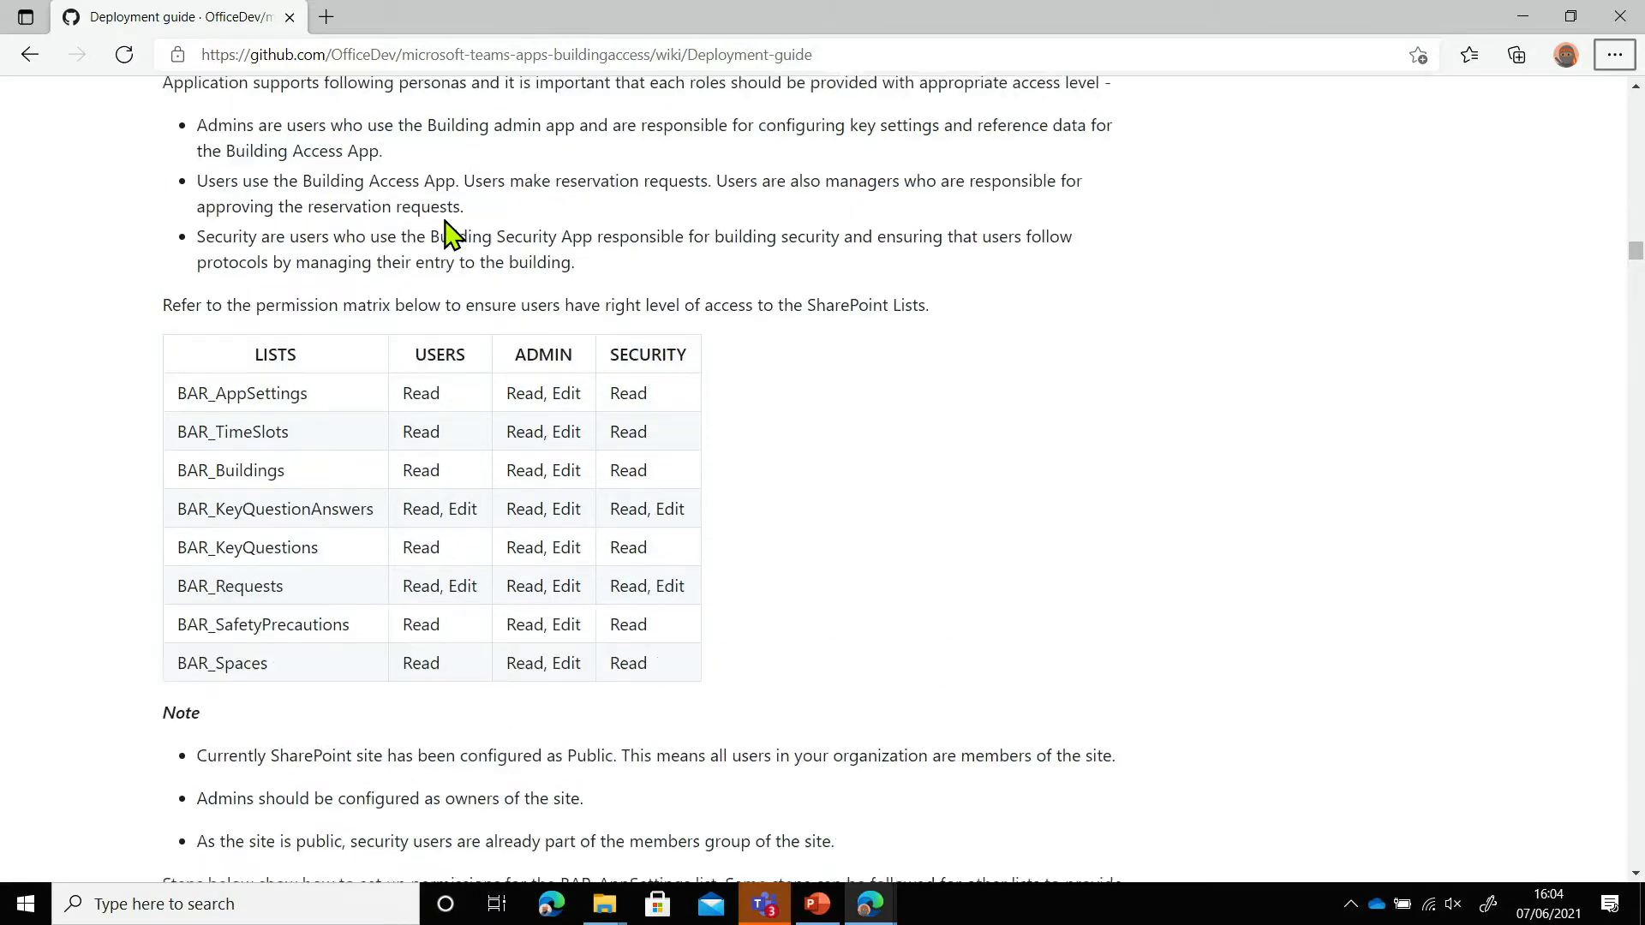
# Read the guide's steps for setting BAR_AppSettings list permissions, continuing to Step 3 on importing the Building Access app
pyautogui.scroll(-7, 391, 149)
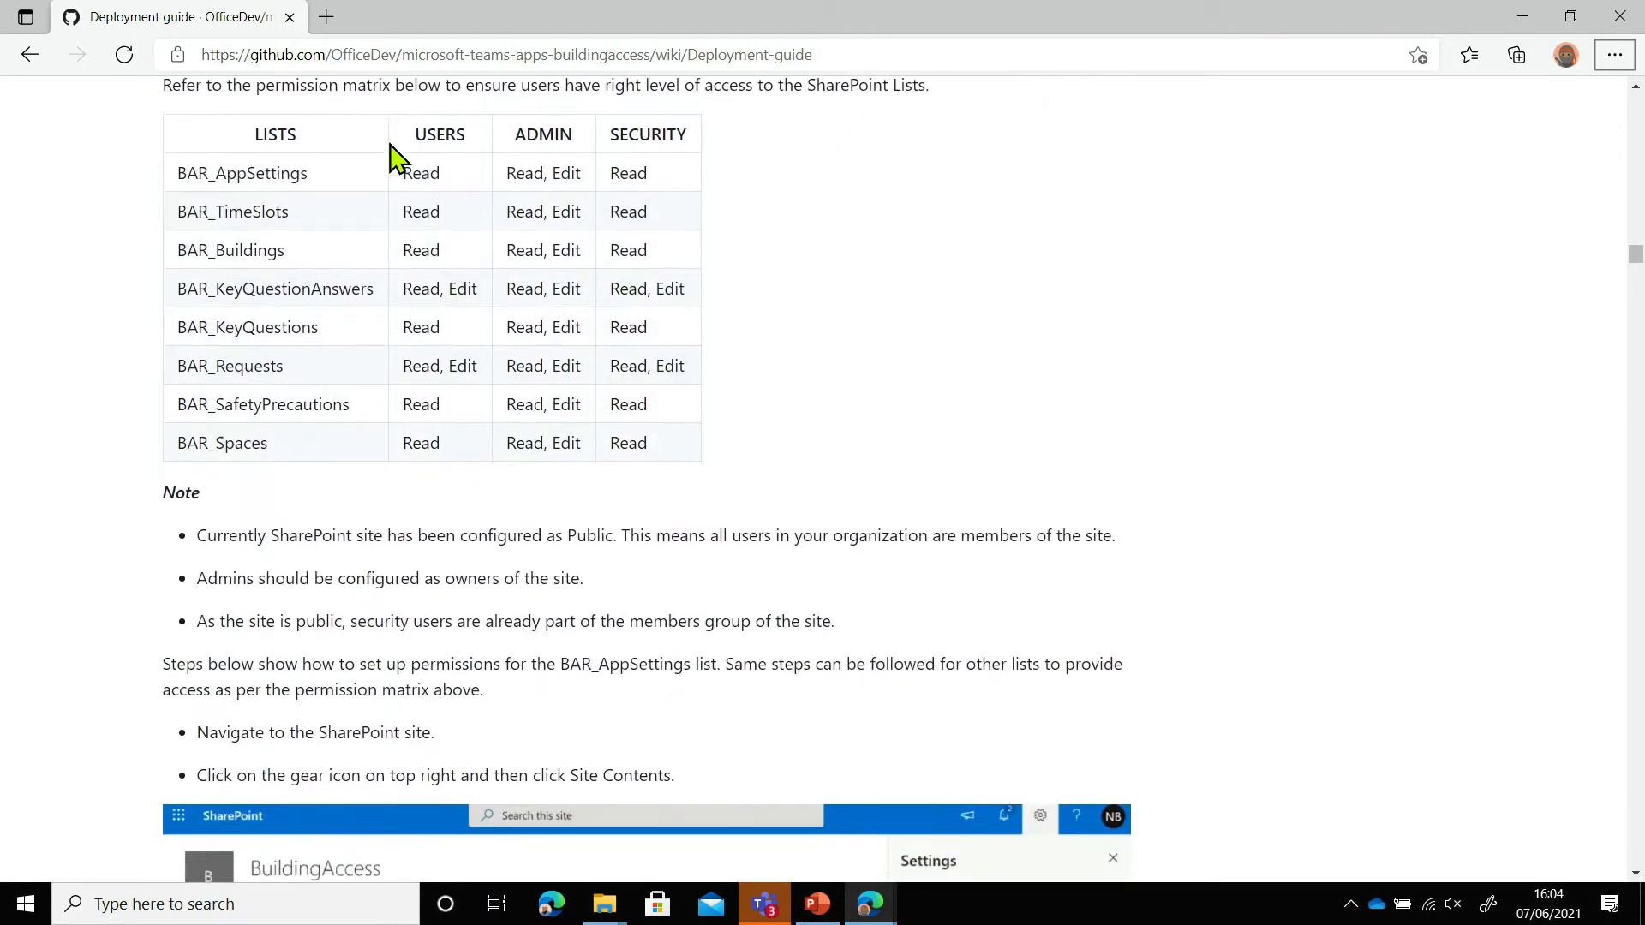
pyautogui.scroll(-8, 506, 460)
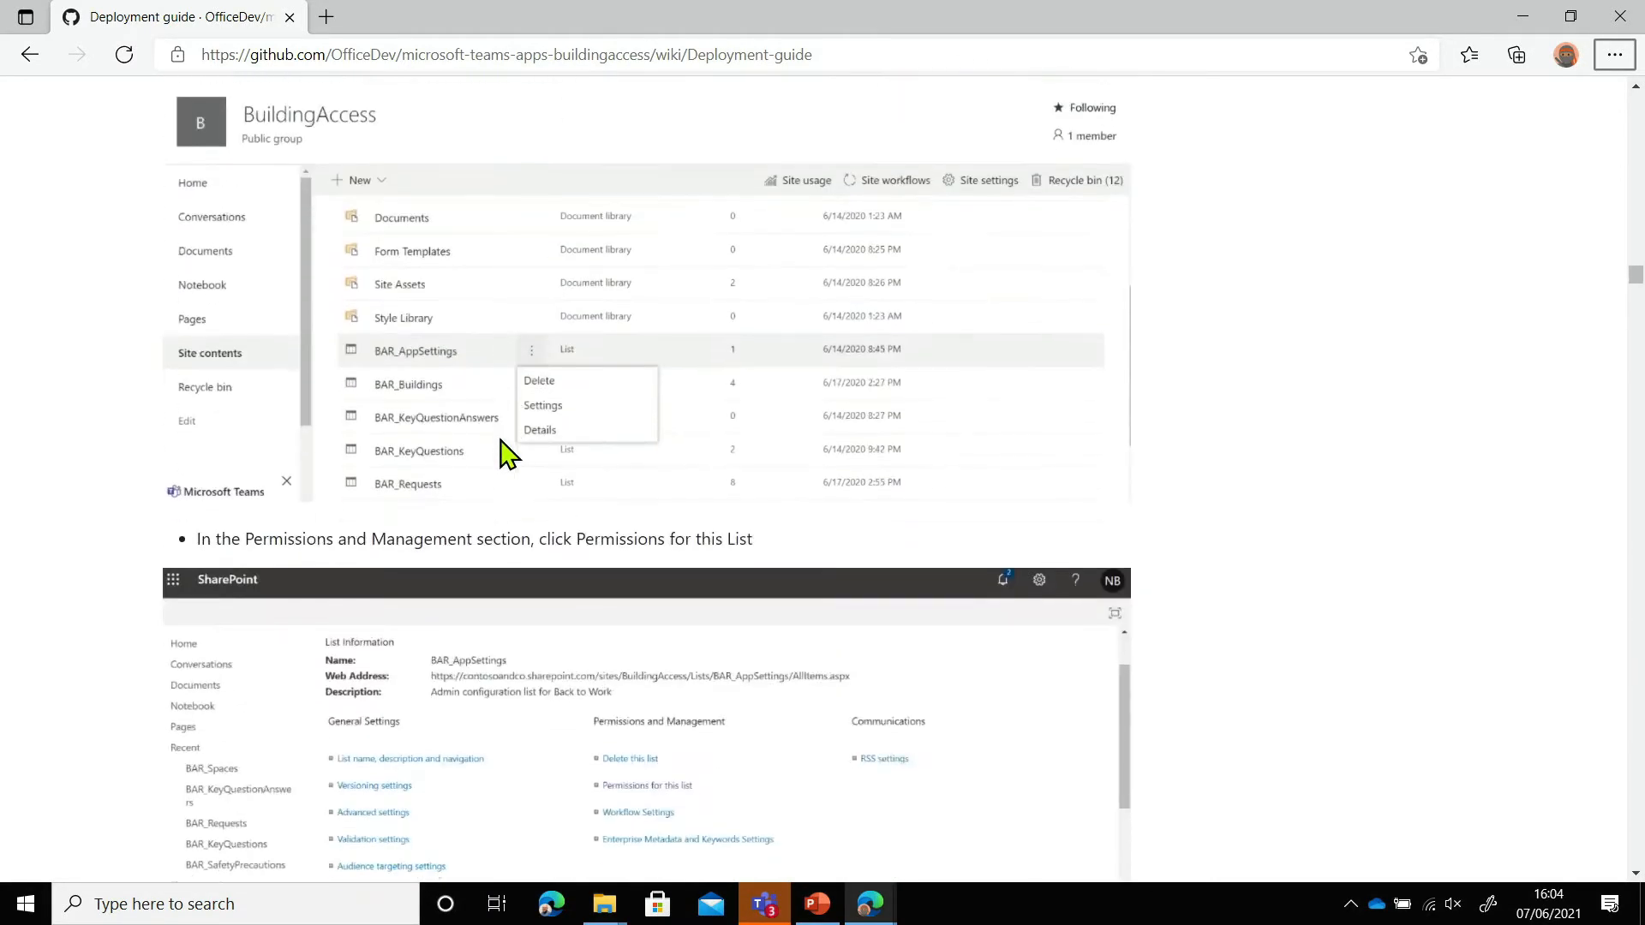
pyautogui.scroll(-4, 505, 403)
pyautogui.scroll(-4, 459, 348)
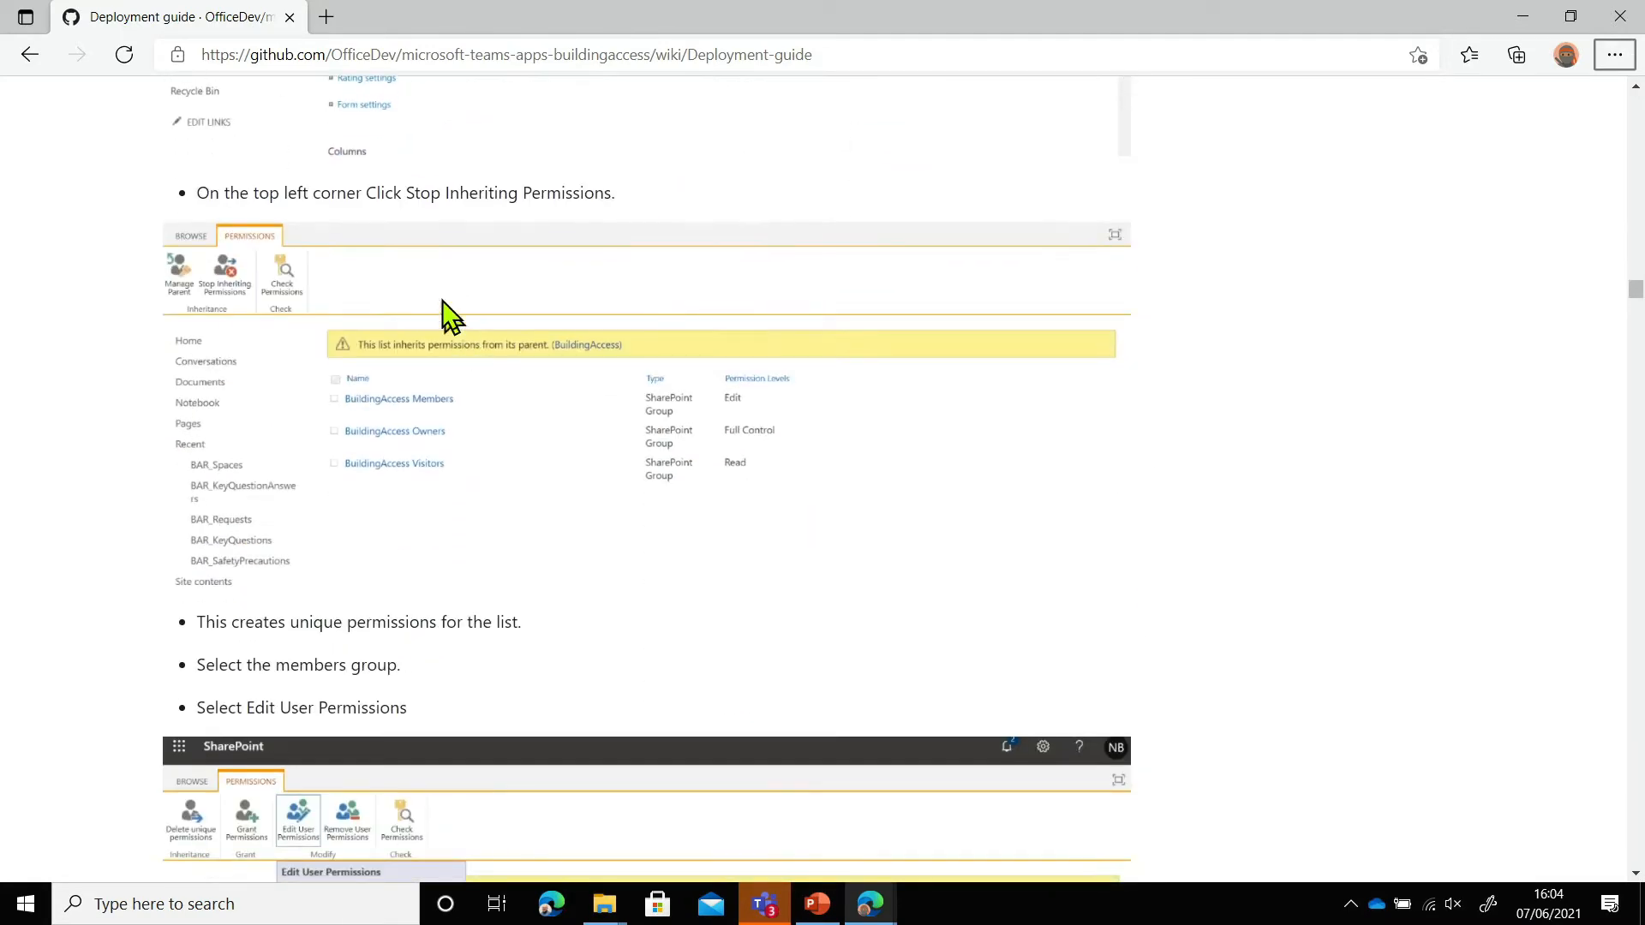
pyautogui.scroll(-4, 332, 289)
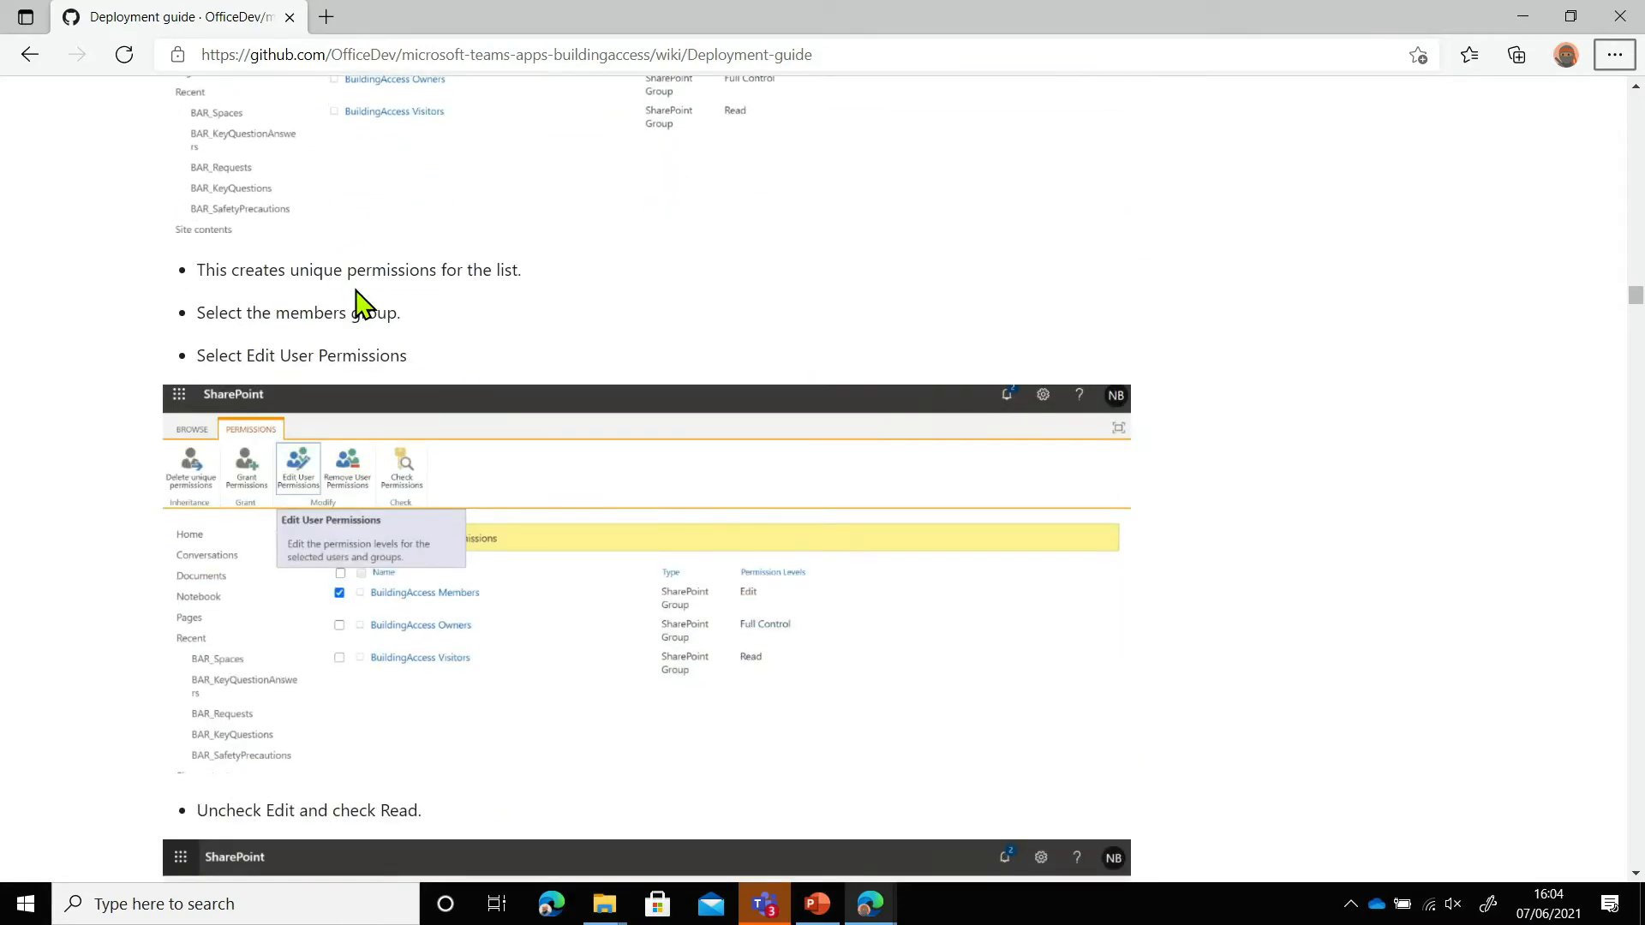
pyautogui.scroll(-4, 360, 302)
pyautogui.scroll(-5, 420, 411)
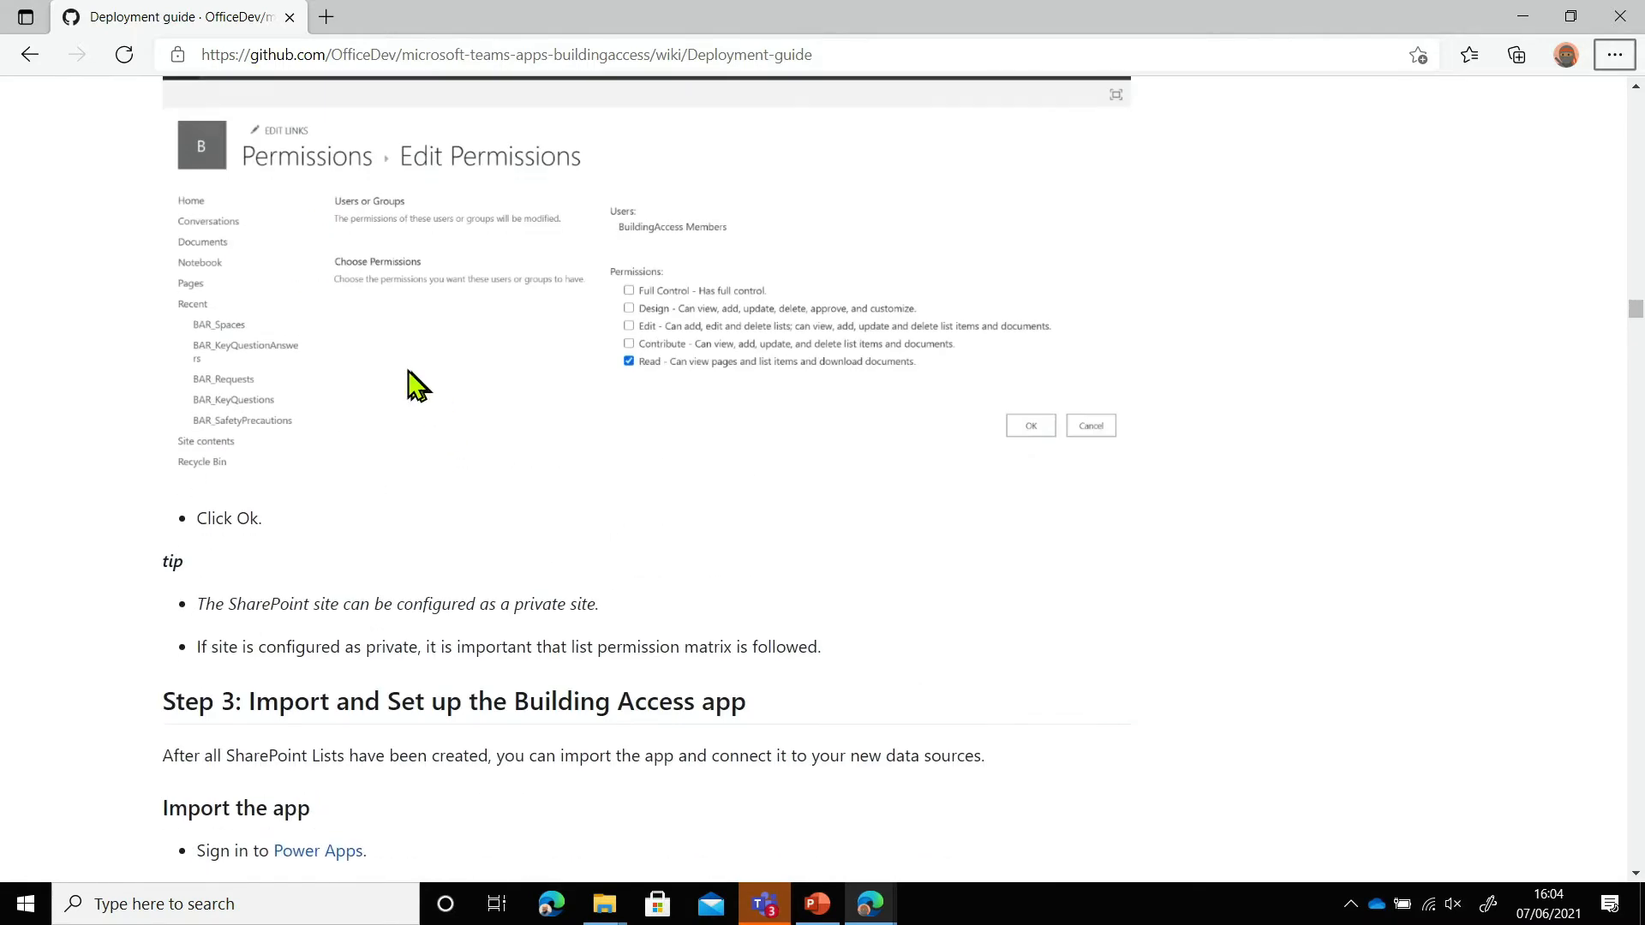
pyautogui.scroll(-6, 609, 312)
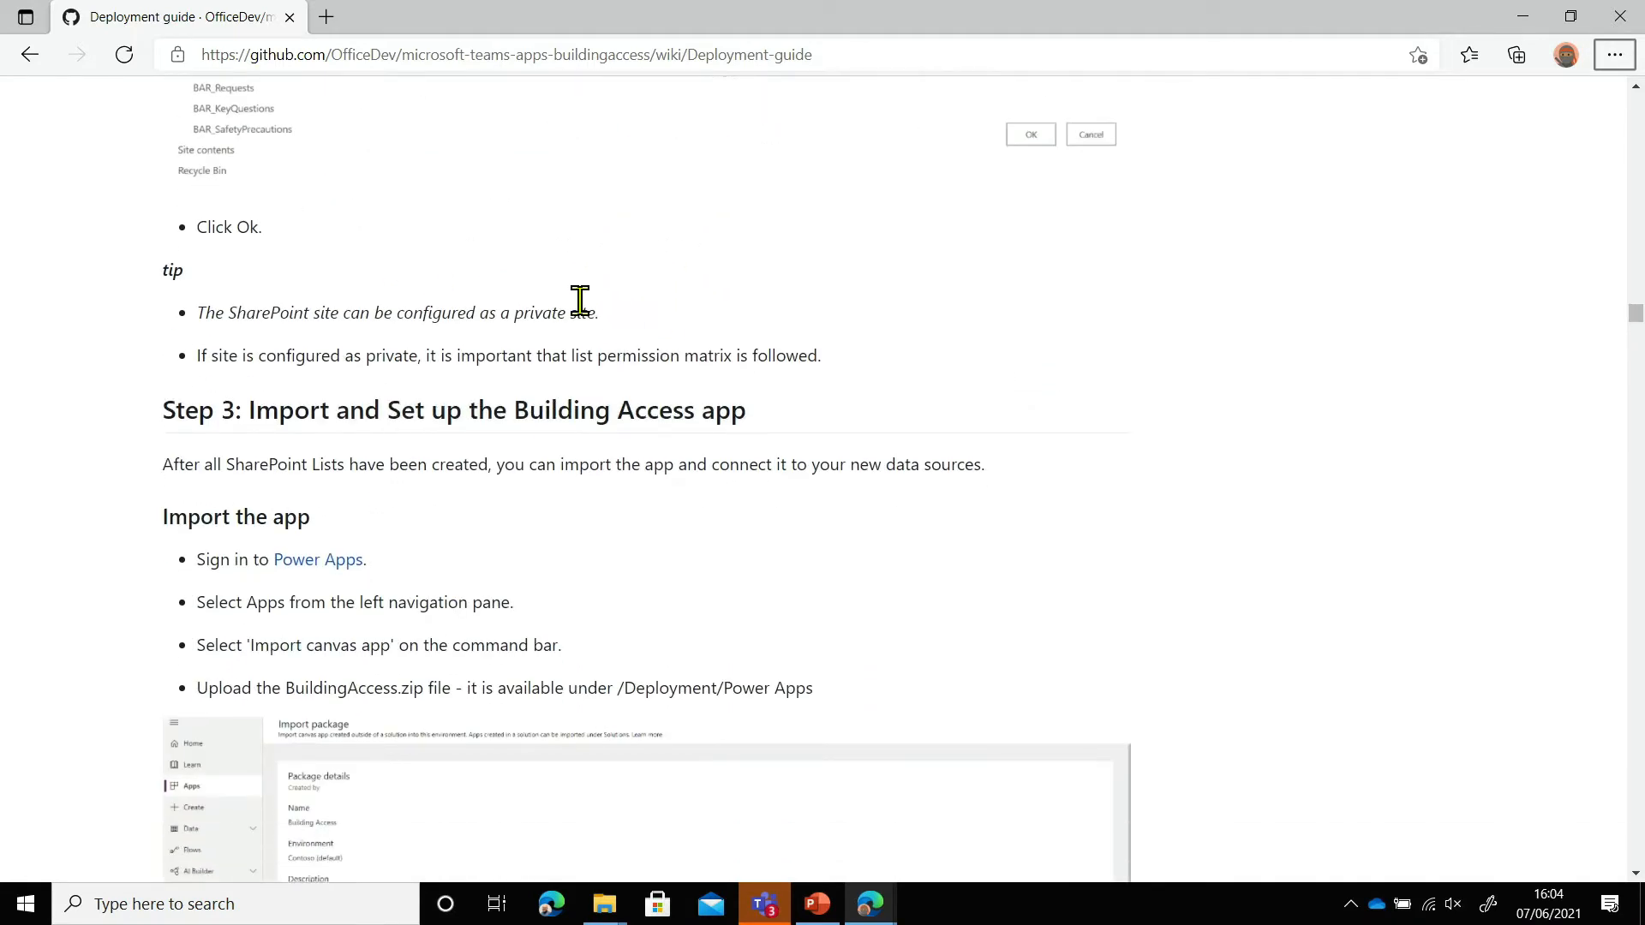
pyautogui.scroll(-1, 565, 312)
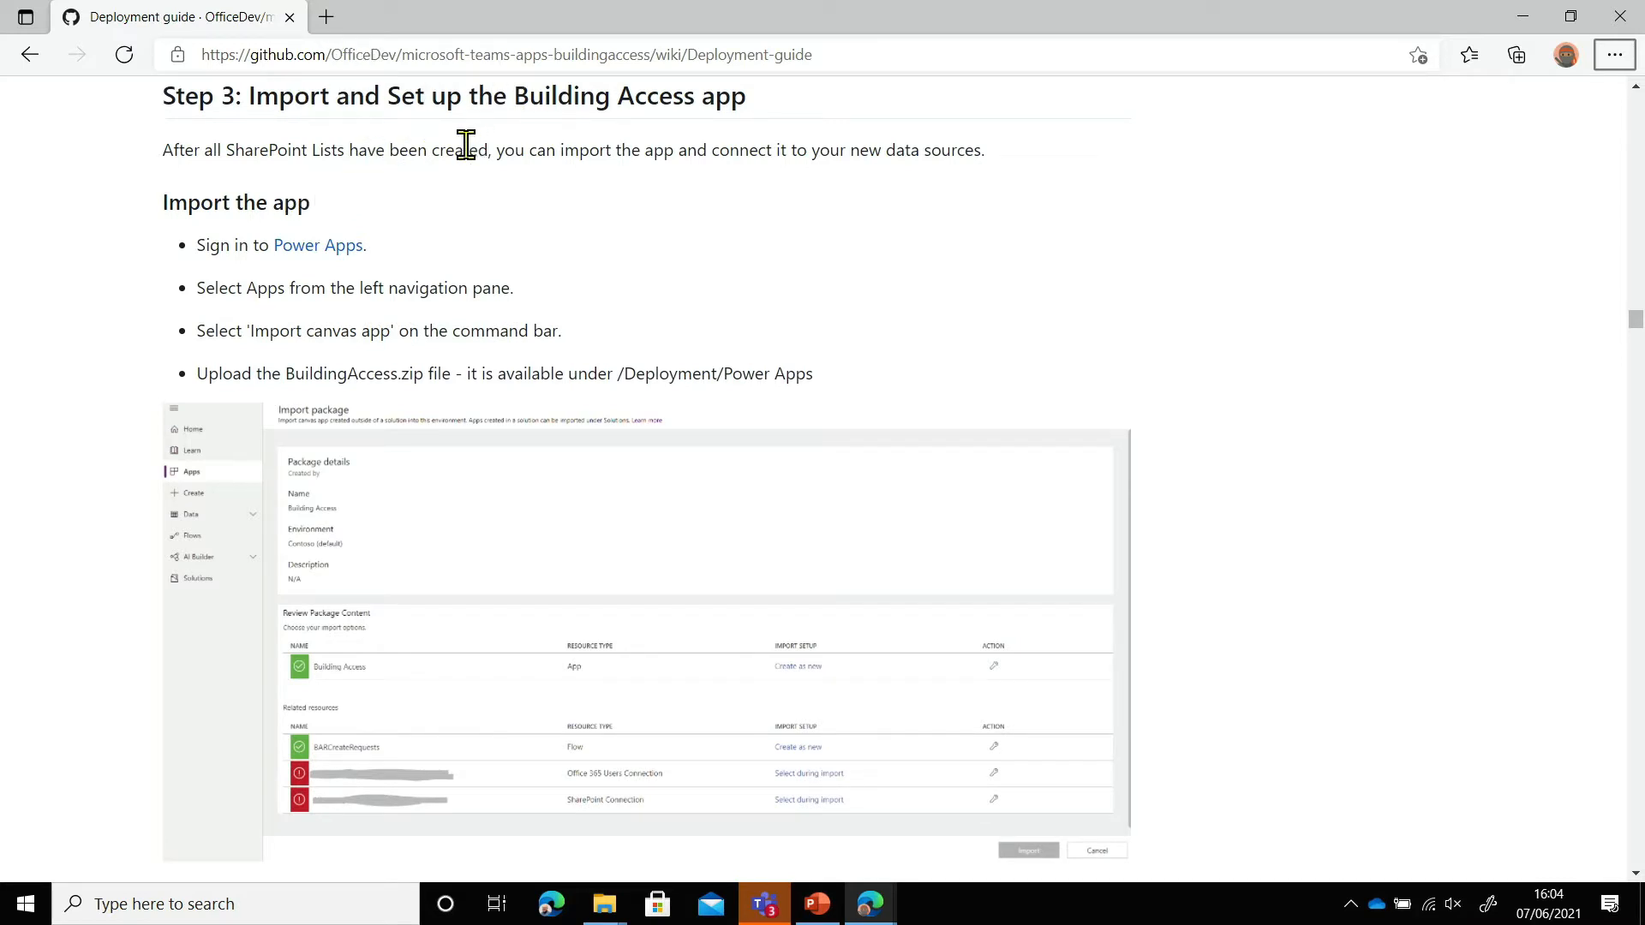
# Switch to the Power Automate browser window, close the flow and connection pages, and return to the Microsoft Office home page
pyautogui.hotkey('alt', 'Tab')
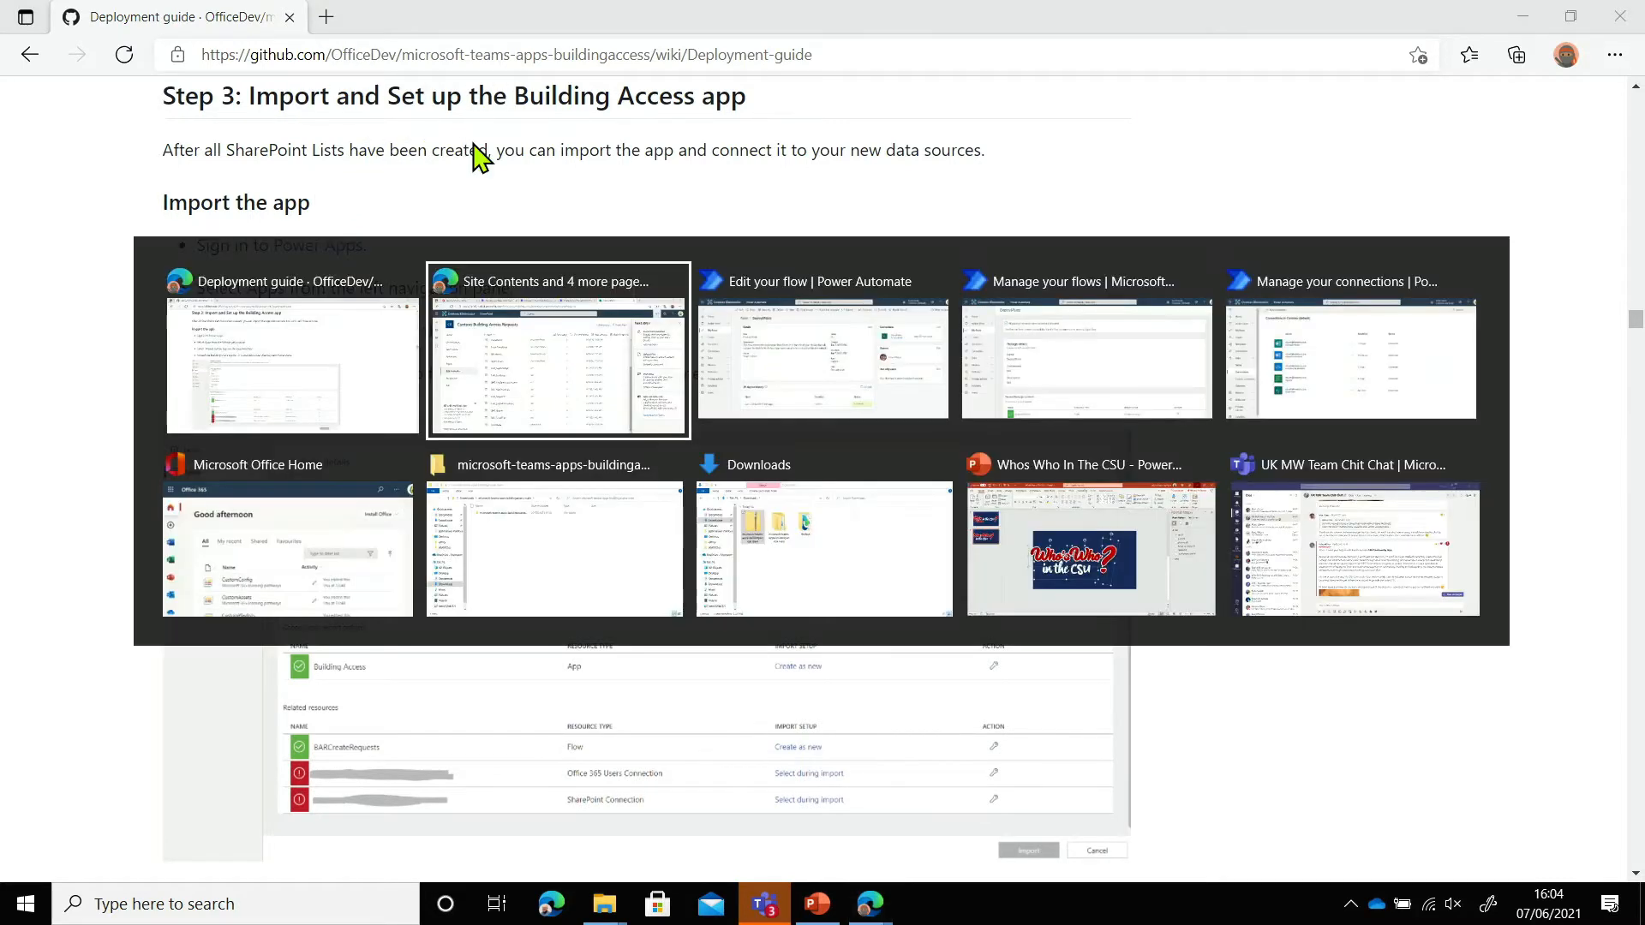
pyautogui.hotkey('alt', 'Tab')
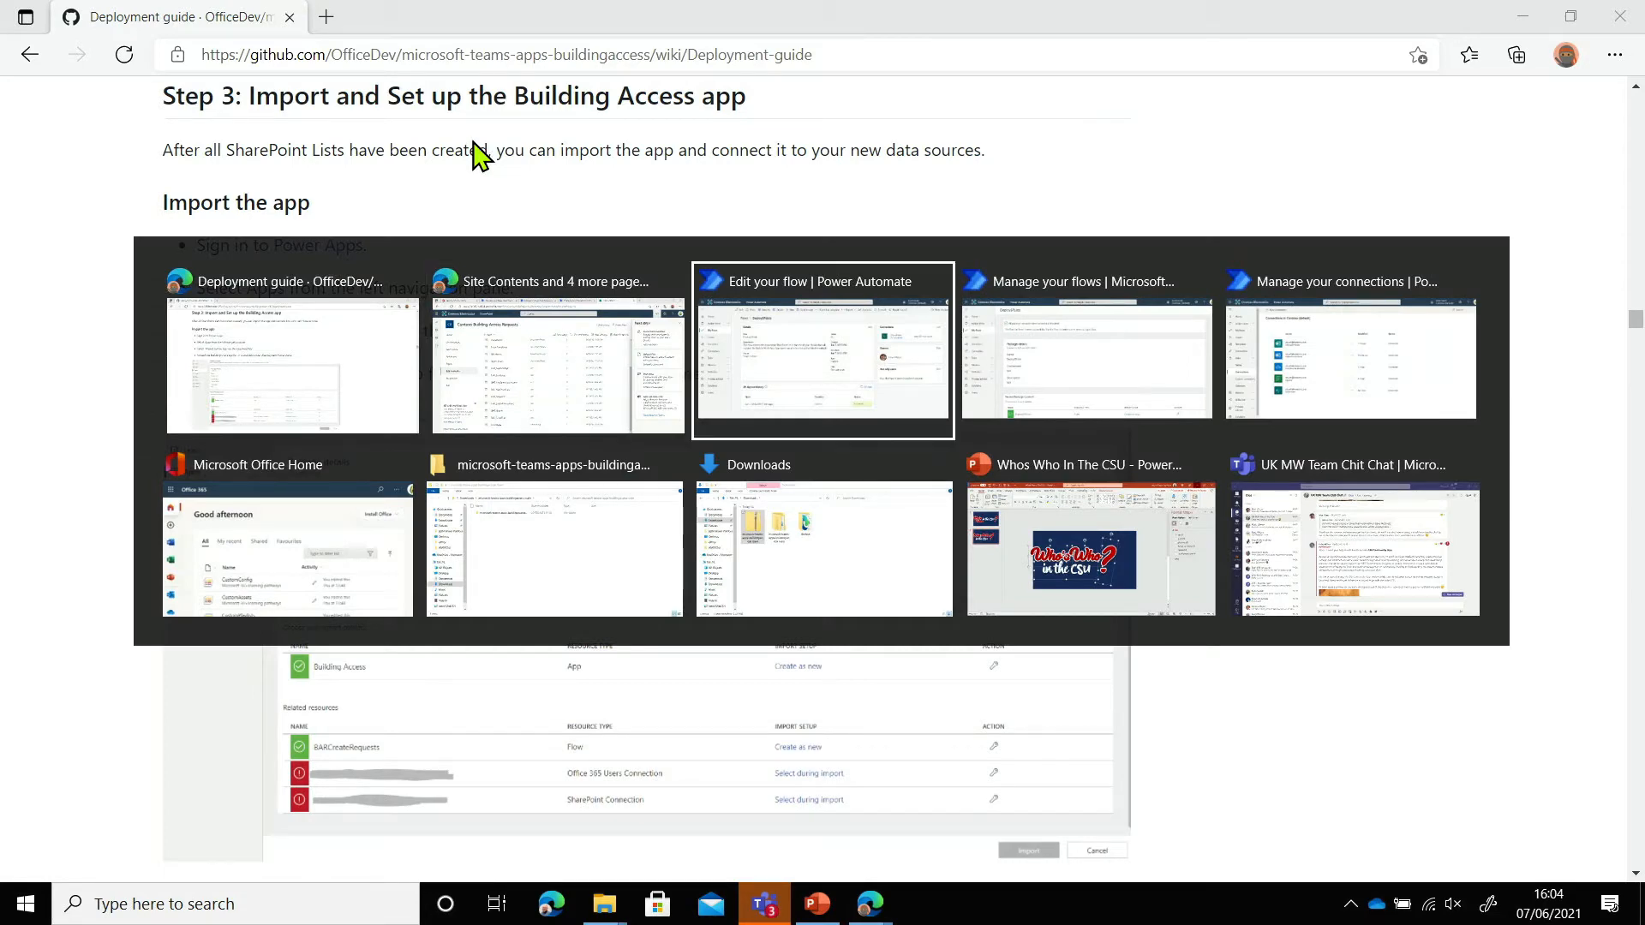
pyautogui.click(798, 16)
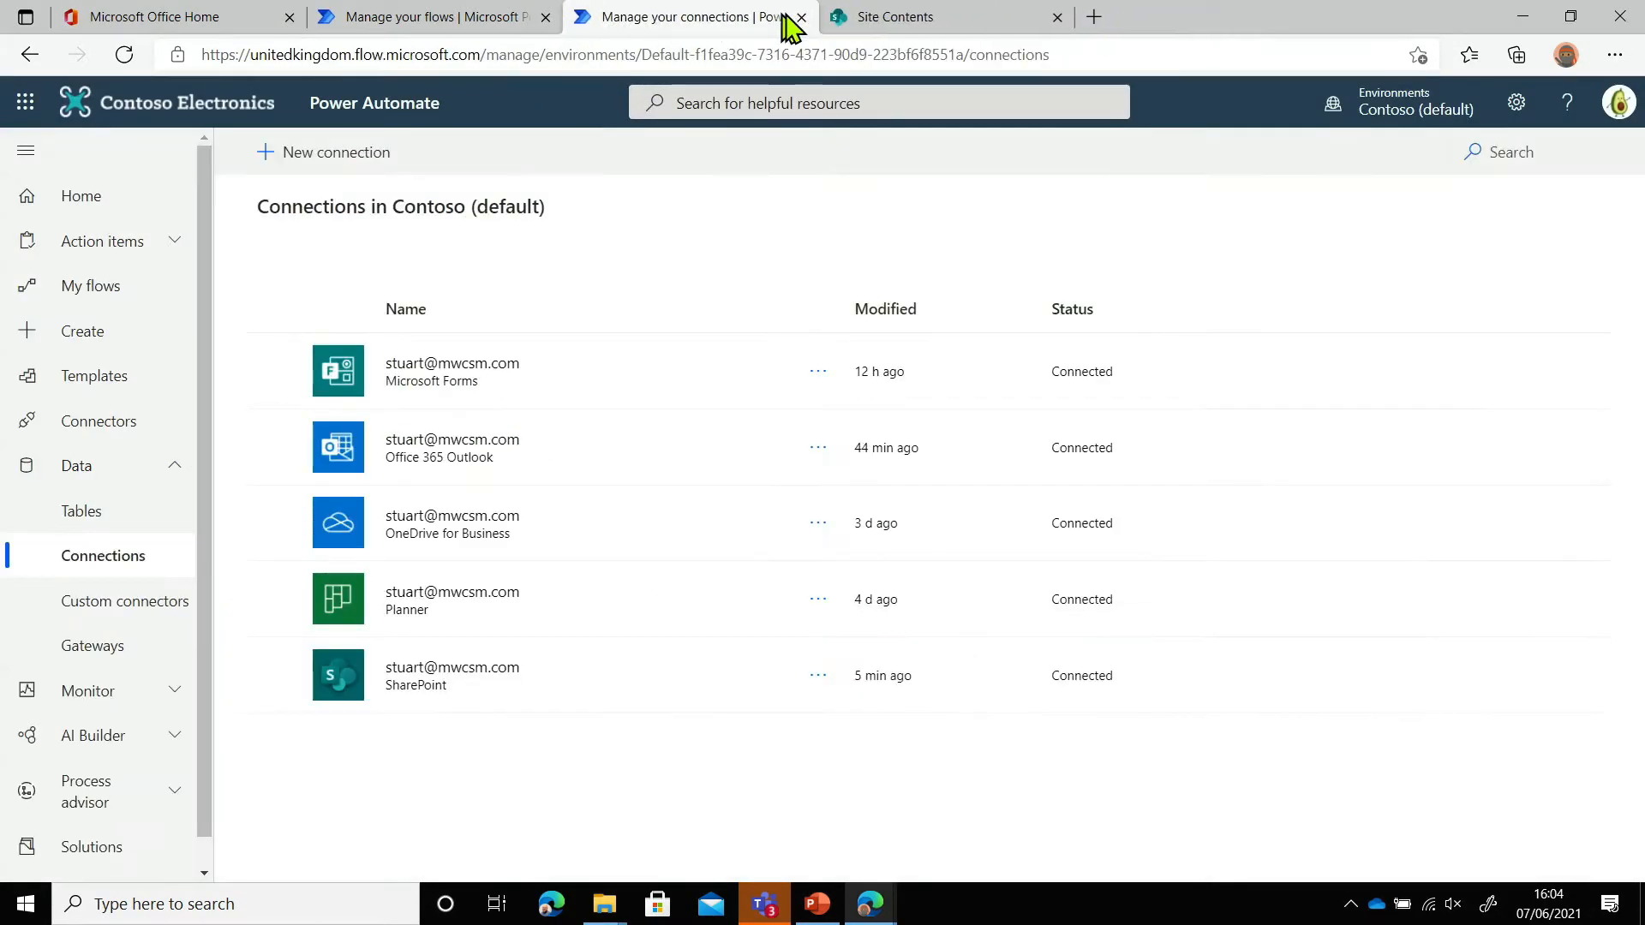
pyautogui.click(800, 17)
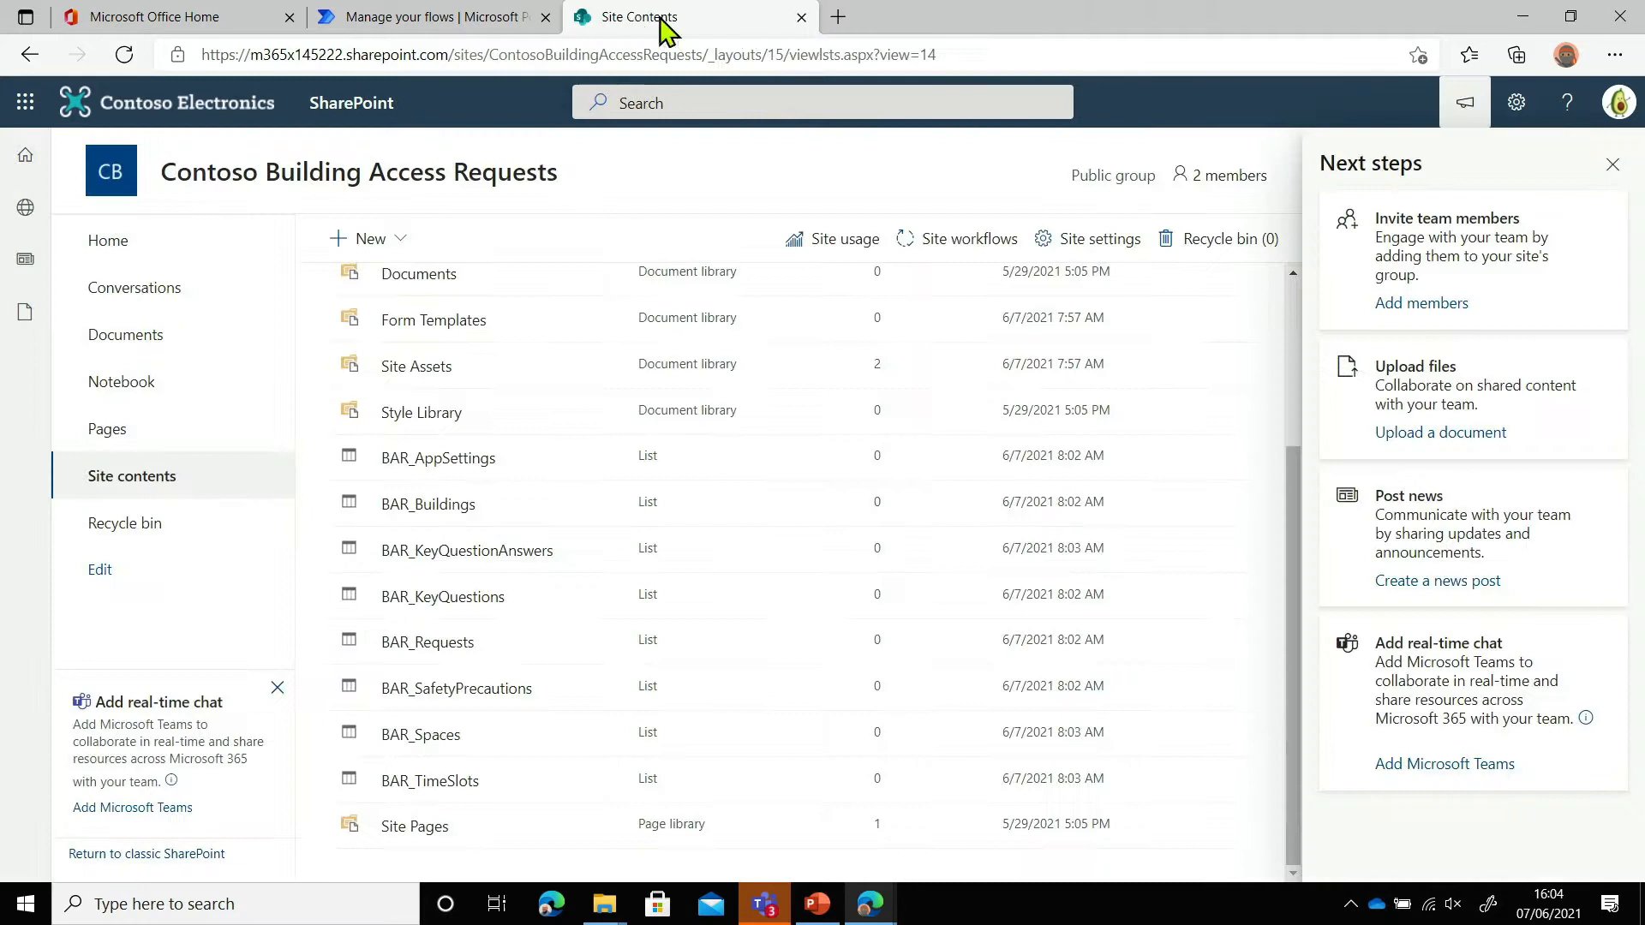
pyautogui.click(545, 17)
pyautogui.click(215, 21)
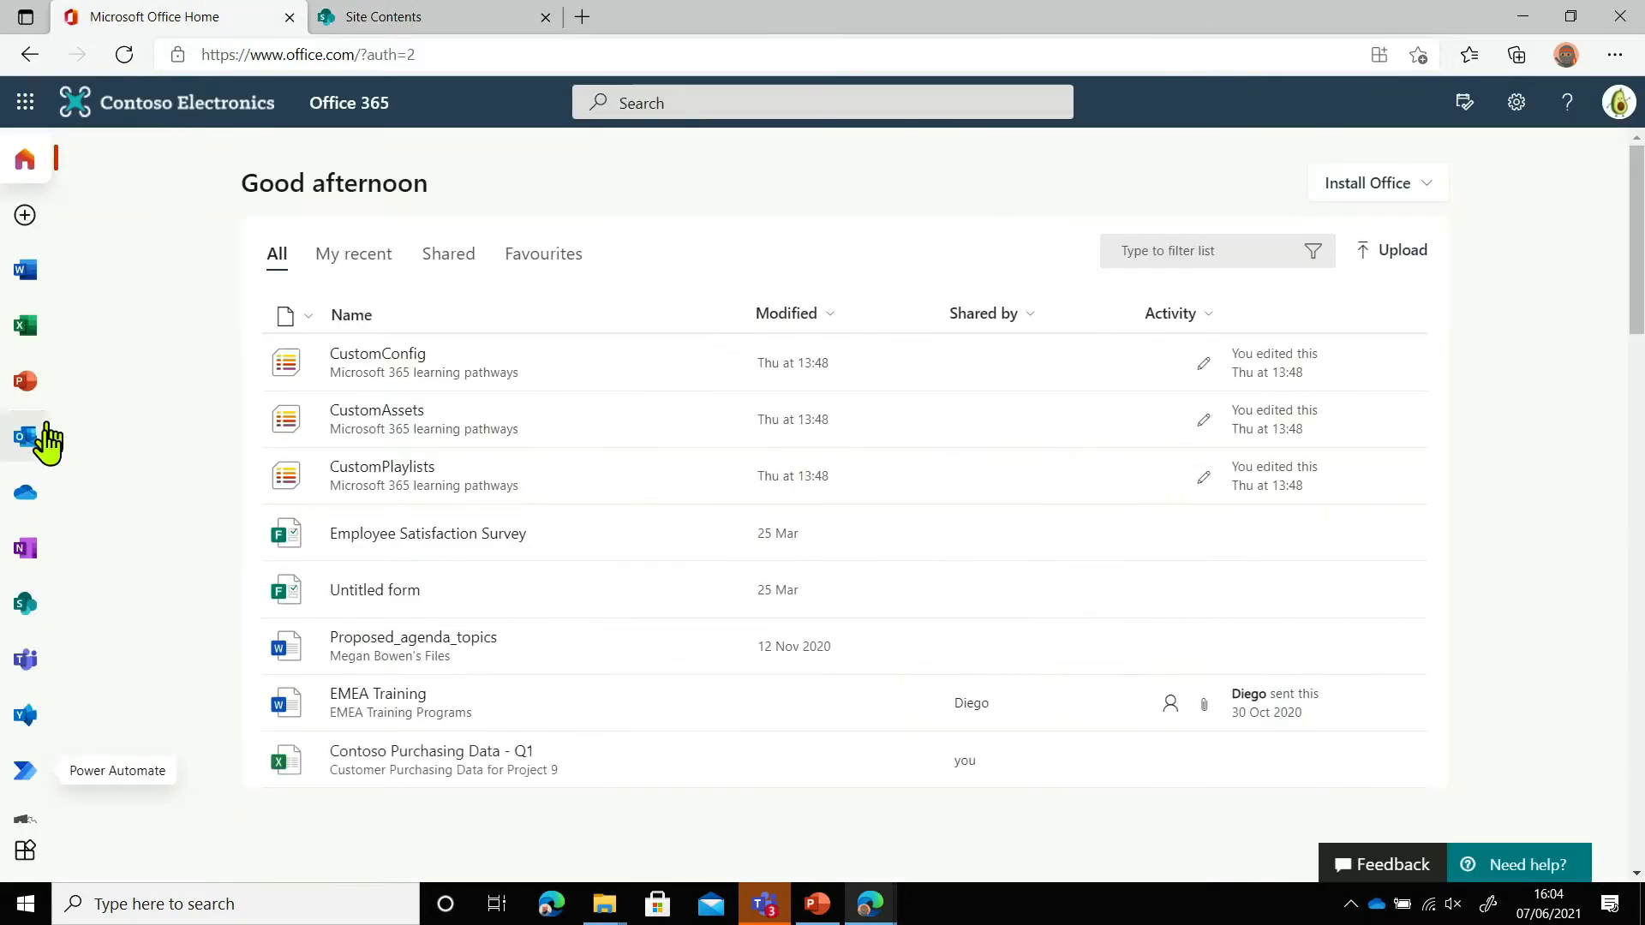
# Show all Office 365 apps and launch Power Apps
pyautogui.scroll(-1, 36, 704)
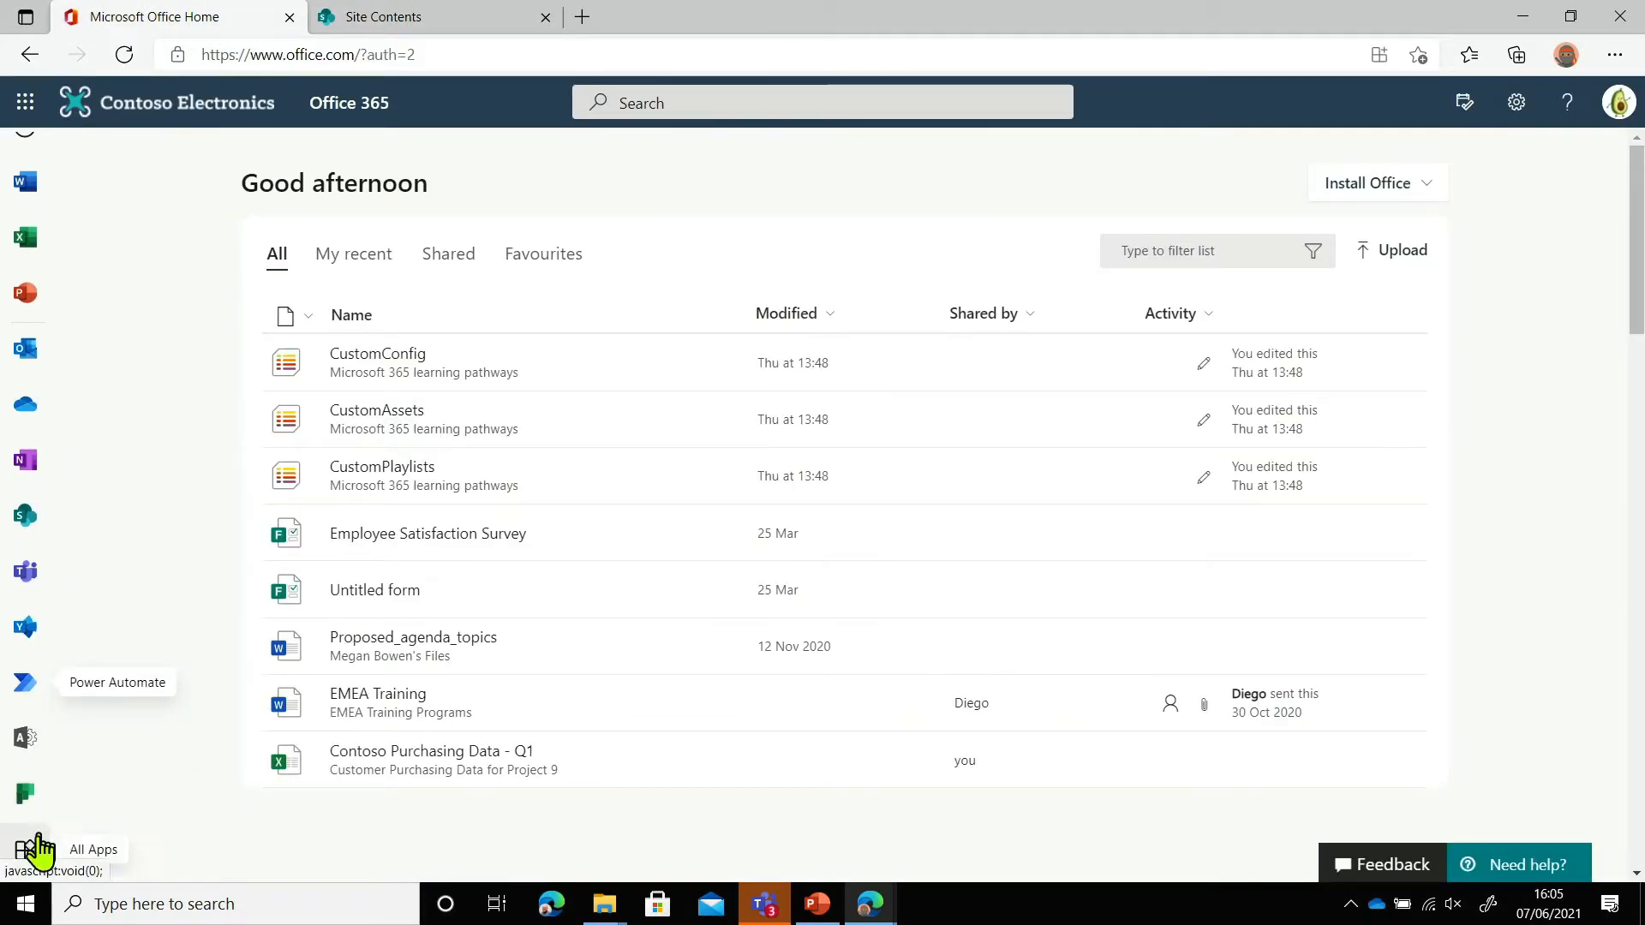
pyautogui.scroll(1, 26, 291)
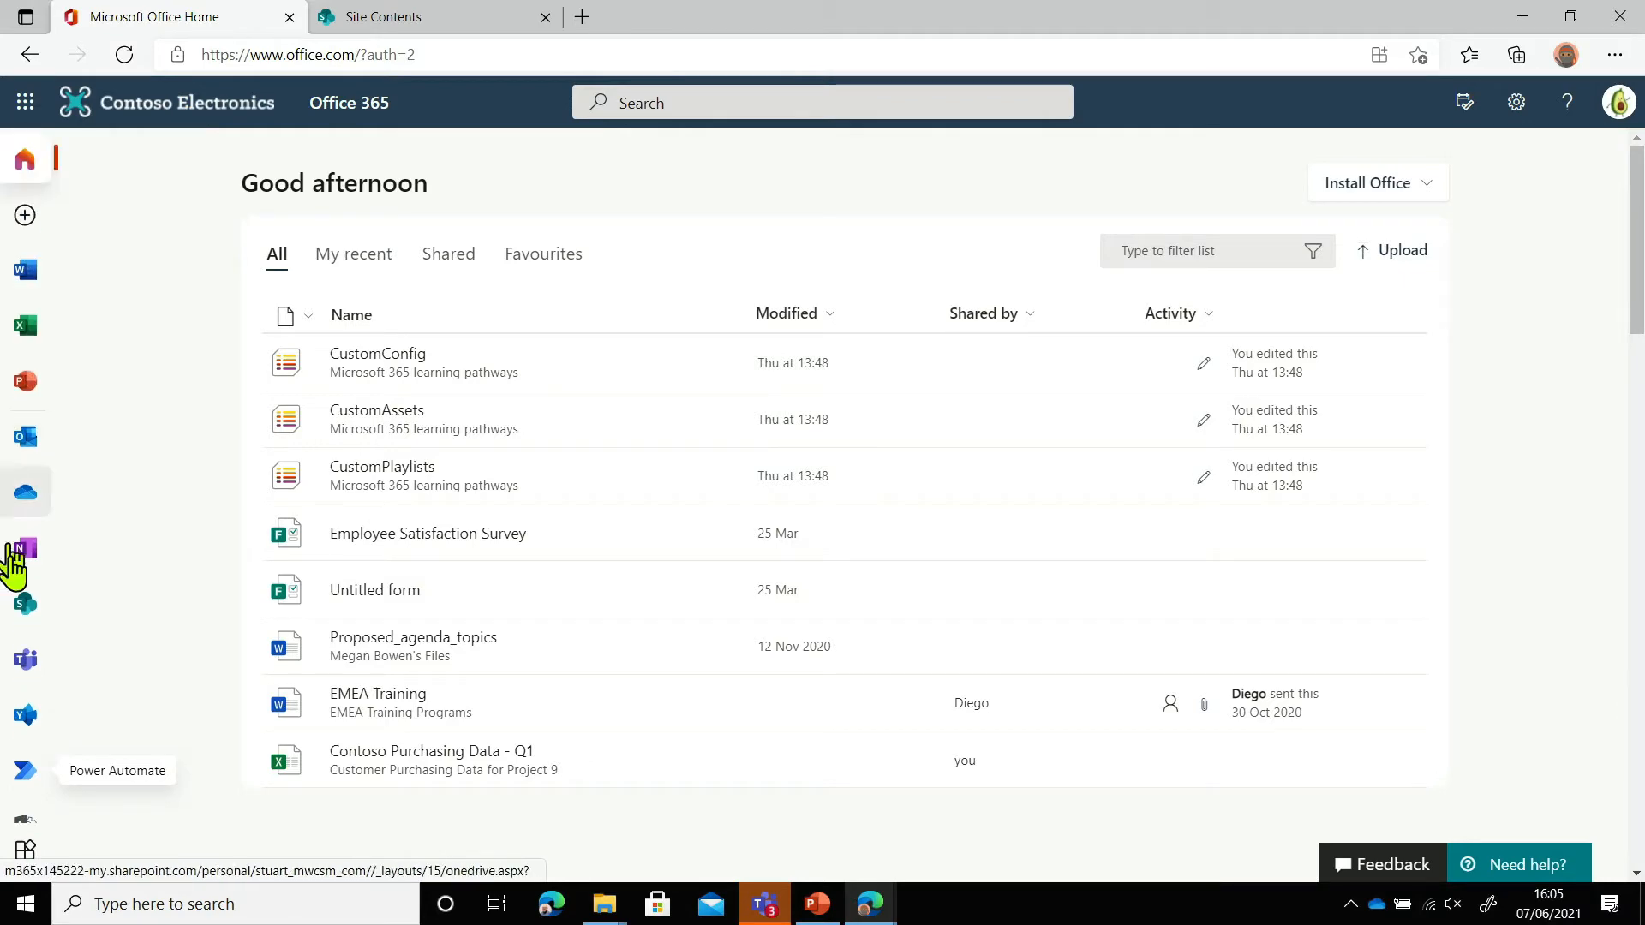
pyautogui.scroll(-1, 83, 844)
pyautogui.click(30, 853)
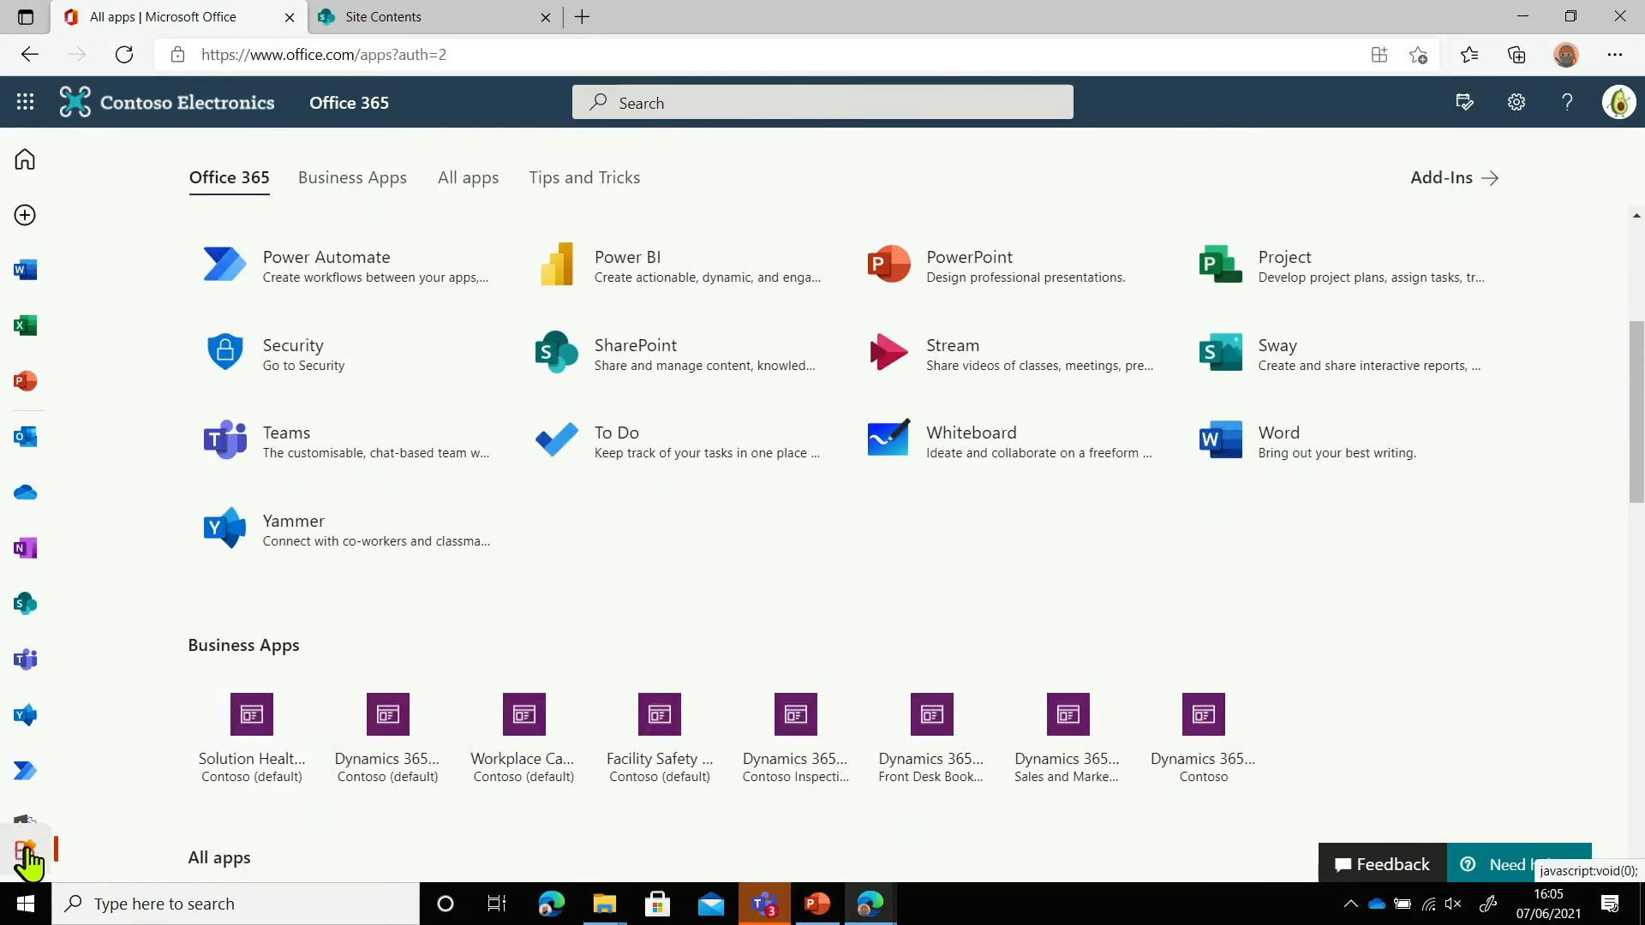
pyautogui.scroll(2, 865, 660)
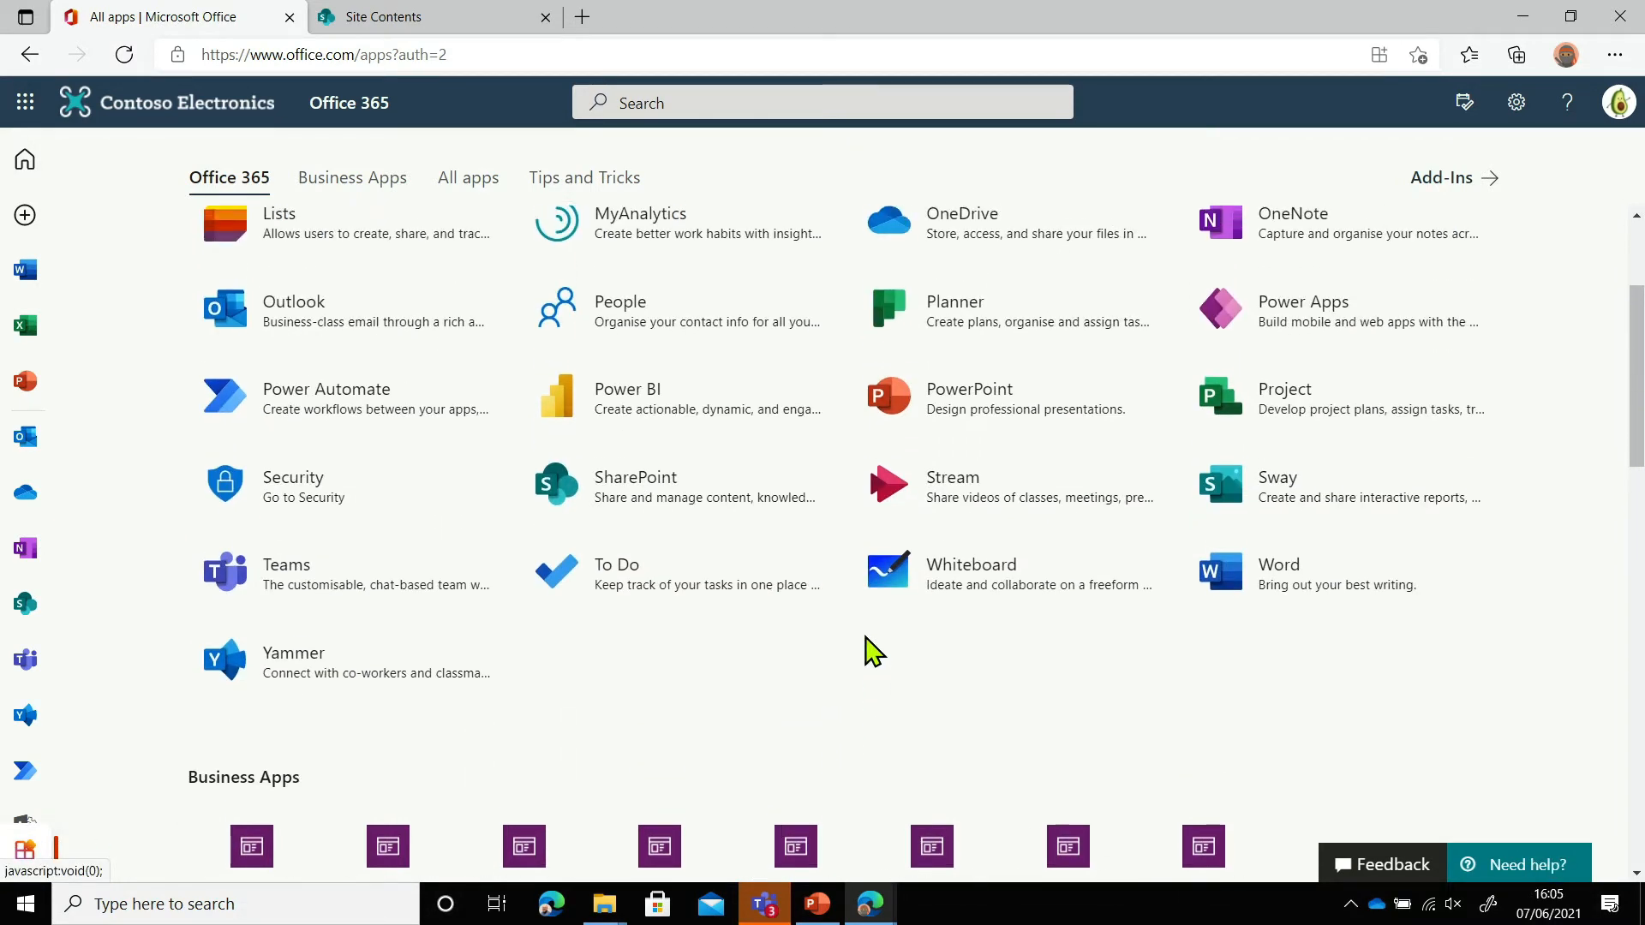
pyautogui.click(1258, 347)
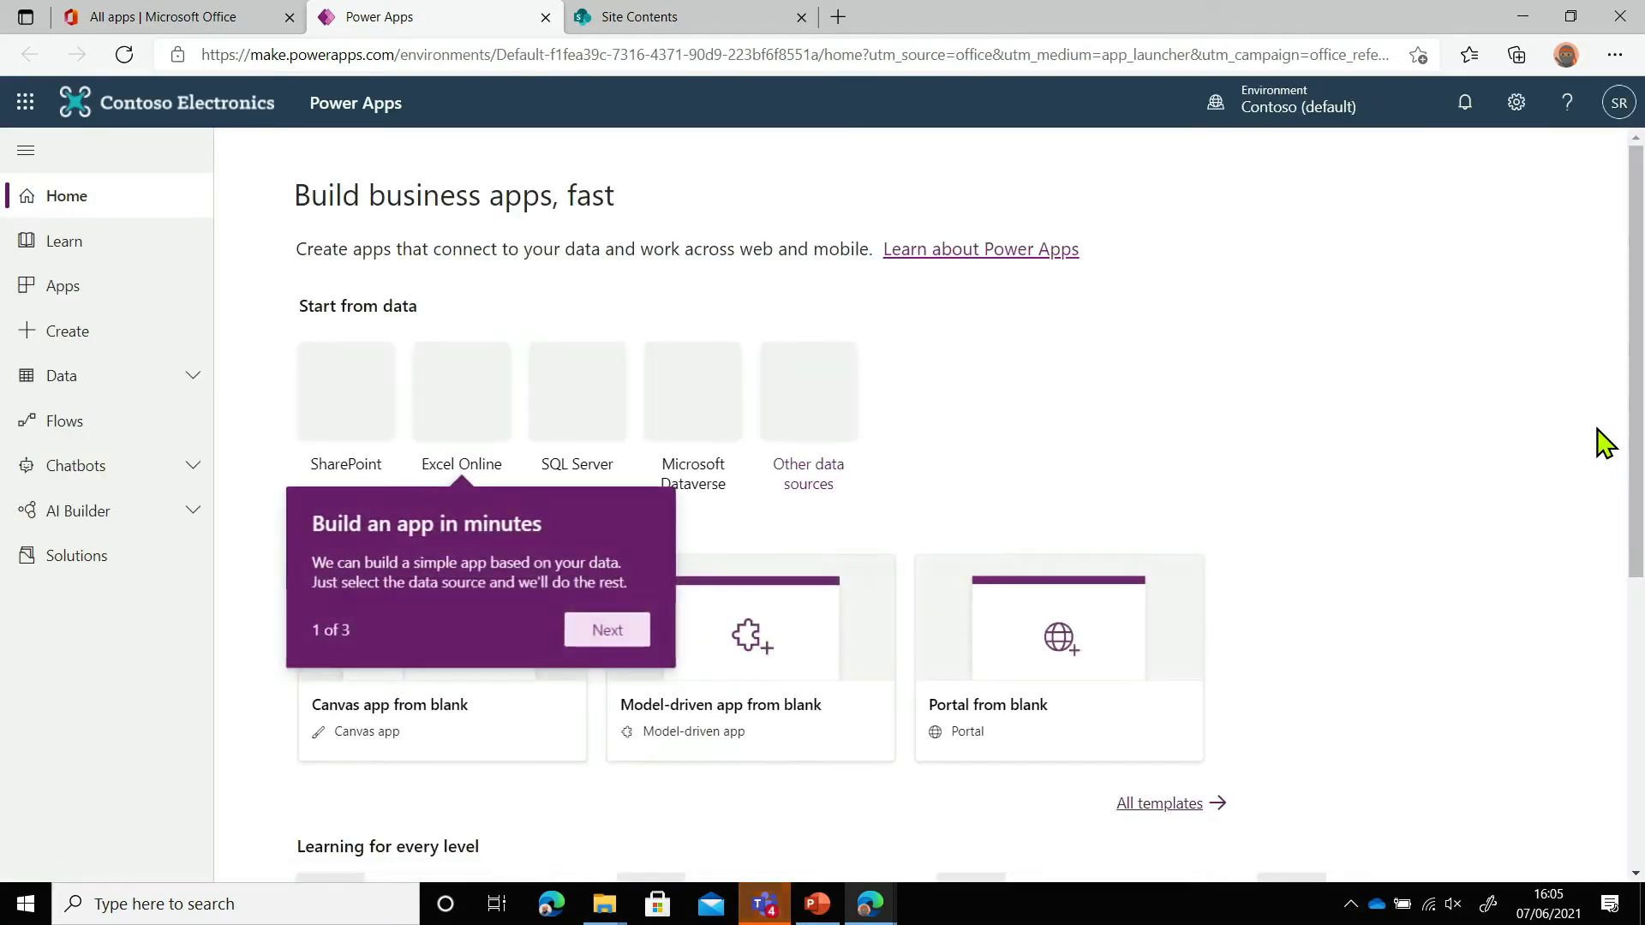
# Go through the three-part Power Apps introduction tour and finish it
pyautogui.click(611, 636)
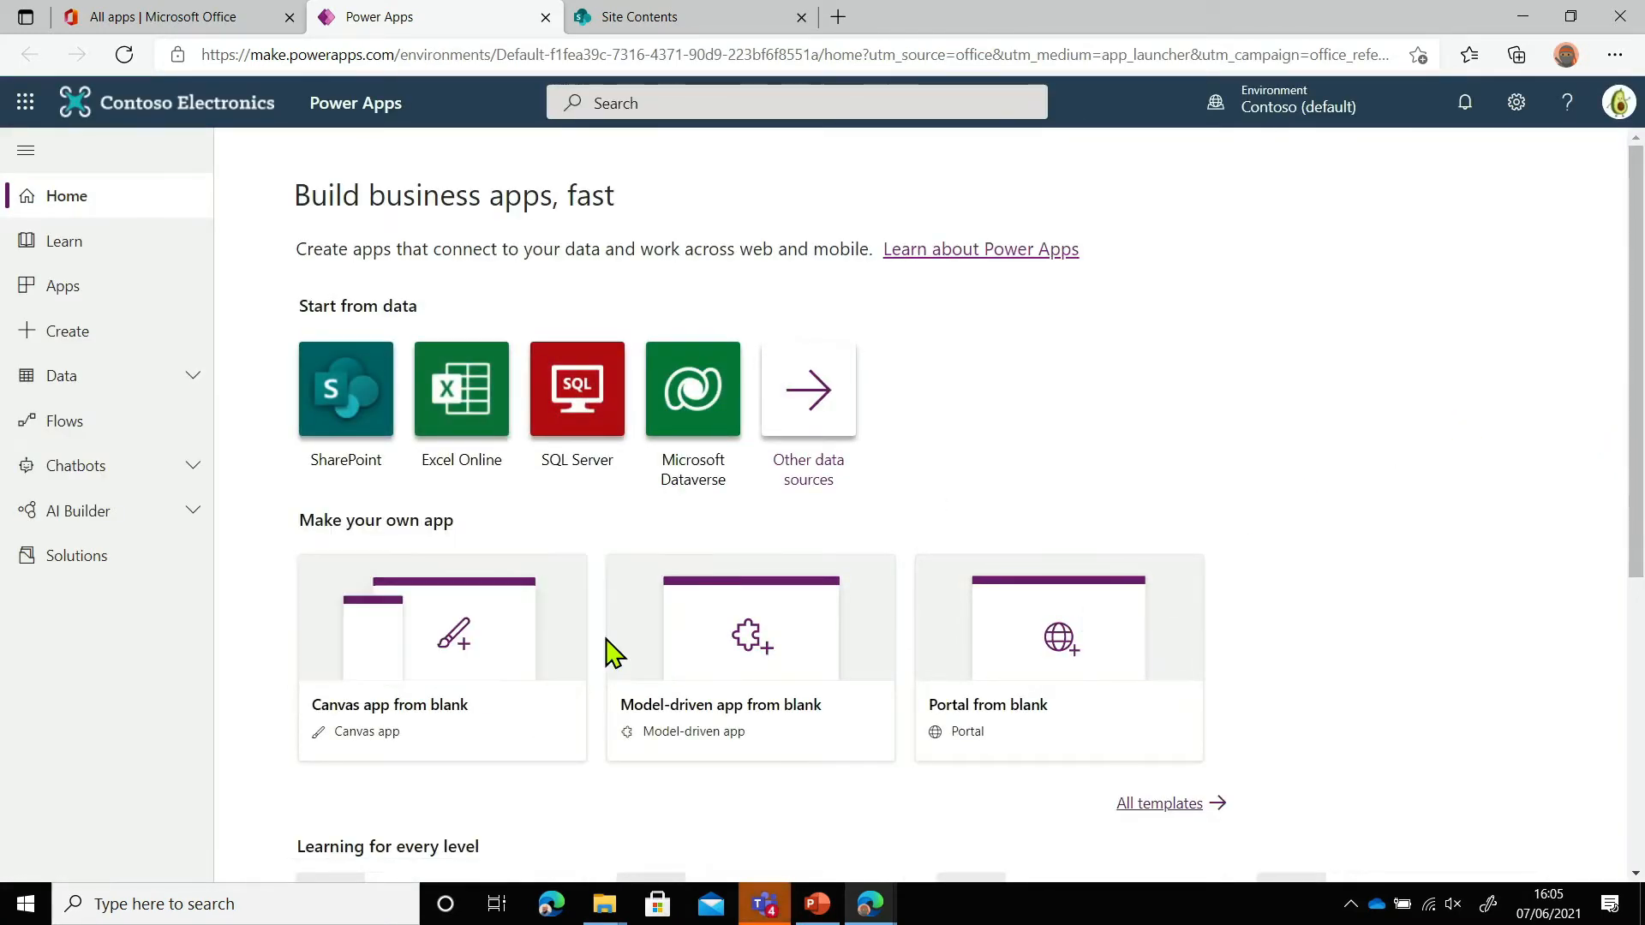
pyautogui.click(942, 844)
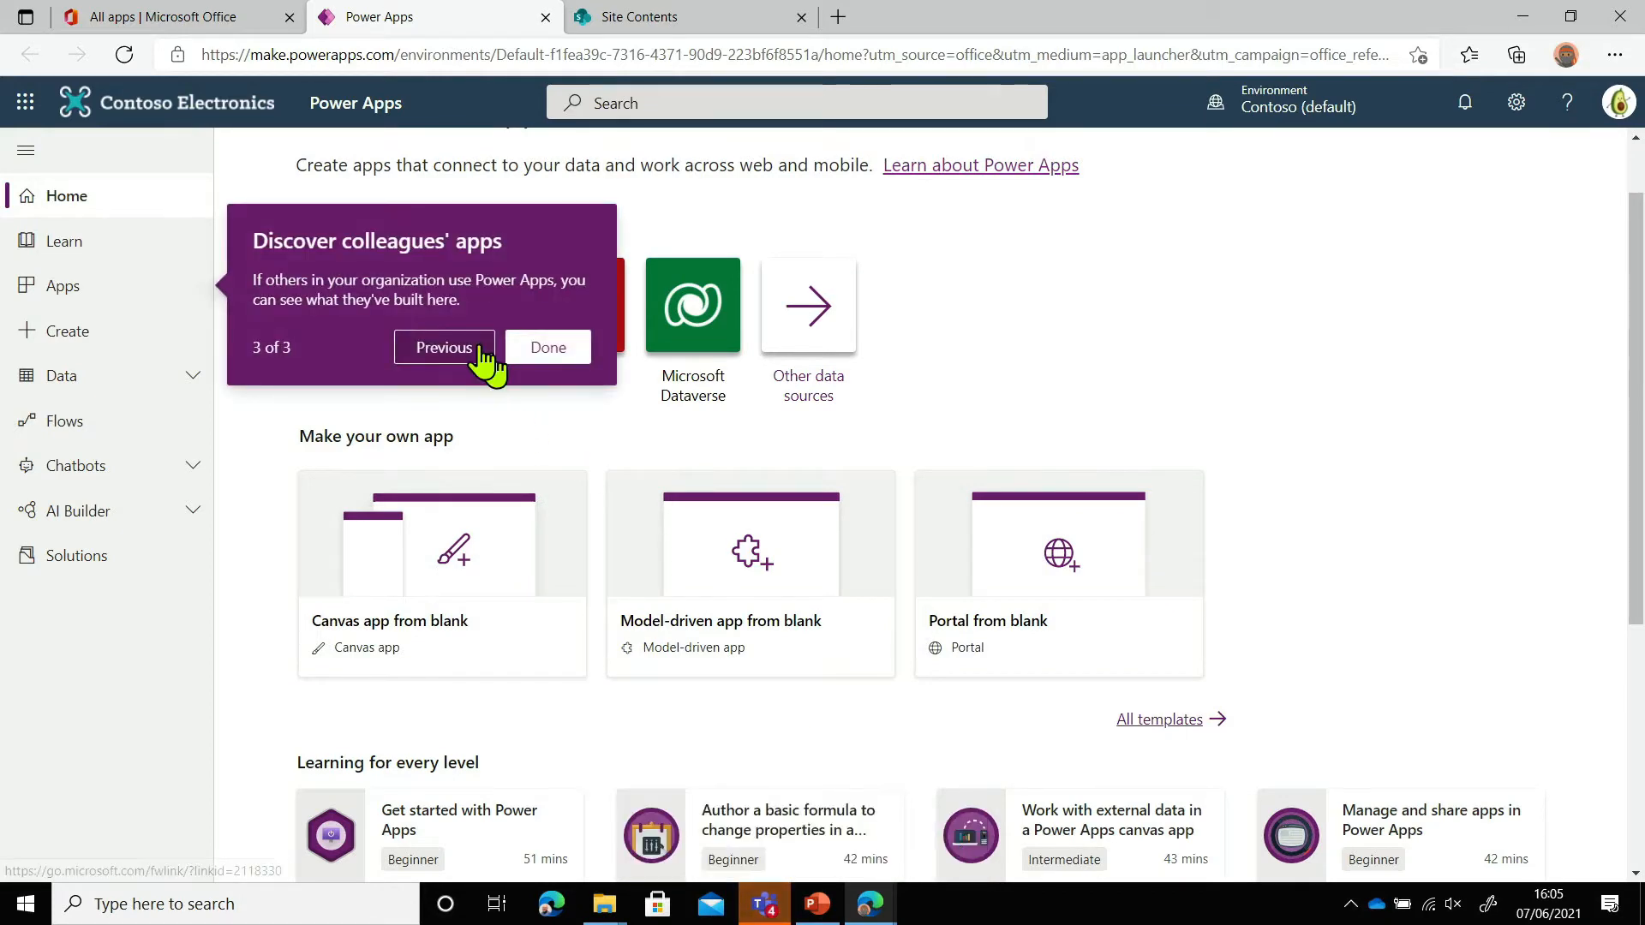
pyautogui.click(527, 350)
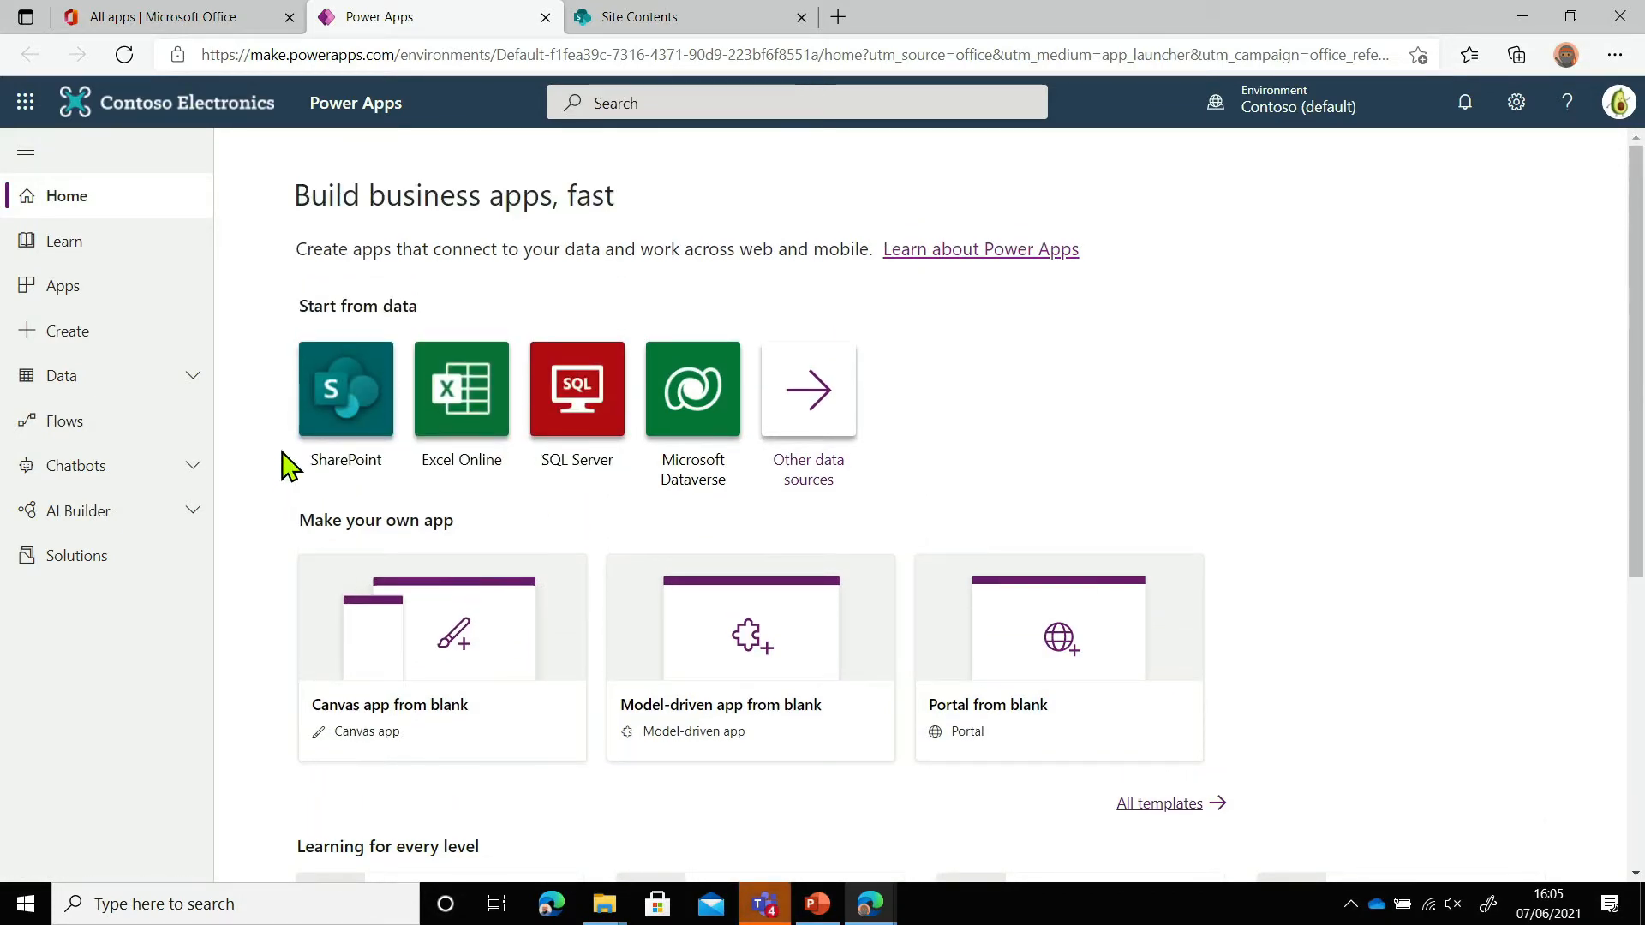
# Return to the deployment guide and reread the Import the app instructions for BuildingAccess.zip
pyautogui.hotkey('alt', 'Tab')
pyautogui.hotkey('alt', 'Tab')
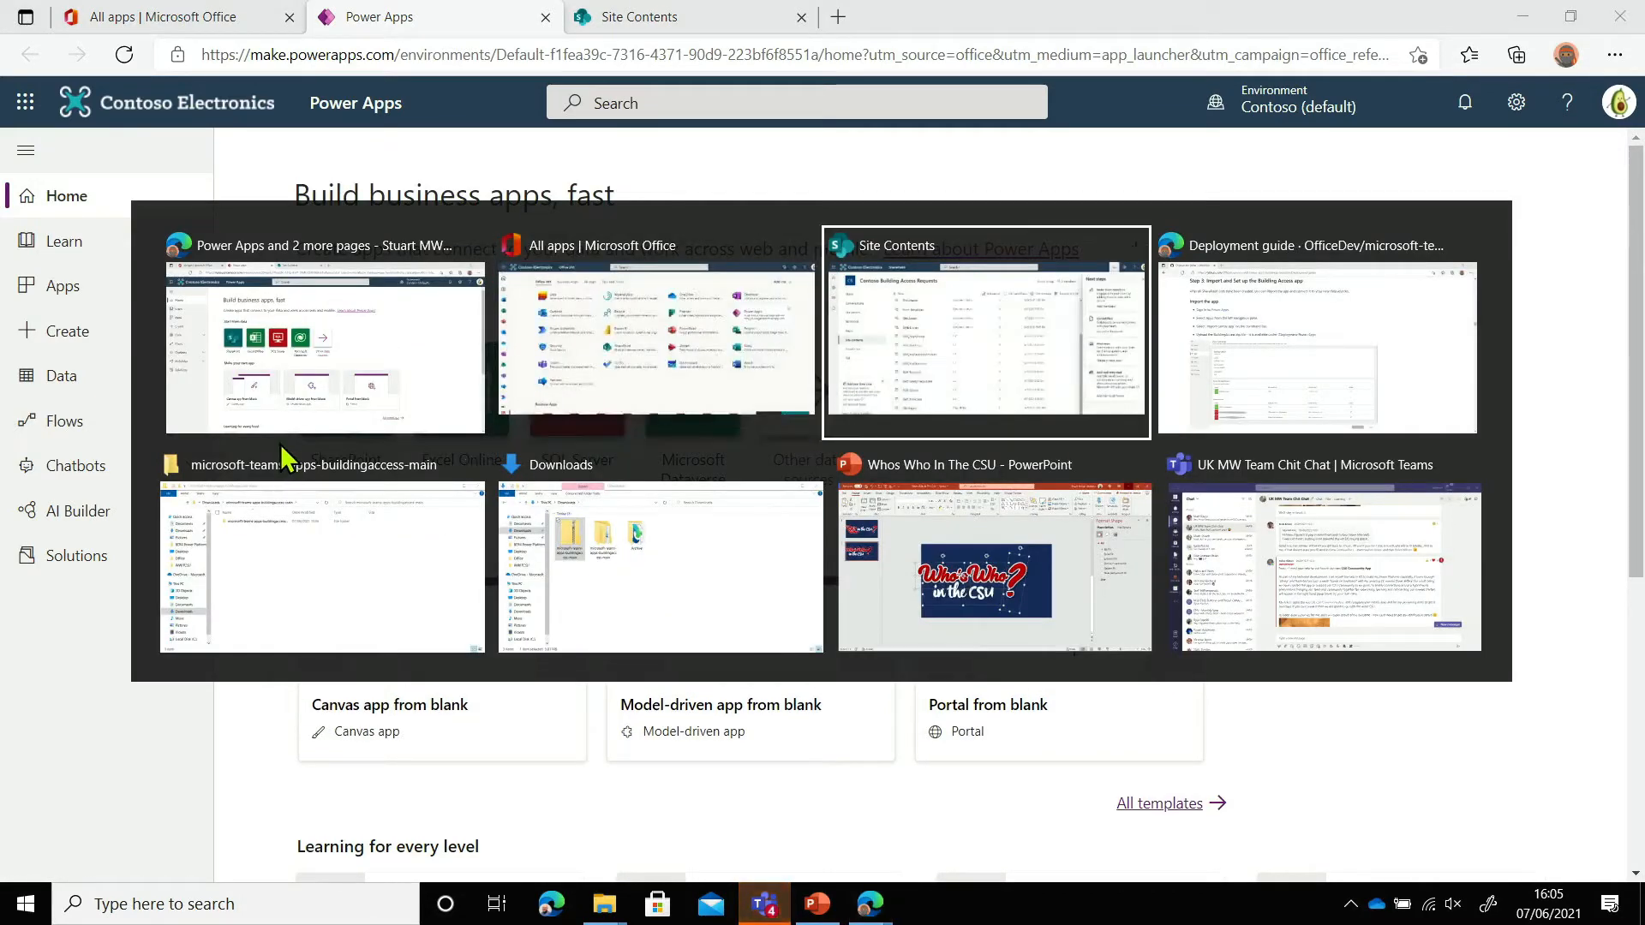
pyautogui.hotkey('alt', 'Tab')
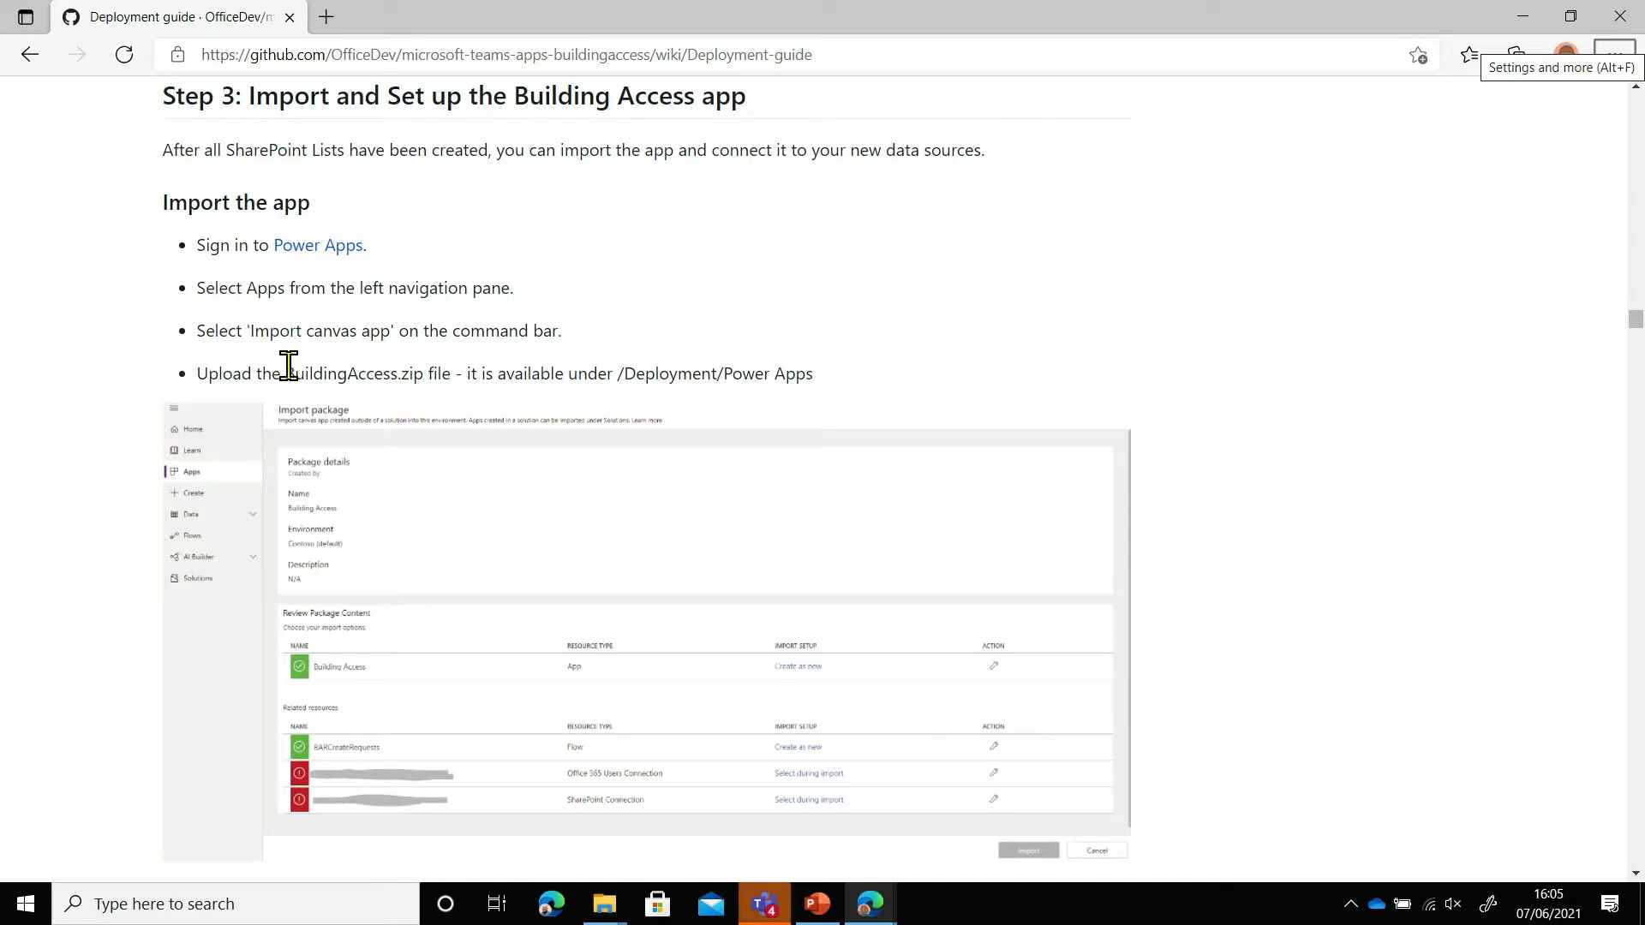
# Switch back to Power Apps, open the Apps page and start importing a canvas app
pyautogui.hotkey('alt', 'Tab')
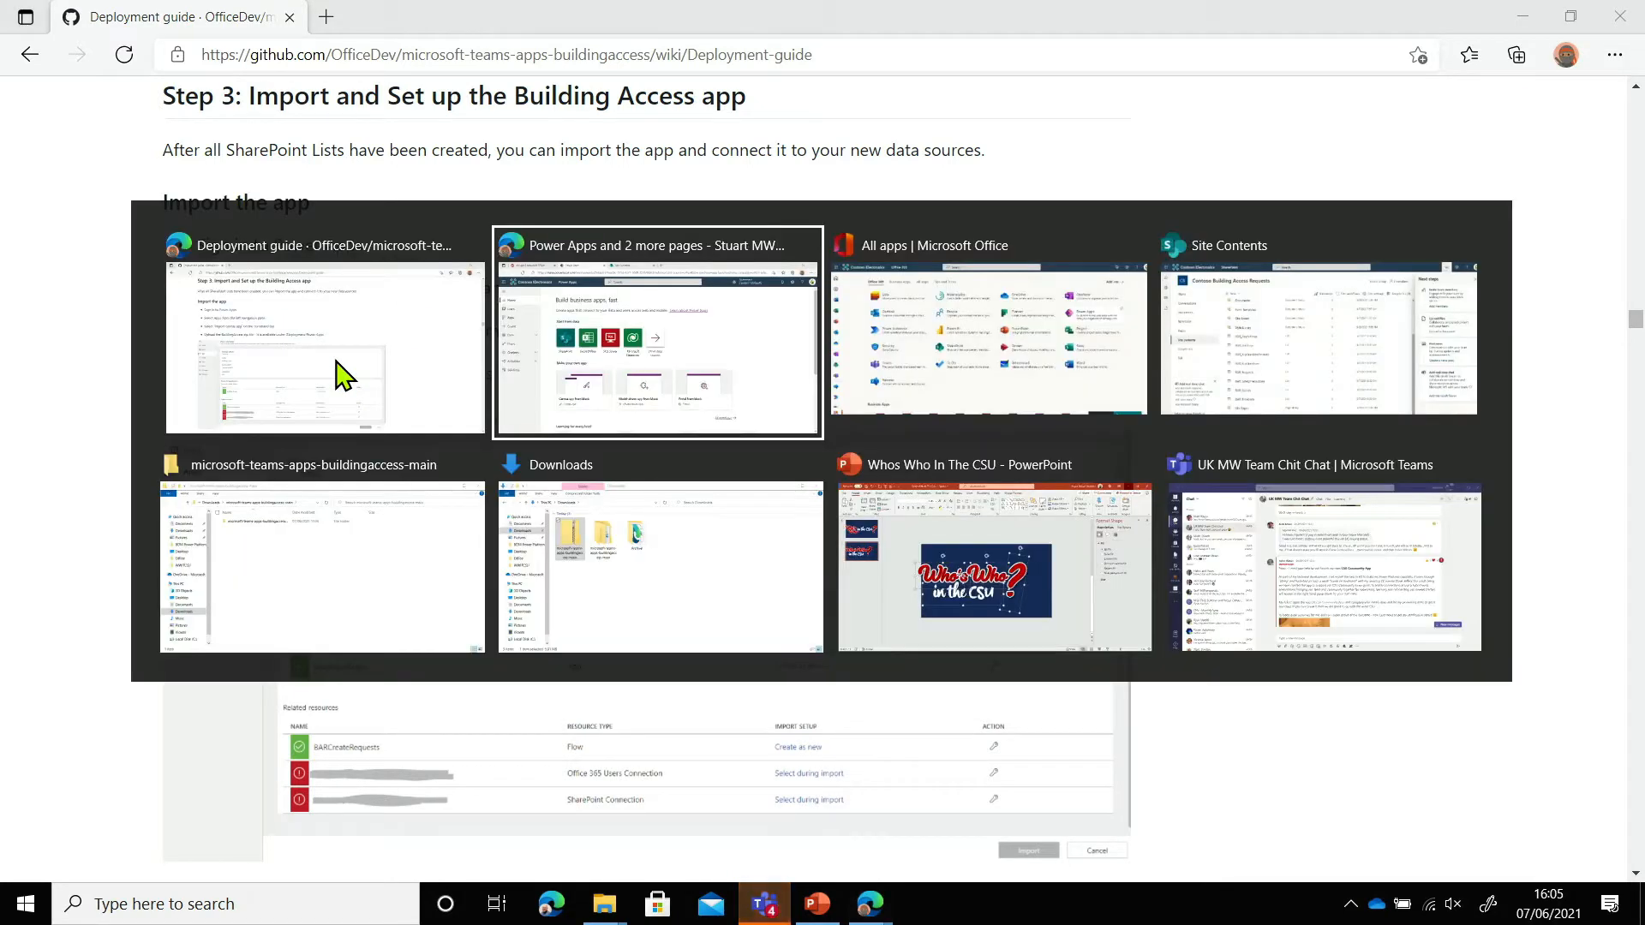
pyautogui.hotkey('alt', 'Tab')
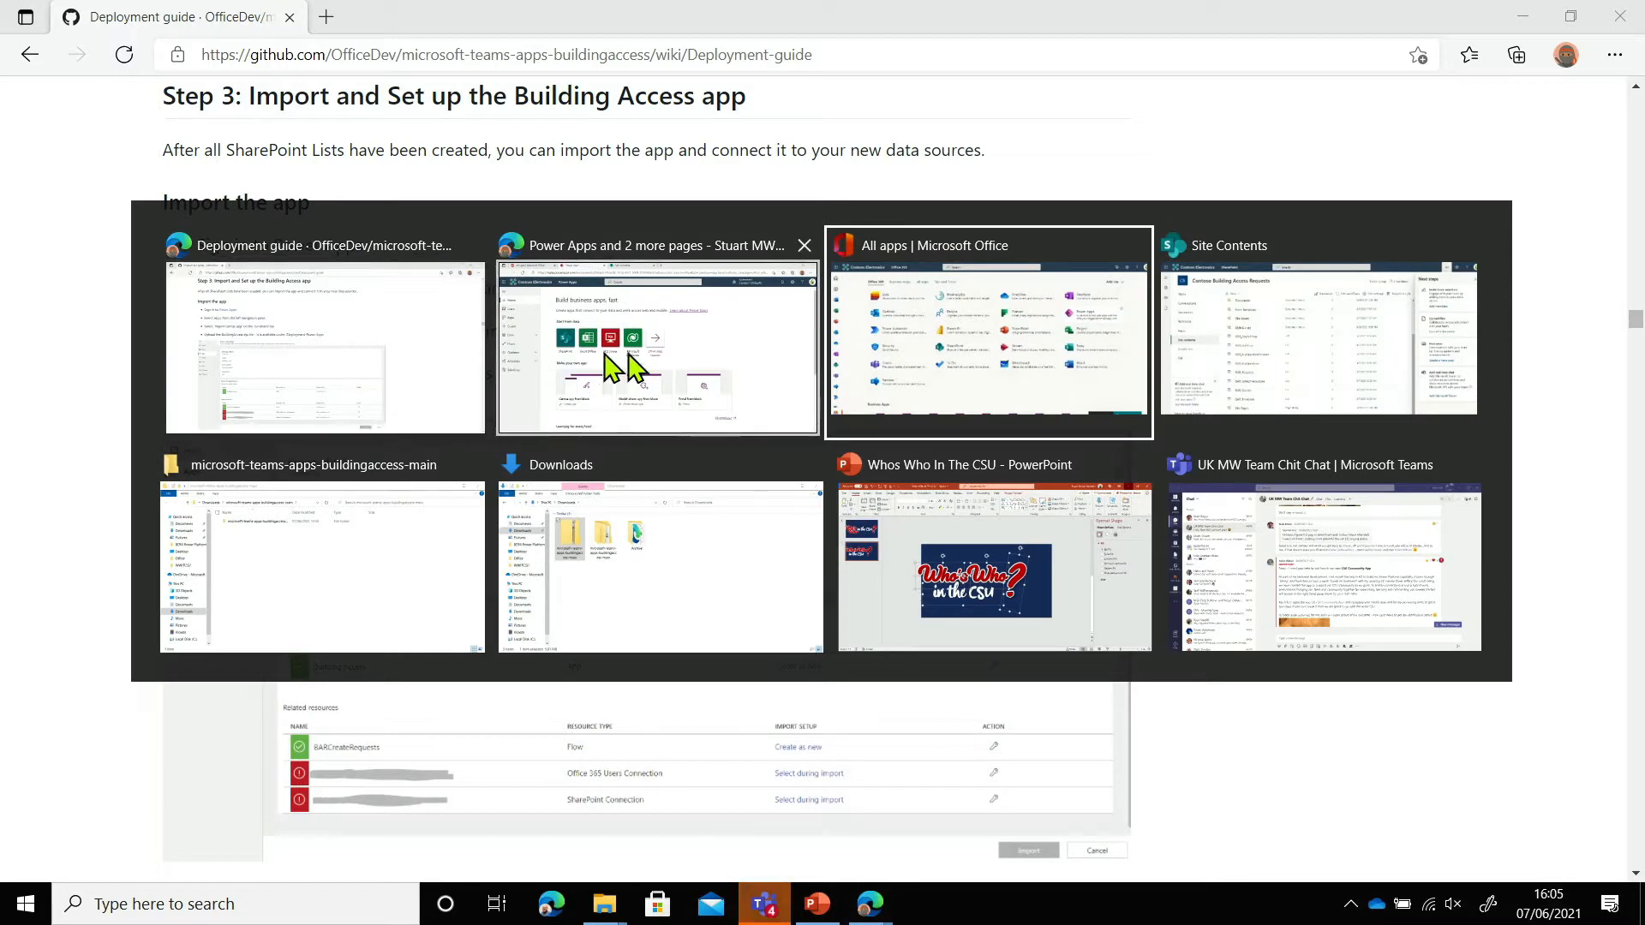
pyautogui.click(651, 373)
pyautogui.click(82, 297)
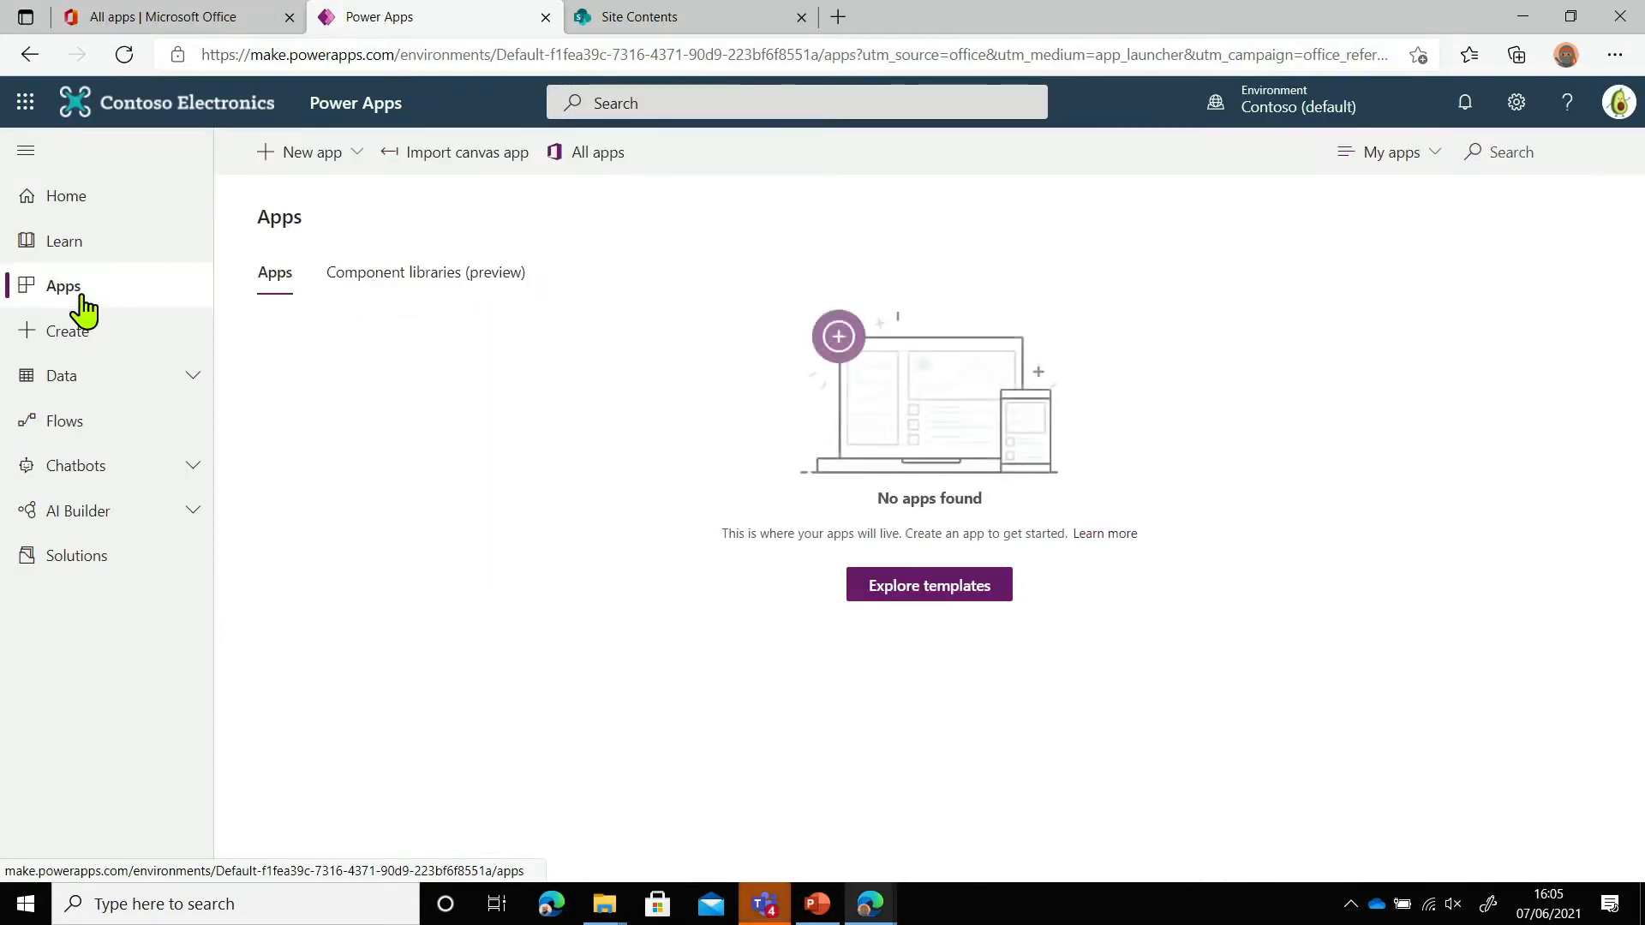
pyautogui.click(439, 155)
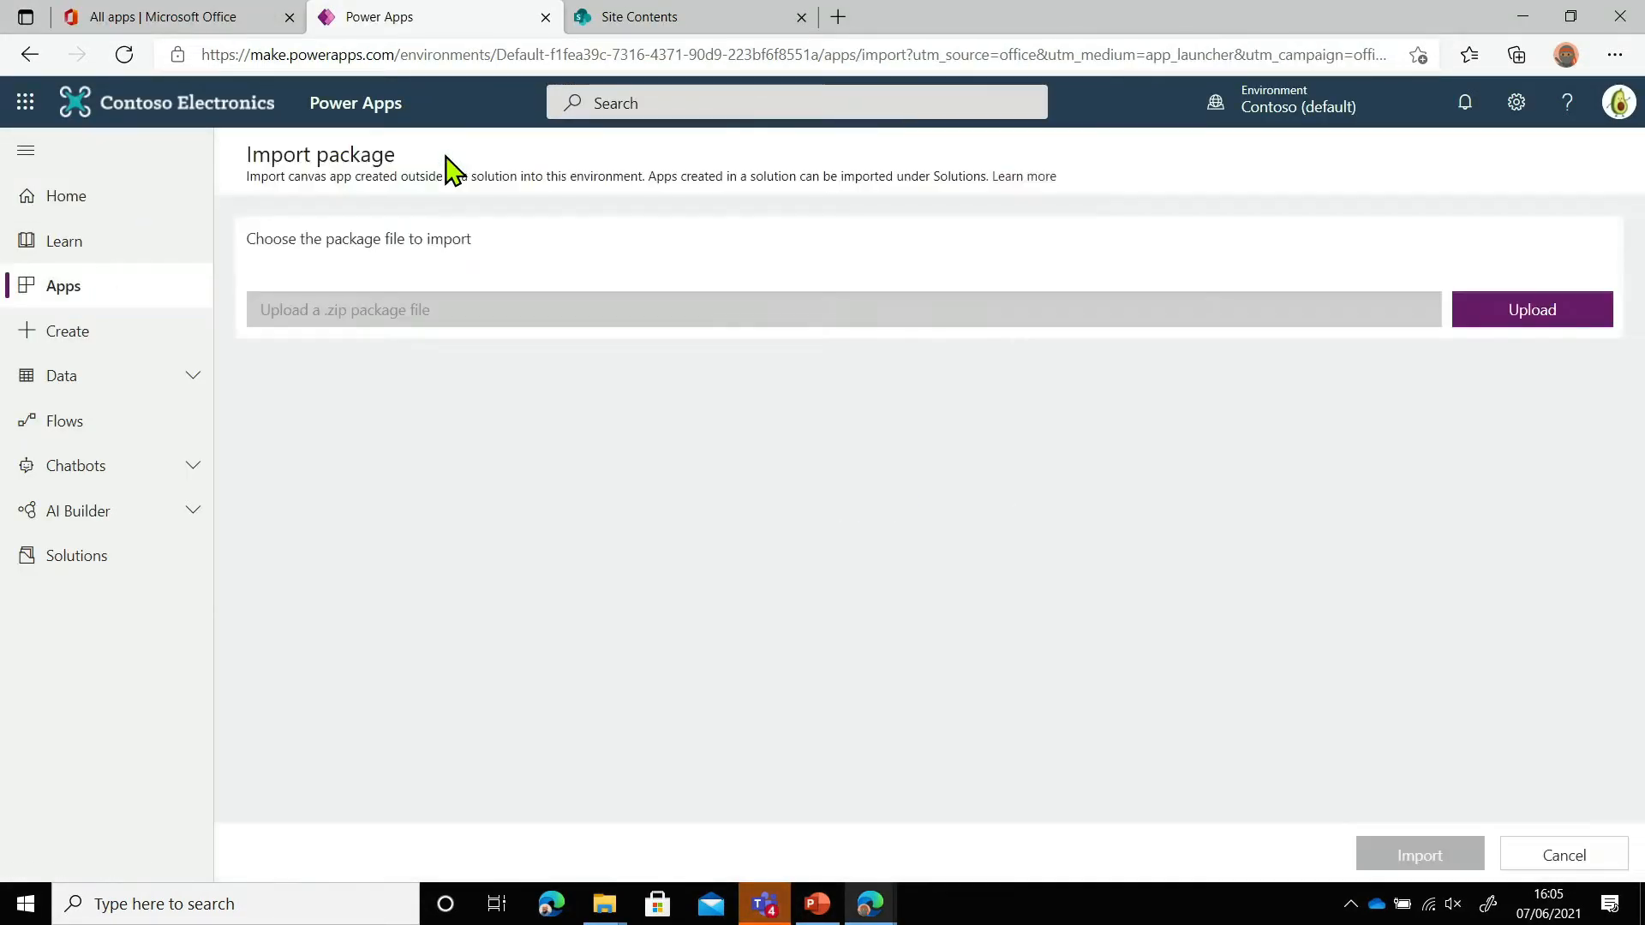
# Upload BuildingAccess.zip from the template's Deployment/Power Apps folder as the package to import, and dismiss the notice about existing apps
pyautogui.click(1534, 308)
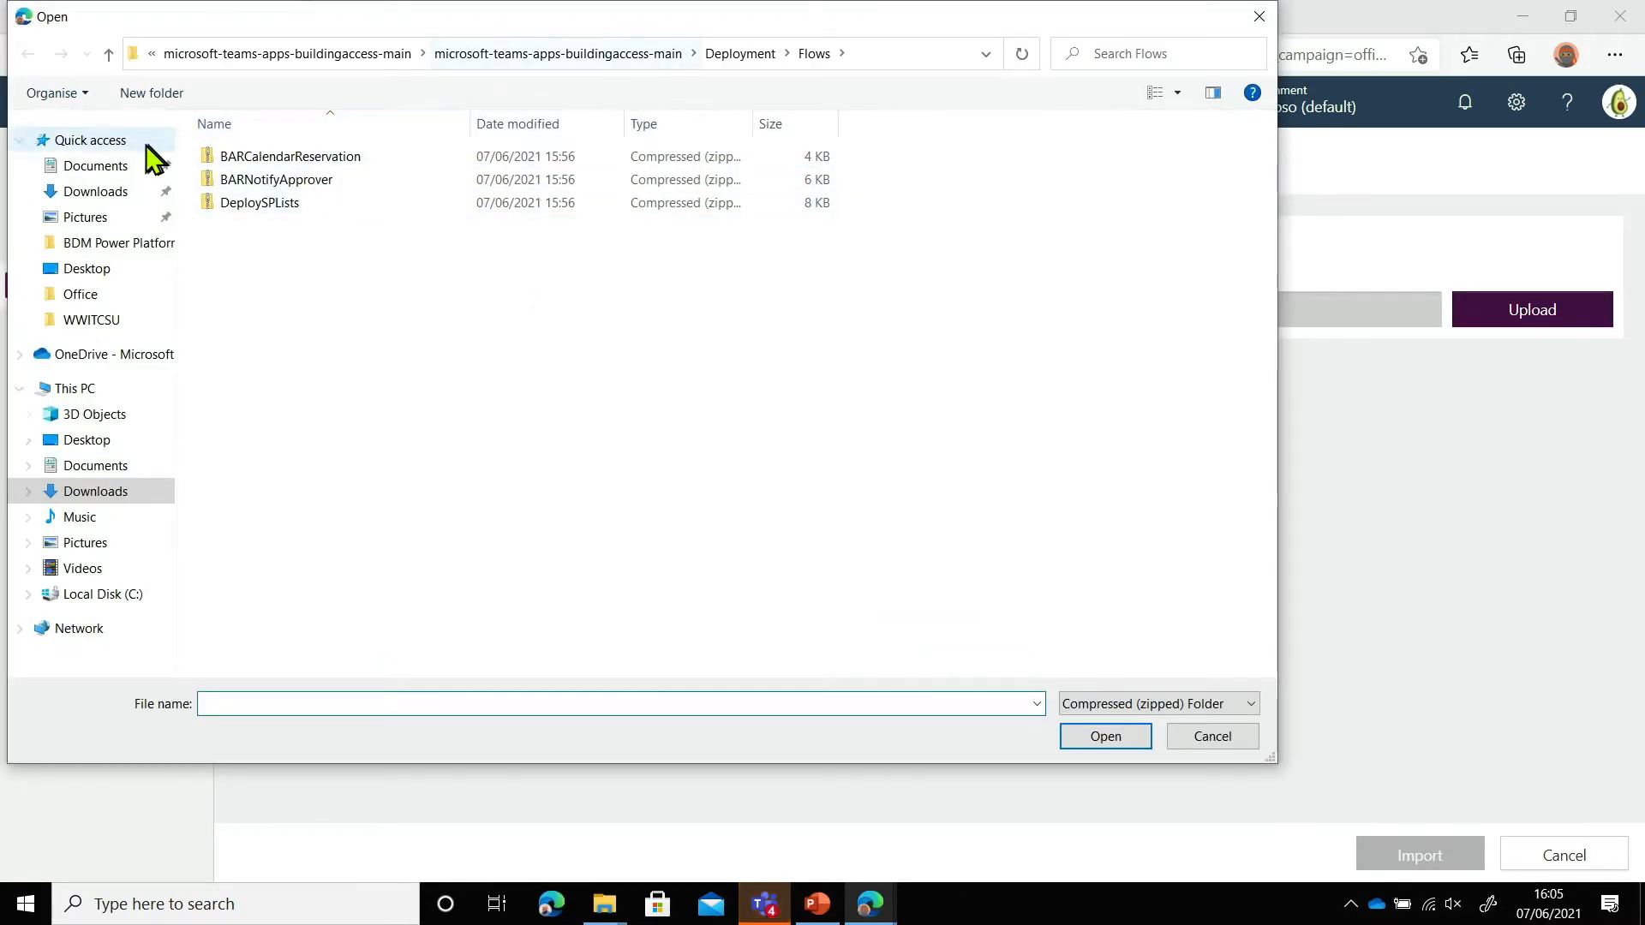
pyautogui.click(99, 196)
pyautogui.doubleClick(576, 240)
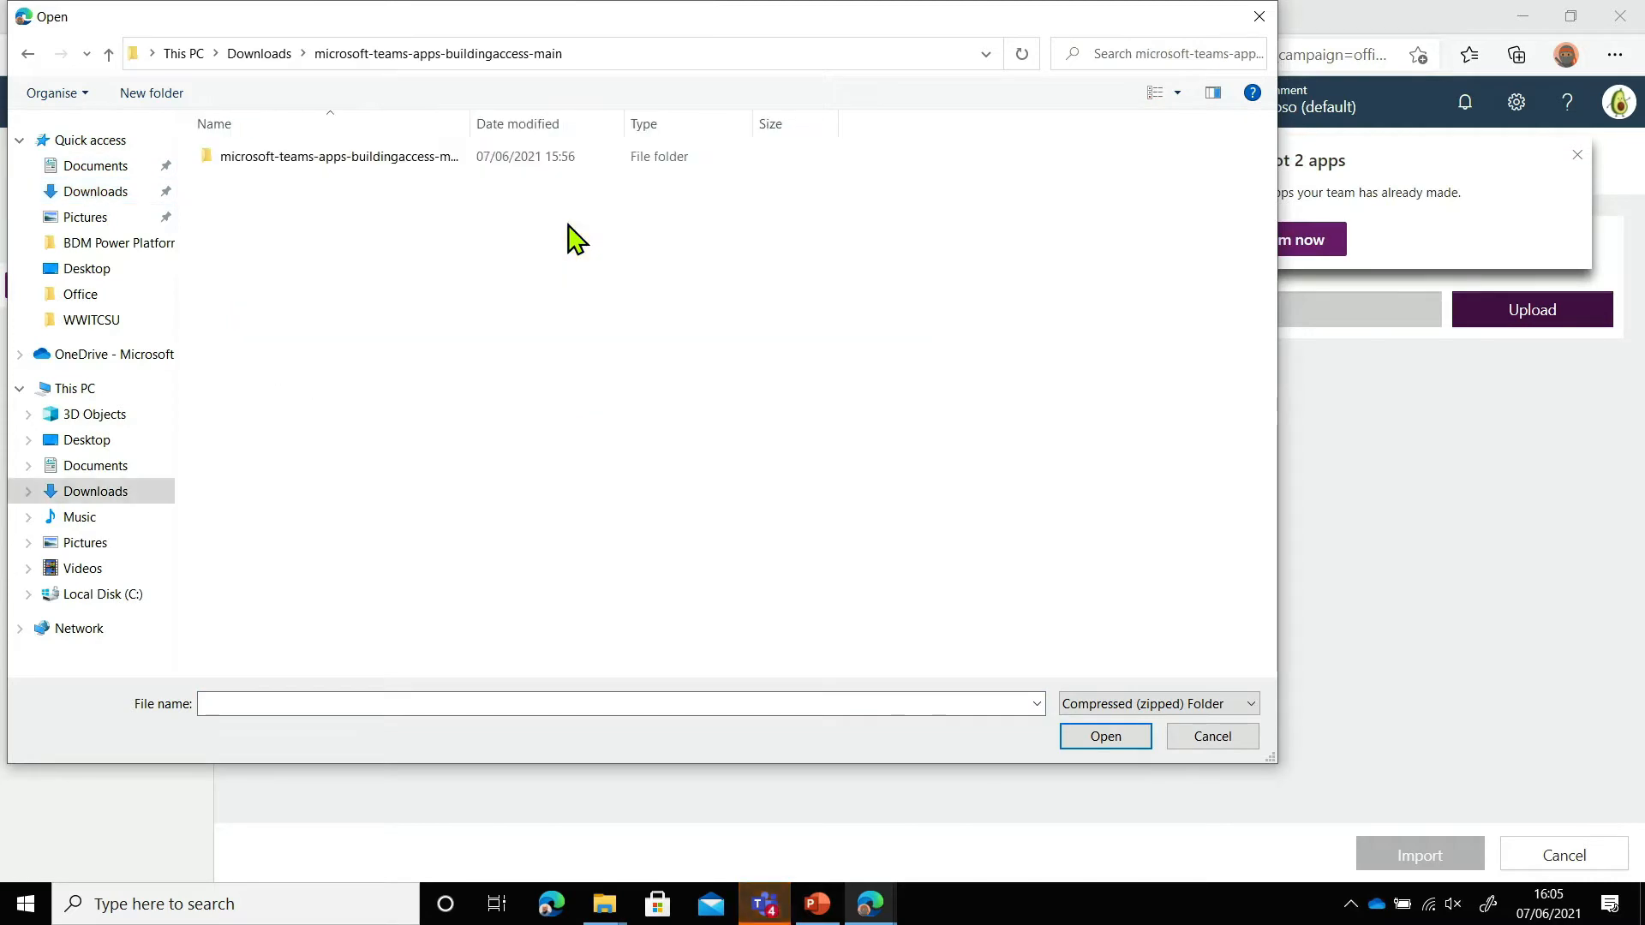
pyautogui.doubleClick(332, 161)
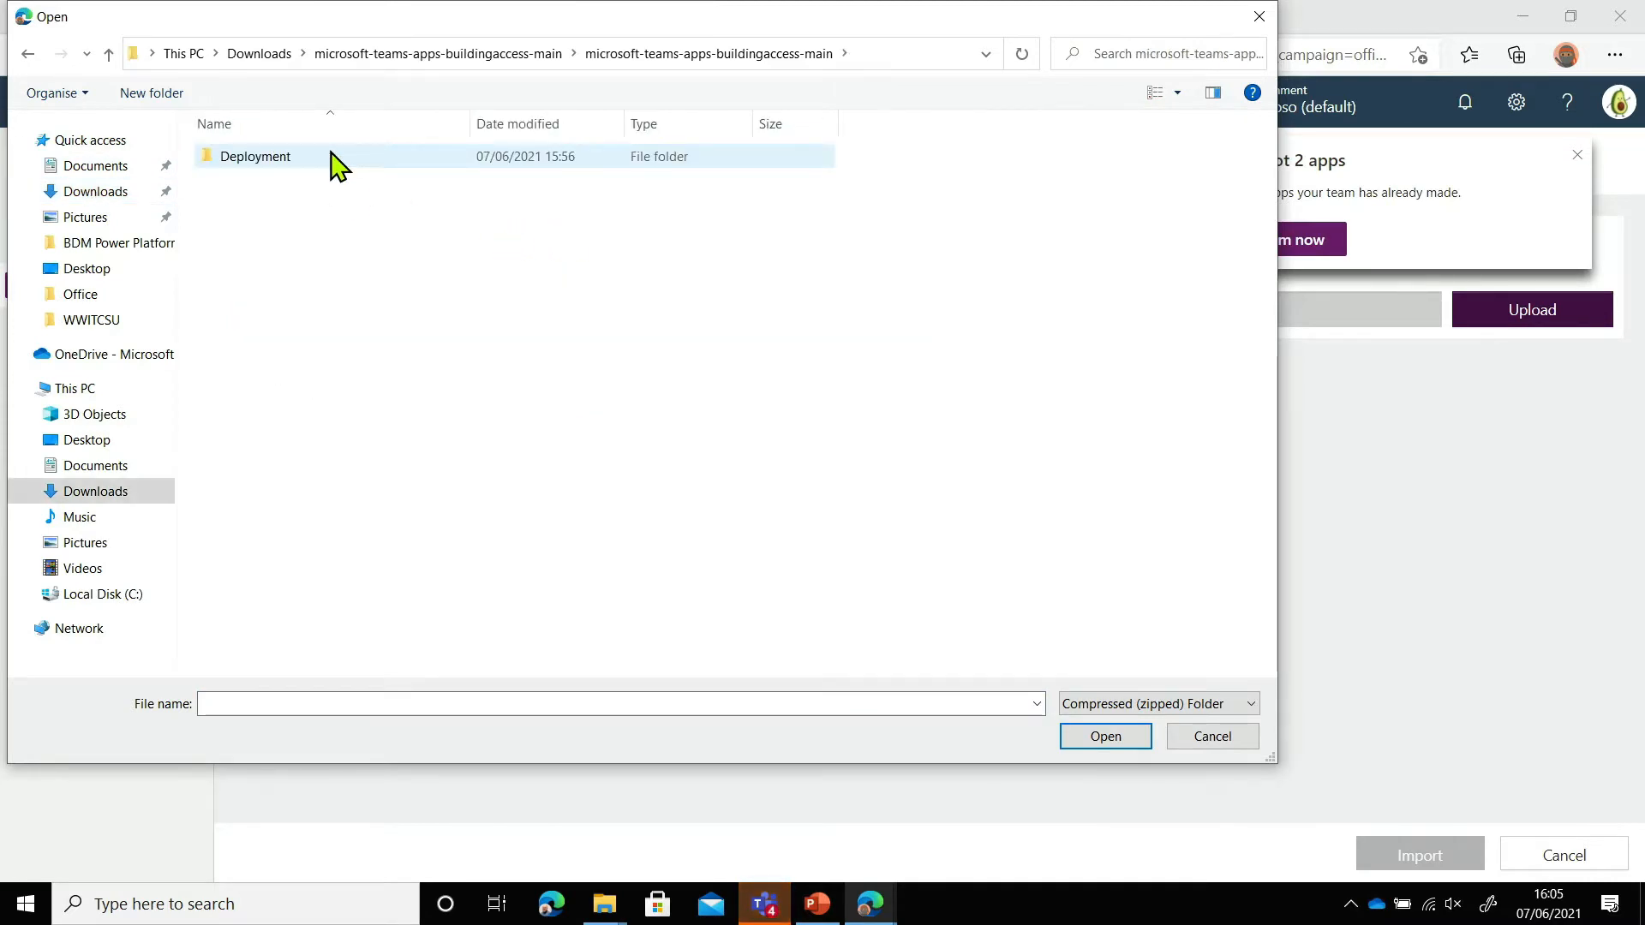
pyautogui.doubleClick(333, 158)
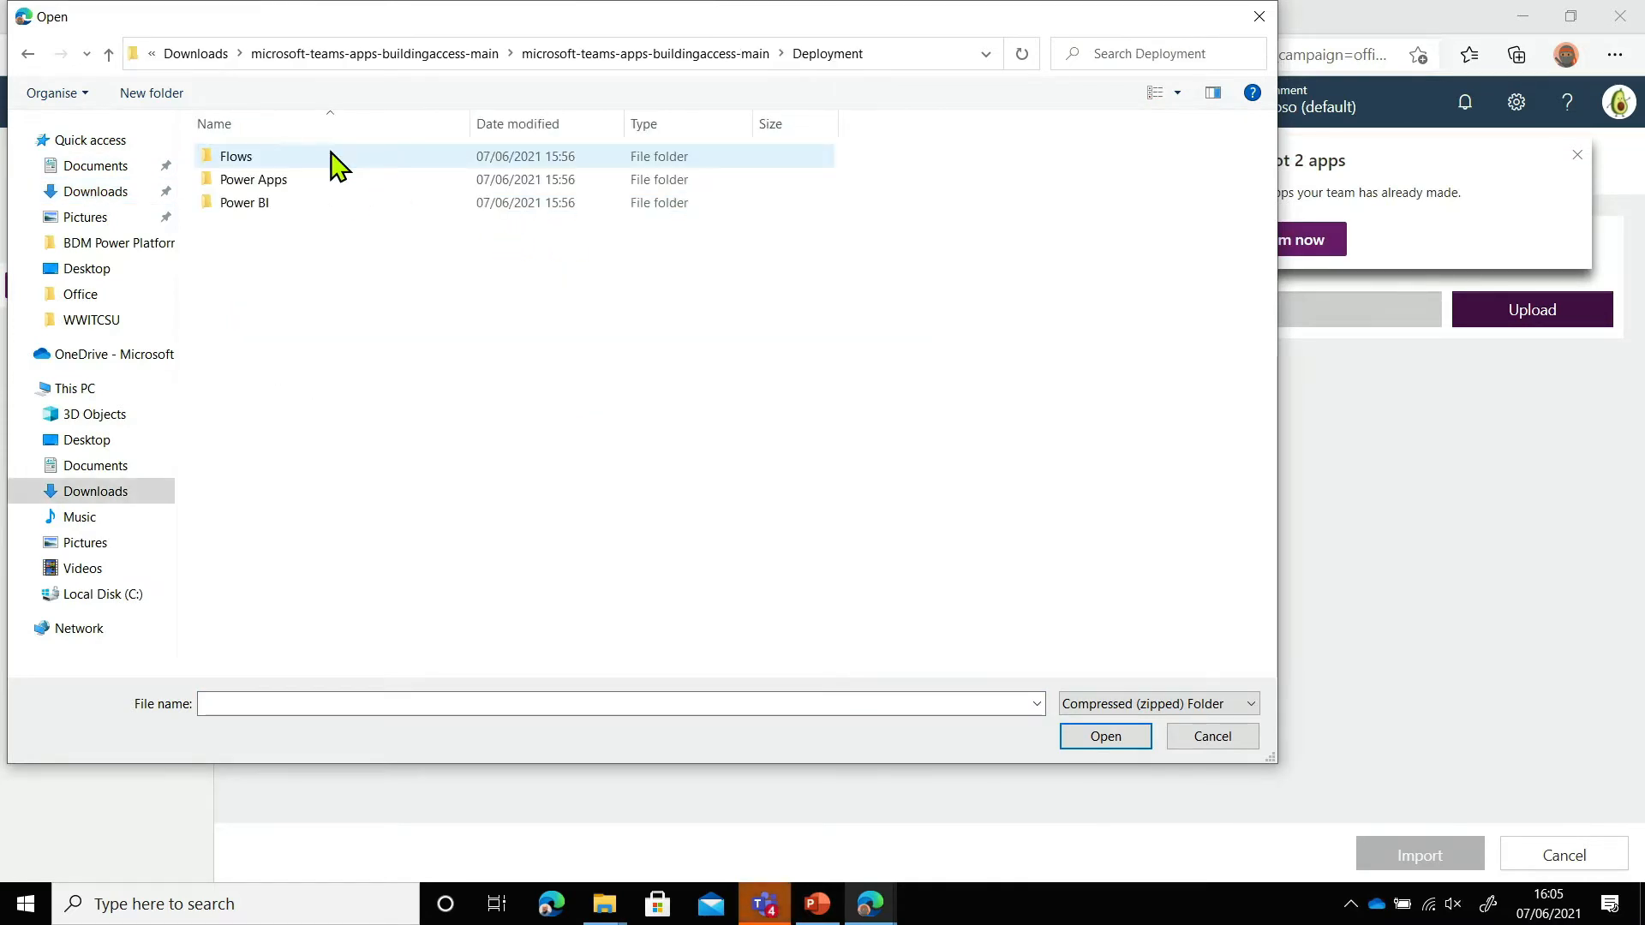
pyautogui.doubleClick(263, 182)
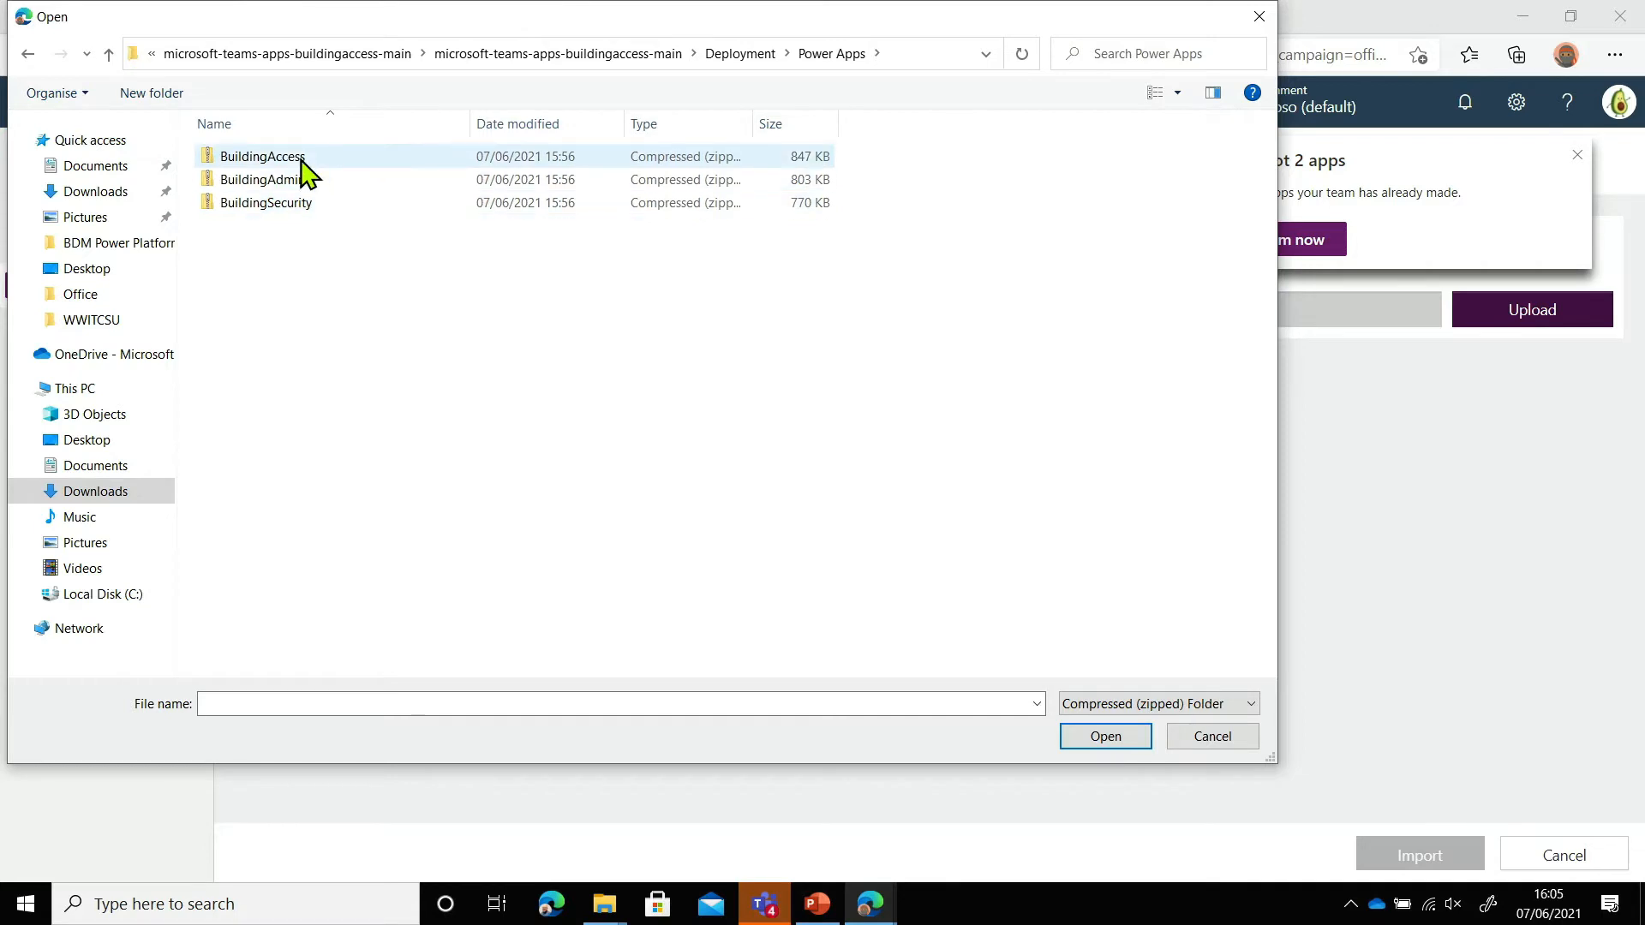
pyautogui.hotkey('alt', 'Tab')
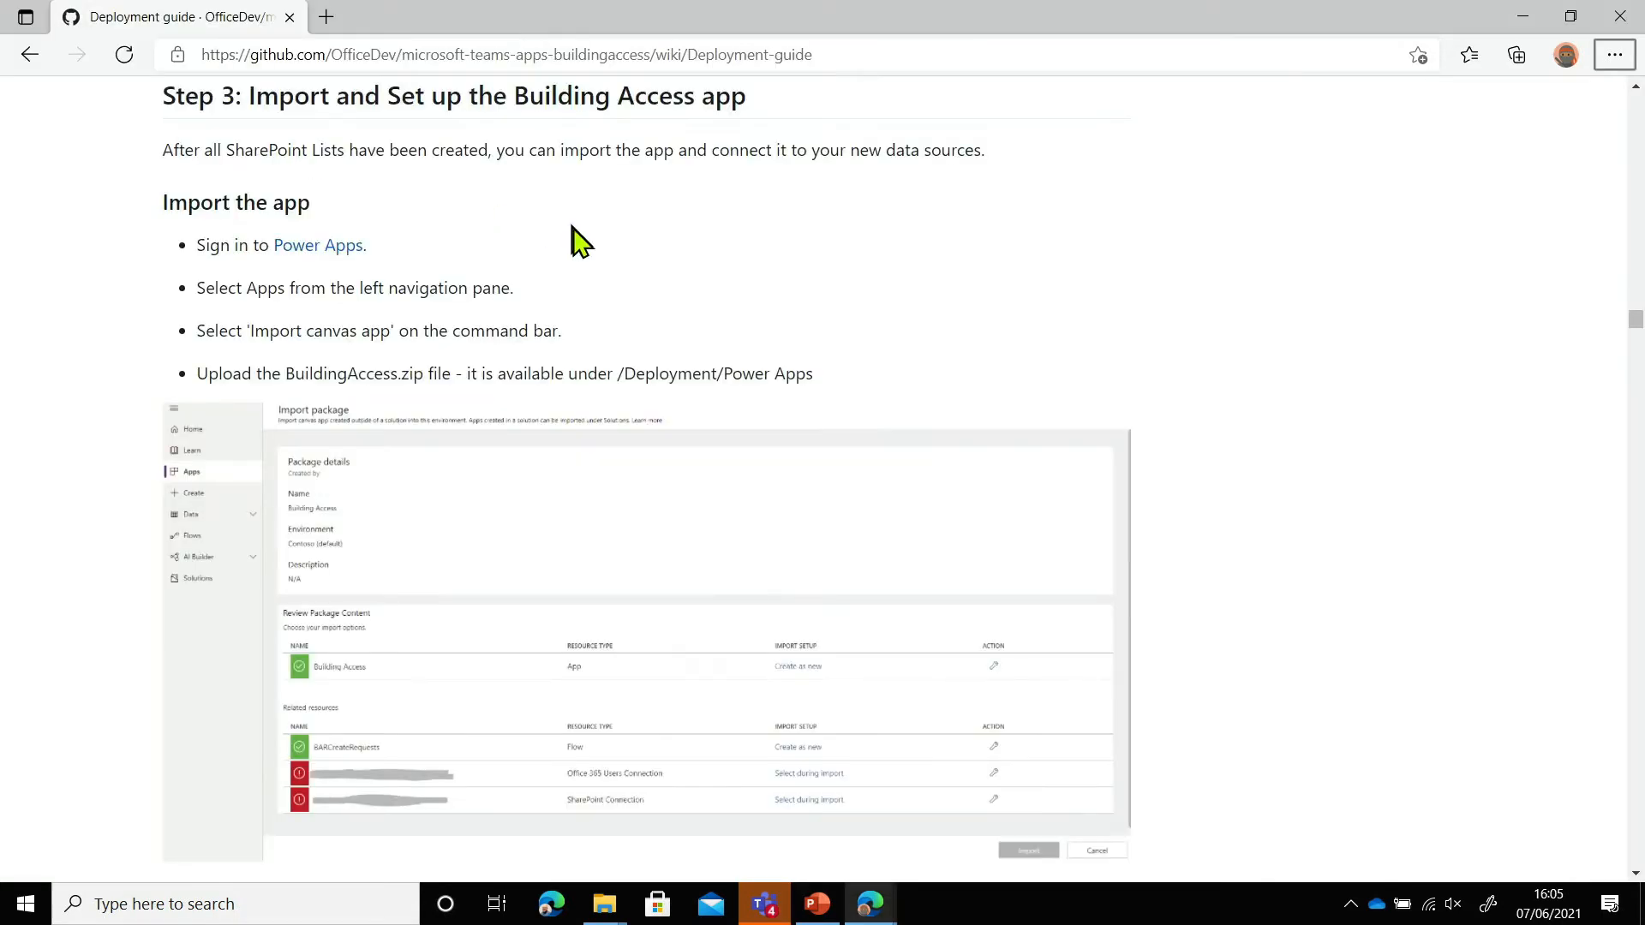
pyautogui.hotkey('alt', 'Tab')
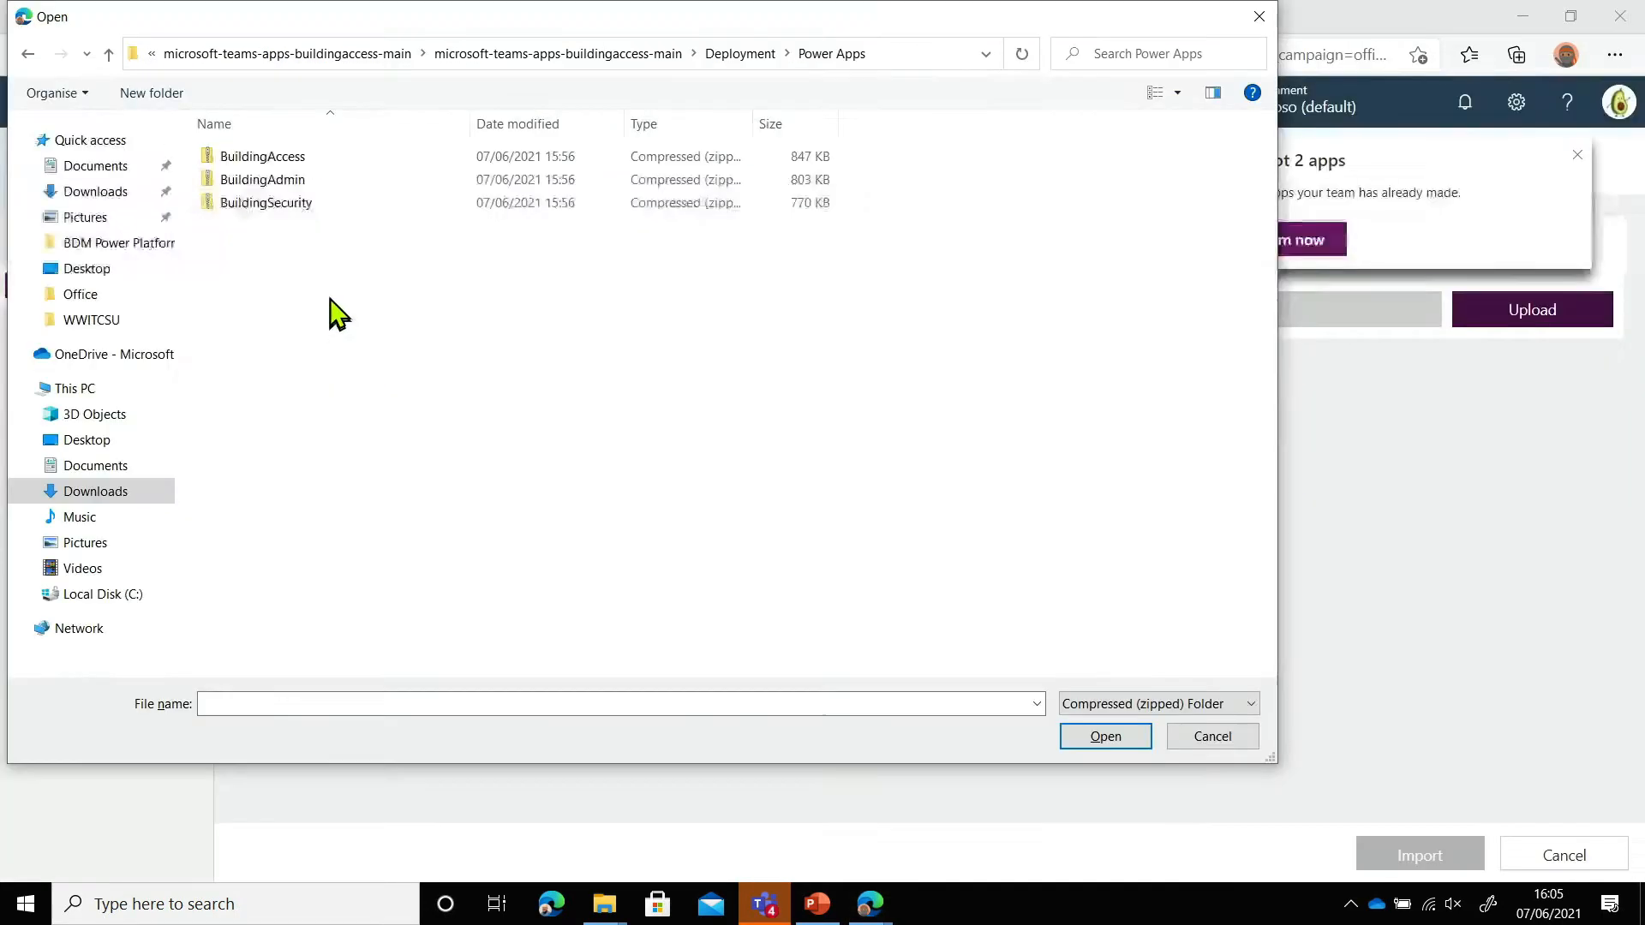
pyautogui.doubleClick(292, 158)
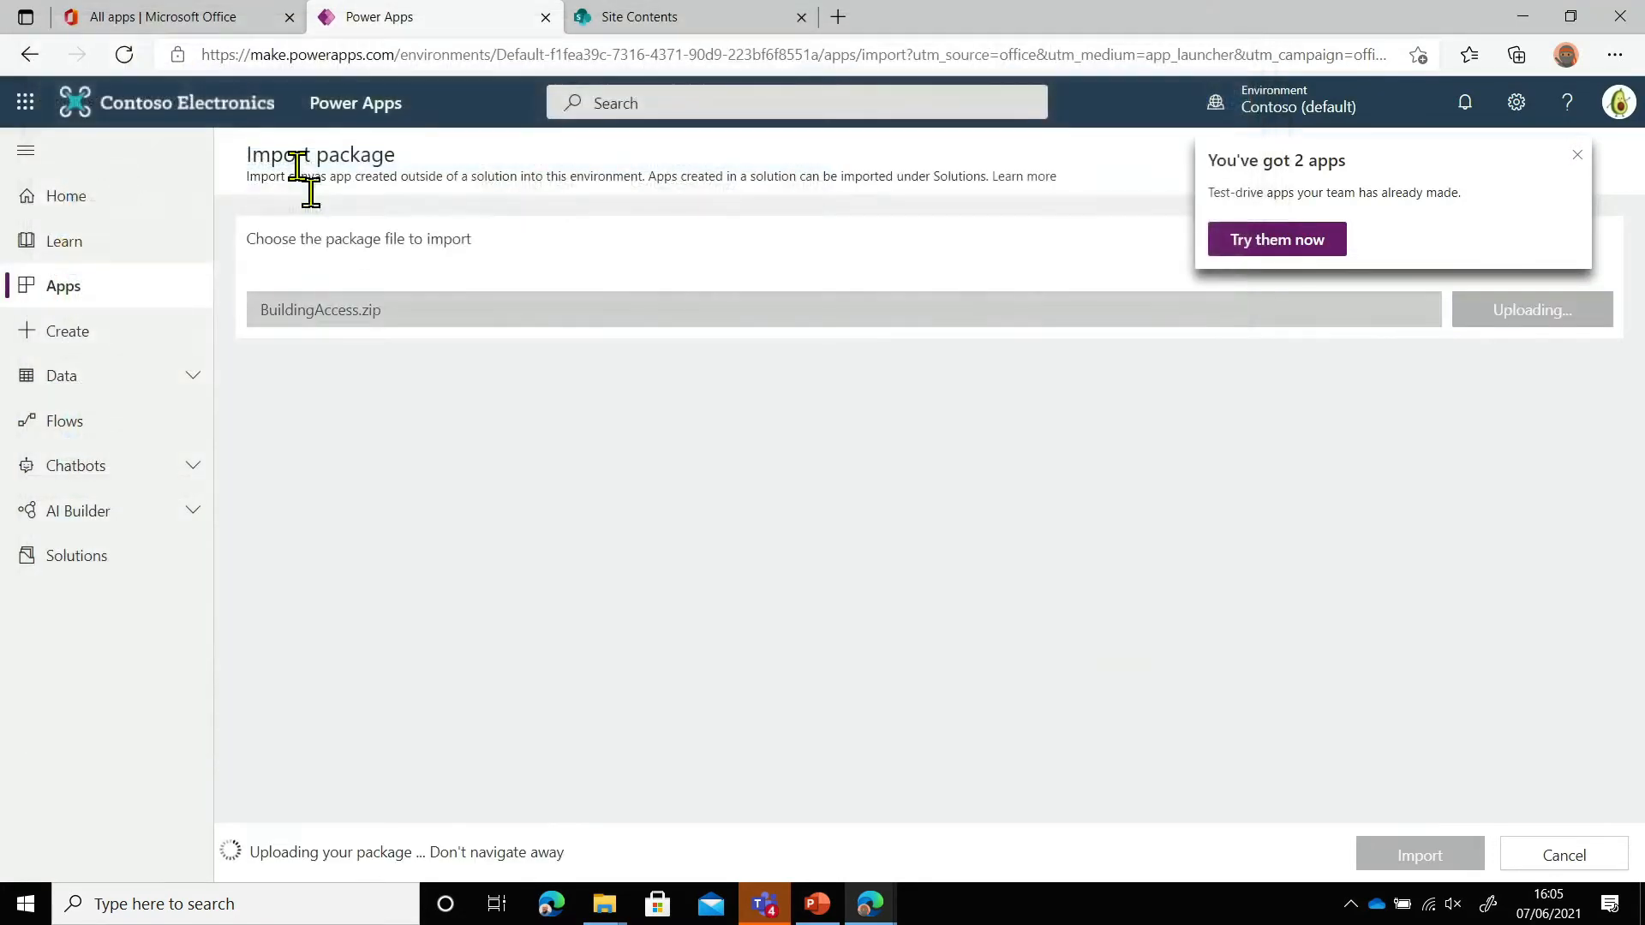
pyautogui.click(1579, 163)
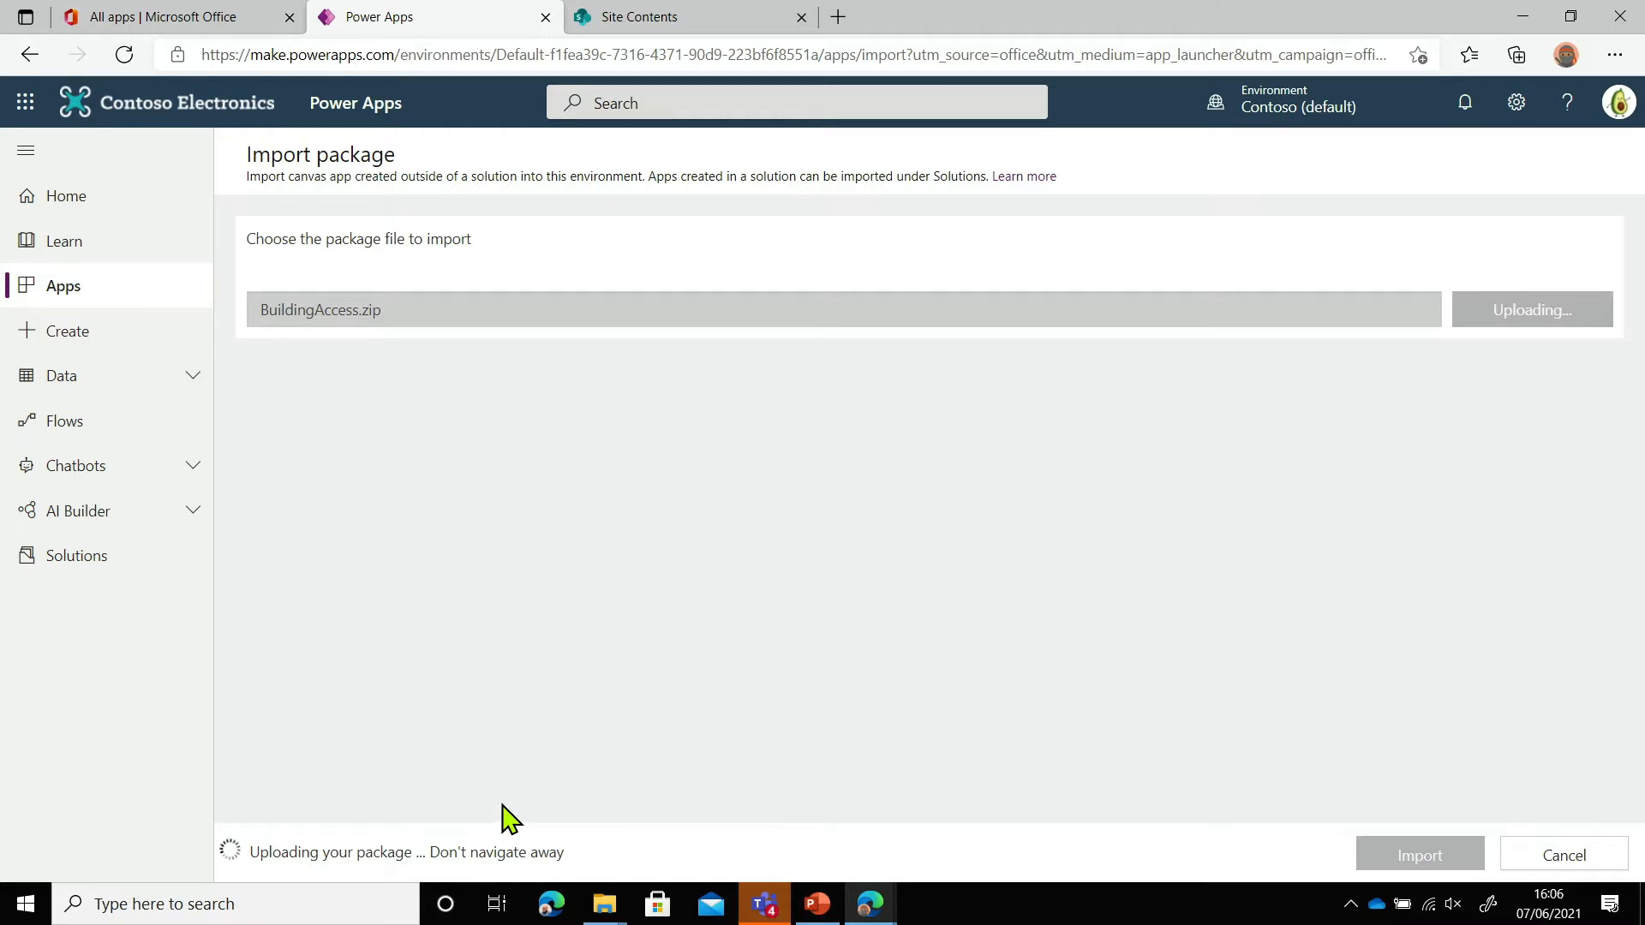
# Switch to the deployment guide, read how to complete the import setup for the package's connections, and return to Power Apps
pyautogui.hotkey('alt', 'Tab')
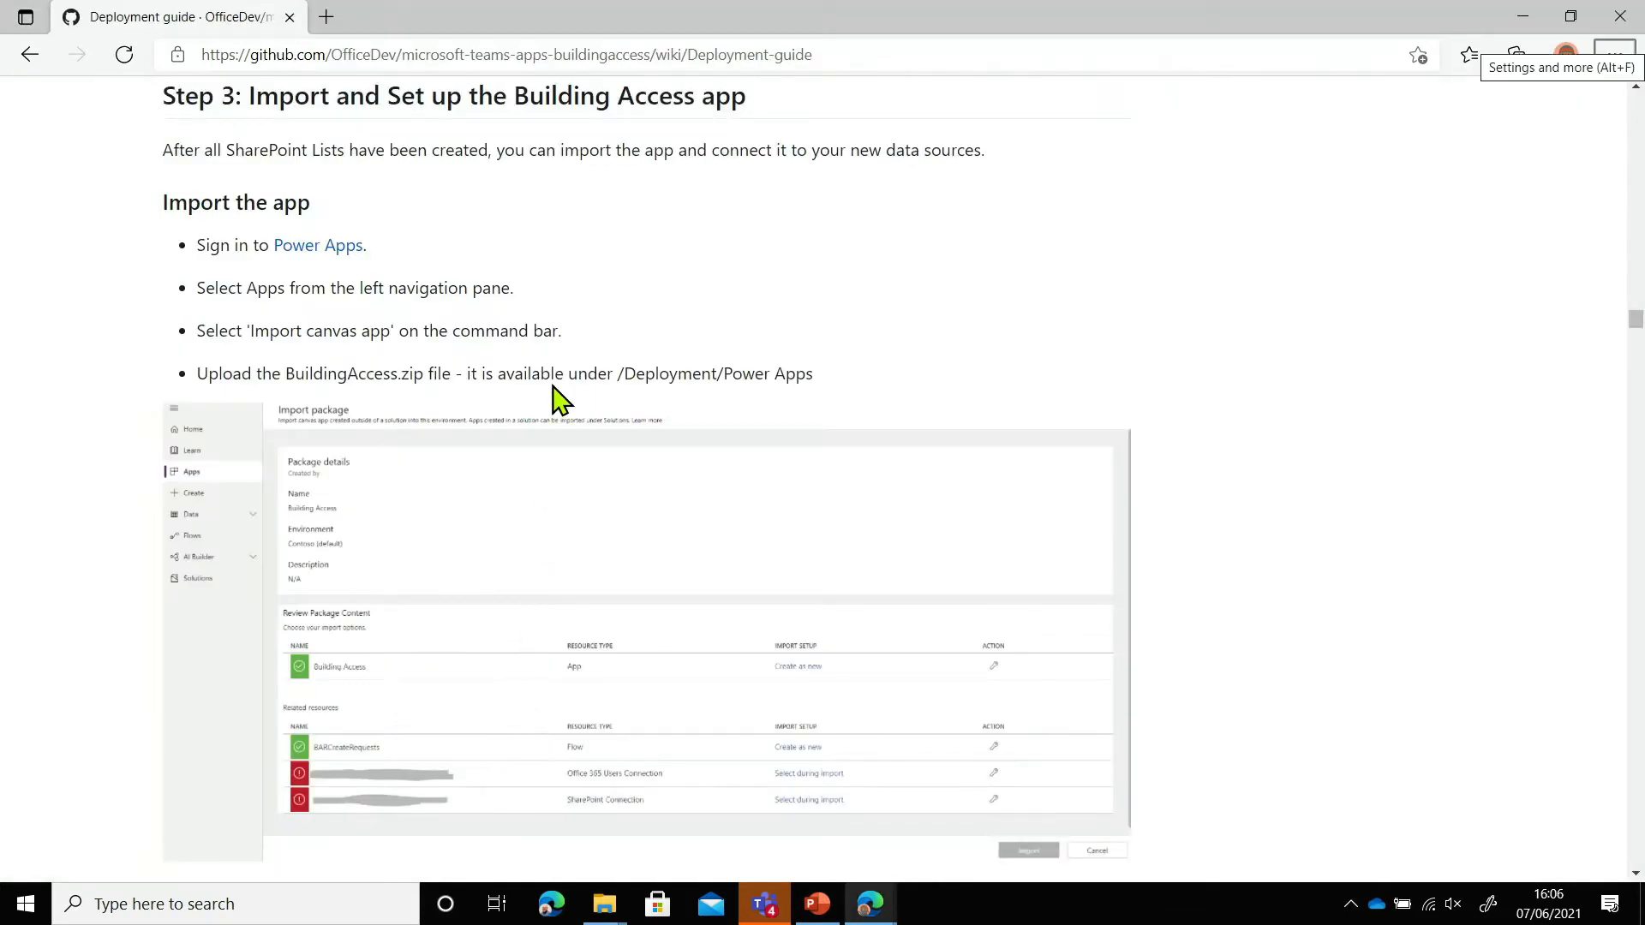
pyautogui.scroll(-3, 557, 394)
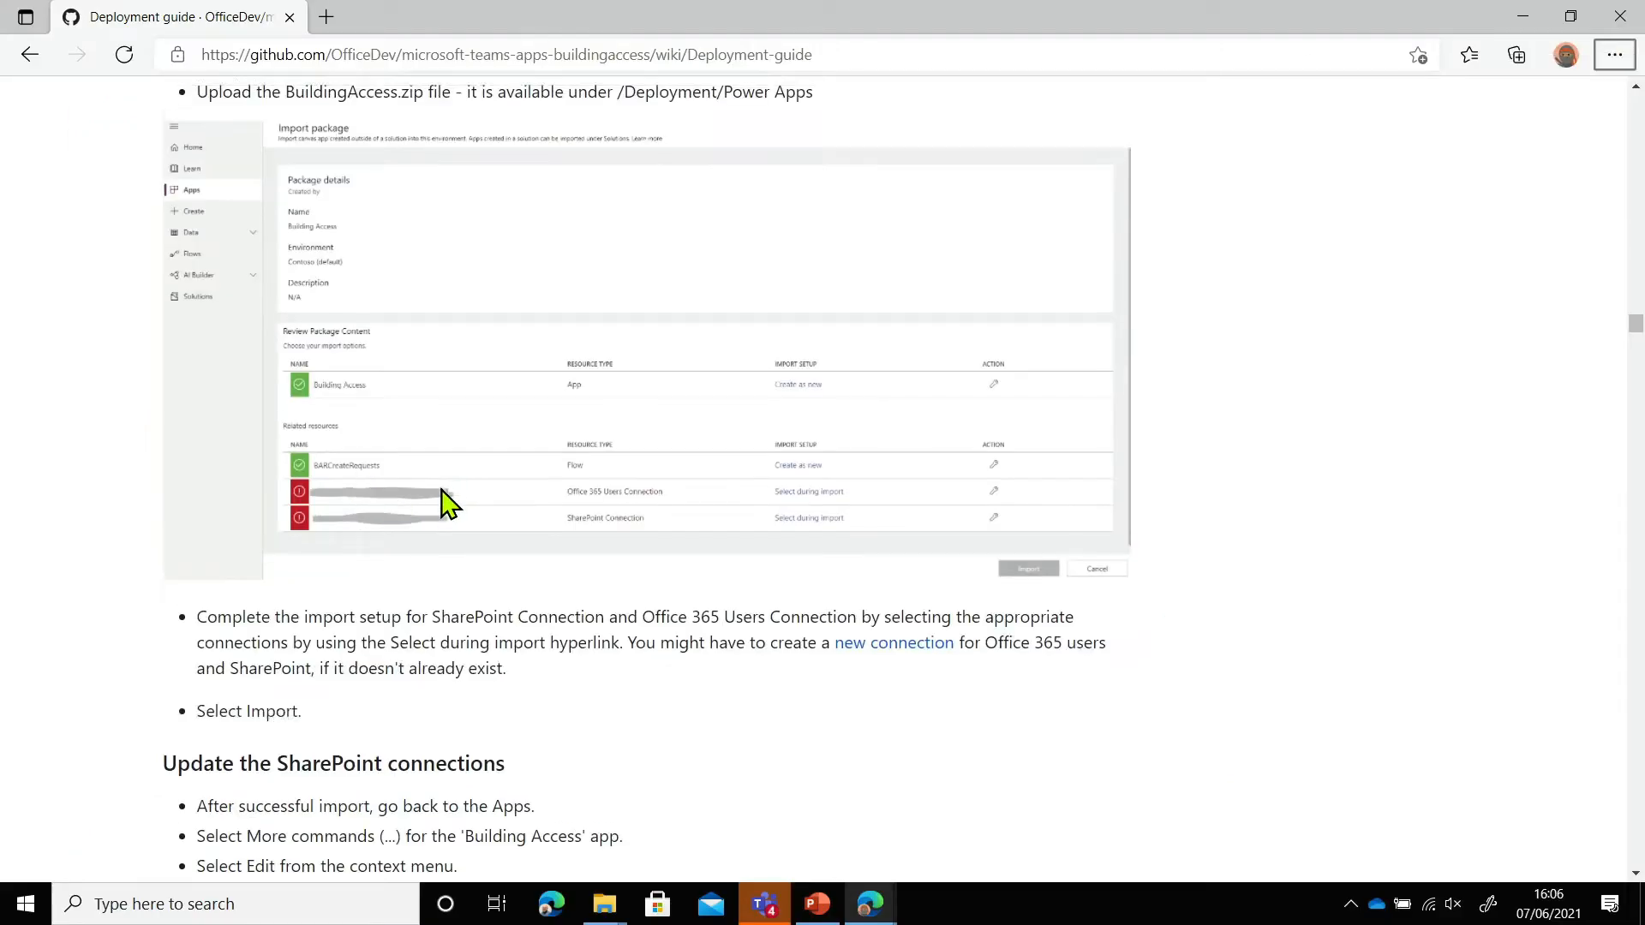
pyautogui.scroll(2, 395, 582)
pyautogui.hotkey('alt', 'Tab')
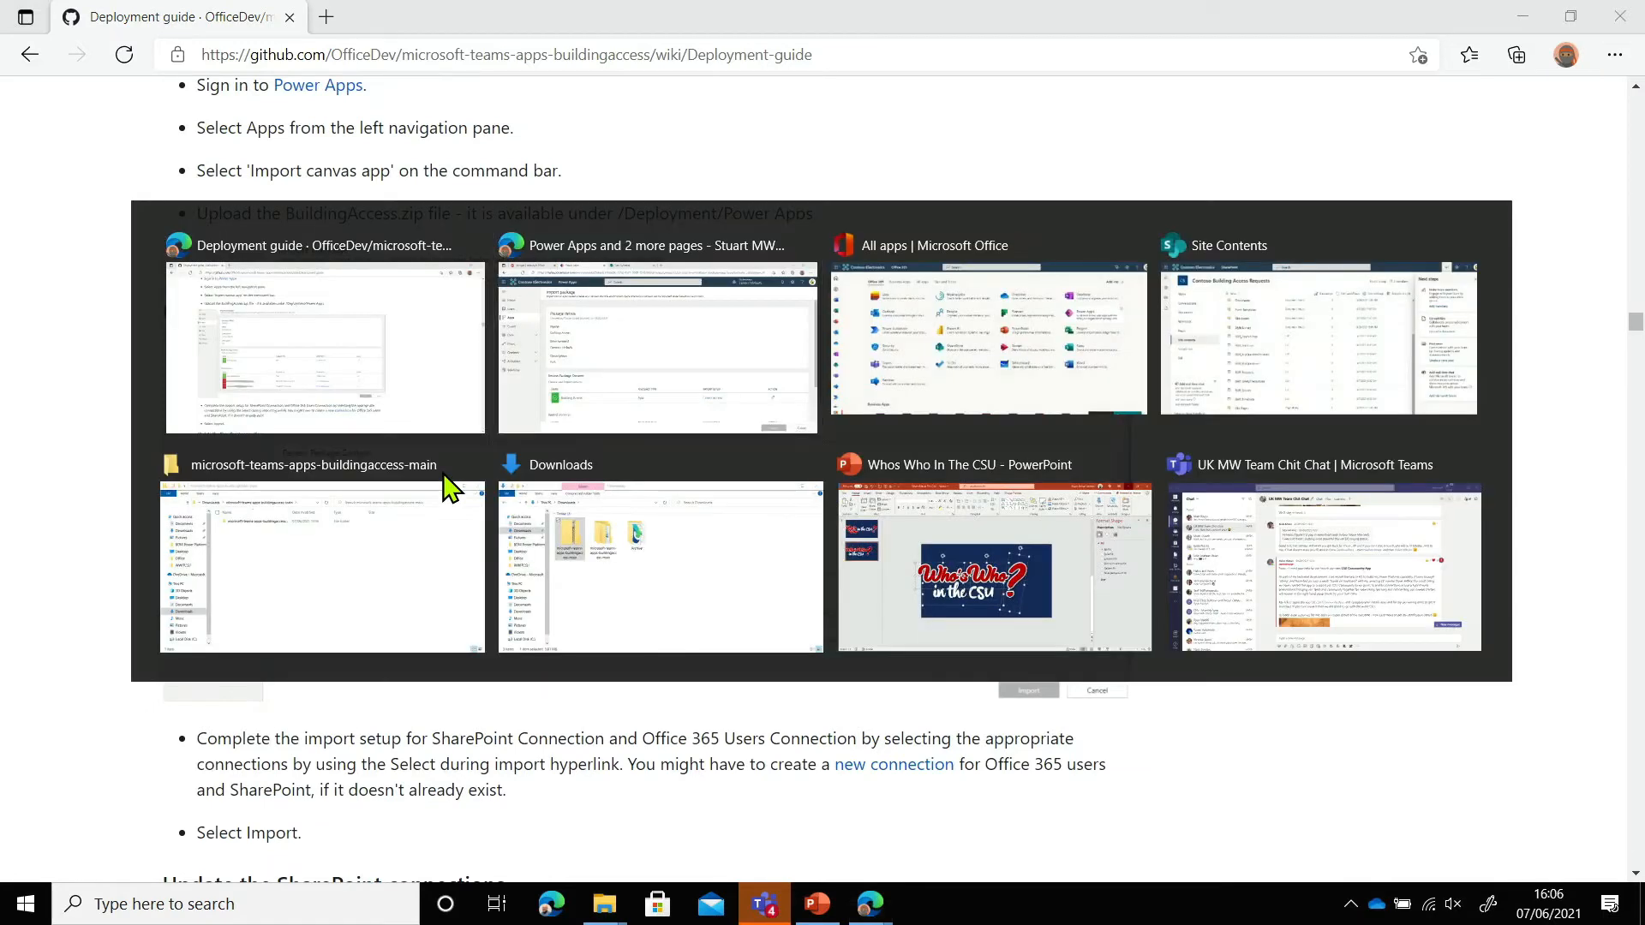
# Create a new Office 365 Users connection from that resource's import setup and authorise it with the signed-in account
pyautogui.scroll(-3, 512, 467)
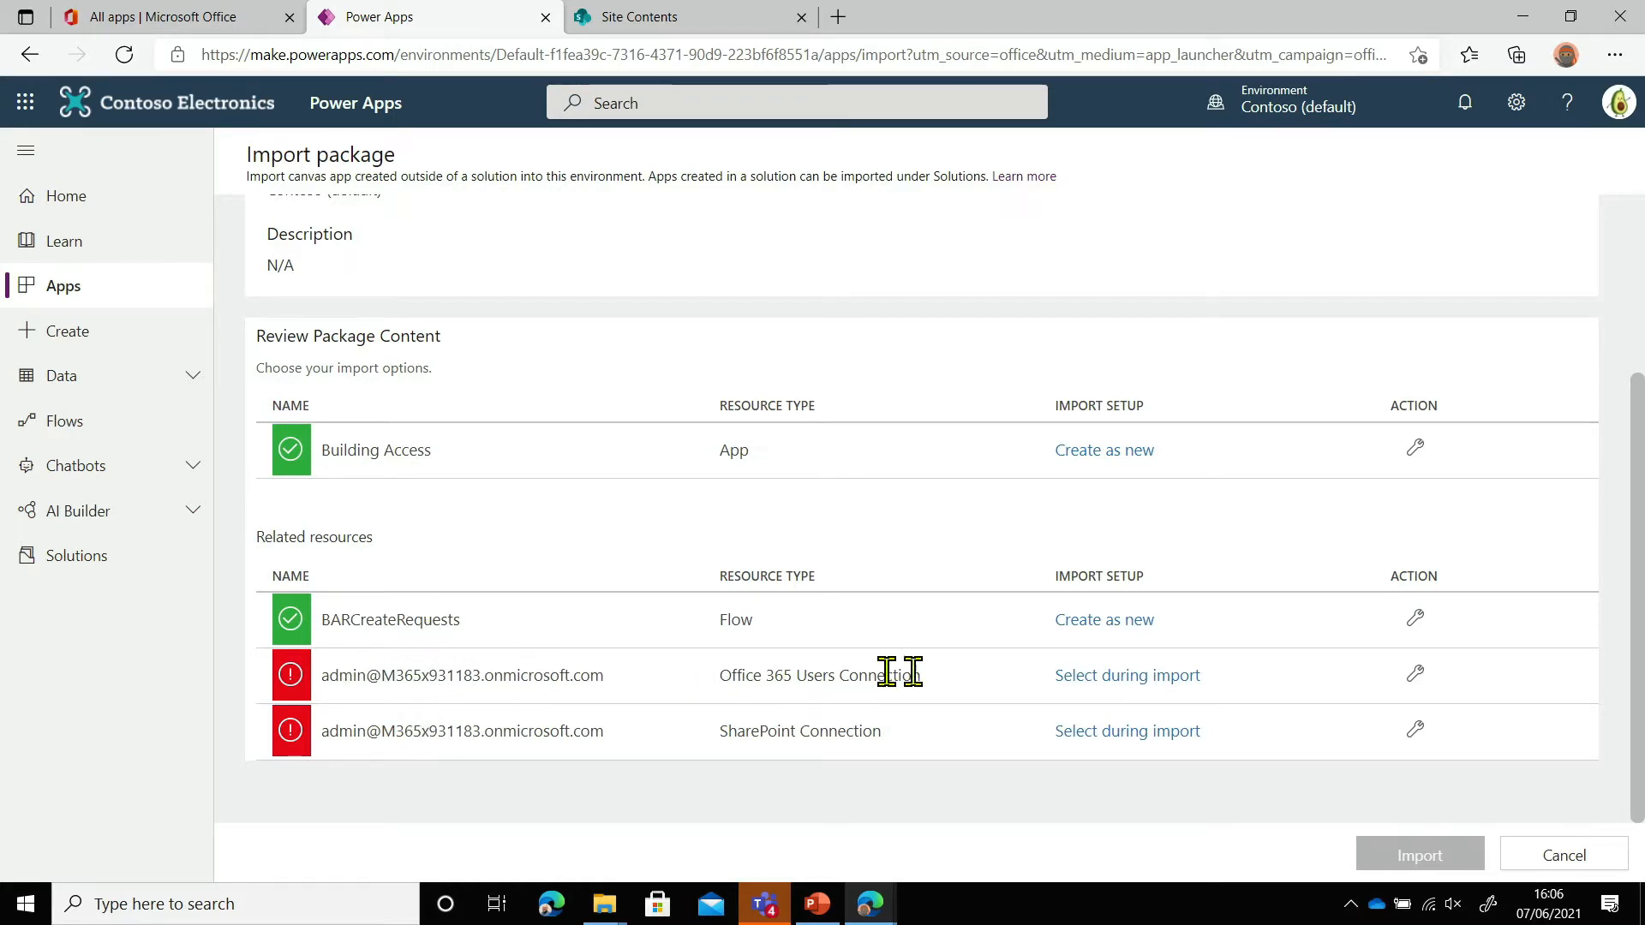
pyautogui.click(1129, 676)
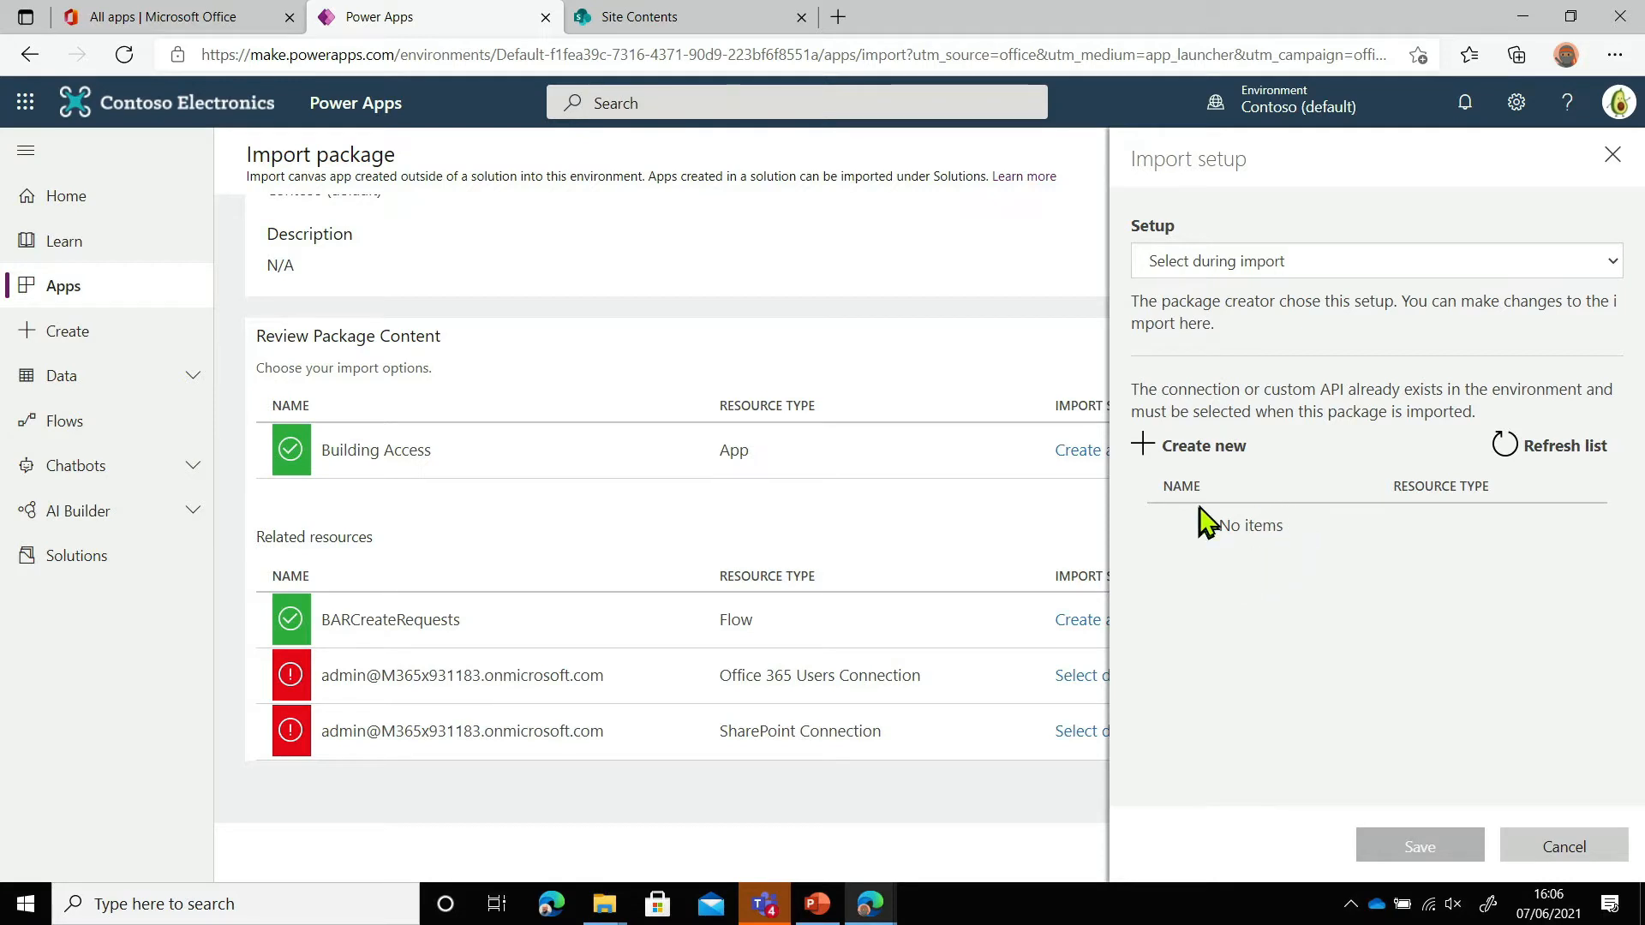
pyautogui.click(1141, 458)
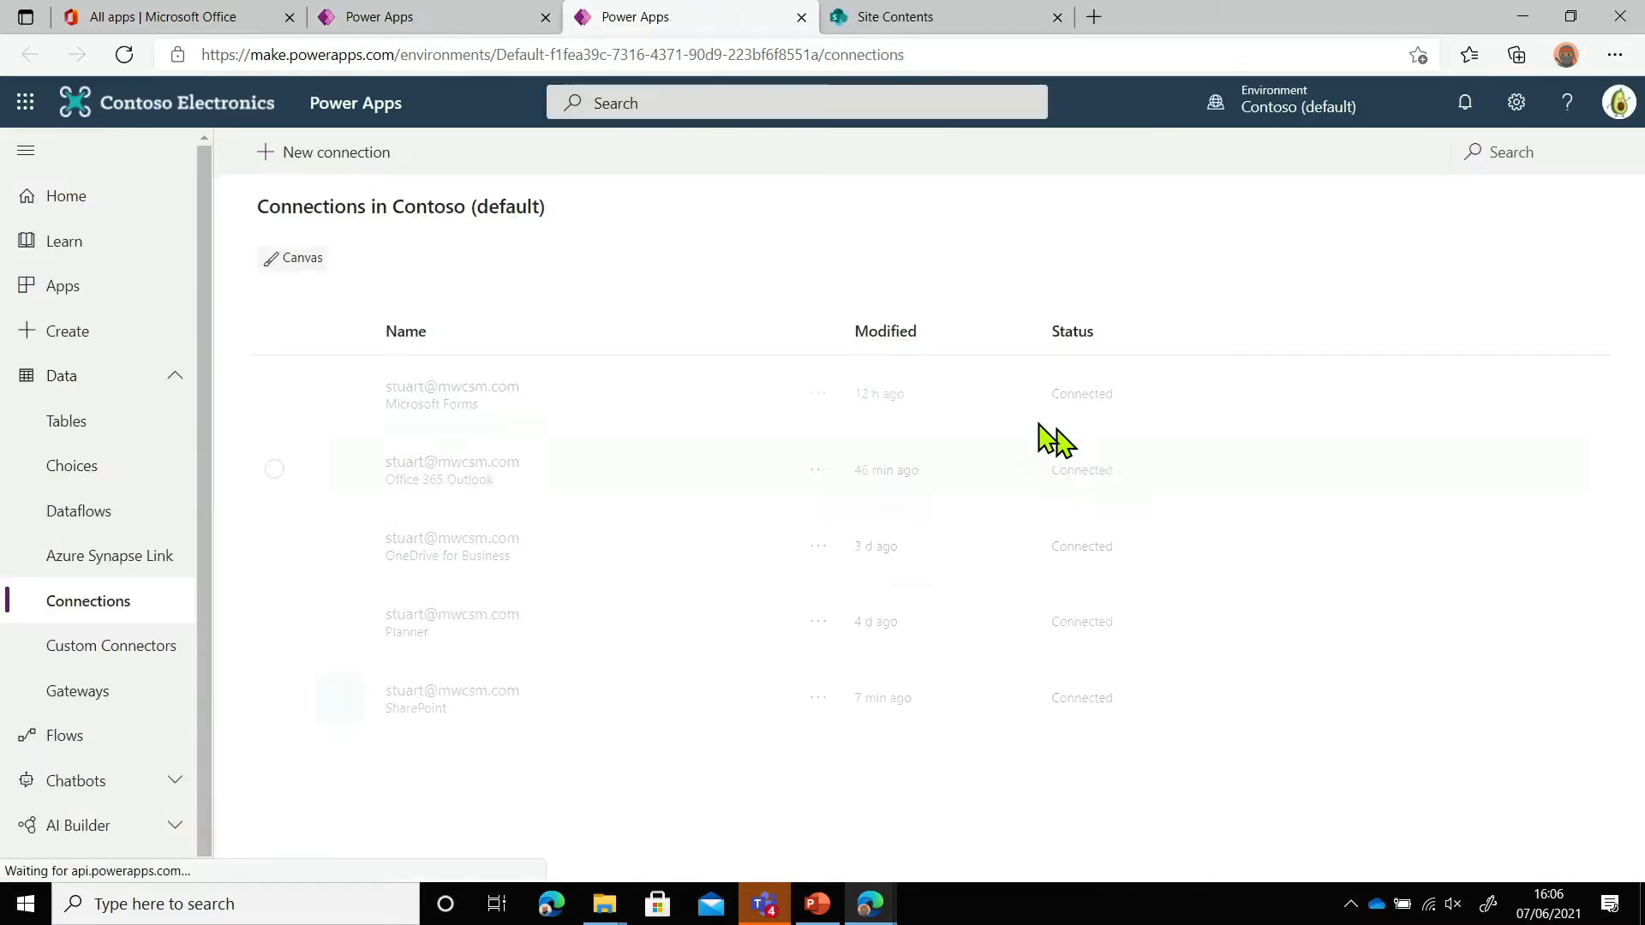
pyautogui.click(301, 164)
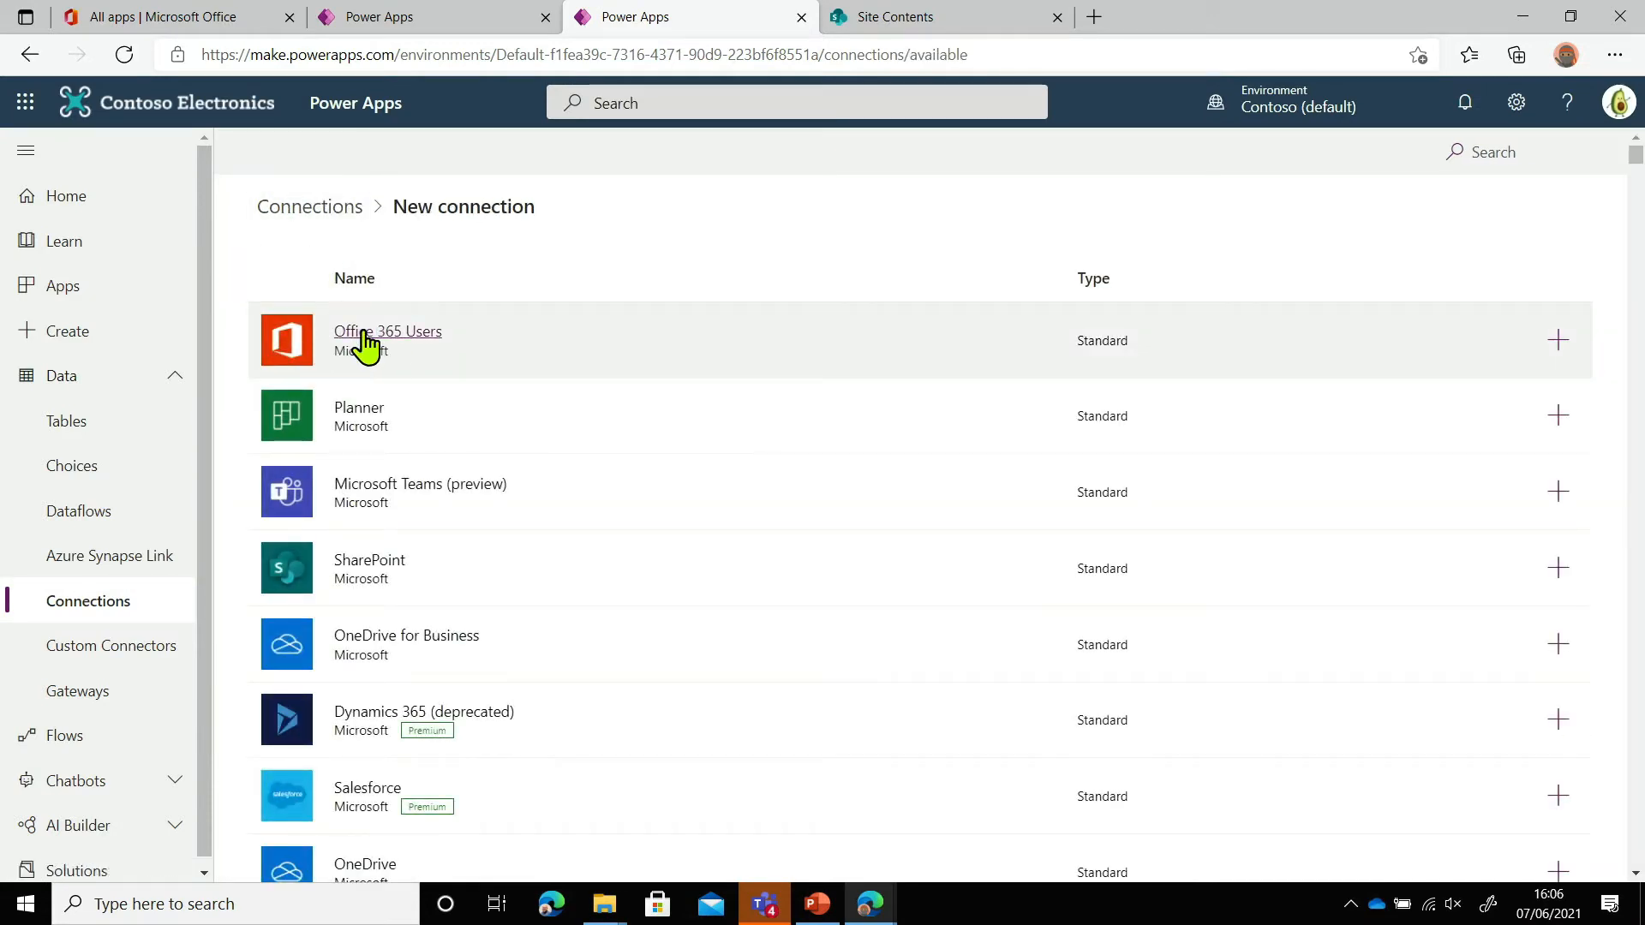
pyautogui.click(418, 26)
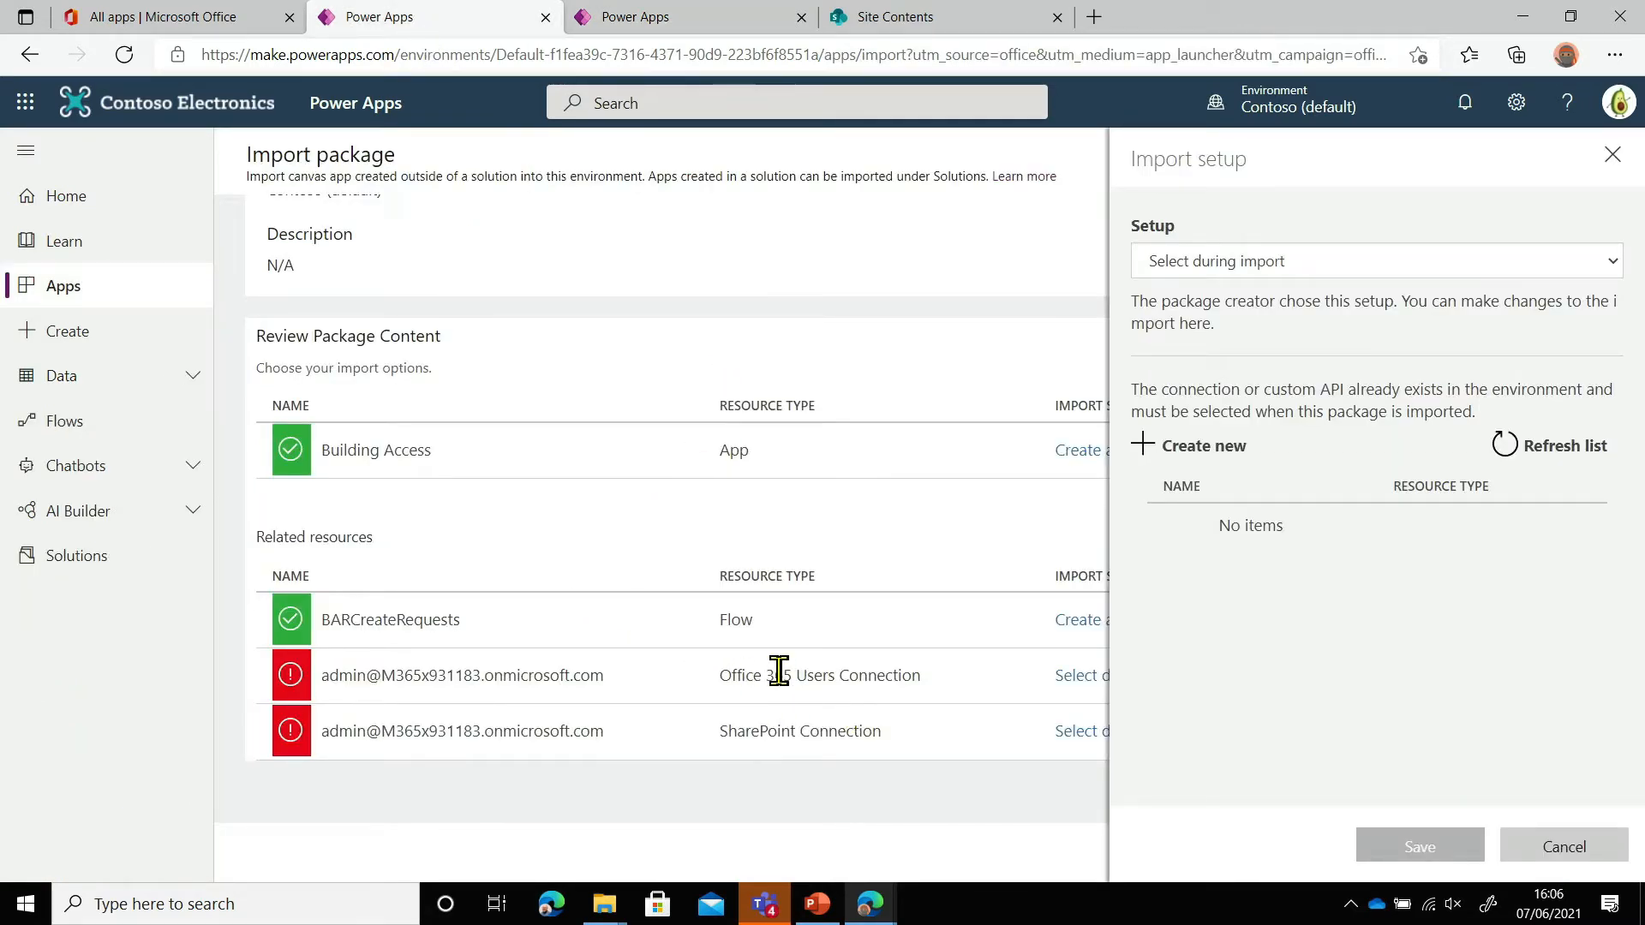
pyautogui.click(631, 26)
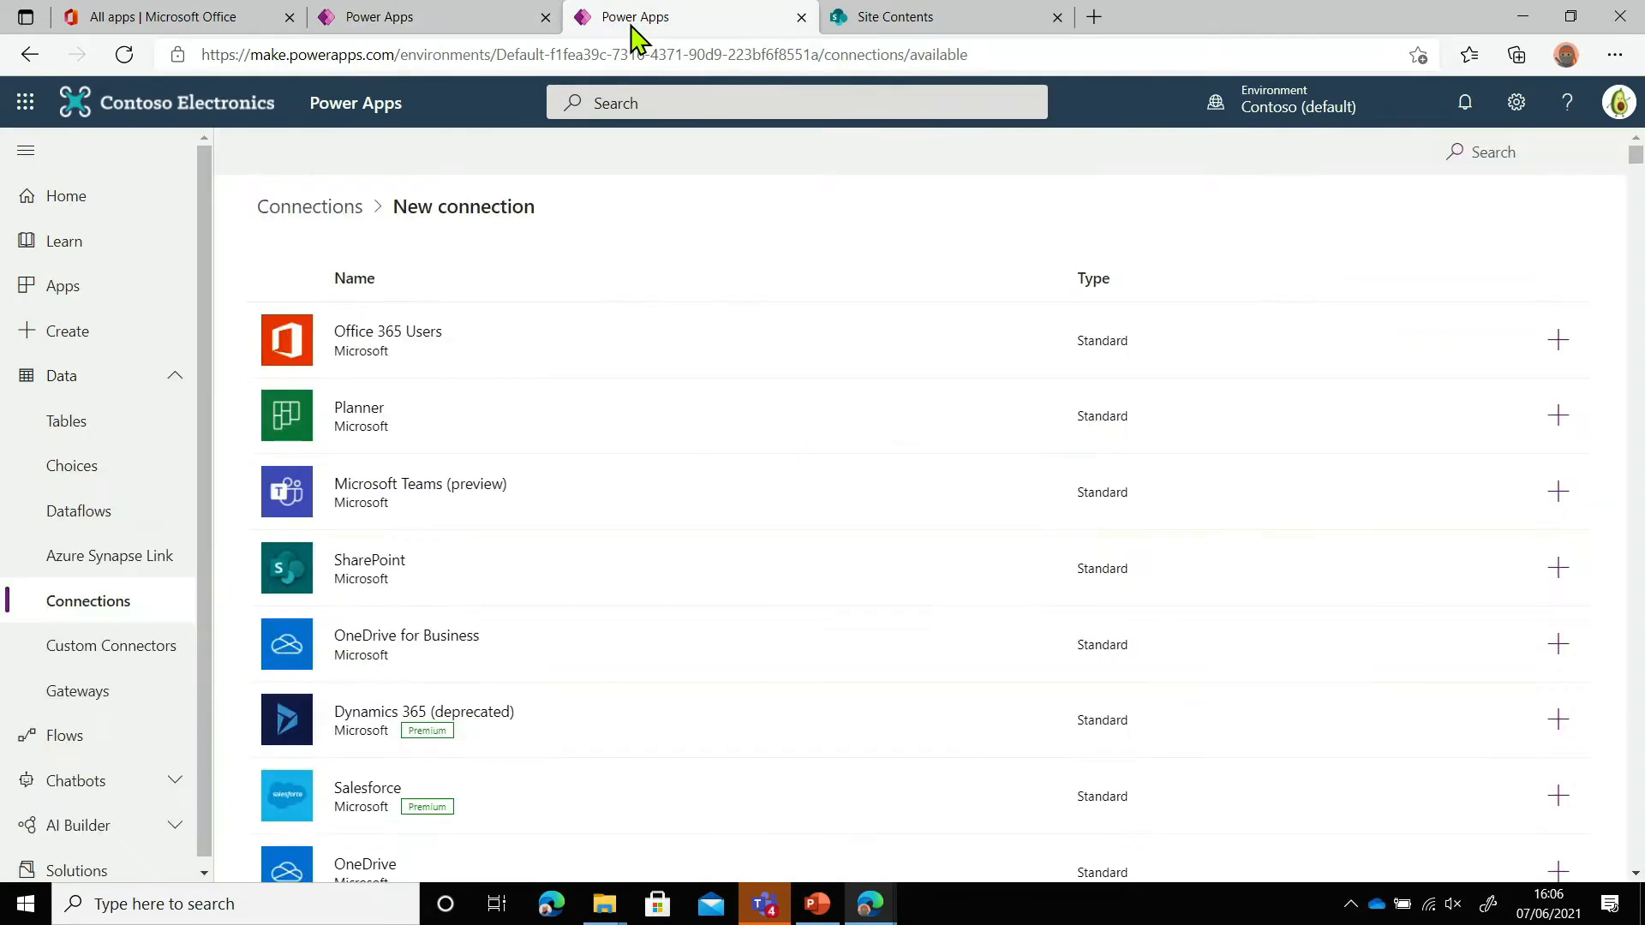
pyautogui.click(295, 346)
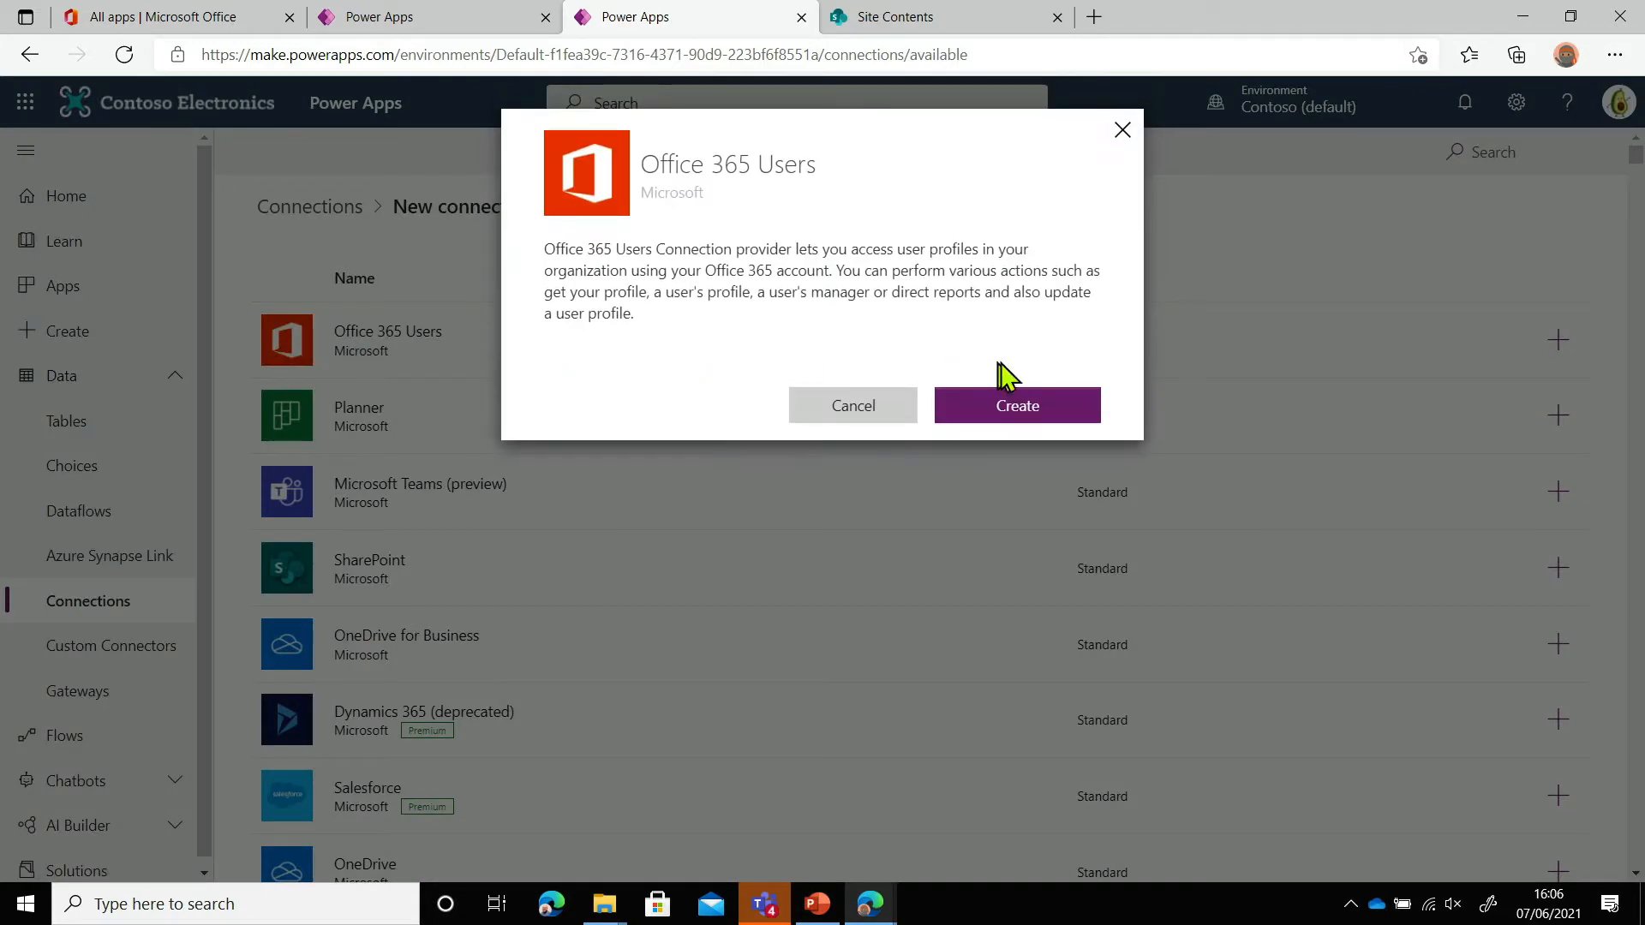
pyautogui.click(1026, 411)
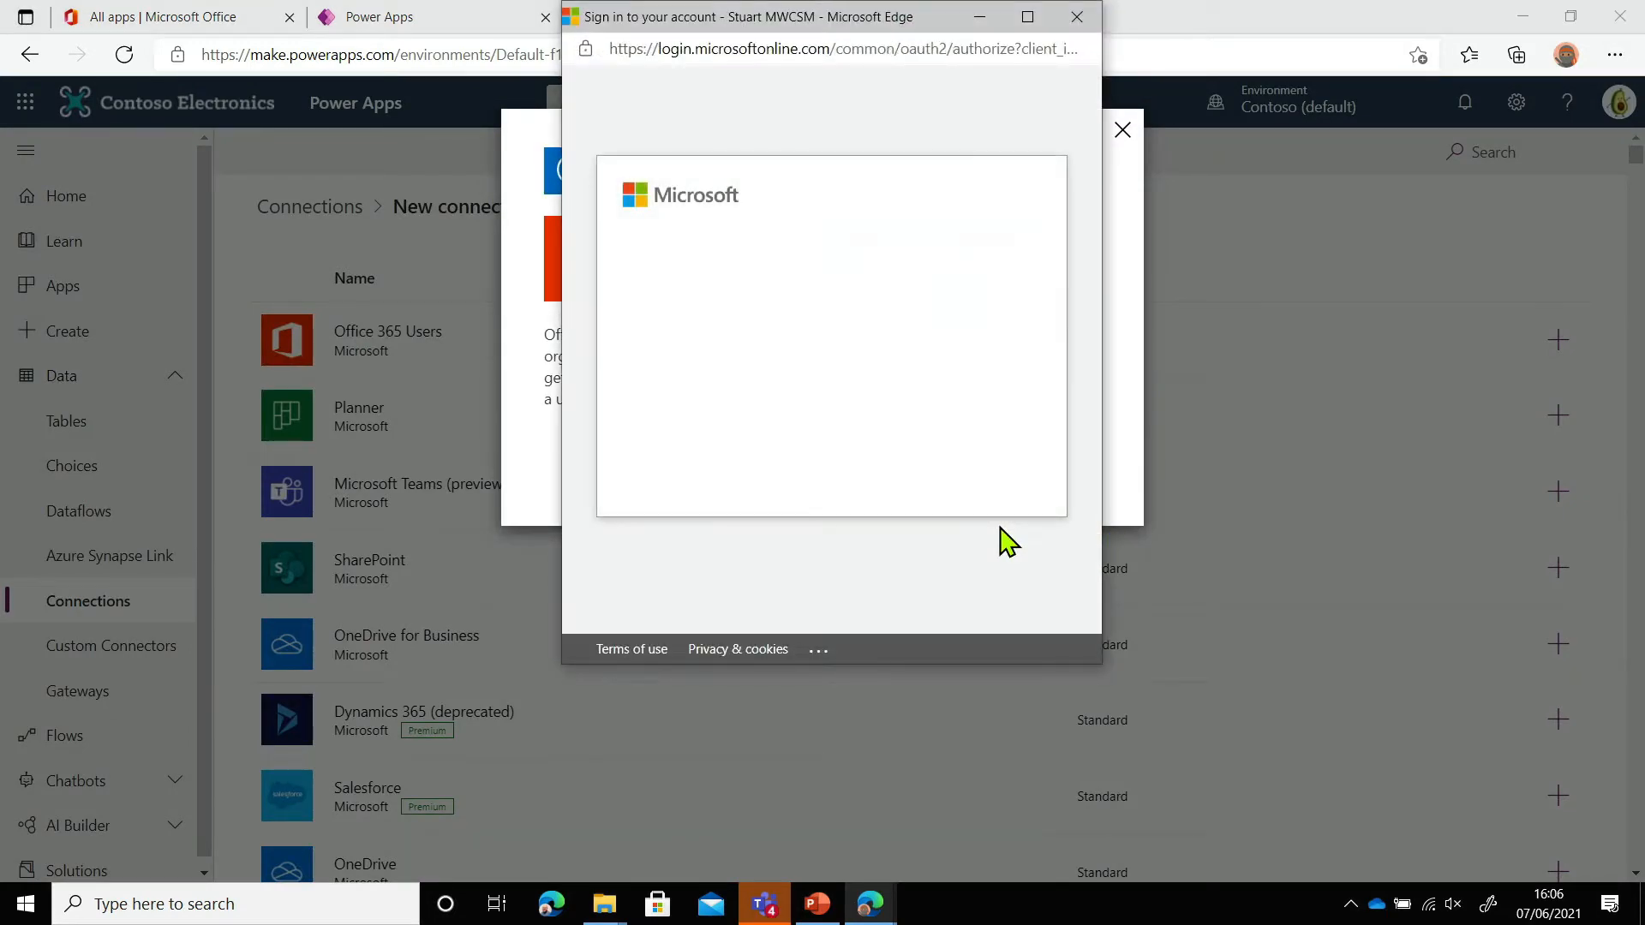
pyautogui.click(786, 317)
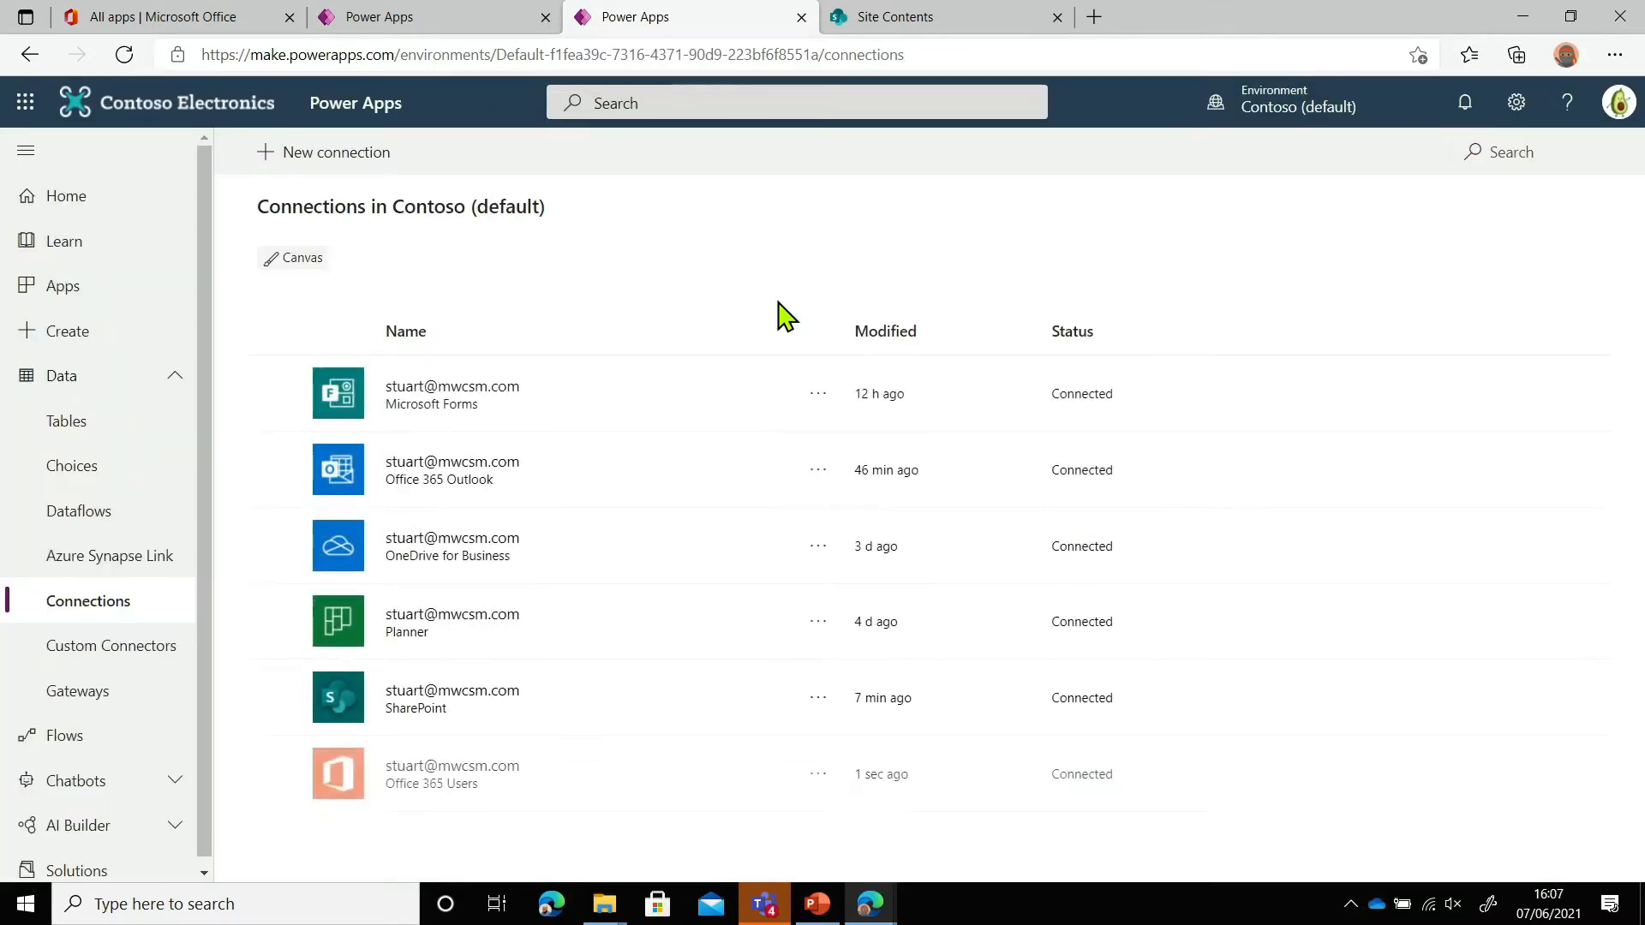
# Back in the import setup, refresh the connection list and save the new connection for the Office 365 Users resource
pyautogui.click(429, 17)
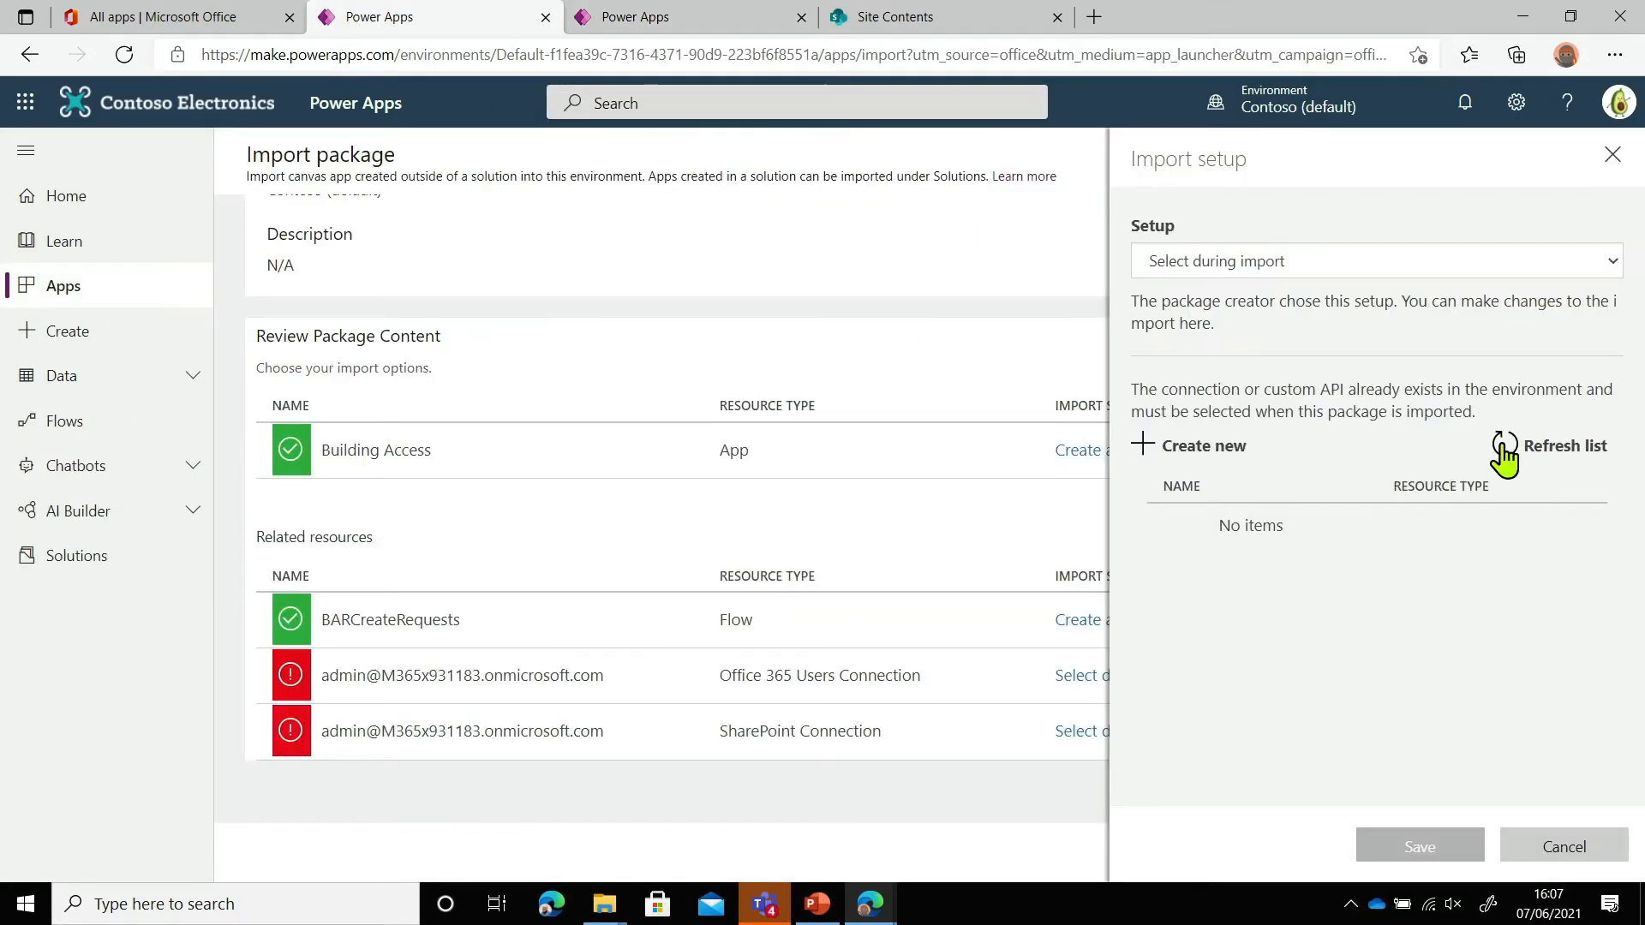
pyautogui.click(1505, 460)
pyautogui.click(1267, 531)
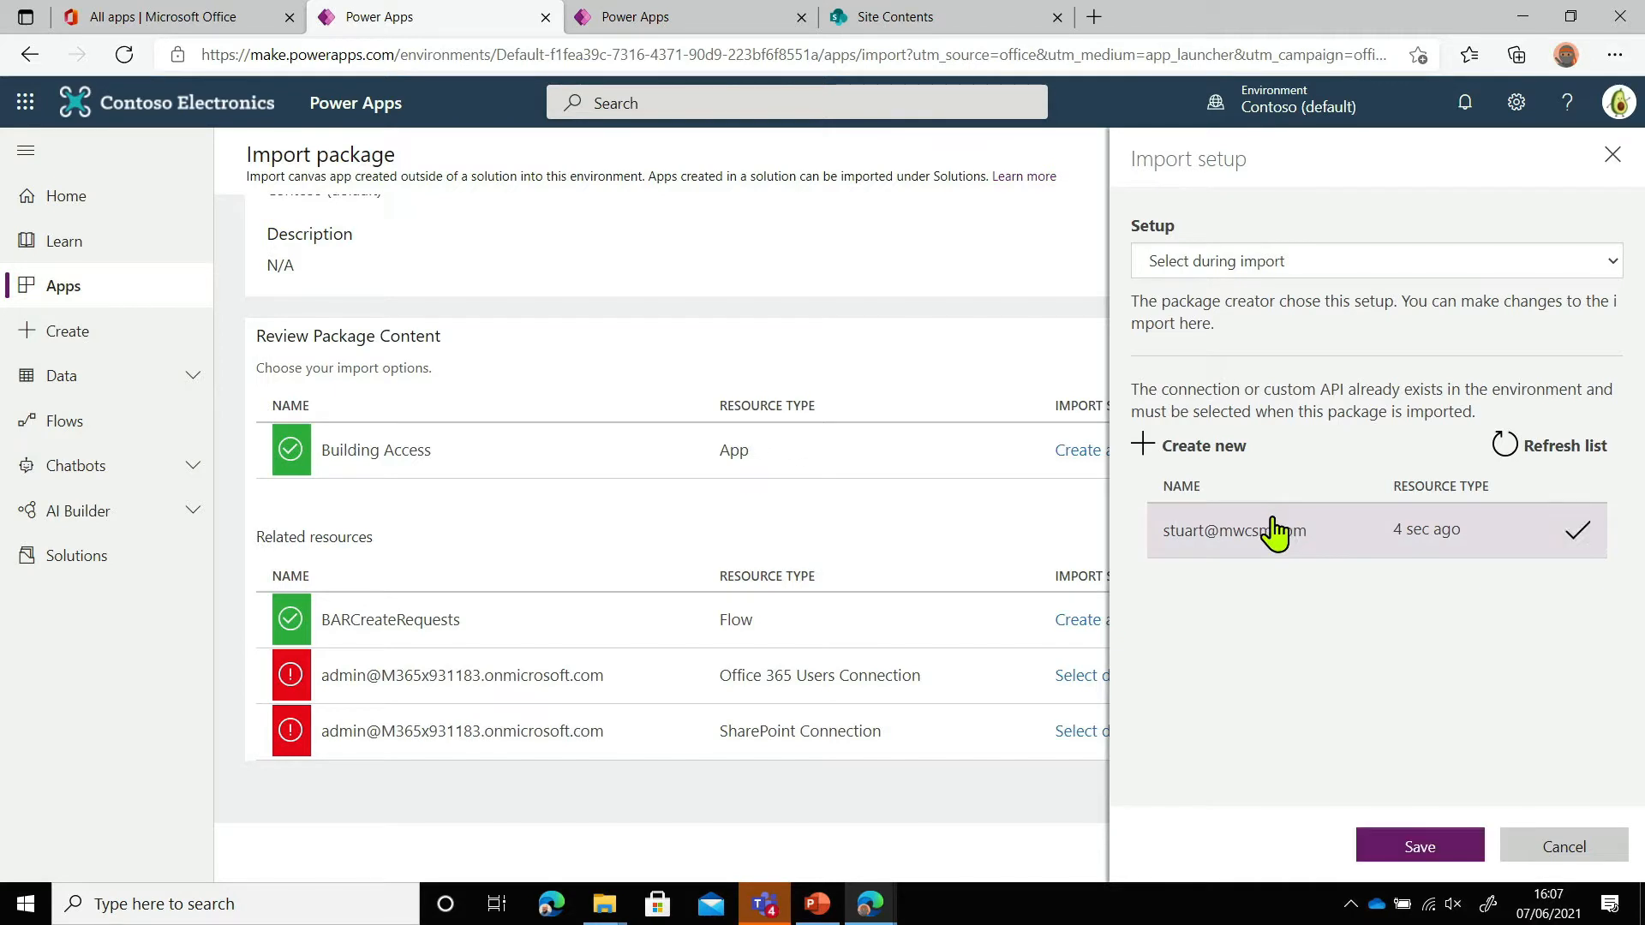
pyautogui.click(1419, 848)
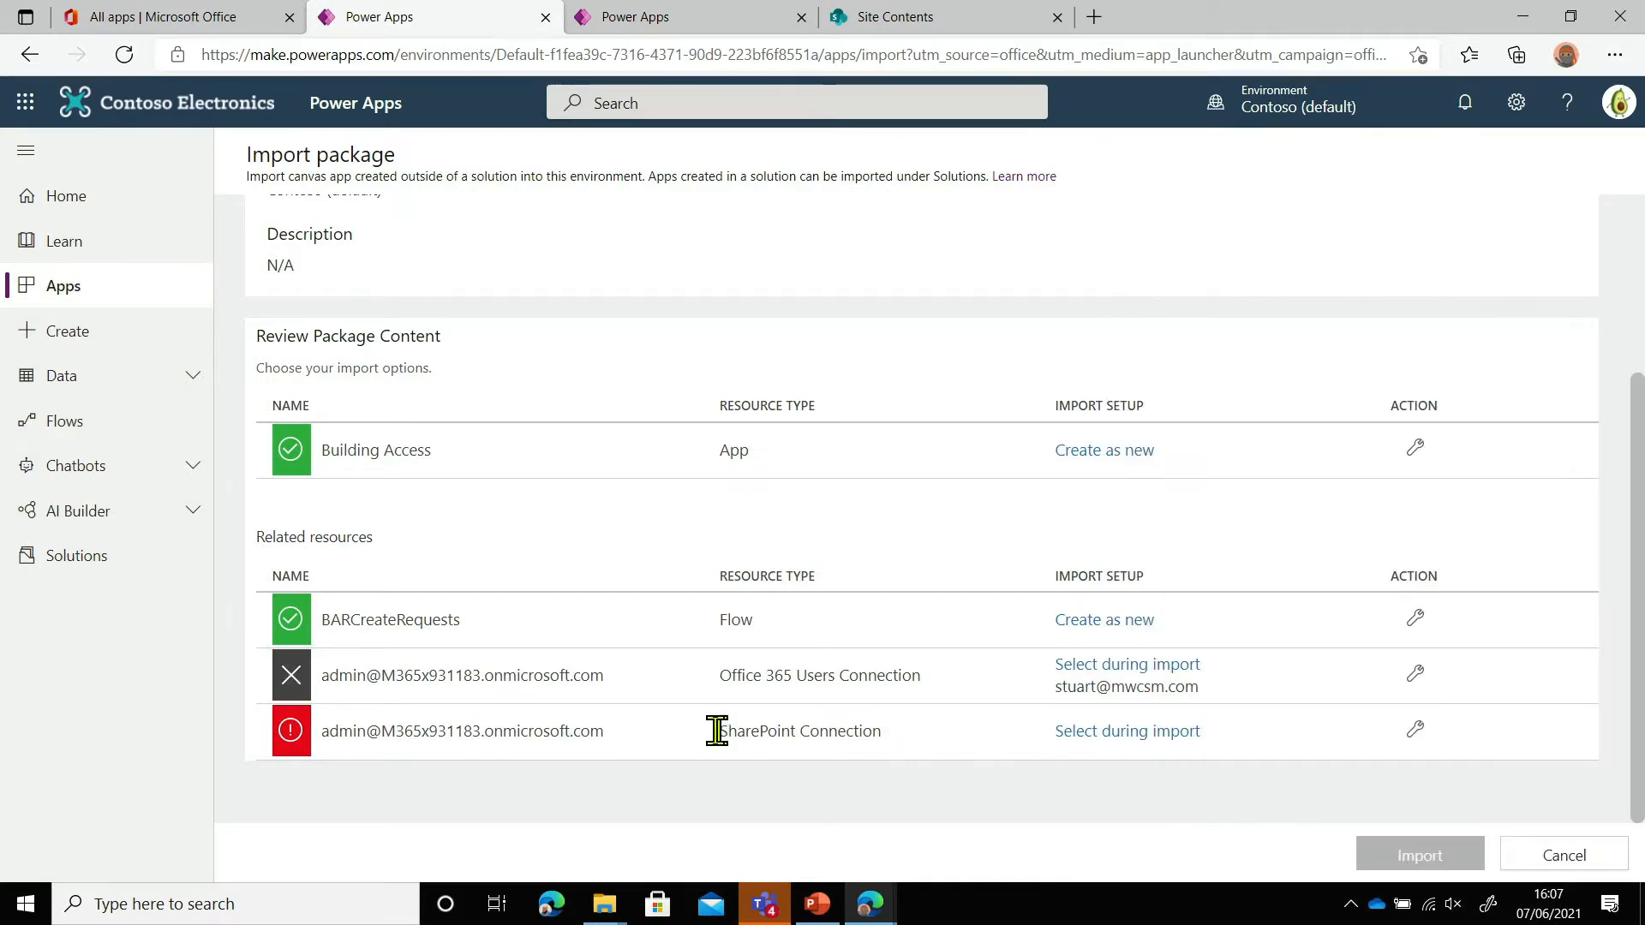
# Assign the existing SharePoint connection to the SharePoint resource, save the setup and import the package
pyautogui.click(1082, 732)
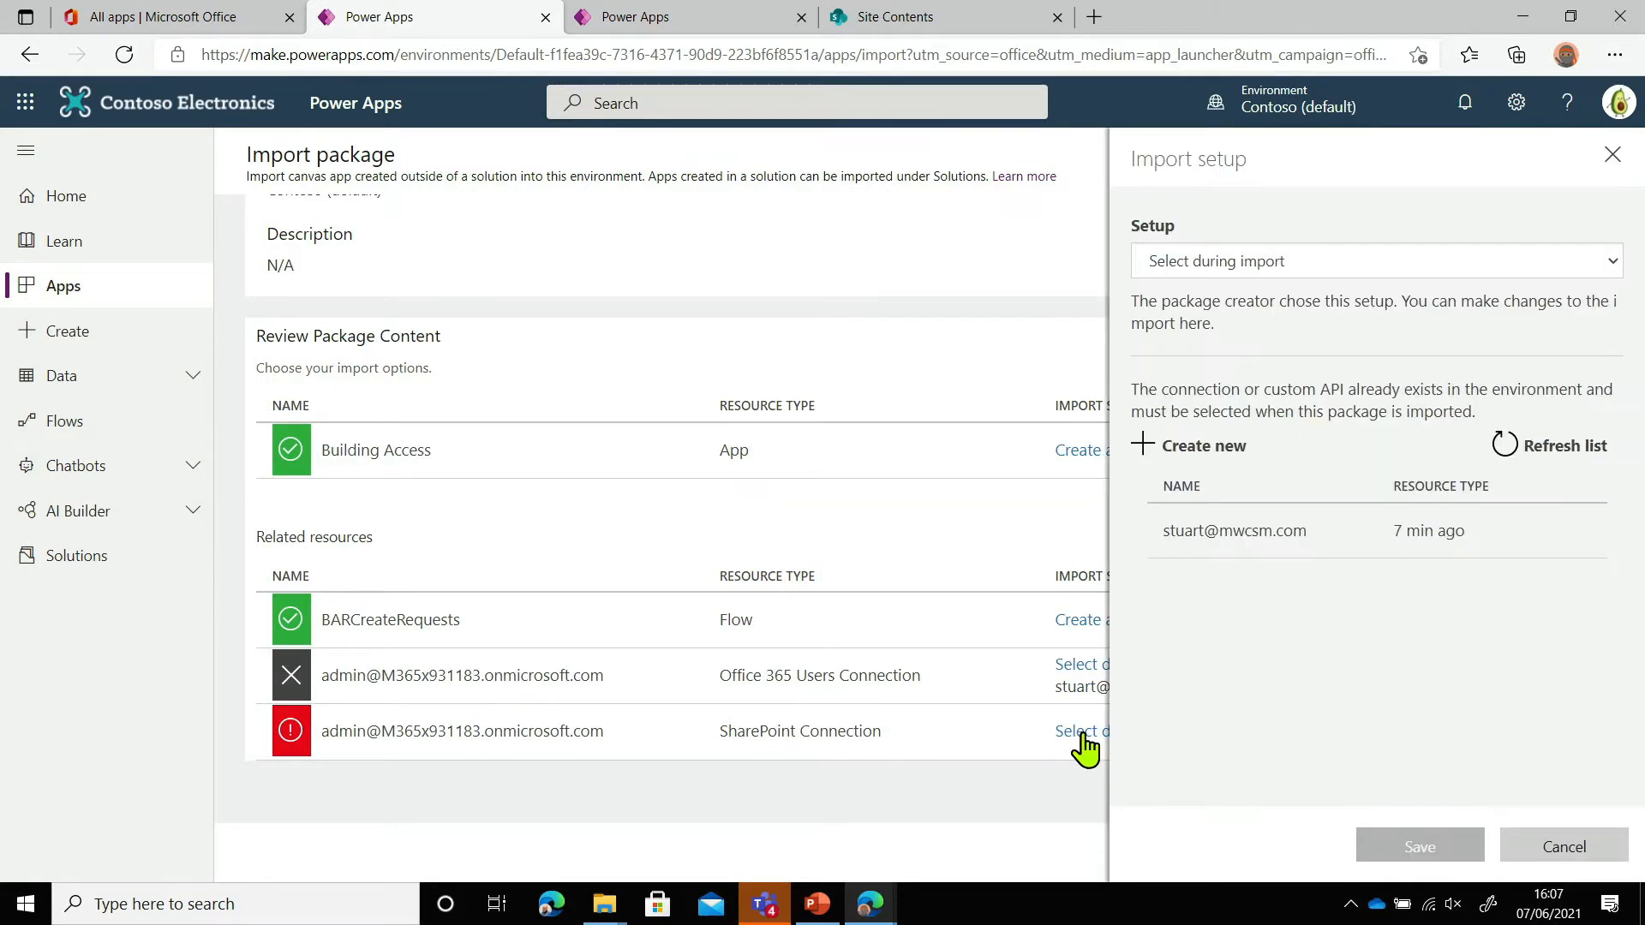
pyautogui.click(1258, 540)
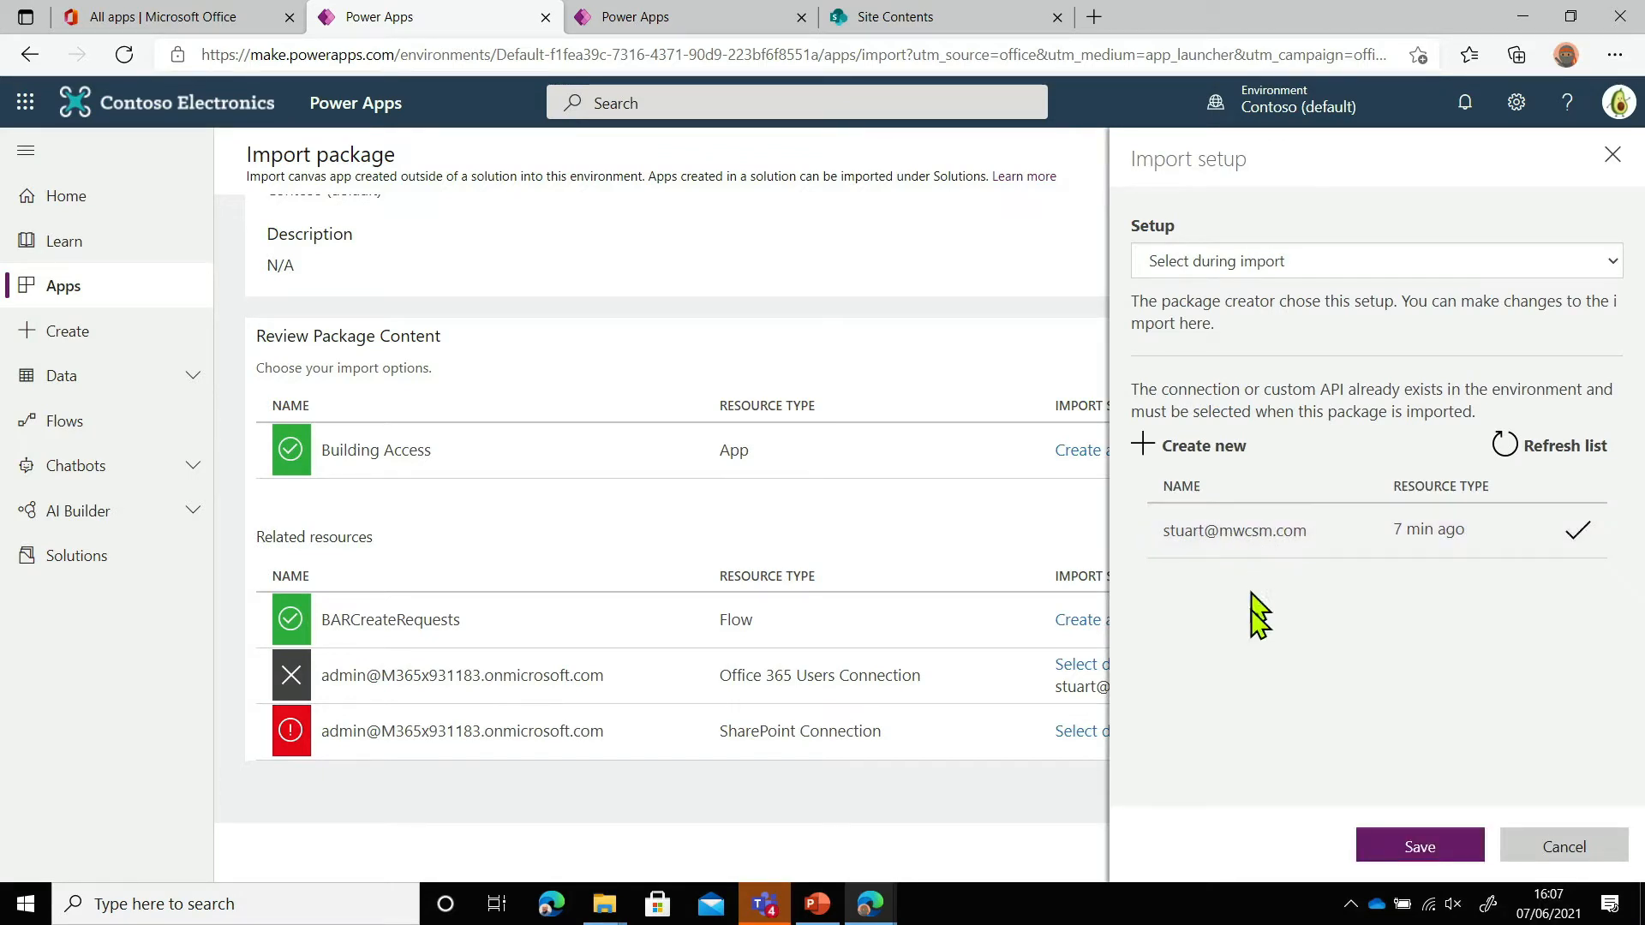
pyautogui.click(1424, 854)
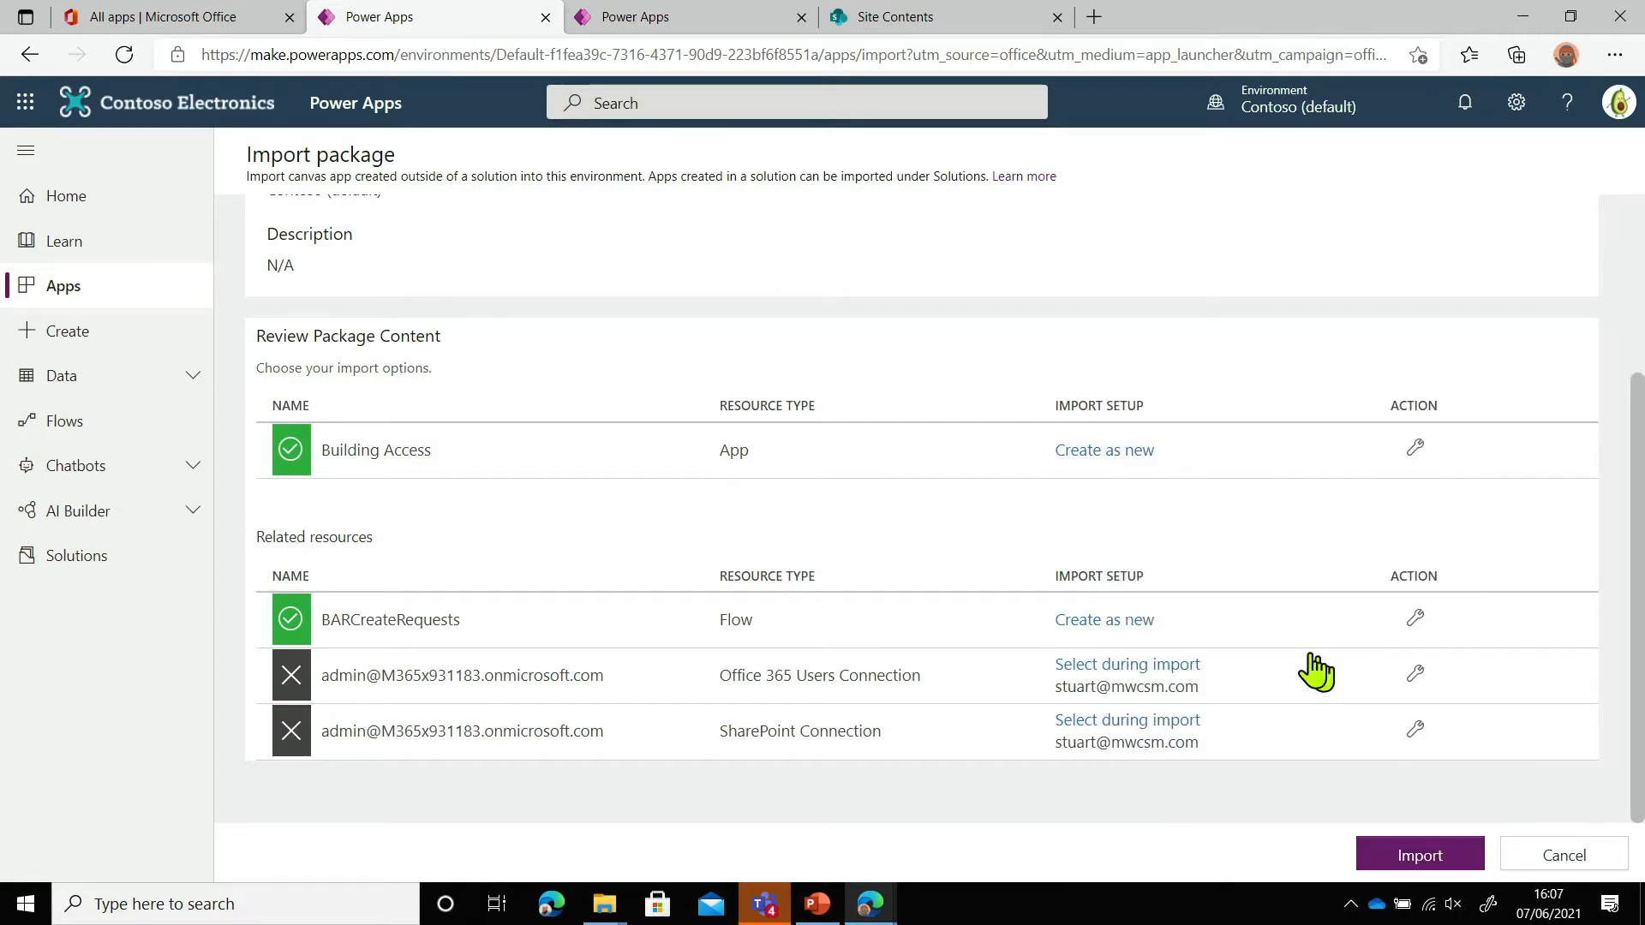
pyautogui.click(1398, 849)
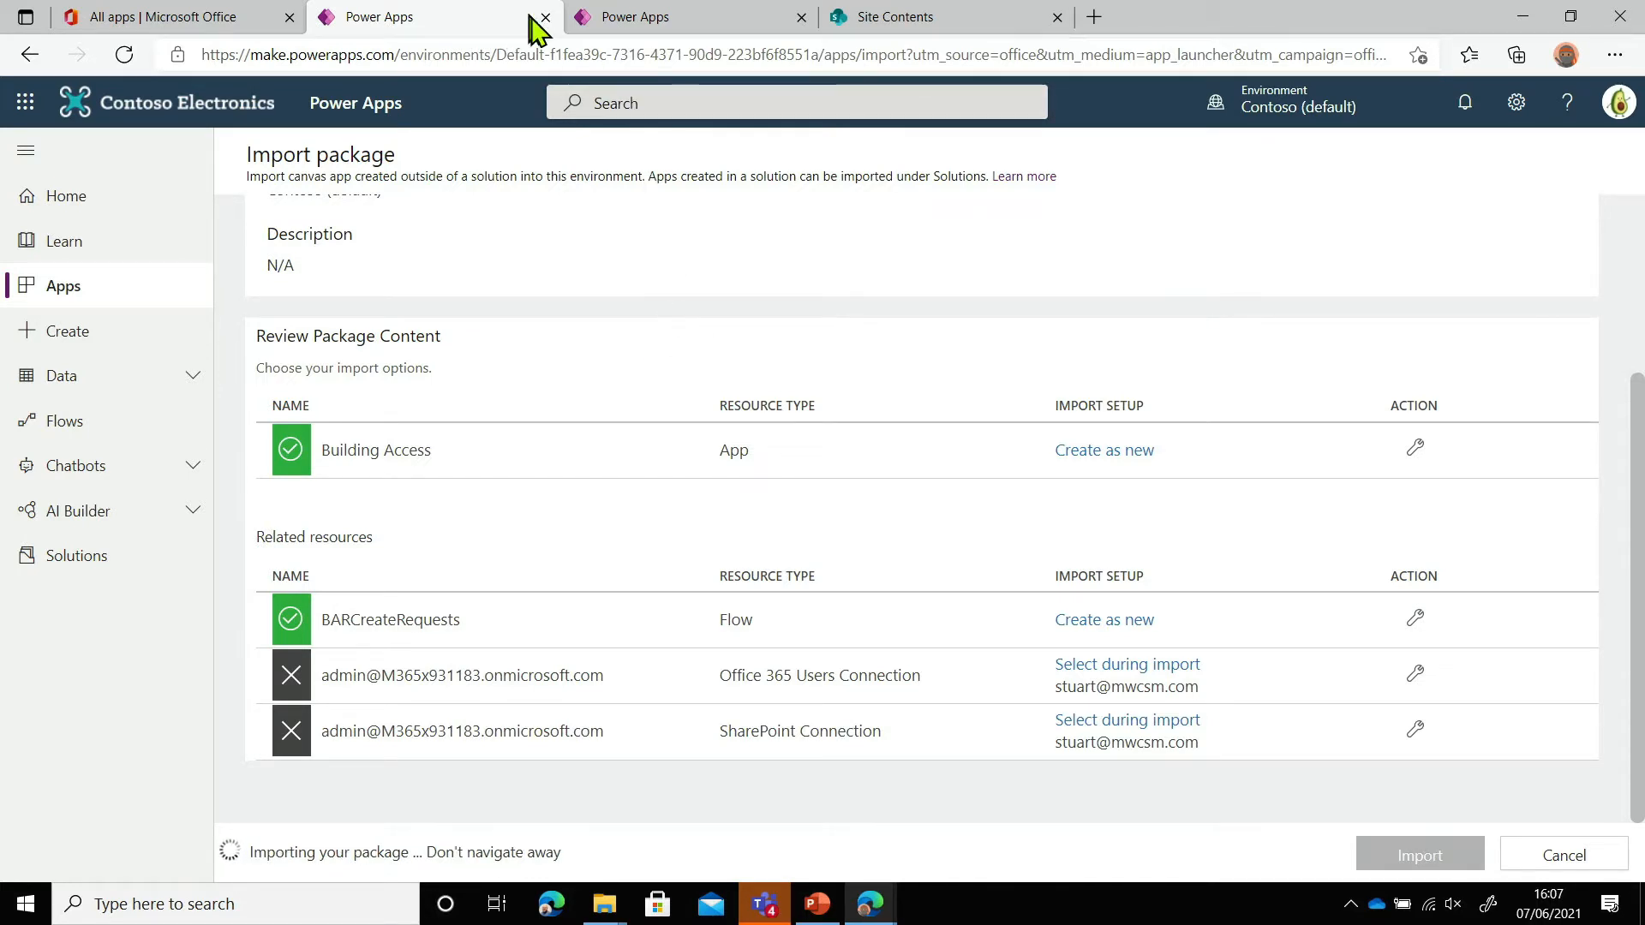
# Read the deployment guide's Update the SharePoint connections instructions while the package imports, and return to Power Apps
pyautogui.hotkey('alt', 'Tab')
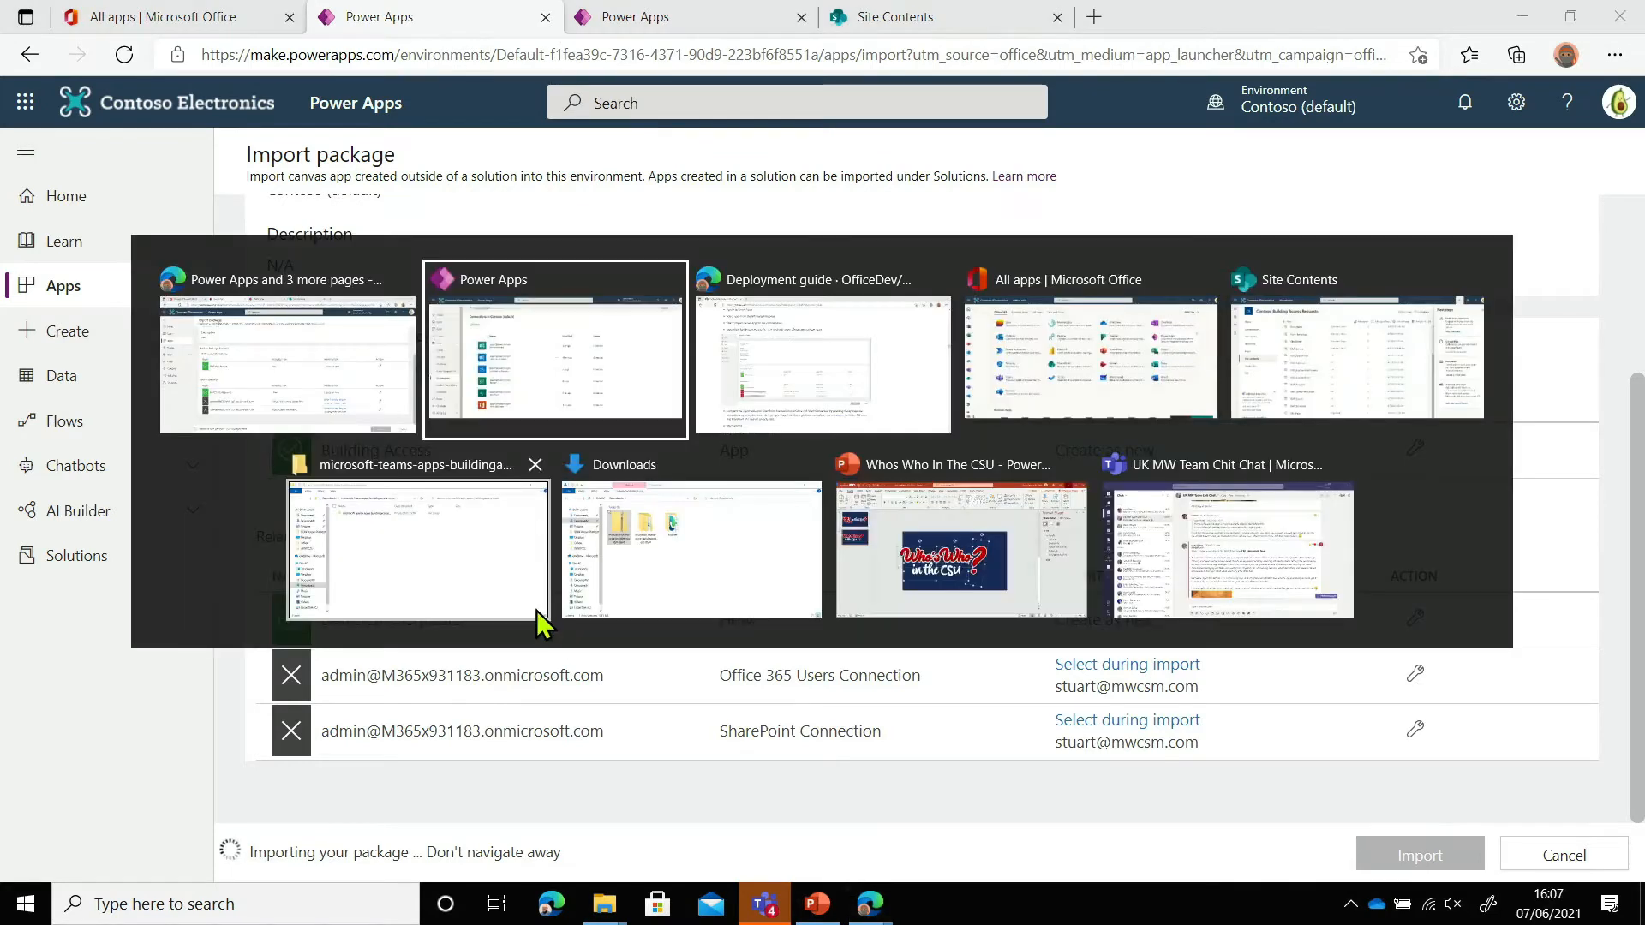
pyautogui.hotkey('alt', 'Tab')
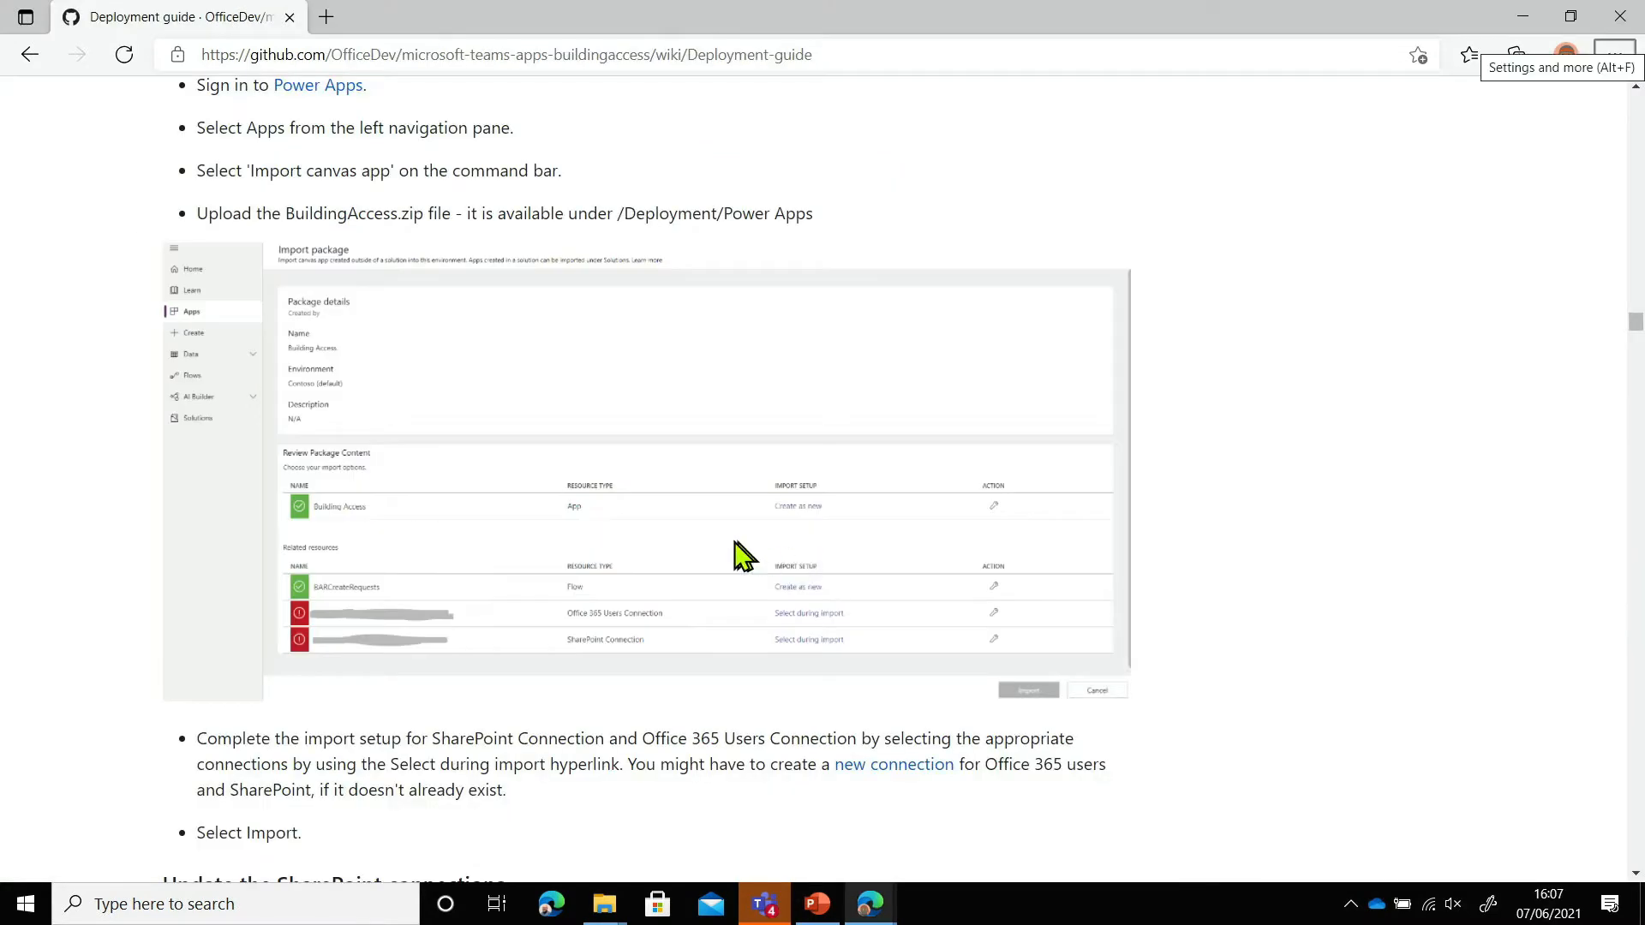
pyautogui.scroll(-1, 724, 546)
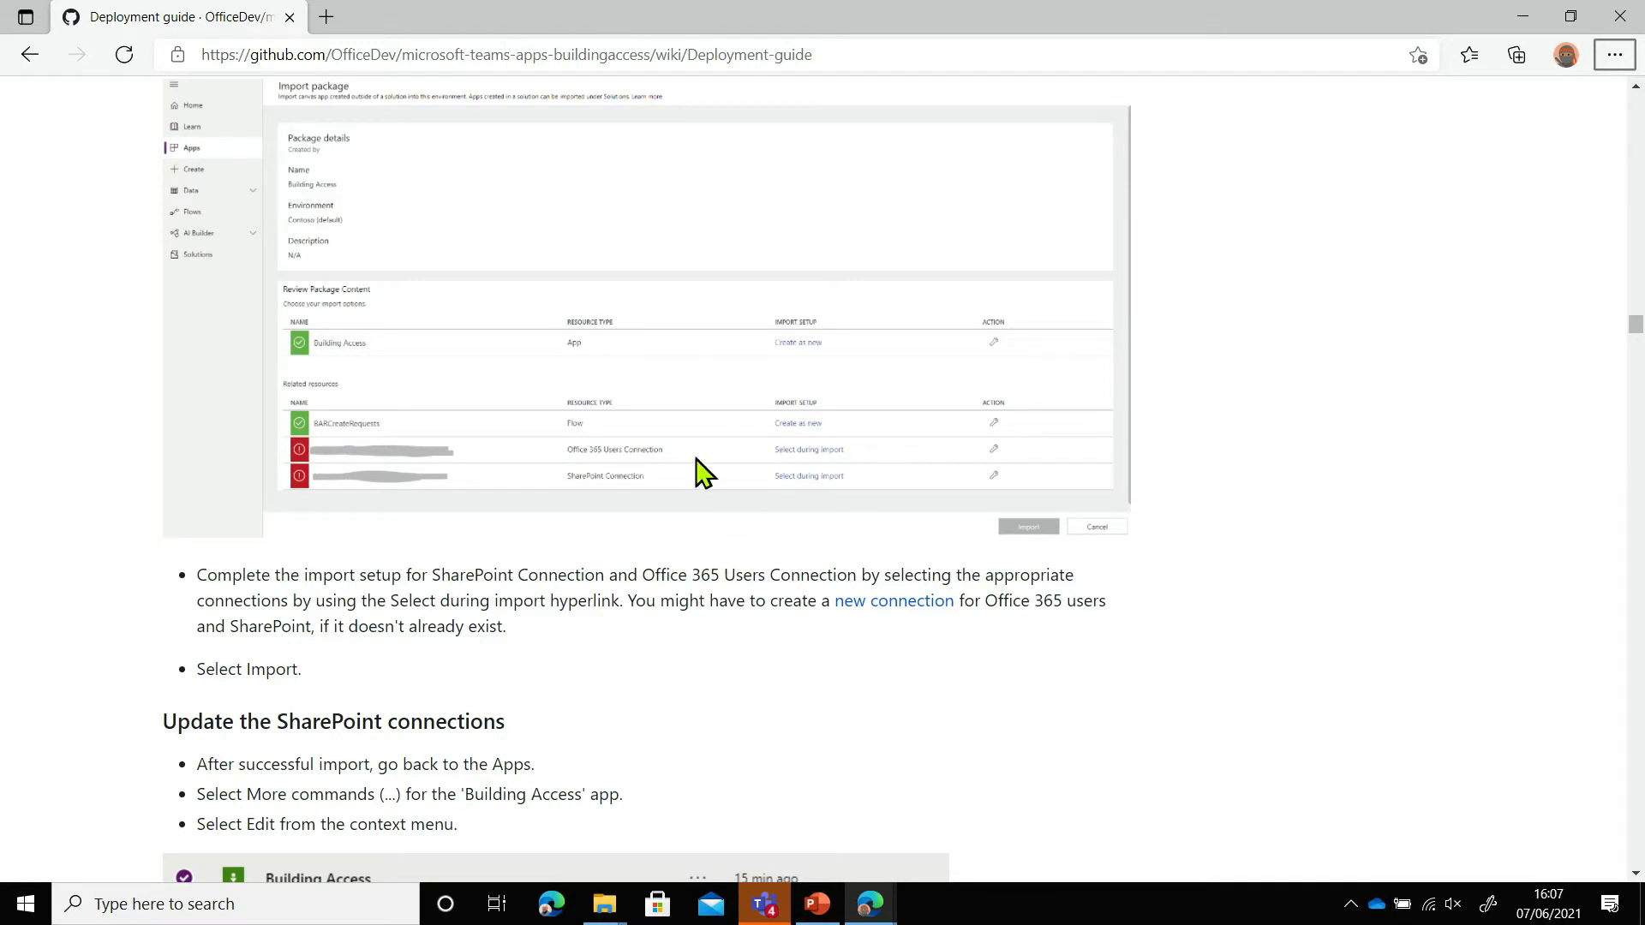
pyautogui.scroll(-3, 653, 476)
pyautogui.scroll(-3, 368, 511)
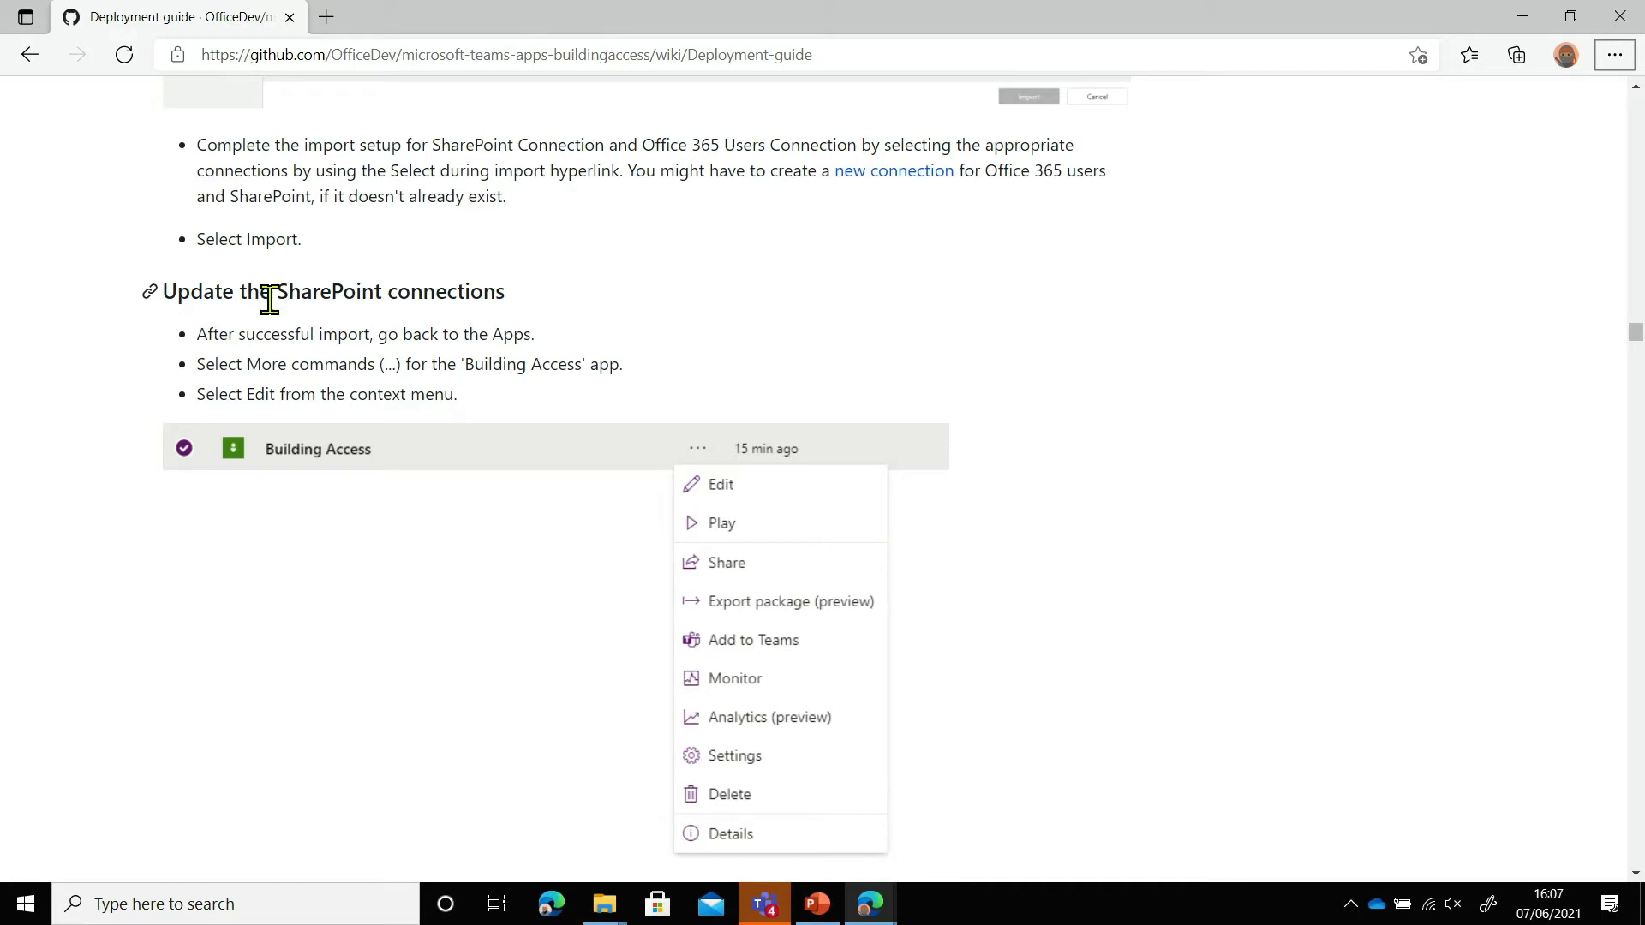
pyautogui.scroll(2, 378, 351)
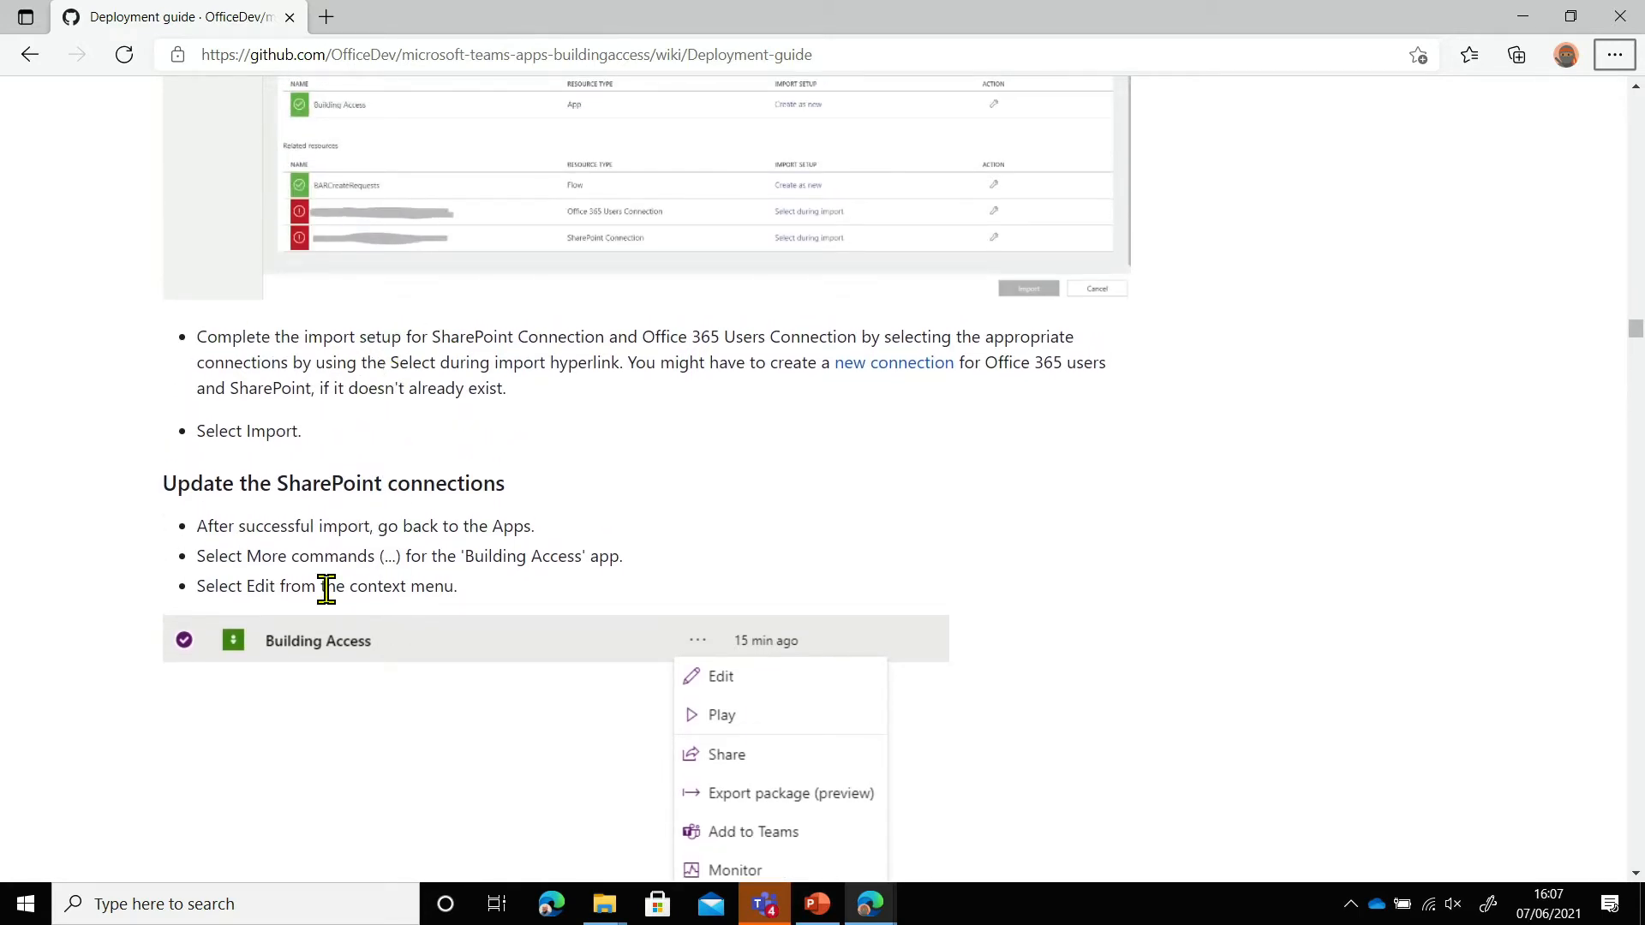
pyautogui.scroll(-2, 386, 539)
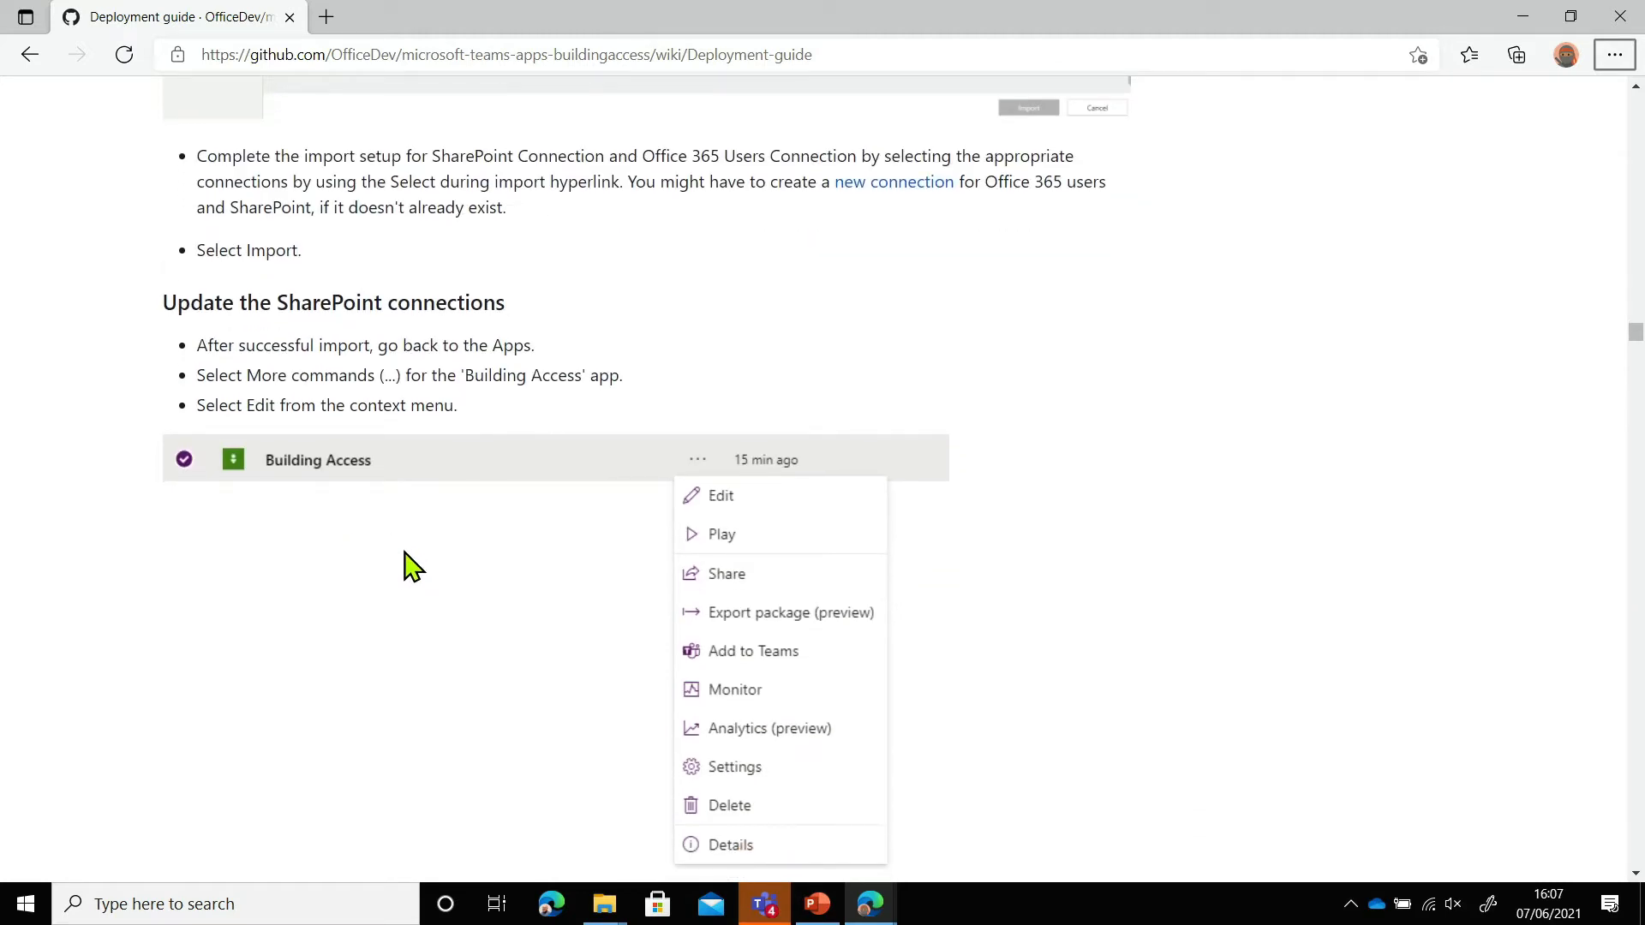
pyautogui.hotkey('alt', 'Tab')
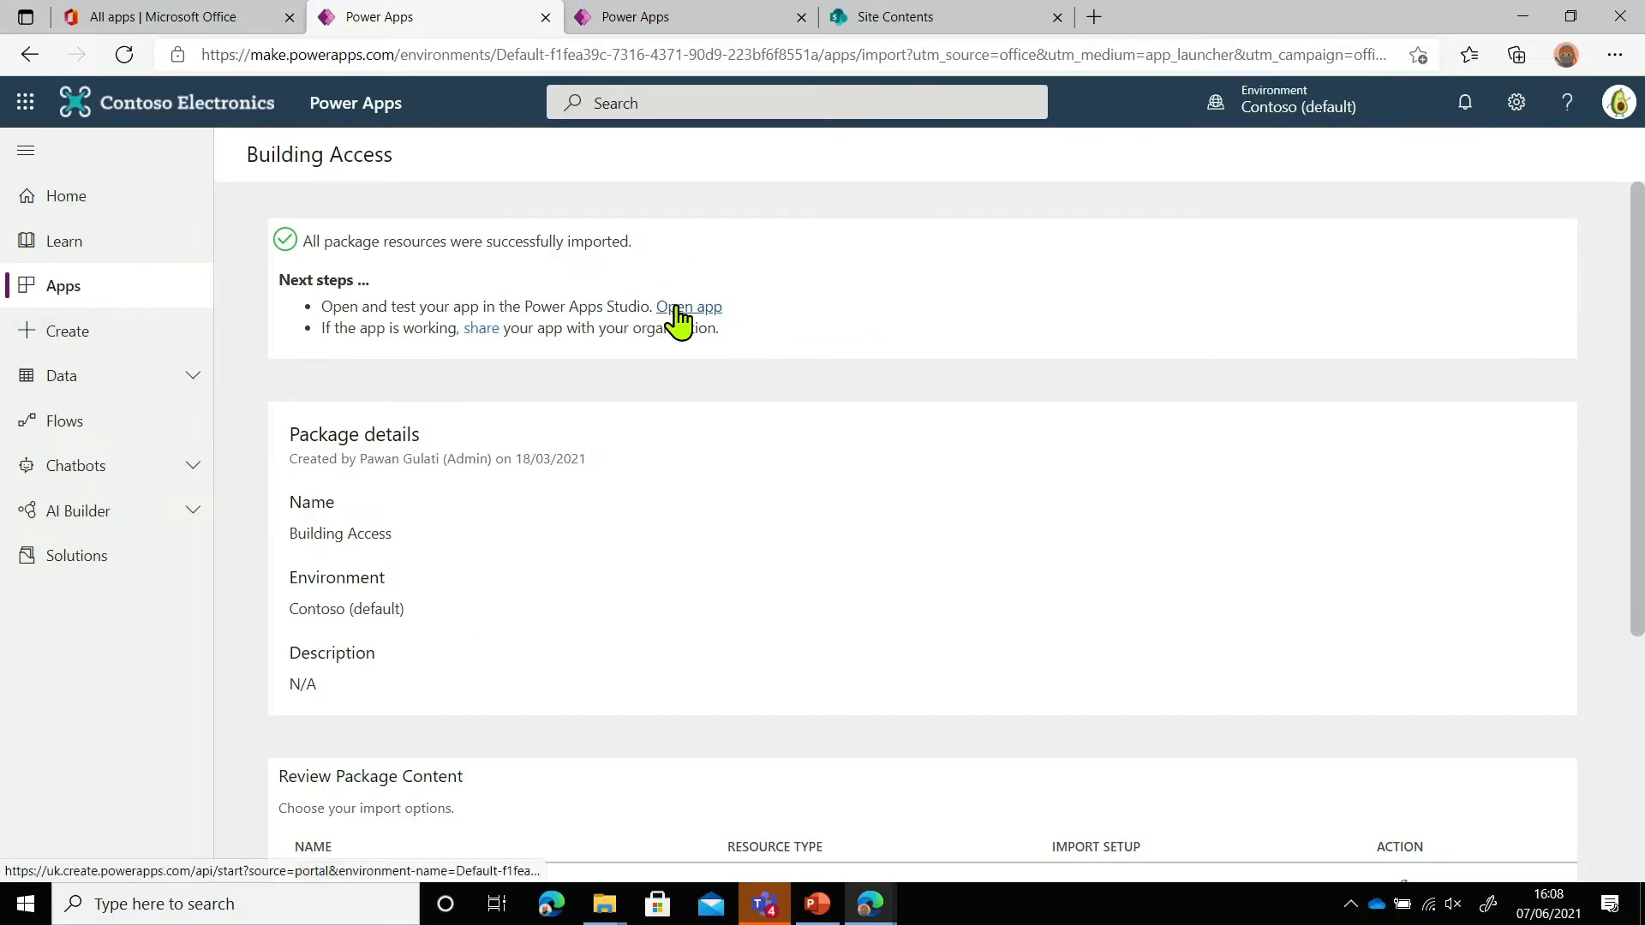
# Open the imported Building Access app in Power Apps Studio and get started with United Kingdom as the country/region
pyautogui.click(776, 353)
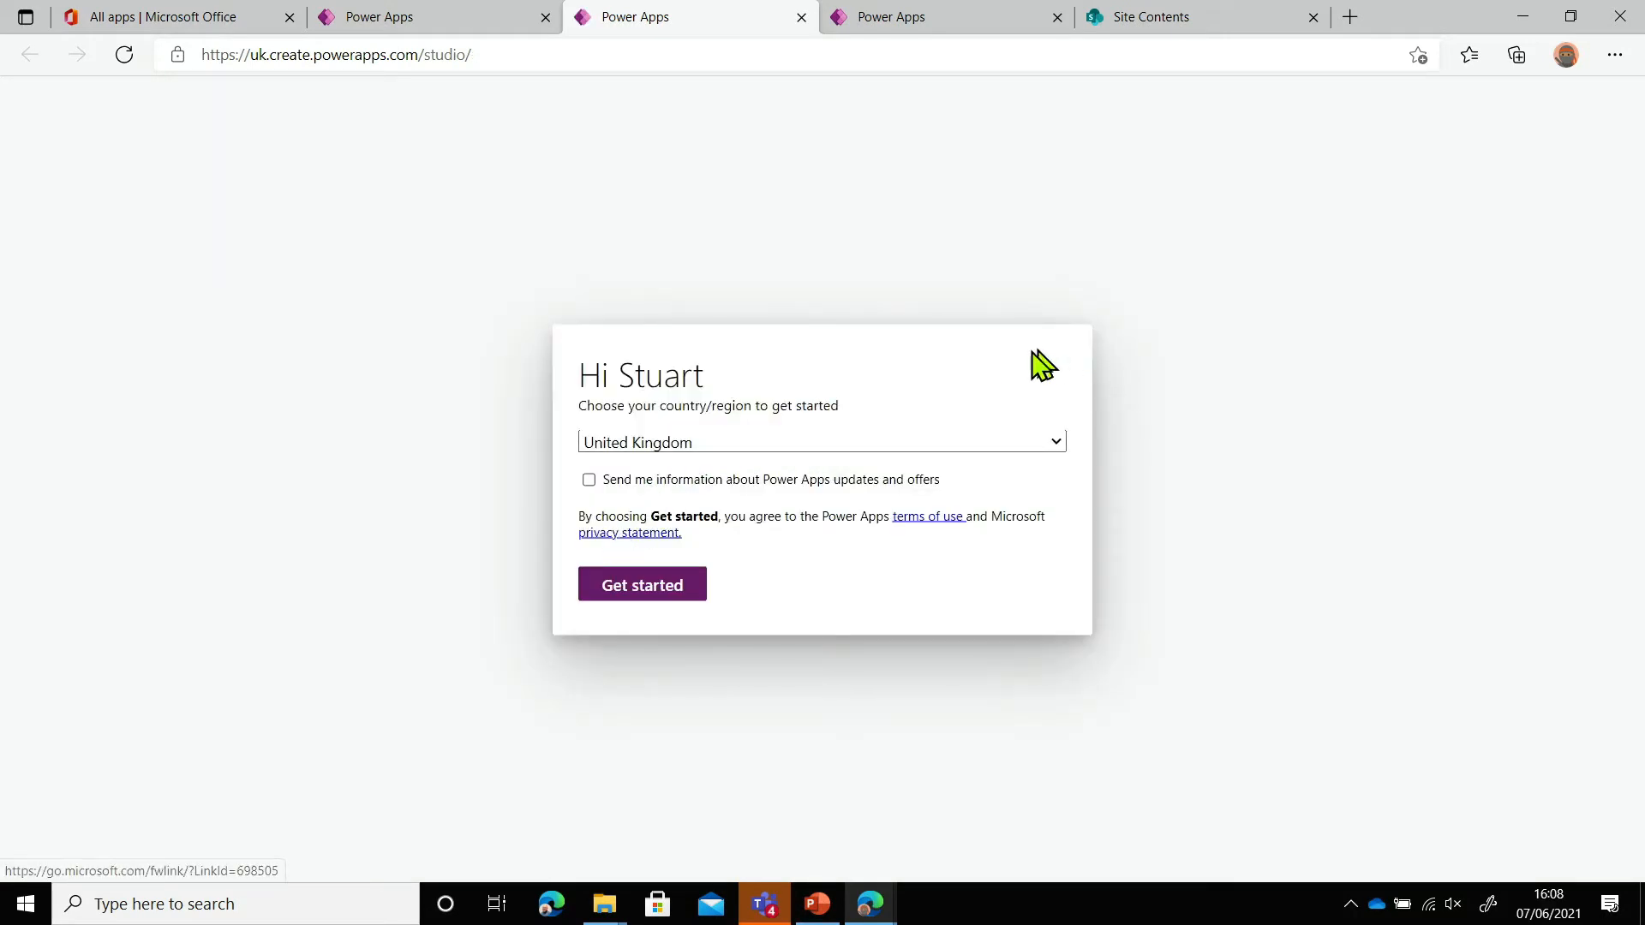
pyautogui.click(641, 587)
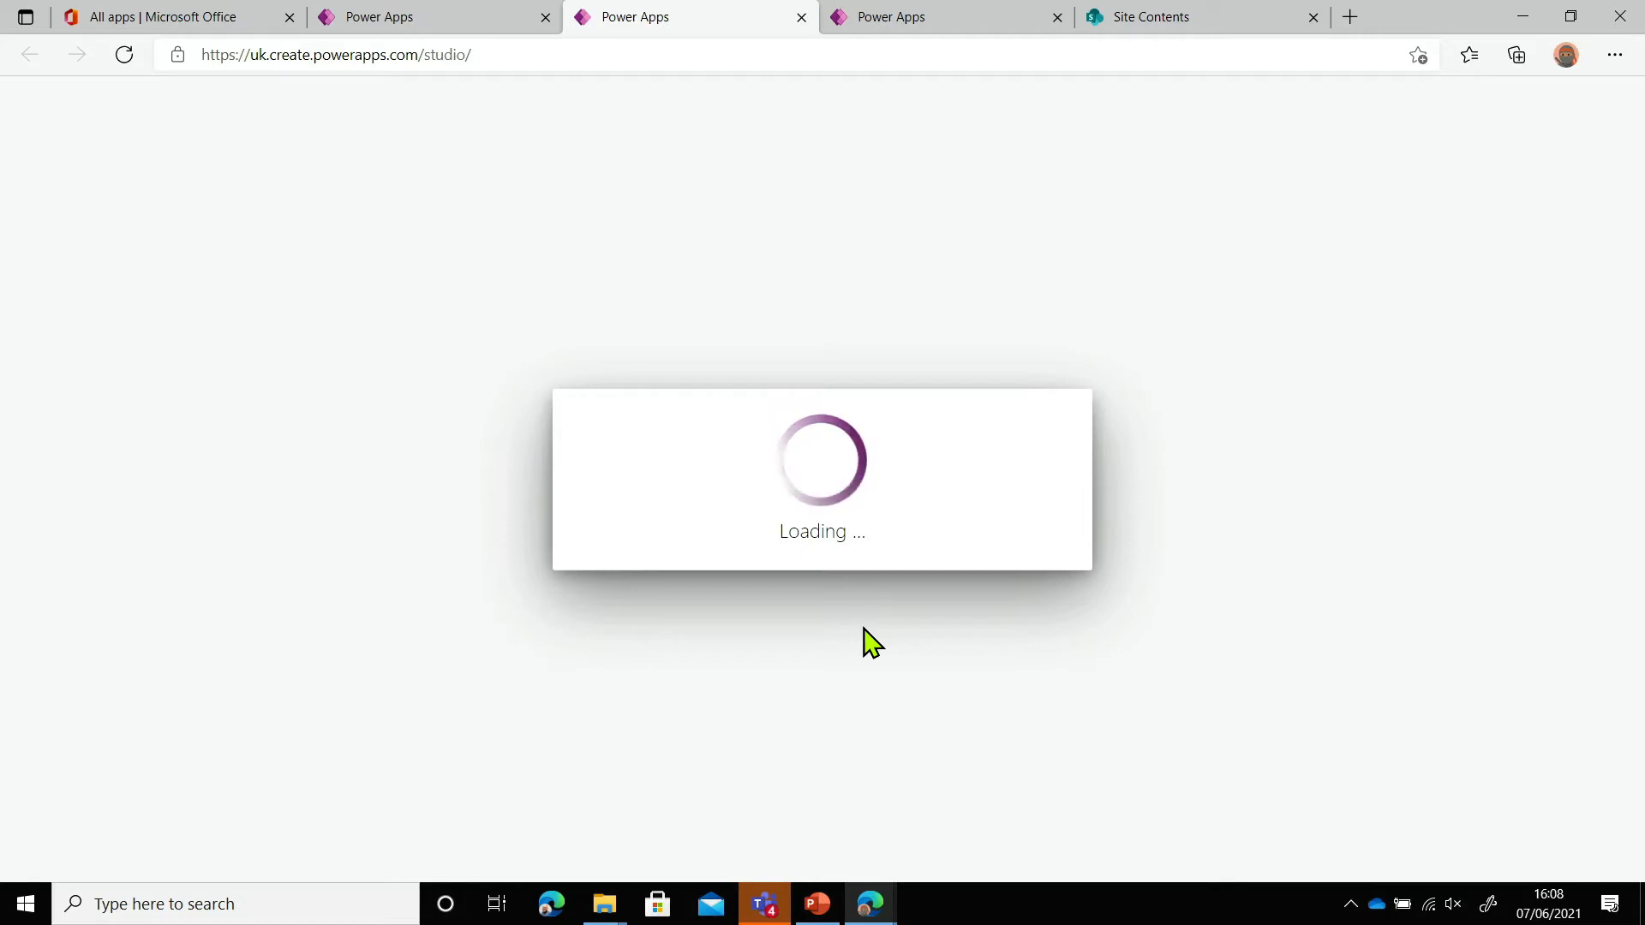
# Read the deployment guide's instructions on allowing connections and removing the existing SharePoint lists from the data sources, and return to the Studio
pyautogui.hotkey('alt', 'Tab')
pyautogui.hotkey('alt', 'Tab')
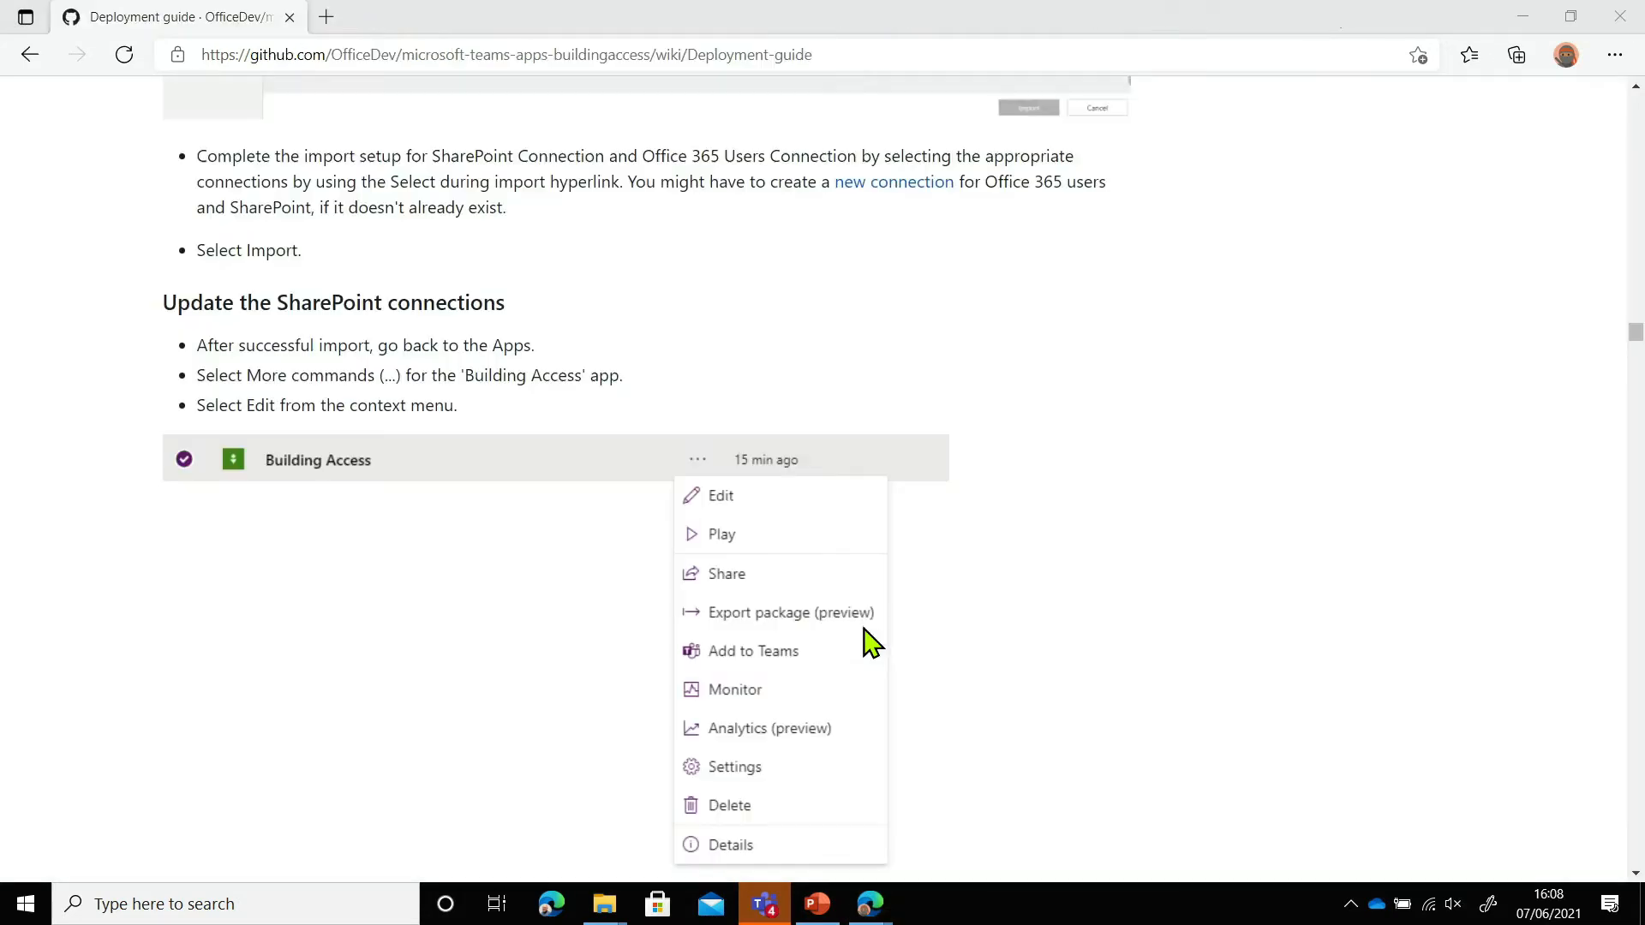
pyautogui.scroll(-7, 638, 545)
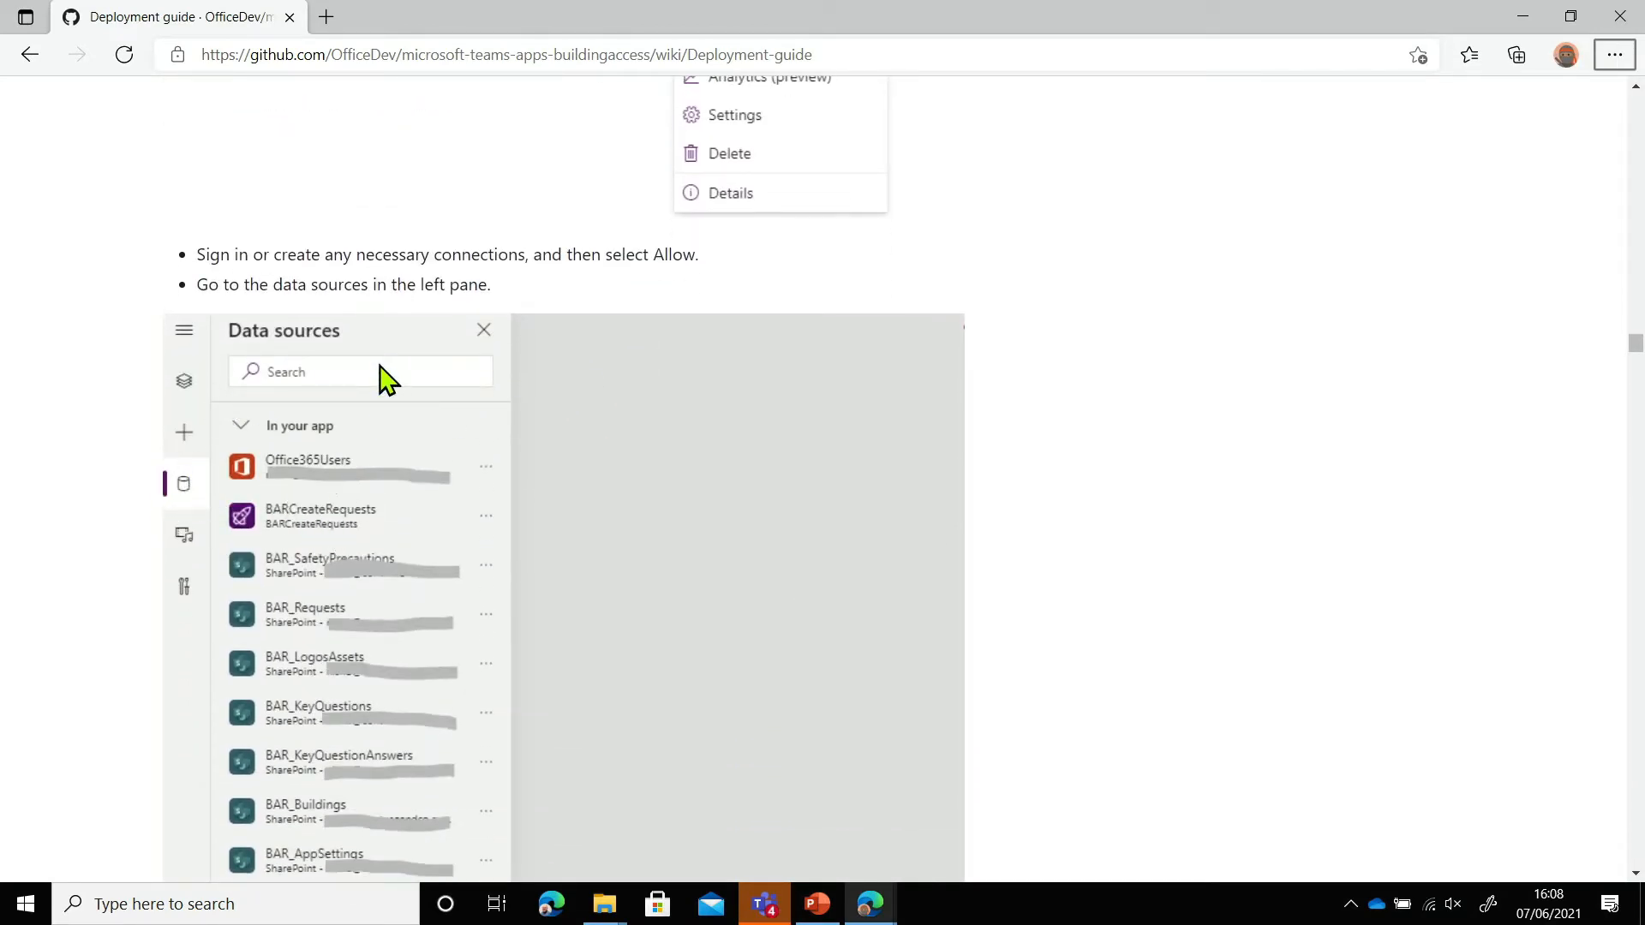
pyautogui.scroll(-3, 377, 392)
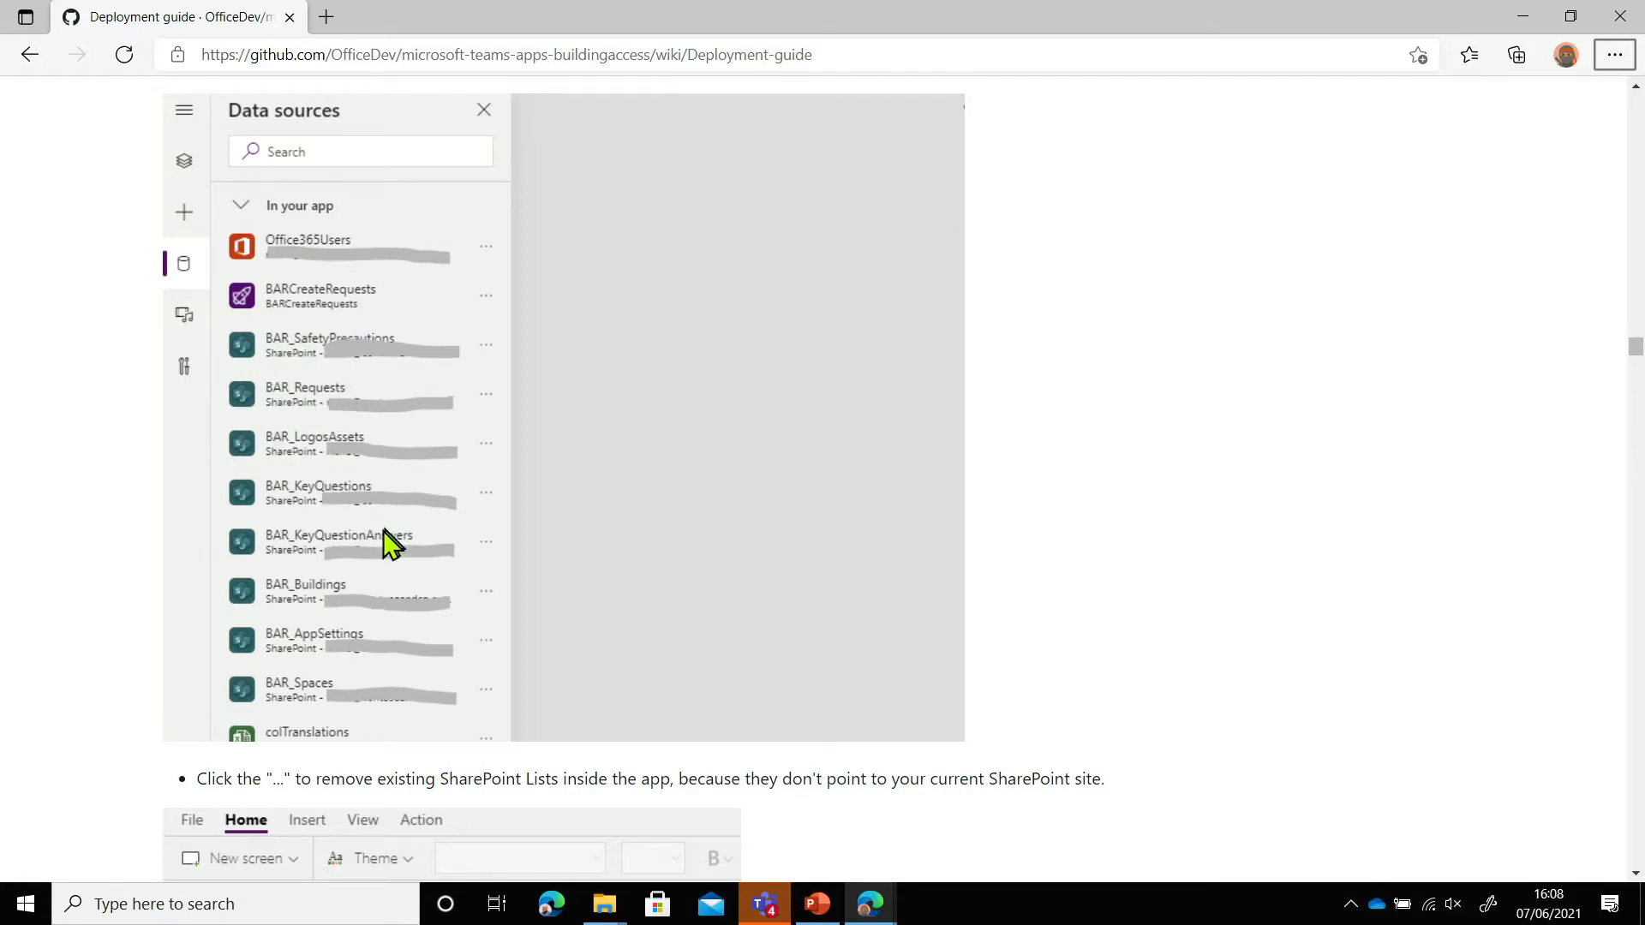
pyautogui.hotkey('alt', 'Tab')
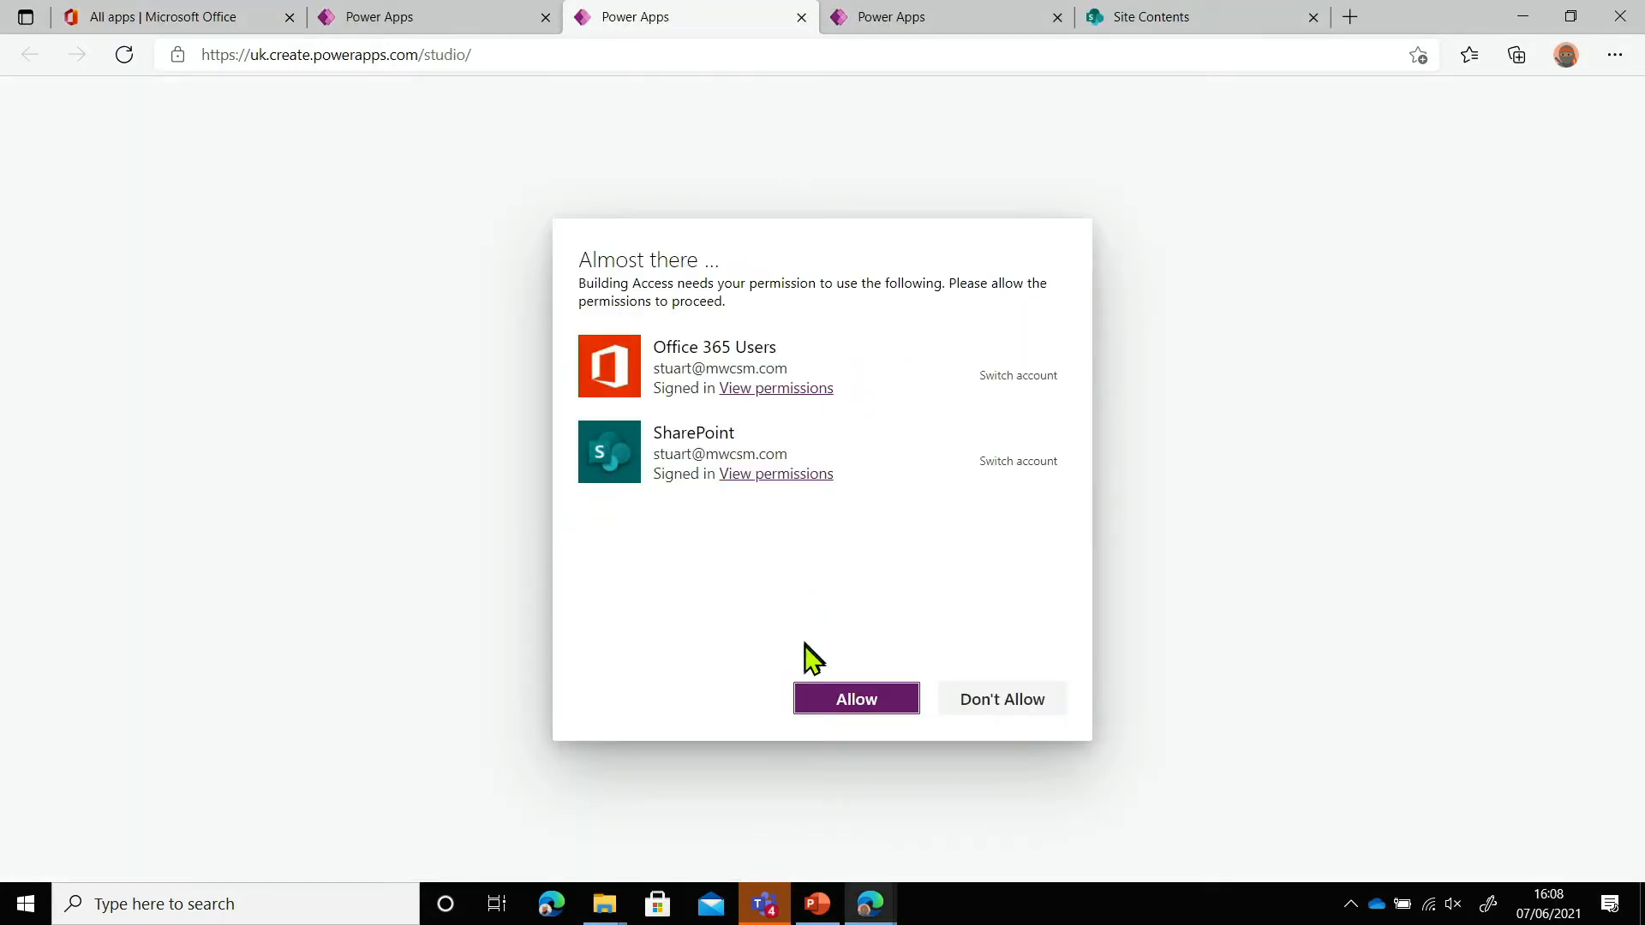
# Allow the app's Office 365 Users and SharePoint permissions, and dismiss the Studio welcome message so it is not shown again
pyautogui.click(861, 700)
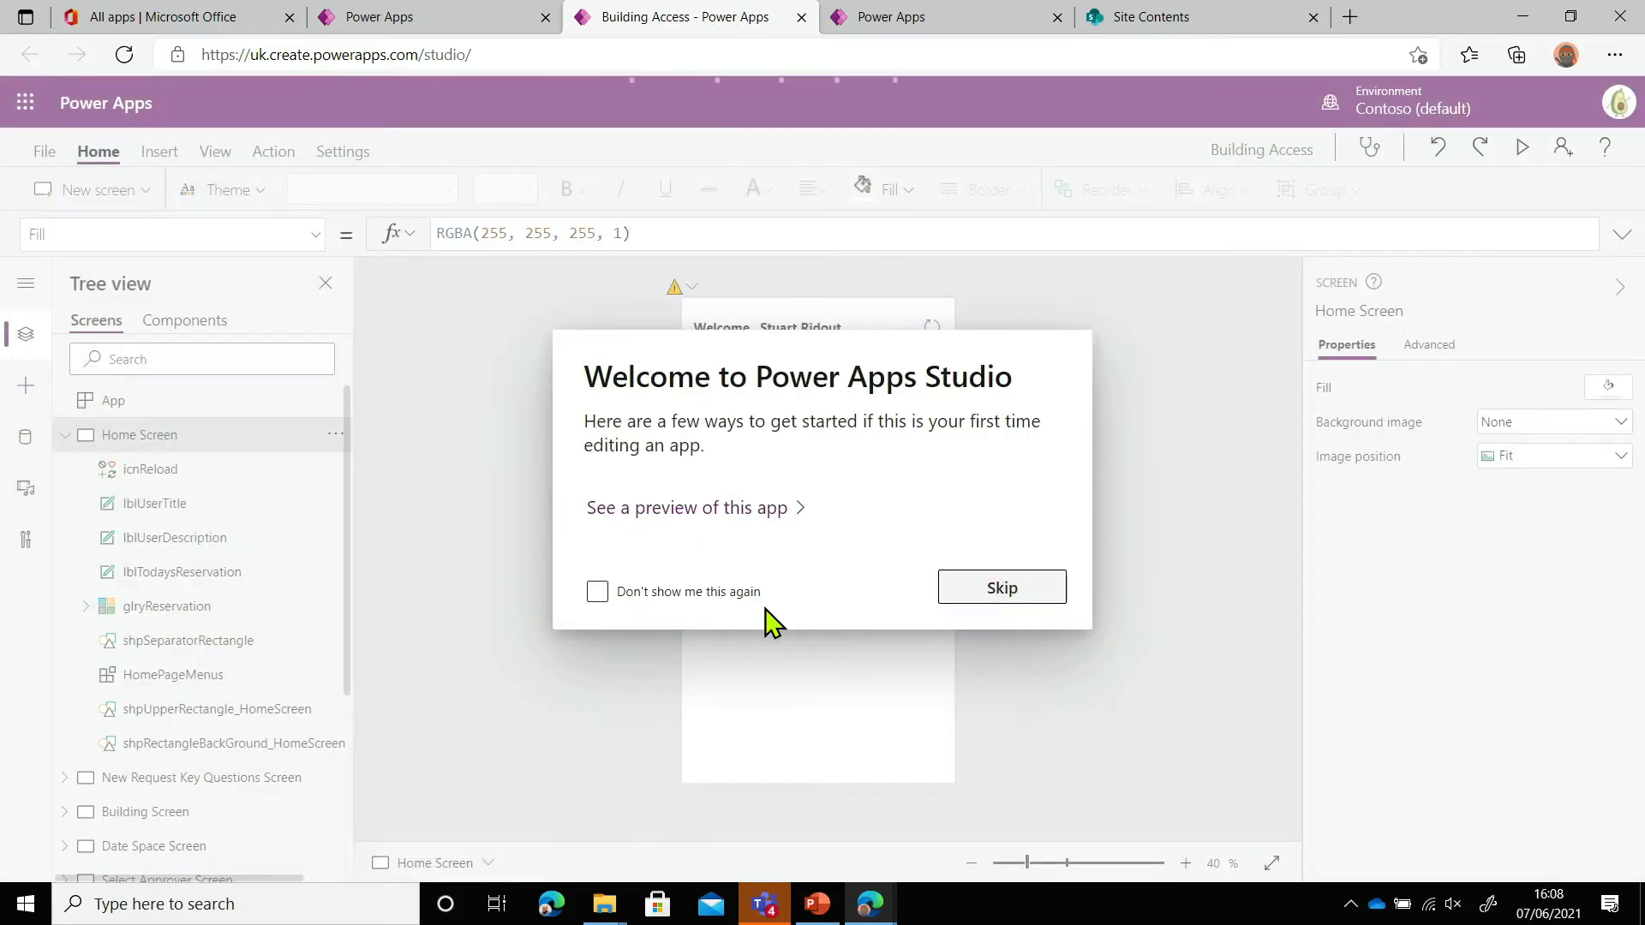
pyautogui.click(736, 593)
pyautogui.click(985, 600)
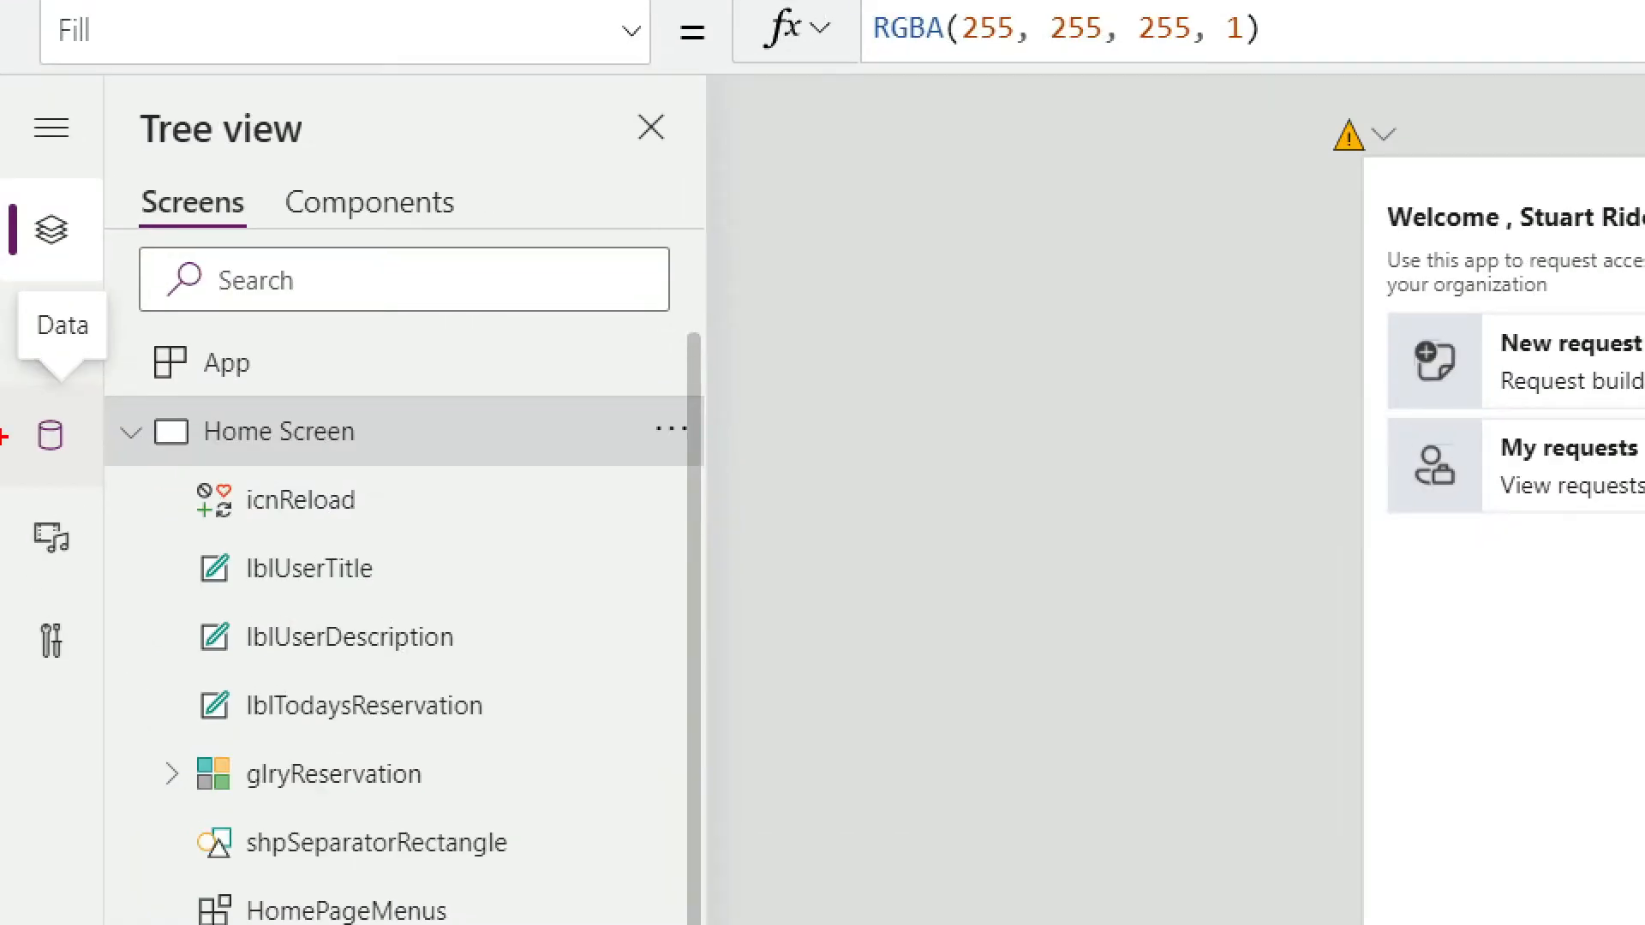
# Show the app's data sources and remove the BAR_TimeSlots SharePoint list
pyautogui.moveTo(16, 393); pyautogui.dragTo(101, 471)
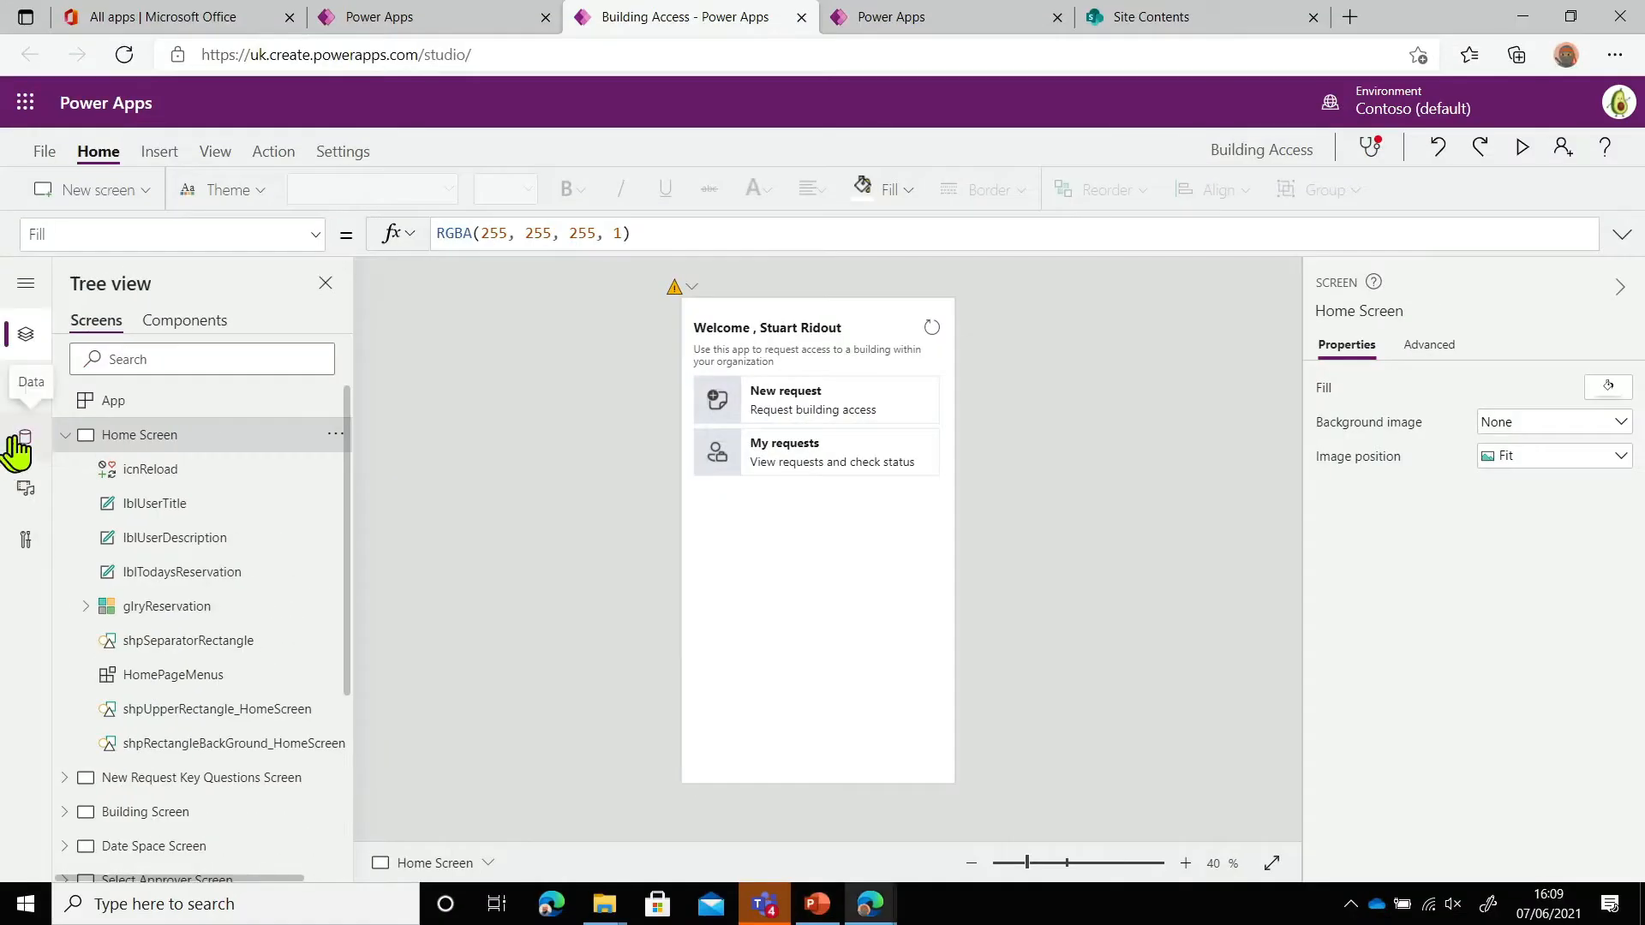
pyautogui.click(50, 435)
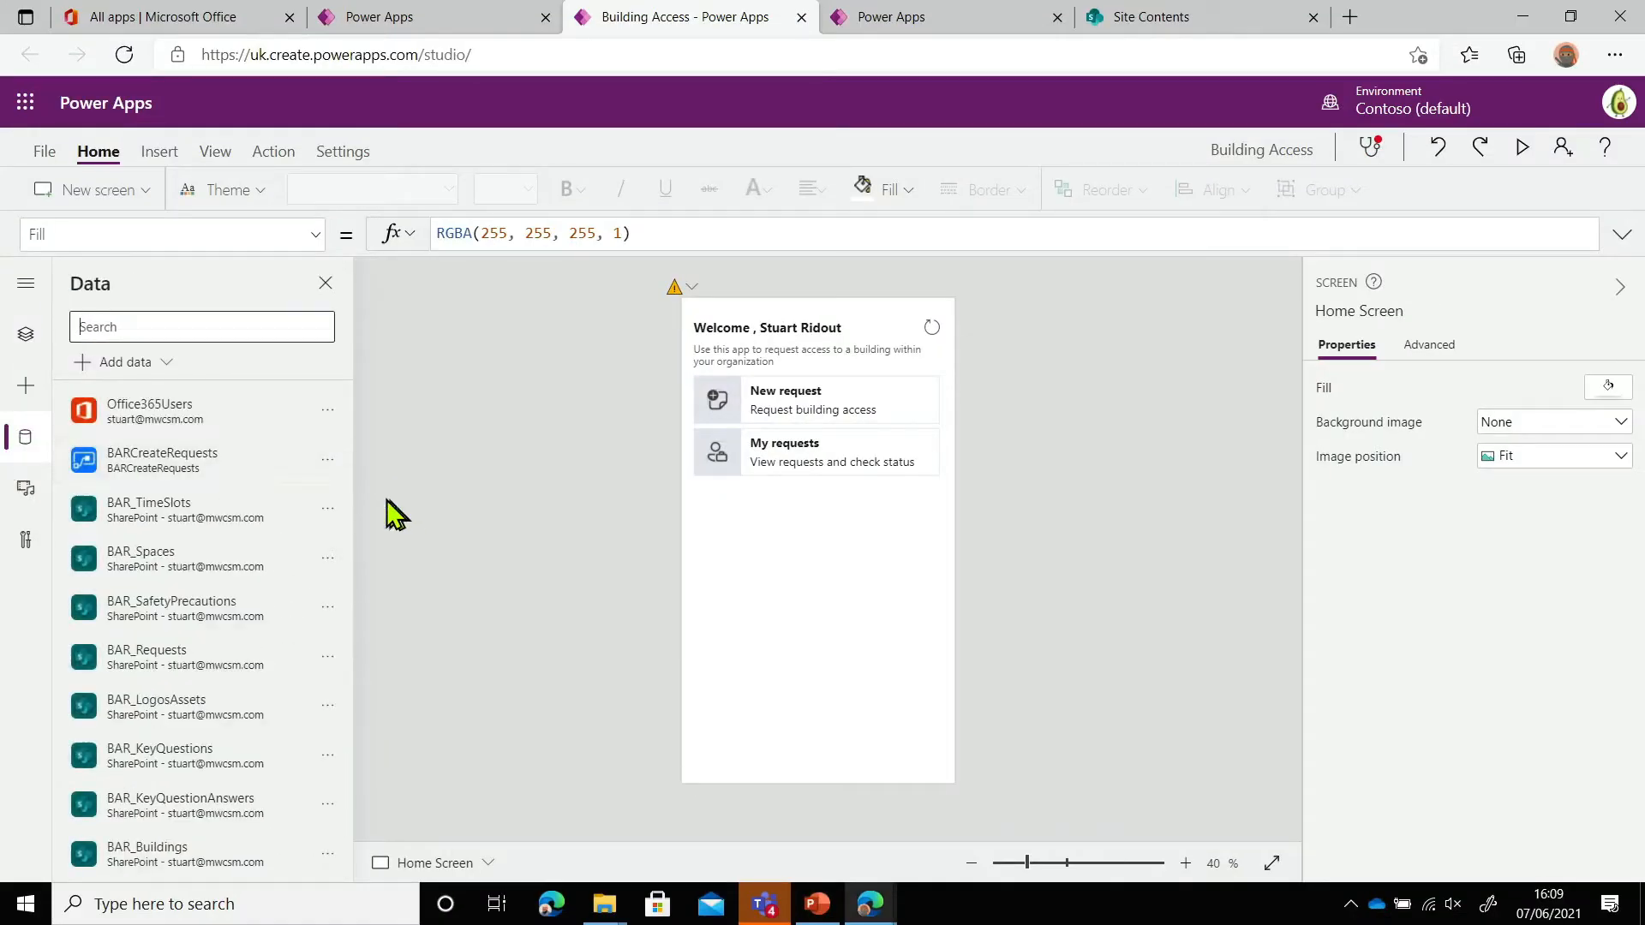
pyautogui.click(329, 511)
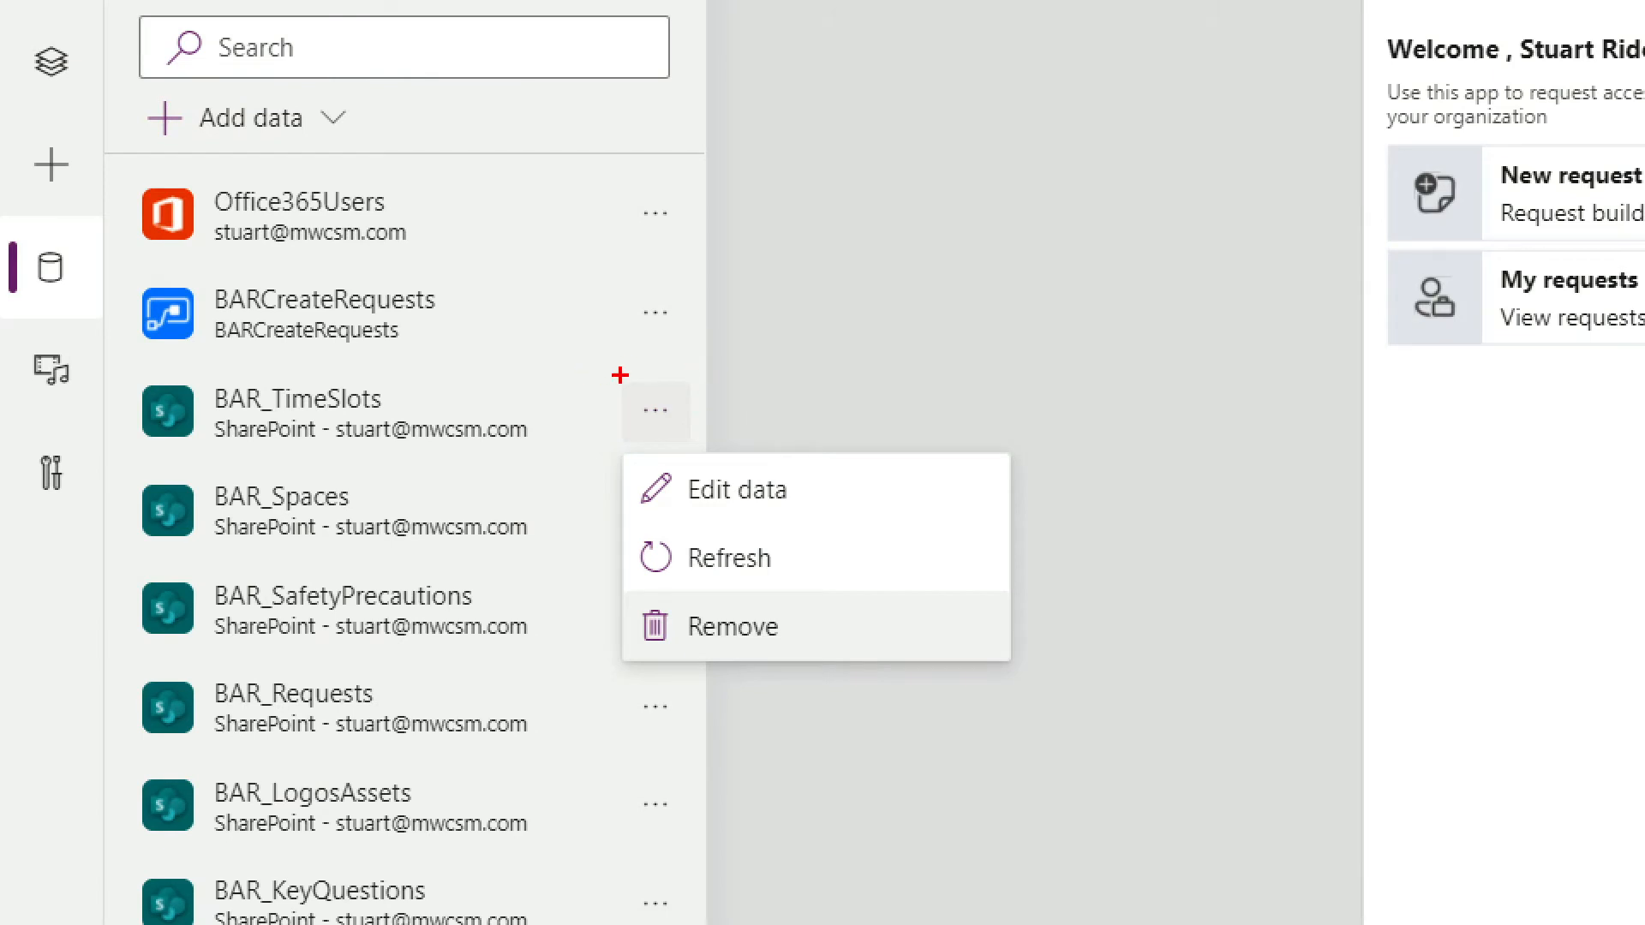
pyautogui.moveTo(620, 376); pyautogui.dragTo(692, 444)
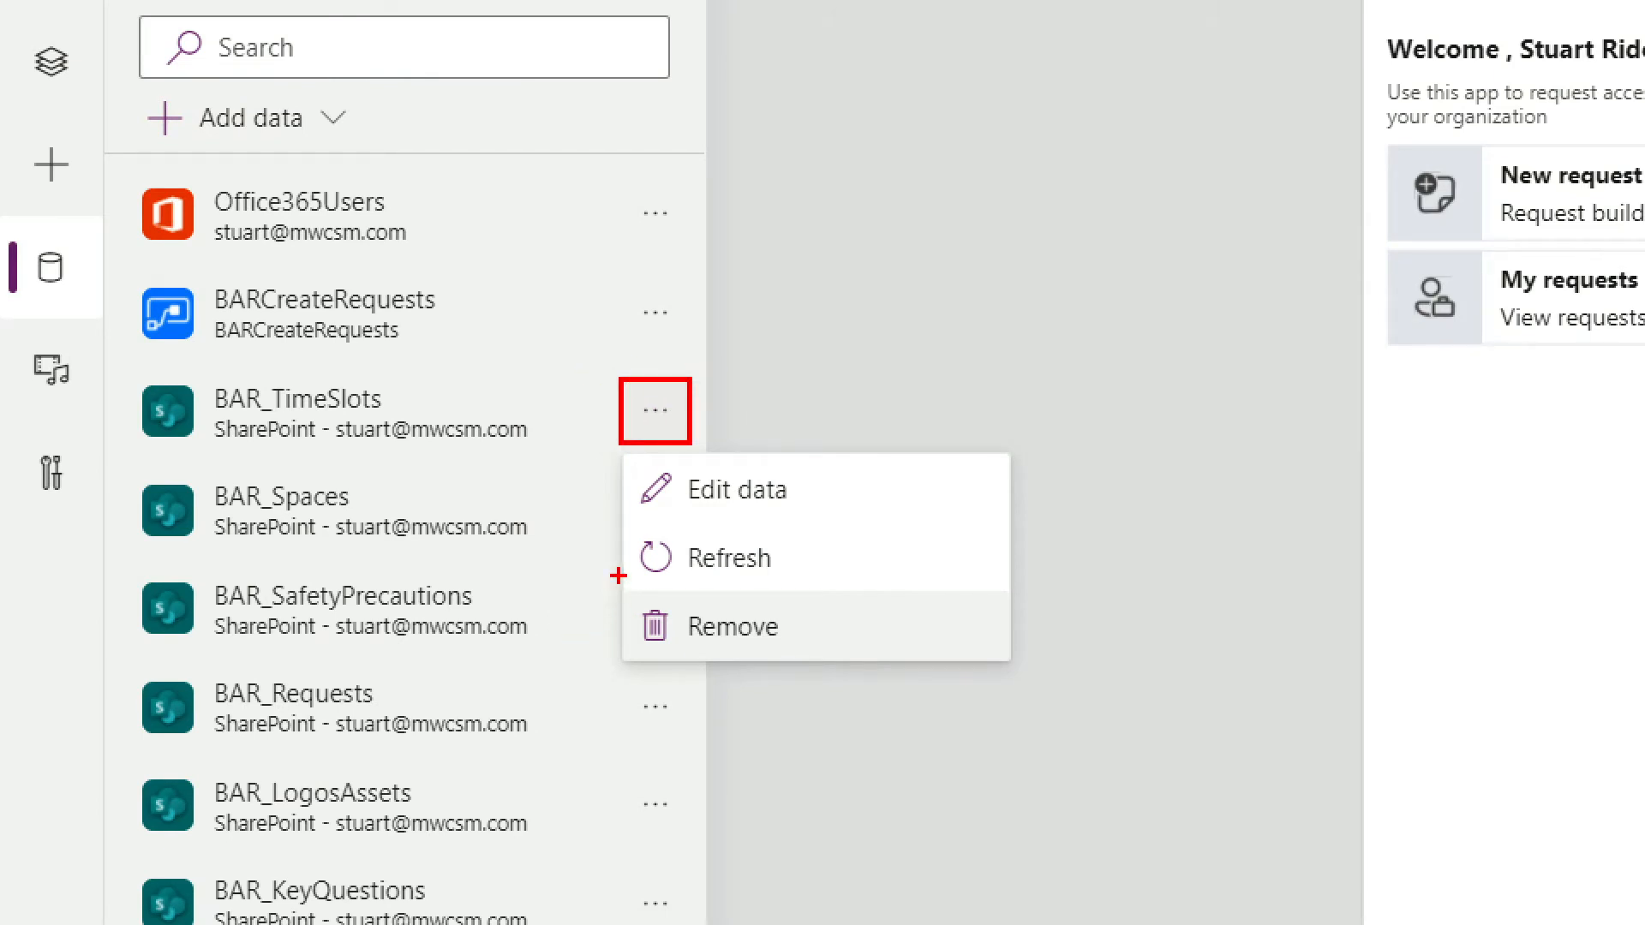
pyautogui.moveTo(619, 596); pyautogui.dragTo(927, 666)
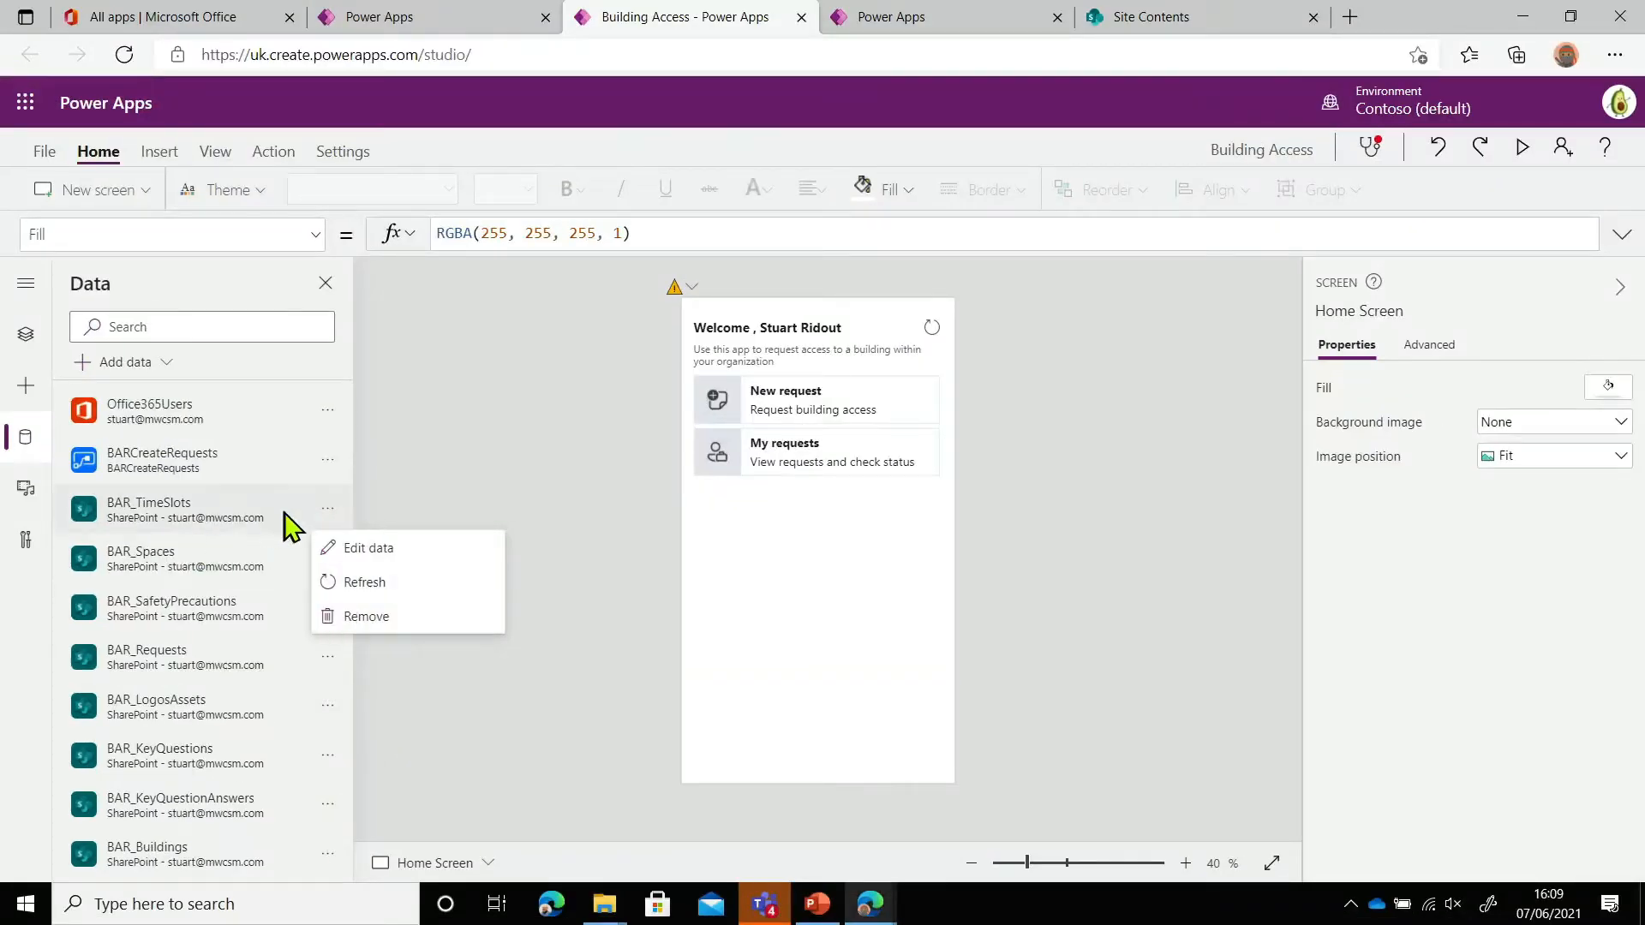
pyautogui.click(719, 617)
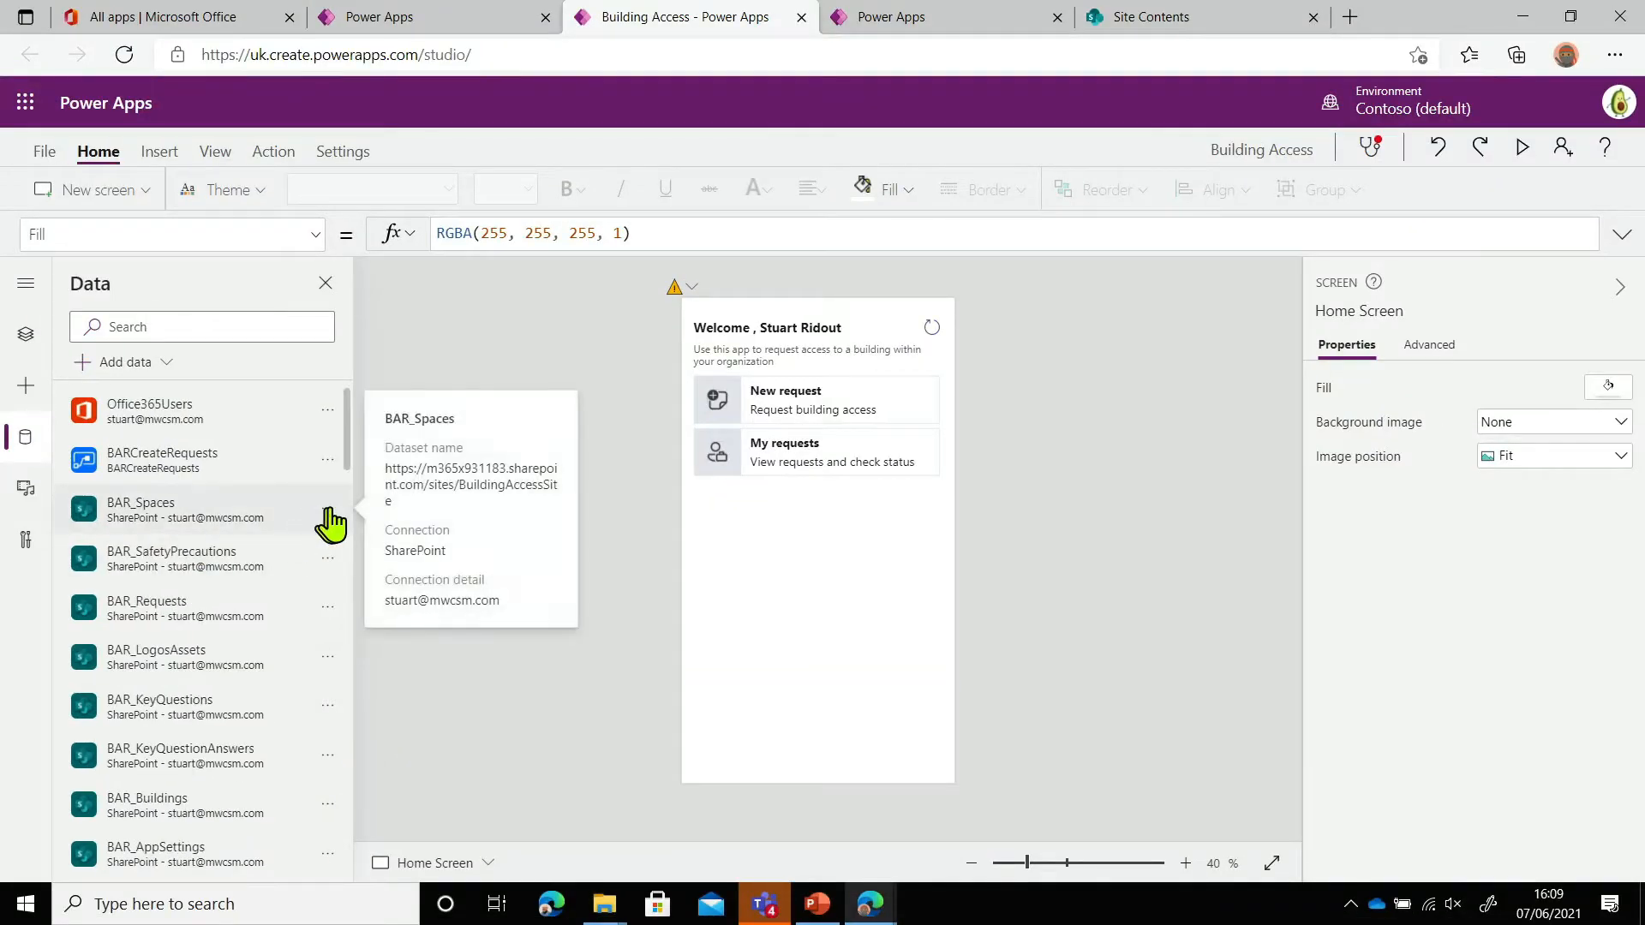
# Remove the BAR_Spaces, BAR_SafetyPrecautions and BAR_Requests SharePoint lists from the app's data sources
pyautogui.click(327, 509)
pyautogui.click(347, 616)
pyautogui.click(328, 509)
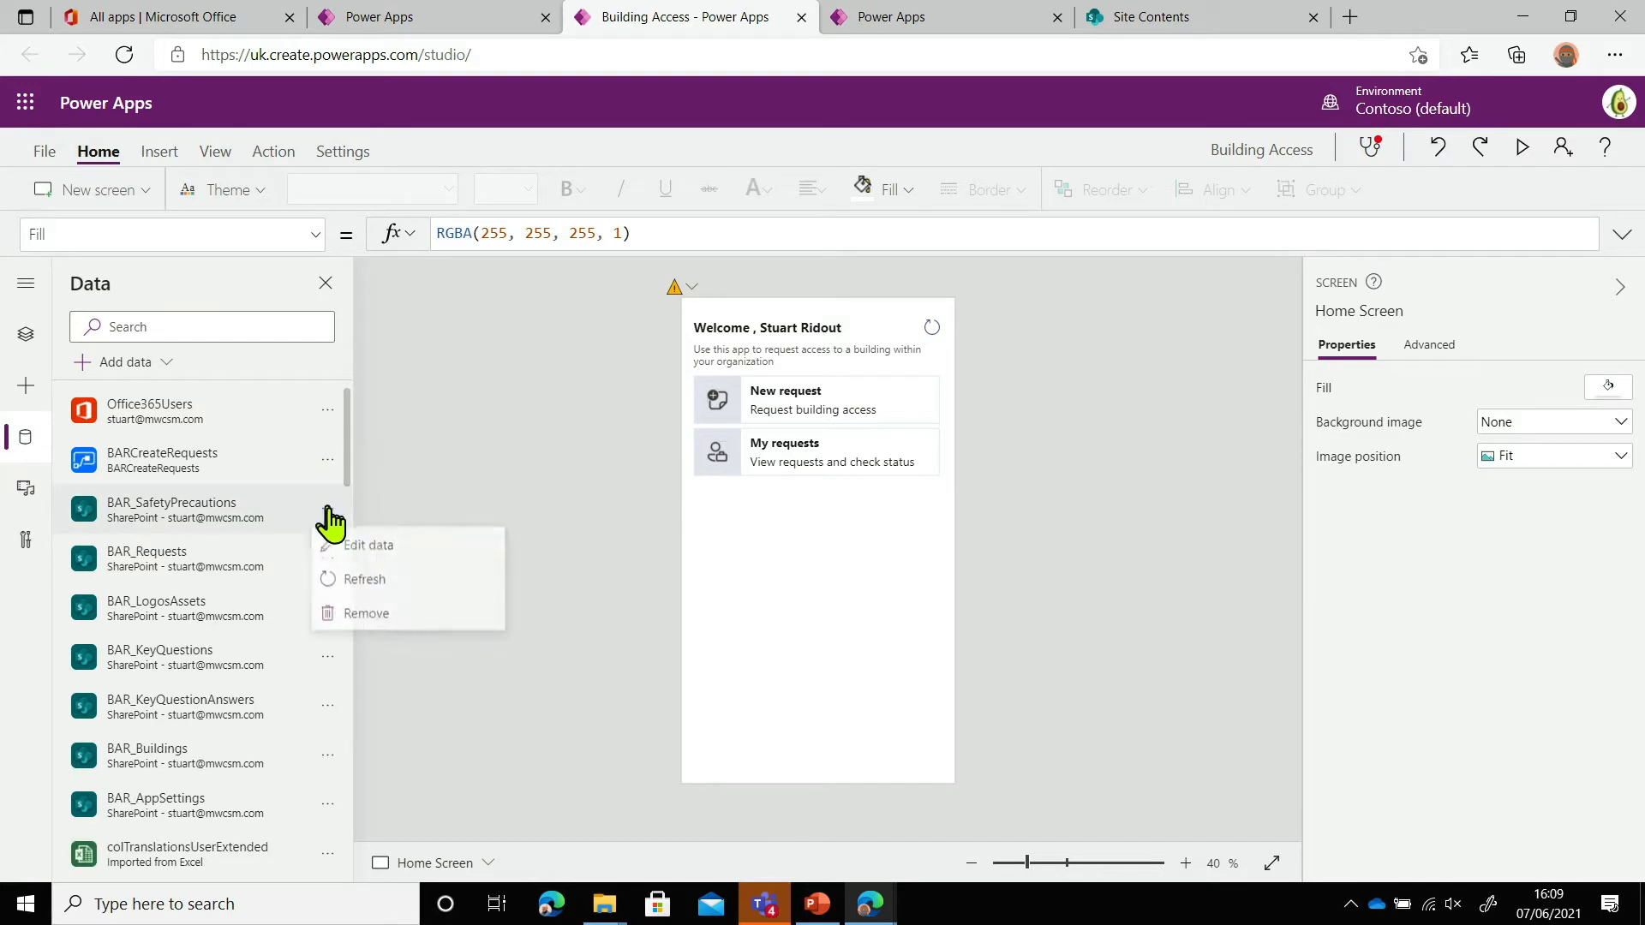
pyautogui.click(354, 617)
pyautogui.click(328, 508)
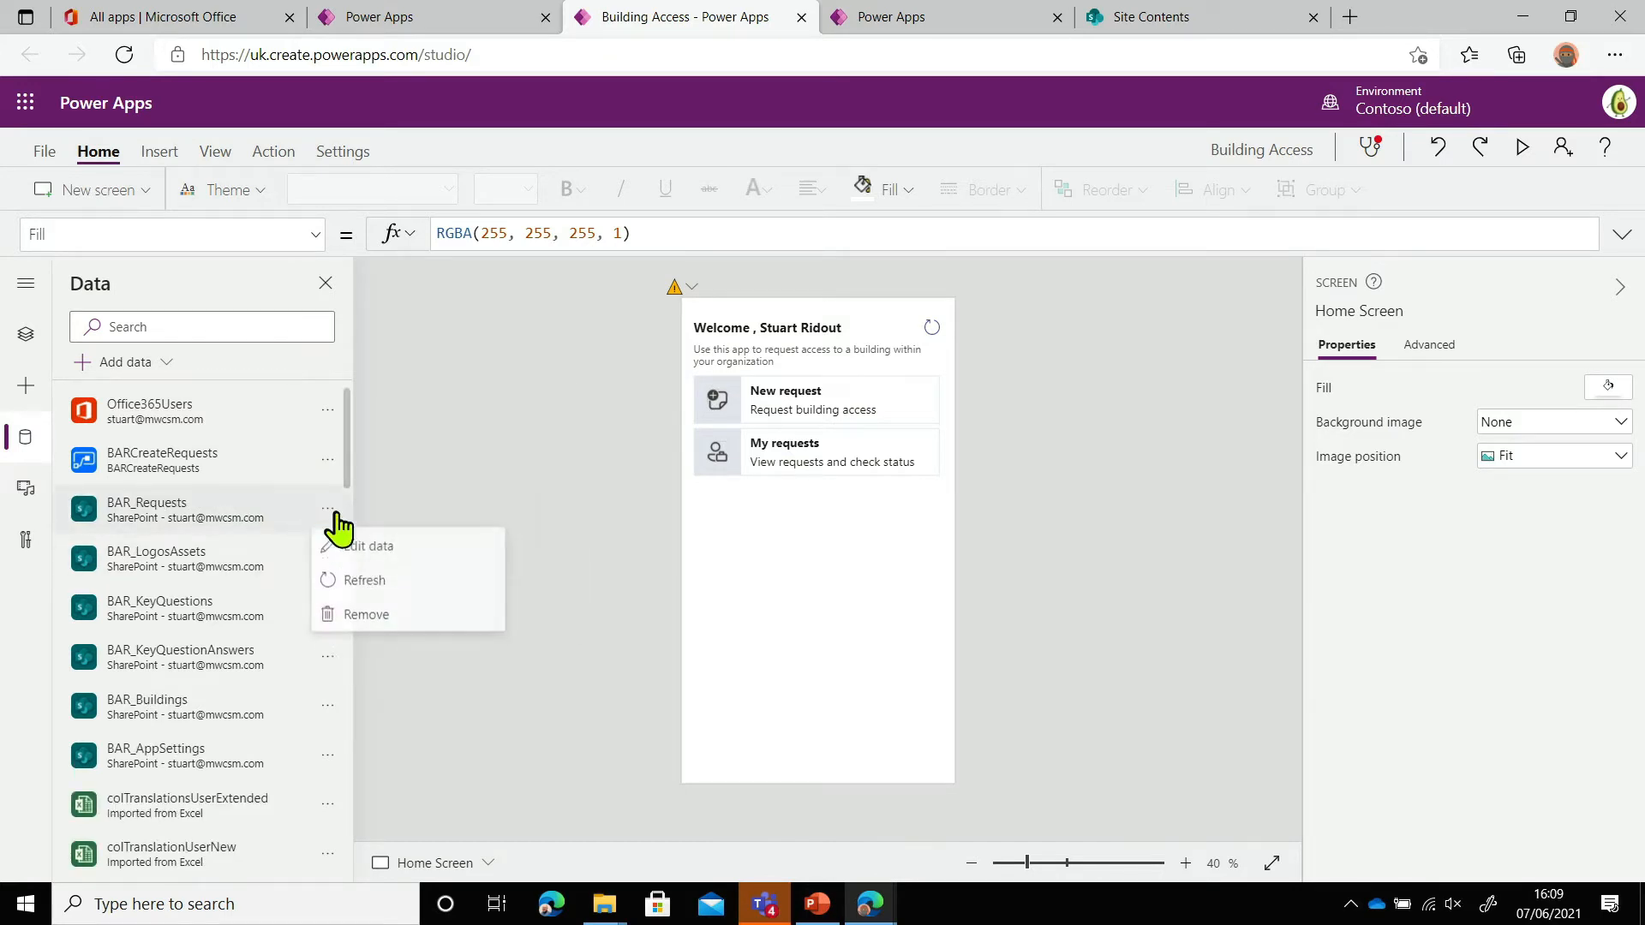
pyautogui.click(350, 617)
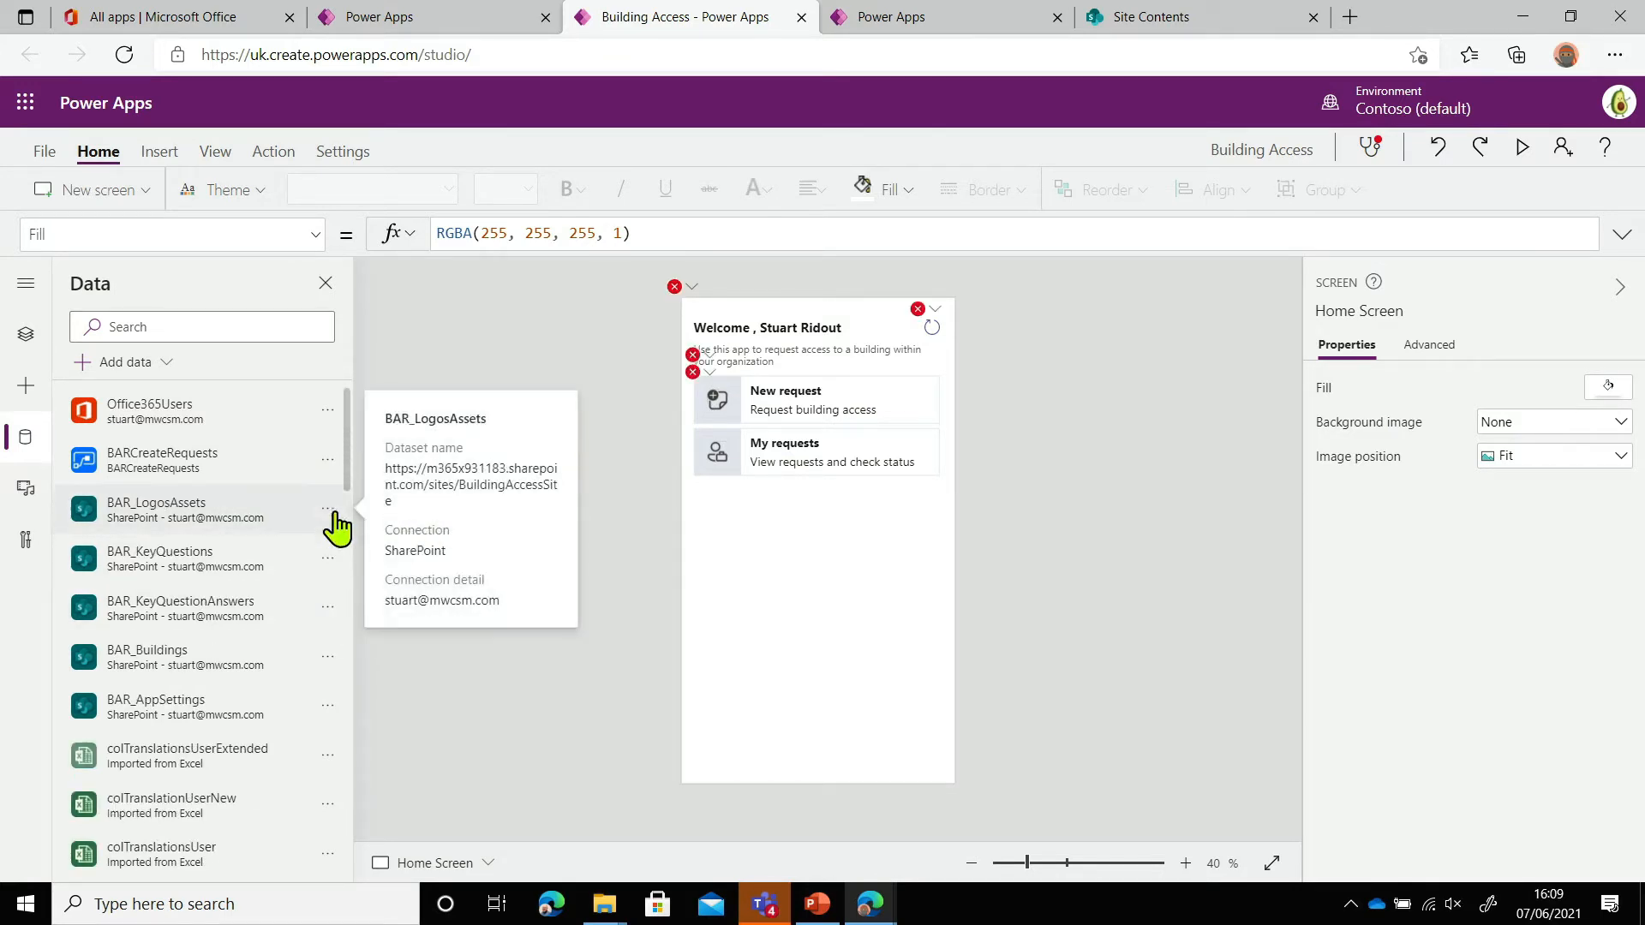
# Remove the BAR_LogosAssets, BAR_KeyQuestions, BAR_KeyQuestionAnswers and BAR_Buildings lists from the app's data sources
pyautogui.click(327, 508)
pyautogui.click(347, 615)
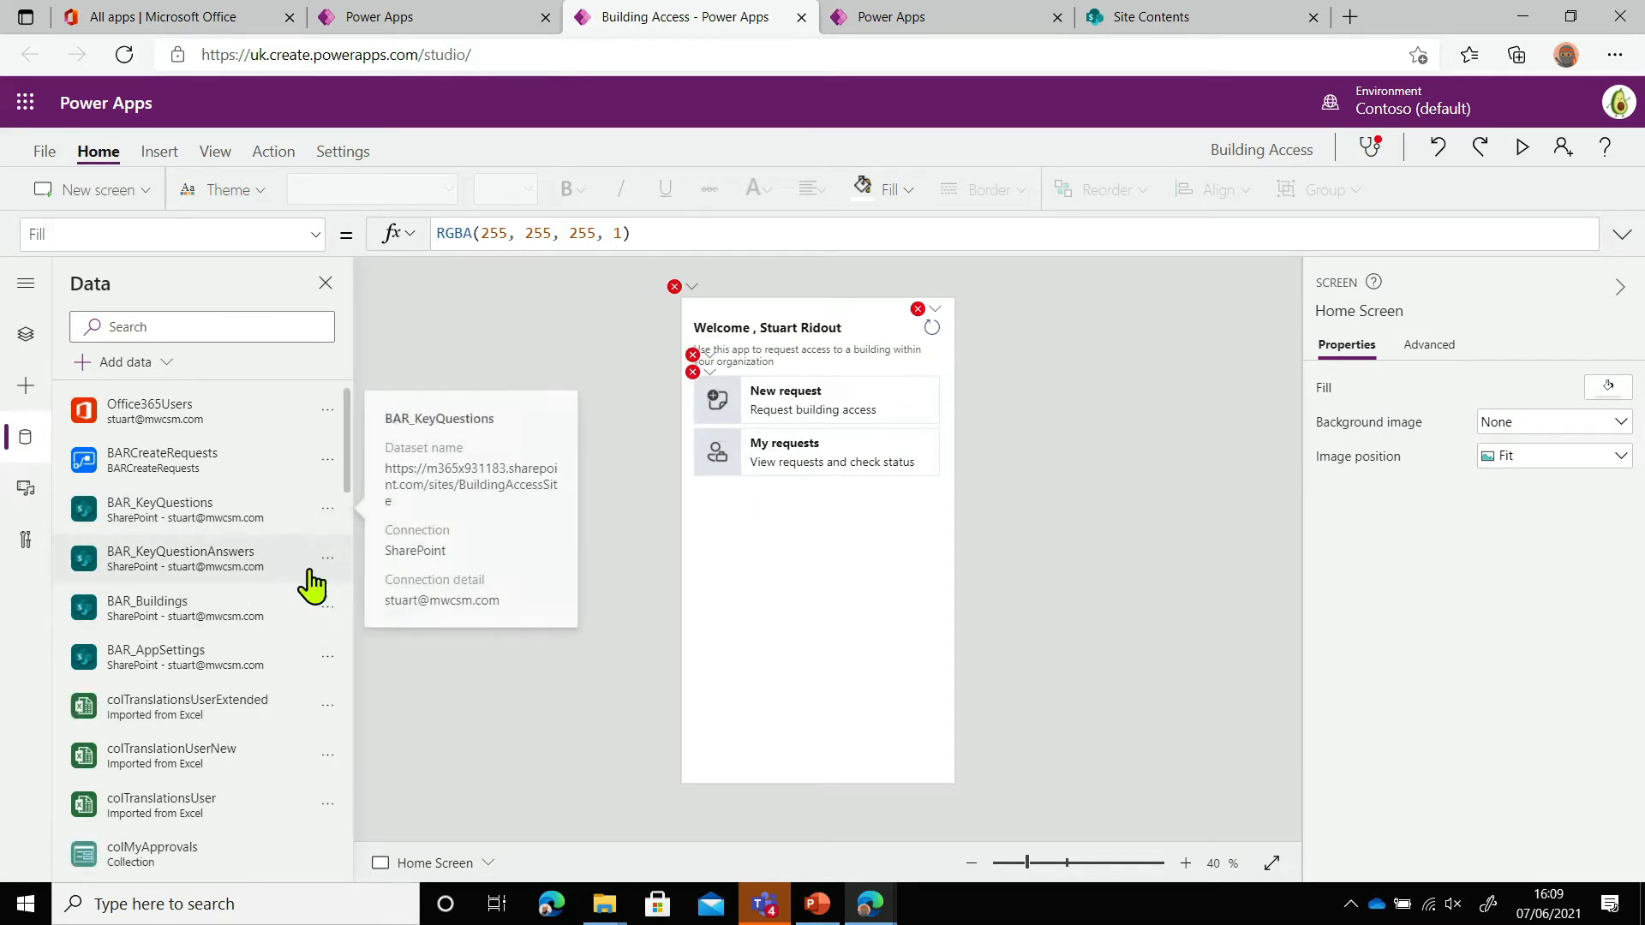
pyautogui.click(327, 509)
pyautogui.click(347, 615)
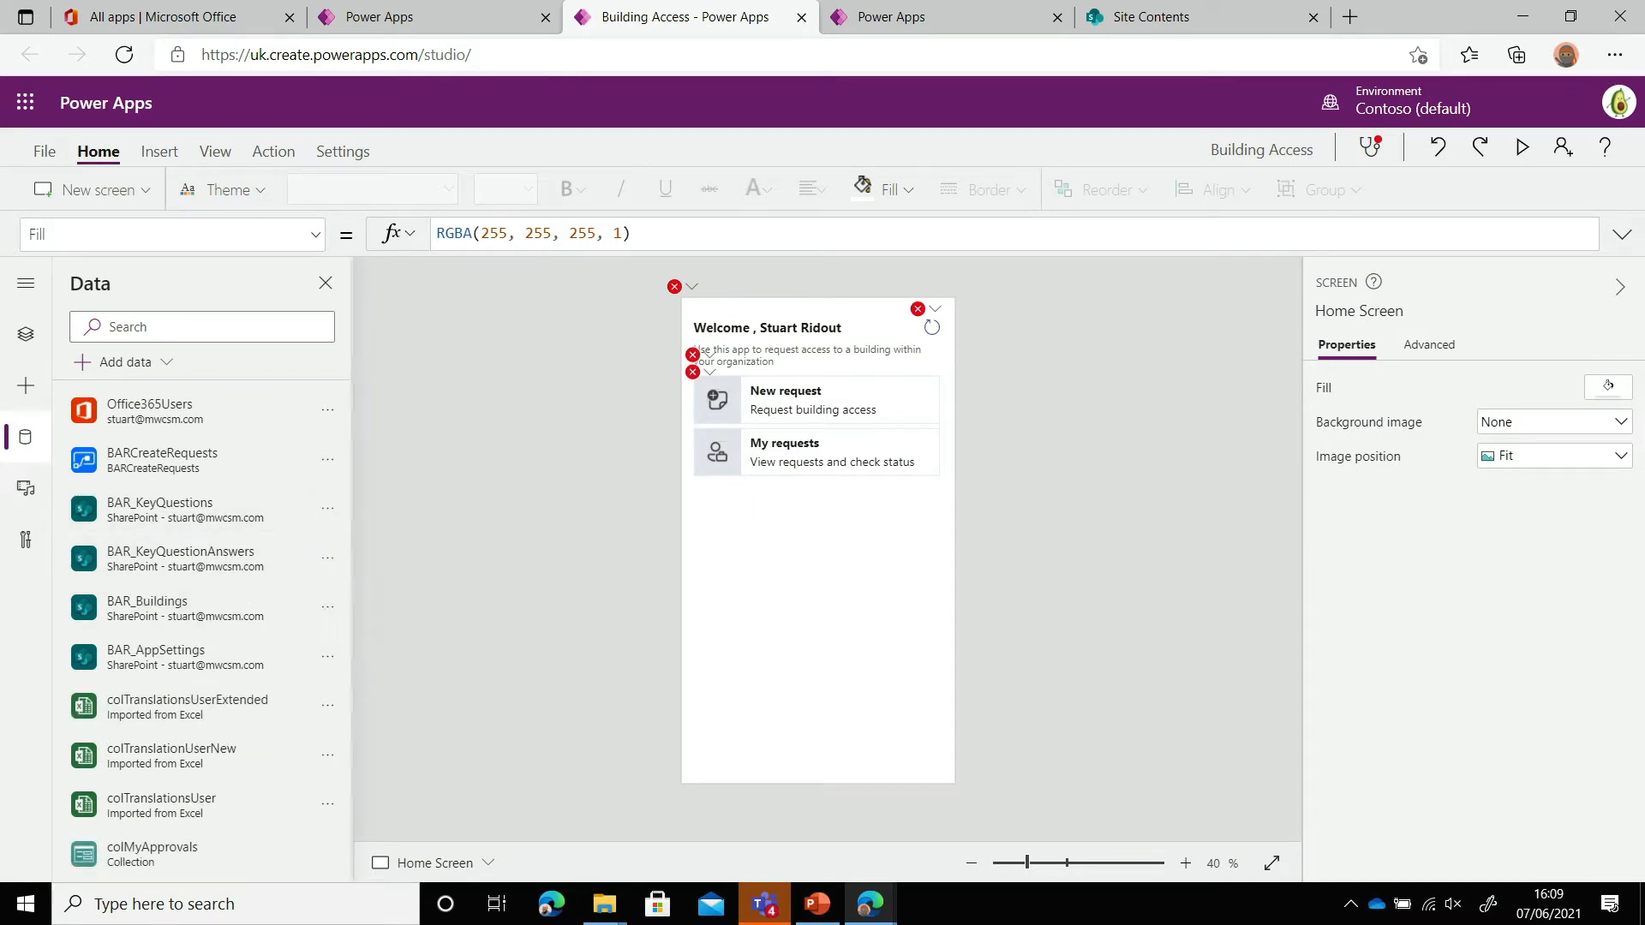
pyautogui.click(327, 509)
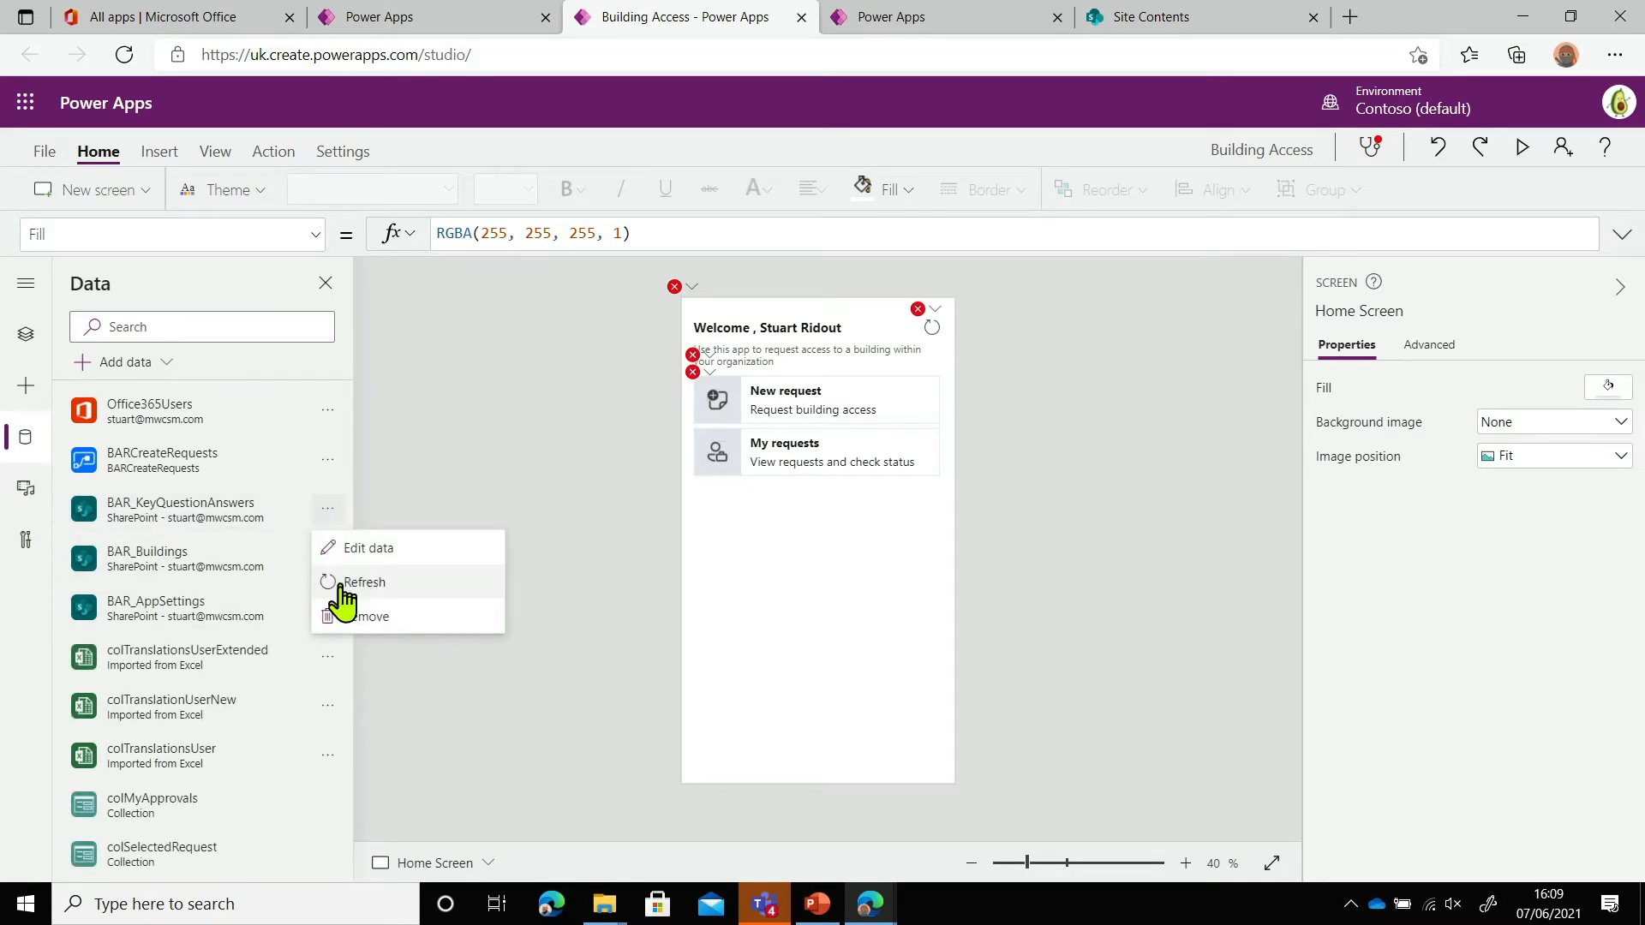
pyautogui.click(347, 615)
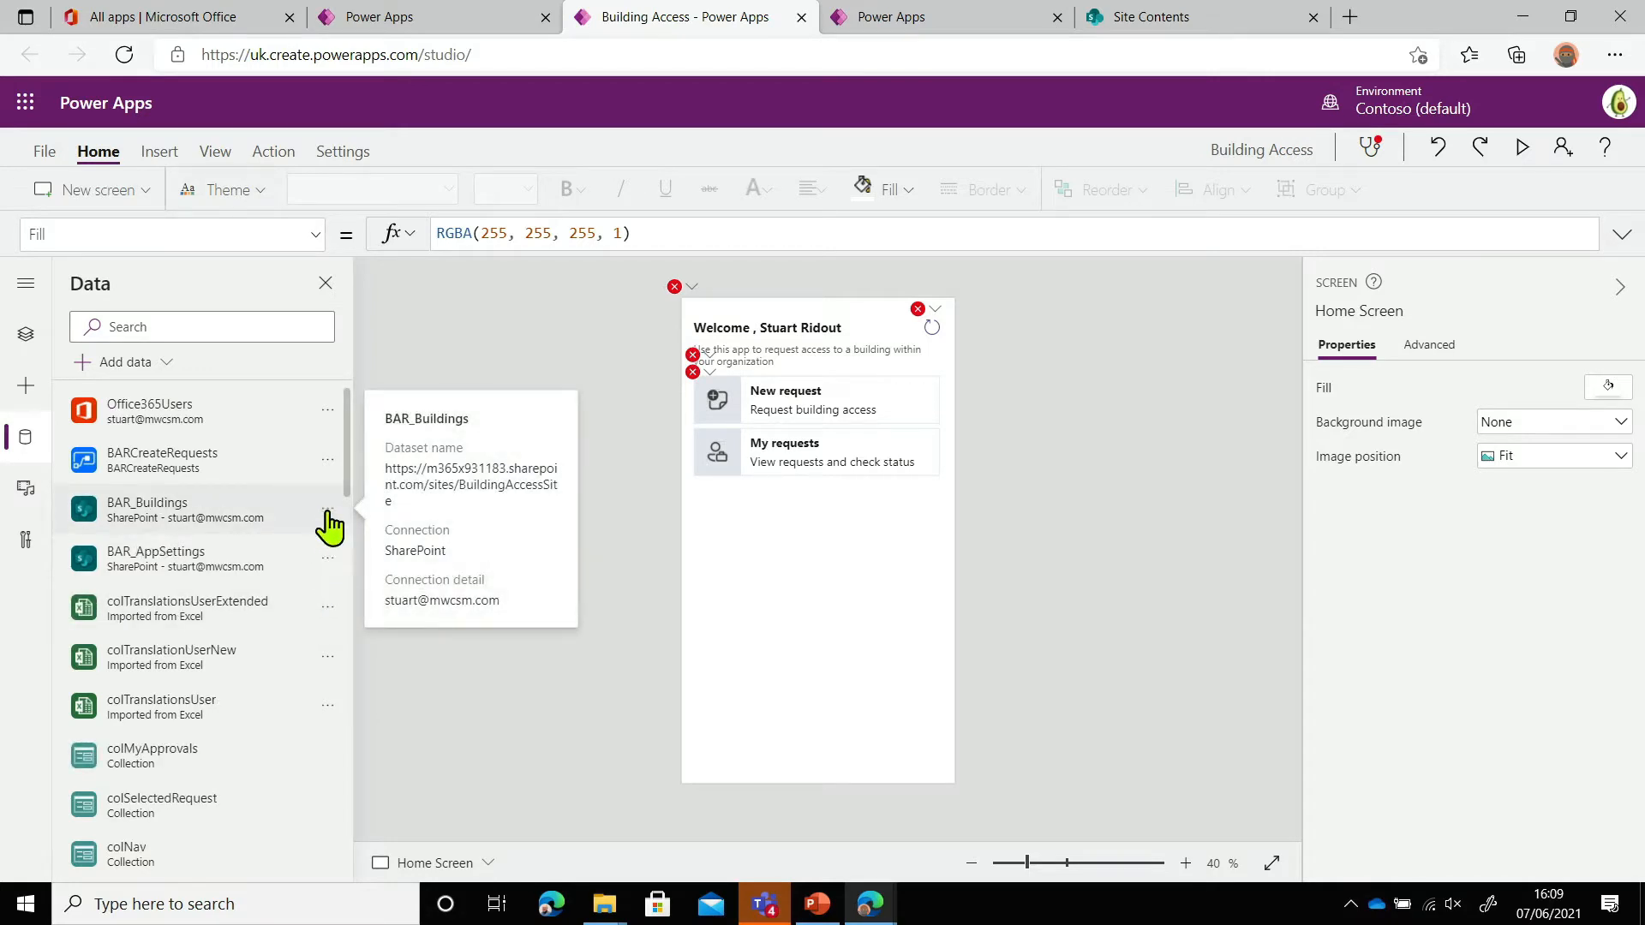
pyautogui.click(327, 508)
pyautogui.click(347, 615)
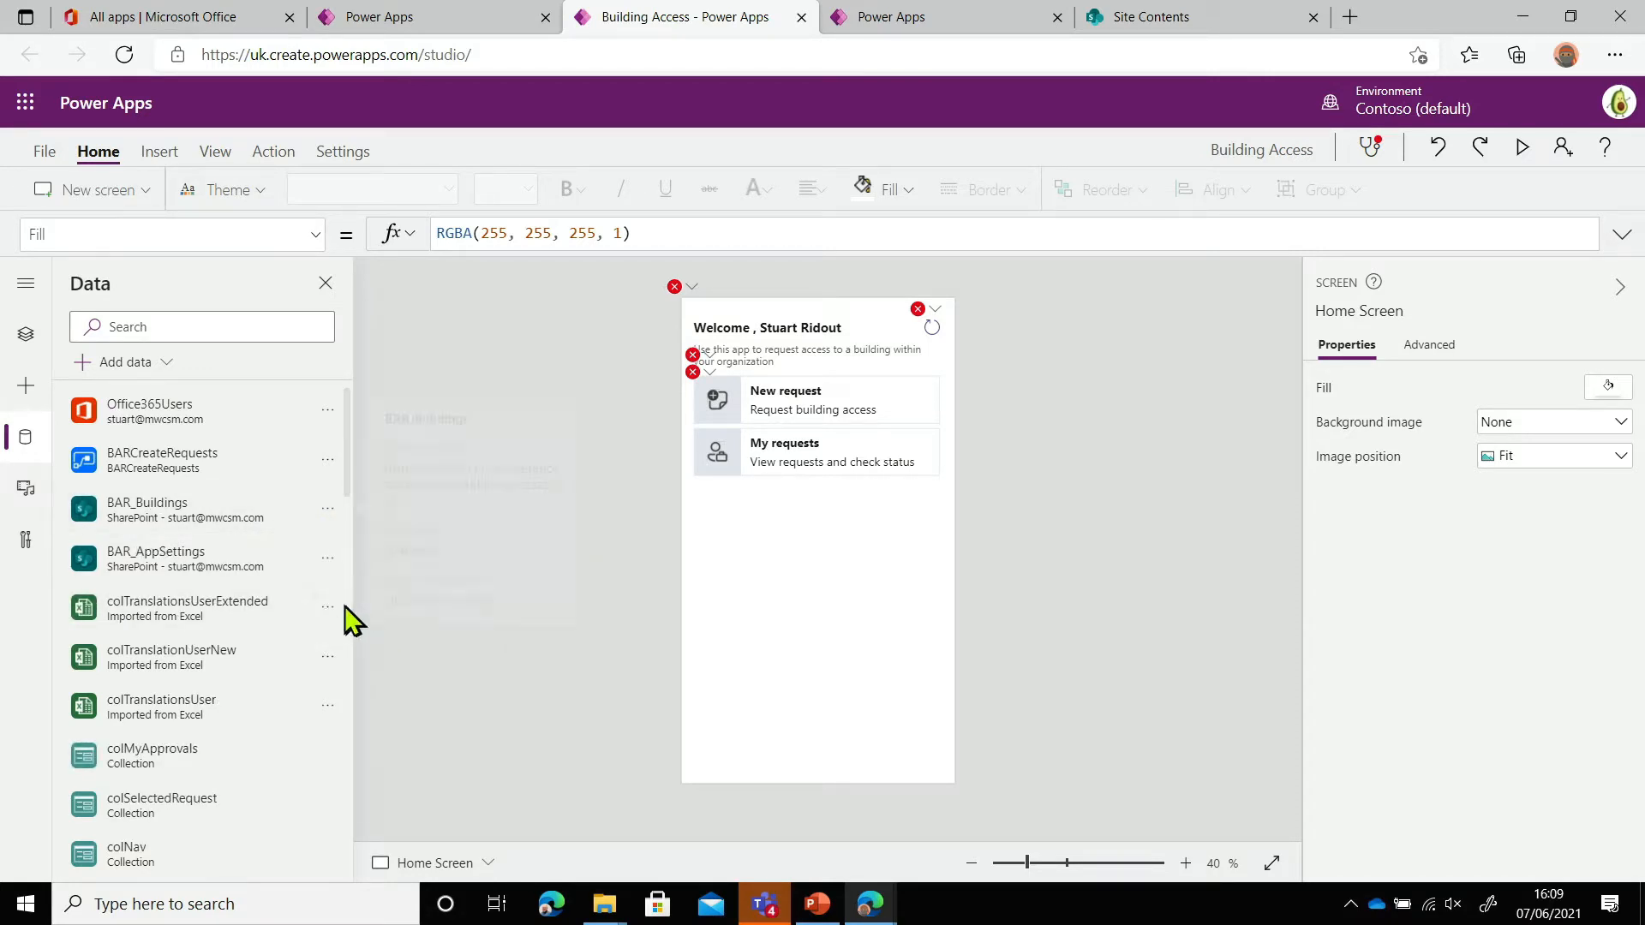
# Remove the BAR_AppSettings SharePoint list and check the rest of the data sources for any remaining SharePoint lists
pyautogui.moveTo(145, 510)
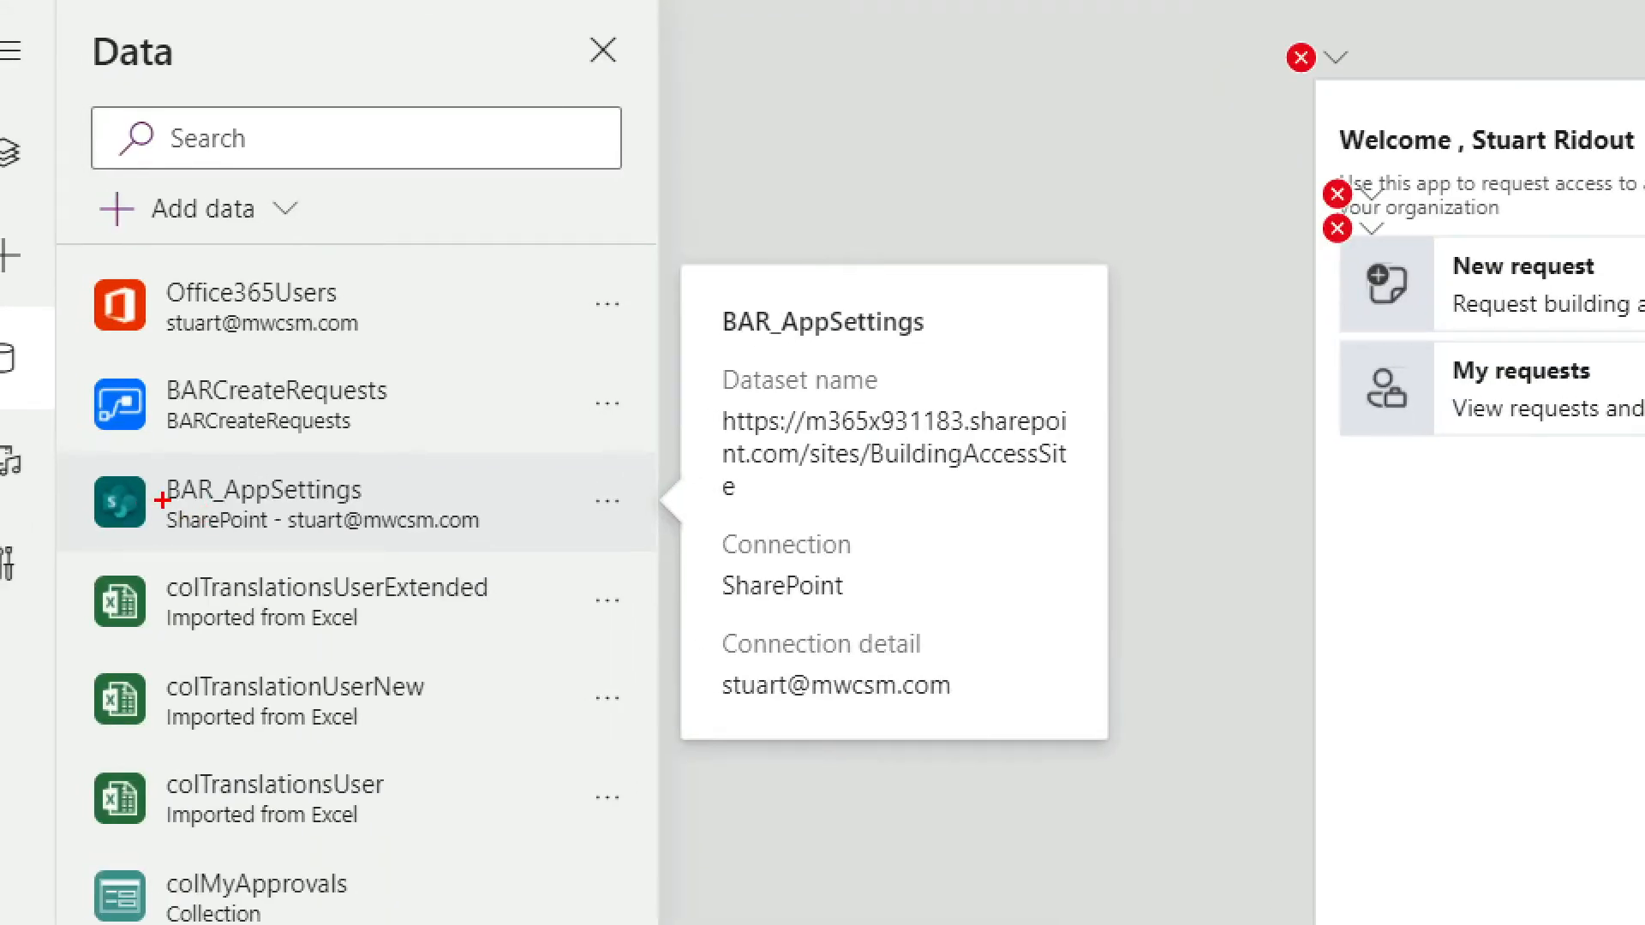
pyautogui.moveTo(158, 463); pyautogui.dragTo(289, 534)
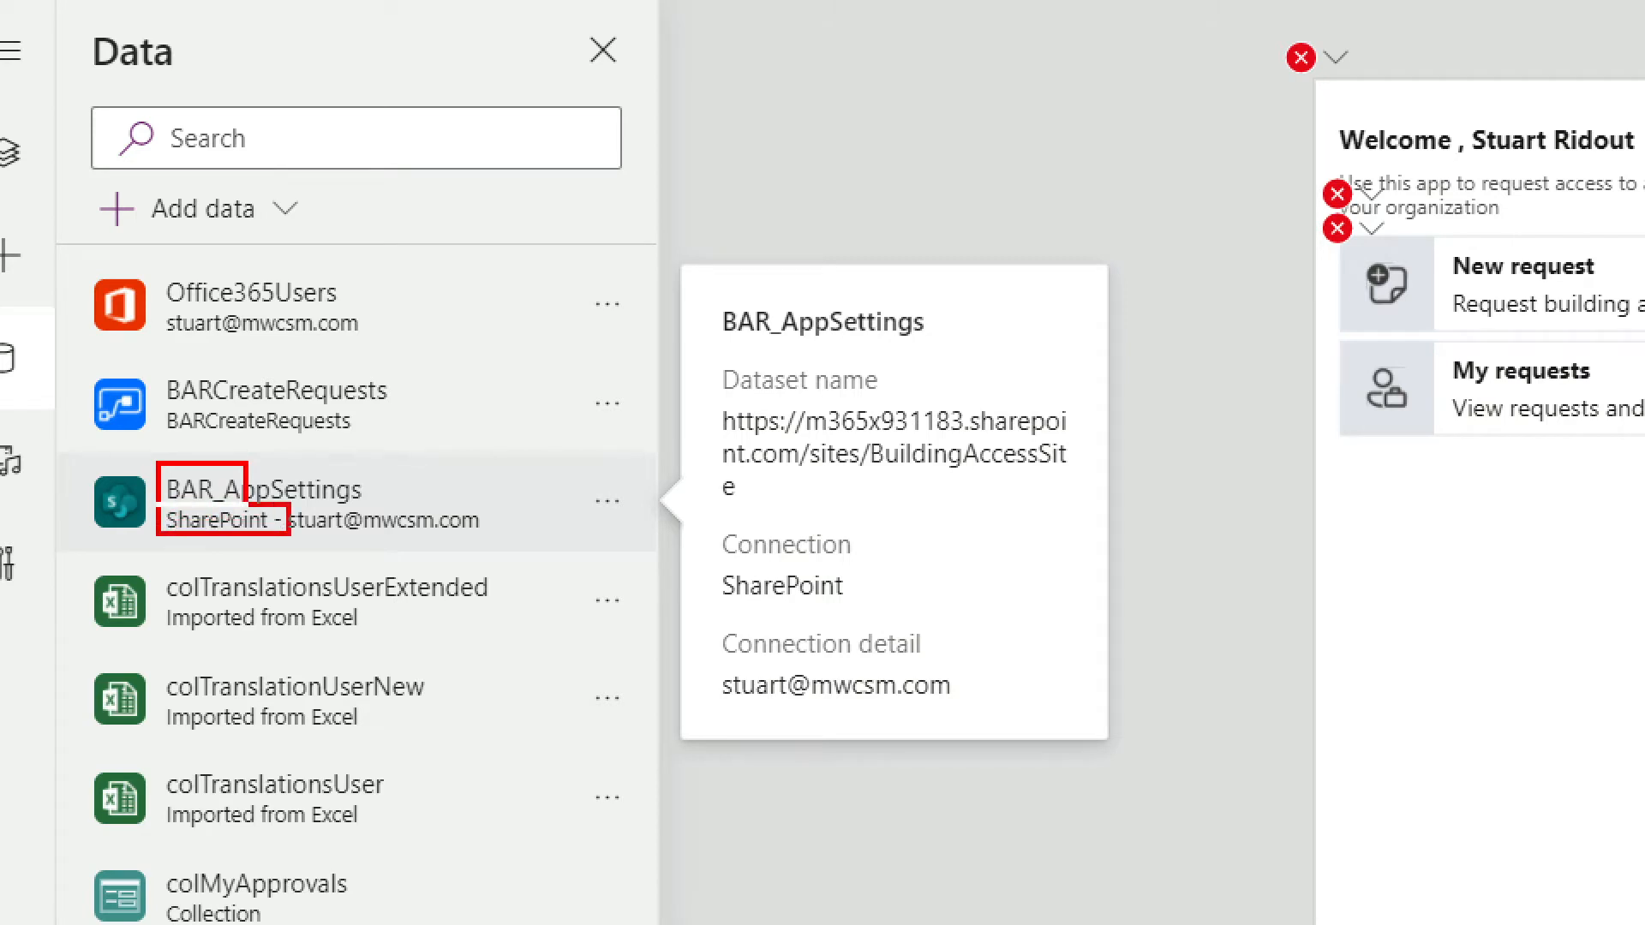
pyautogui.moveTo(89, 468); pyautogui.dragTo(156, 545)
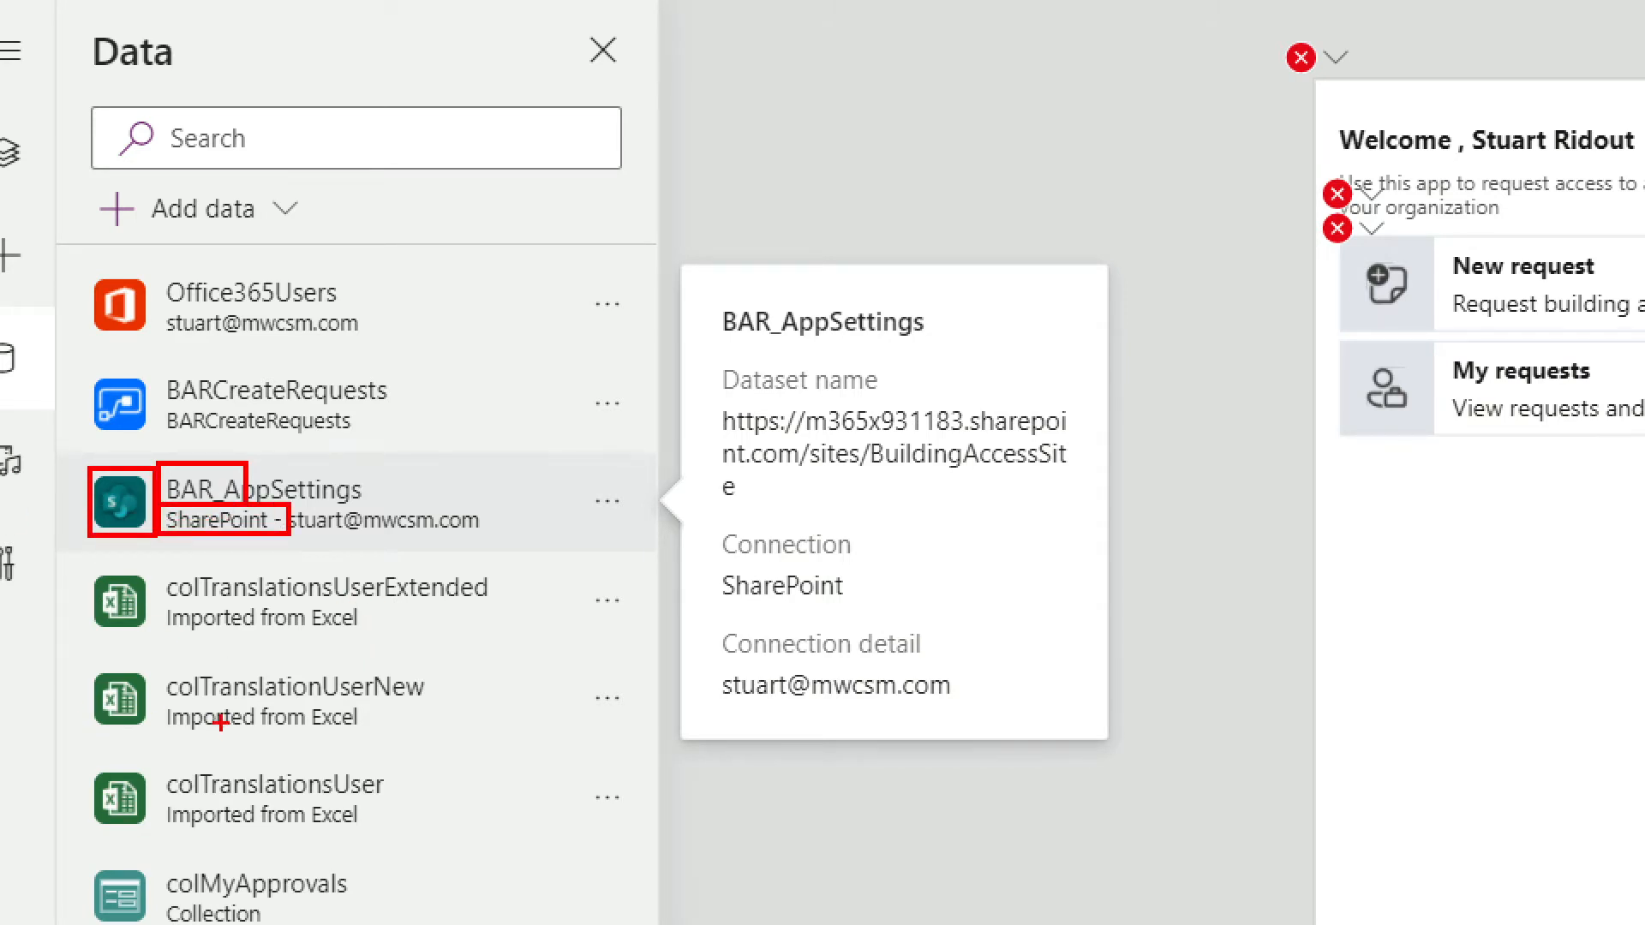
pyautogui.press('Escape')
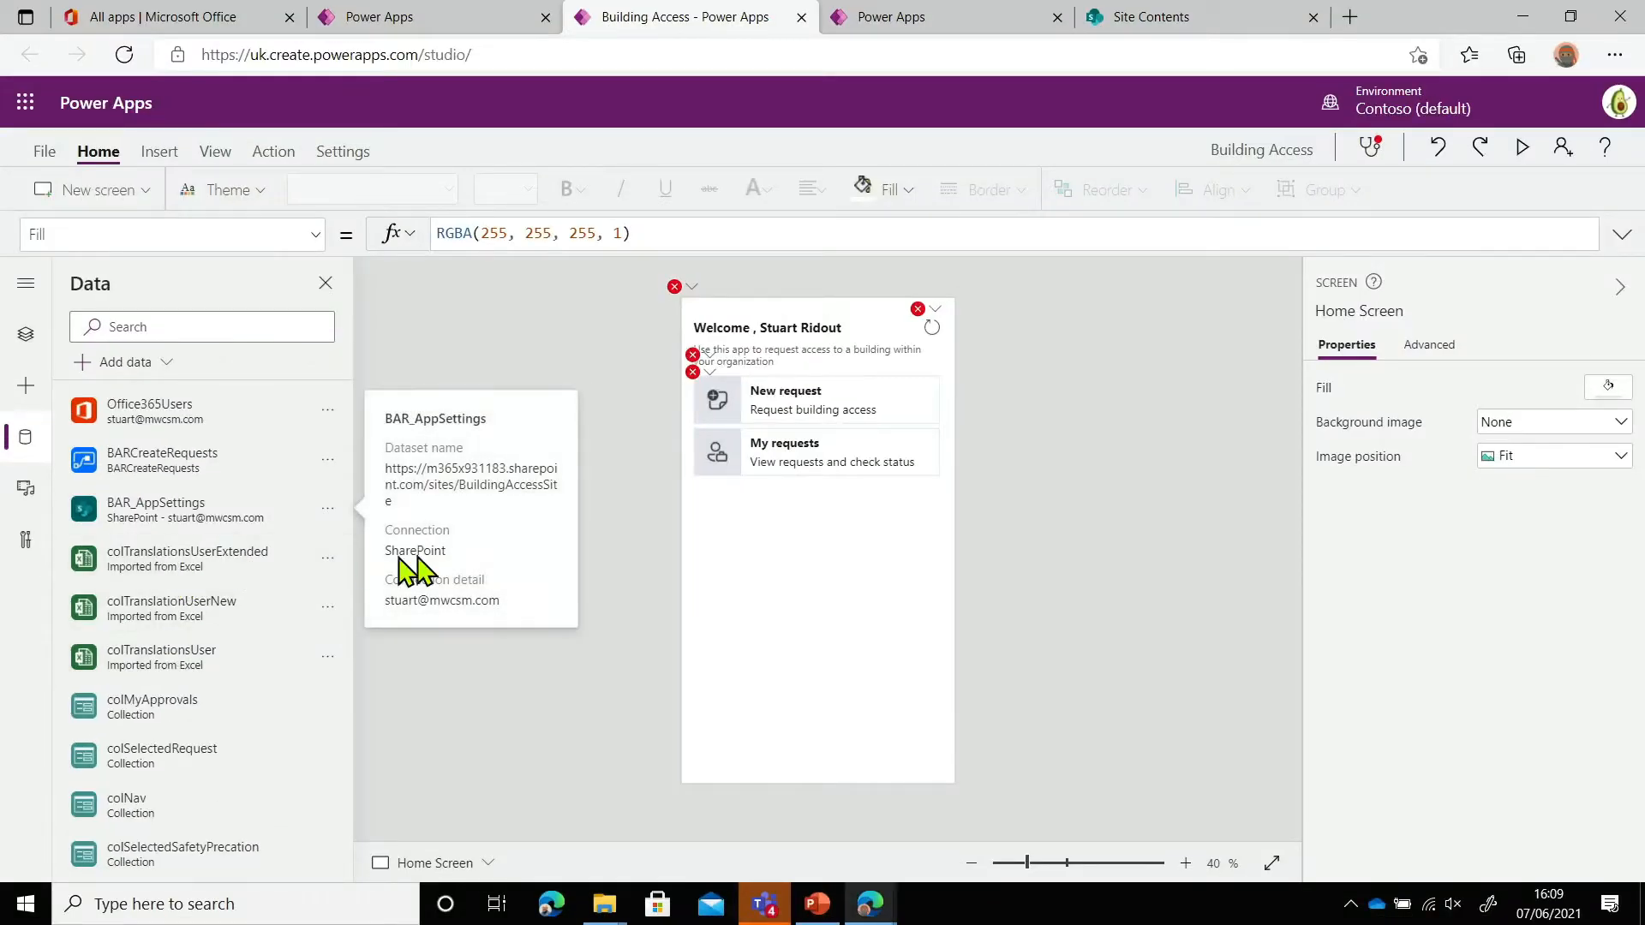
pyautogui.click(328, 510)
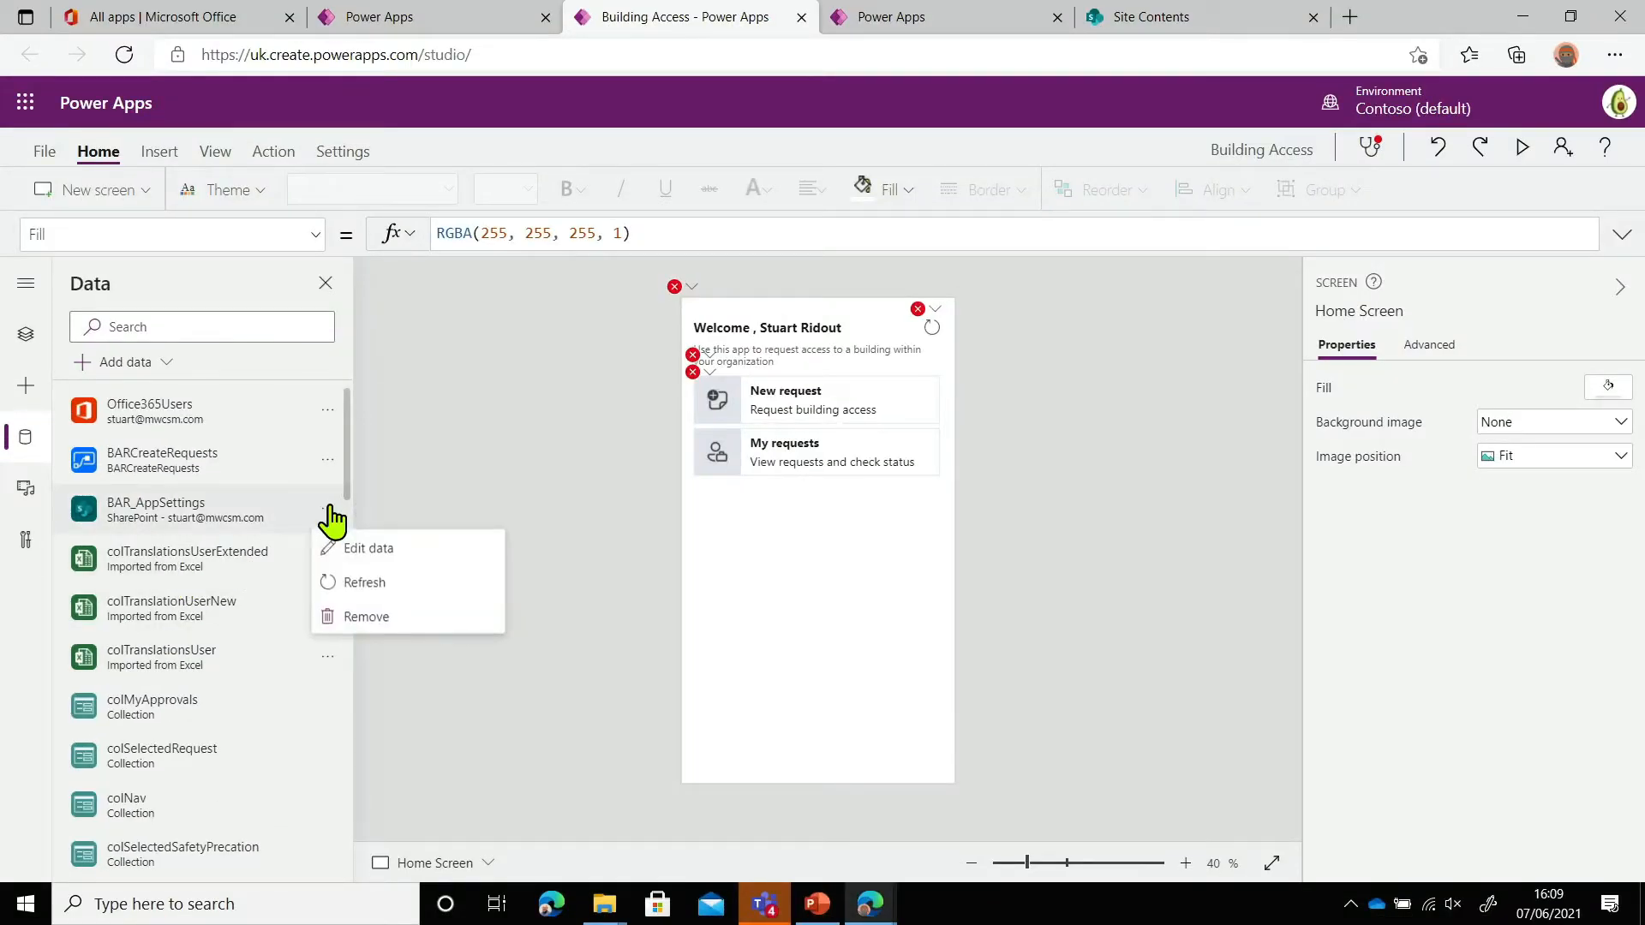
pyautogui.click(342, 615)
pyautogui.scroll(-15, 274, 639)
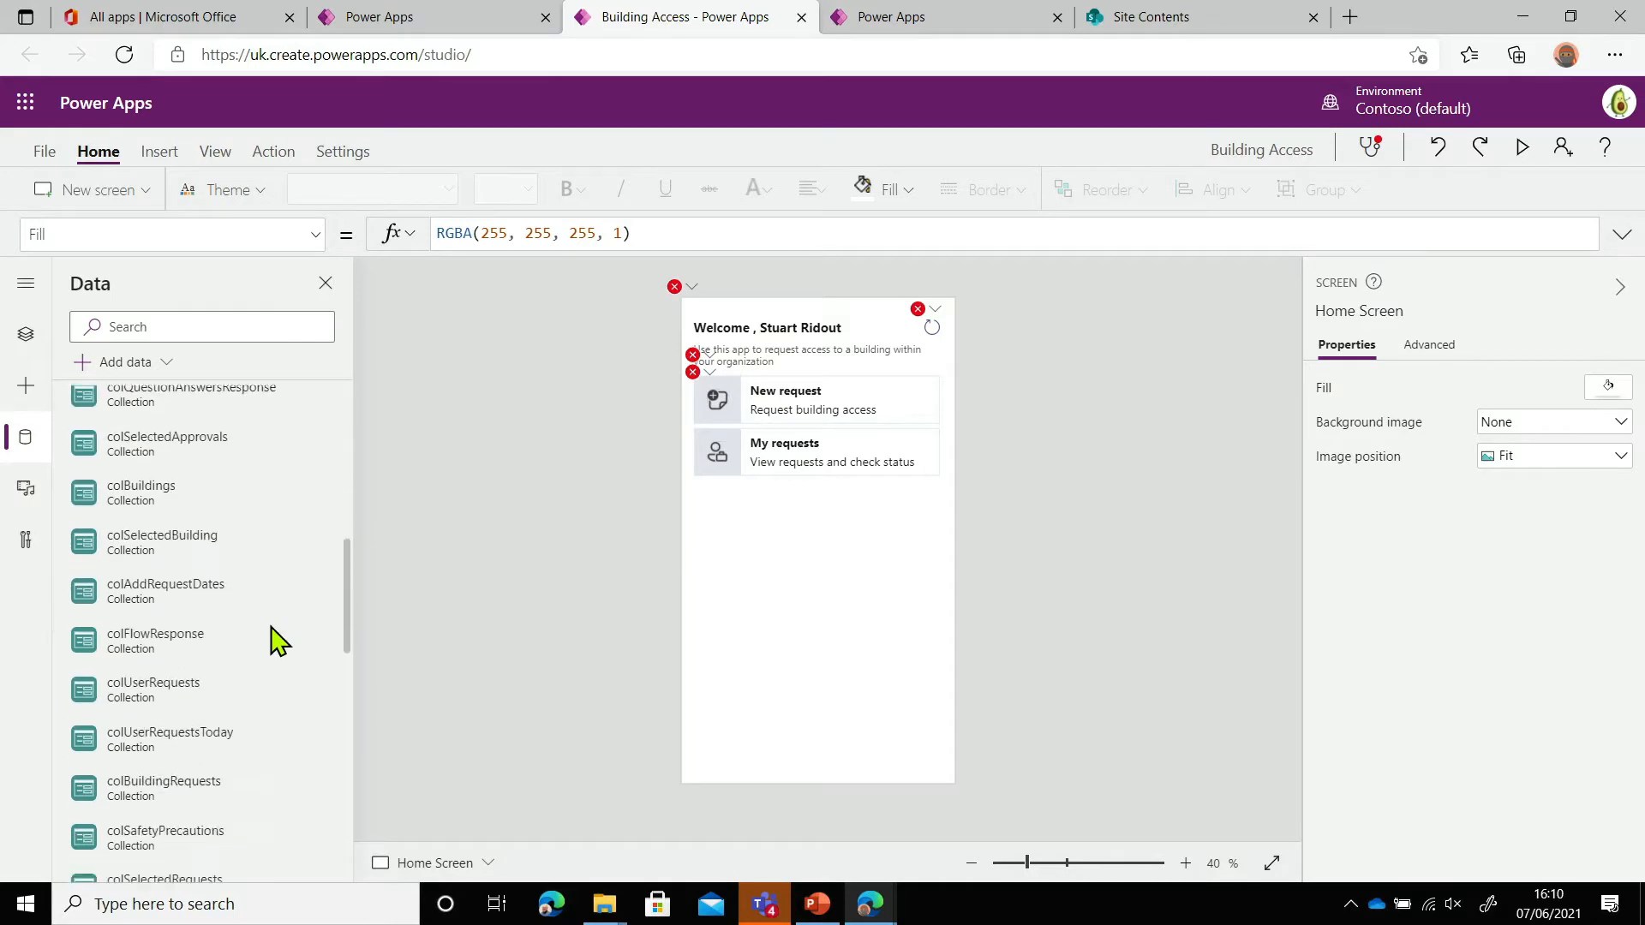
pyautogui.scroll(15, 274, 638)
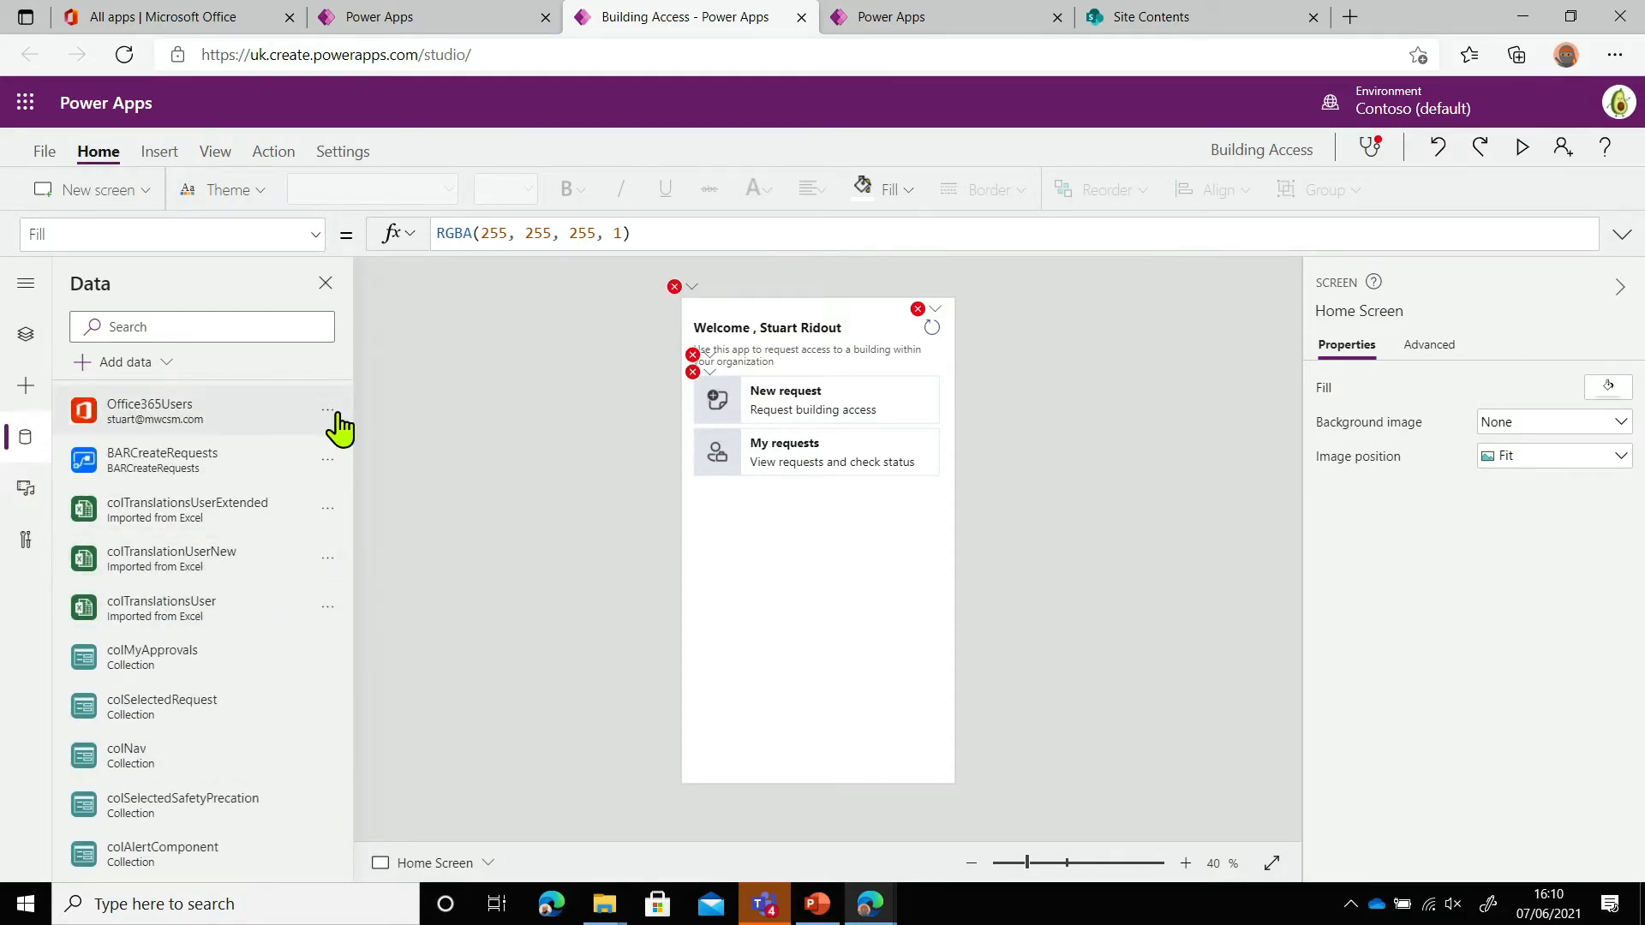
# Search the addable data sources for "sharepo", choose the SharePoint connector and select its existing connection
pyautogui.click(108, 364)
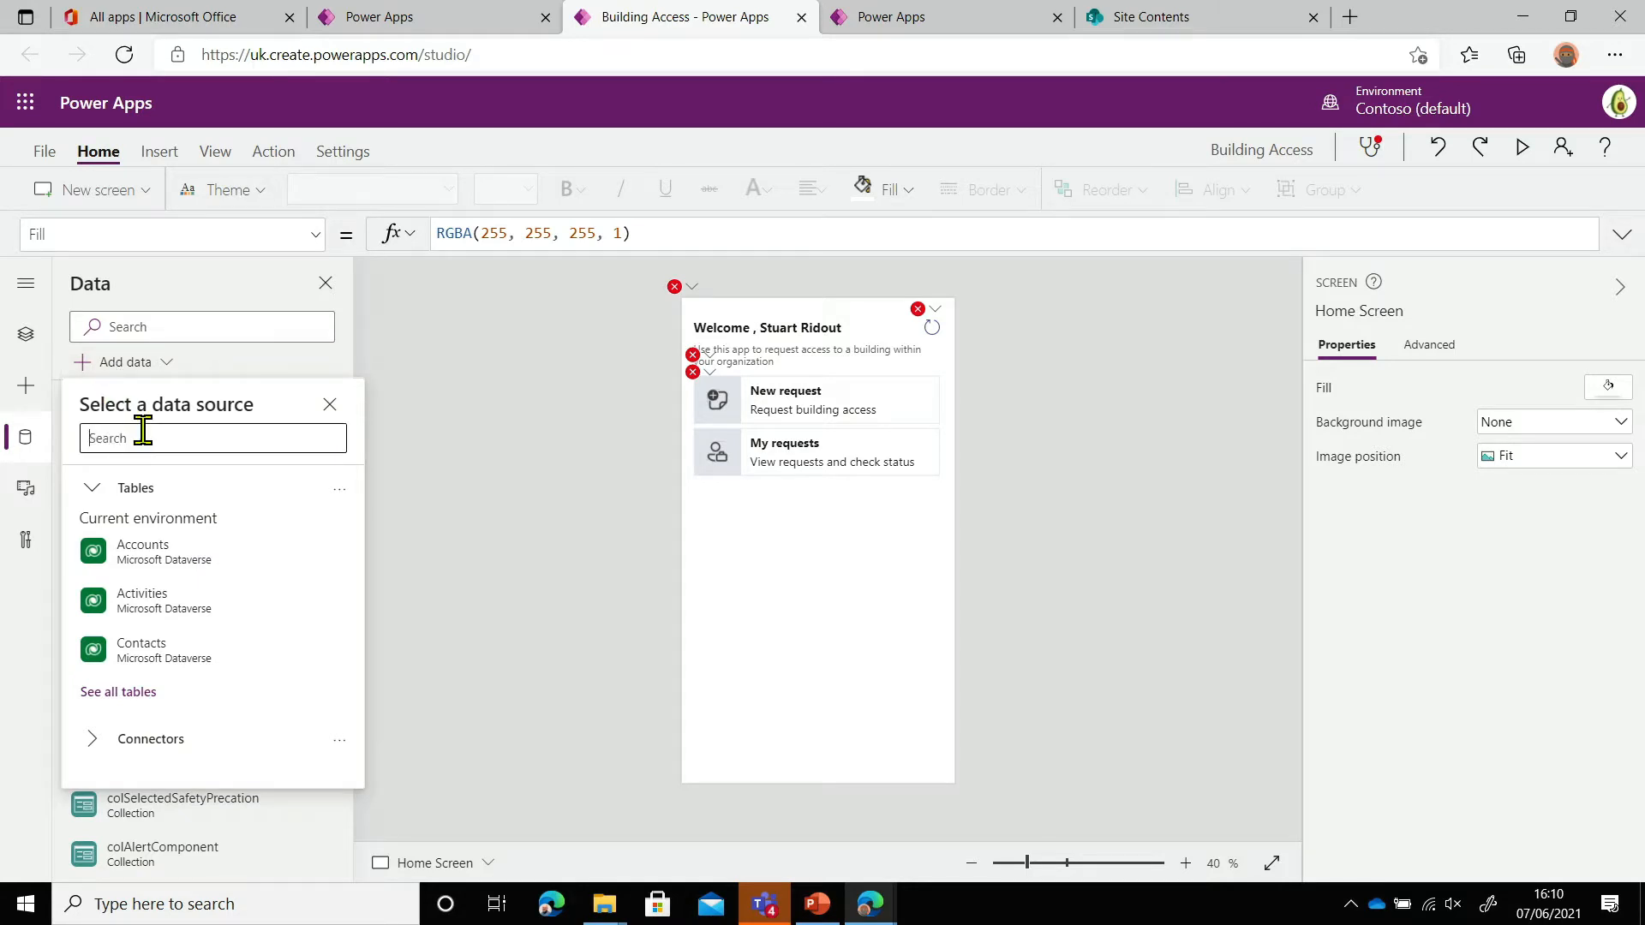
pyautogui.write('sharepo')
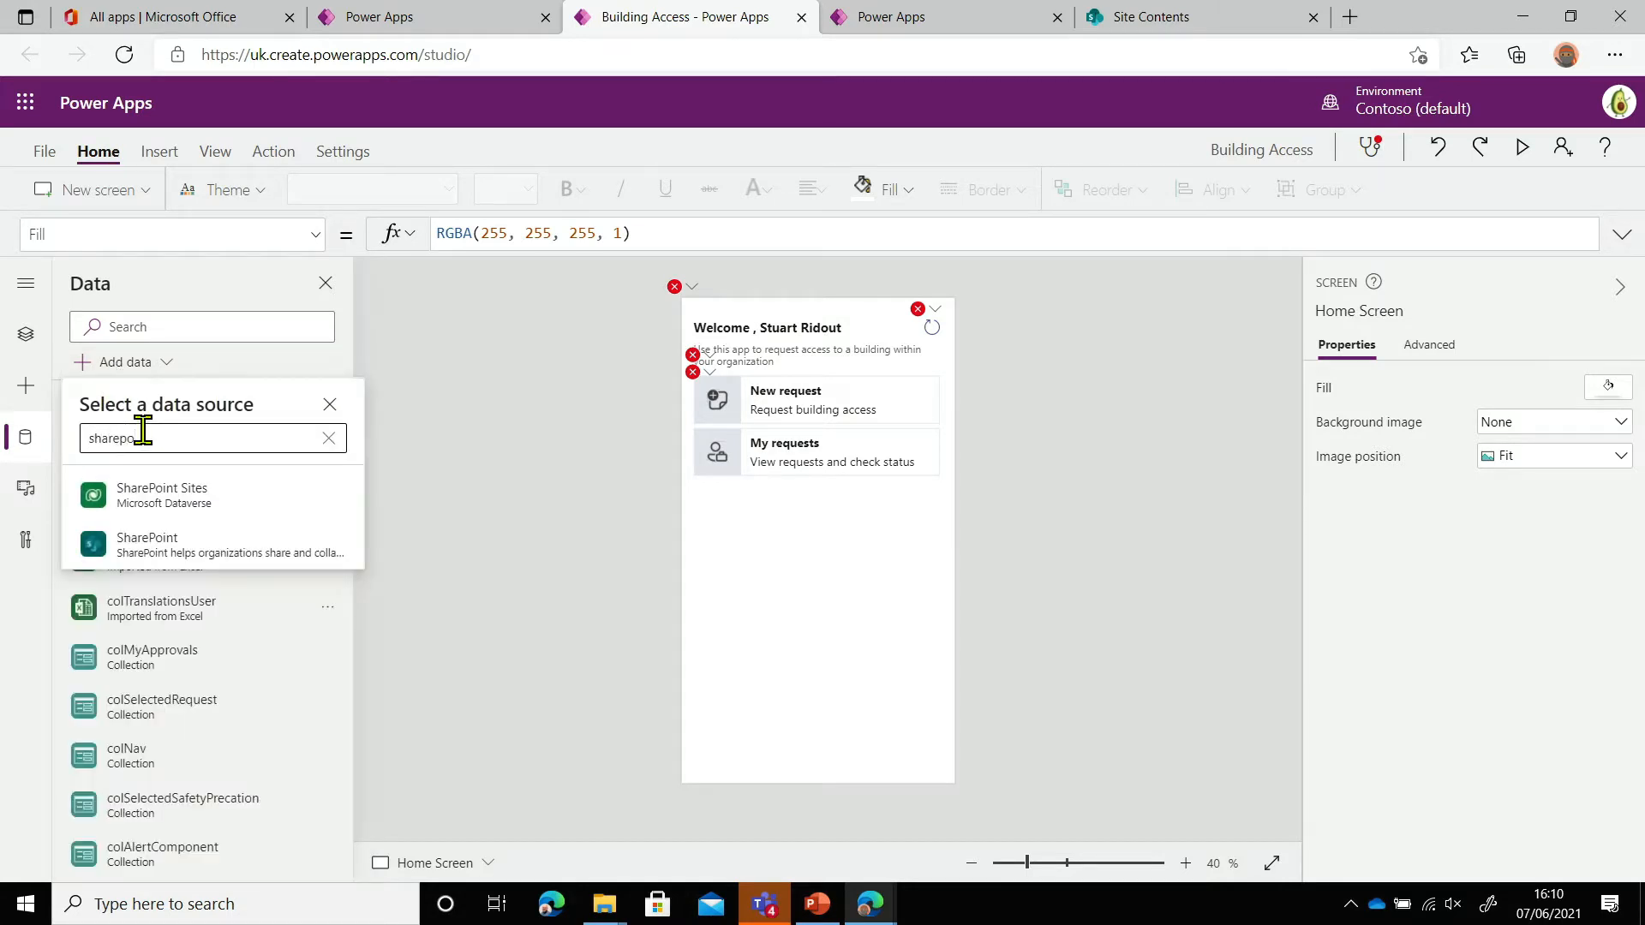
pyautogui.moveTo(151, 549)
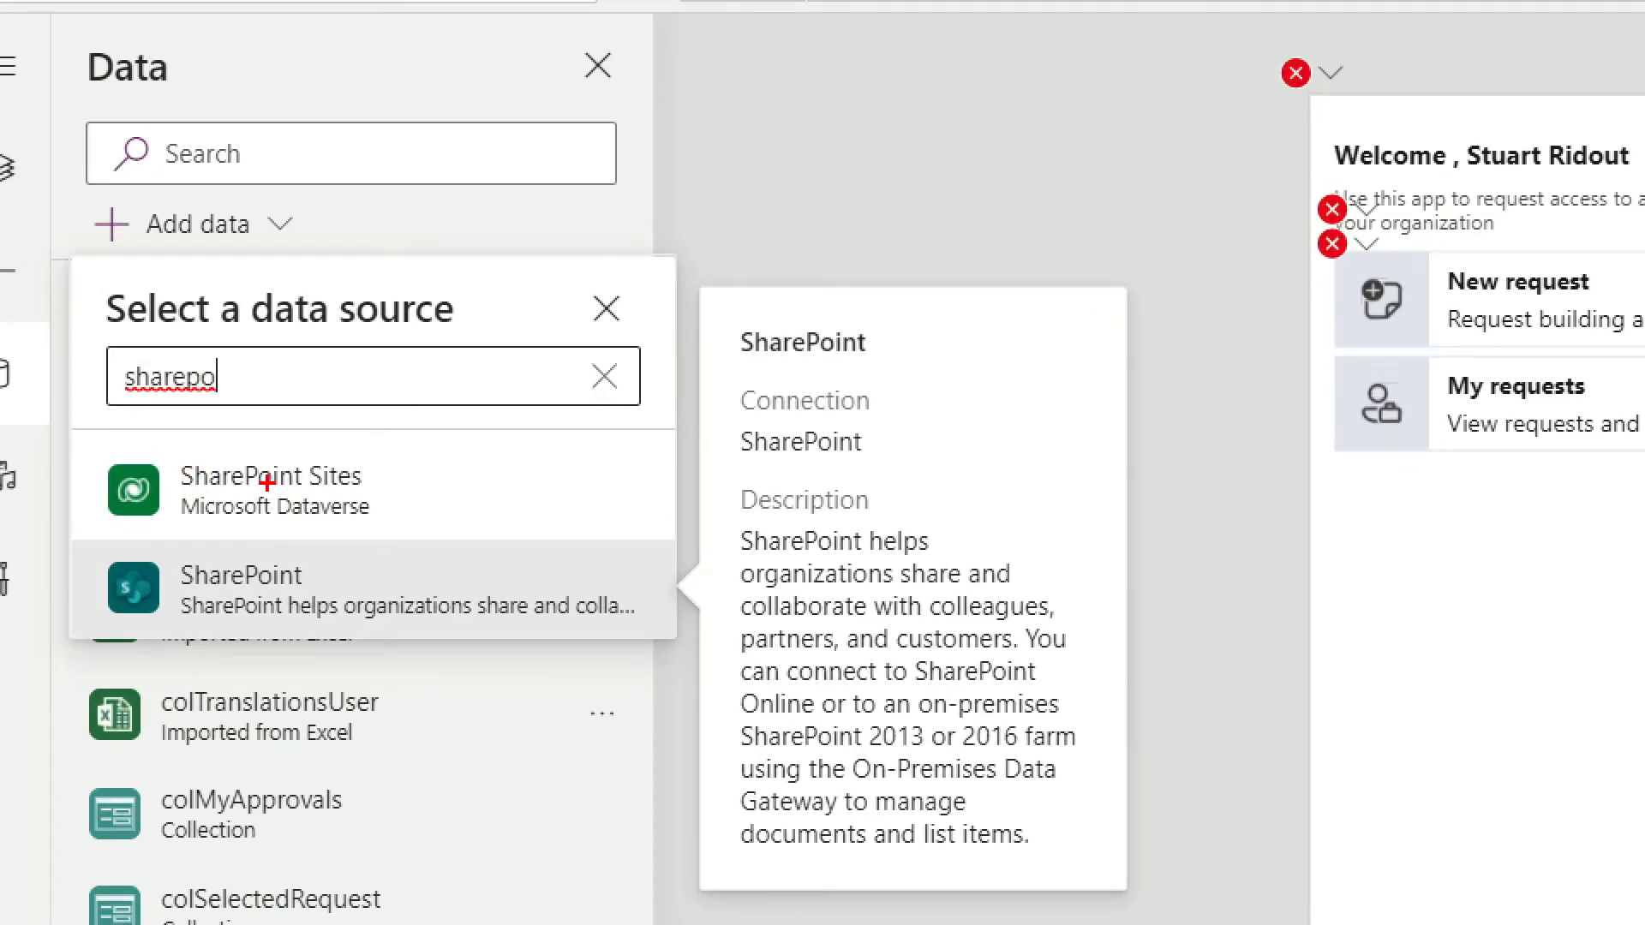
pyautogui.moveTo(76, 550)
pyautogui.mouseDown()
pyautogui.moveTo(207, 565)
pyautogui.moveTo(424, 637)
pyautogui.moveTo(679, 633)
pyautogui.mouseUp()
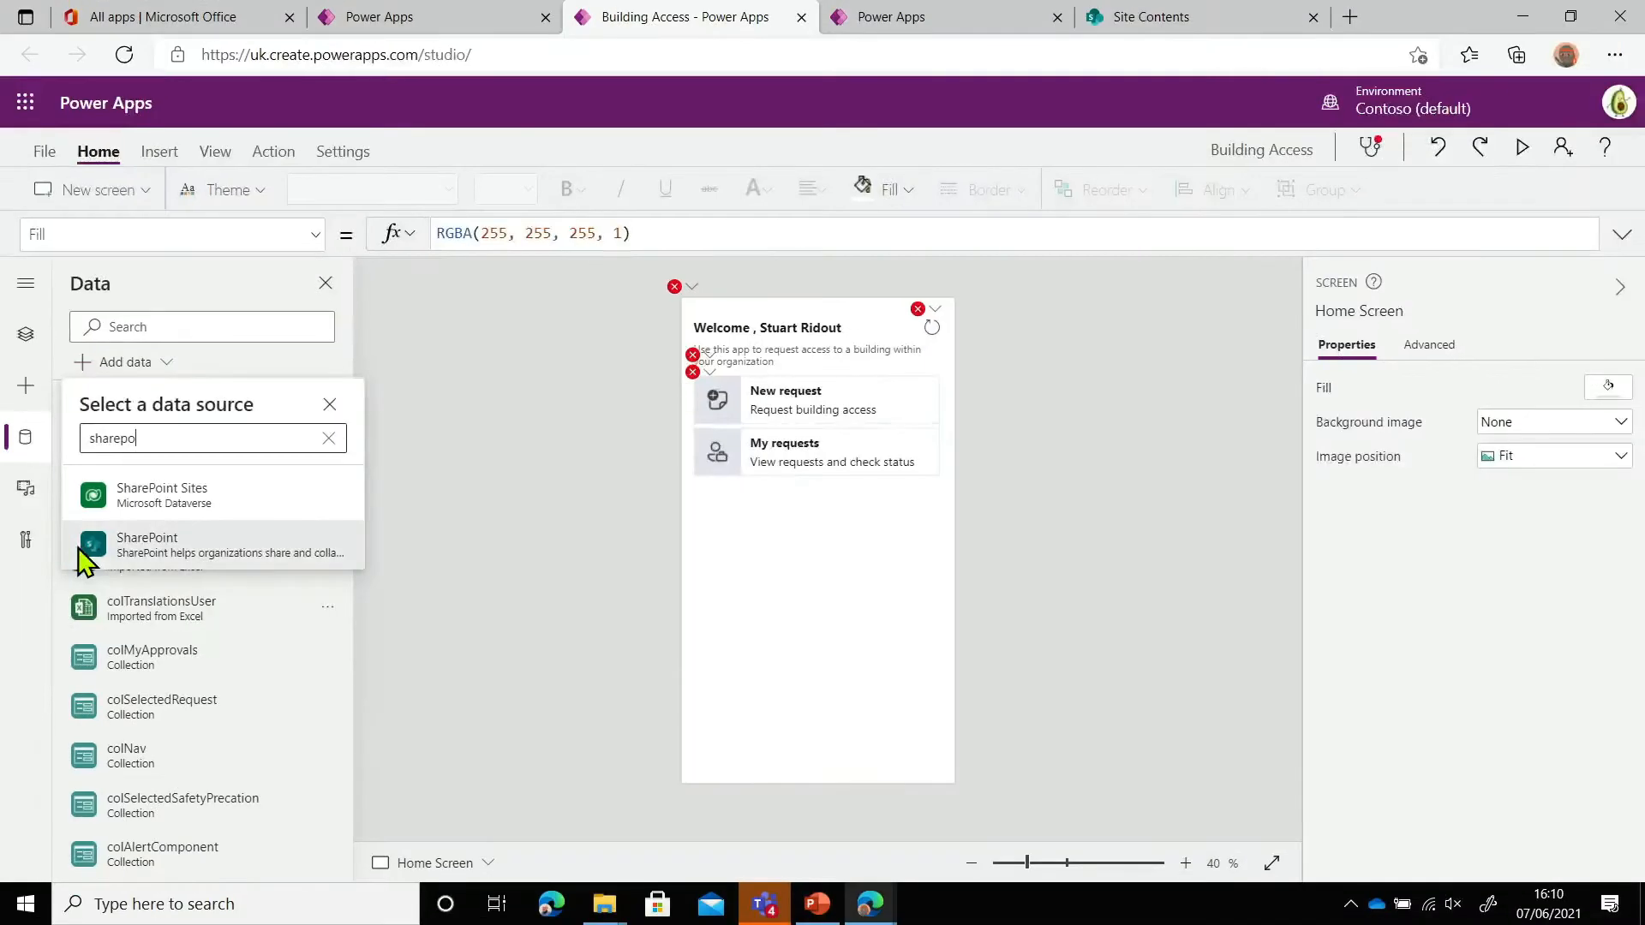
pyautogui.click(211, 613)
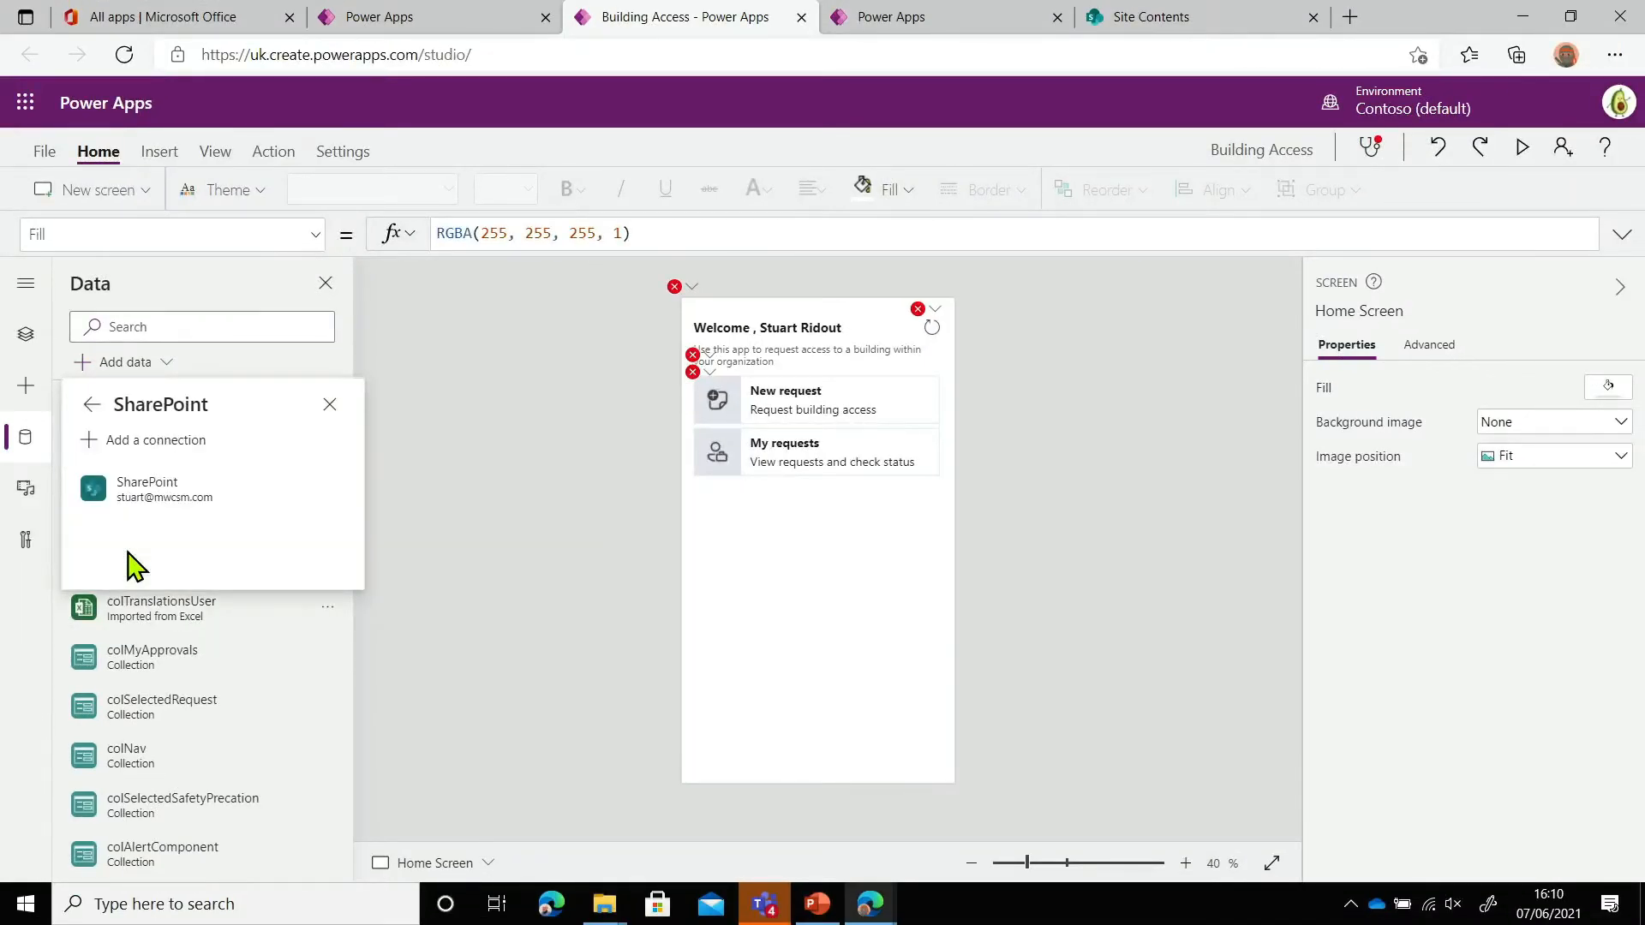
pyautogui.click(161, 506)
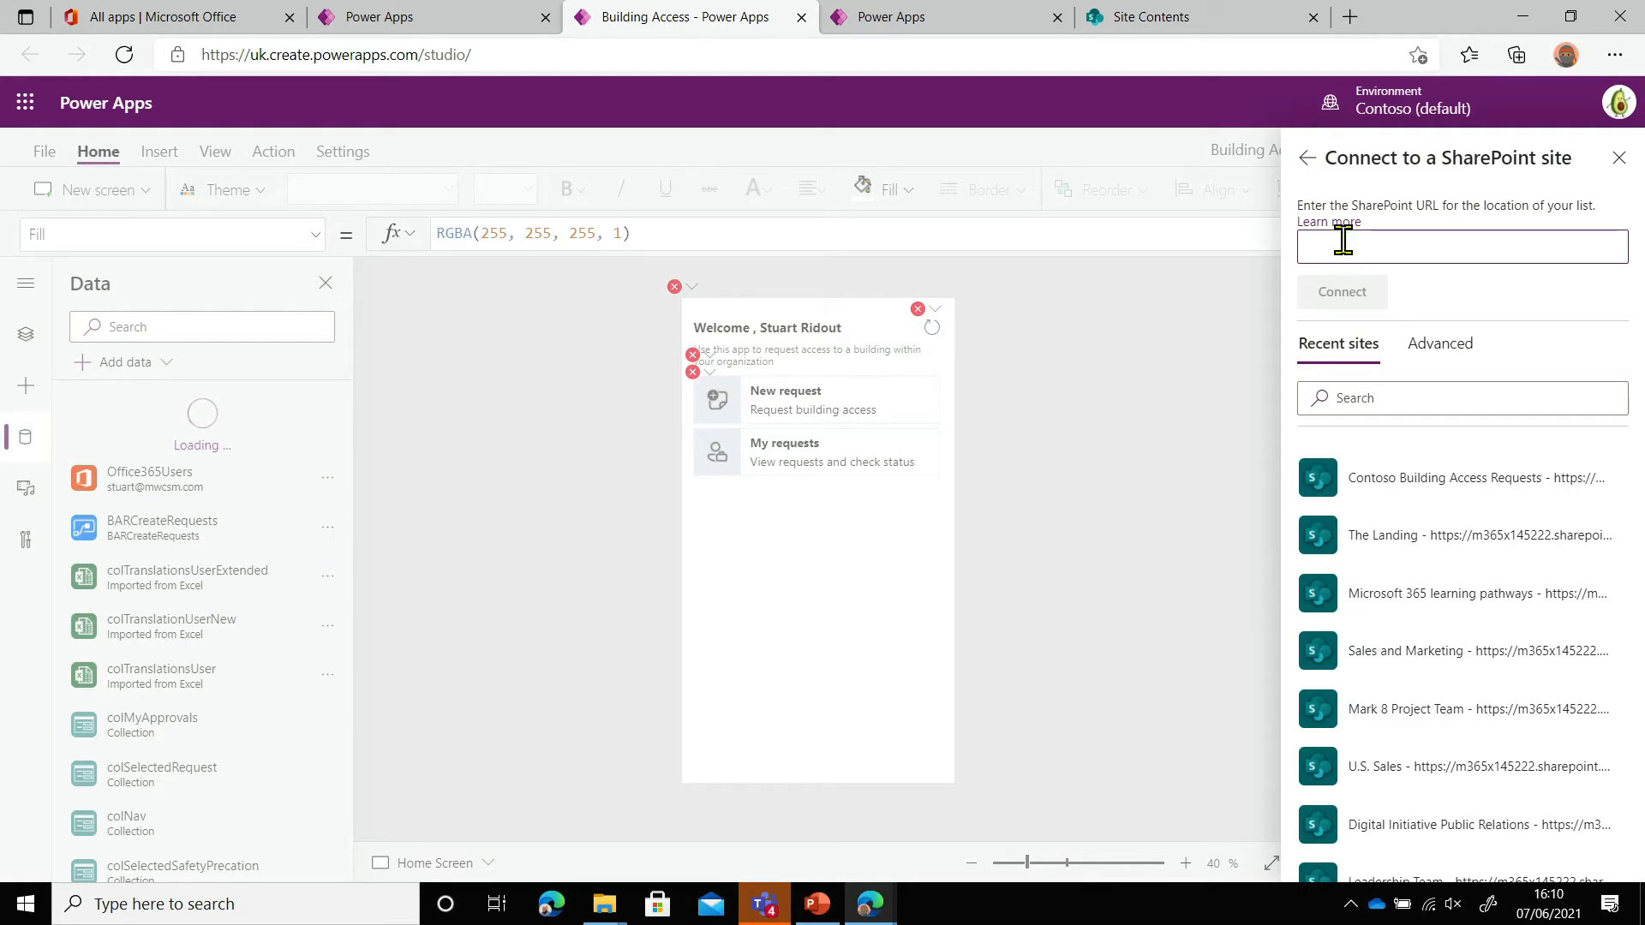
# Connect to the Contoso Building Access Requests site and add its nine BAR_ lists, BAR_AppSettings through BAR_TimeSlots, as data sources
pyautogui.click(1415, 487)
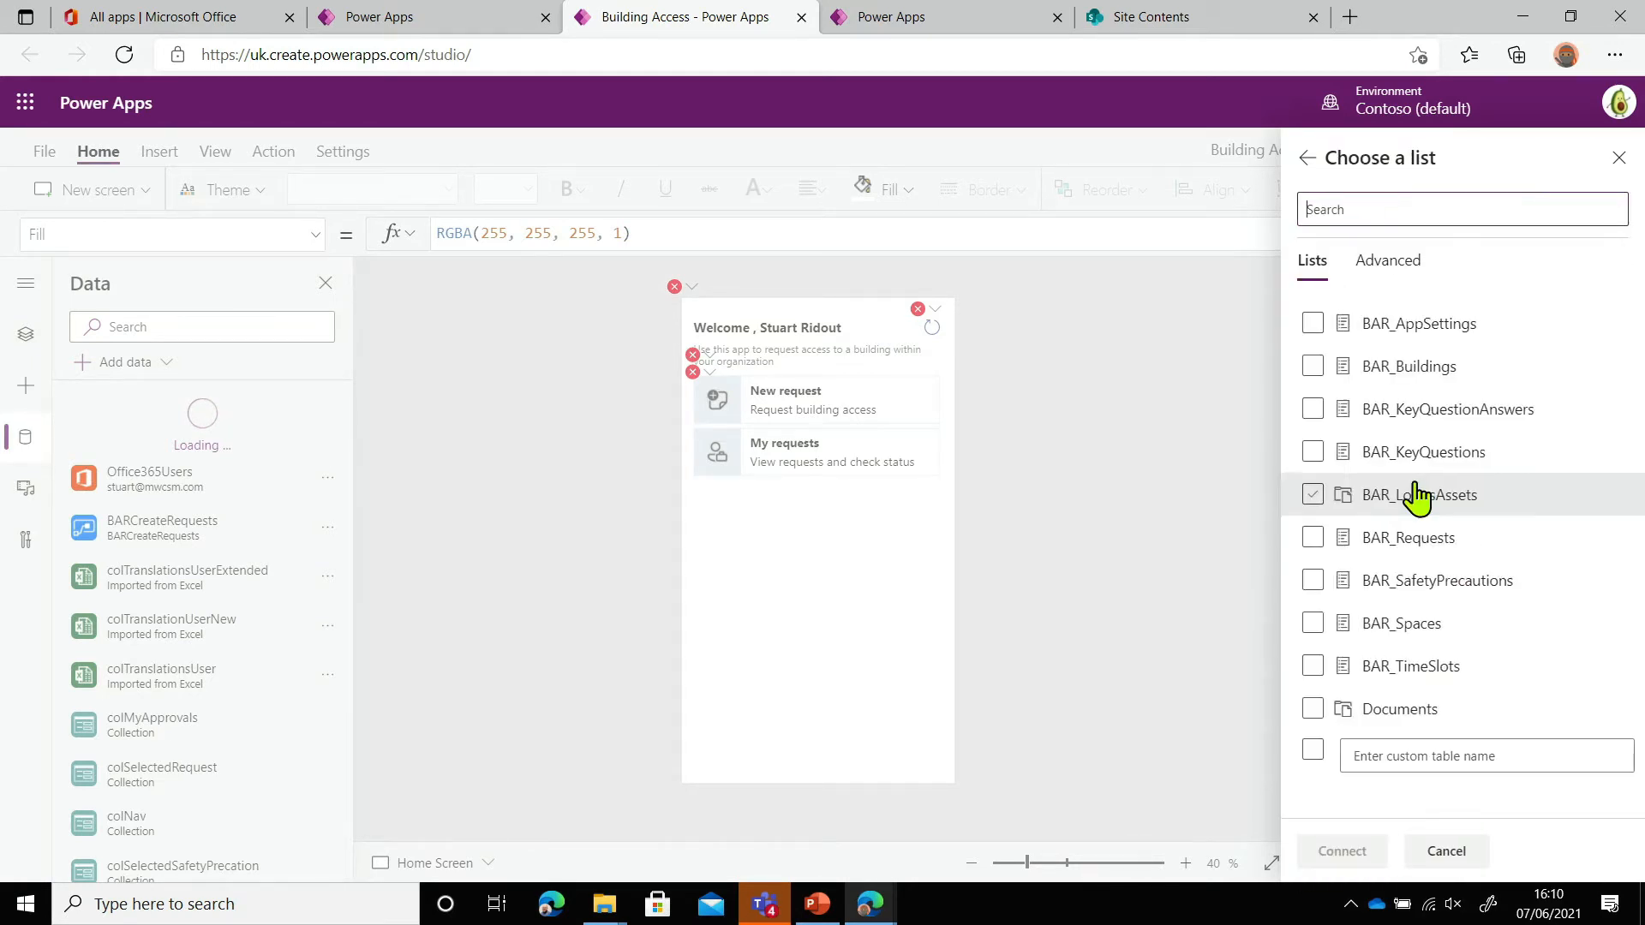
pyautogui.click(1312, 326)
pyautogui.click(1311, 367)
pyautogui.click(1312, 410)
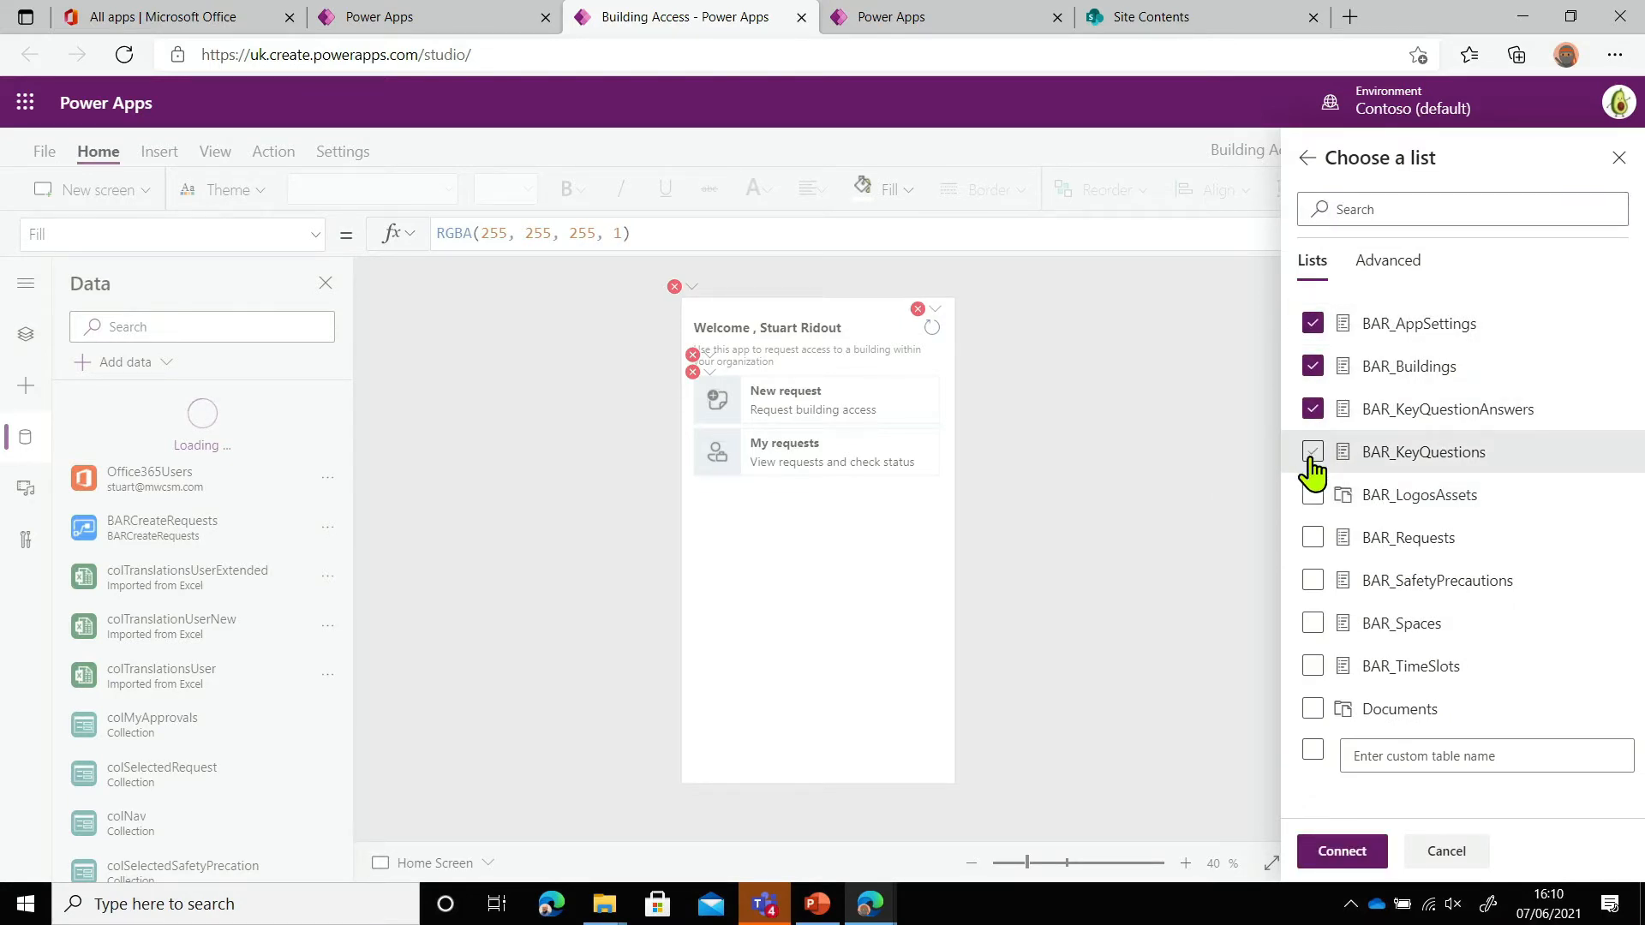
pyautogui.click(1312, 454)
pyautogui.click(1313, 495)
pyautogui.click(1313, 537)
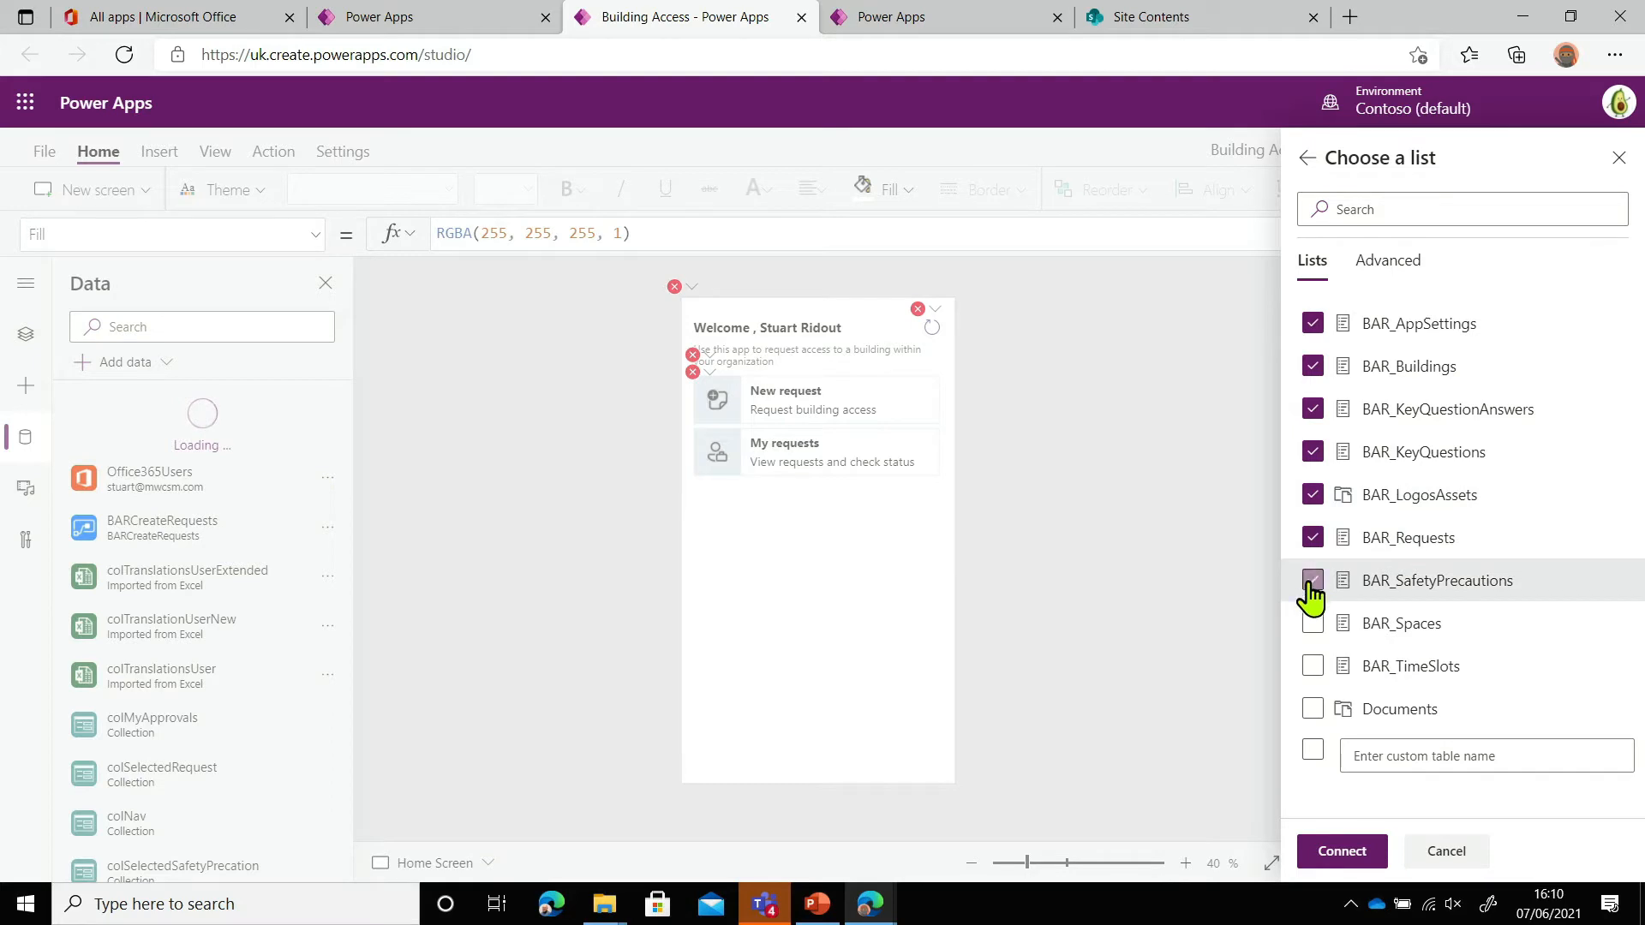
pyautogui.click(1311, 582)
pyautogui.click(1313, 623)
pyautogui.click(1314, 666)
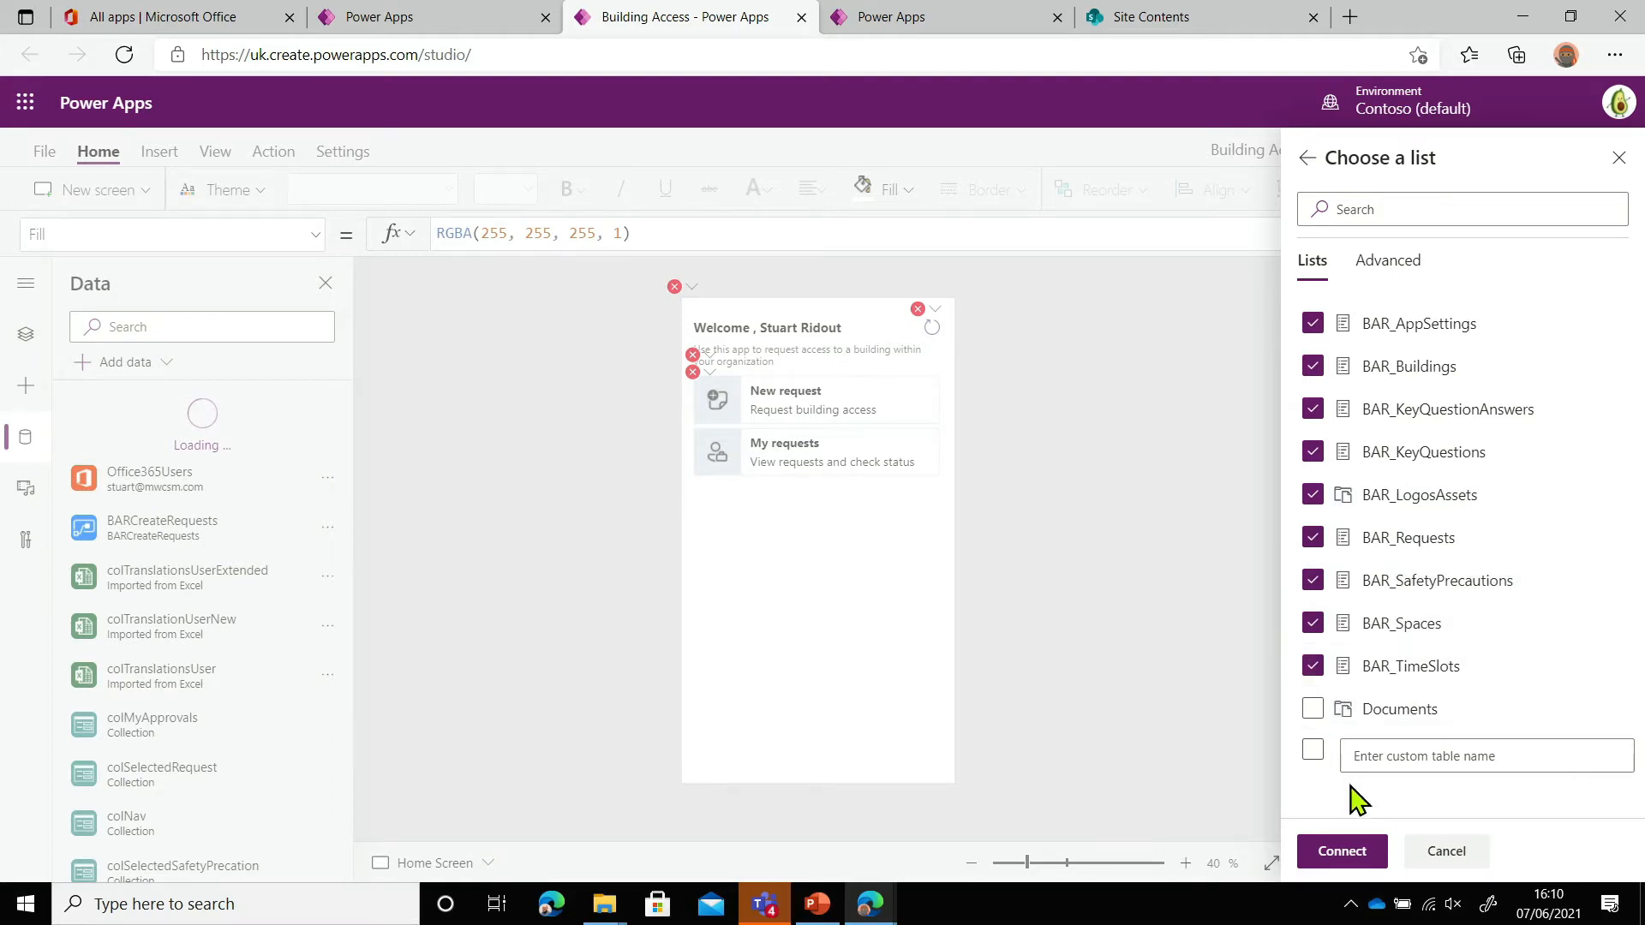
pyautogui.click(1345, 852)
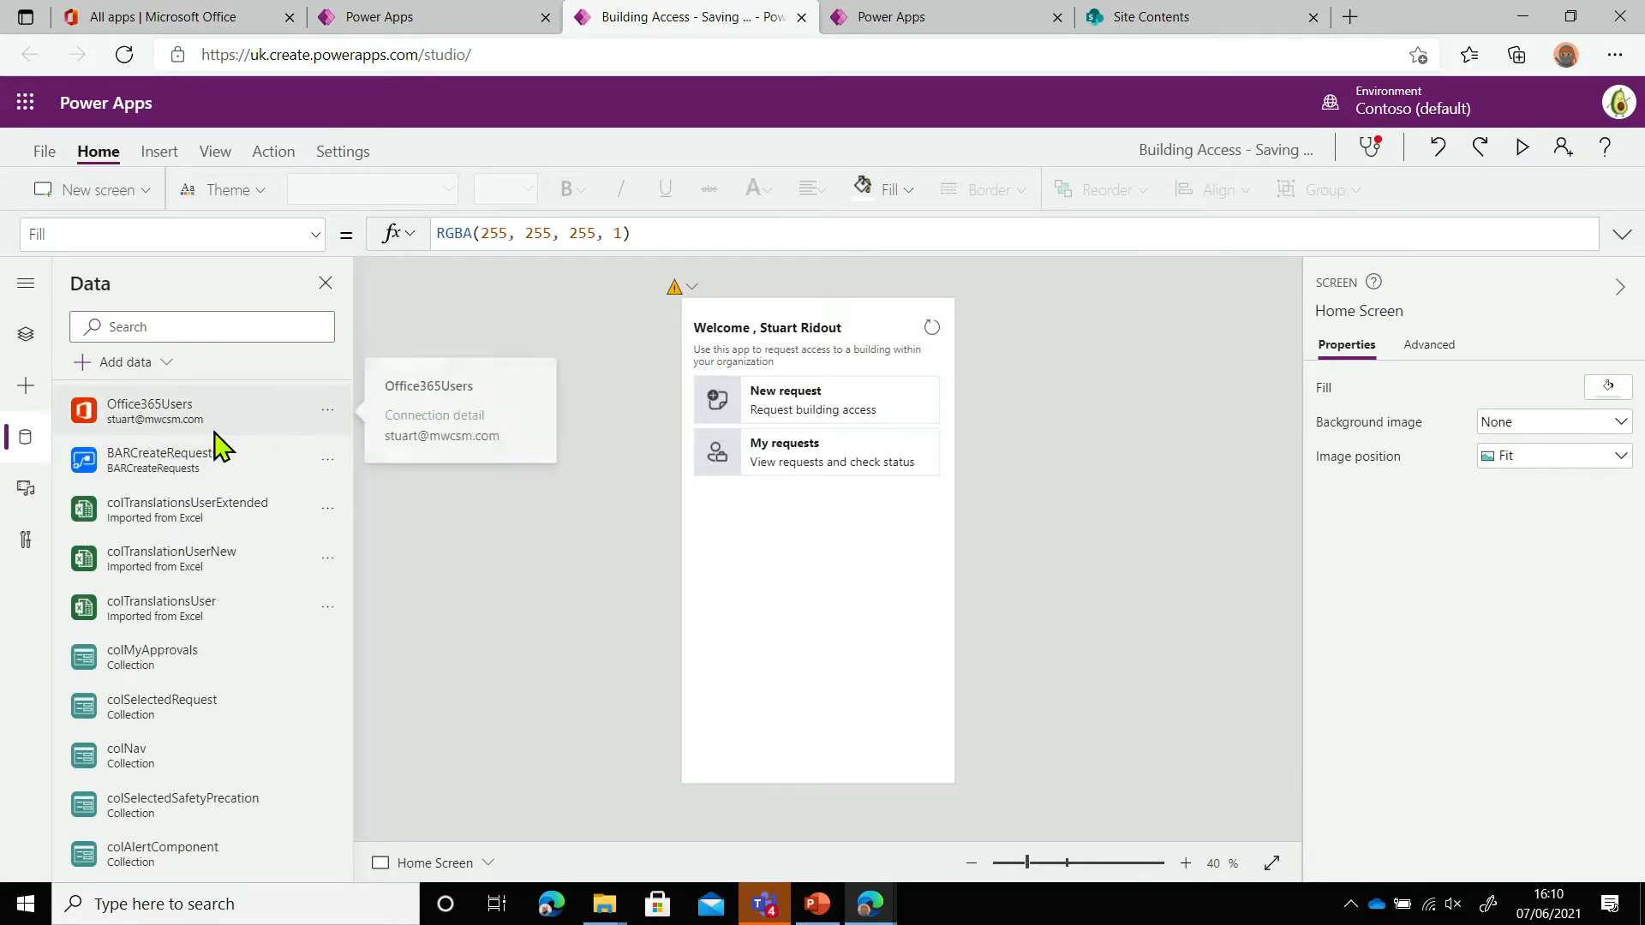
# Check the app's data sources for the new BAR_ lists and read the deployment guide up to the BARCreateRequests flow section
pyautogui.scroll(-10, 216, 443)
pyautogui.scroll(-10, 214, 434)
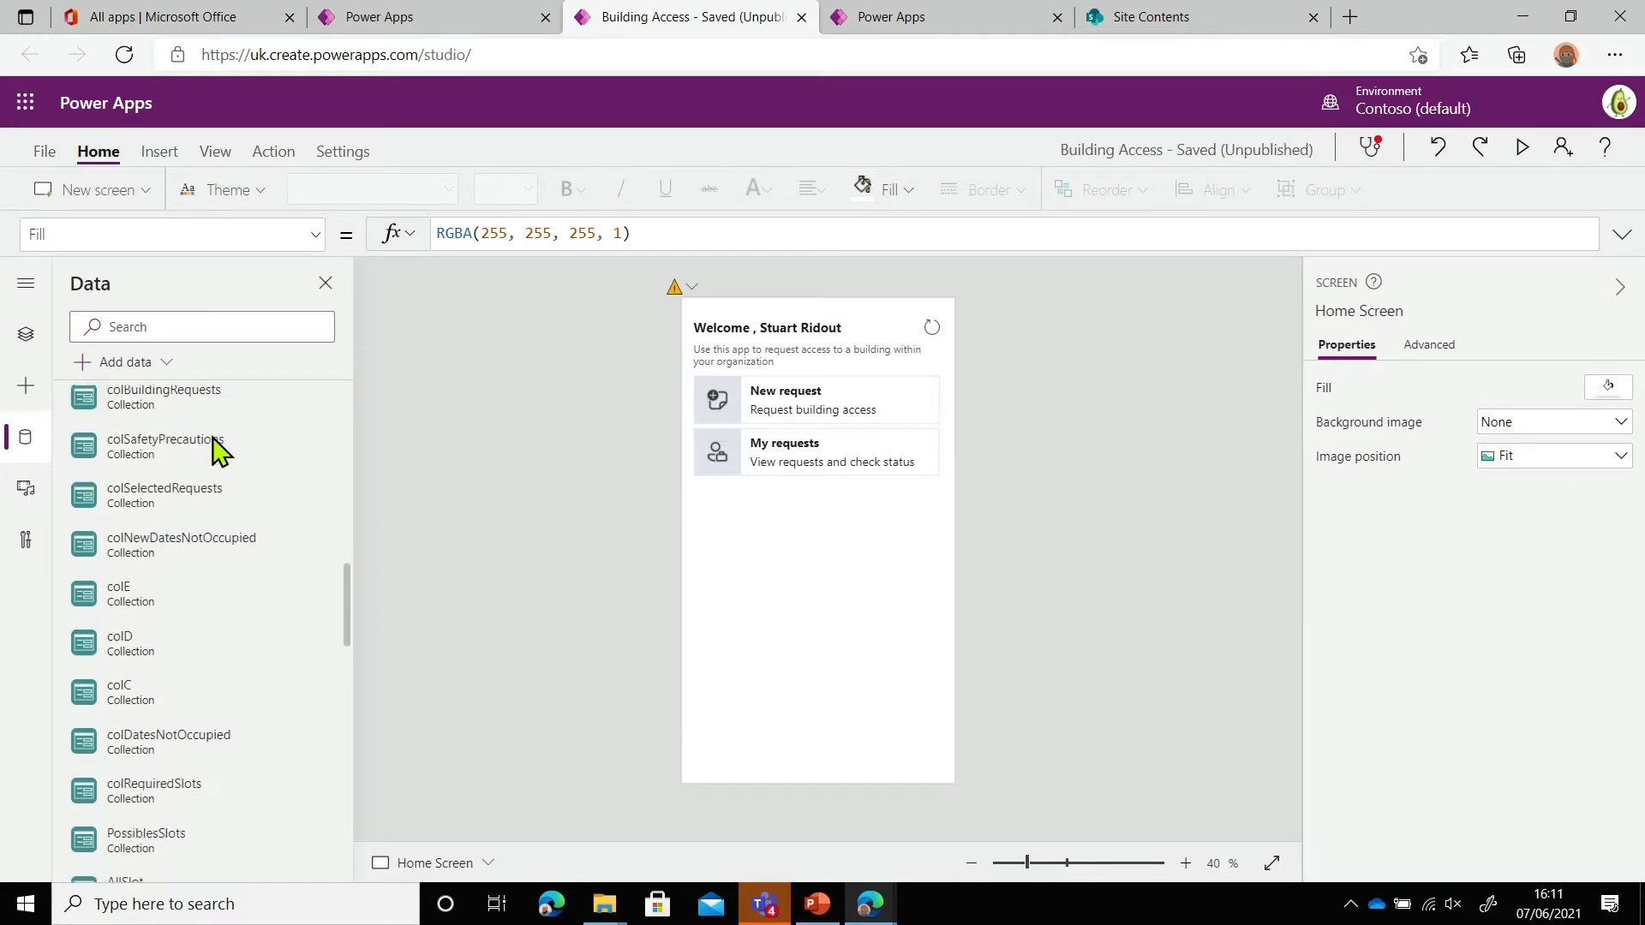
pyautogui.scroll(-4, 203, 431)
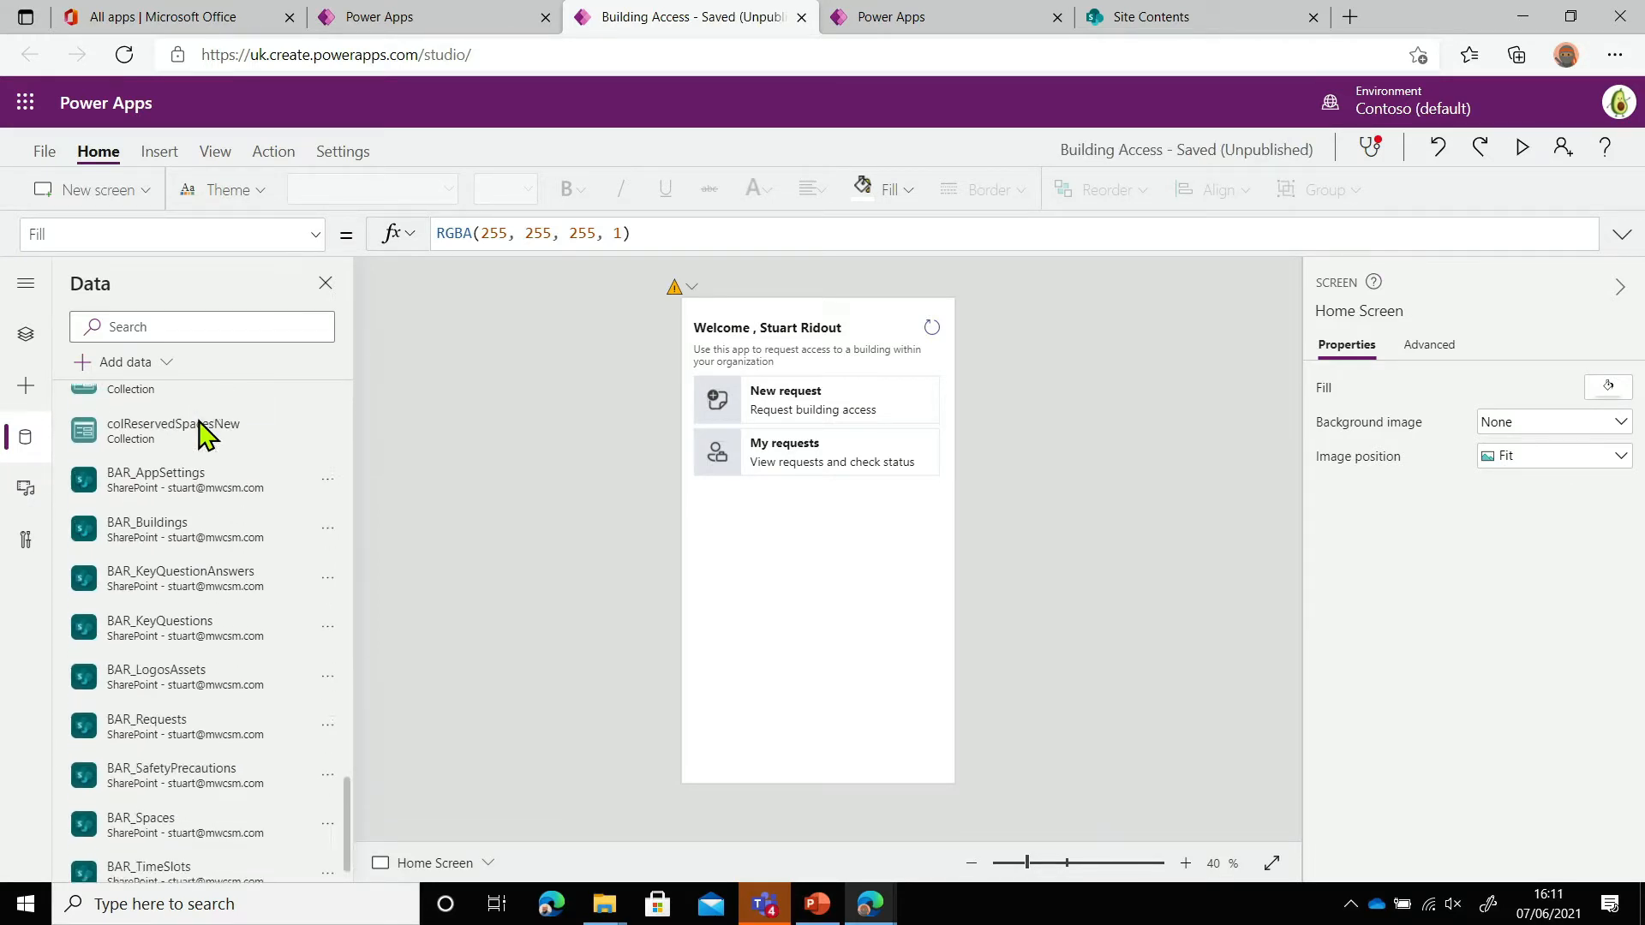
pyautogui.moveTo(244, 436)
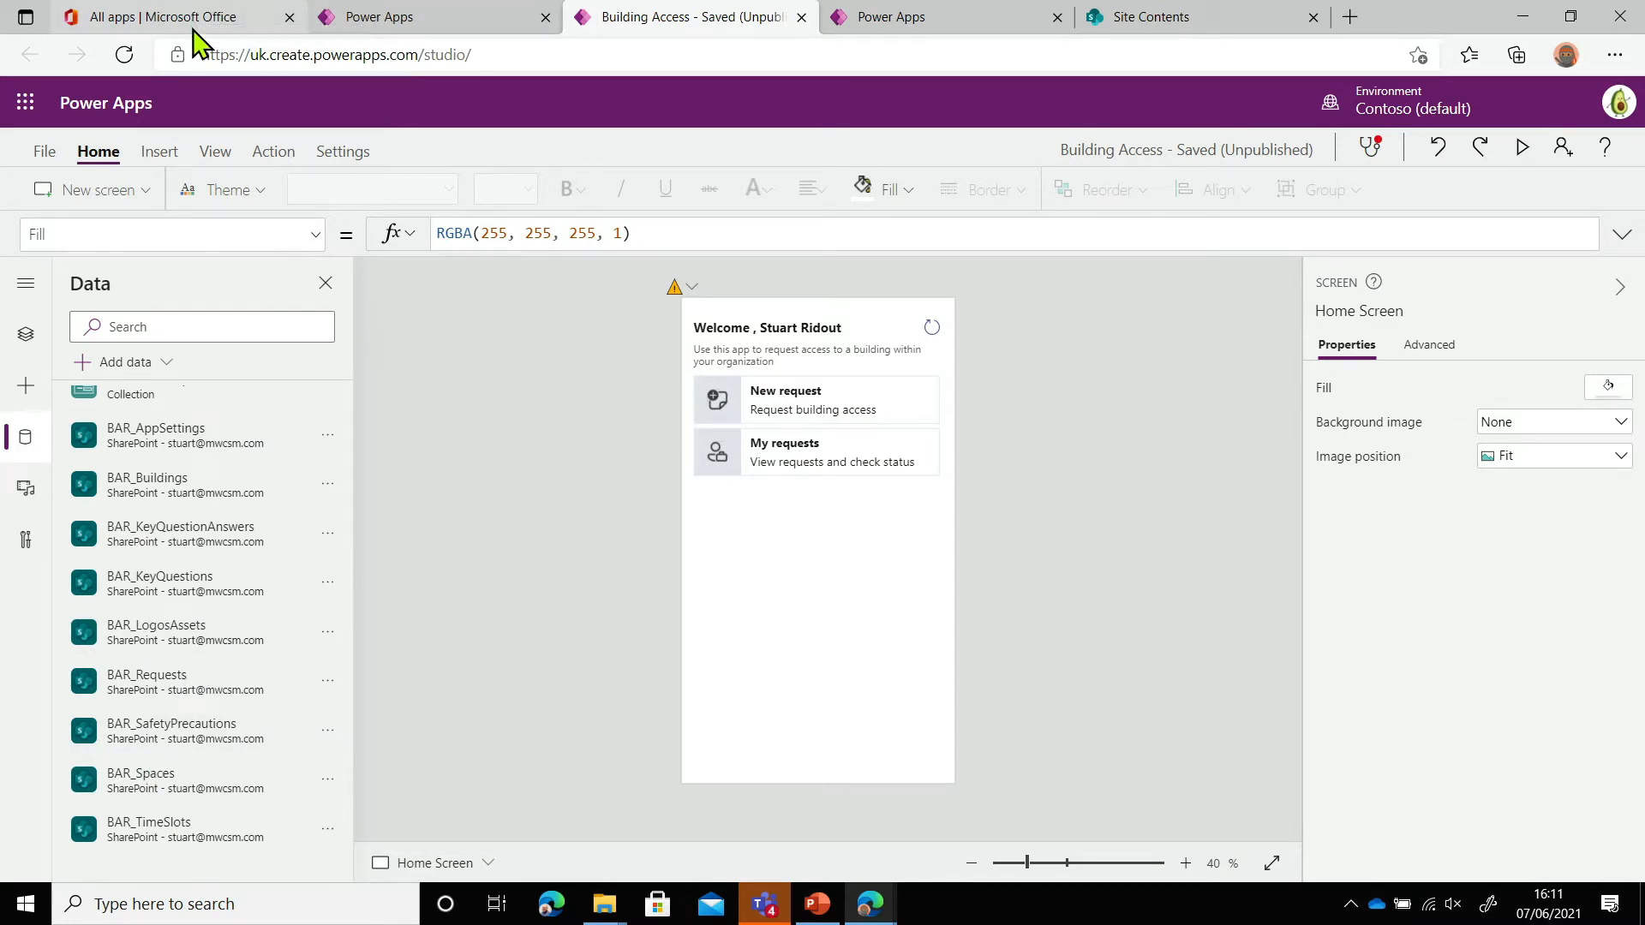
pyautogui.hotkey('alt', 'Tab')
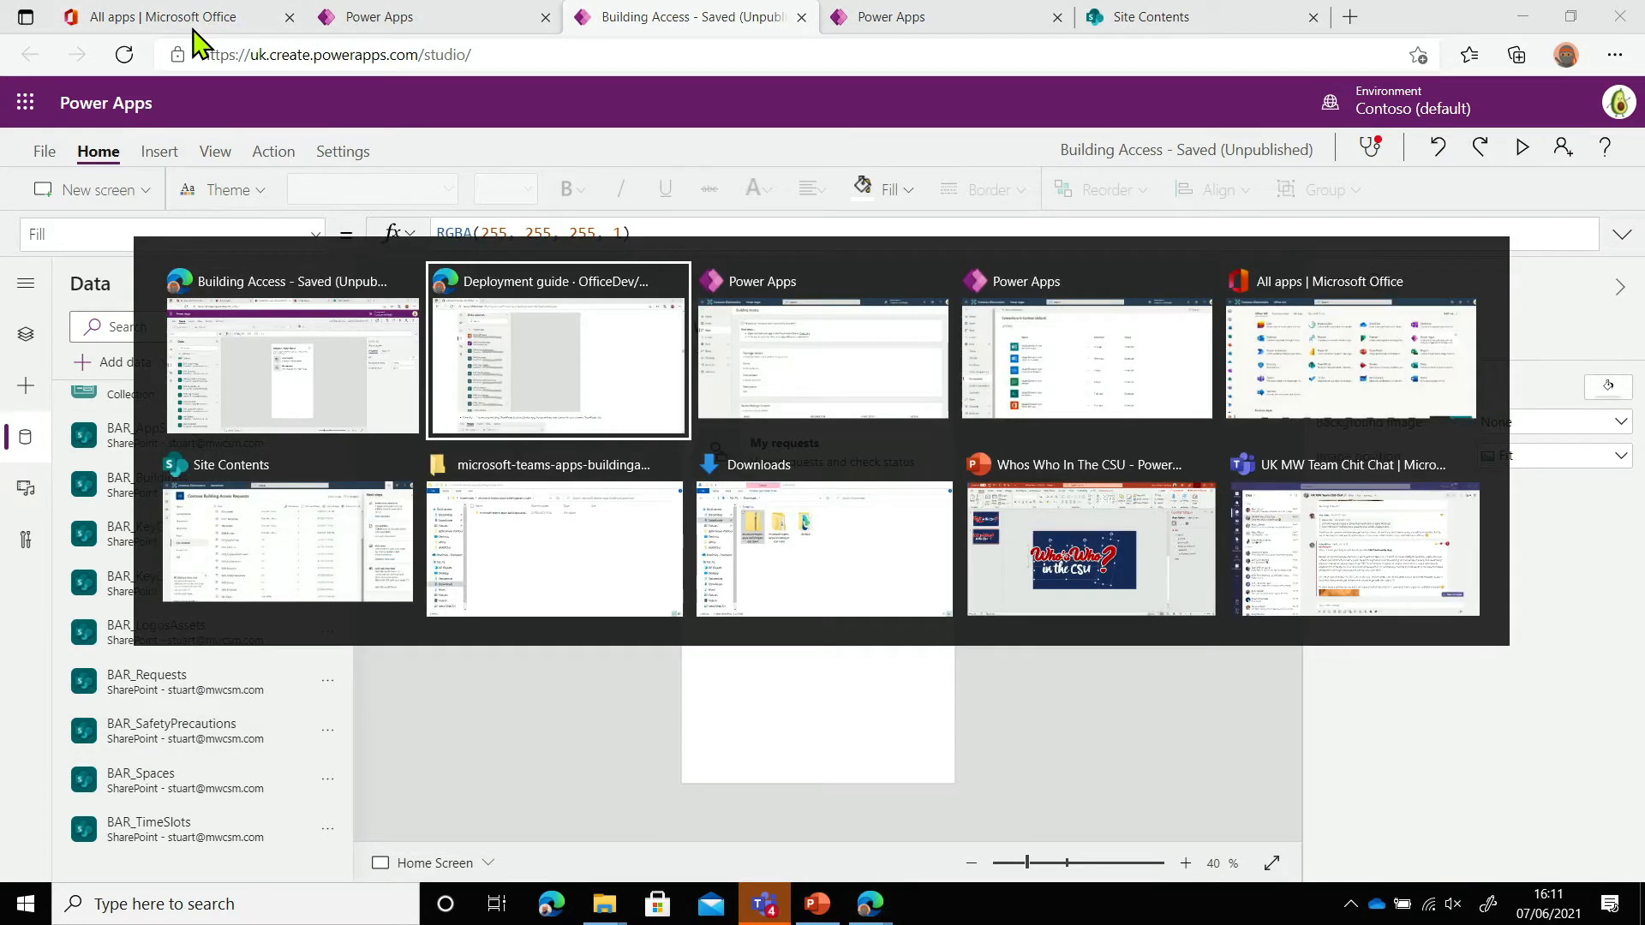
pyautogui.scroll(-4, 470, 293)
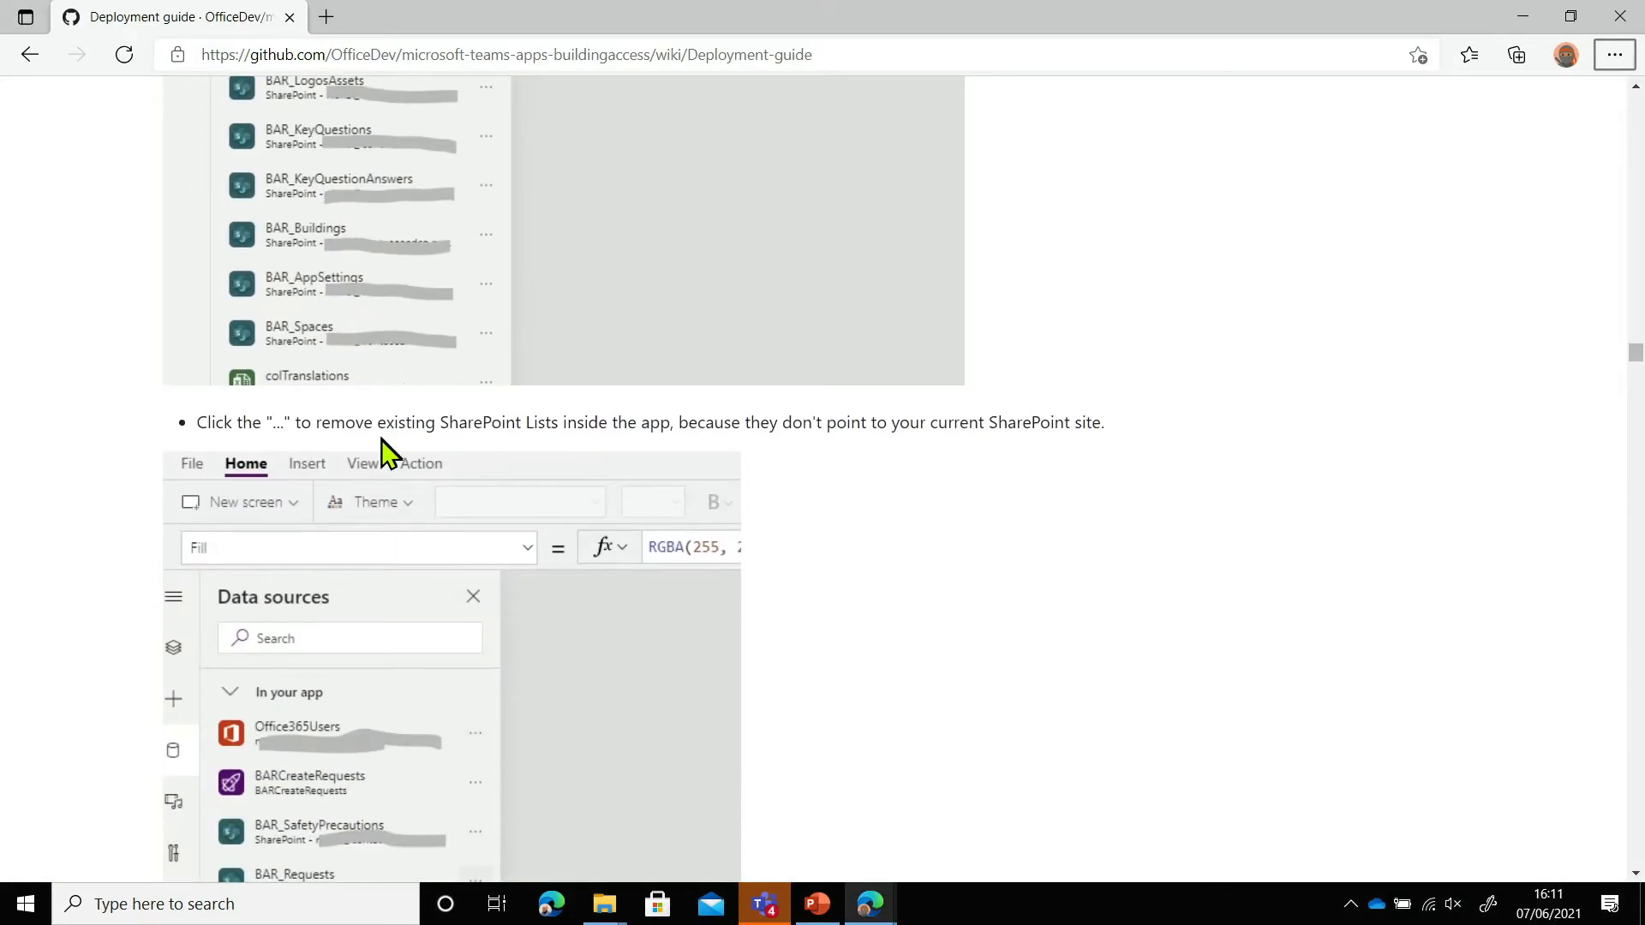
pyautogui.scroll(-8, 382, 440)
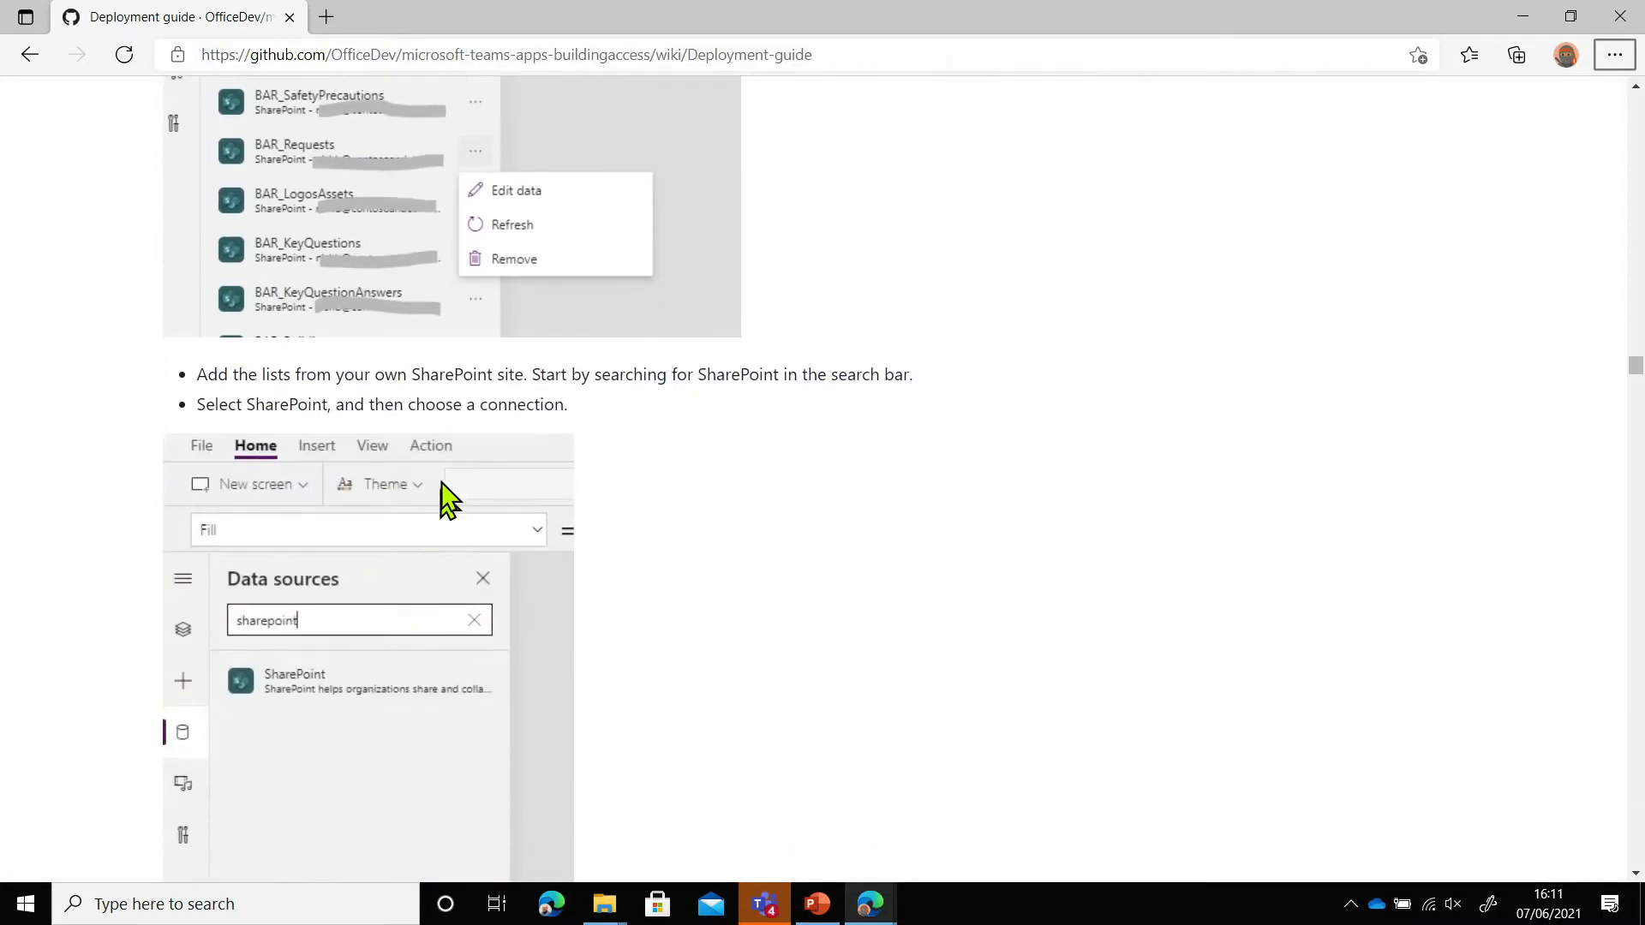
pyautogui.scroll(-9, 442, 485)
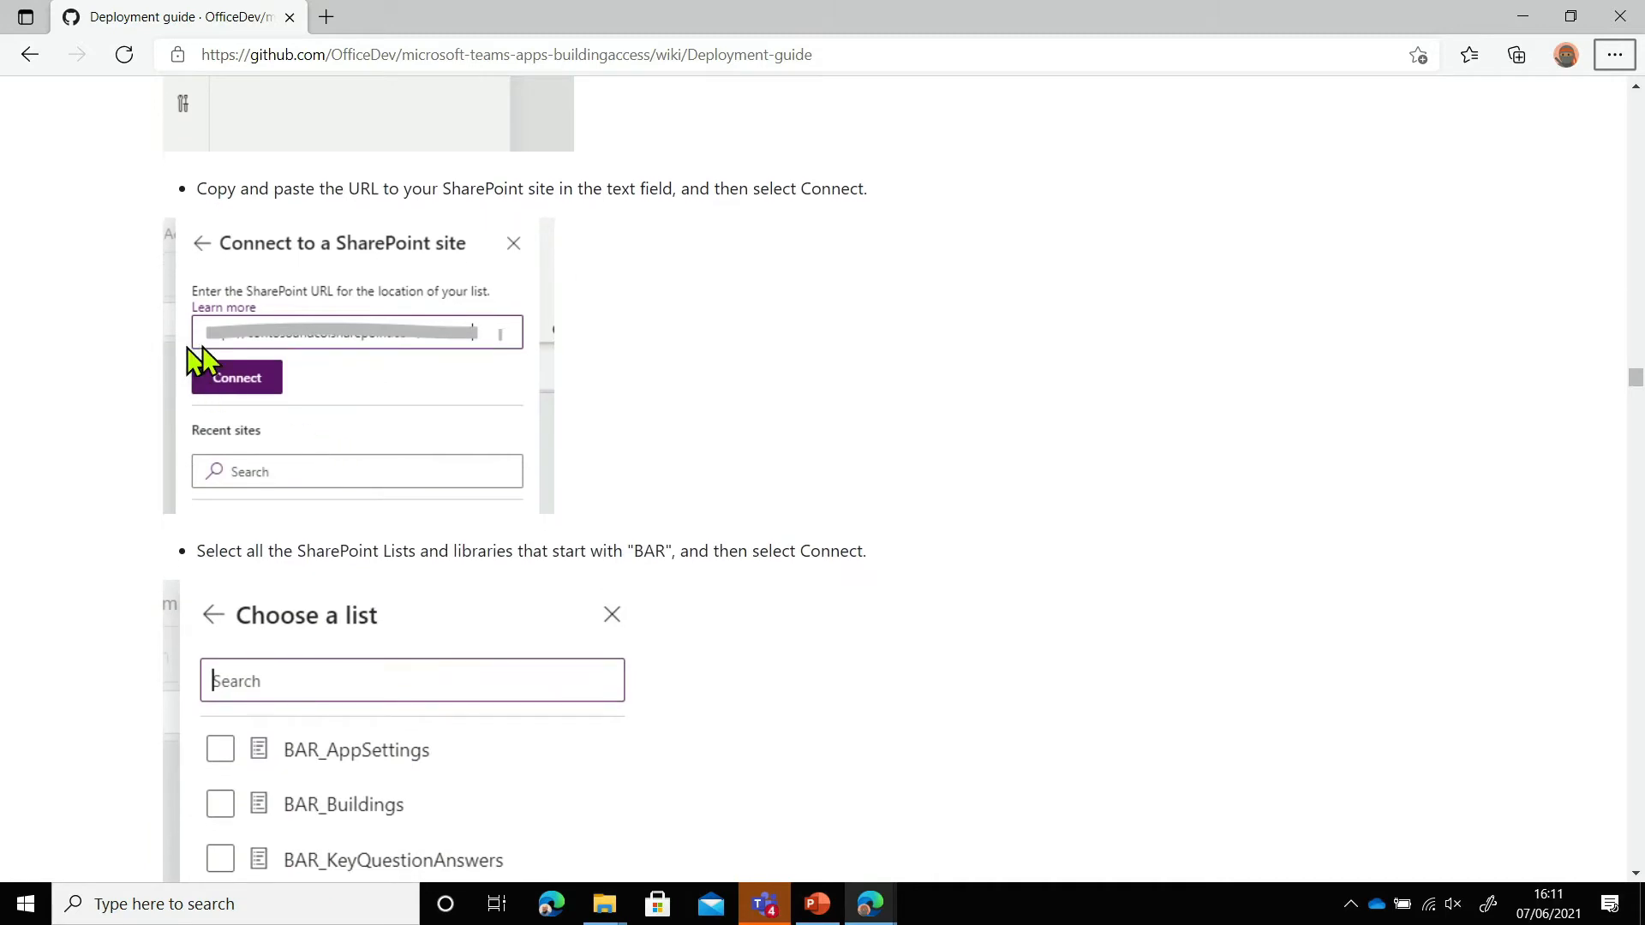
pyautogui.scroll(-12, 334, 544)
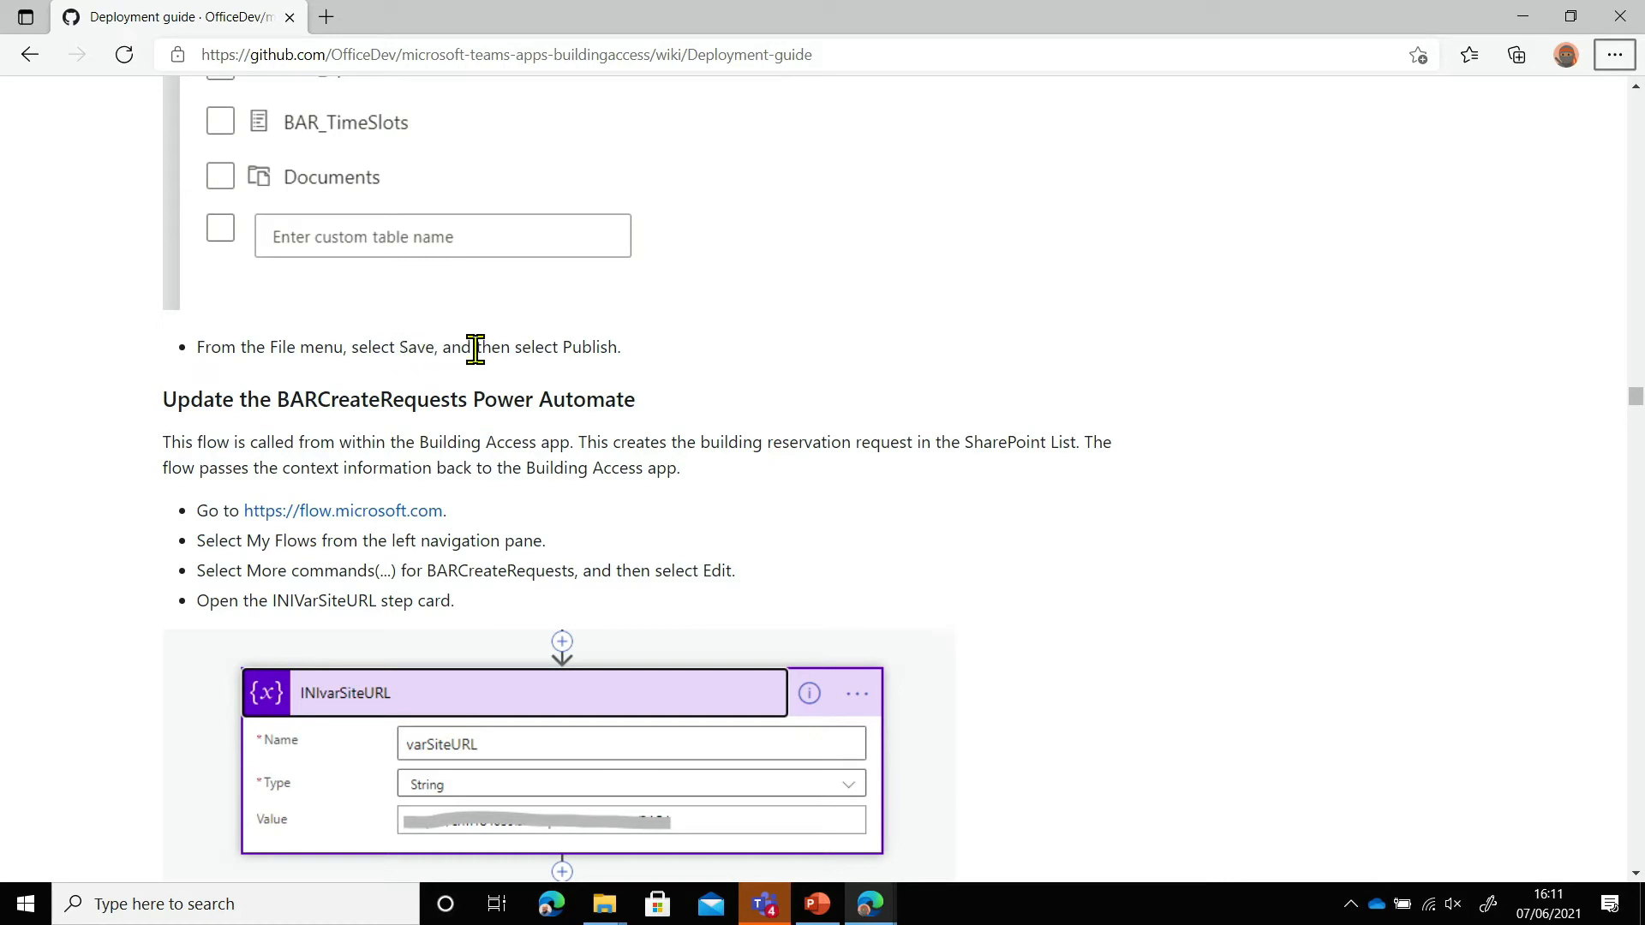
# Save the Building Access app without a version note and publish this version
pyautogui.hotkey('alt', 'Tab')
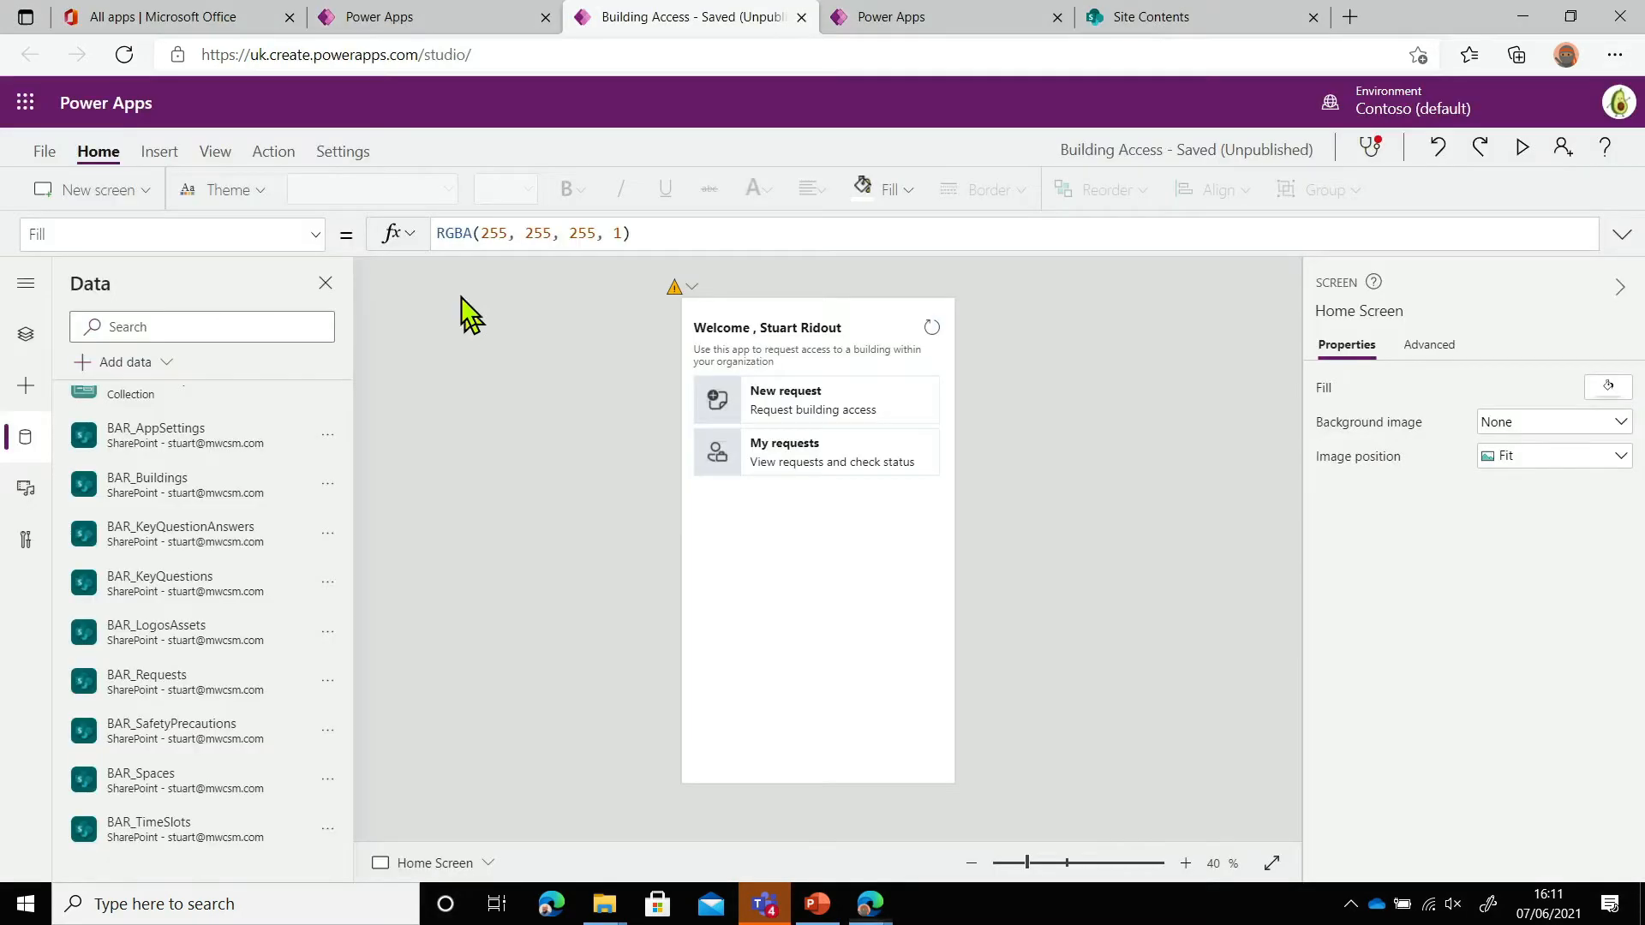
pyautogui.click(51, 152)
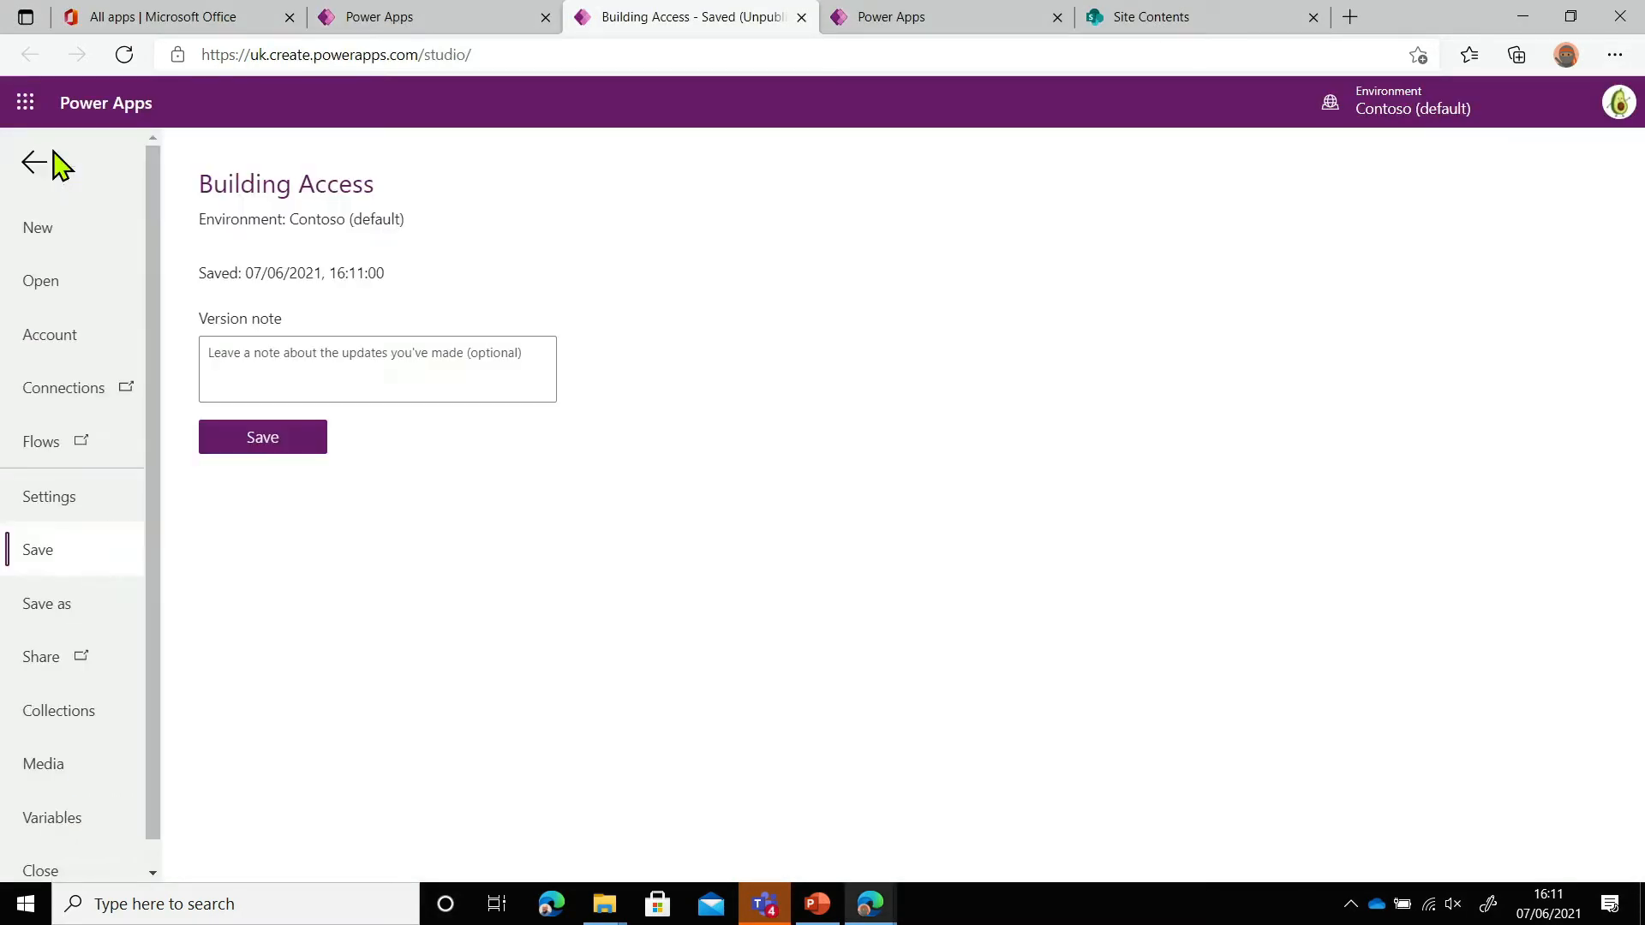
pyautogui.click(260, 437)
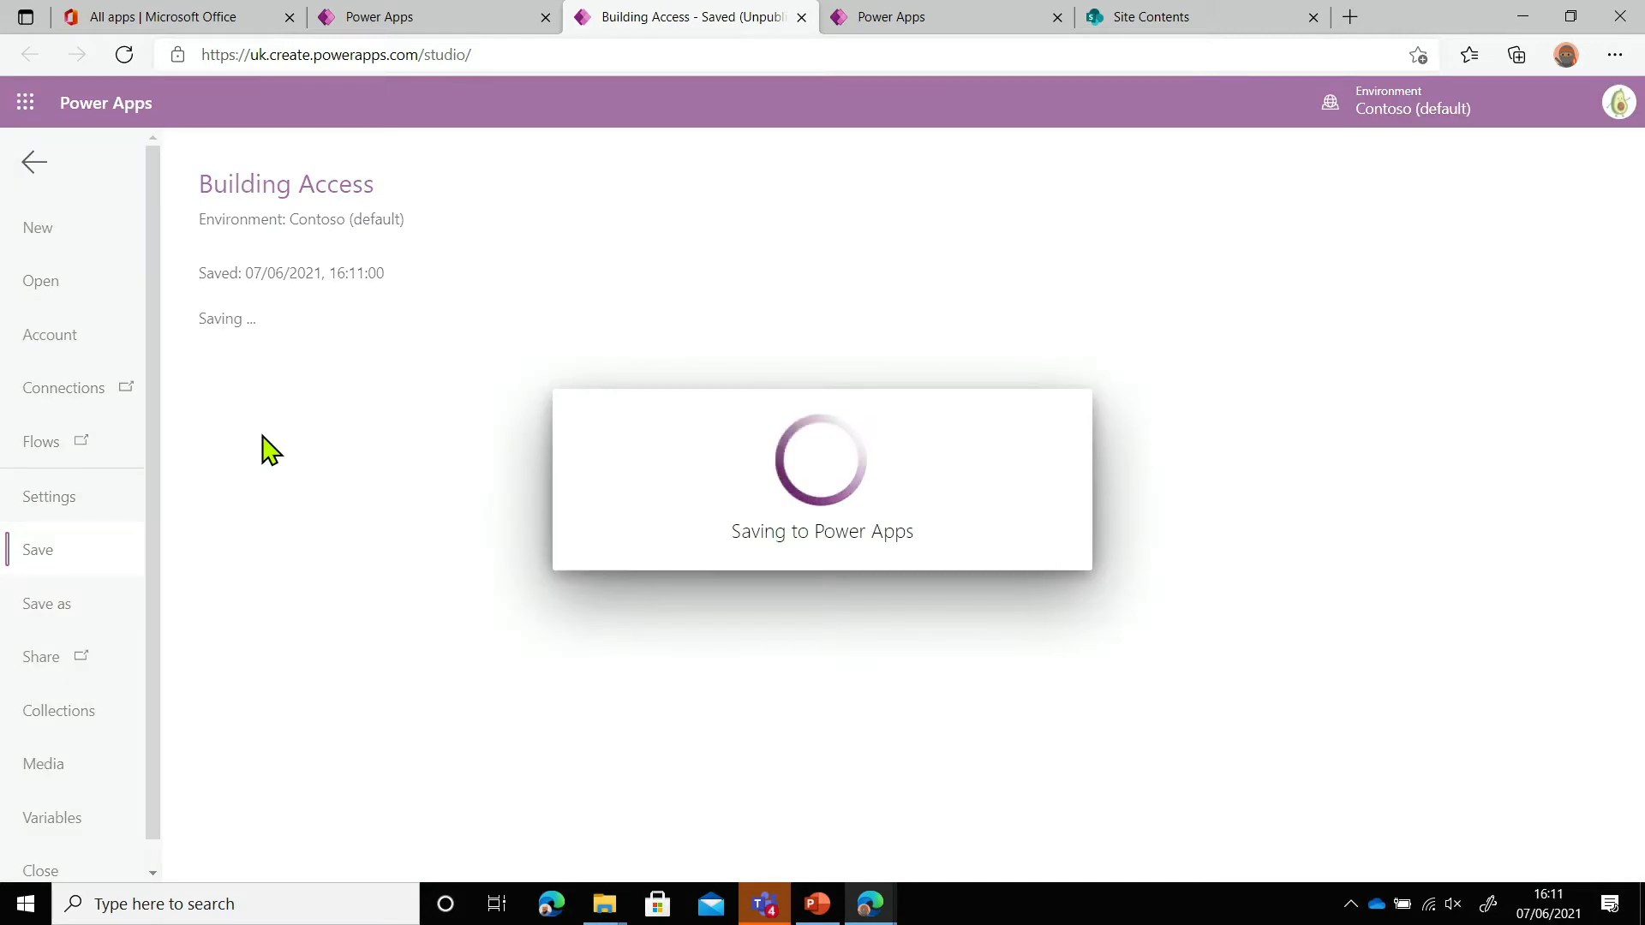
pyautogui.click(275, 390)
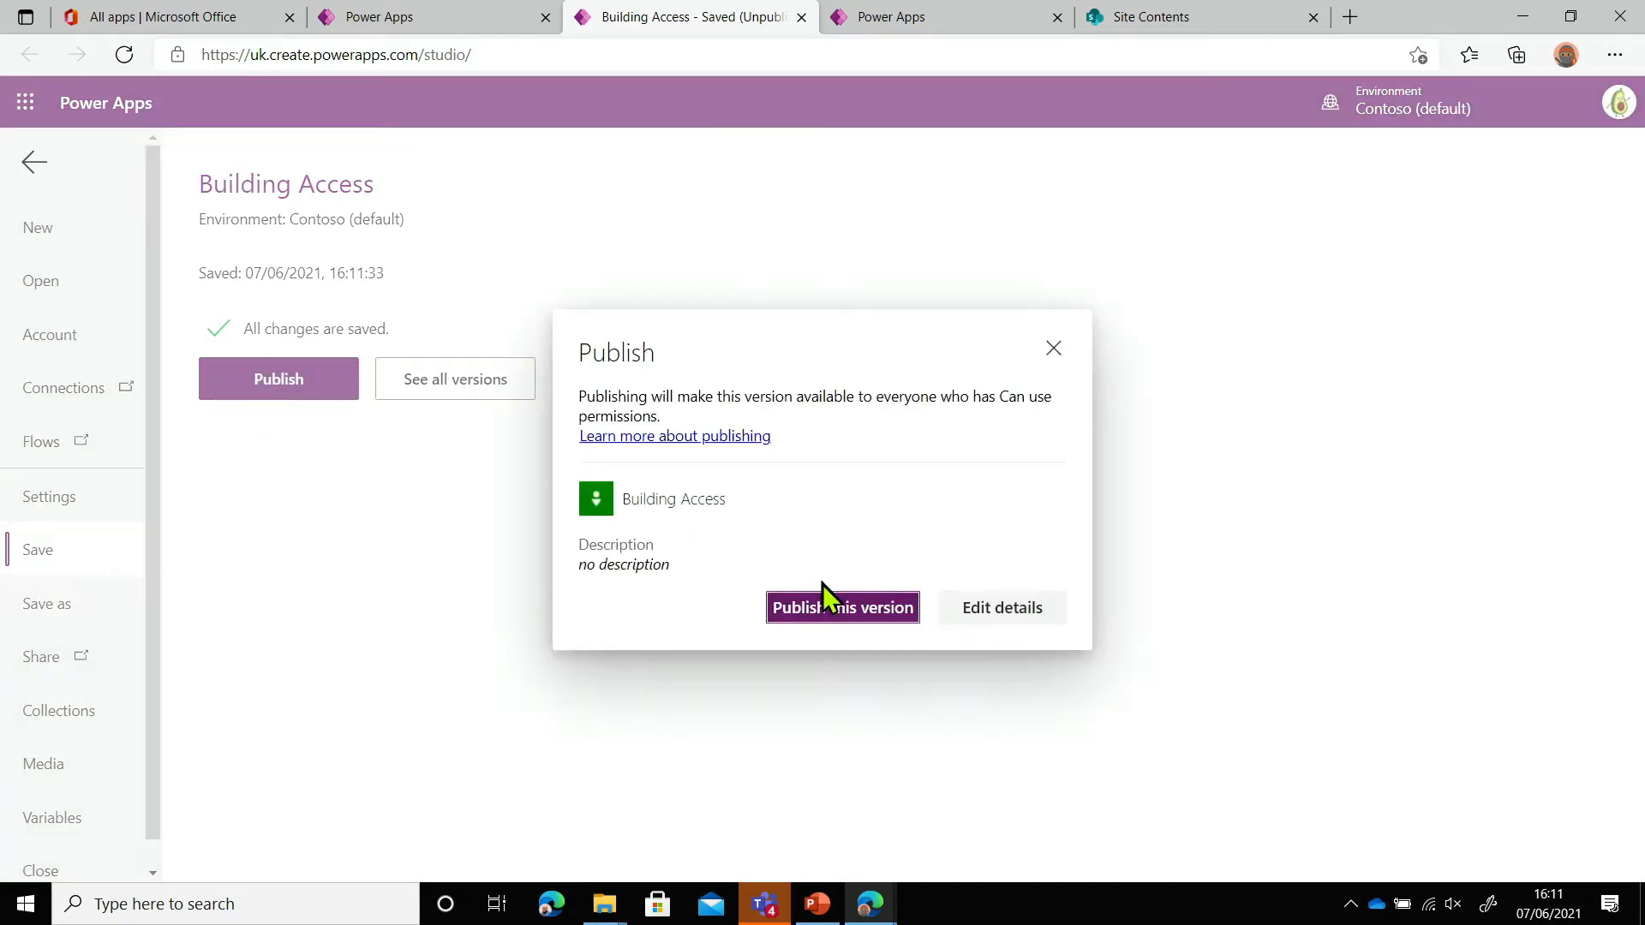
pyautogui.click(822, 609)
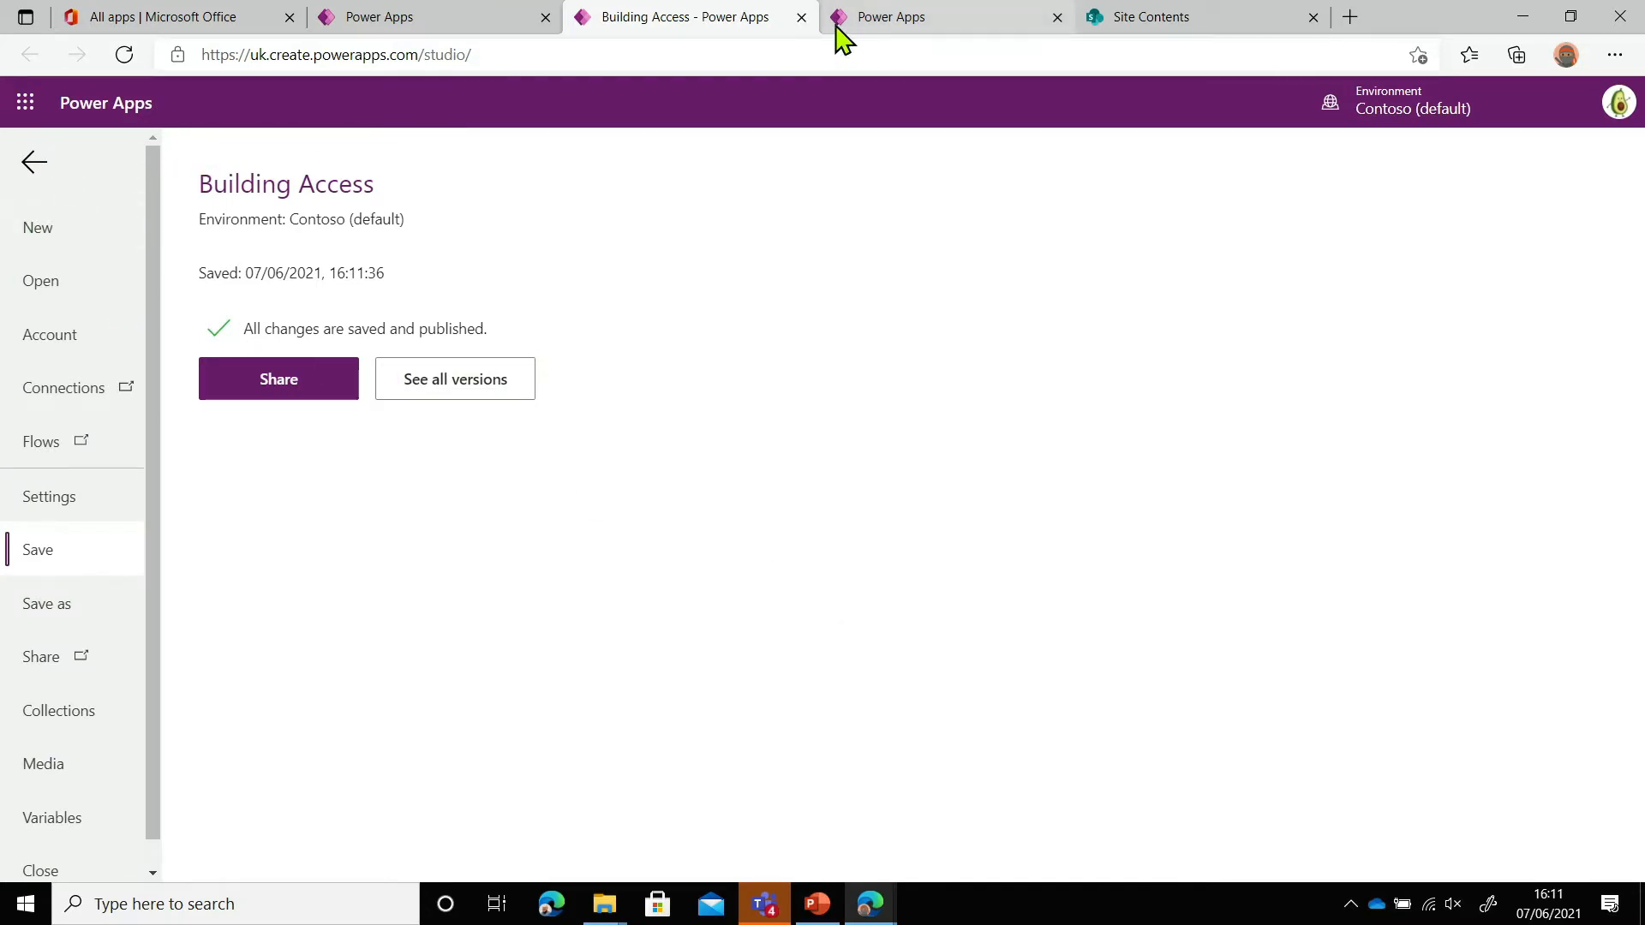
# Close the Building Access editor and the Connections page, leaving the site without further saving, and return to the deployment guide
pyautogui.click(800, 17)
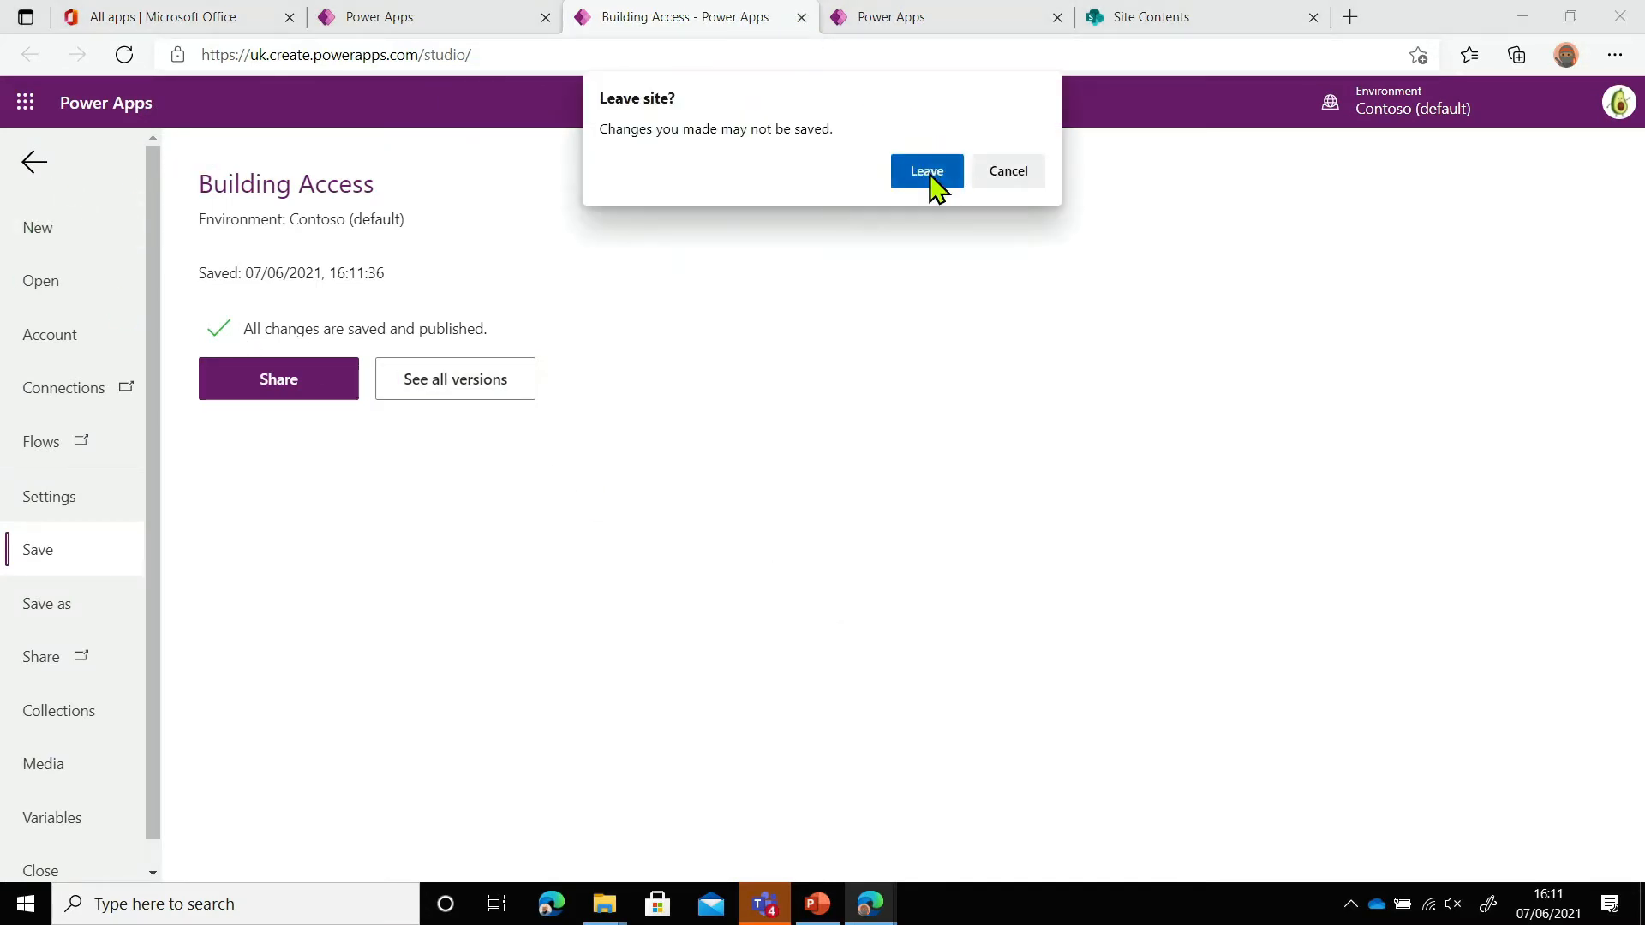
pyautogui.click(927, 169)
pyautogui.click(745, 19)
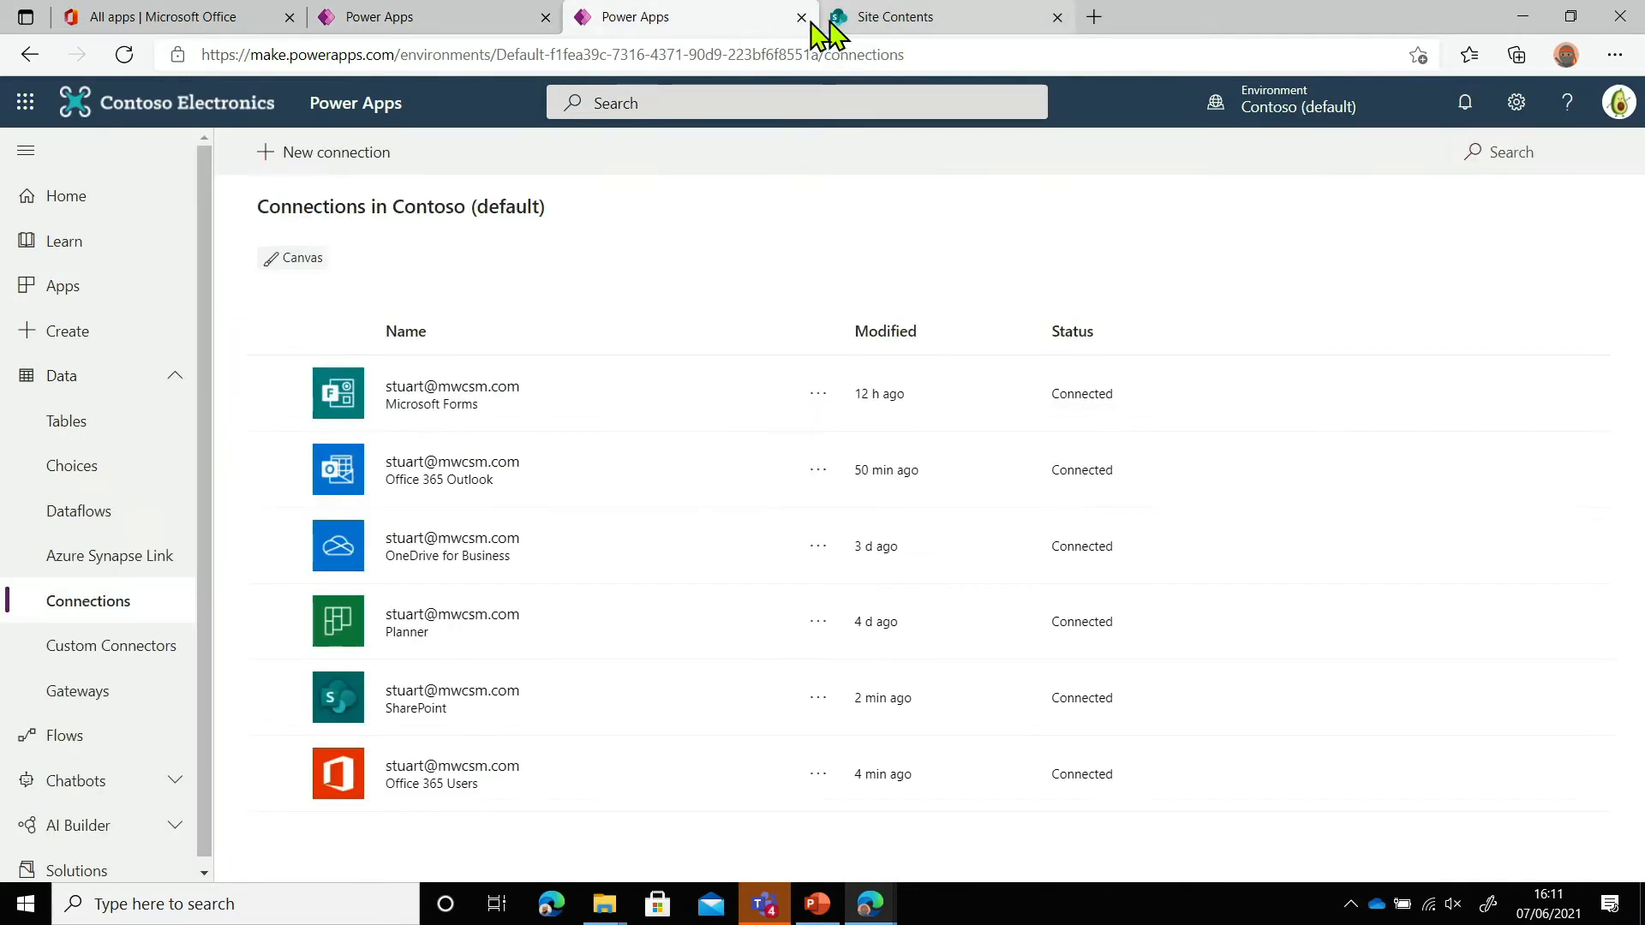
pyautogui.click(801, 17)
pyautogui.hotkey('alt', 'Tab')
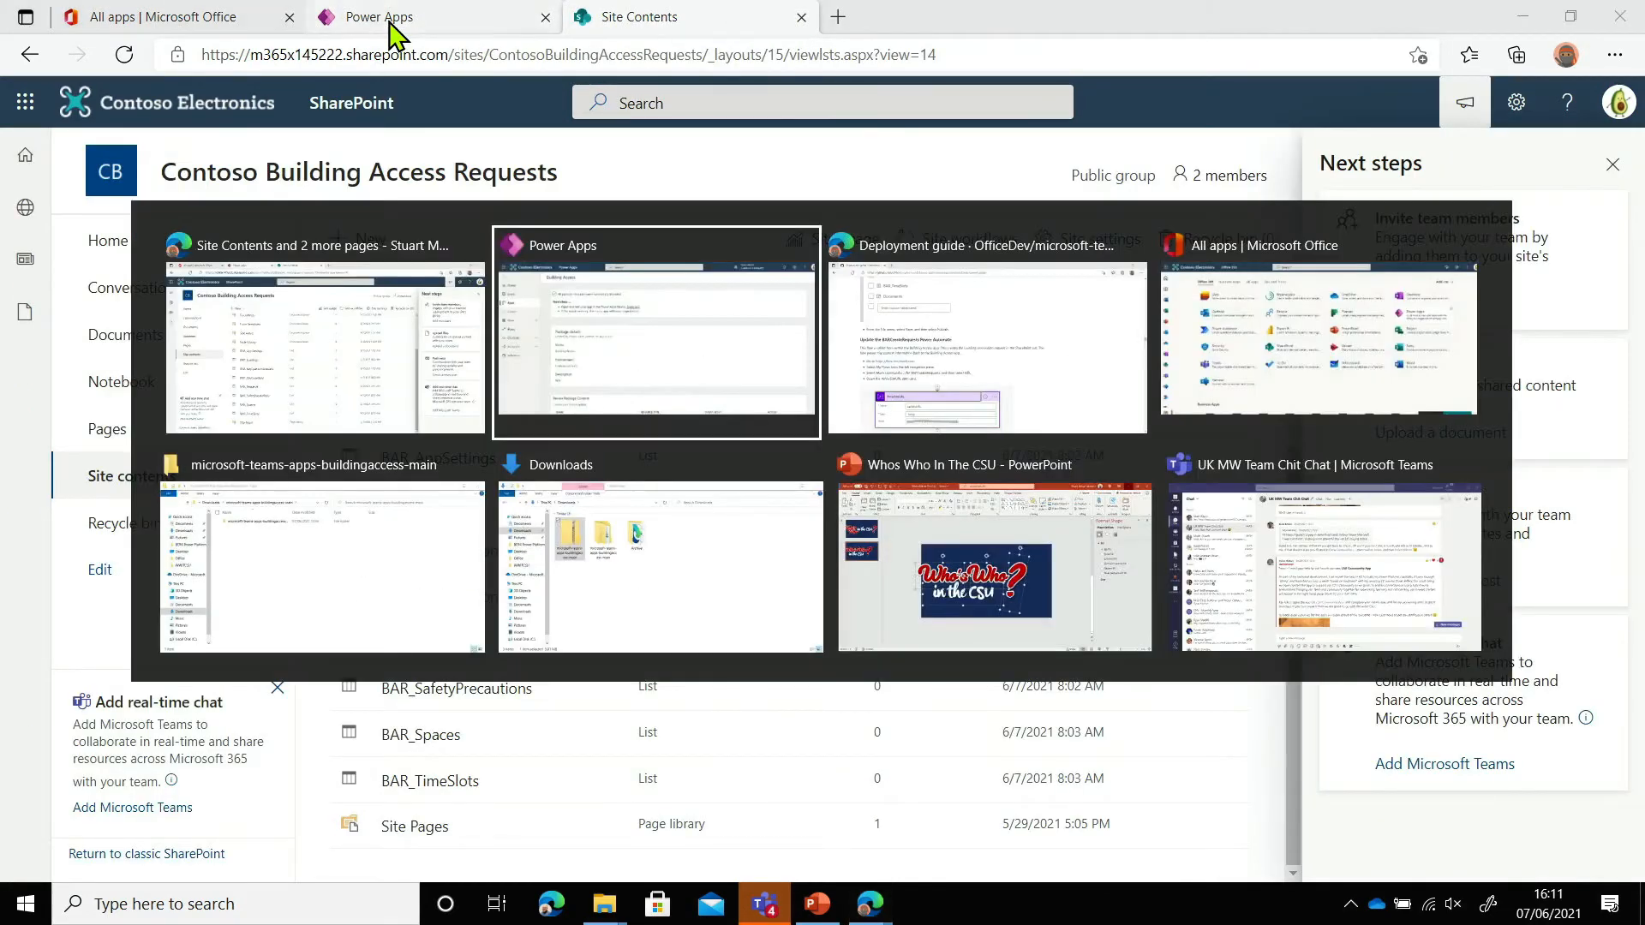
pyautogui.hotkey('alt', 'Tab')
pyautogui.press('Tab')
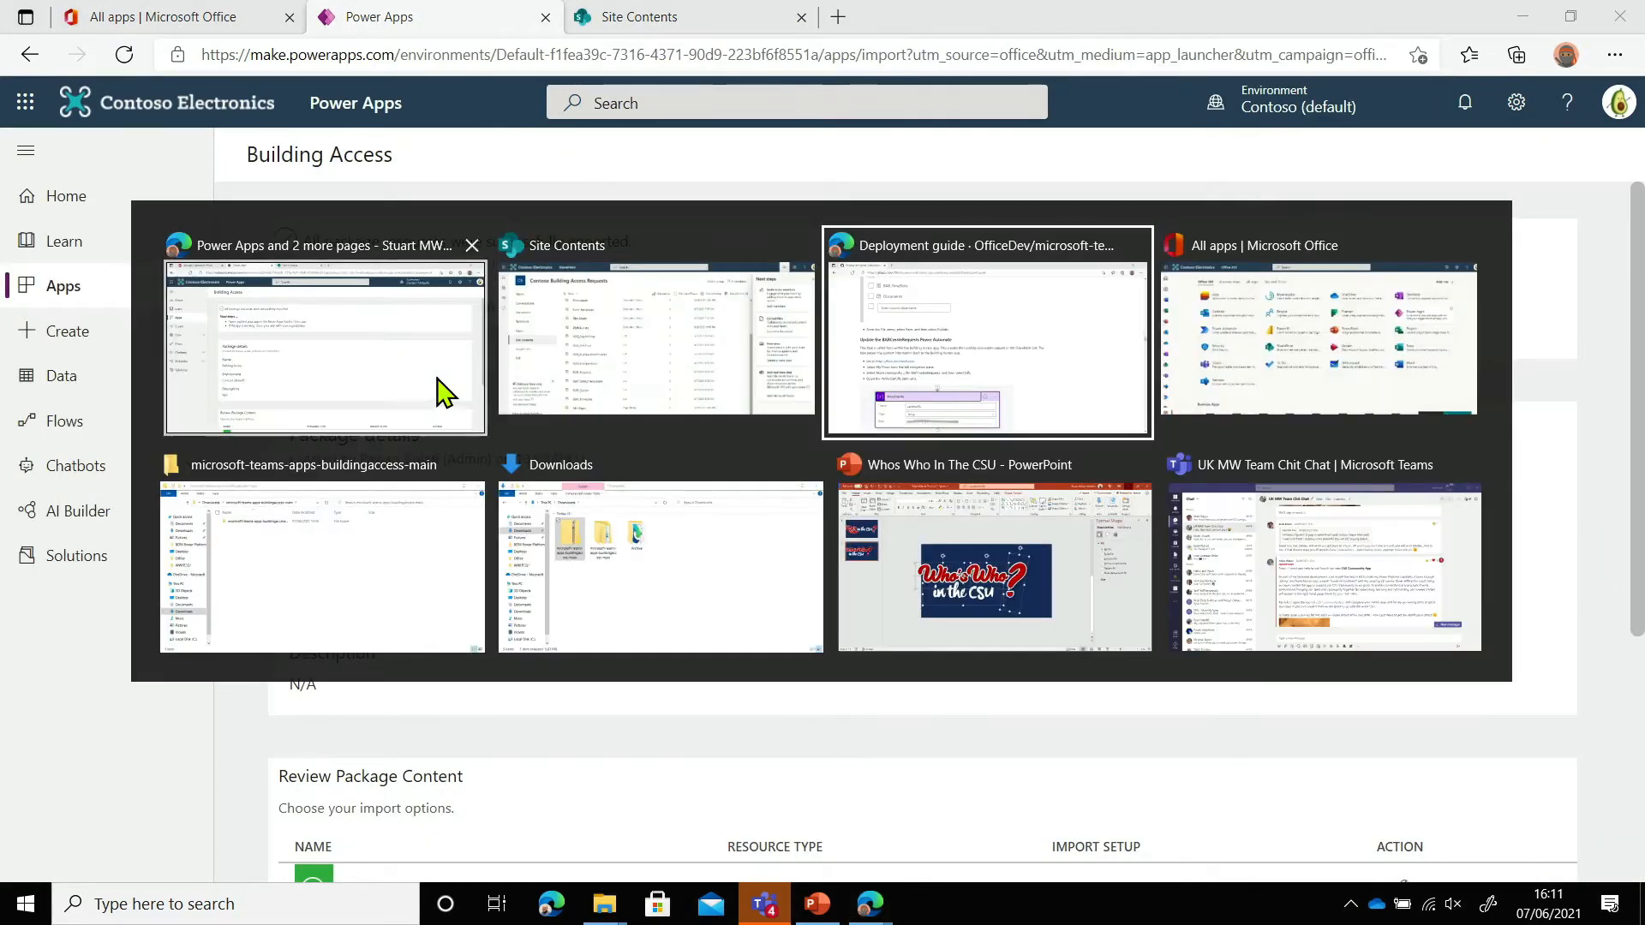
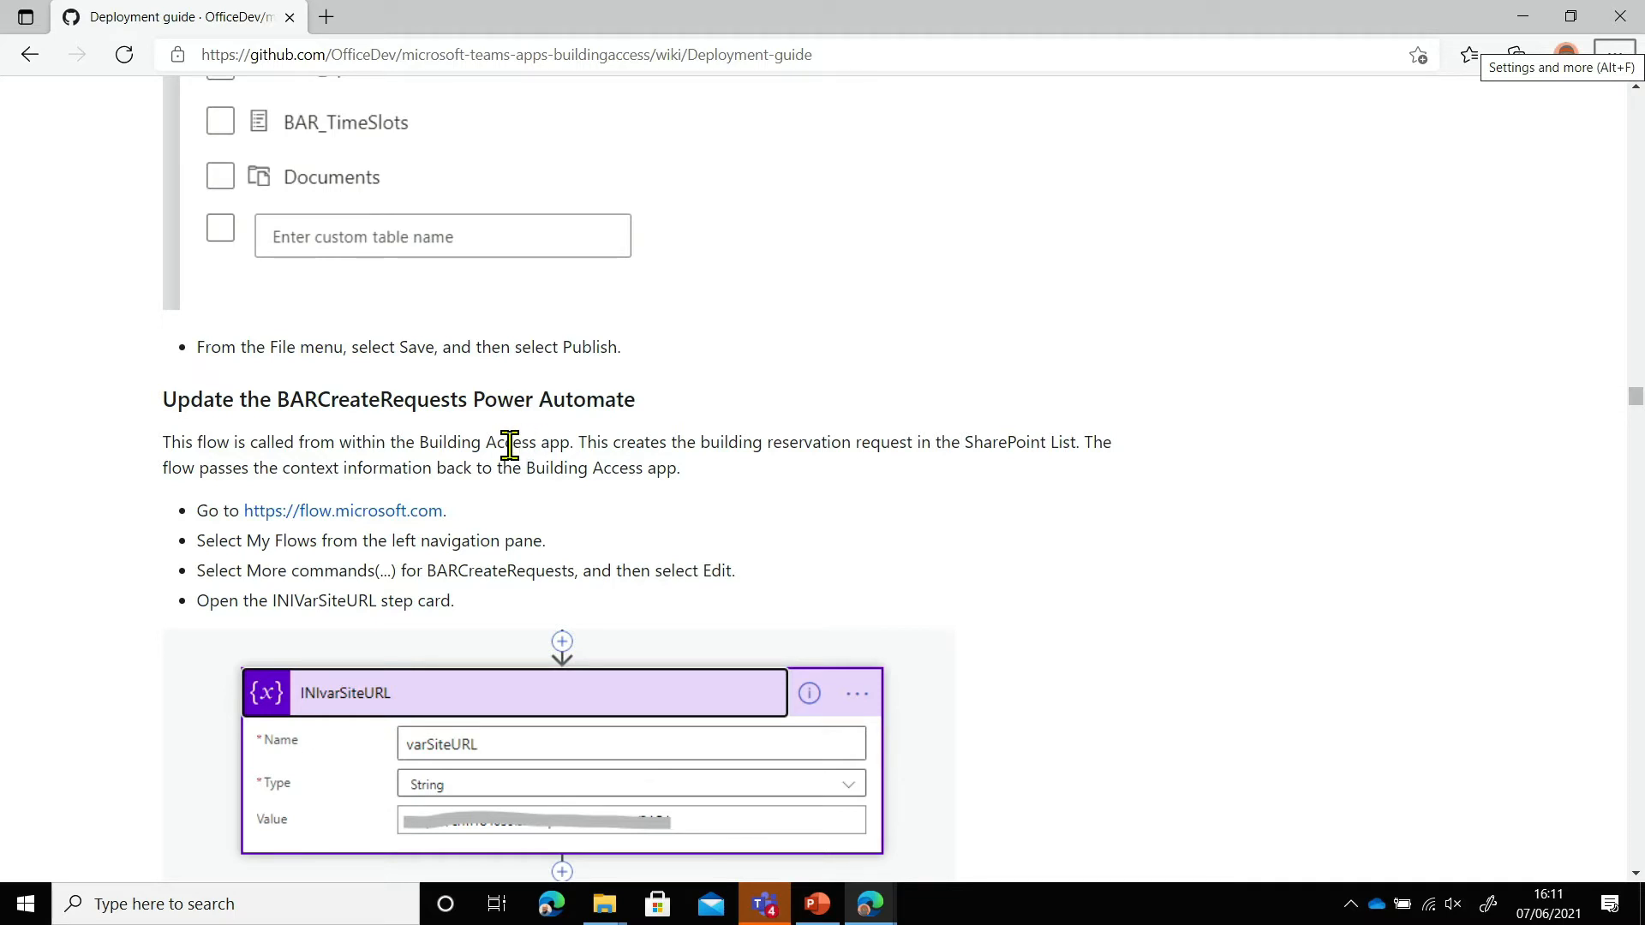
# Open flow.microsoft.com in a new browser tab and show the list of own flows in Power Automate
pyautogui.hotkey('alt', 'Tab')
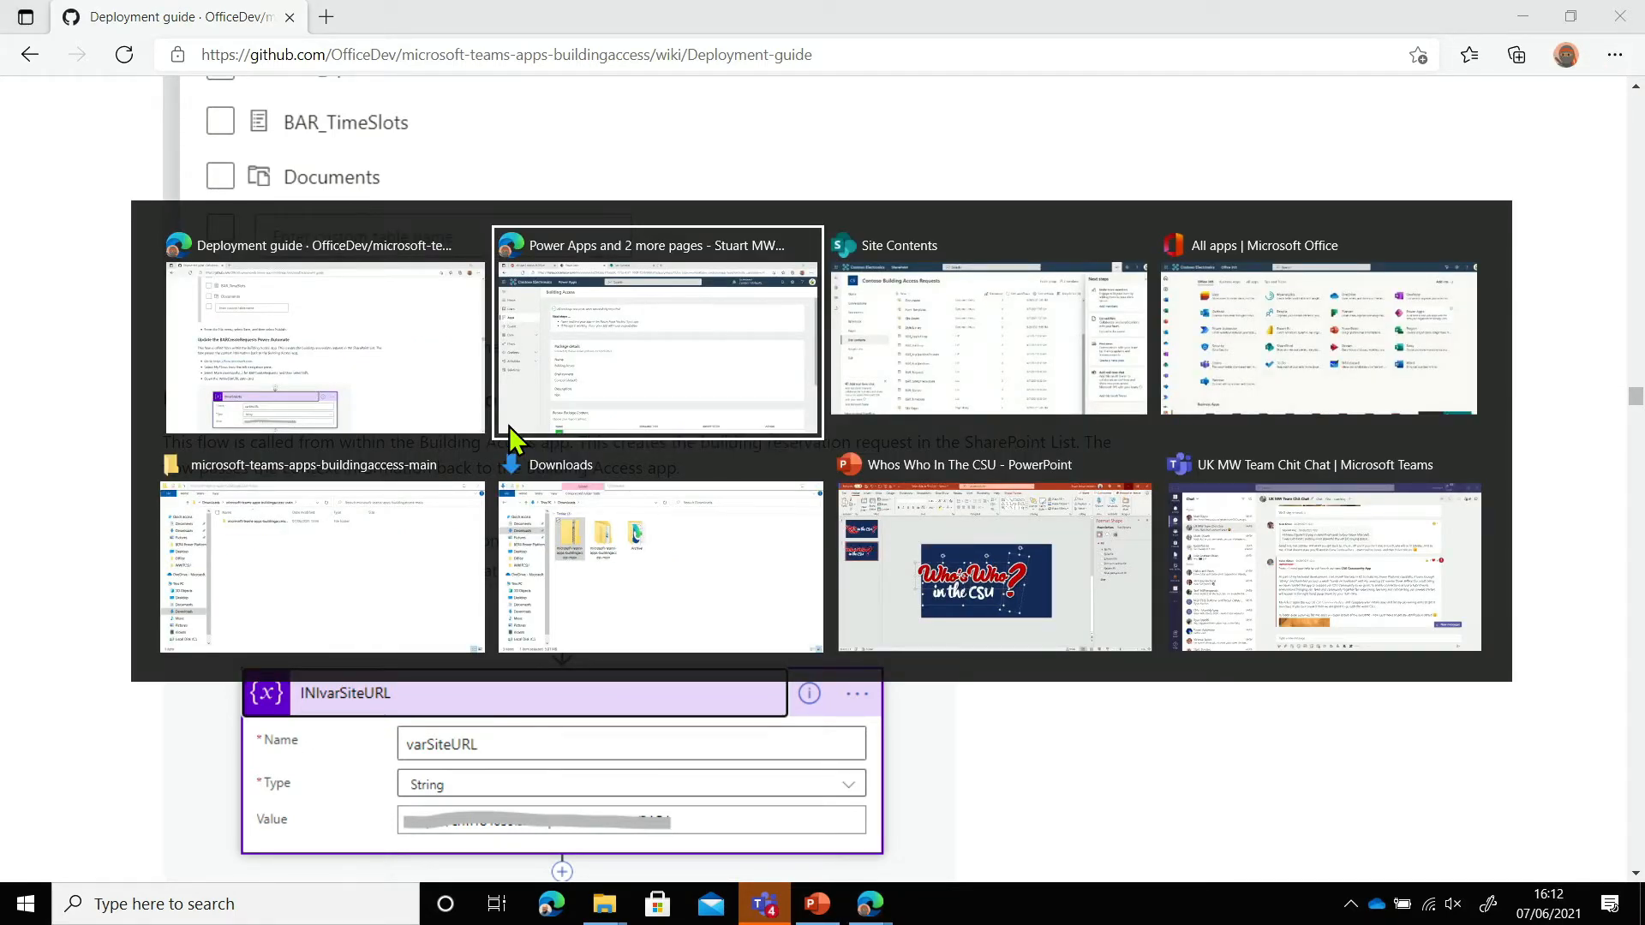
pyautogui.click(506, 420)
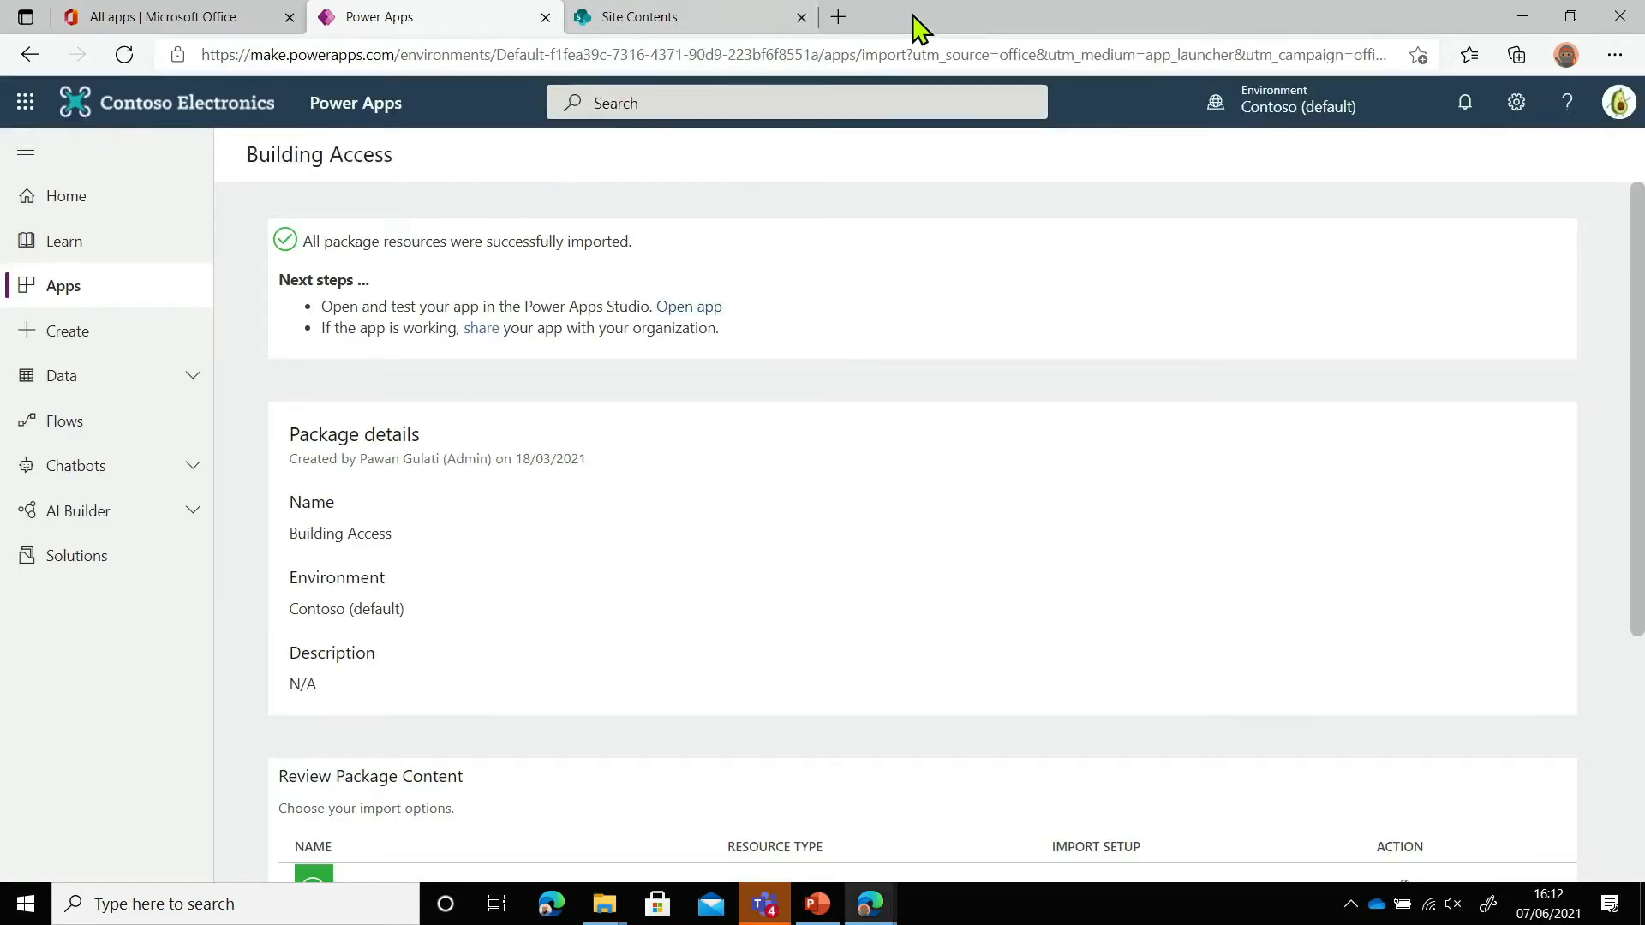
pyautogui.click(838, 17)
pyautogui.write('flow')
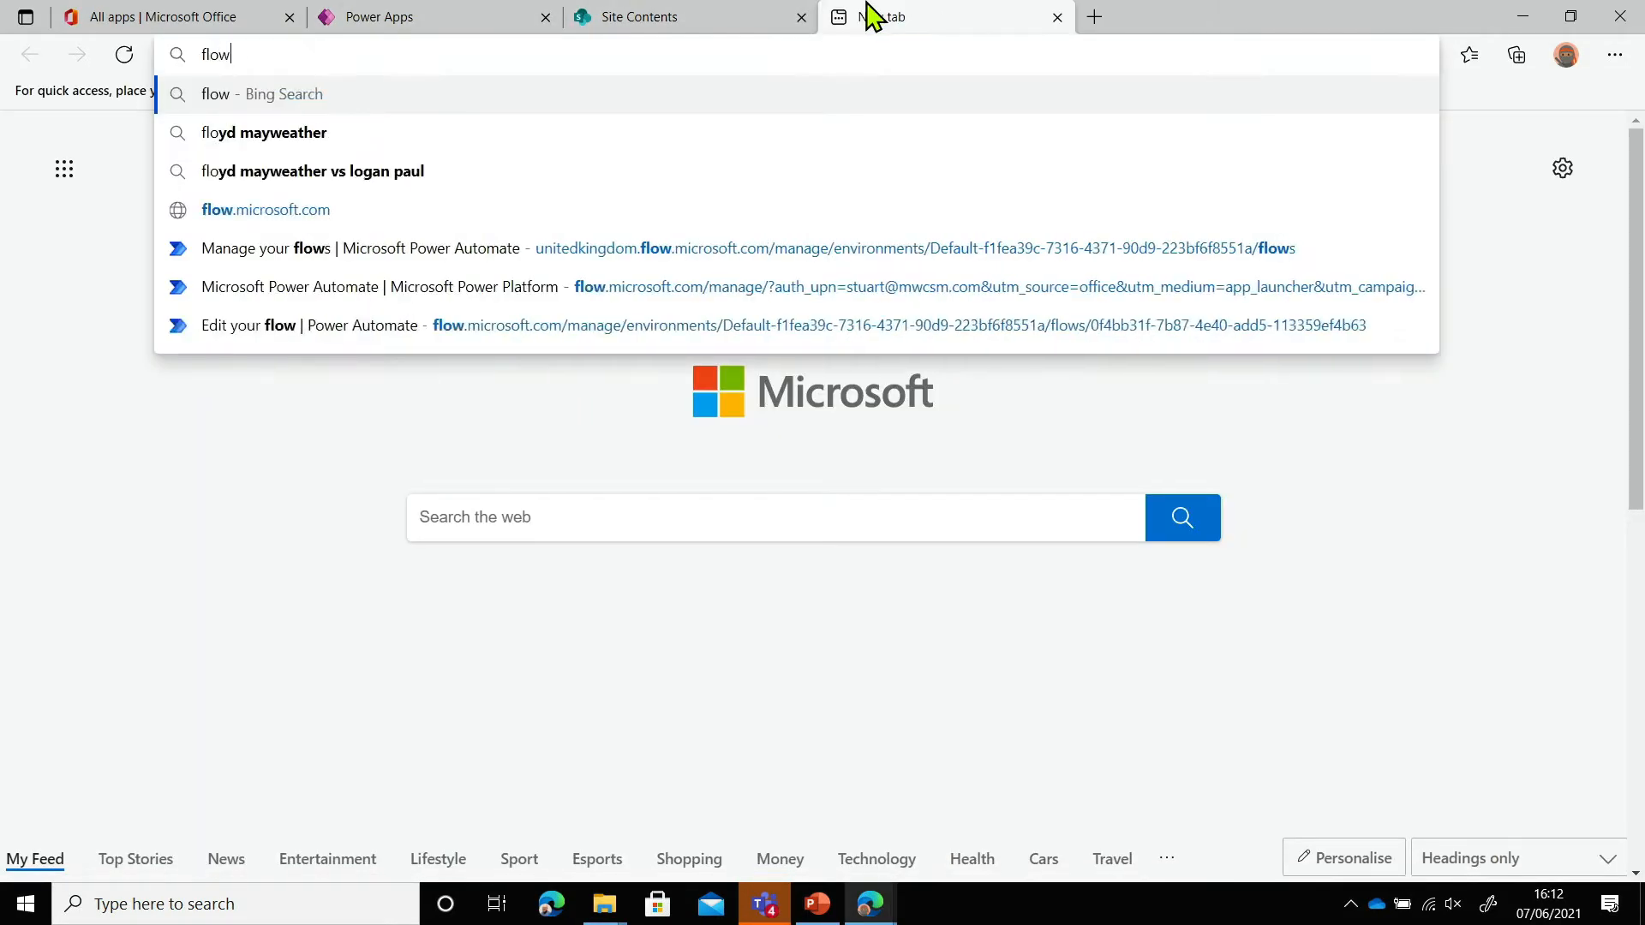
pyautogui.write(',')
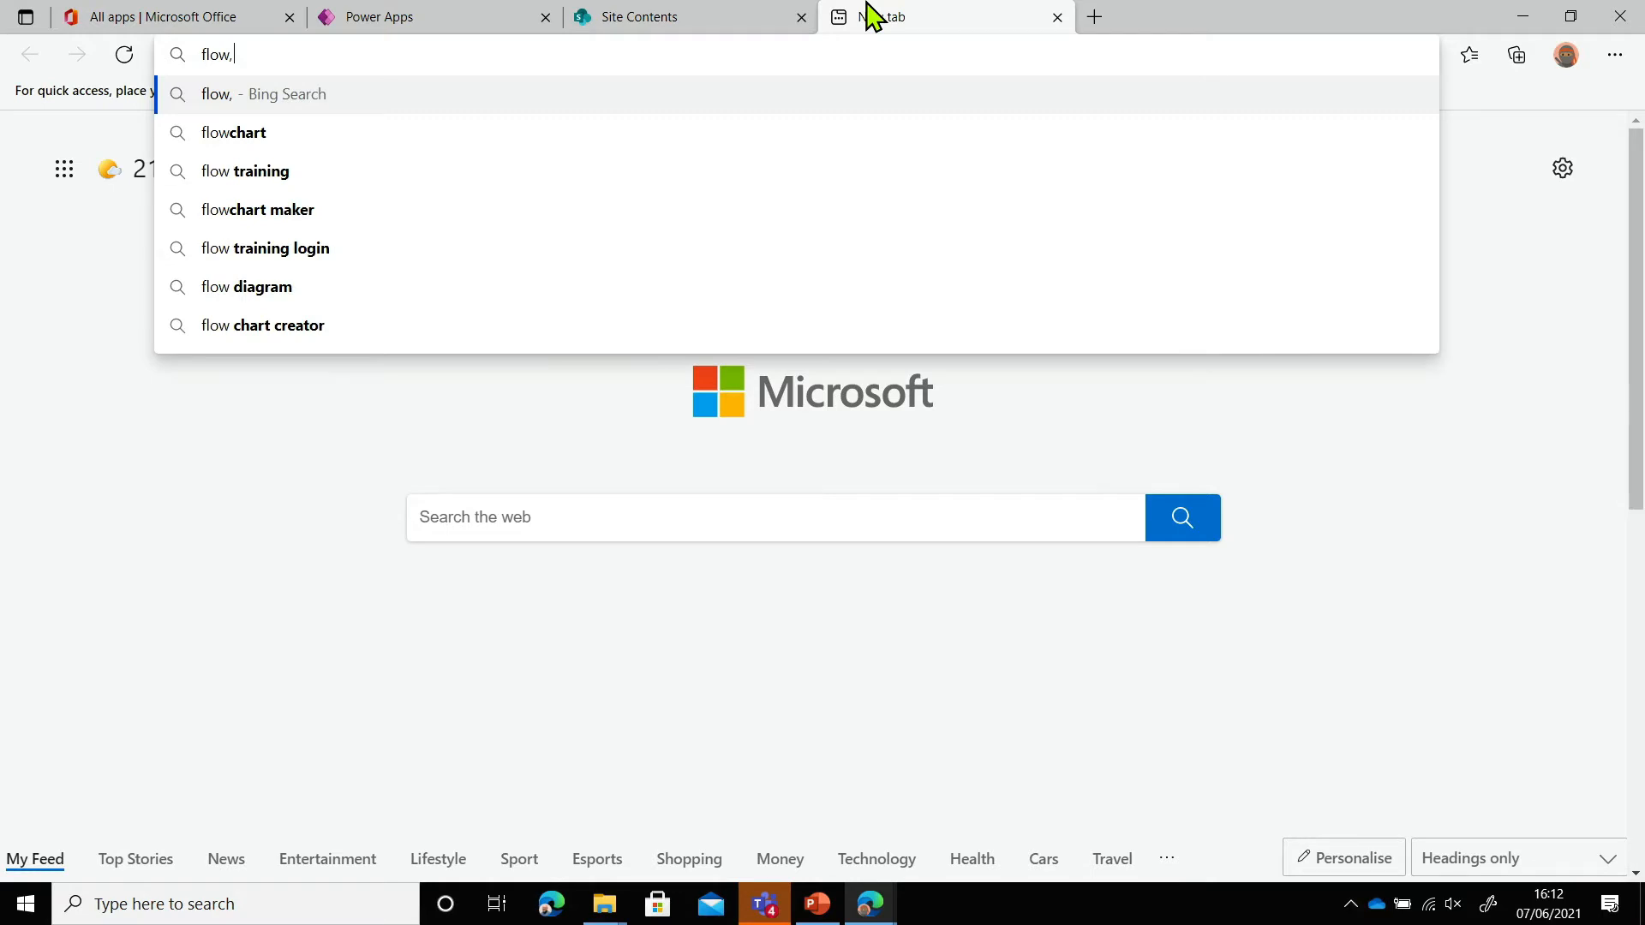
pyautogui.press('BackSpace')
pyautogui.write('.mi')
pyautogui.press('Return')
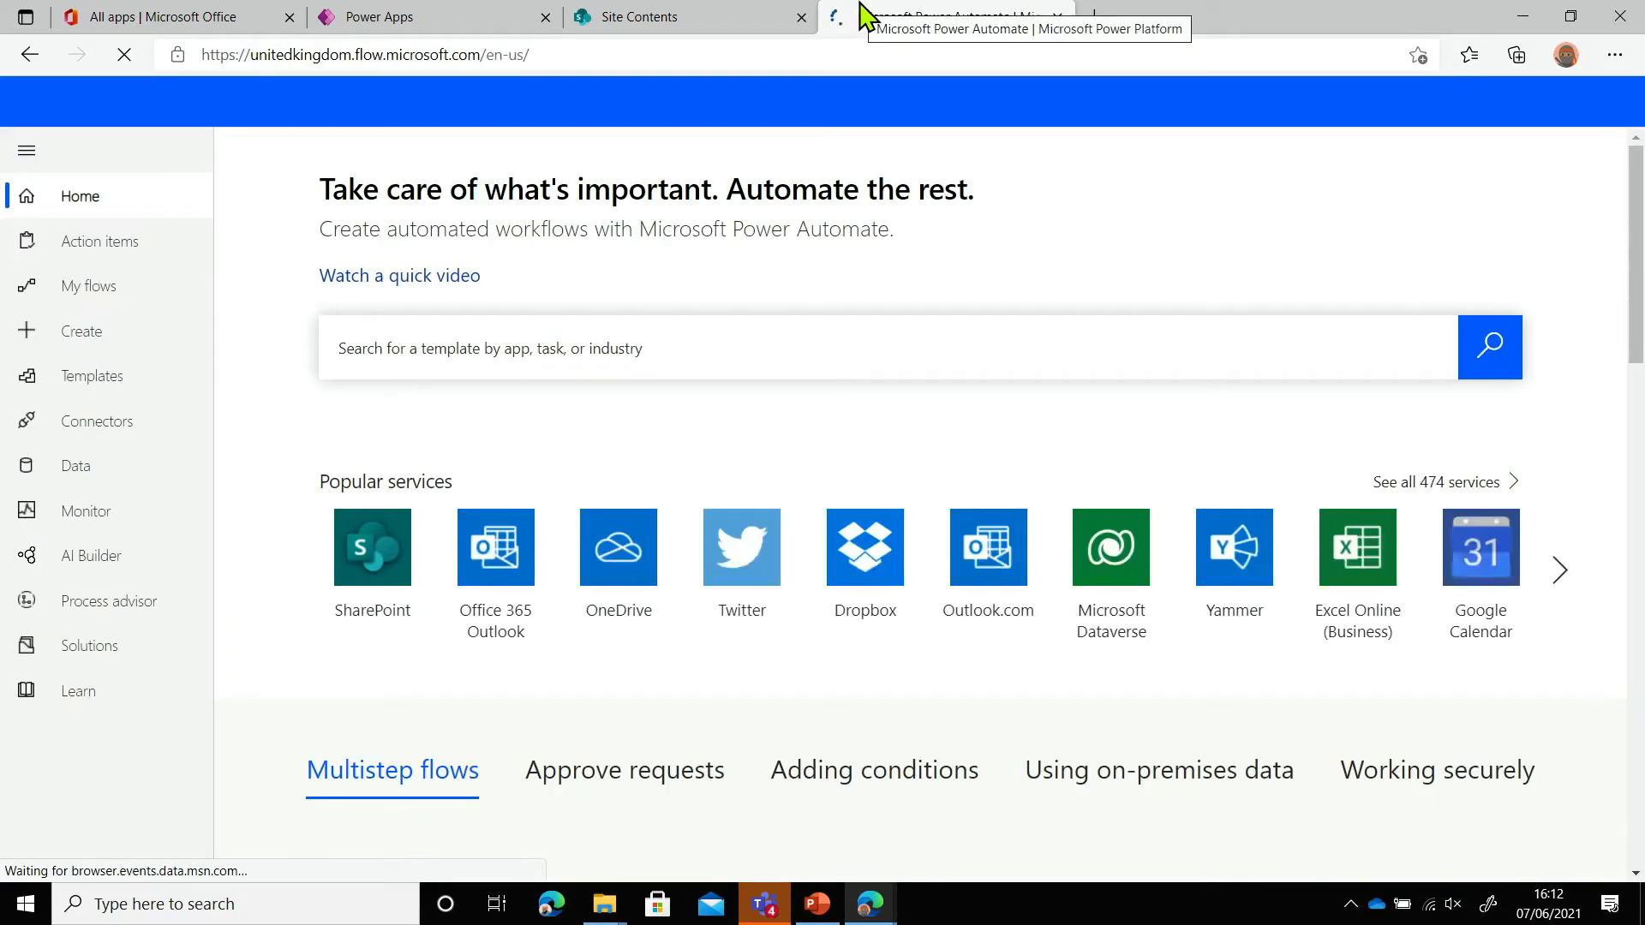
pyautogui.click(90, 290)
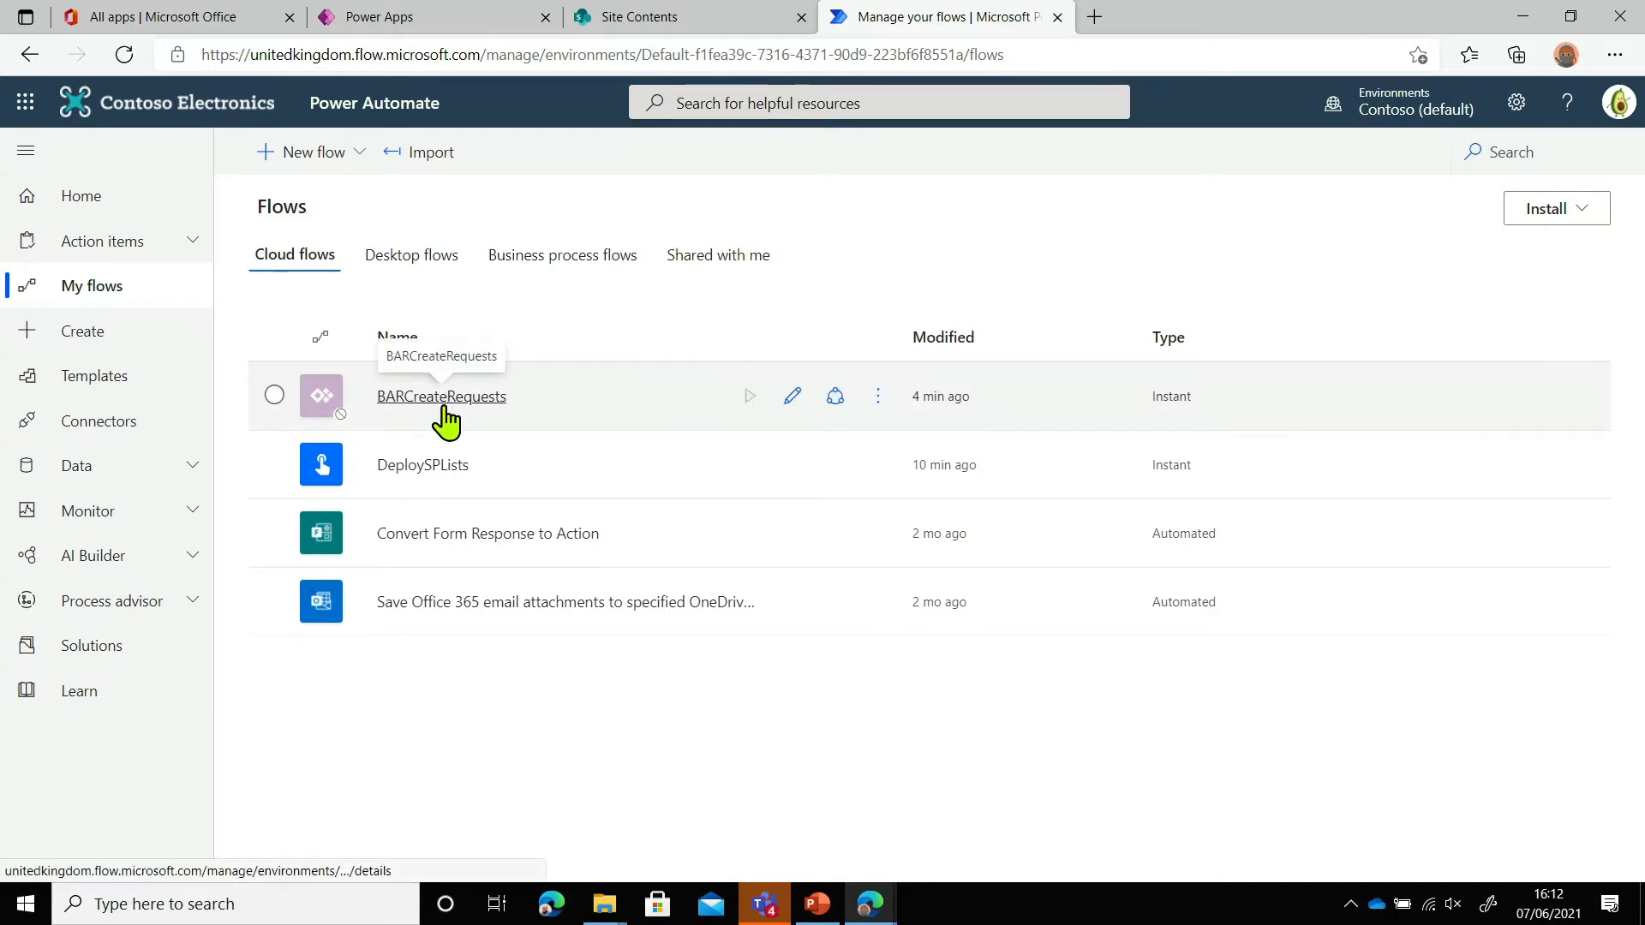
# Open the BARCreateRequests flow for editing and consult the deployment guide on its INIvarSiteURL step and connections
pyautogui.hotkey('alt', 'Tab')
pyautogui.hotkey('alt', 'Tab')
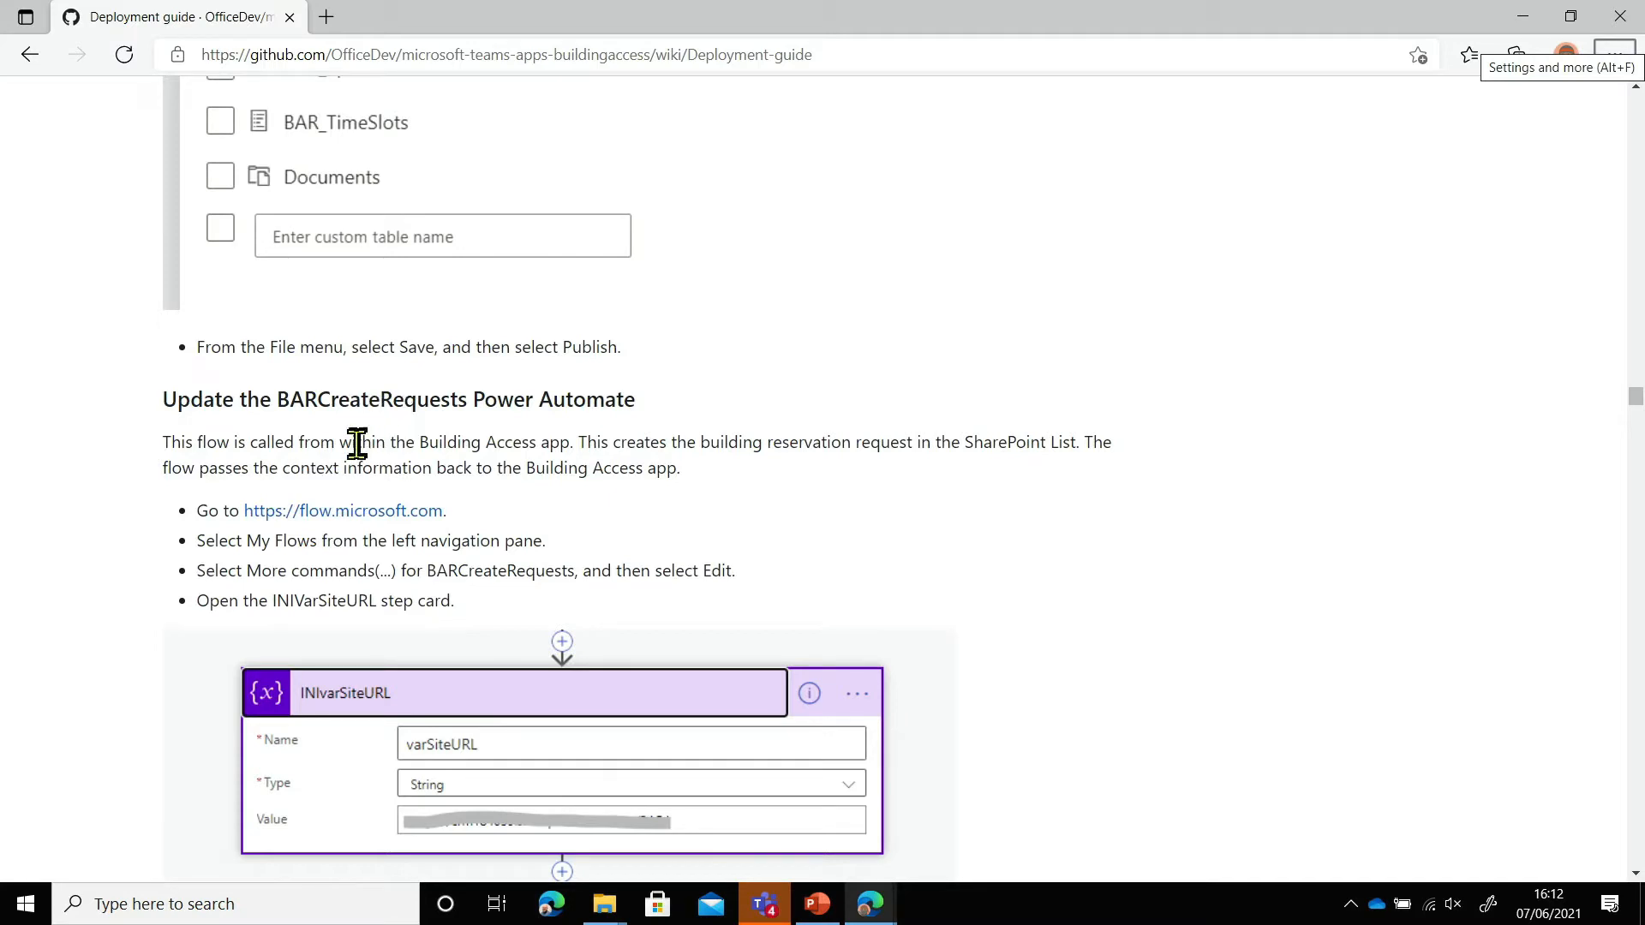
pyautogui.scroll(-2, 385, 454)
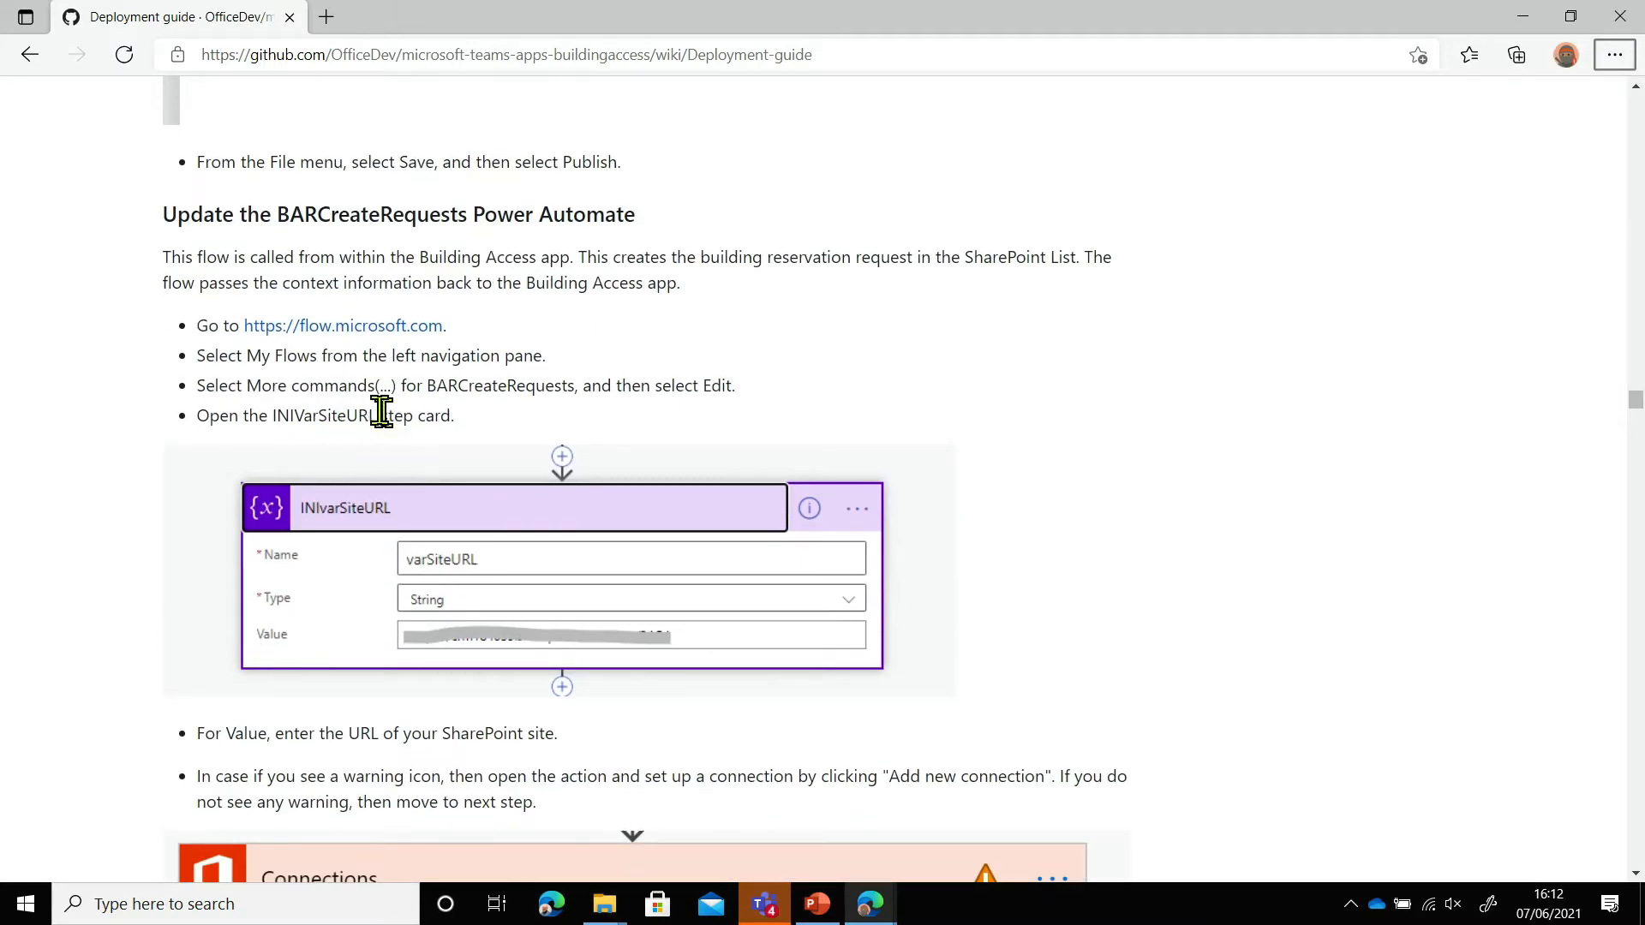
pyautogui.hotkey('alt', 'Tab')
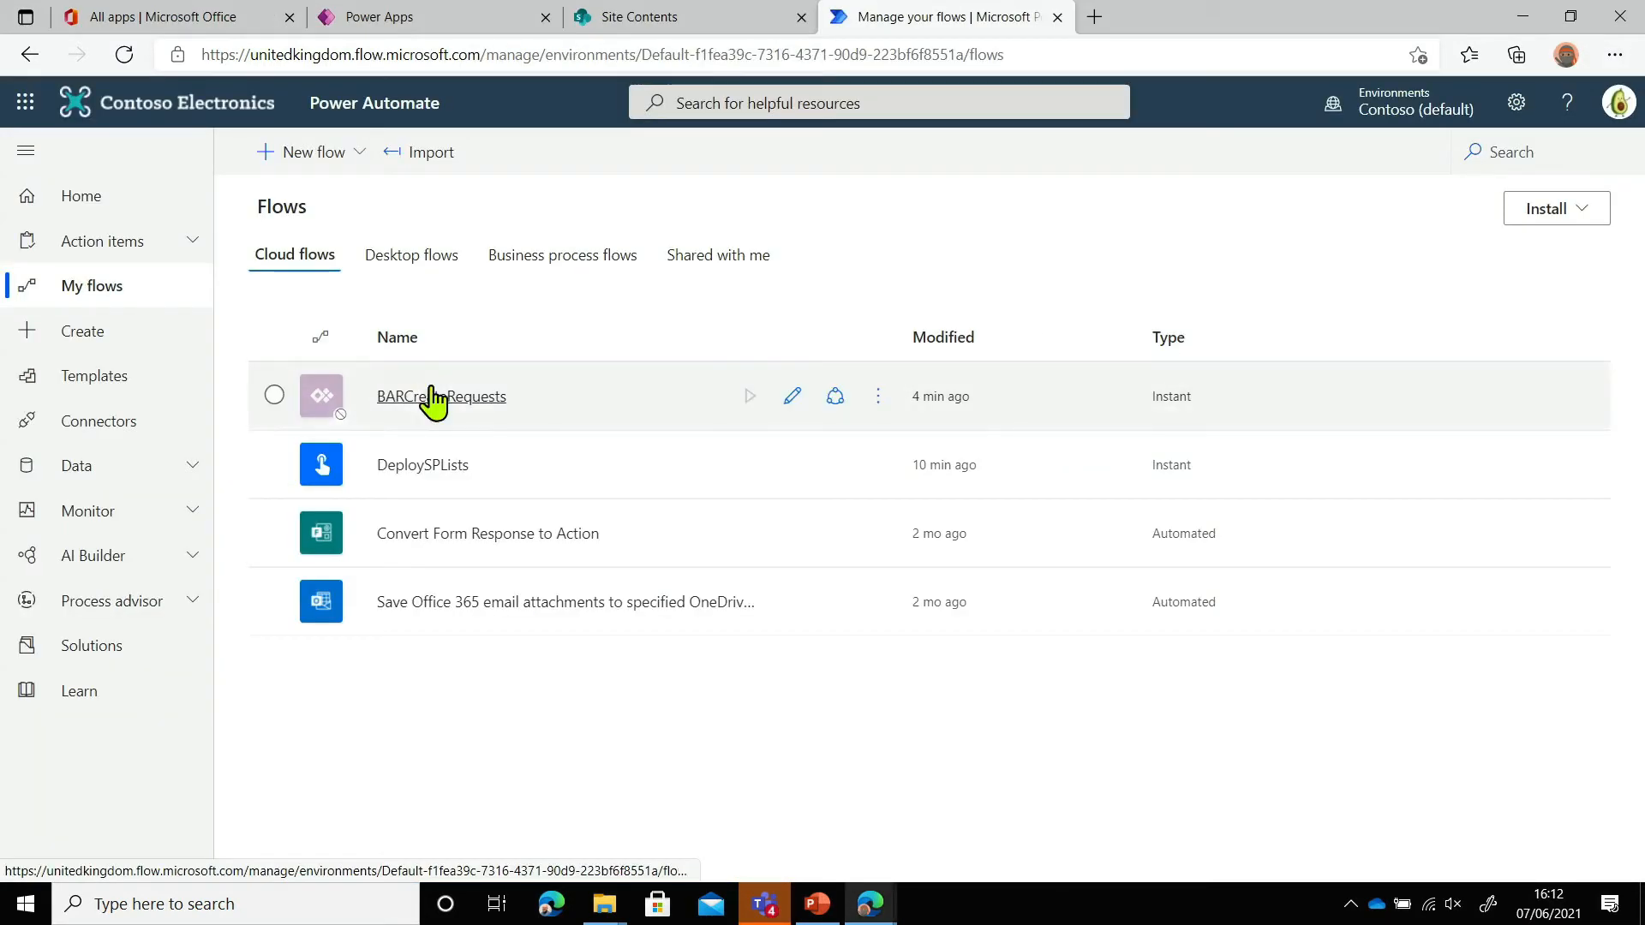
pyautogui.click(790, 397)
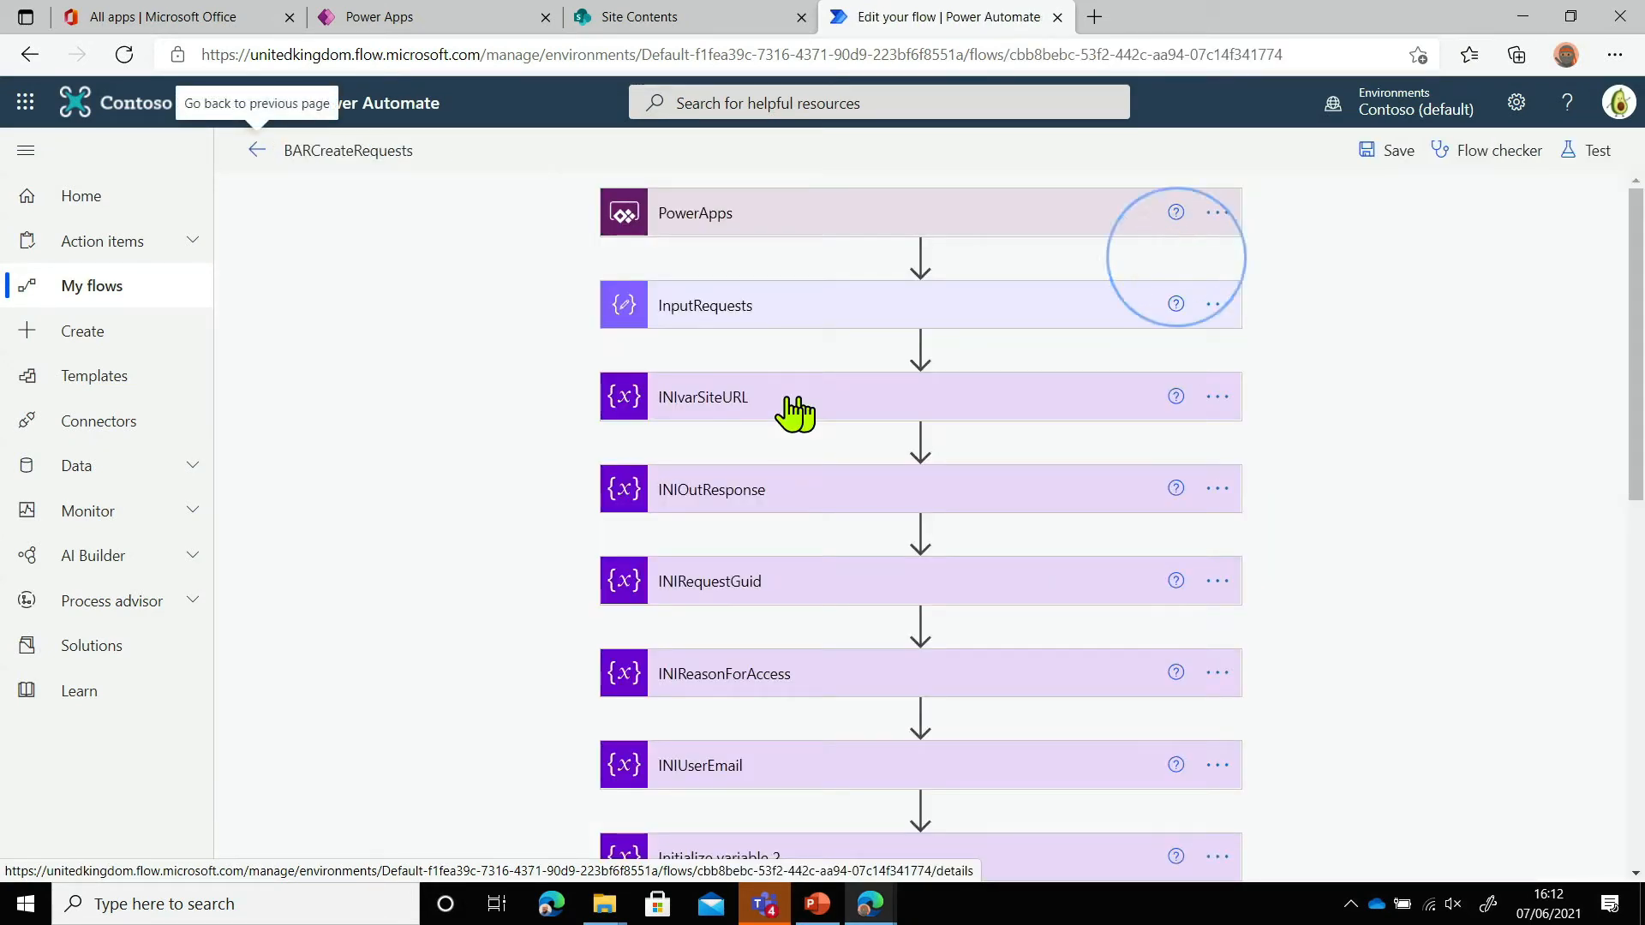
pyautogui.hotkey('alt', 'Tab')
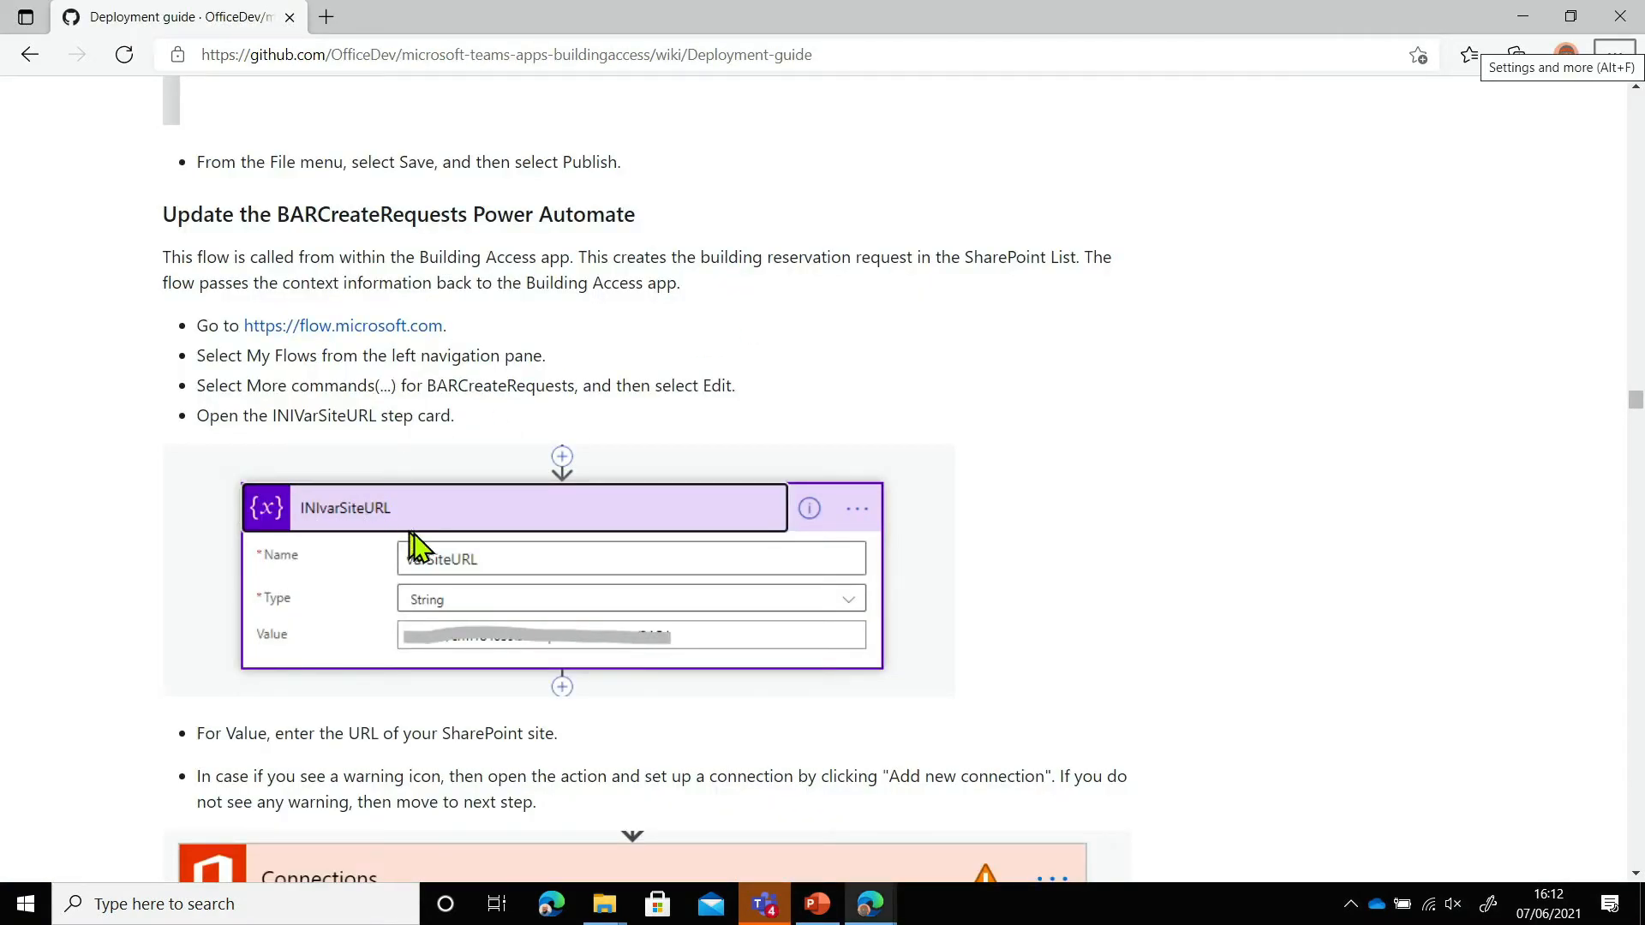
pyautogui.scroll(-3, 469, 565)
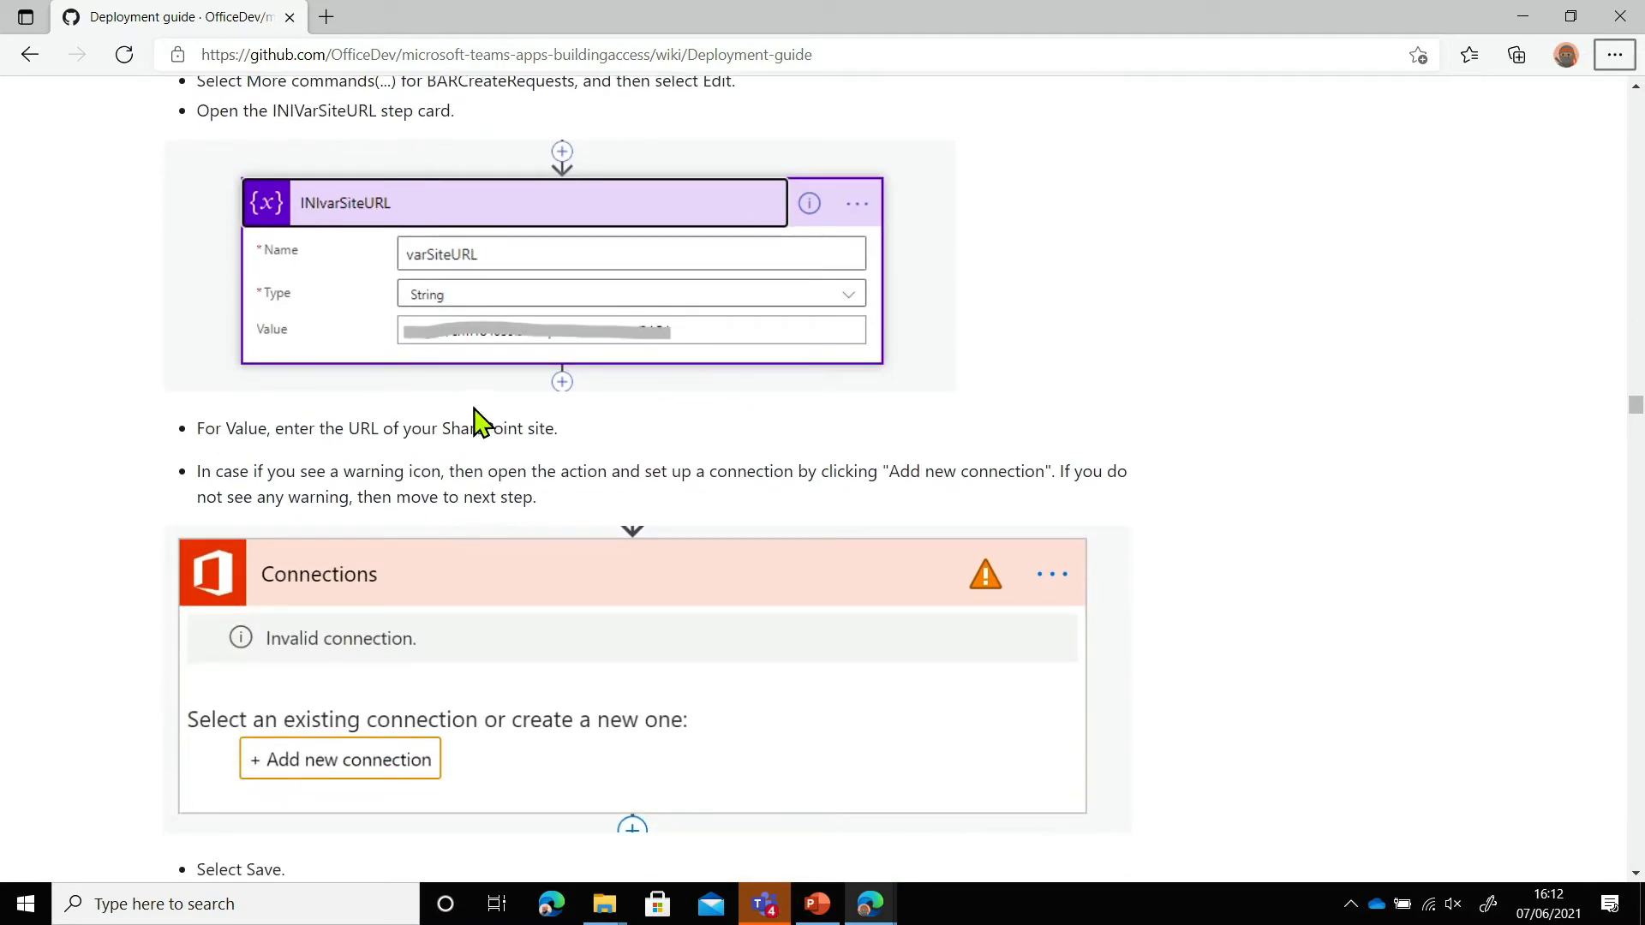
pyautogui.scroll(1, 414, 307)
pyautogui.hotkey('alt', 'Tab')
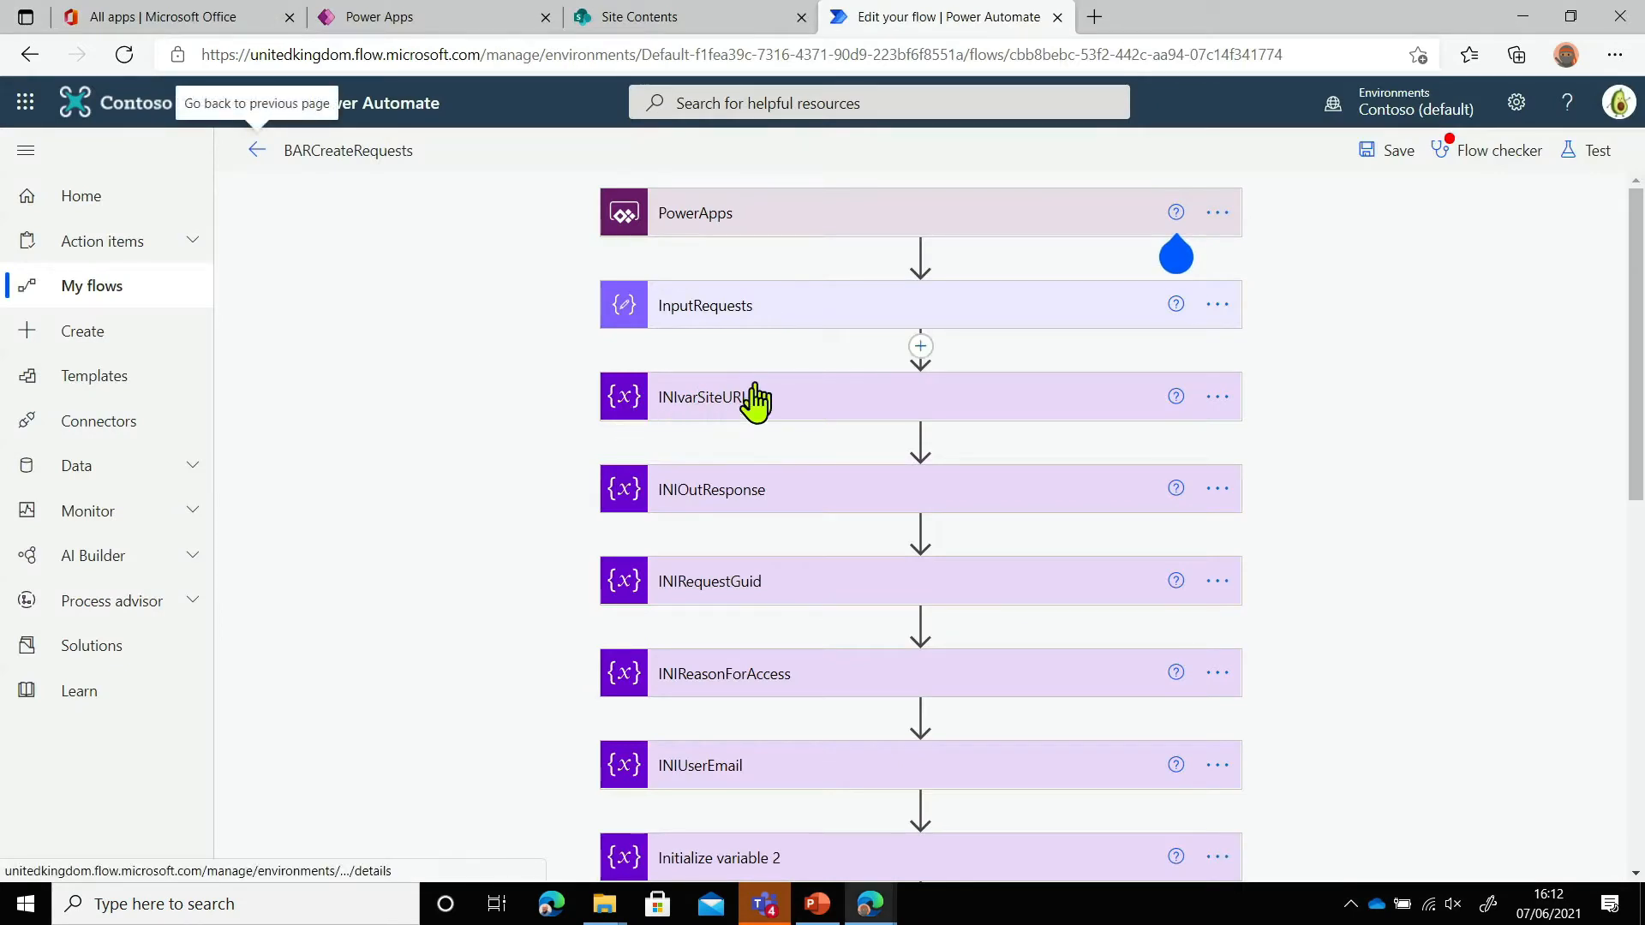
pyautogui.click(743, 409)
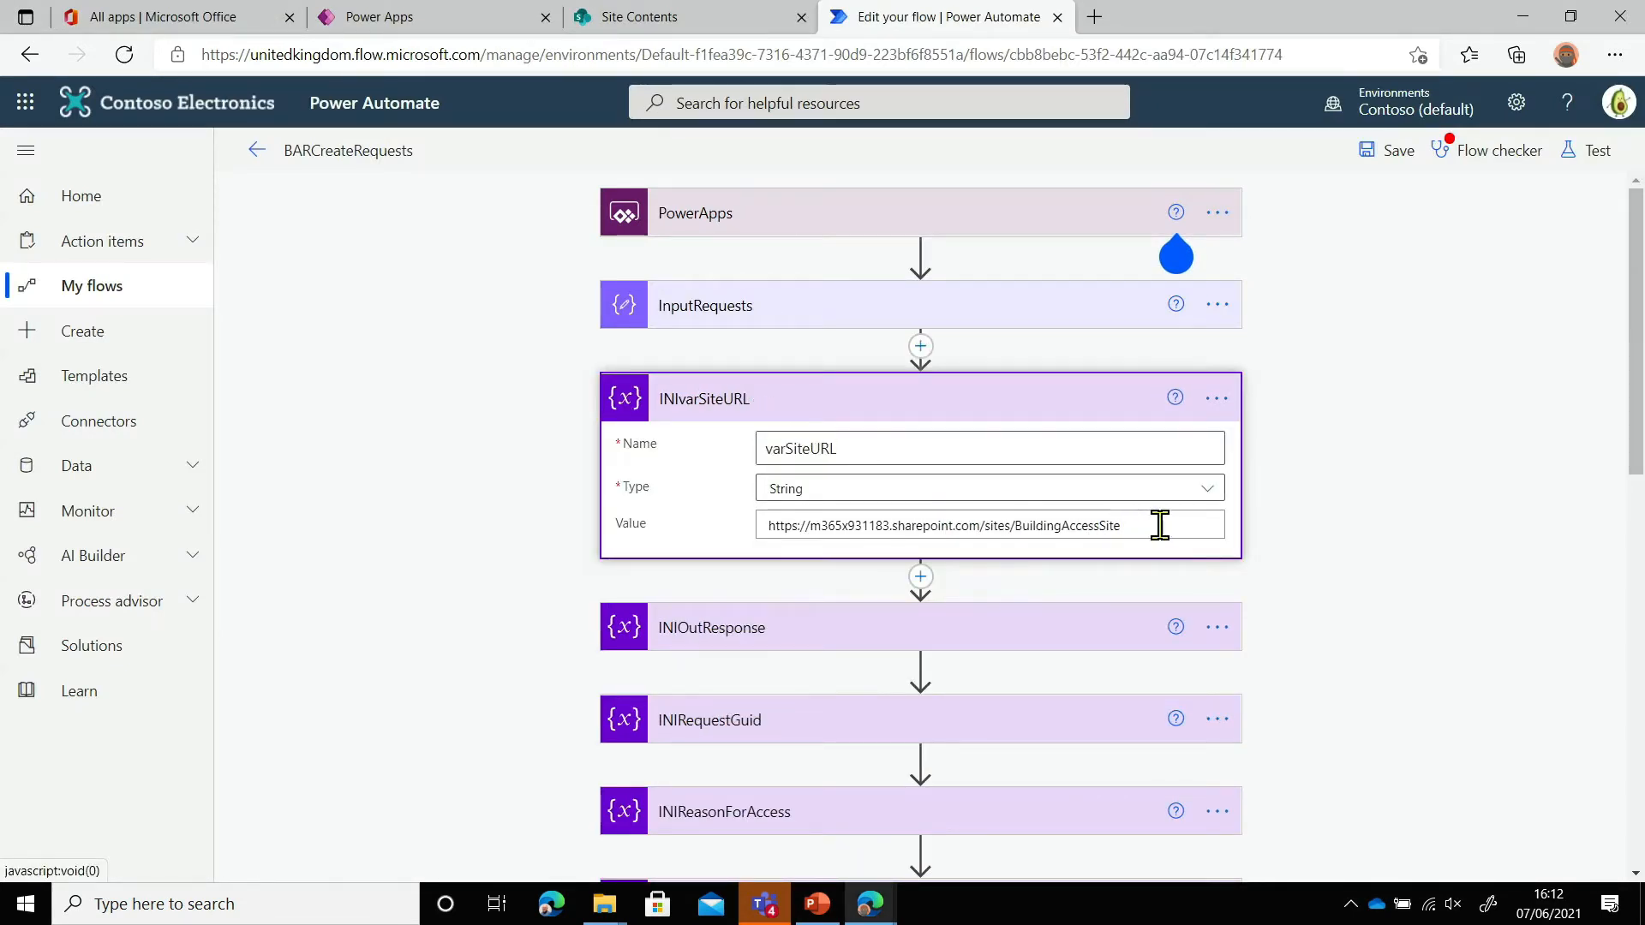
pyautogui.click(604, 17)
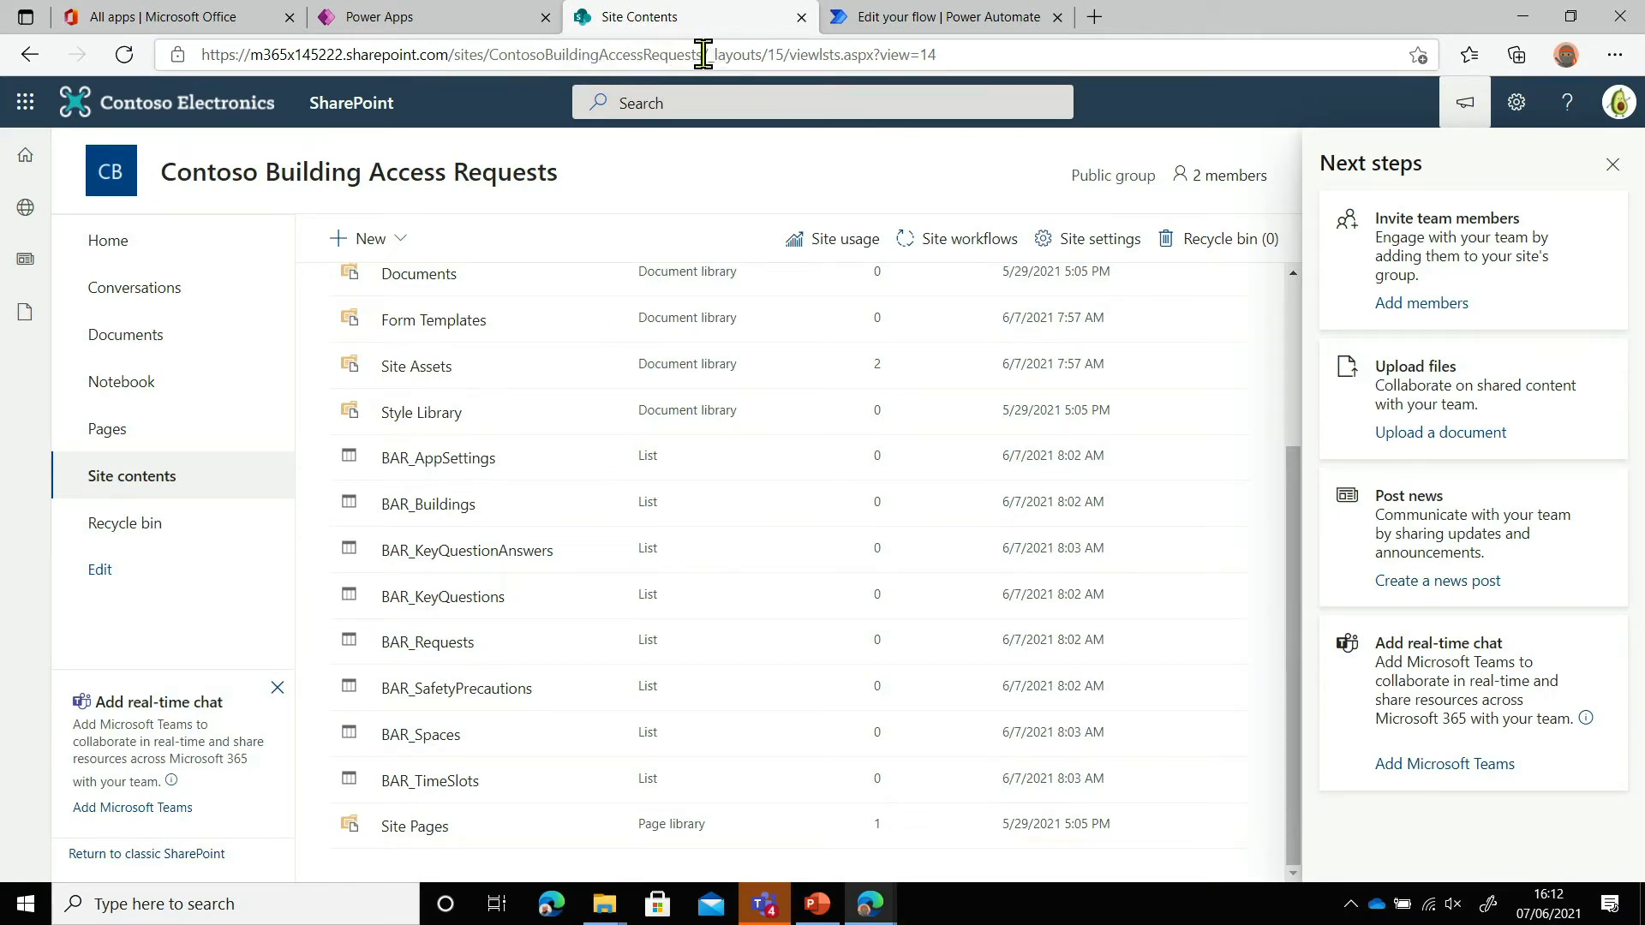
pyautogui.moveTo(704, 54); pyautogui.dragTo(84, 45)
pyautogui.hotkey('ctrl', 'c')
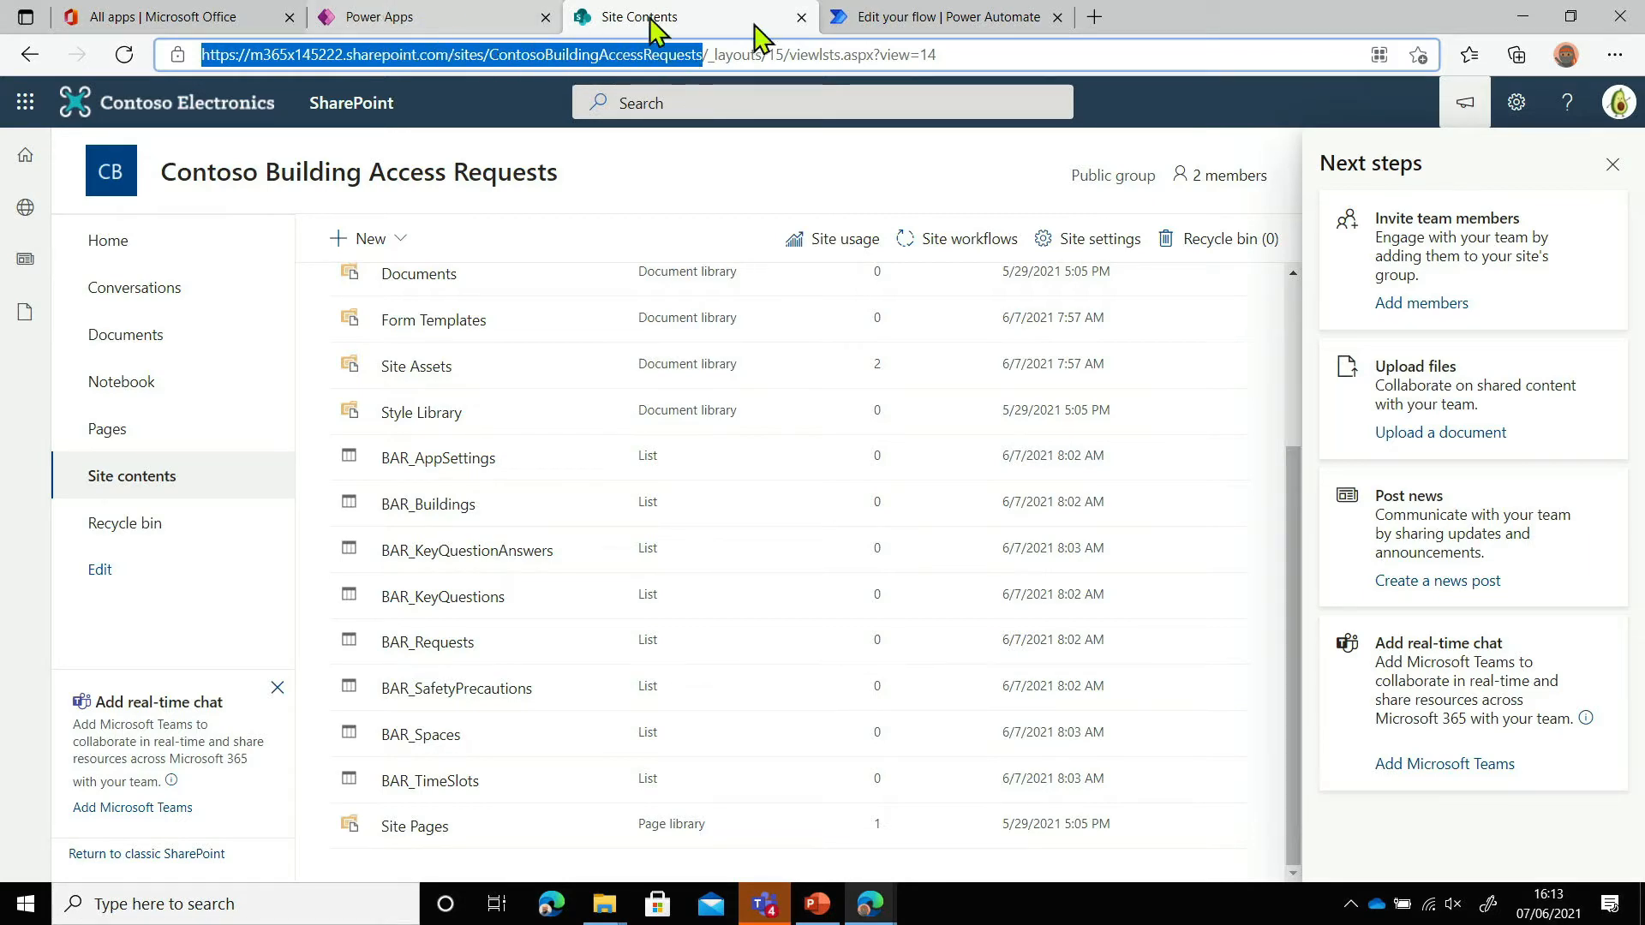
pyautogui.click(892, 18)
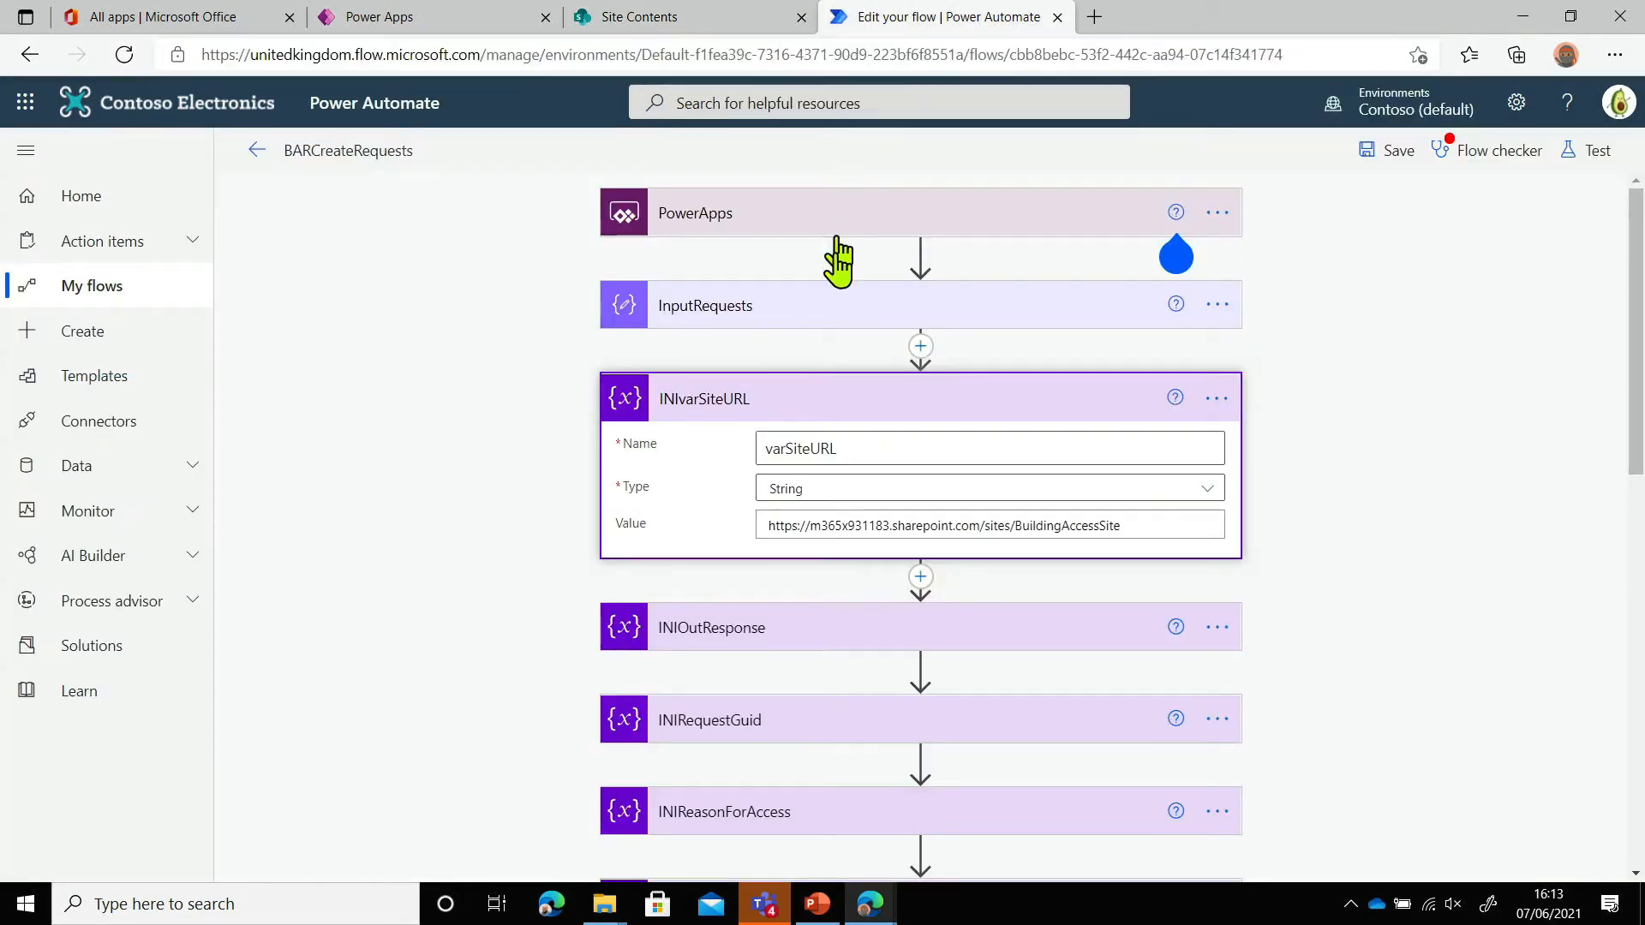
pyautogui.tripleClick(903, 524)
pyautogui.hotkey('ctrl', 'v')
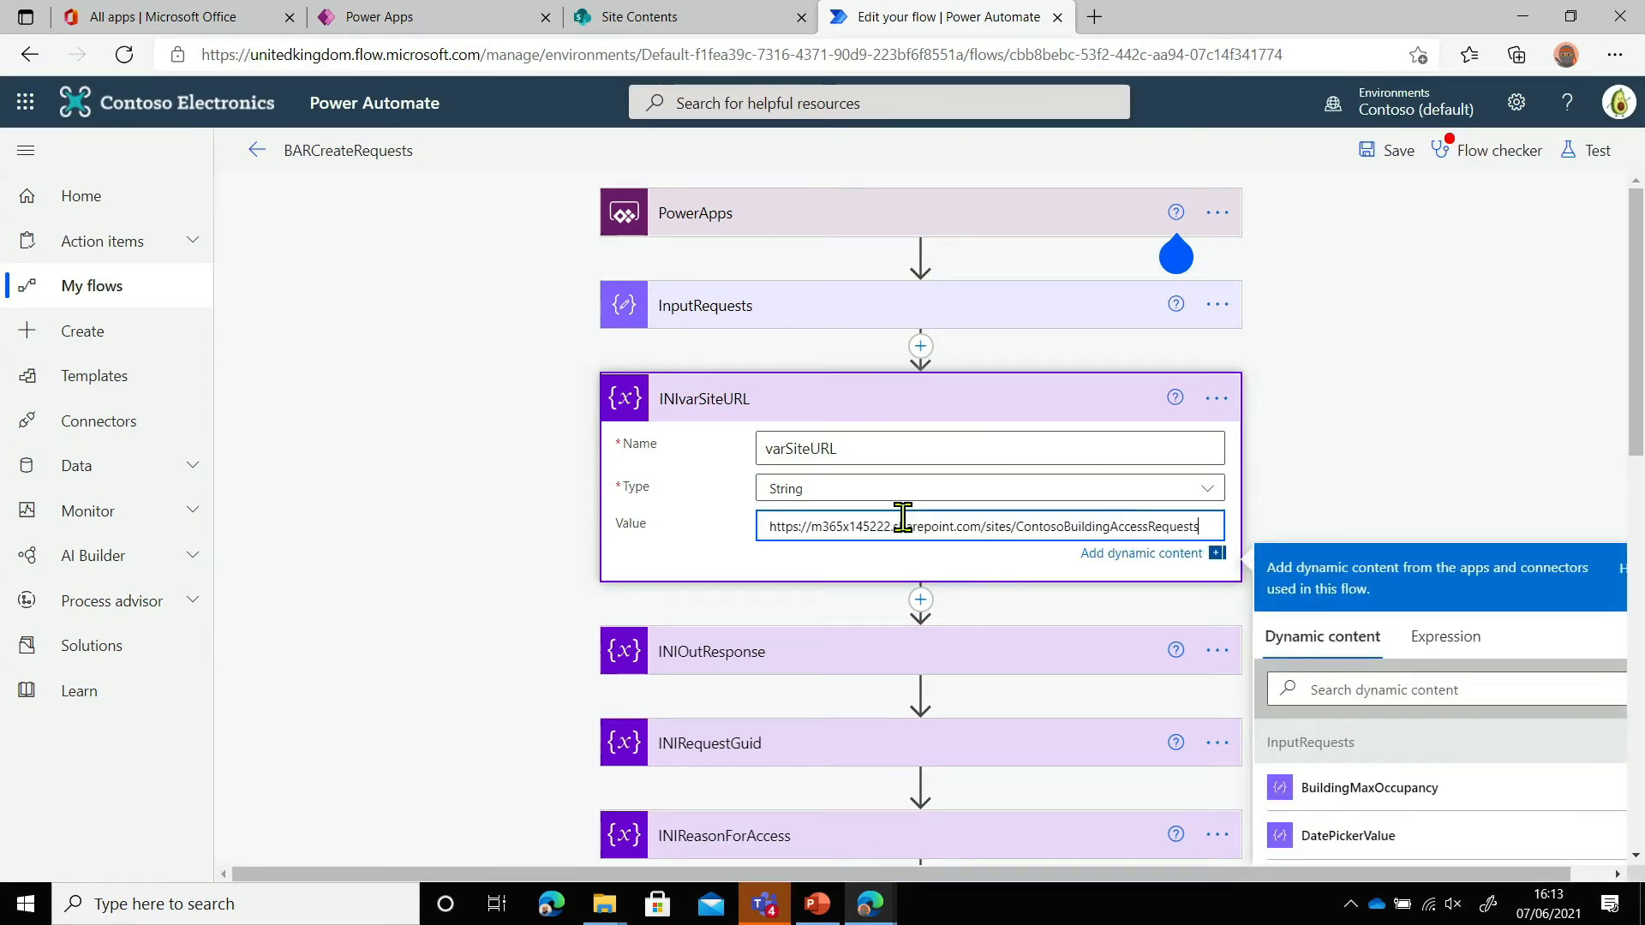
pyautogui.click(1415, 389)
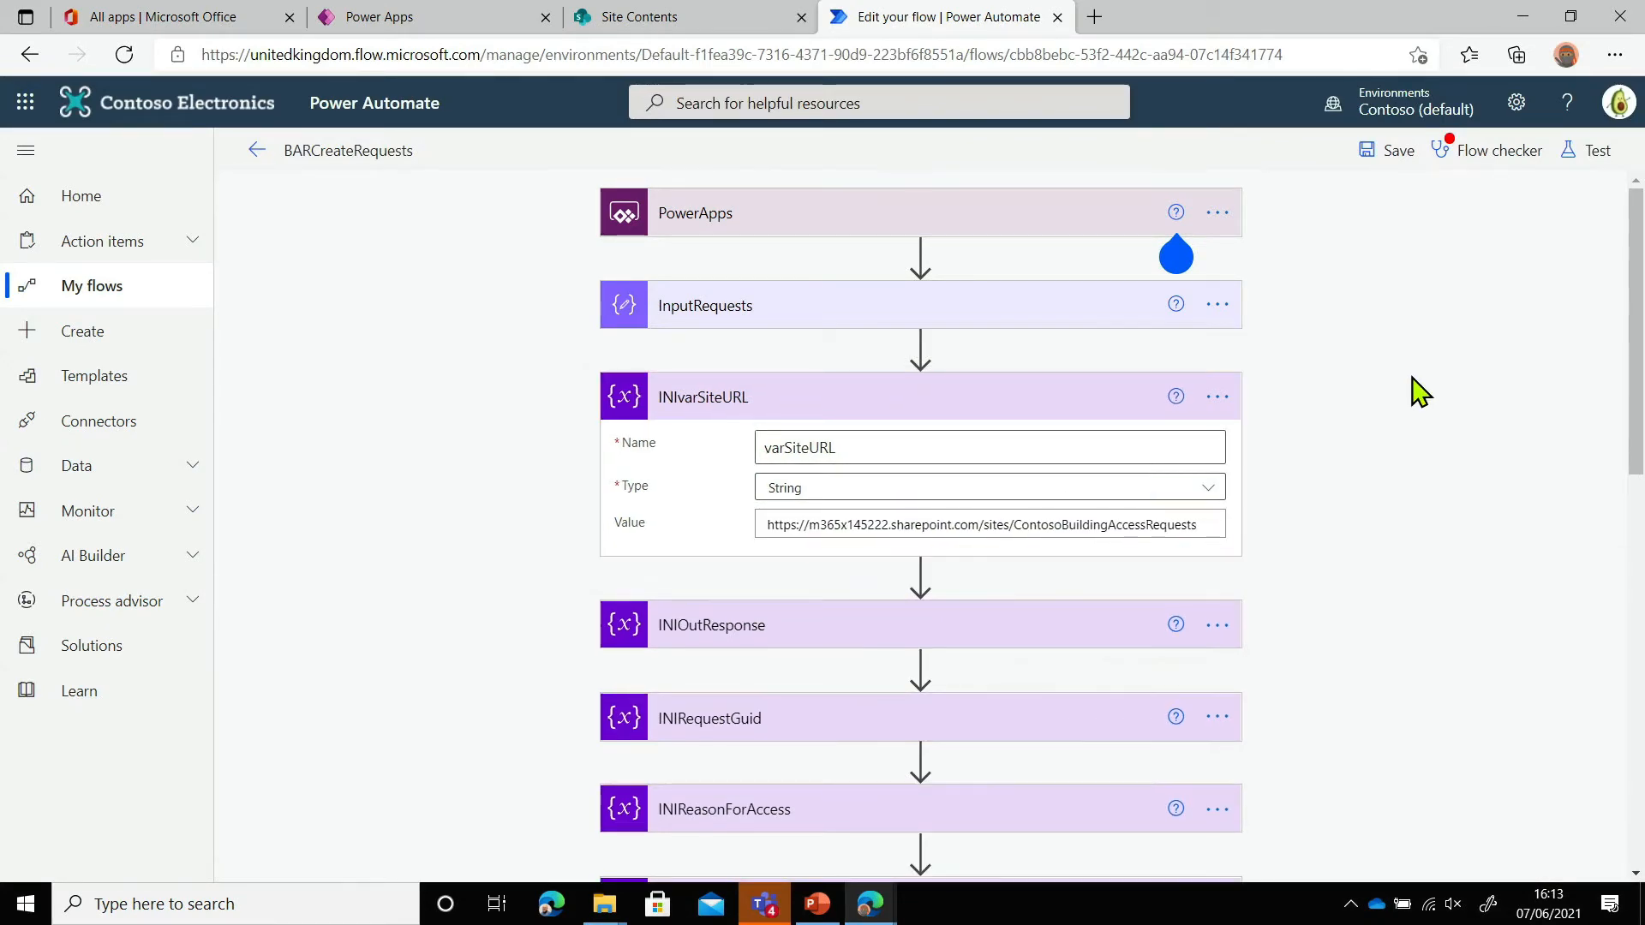
# Read the guide's note on connection warnings and inspect the Apply to each loop with its Append to string variable and Set variable actions
pyautogui.hotkey('alt', 'Tab')
pyautogui.hotkey('alt', 'Tab')
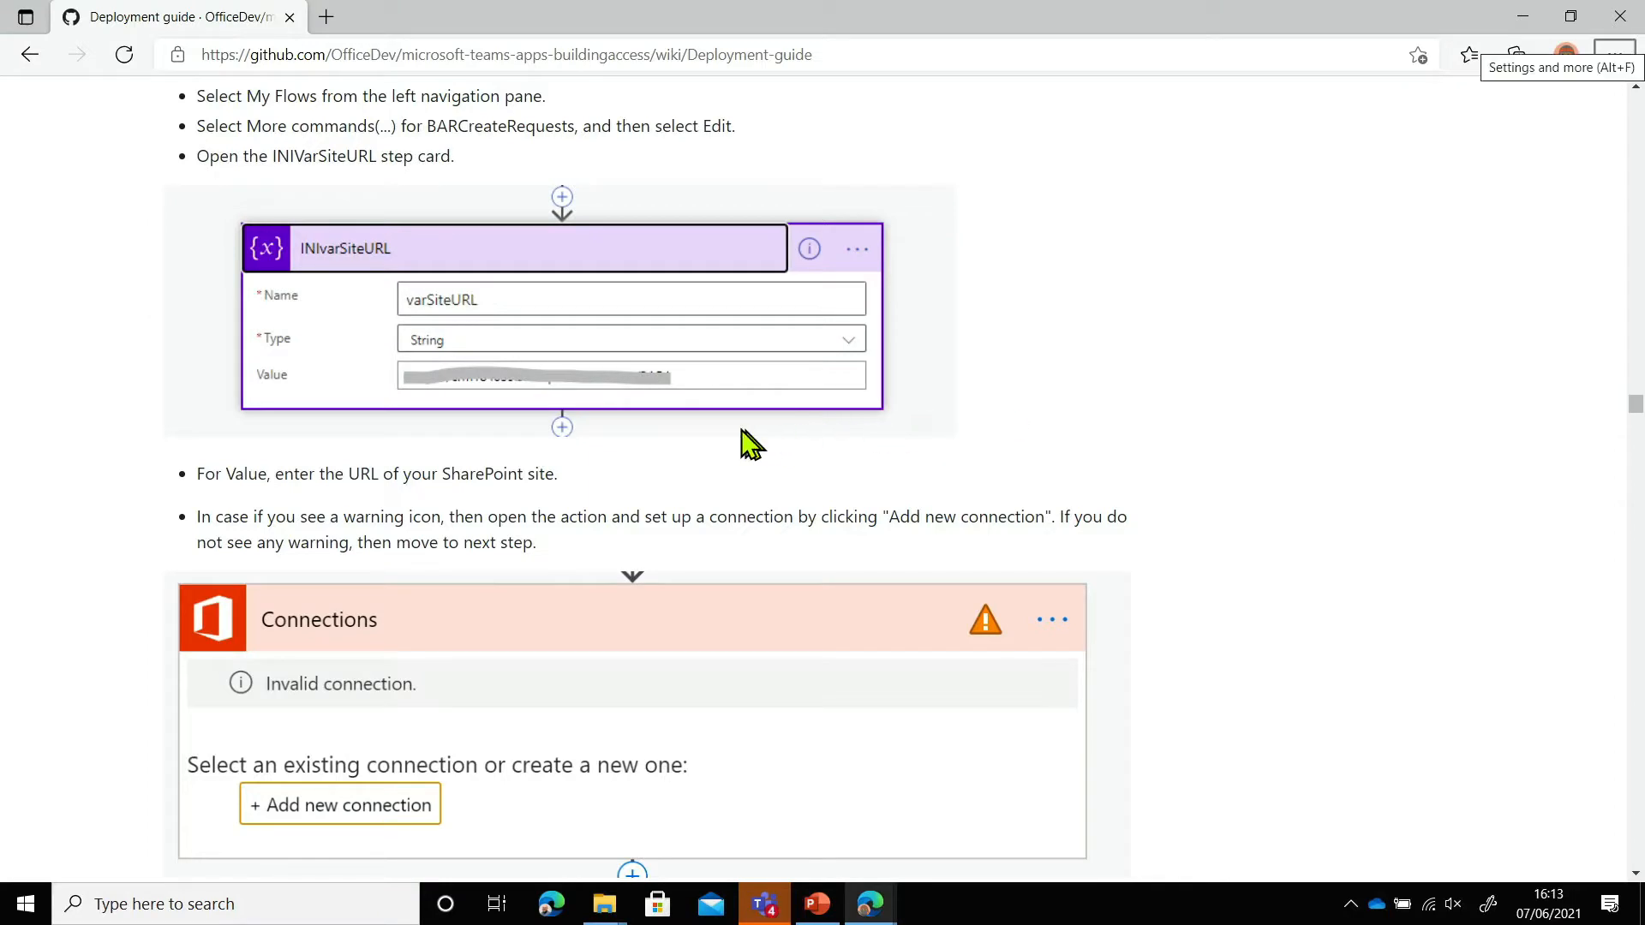
pyautogui.scroll(-3, 403, 467)
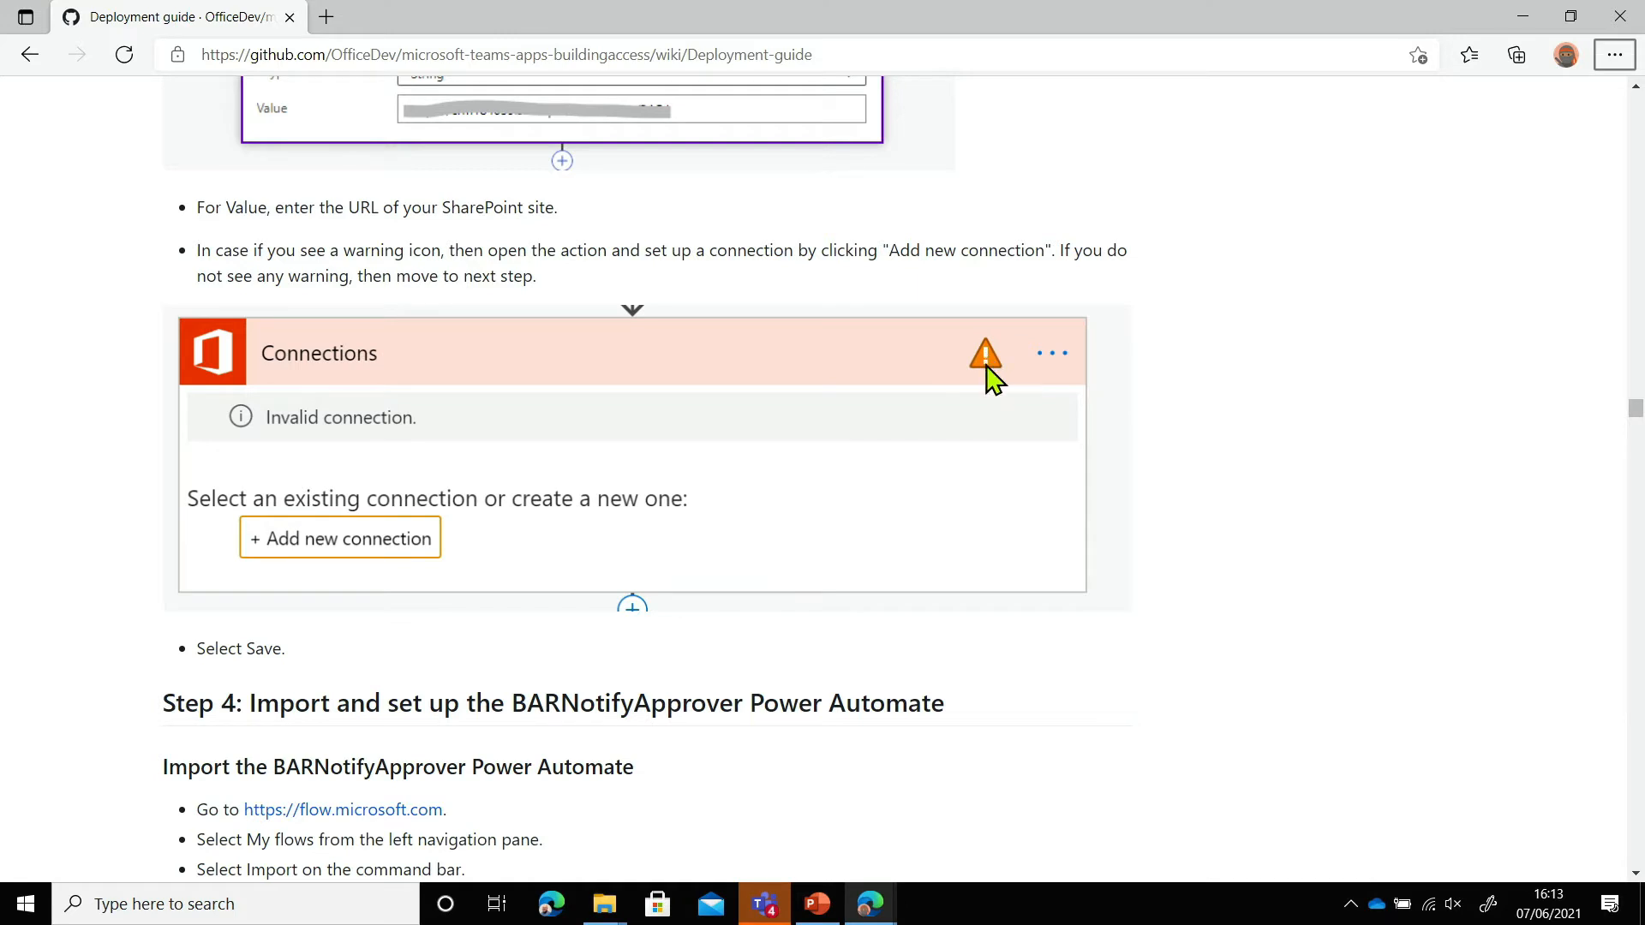
pyautogui.hotkey('alt', 'Tab')
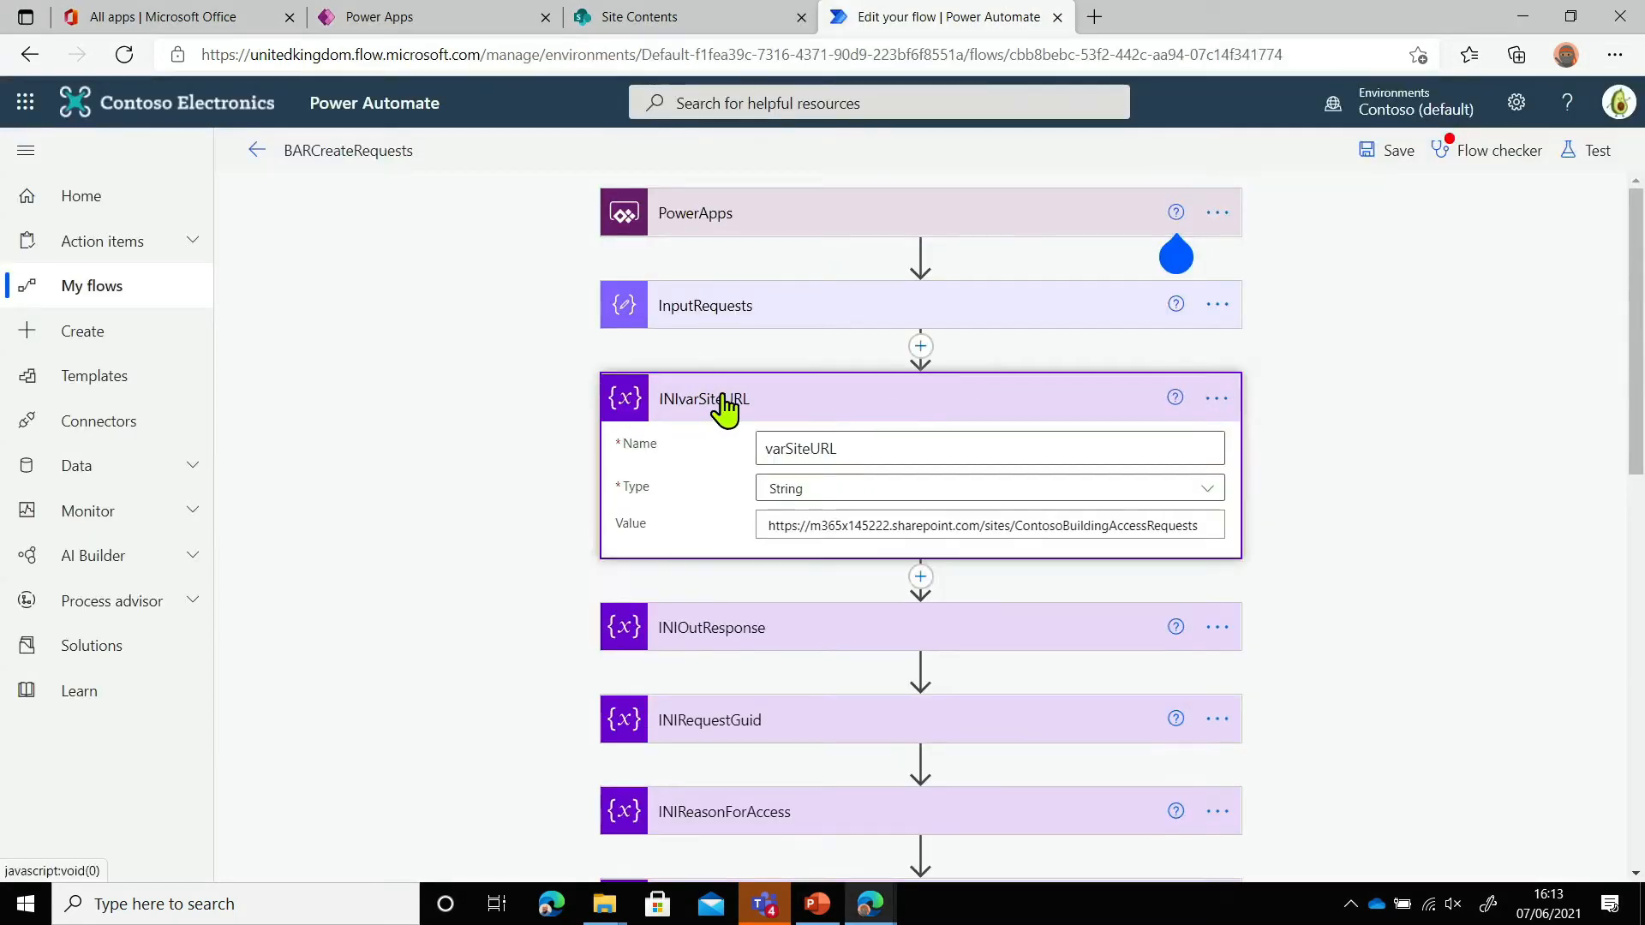
pyautogui.click(722, 400)
pyautogui.scroll(-10, 723, 420)
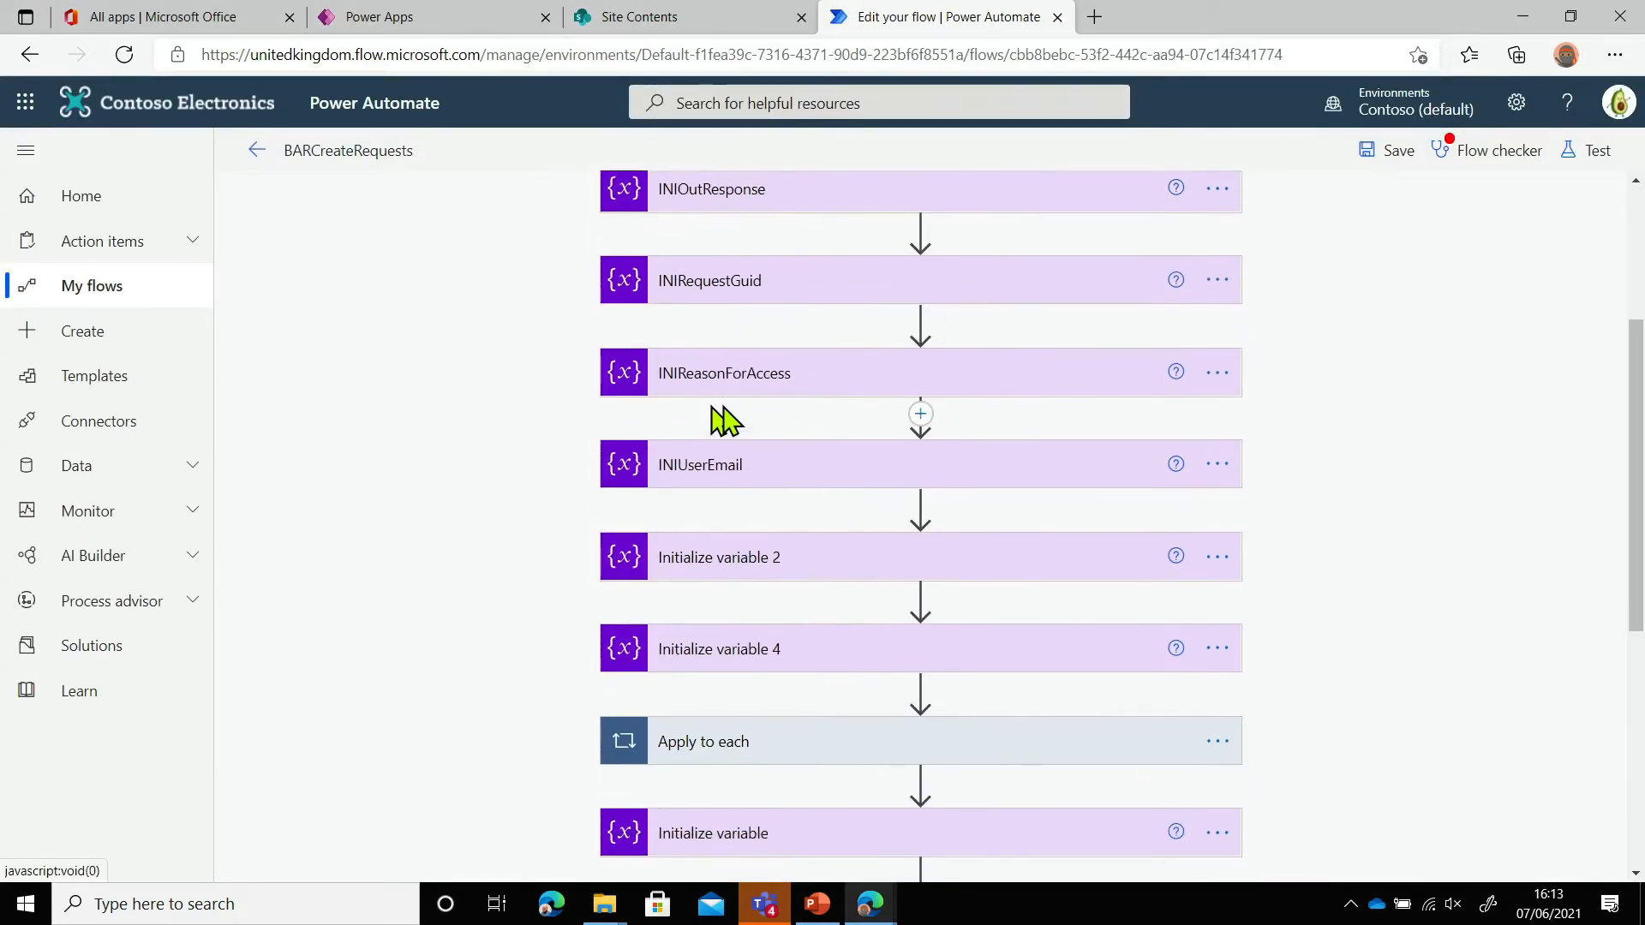
pyautogui.scroll(3, 744, 428)
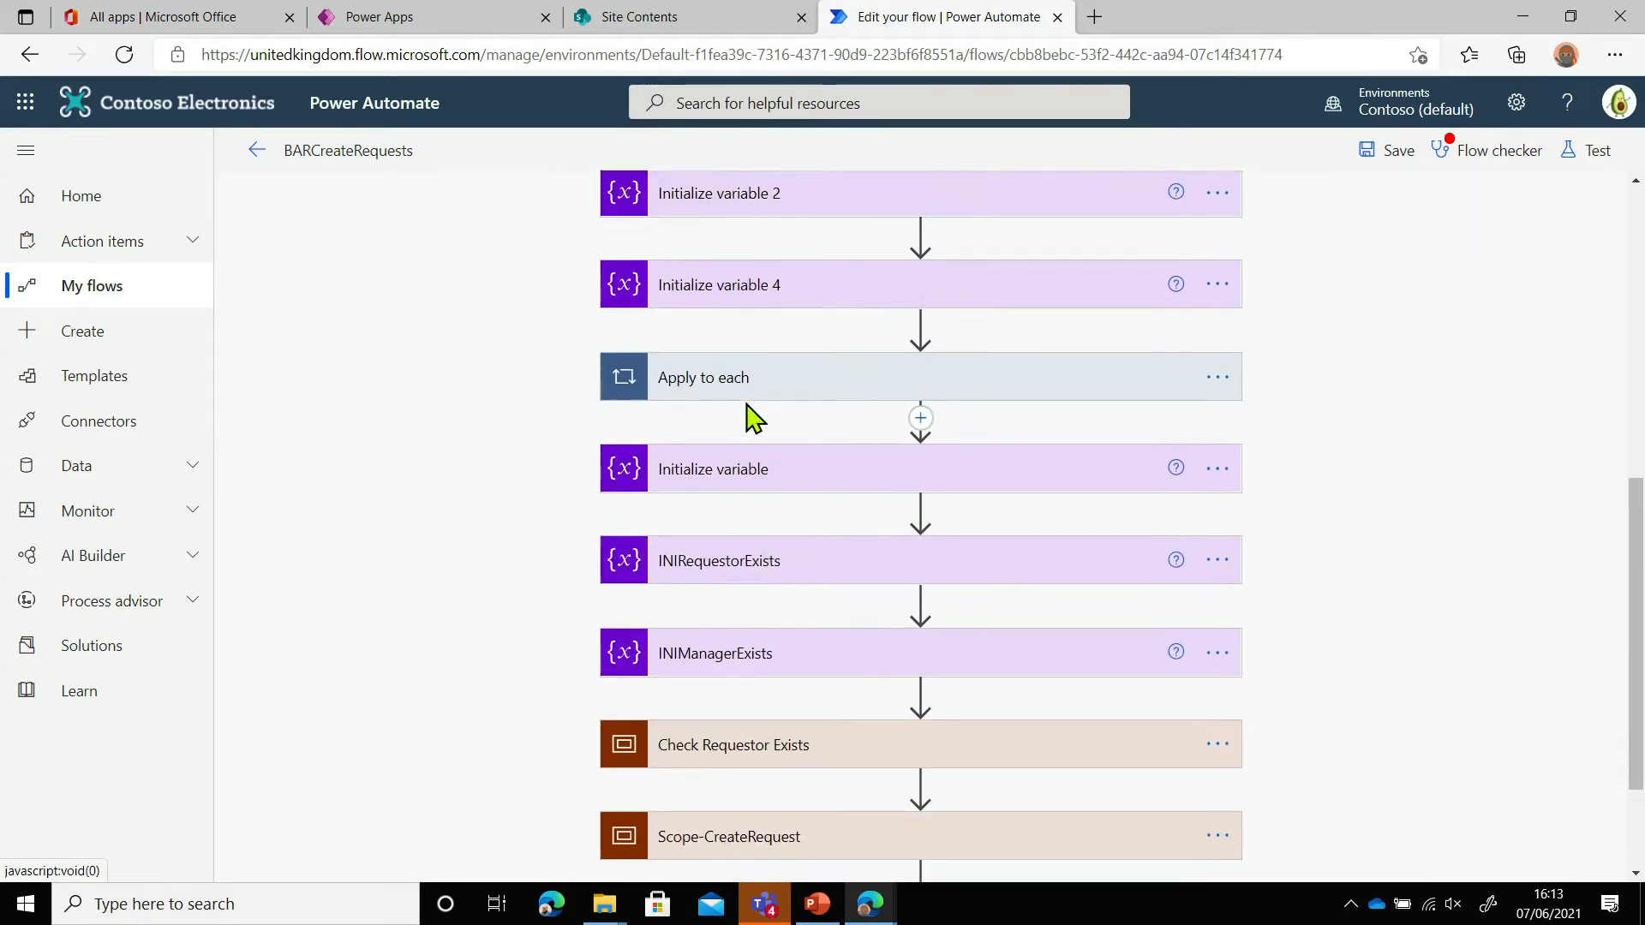
pyautogui.click(747, 407)
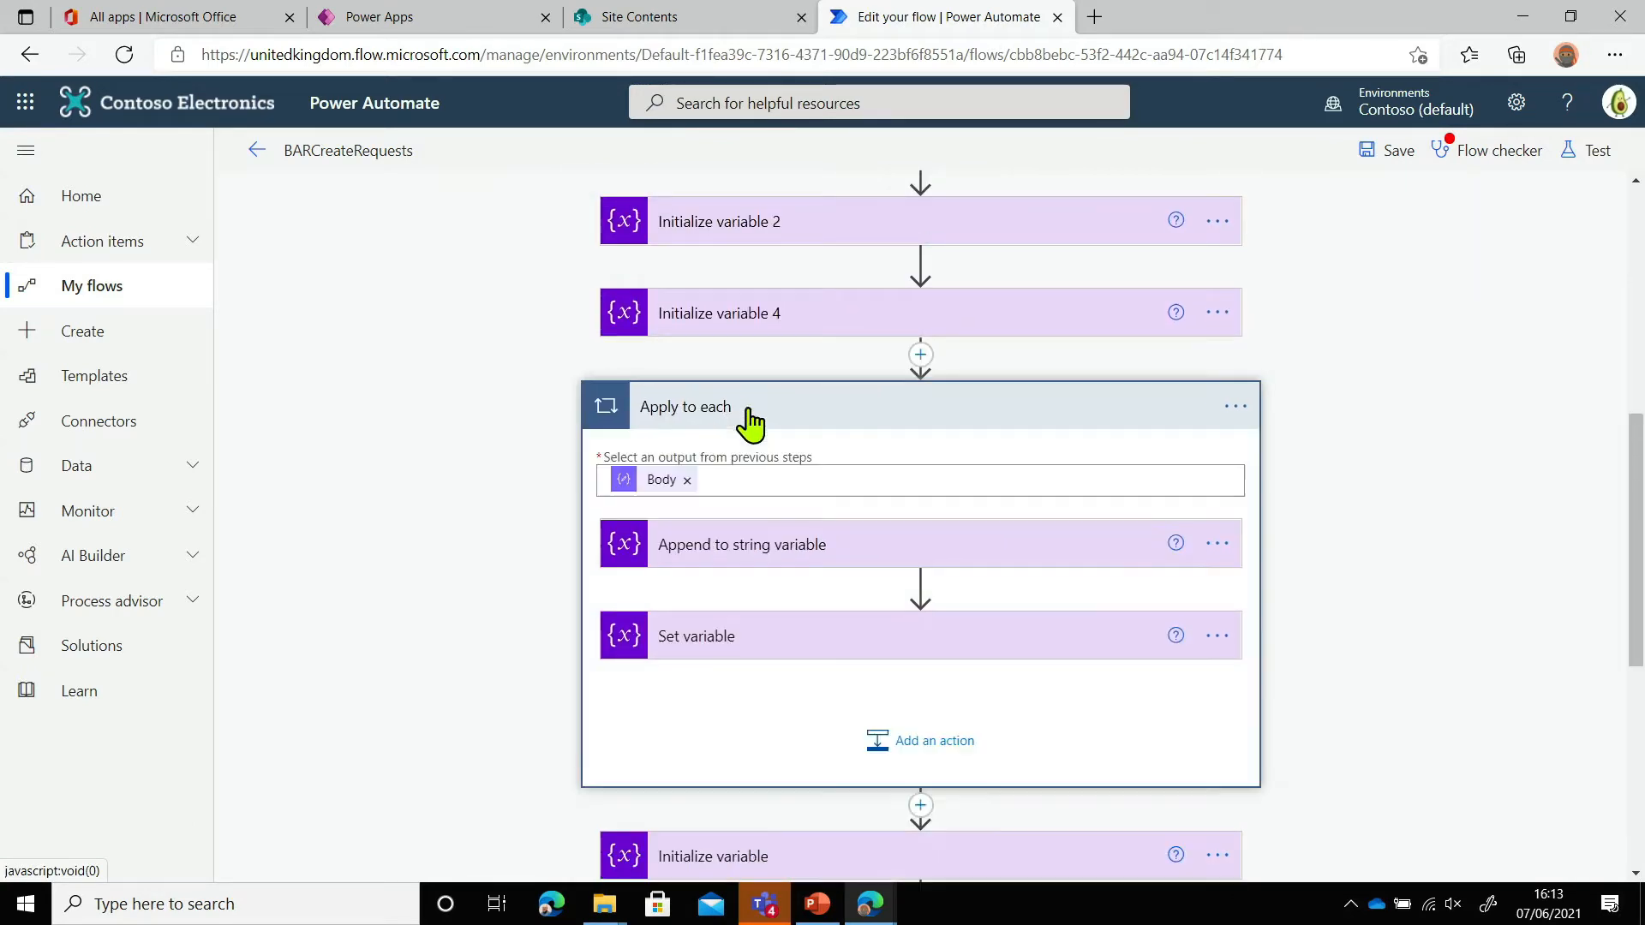
pyautogui.click(749, 551)
pyautogui.scroll(-3, 775, 570)
pyautogui.click(804, 463)
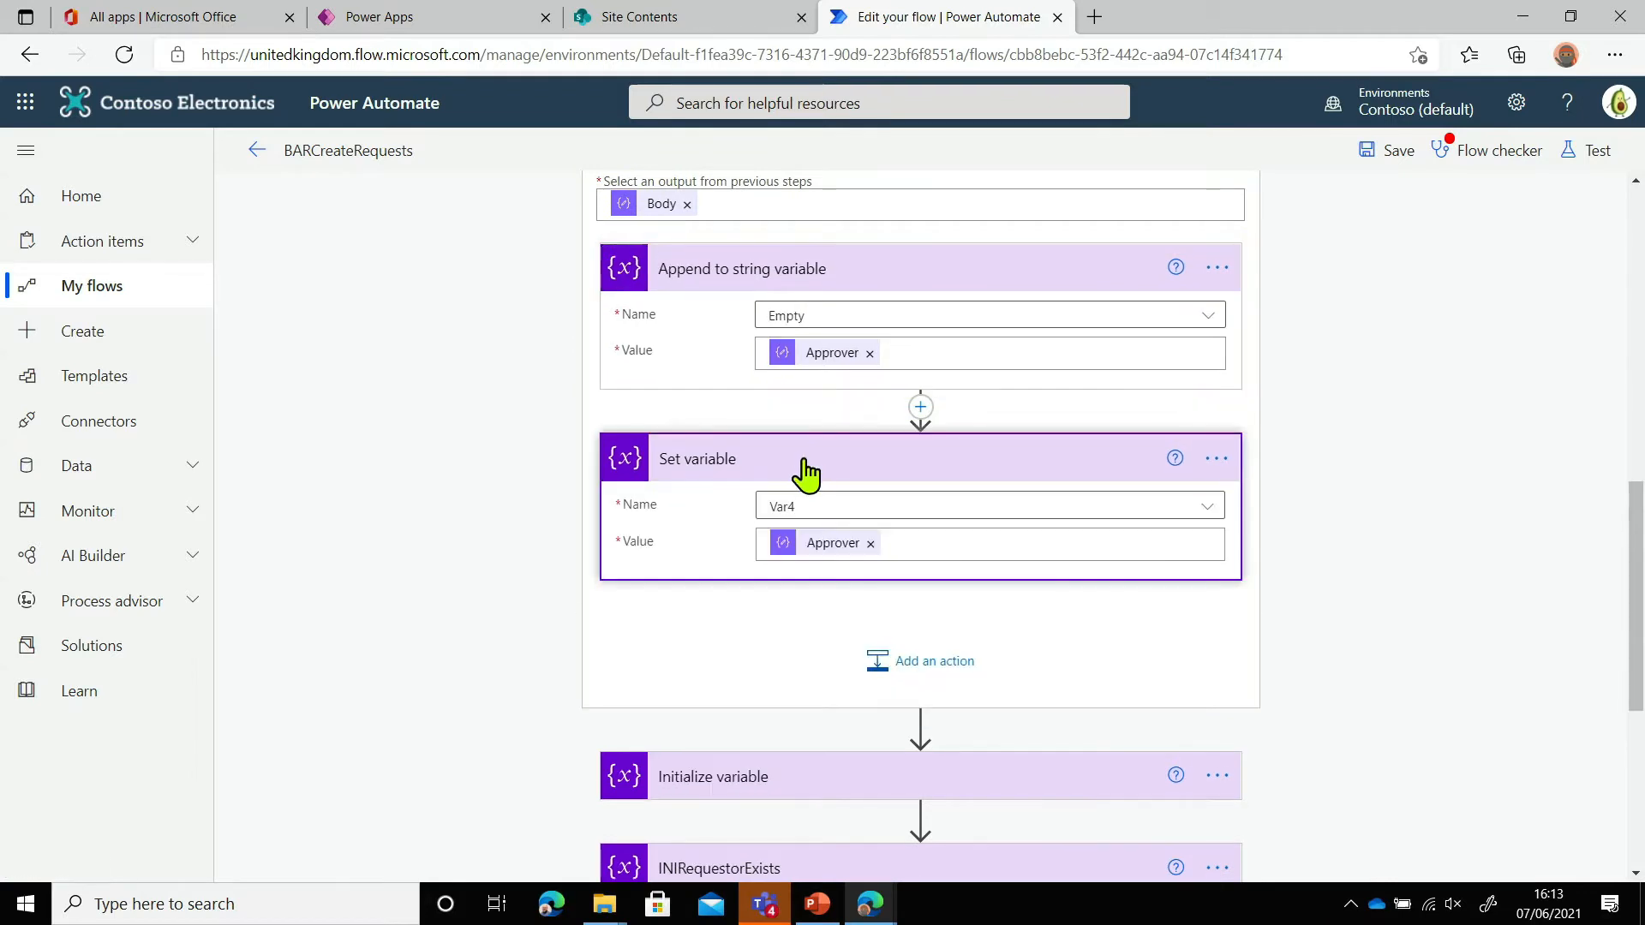
# Expand Check Requestor Exists, Scope-CreateRequest and ForEachRequests to check their actions for connection warnings
pyautogui.scroll(-5, 804, 499)
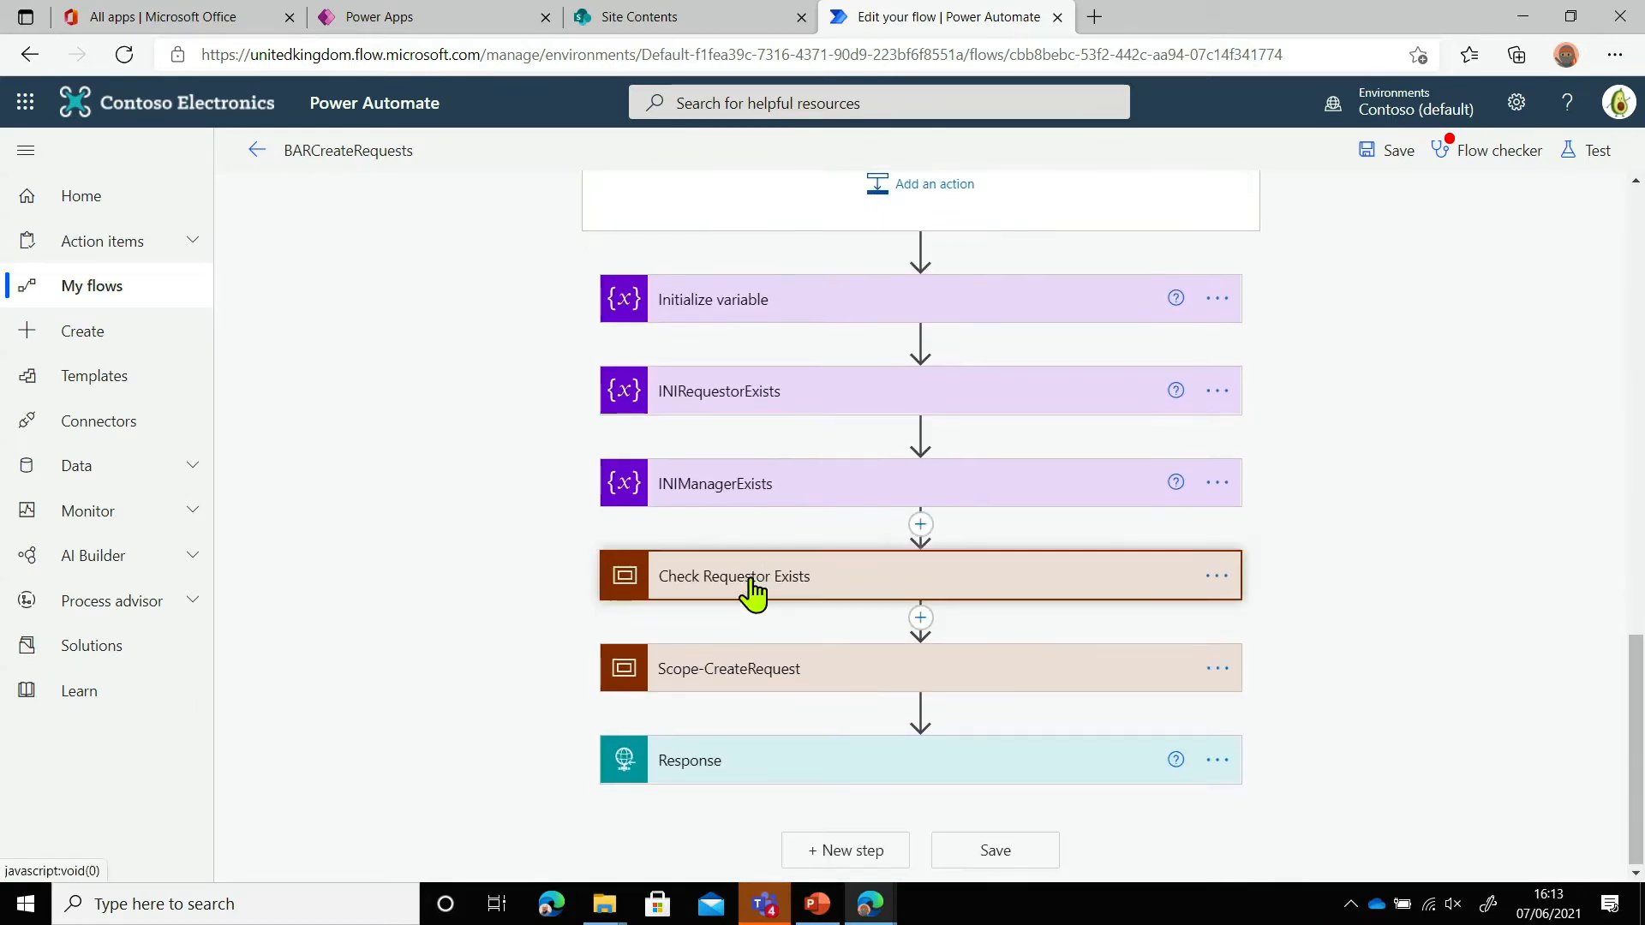
pyautogui.click(753, 590)
pyautogui.scroll(-3, 911, 454)
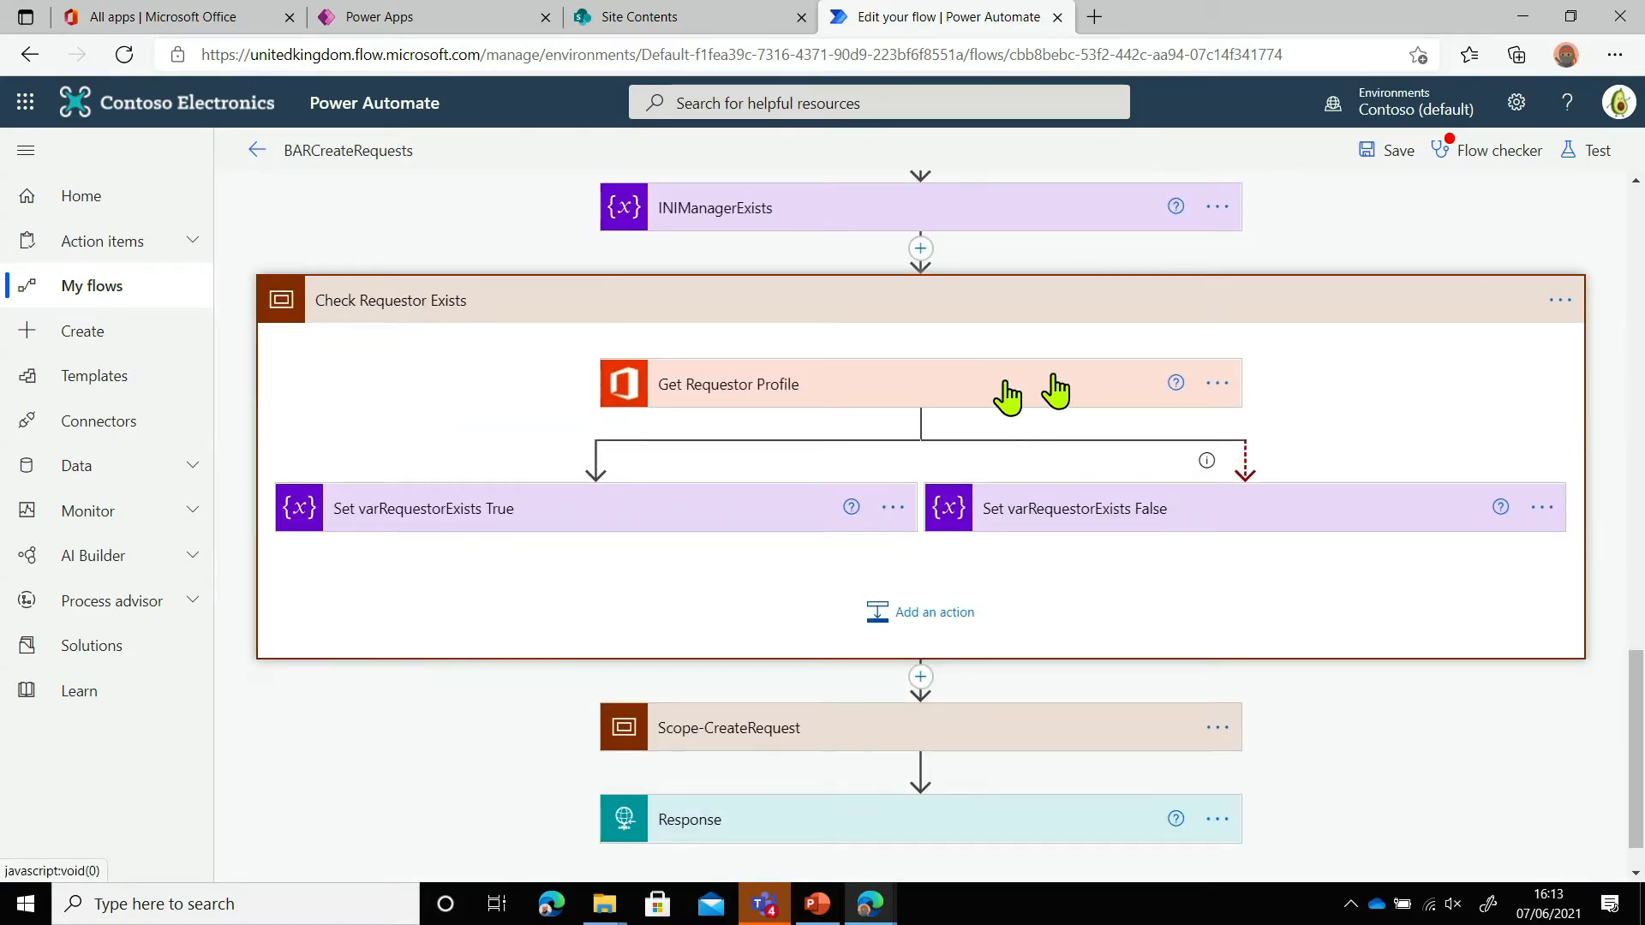
pyautogui.click(729, 738)
pyautogui.scroll(-3, 784, 698)
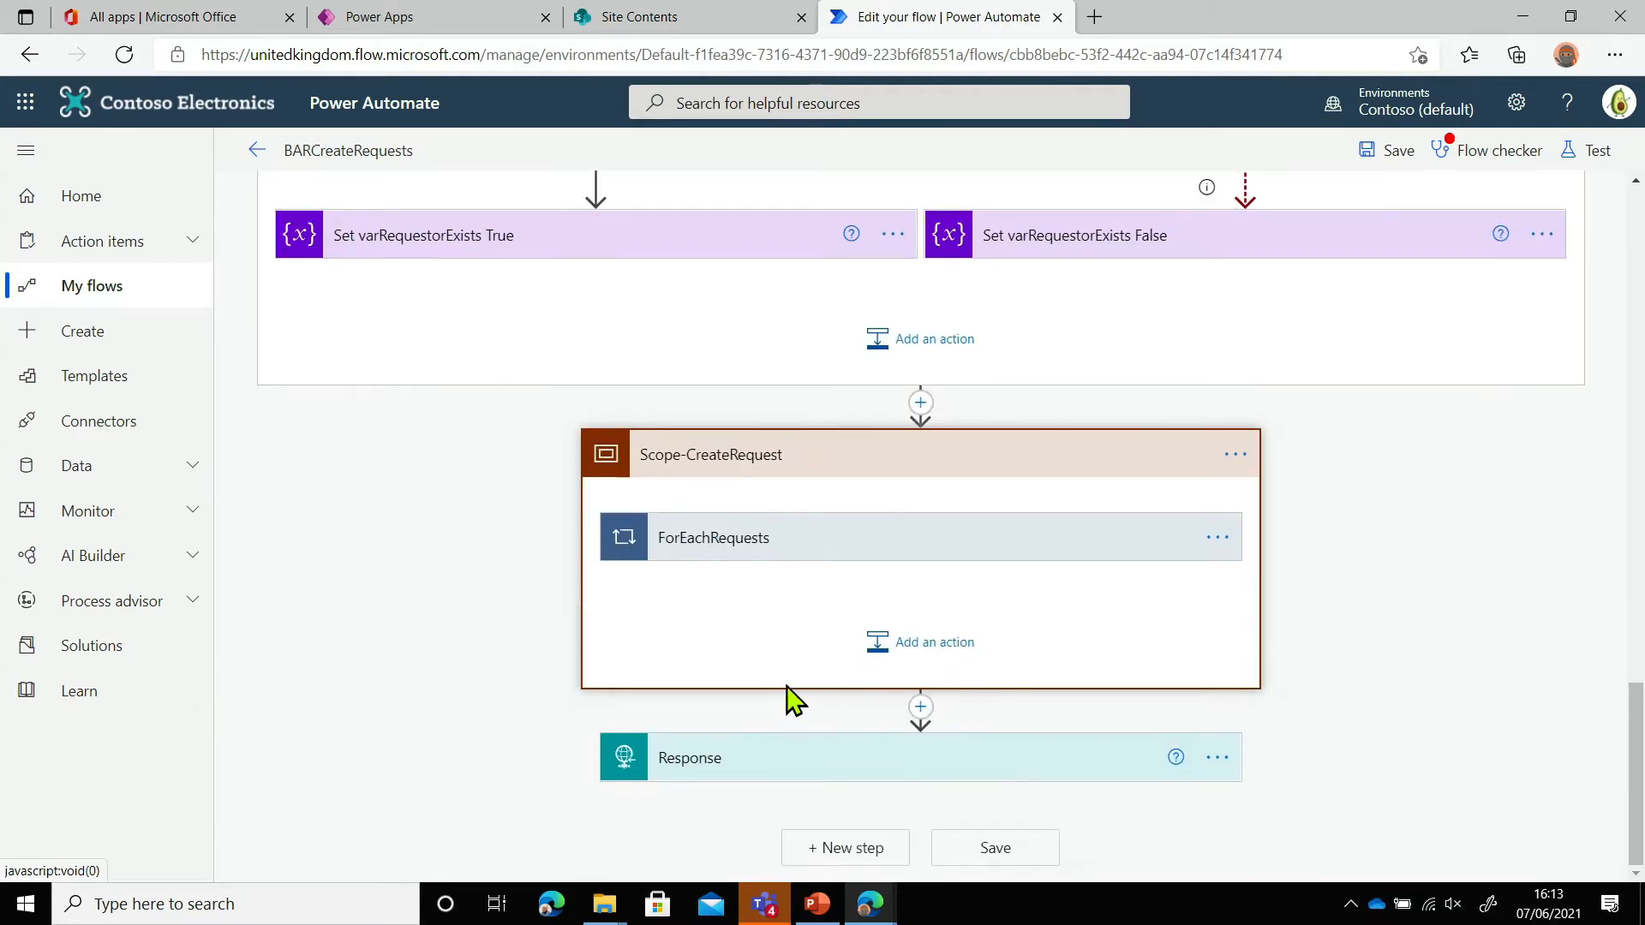
pyautogui.click(874, 558)
pyautogui.scroll(-4, 874, 558)
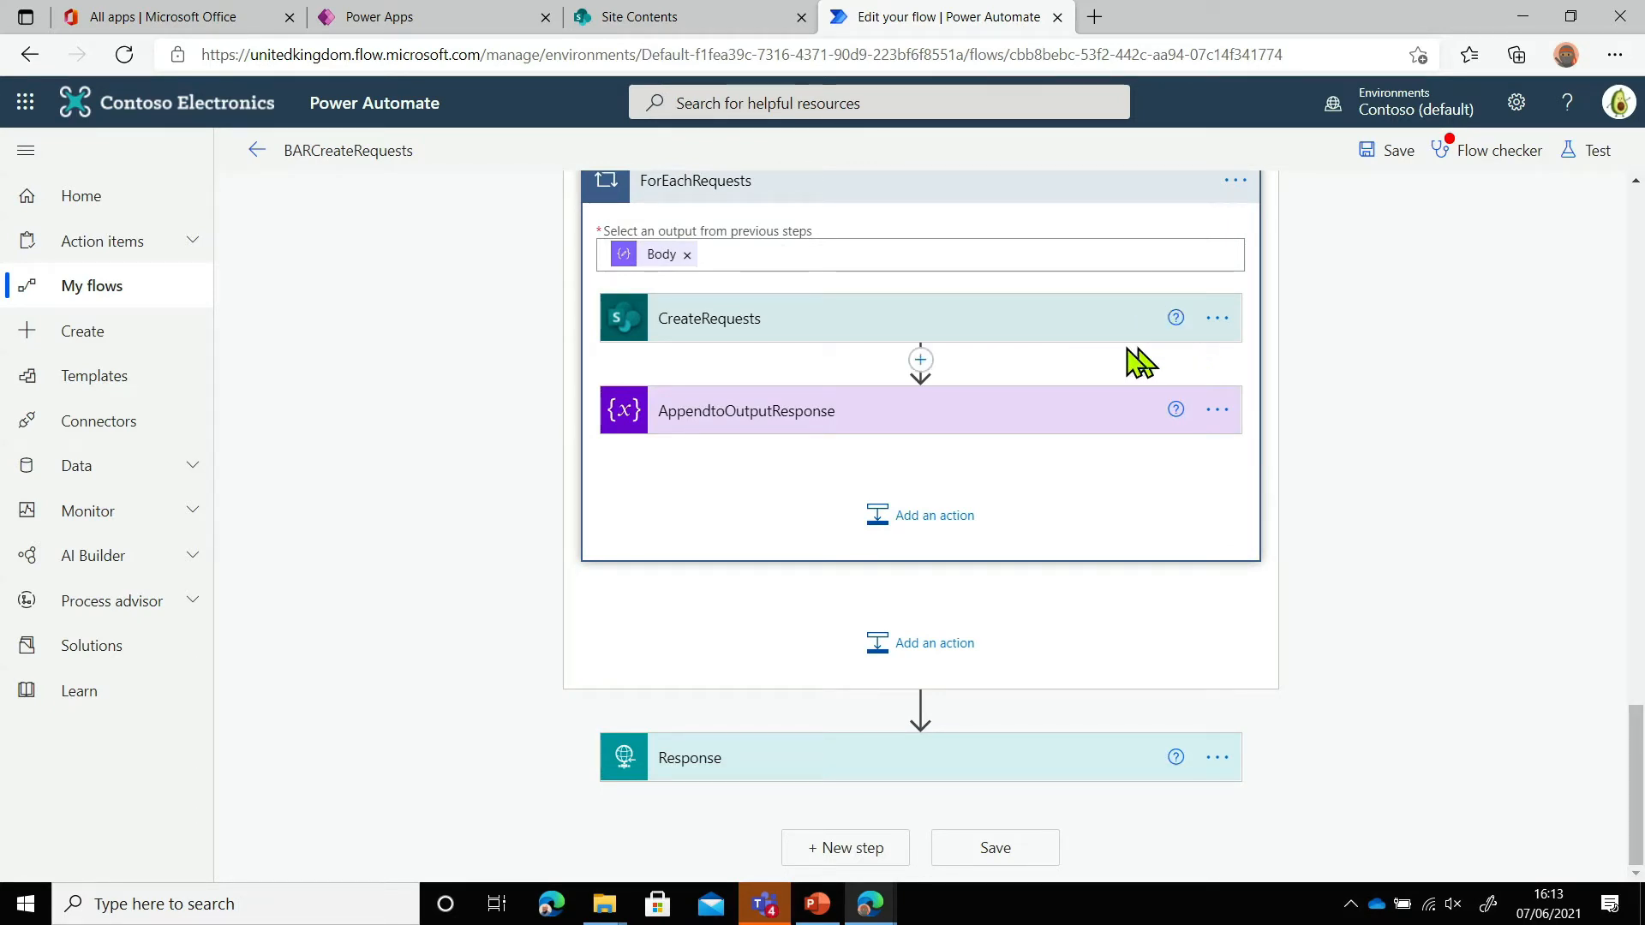
# Save the BARCreateRequests flow as the guide instructs and turn it on from its details page
pyautogui.hotkey('alt', 'Tab')
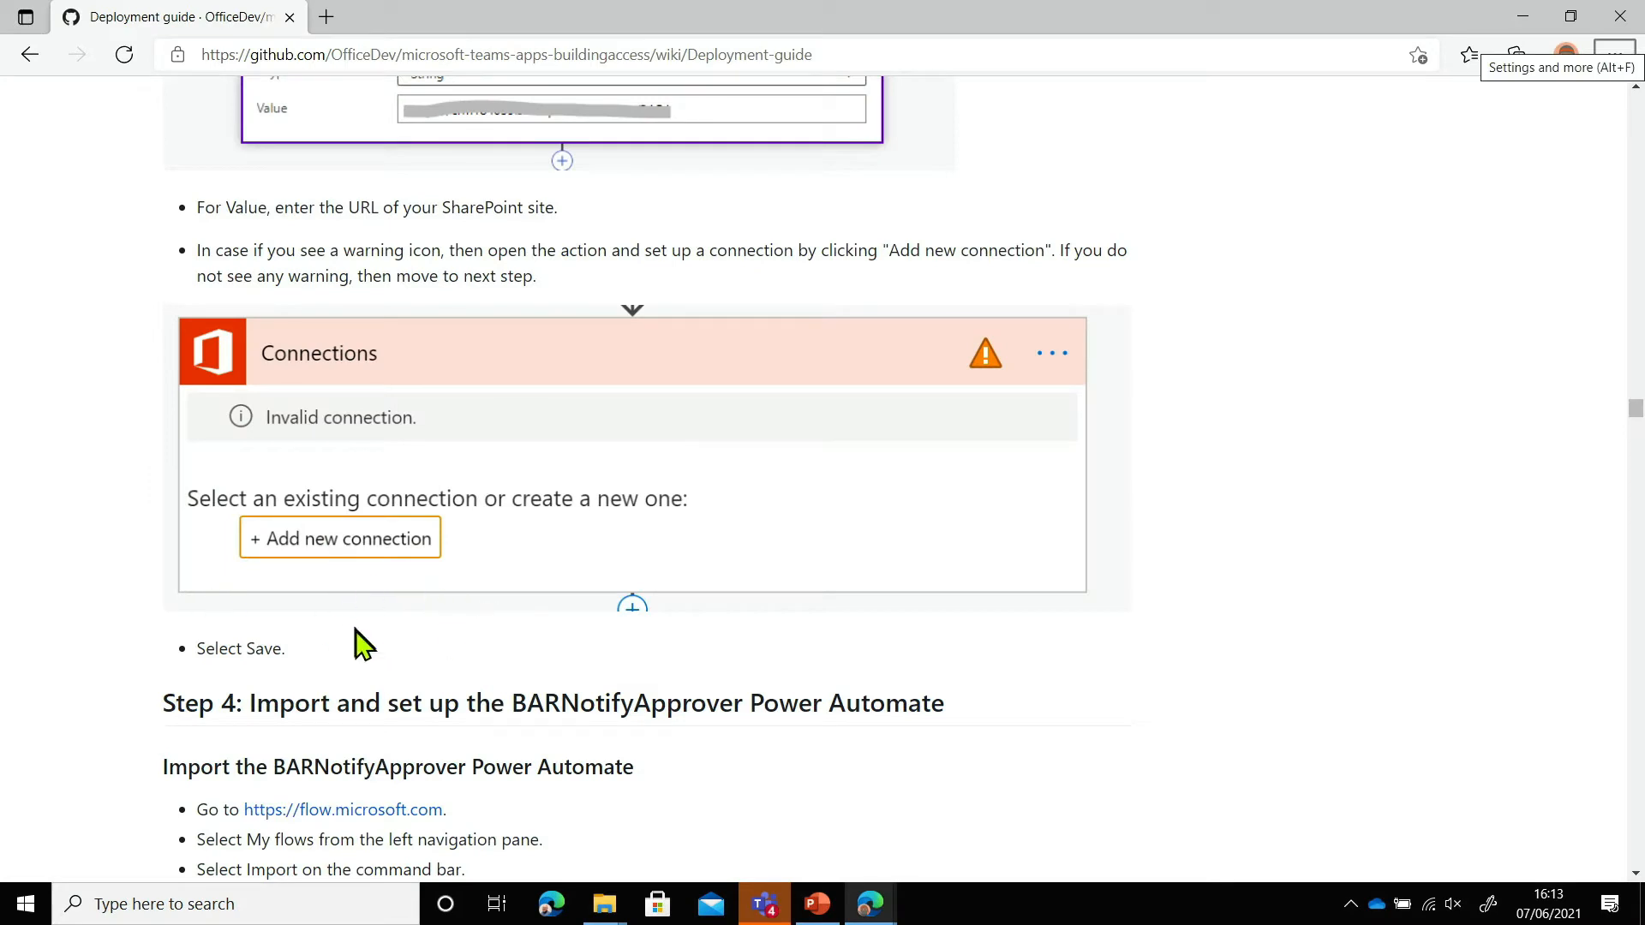
pyautogui.hotkey('alt', 'Tab')
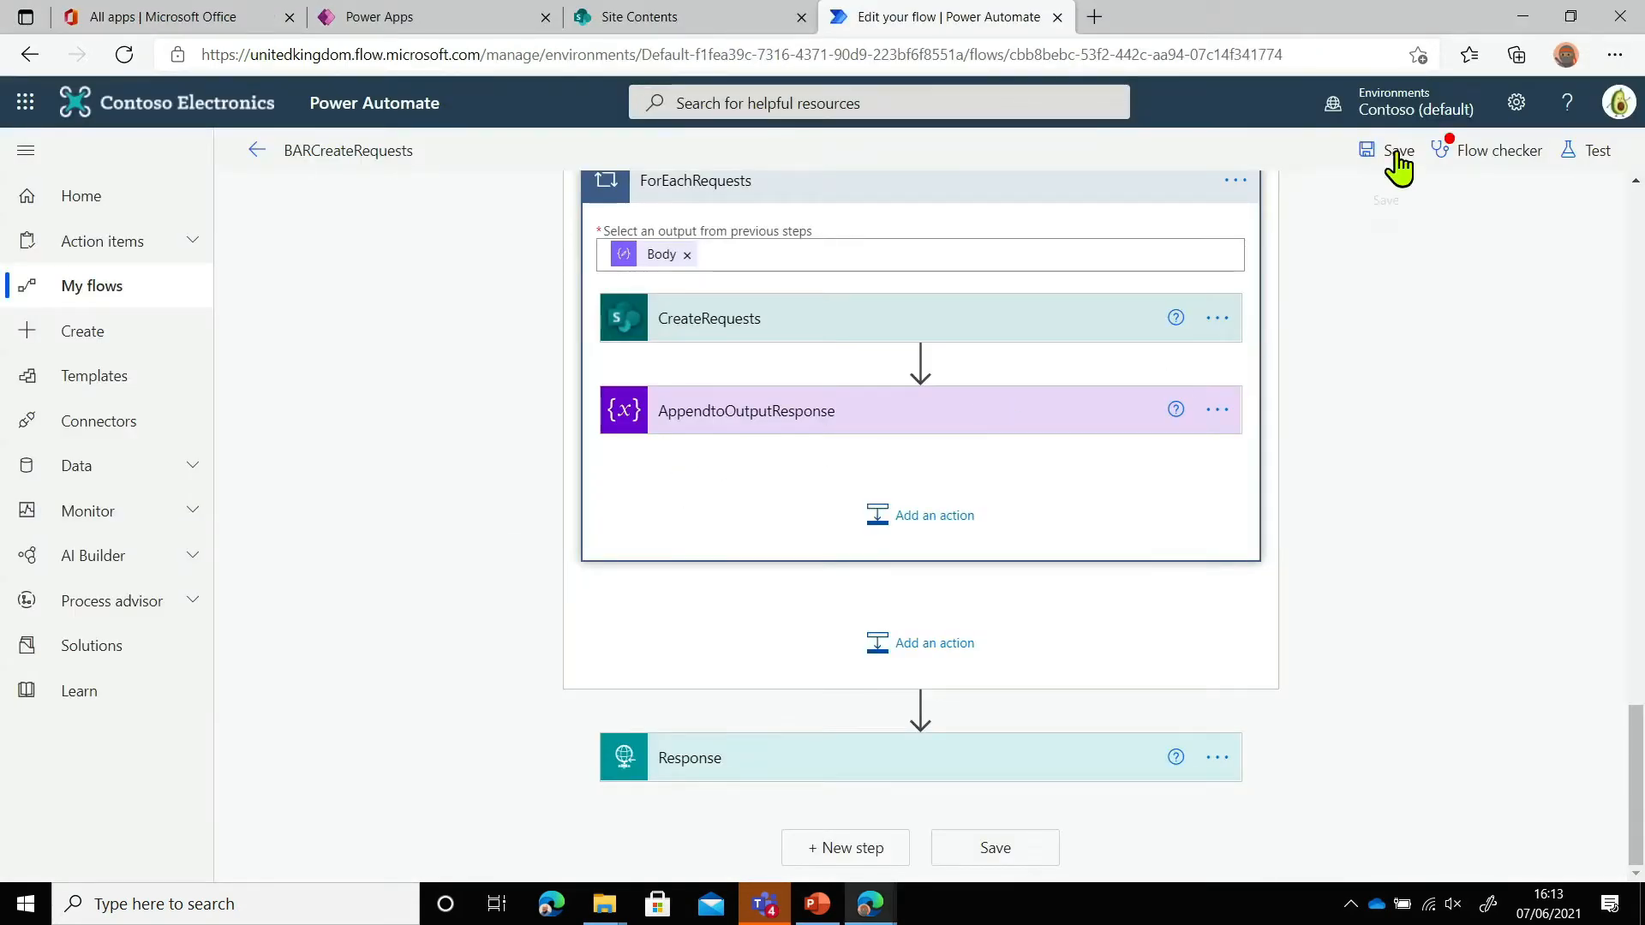
pyautogui.click(1396, 154)
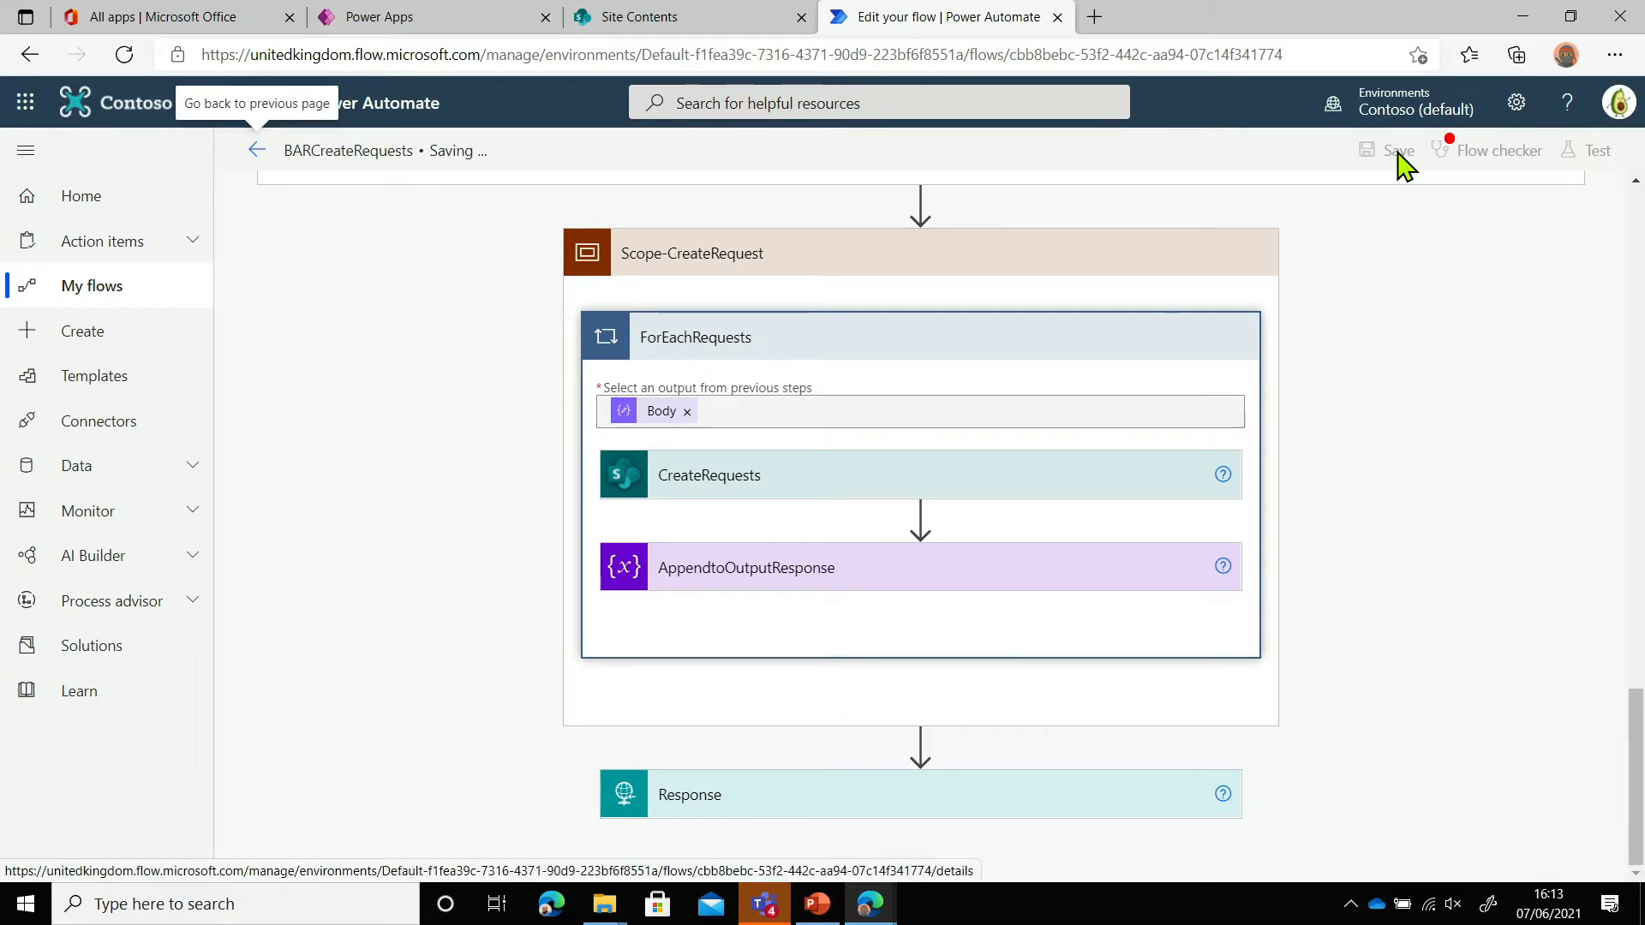
pyautogui.click(251, 154)
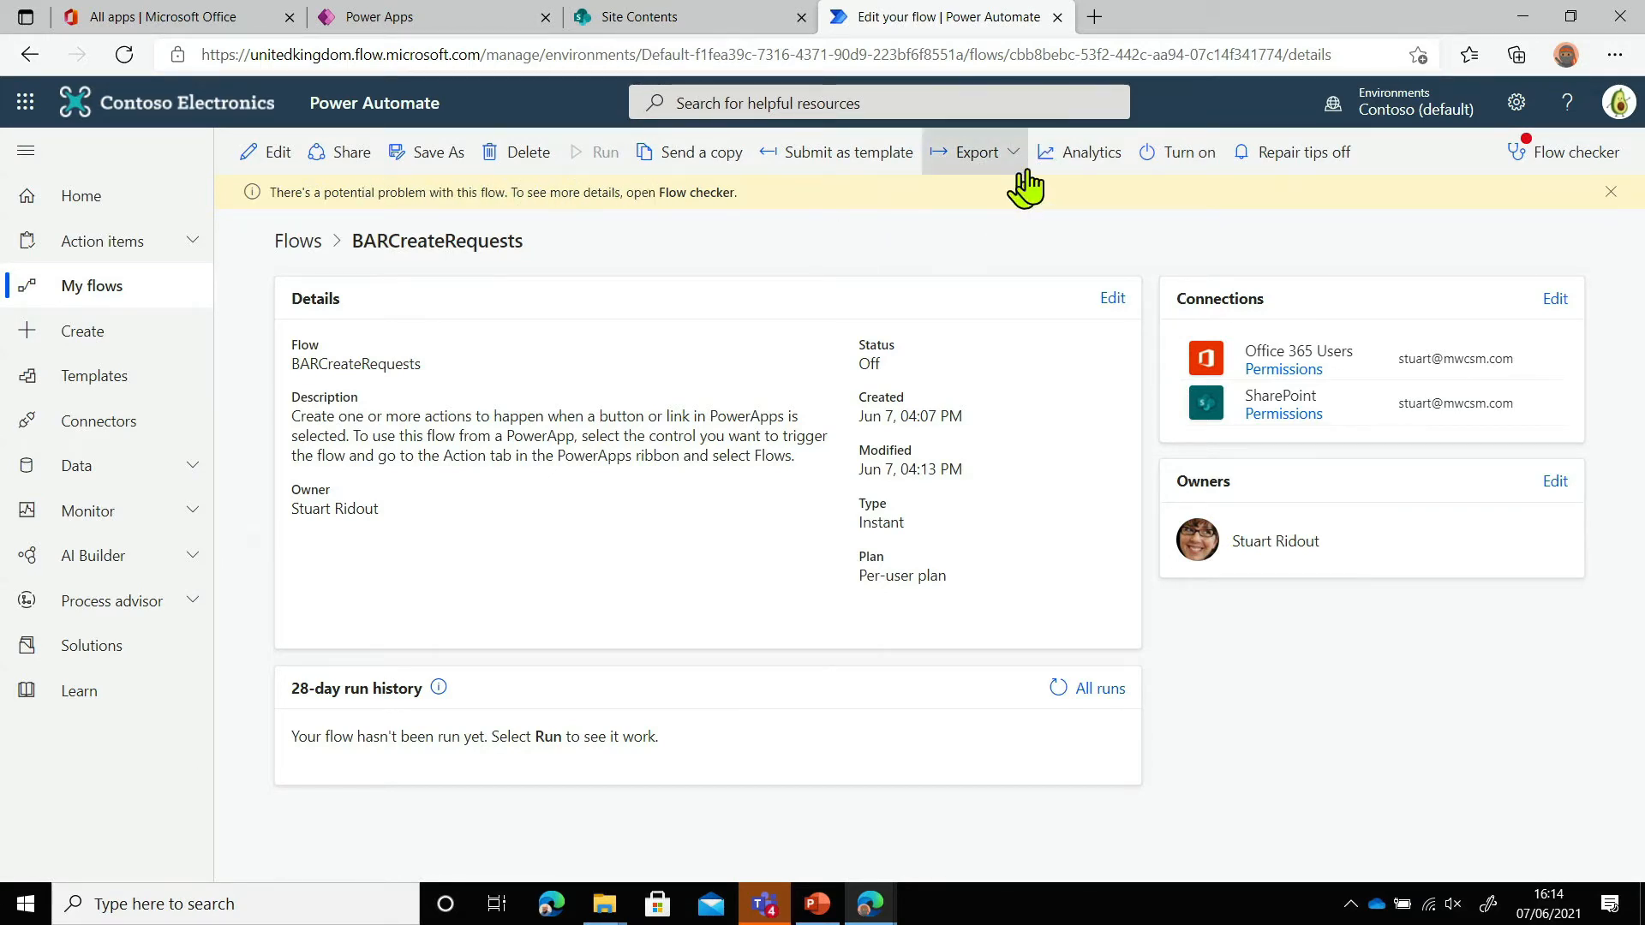
pyautogui.click(1208, 157)
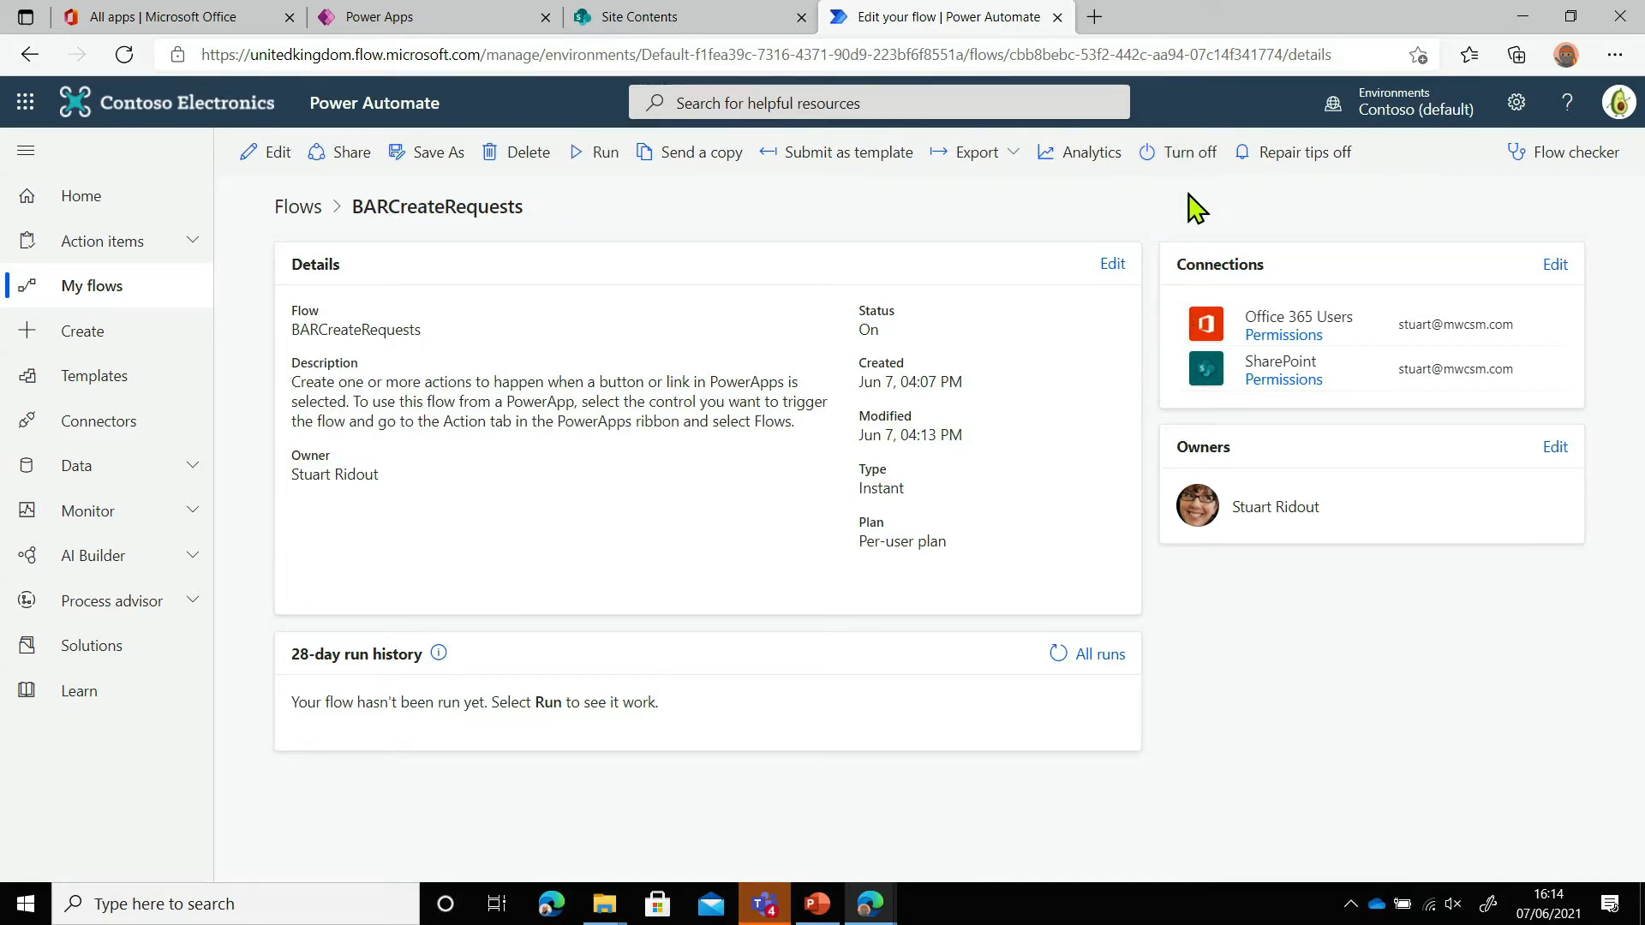
# Read Step 4 of the deployment guide on importing the BARNotifyApprover flow and adding its connections
pyautogui.hotkey('alt', 'Tab')
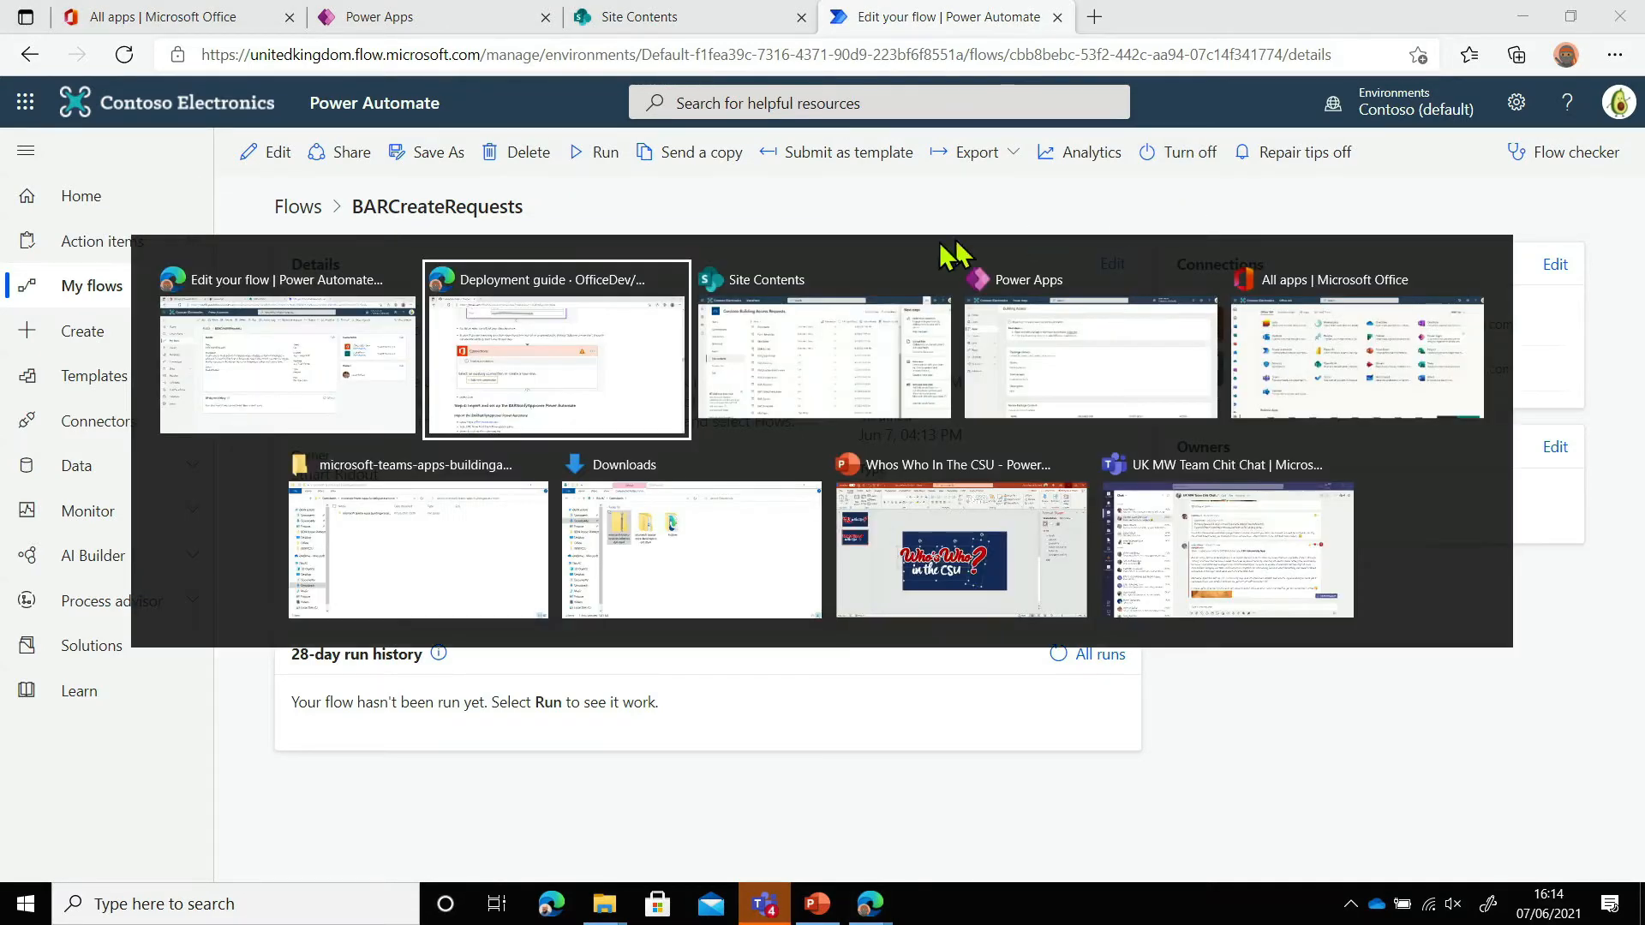
pyautogui.scroll(-6, 437, 432)
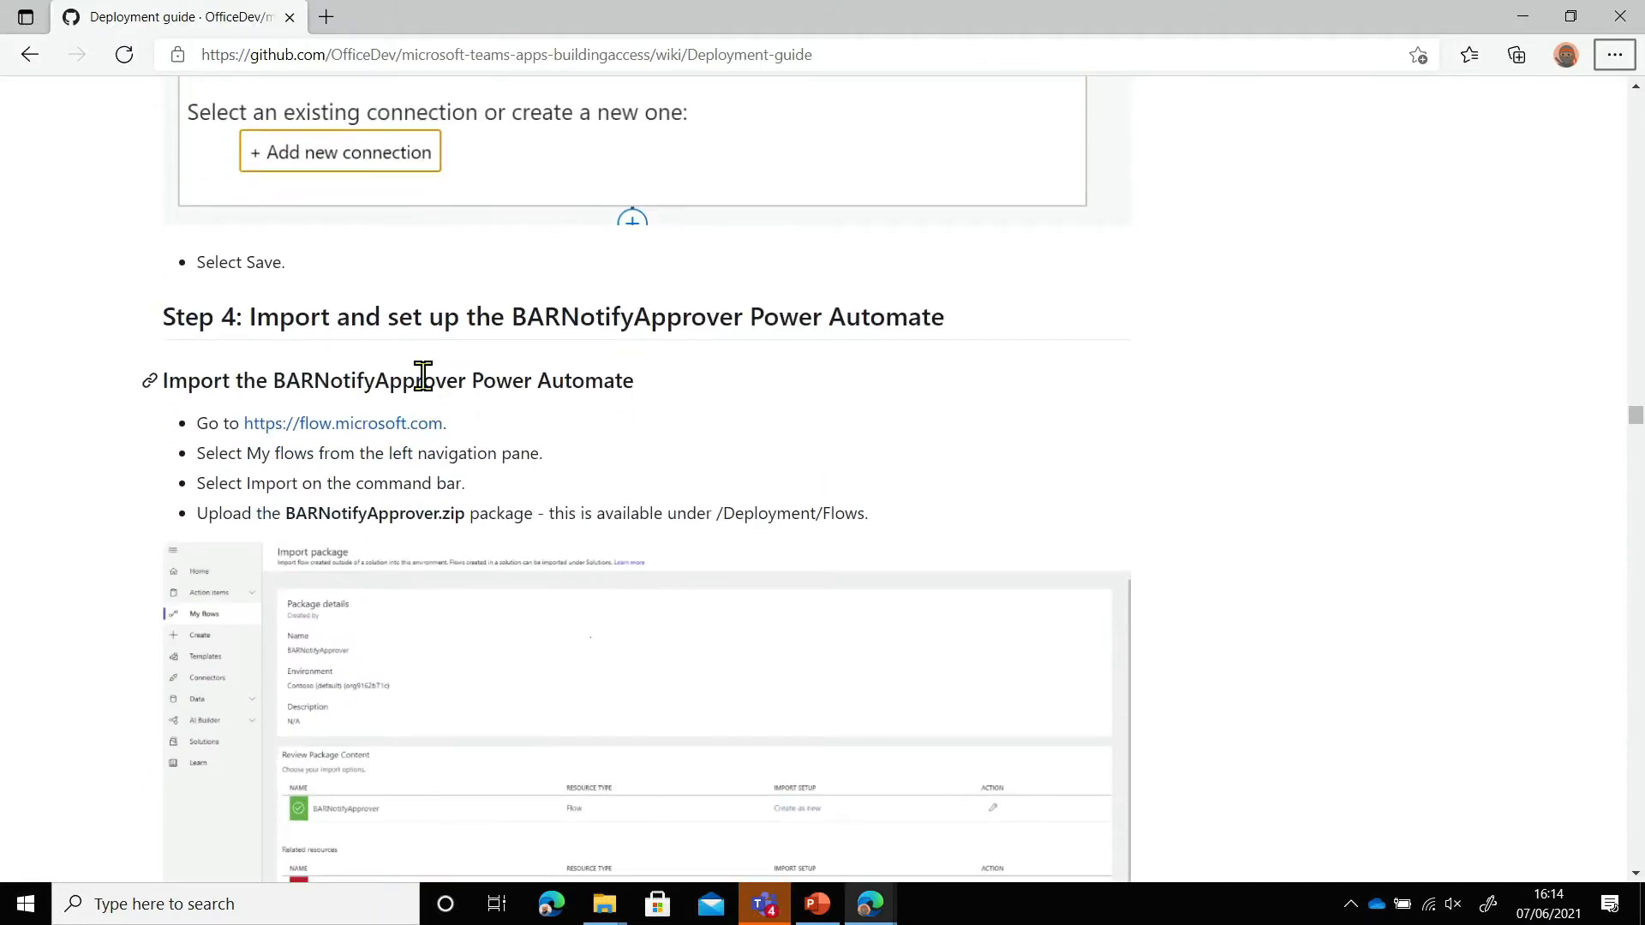
pyautogui.scroll(1, 423, 368)
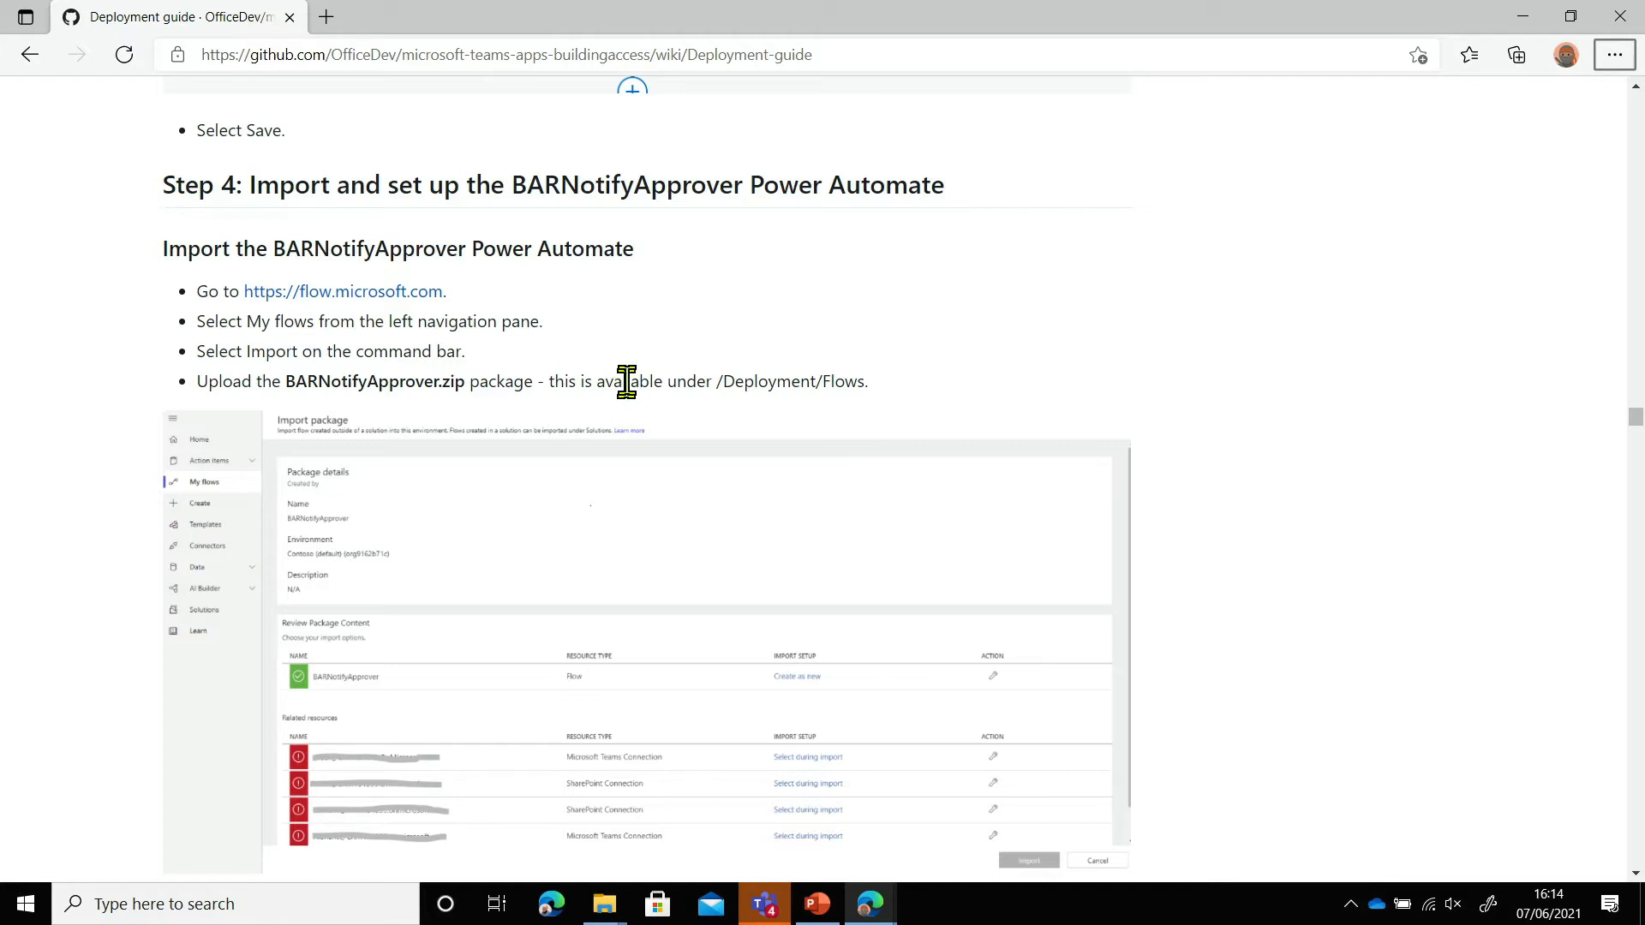
pyautogui.scroll(-1, 691, 338)
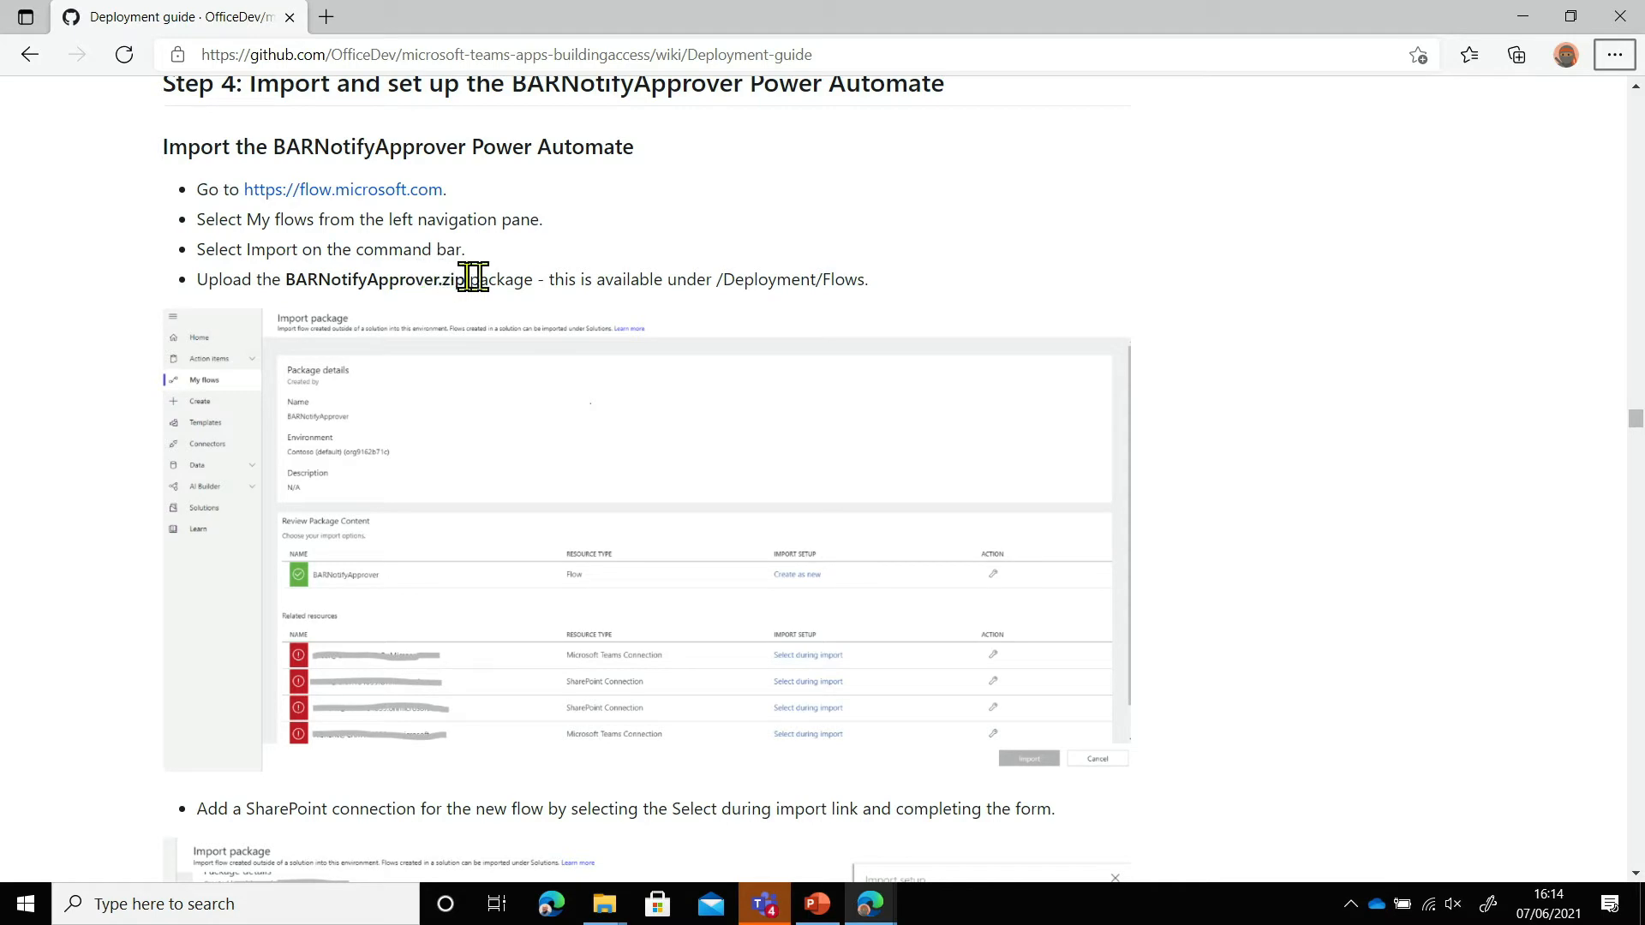
pyautogui.scroll(-1, 527, 284)
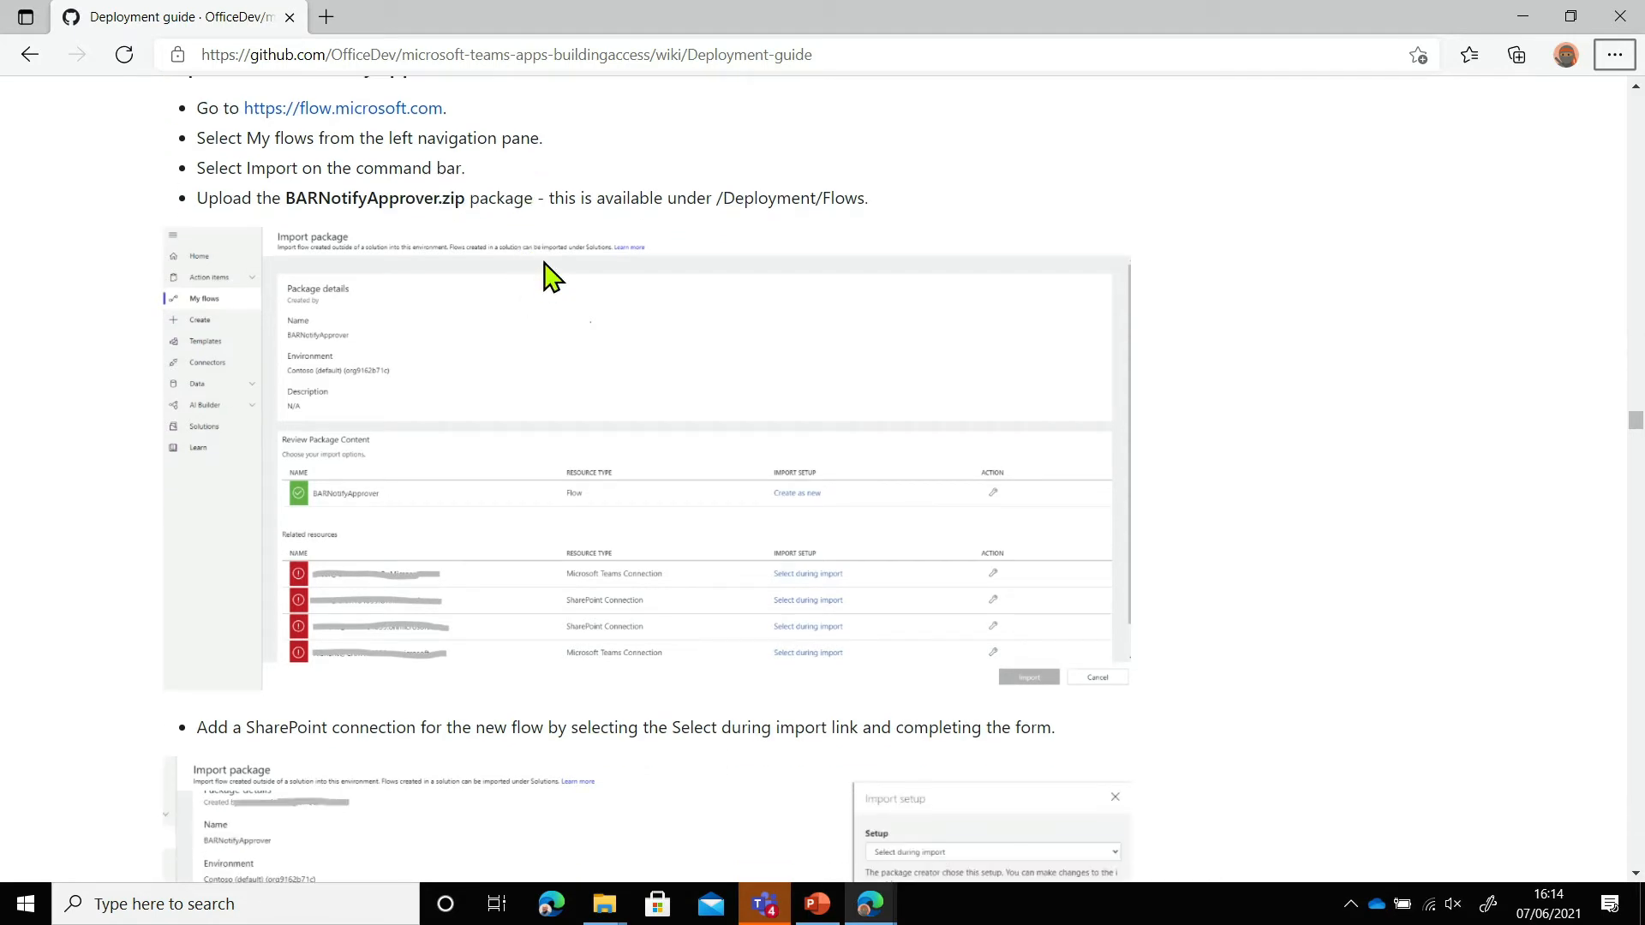
pyautogui.scroll(-3, 403, 342)
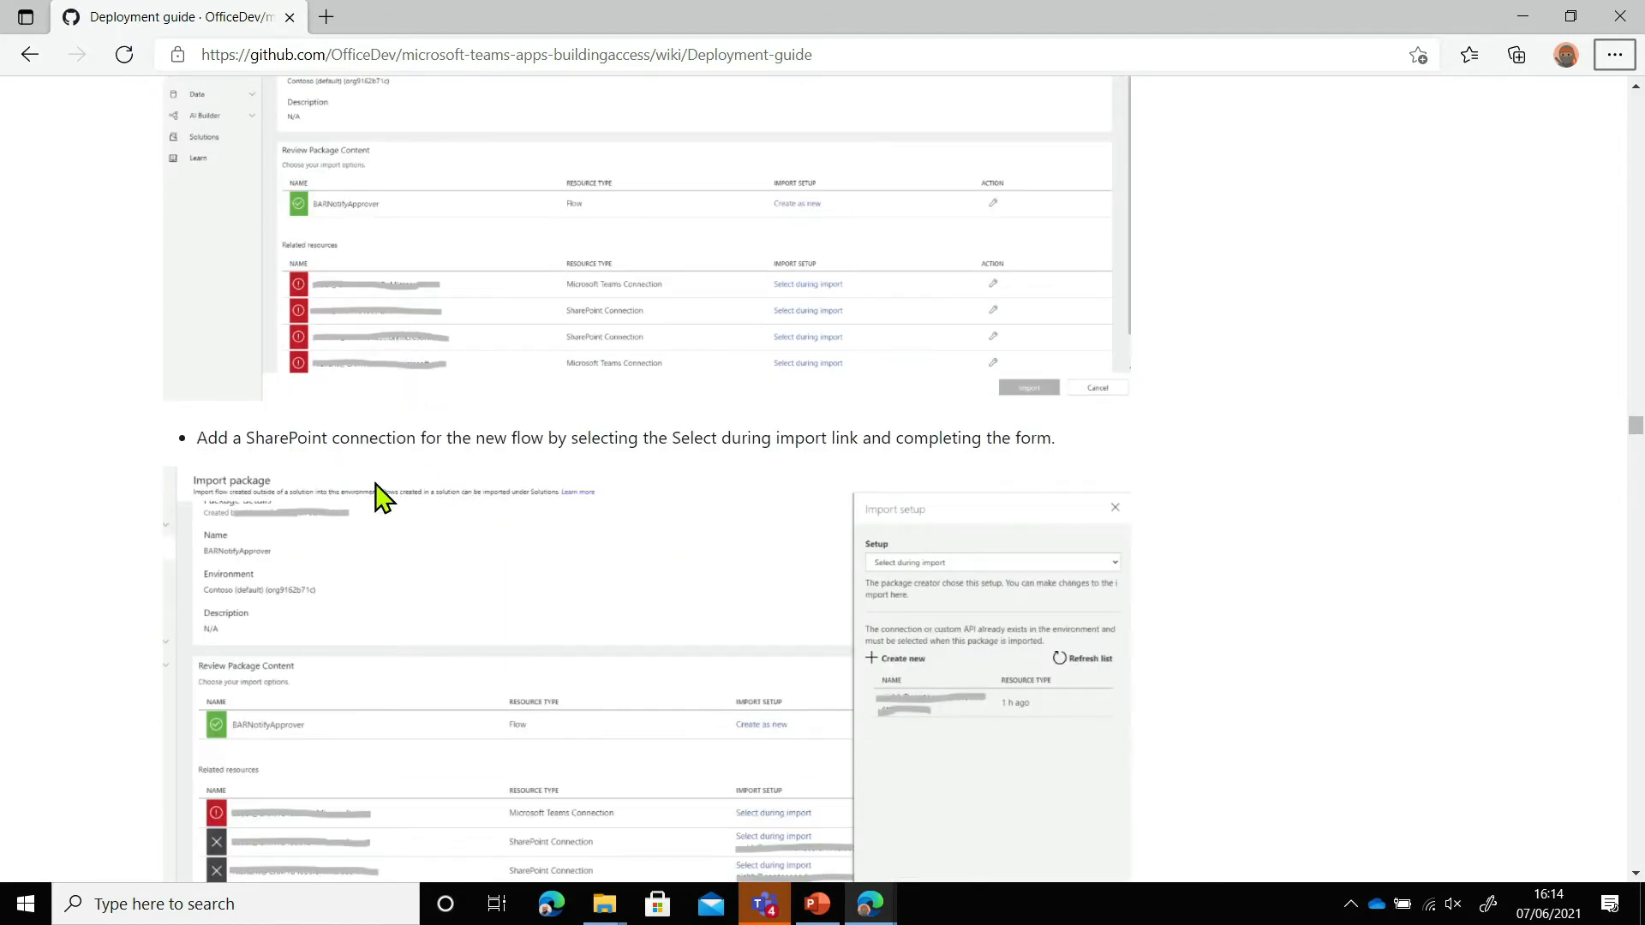
pyautogui.scroll(-3, 381, 496)
pyautogui.scroll(-3, 397, 486)
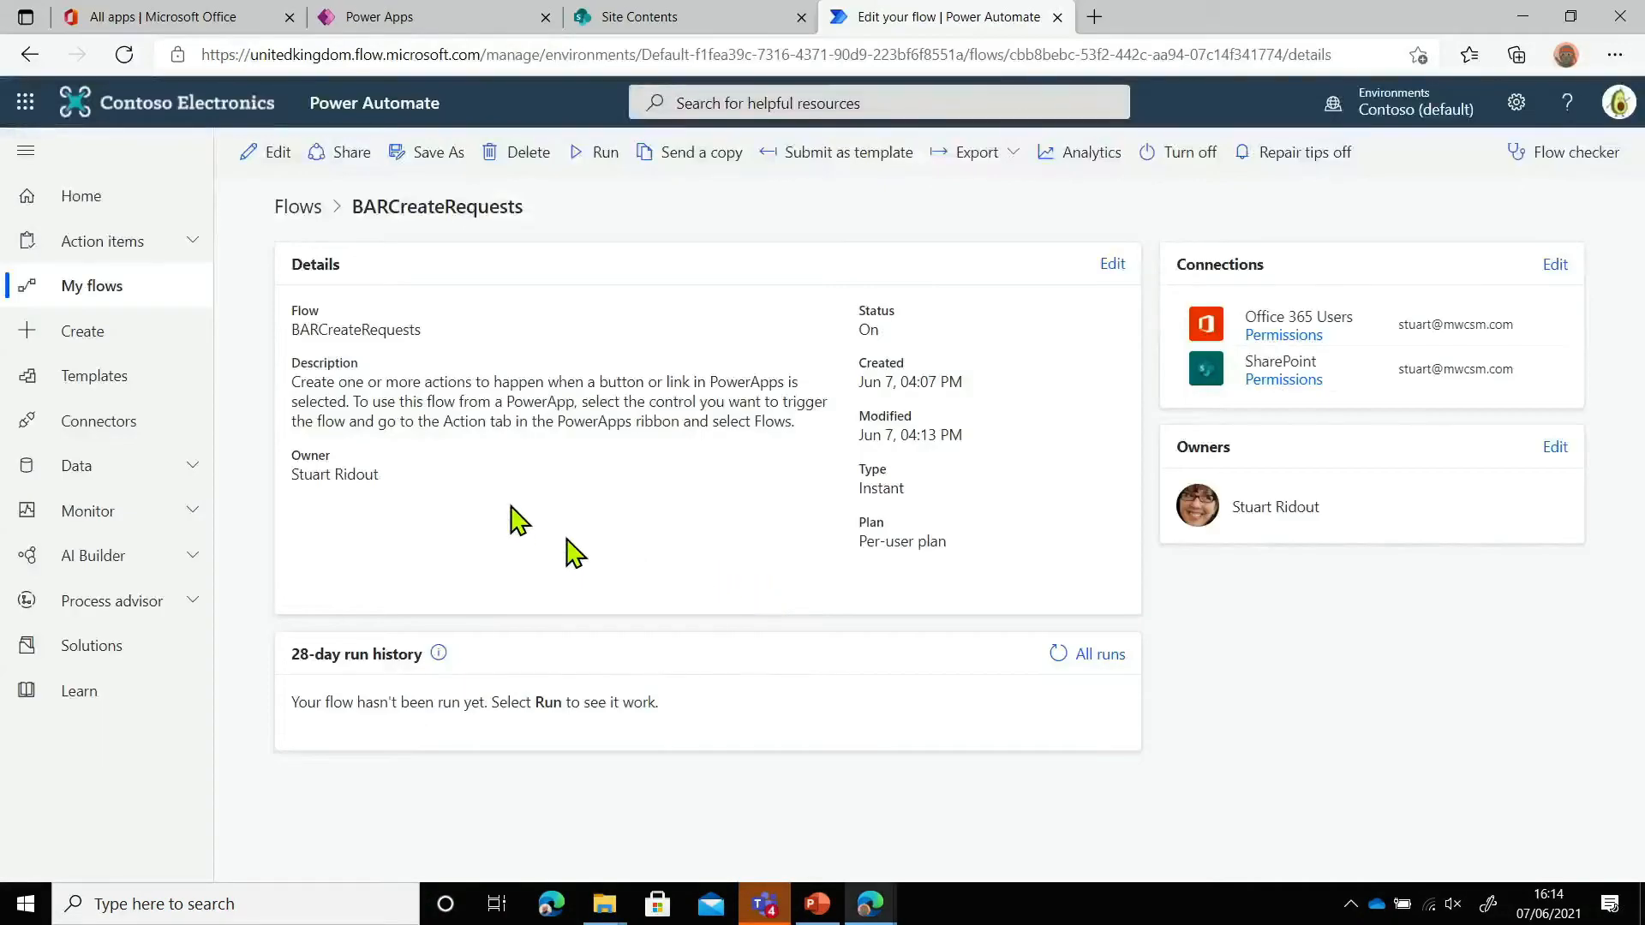
# Upload the BARNotifyApprover package from the Deployment\Flows folder as a new flow import
pyautogui.click(101, 300)
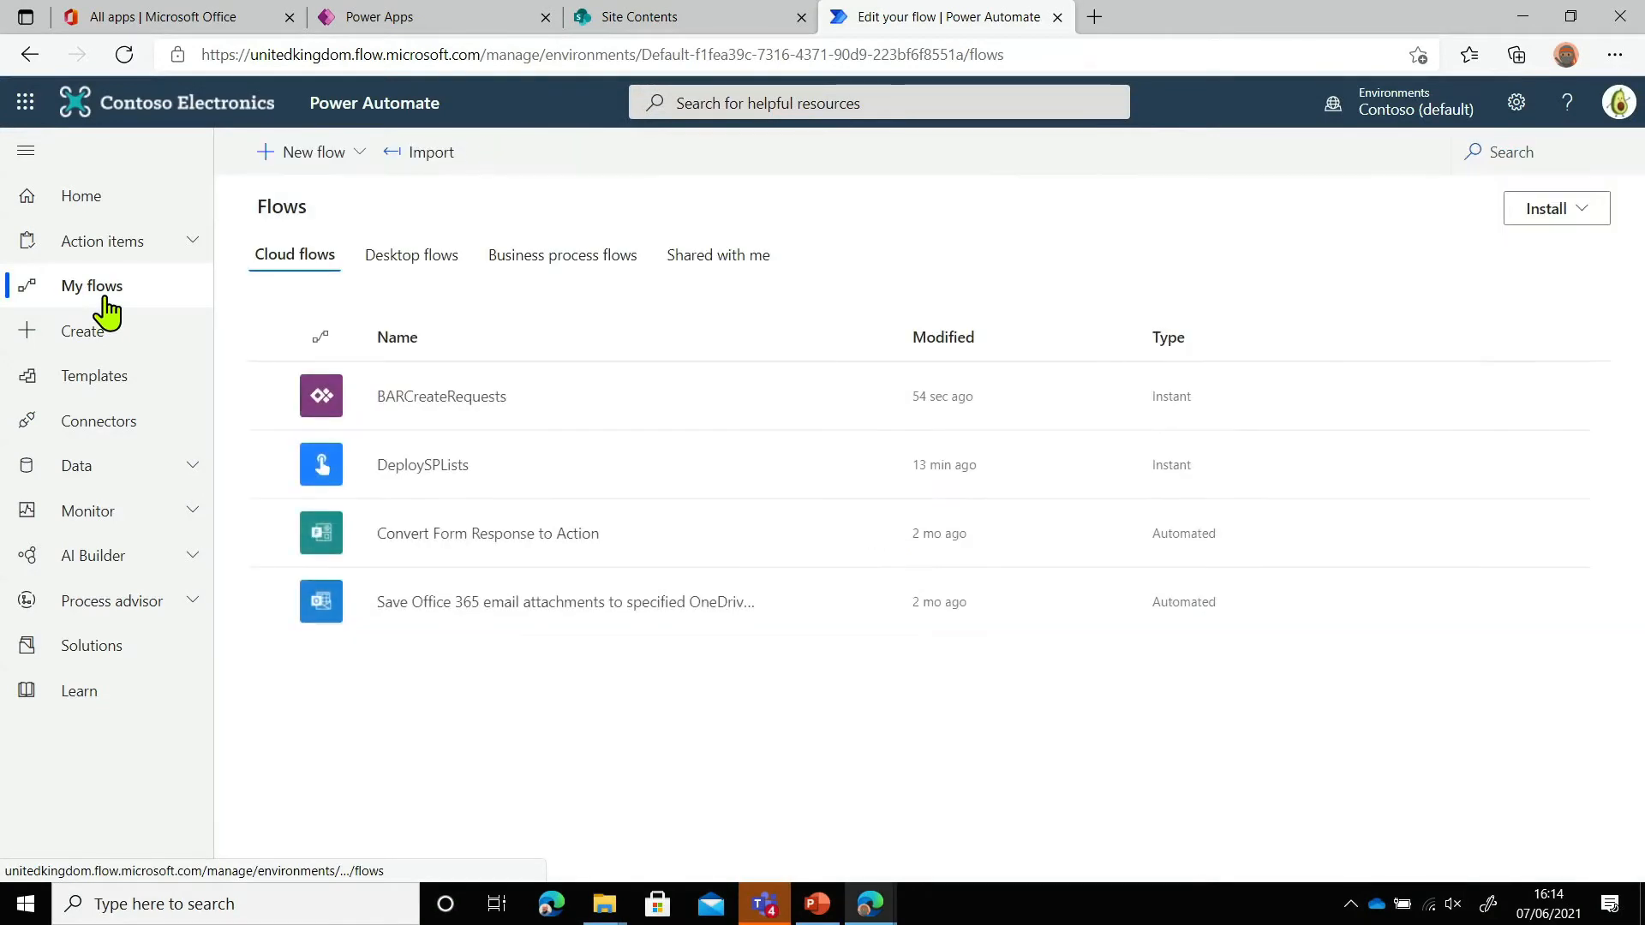
pyautogui.click(428, 155)
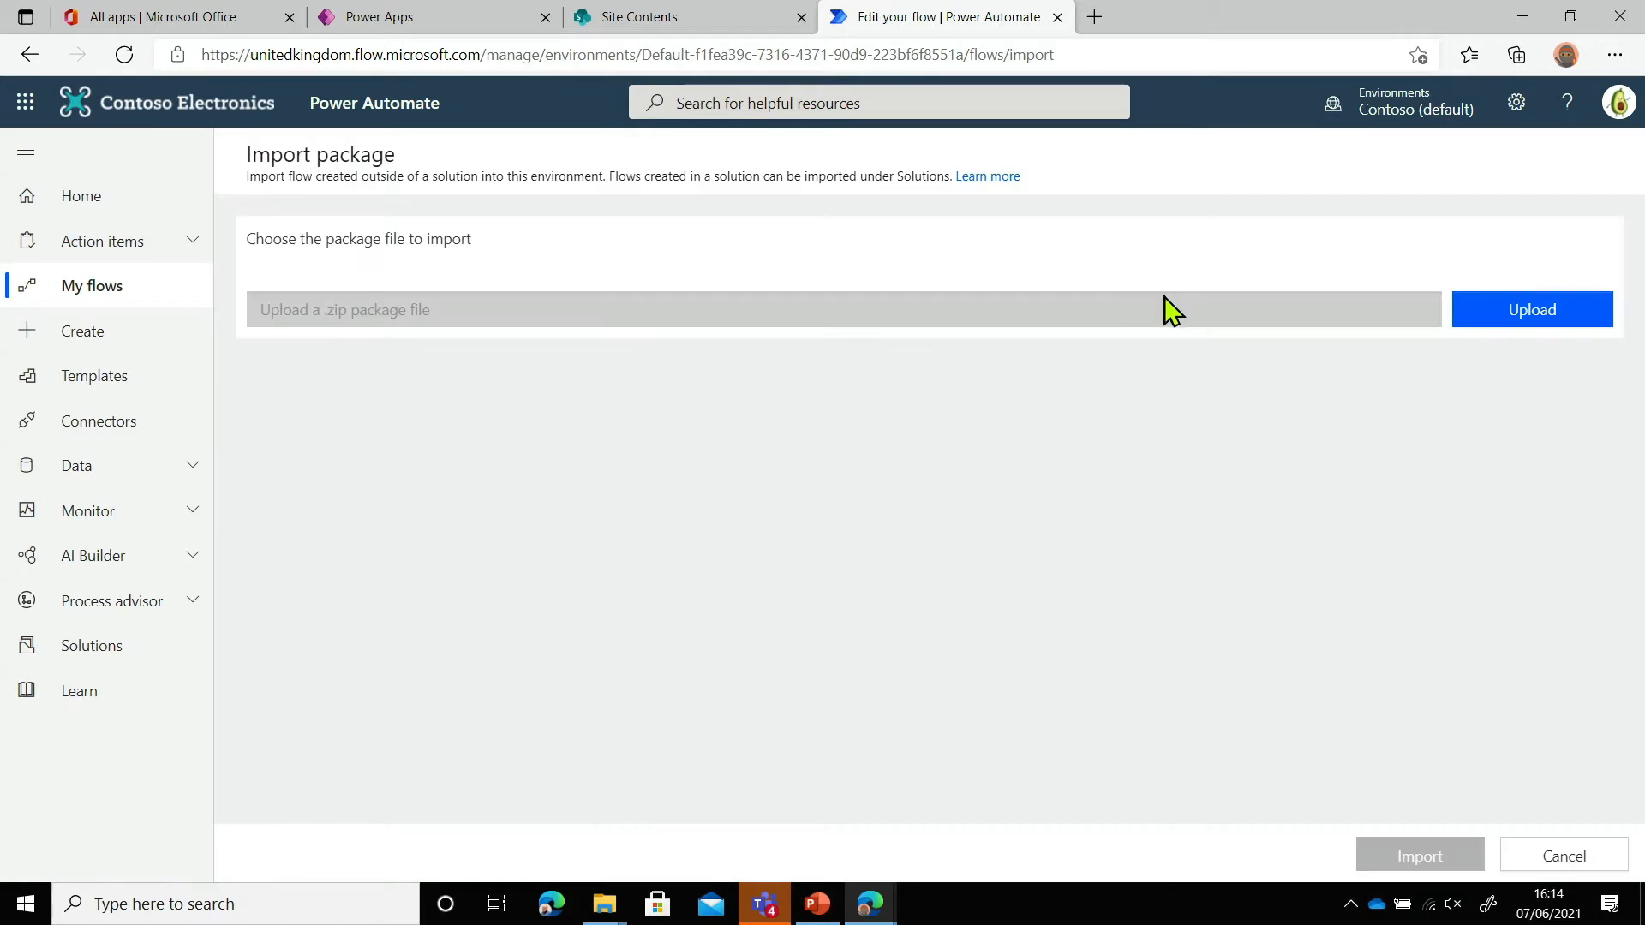
pyautogui.click(1538, 308)
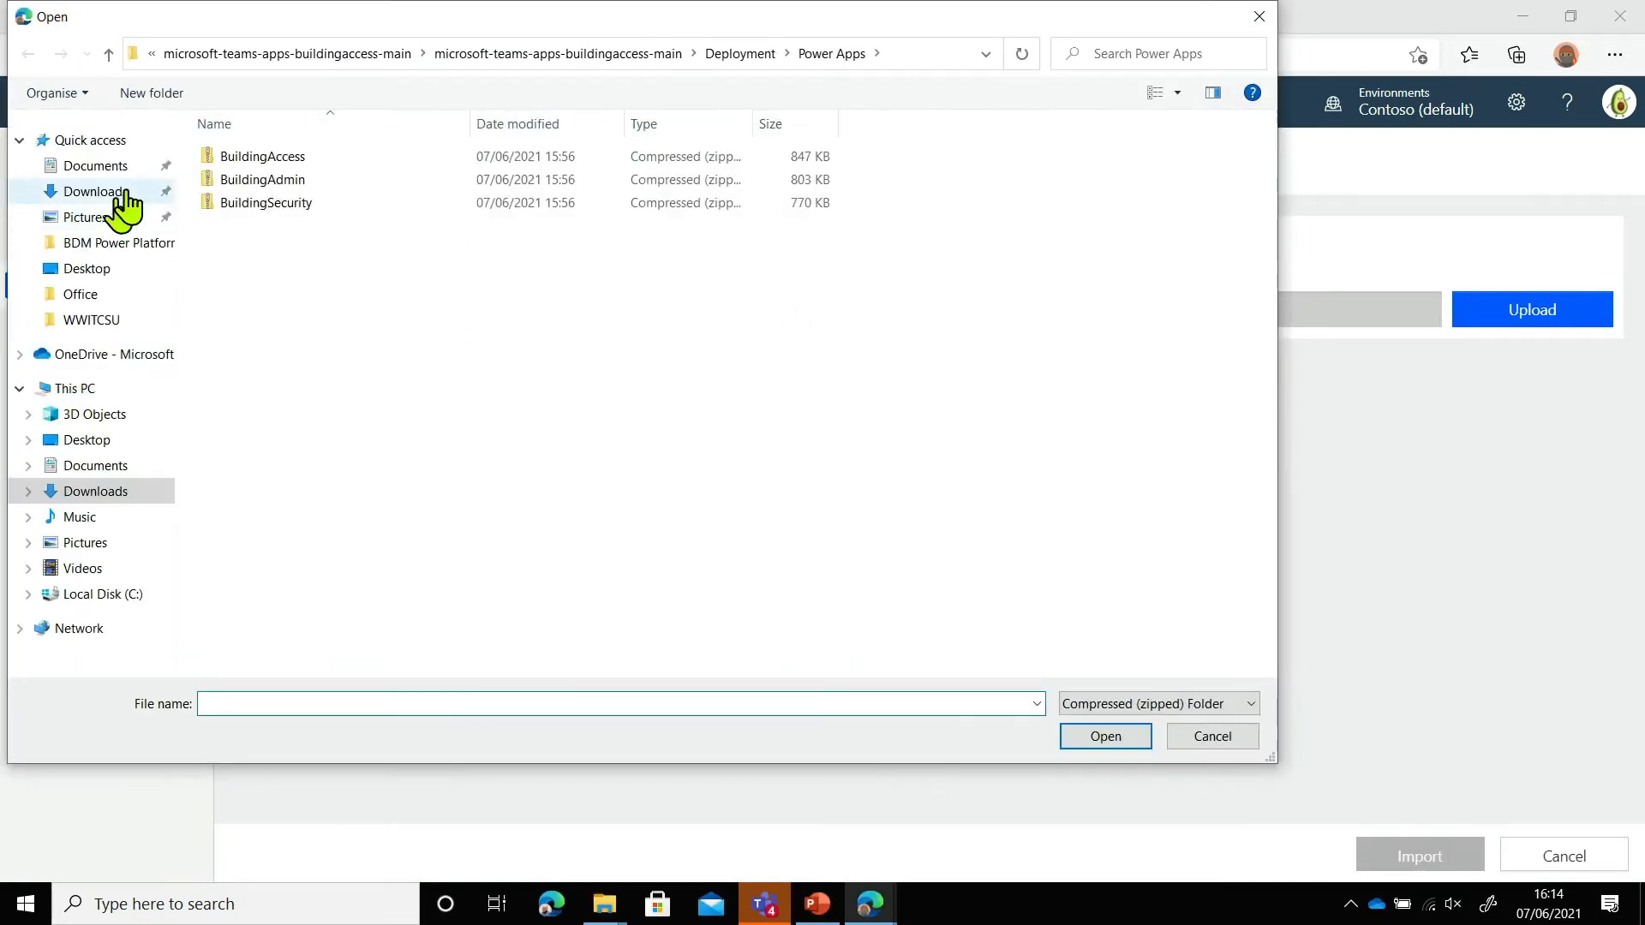
pyautogui.click(754, 59)
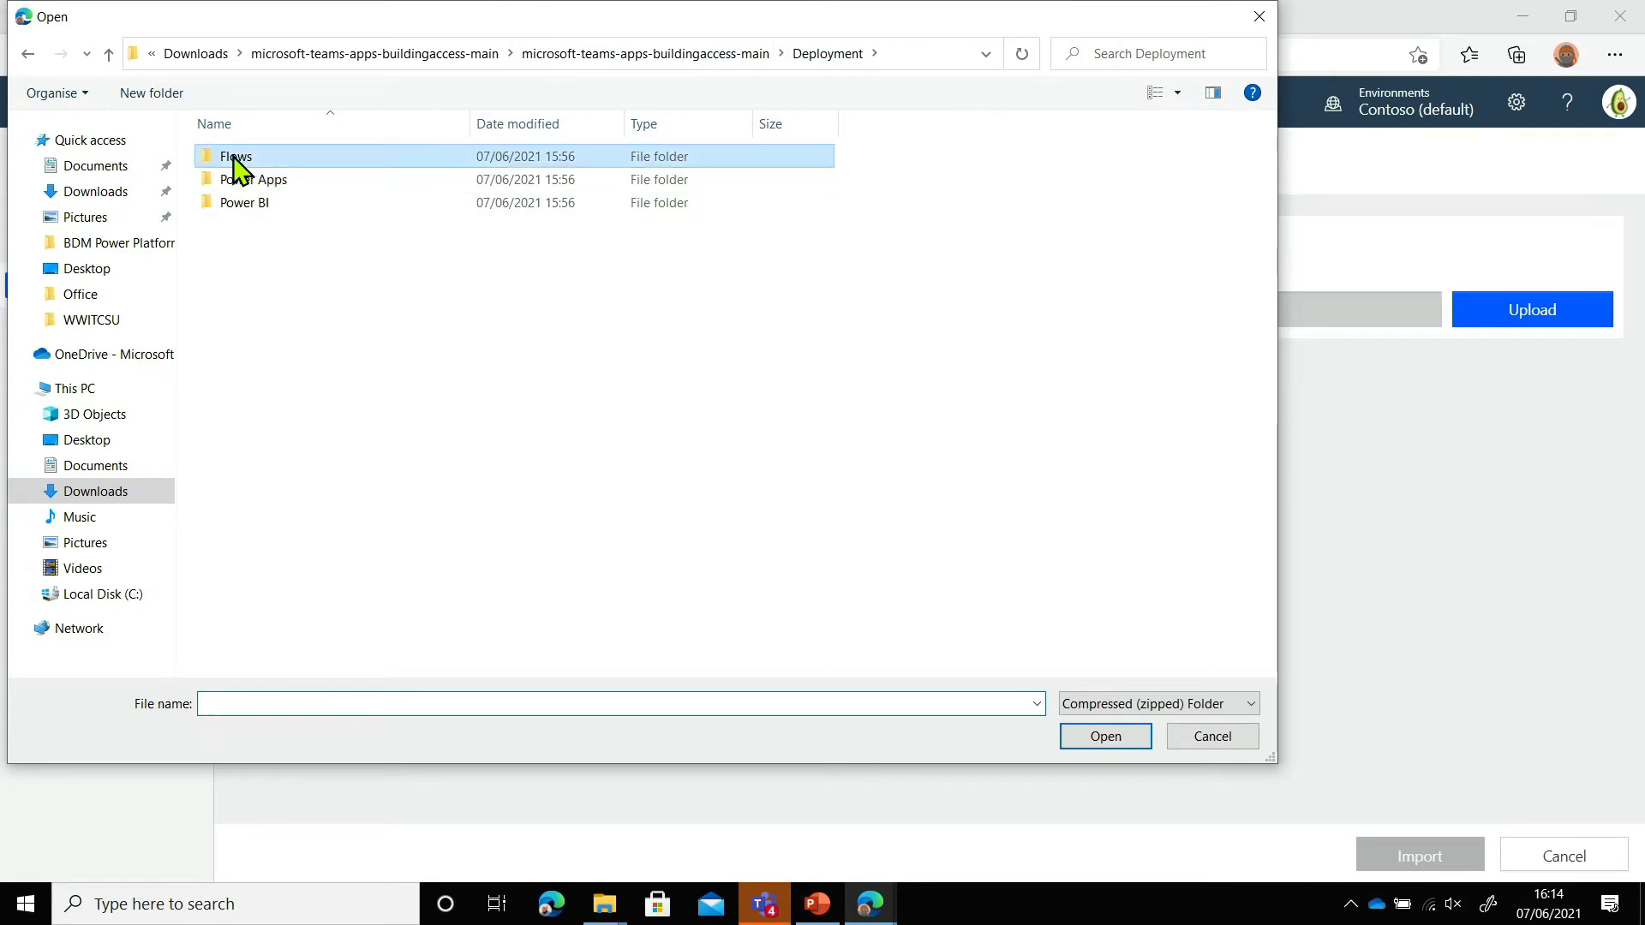
pyautogui.doubleClick(234, 156)
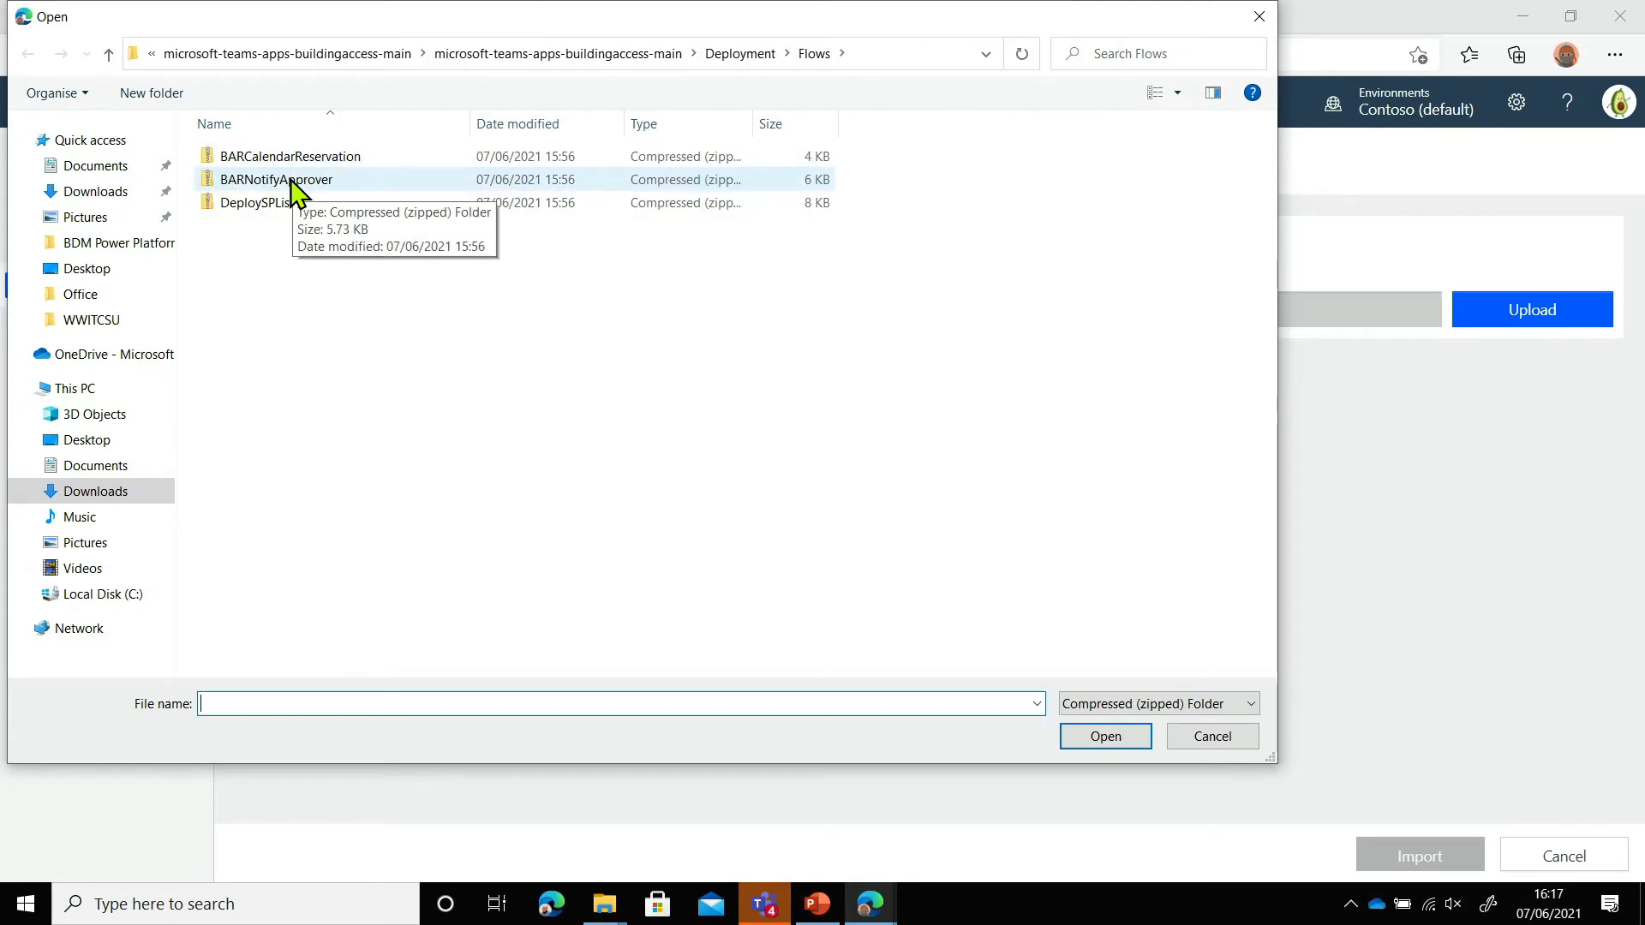
pyautogui.doubleClick(291, 180)
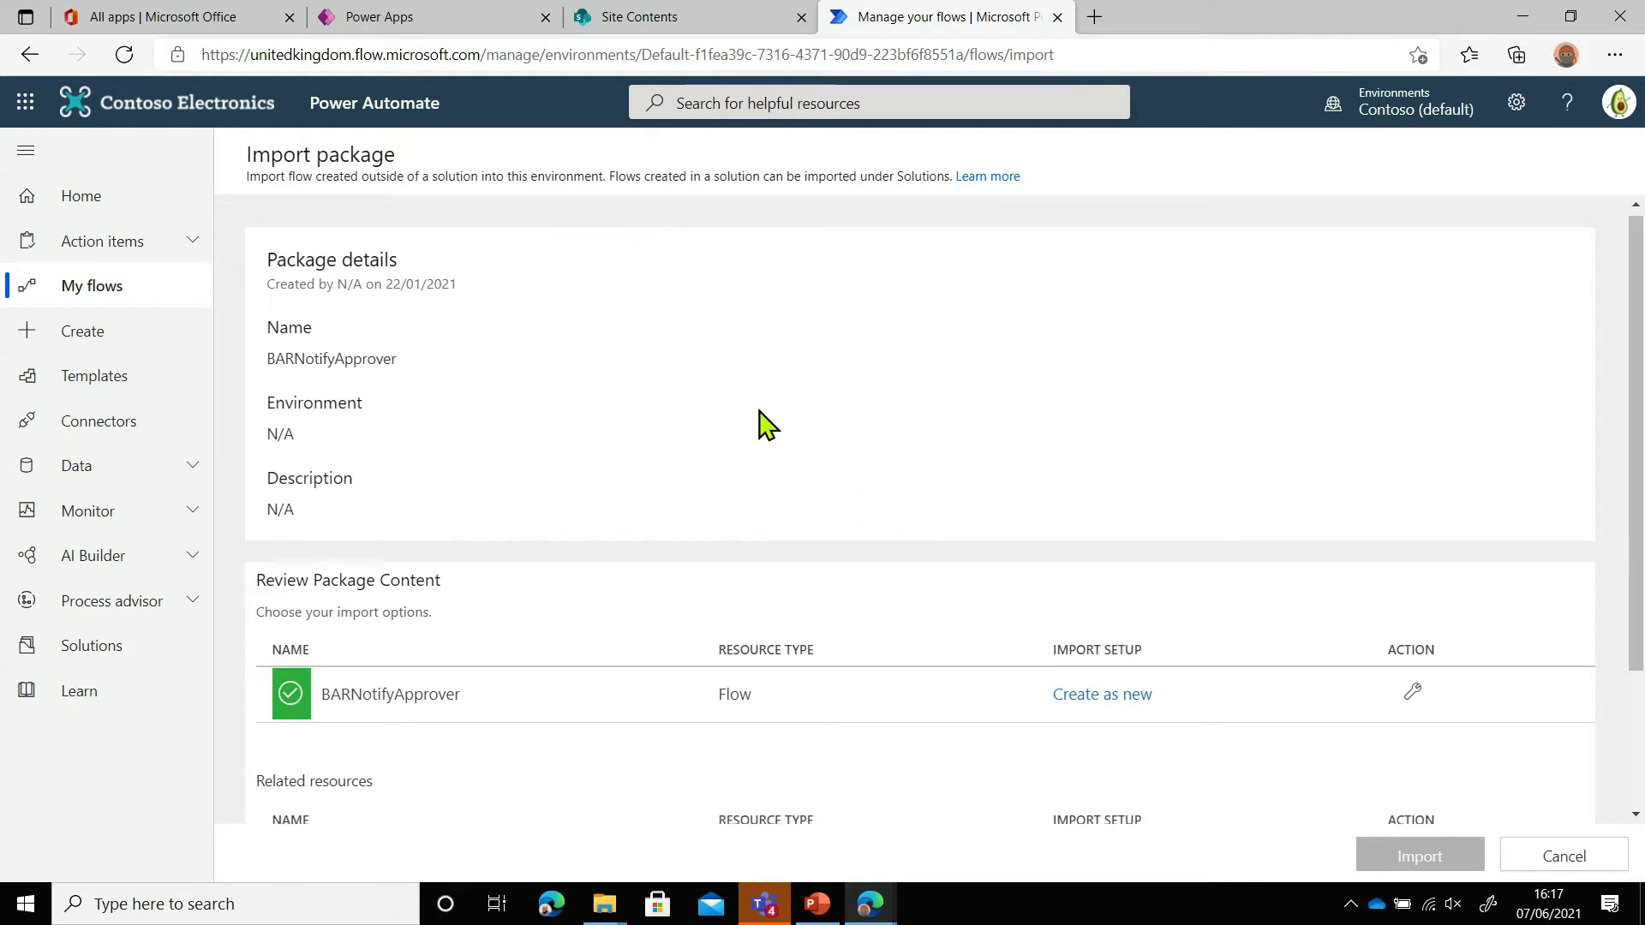
# Assign the existing SharePoint connection to the BARNotifyApprover package's SharePoint resource and save the import setup
pyautogui.scroll(-2, 754, 394)
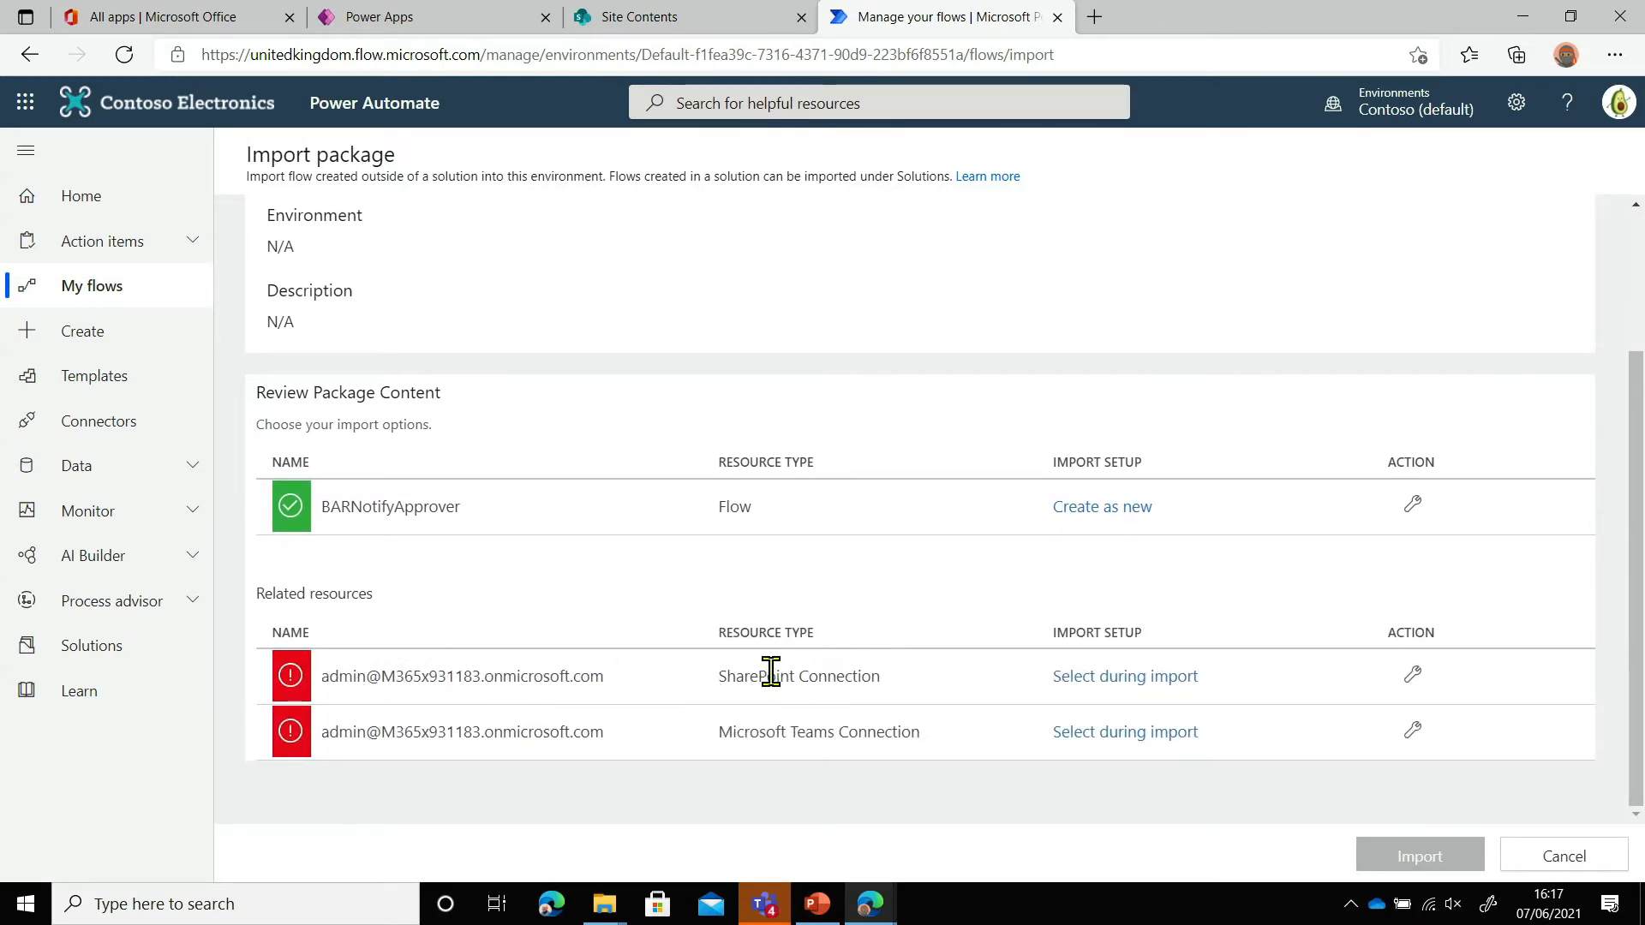
pyautogui.click(1157, 678)
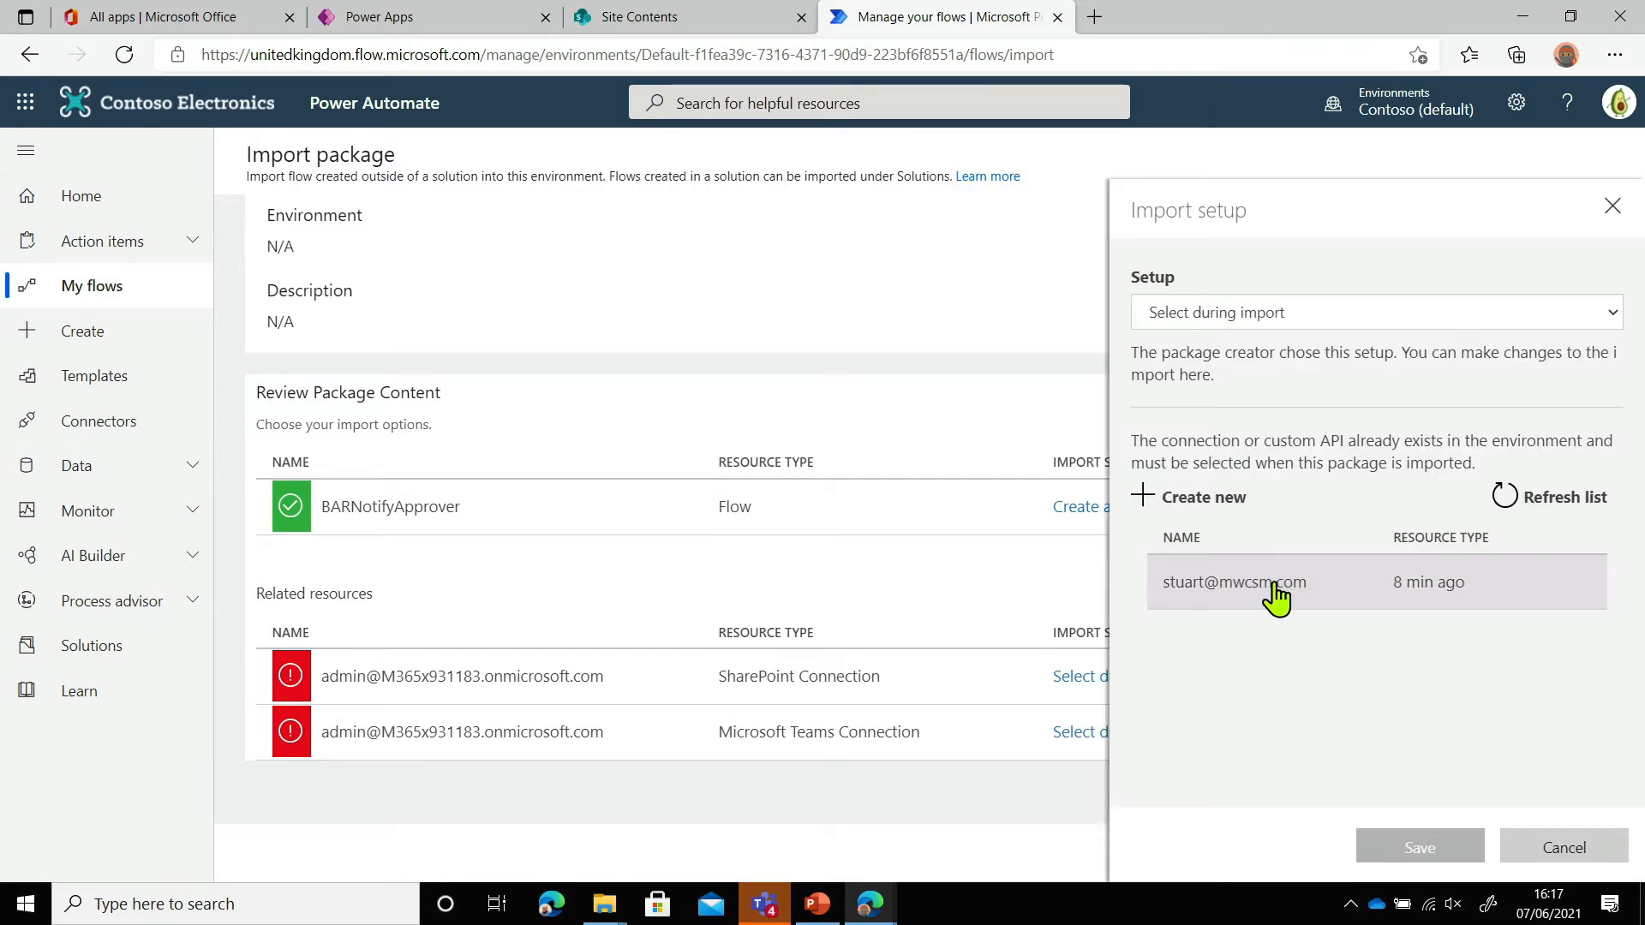
pyautogui.click(1274, 591)
pyautogui.click(1422, 847)
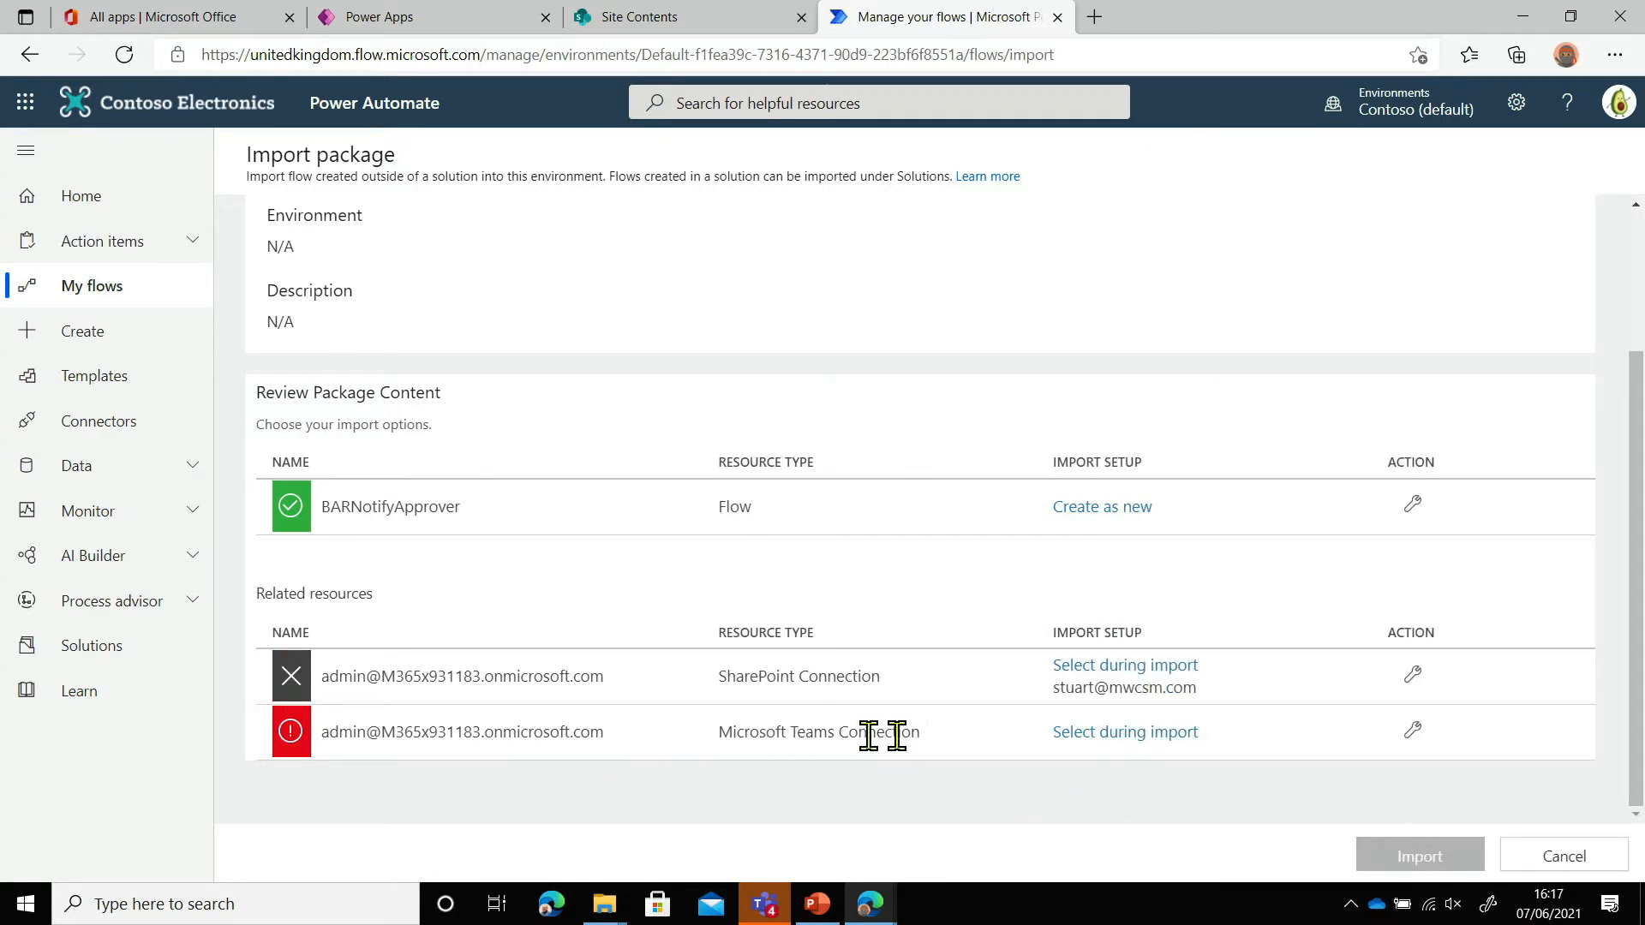
# Create a new Microsoft Teams connection for the package's Teams resource, signing in with the already signed-in account
pyautogui.click(1101, 739)
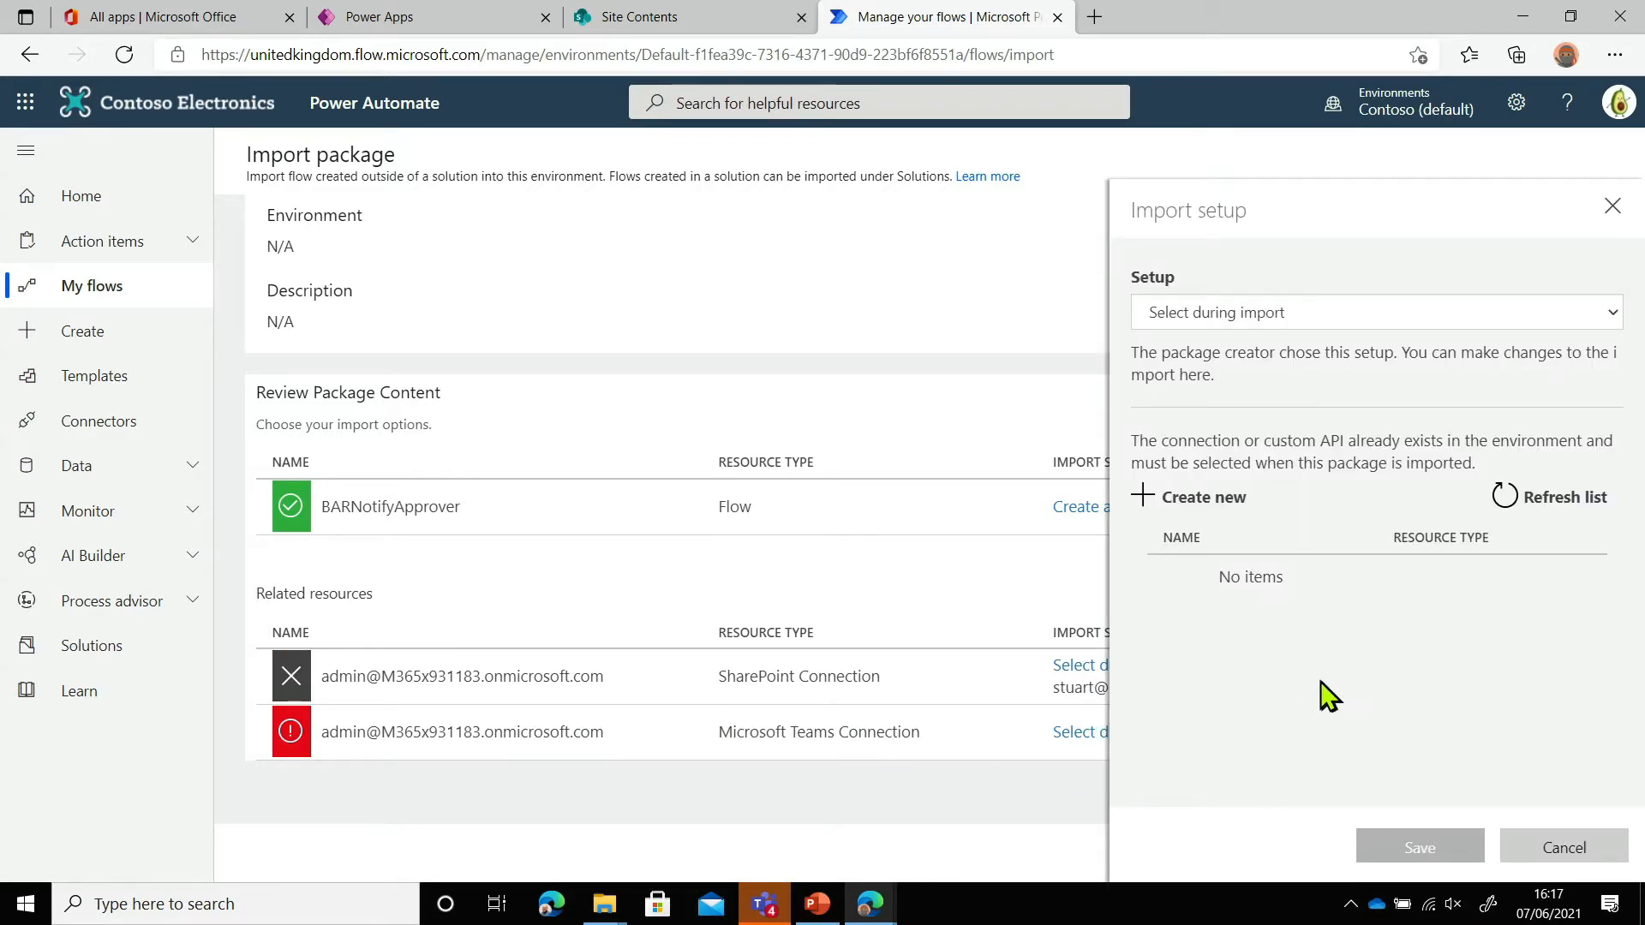
pyautogui.click(1158, 501)
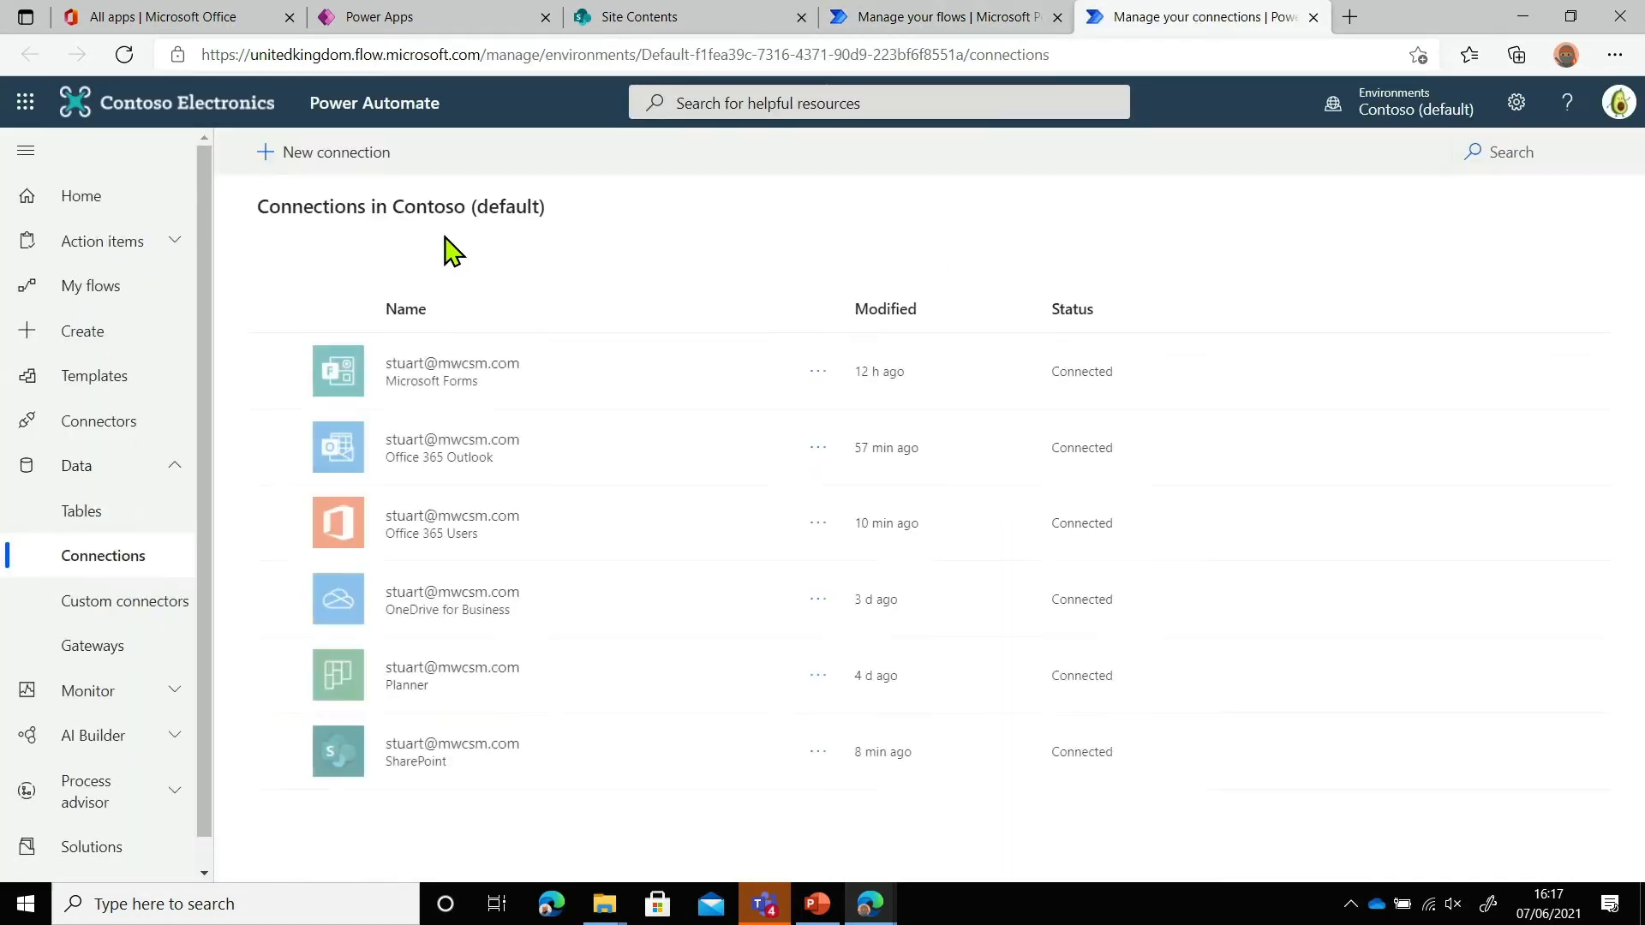
pyautogui.click(301, 181)
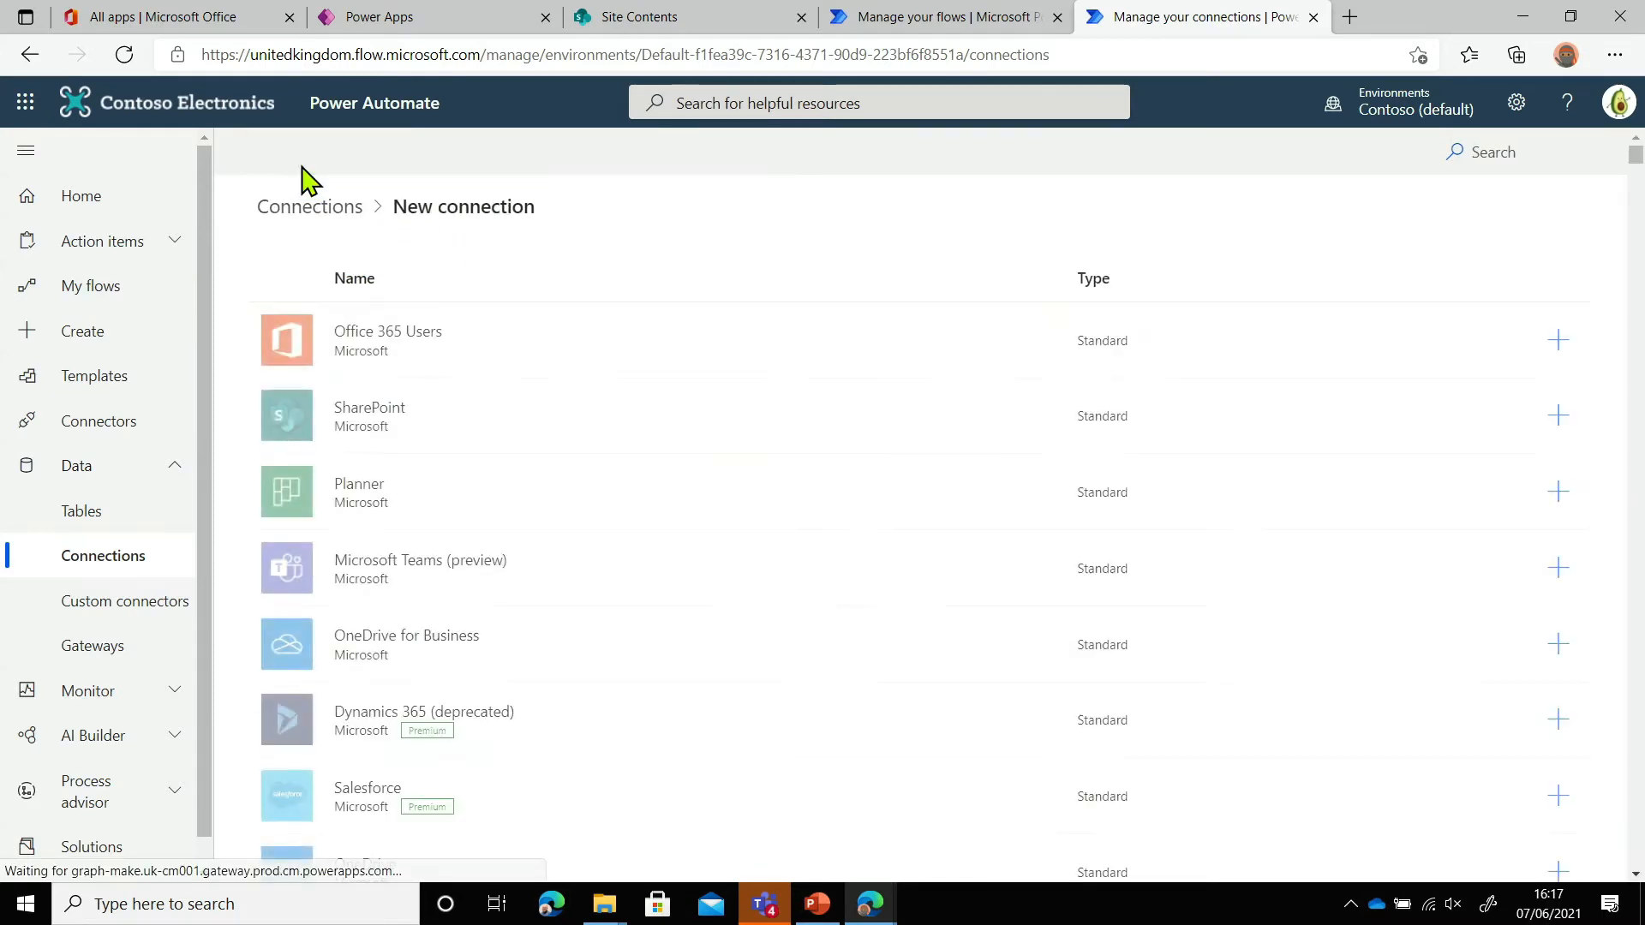
pyautogui.click(346, 579)
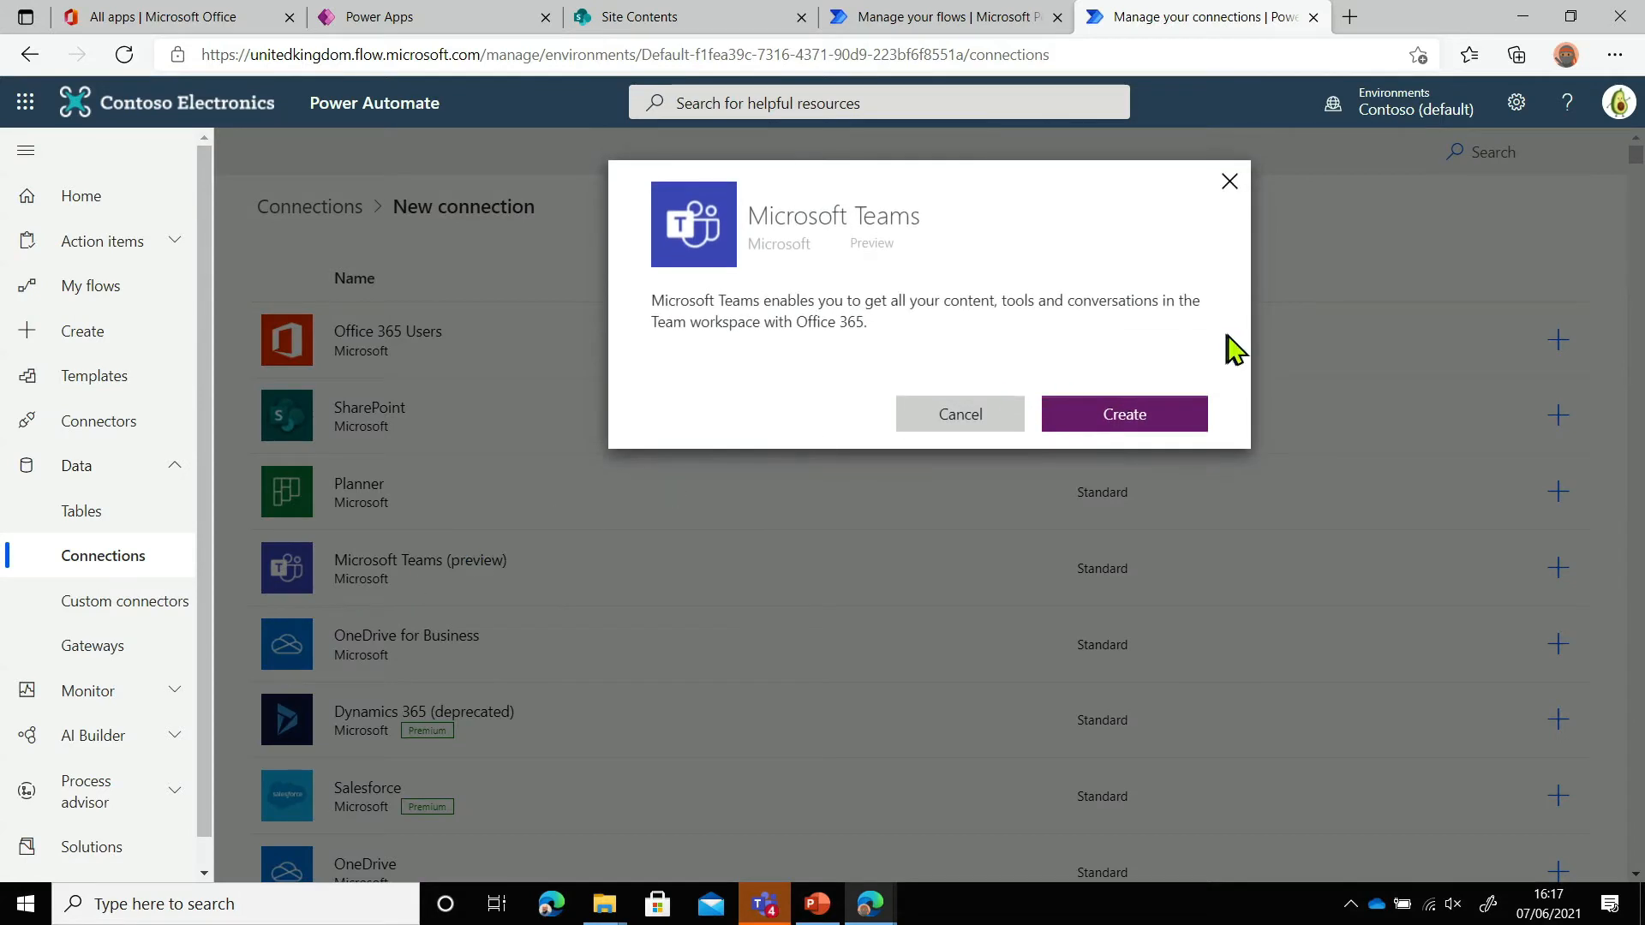
pyautogui.click(1161, 399)
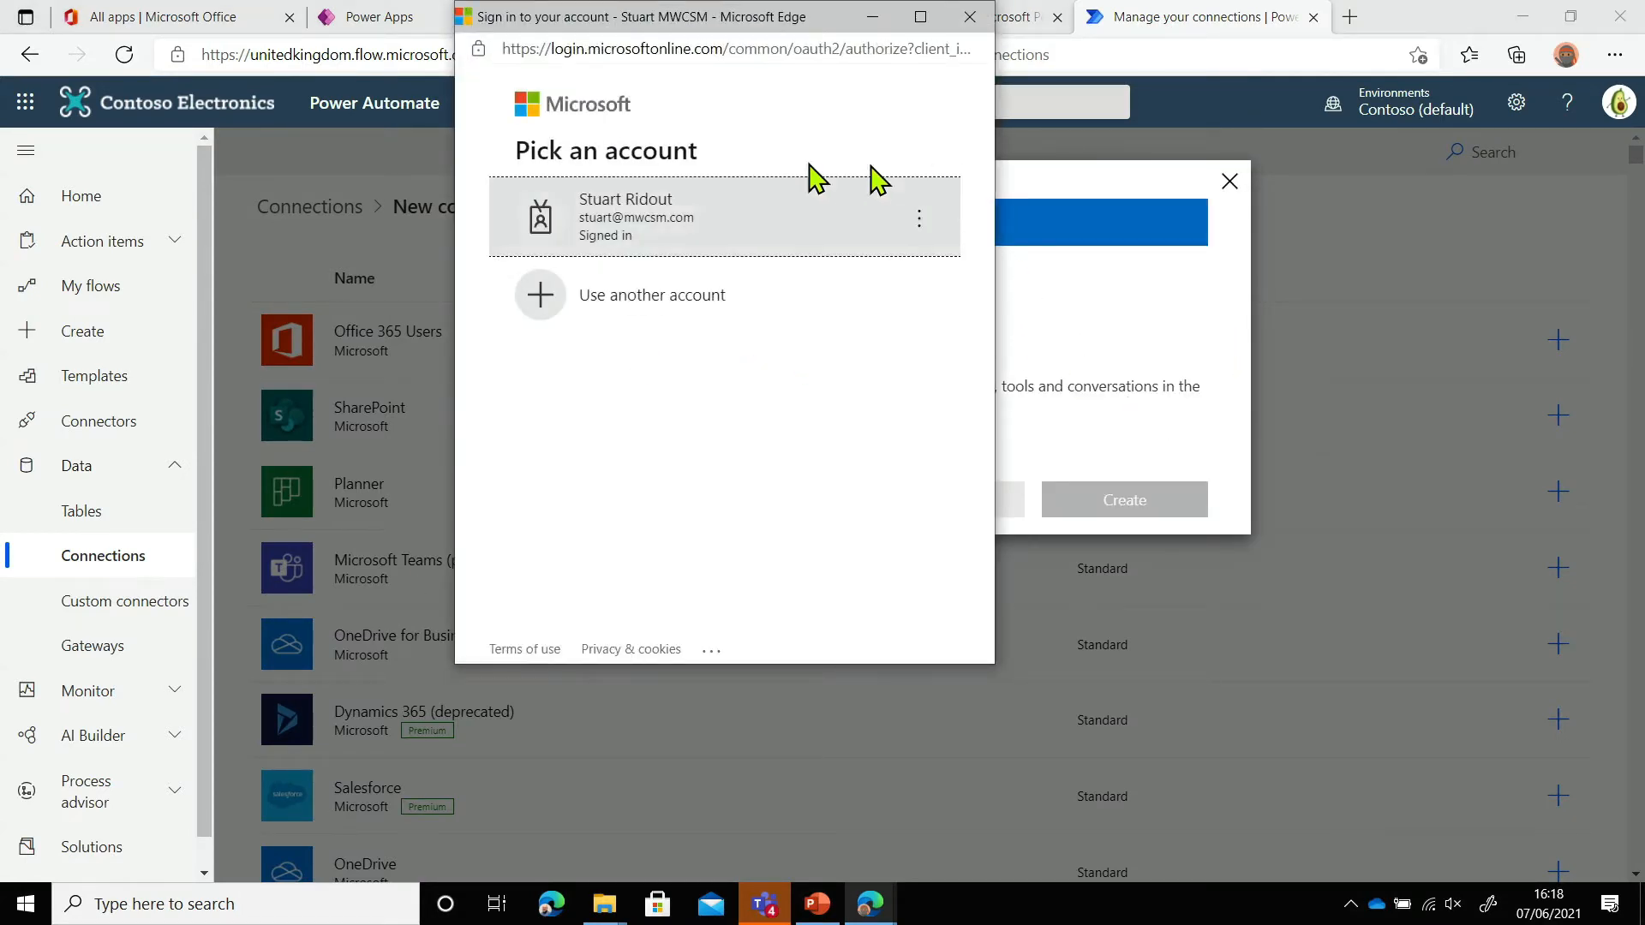
pyautogui.click(613, 203)
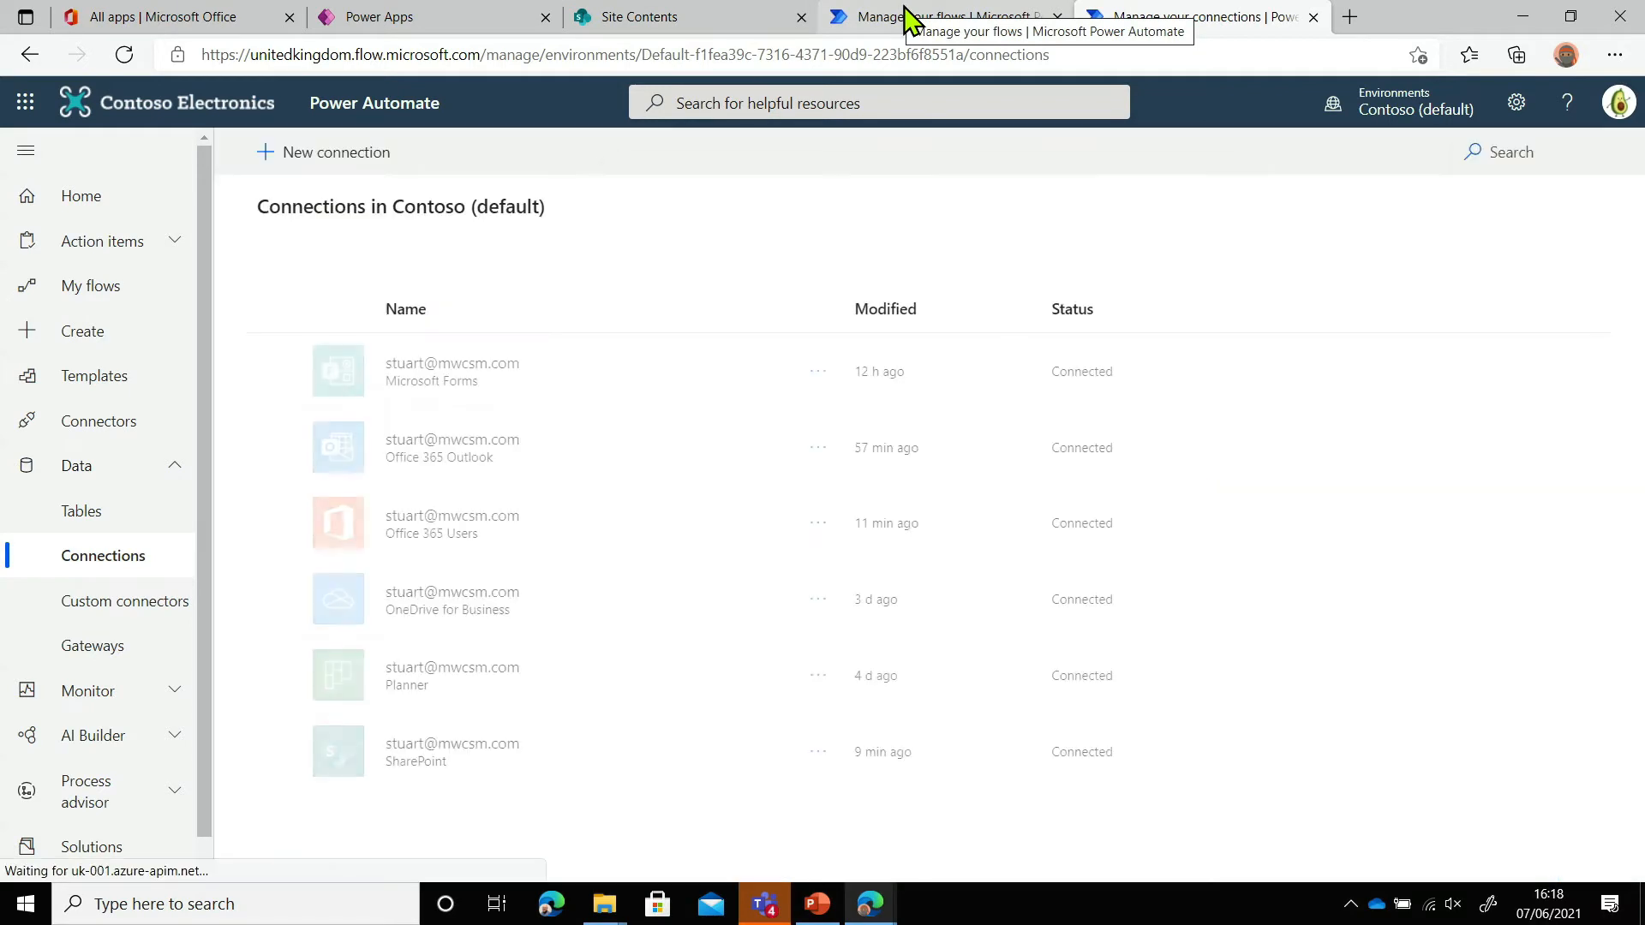
# Refresh the package's connection list, assign the new Microsoft Teams connection, save the setup and import the BARNotifyApprover package
pyautogui.click(908, 15)
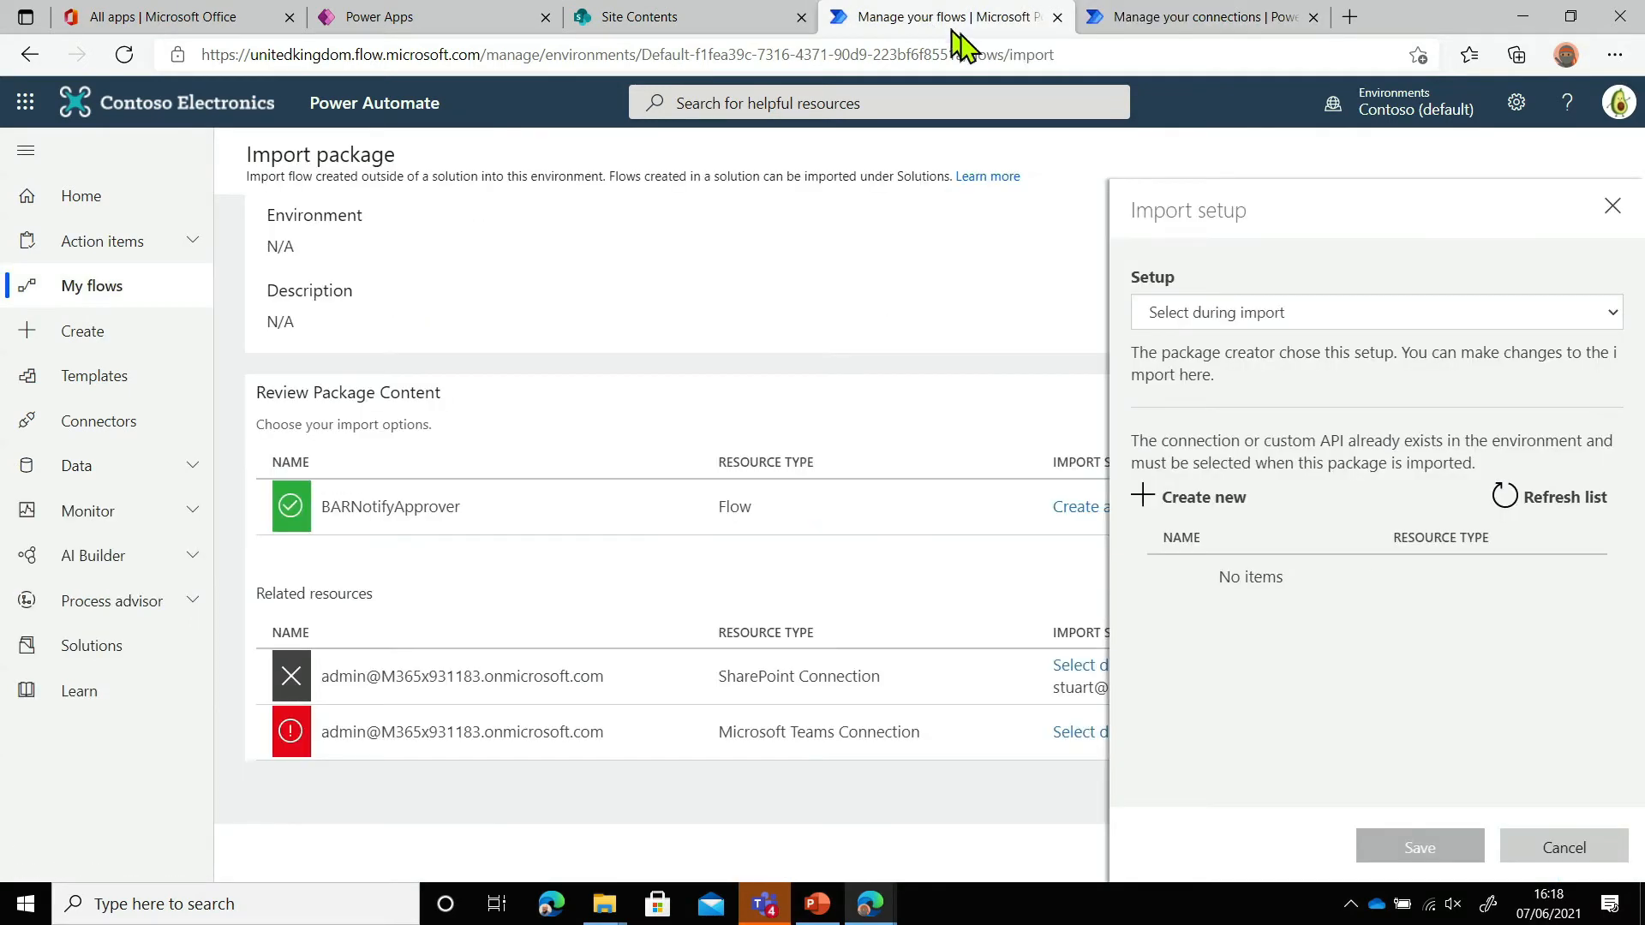
pyautogui.click(1506, 498)
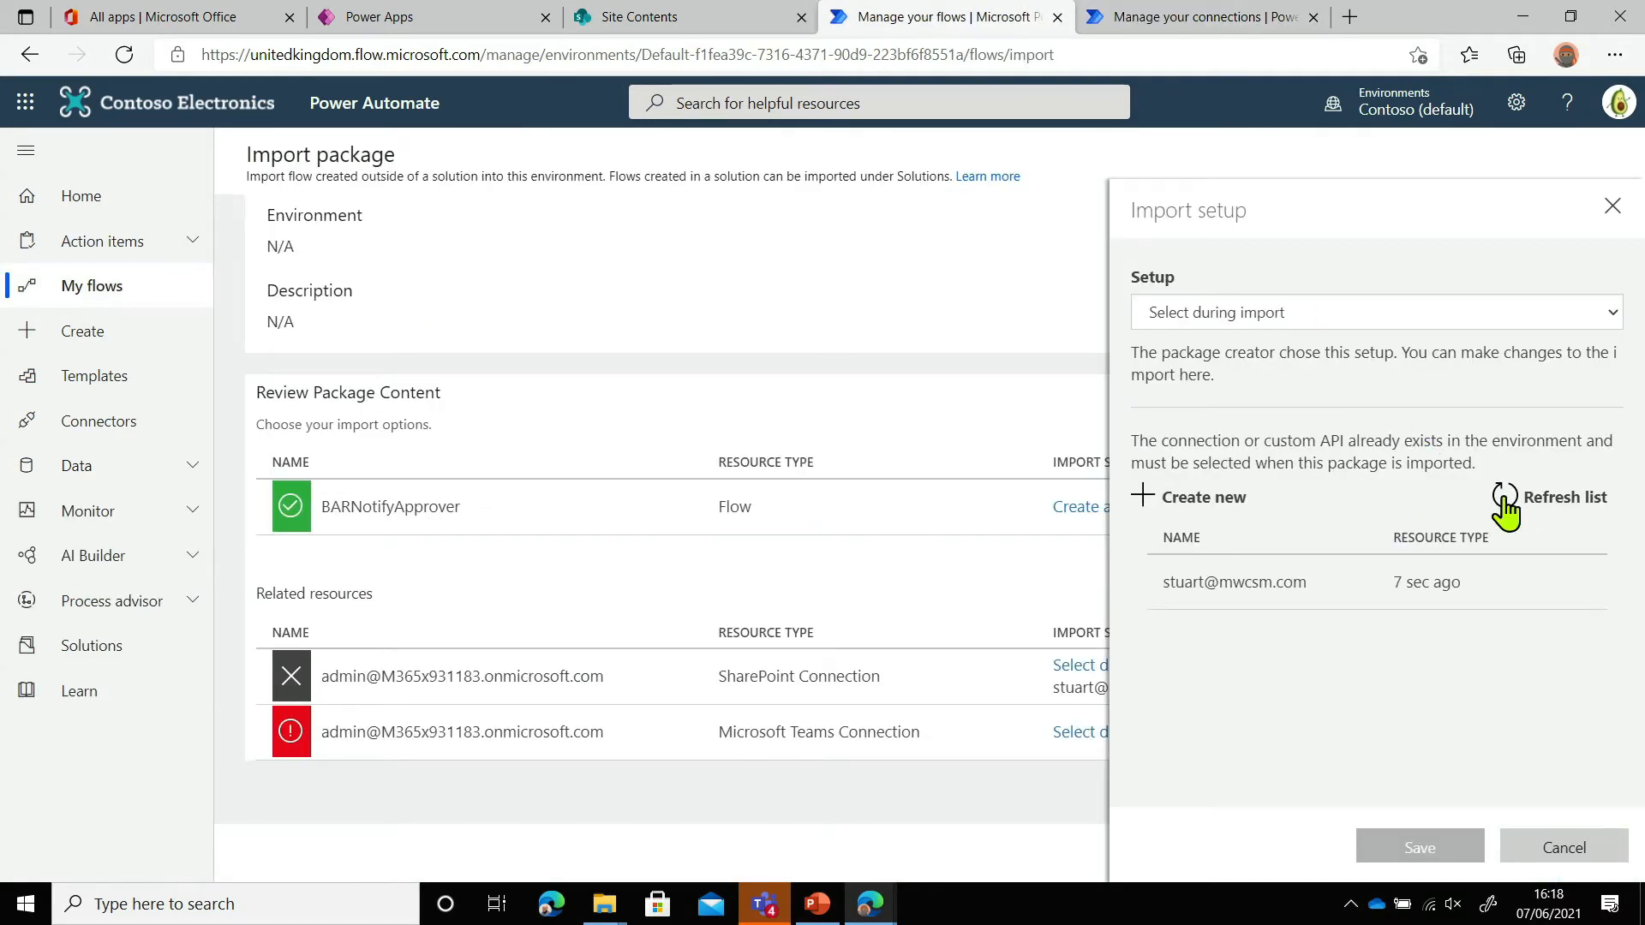
pyautogui.click(1270, 589)
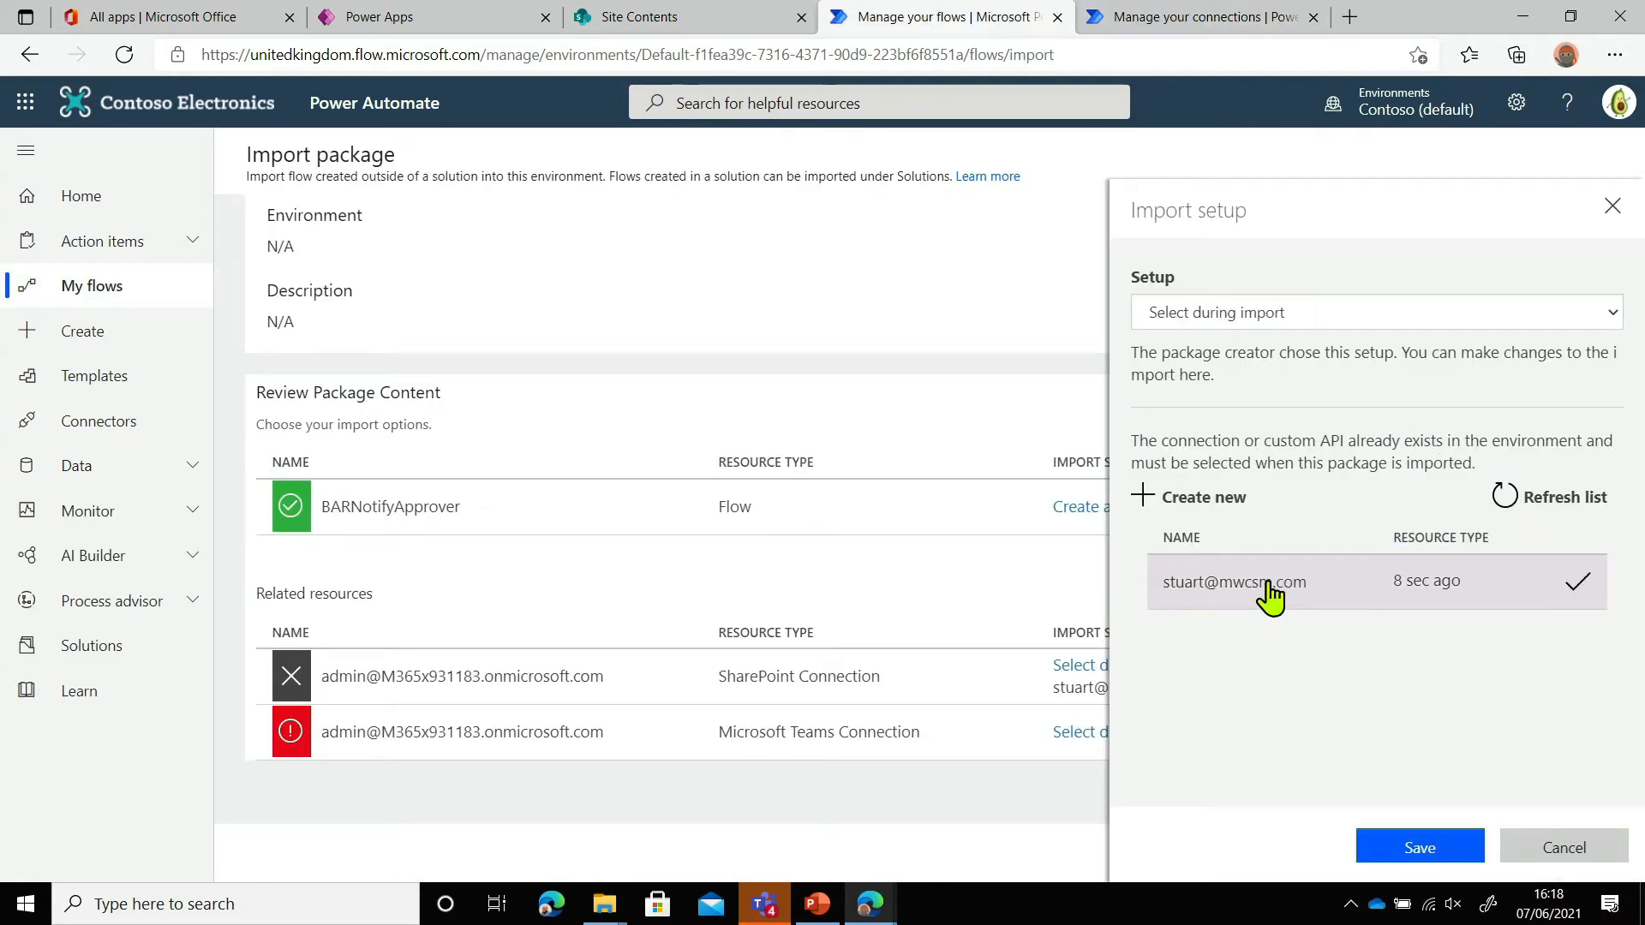
pyautogui.click(1459, 851)
pyautogui.click(1402, 857)
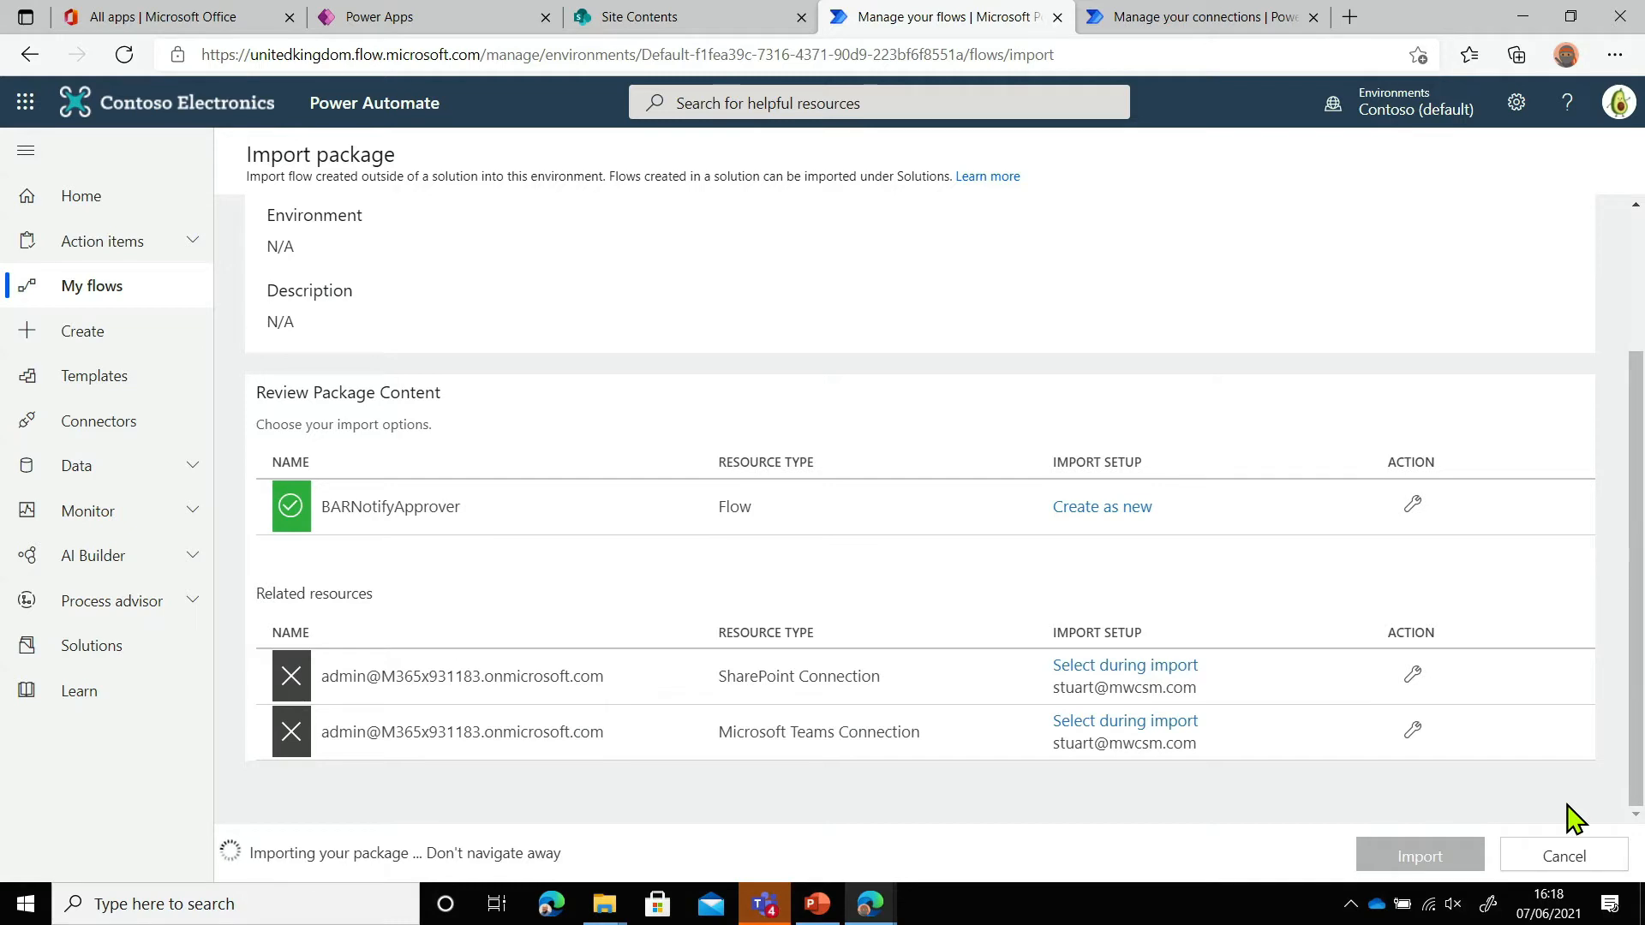
# Switch to the GitHub deployment guide and read the section on editing the BARNotifyApprover flow, up to Step 5
pyautogui.hotkey('alt', 'Tab')
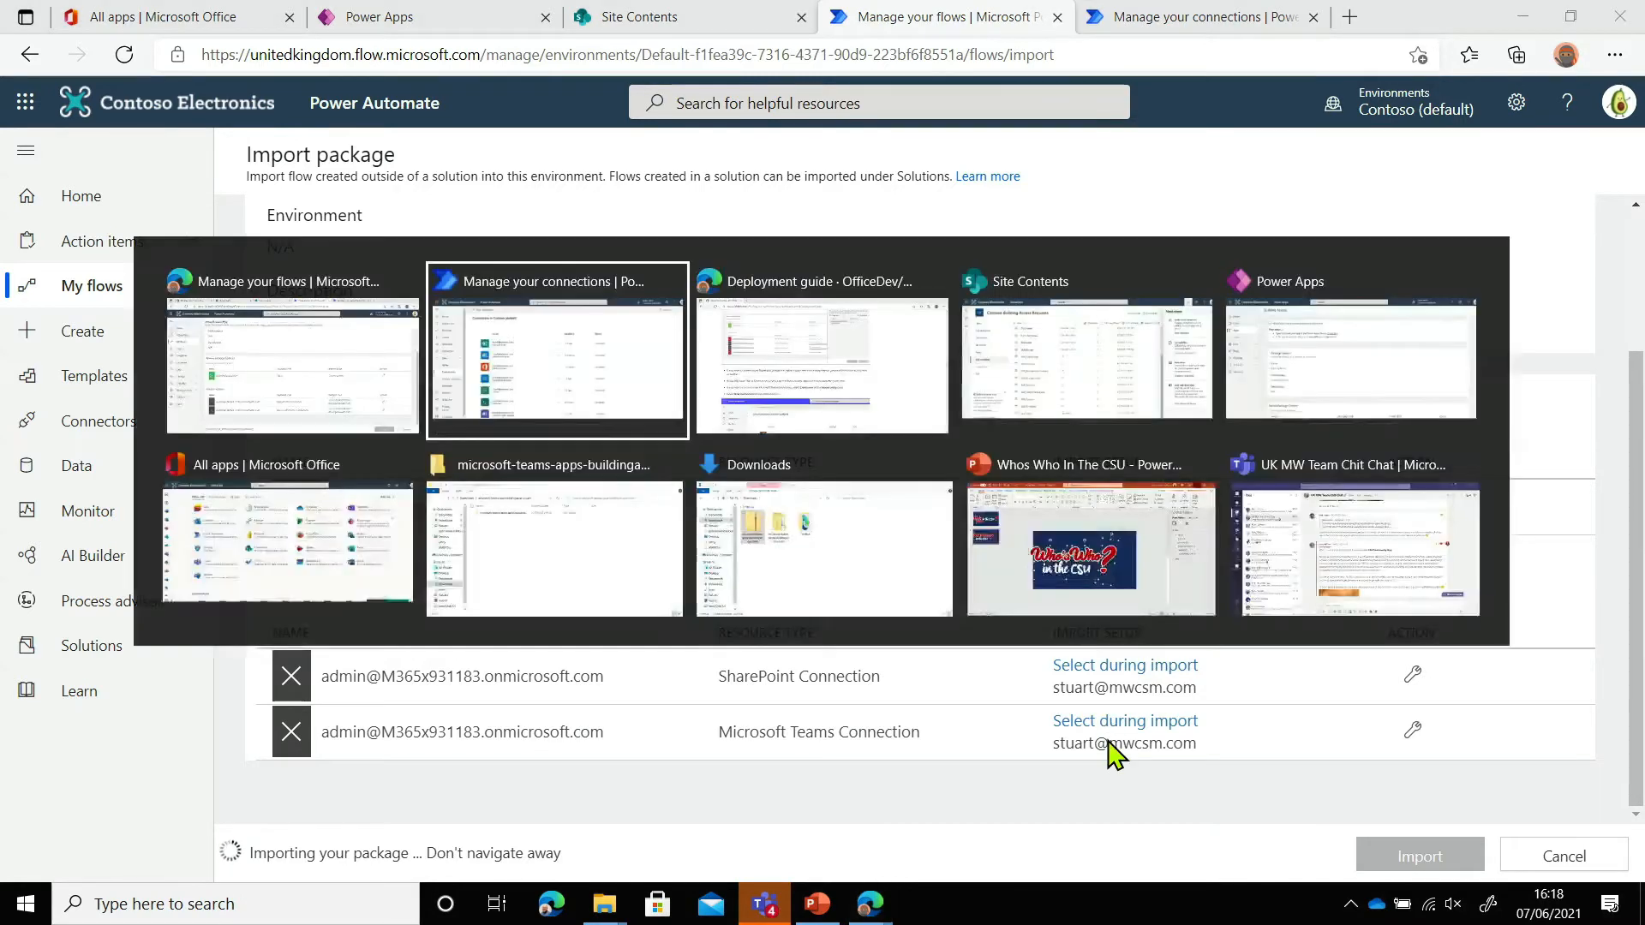
pyautogui.hotkey('alt', 'Tab')
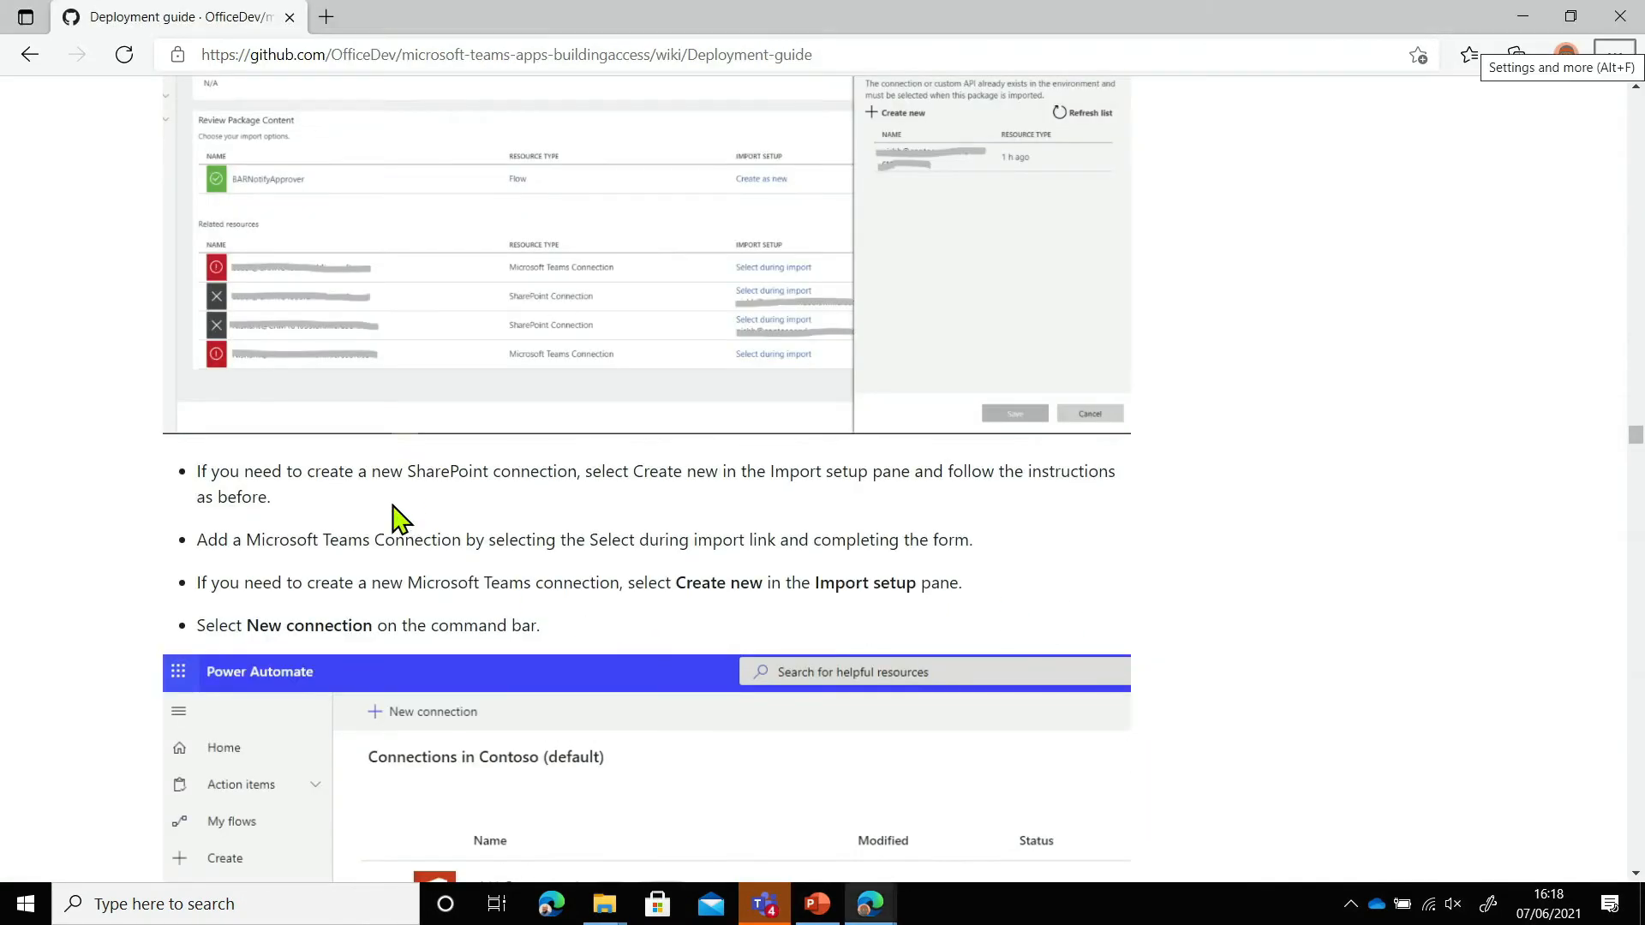
pyautogui.scroll(-3, 395, 518)
pyautogui.scroll(-8, 413, 495)
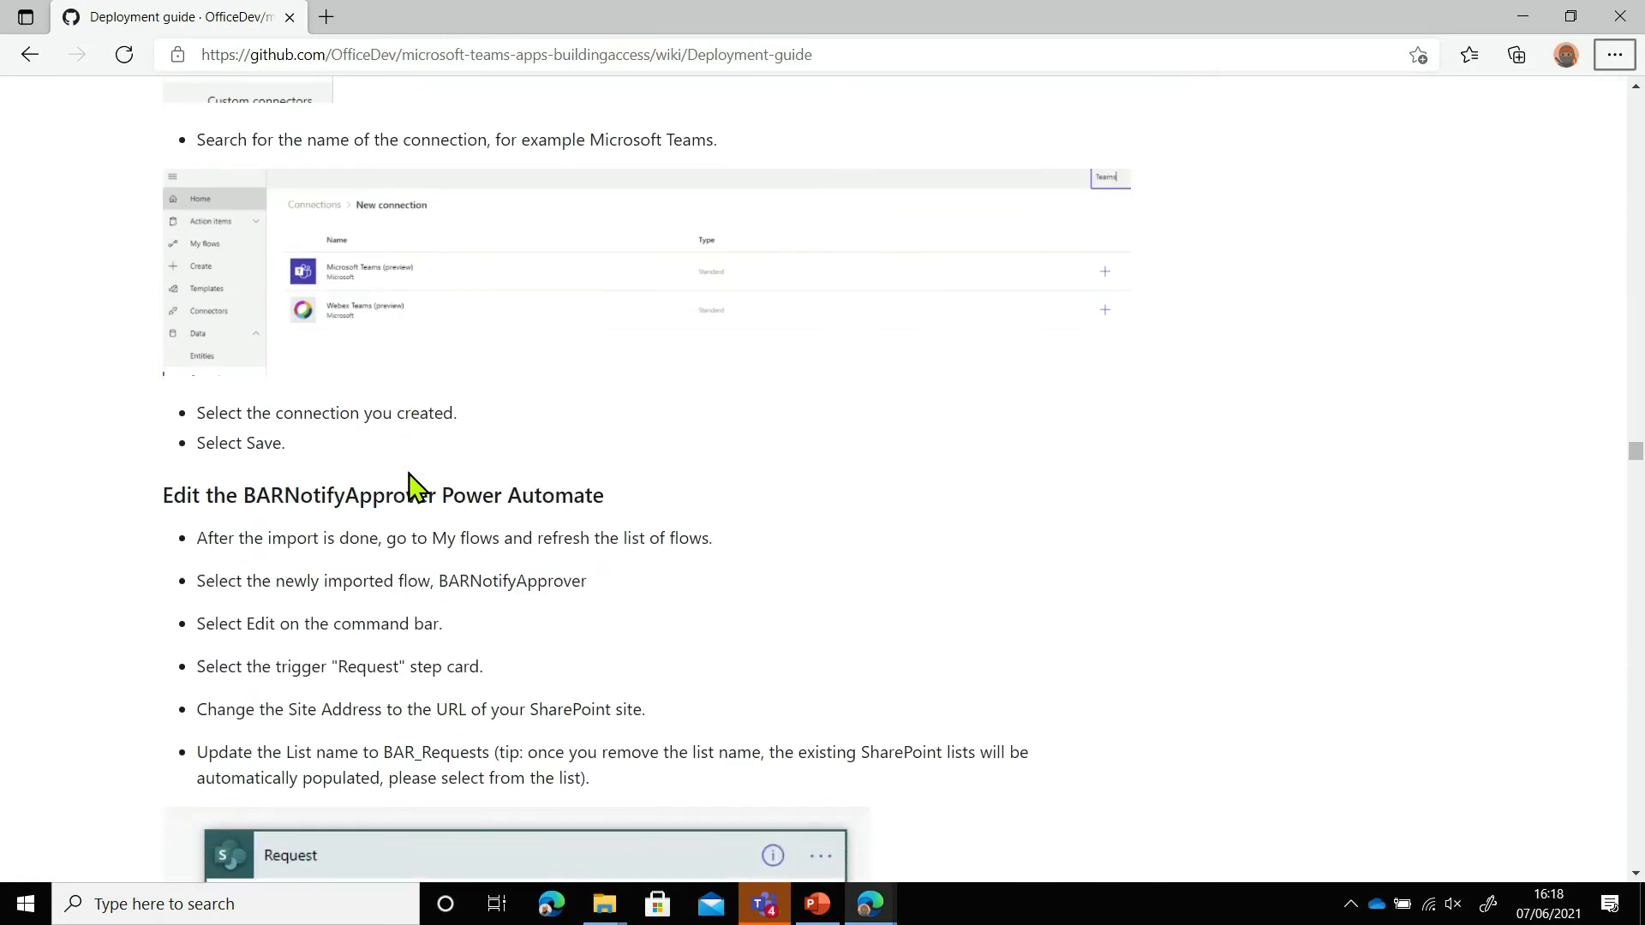
pyautogui.scroll(-3, 372, 485)
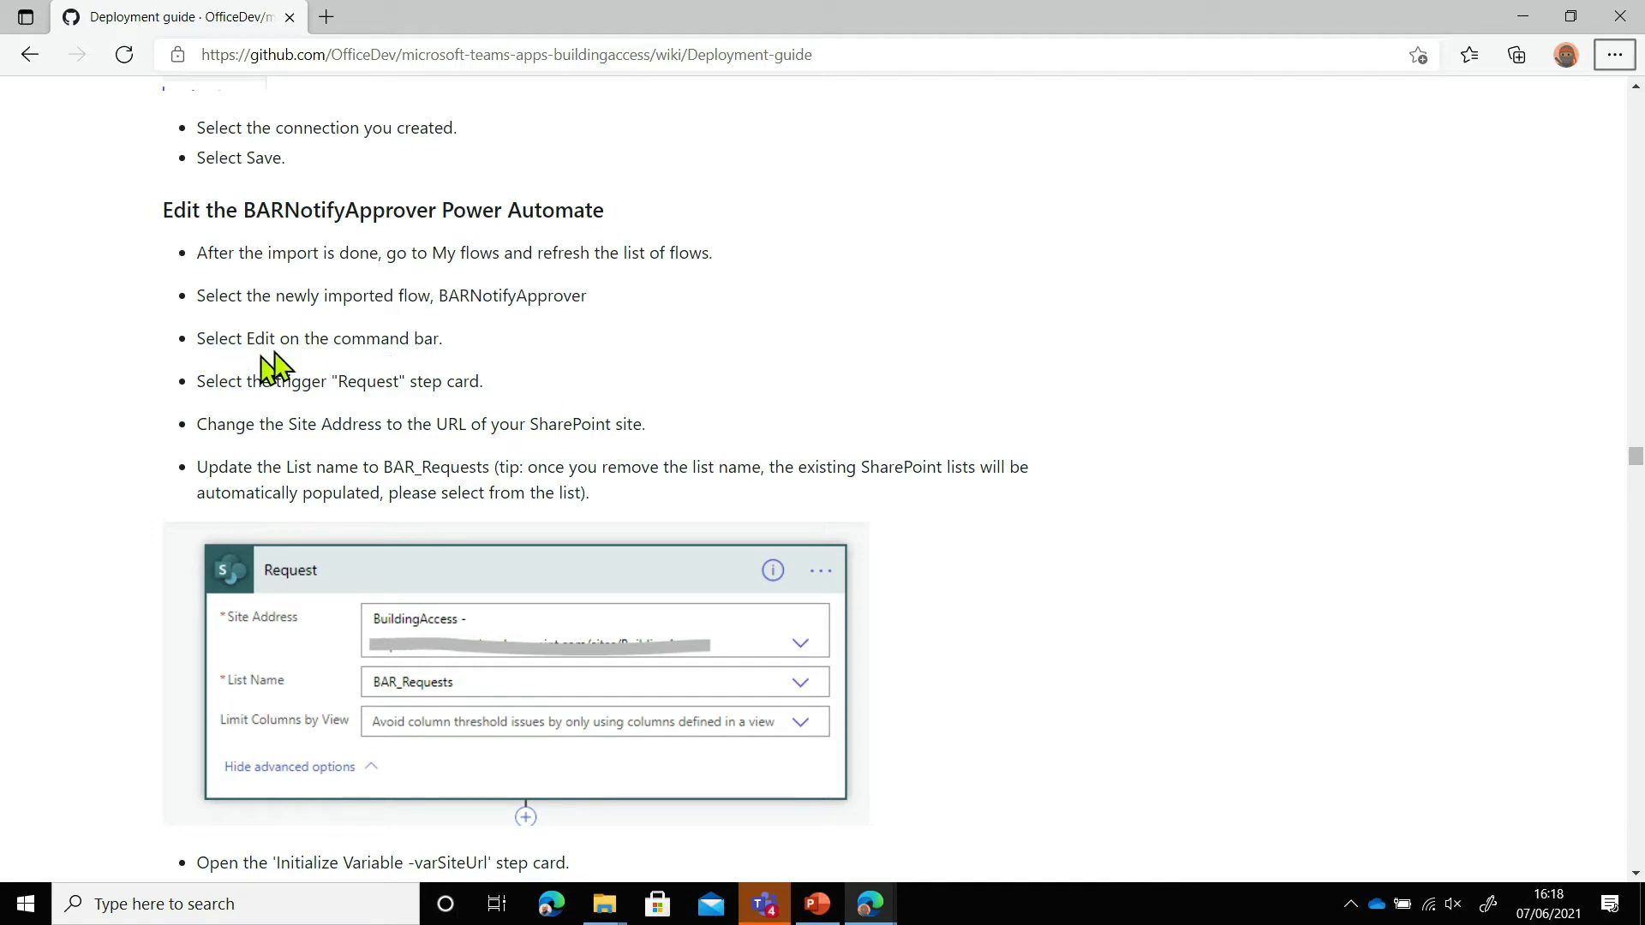
pyautogui.scroll(-2, 292, 368)
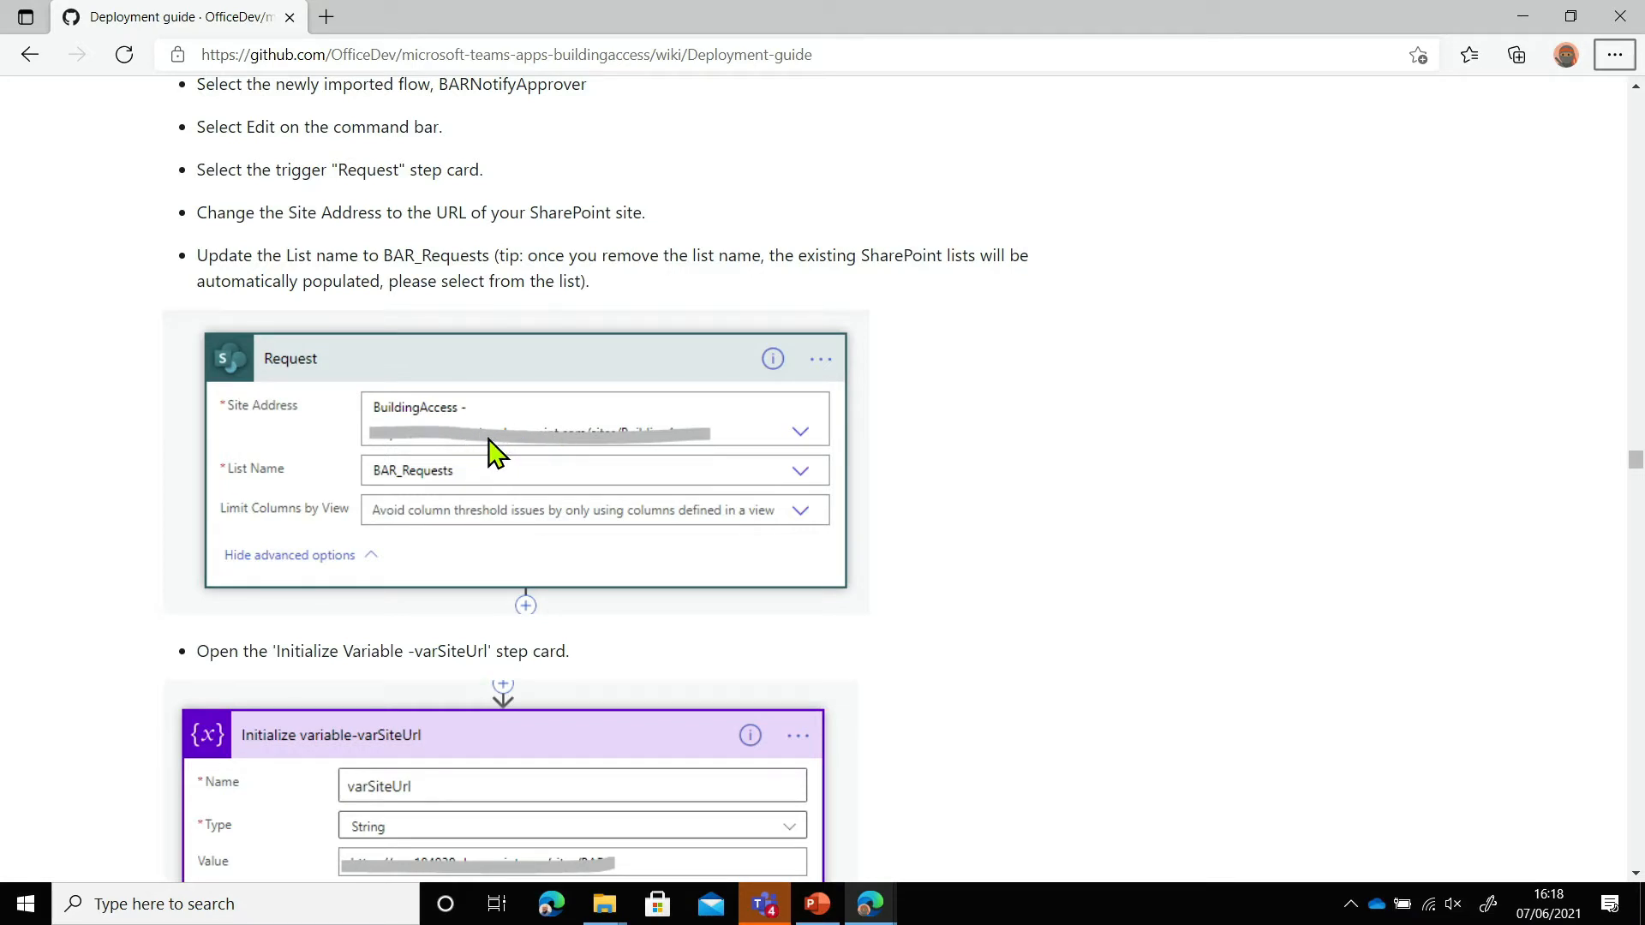
pyautogui.scroll(-3, 495, 451)
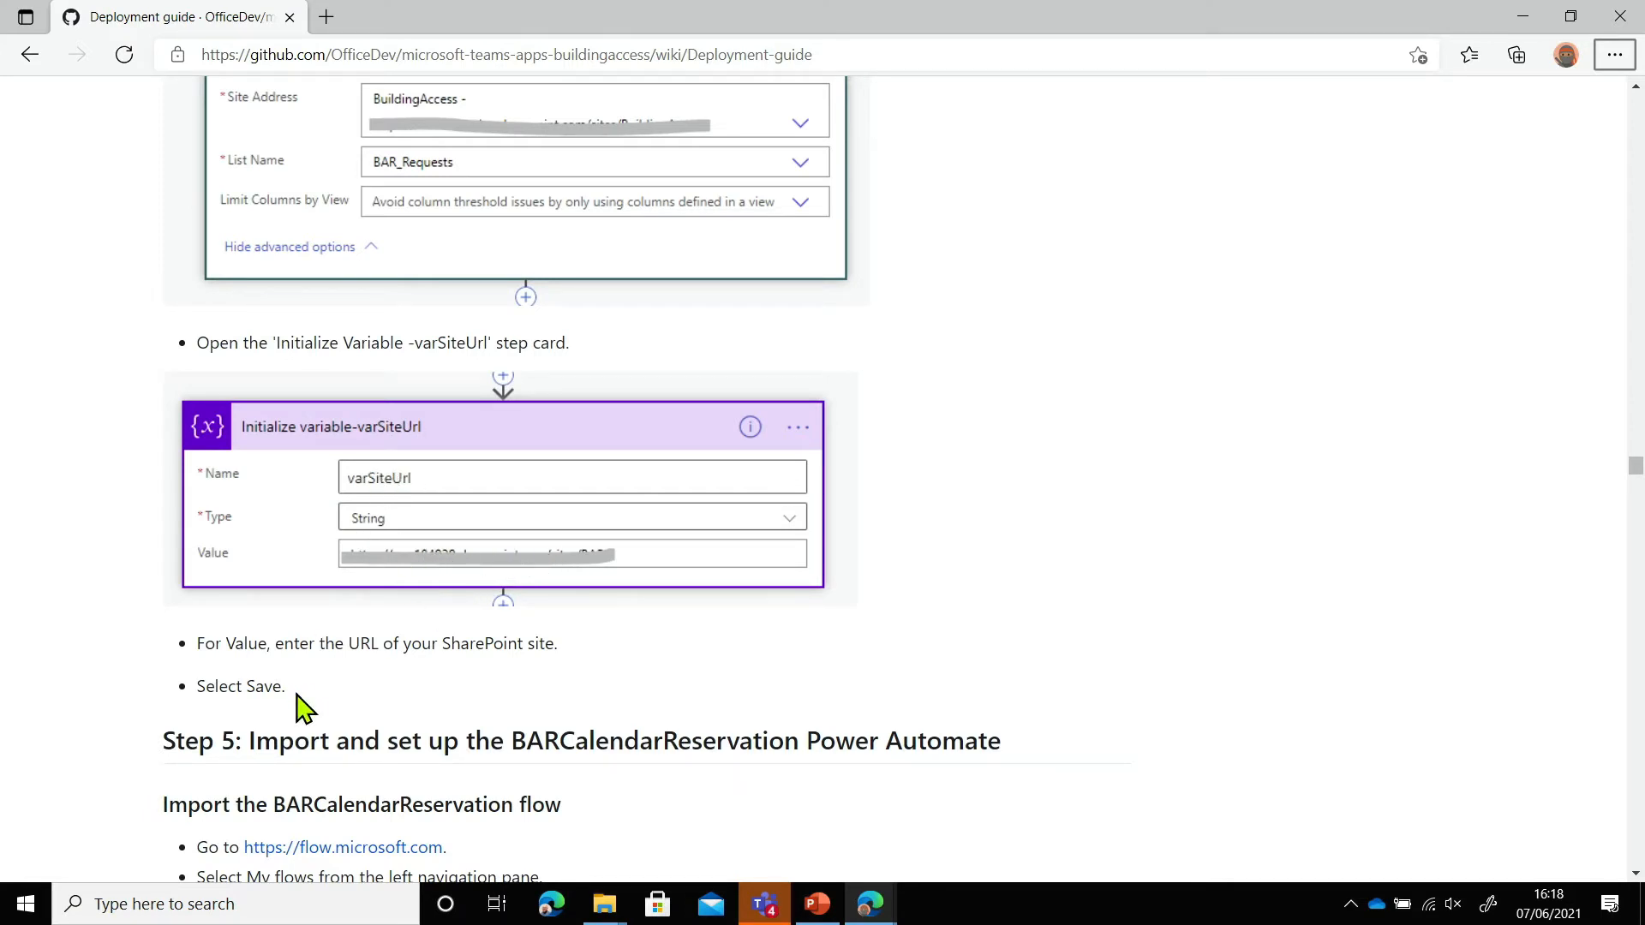
# Return to Power Automate, open the imported BARNotifyApprover flow and set the Request trigger's site address to Contoso Building Access Requests
pyautogui.hotkey('alt', 'Tab')
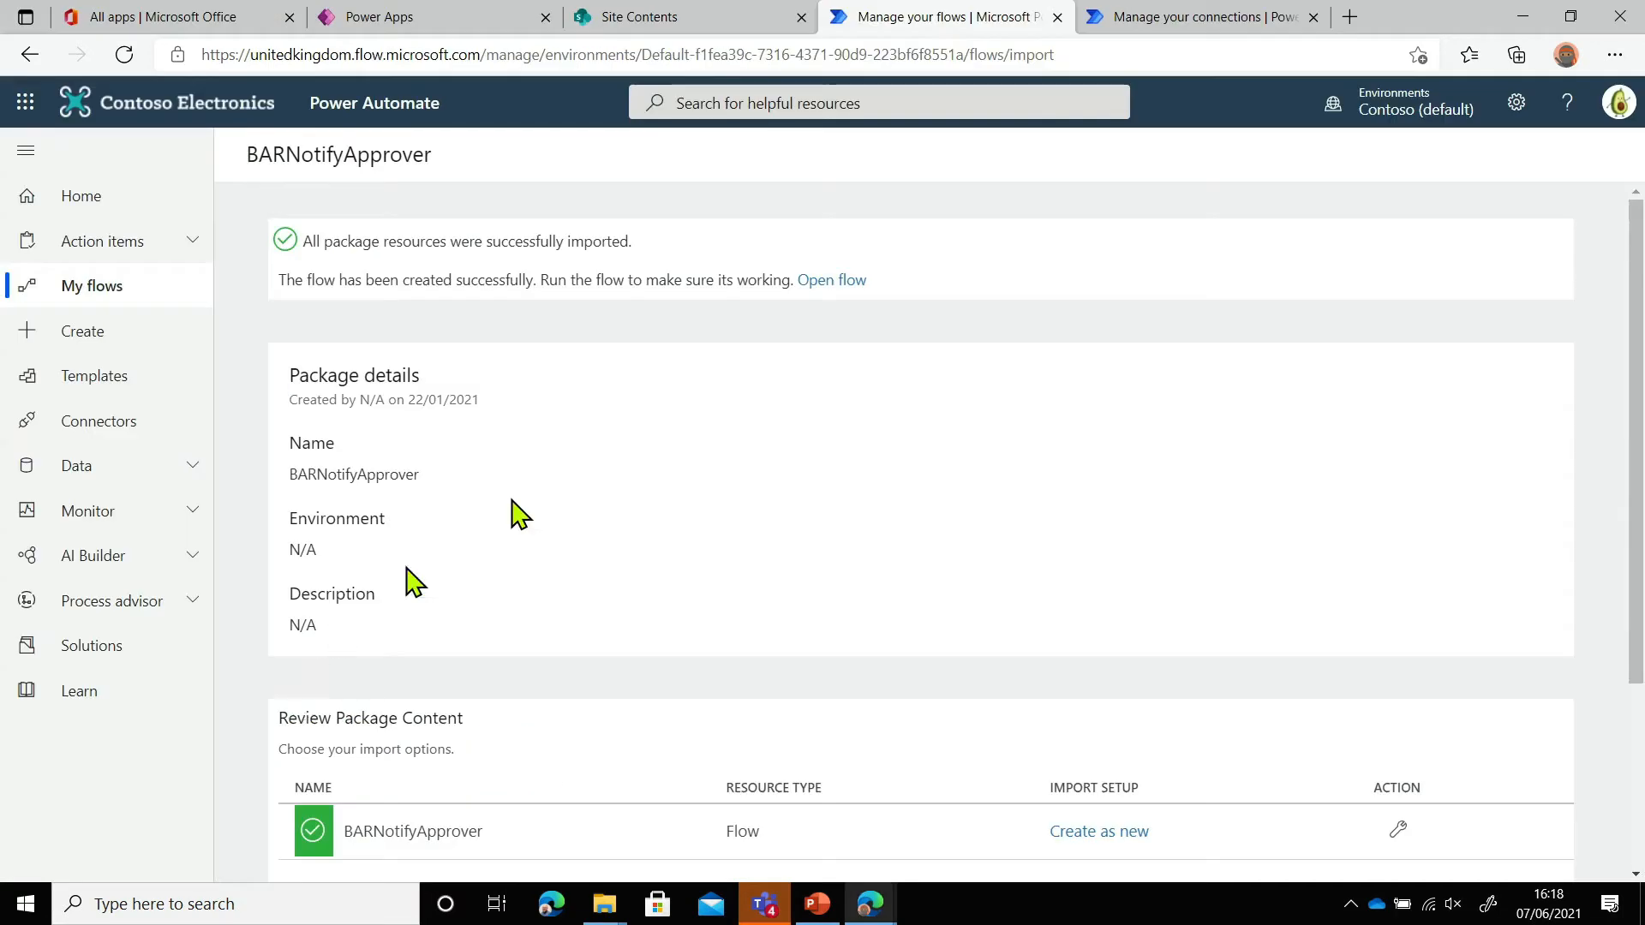
pyautogui.click(835, 280)
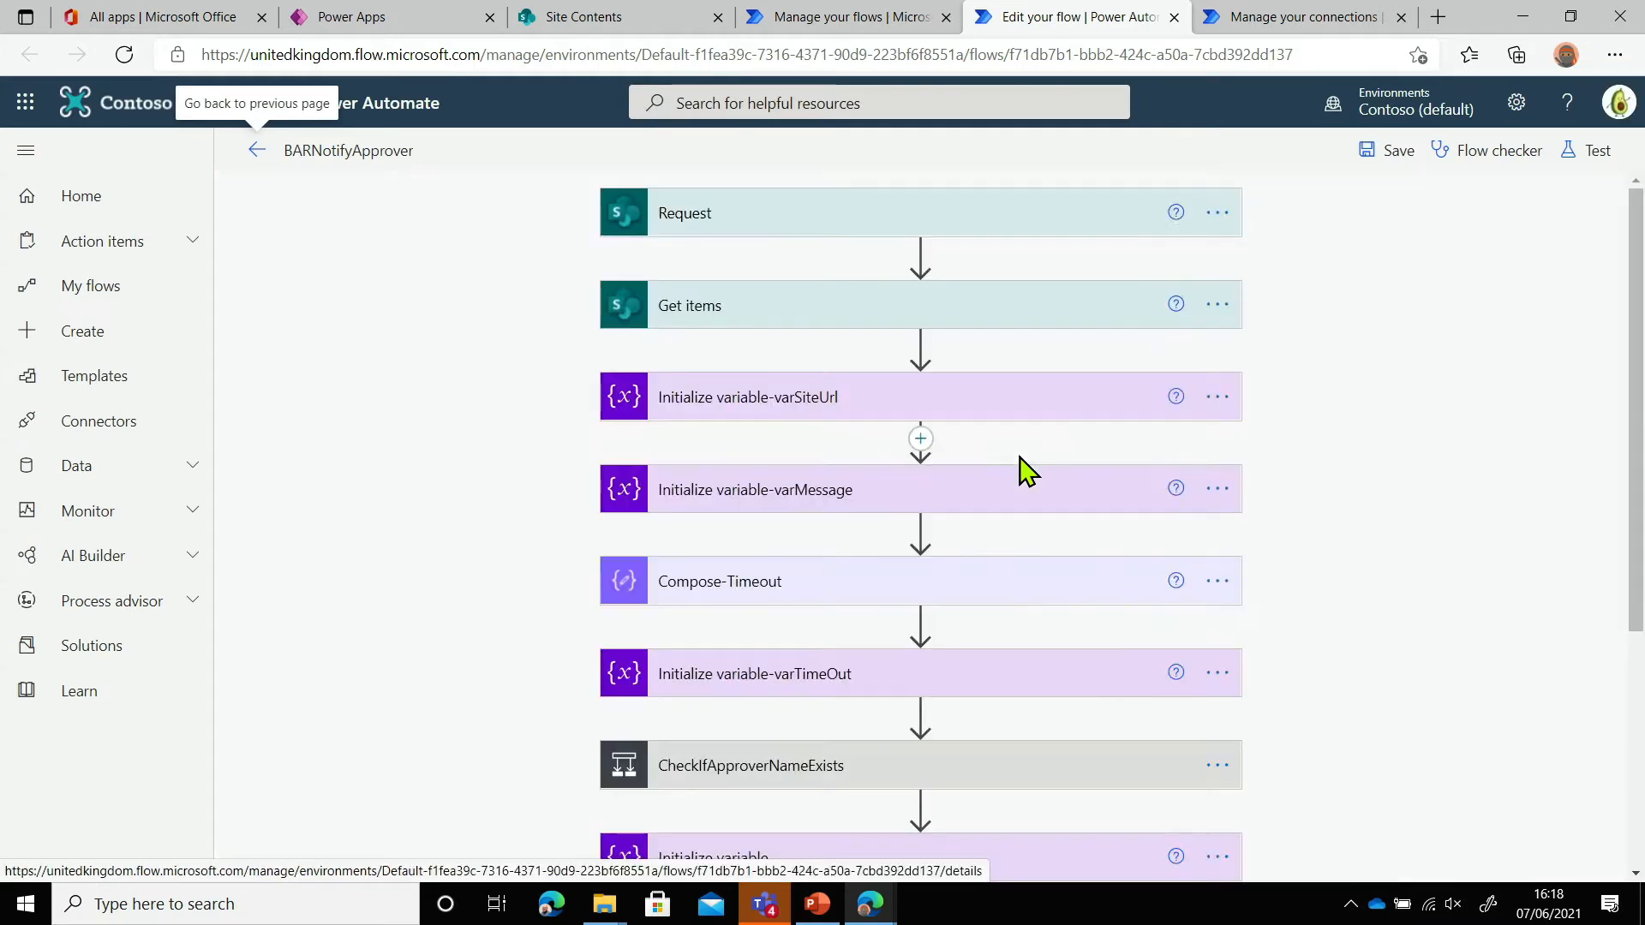
pyautogui.click(810, 223)
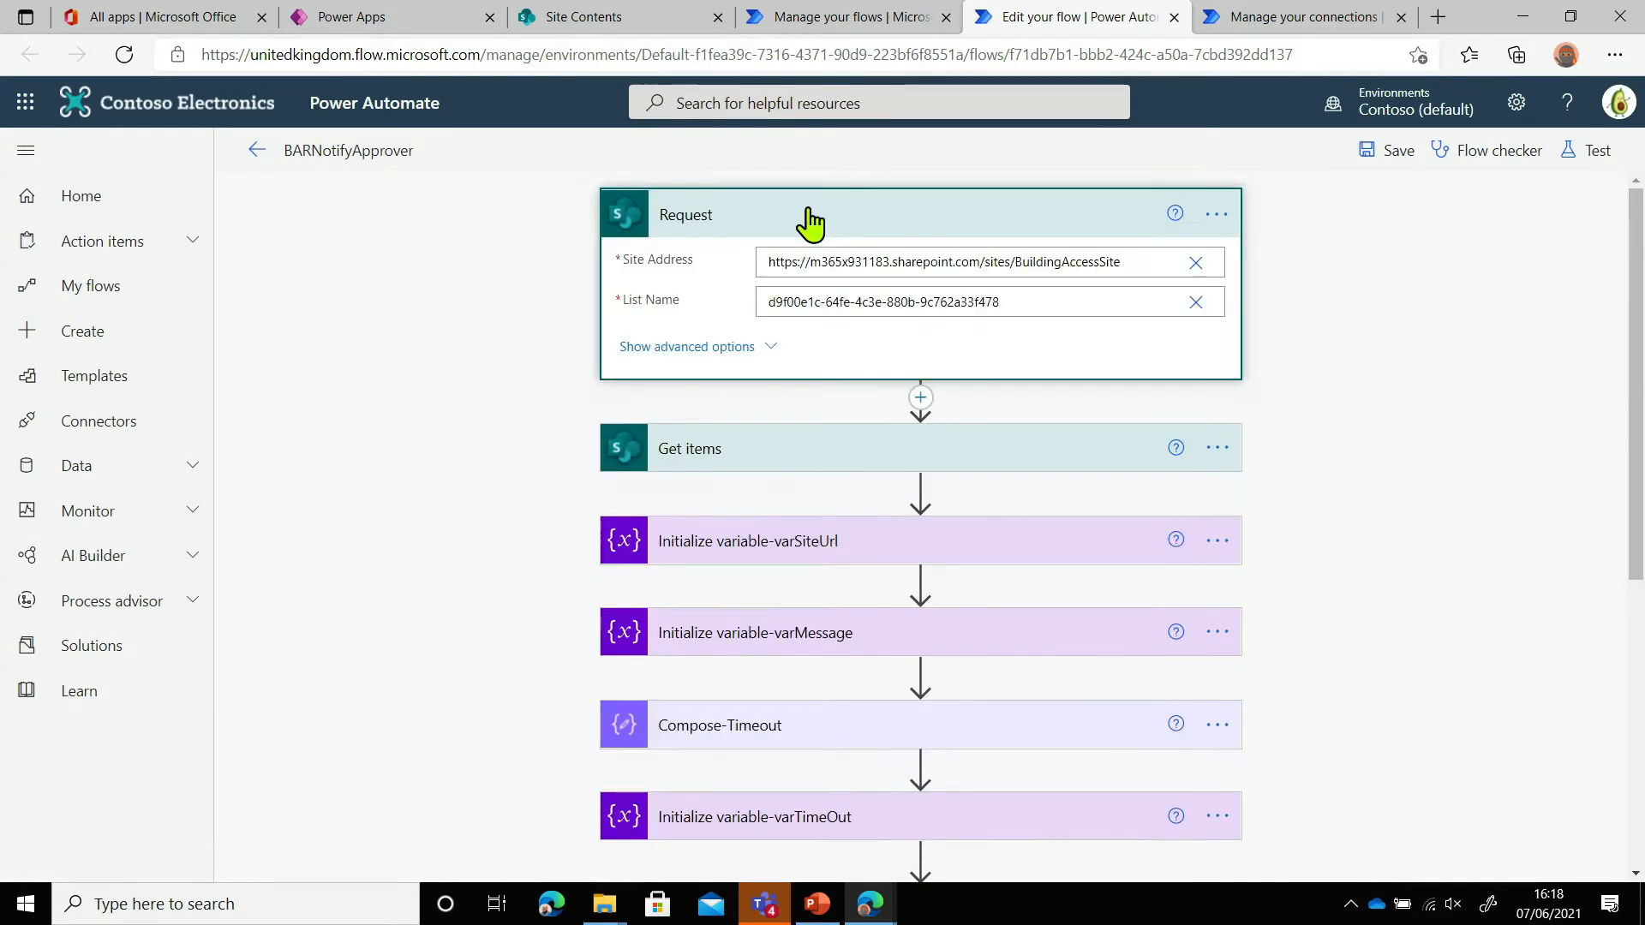
pyautogui.click(1195, 262)
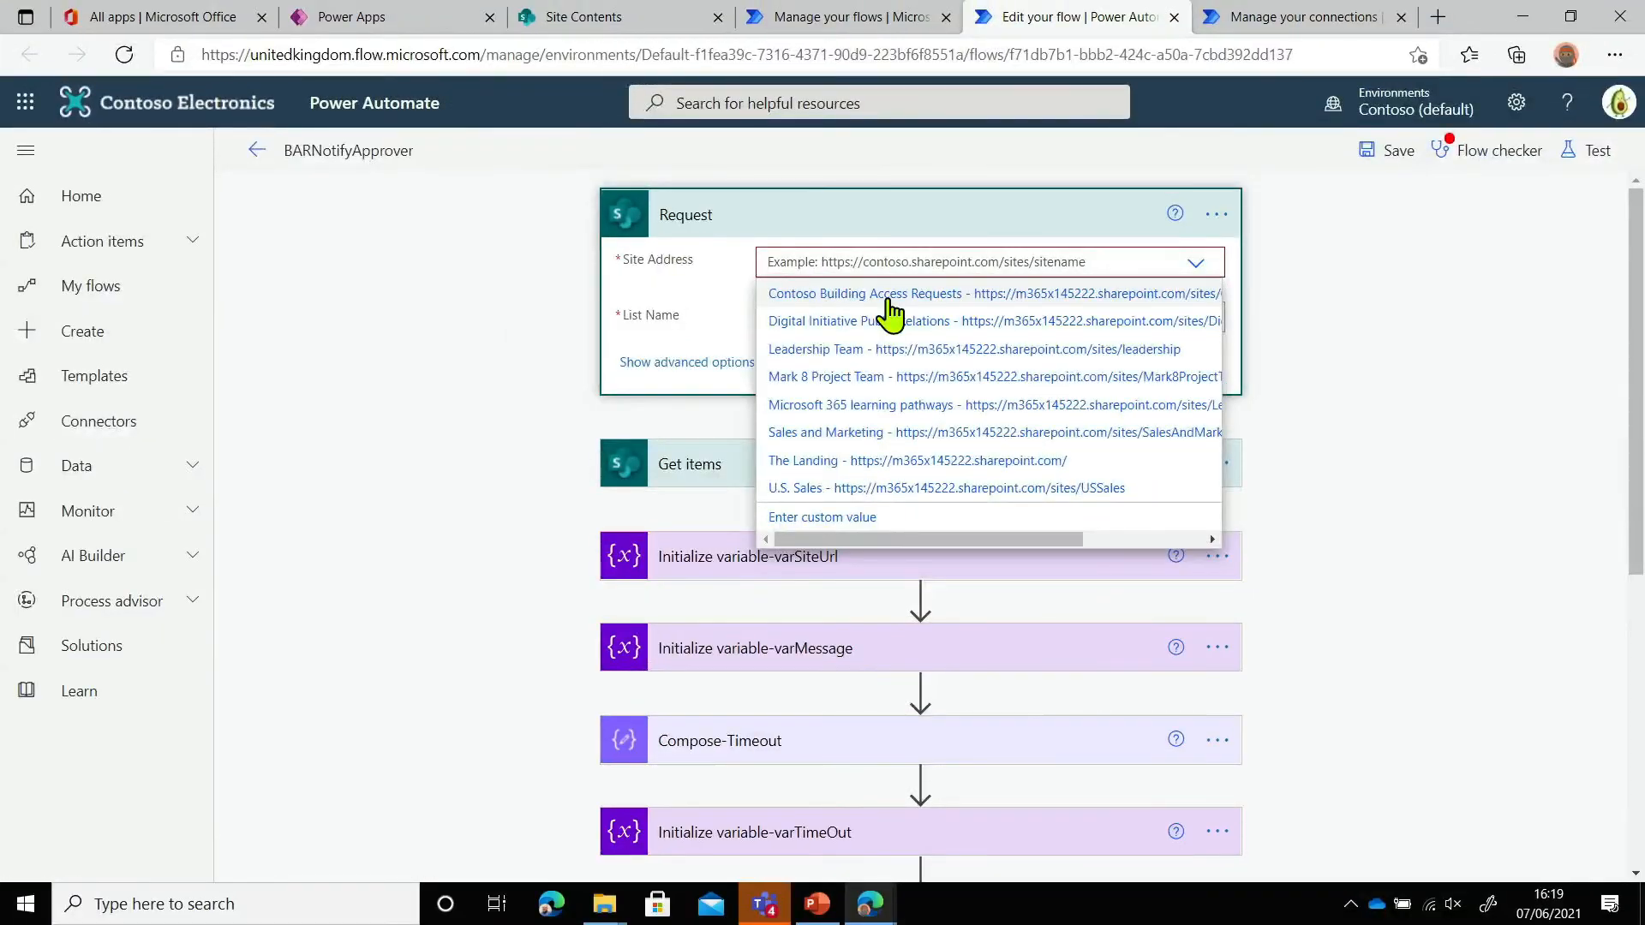
pyautogui.click(872, 296)
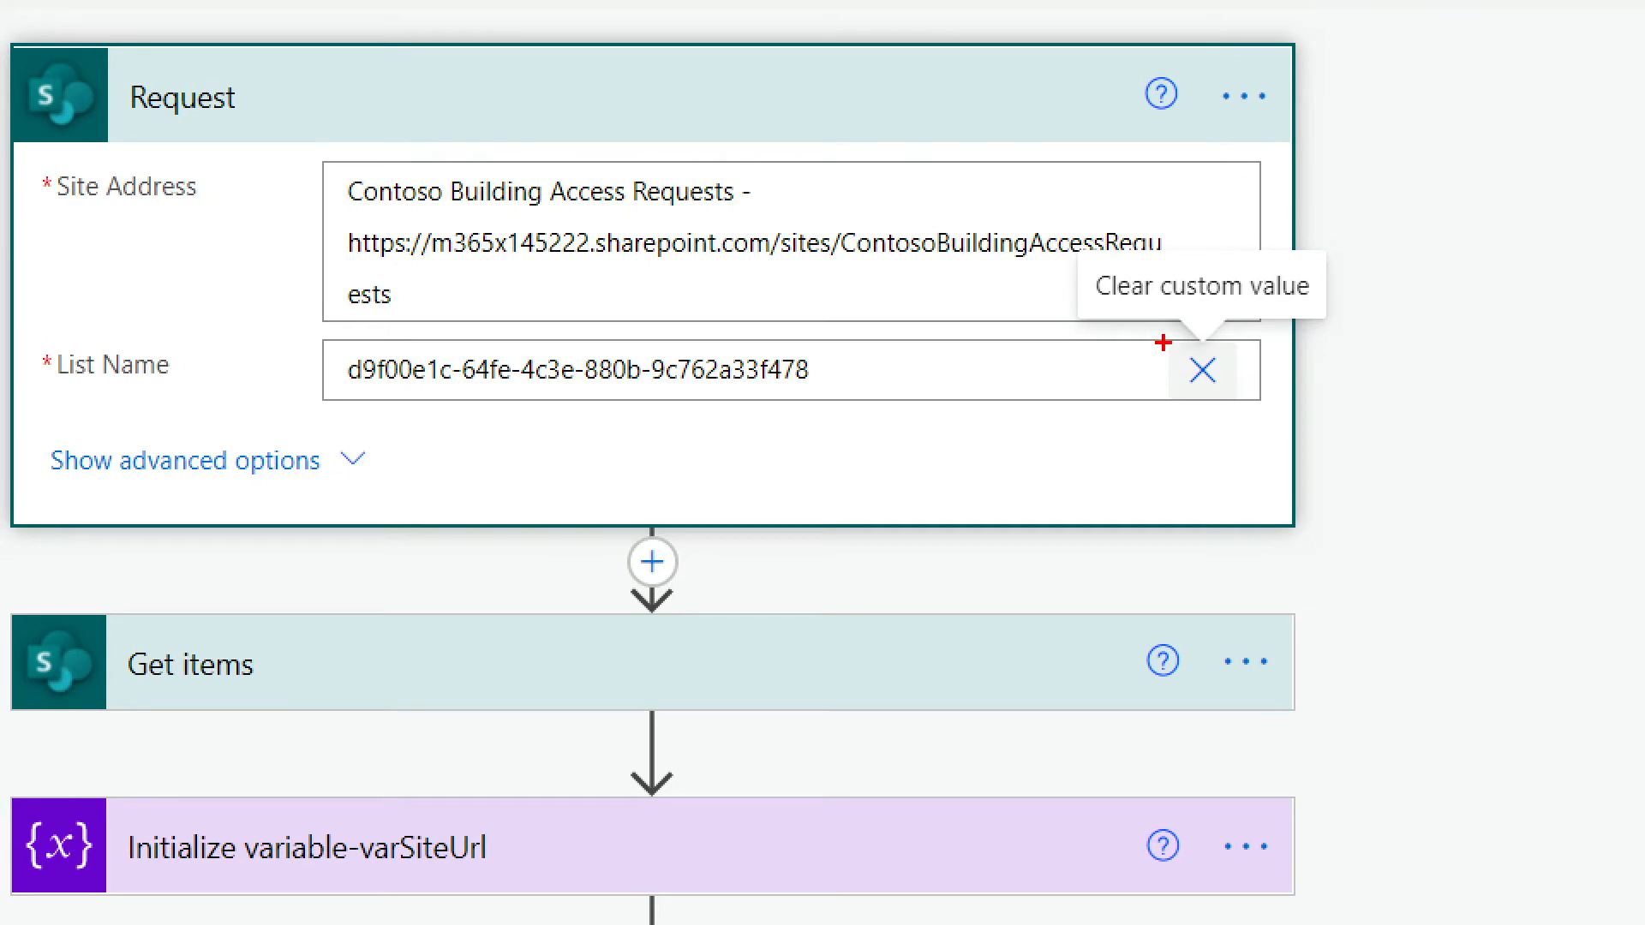
# Clear the Request trigger's custom list name and choose the BAR_Requests list instead
pyautogui.moveTo(1162, 343)
pyautogui.mouseDown()
pyautogui.moveTo(1256, 375)
pyautogui.moveTo(1256, 400)
pyautogui.mouseUp()
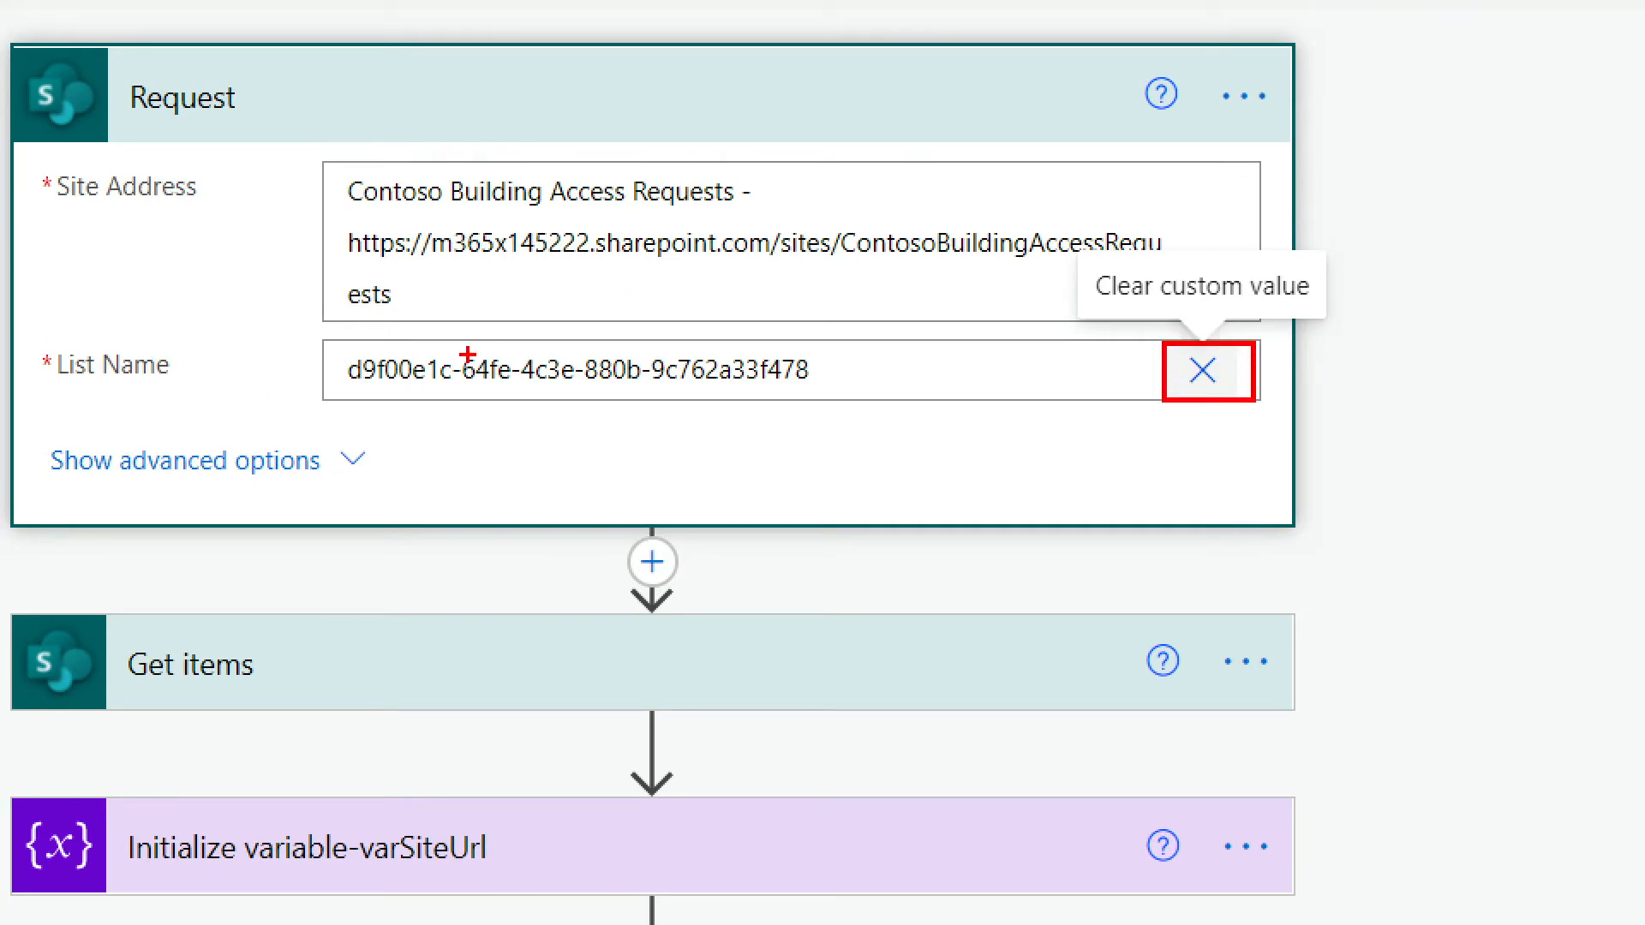
pyautogui.moveTo(322, 344)
pyautogui.mouseDown()
pyautogui.moveTo(507, 387)
pyautogui.moveTo(906, 399)
pyautogui.mouseUp()
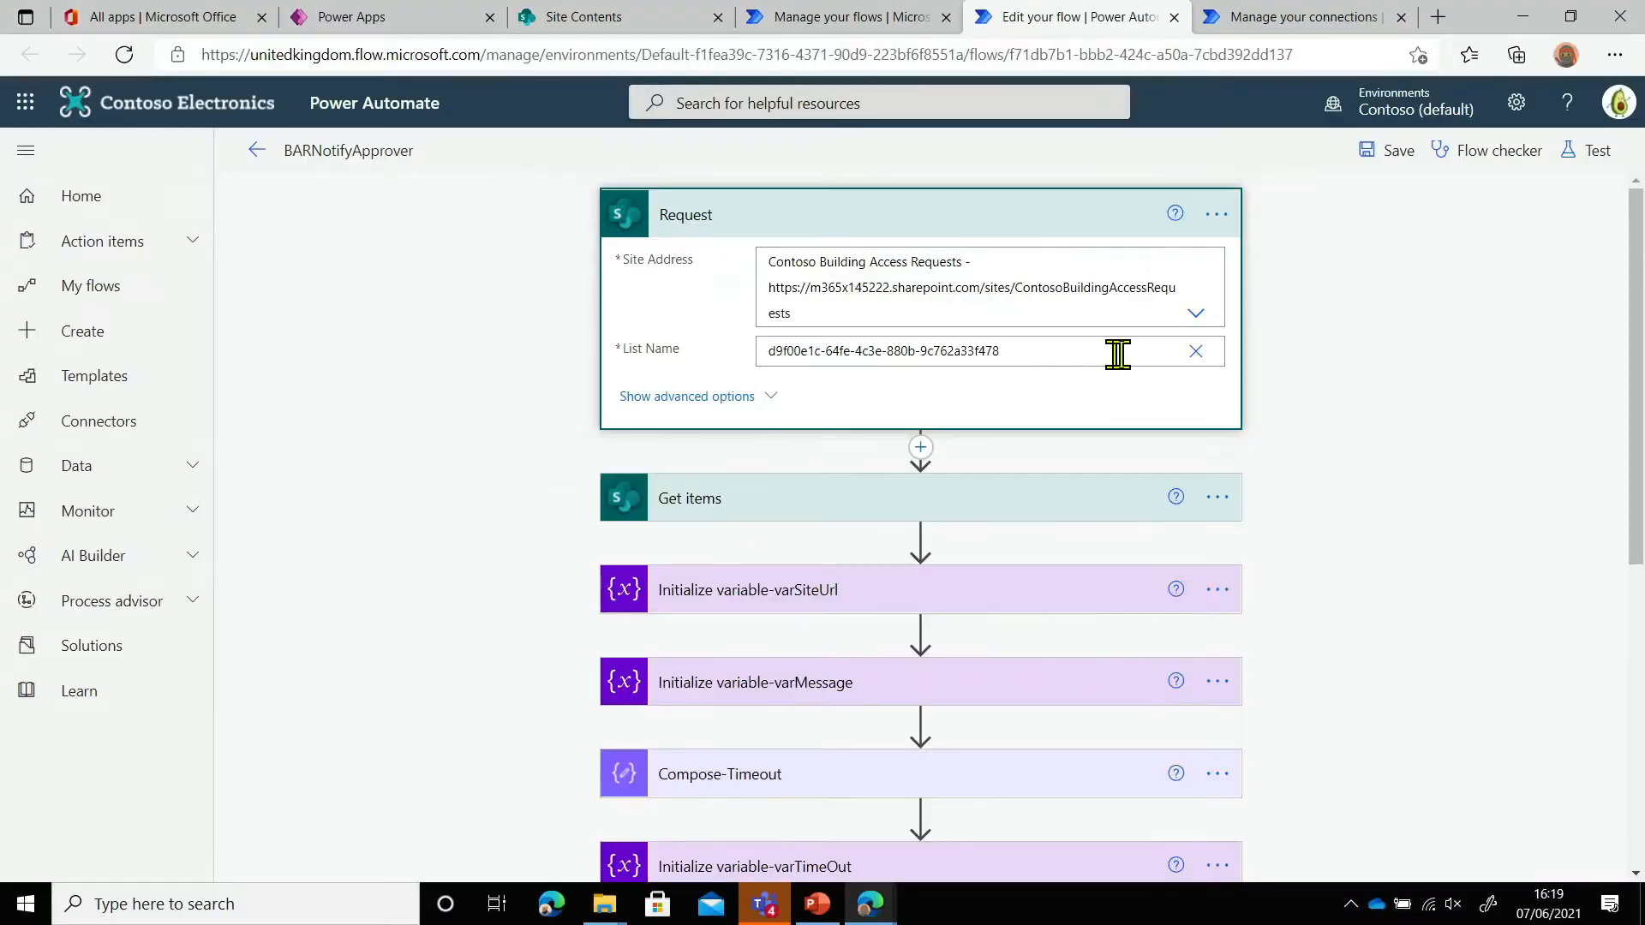
pyautogui.click(1199, 370)
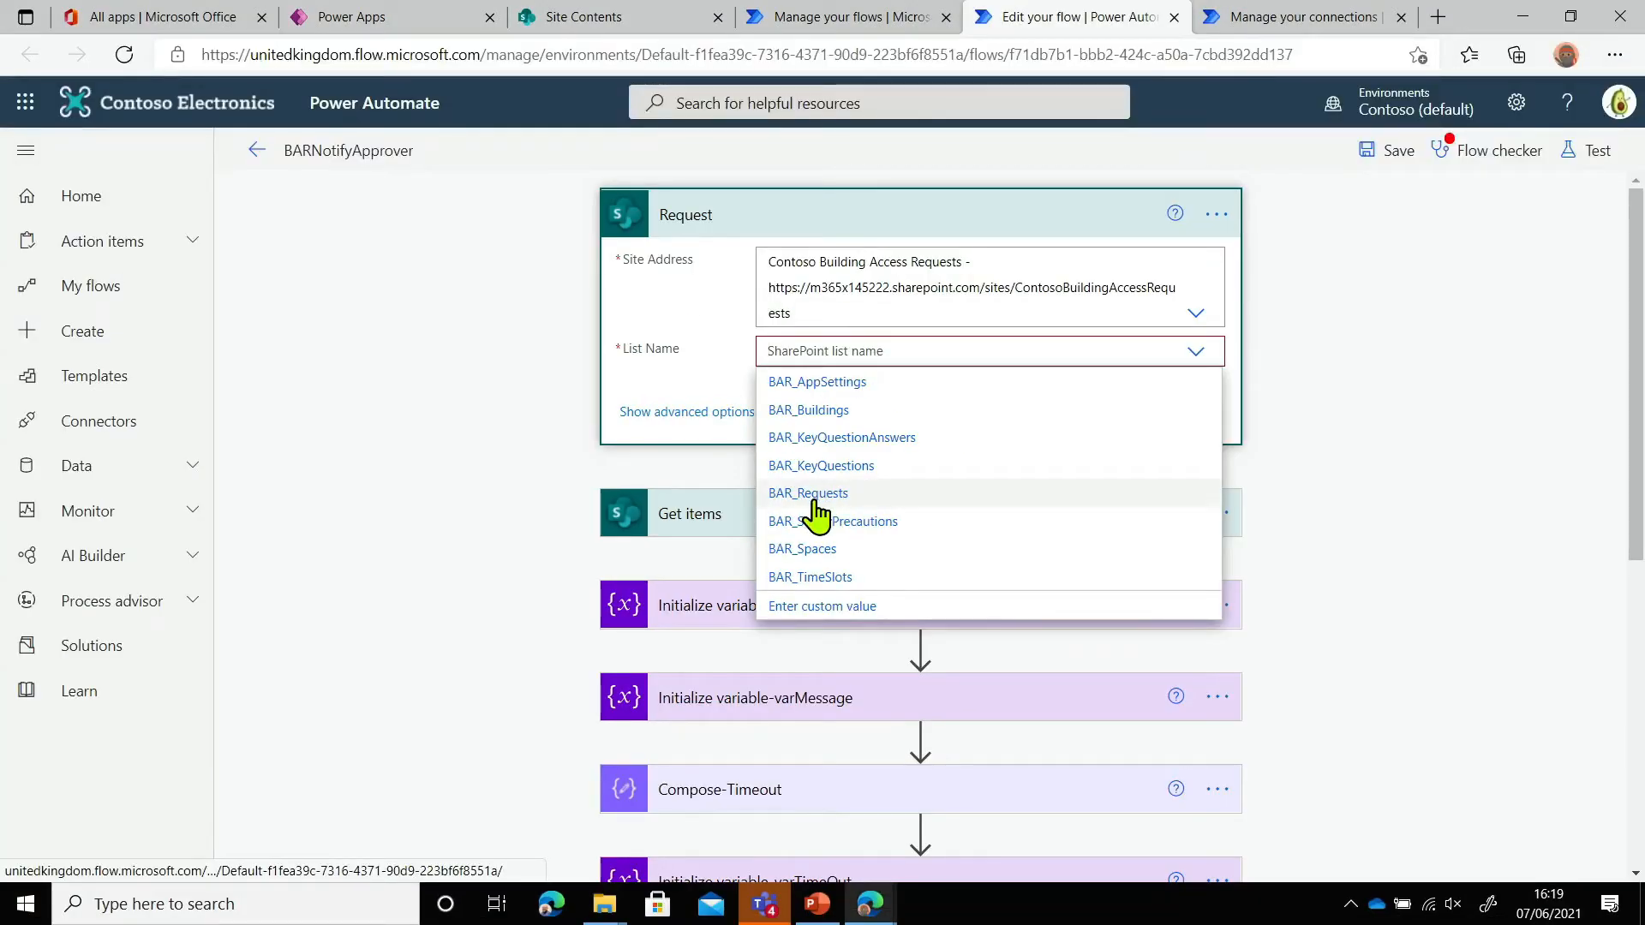
pyautogui.click(844, 507)
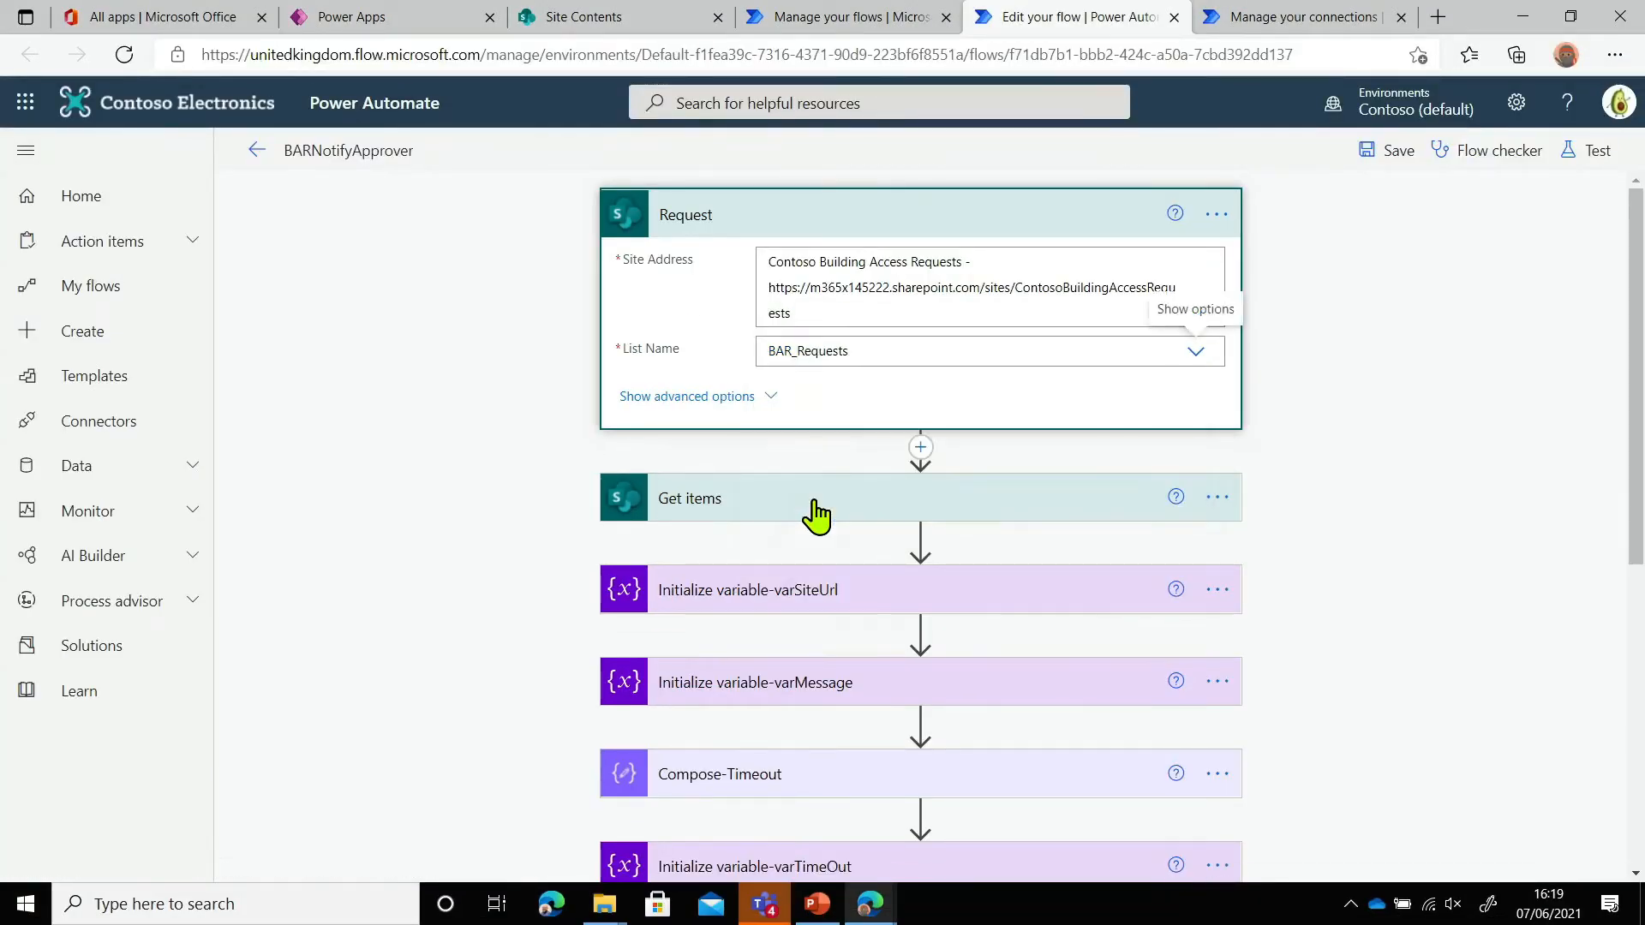
pyautogui.click(718, 596)
pyautogui.tripleClick(906, 717)
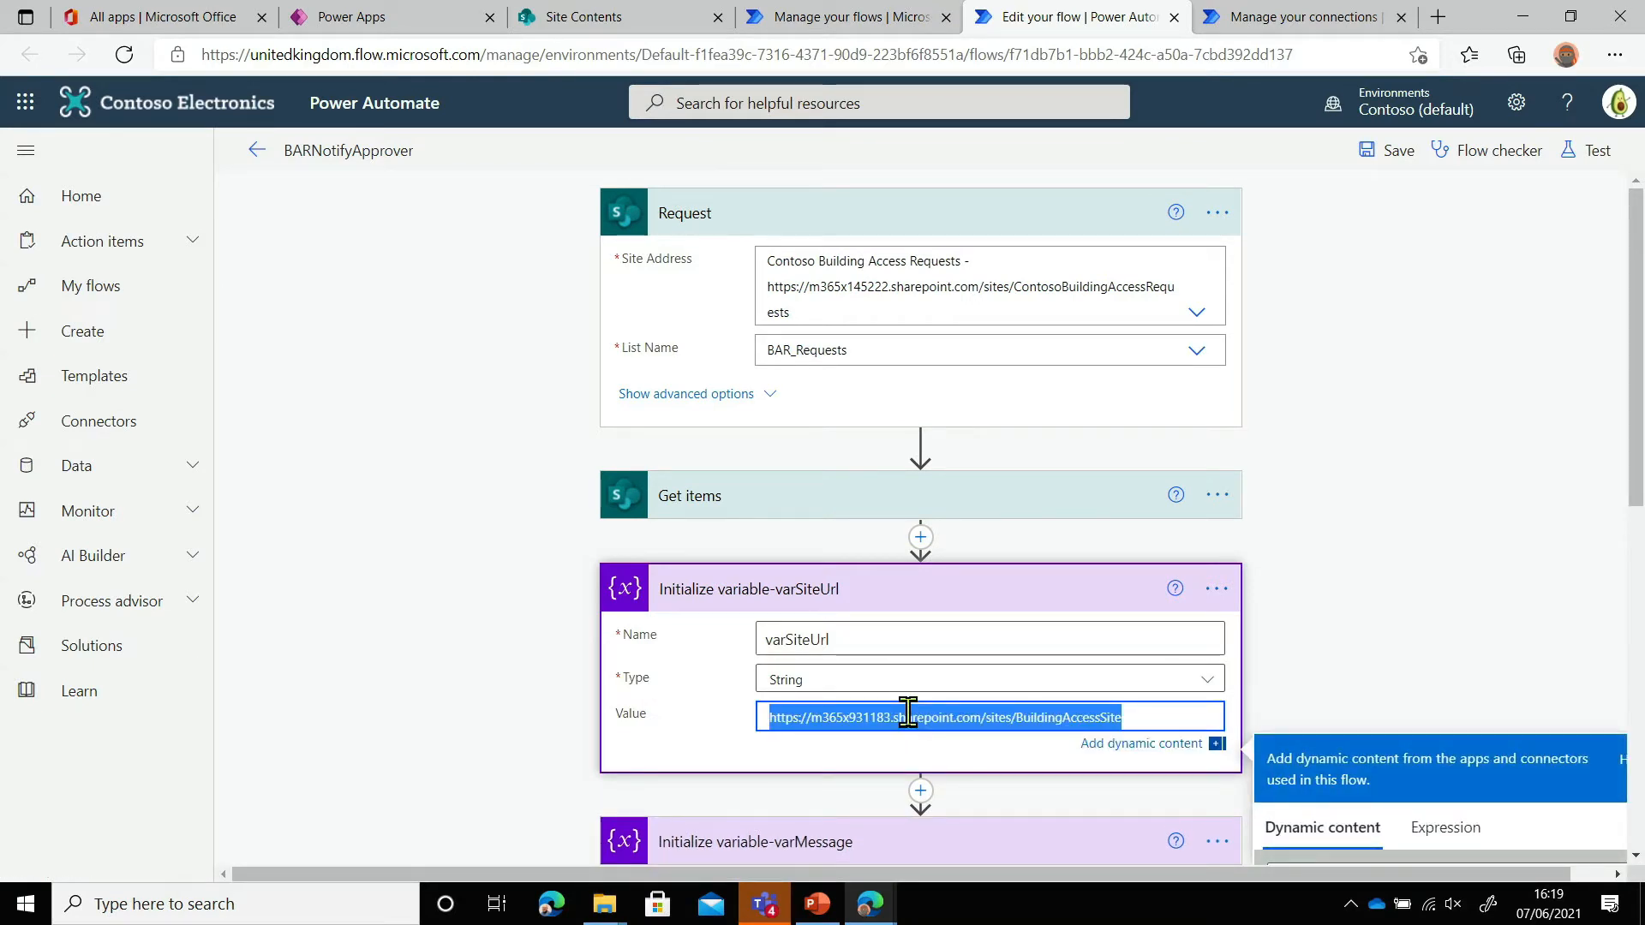
pyautogui.write('https://m365x145222.sharepoint.com/sites/ContosoBuildingAccessRequests')
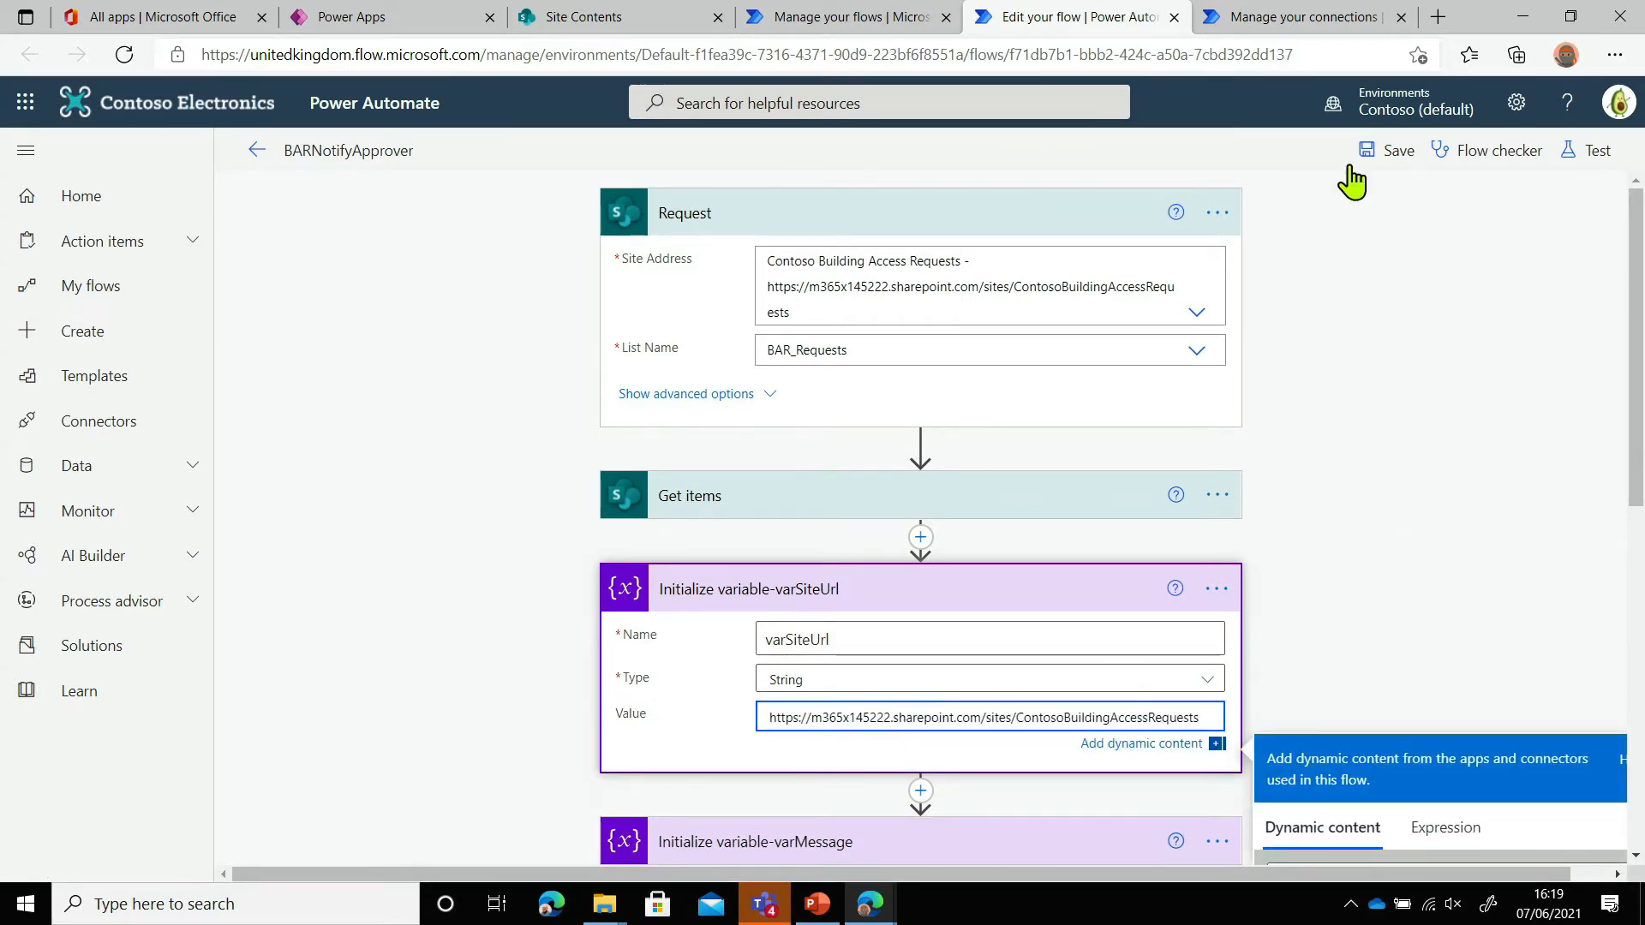
pyautogui.click(1387, 159)
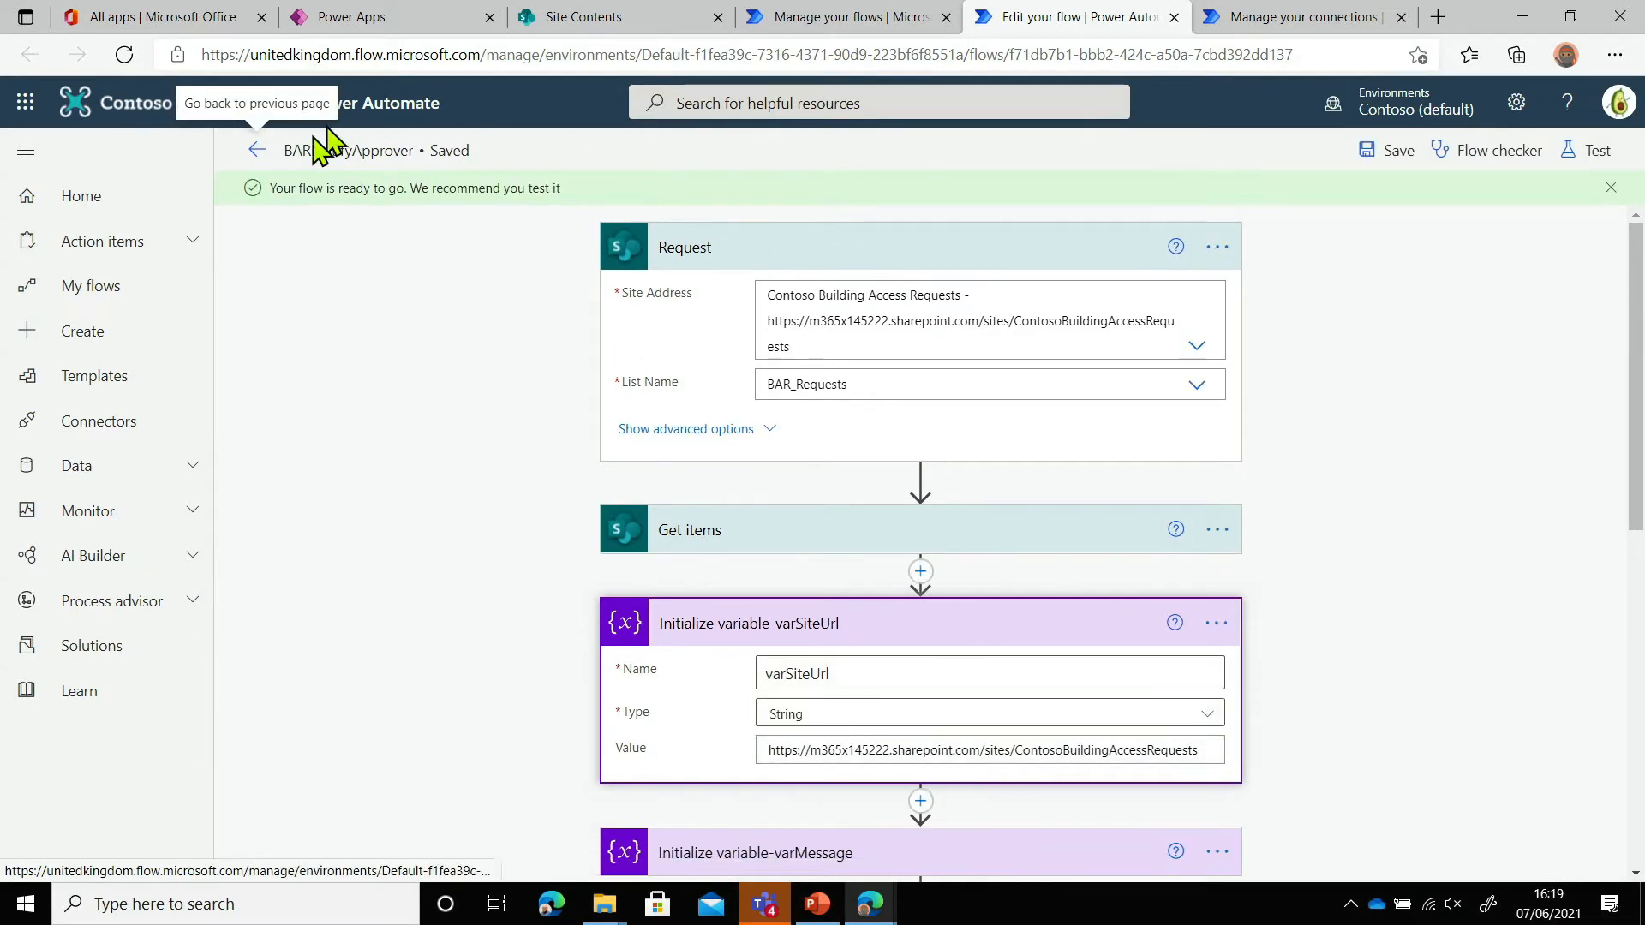
# Leave the flow editor, turn on the BARNotifyApprover flow and return to the list of cloud flows
pyautogui.click(257, 153)
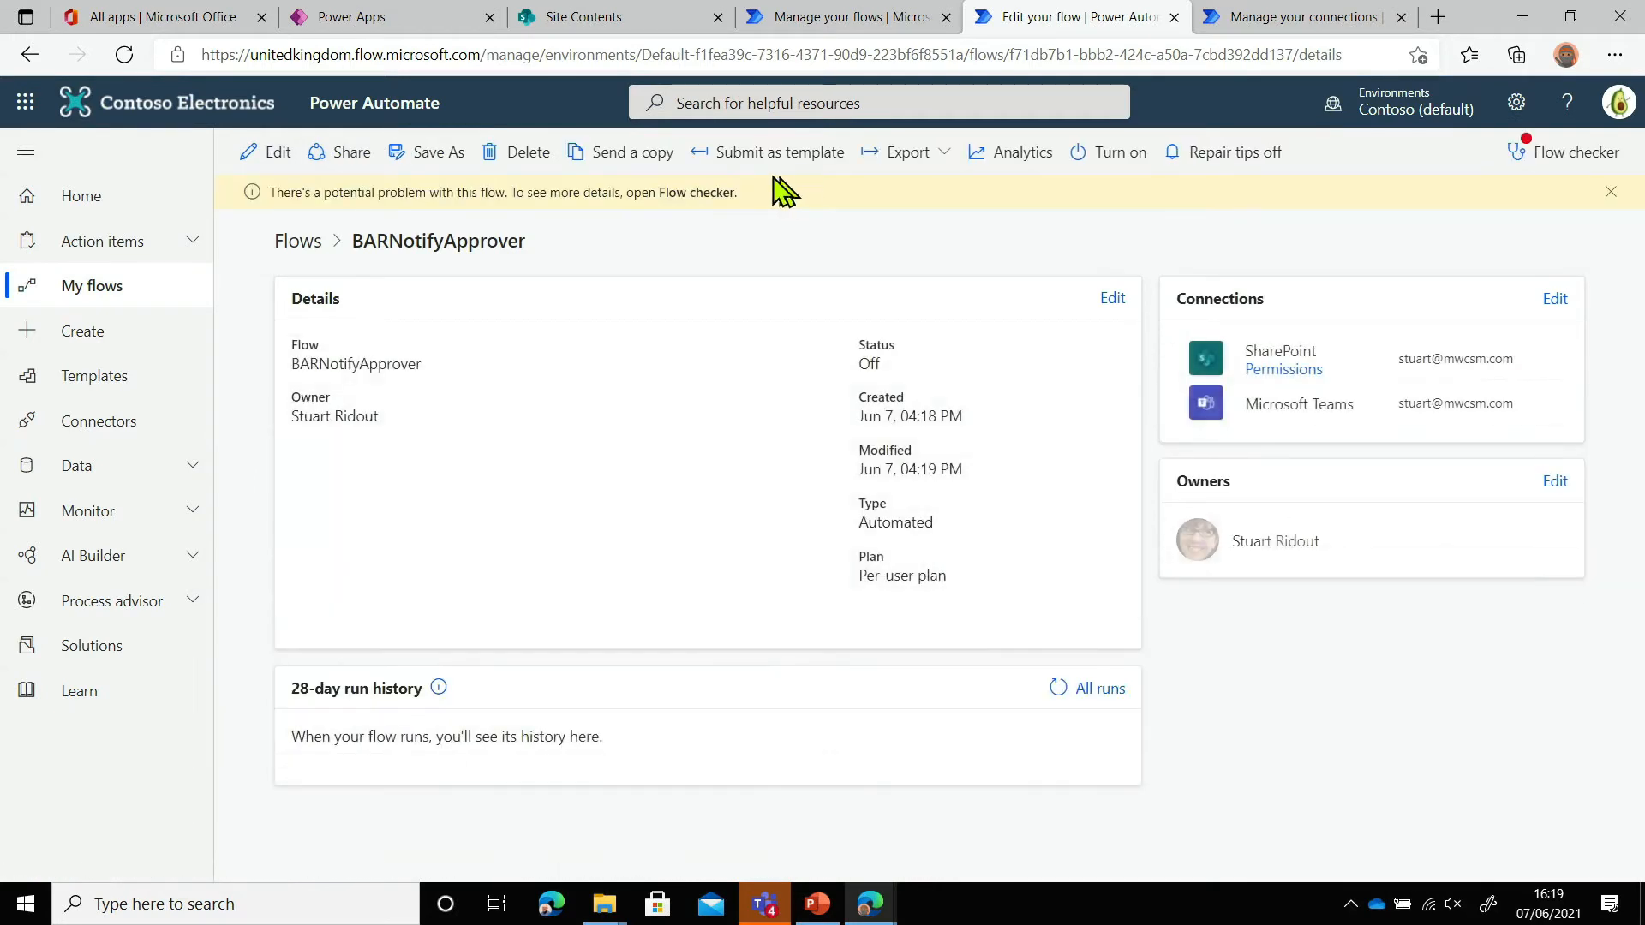
pyautogui.click(1124, 154)
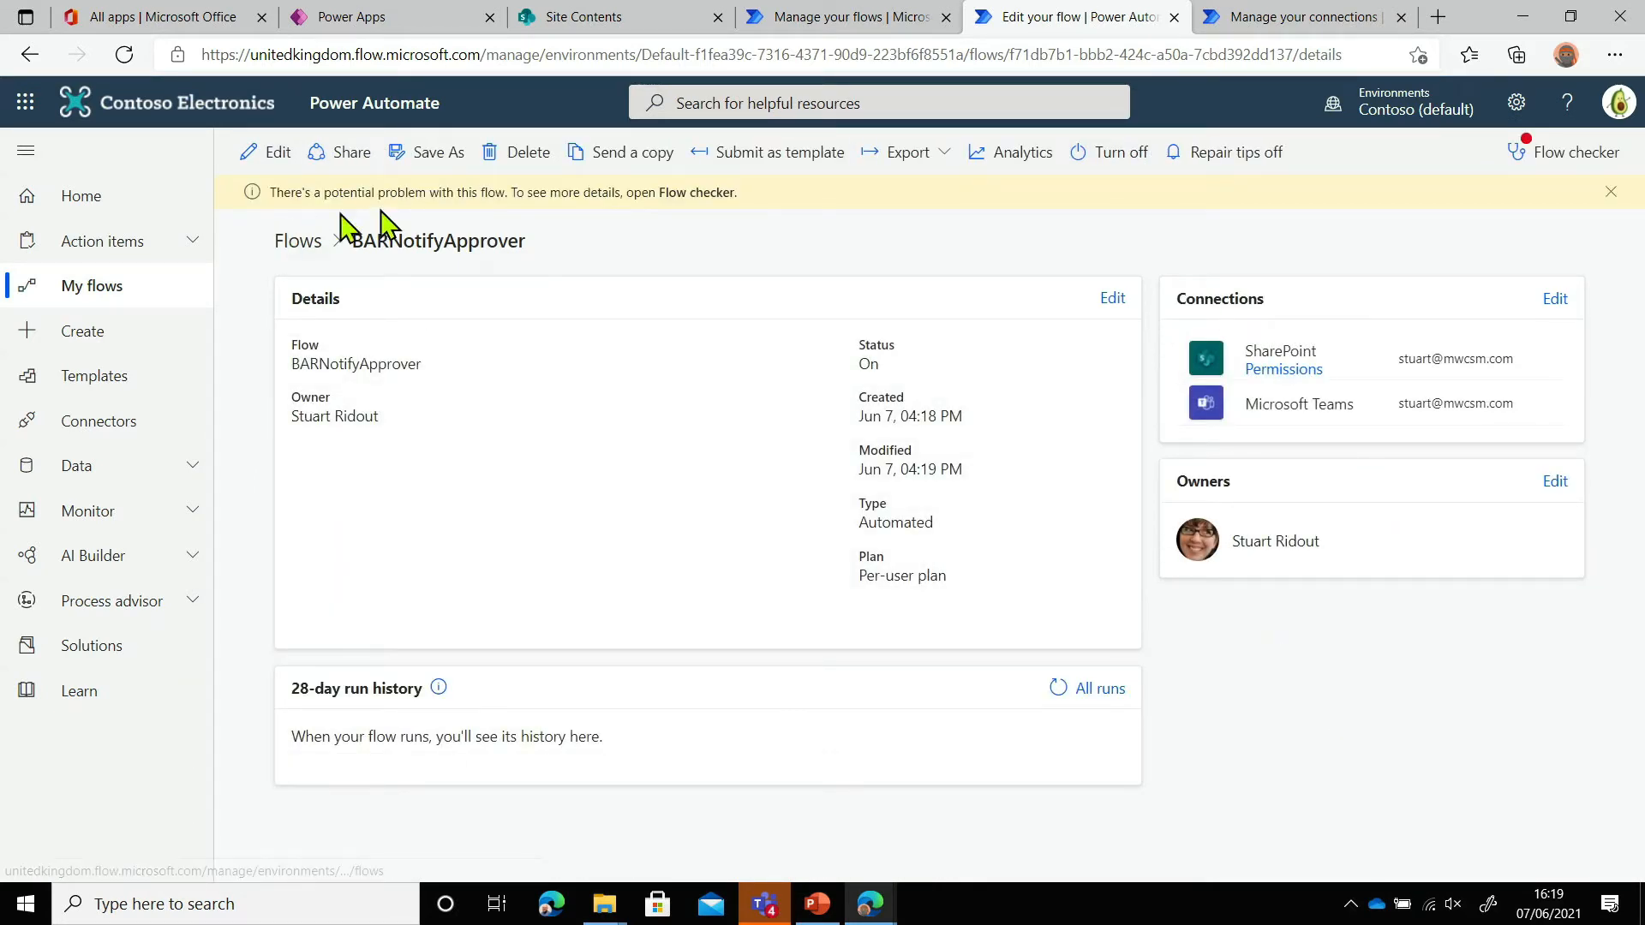
pyautogui.click(295, 241)
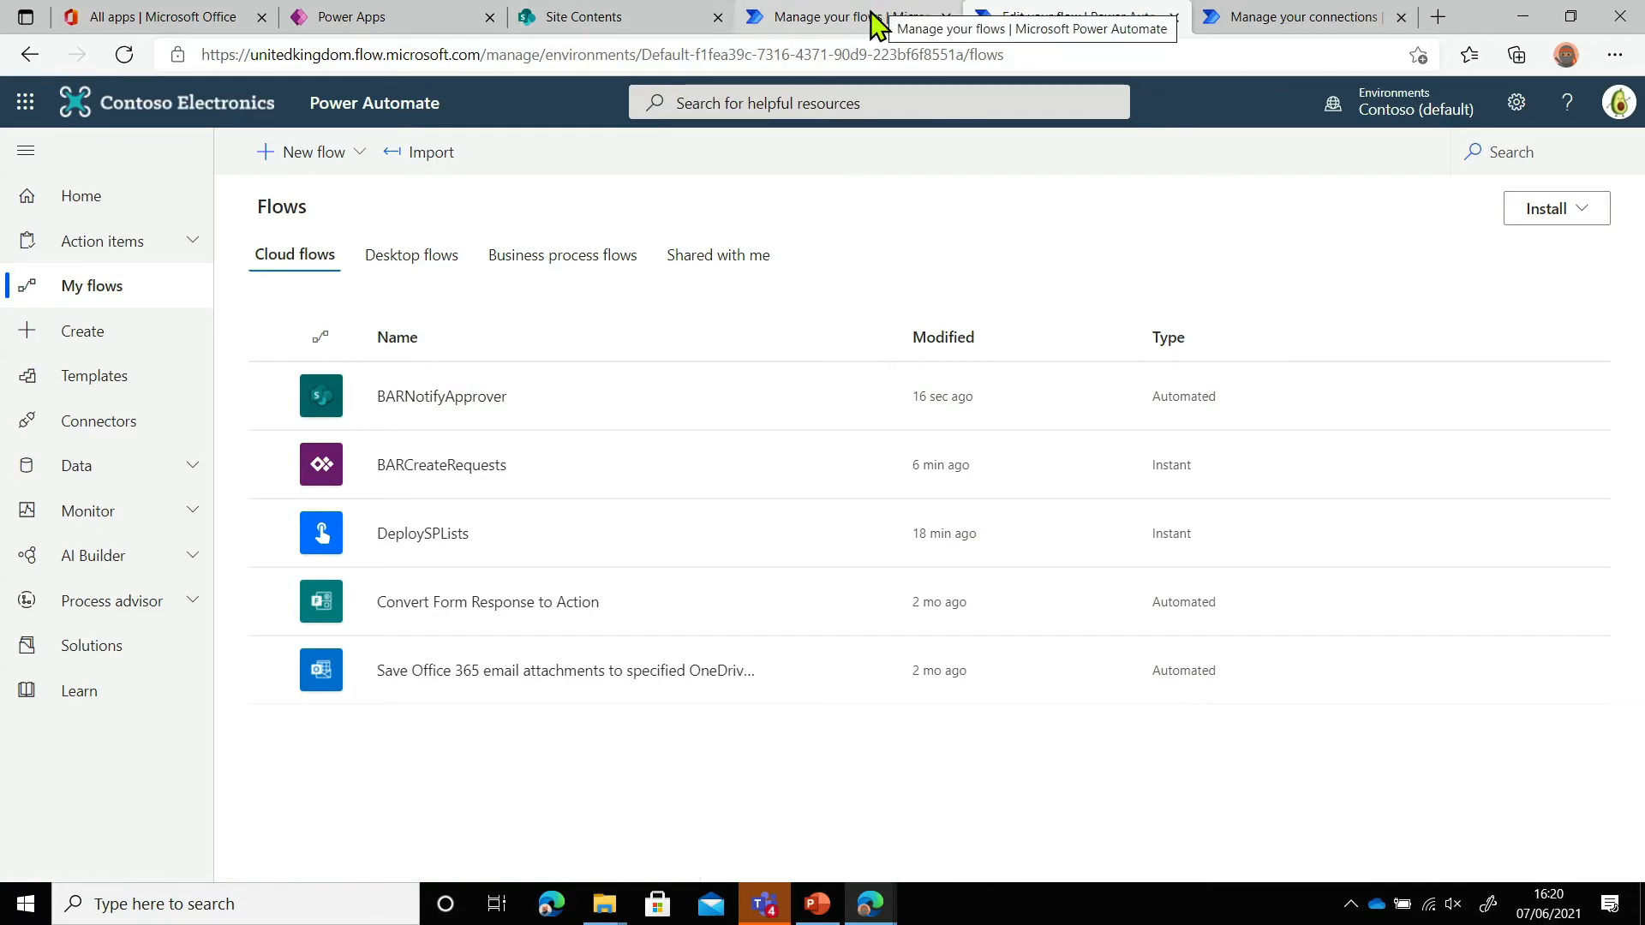
# Switch to the GitHub deployment guide and read Step 5 on importing the BARCalendarReservation flow
pyautogui.hotkey('alt', 'Tab')
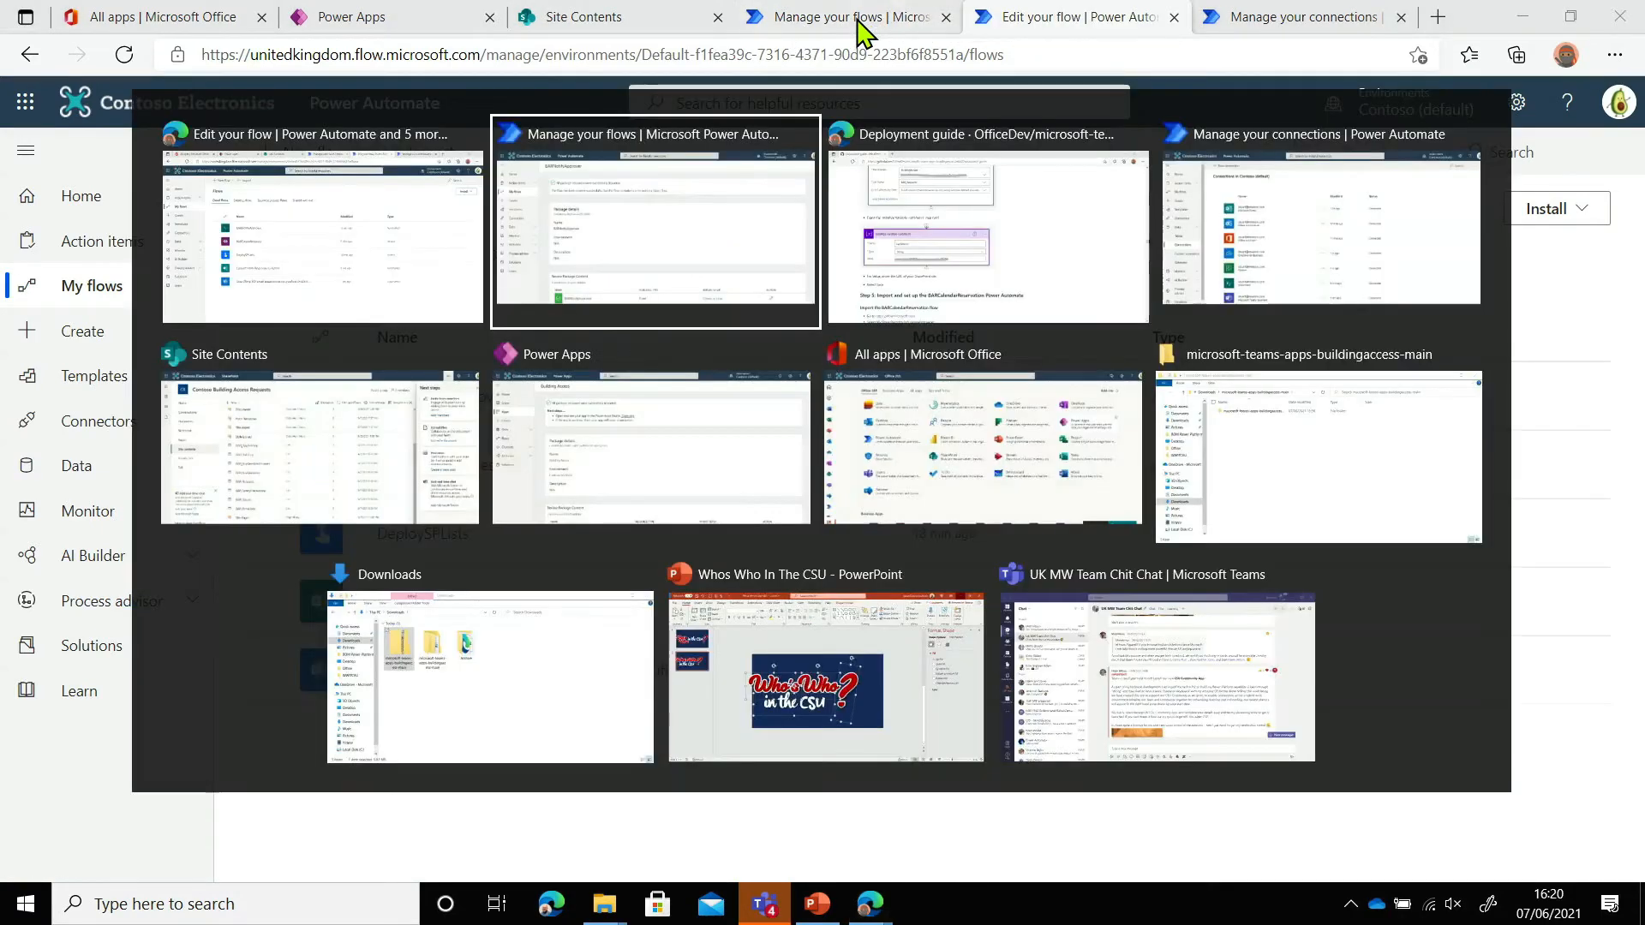
pyautogui.hotkey('alt', 'Tab')
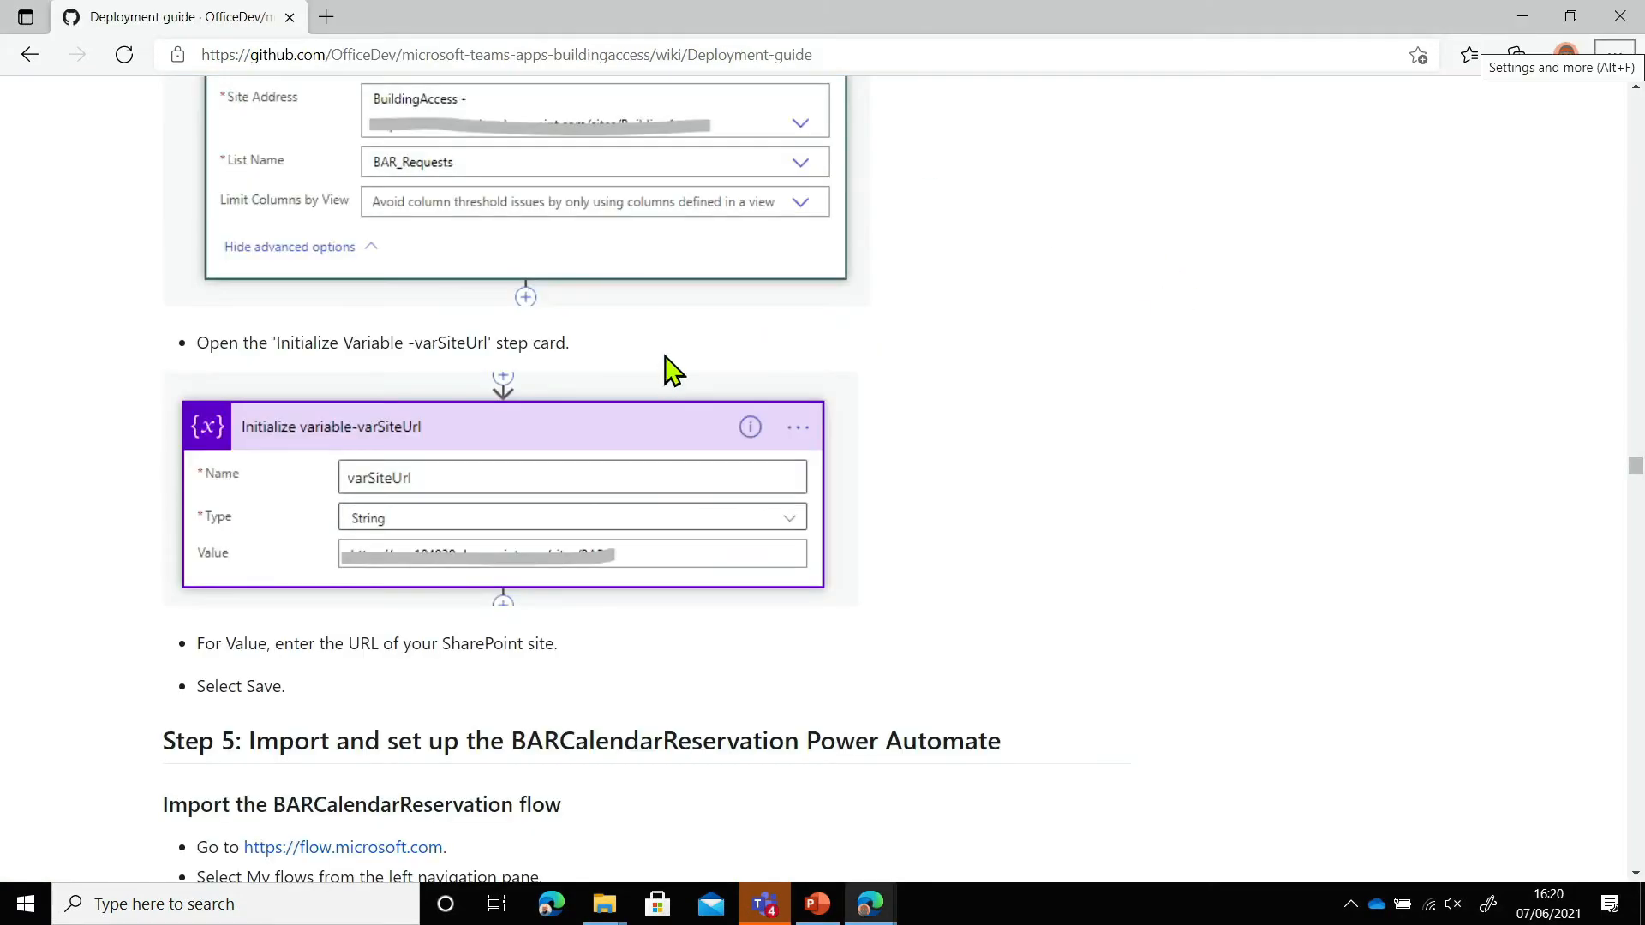
pyautogui.scroll(-3, 668, 366)
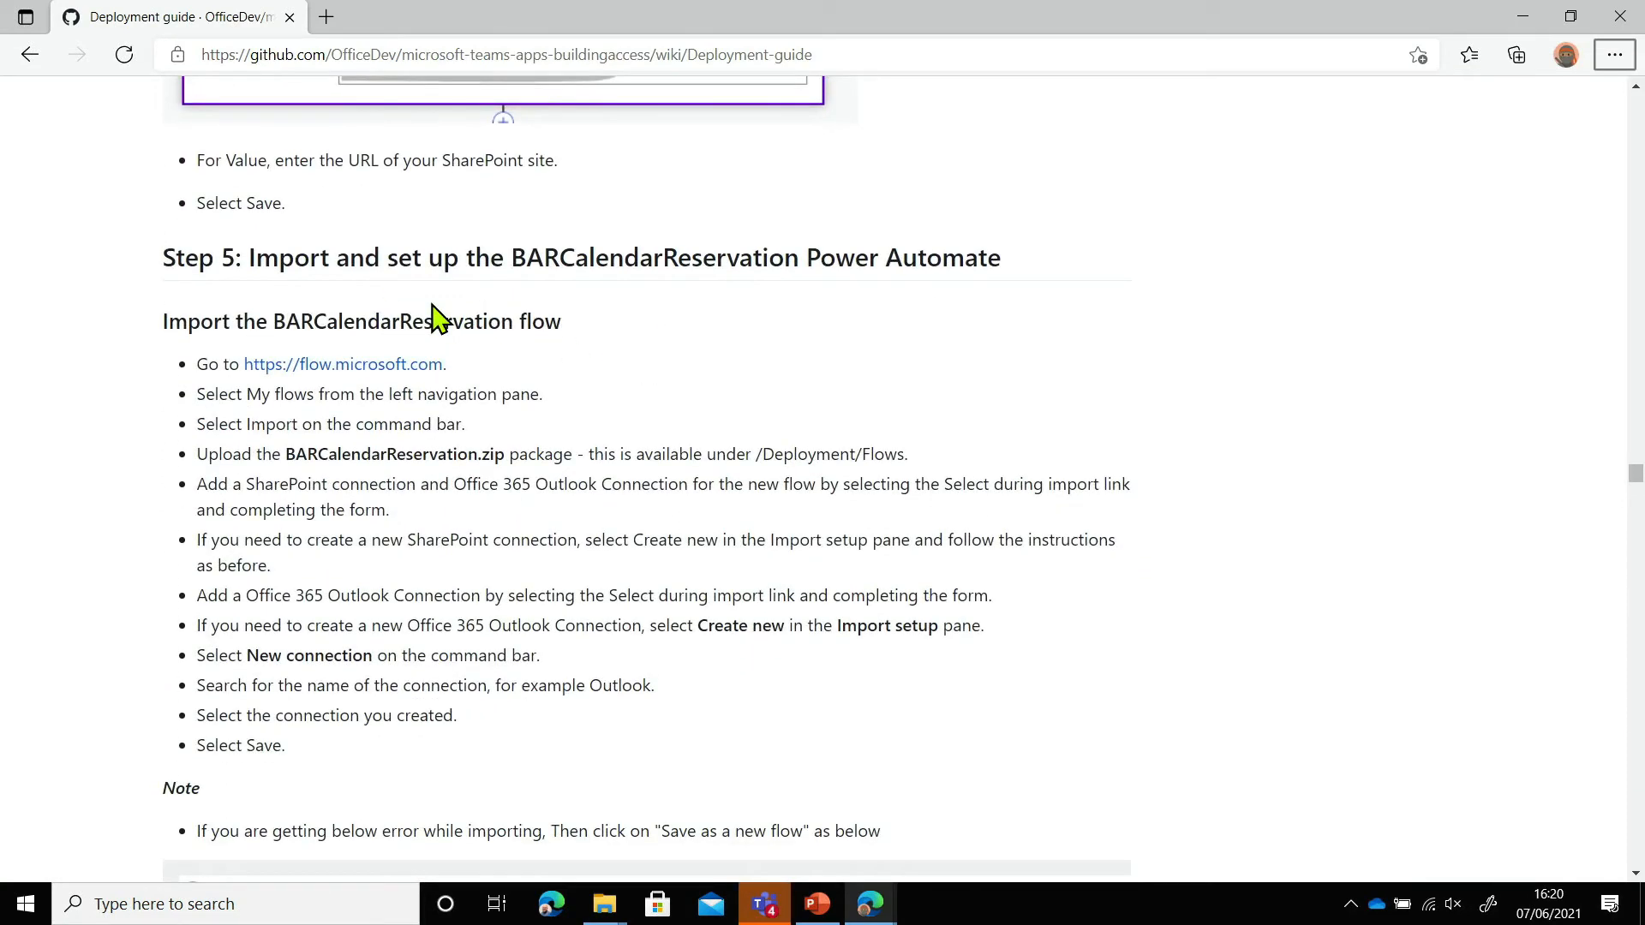
pyautogui.scroll(-1, 770, 254)
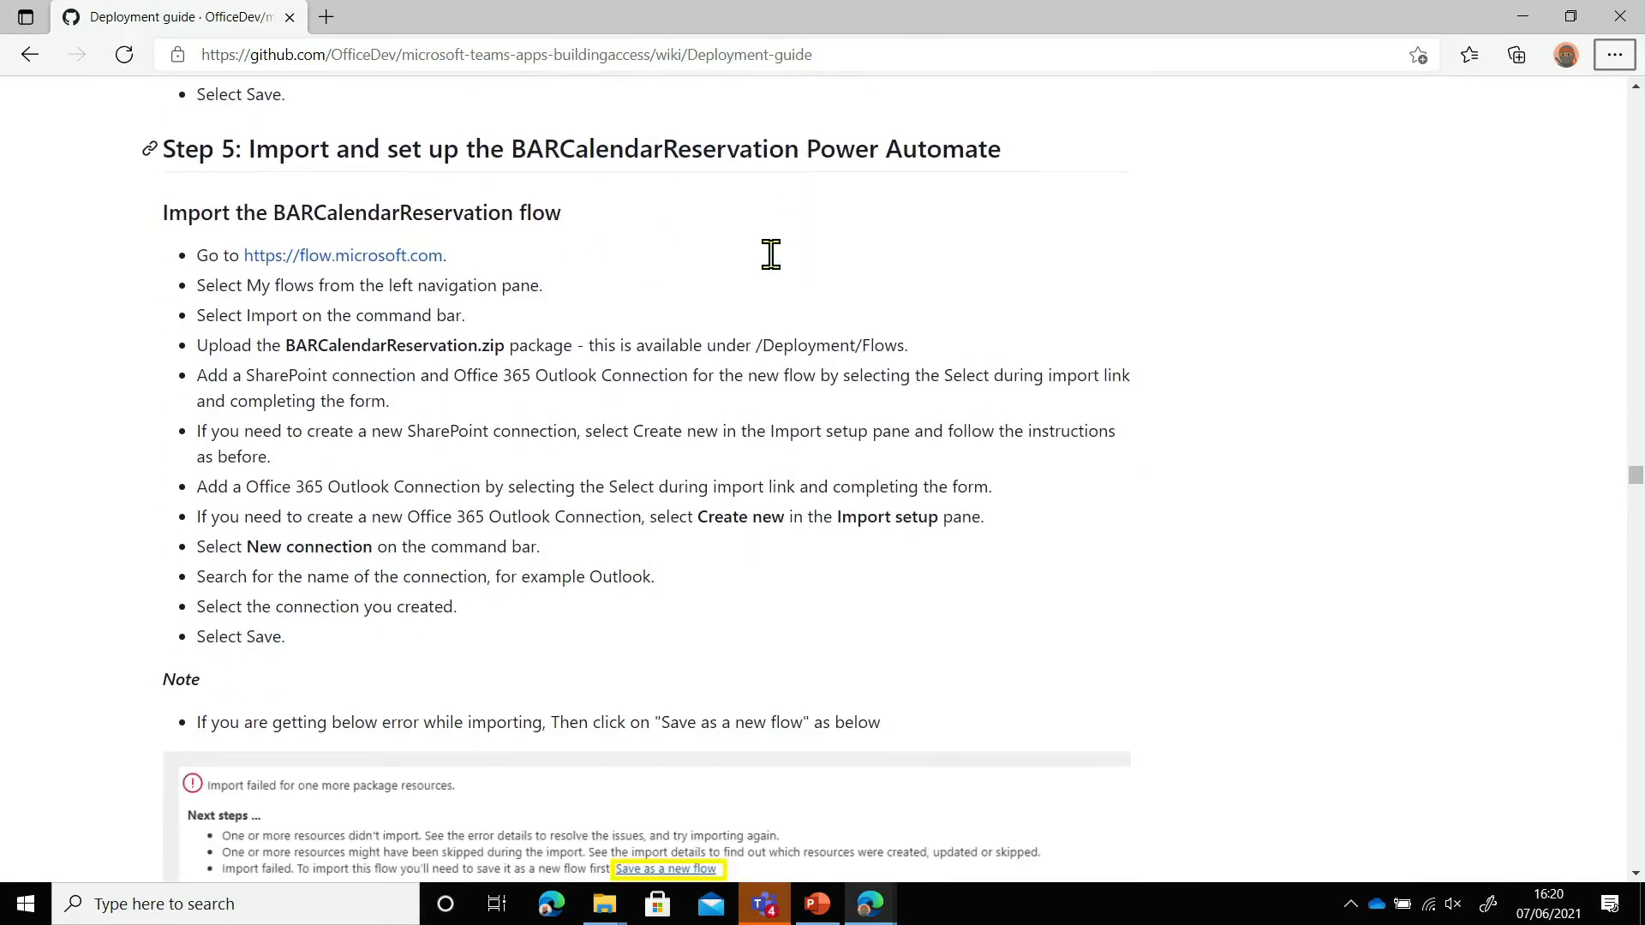
# Return to Power Automate and start importing a new flow package
pyautogui.hotkey('alt', 'Tab')
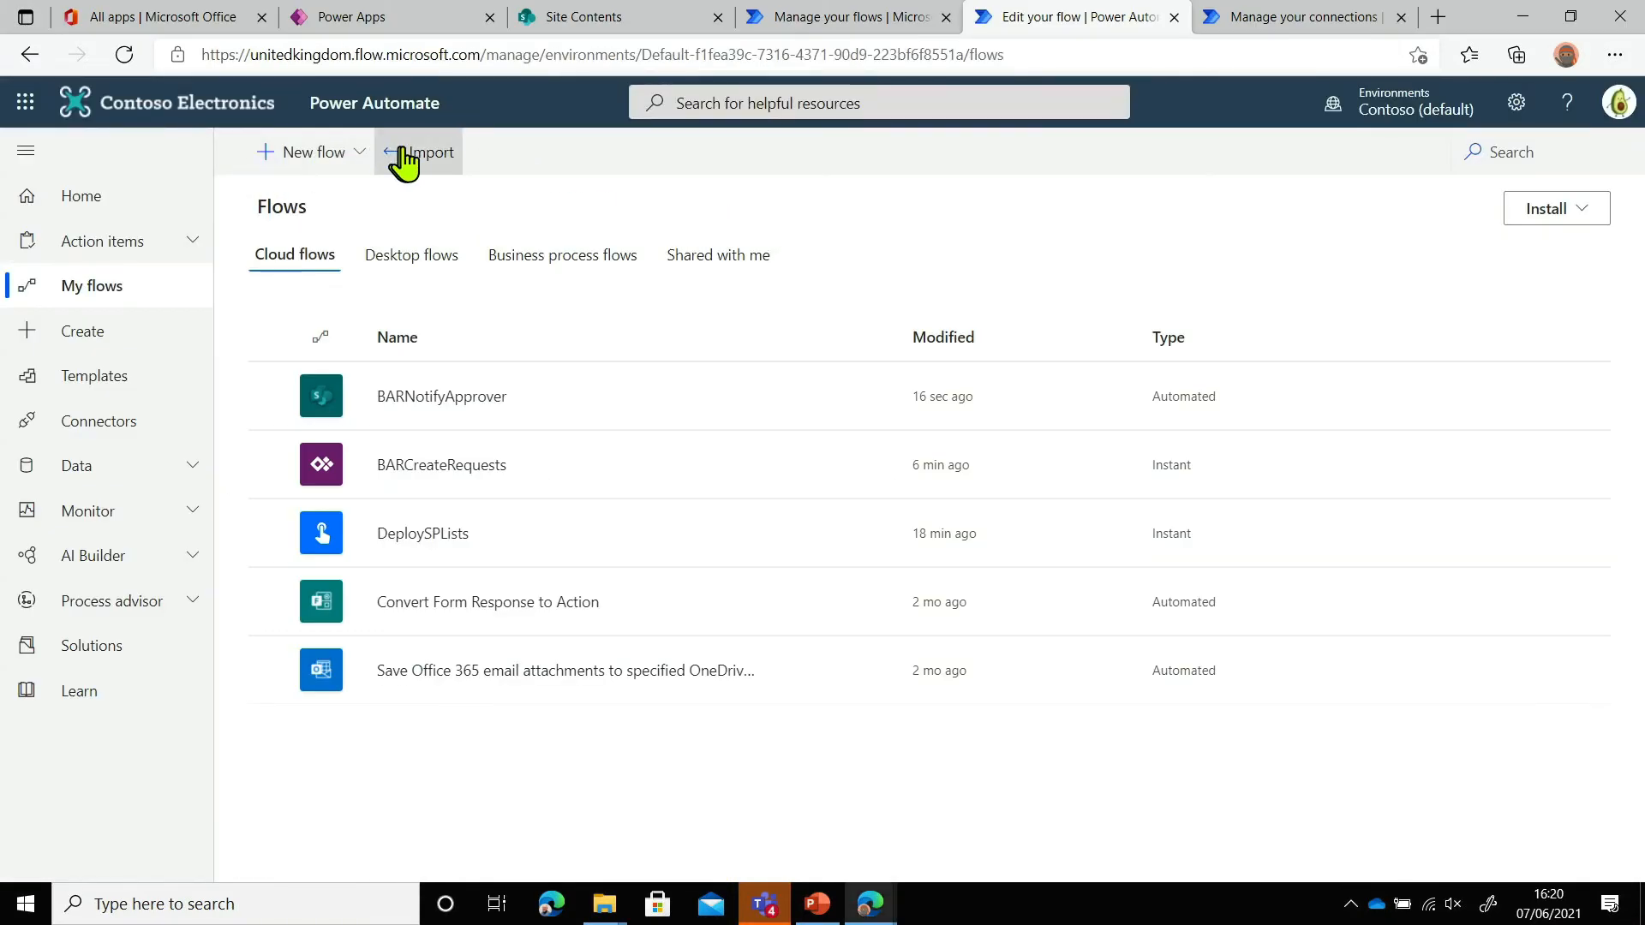
pyautogui.click(408, 156)
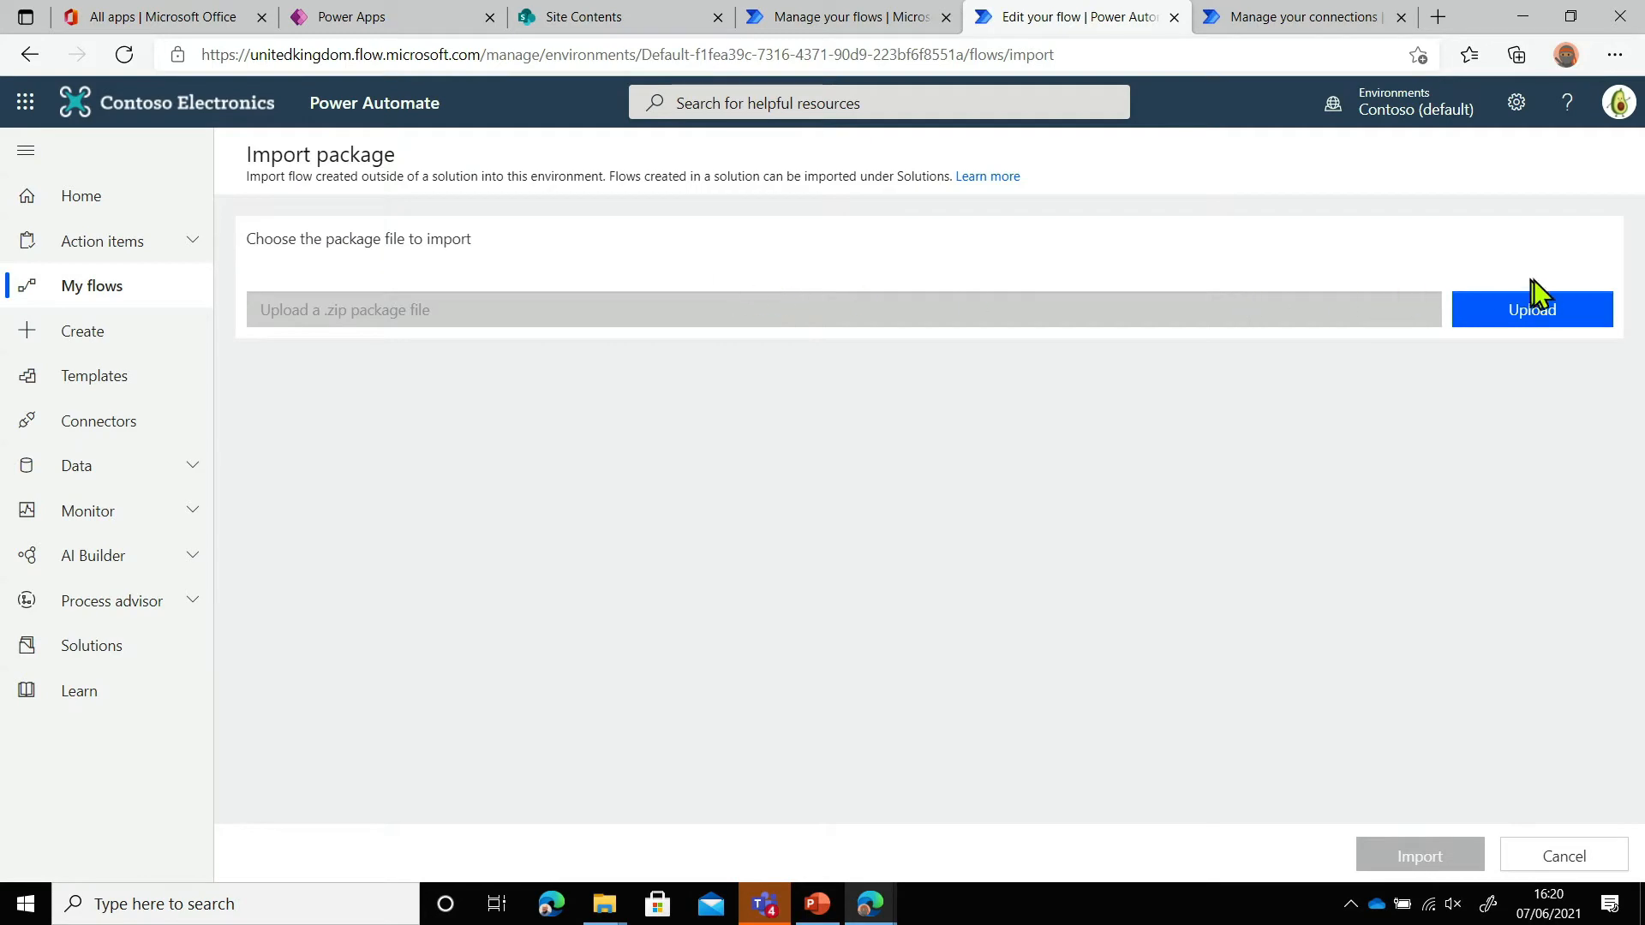
# Upload the BARCalendarReservation package file for import
pyautogui.click(1538, 308)
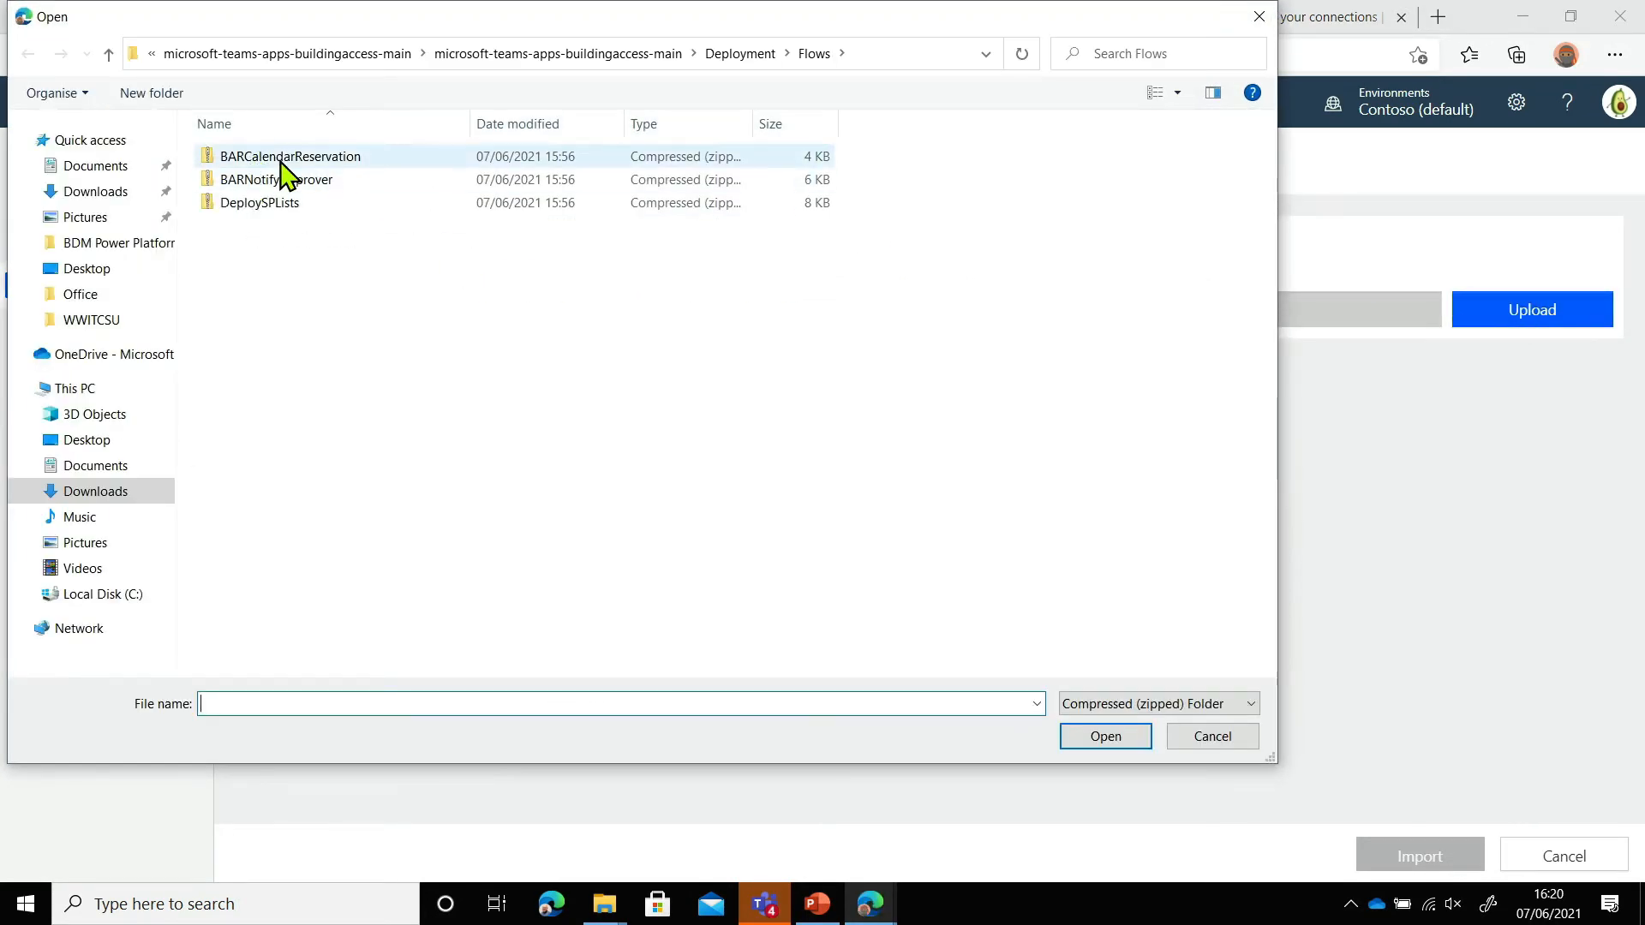
pyautogui.doubleClick(276, 159)
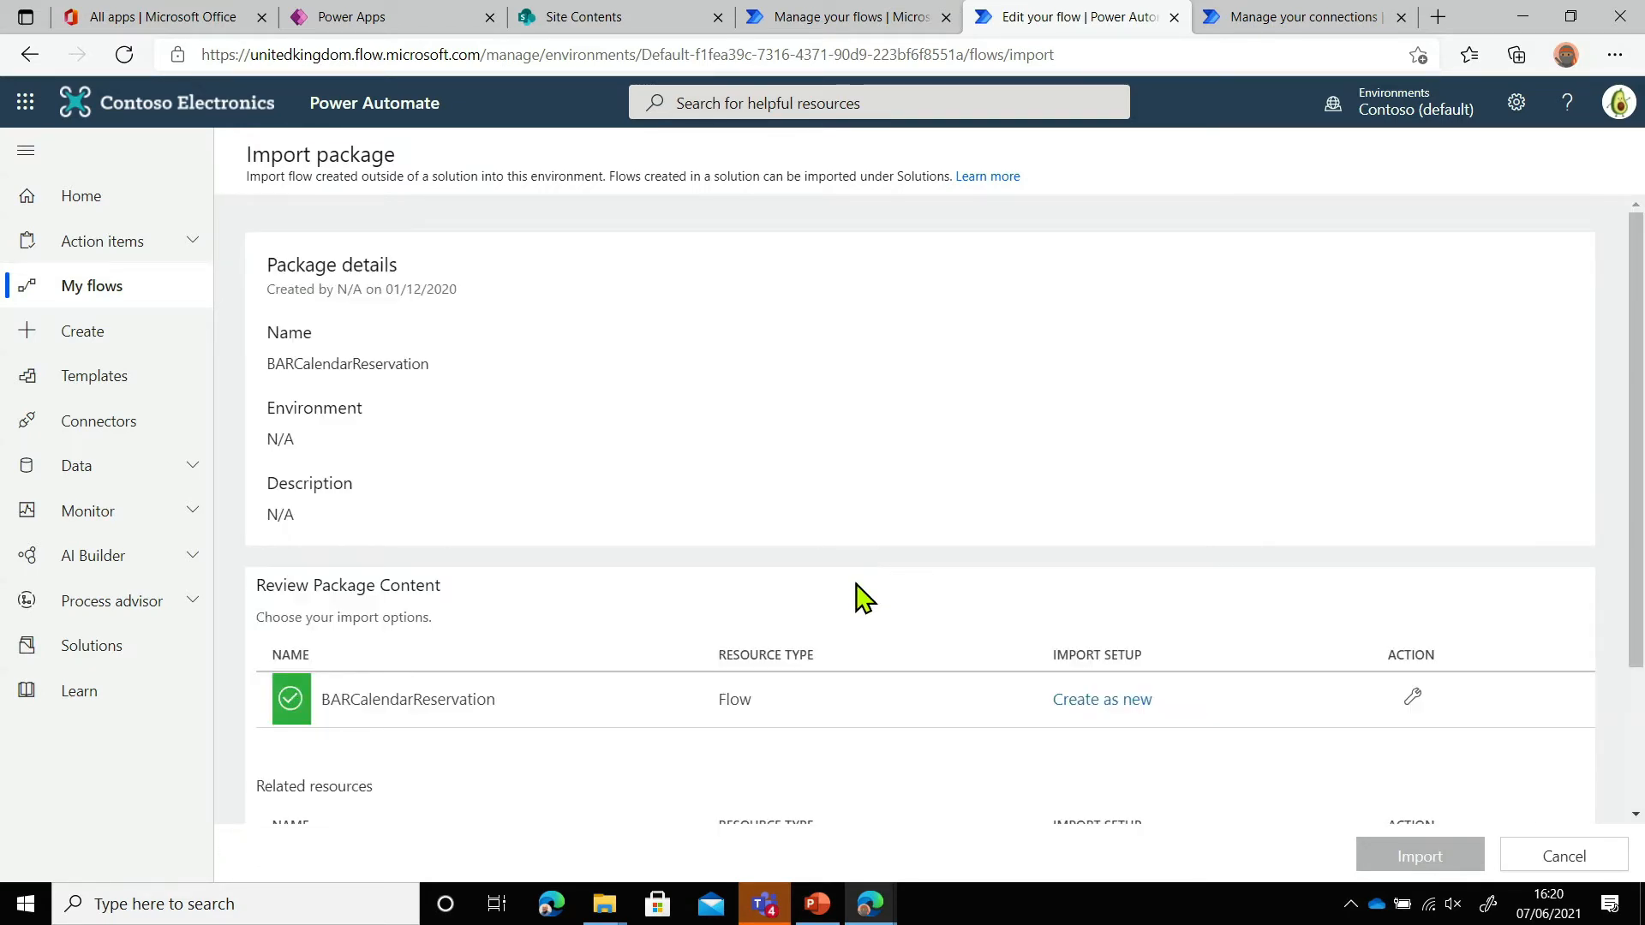
# Assign the existing account connection to both the Office 365 Outlook and SharePoint related resources of the package
pyautogui.scroll(-3, 885, 580)
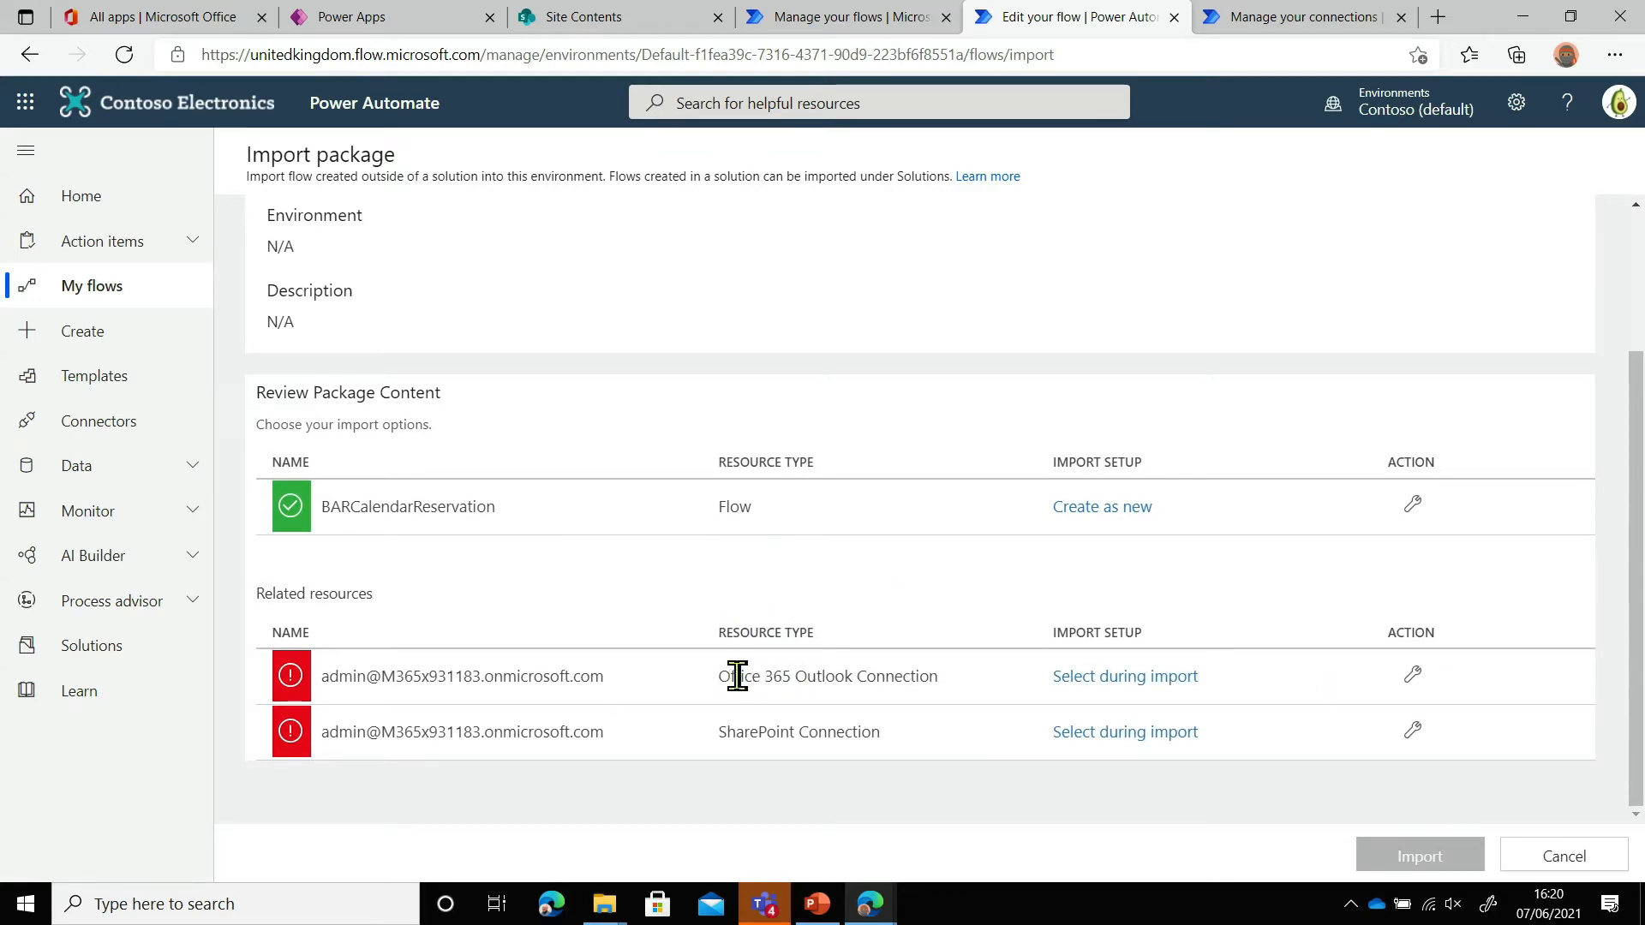
pyautogui.click(1148, 681)
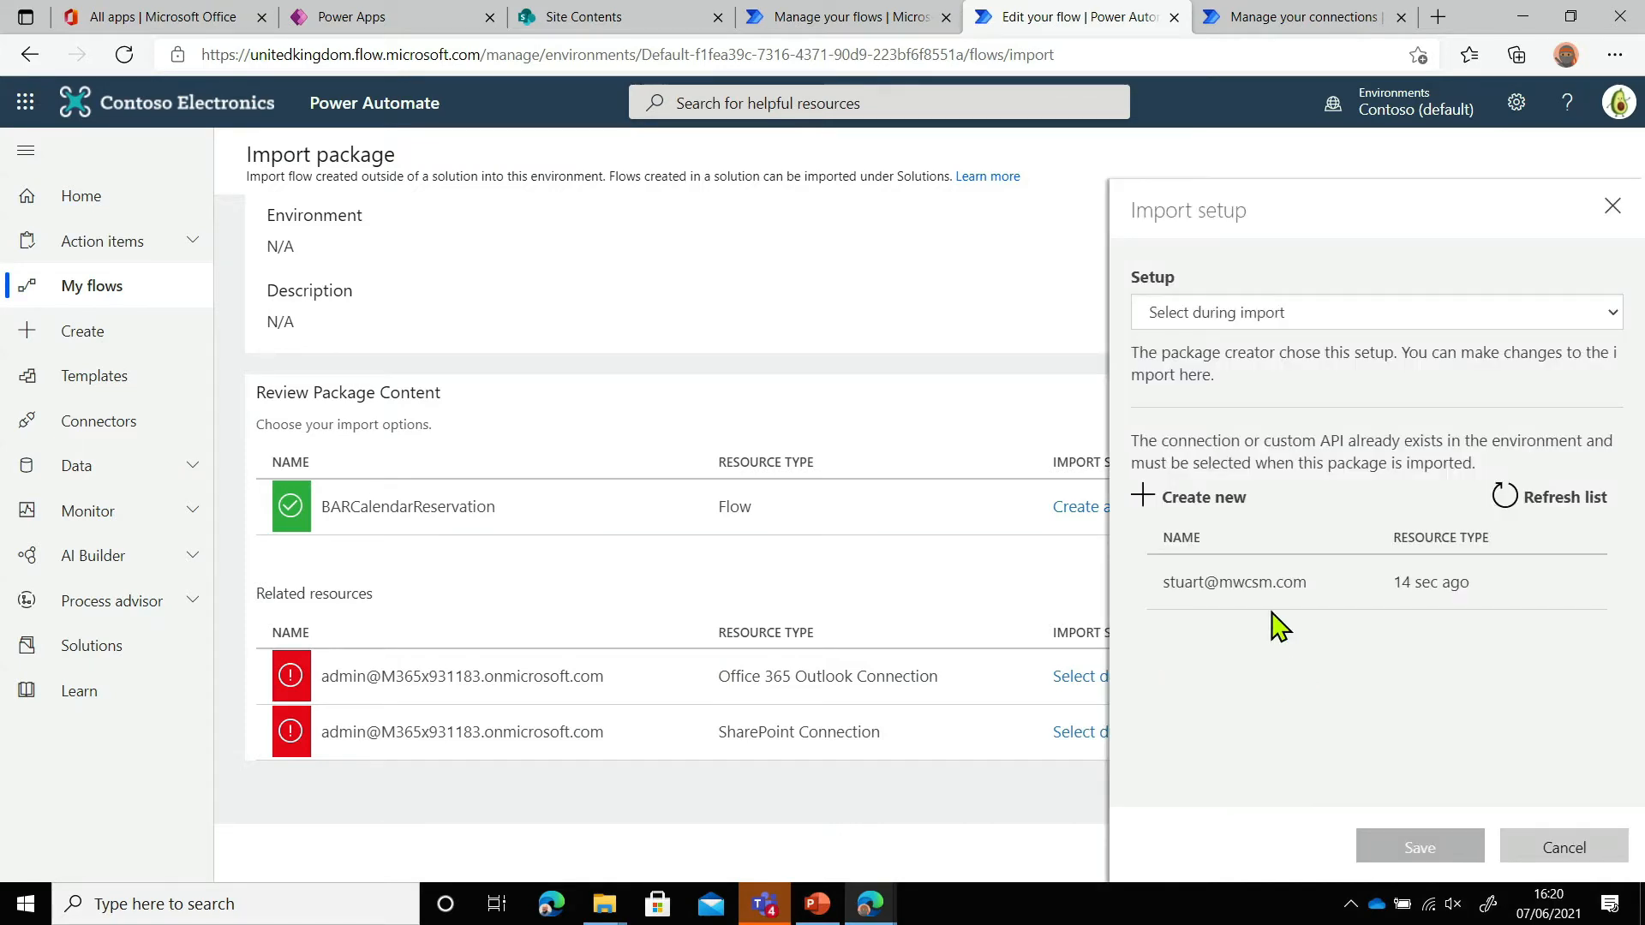
pyautogui.click(1261, 591)
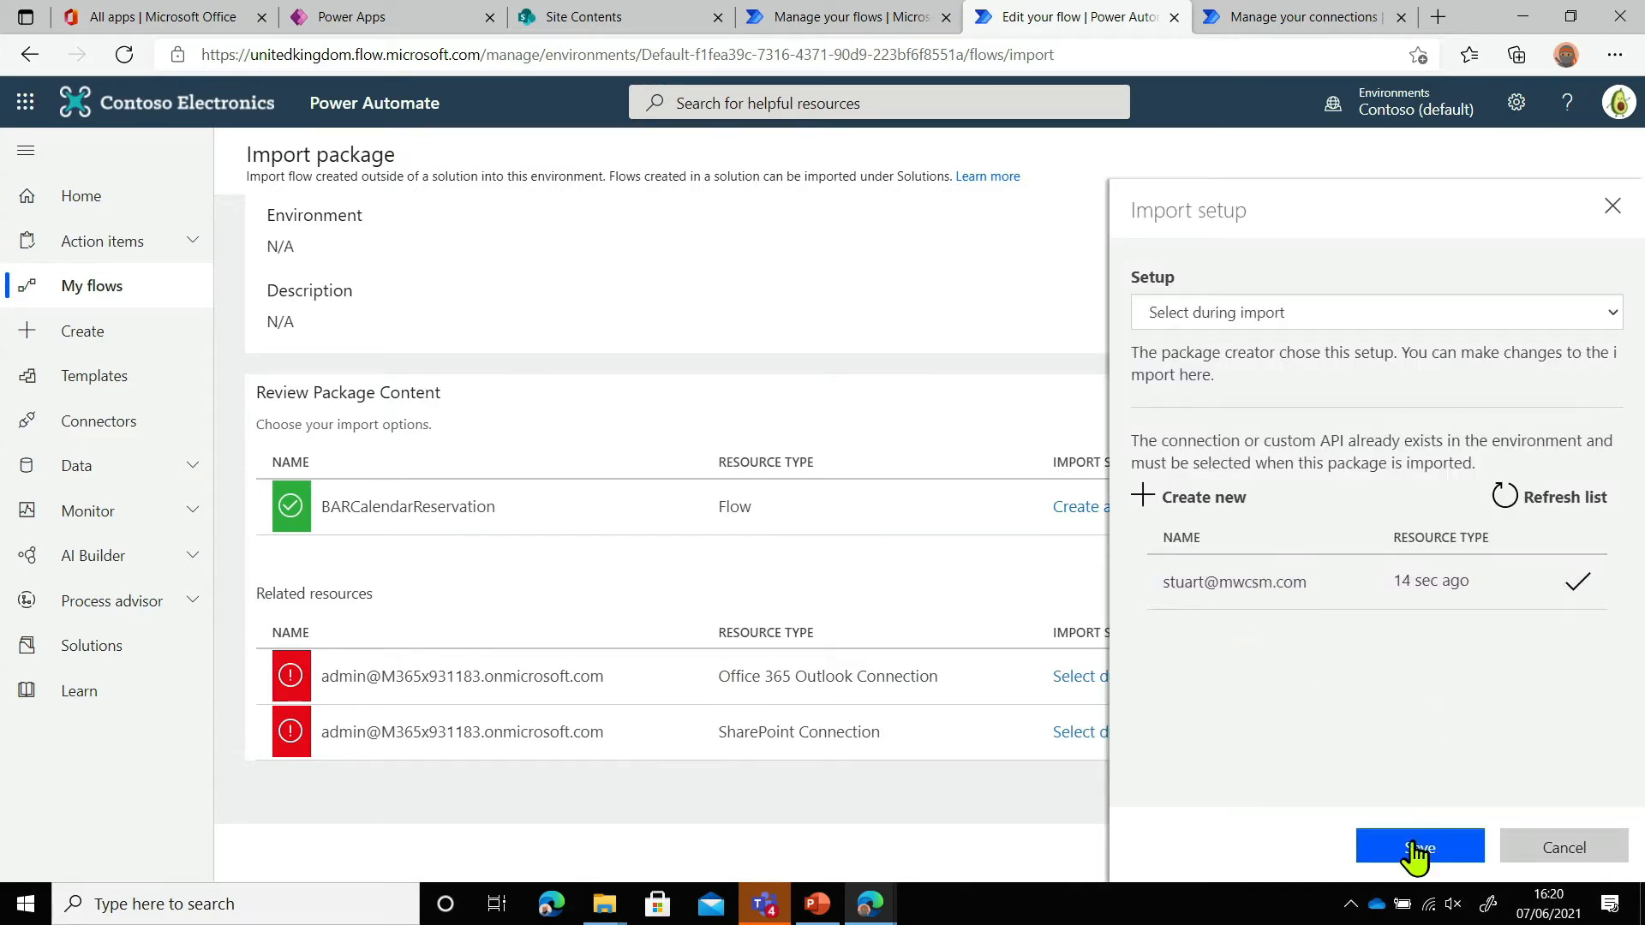
pyautogui.click(1415, 848)
pyautogui.click(1139, 734)
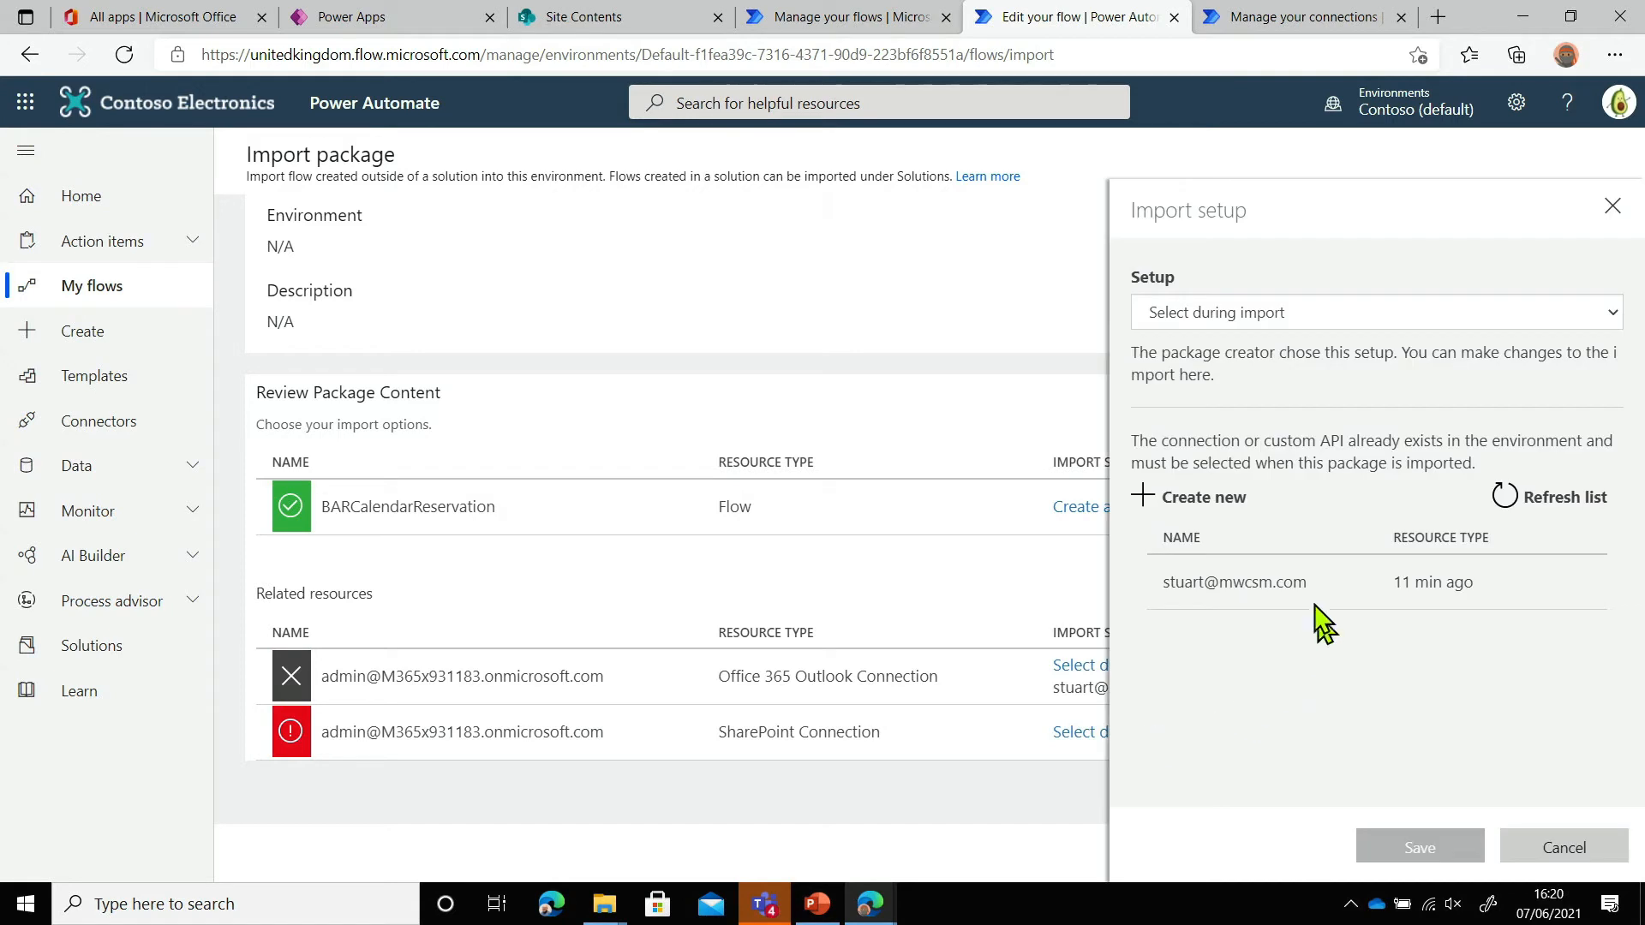
pyautogui.click(1278, 601)
pyautogui.click(1390, 861)
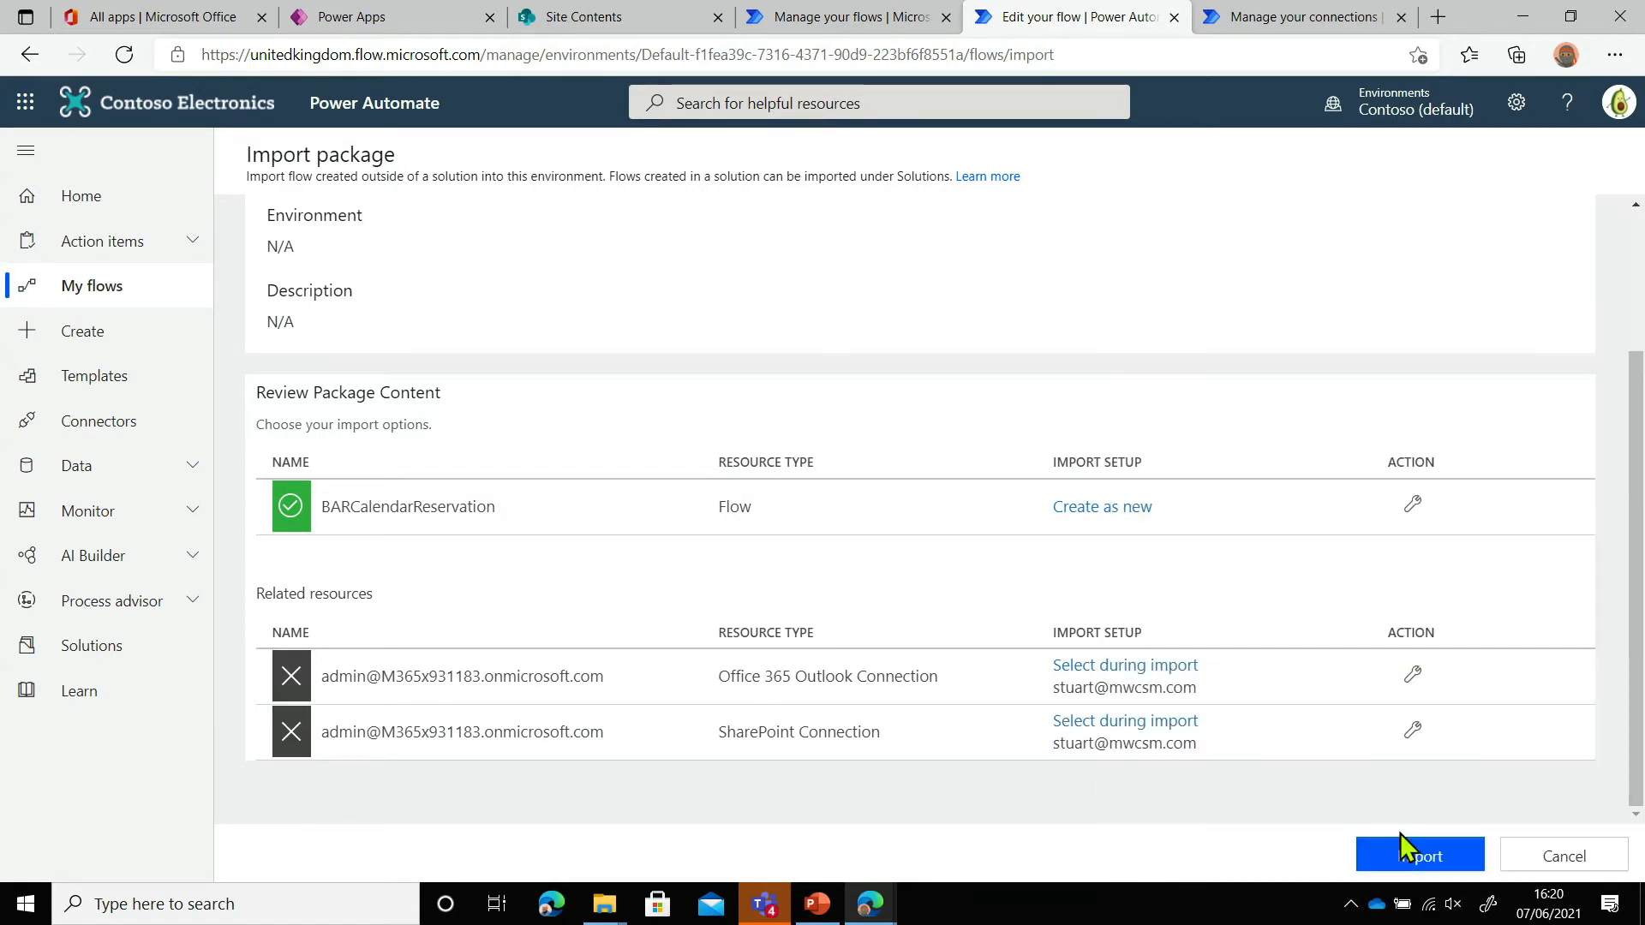
# Import the BARCalendarReservation package and open the imported flow
pyautogui.click(1426, 857)
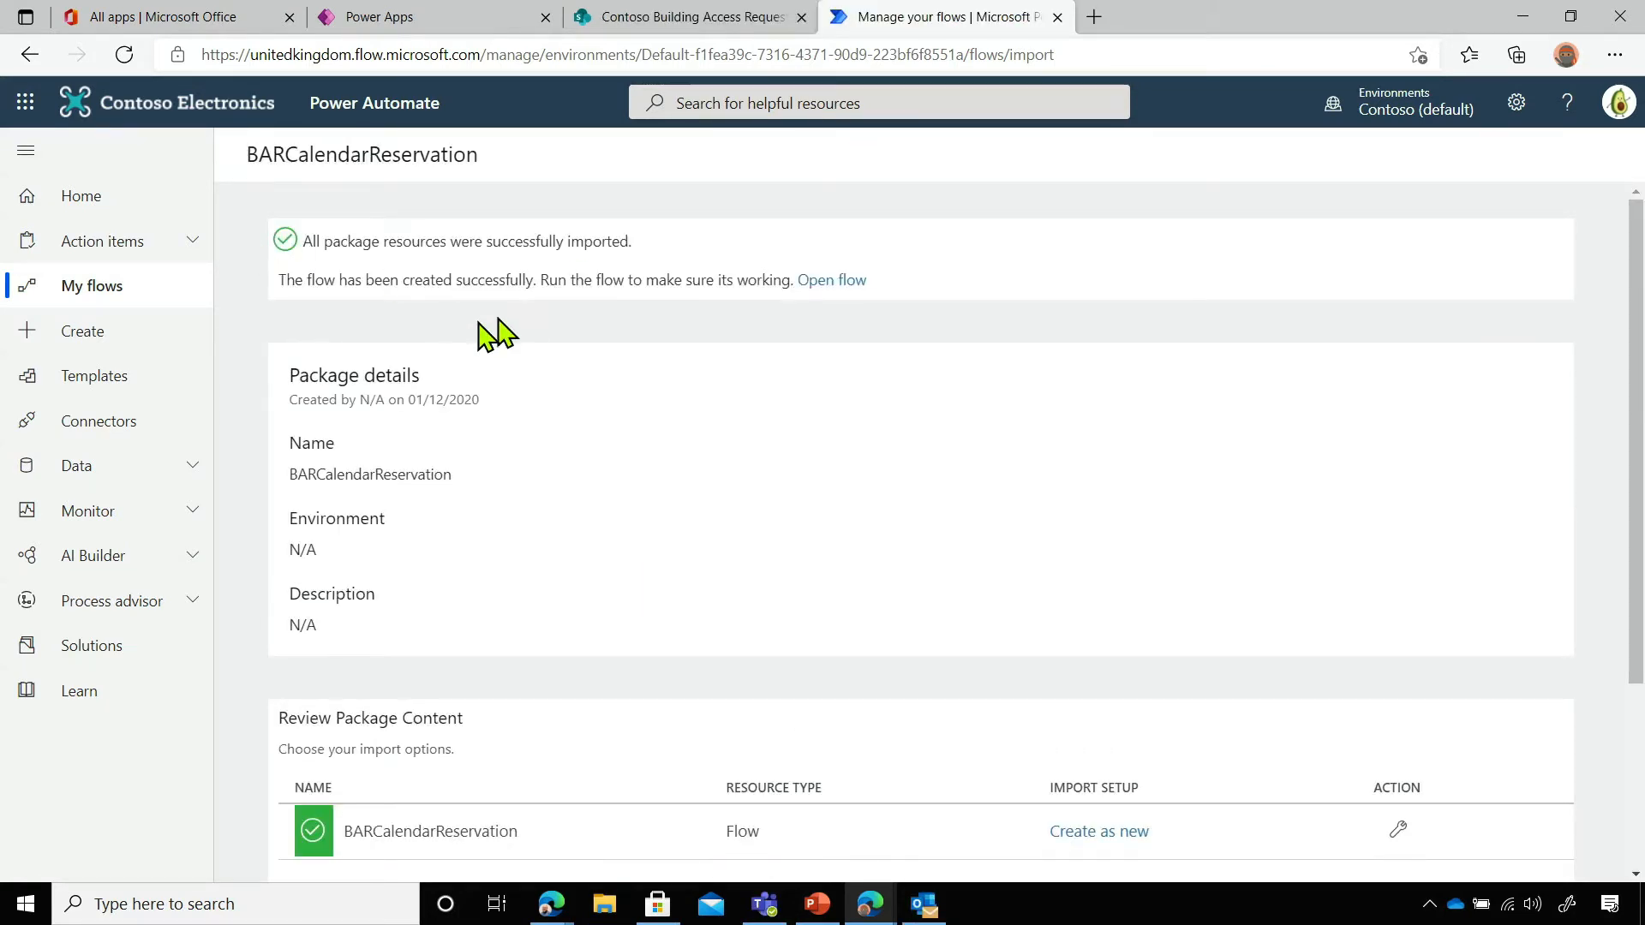
pyautogui.click(835, 281)
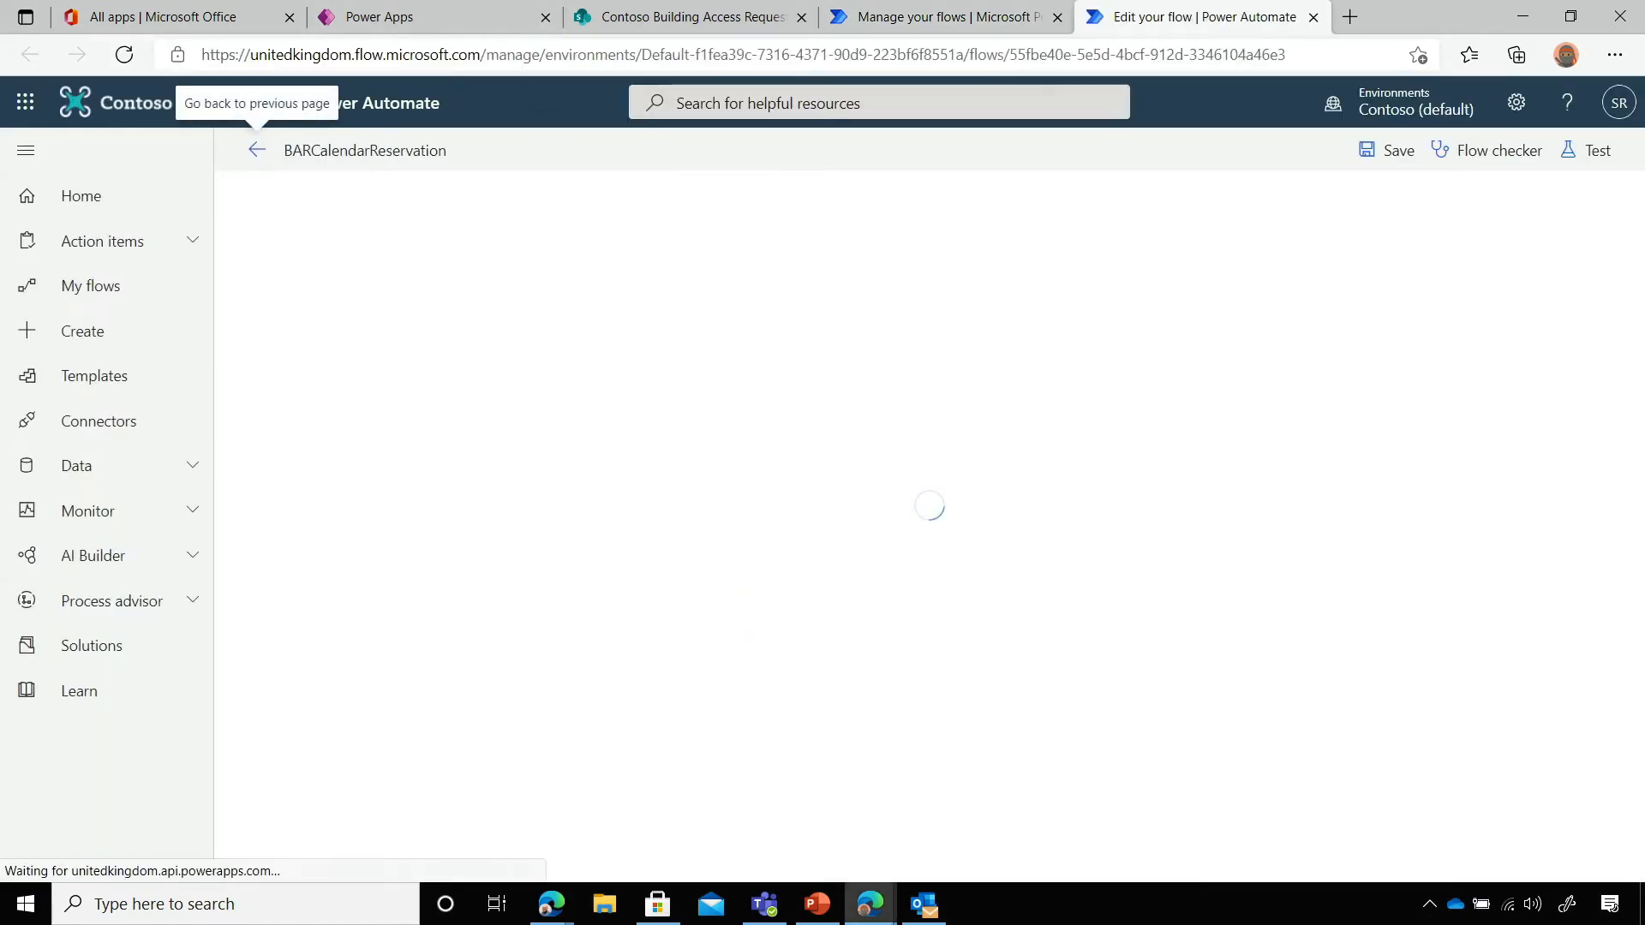
# Switch to the GitHub deployment guide and read the instructions for connections and editing the BARCalendarReservation flow
pyautogui.moveTo(870, 904)
pyautogui.click(762, 844)
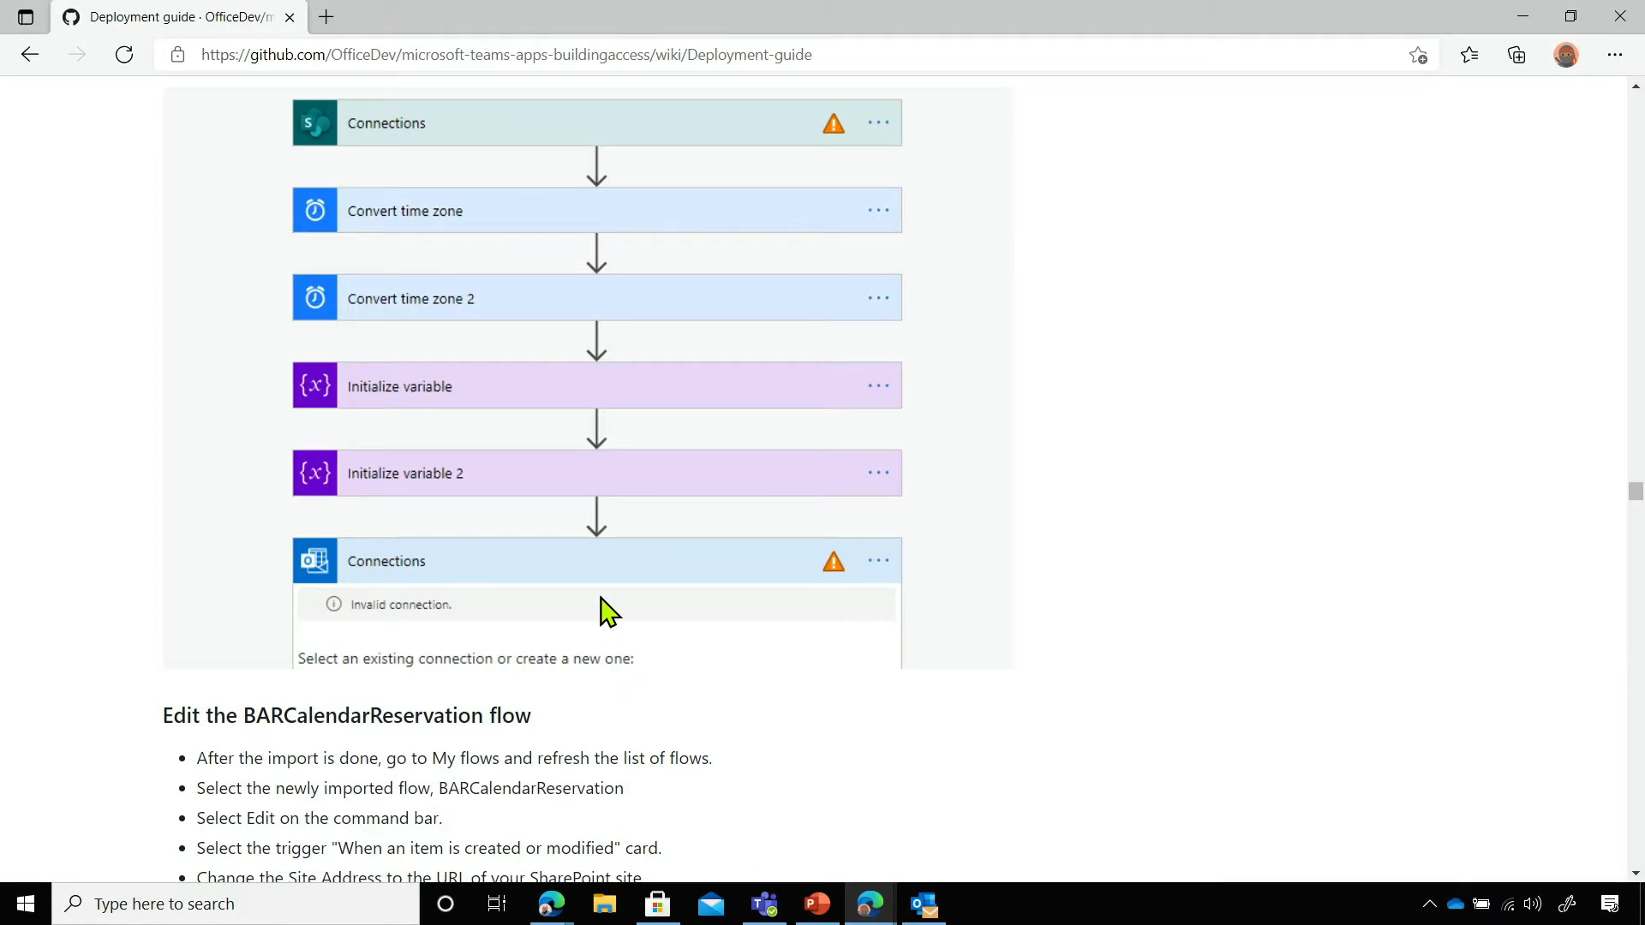
pyautogui.scroll(5, 608, 612)
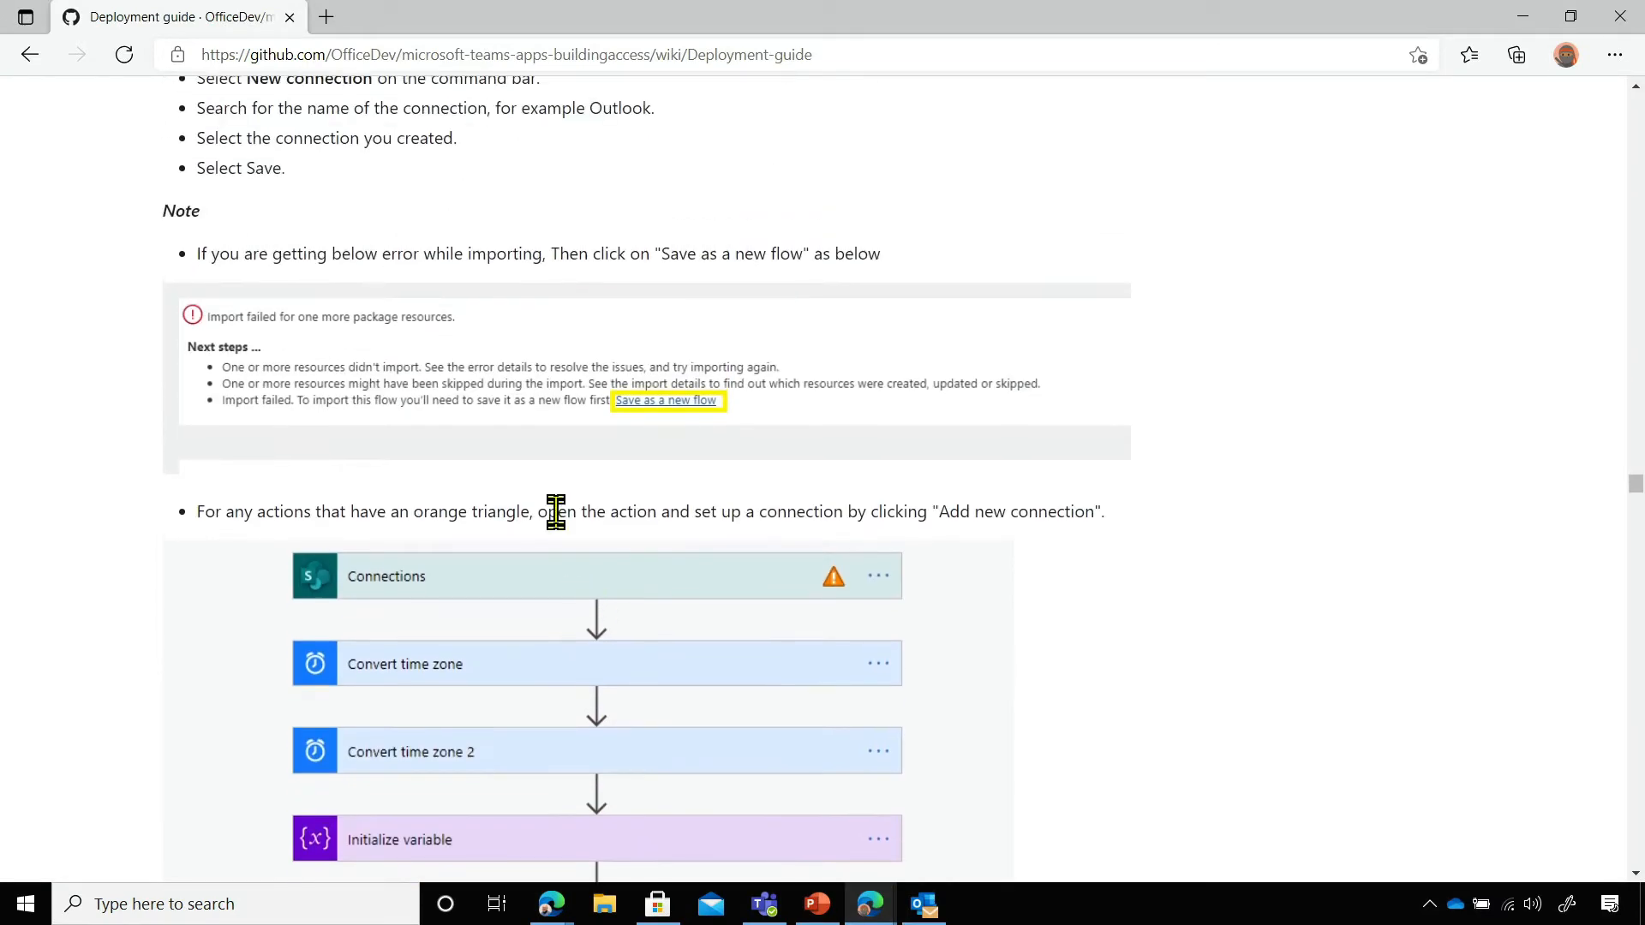
pyautogui.scroll(-4, 555, 512)
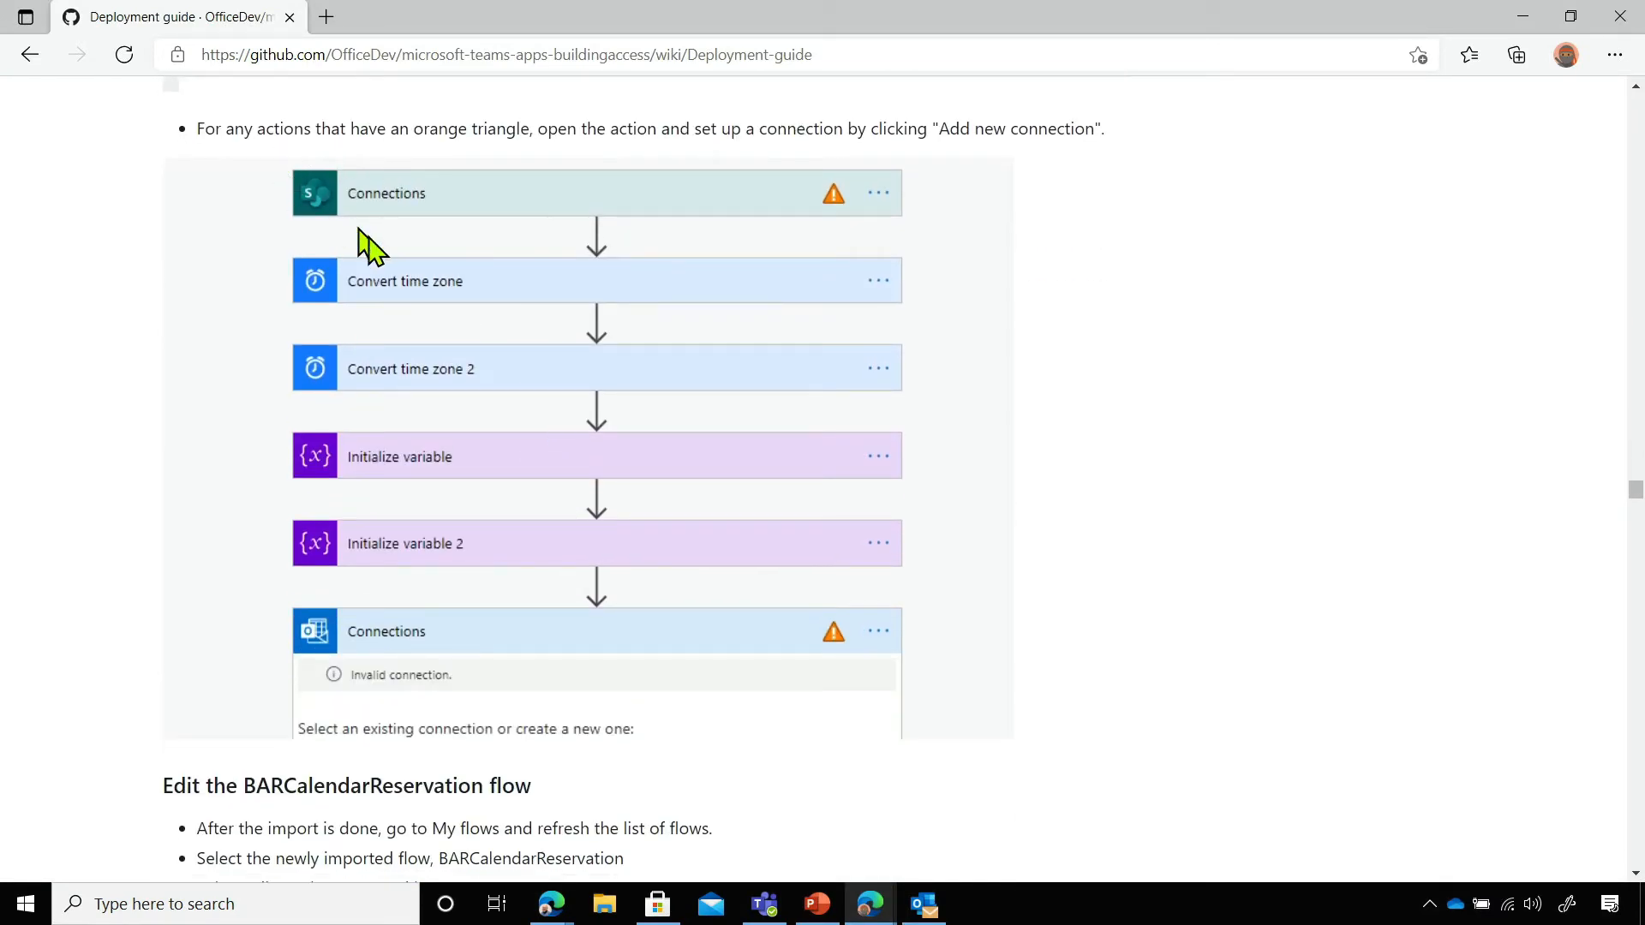
pyautogui.scroll(-3, 369, 257)
pyautogui.scroll(-2, 334, 437)
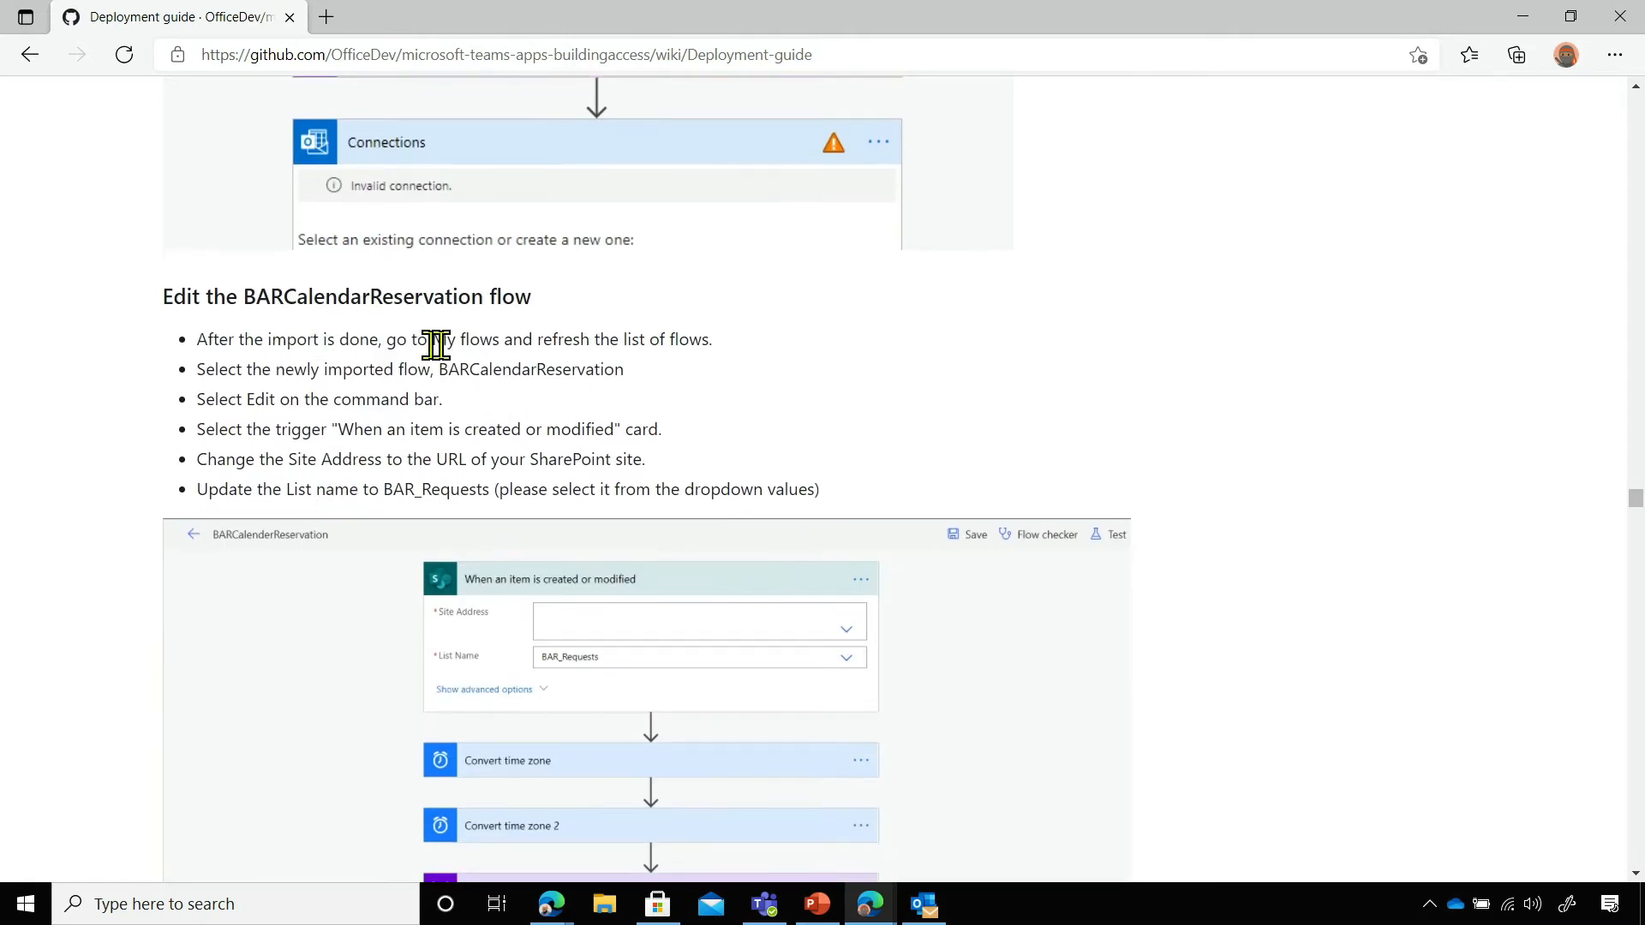
pyautogui.scroll(-2, 287, 367)
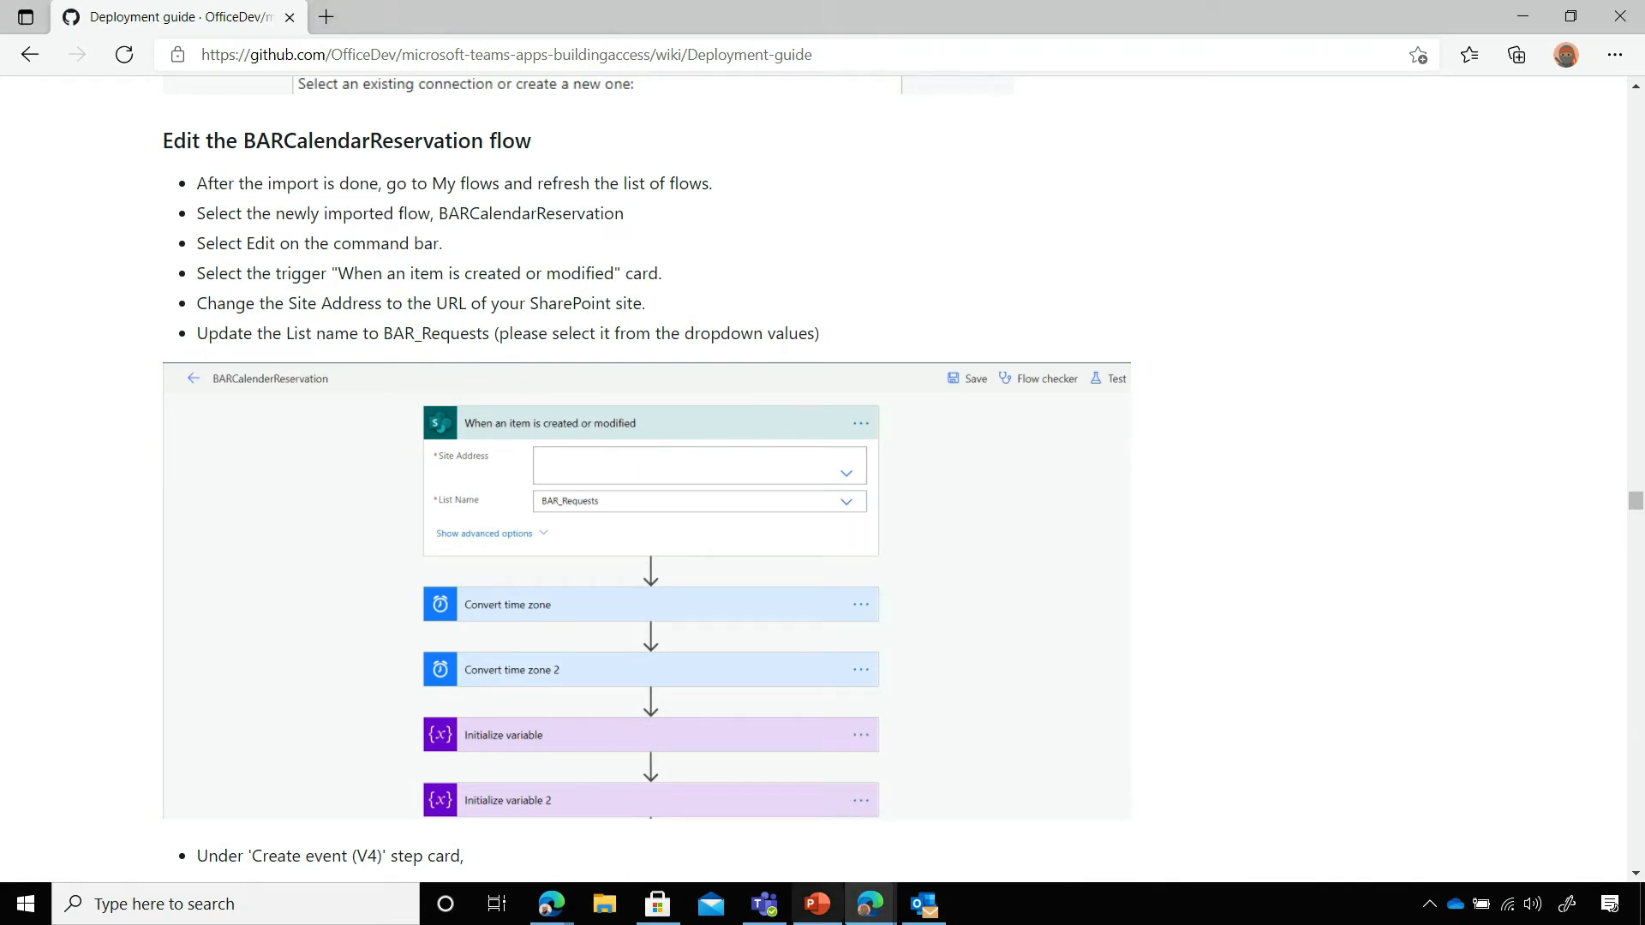
# Switch to the Contoso Building Access Requests SharePoint site and copy its URL
pyautogui.moveTo(872, 900)
pyautogui.click(933, 809)
pyautogui.click(732, 19)
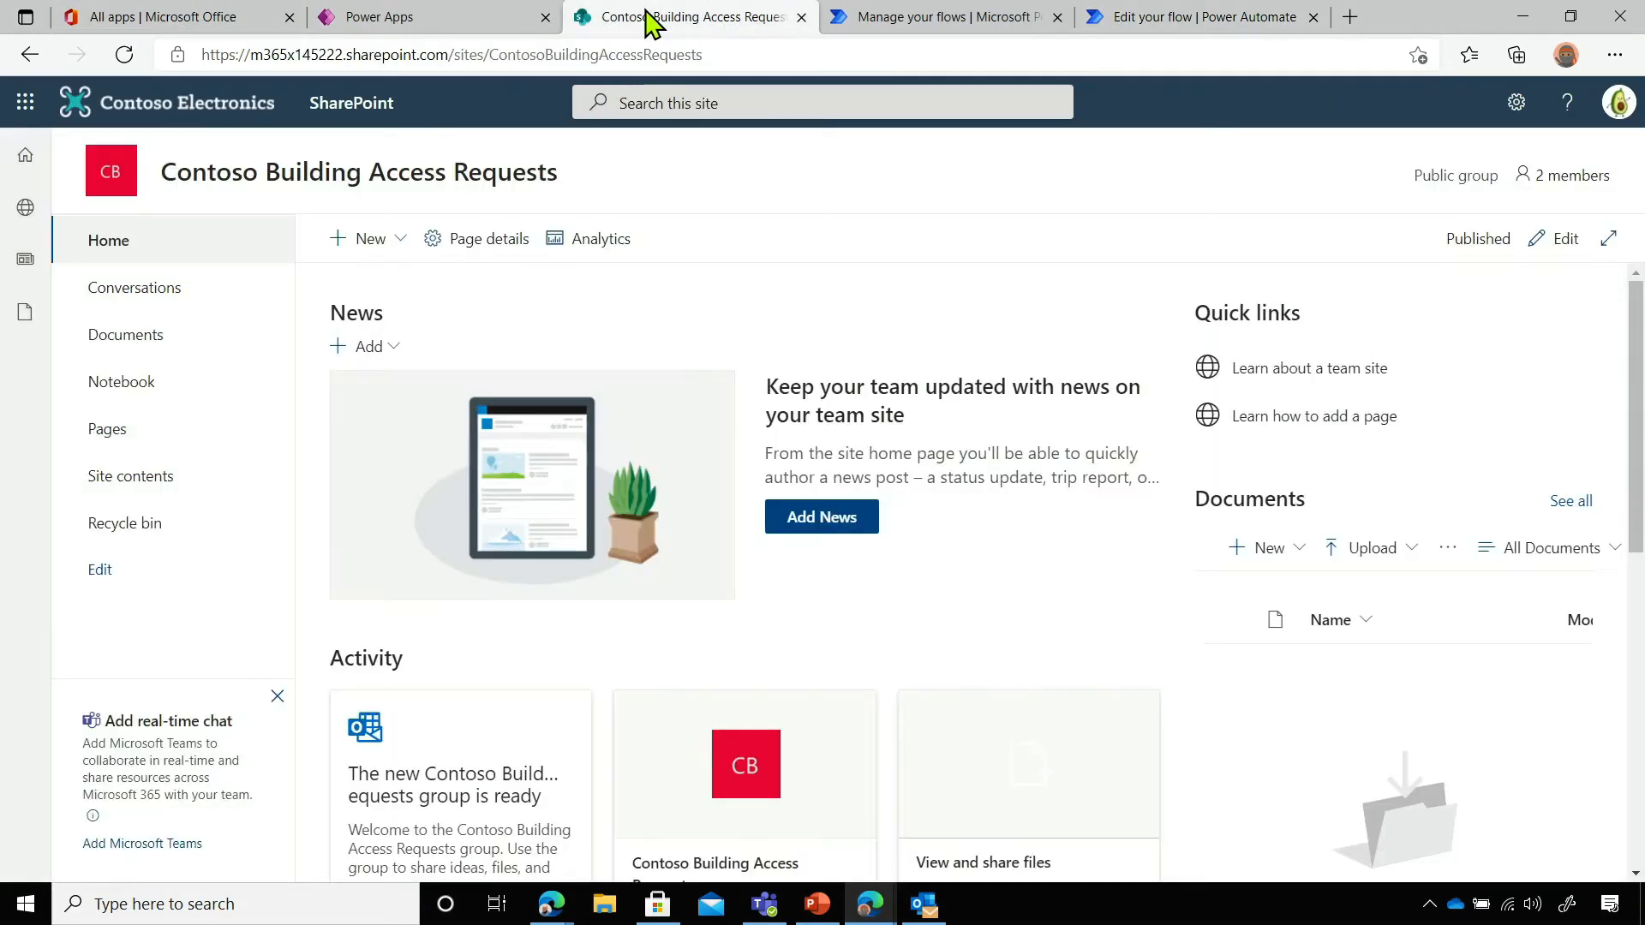
pyautogui.click(477, 55)
pyautogui.rightClick(478, 62)
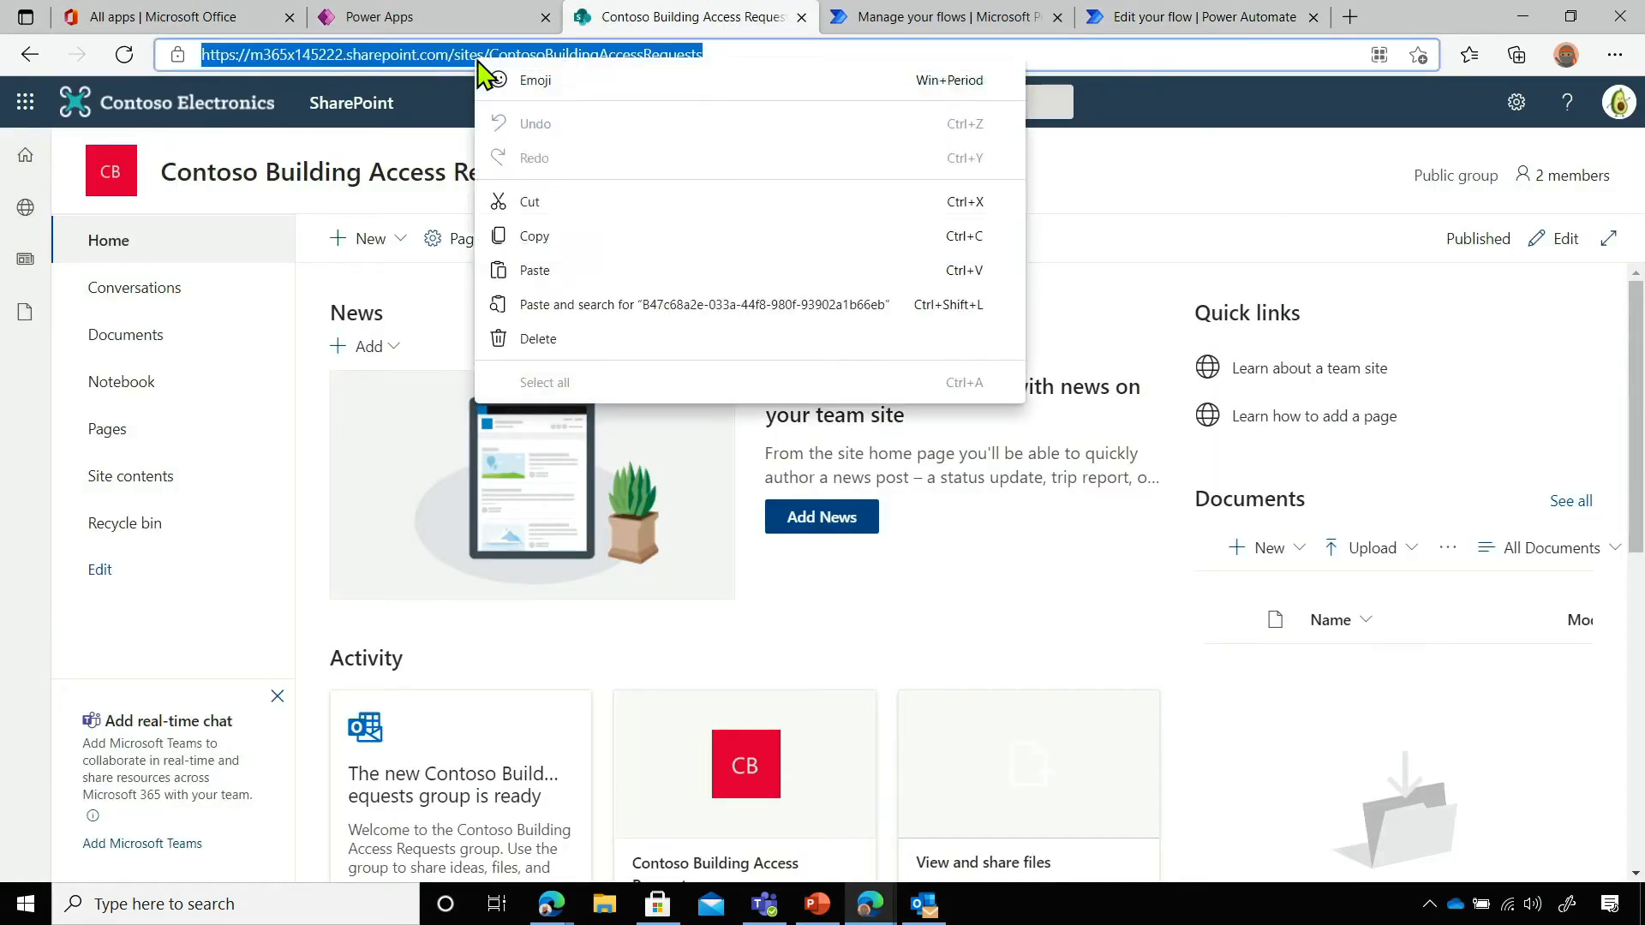
pyautogui.click(535, 236)
# In the flow's "When an item is created or modified" trigger, select the Contoso Building Access Requests site and the BAR_Requests list
pyautogui.click(1175, 26)
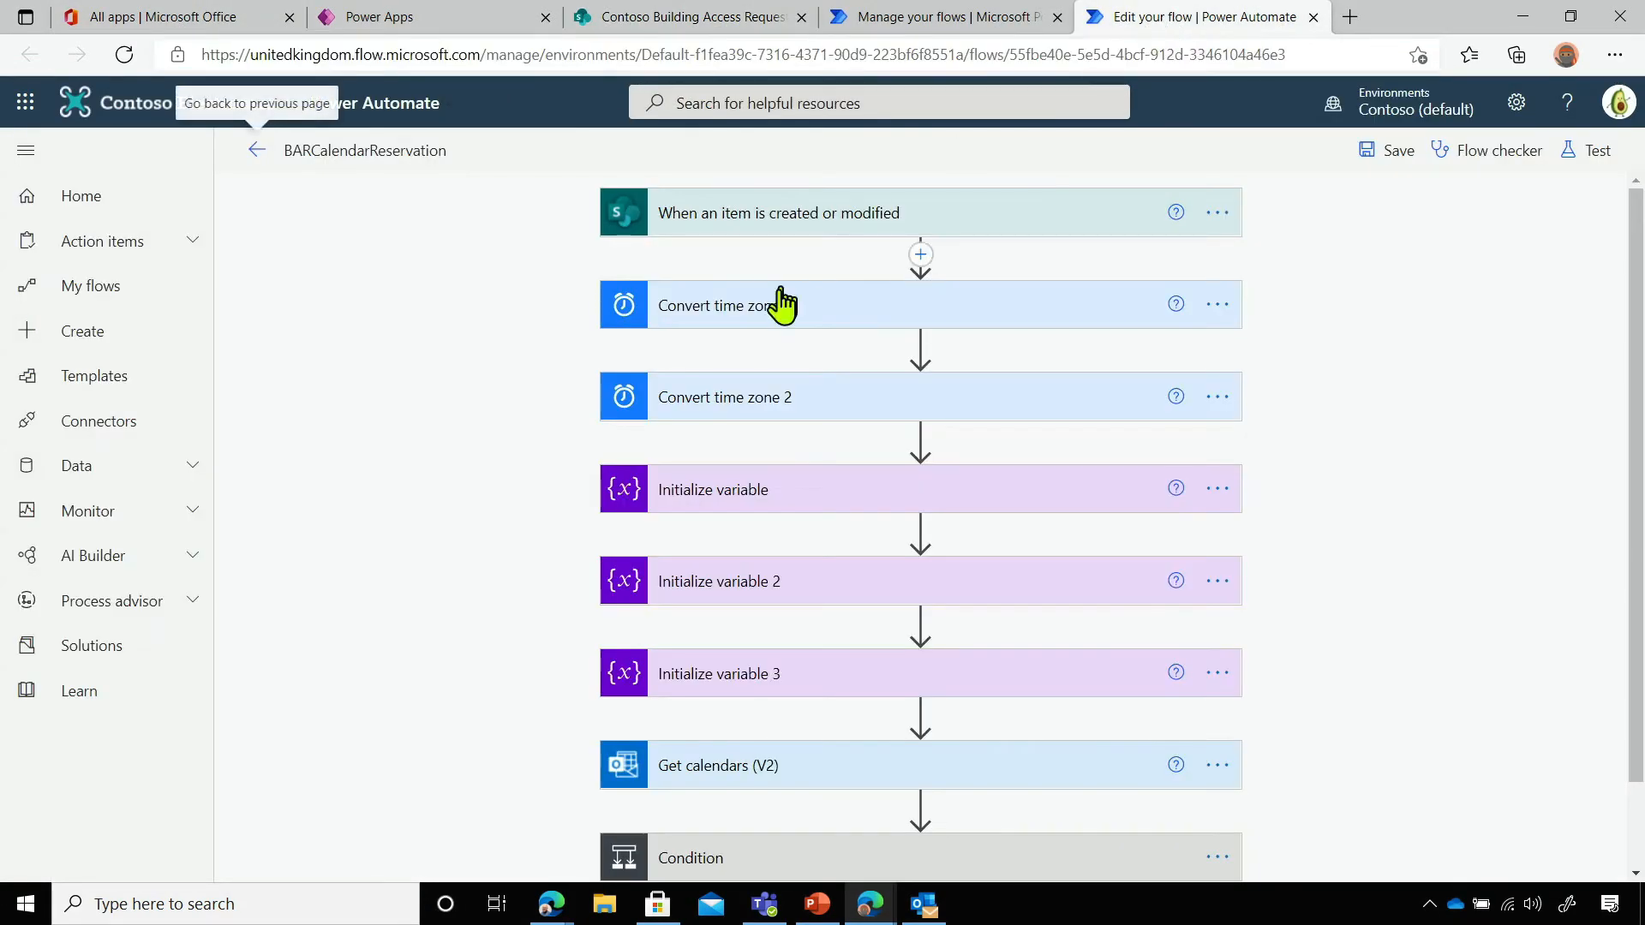
pyautogui.click(871, 213)
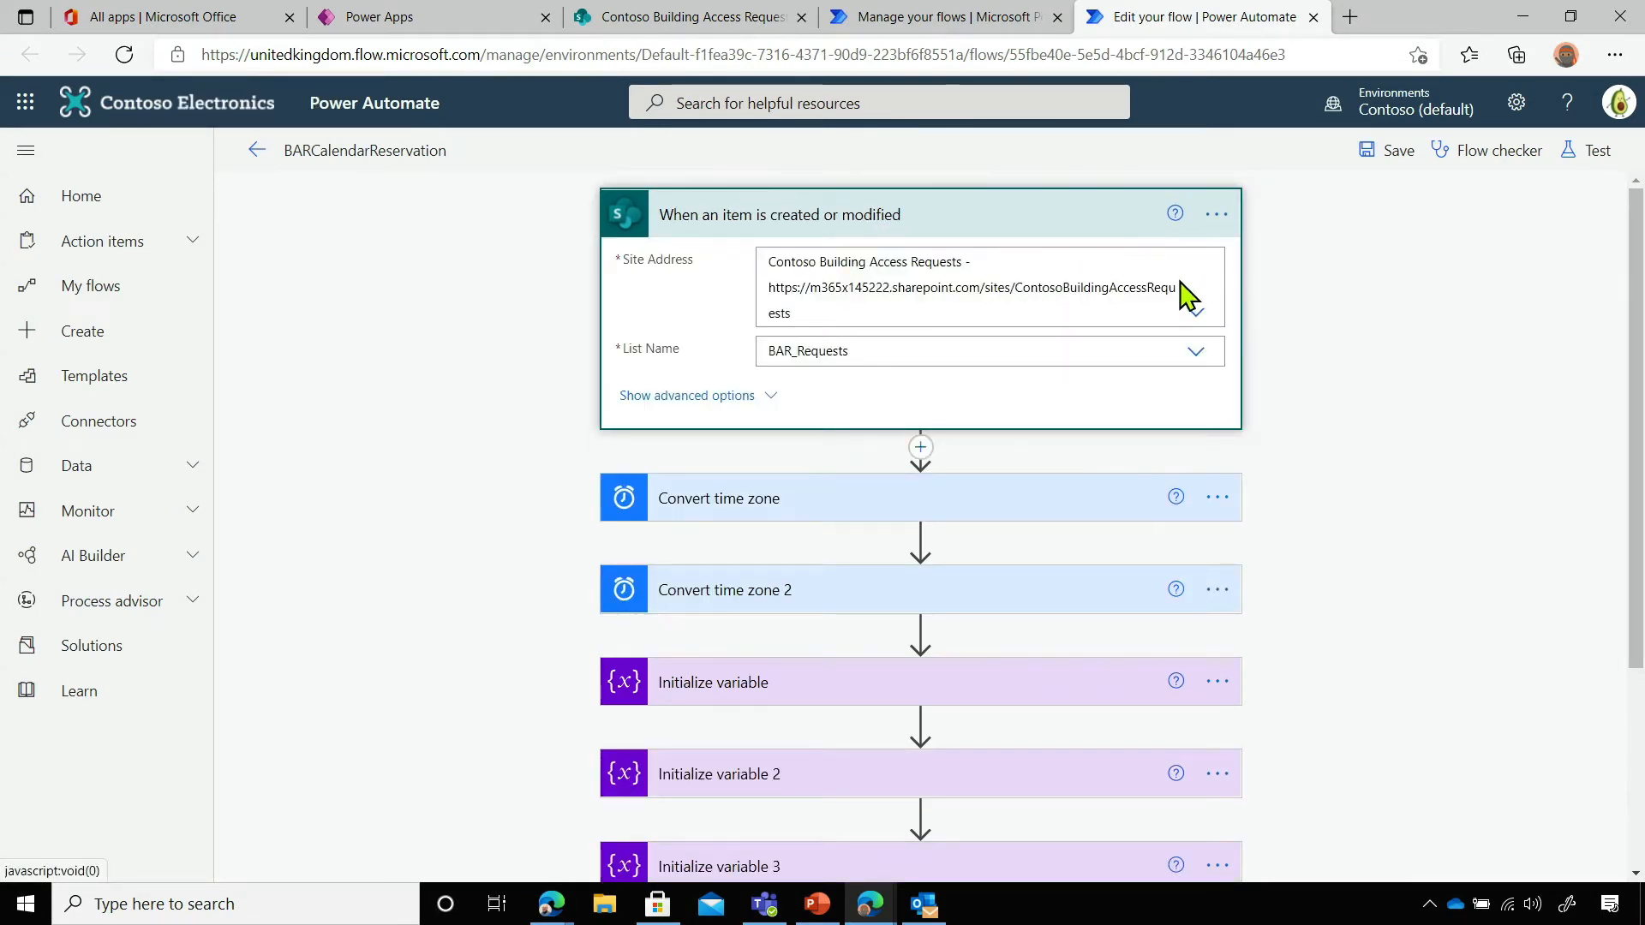
pyautogui.click(1194, 311)
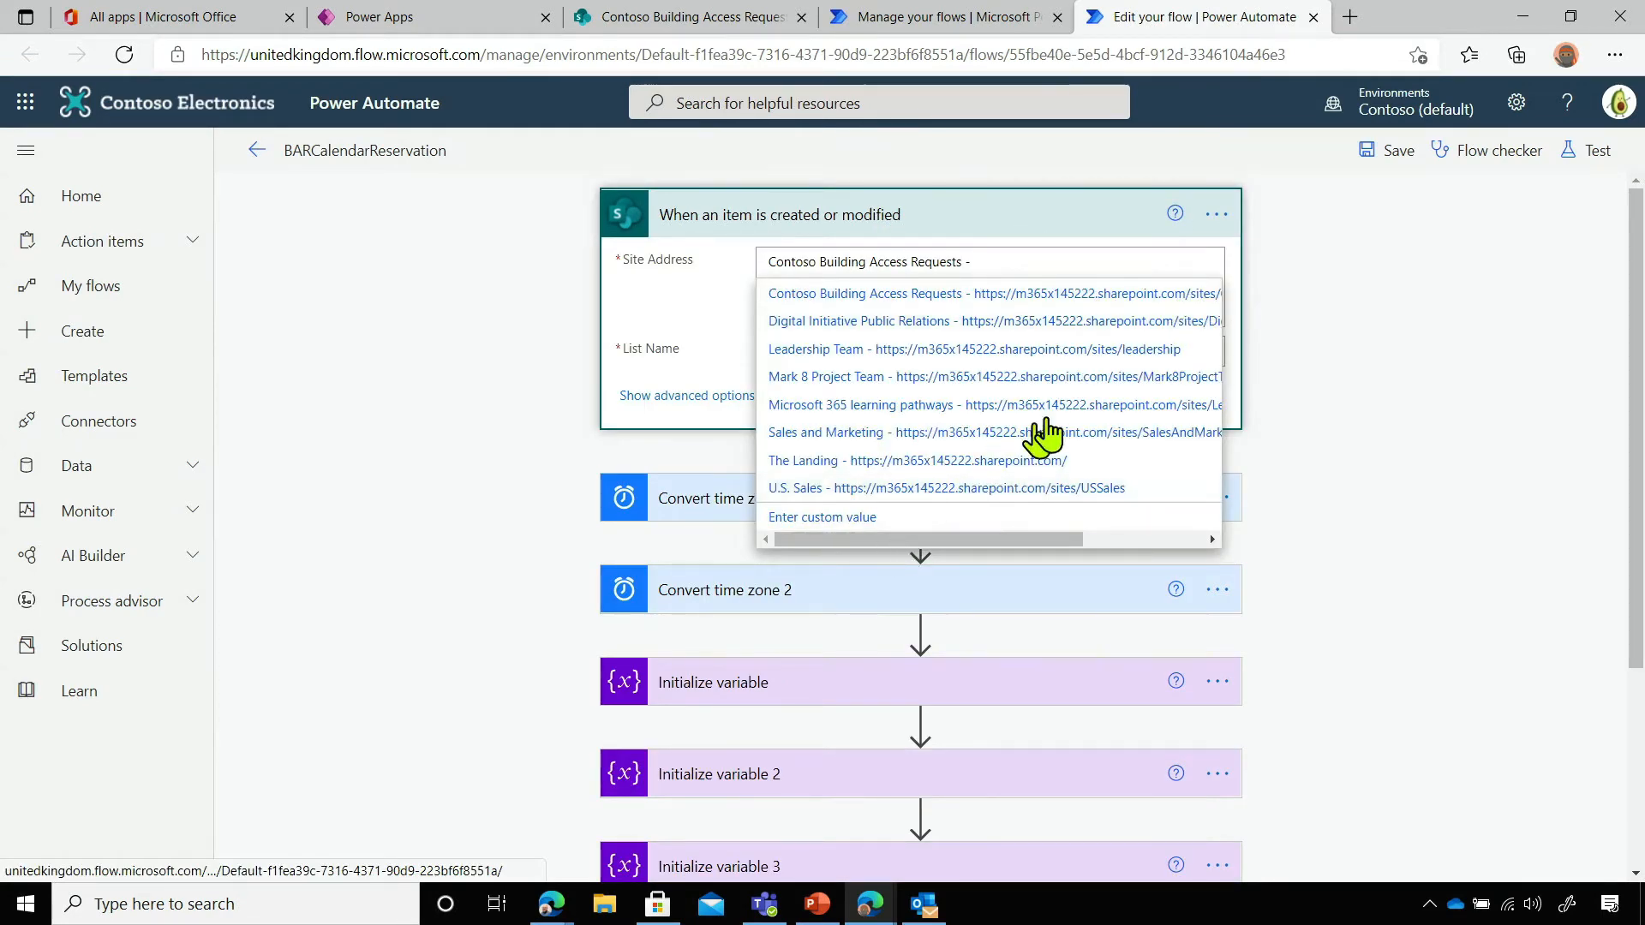
pyautogui.click(852, 294)
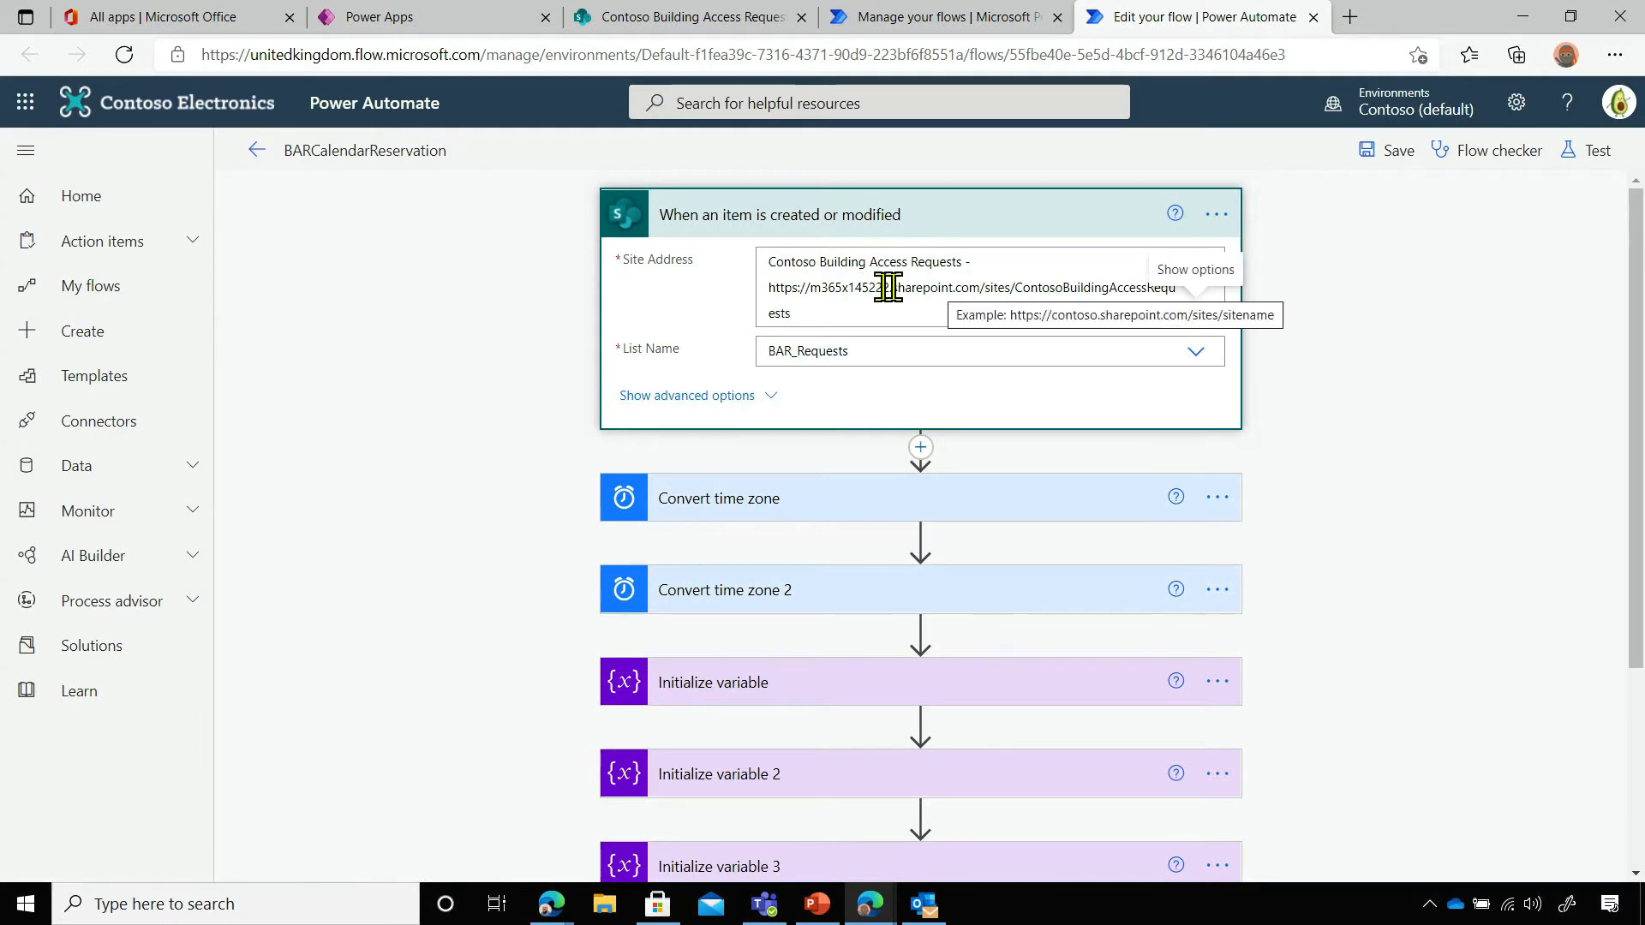
pyautogui.click(802, 352)
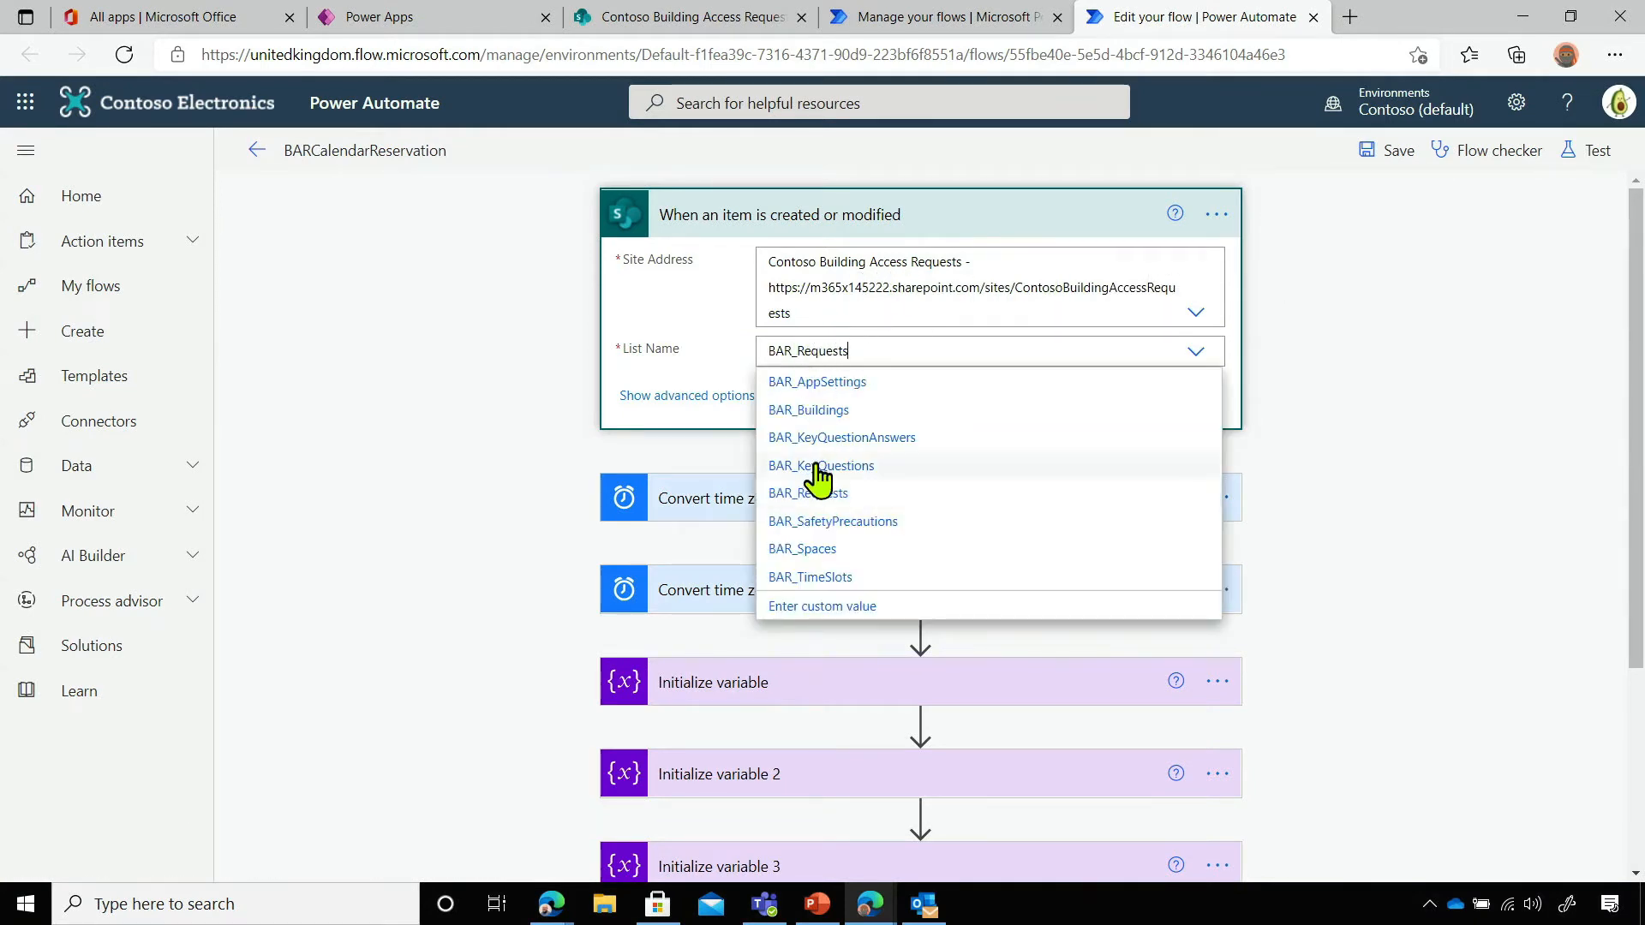
pyautogui.click(804, 499)
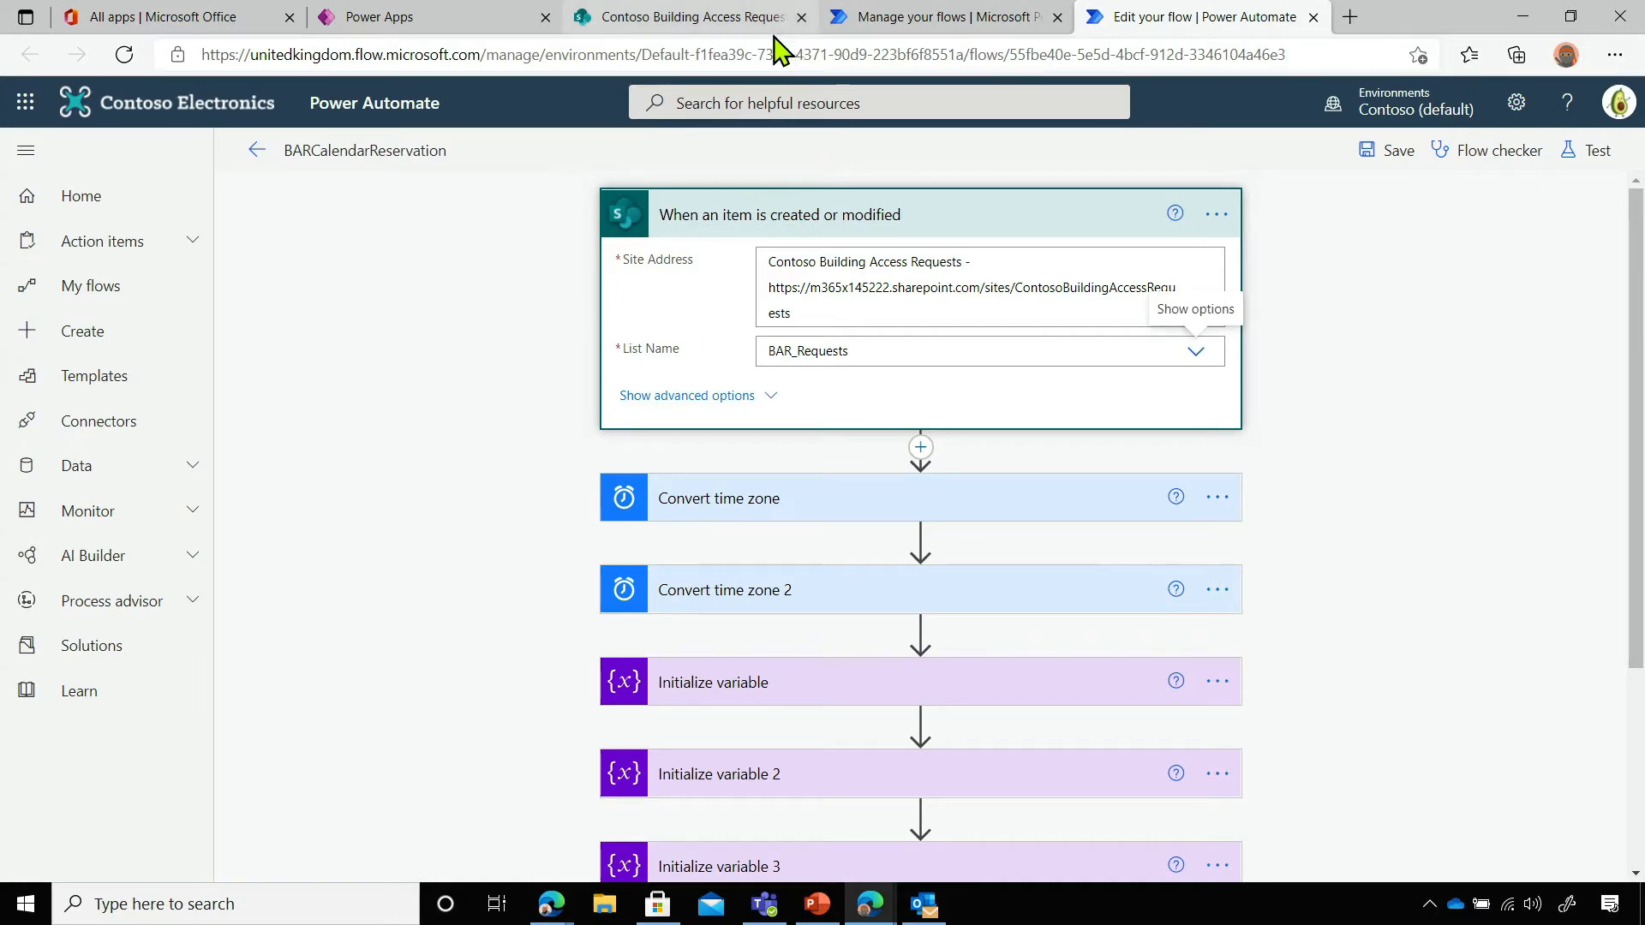
# Check the deployment guide's instructions for the Create event (V4) and Convert time zone cards against the flow
pyautogui.hotkey('alt', 'Tab')
pyautogui.hotkey('alt', 'Tab')
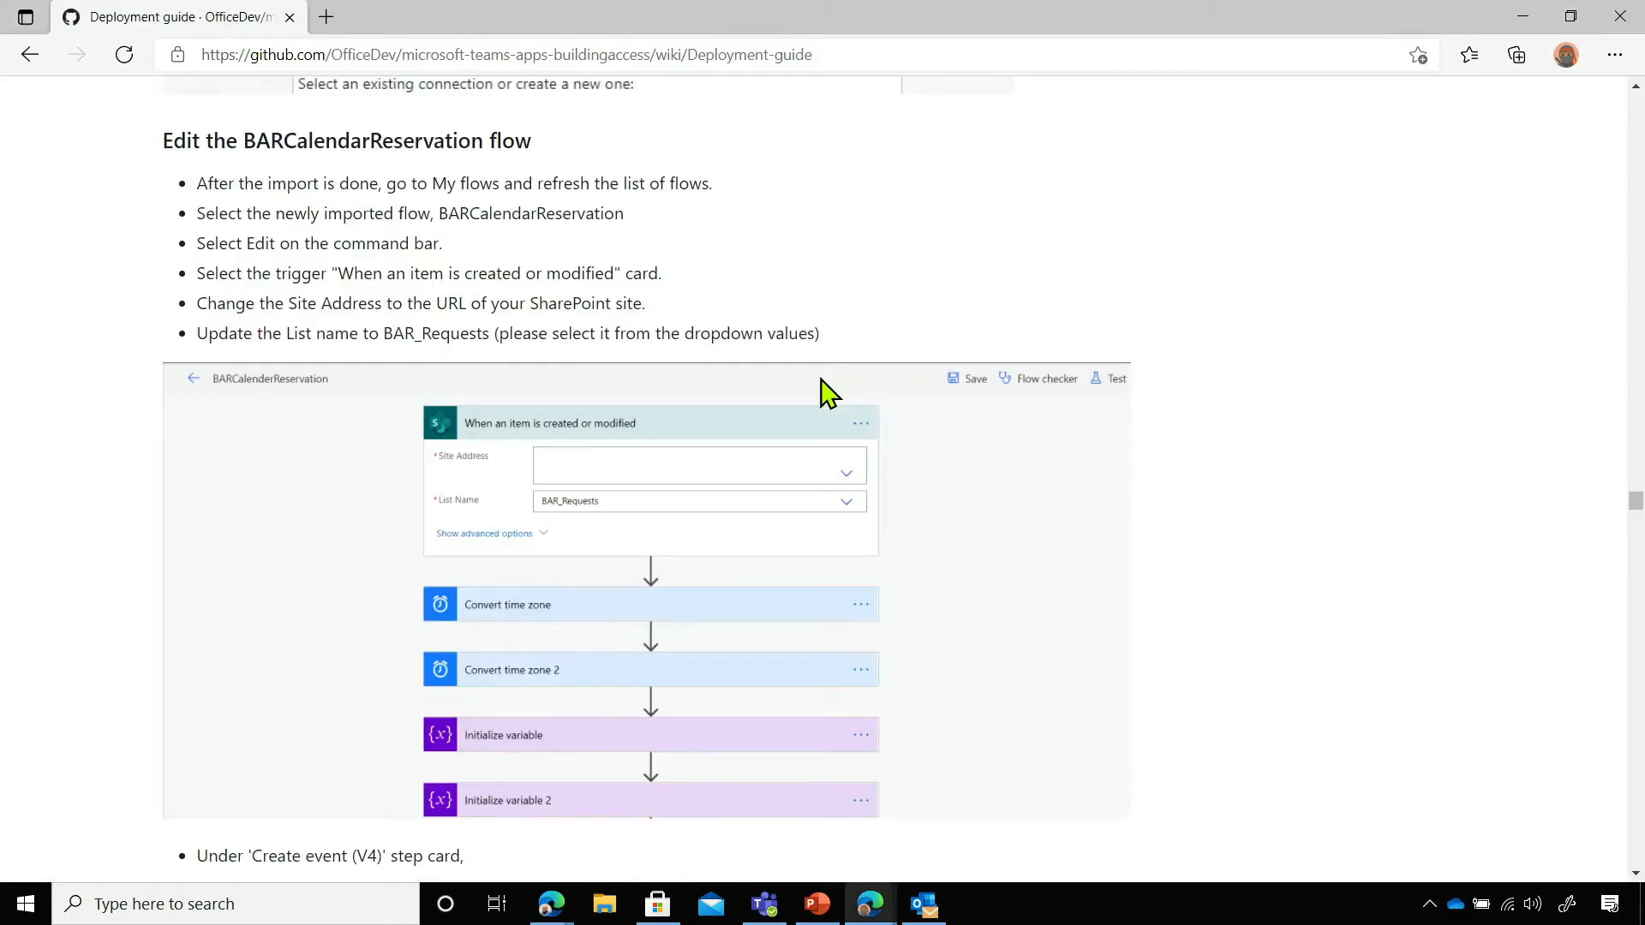
pyautogui.scroll(-6, 819, 387)
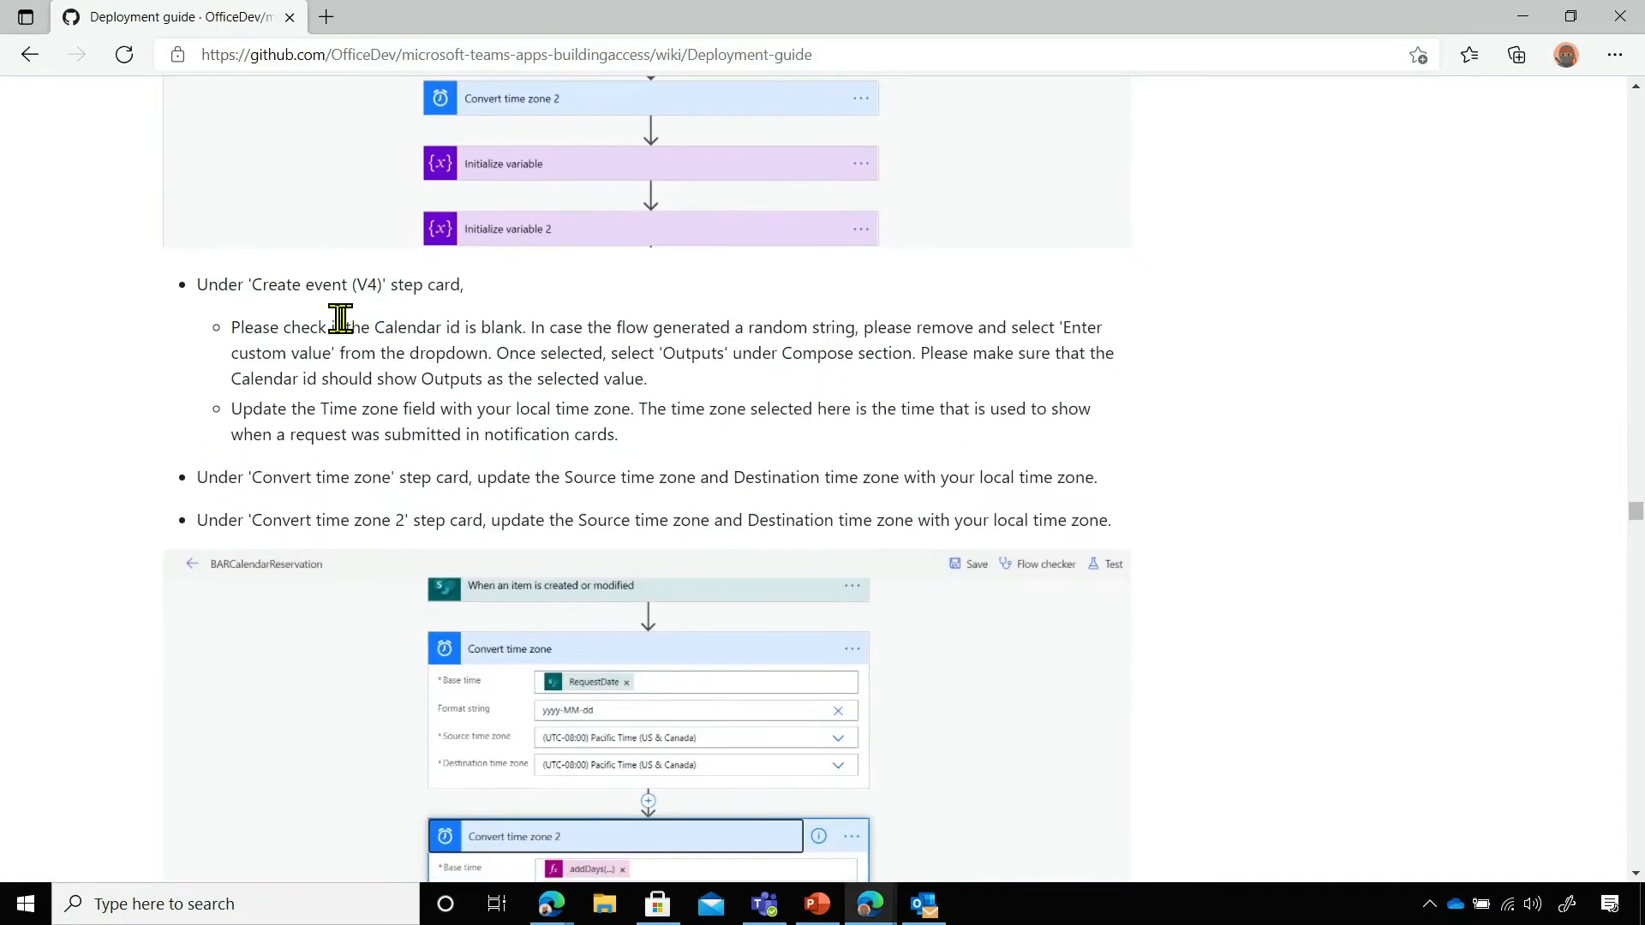
pyautogui.scroll(3, 336, 326)
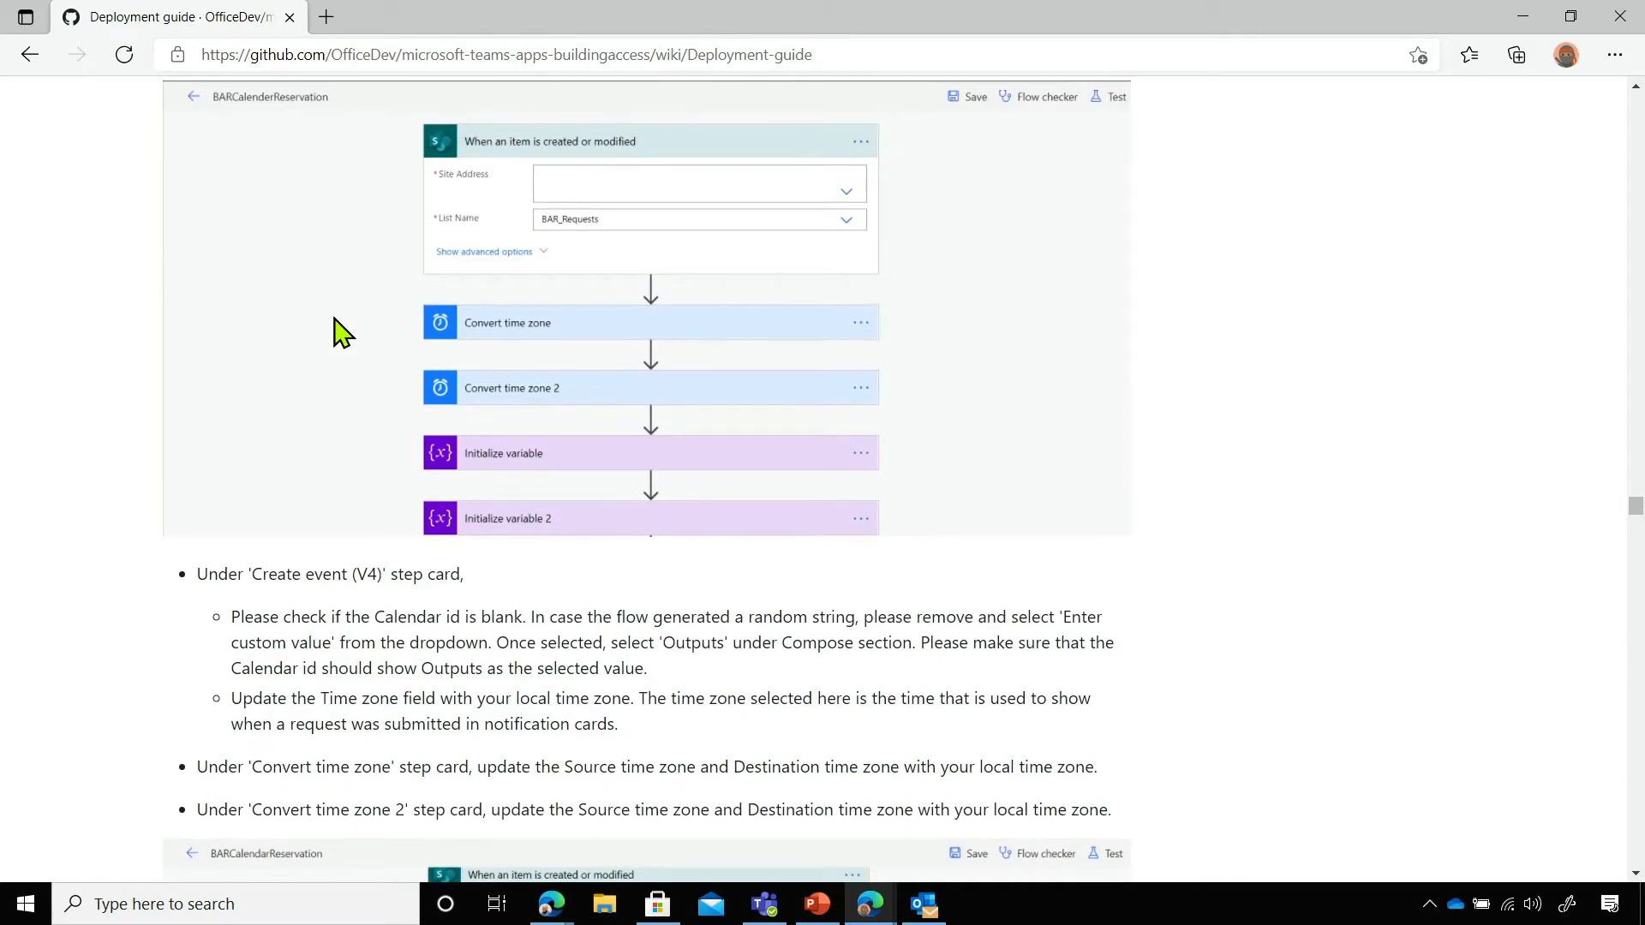
pyautogui.scroll(-2, 340, 371)
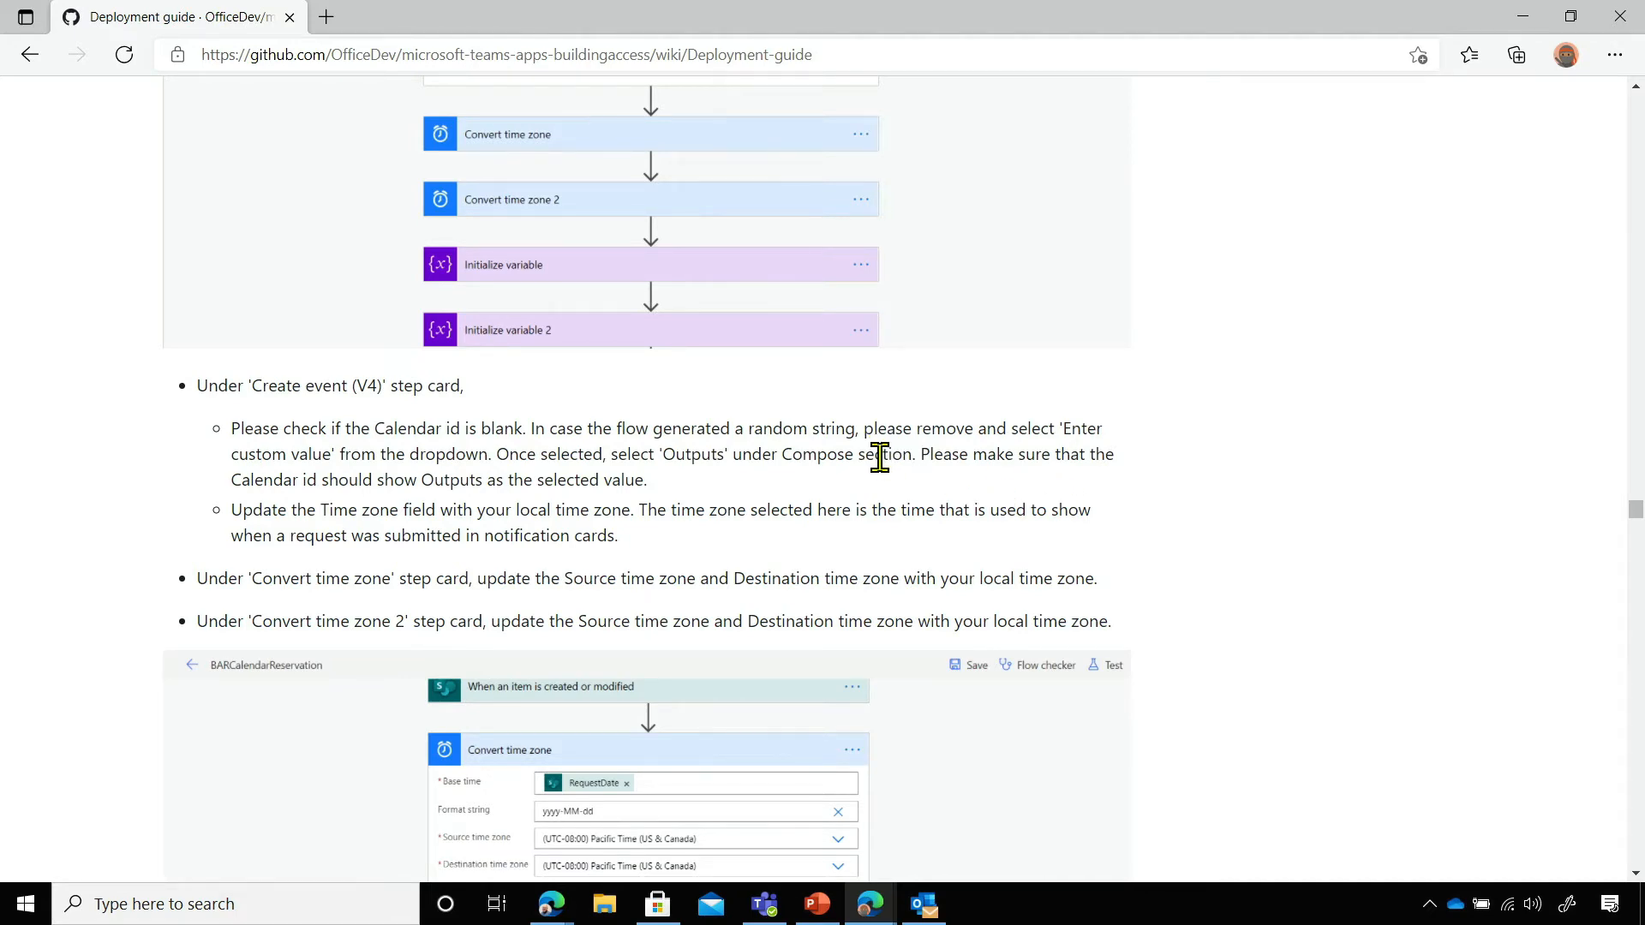
pyautogui.hotkey('alt', 'Tab')
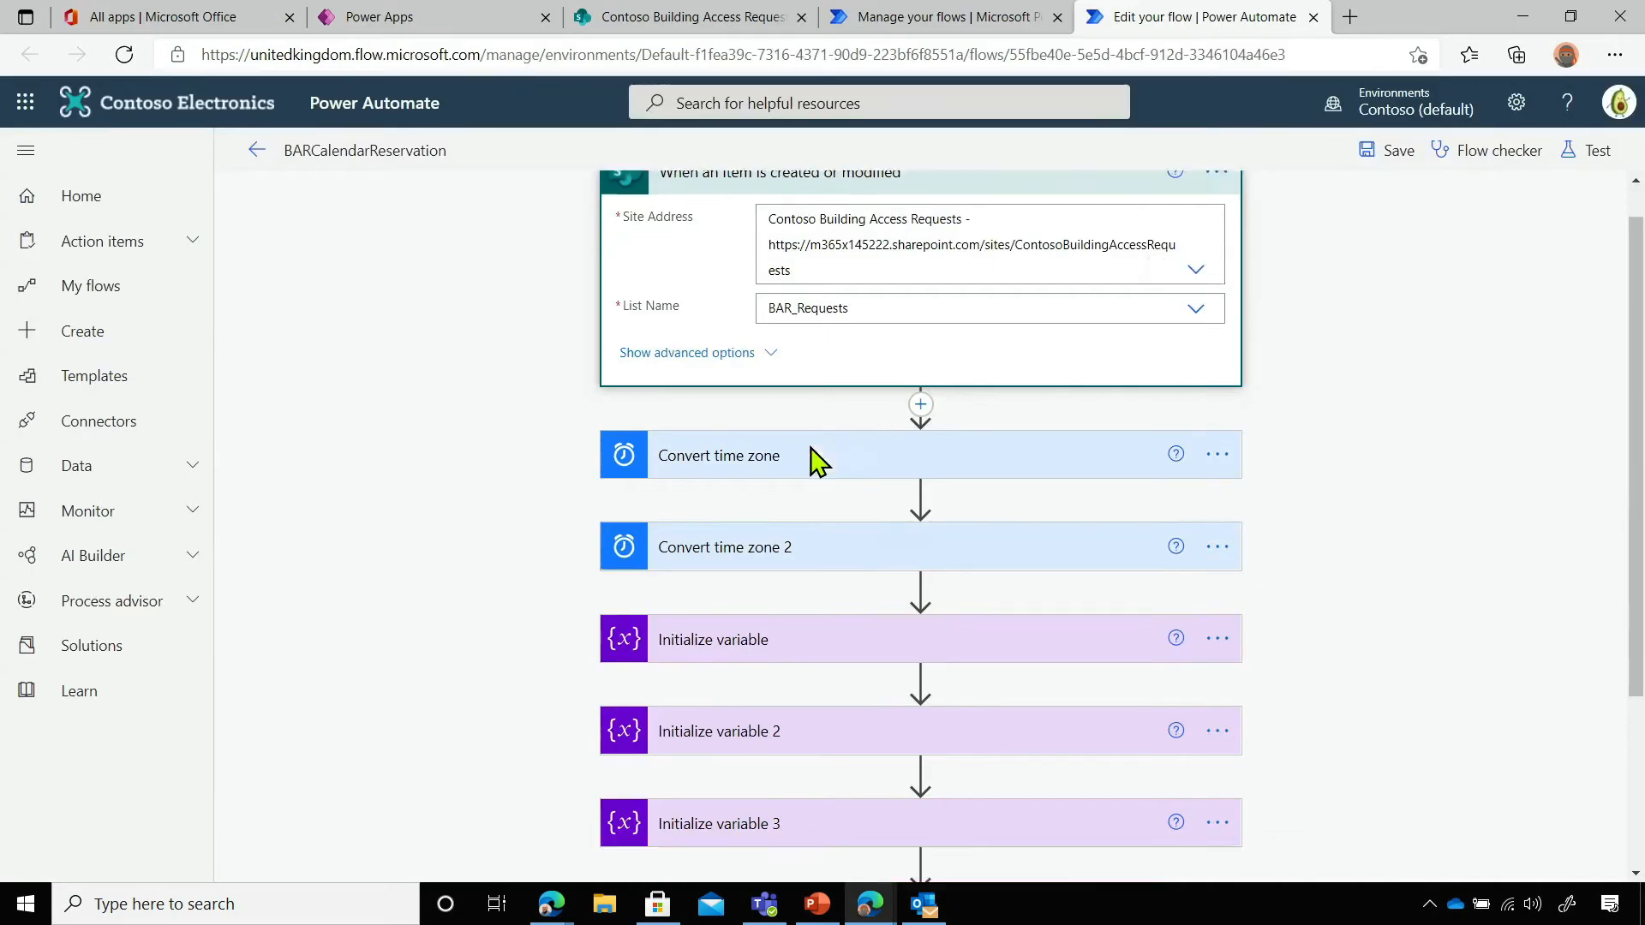
pyautogui.scroll(-3, 812, 461)
pyautogui.scroll(4, 815, 493)
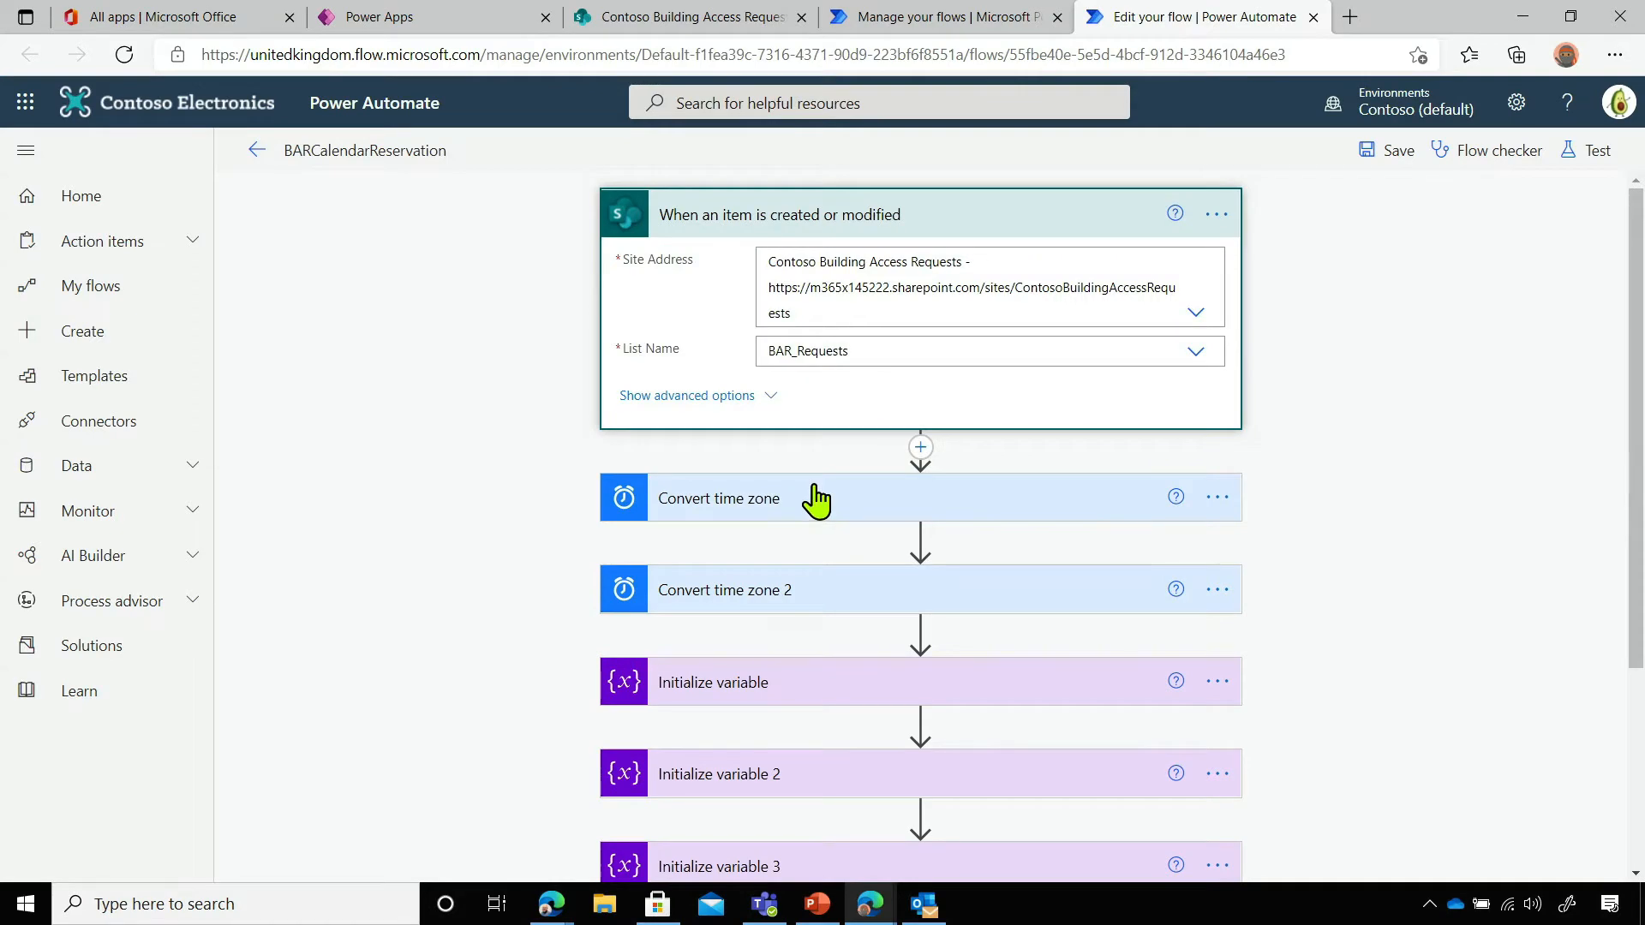
pyautogui.hotkey('alt', 'Tab')
pyautogui.scroll(3, 782, 459)
pyautogui.scroll(-2, 782, 459)
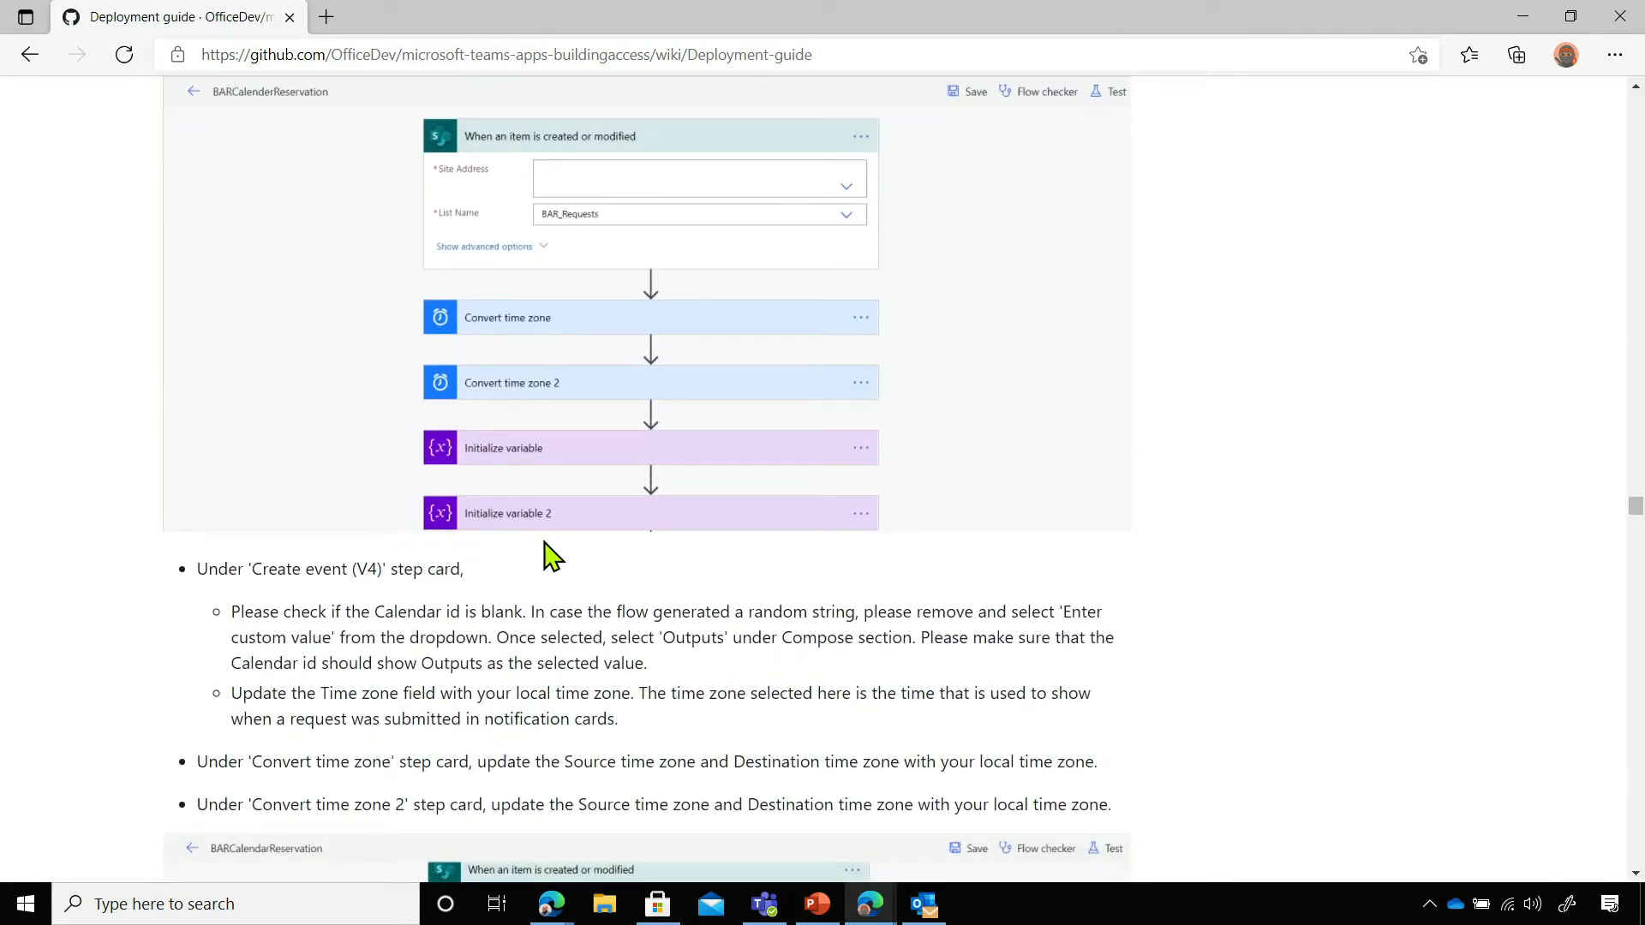
pyautogui.scroll(2, 697, 557)
# In the flow, expand Condition, Apply to each and Condition 2, and open the nested Create event (V4) card
pyautogui.hotkey('alt', 'Tab')
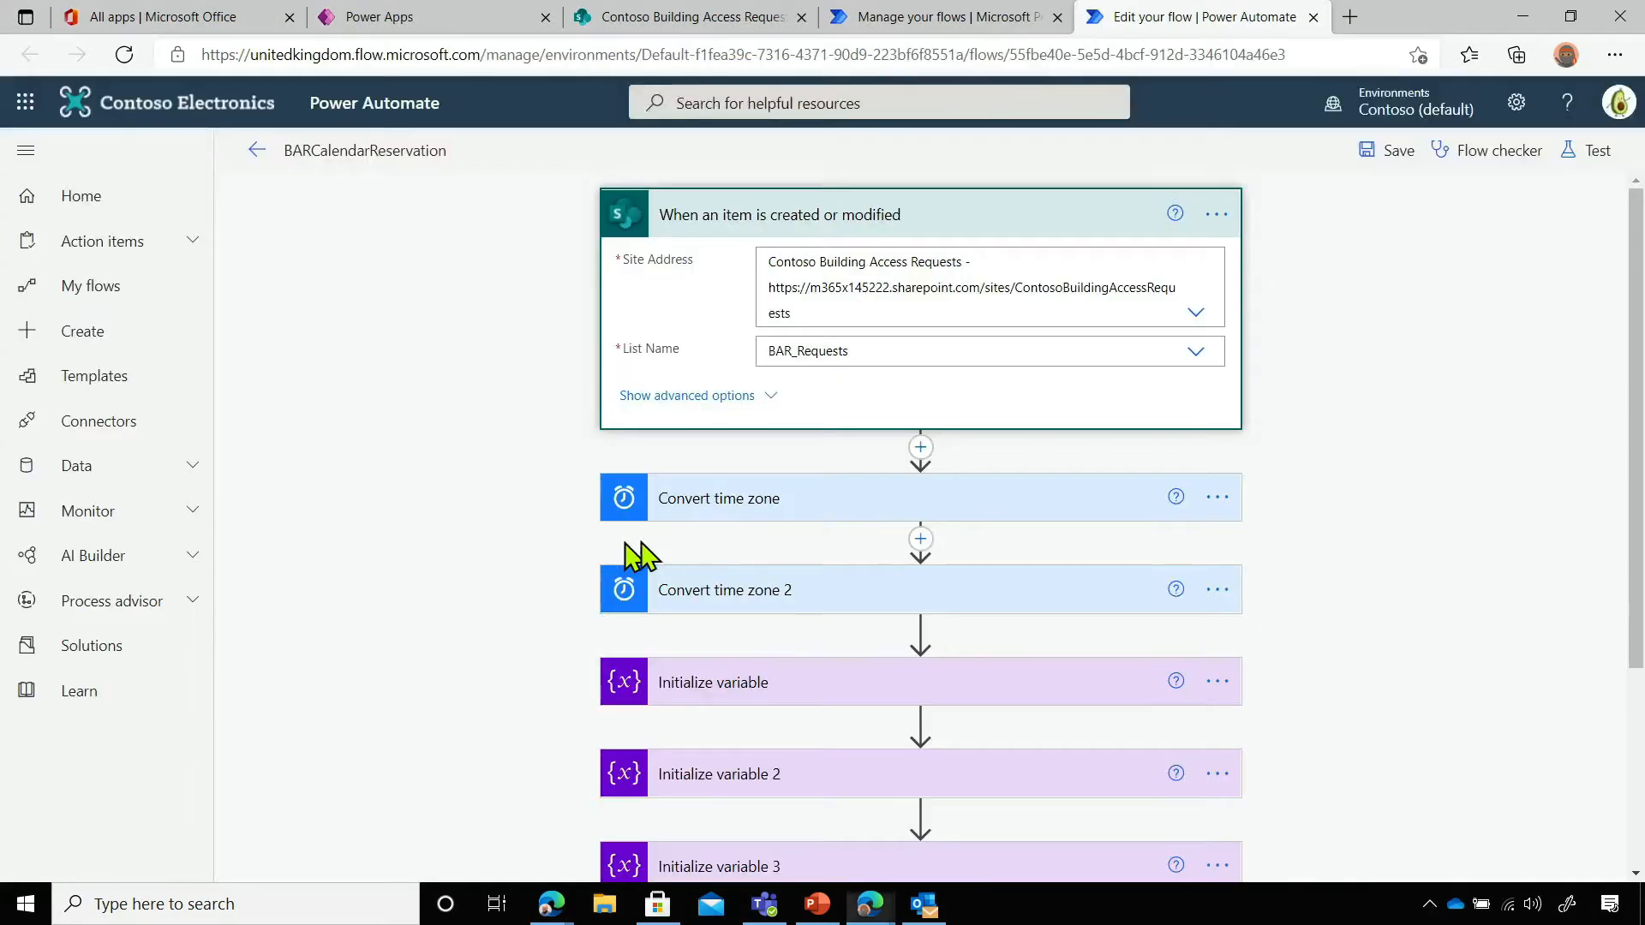
pyautogui.scroll(-3, 795, 559)
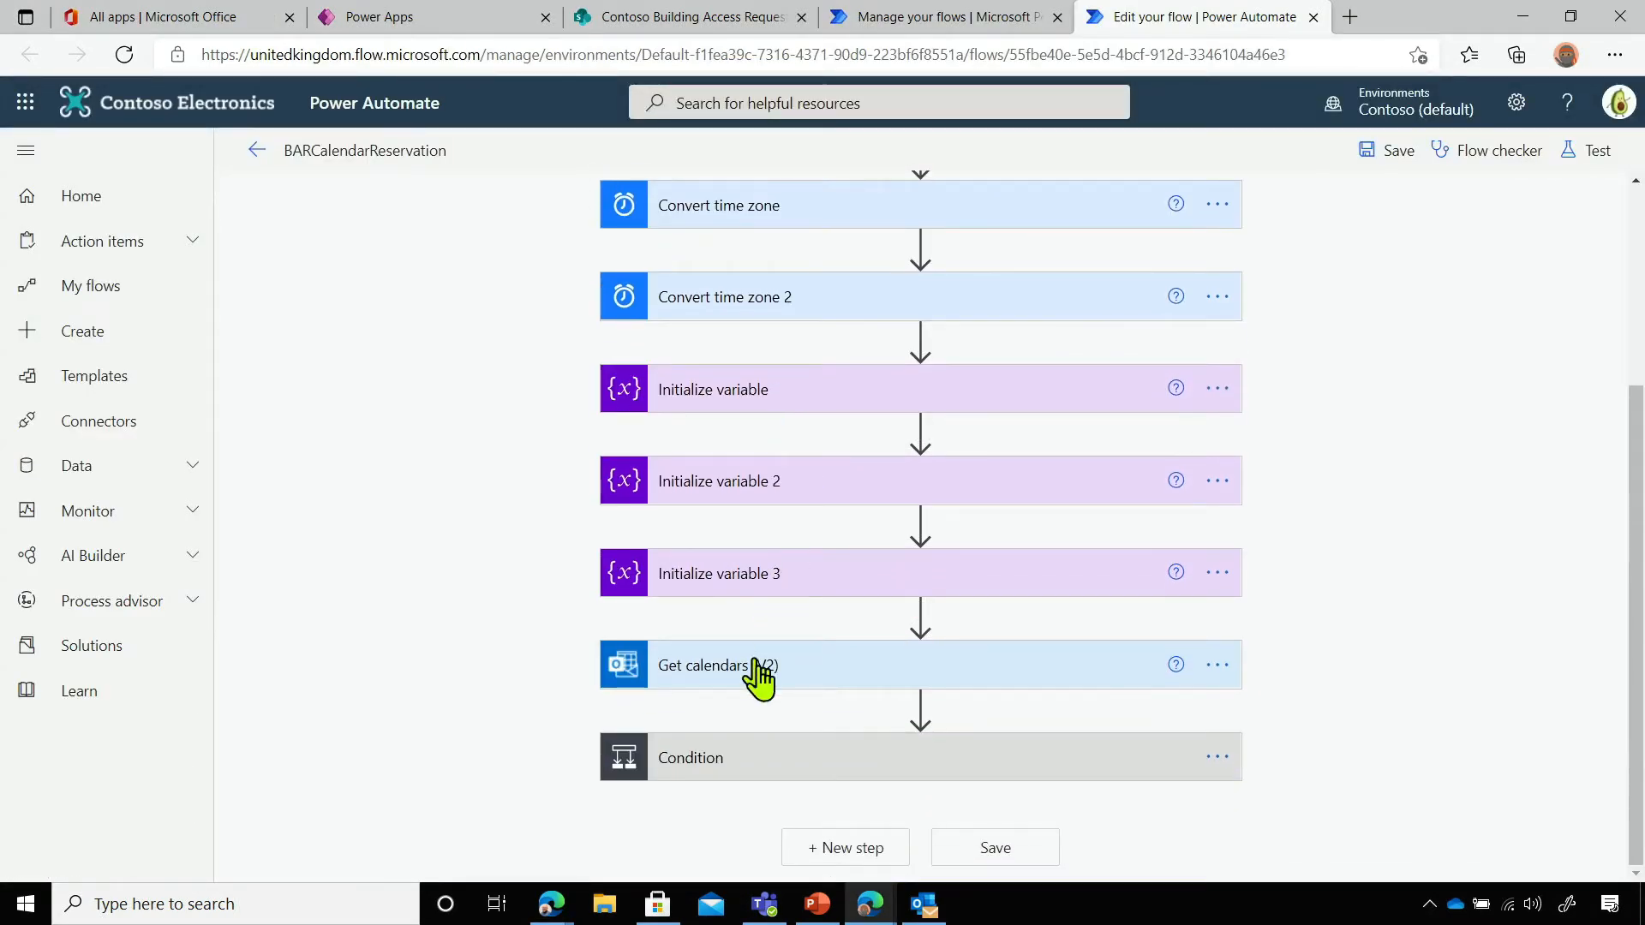
pyautogui.click(805, 767)
pyautogui.scroll(-5, 806, 738)
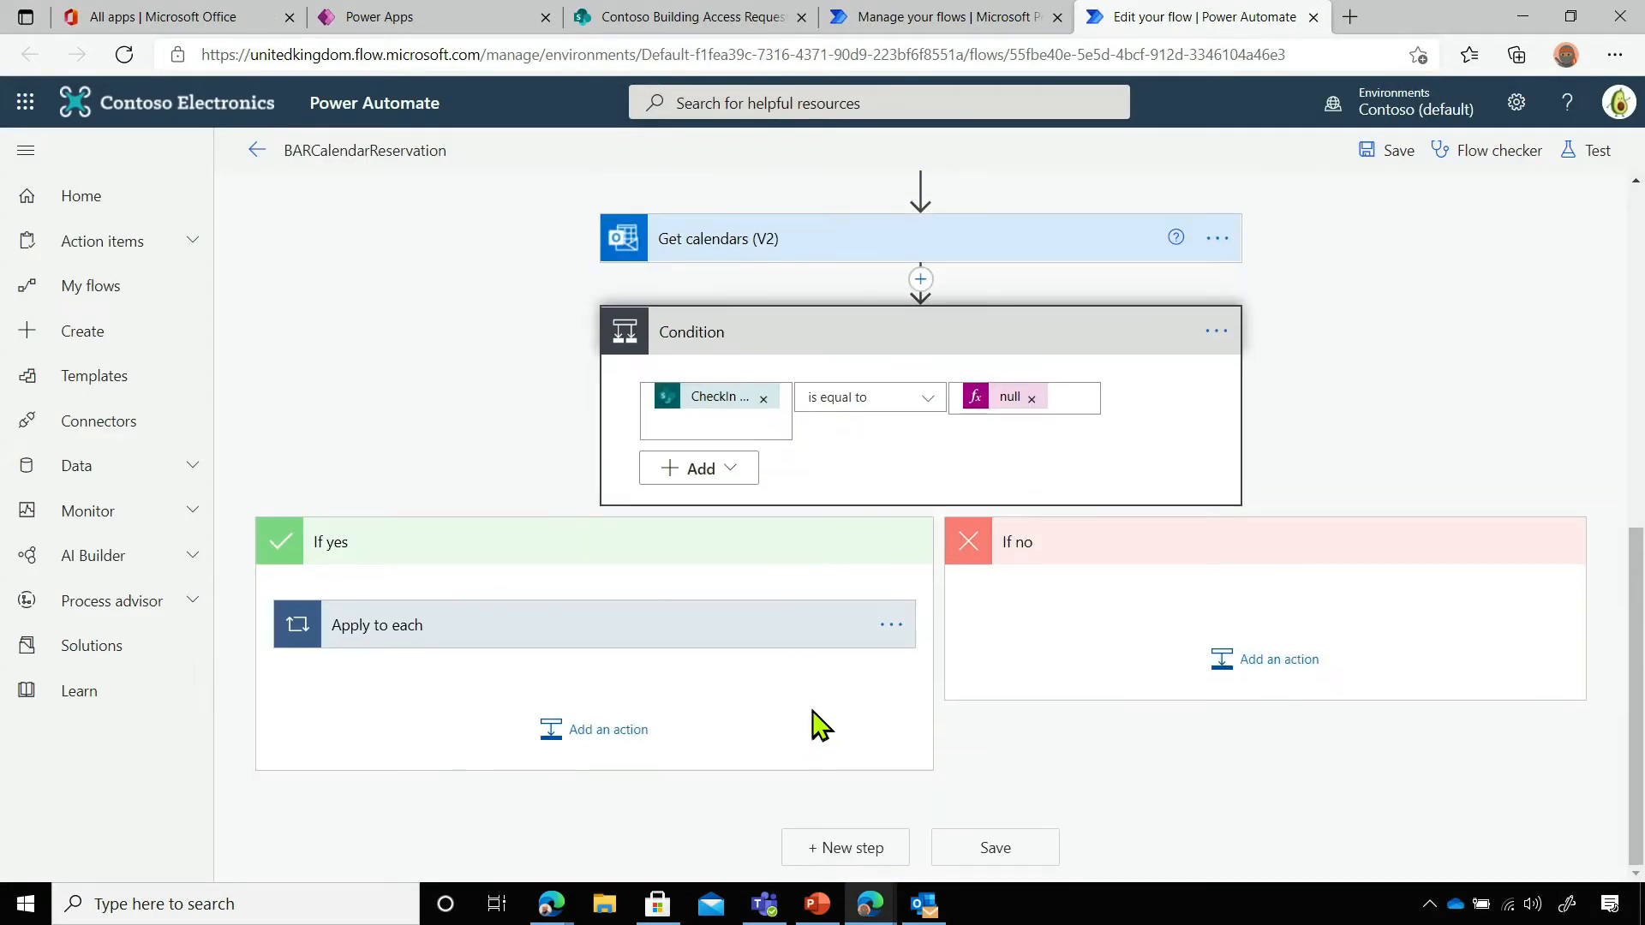
pyautogui.click(532, 633)
pyautogui.scroll(-3, 514, 638)
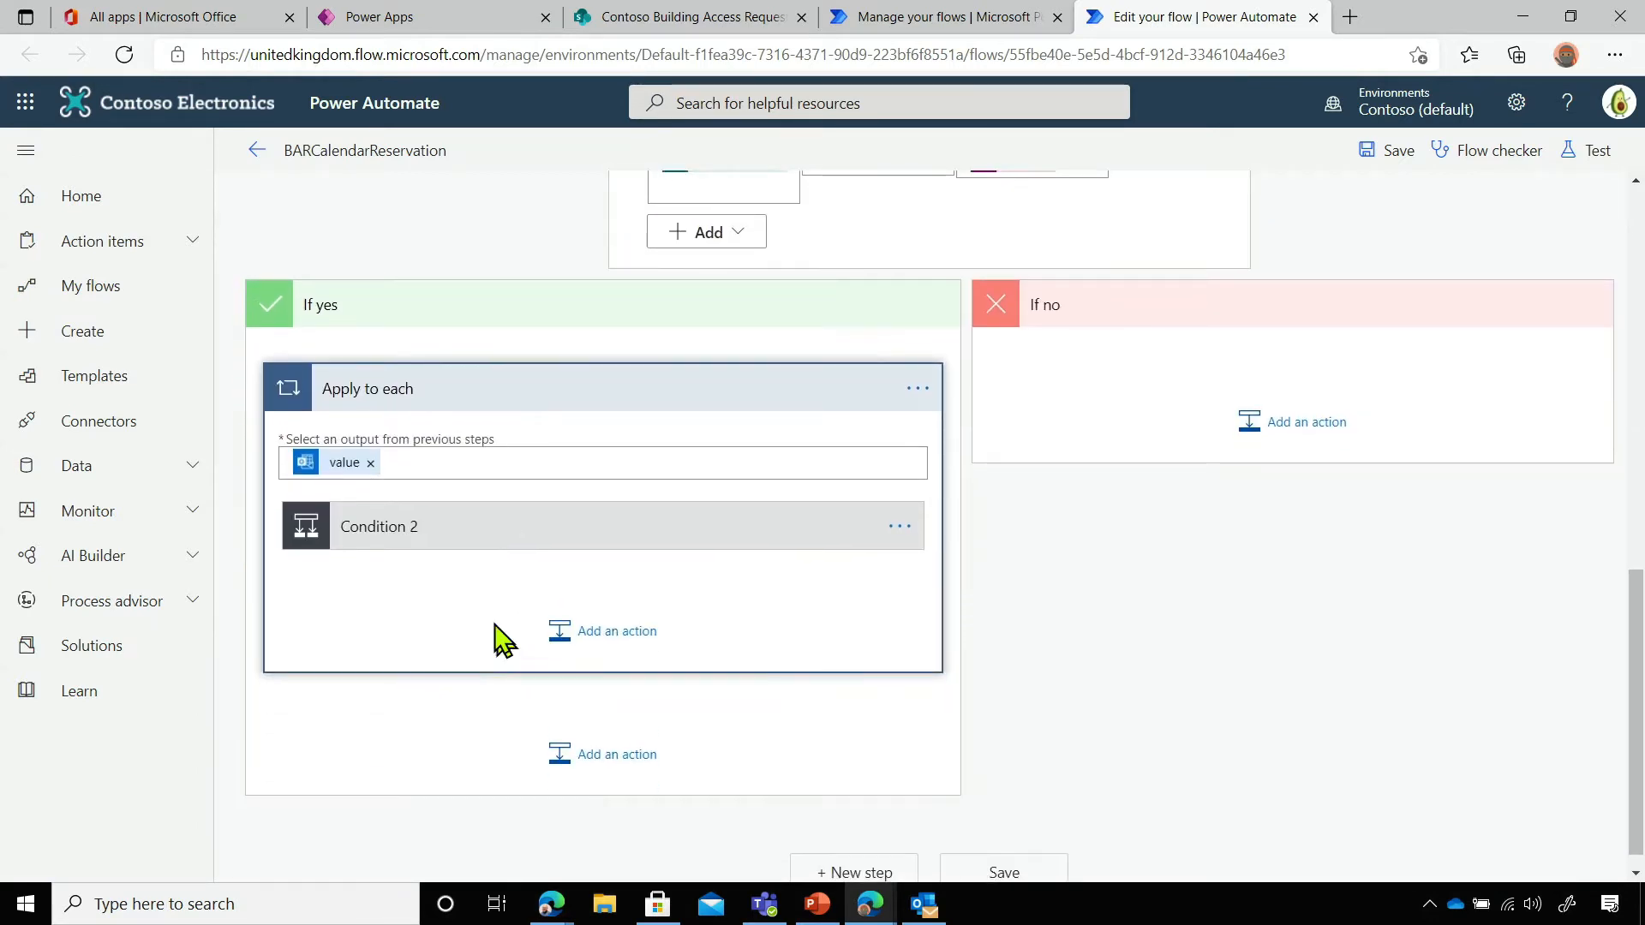
pyautogui.click(482, 533)
pyautogui.scroll(-5, 600, 600)
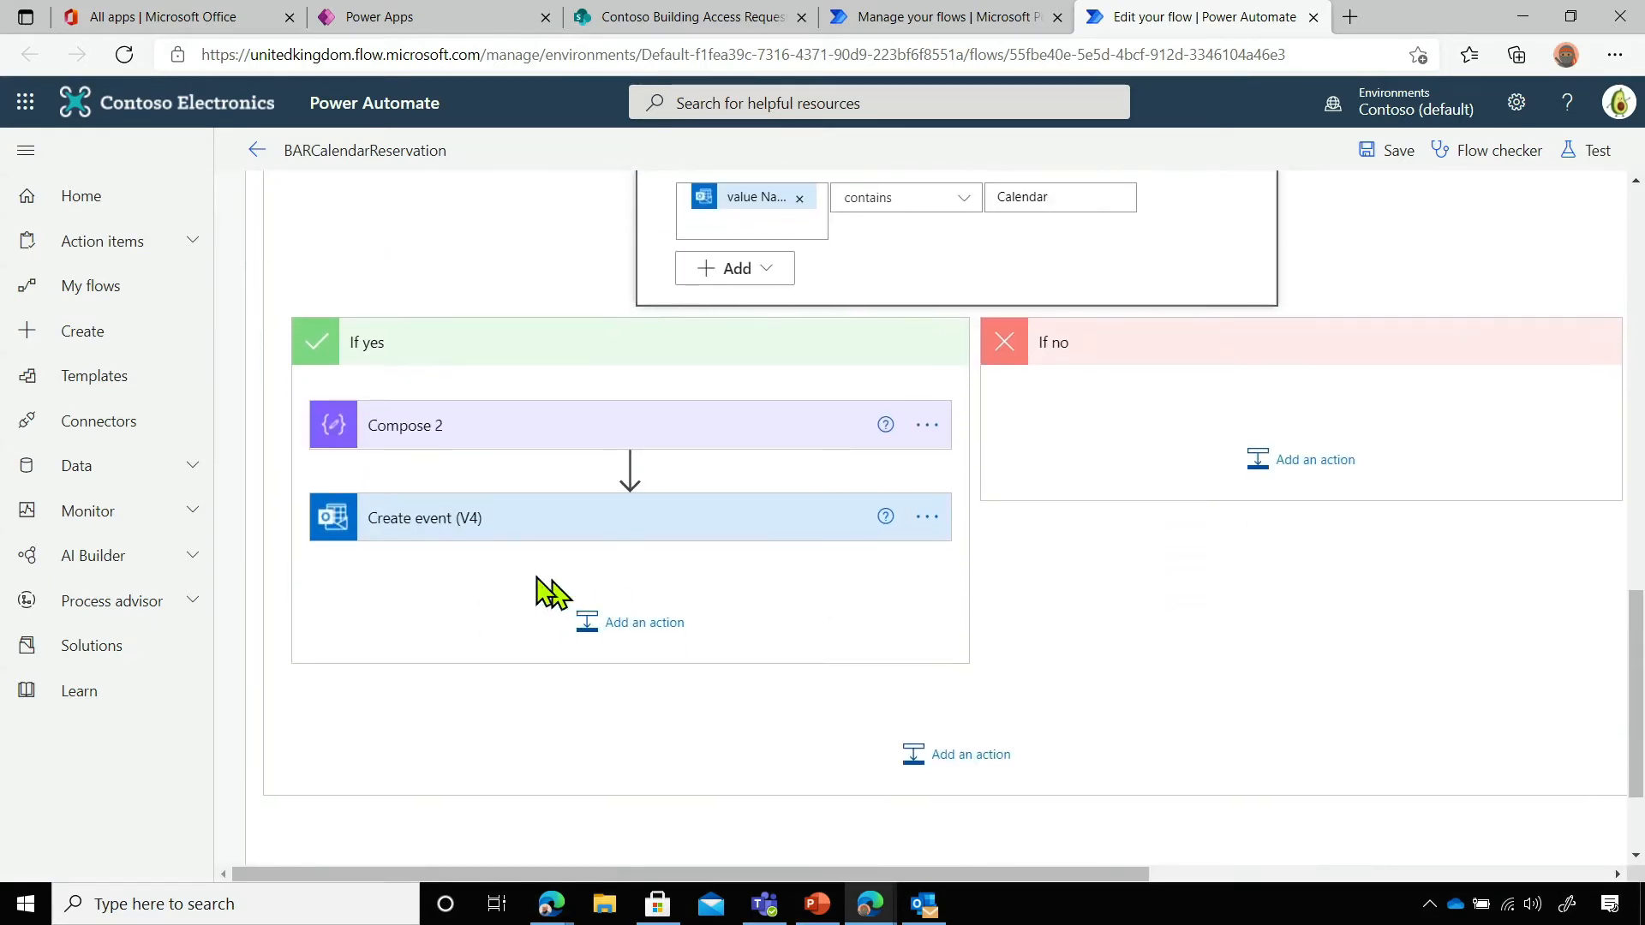
pyautogui.click(468, 530)
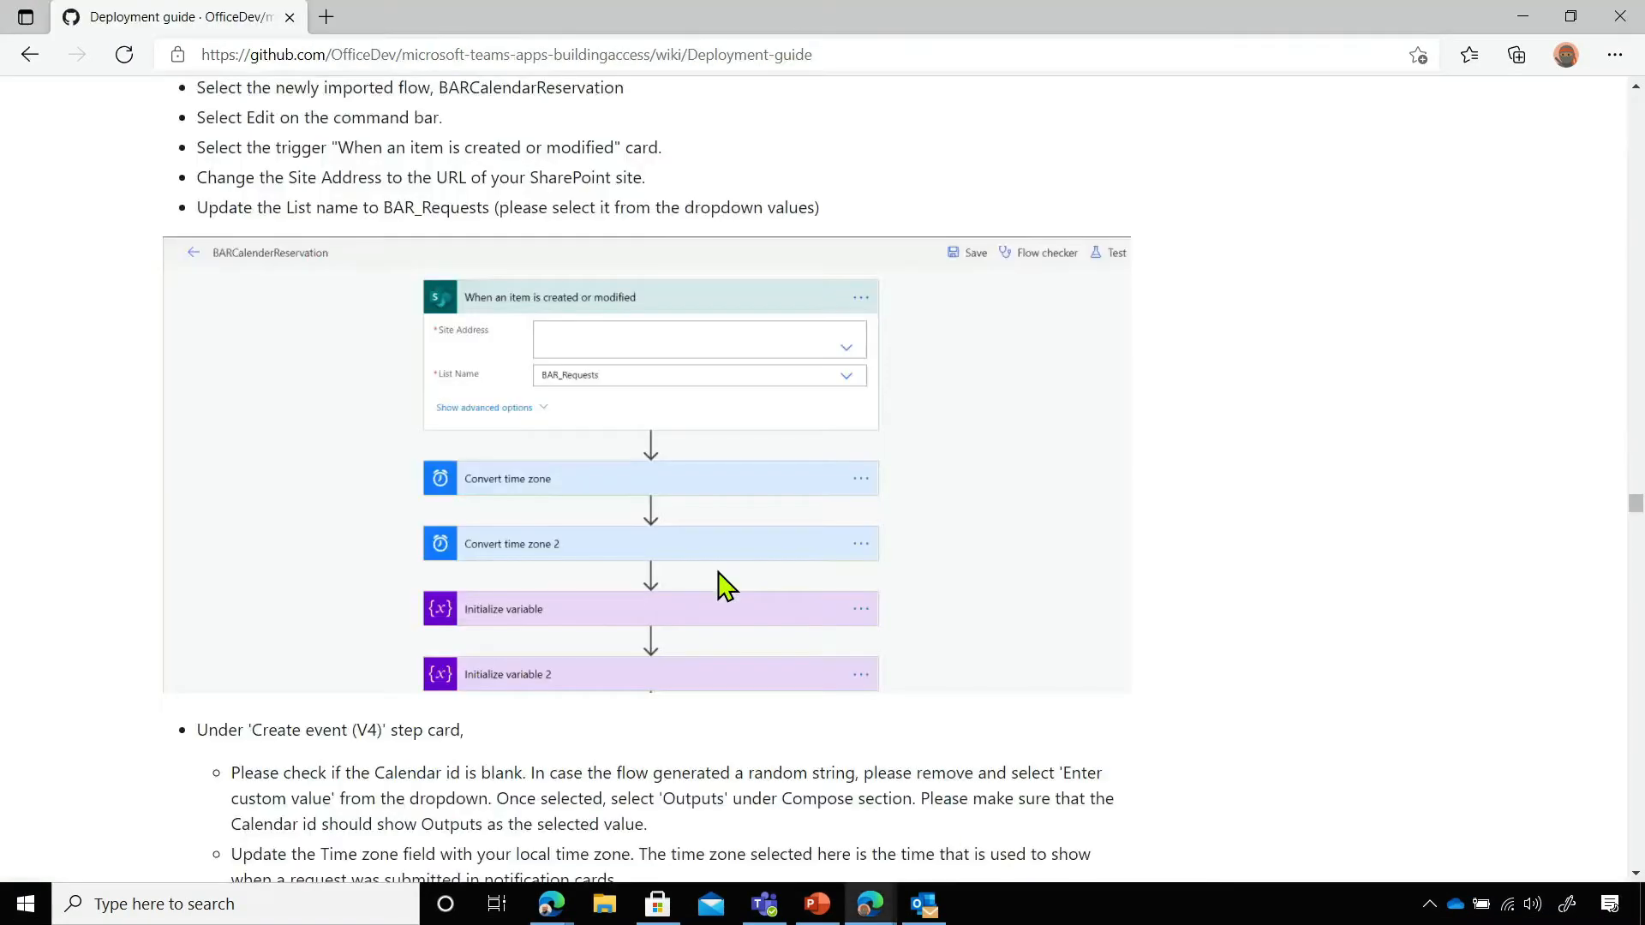
# Following the guide's time zone instructions, set the Convert time zone card's source time zone to (UTC+00:00) Dublin, Edinburgh, Lisbon, London
pyautogui.scroll(-5, 717, 562)
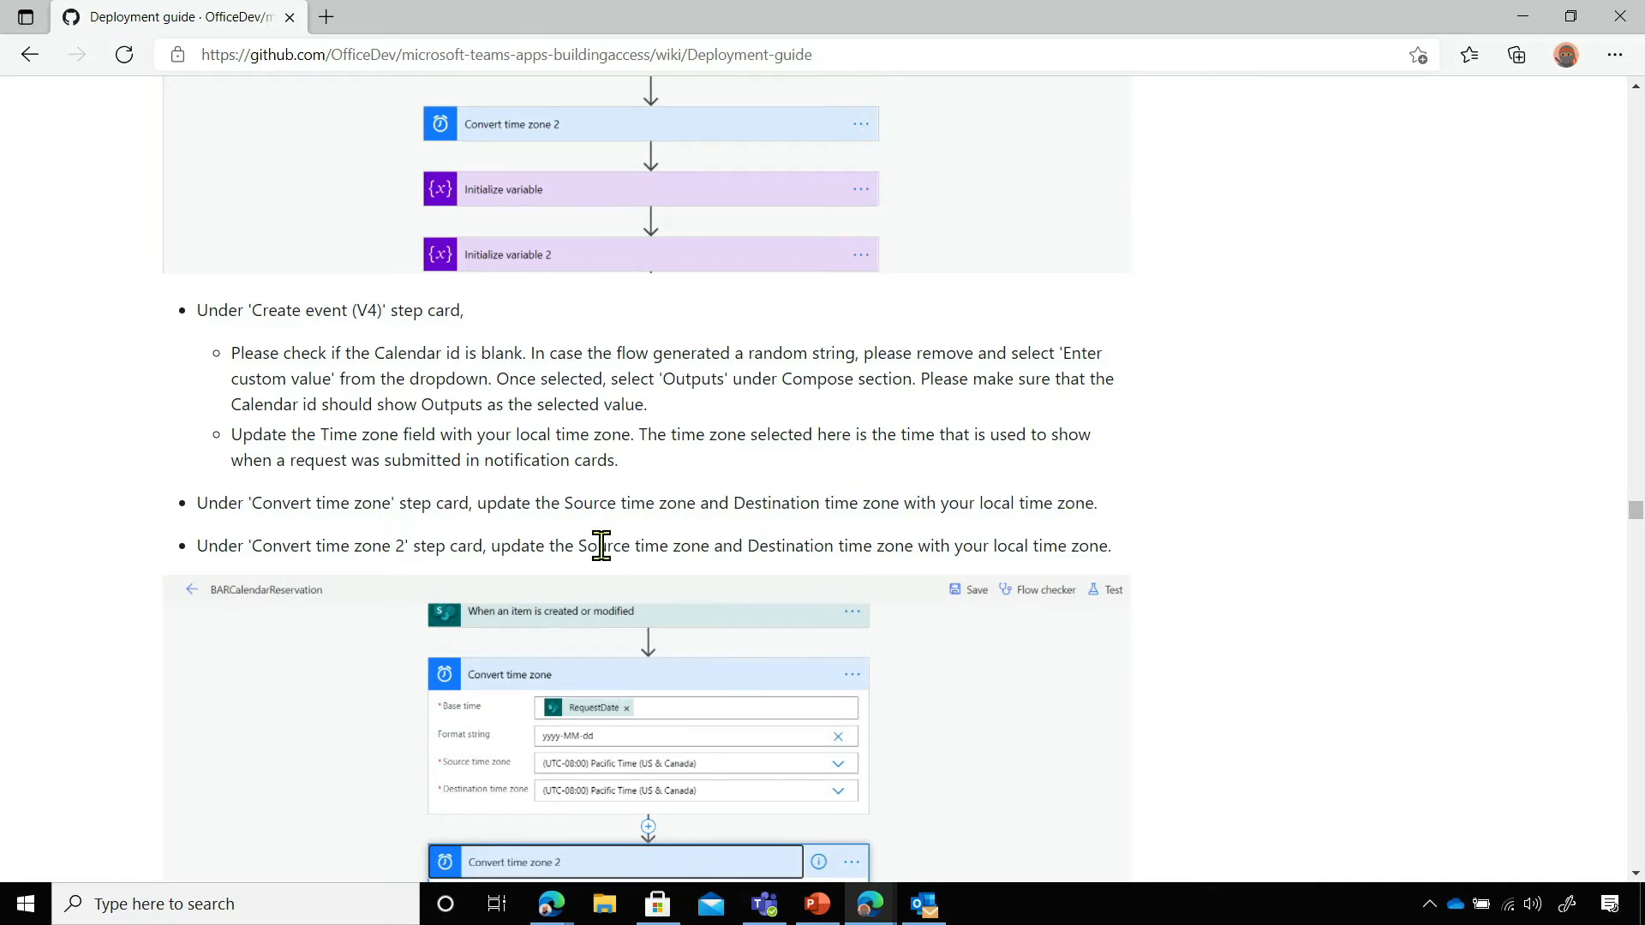
pyautogui.scroll(-3, 602, 544)
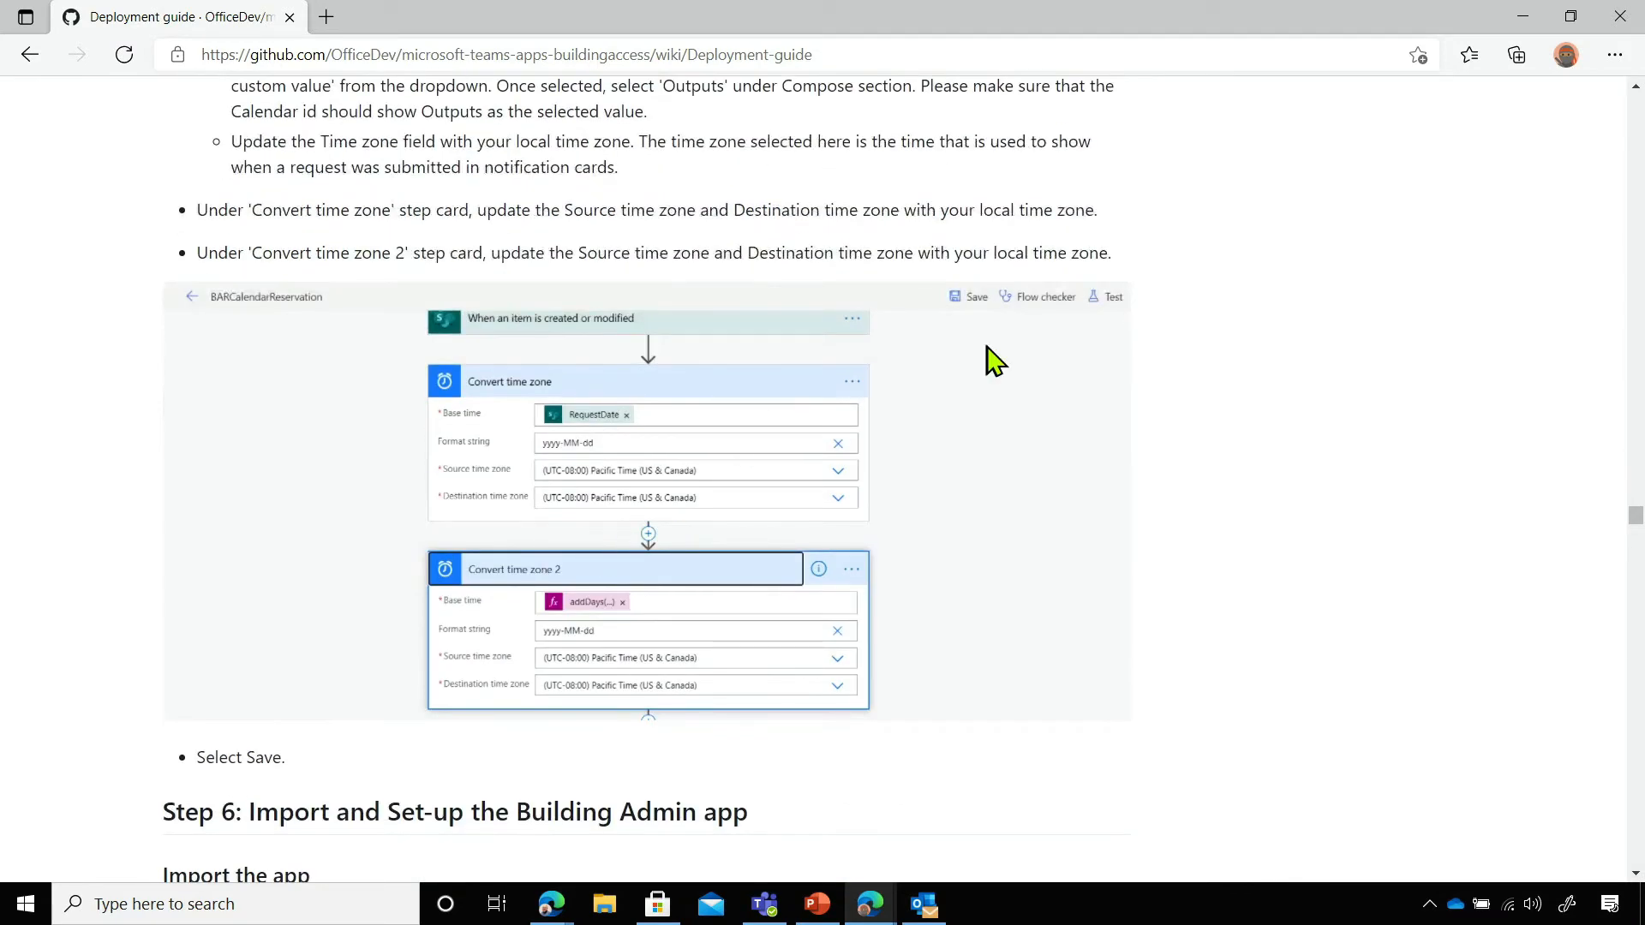
pyautogui.hotkey('alt', 'Tab')
pyautogui.scroll(15, 610, 435)
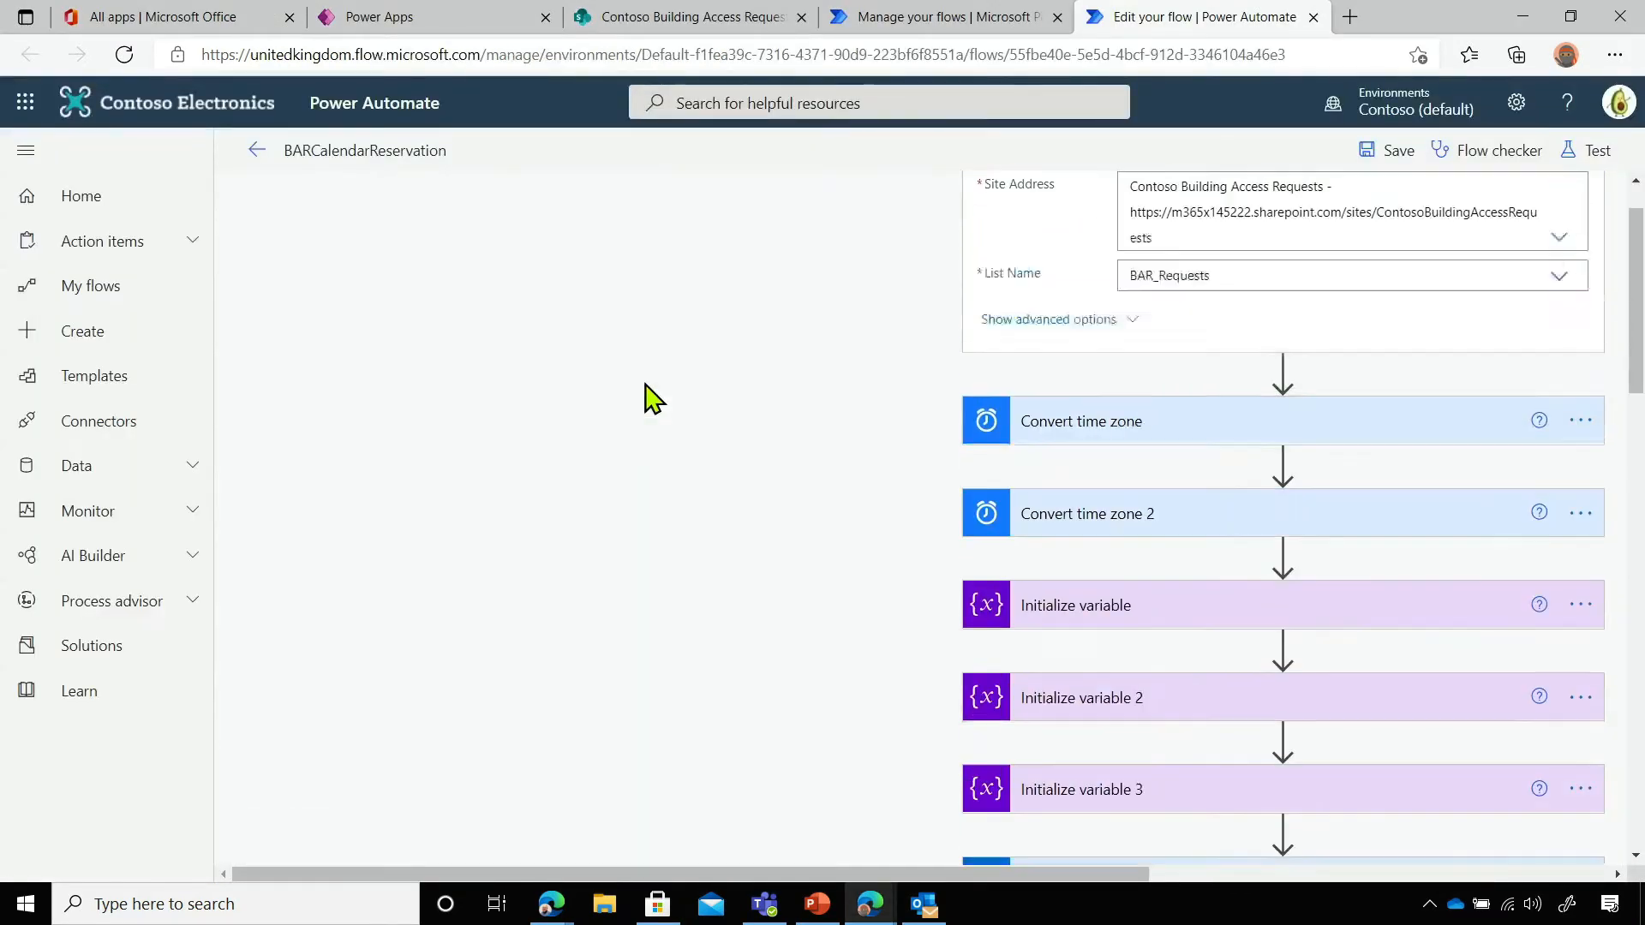
pyautogui.click(1129, 497)
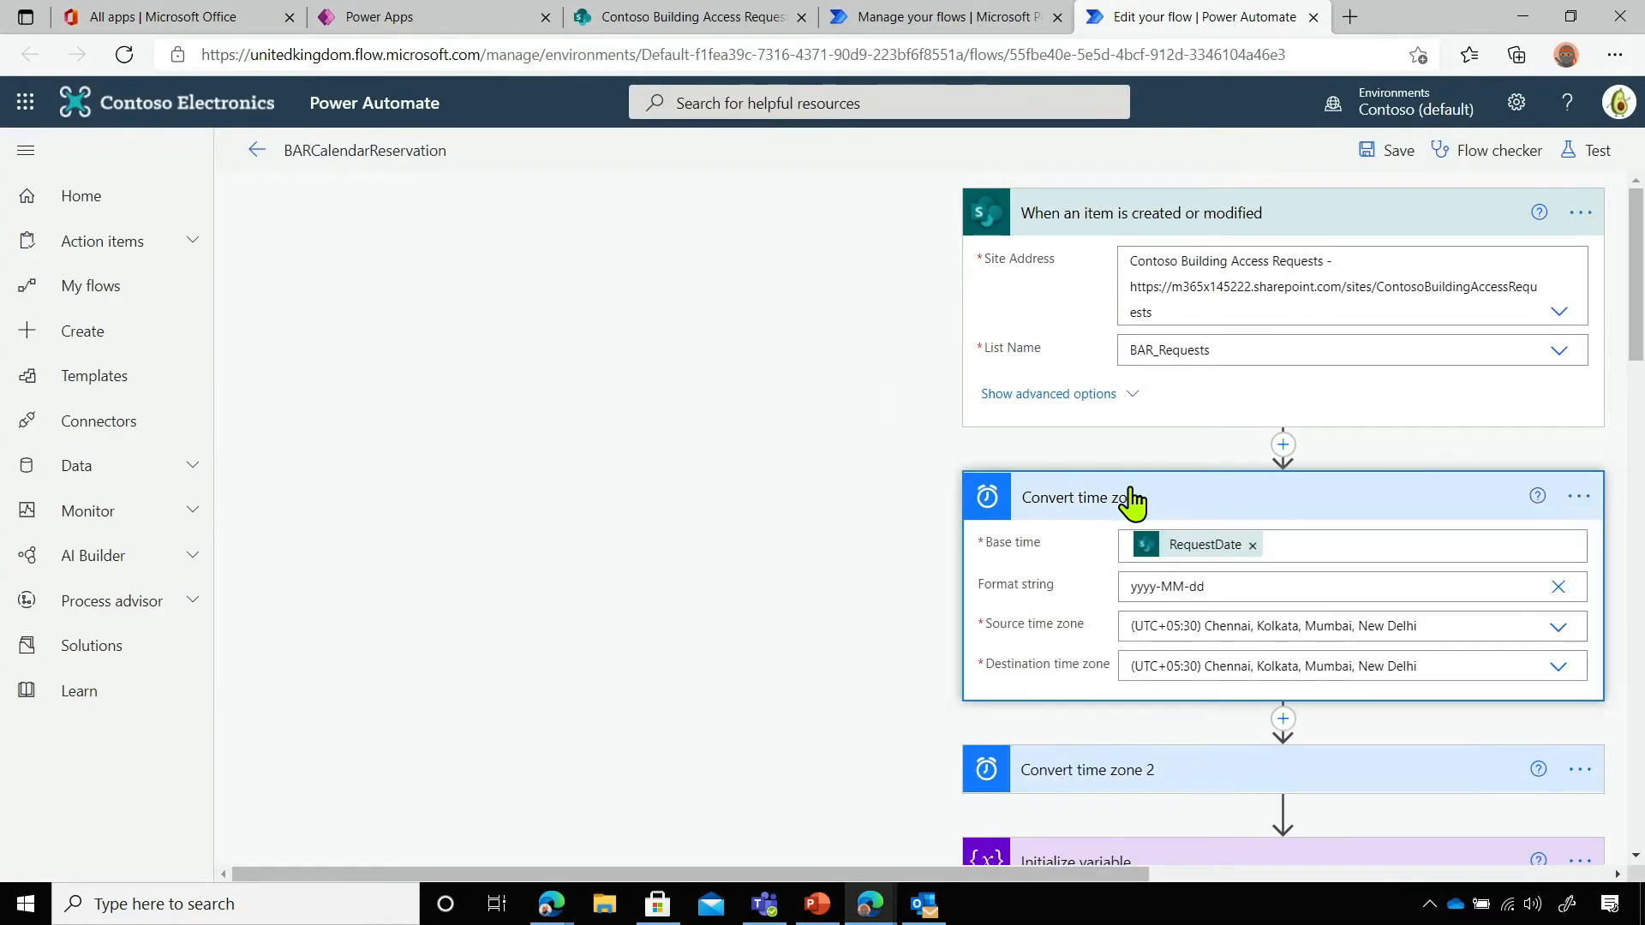
pyautogui.click(1559, 634)
pyautogui.scroll(-5, 1414, 676)
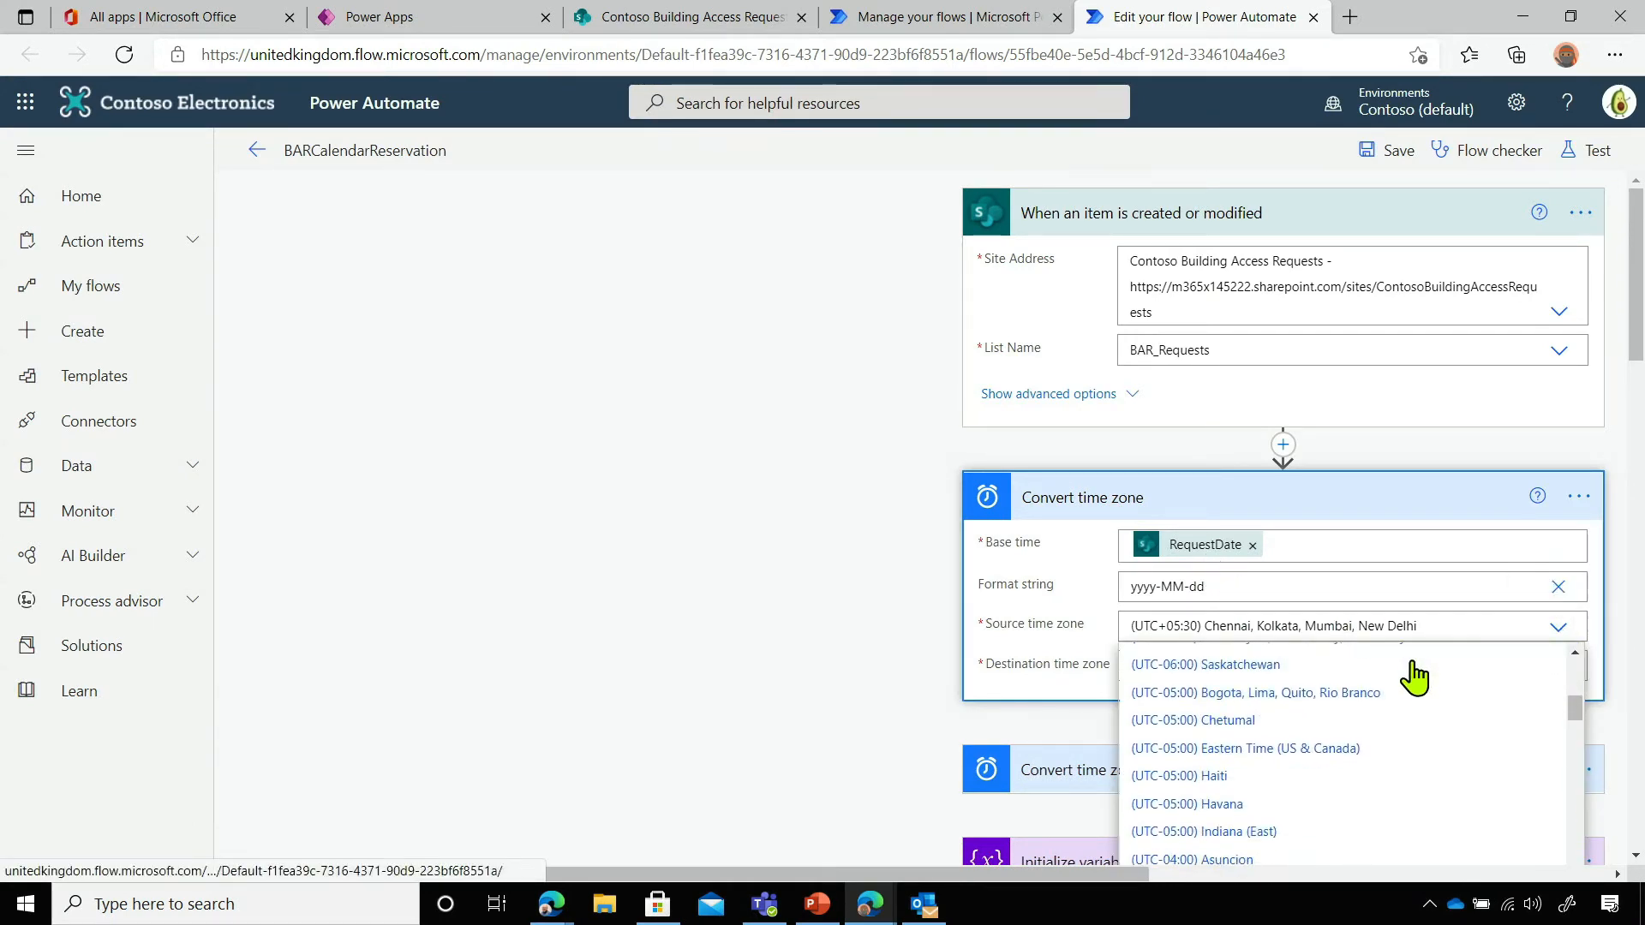
pyautogui.scroll(-7, 1413, 677)
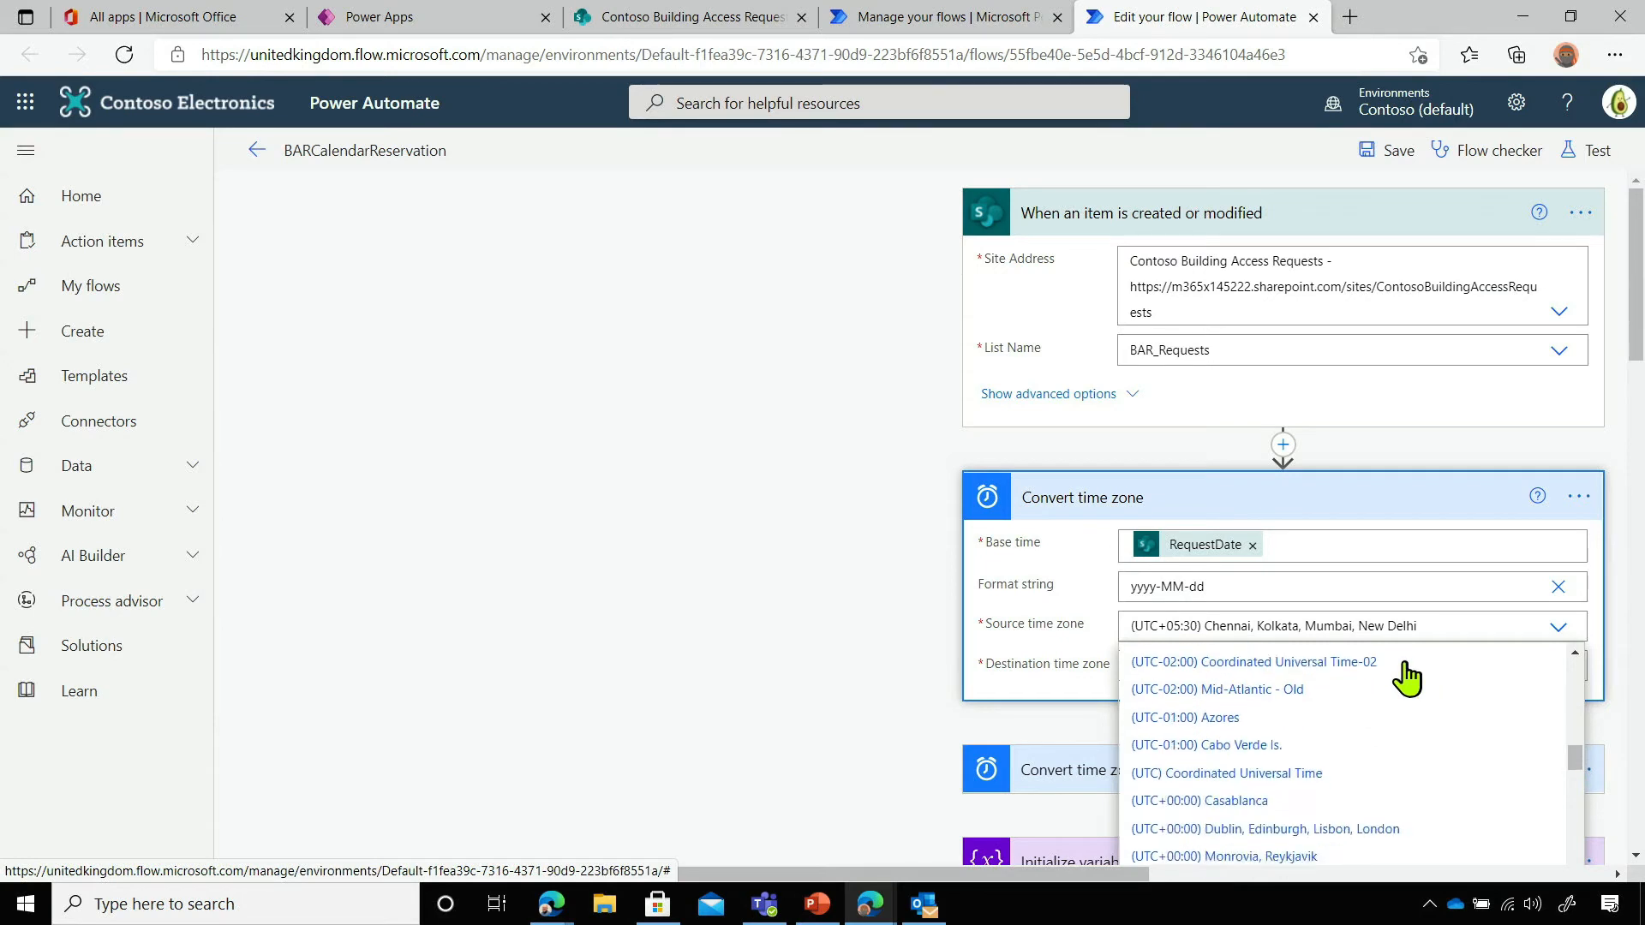
pyautogui.scroll(-2, 1396, 686)
pyautogui.click(1326, 744)
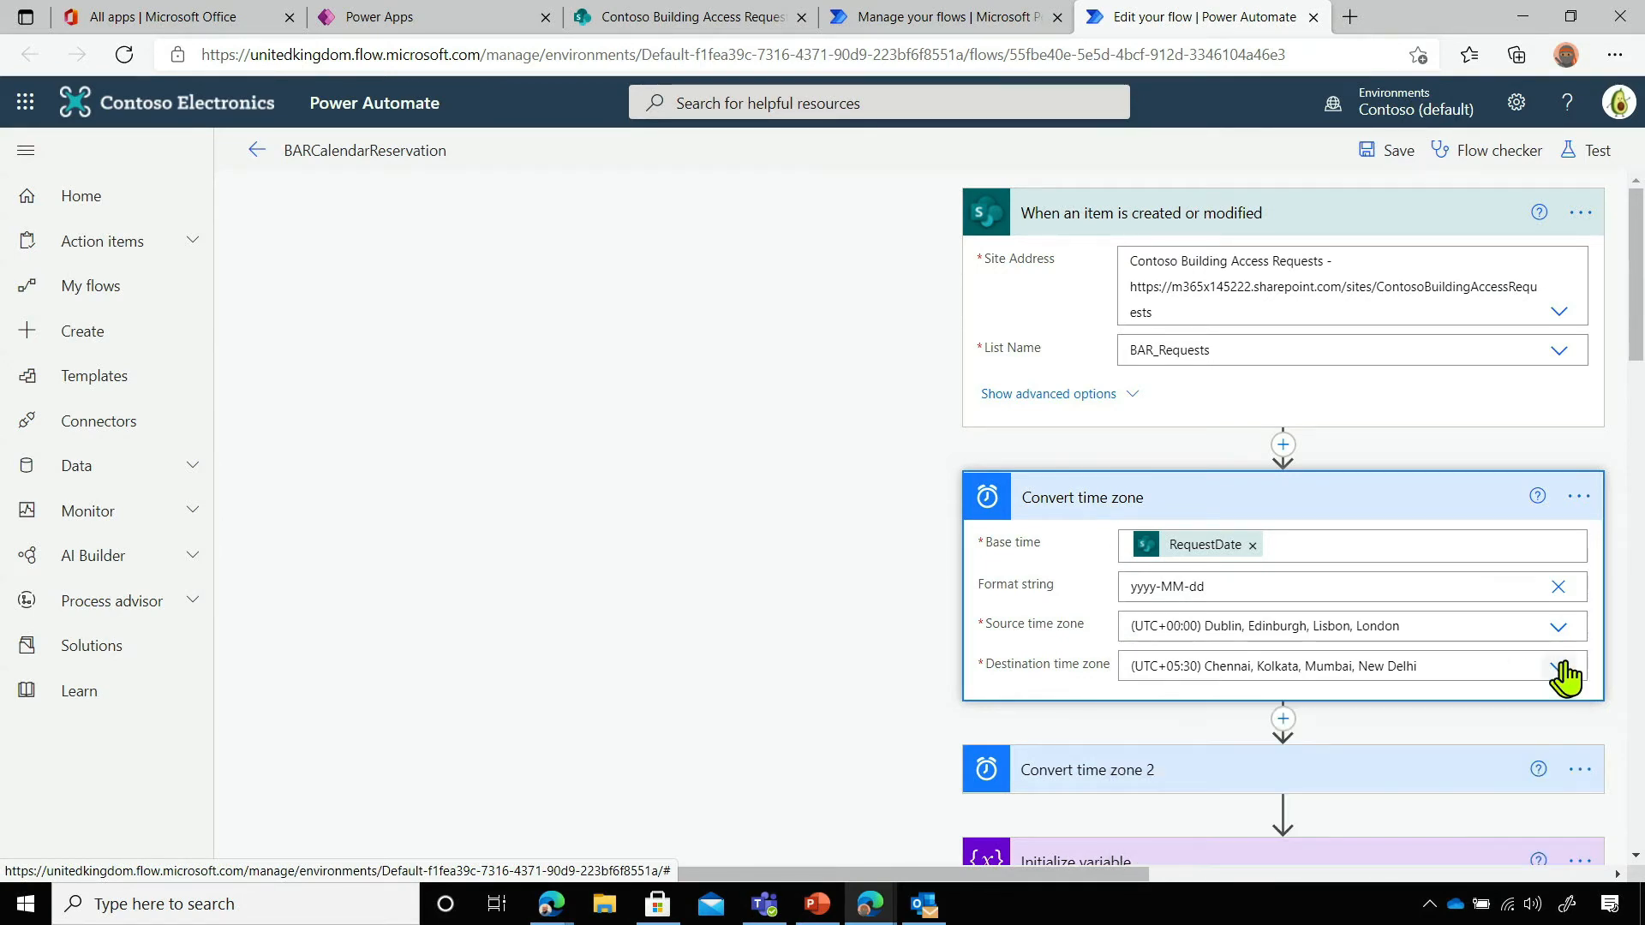
# Set the destination time zone of the Convert time zone card to (UTC+00:00) Dublin, Edinburgh, Lisbon, London
pyautogui.click(1558, 669)
pyautogui.scroll(-2, 1381, 784)
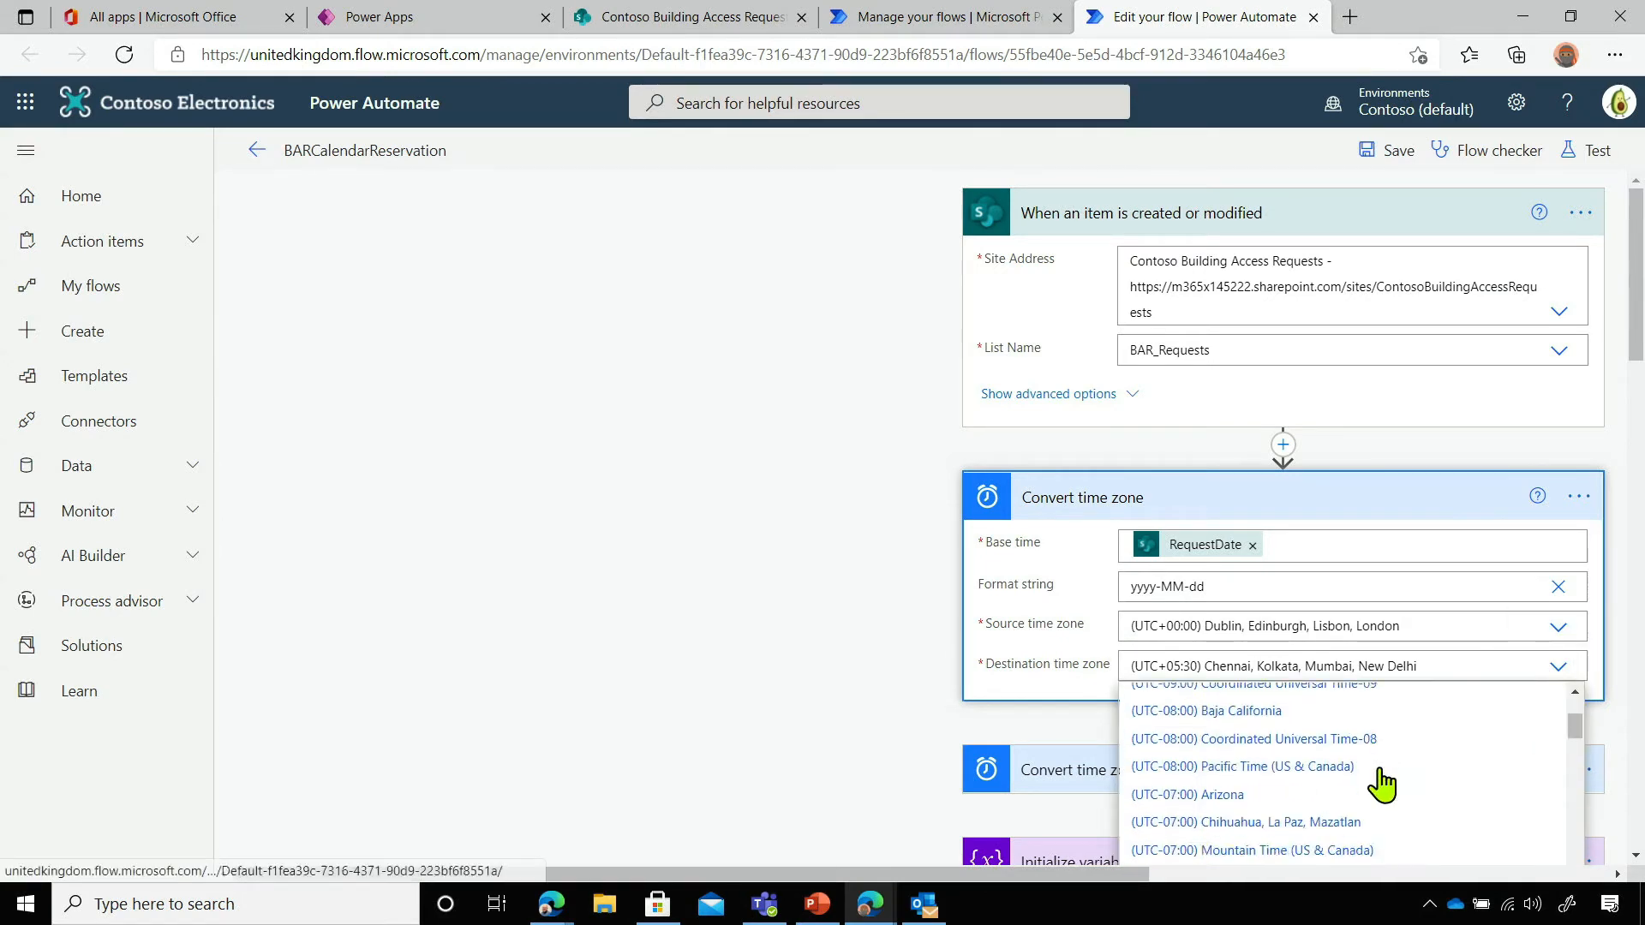
pyautogui.scroll(-8, 1381, 784)
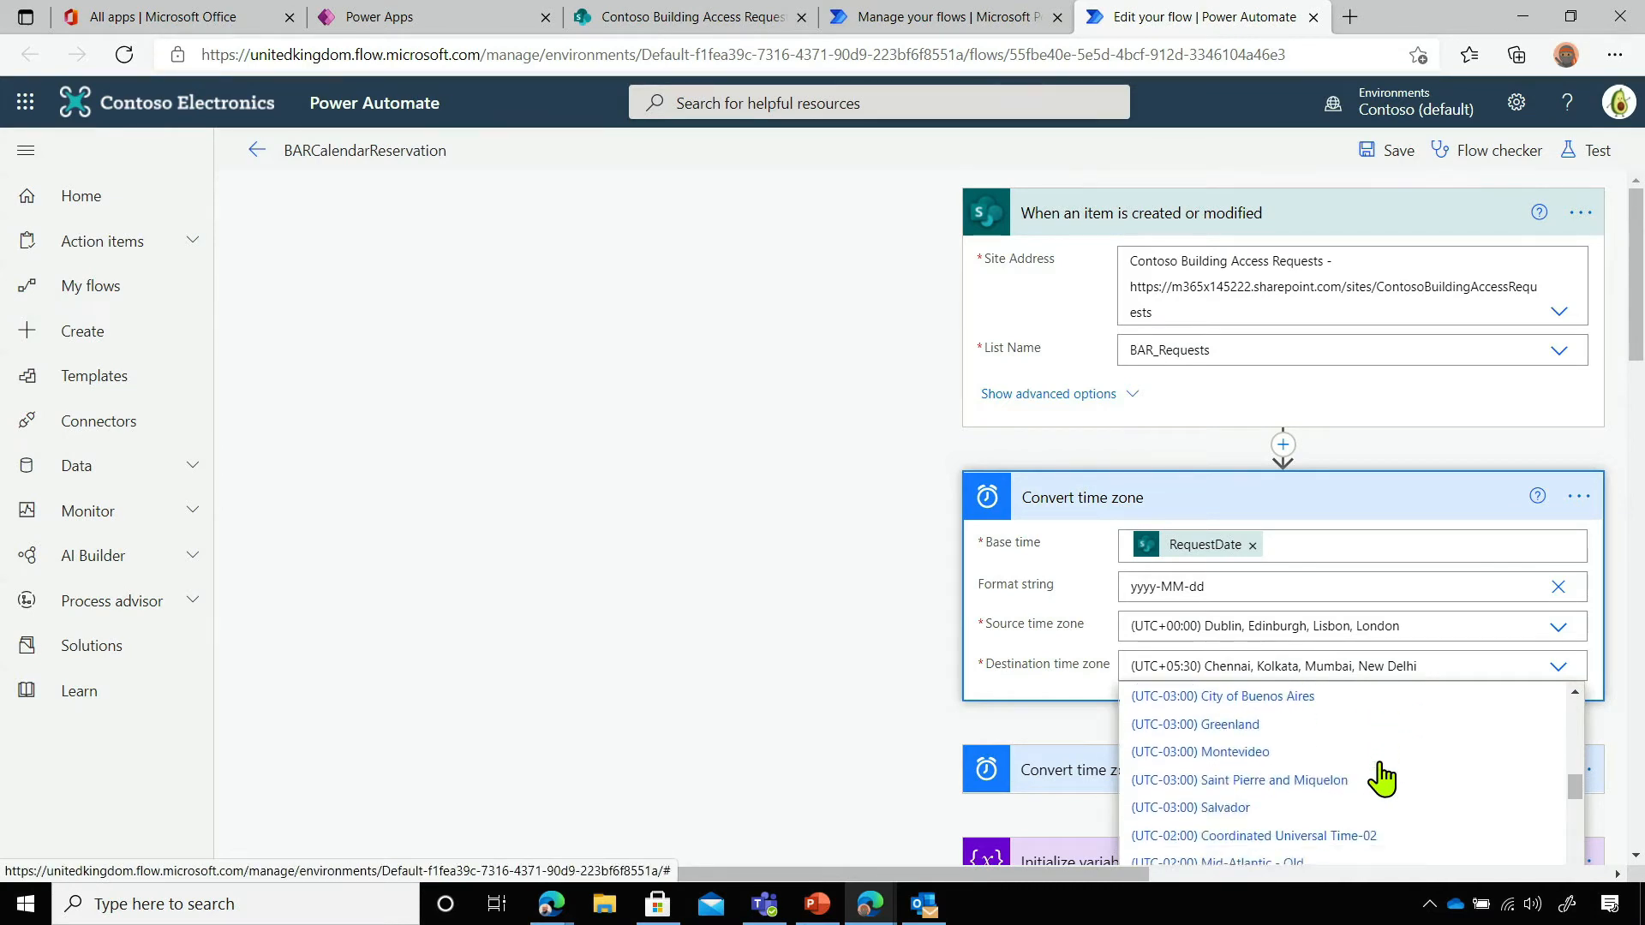
pyautogui.scroll(-3, 1381, 780)
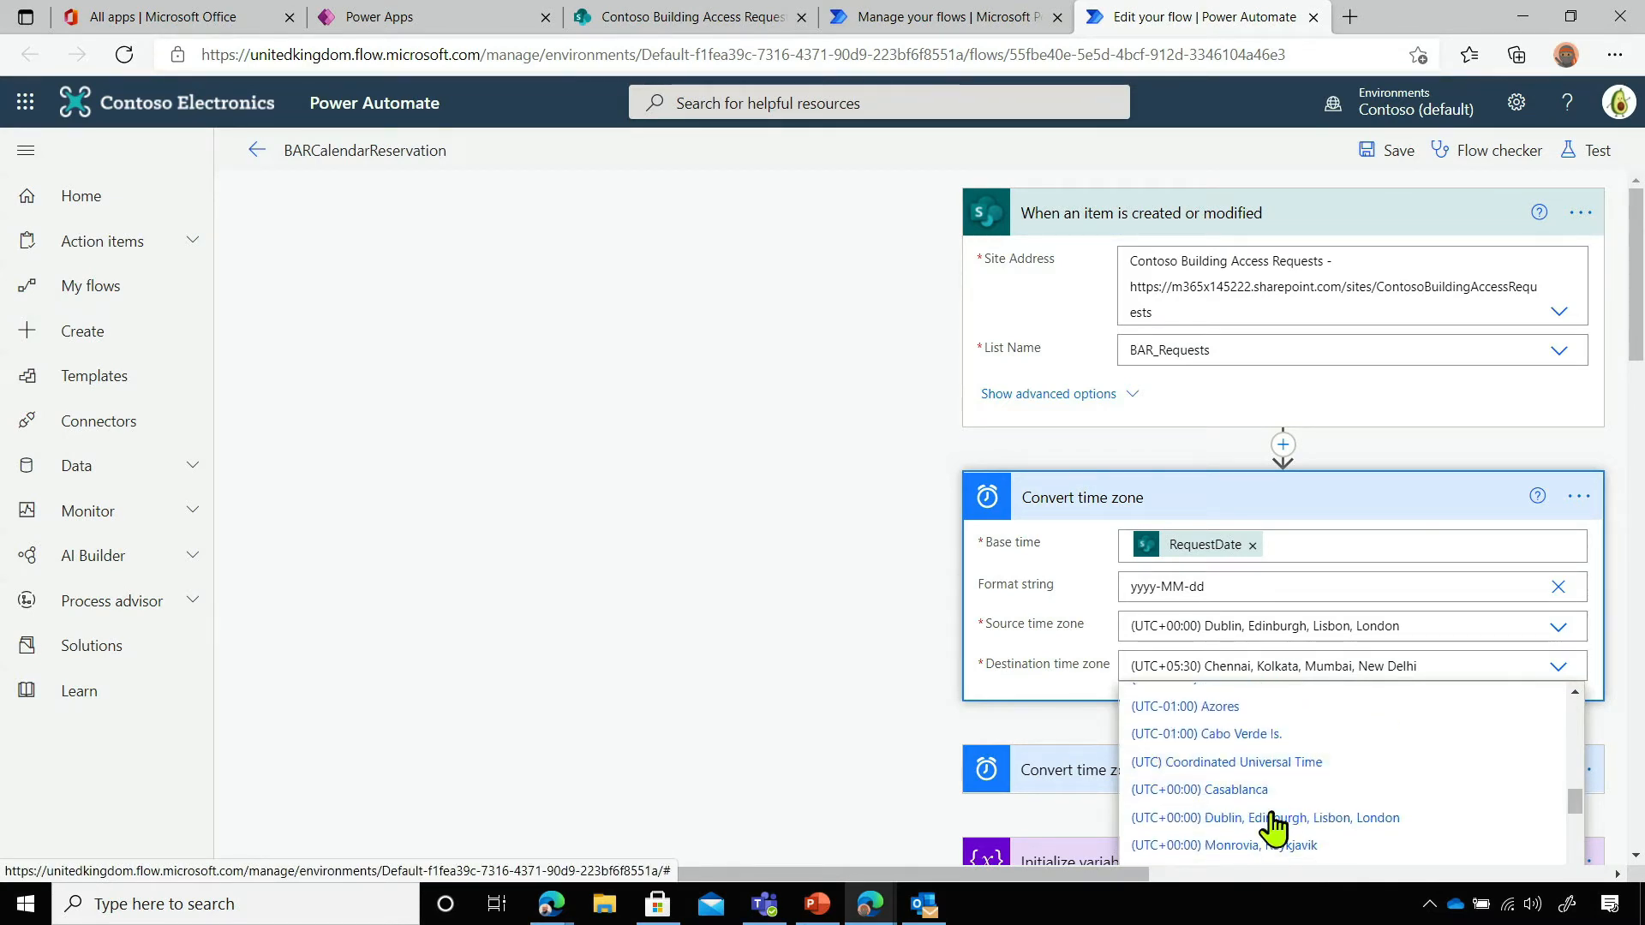
pyautogui.click(1268, 819)
# Expand the Convert time zone 2 card and set its source time zone to (UTC+00:00) Dublin, Edinburgh, Lisbon, London
pyautogui.click(1062, 780)
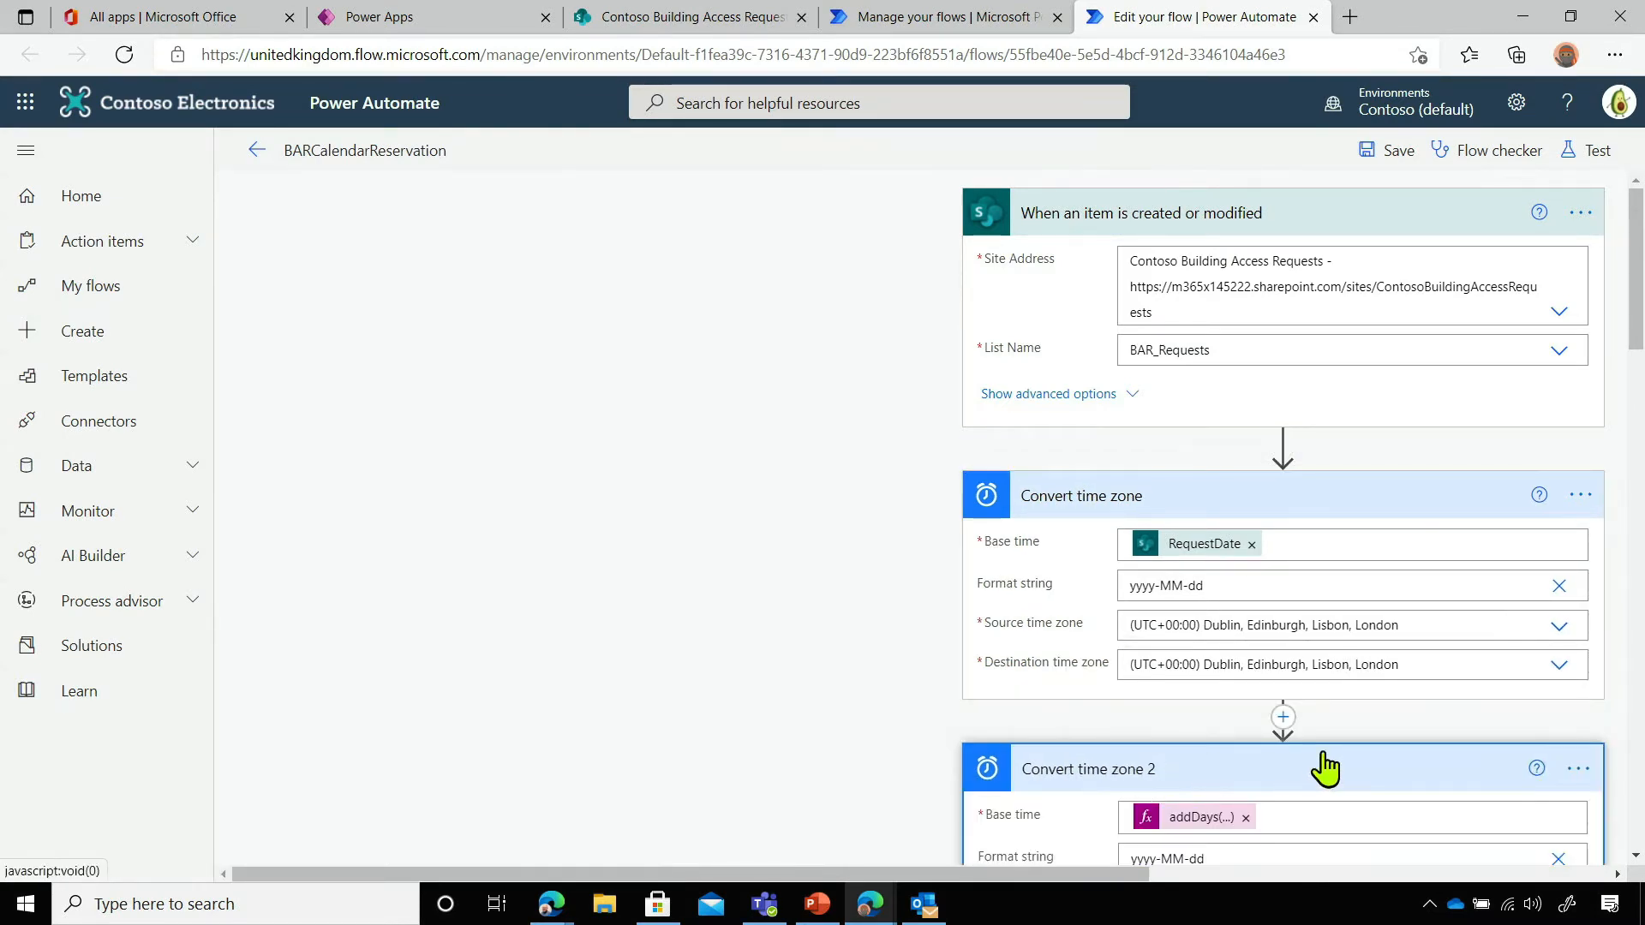
pyautogui.scroll(-5, 1323, 769)
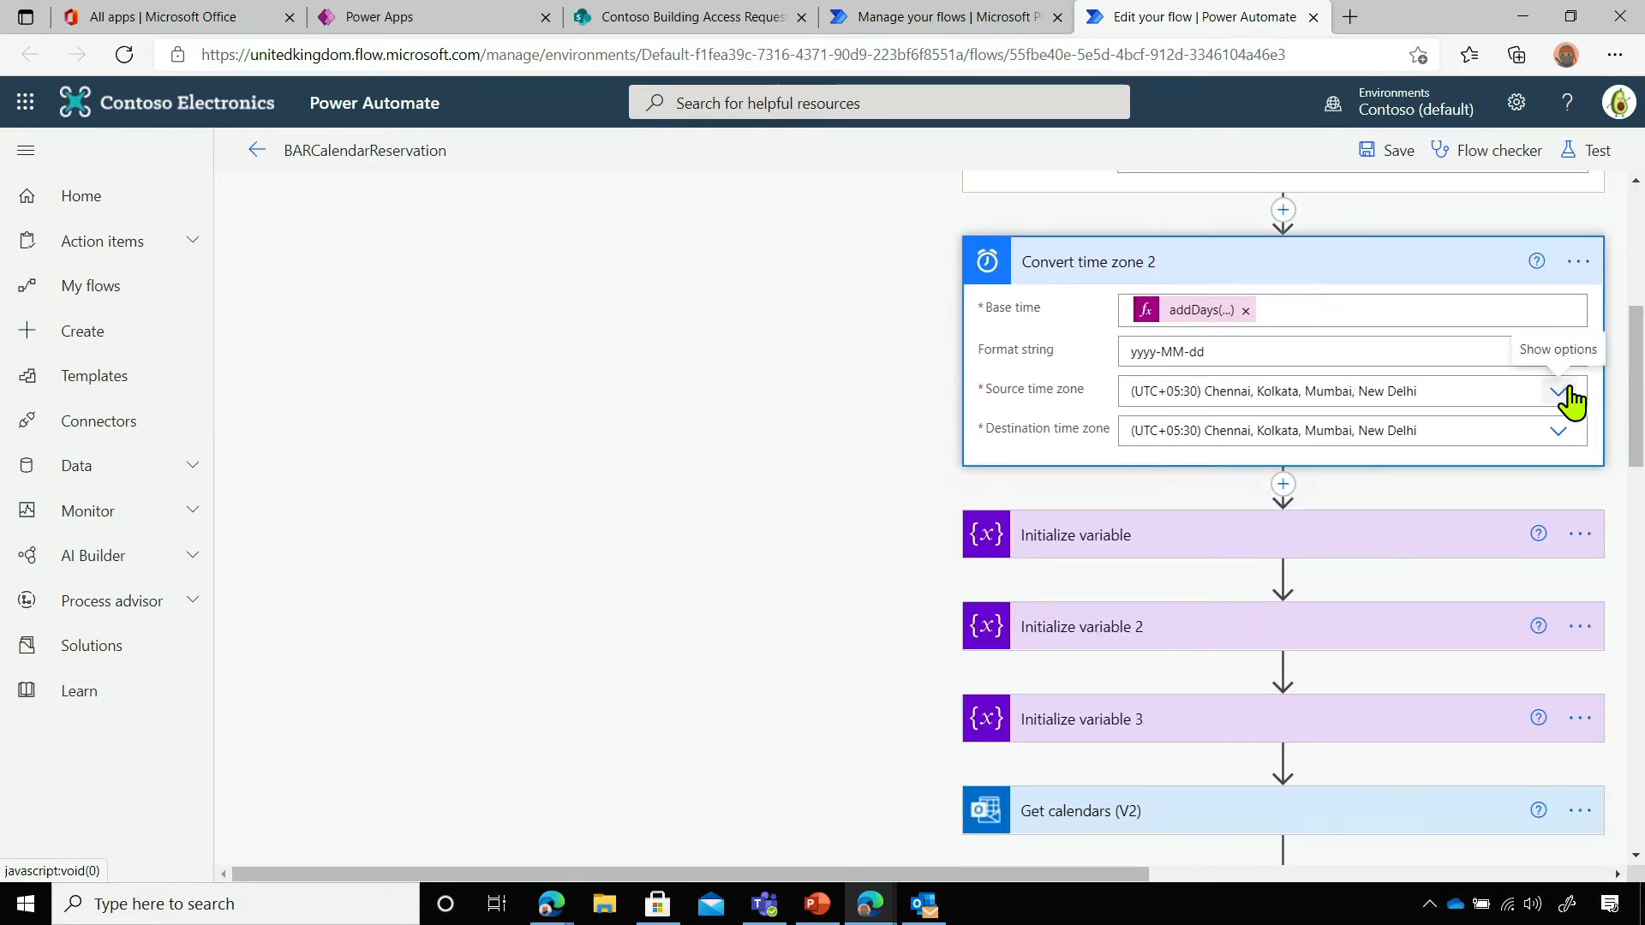
pyautogui.click(1573, 399)
pyautogui.scroll(-10, 1330, 488)
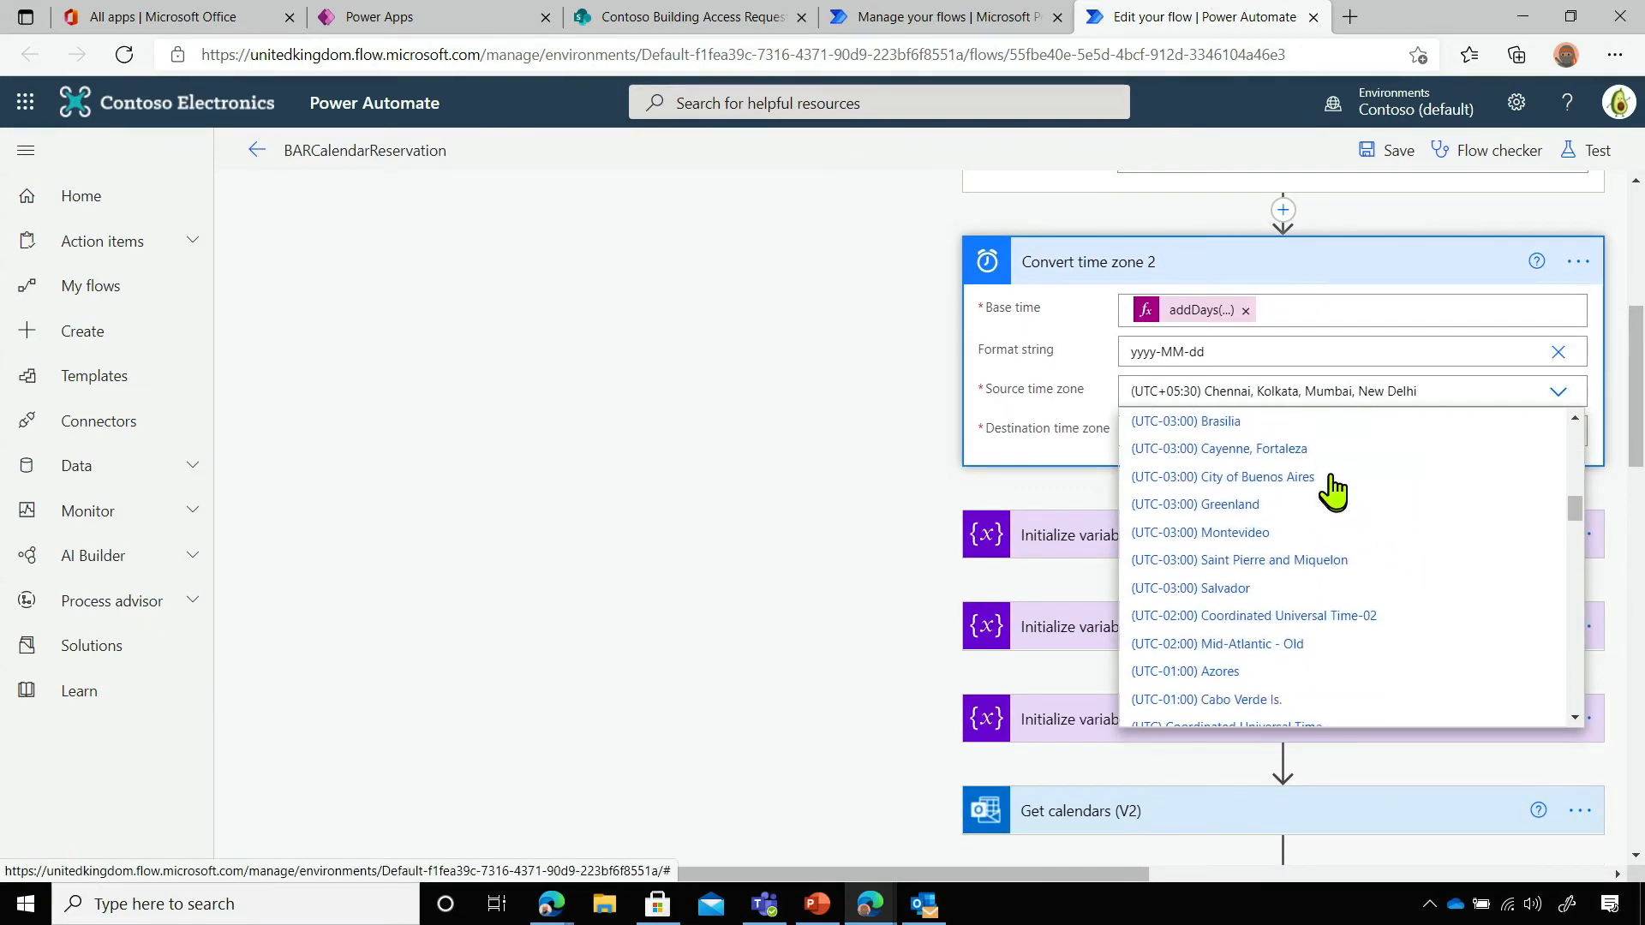
pyautogui.scroll(-3, 1333, 489)
pyautogui.click(1258, 593)
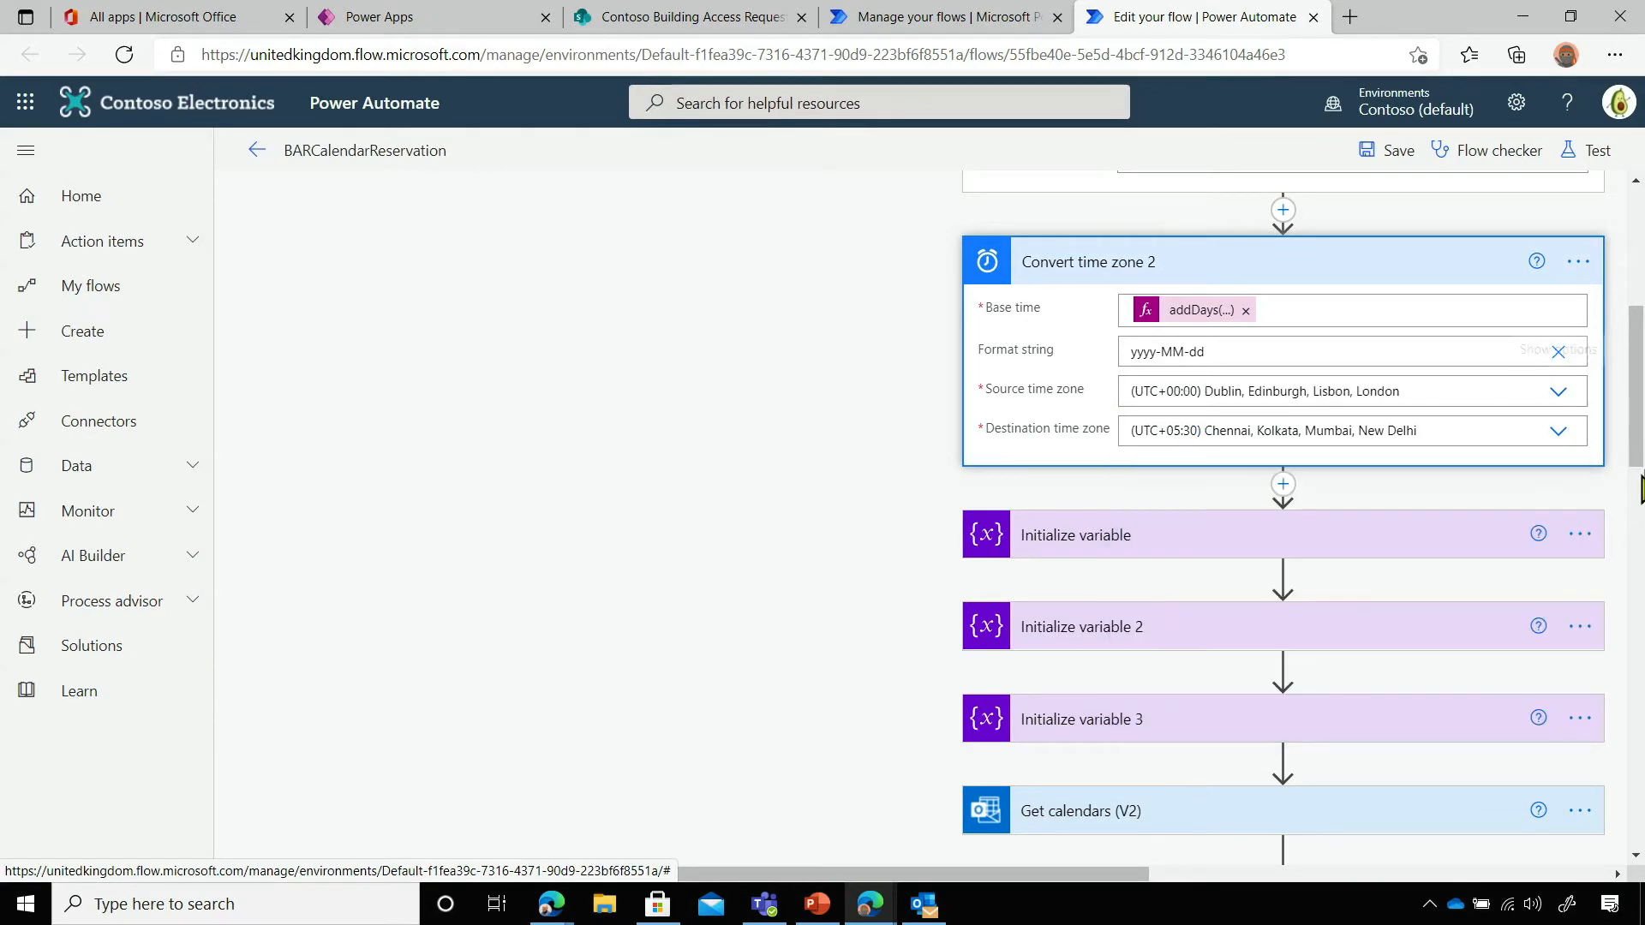
# Set the destination time zone of the Convert time zone 2 card to (UTC+00:00) Dublin, Edinburgh, Lisbon, London
pyautogui.click(1558, 433)
pyautogui.scroll(-2, 1257, 593)
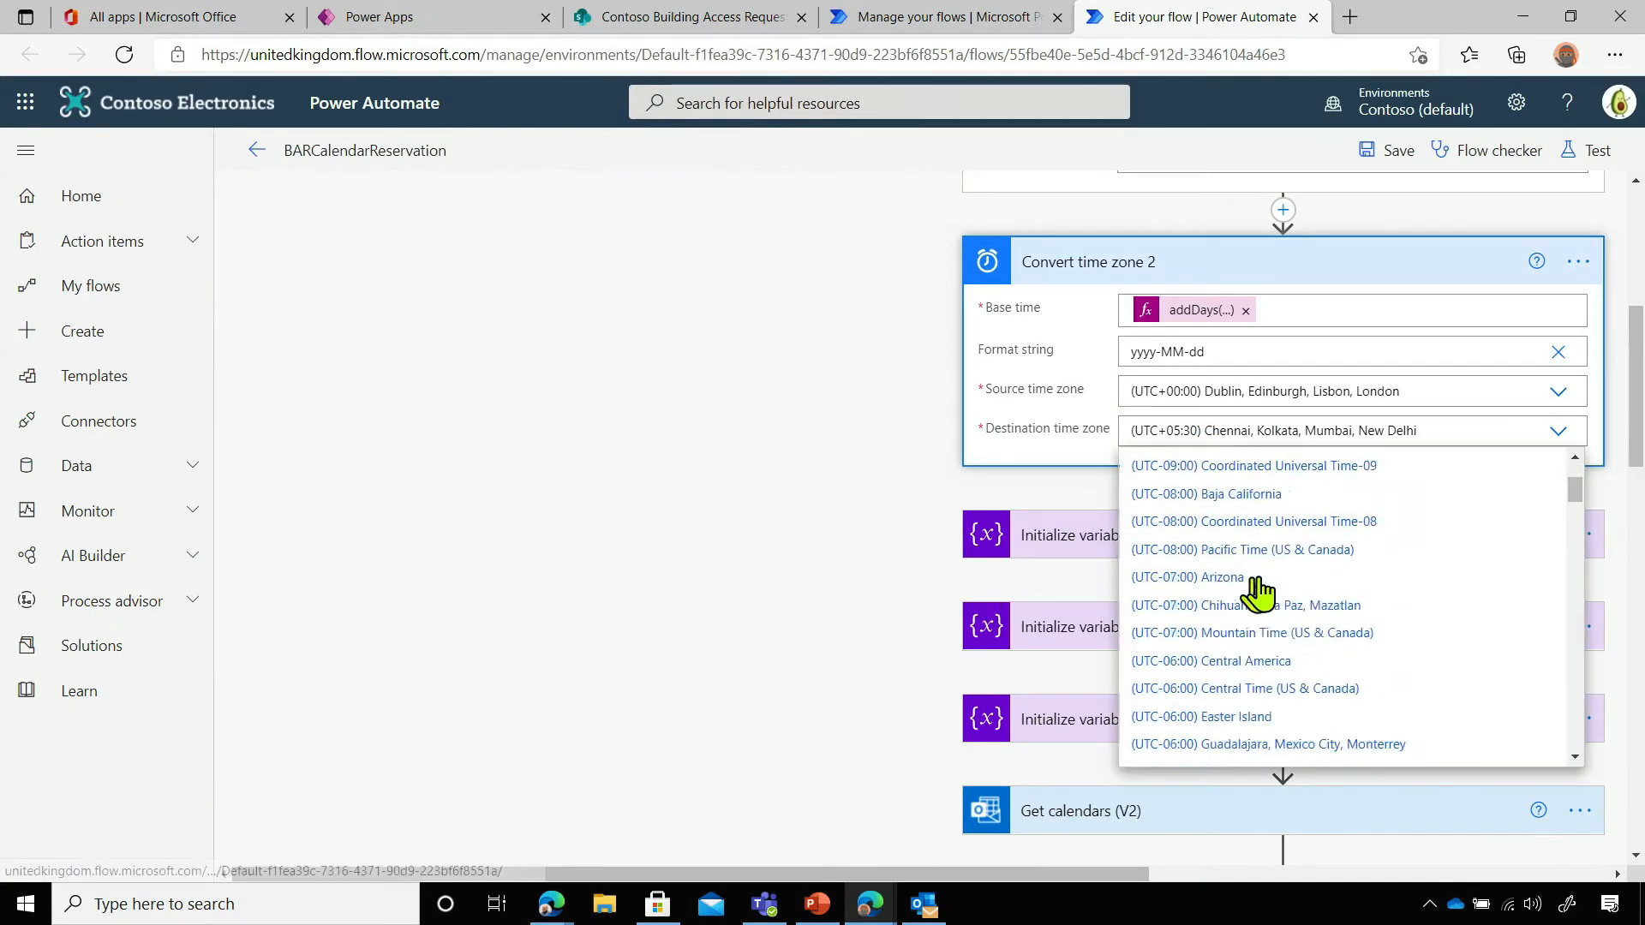
pyautogui.scroll(-12, 1257, 593)
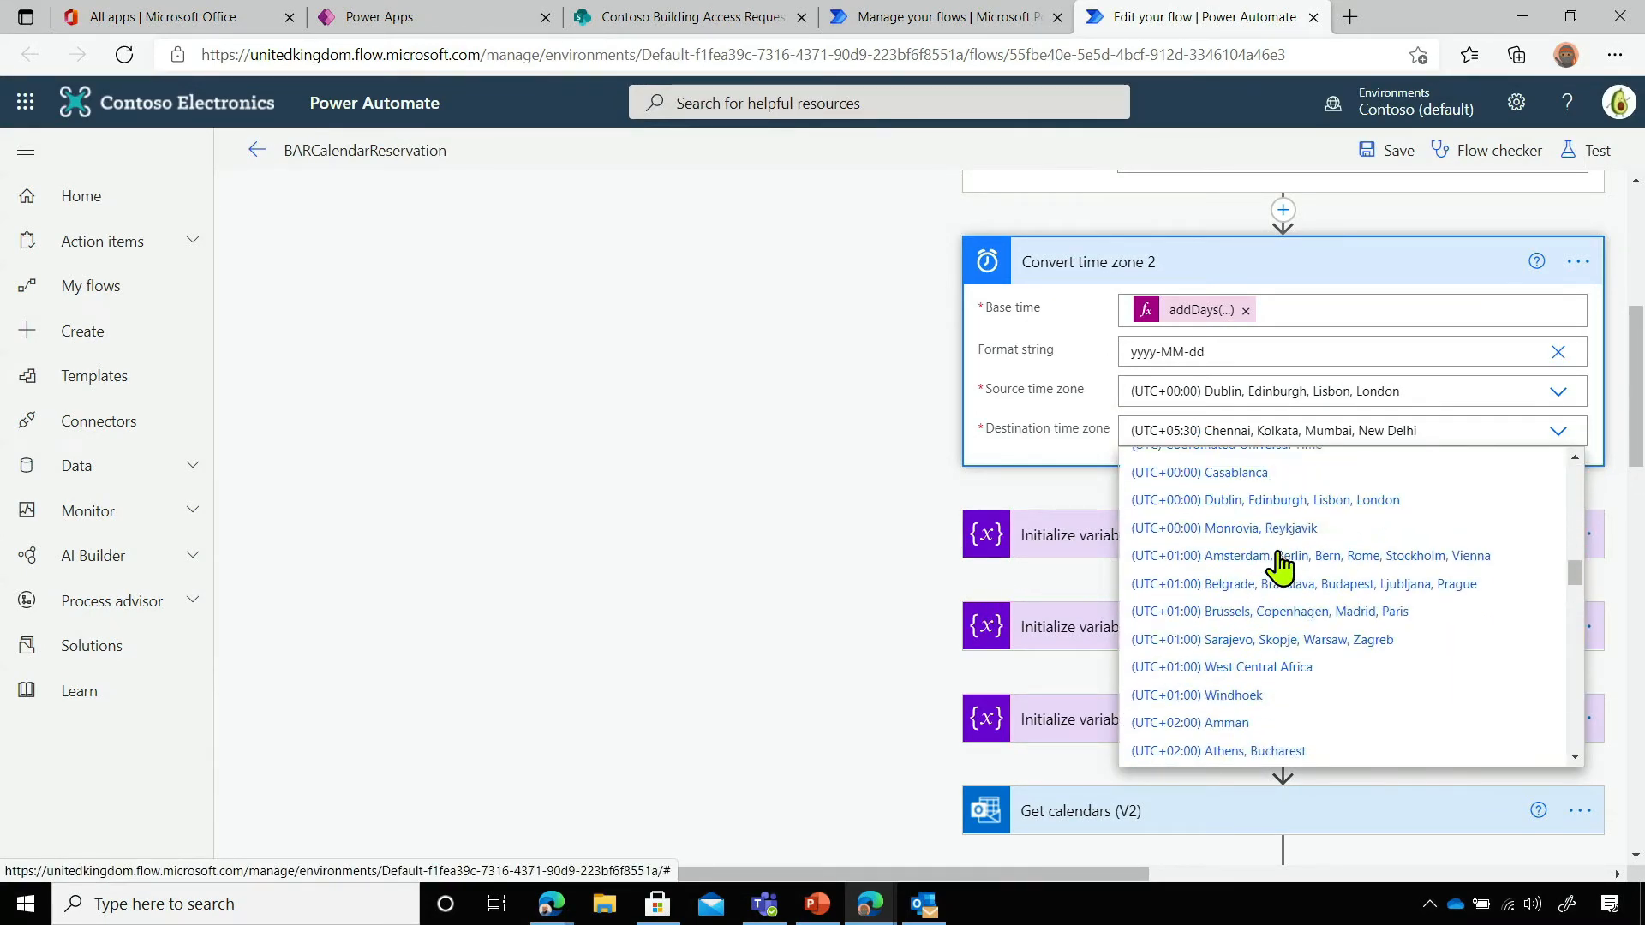
pyautogui.scroll(1, 1280, 565)
pyautogui.click(1269, 523)
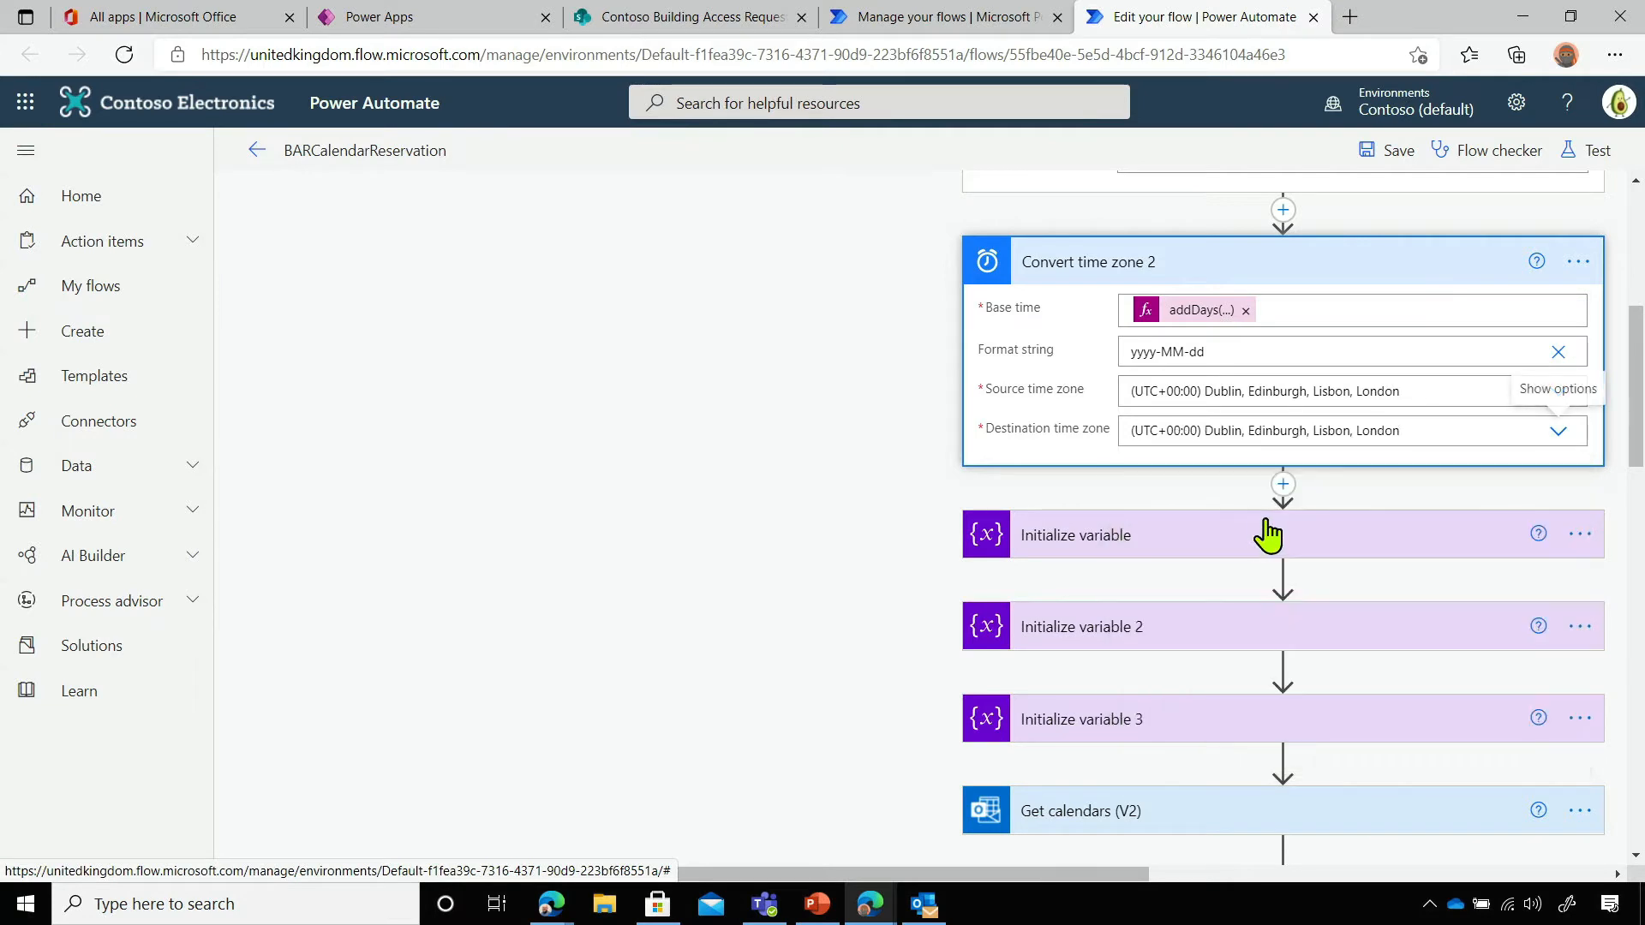
# Save the BARCalendarReservation flow, leave its editor and close the flow's browser tab
pyautogui.click(1379, 151)
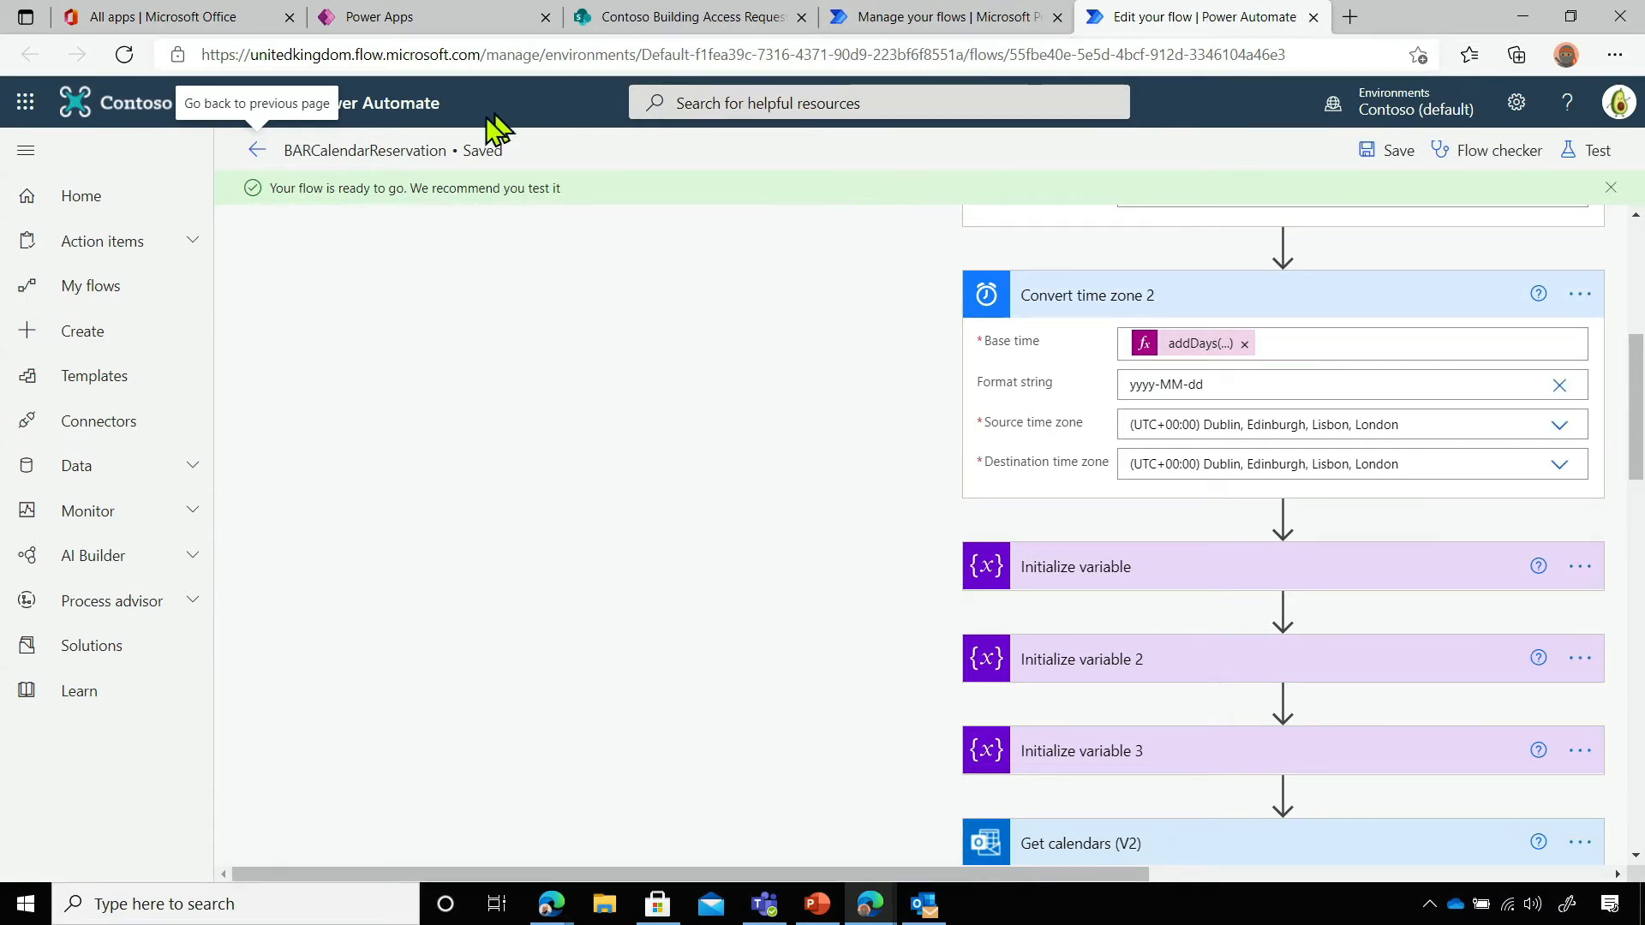
pyautogui.click(256, 152)
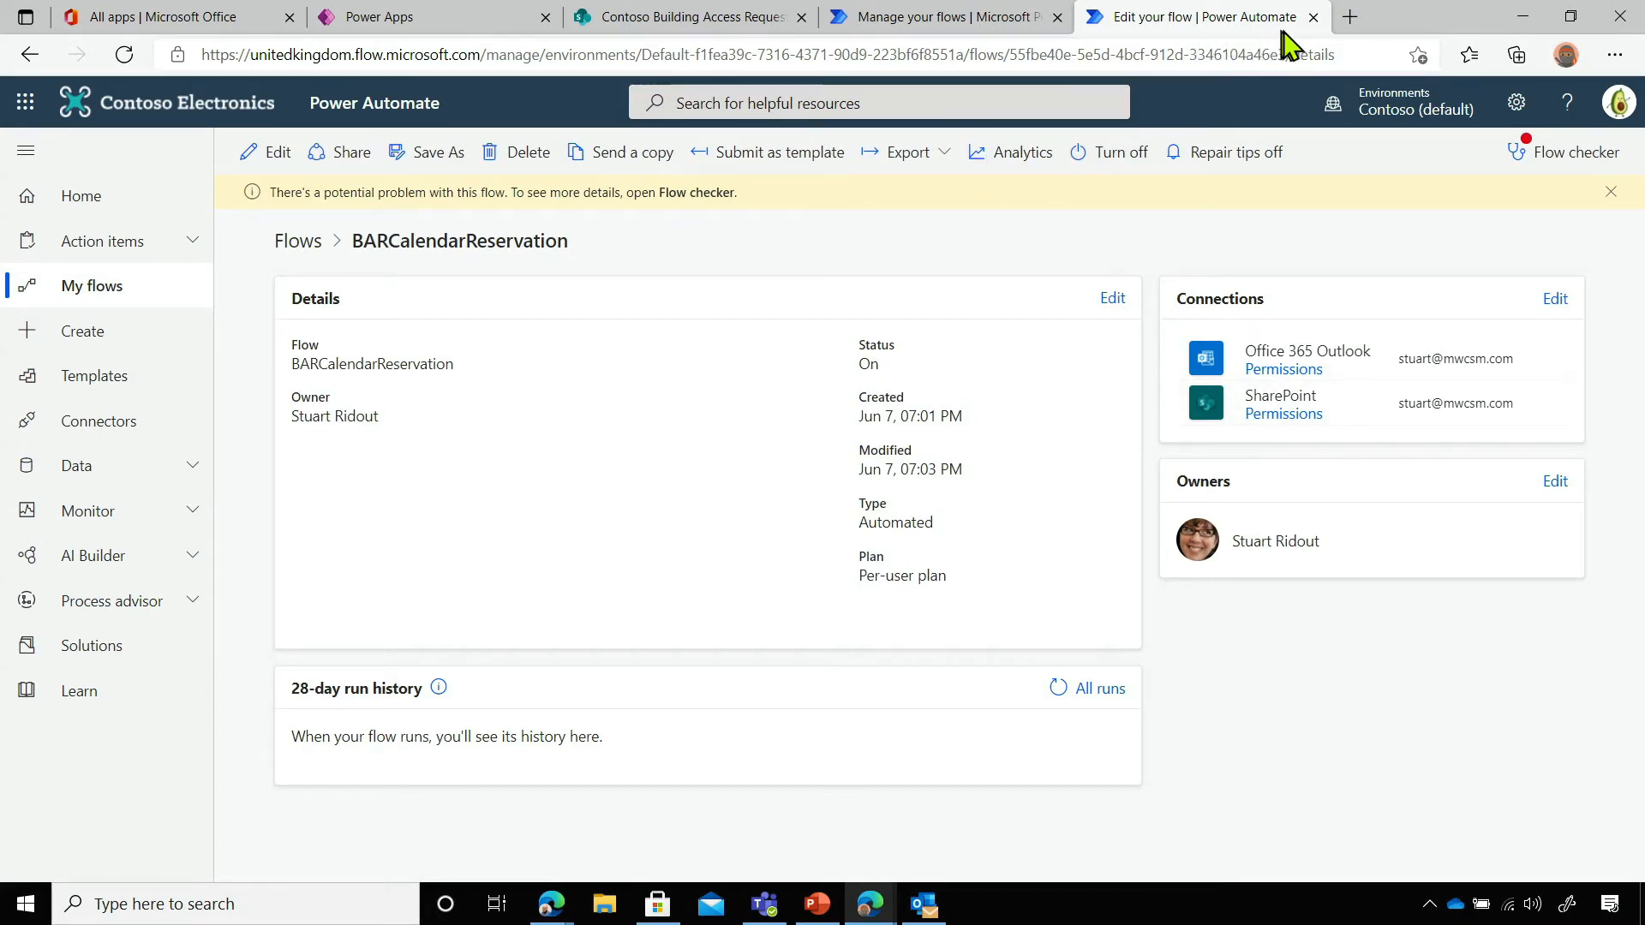
pyautogui.click(1313, 16)
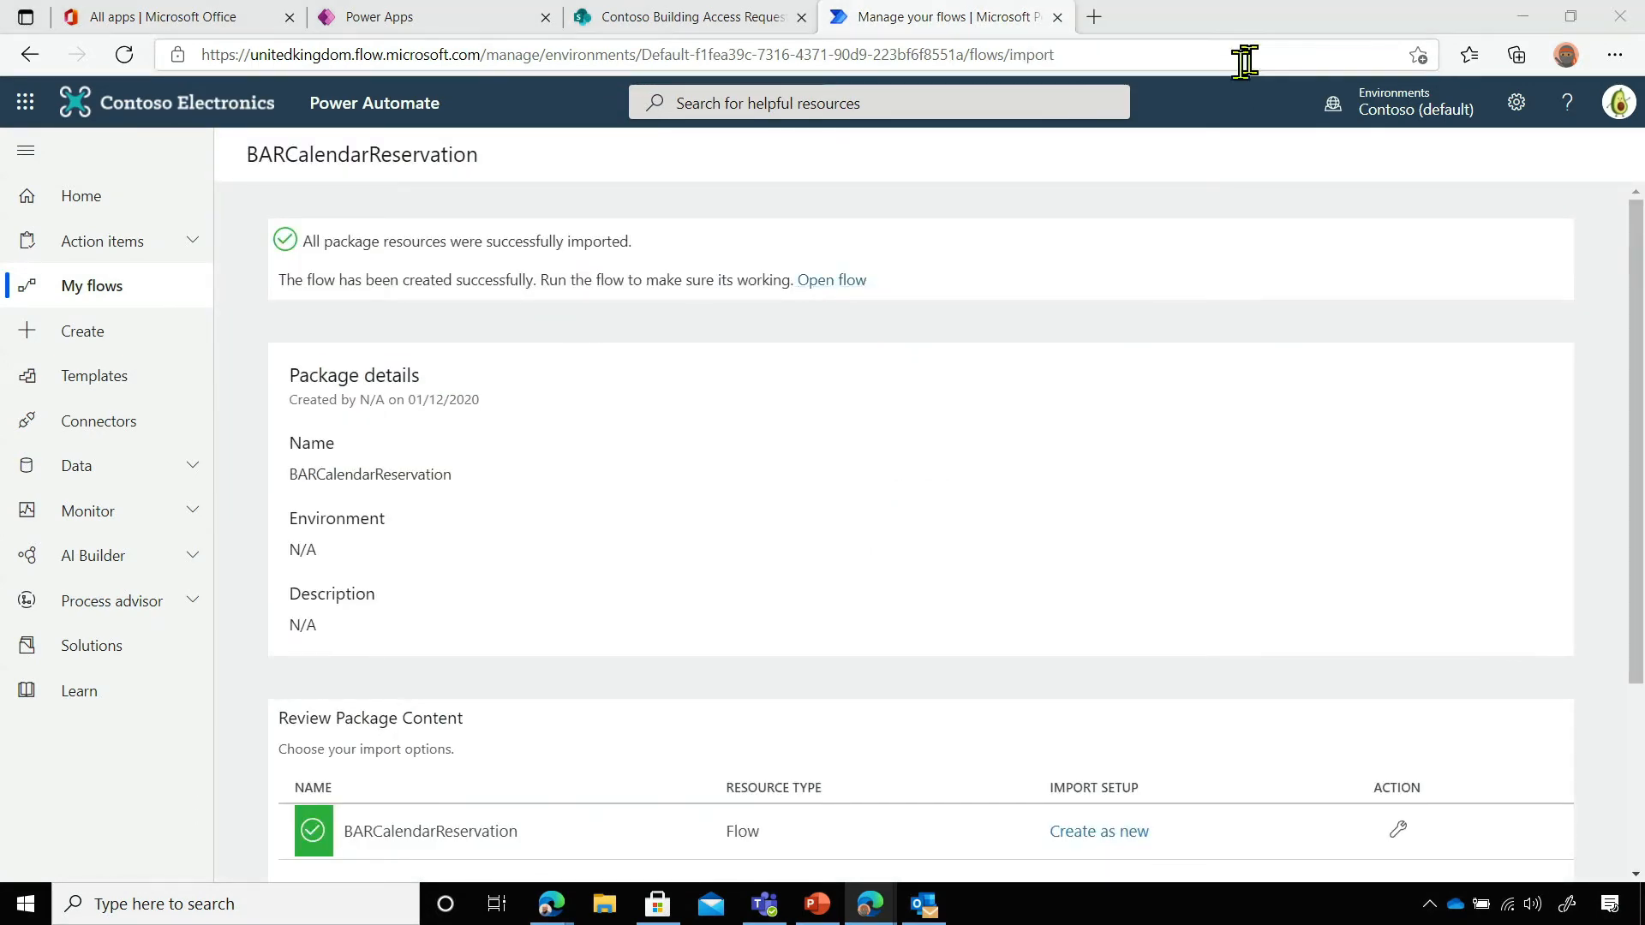
# Following Step 6 of the deployment guide, switch to Power Apps and open the import page for canvas app packages
pyautogui.hotkey('alt', 'Tab')
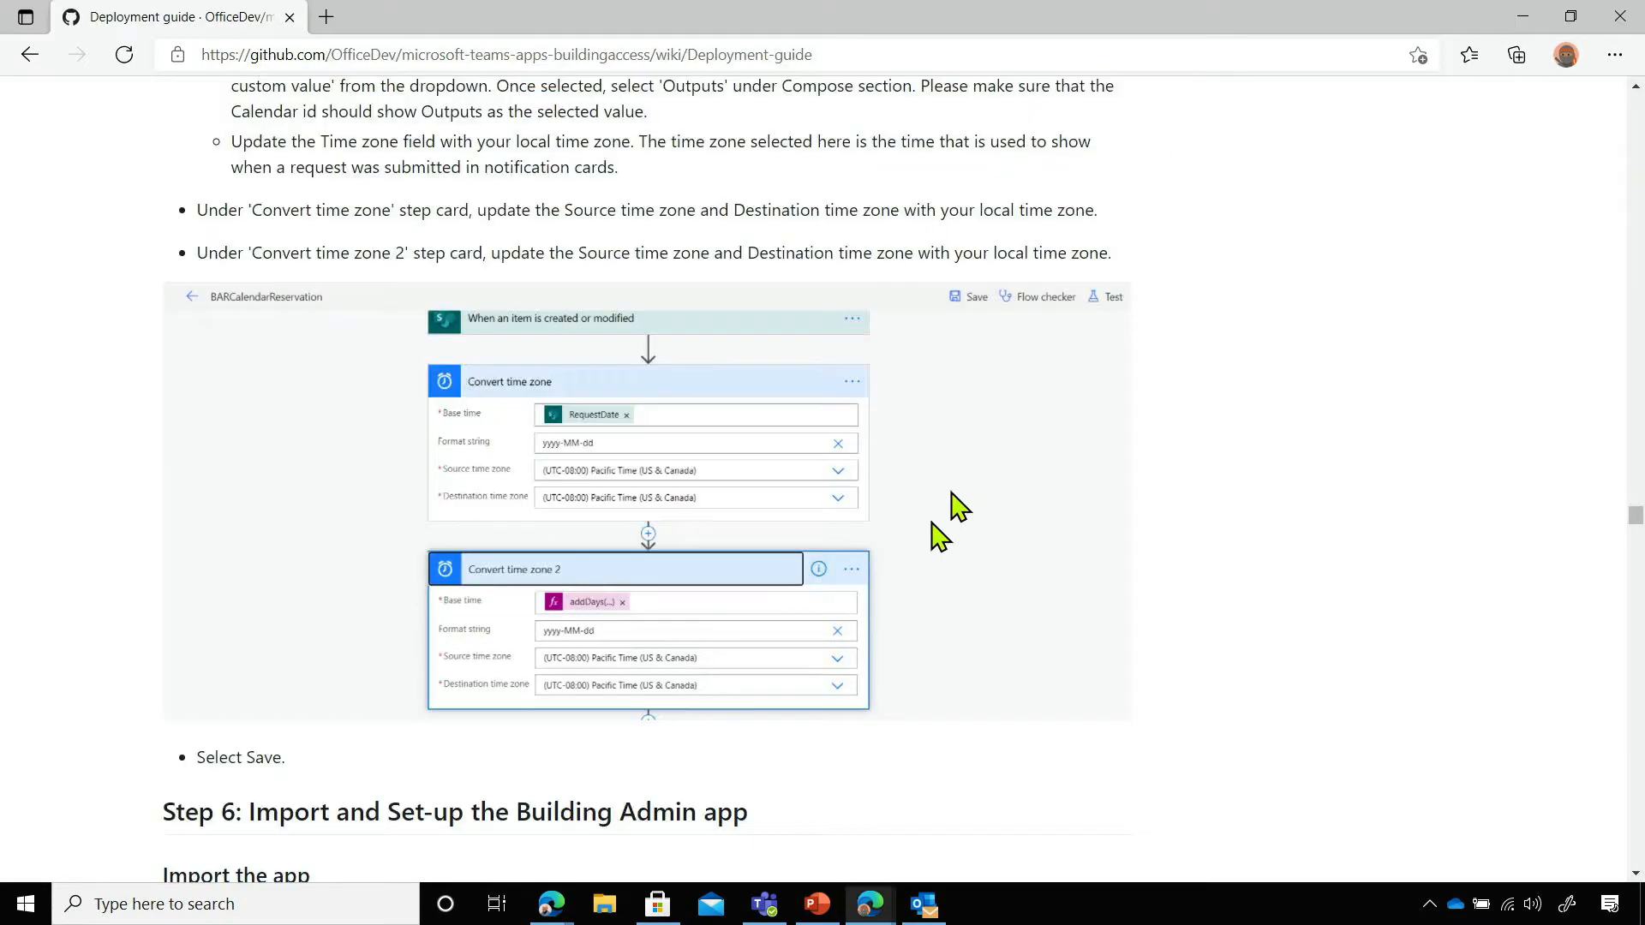
pyautogui.scroll(-5, 891, 503)
pyautogui.scroll(-3, 617, 412)
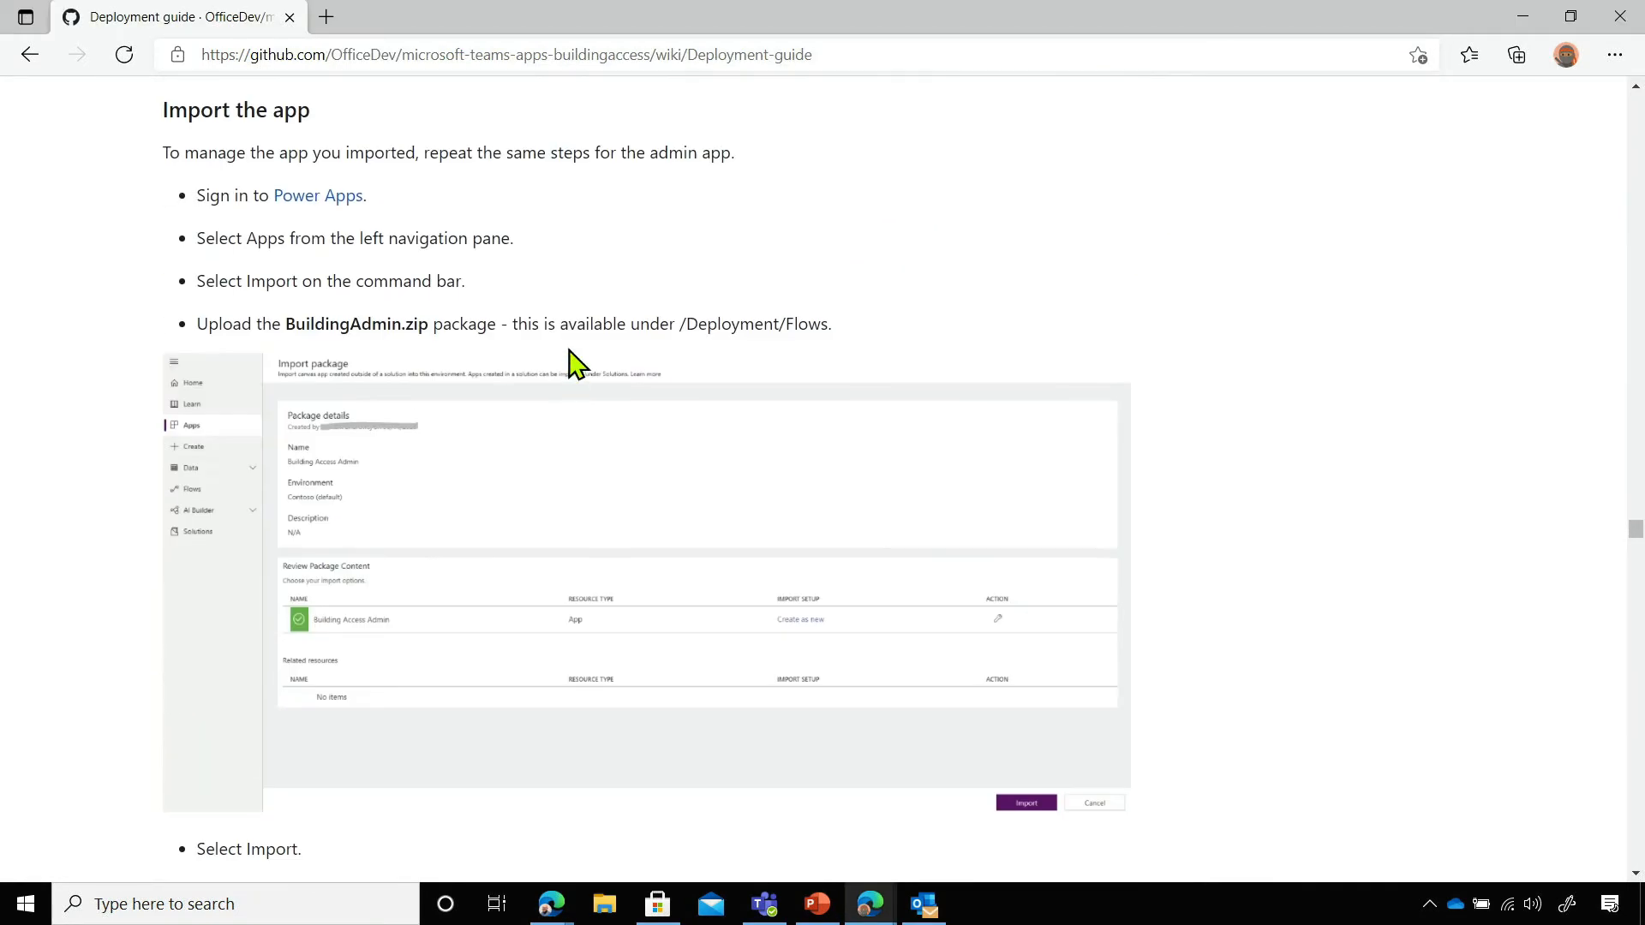
pyautogui.scroll(1, 577, 363)
pyautogui.hotkey('alt', 'Tab')
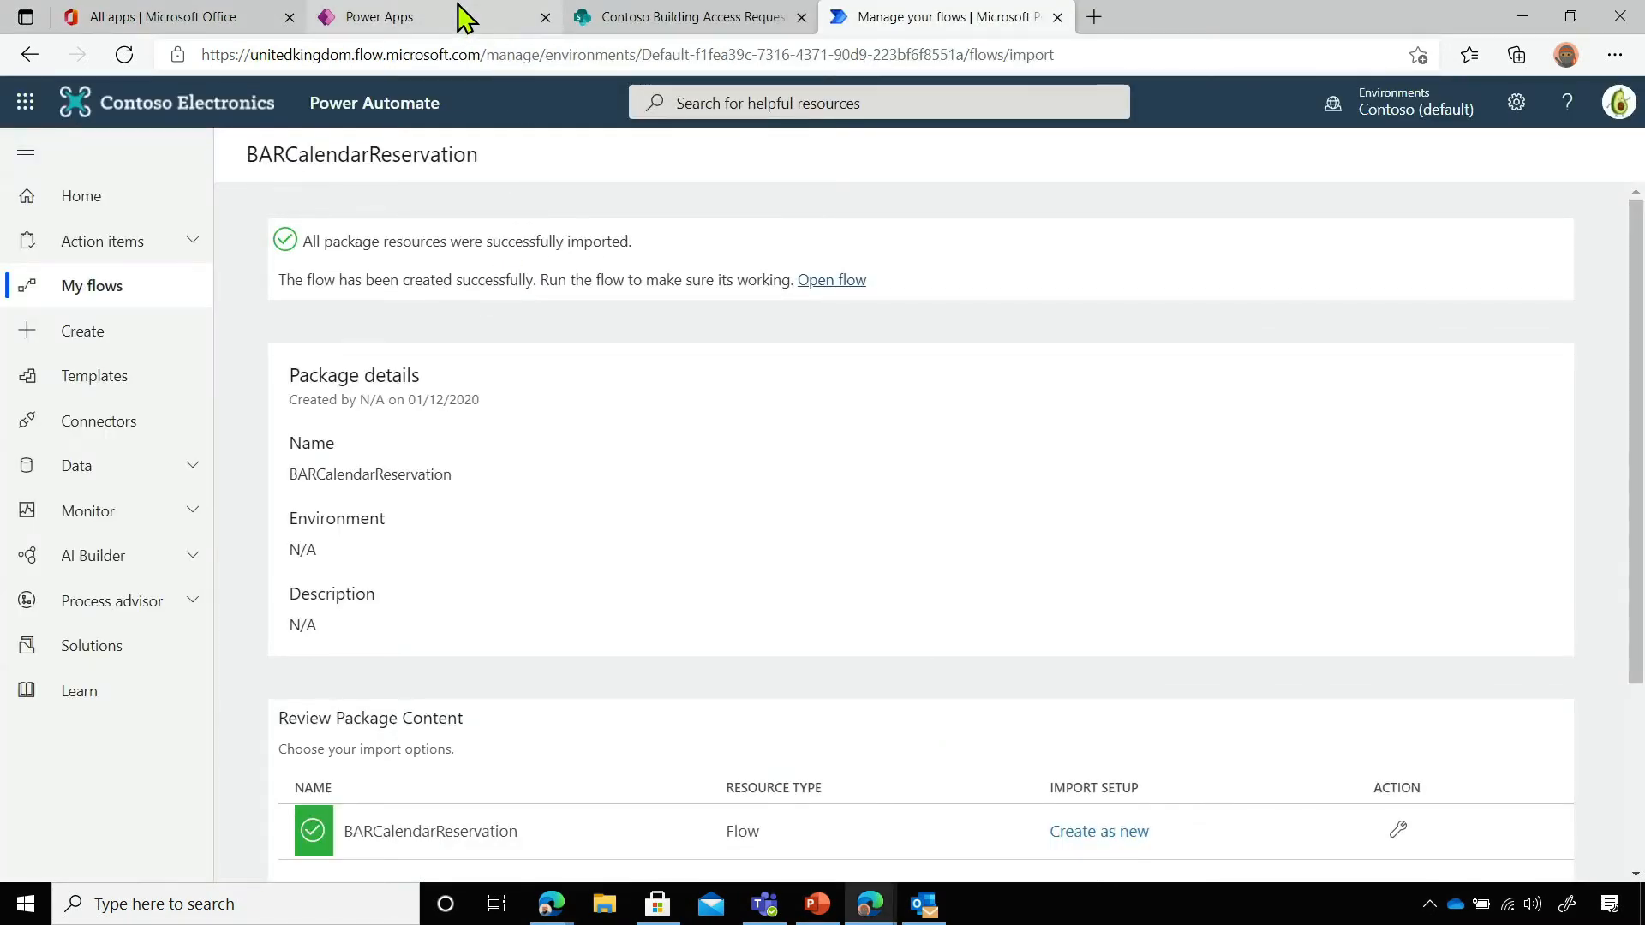
pyautogui.click(460, 18)
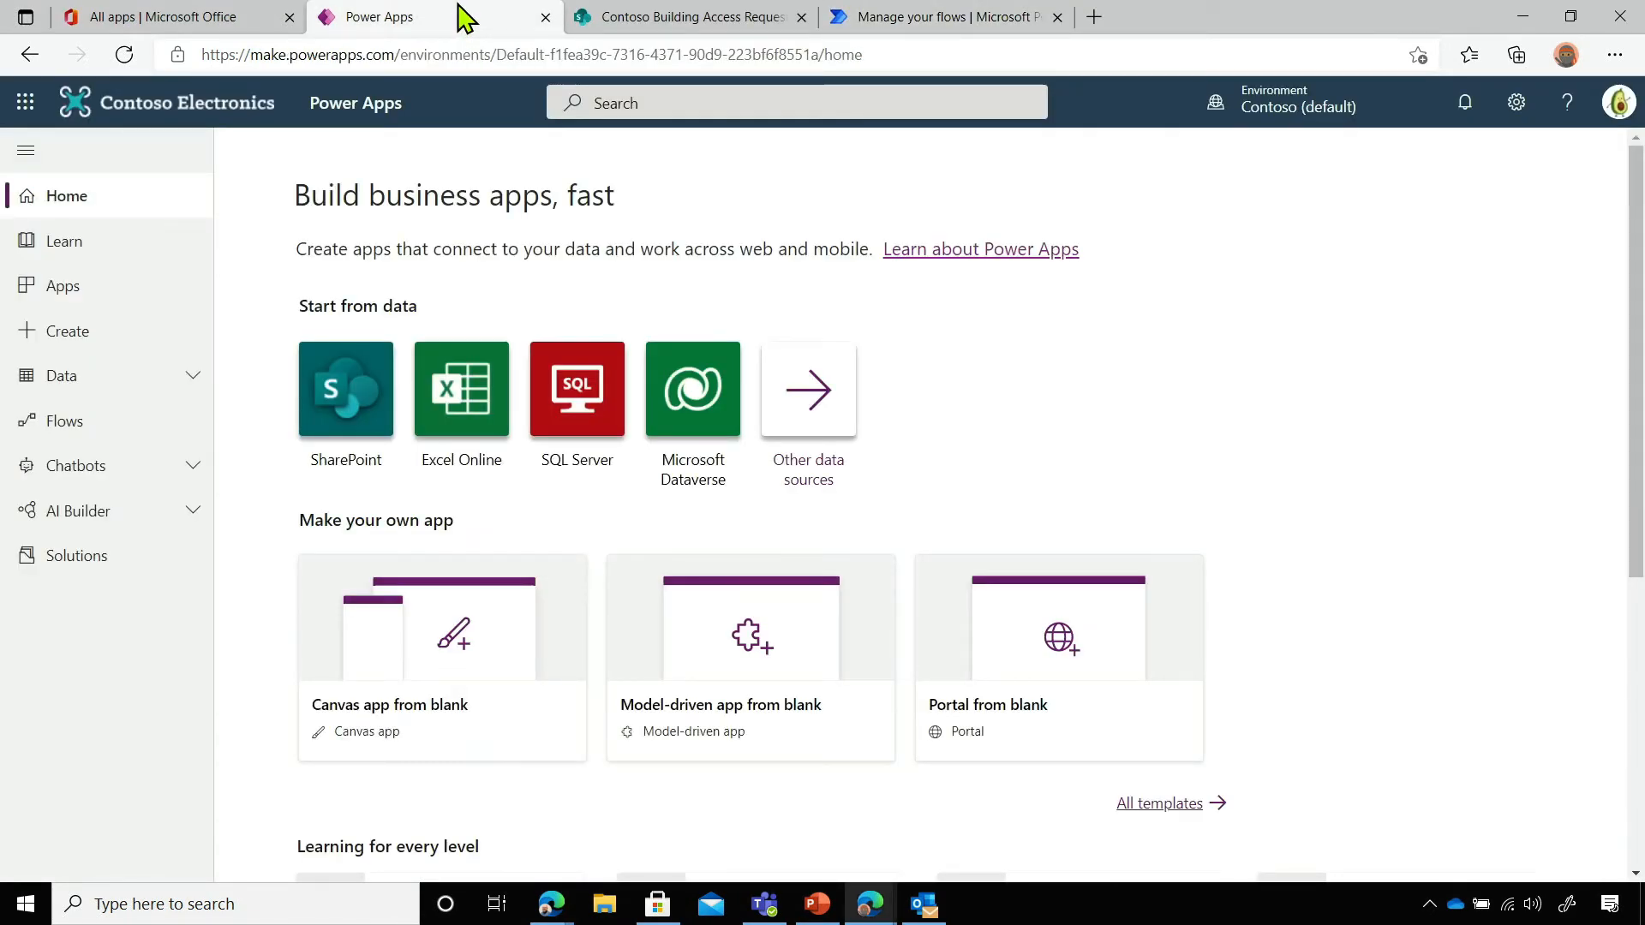
pyautogui.click(100, 300)
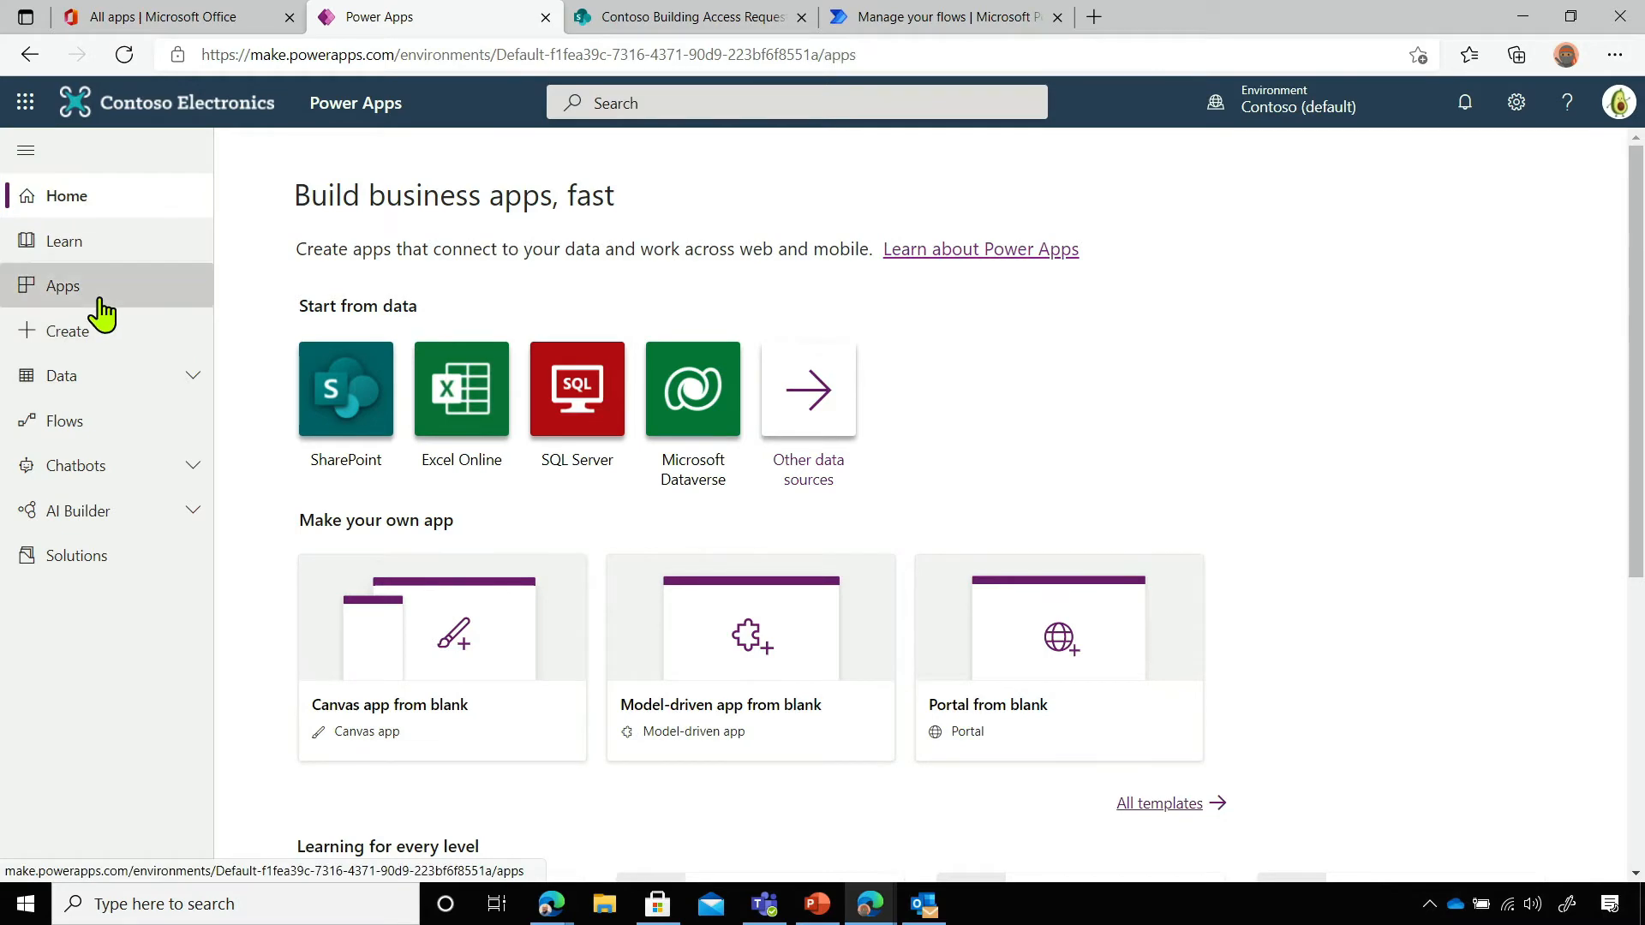
pyautogui.click(439, 154)
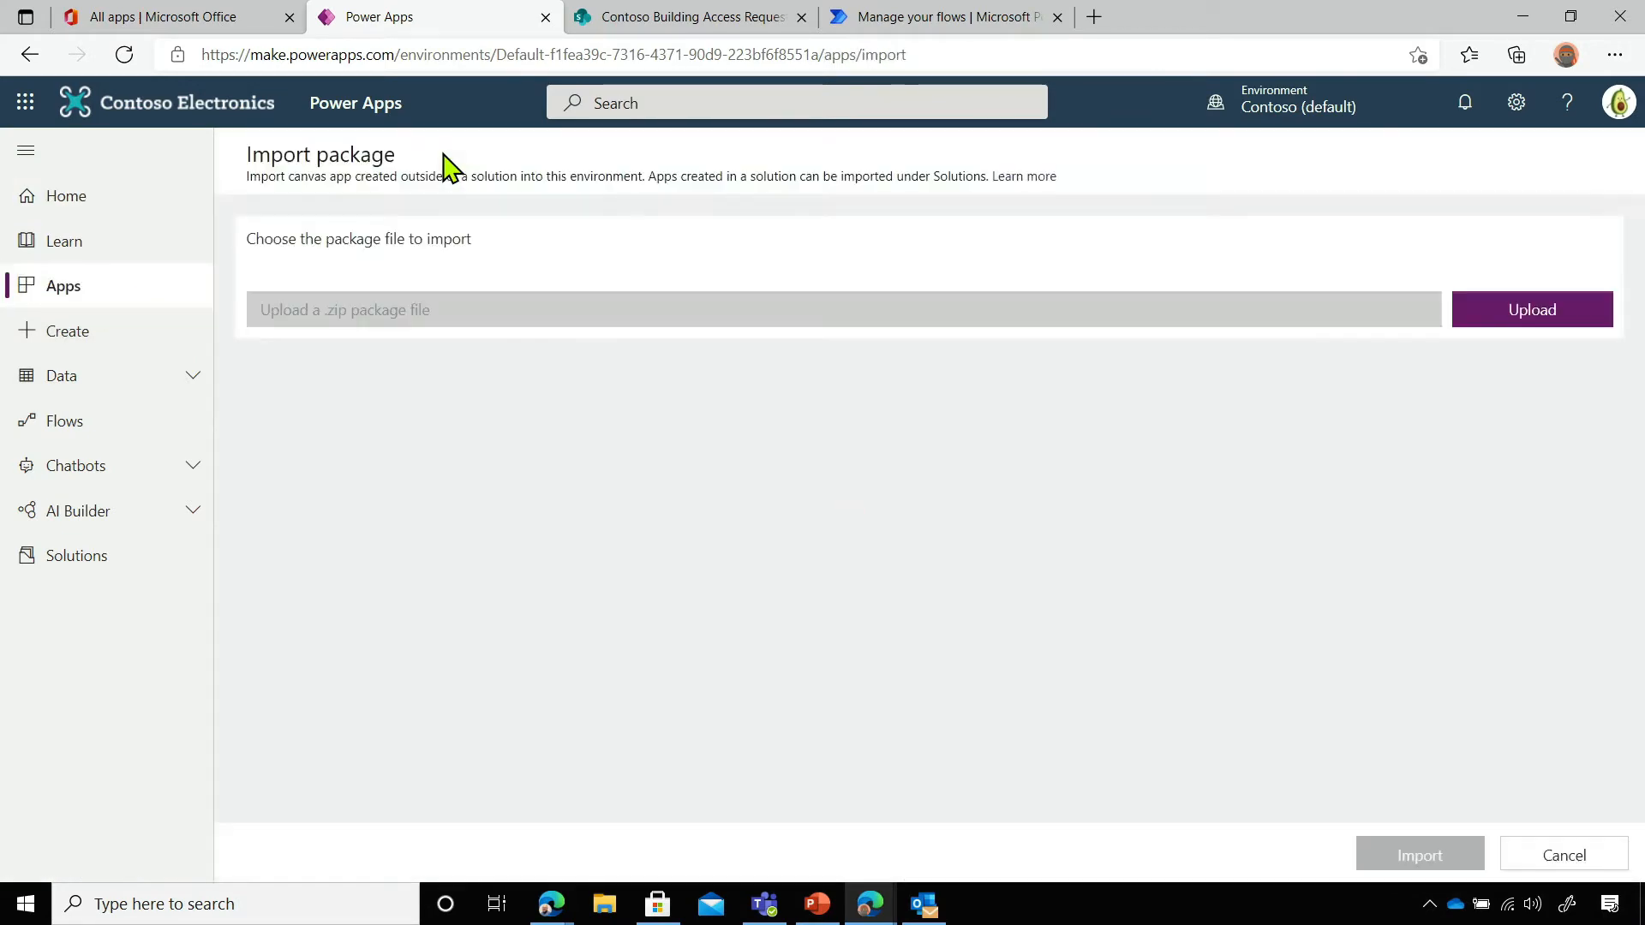
# Upload the BuildingAdmin package from the Deployment/Power Apps folder and import it as a new app
pyautogui.click(1552, 313)
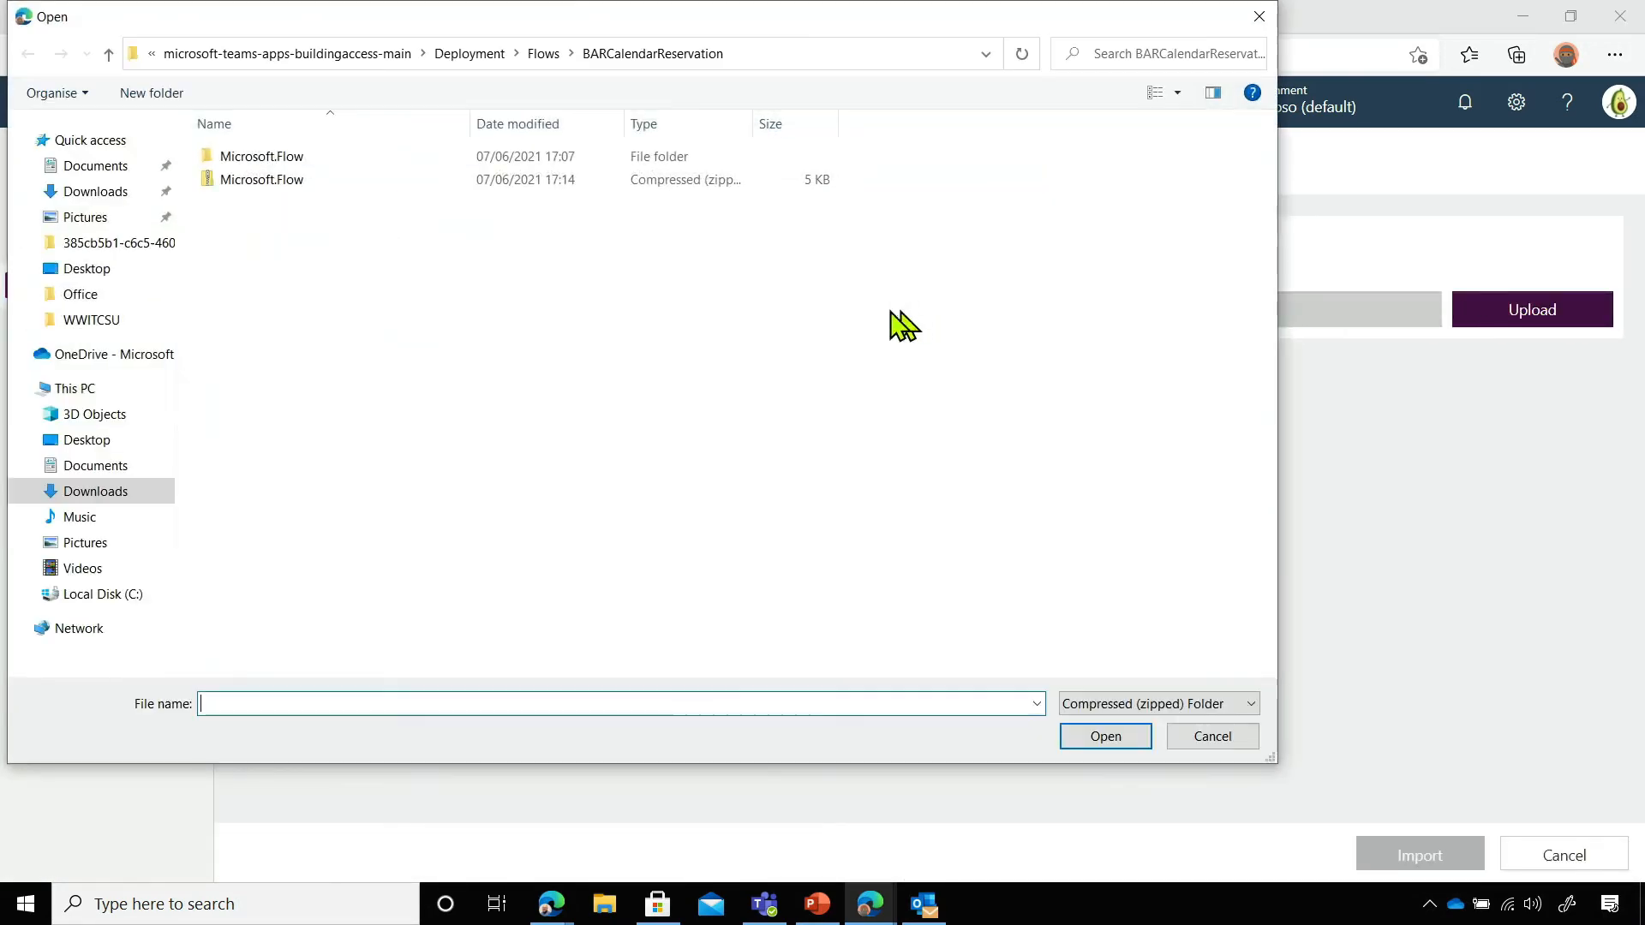
pyautogui.click(486, 54)
pyautogui.doubleClick(276, 179)
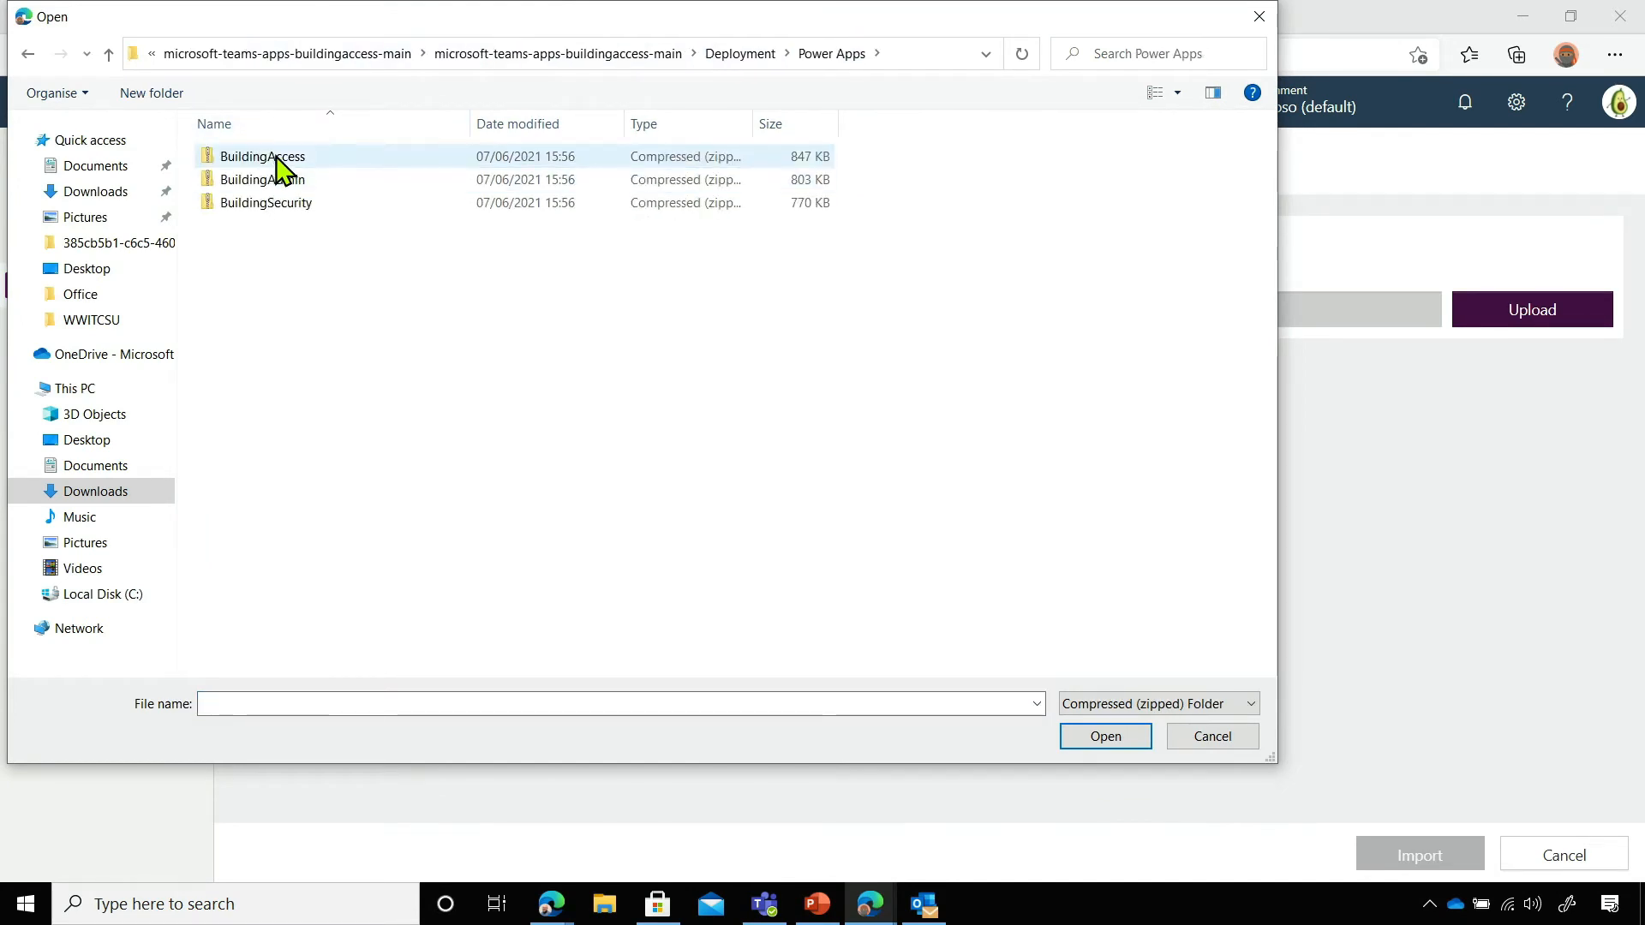
pyautogui.doubleClick(275, 179)
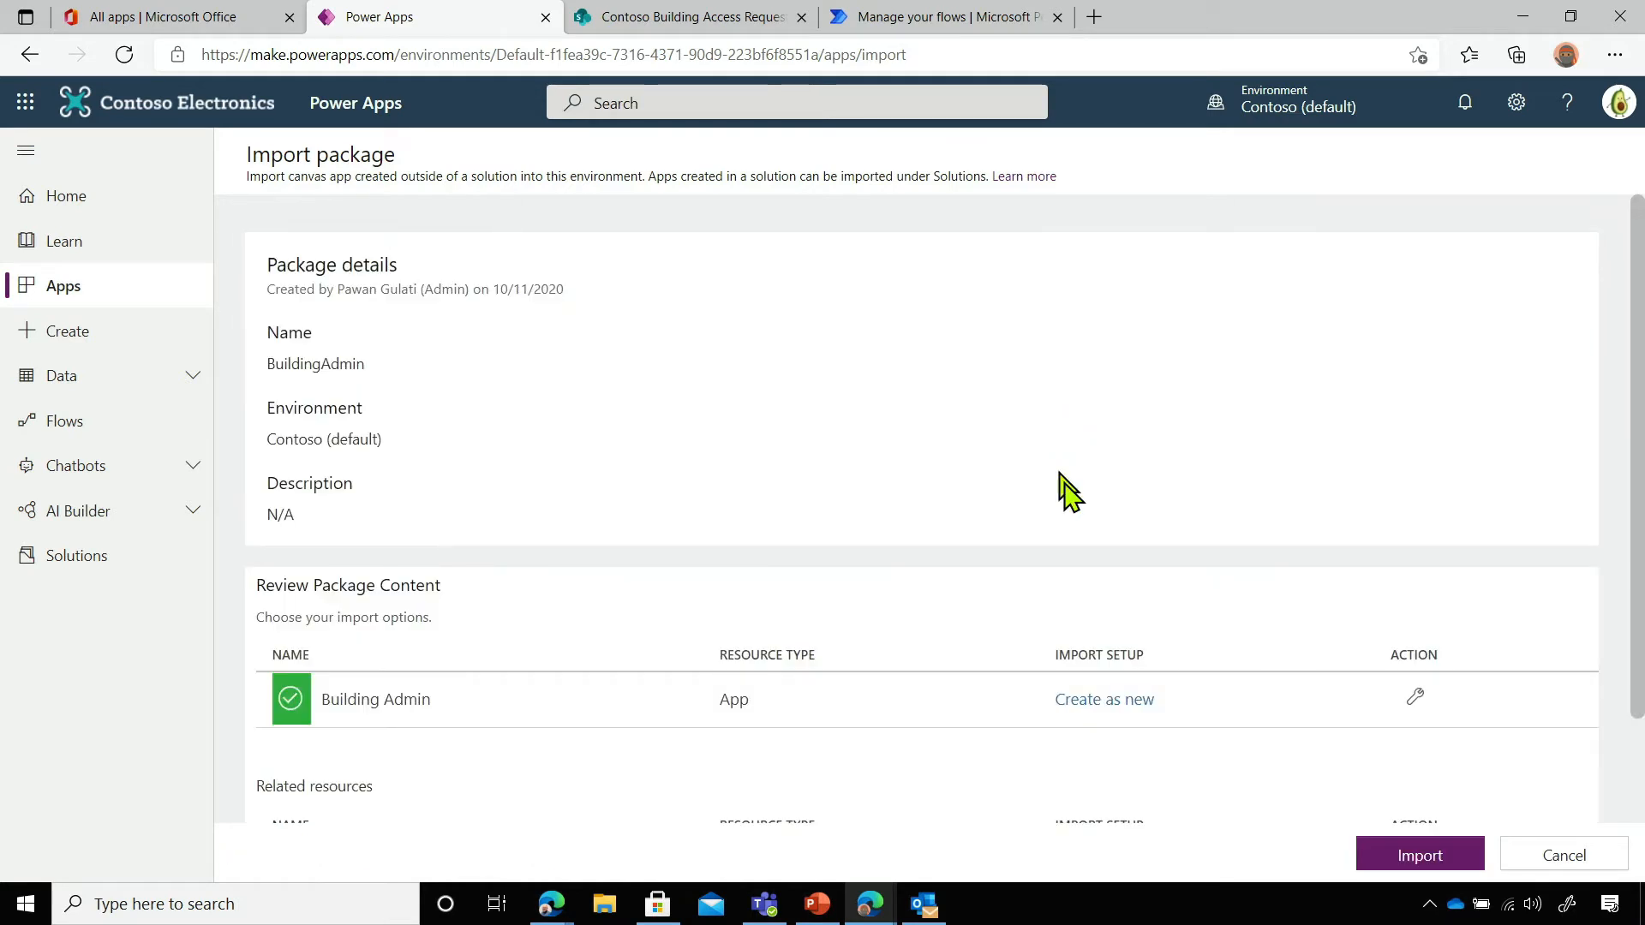
pyautogui.click(1384, 857)
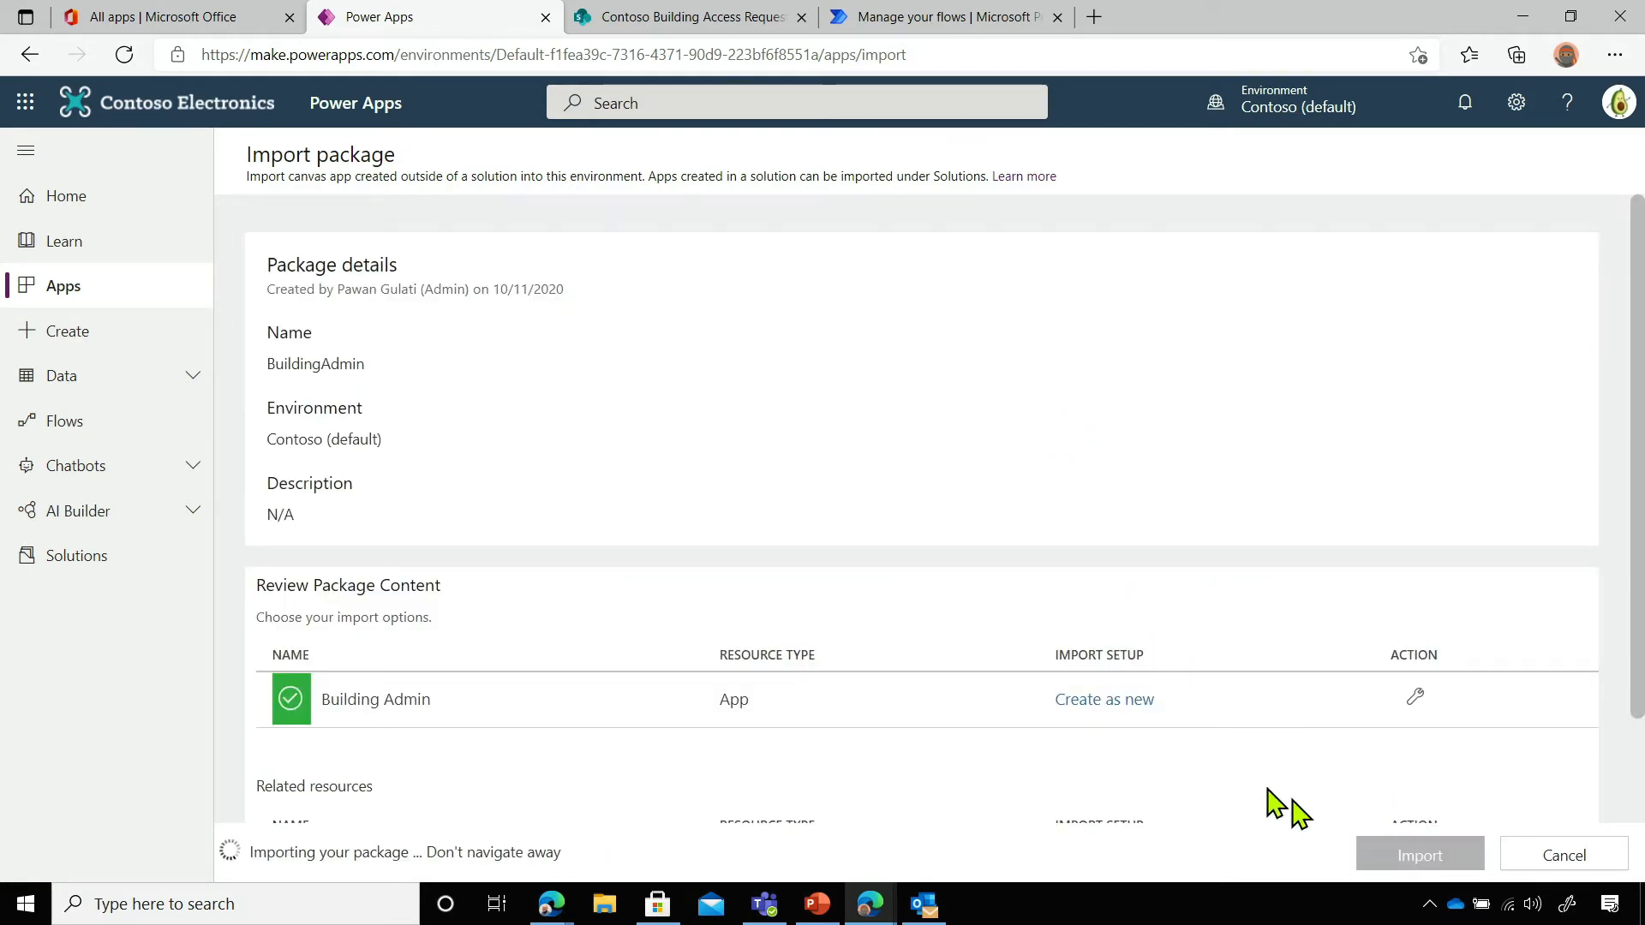
pyautogui.scroll(-2, 913, 607)
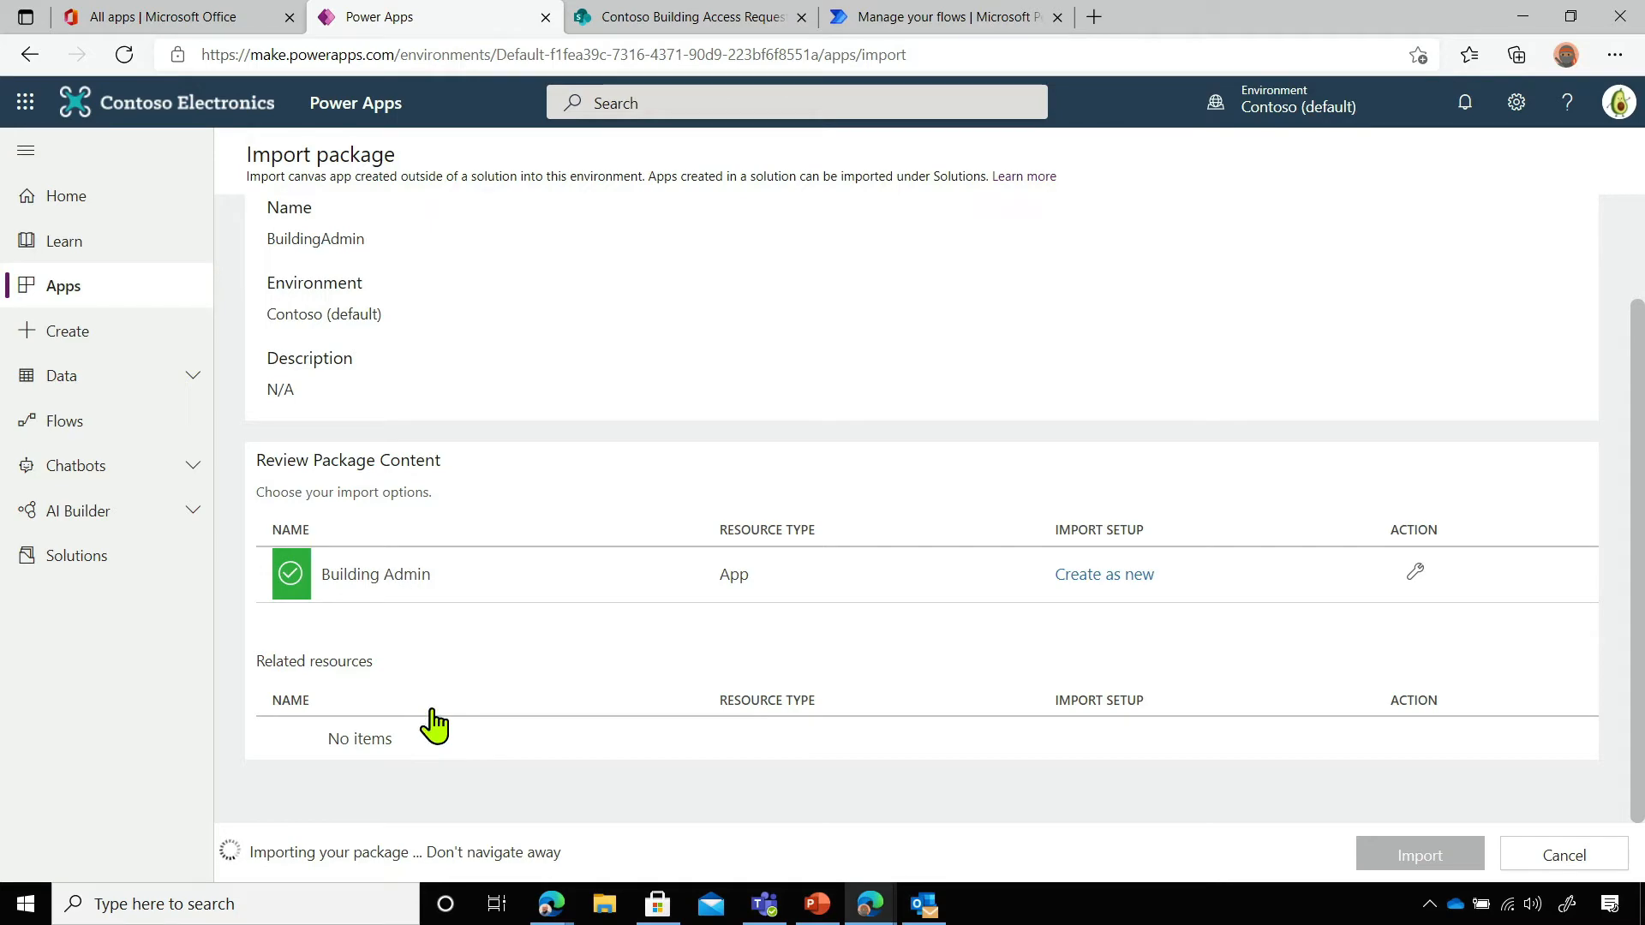
# Read the deployment guide's instructions for updating the Building Admin app's SharePoint connections and removing its existing lists
pyautogui.hotkey('alt', 'Tab')
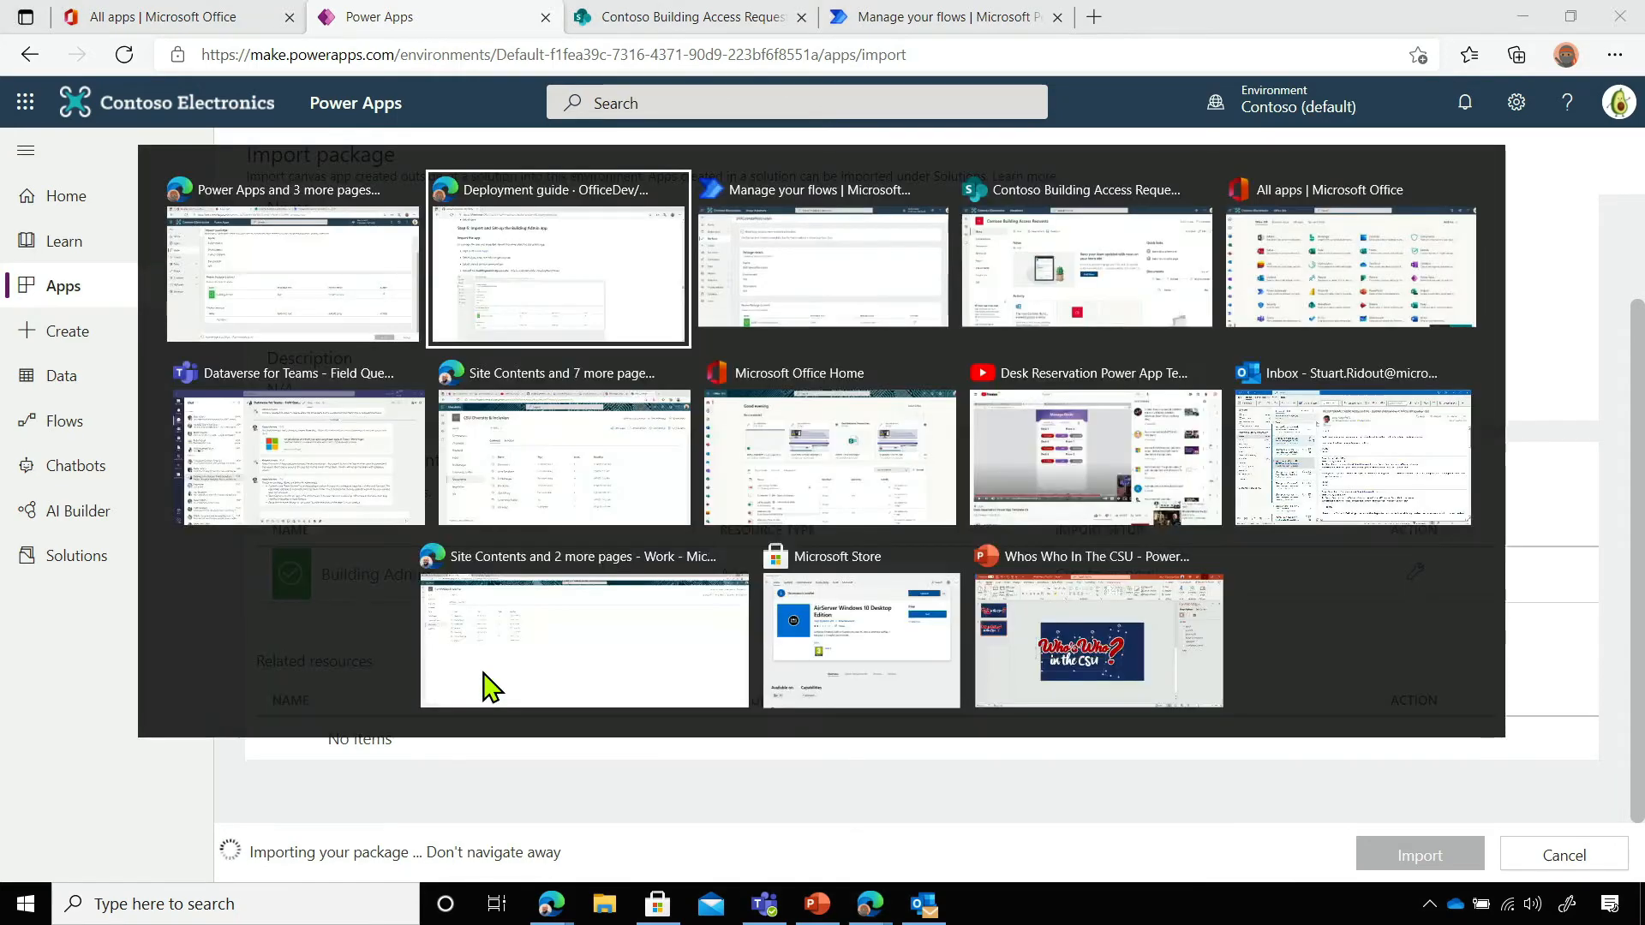
pyautogui.scroll(-8, 523, 467)
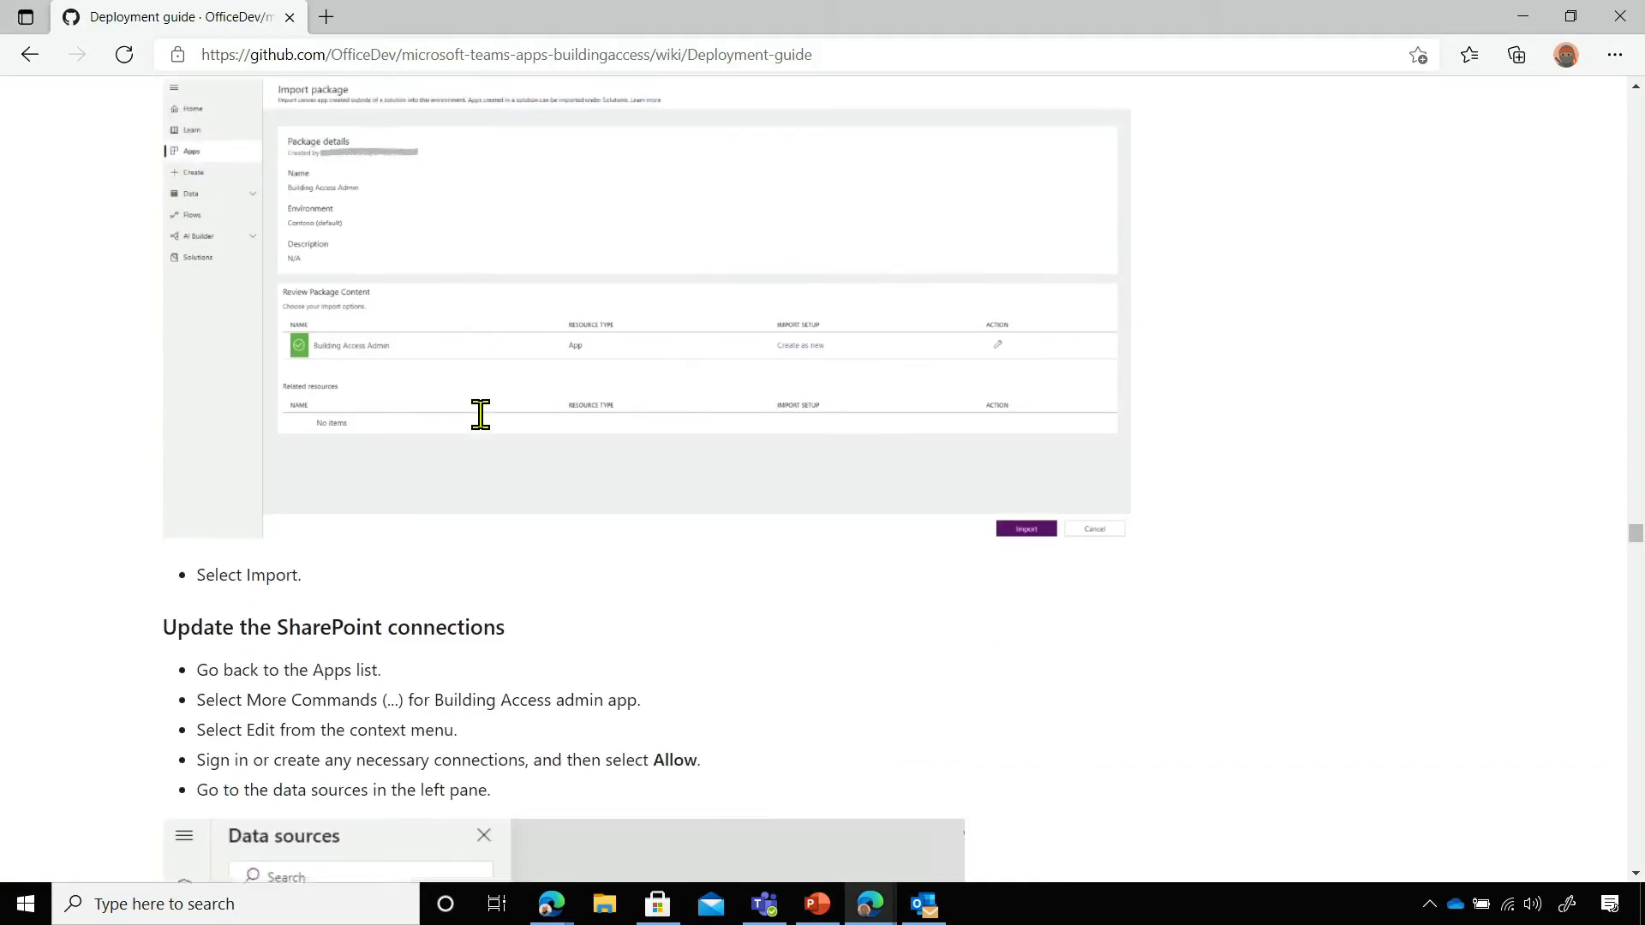
pyautogui.scroll(-5, 267, 551)
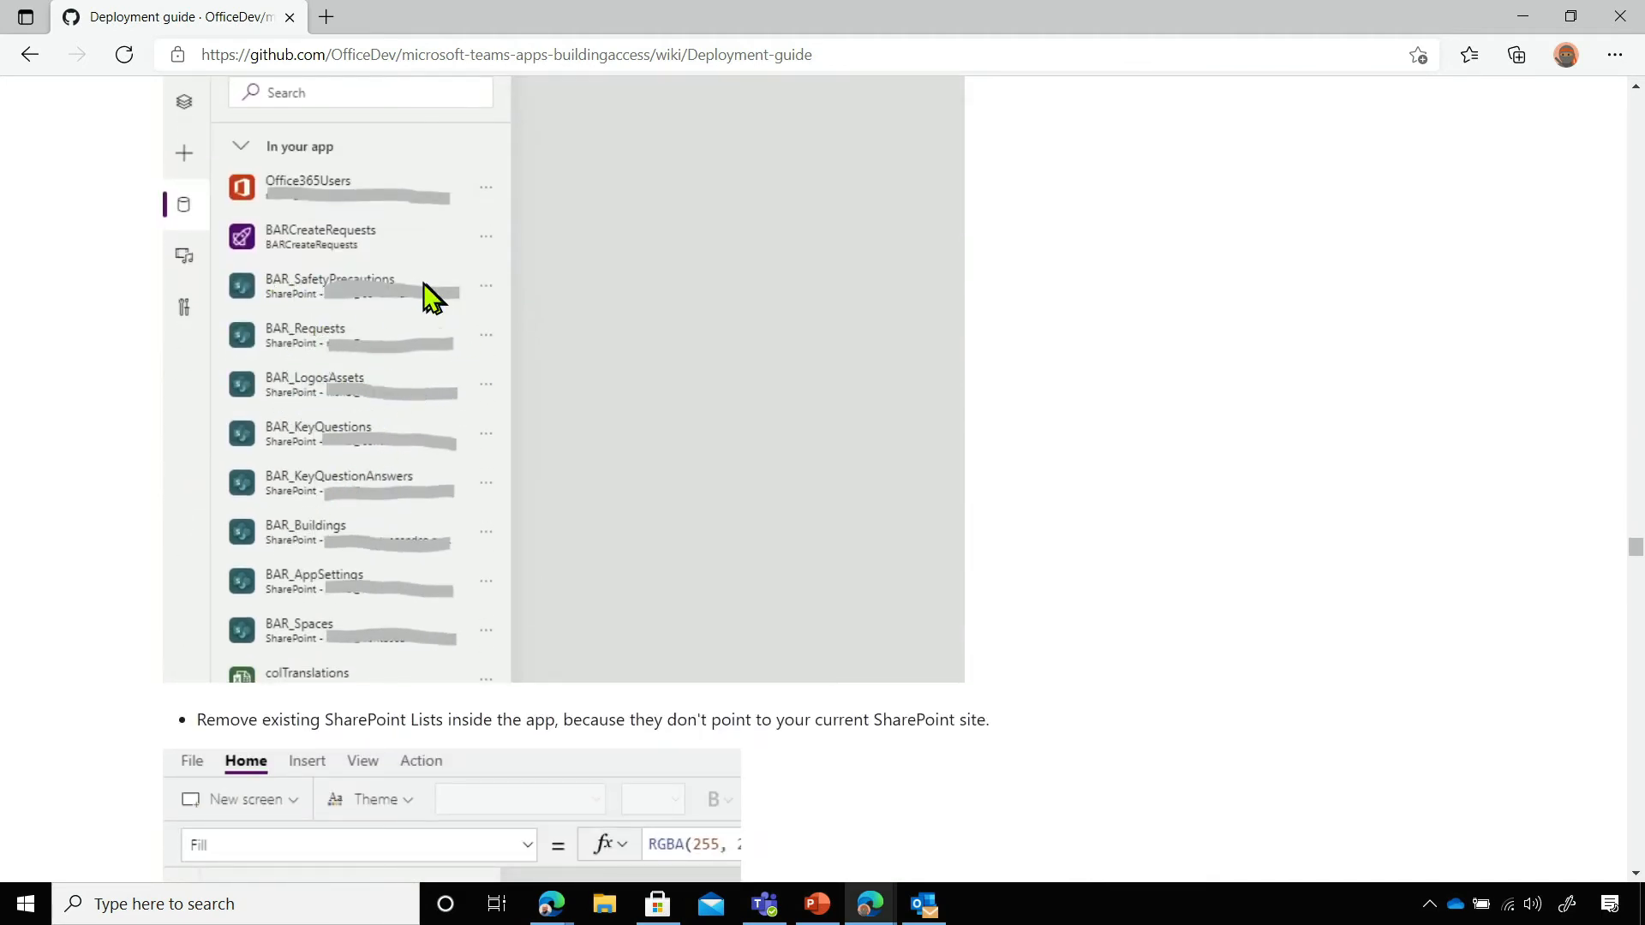
pyautogui.scroll(-10, 427, 467)
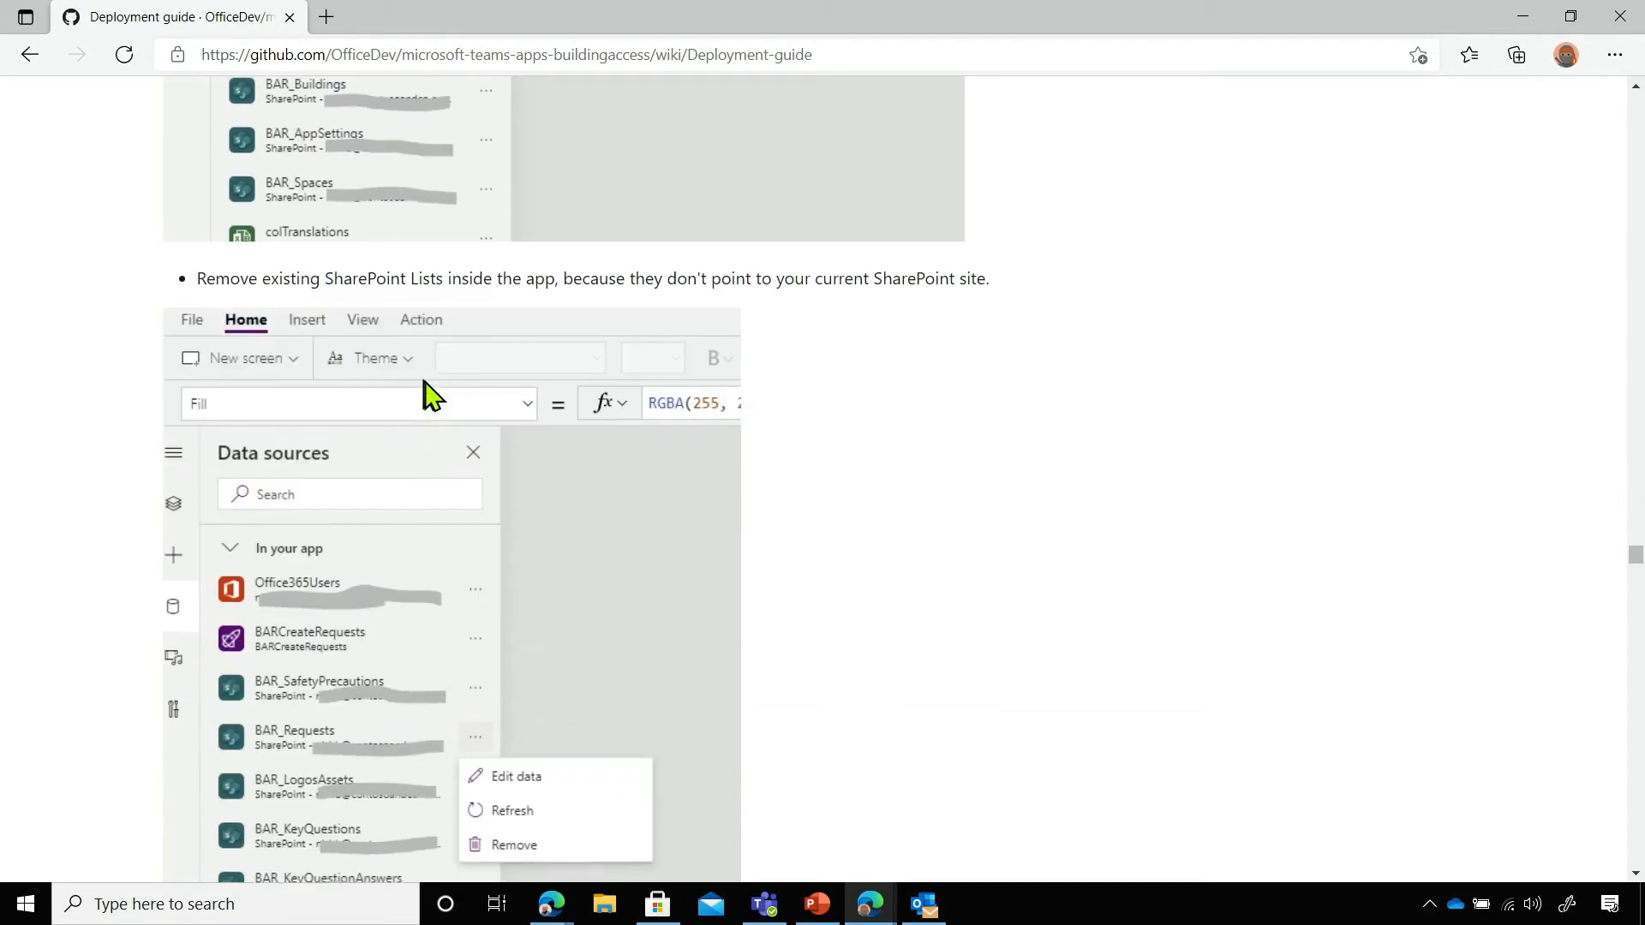
# Read the deployment guide's instructions for adding SharePoint lists and publishing, plus Step 7 on importing and setting up the Building Security app
pyautogui.scroll(-10, 437, 394)
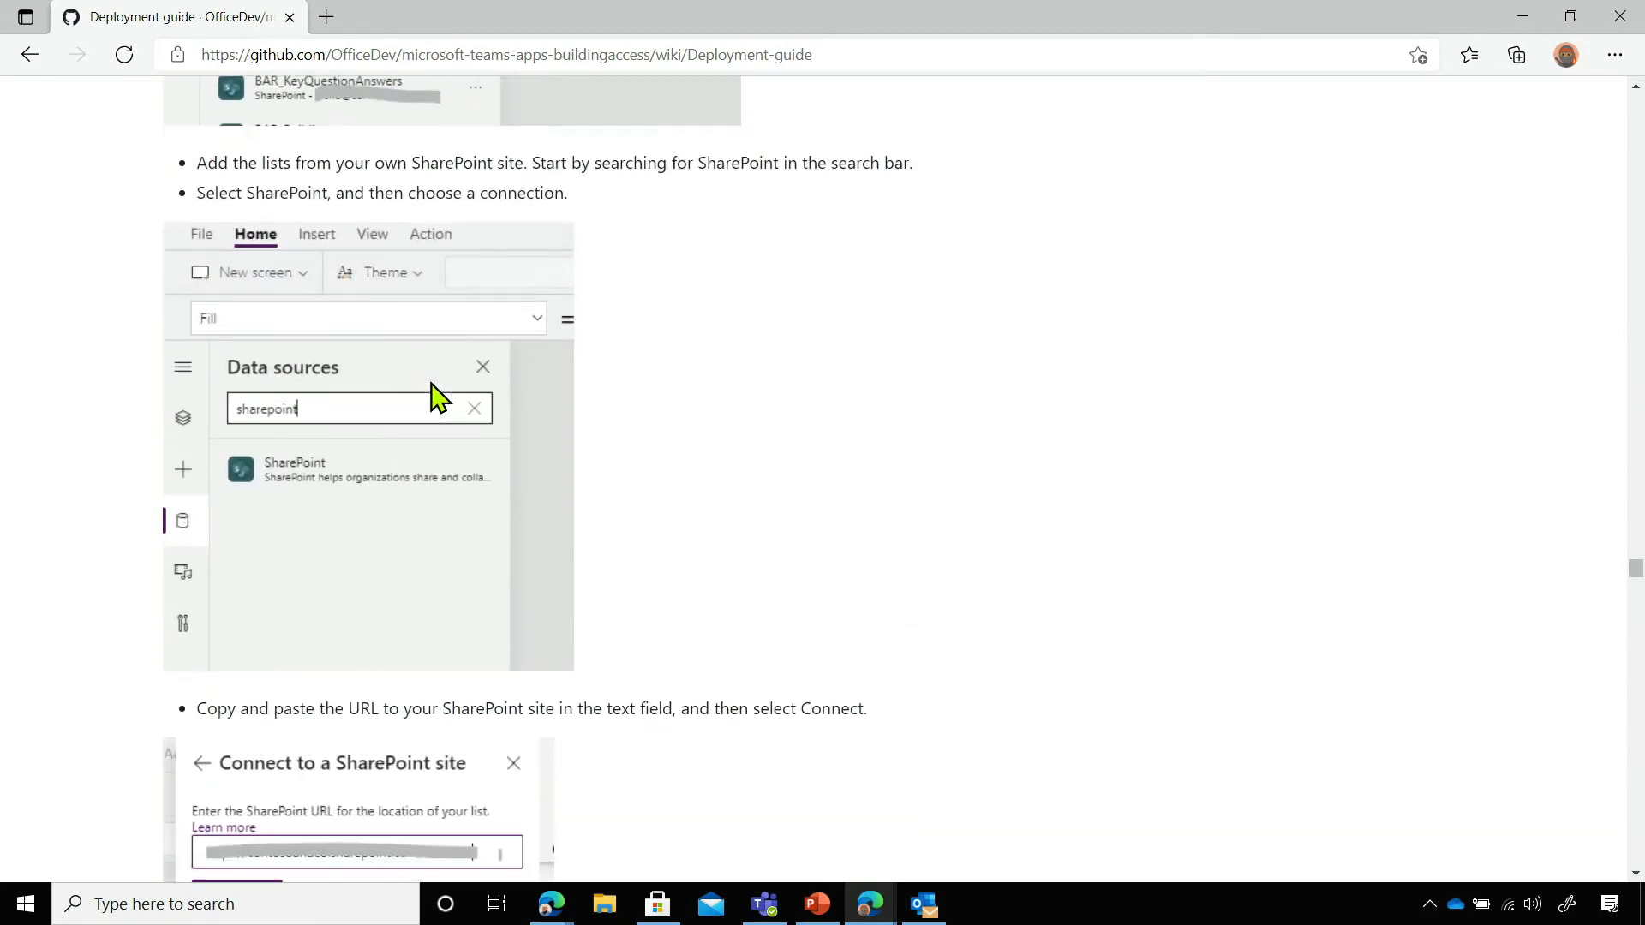
pyautogui.scroll(-12, 437, 394)
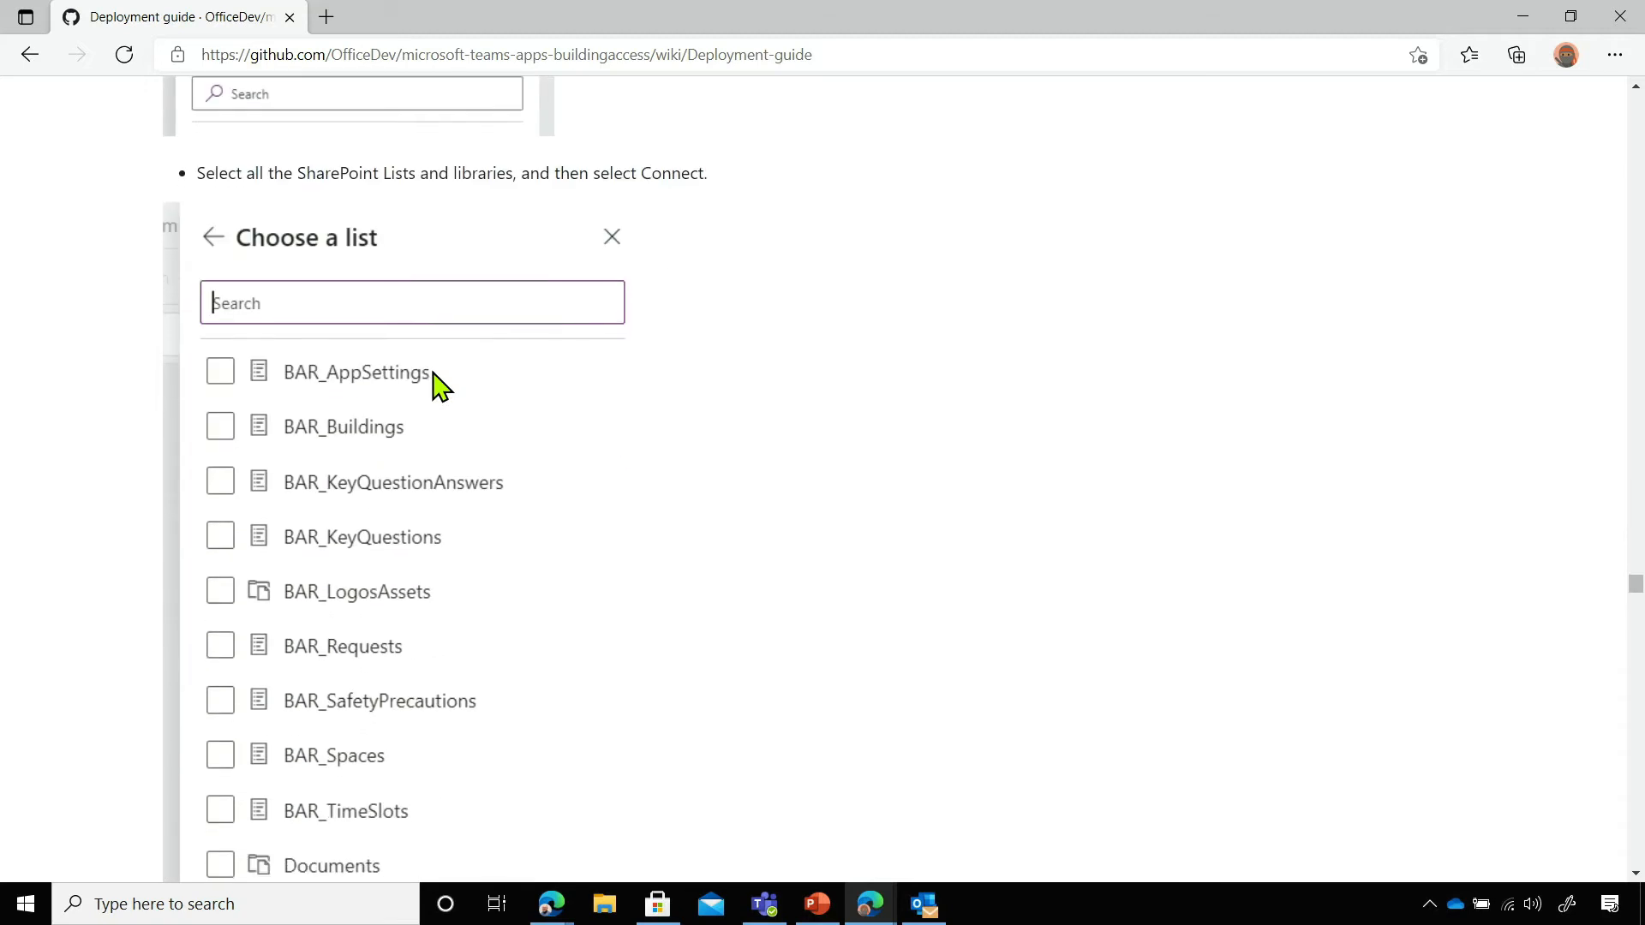
pyautogui.scroll(-4, 367, 521)
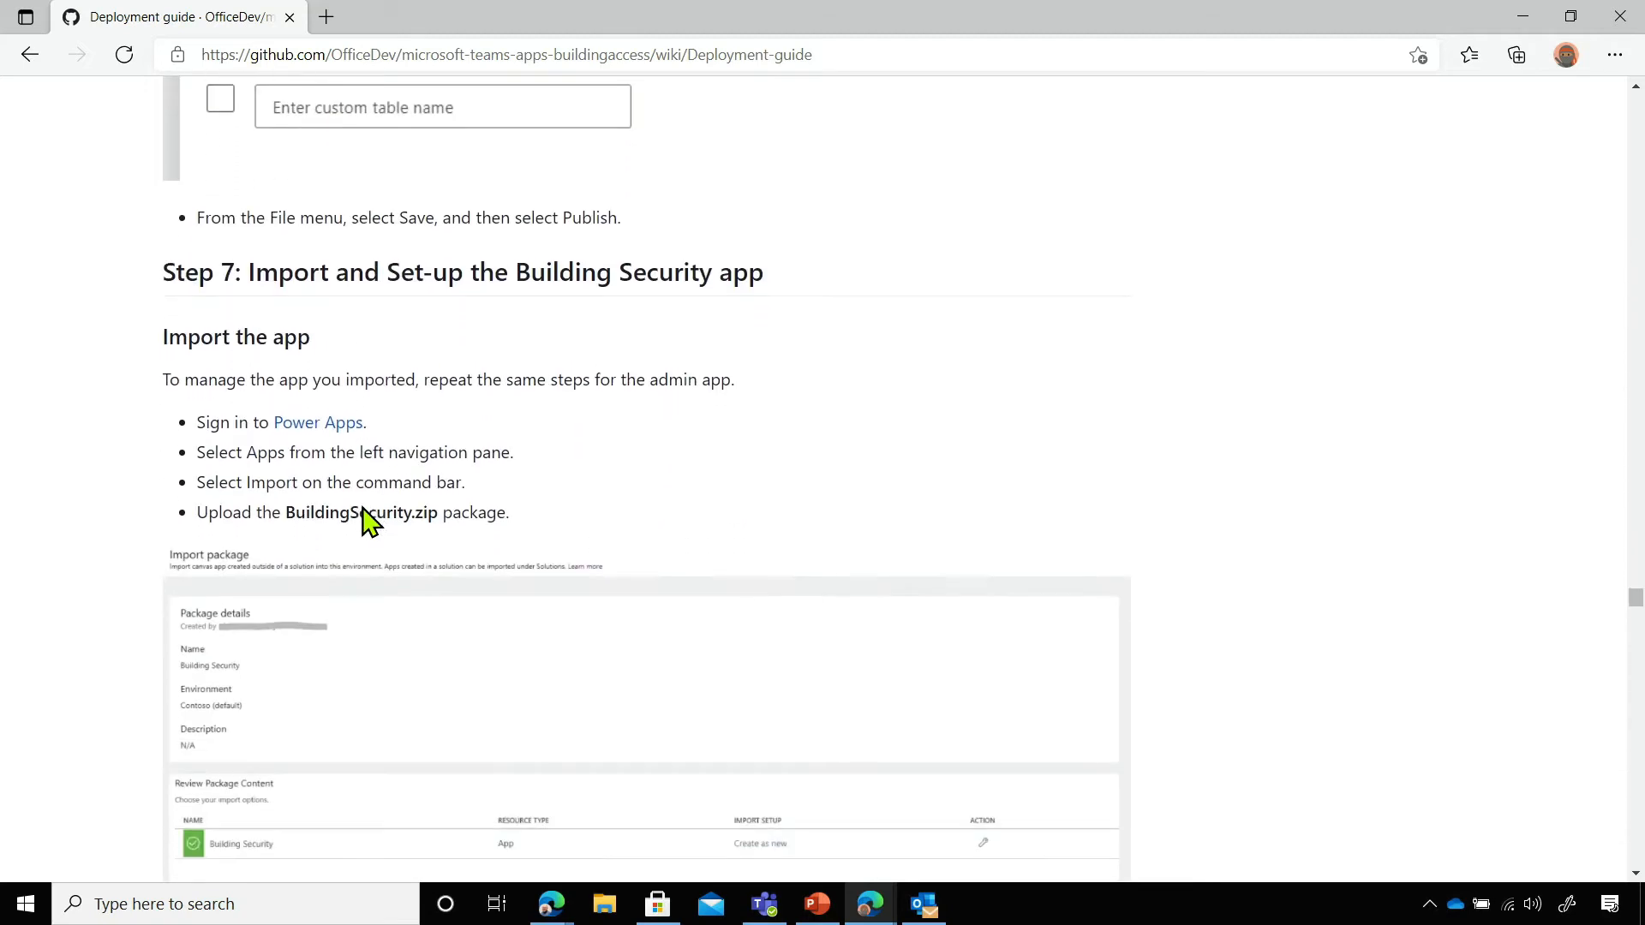
pyautogui.scroll(-5, 617, 314)
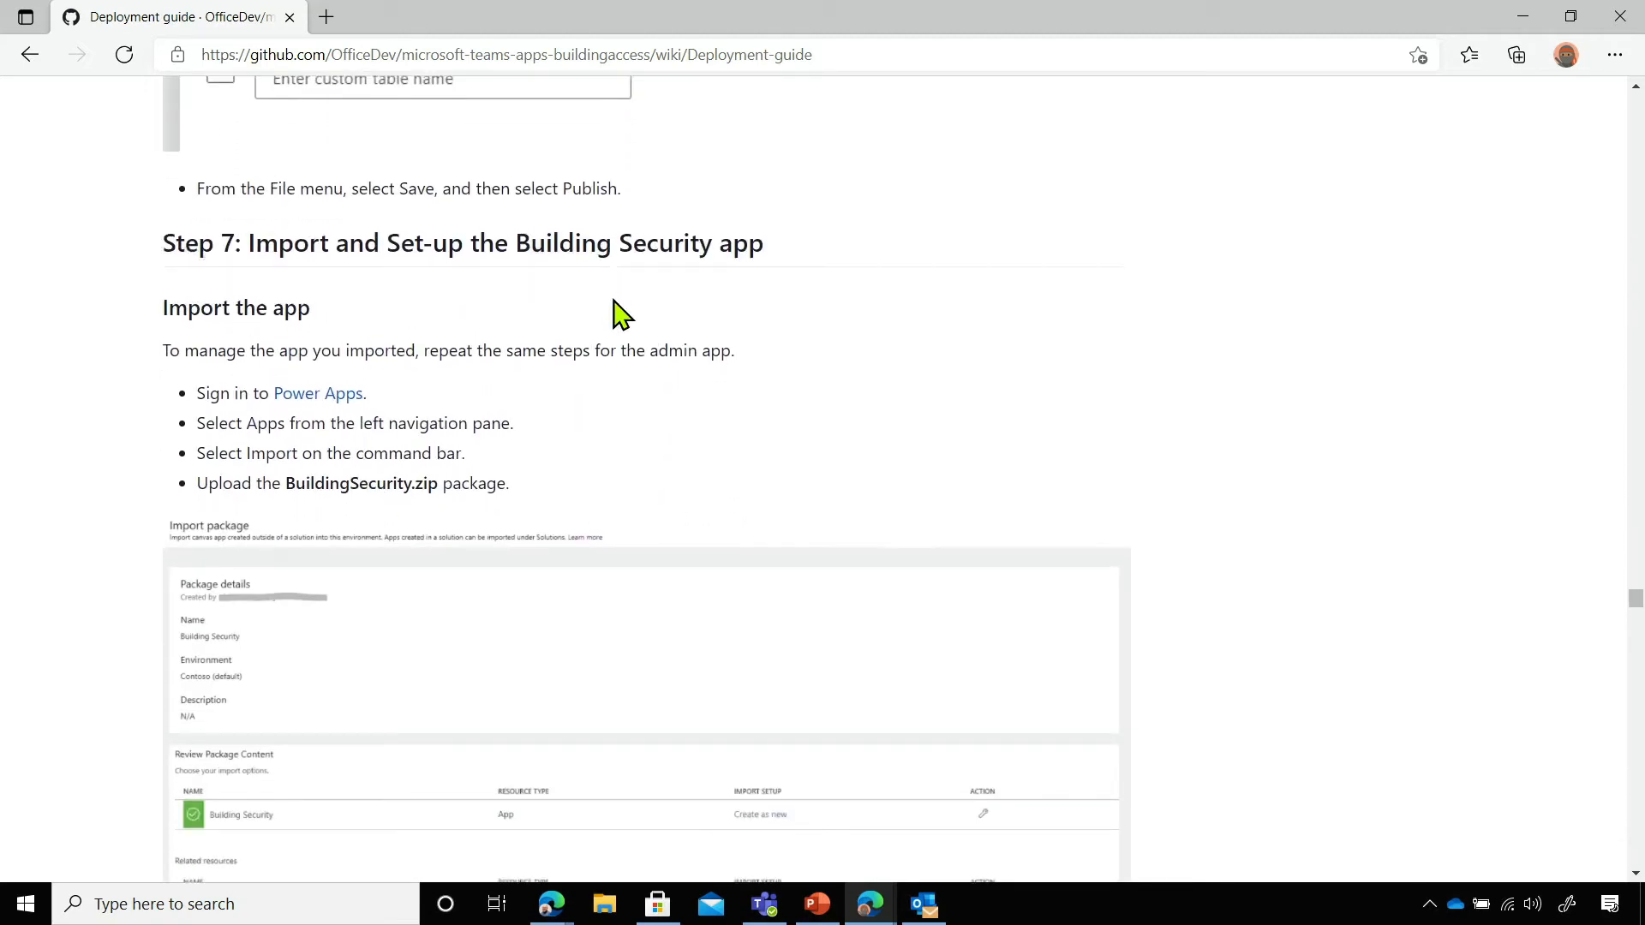
pyautogui.scroll(-8, 621, 310)
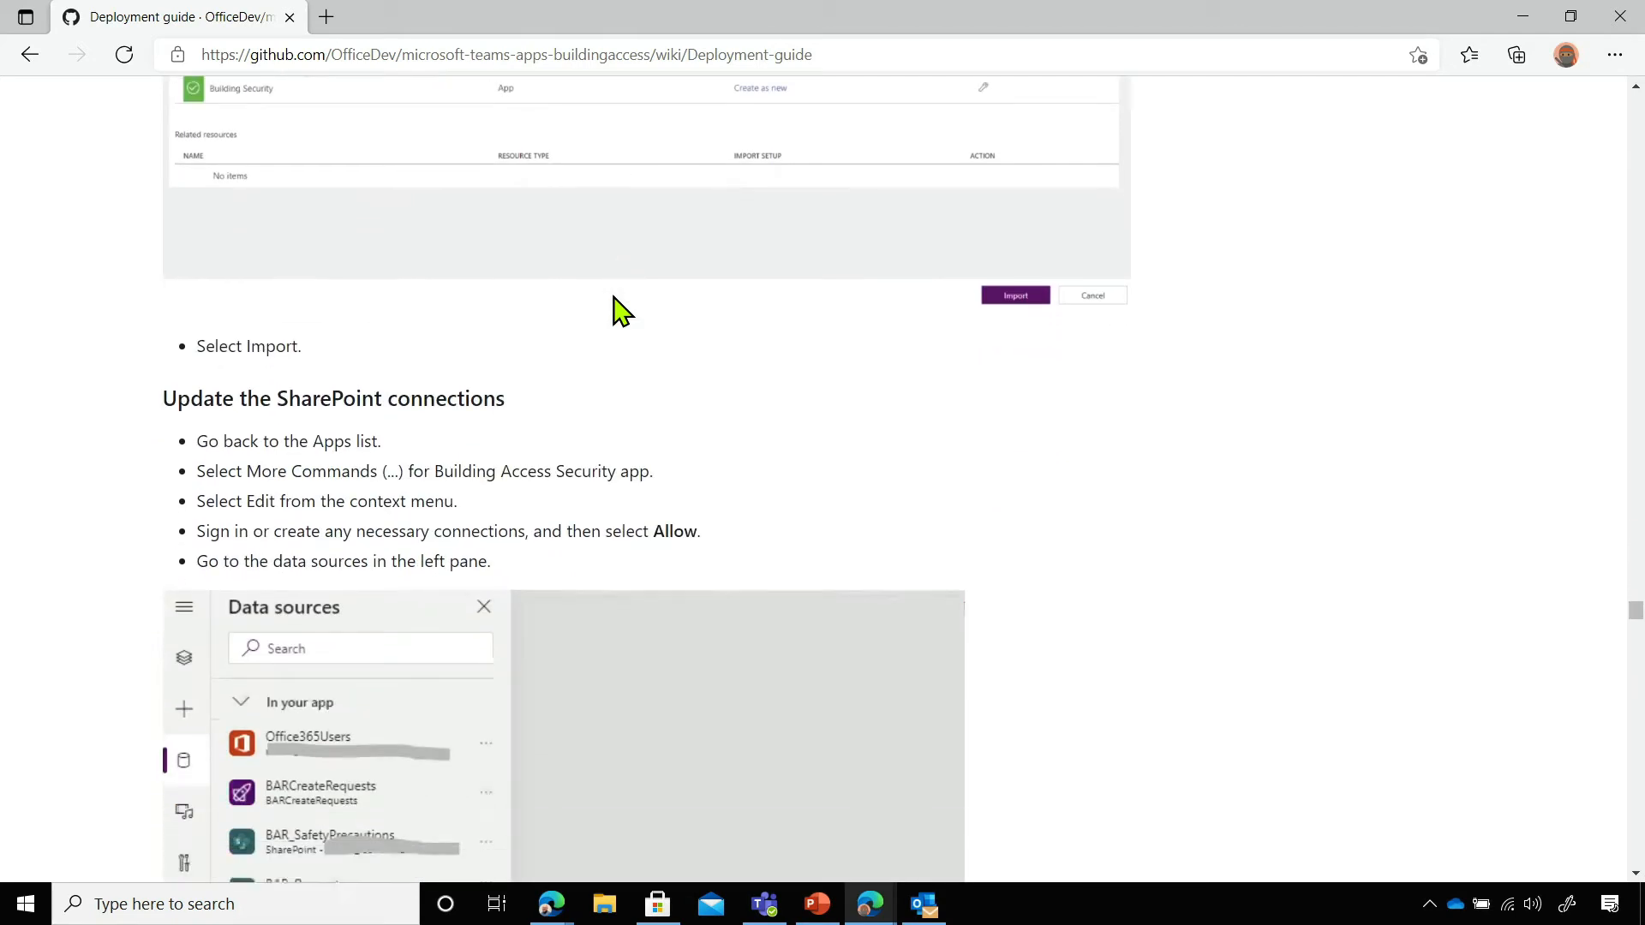
pyautogui.scroll(-20, 330, 509)
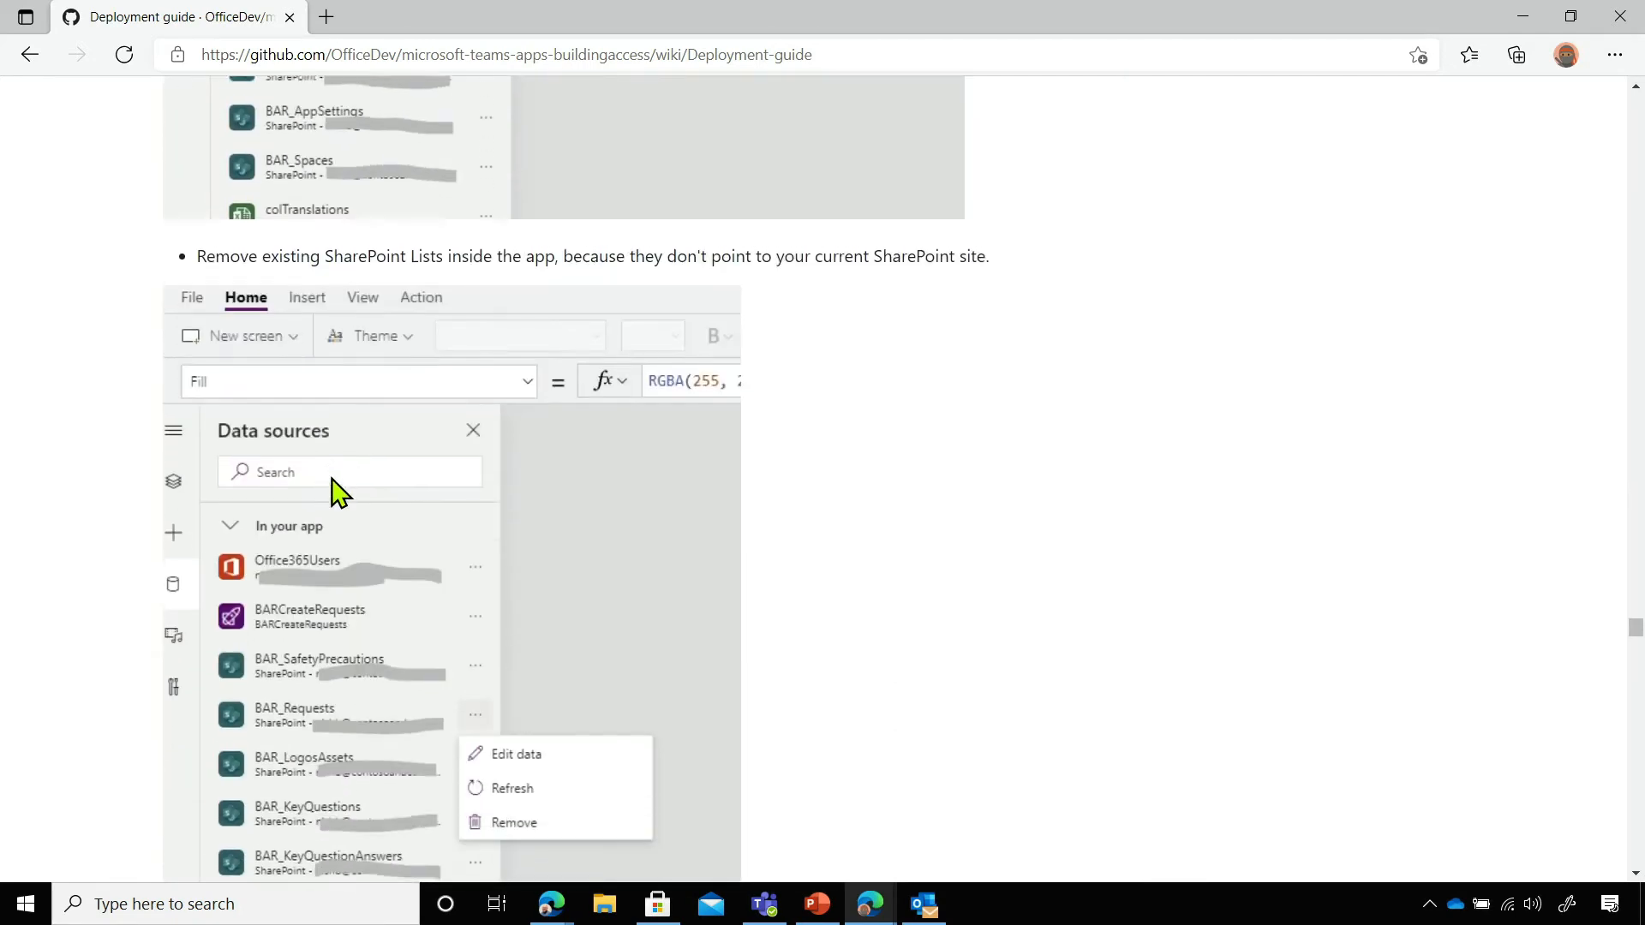
pyautogui.scroll(-12, 347, 512)
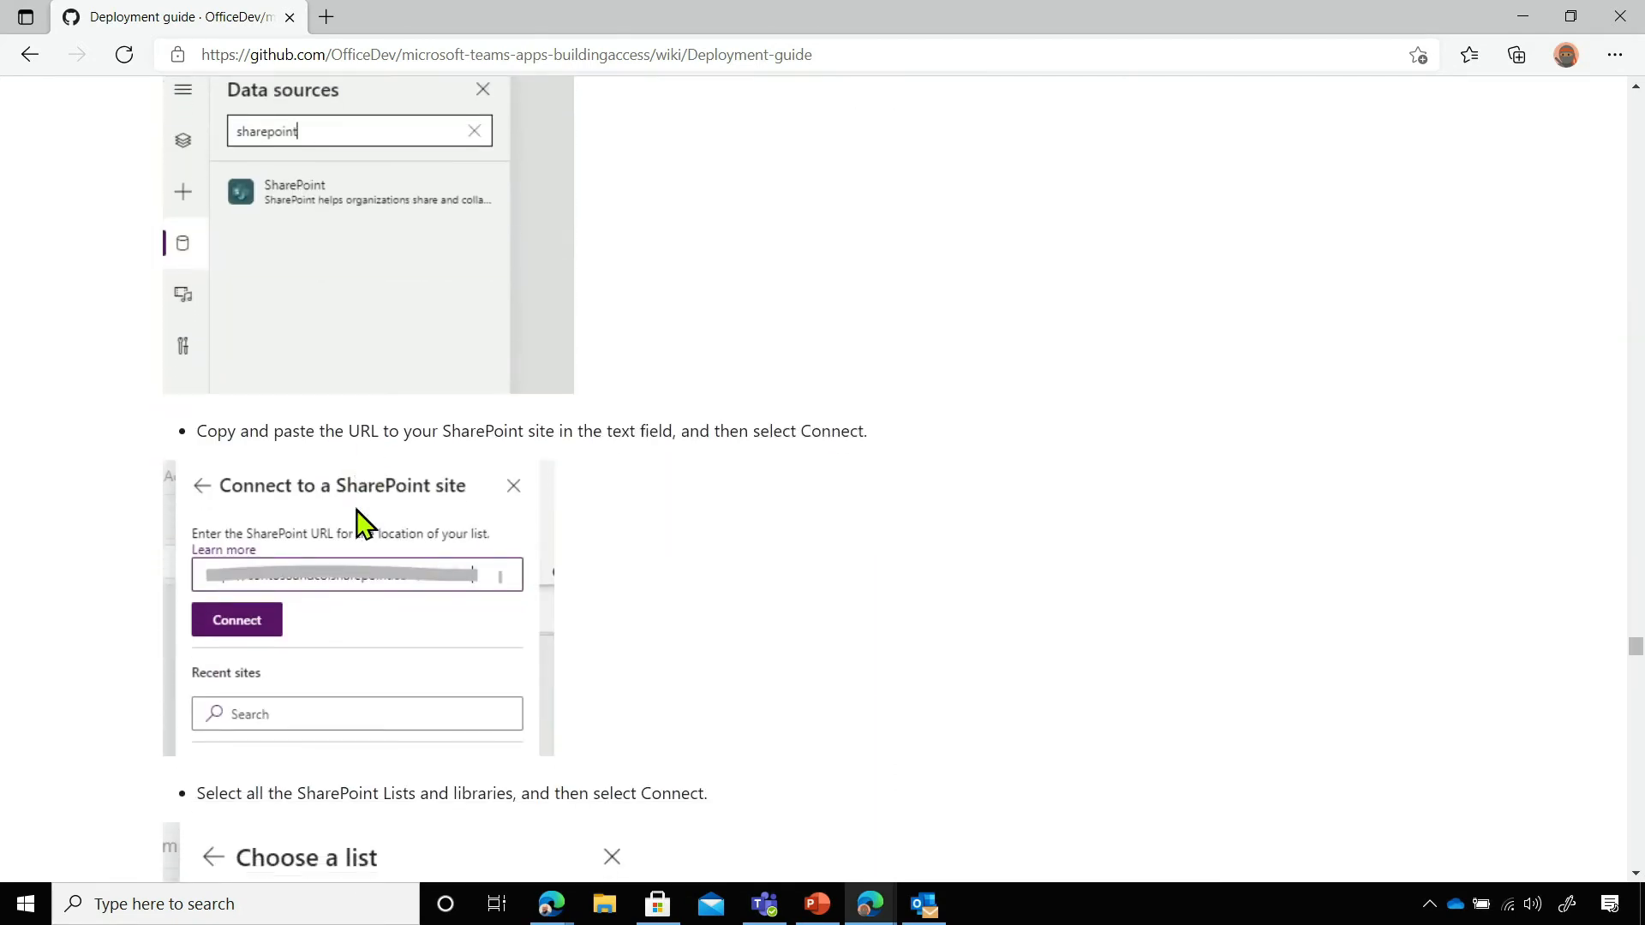
pyautogui.scroll(-4, 368, 518)
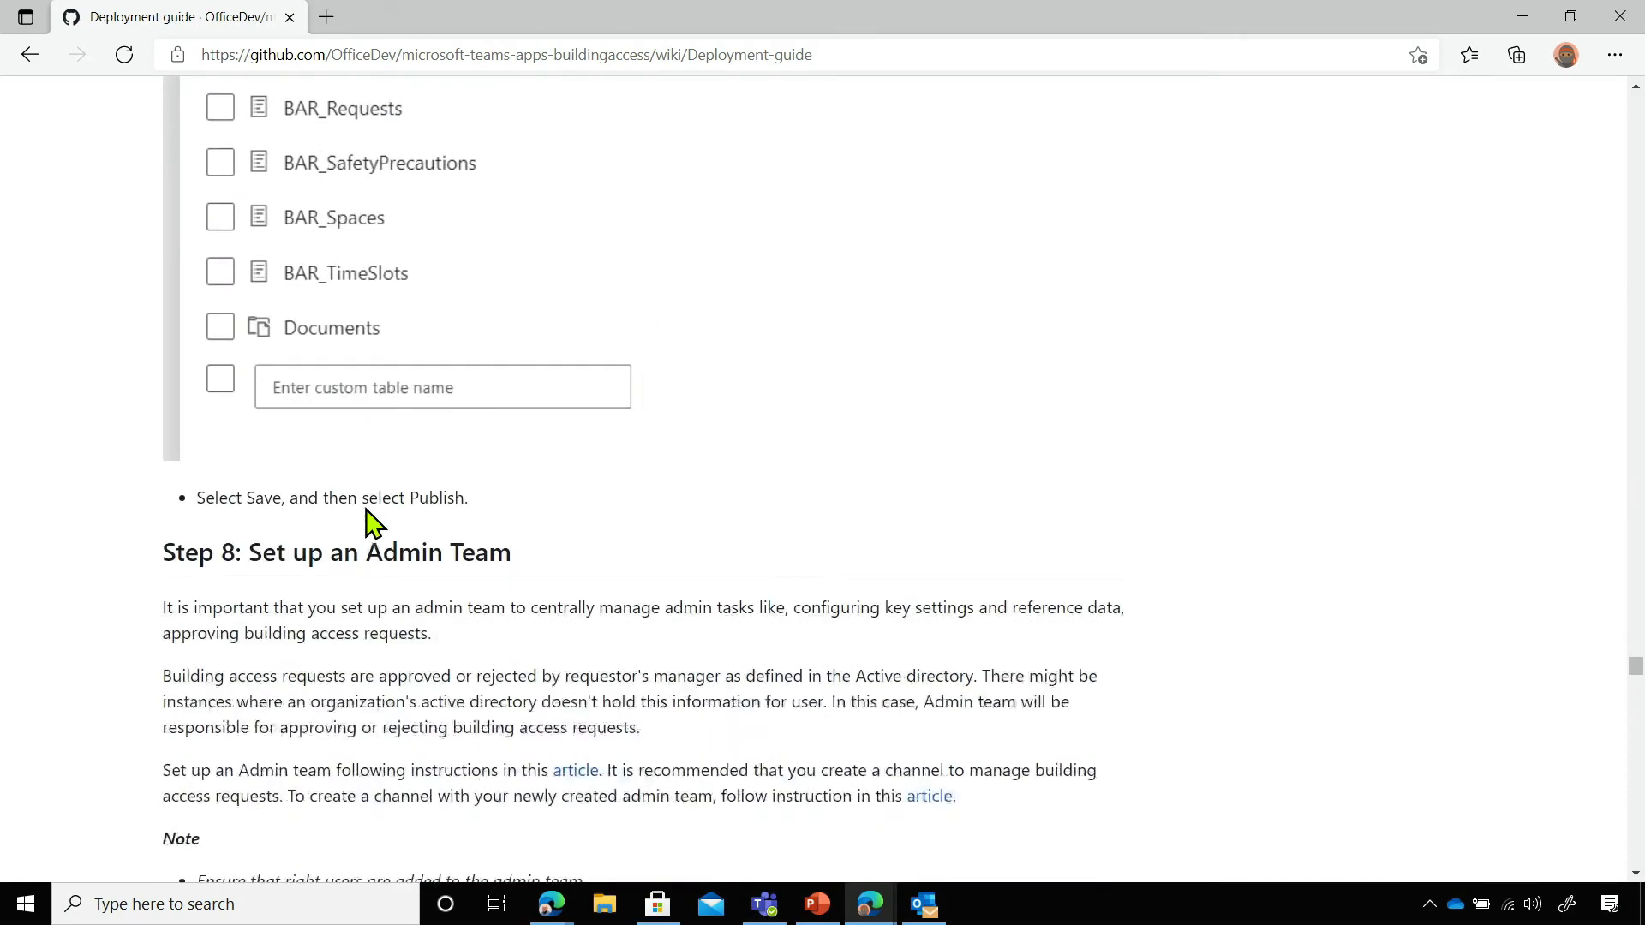
# Switch to Power Apps, open the imported Building Admin app for editing, and allow its SharePoint and Office 365 Users permissions
pyautogui.hotkey('alt', 'Tab')
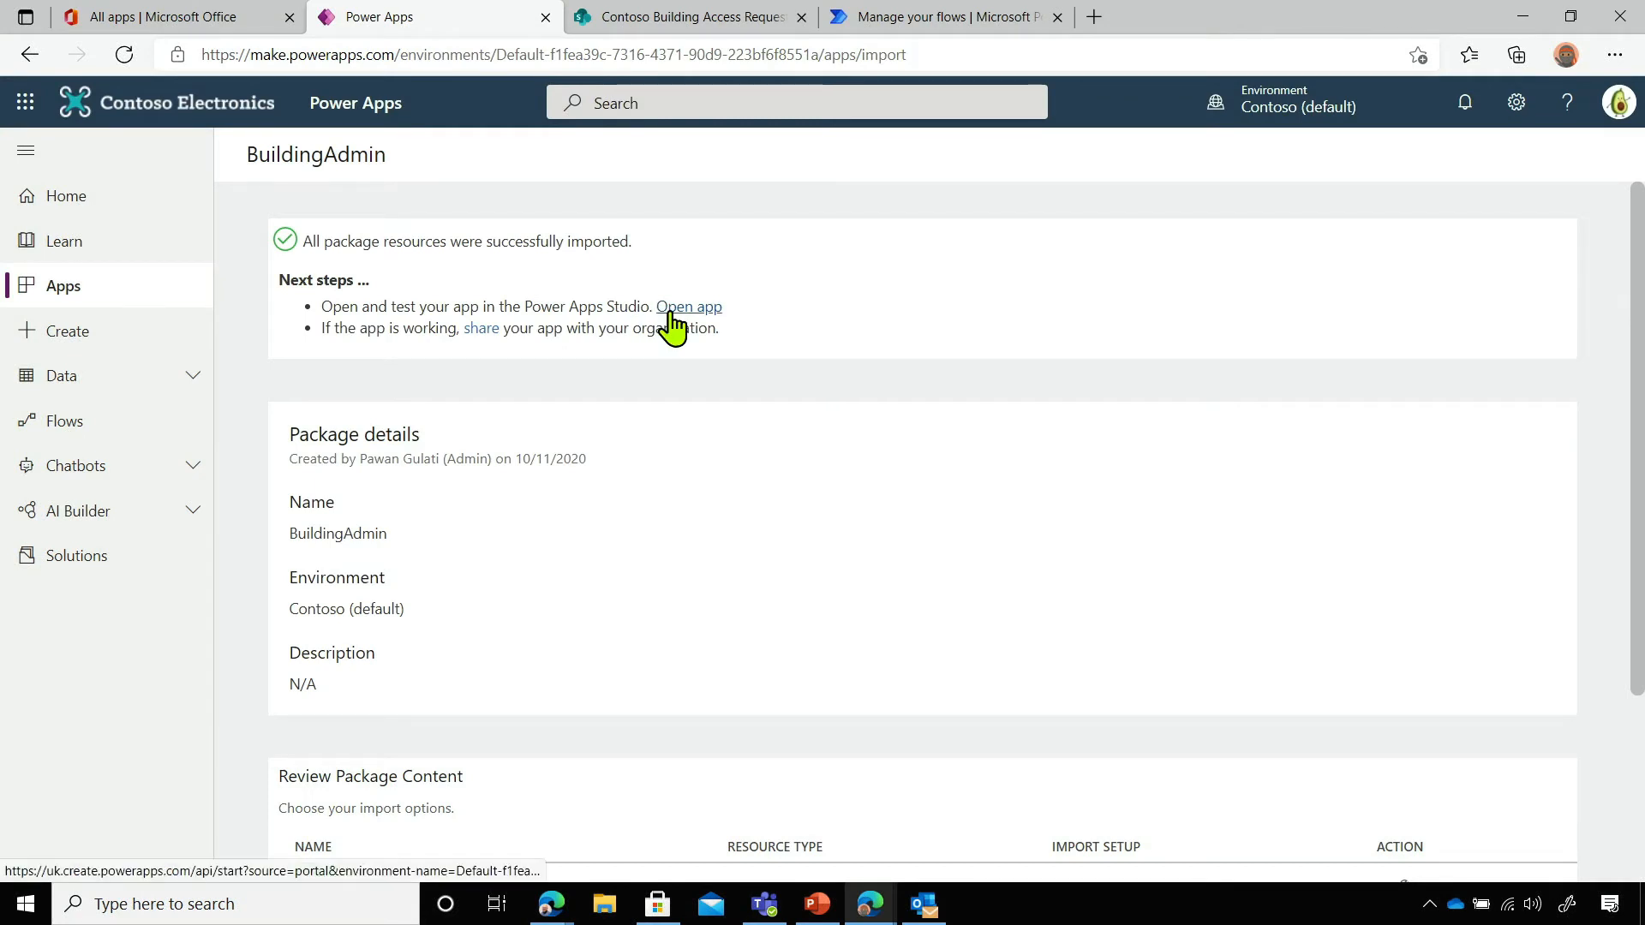
pyautogui.click(672, 327)
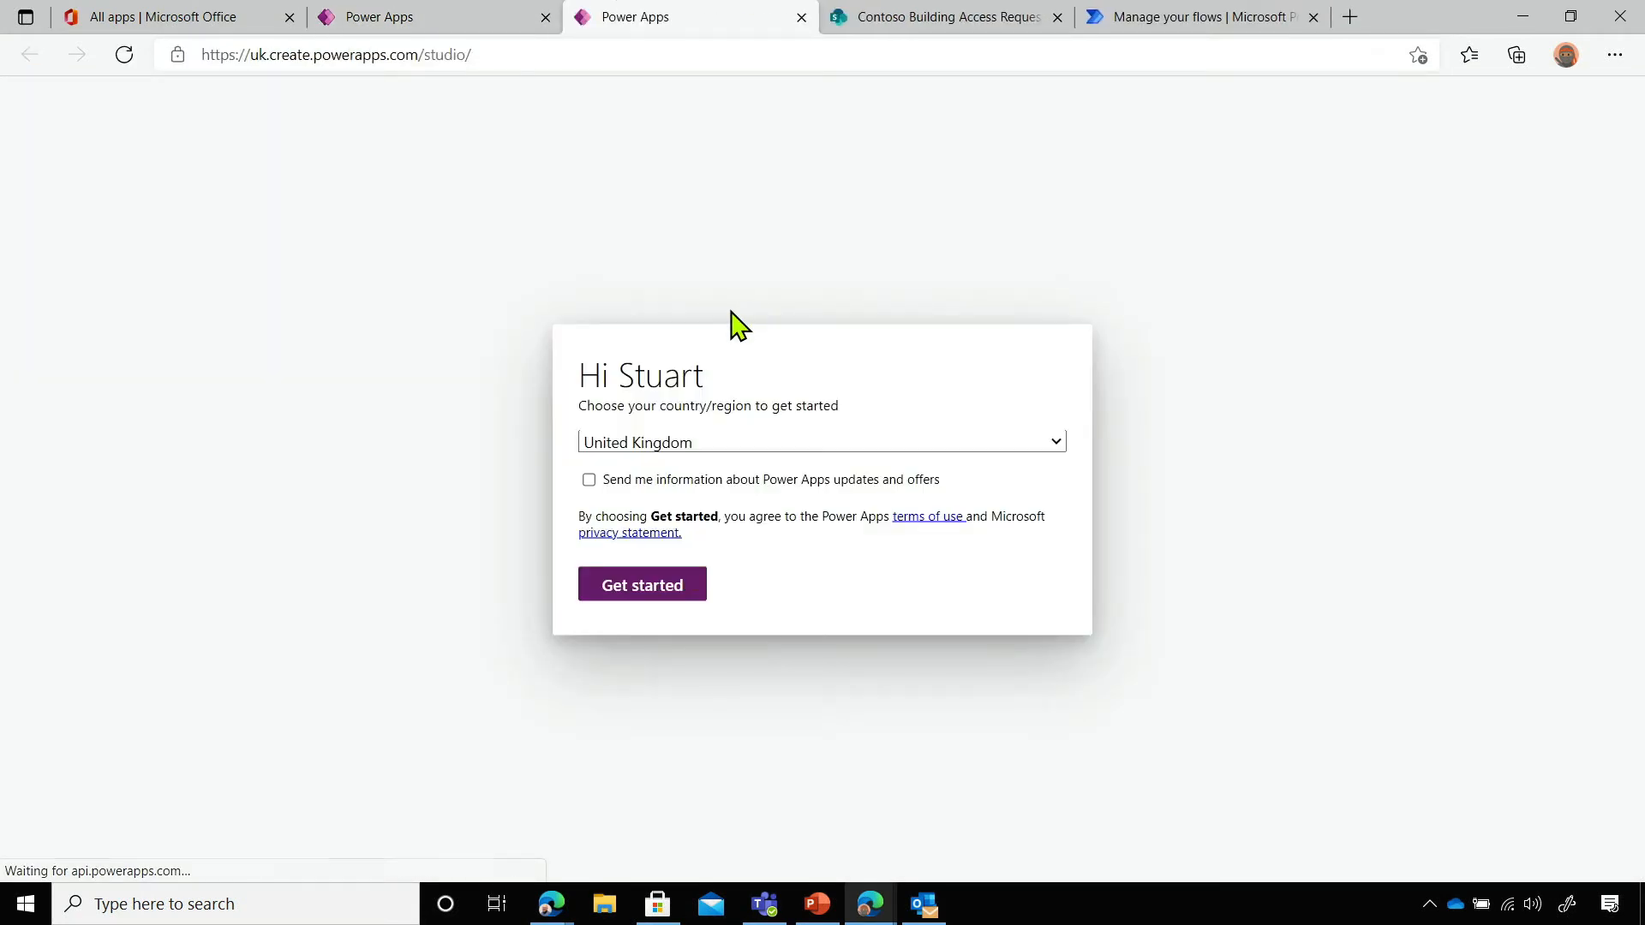
pyautogui.click(645, 586)
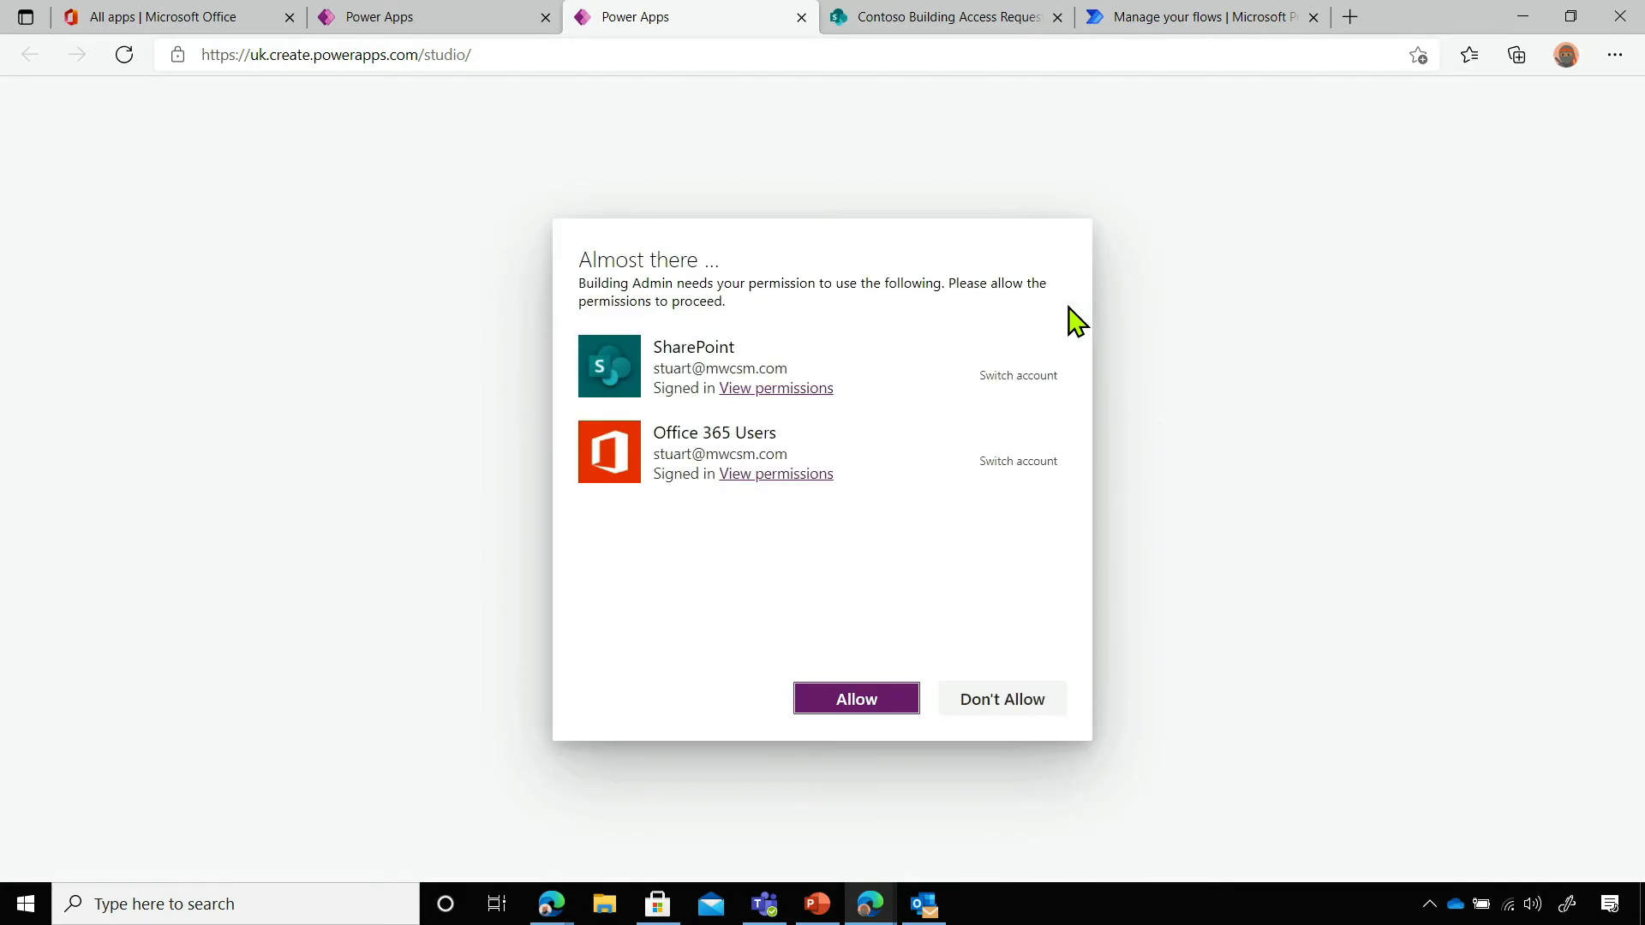
pyautogui.click(872, 710)
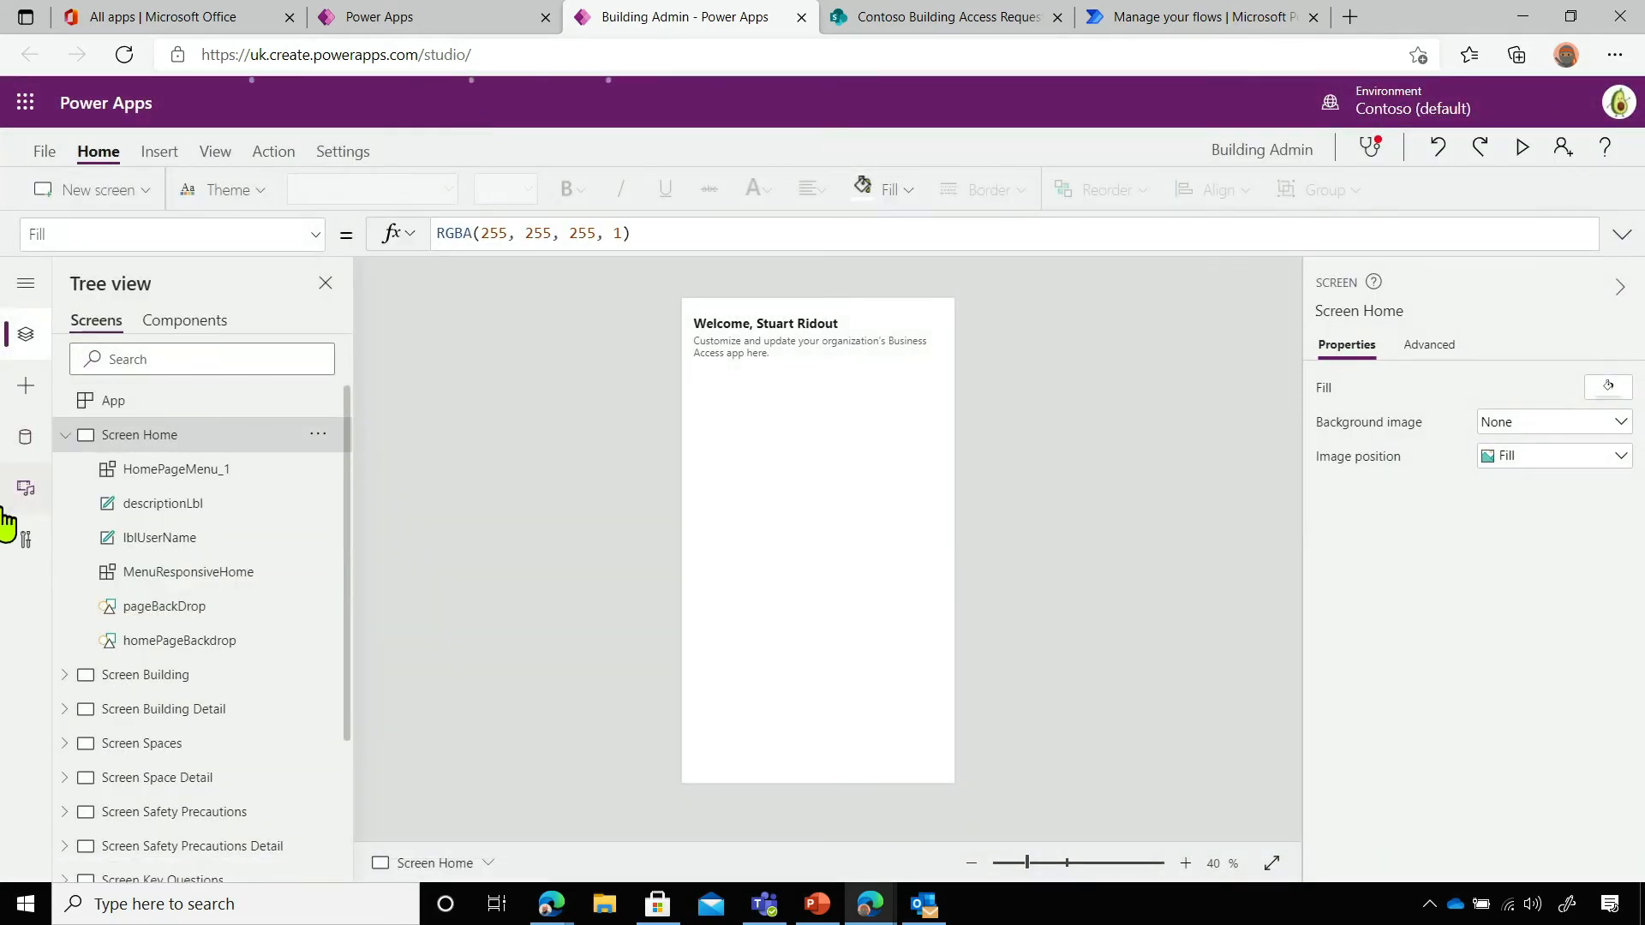
# Remove the BAR_Spaces, BAR_SafetyPrecautions, BAR_Requests and BAR_LogosAssets lists from the Building Admin app's data sources
pyautogui.click(26, 438)
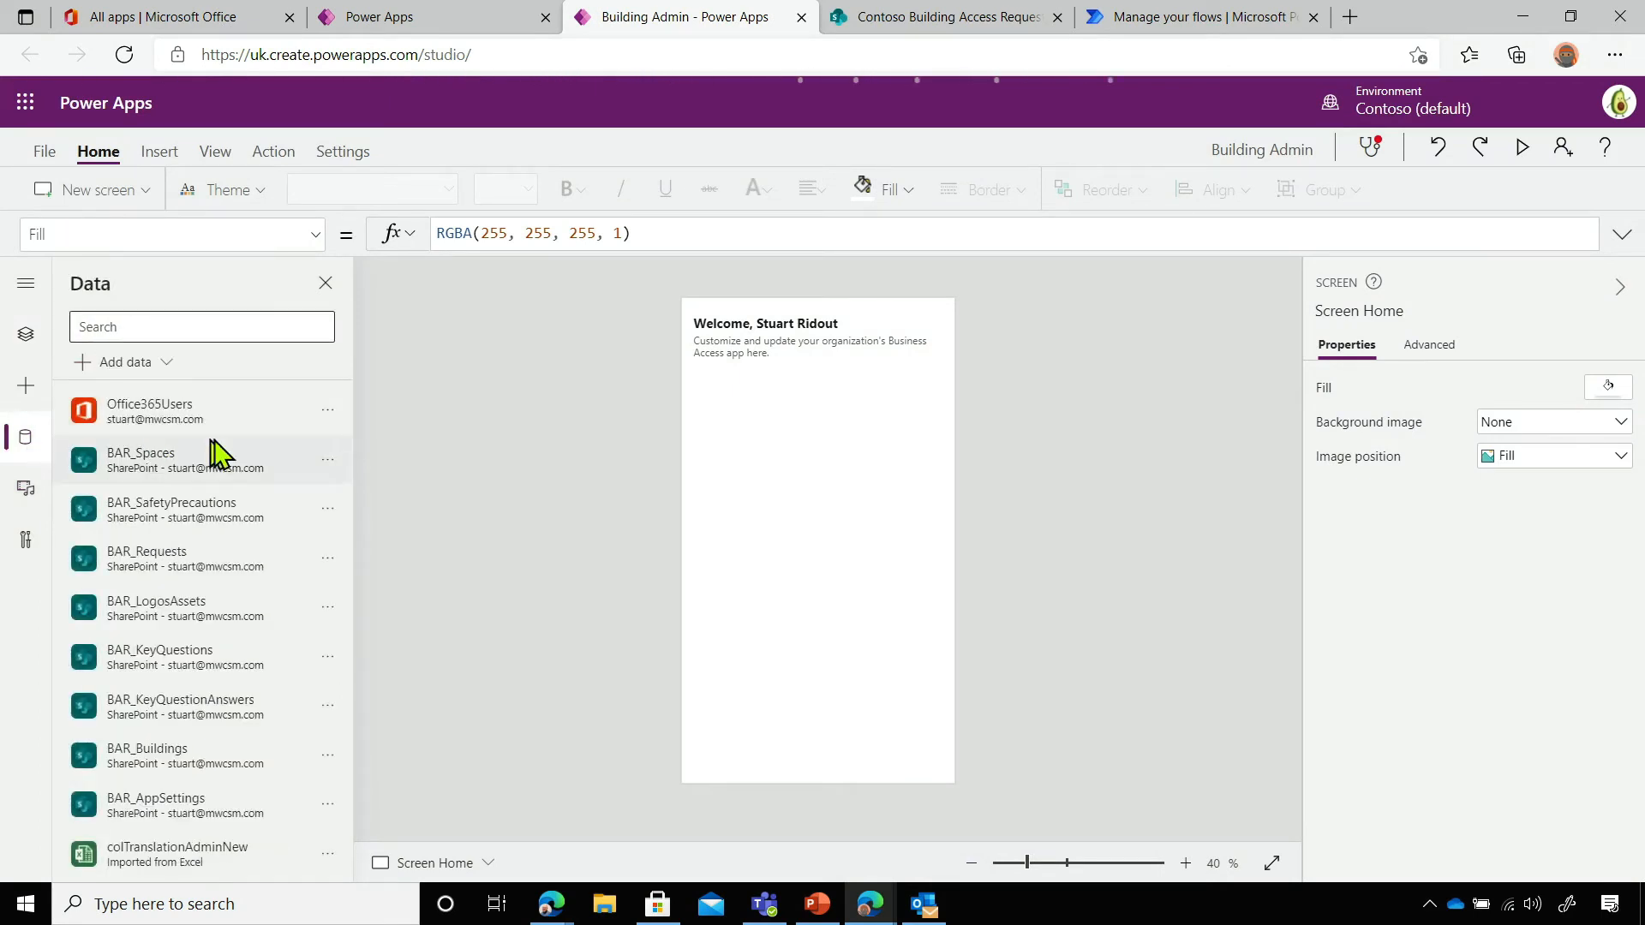
pyautogui.click(327, 462)
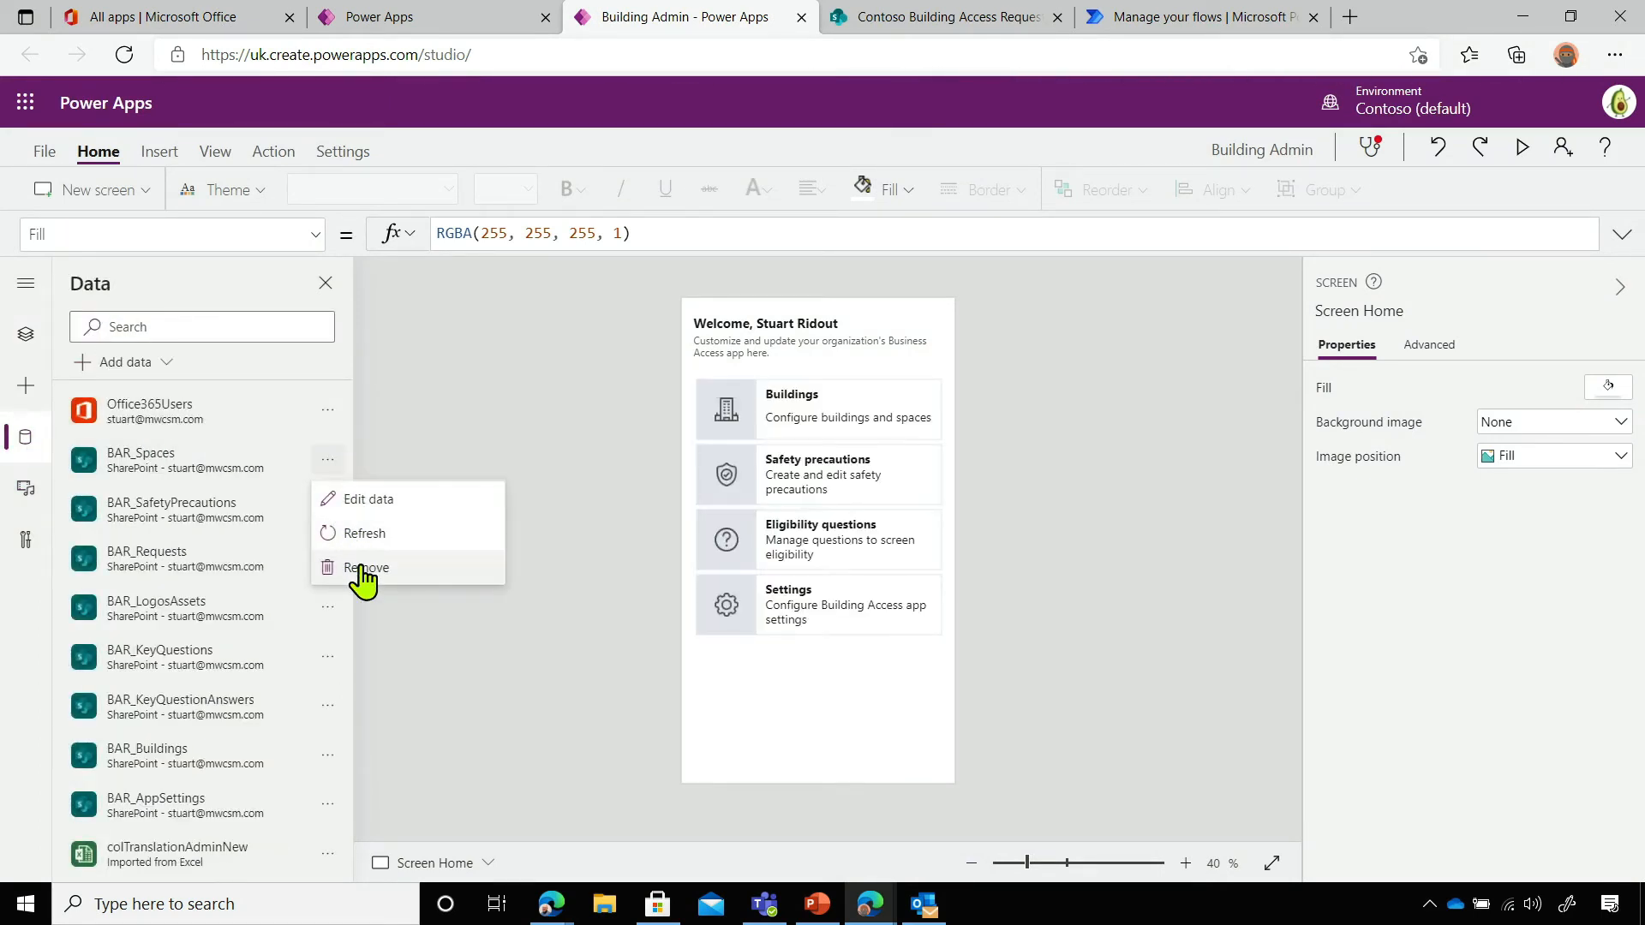
pyautogui.click(364, 568)
pyautogui.click(327, 463)
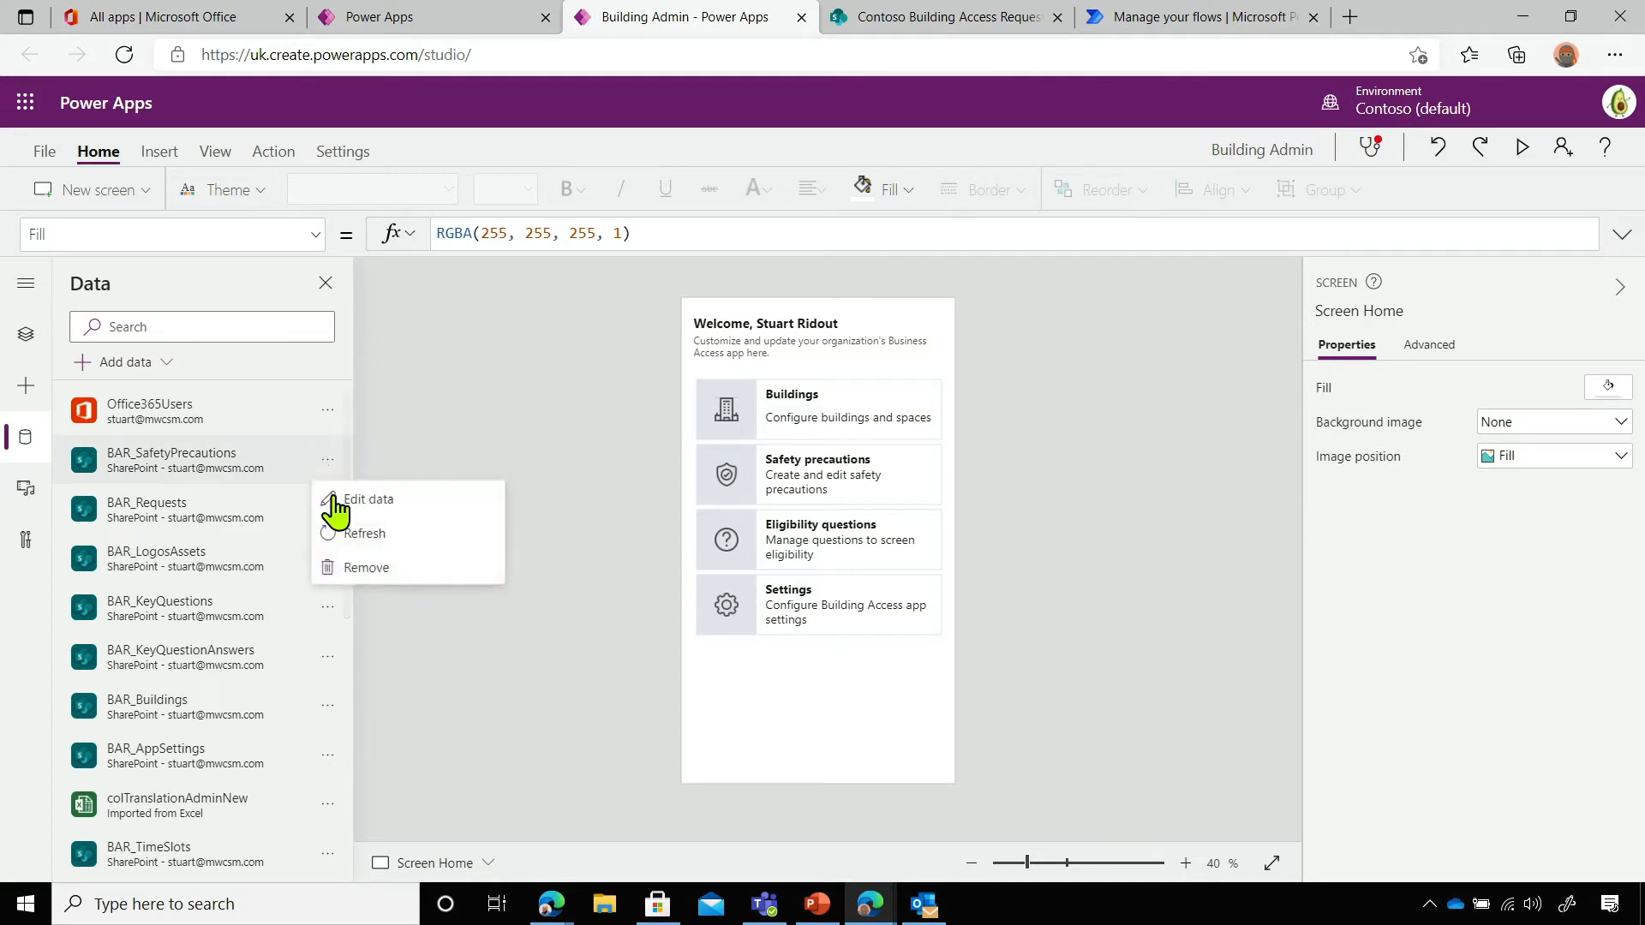
pyautogui.click(340, 568)
pyautogui.click(327, 460)
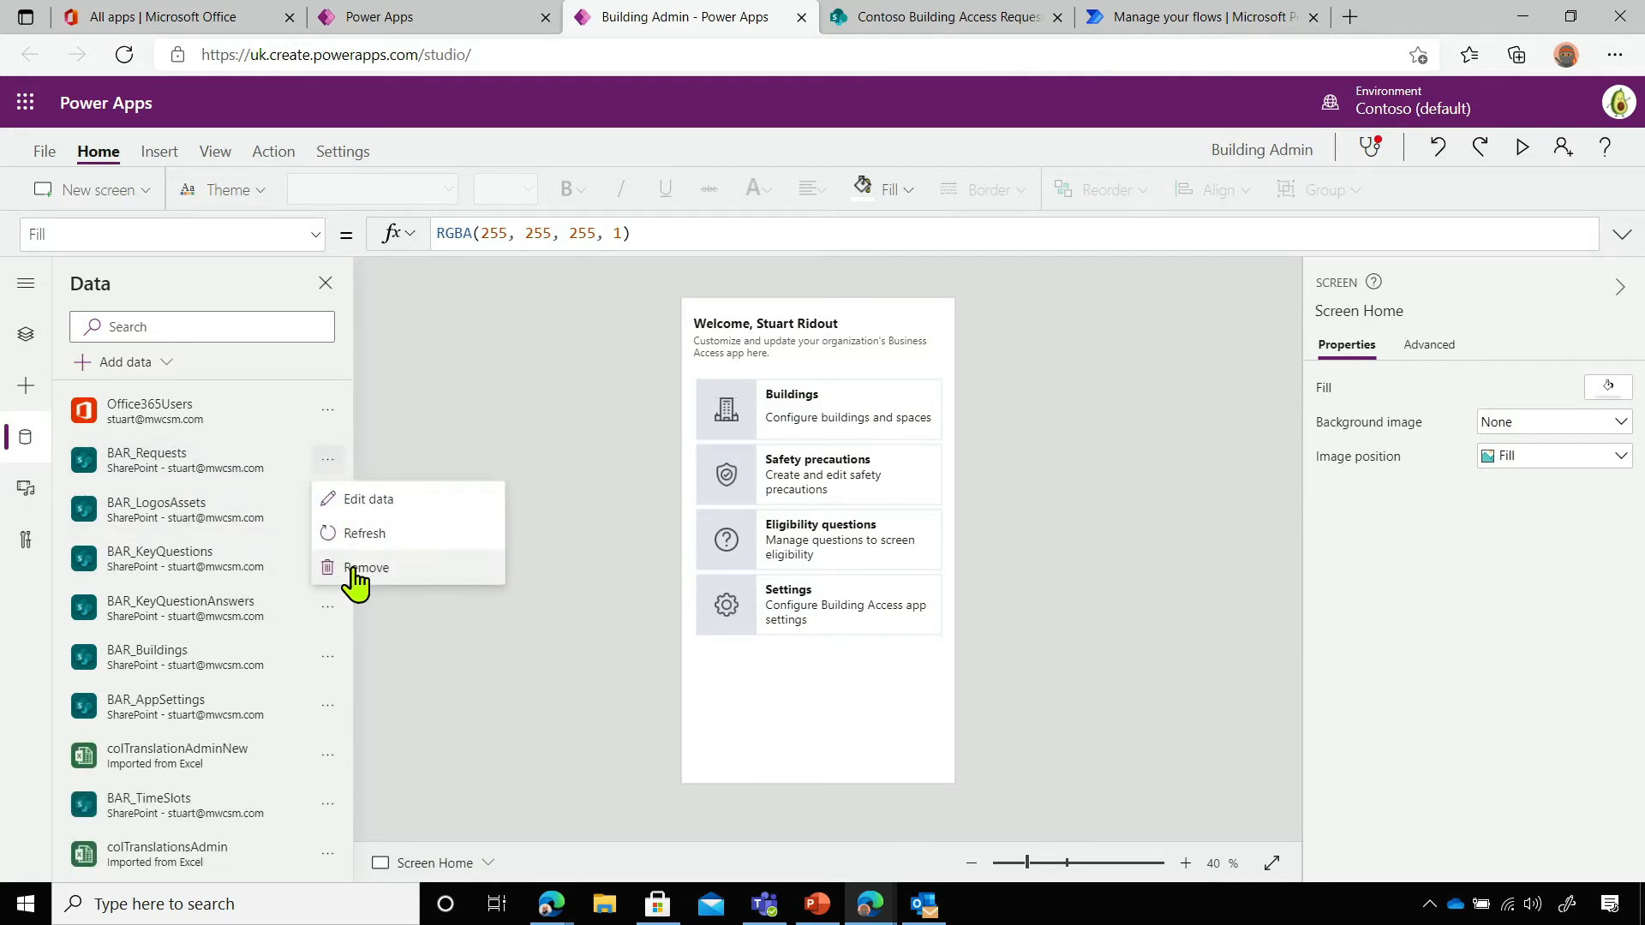
pyautogui.click(351, 568)
pyautogui.click(327, 463)
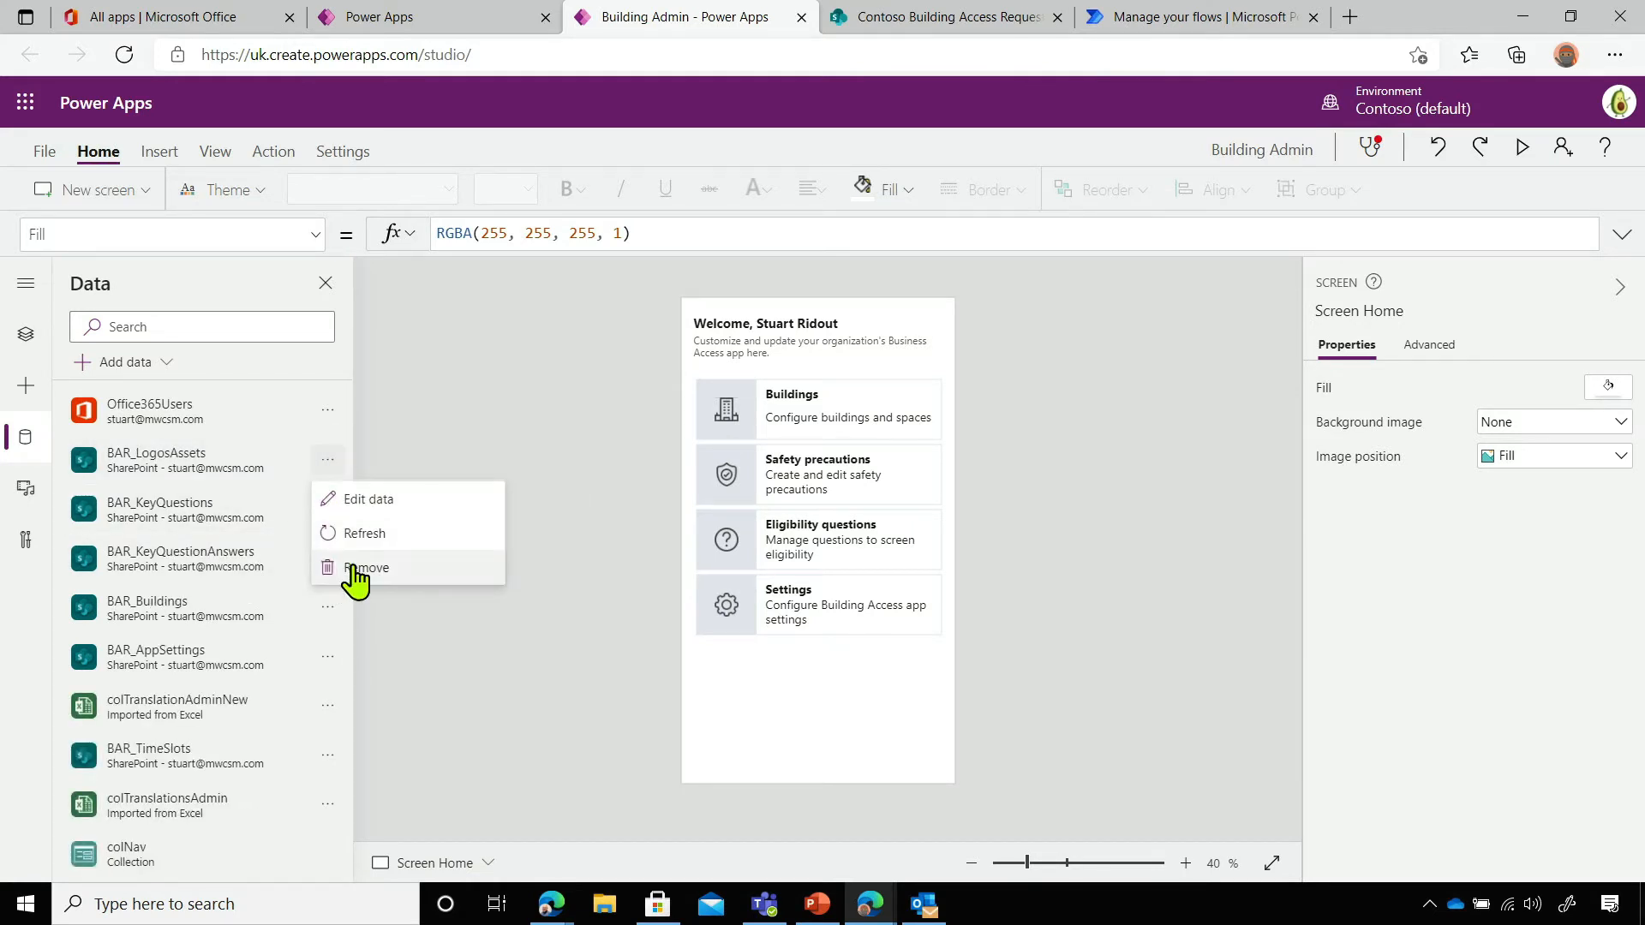
pyautogui.click(354, 567)
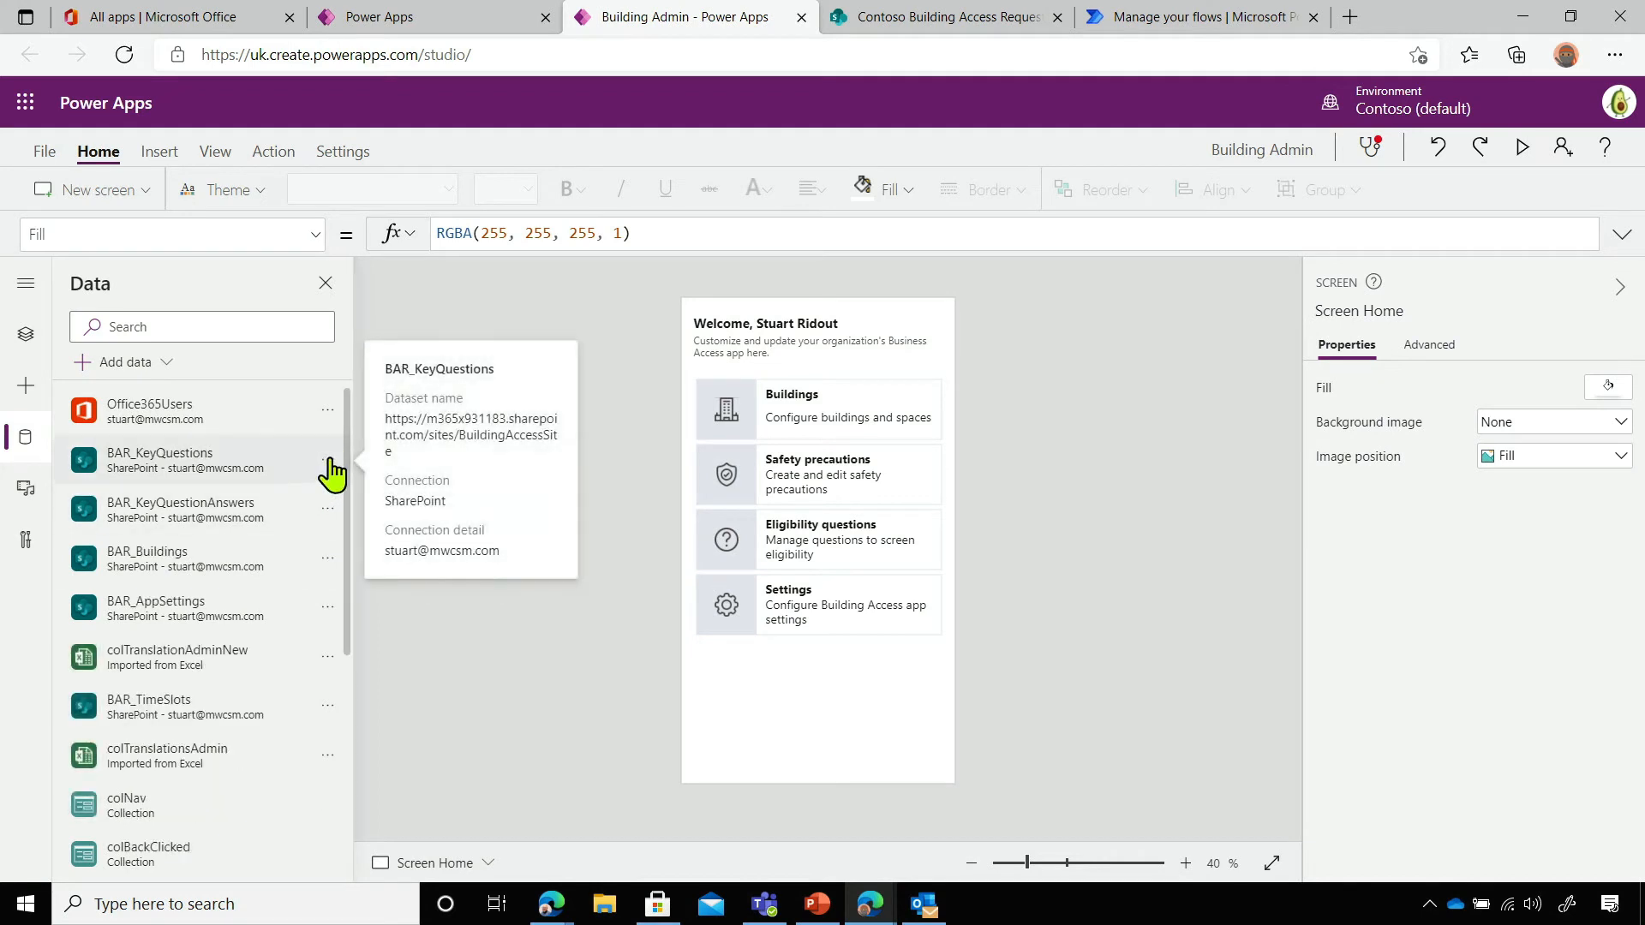
# Remove the remaining SharePoint data sources: BAR_KeyQuestions, BAR_KeyQuestionAnswers, BAR_Buildings, BAR_AppSettings and BAR_TimeSlots
pyautogui.click(327, 460)
pyautogui.click(357, 567)
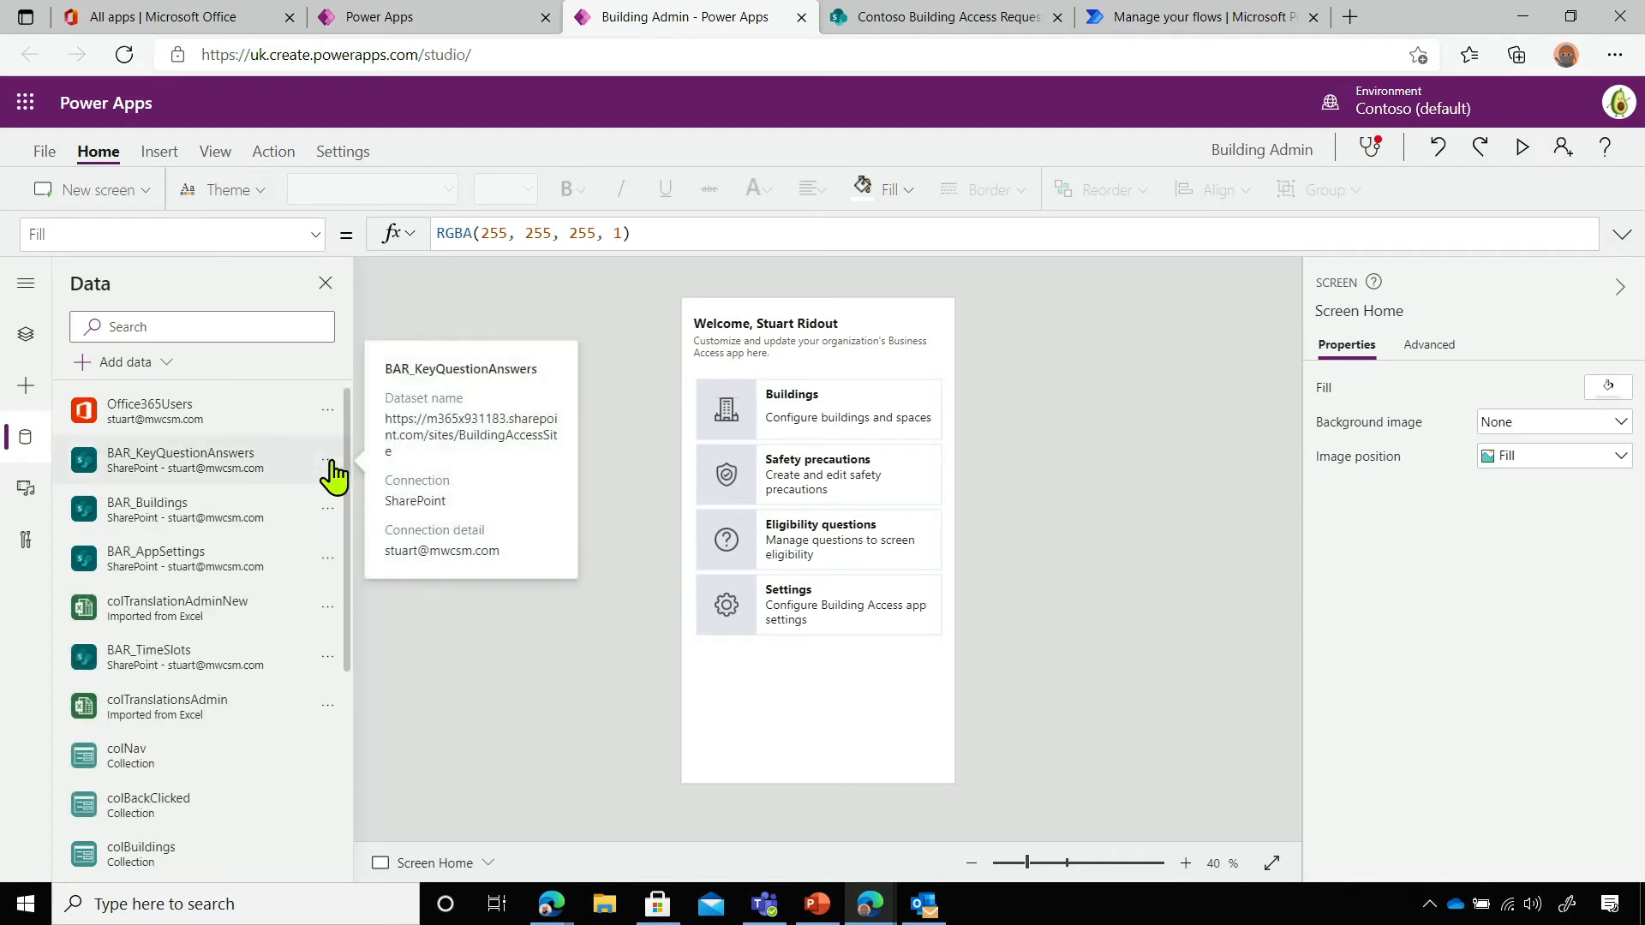
pyautogui.click(329, 463)
pyautogui.click(358, 567)
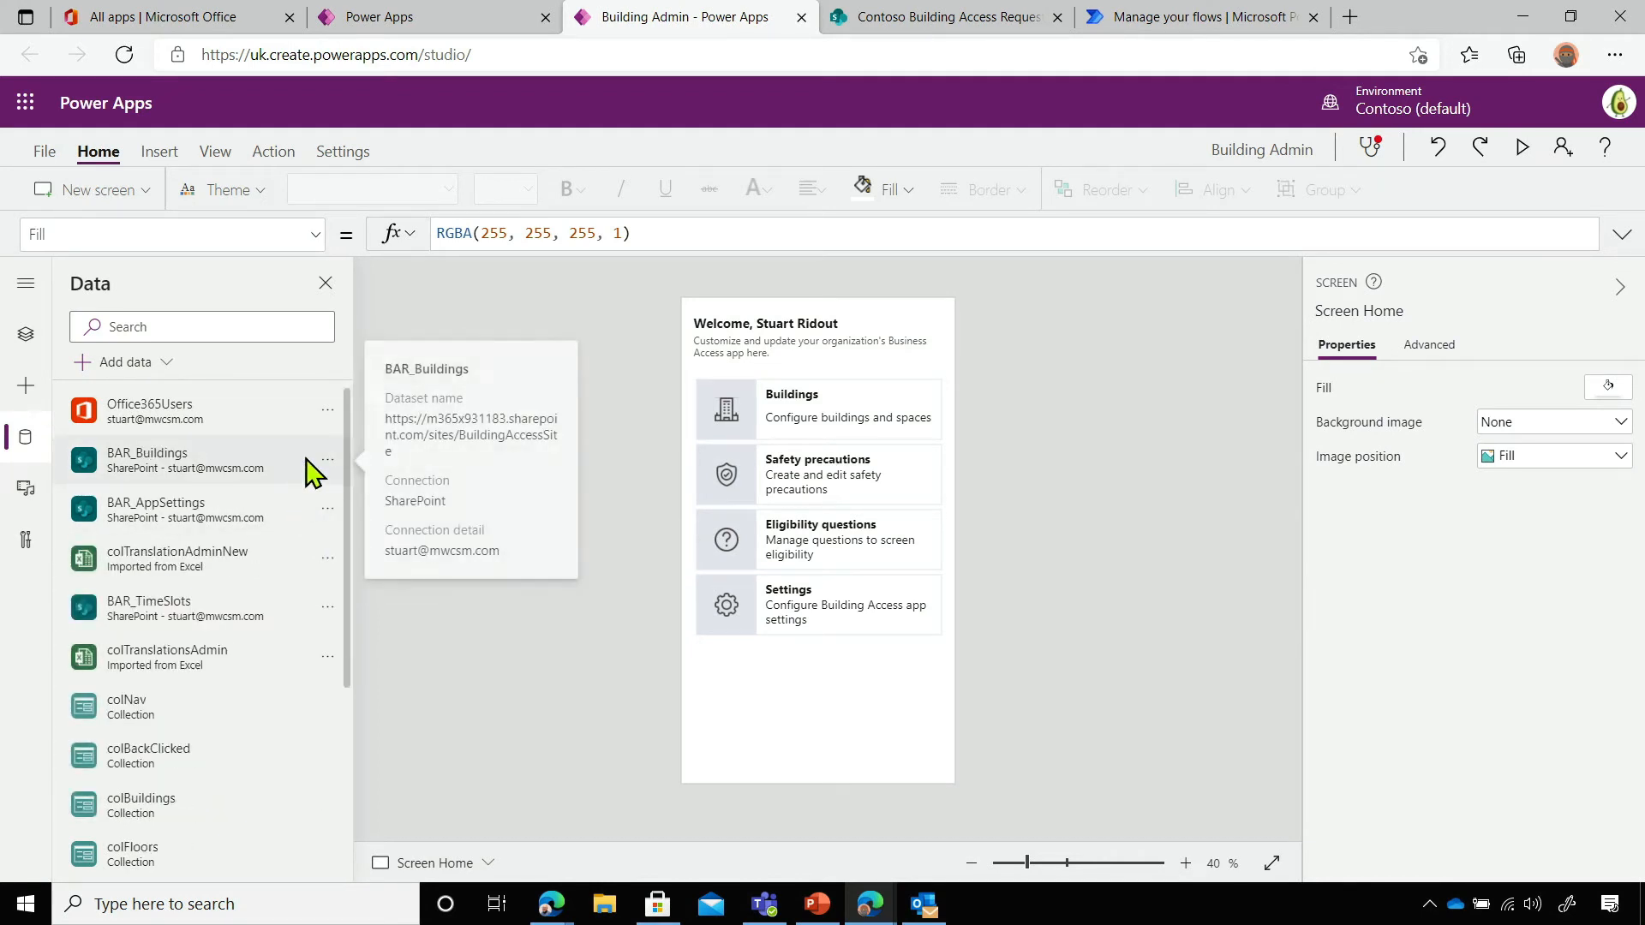
pyautogui.click(327, 460)
pyautogui.click(356, 567)
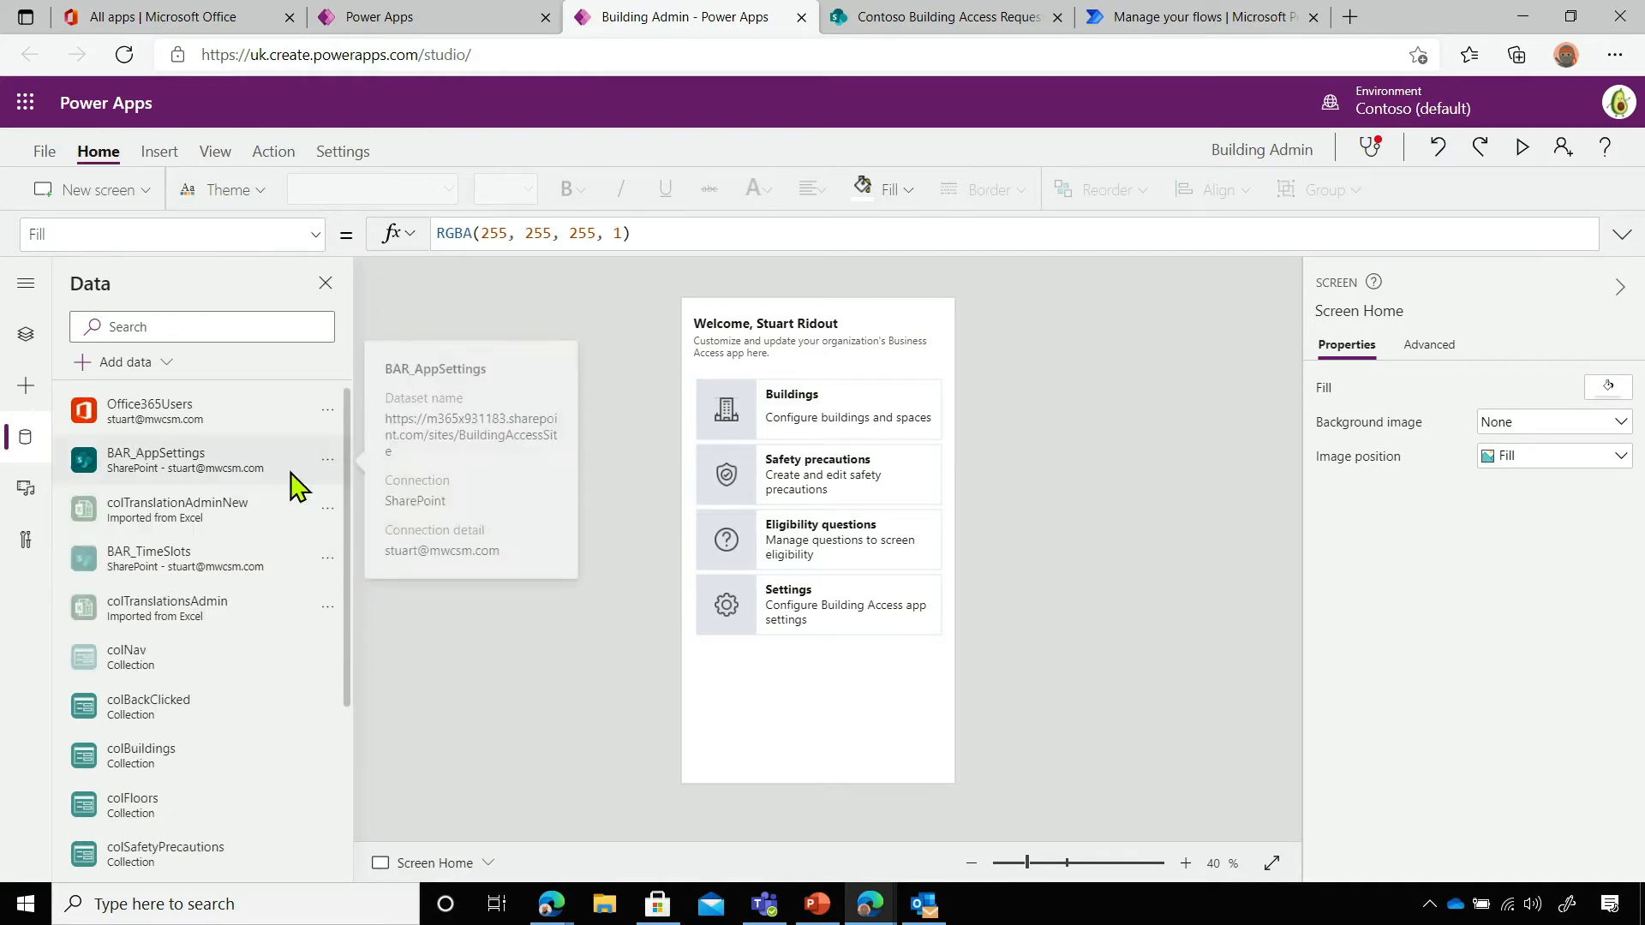
pyautogui.click(329, 460)
pyautogui.click(347, 565)
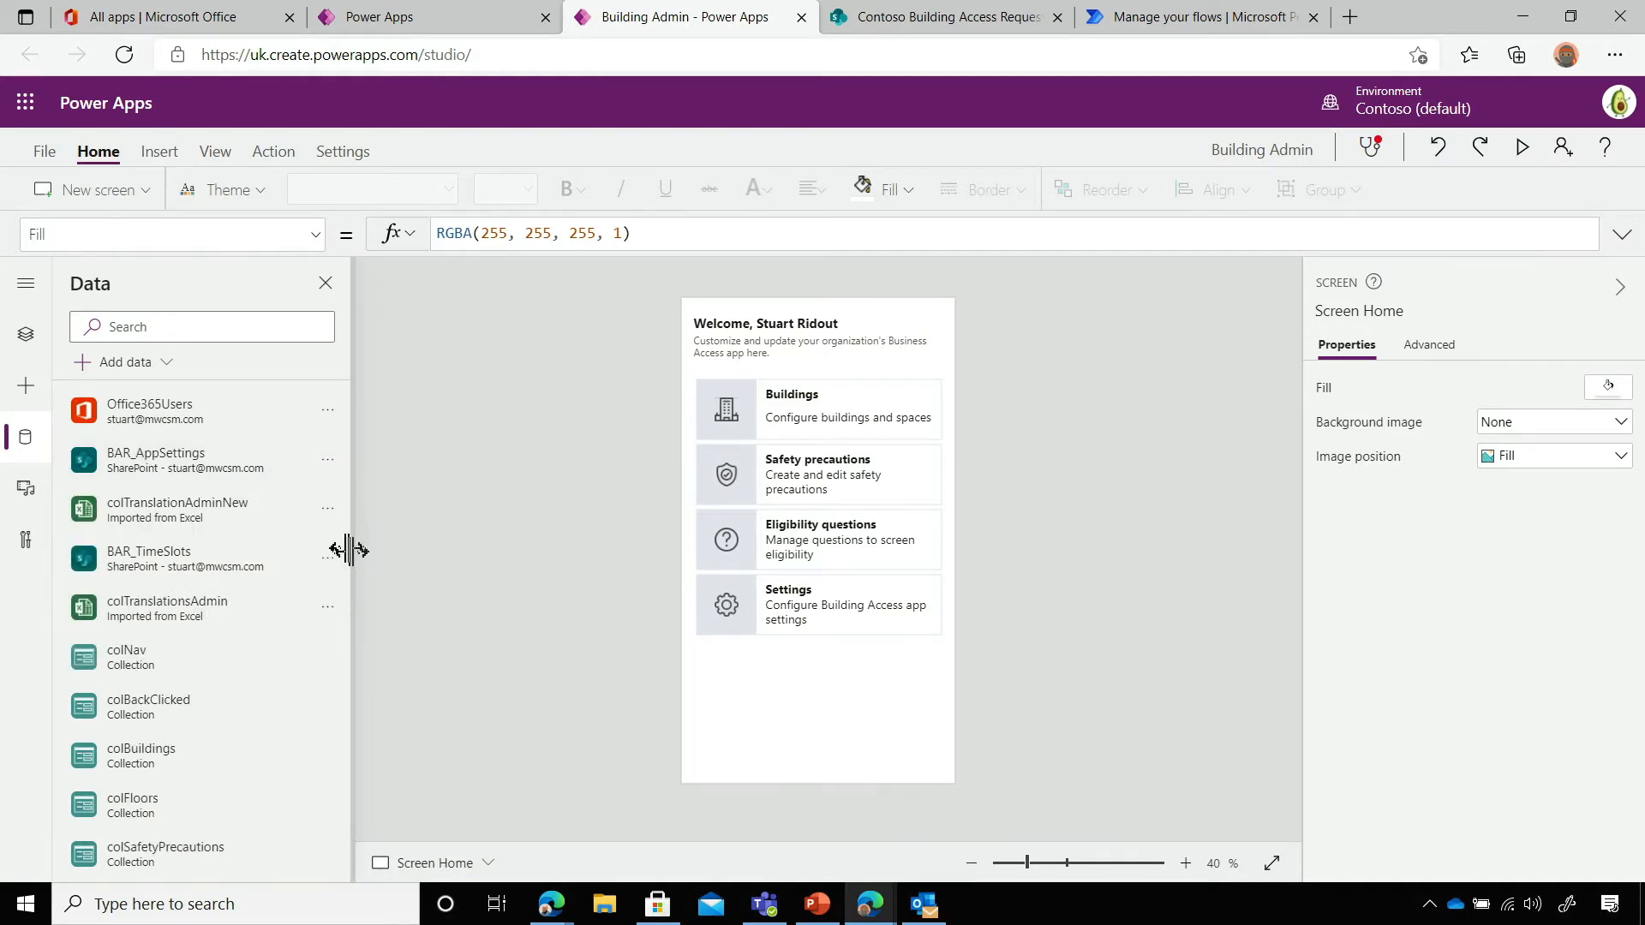
pyautogui.click(327, 508)
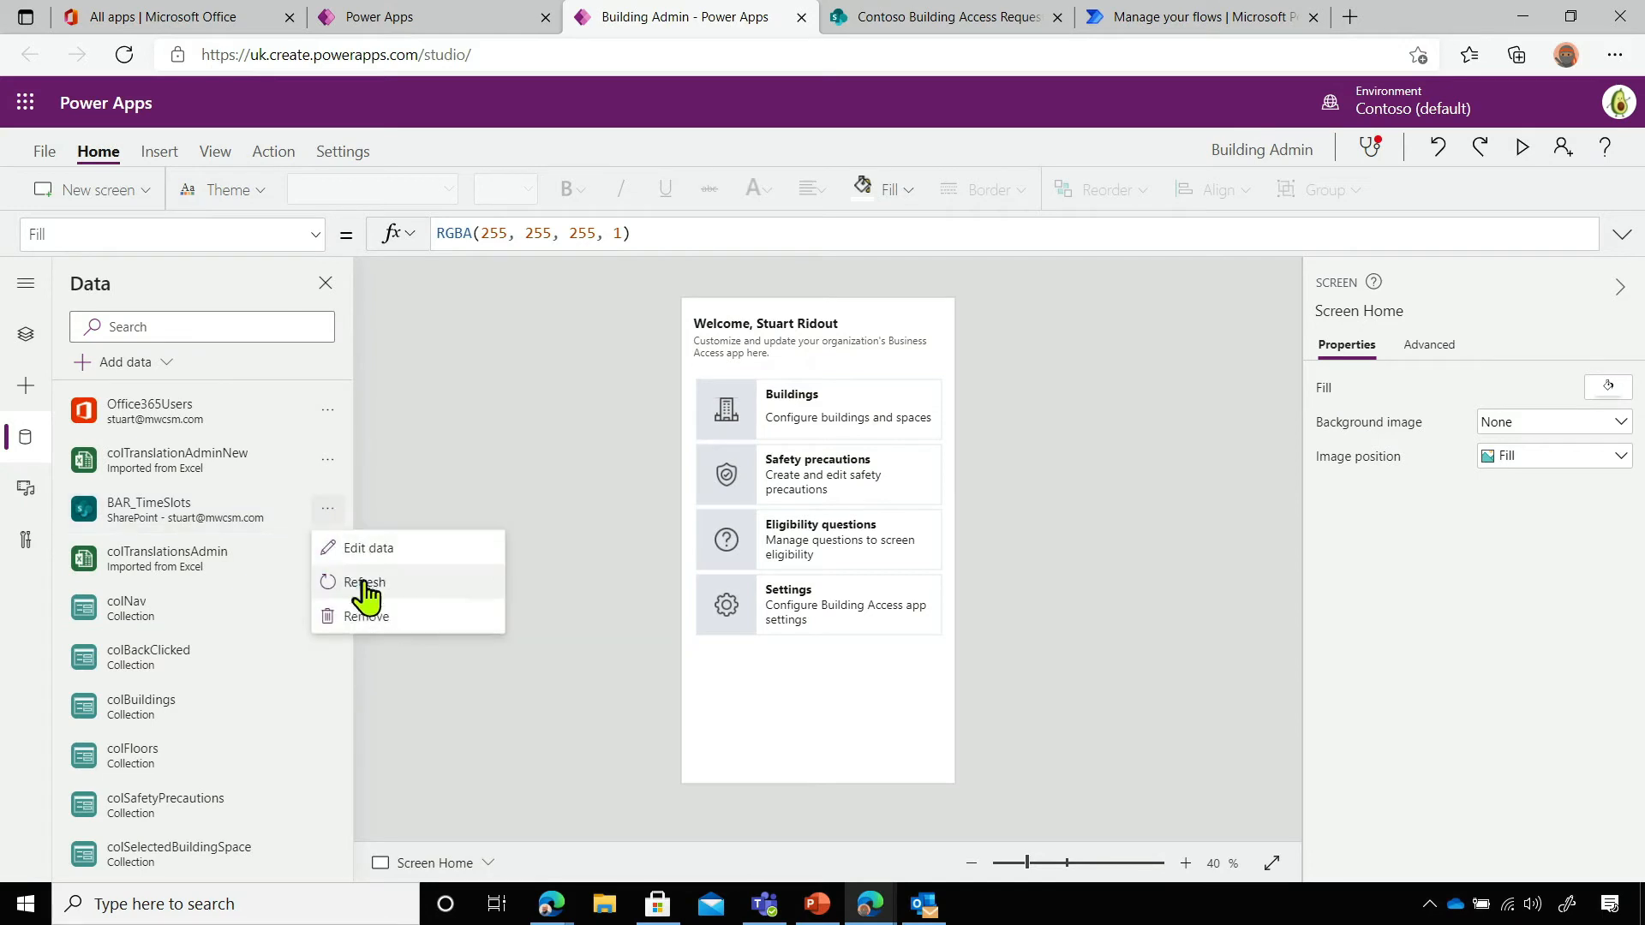
pyautogui.click(363, 617)
pyautogui.scroll(-2, 171, 531)
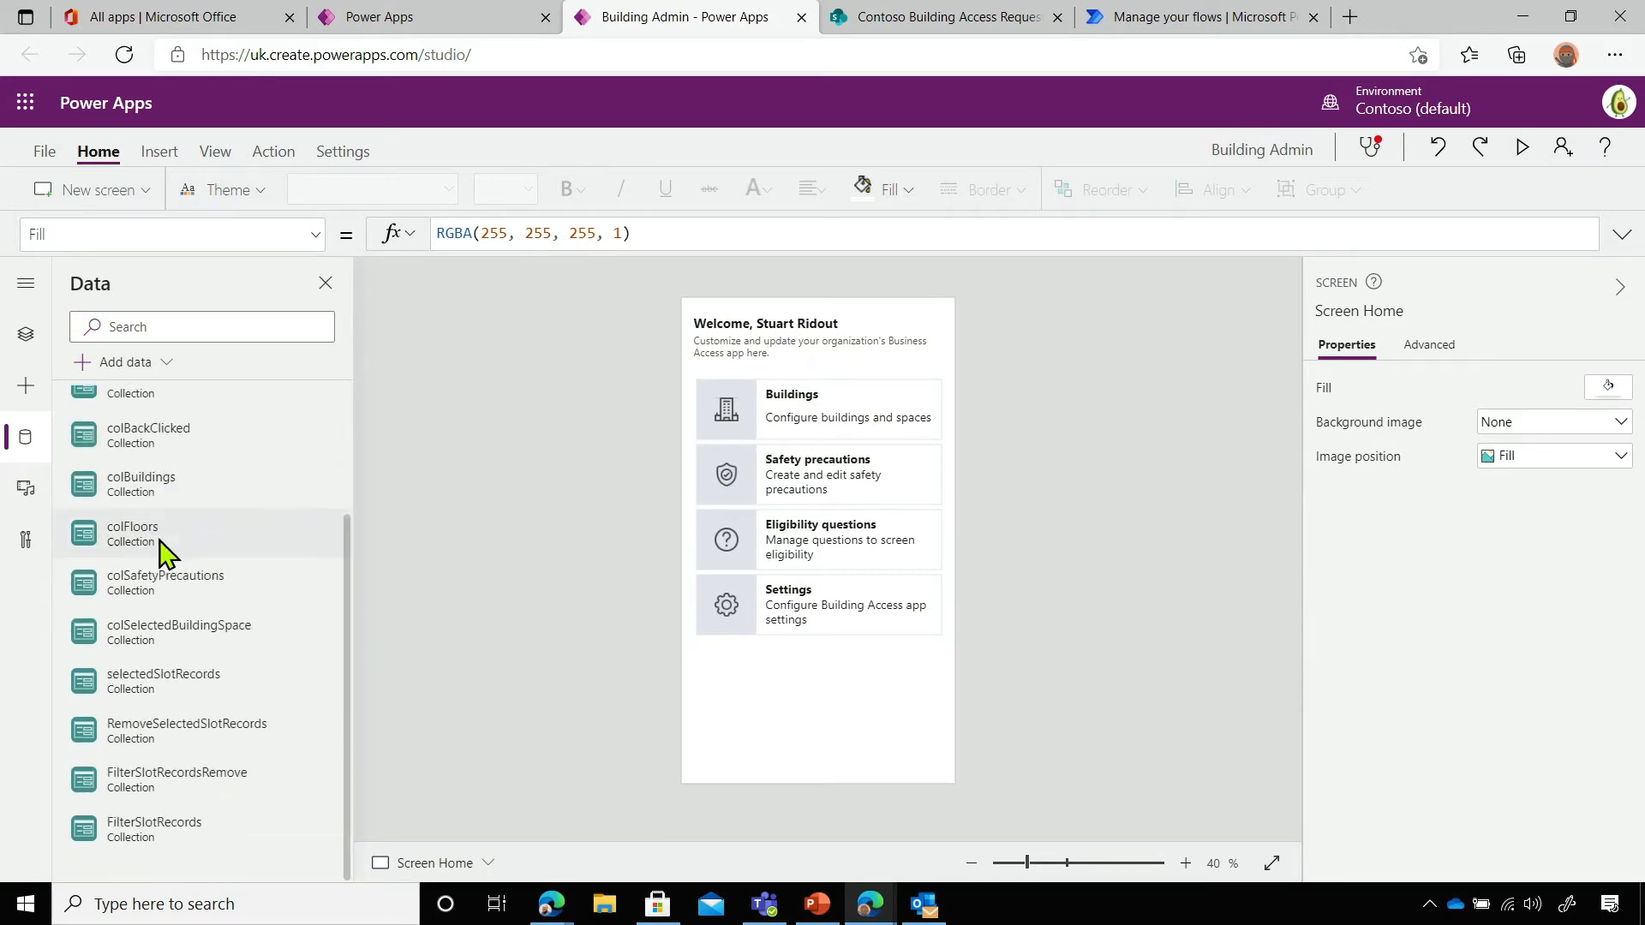
pyautogui.scroll(2, 182, 630)
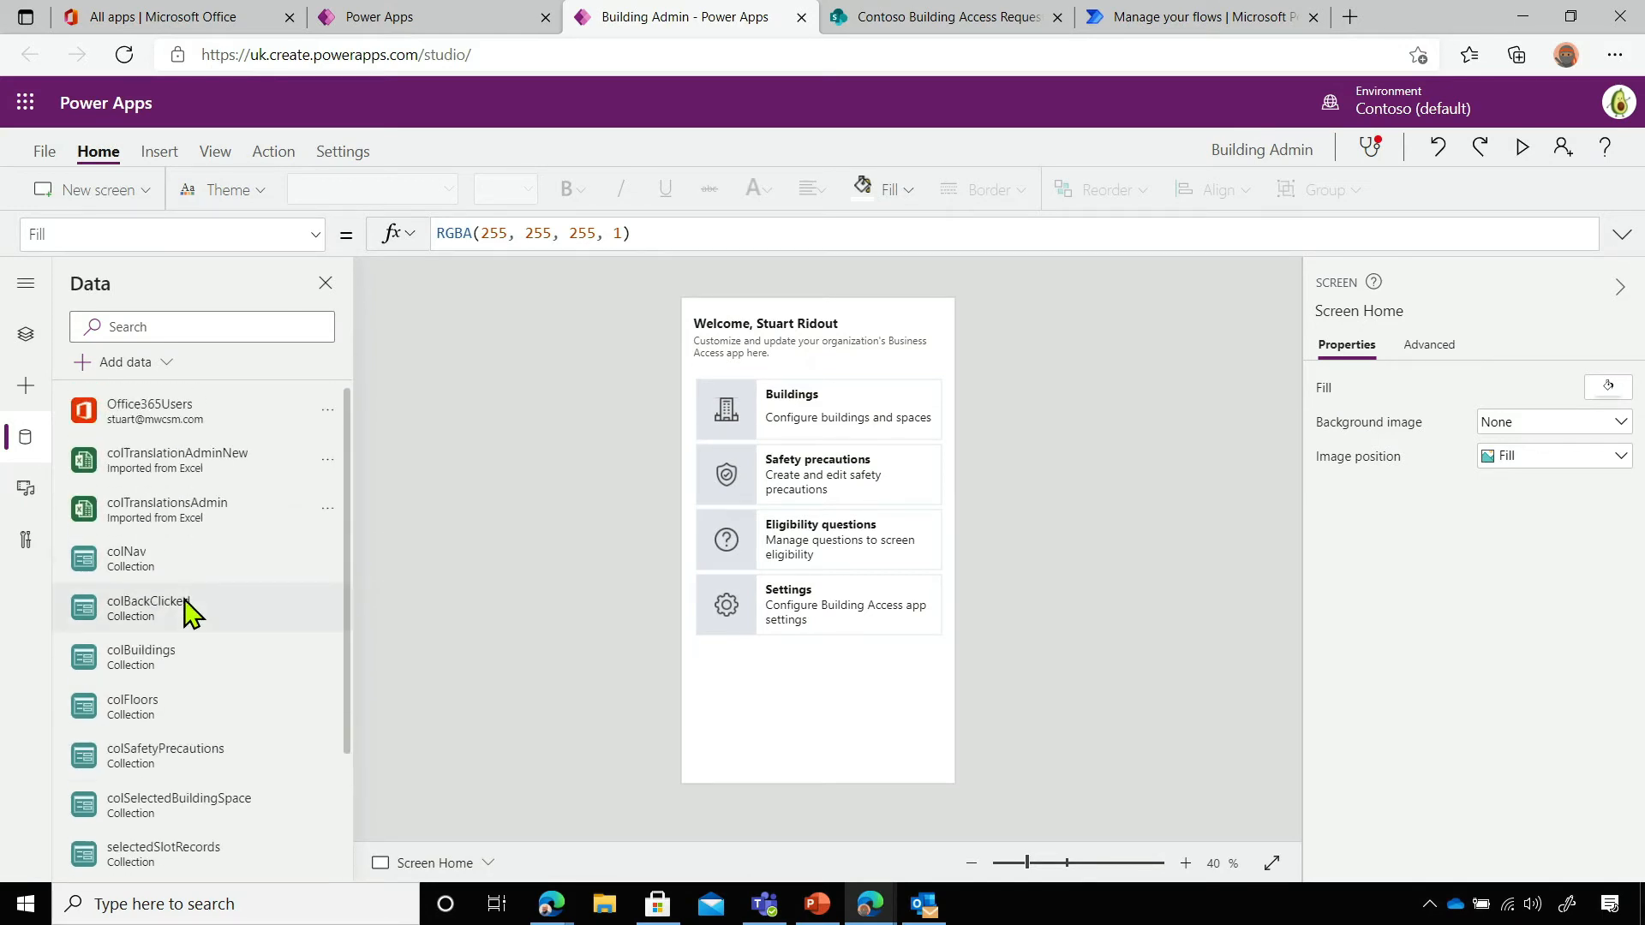
# Add a SharePoint data source through the existing connection and choose the recent site that holds the BAR lists
pyautogui.click(142, 364)
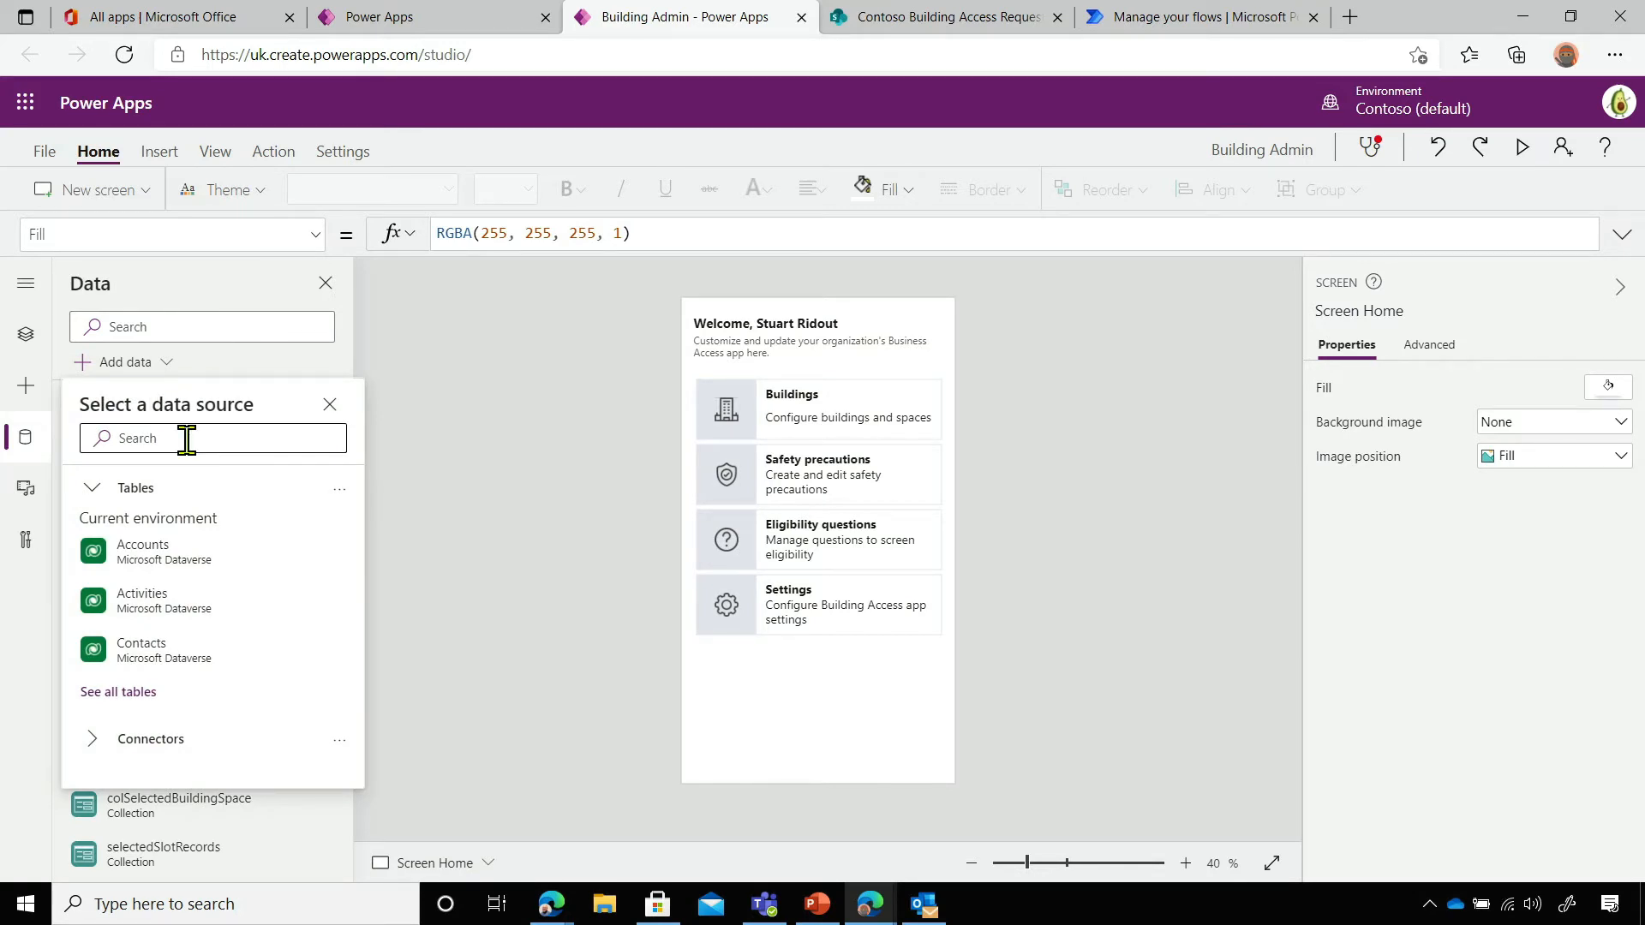
pyautogui.write('sharepo')
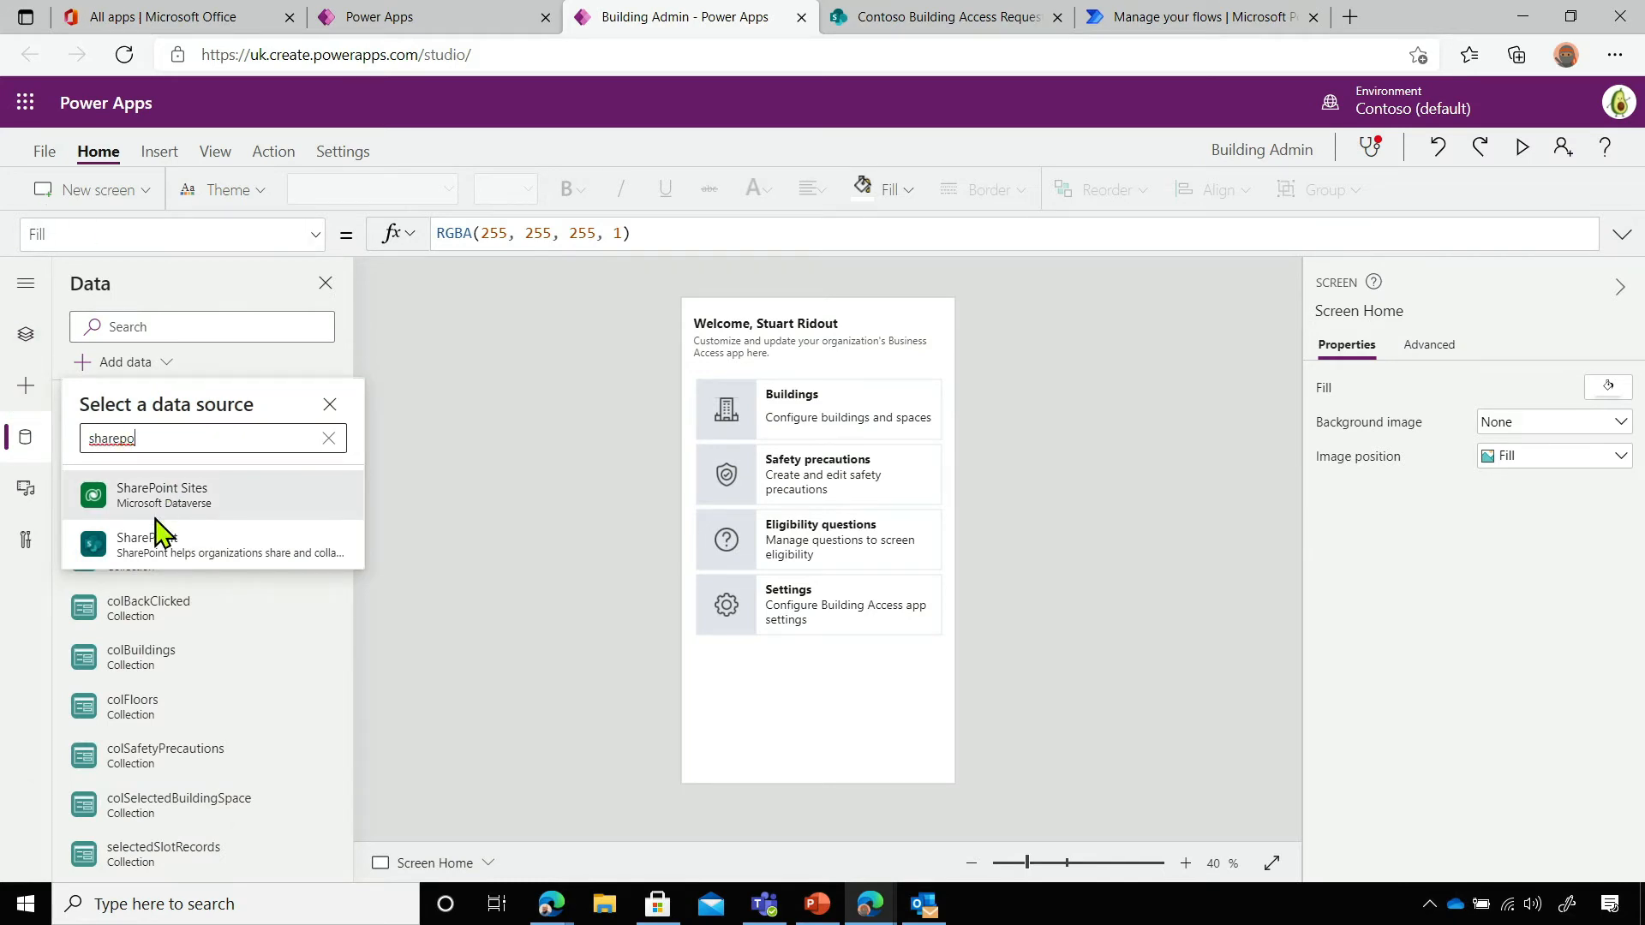
pyautogui.click(161, 544)
pyautogui.click(177, 500)
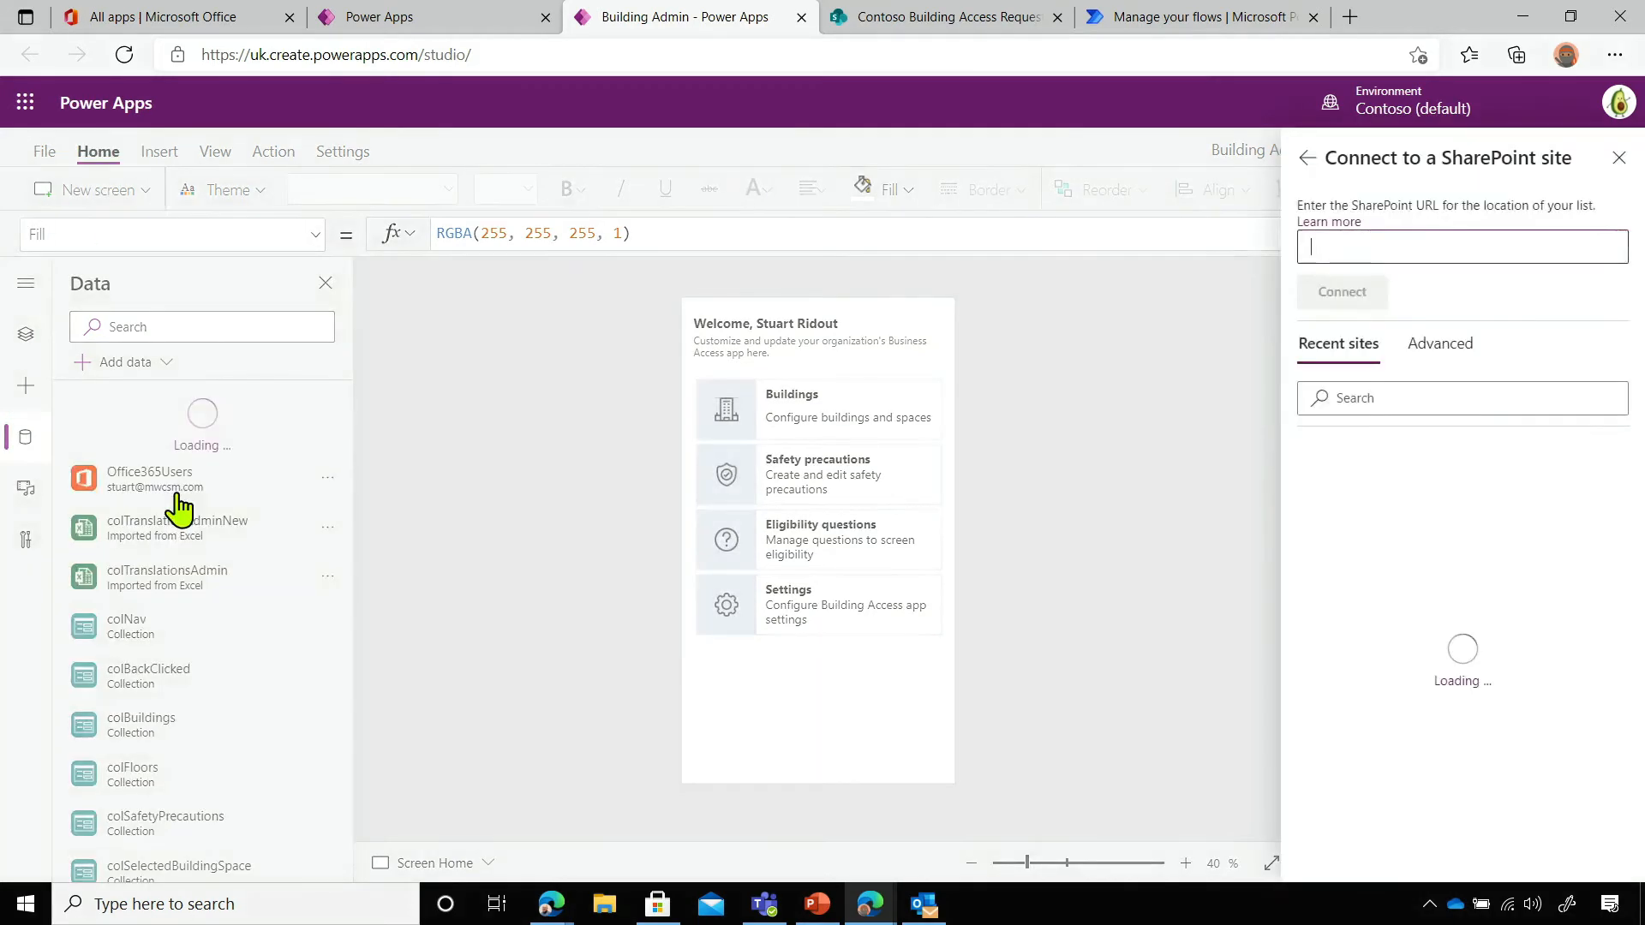
pyautogui.click(1358, 486)
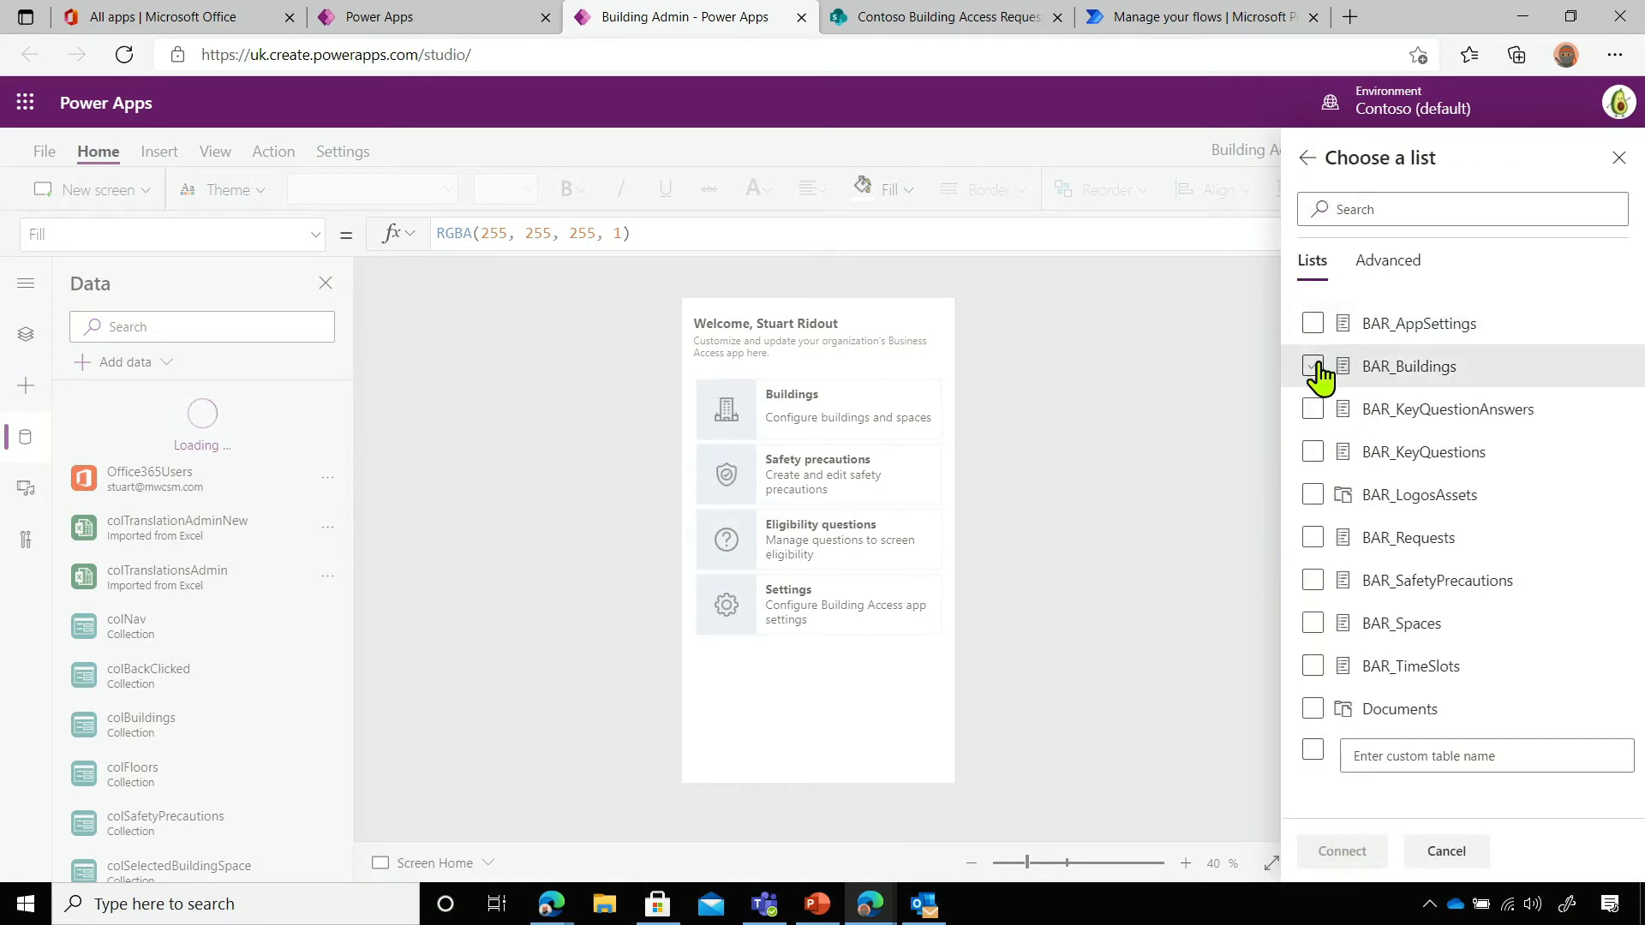
# Connect all nine BAR lists and libraries from BAR_AppSettings through BAR_TimeSlots, leaving out Documents, and check them in the app's data sources
pyautogui.click(1313, 325)
pyautogui.click(1312, 366)
pyautogui.click(1313, 409)
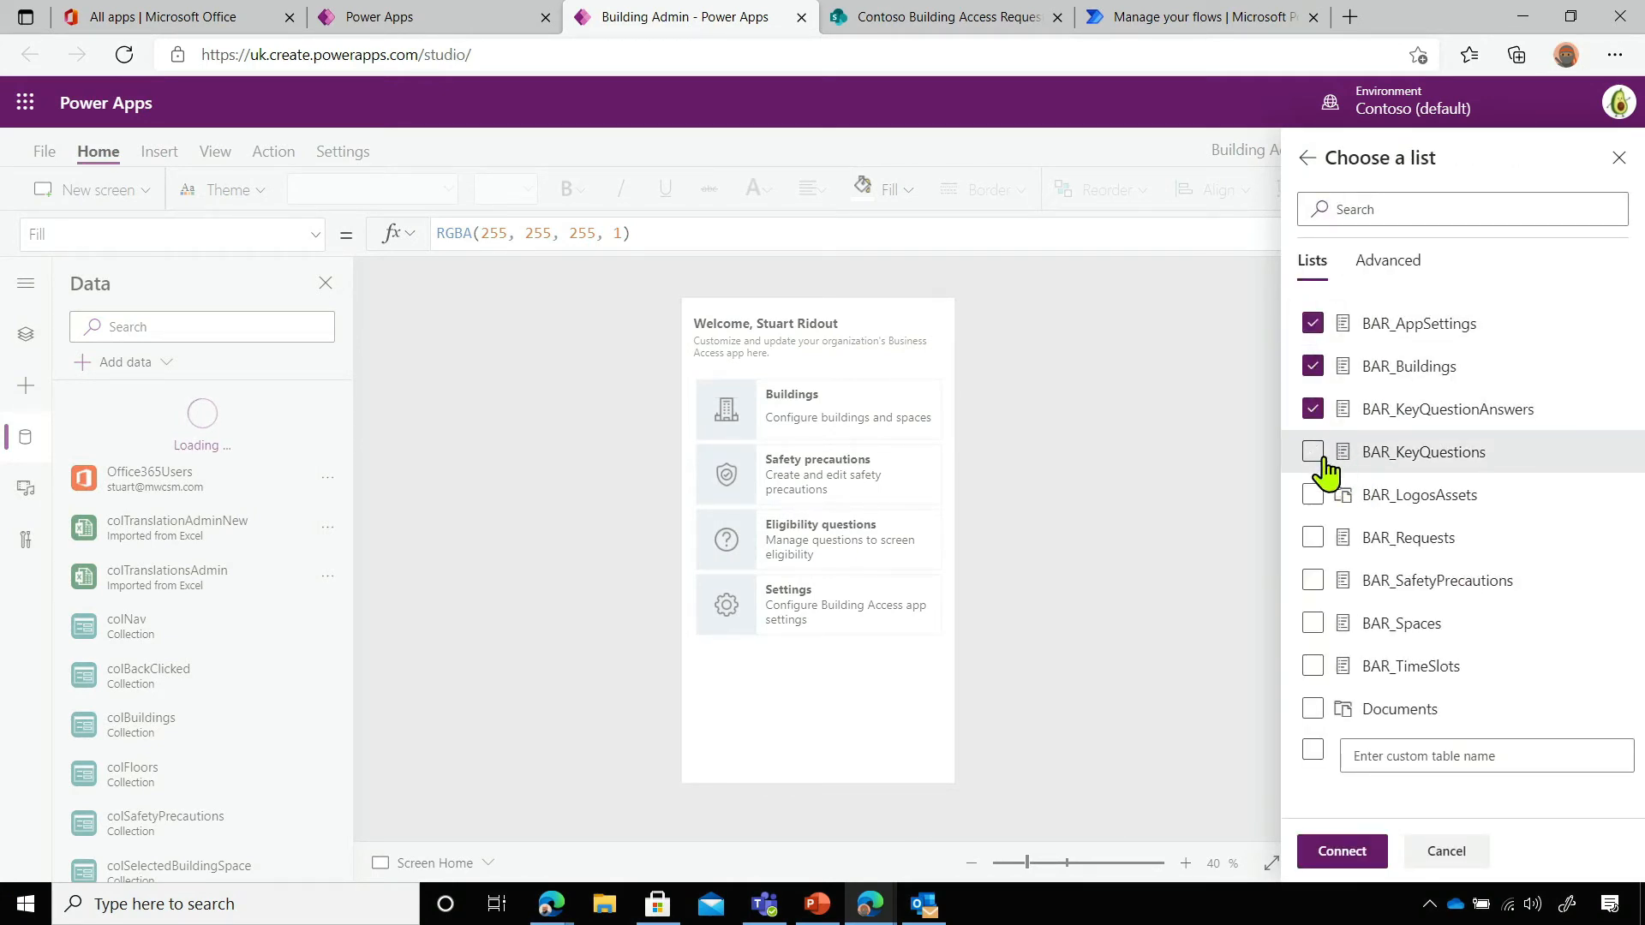
pyautogui.click(1317, 454)
pyautogui.click(1318, 496)
pyautogui.click(1318, 539)
pyautogui.click(1318, 583)
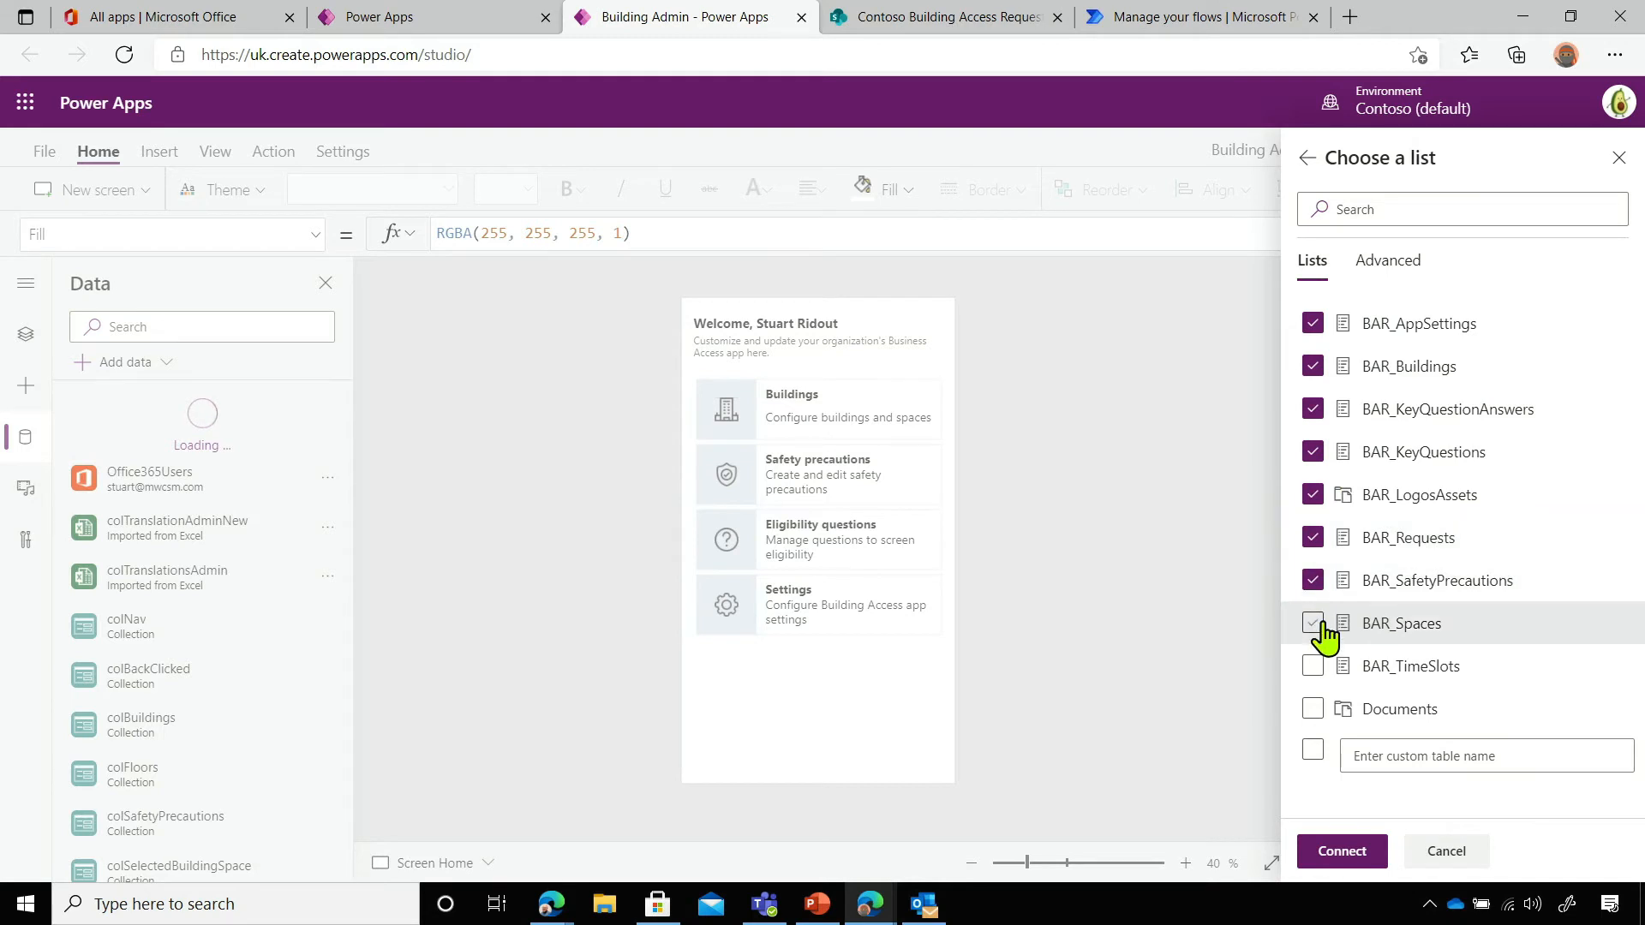
pyautogui.click(1319, 626)
pyautogui.click(1313, 667)
pyautogui.click(1356, 848)
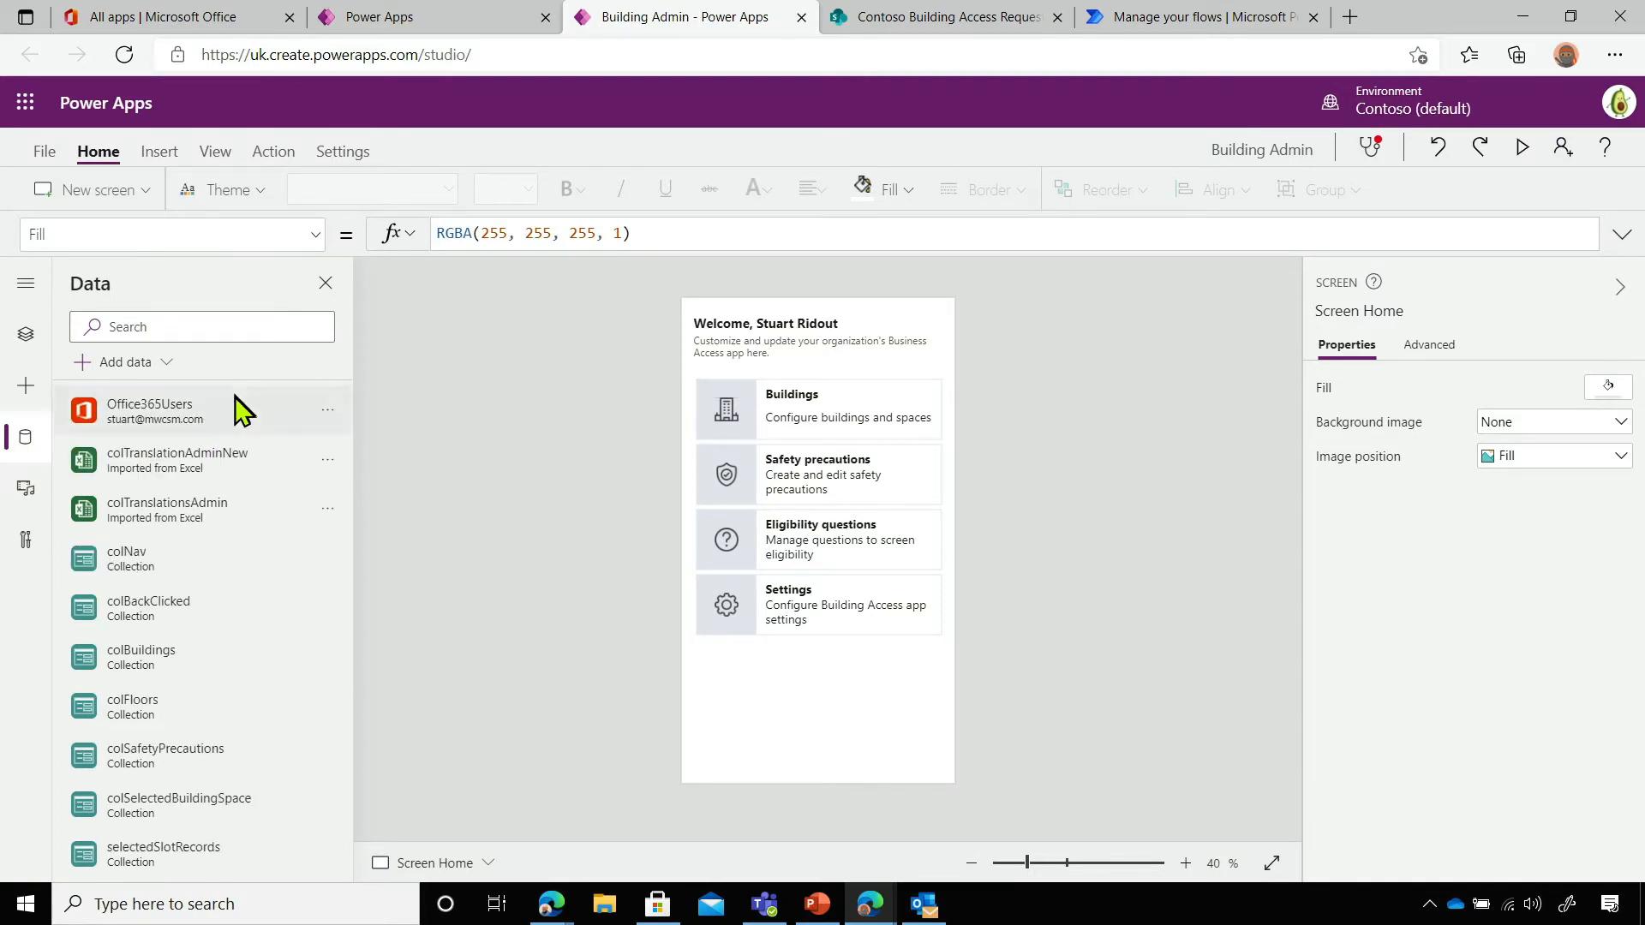
pyautogui.scroll(-5, 235, 398)
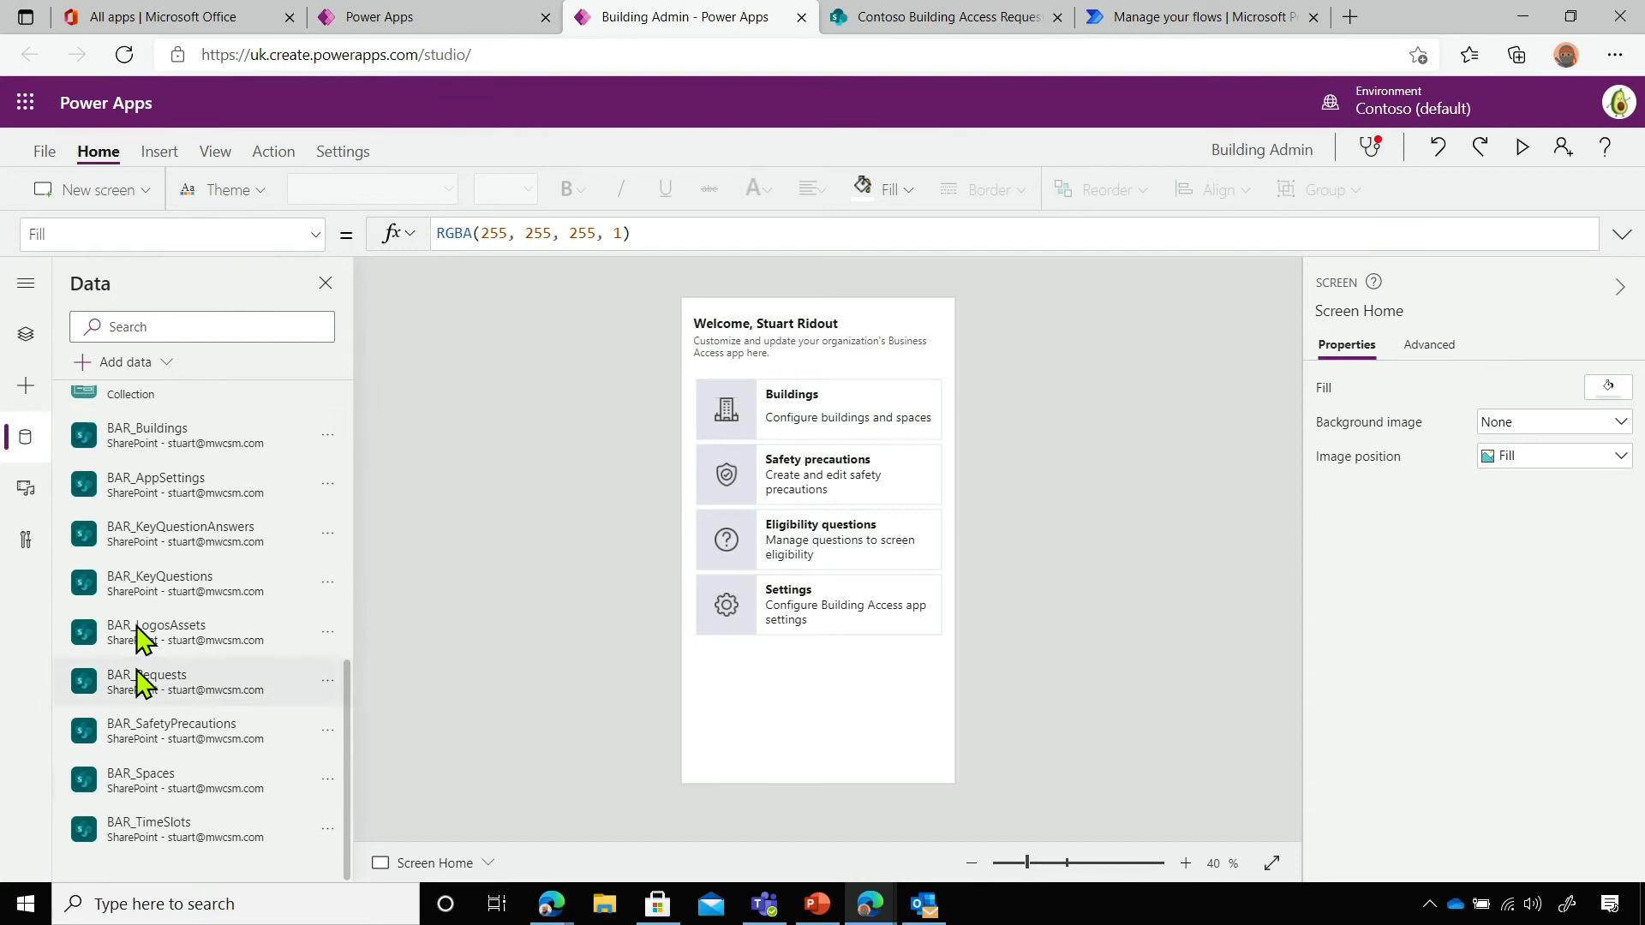
# Save the Building Admin app, publish this version, and close its studio tab
pyautogui.click(44, 152)
pyautogui.click(317, 444)
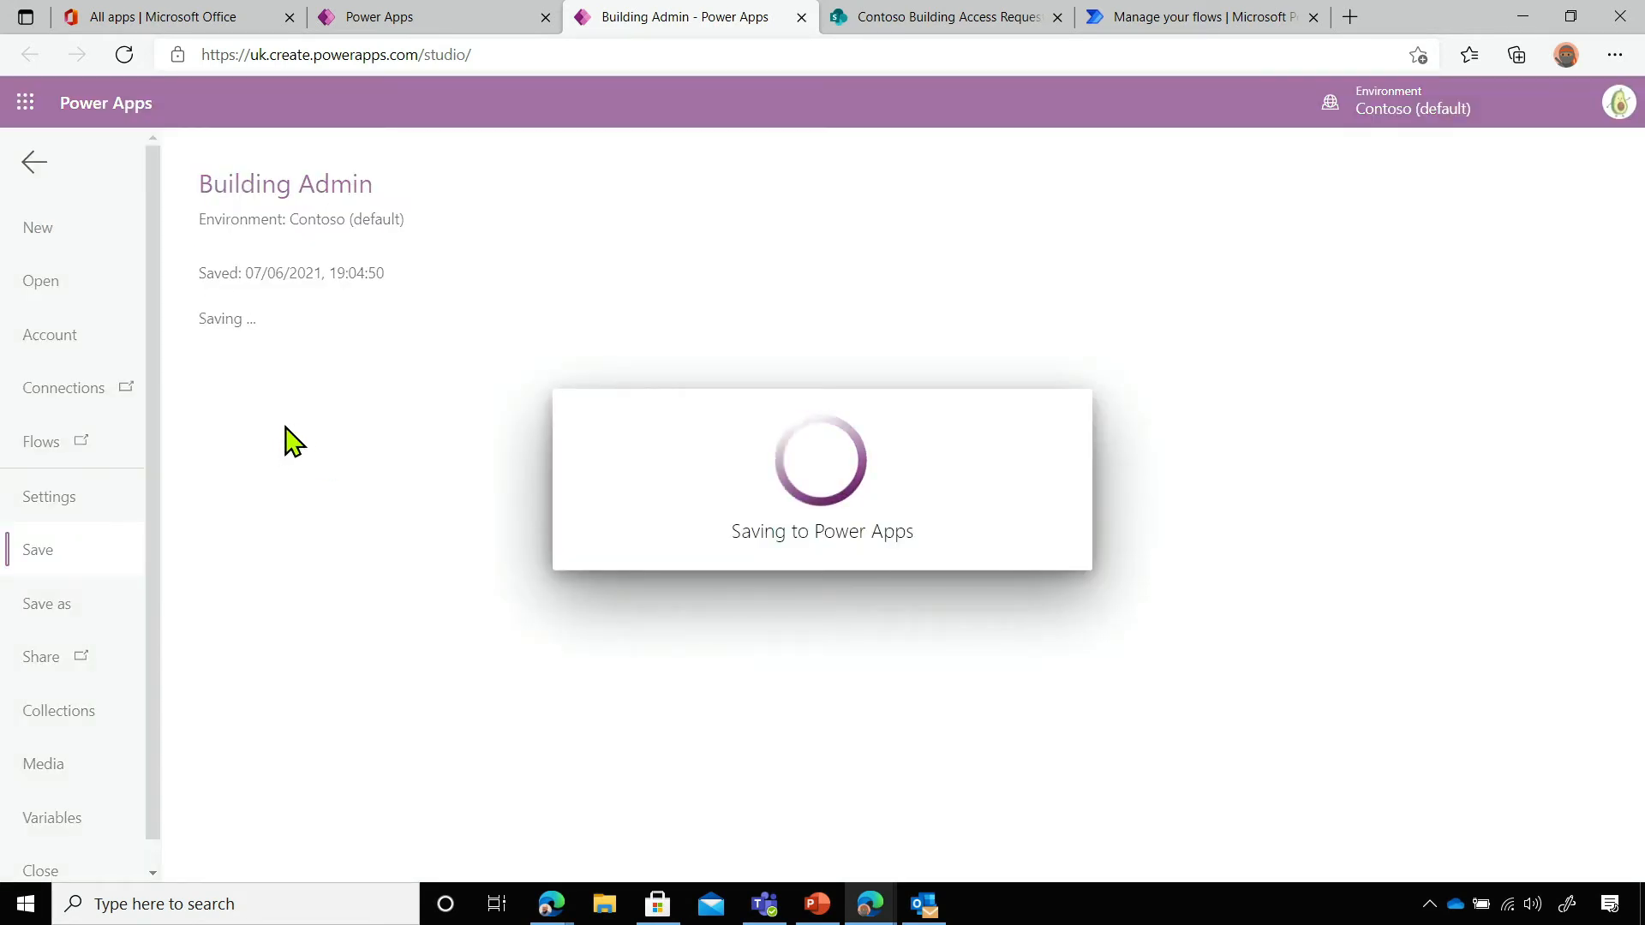
pyautogui.click(283, 386)
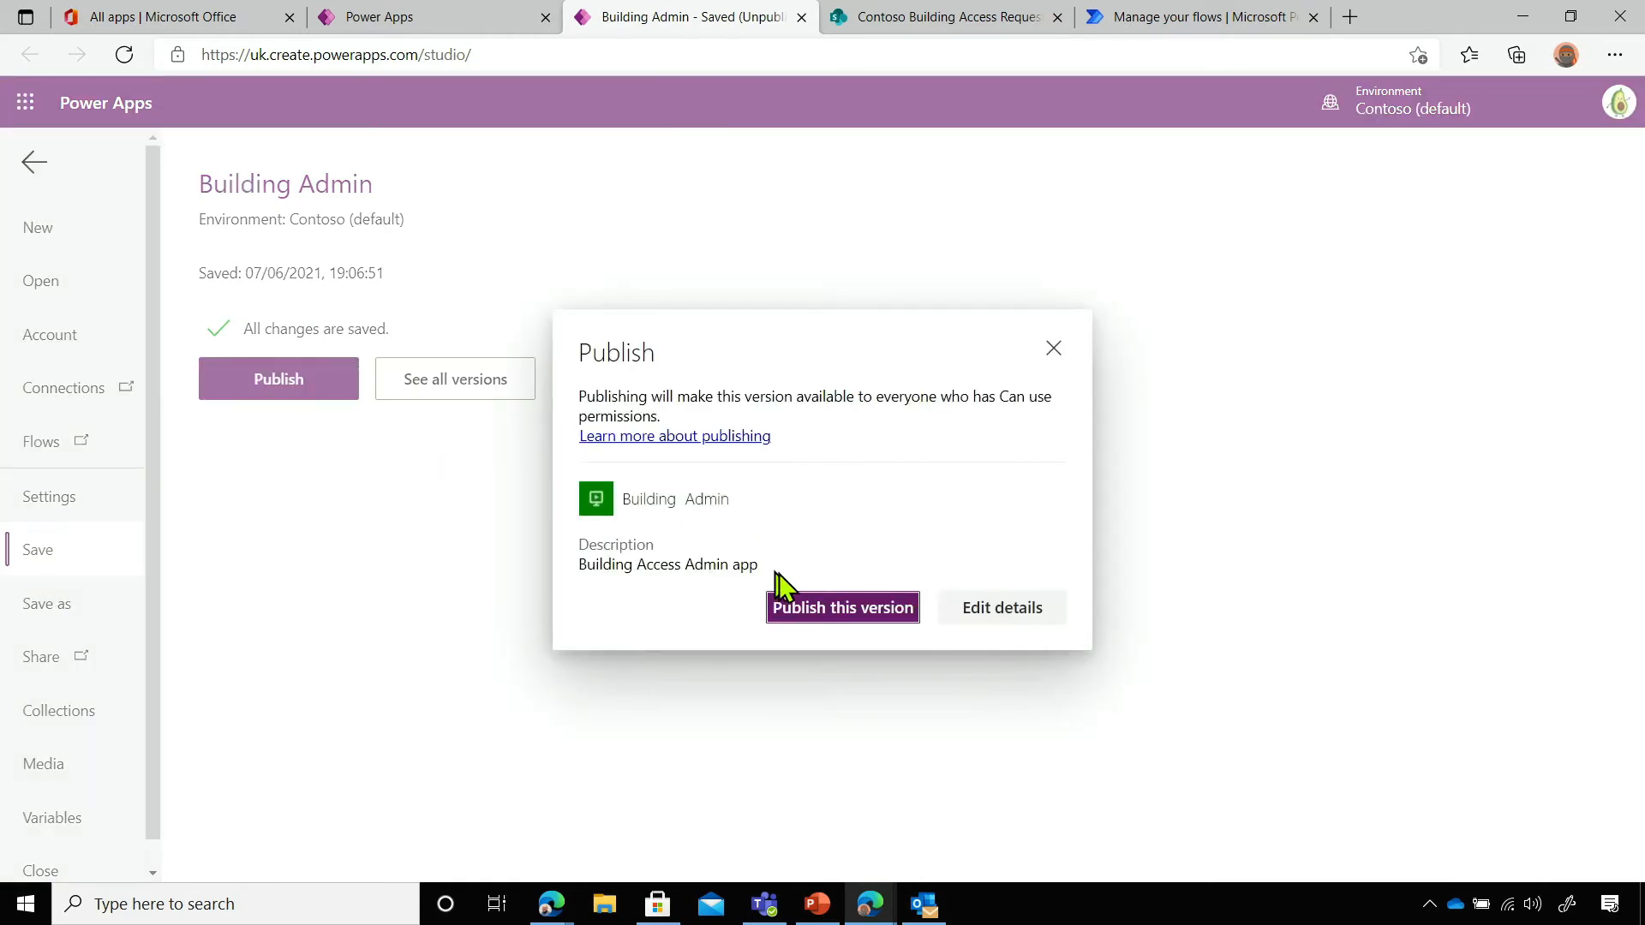
pyautogui.click(795, 608)
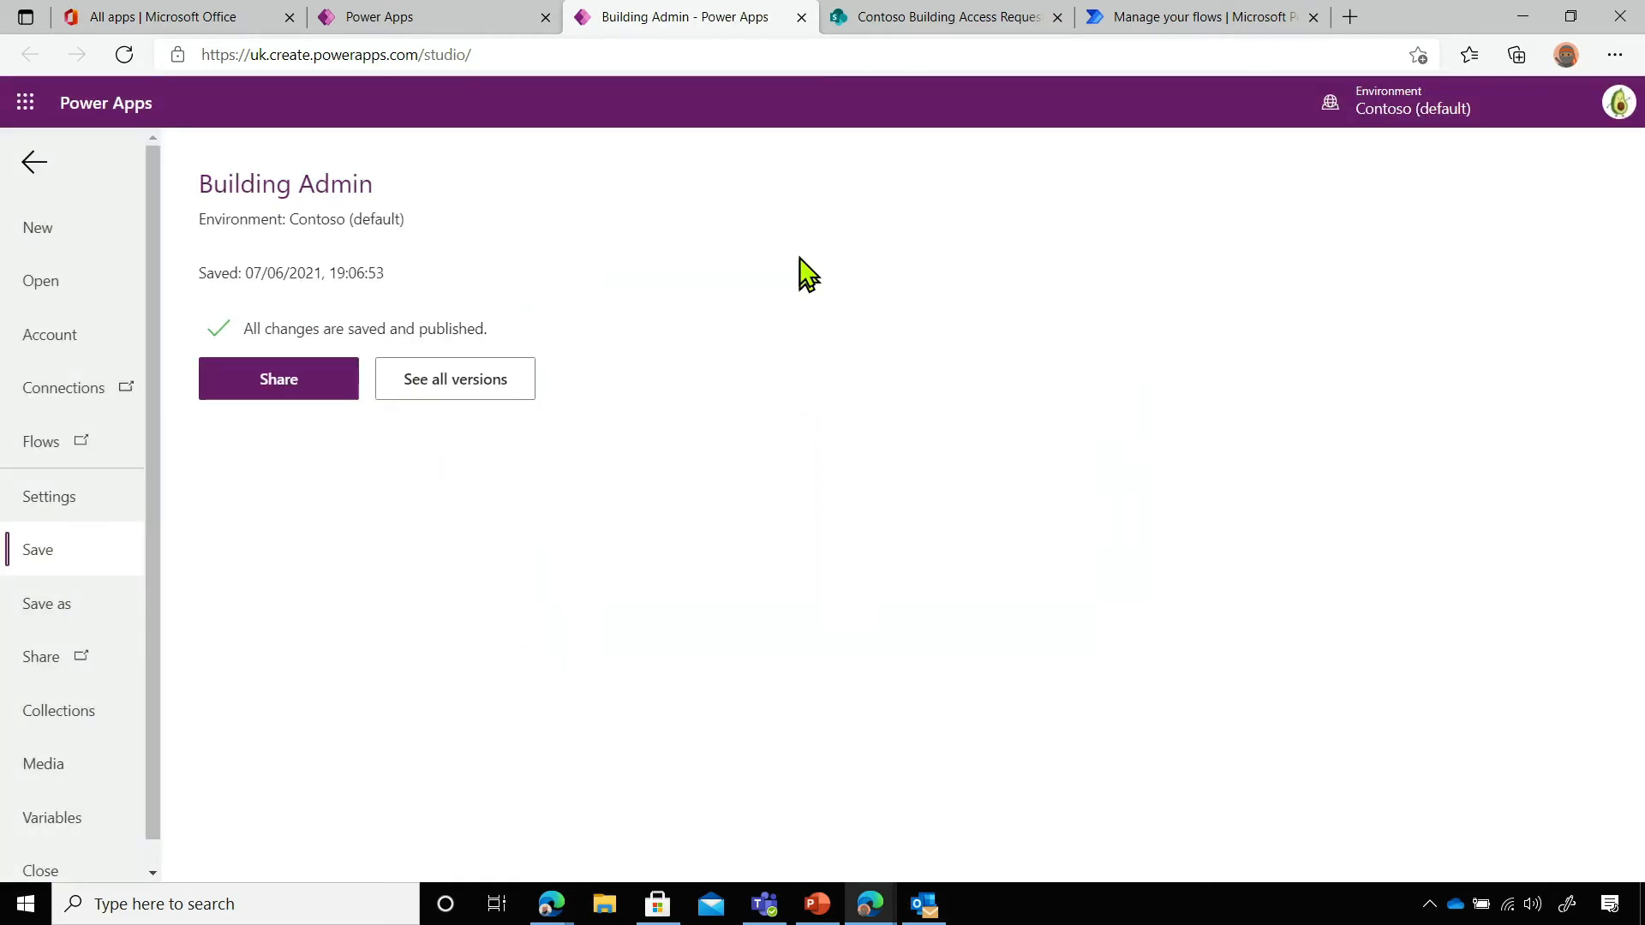
pyautogui.click(800, 17)
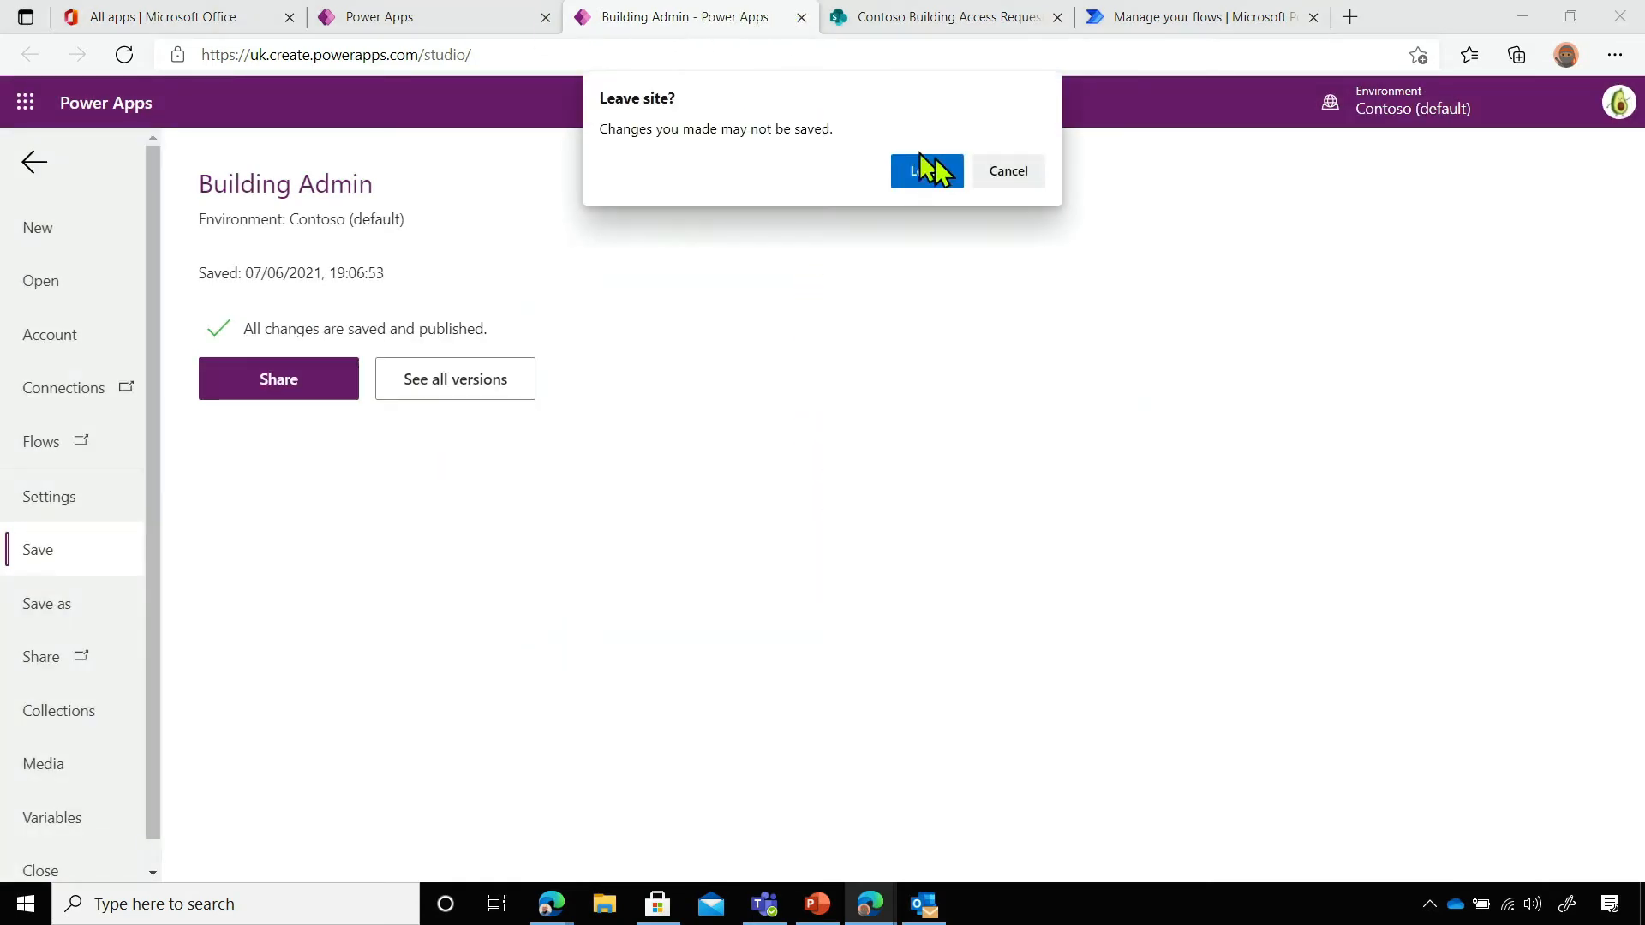
pyautogui.click(942, 175)
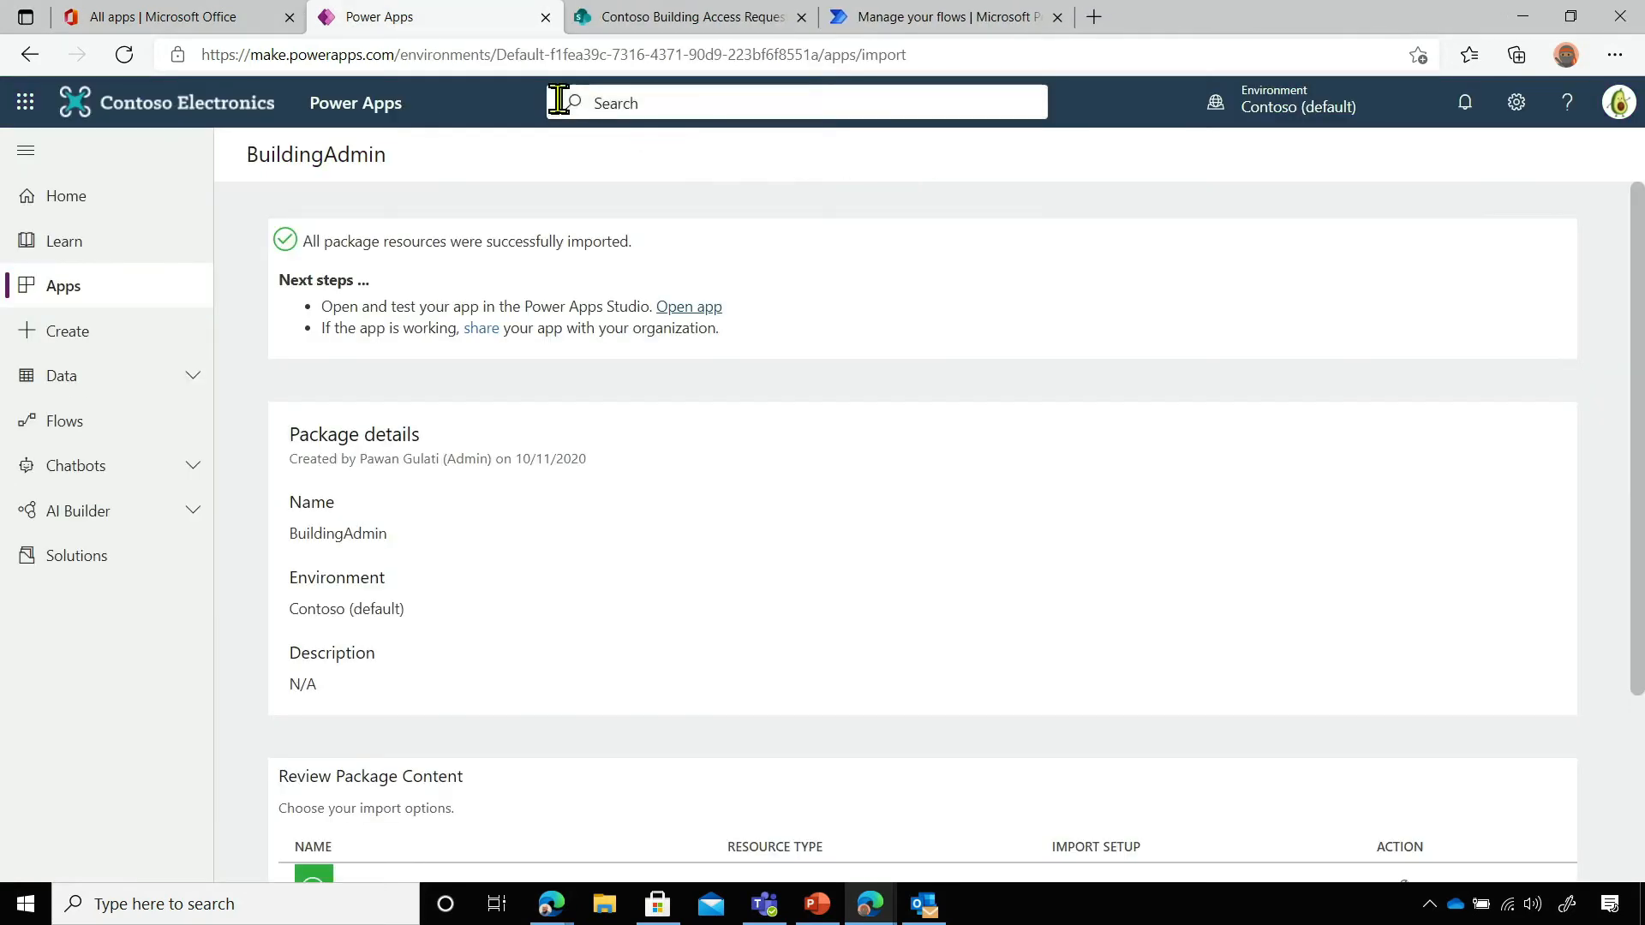
# Import the Building Security canvas app package into the Contoso (default) environment, keeping the Create as new setup
pyautogui.click(58, 300)
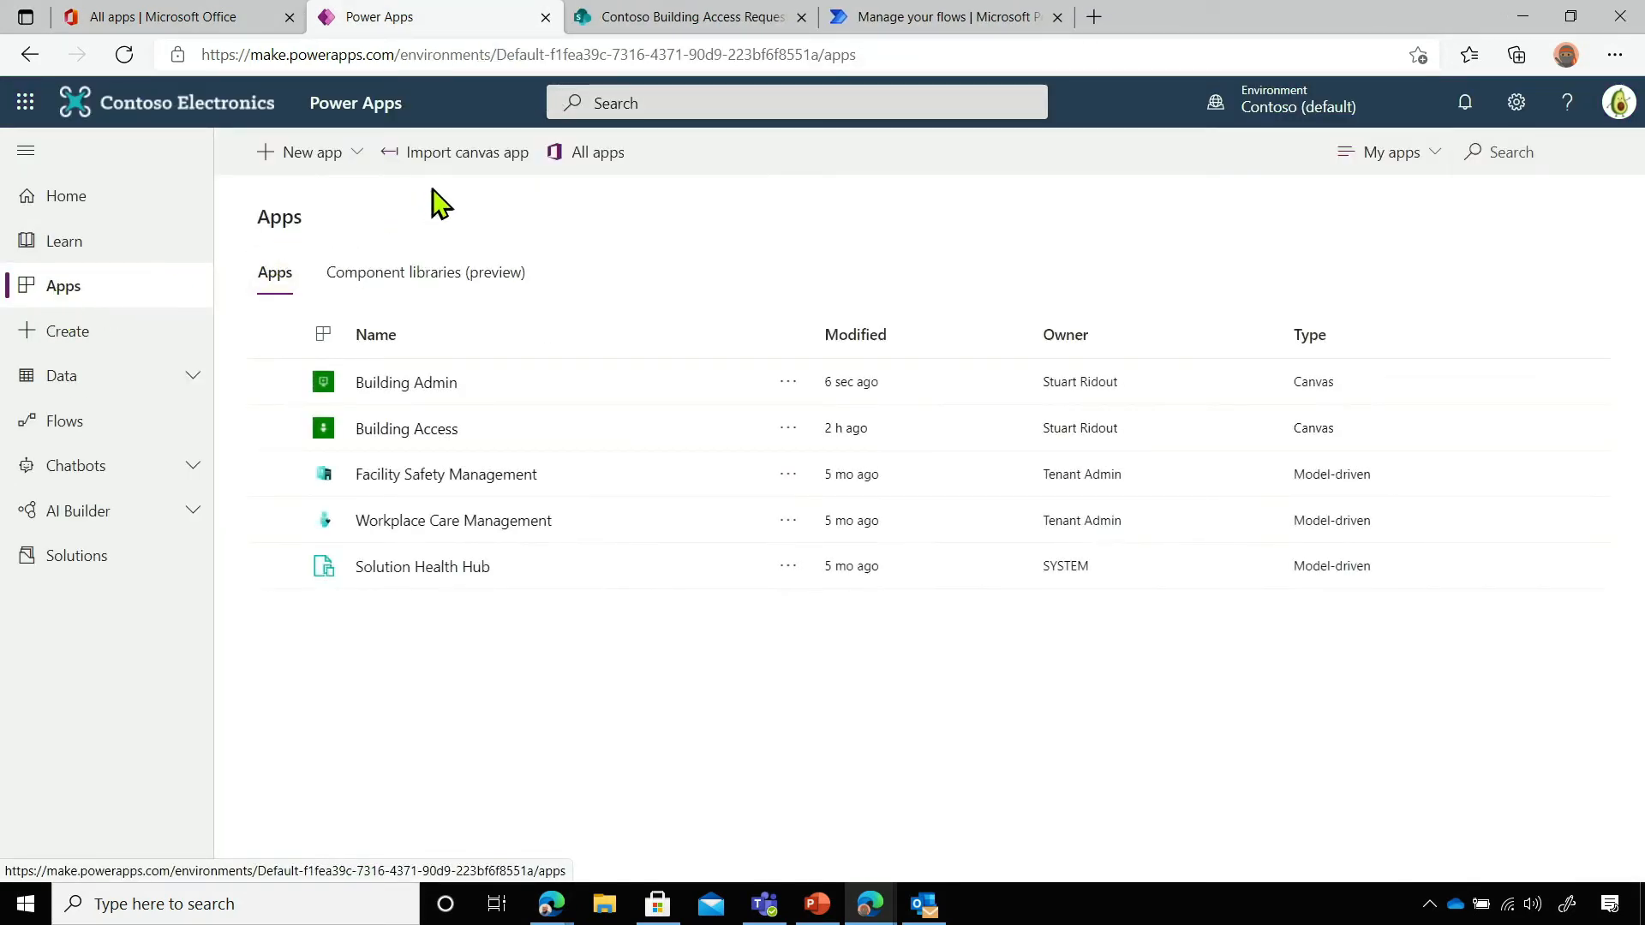
pyautogui.click(465, 156)
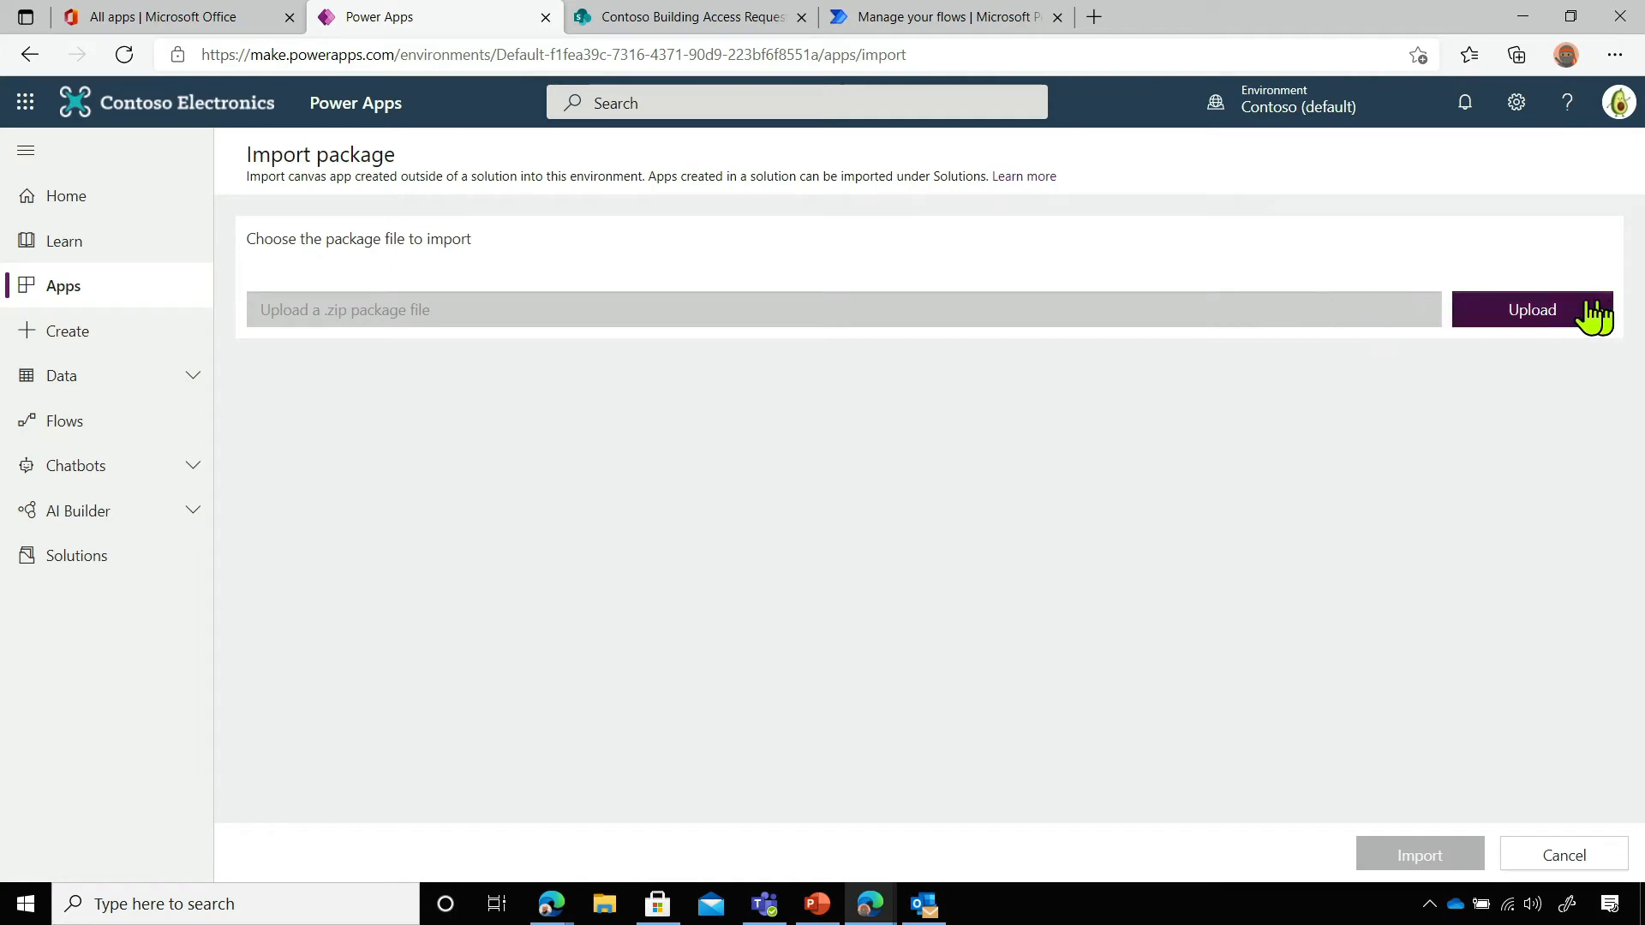
pyautogui.click(1533, 310)
pyautogui.doubleClick(318, 205)
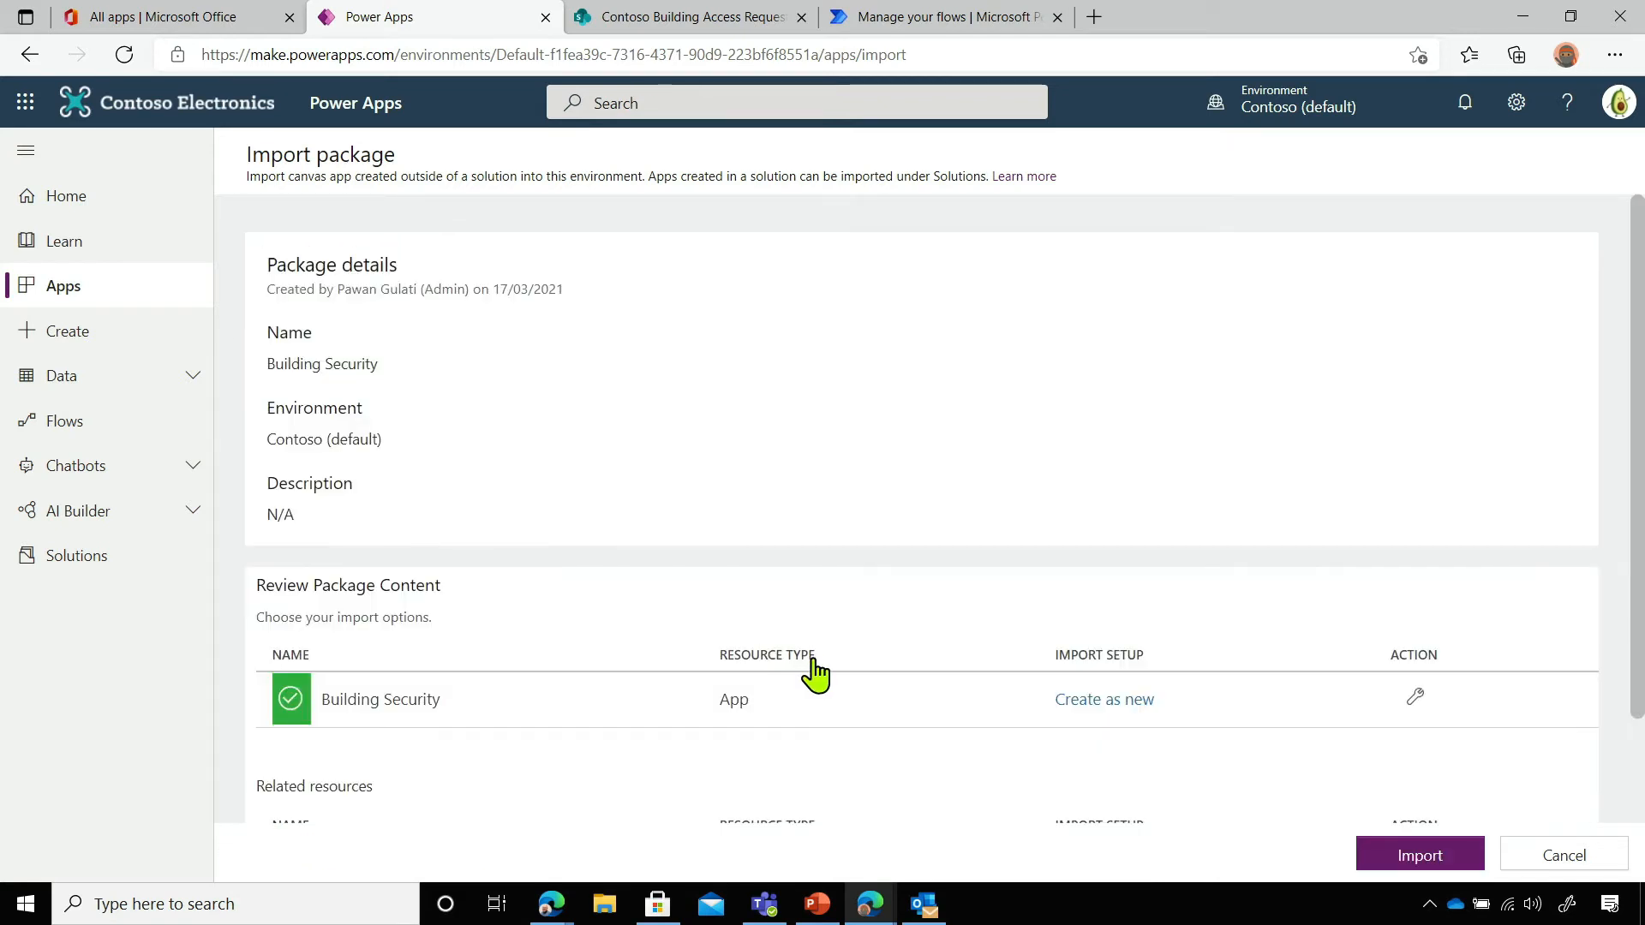
pyautogui.scroll(-2, 815, 675)
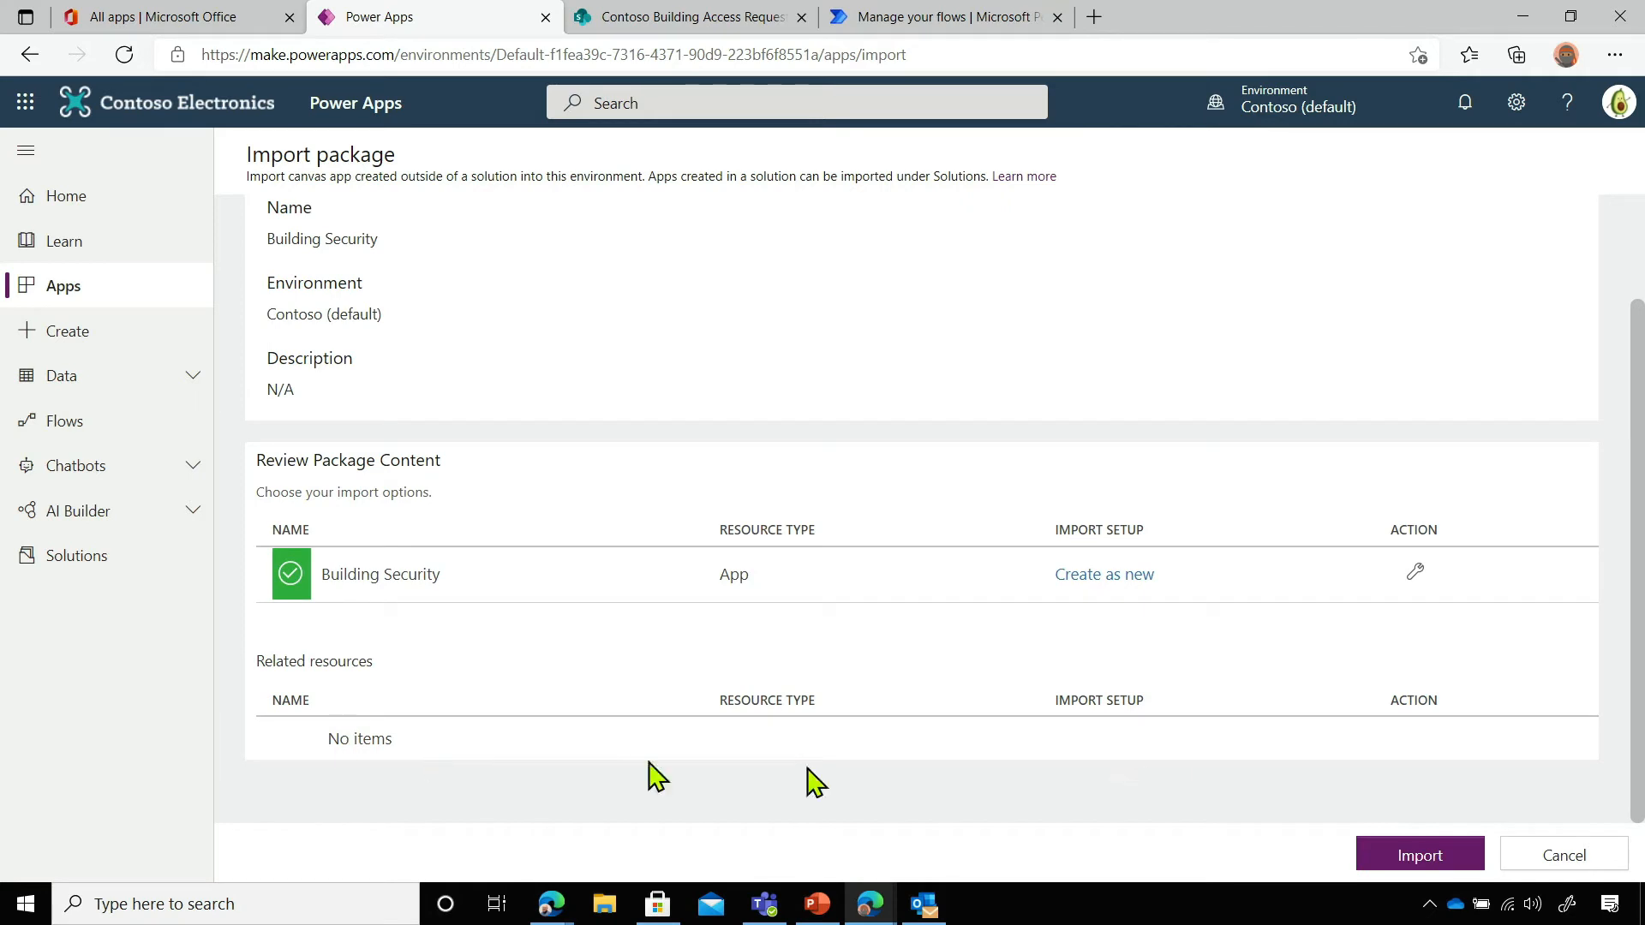
pyautogui.click(1413, 853)
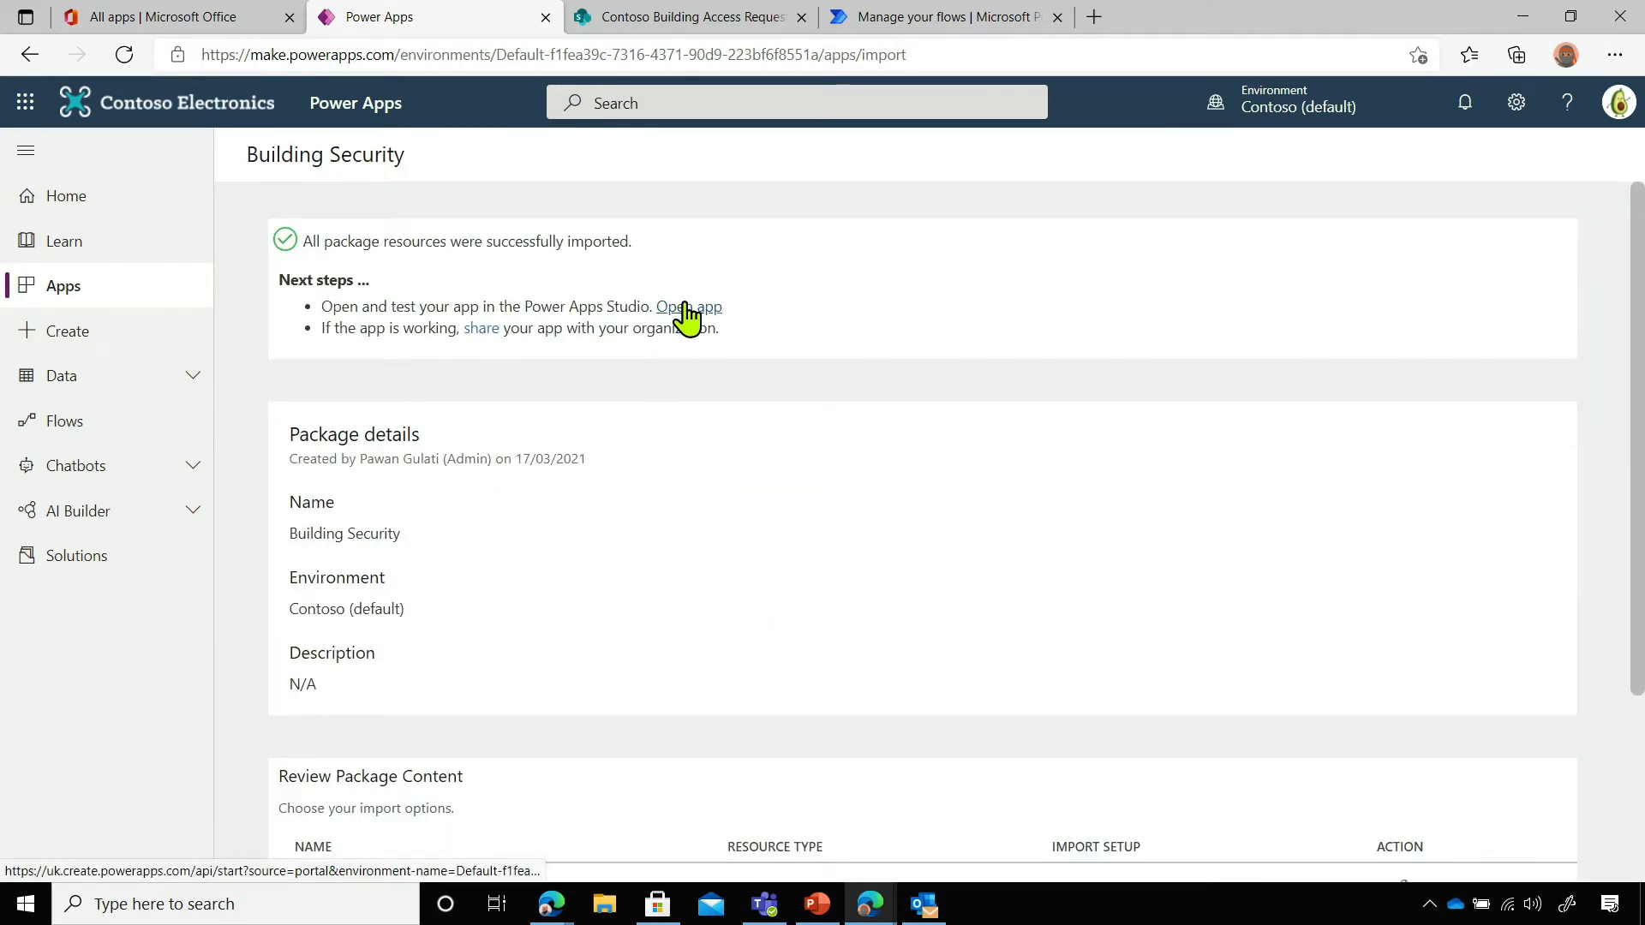
# Open the imported Building Security app in the studio with United Kingdom as the country/region
pyautogui.click(686, 310)
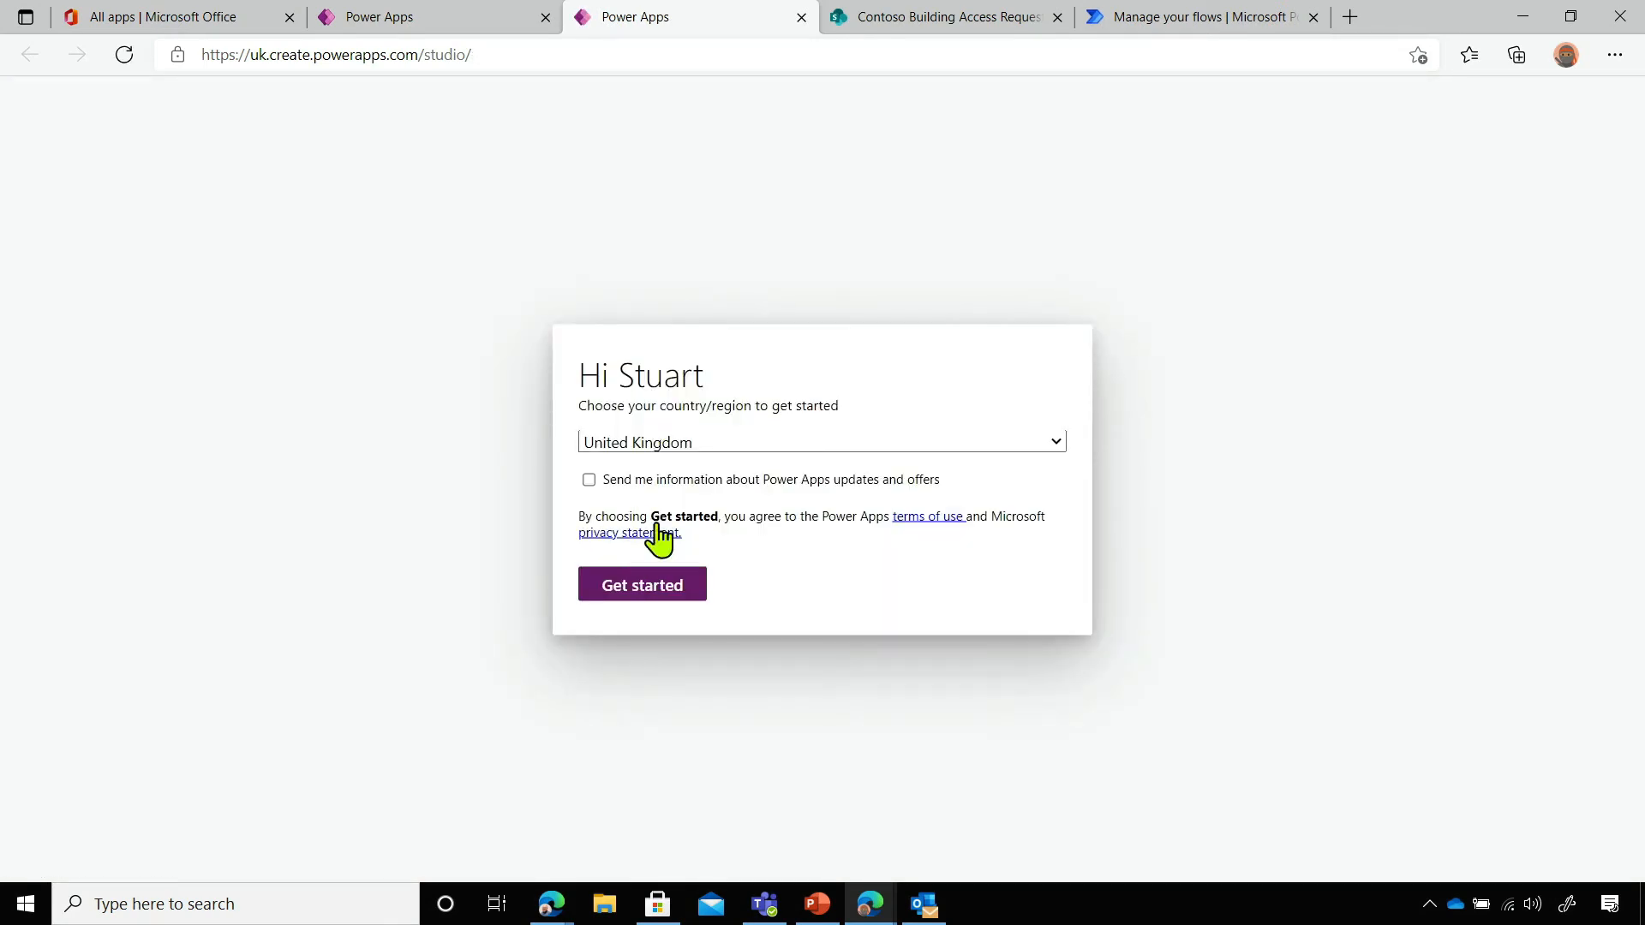
pyautogui.click(651, 586)
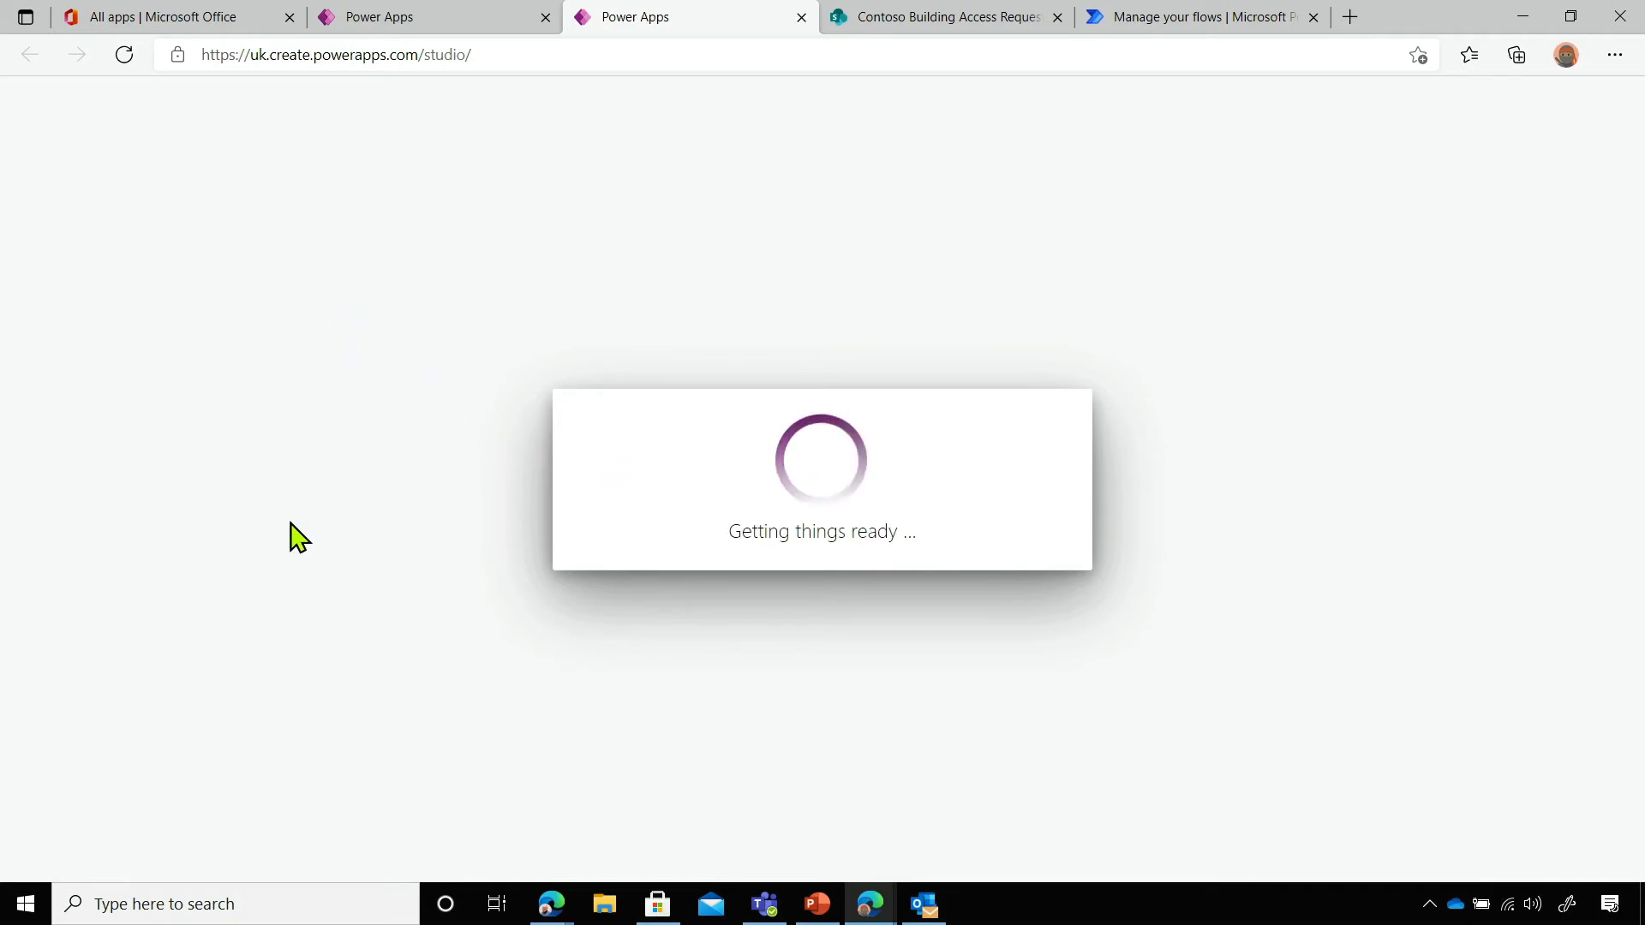
pyautogui.click(879, 705)
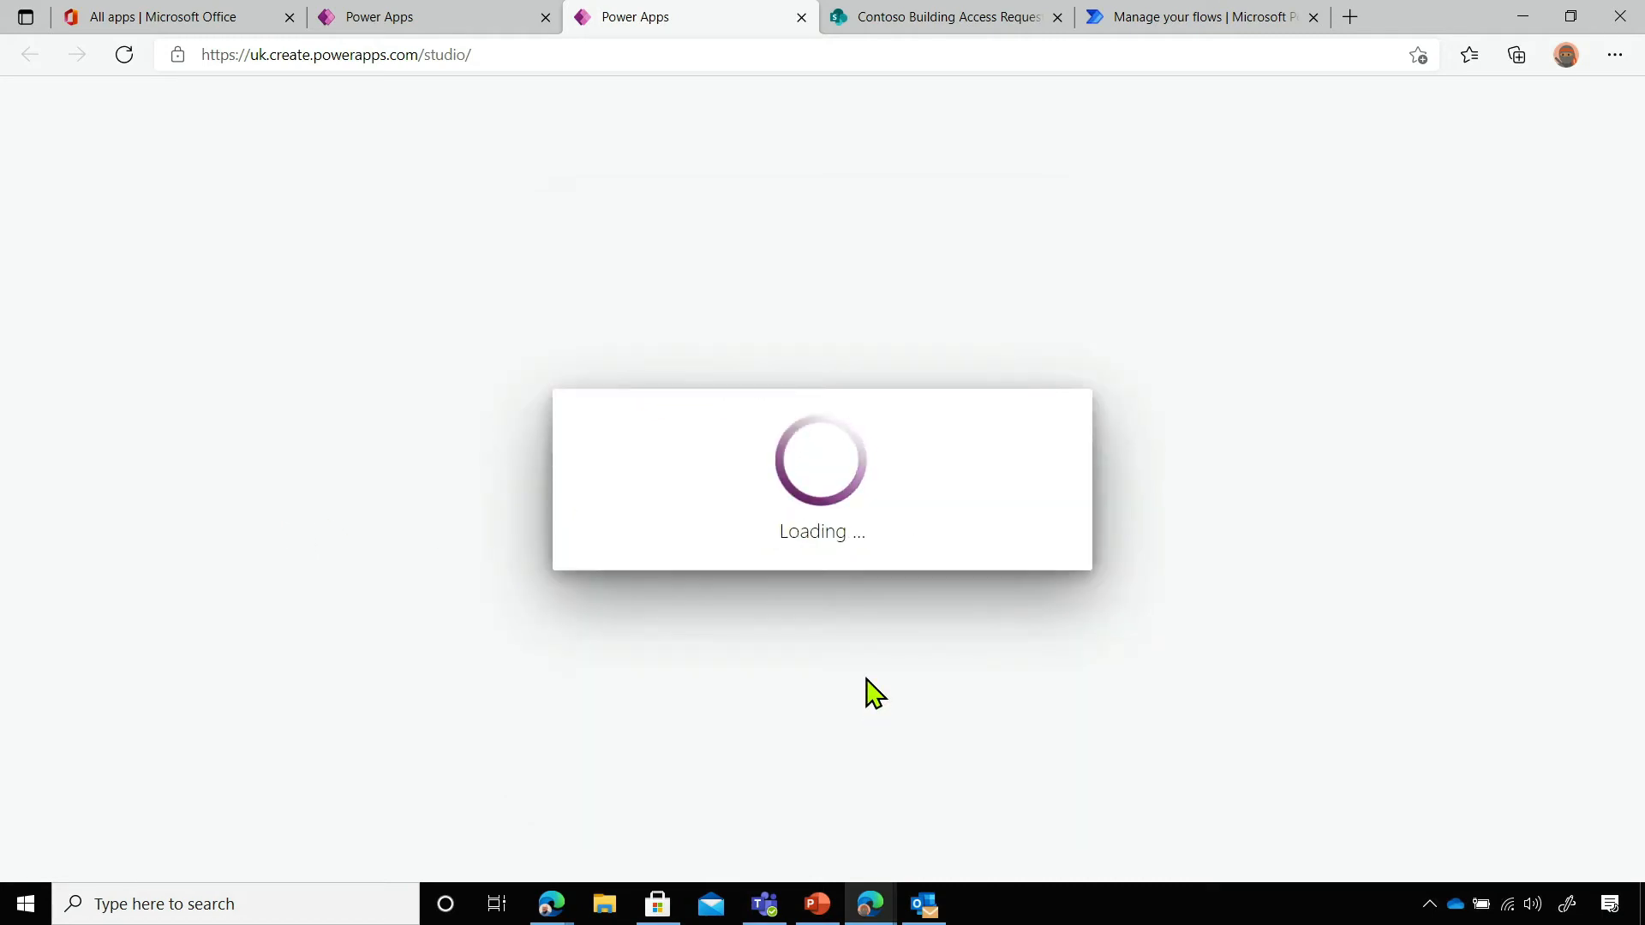
# Switch to the deployment guide, read Step 8 on the admin team, initial content and Settings parameters, and return to the app studio
pyautogui.moveTo(870, 904)
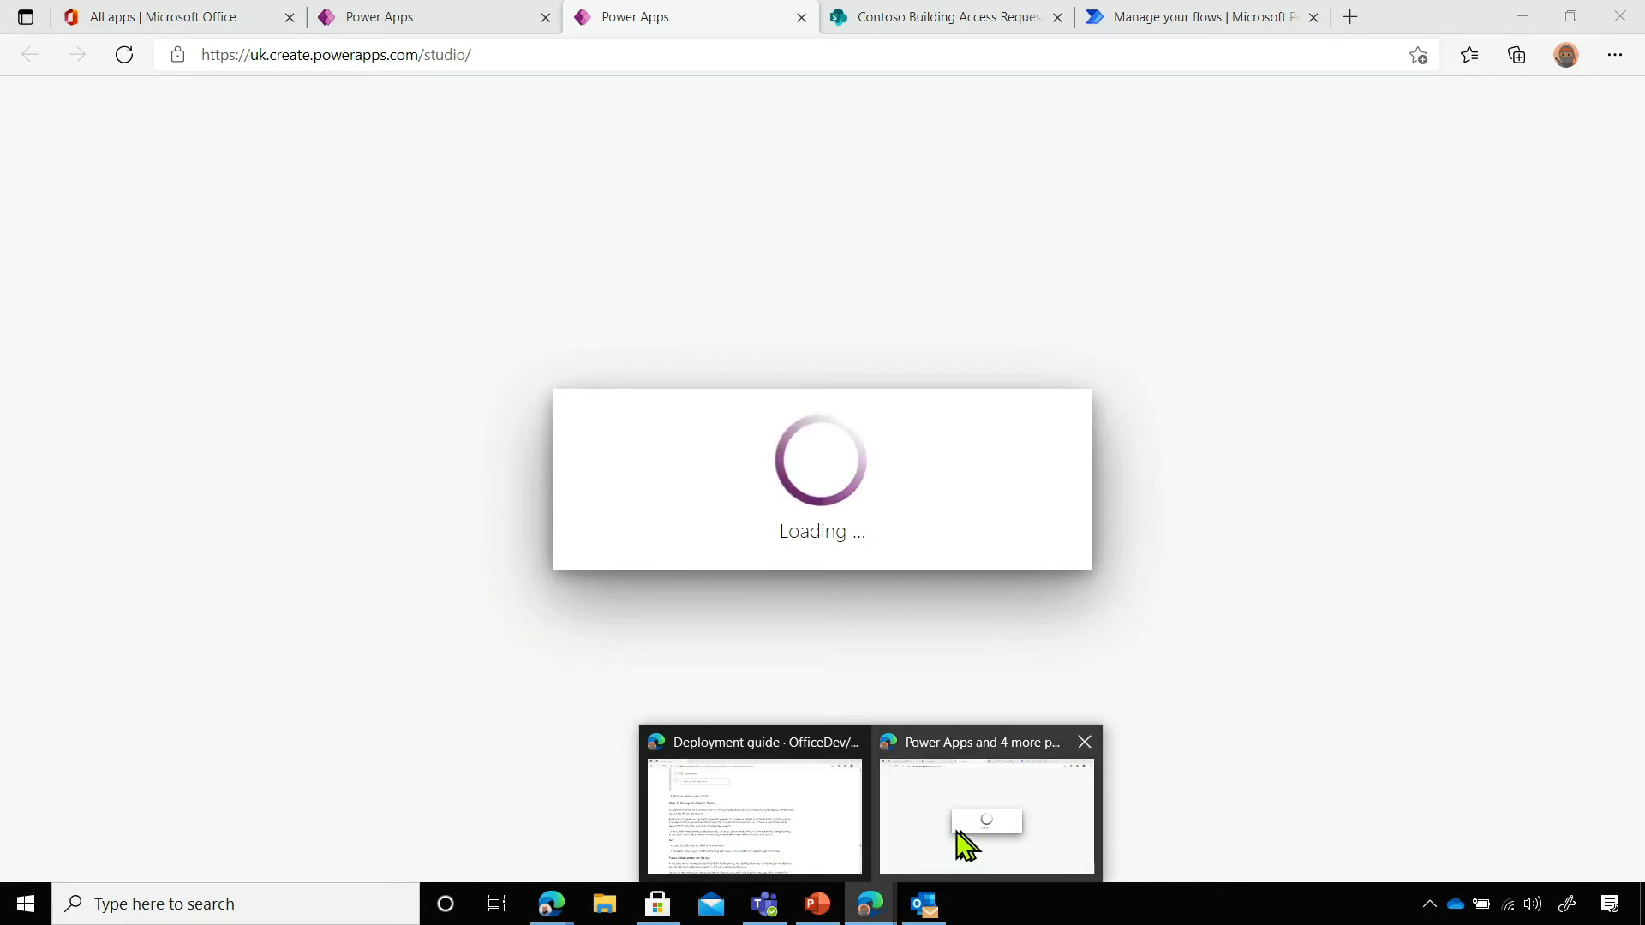
pyautogui.click(775, 844)
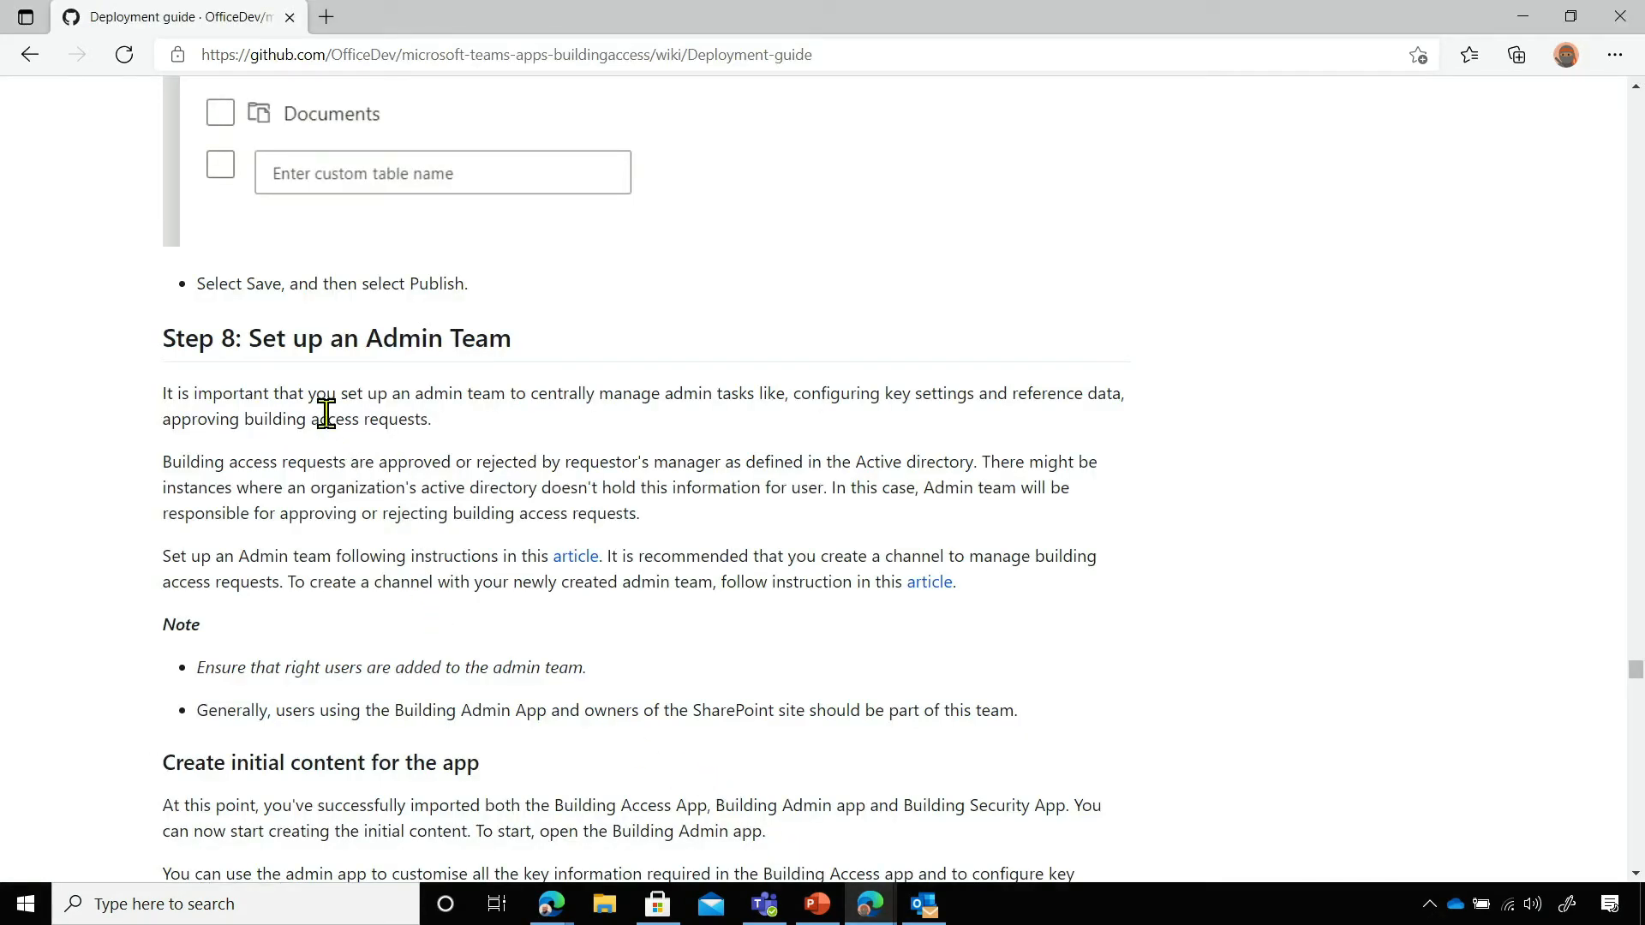
pyautogui.scroll(-3, 326, 414)
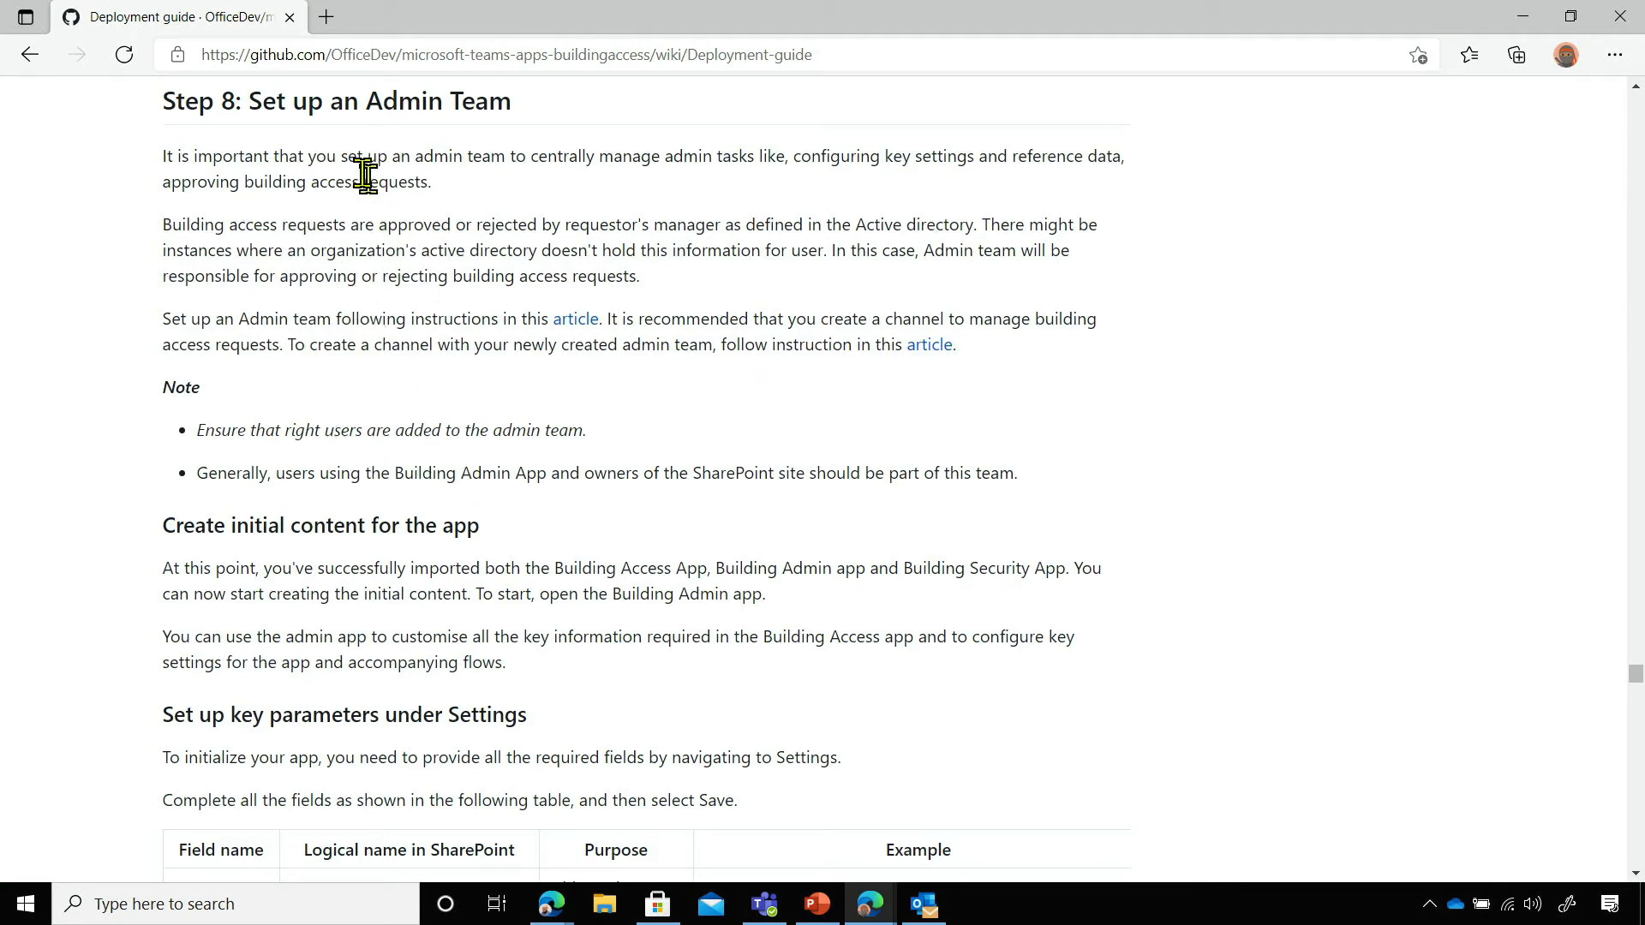
pyautogui.scroll(-4, 432, 439)
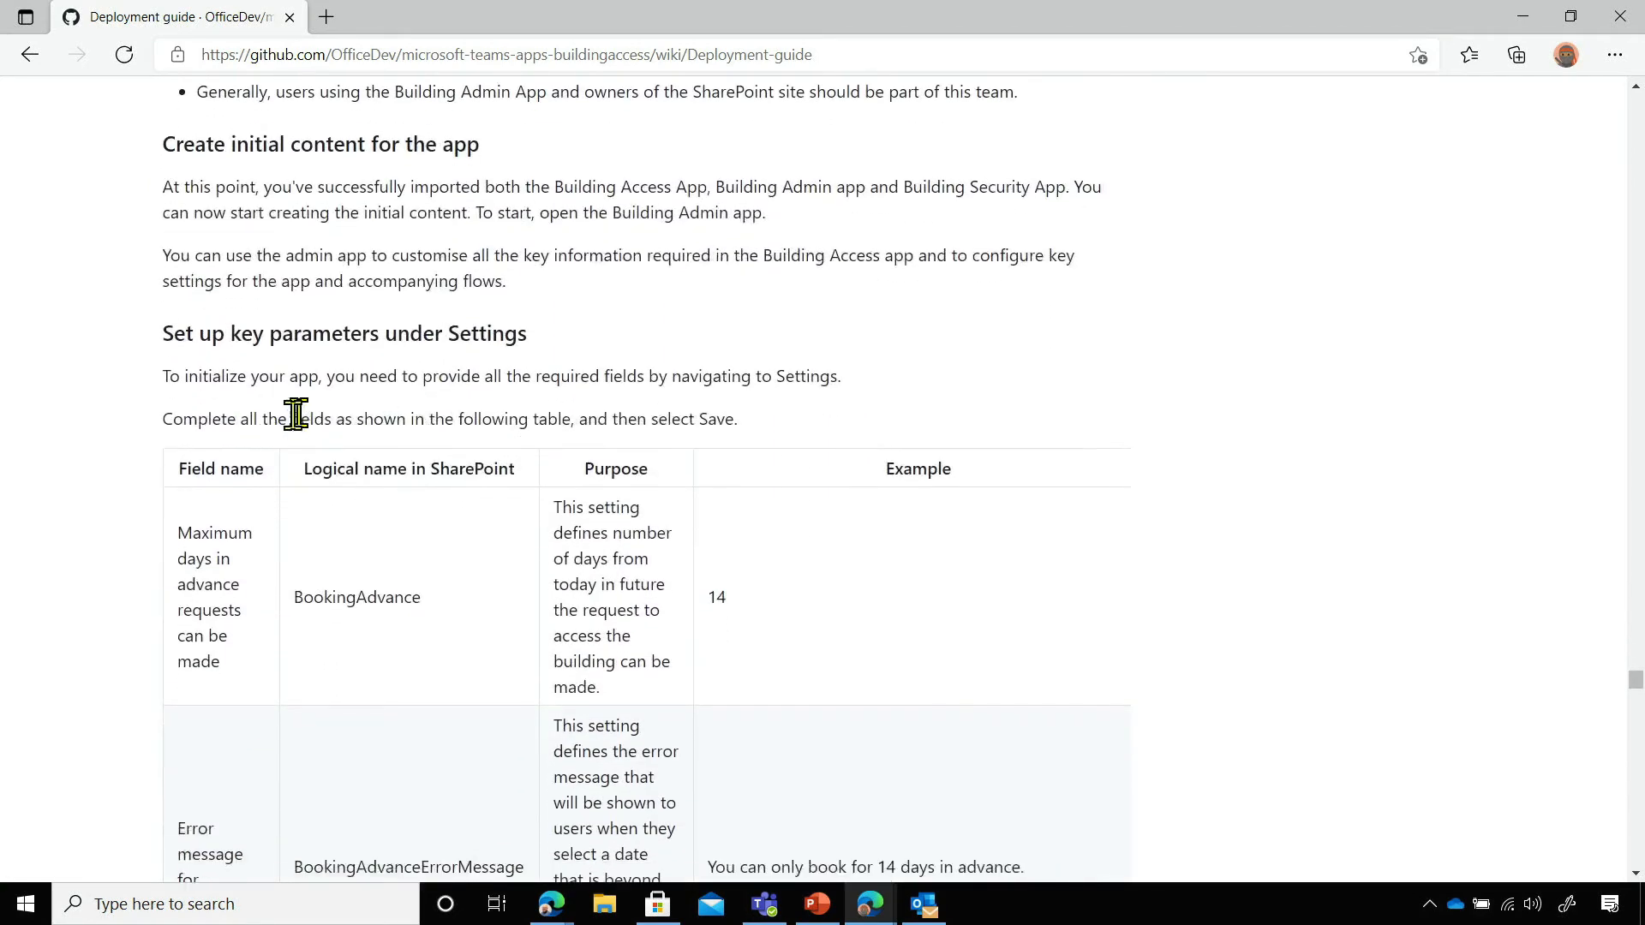
pyautogui.scroll(3, 377, 548)
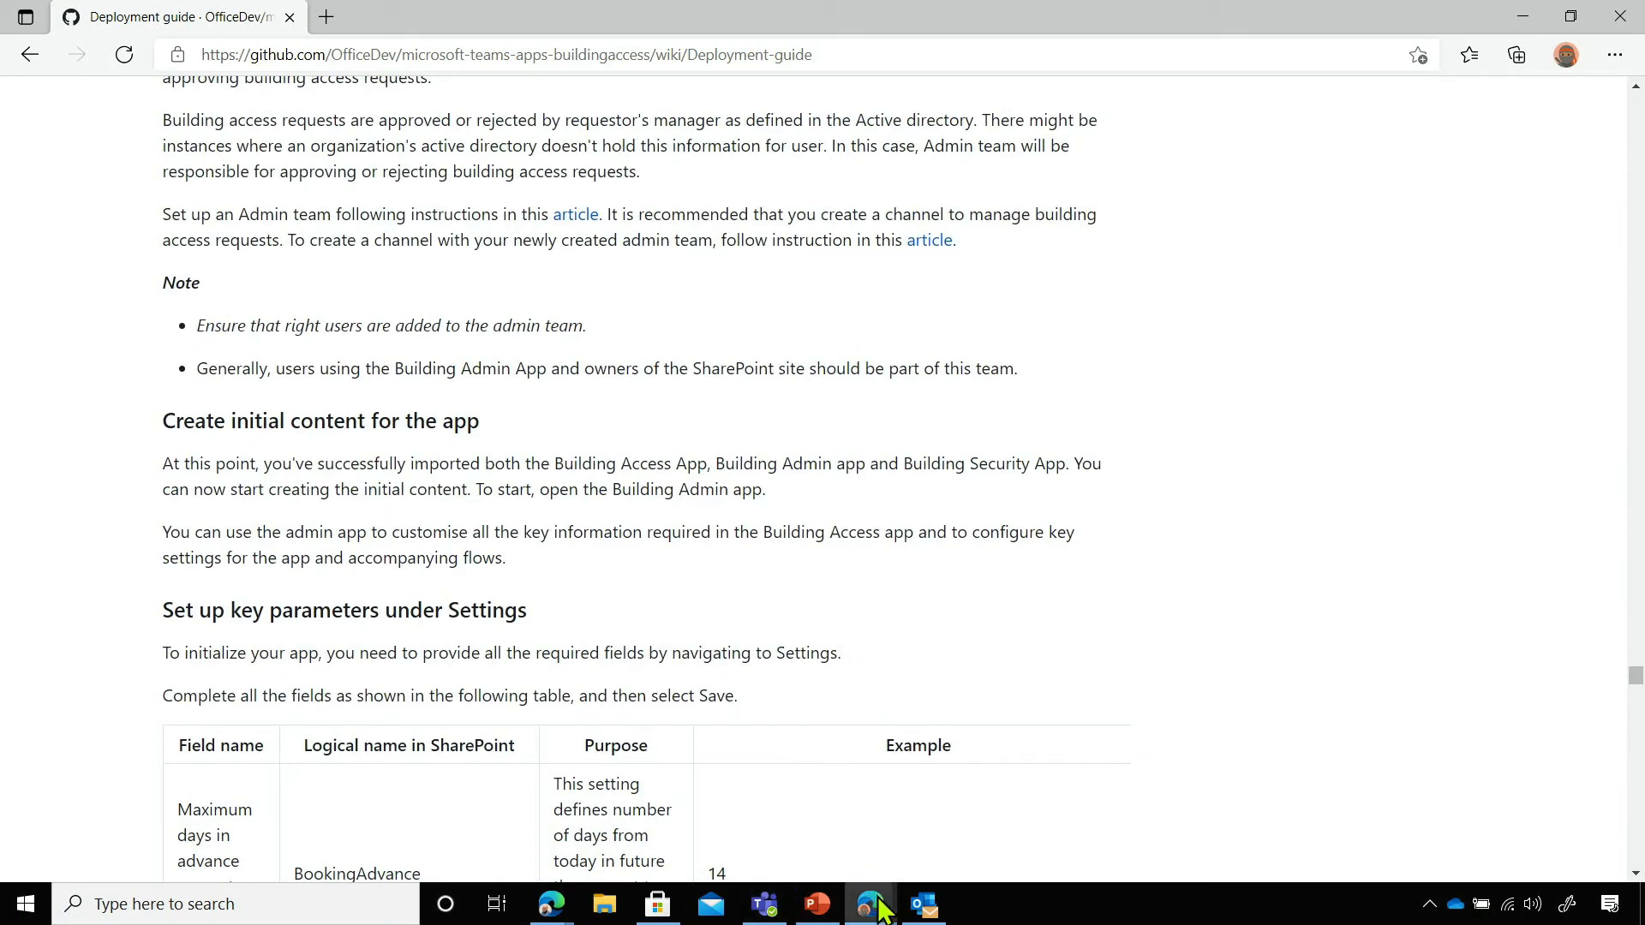
pyautogui.moveTo(870, 907)
pyautogui.click(942, 824)
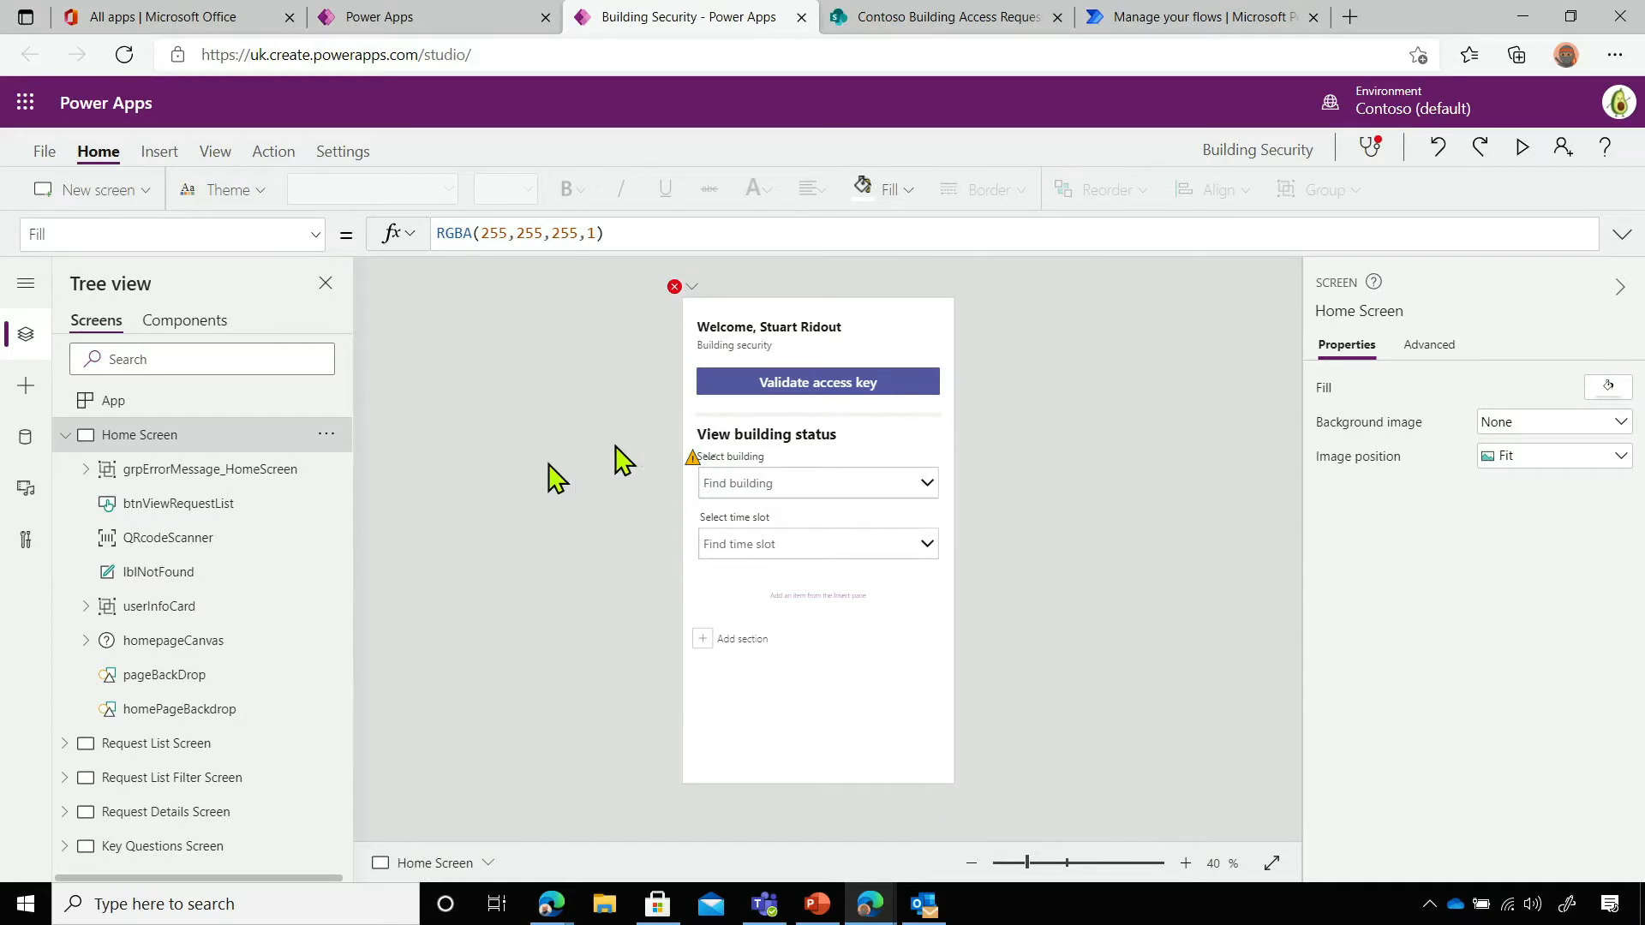
# Remove BAR_SafetyPrecautions, BAR_Requests, BAR_LogosAssets, BAR_KeyQuestions and BAR_KeyQuestionAnswers from the Building Security app's data sources
pyautogui.click(24, 439)
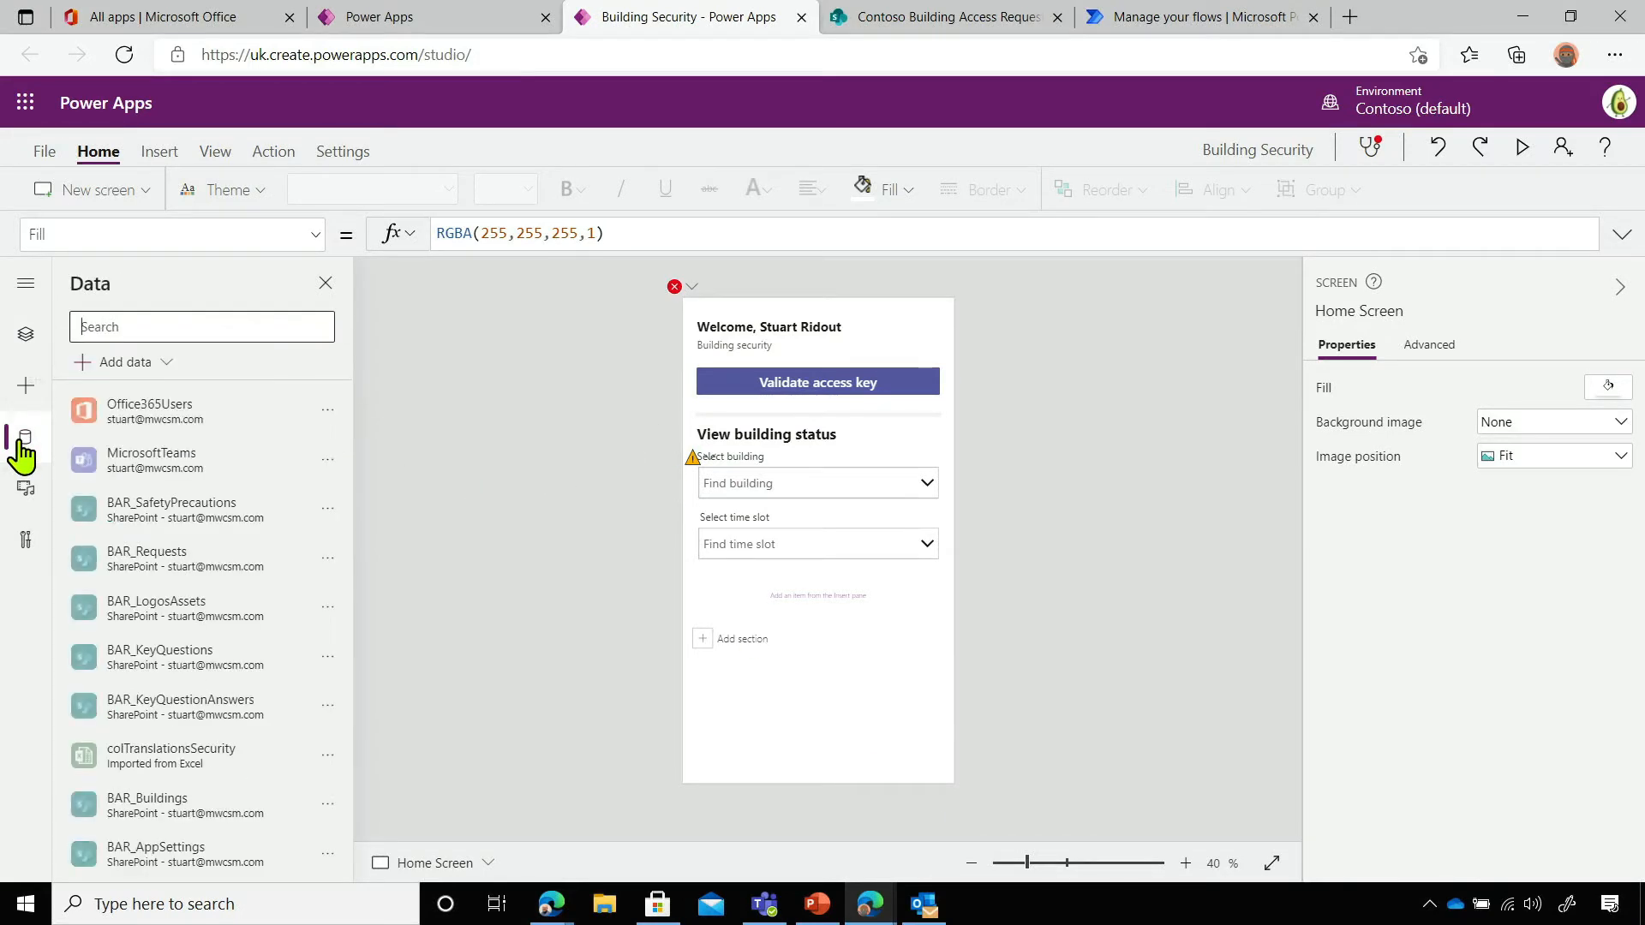
pyautogui.click(327, 515)
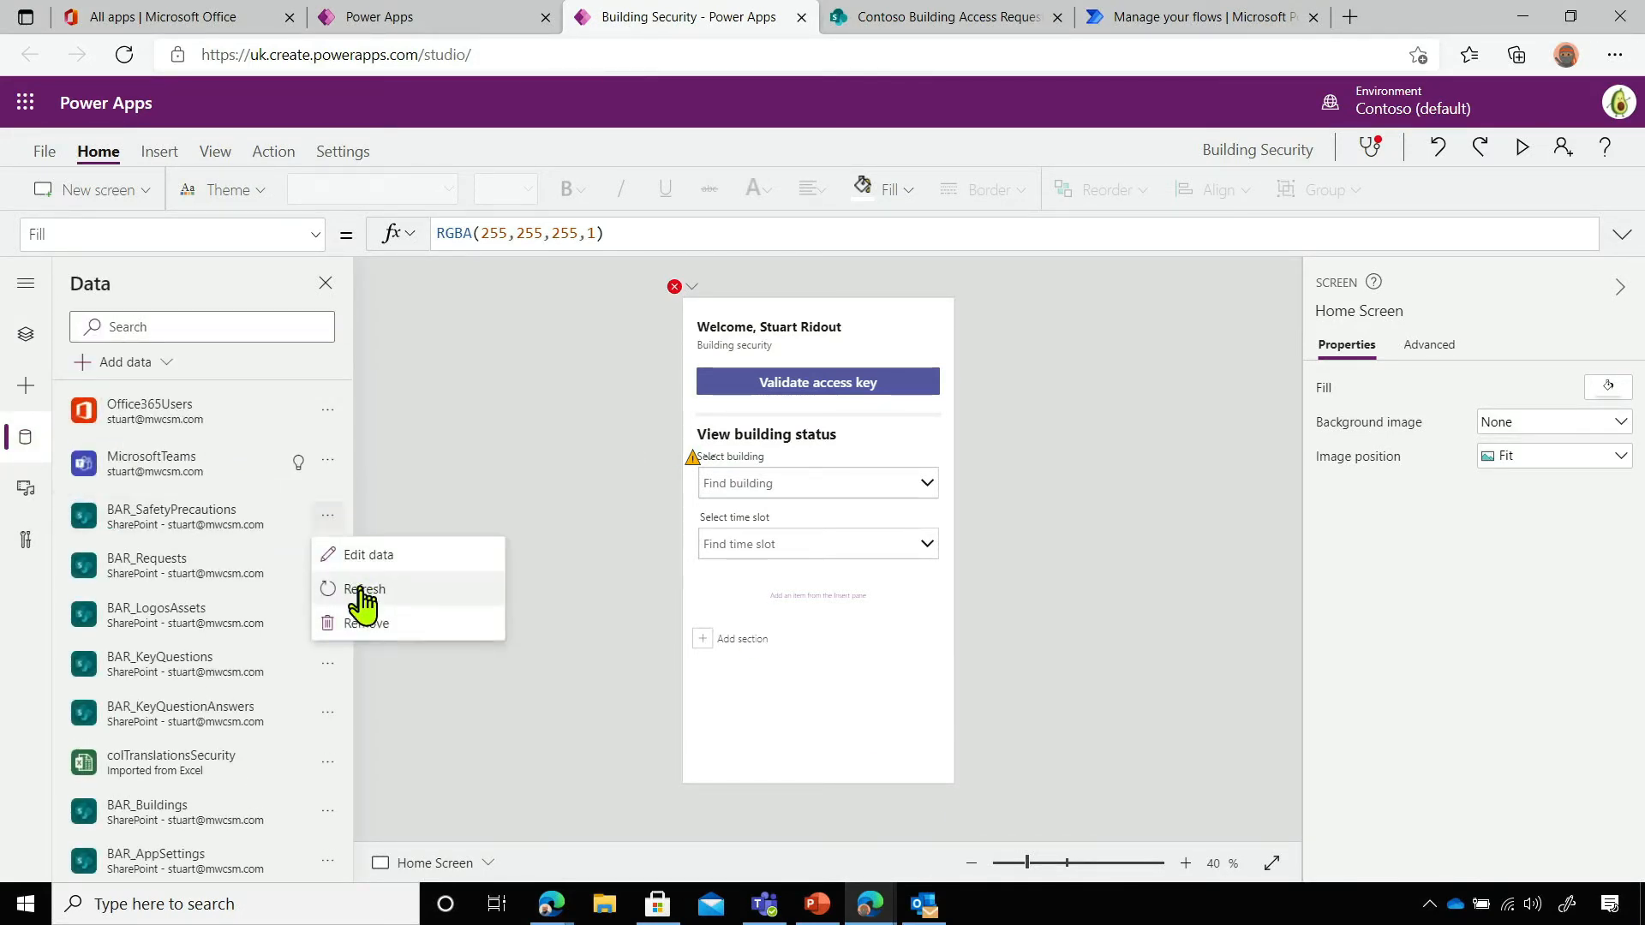
pyautogui.click(364, 623)
pyautogui.click(328, 515)
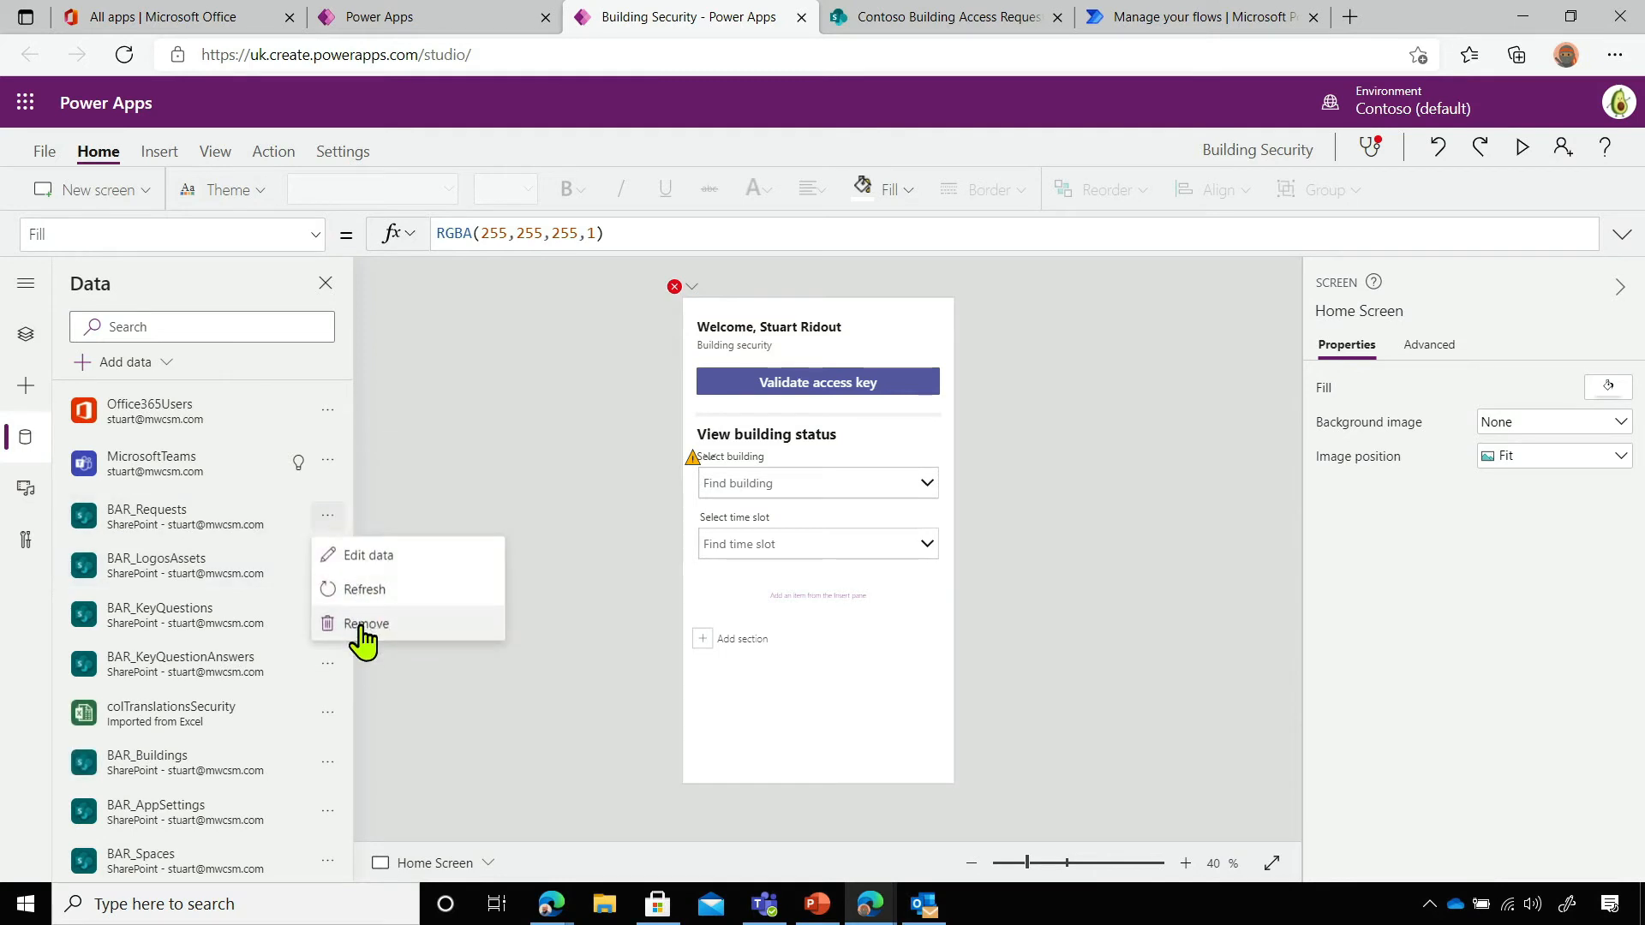
pyautogui.click(365, 623)
pyautogui.click(327, 515)
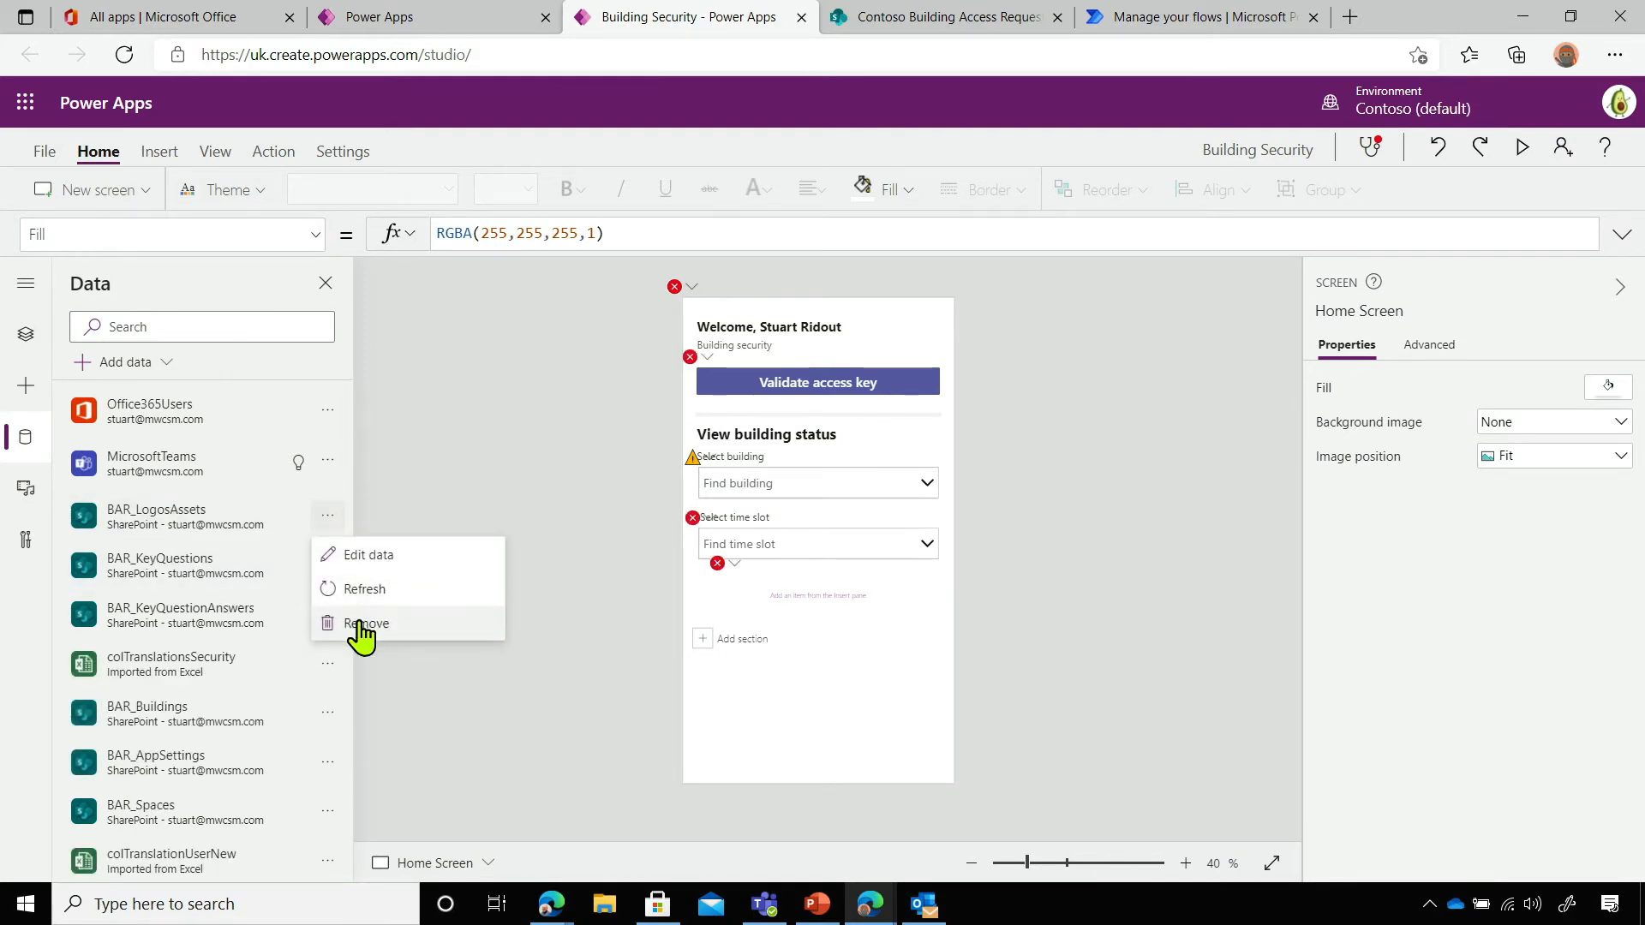
pyautogui.click(364, 623)
pyautogui.click(327, 515)
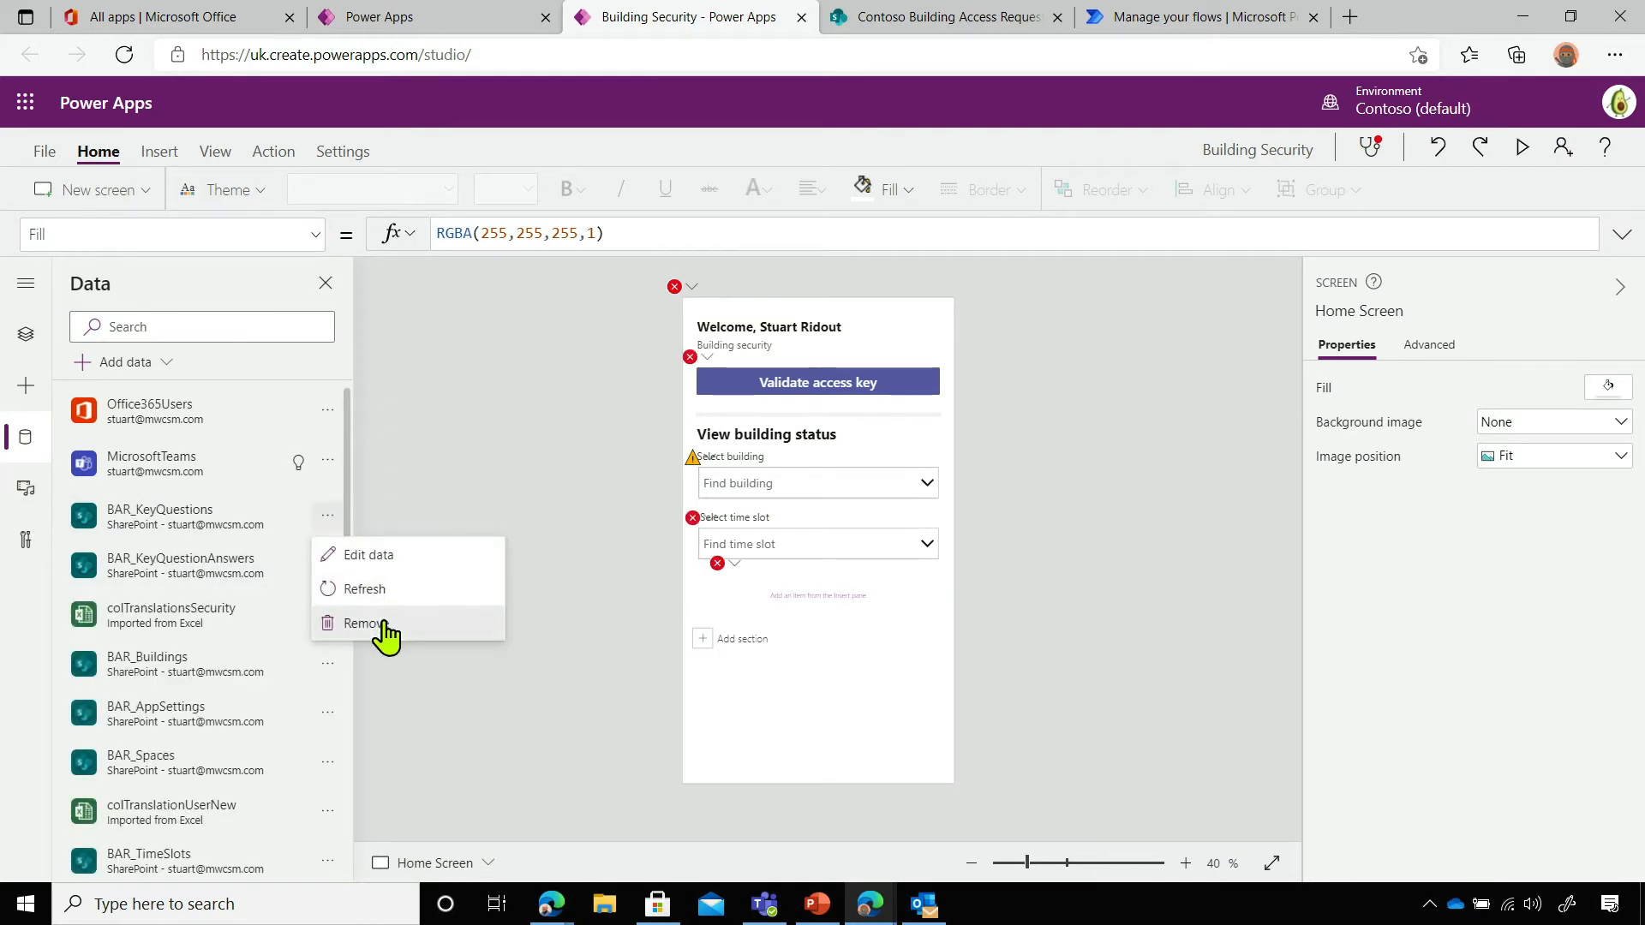
pyautogui.click(380, 624)
pyautogui.click(328, 515)
pyautogui.click(361, 624)
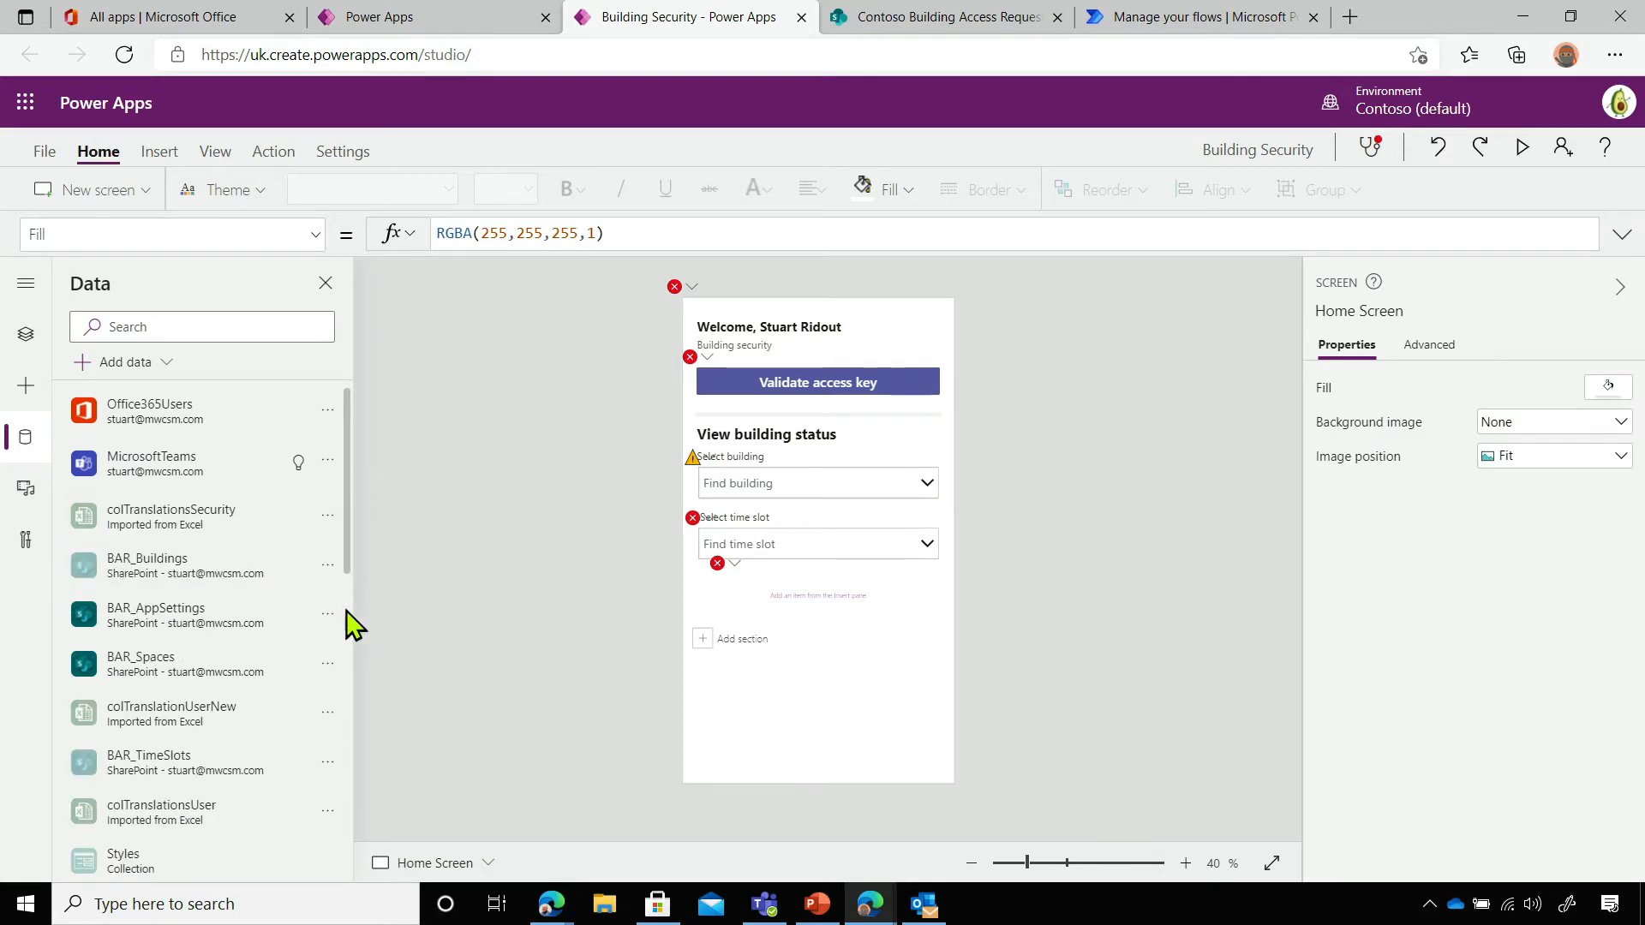
# Remove the remaining SharePoint data sources BAR_Buildings, BAR_AppSettings, BAR_Spaces and BAR_TimeSlots, and check the list for any left over
pyautogui.click(327, 564)
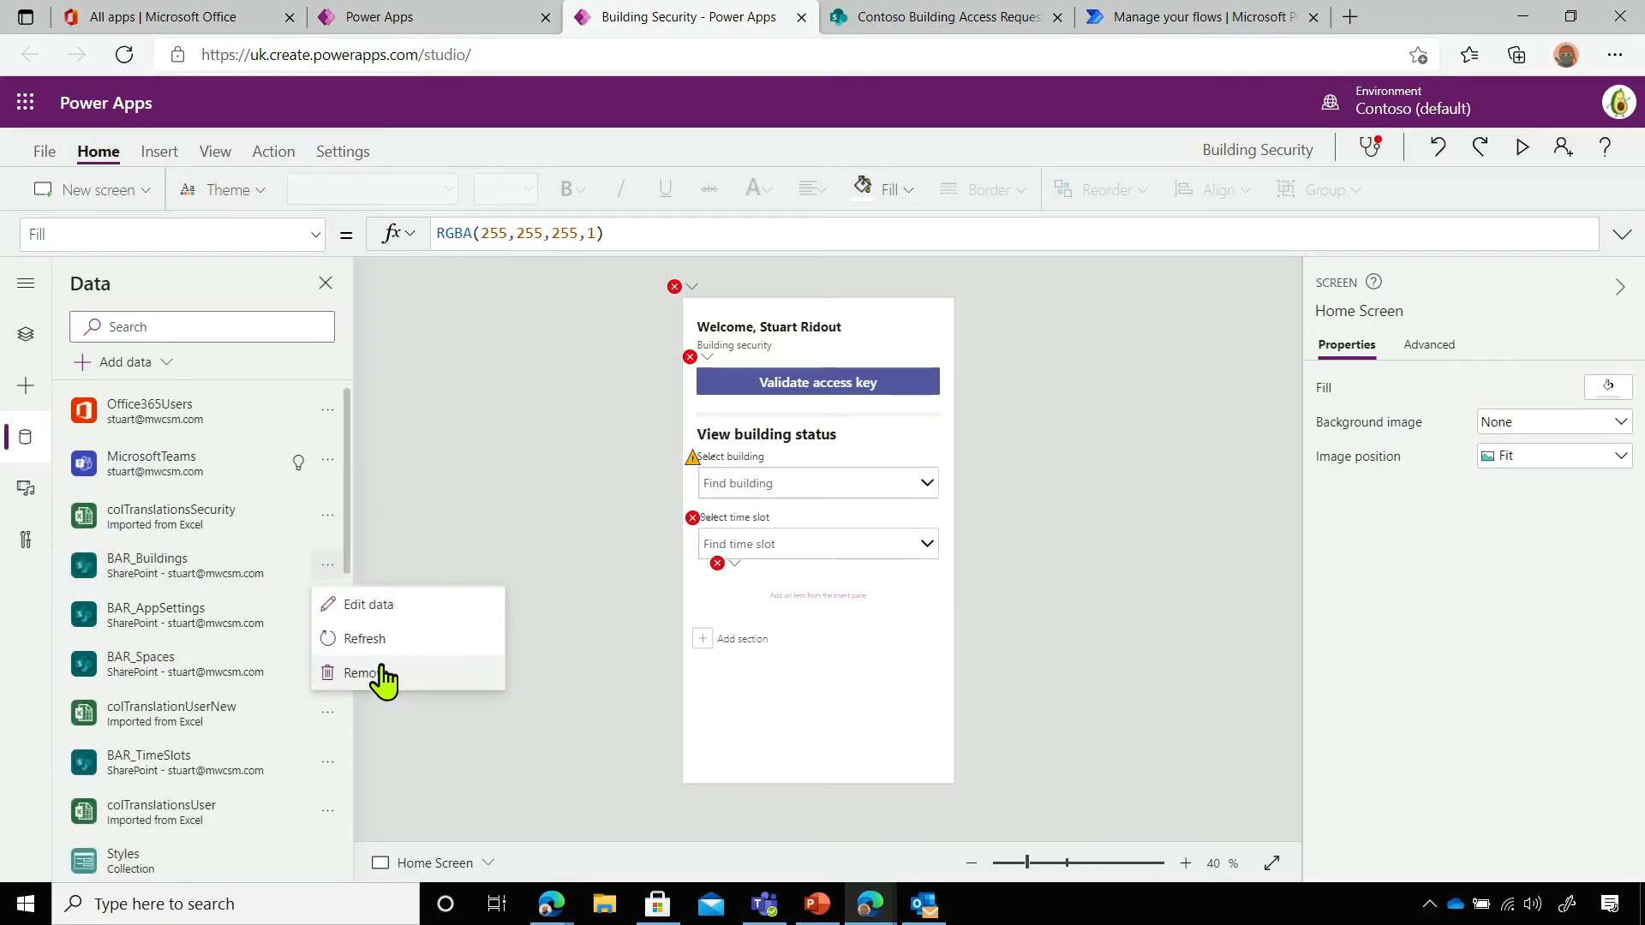
pyautogui.click(379, 674)
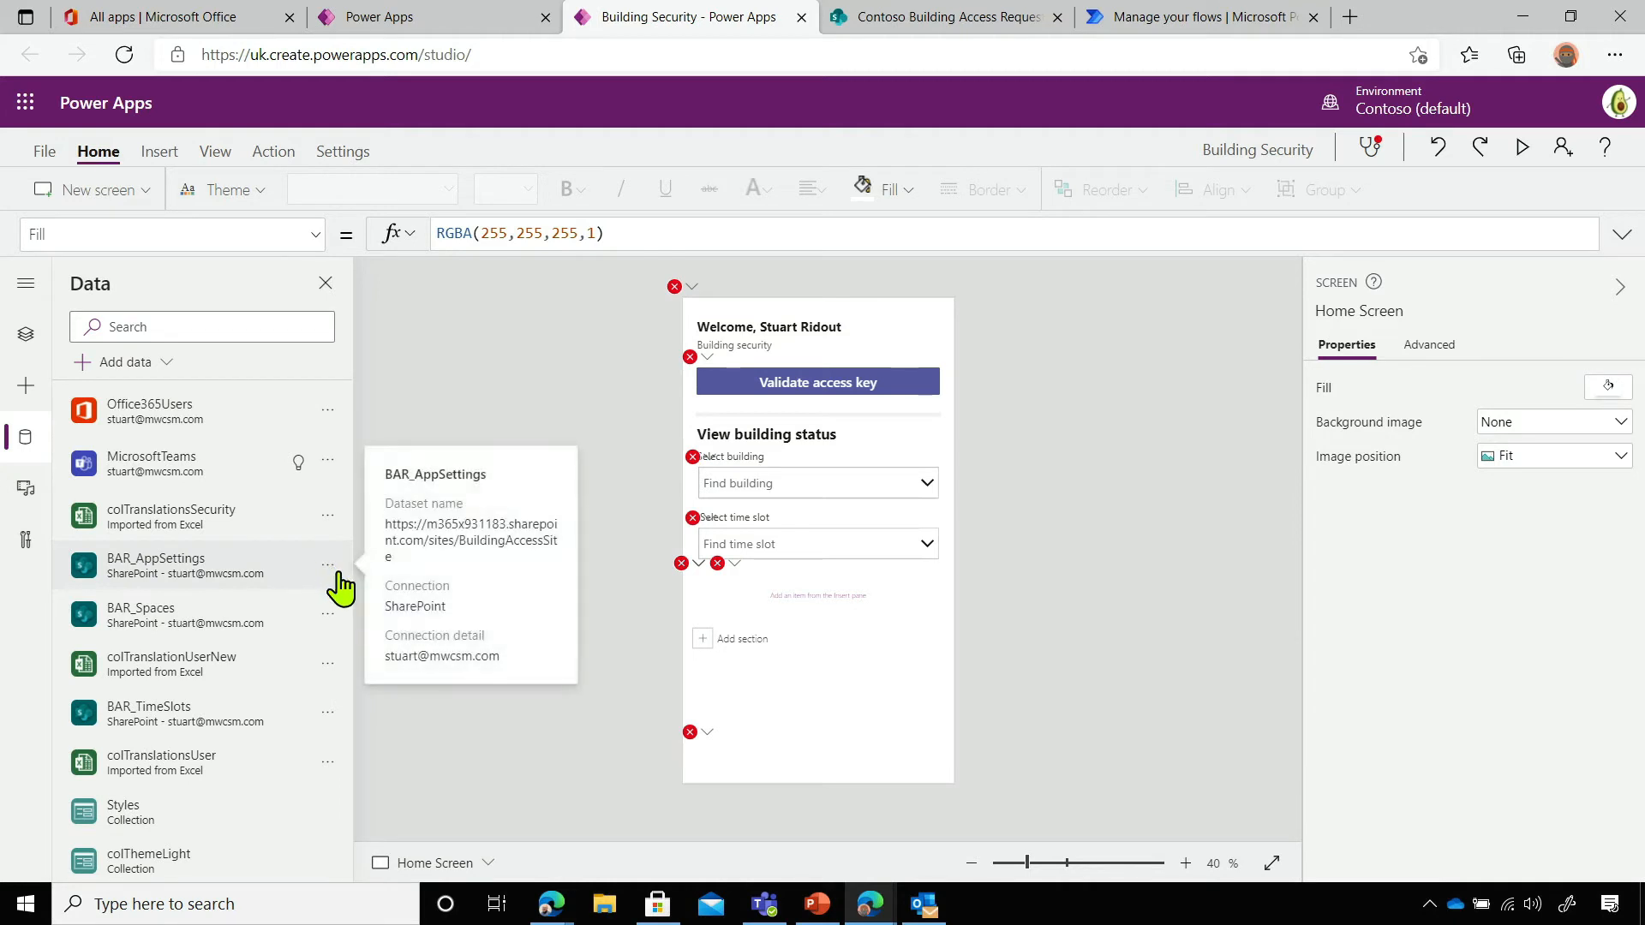
pyautogui.click(327, 565)
pyautogui.click(367, 674)
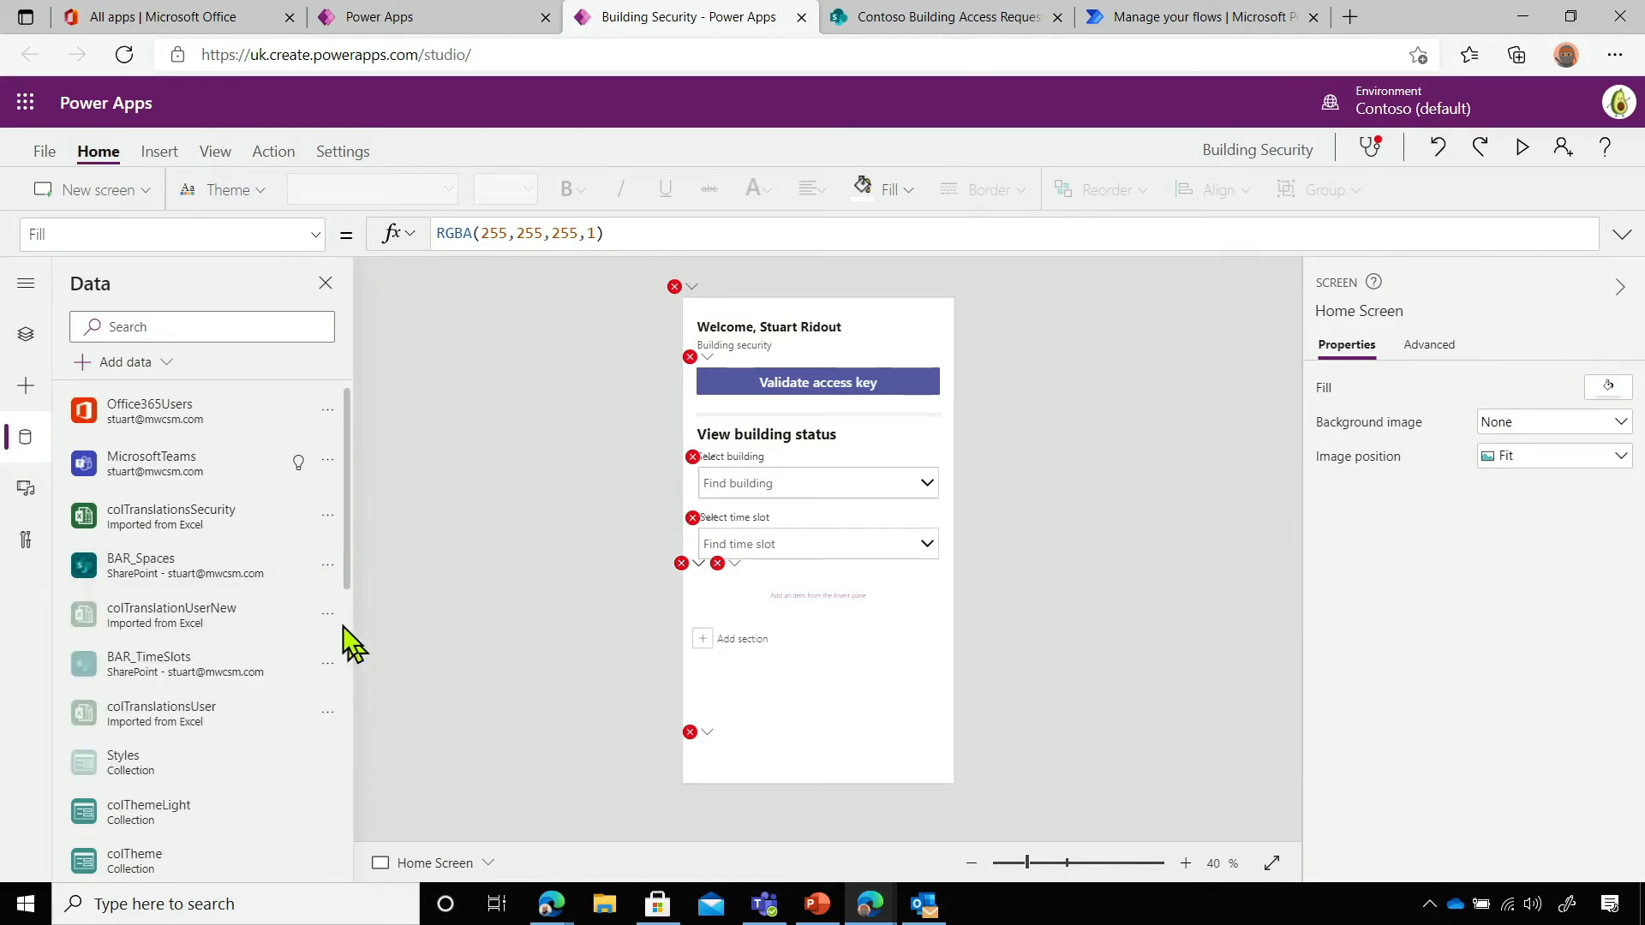
pyautogui.click(328, 567)
pyautogui.click(373, 674)
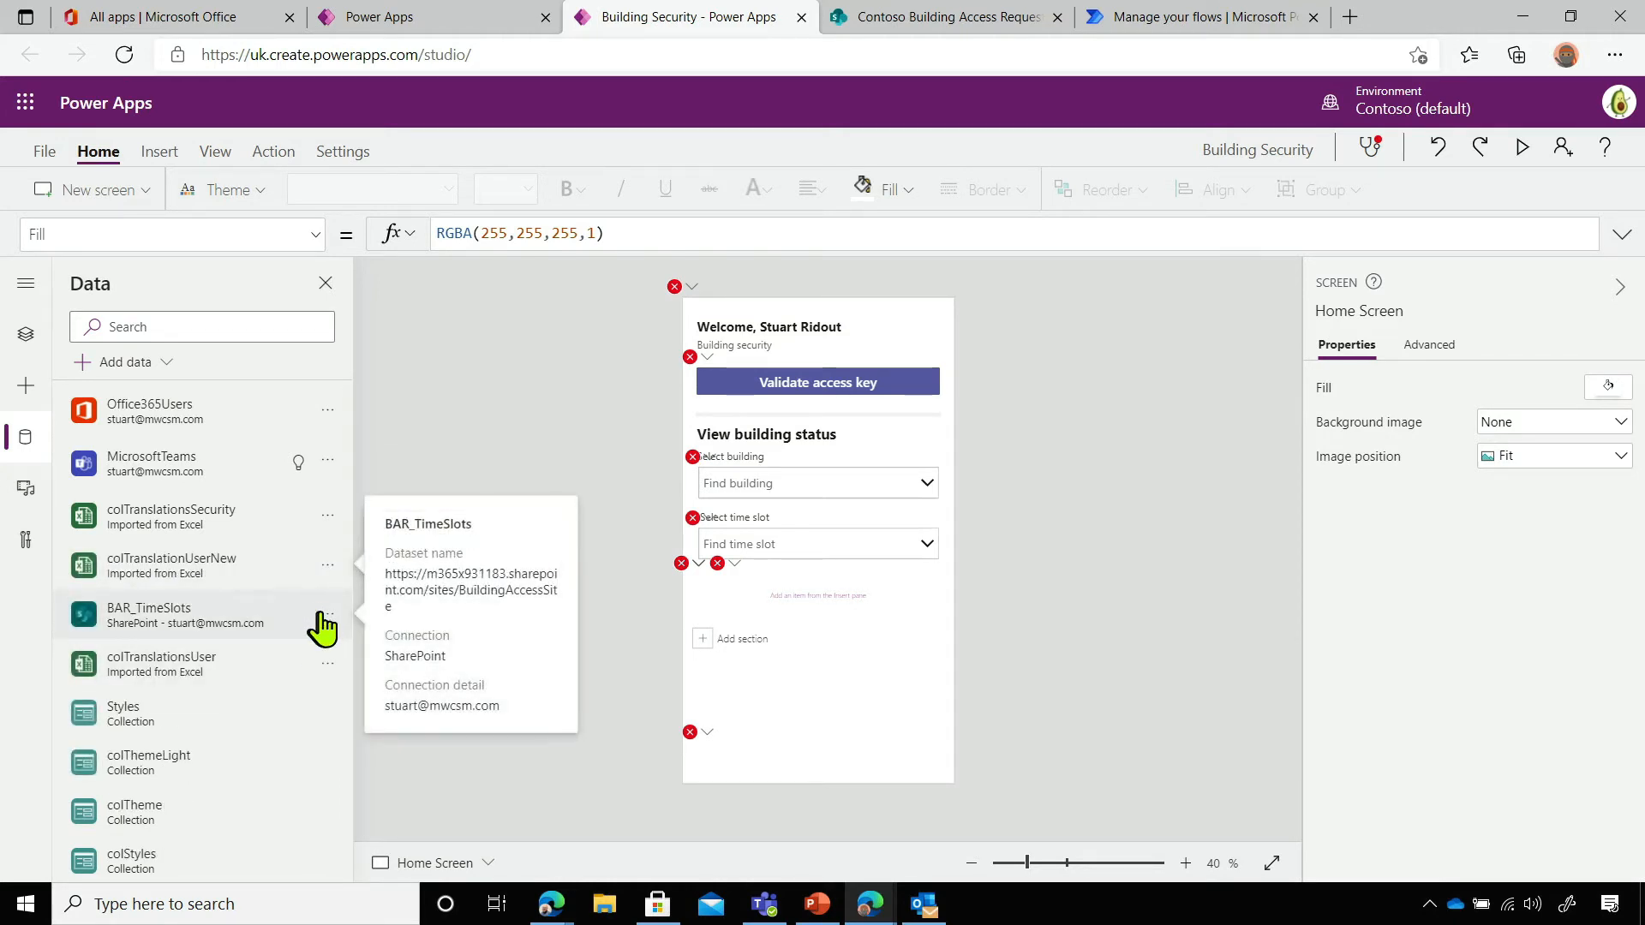
pyautogui.click(327, 614)
pyautogui.click(365, 721)
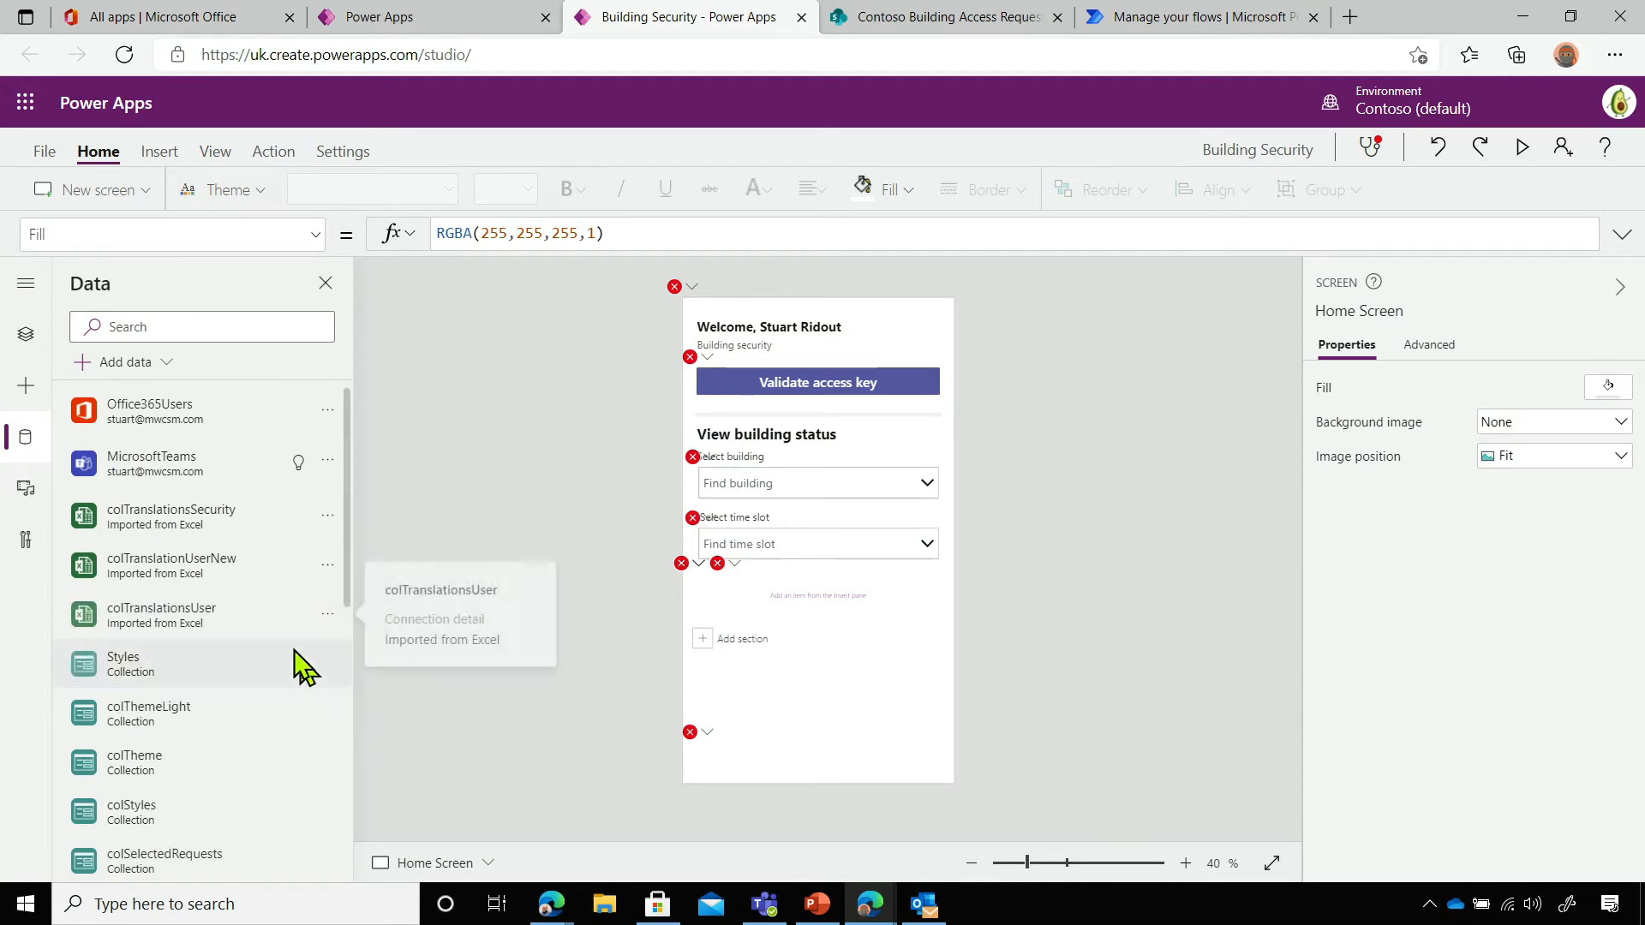
pyautogui.scroll(-10, 295, 664)
pyautogui.scroll(10, 287, 660)
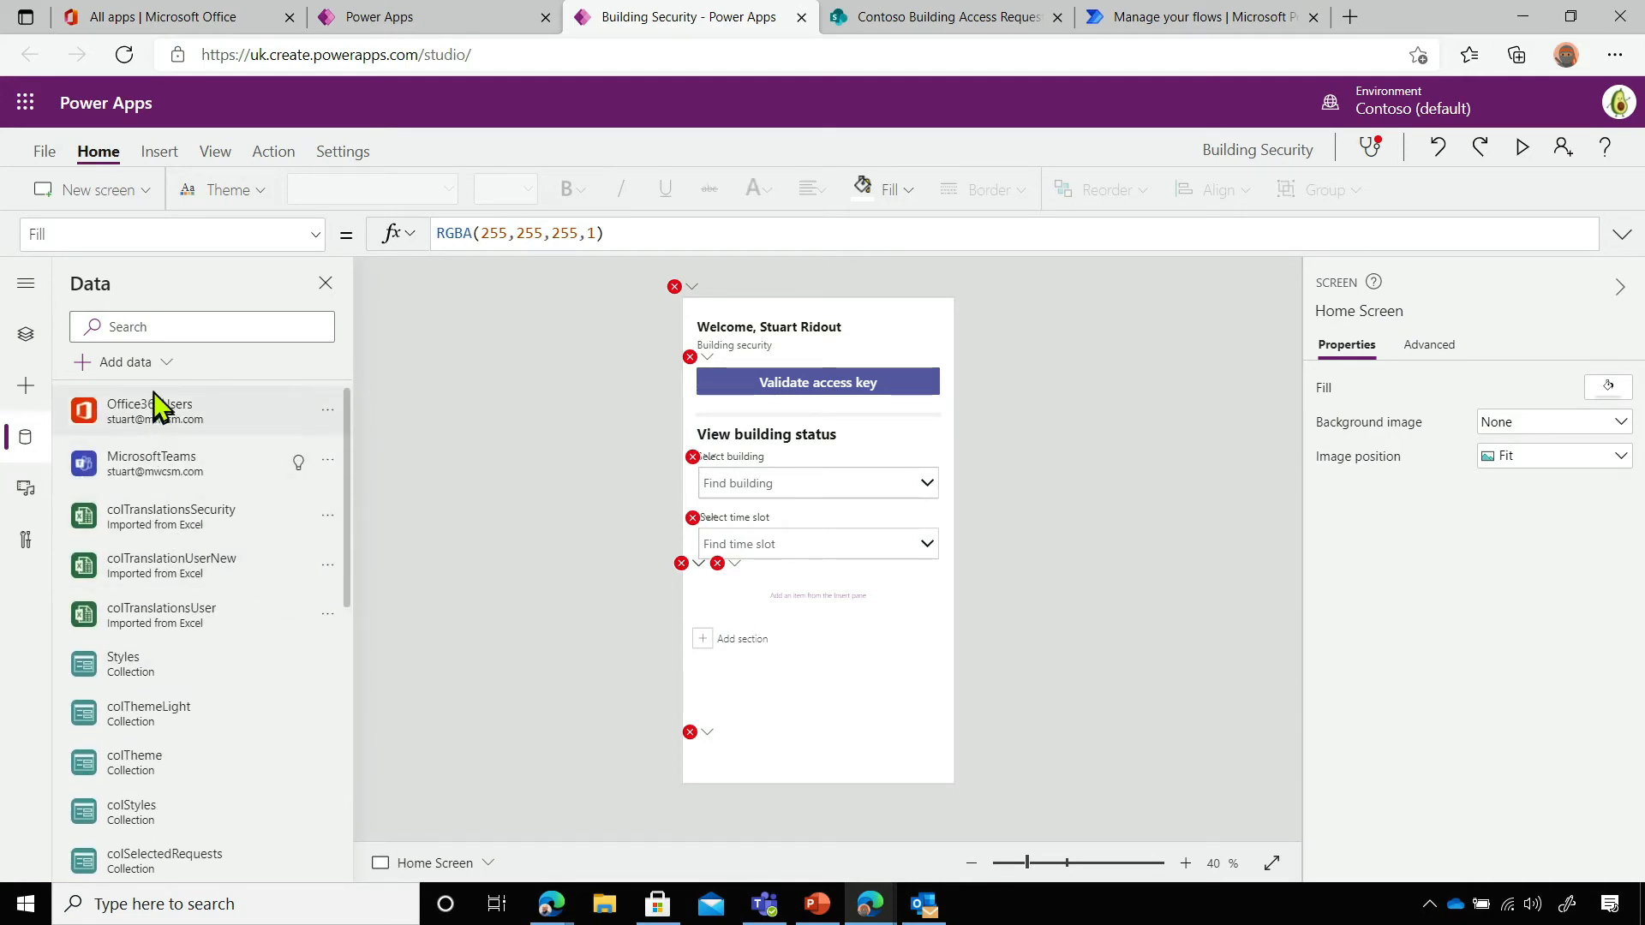
# Add a SharePoint data source through the existing connection and choose the Contoso Building Access Requests site
pyautogui.click(137, 363)
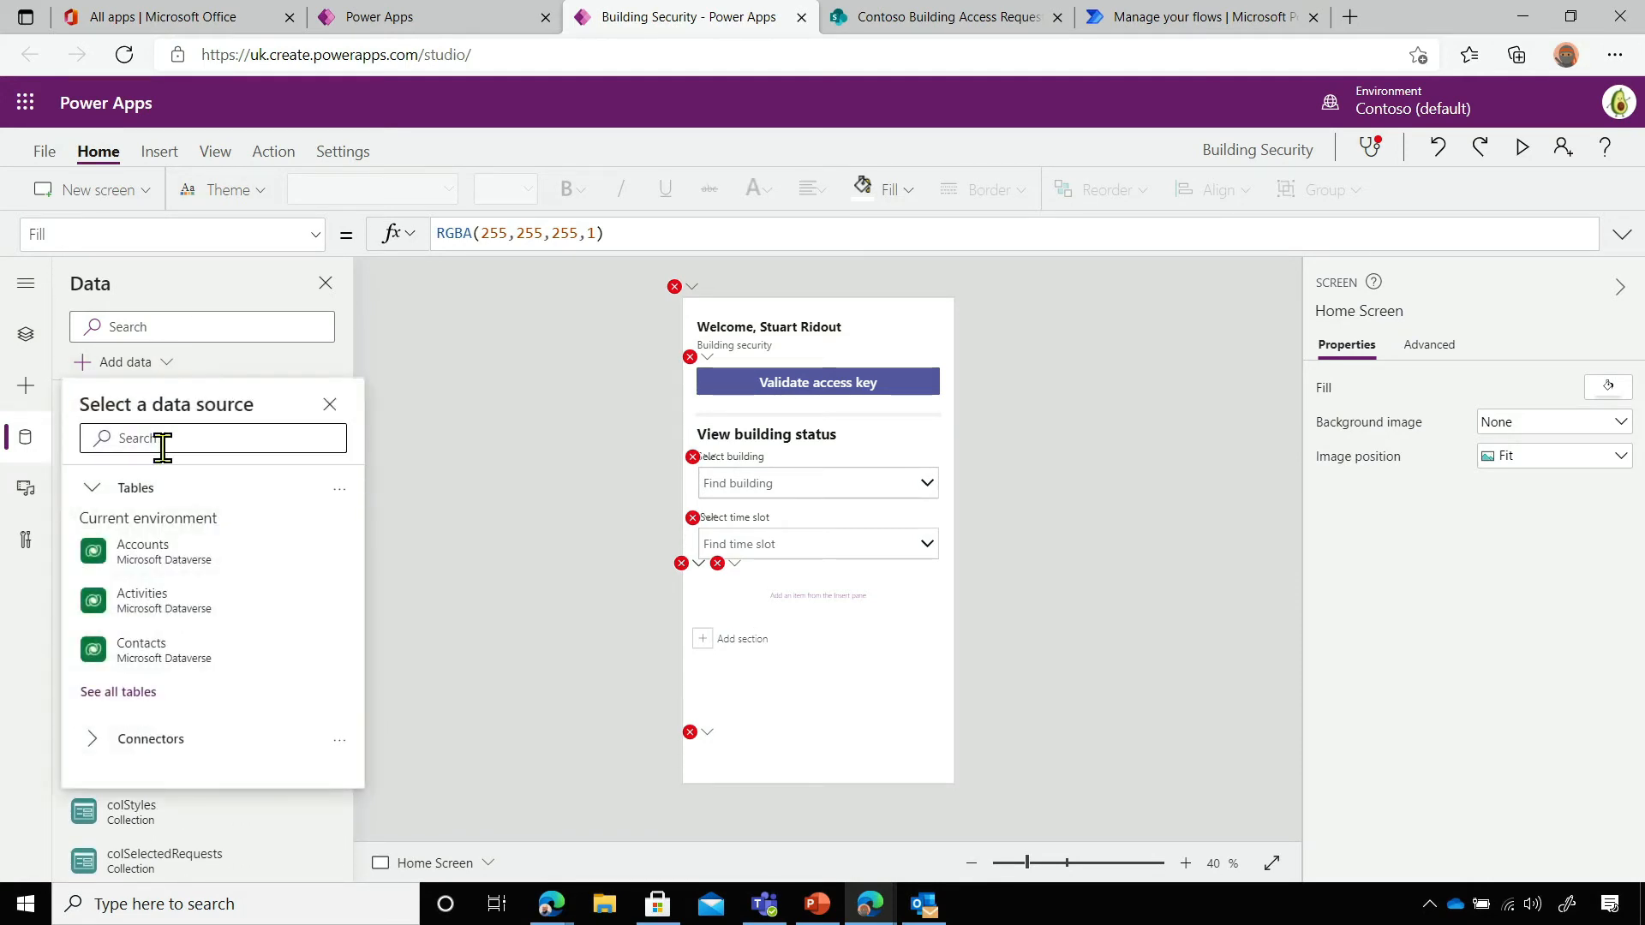
pyautogui.write('sharepoint')
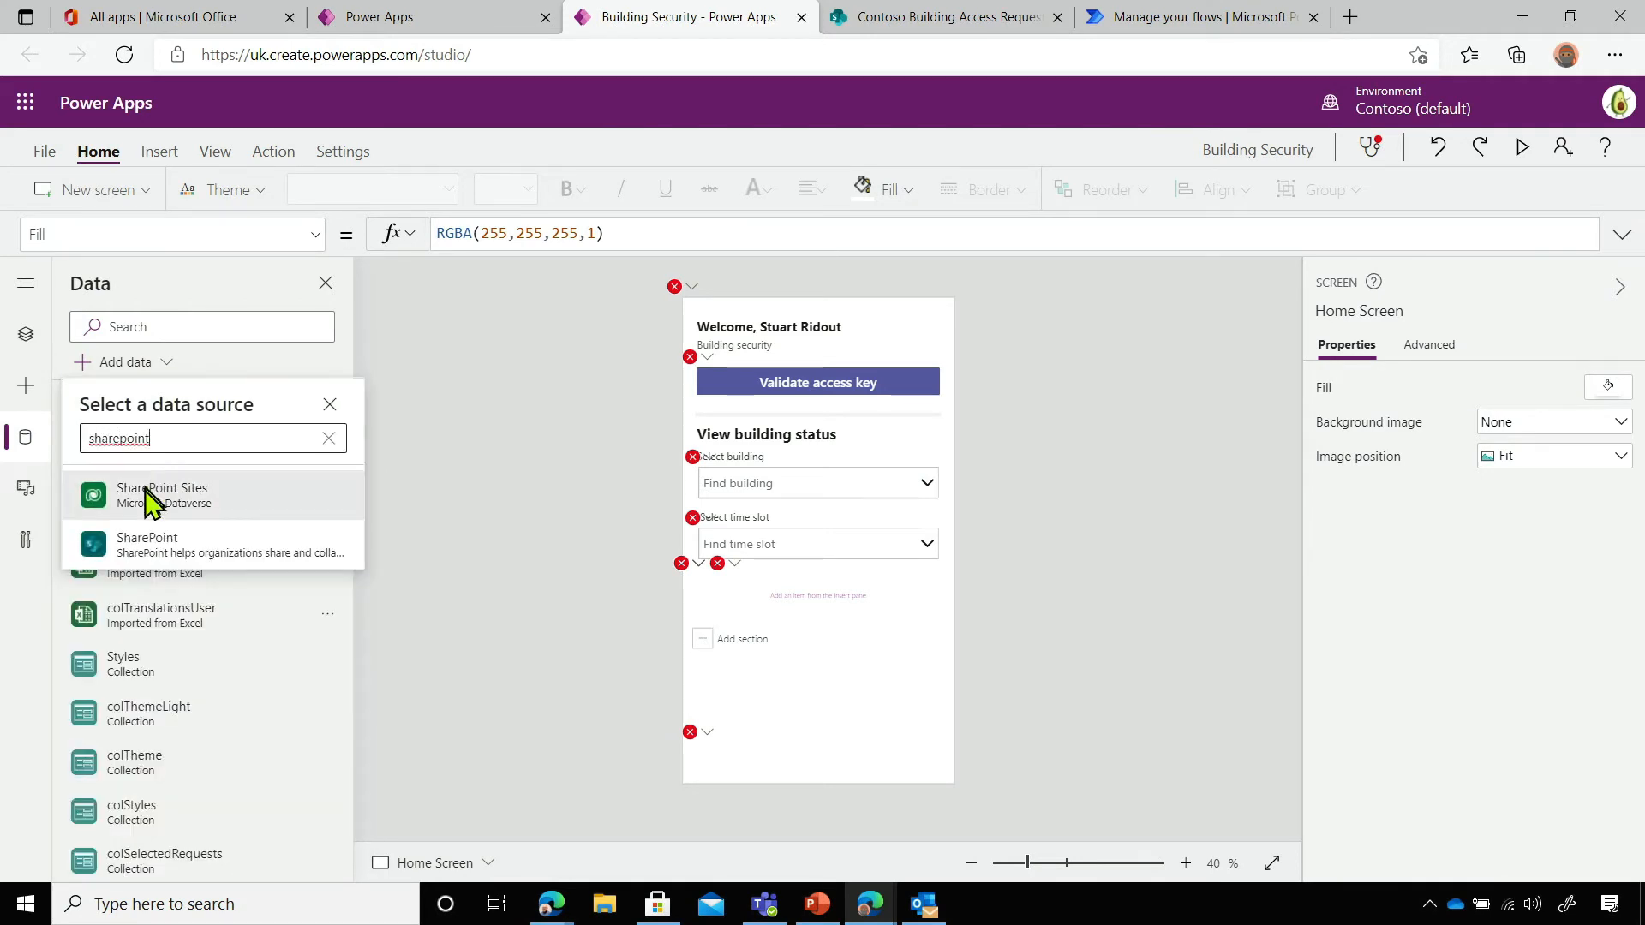
pyautogui.click(209, 542)
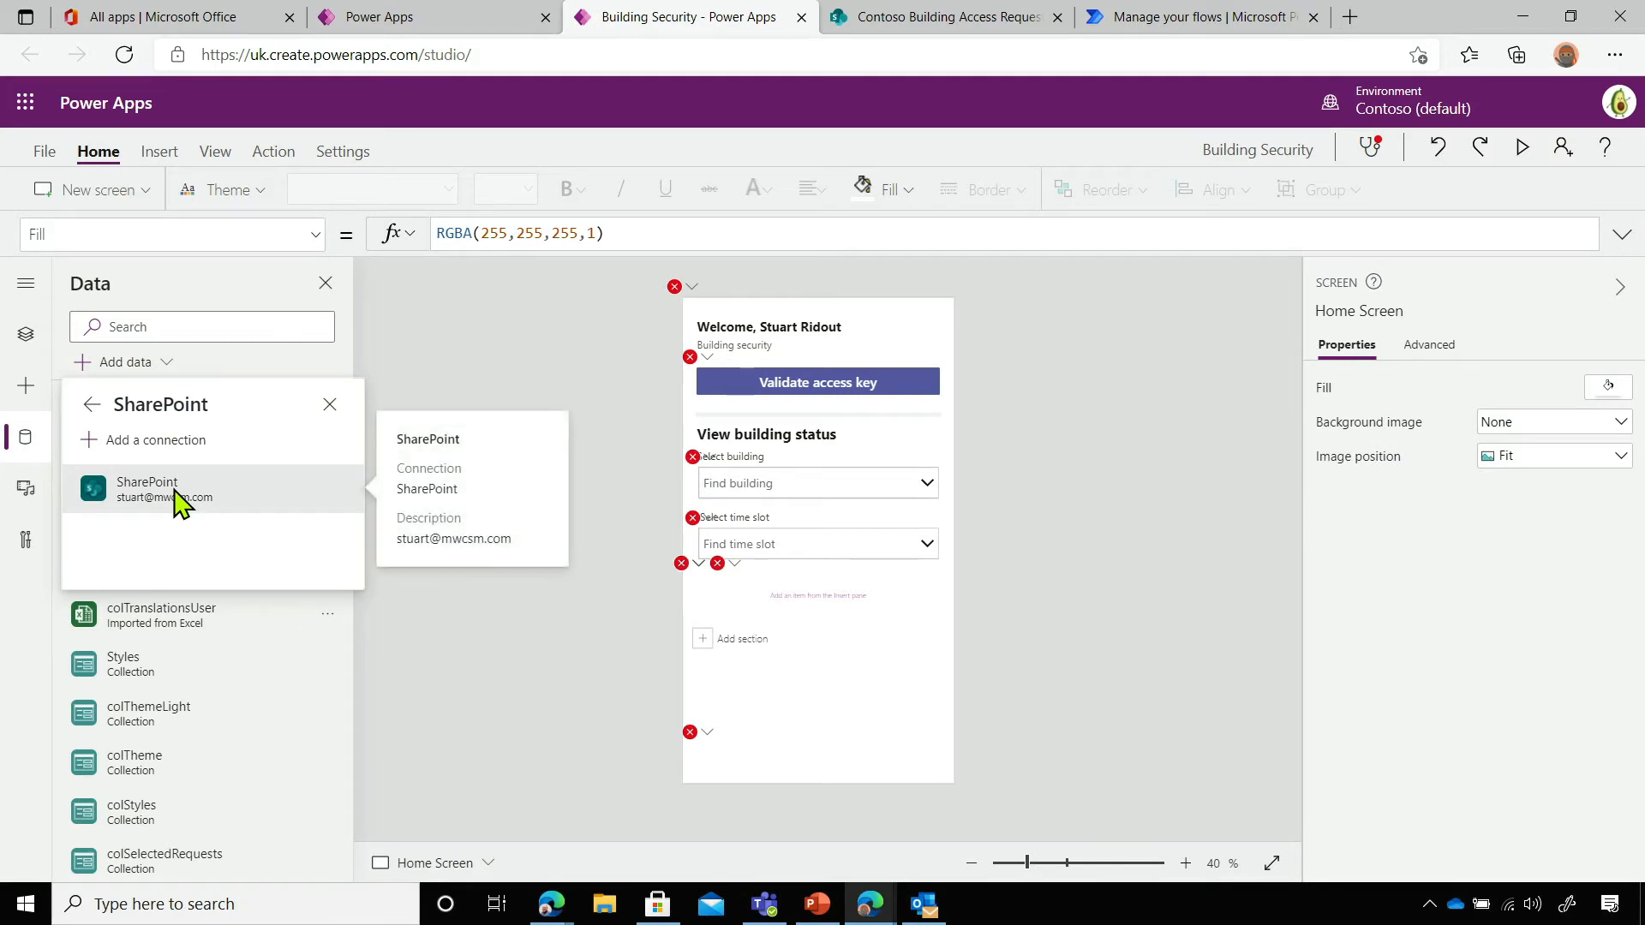
pyautogui.click(180, 503)
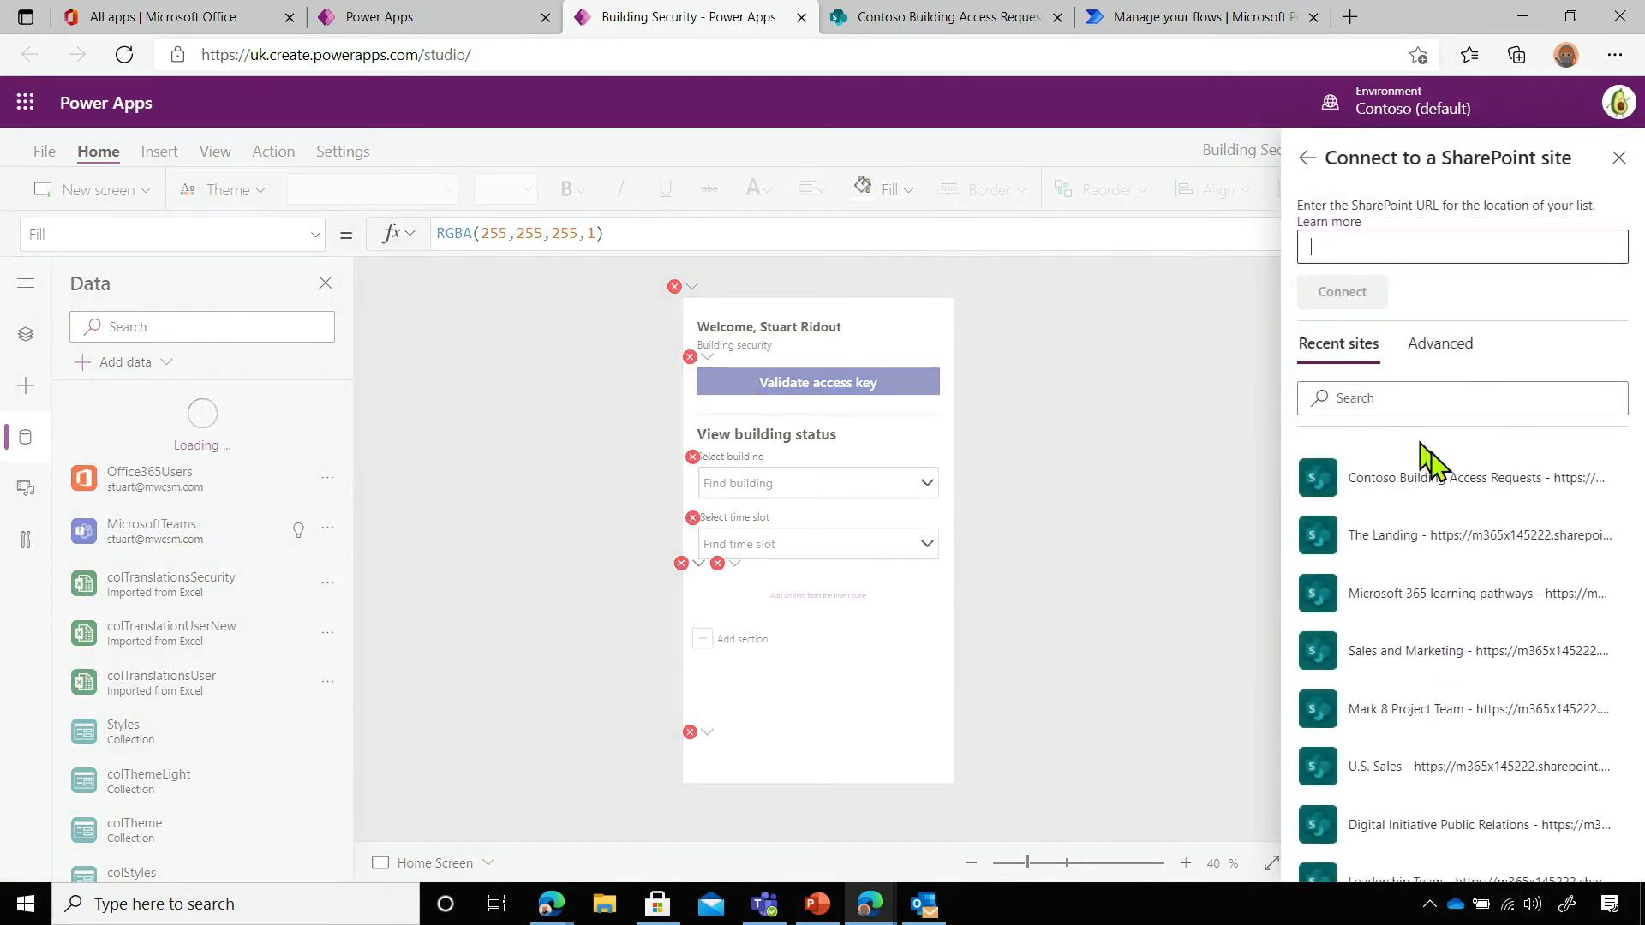
pyautogui.click(1454, 490)
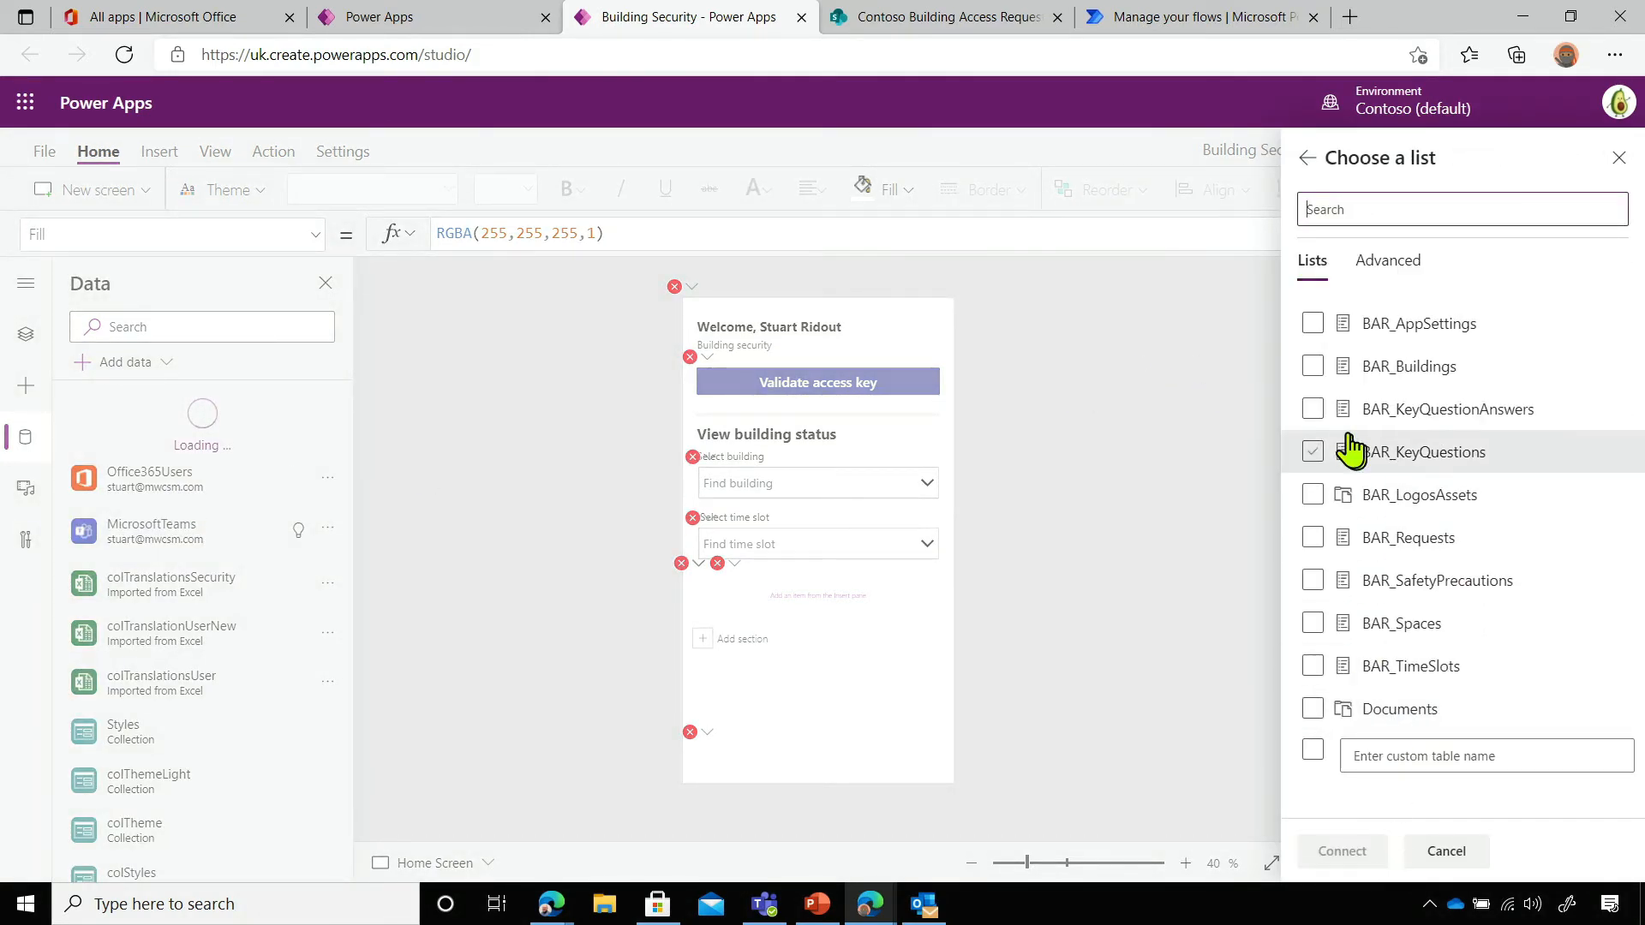
# Connect the lists BAR_AppSettings, BAR_Buildings, BAR_KeyQuestionAnswers, BAR_KeyQuestions, BAR_LogosAssets, BAR_Requests, BAR_SafetyPrecautions, BAR_Spaces and BAR_TimeSlots to the Building Security app
pyautogui.click(1315, 326)
pyautogui.click(1315, 367)
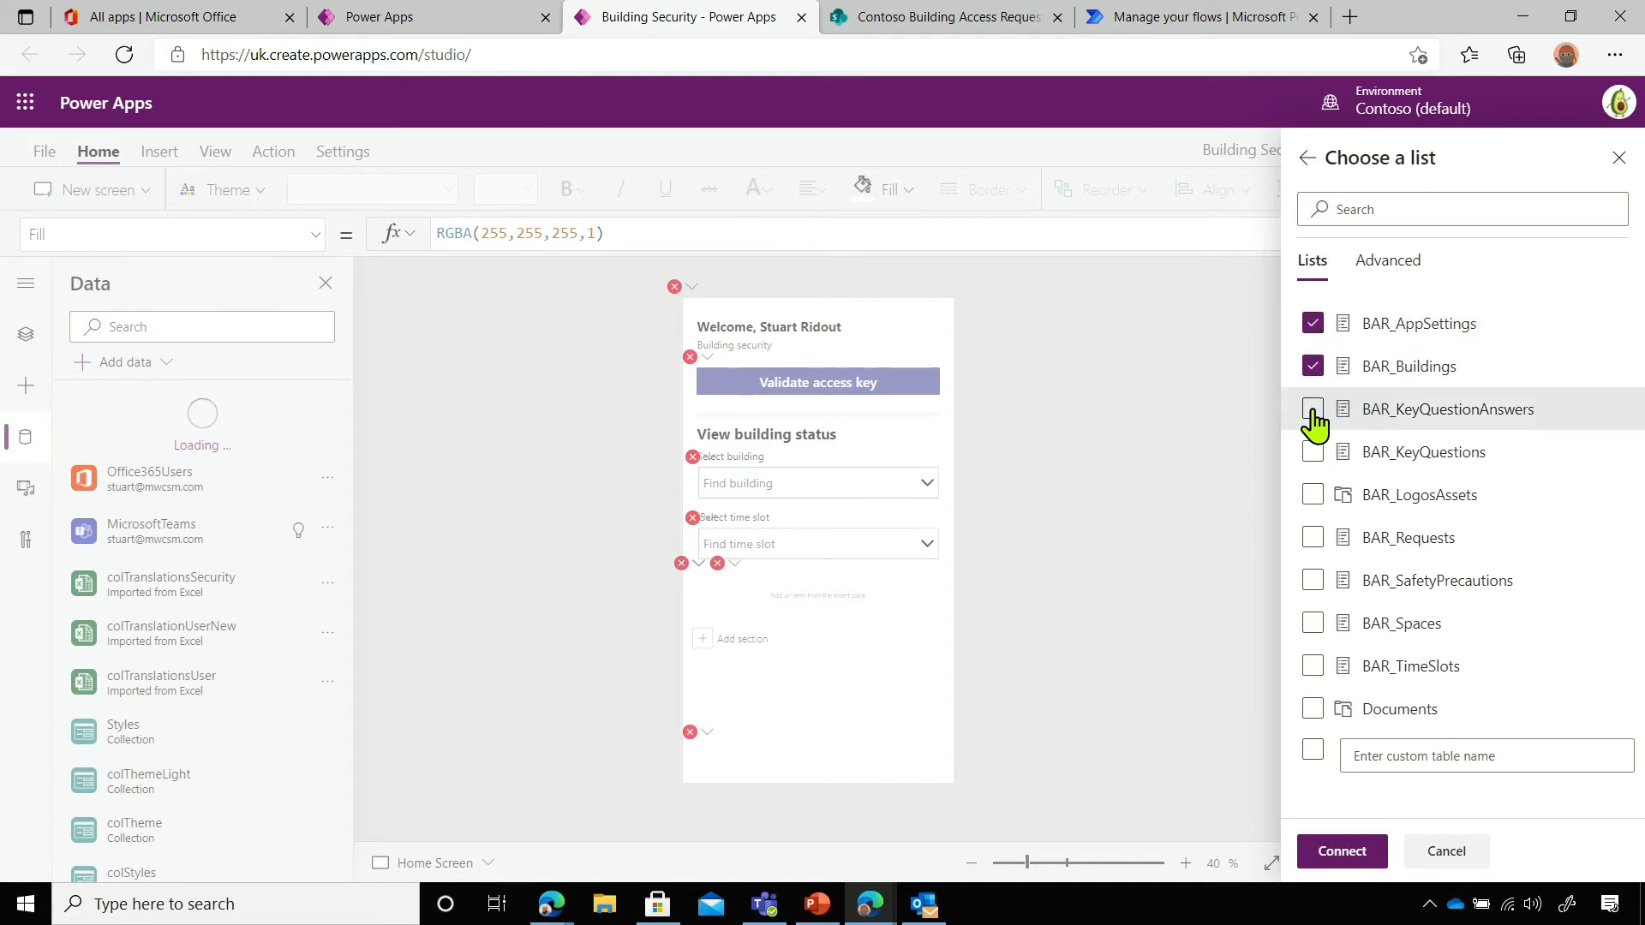
pyautogui.click(1315, 410)
pyautogui.click(1315, 452)
pyautogui.click(1315, 495)
pyautogui.click(1315, 538)
pyautogui.click(1315, 581)
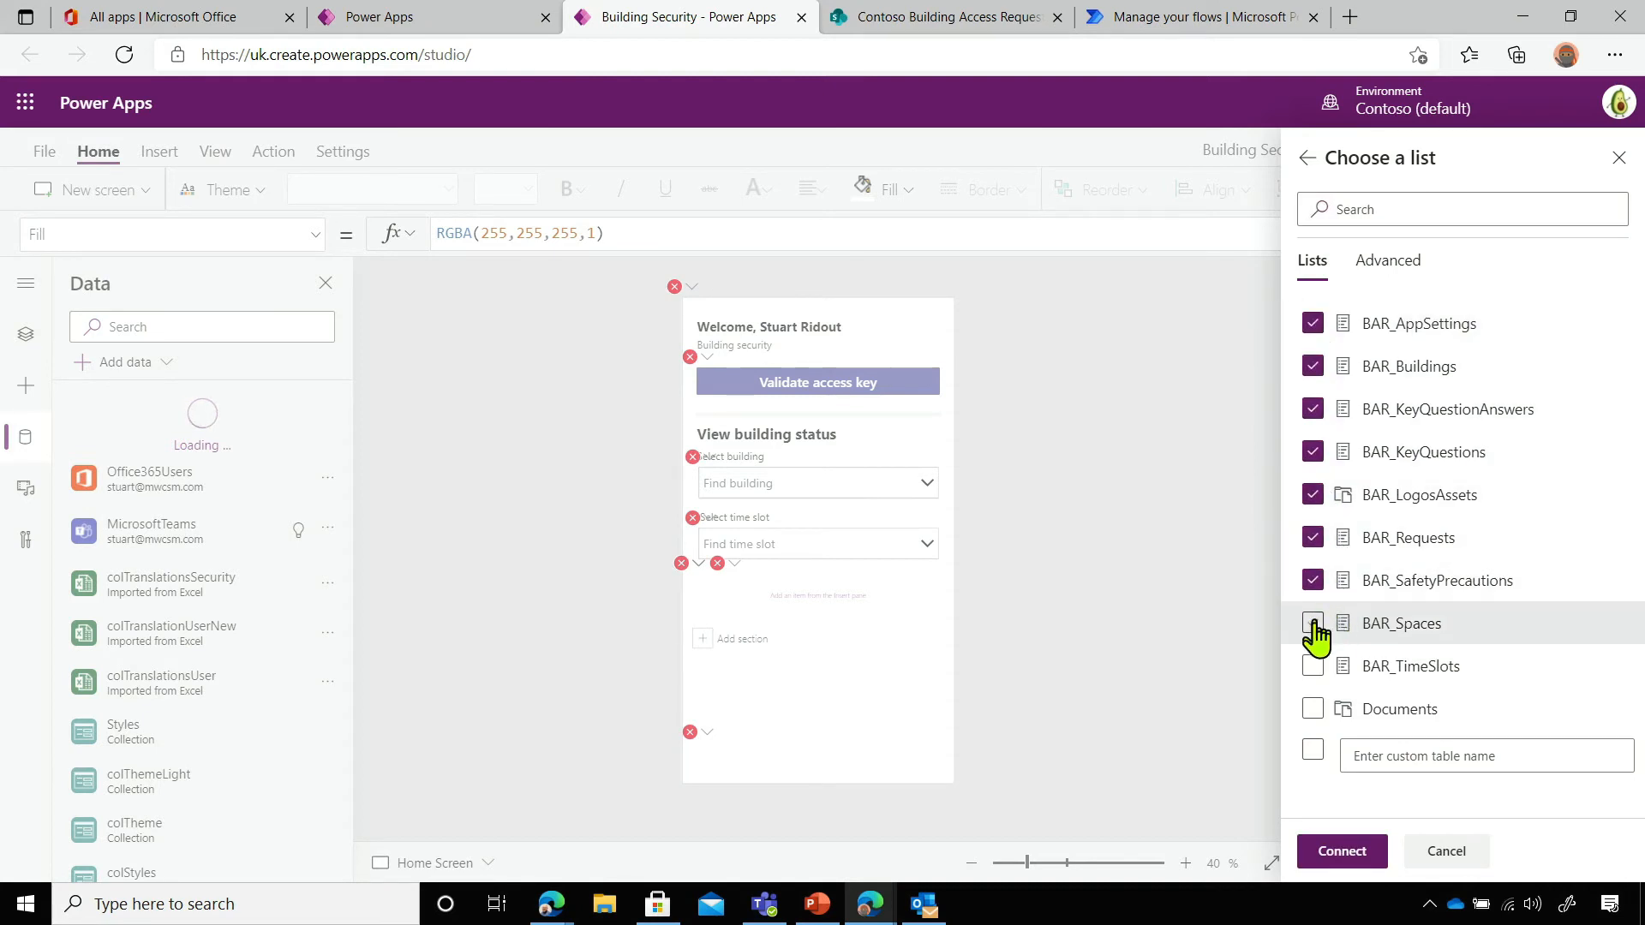
pyautogui.click(1315, 624)
pyautogui.click(1312, 666)
pyautogui.click(1342, 851)
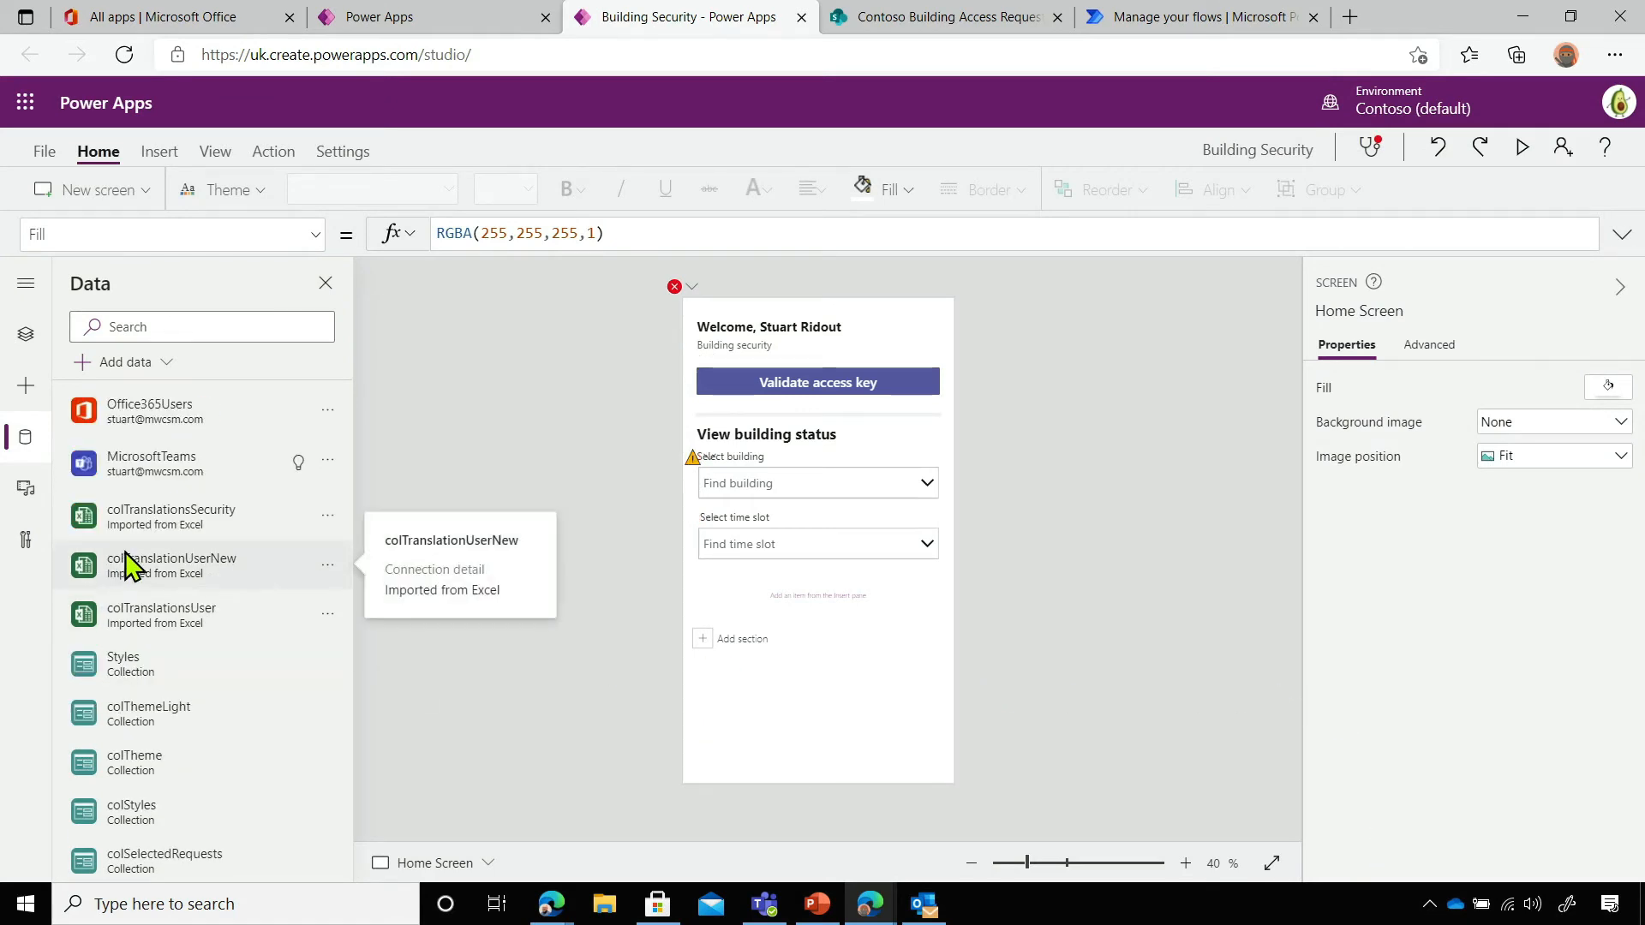
# Inspect the formula behind the Home Screen's remaining error, and save and publish this version of Building Security
pyautogui.click(675, 291)
pyautogui.click(683, 316)
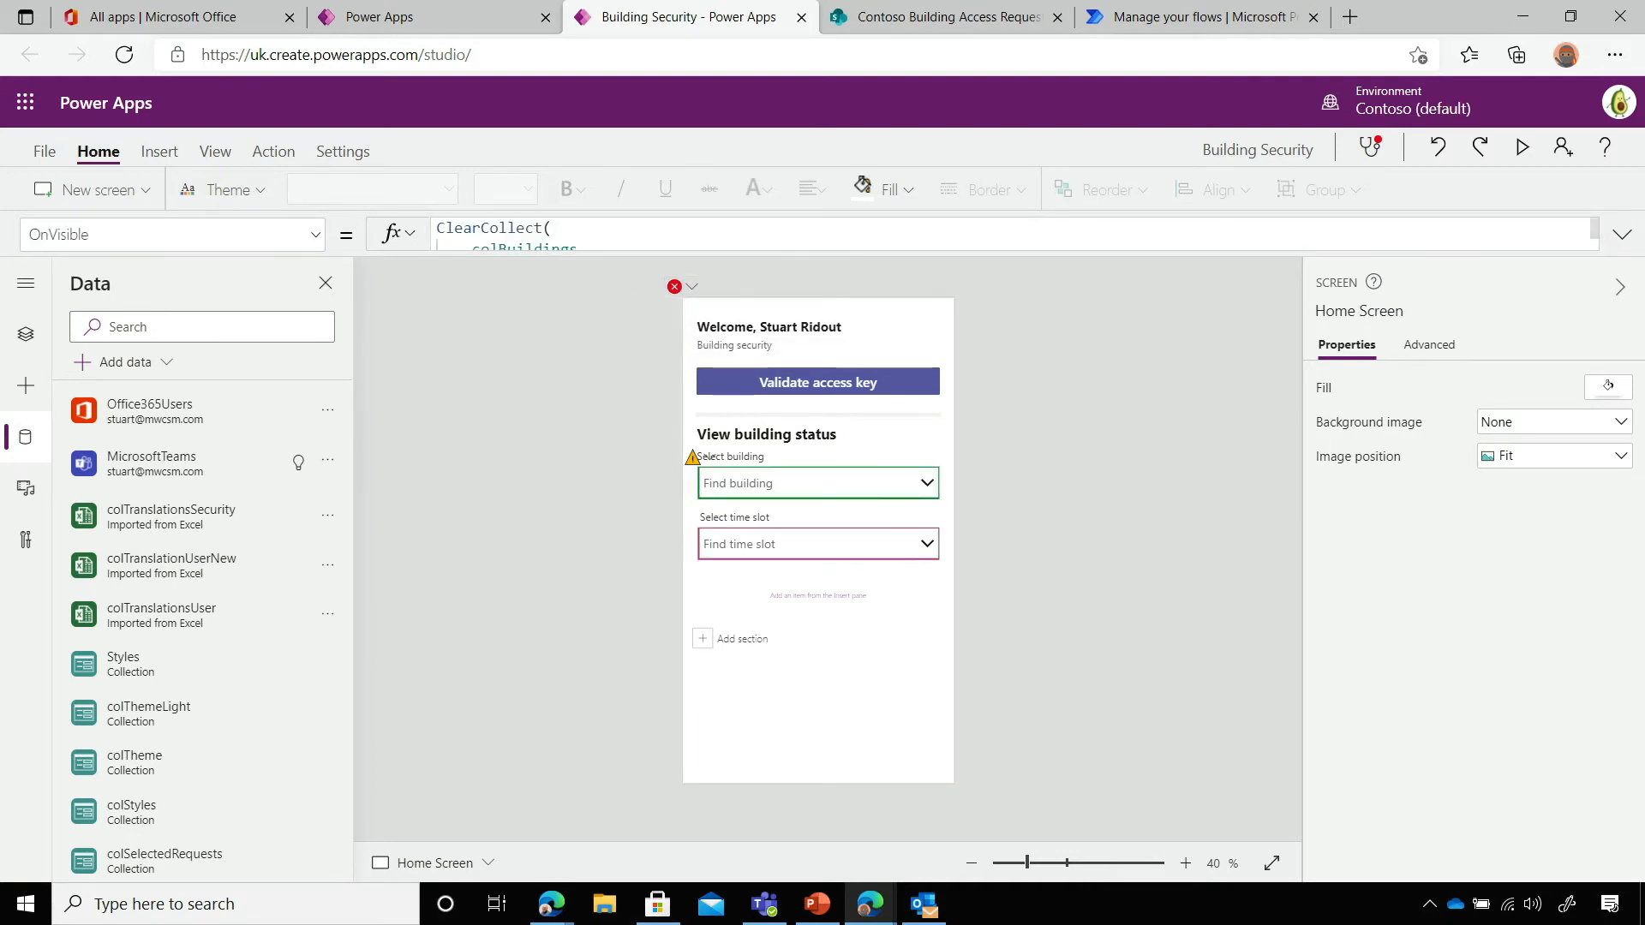
pyautogui.click(39, 154)
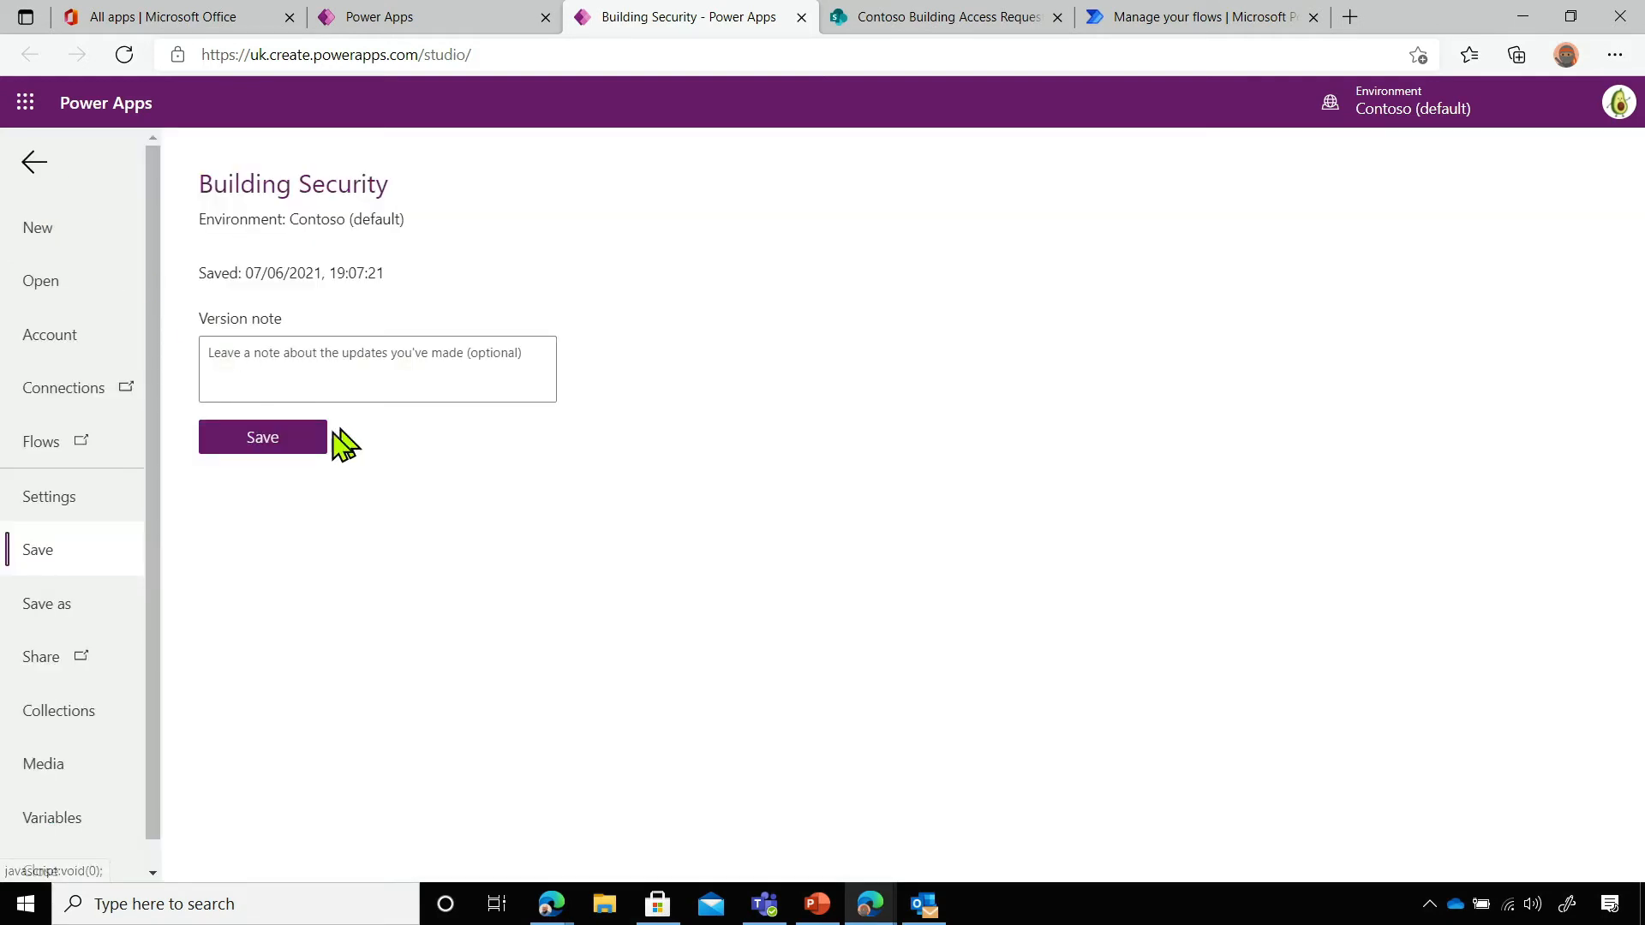
pyautogui.click(283, 436)
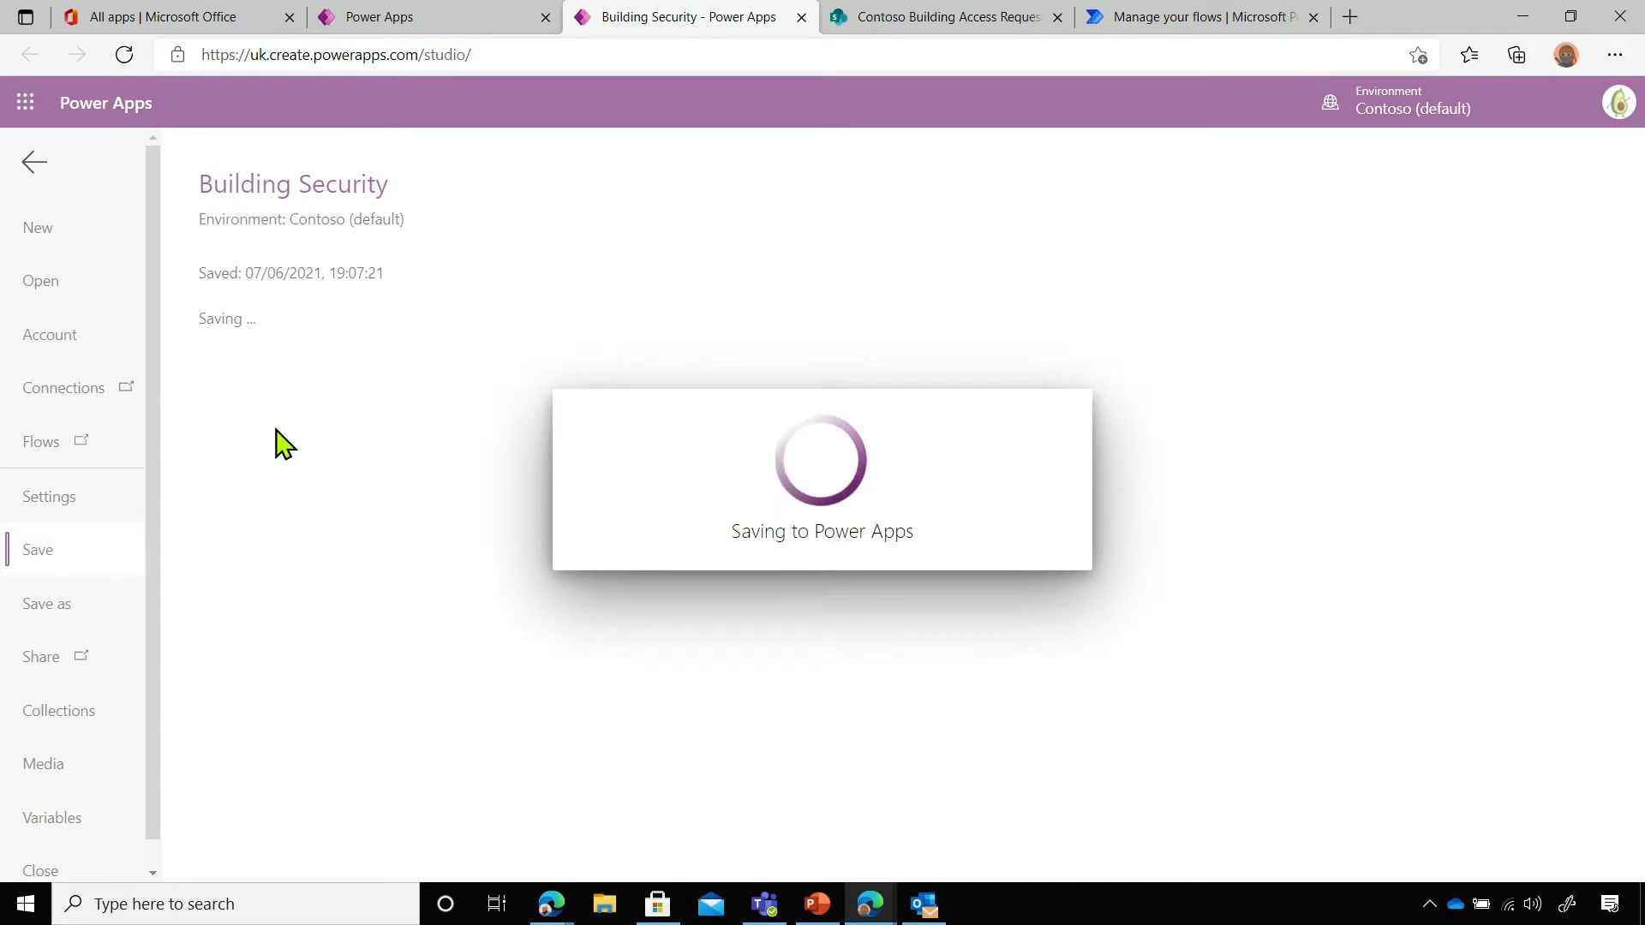
pyautogui.click(303, 389)
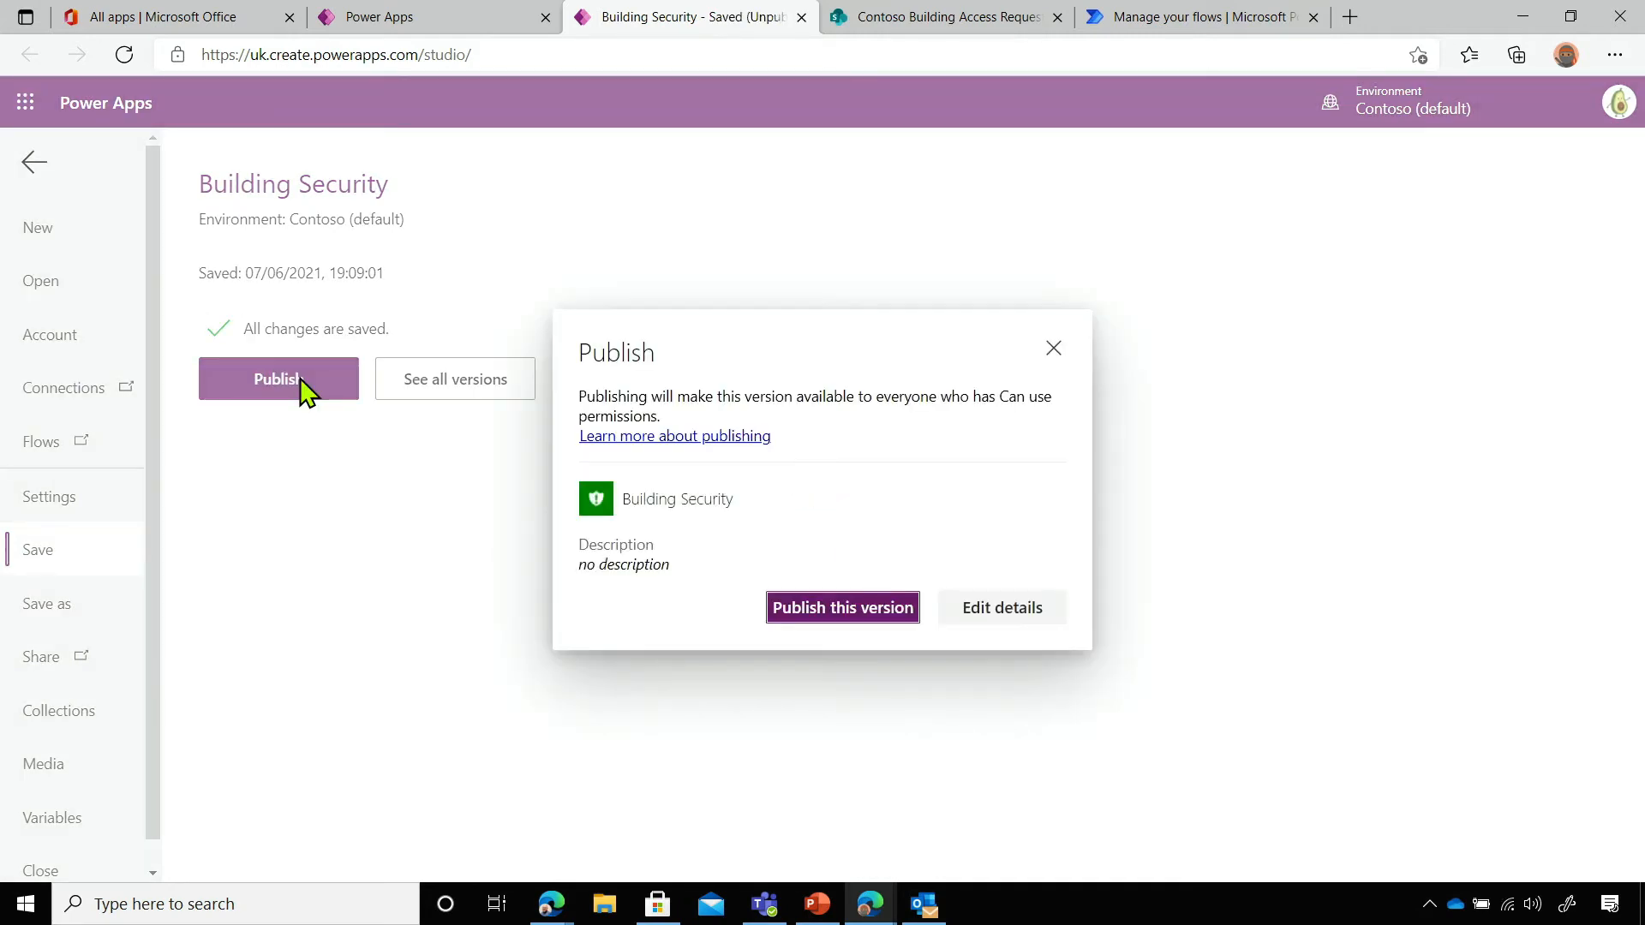
pyautogui.click(801, 607)
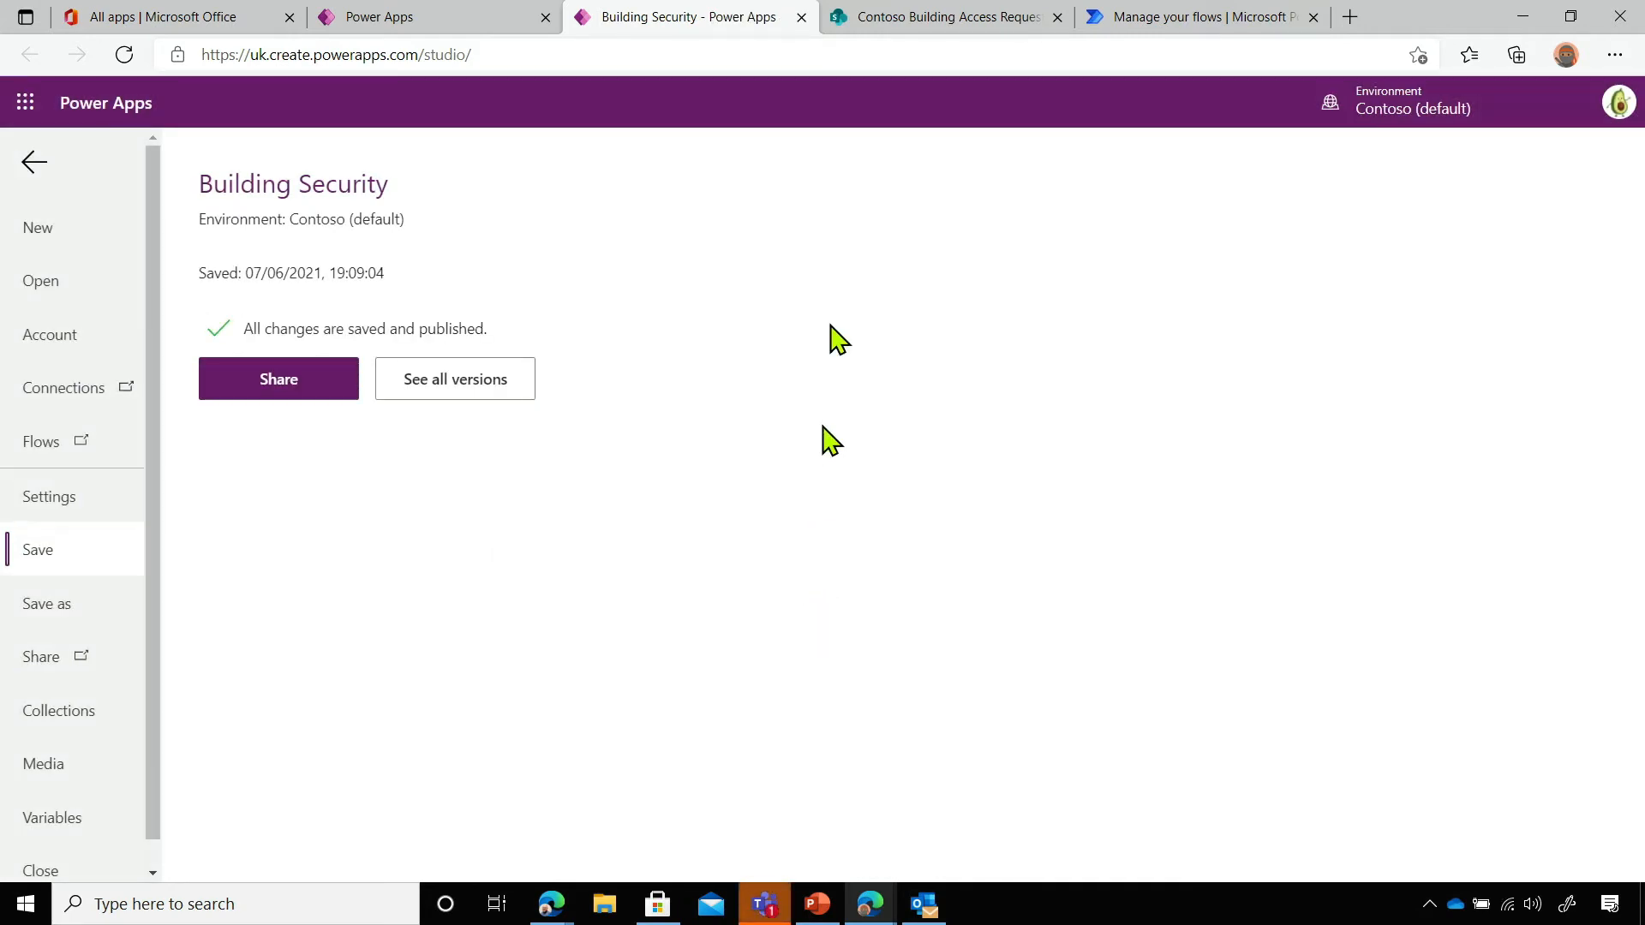
# Close and reopen Building Security in the studio with United Kingdom as the region, check the Home Screen for errors, and leave the studio
pyautogui.click(801, 17)
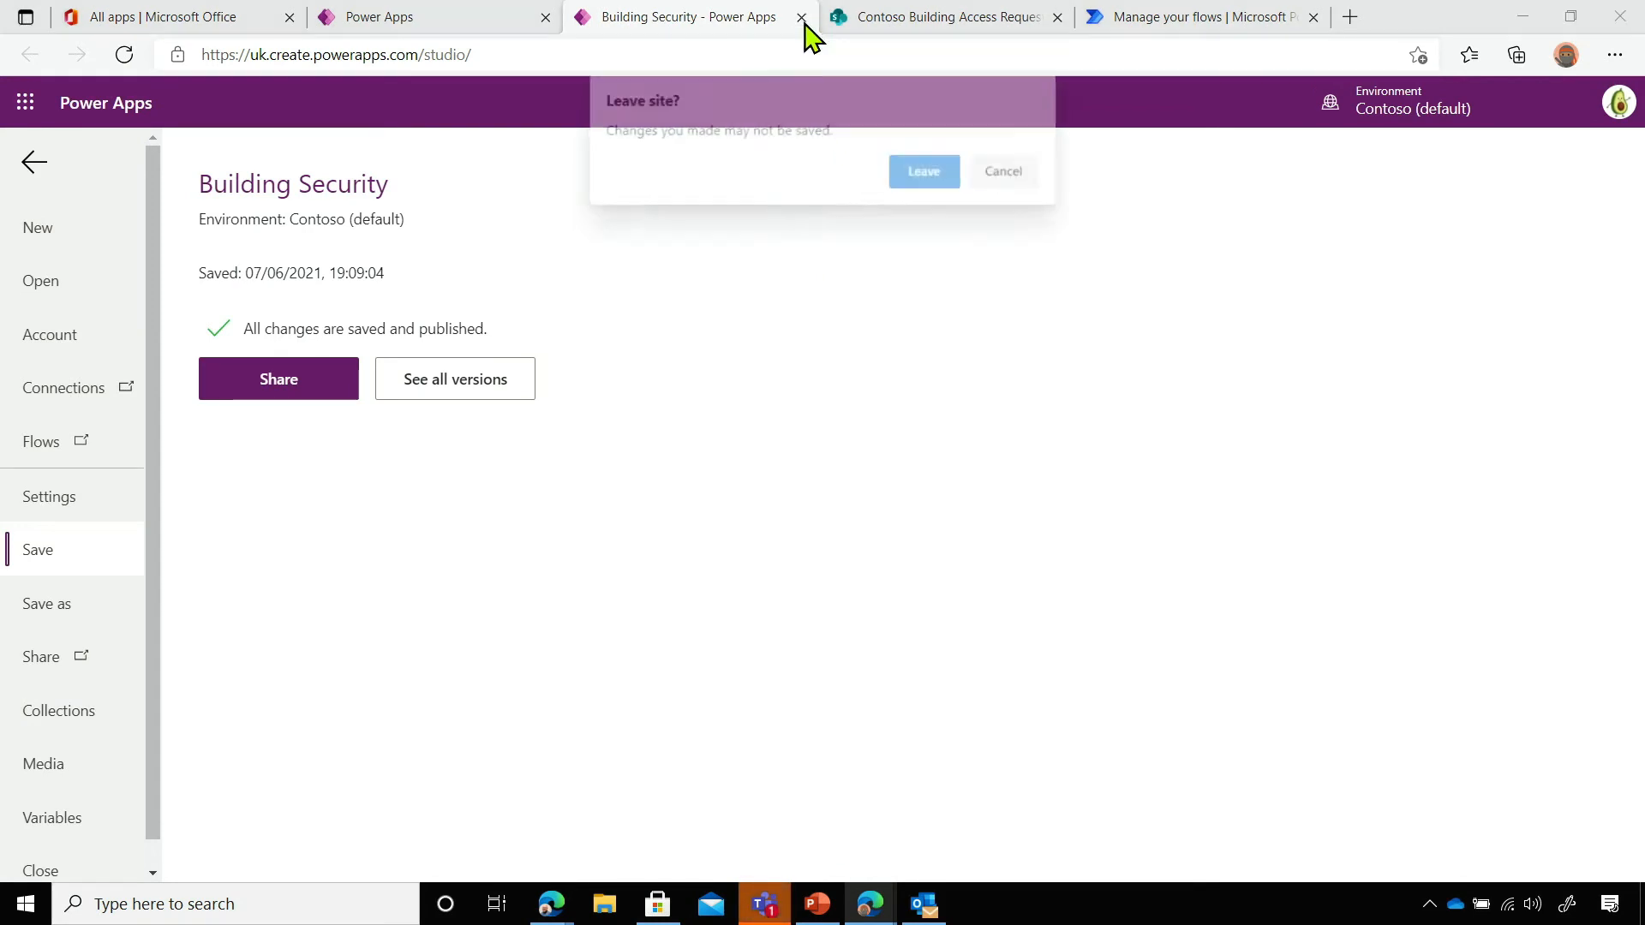
pyautogui.click(936, 176)
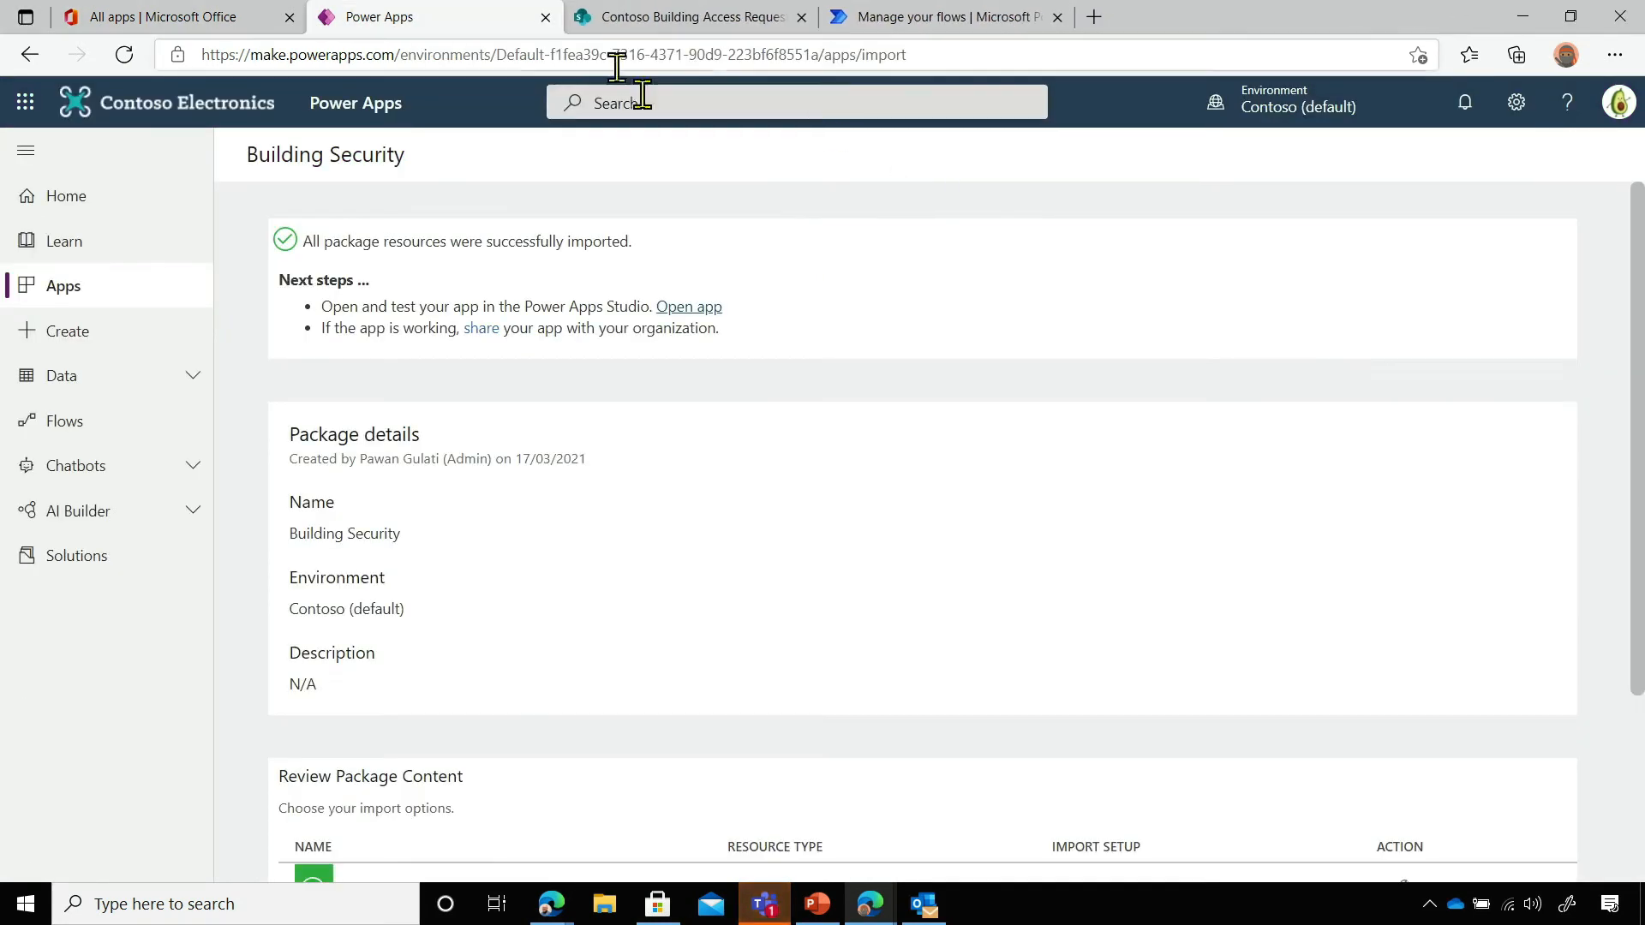
pyautogui.click(687, 307)
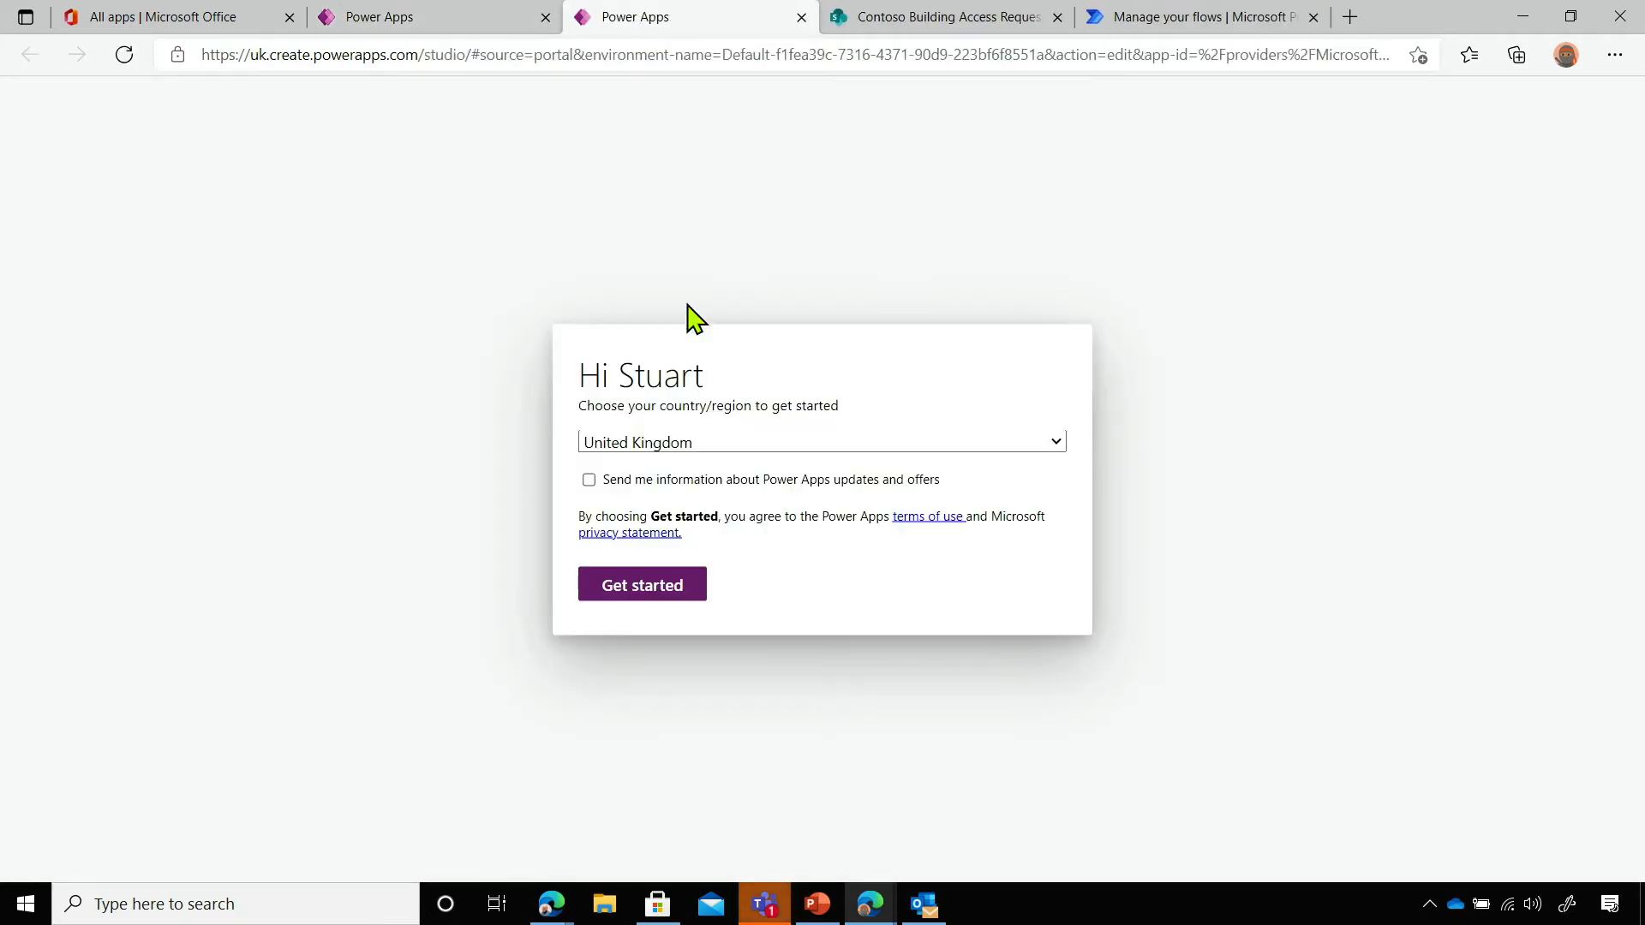
pyautogui.click(635, 584)
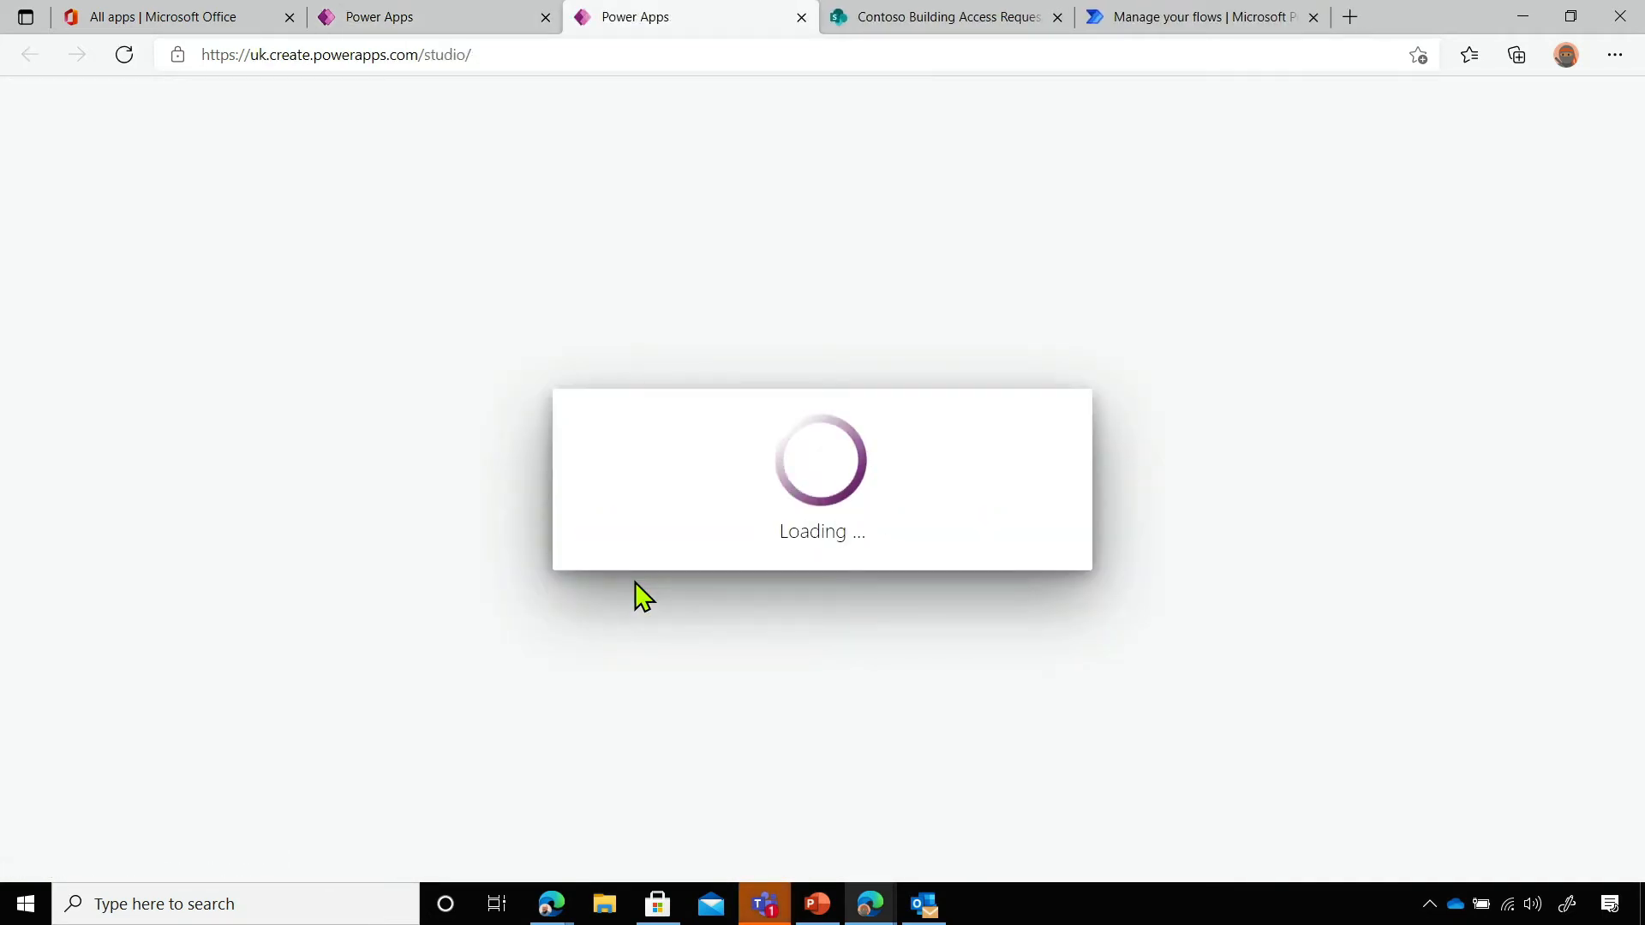
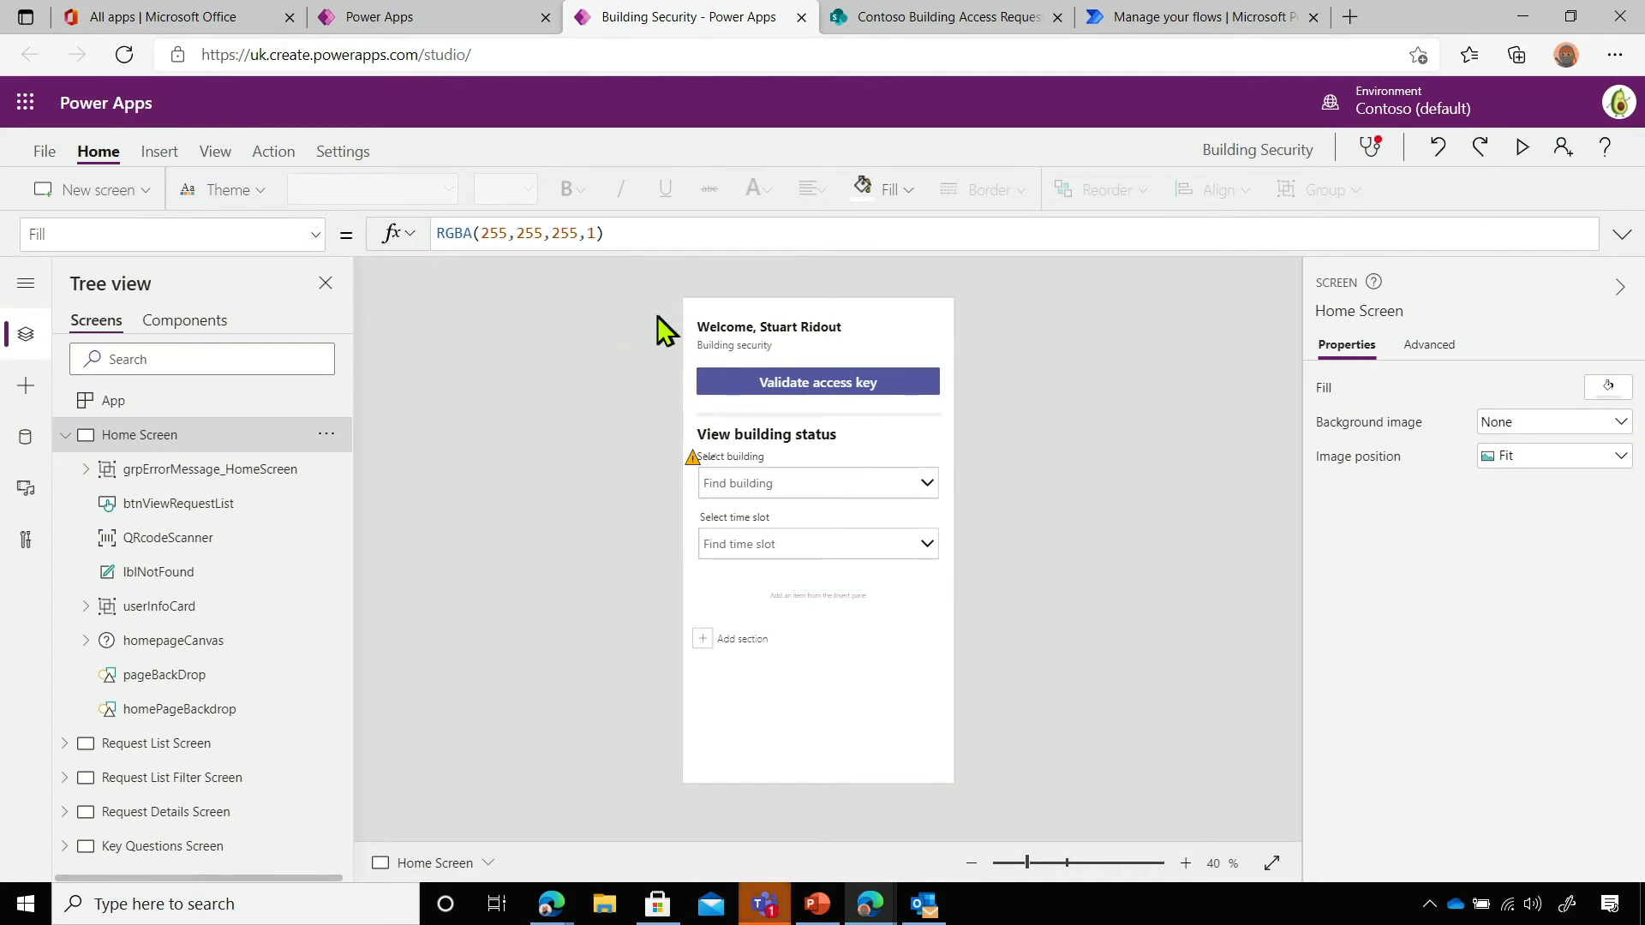
pyautogui.click(801, 17)
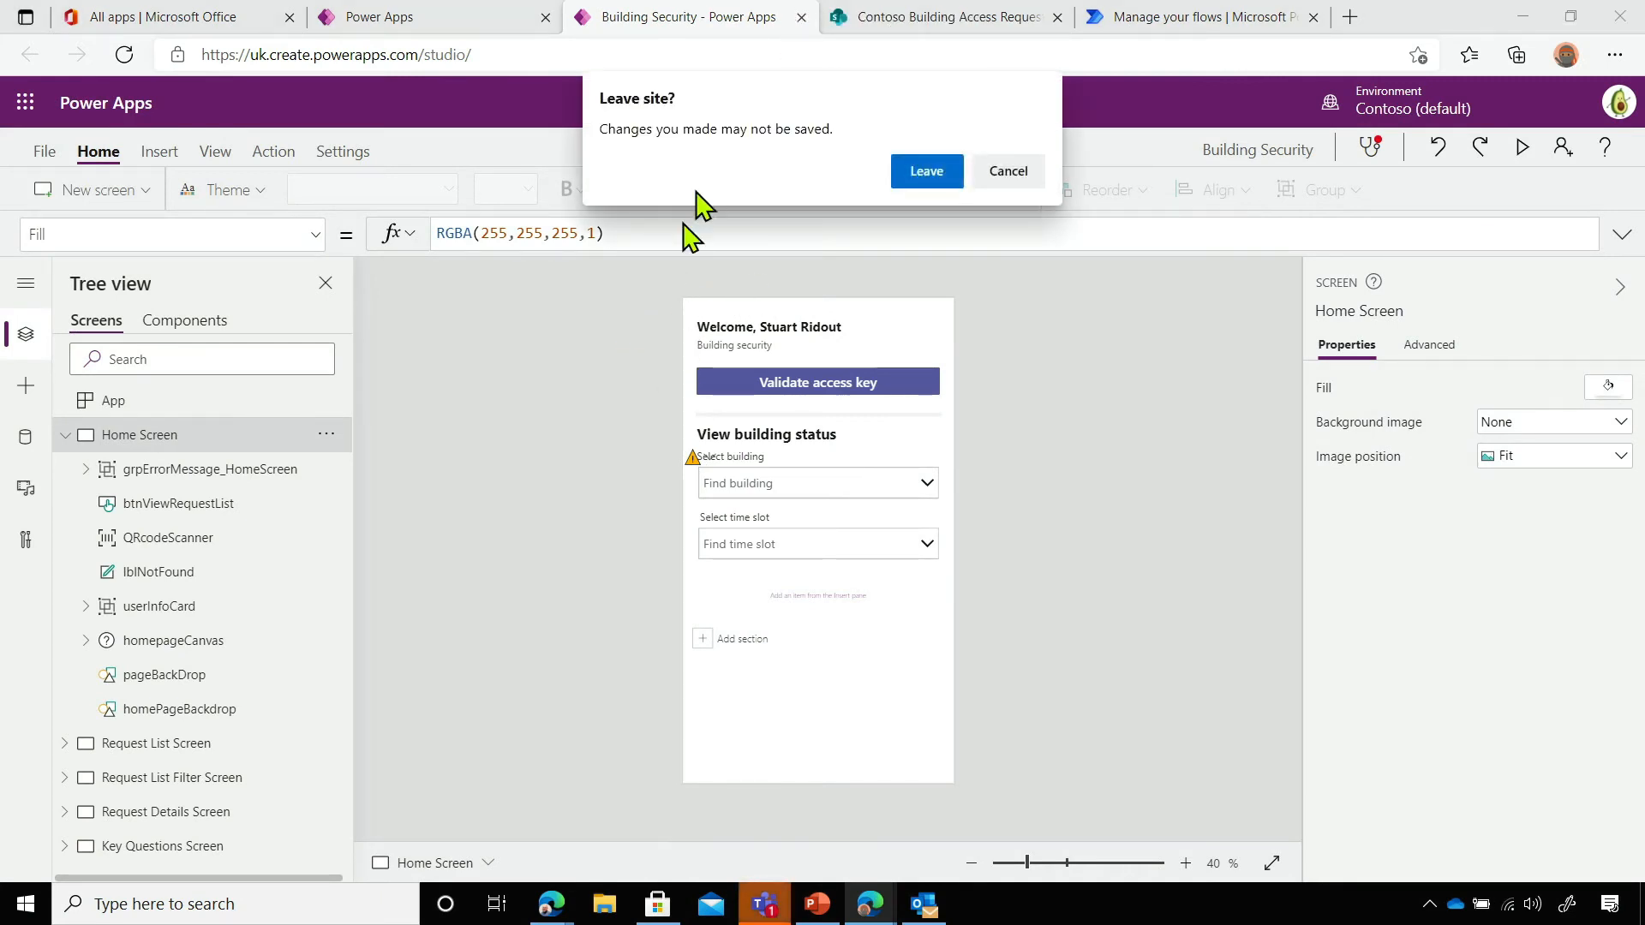
pyautogui.click(931, 170)
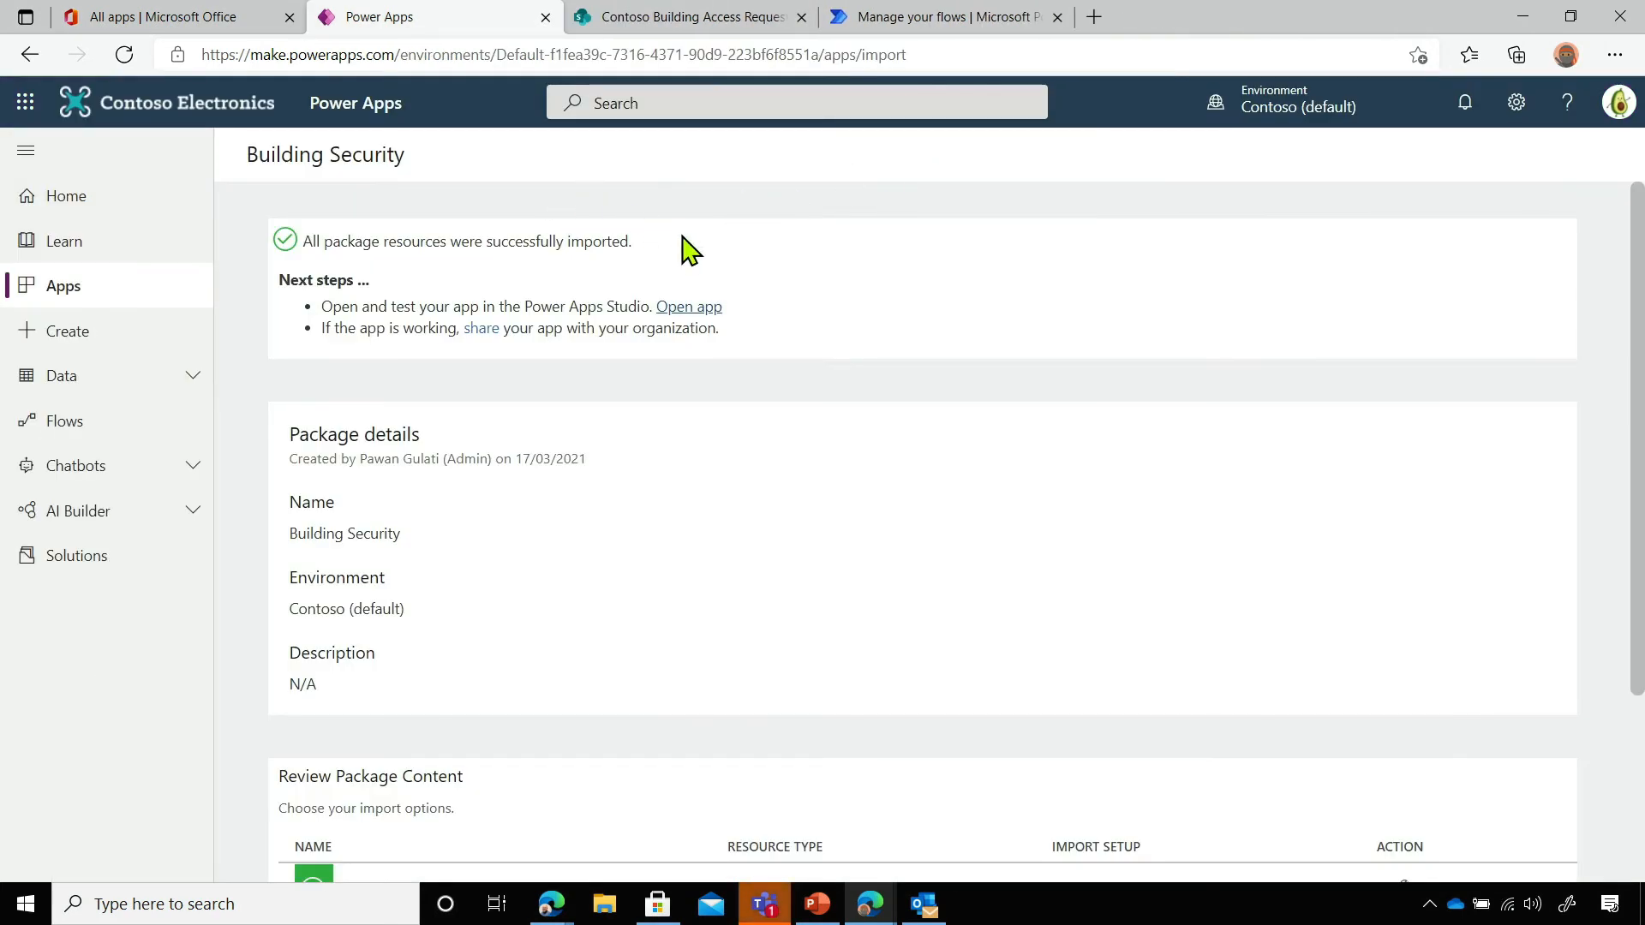
# Switch to Microsoft Teams and create a private team from scratch named Building Access Admin
pyautogui.click(242, 19)
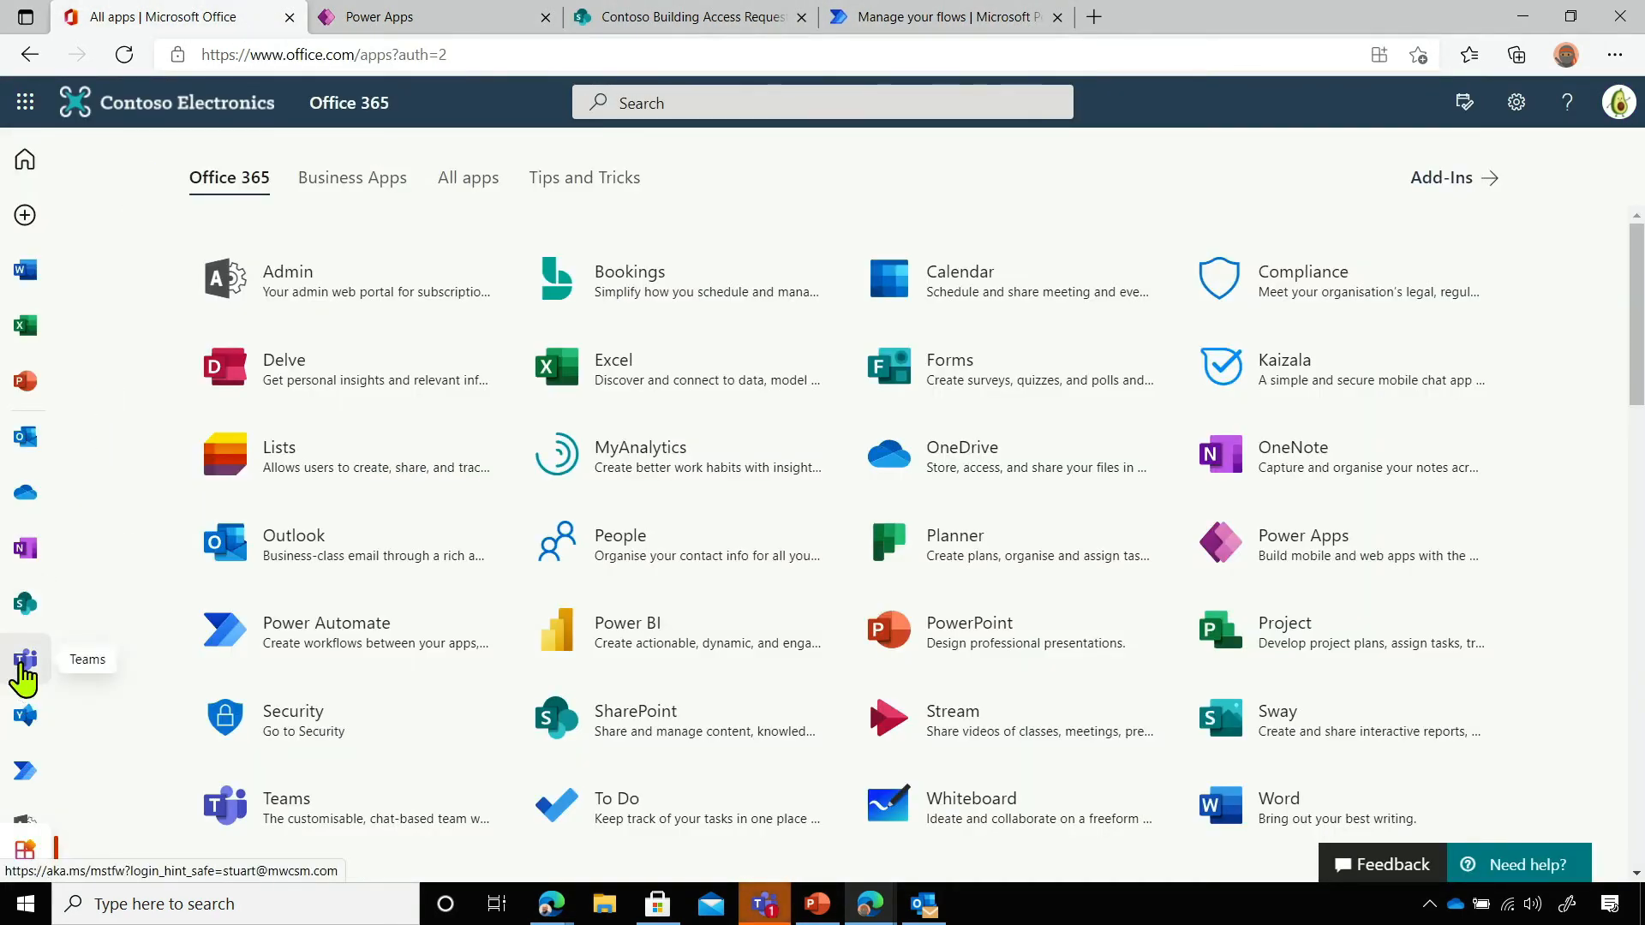
pyautogui.click(23, 664)
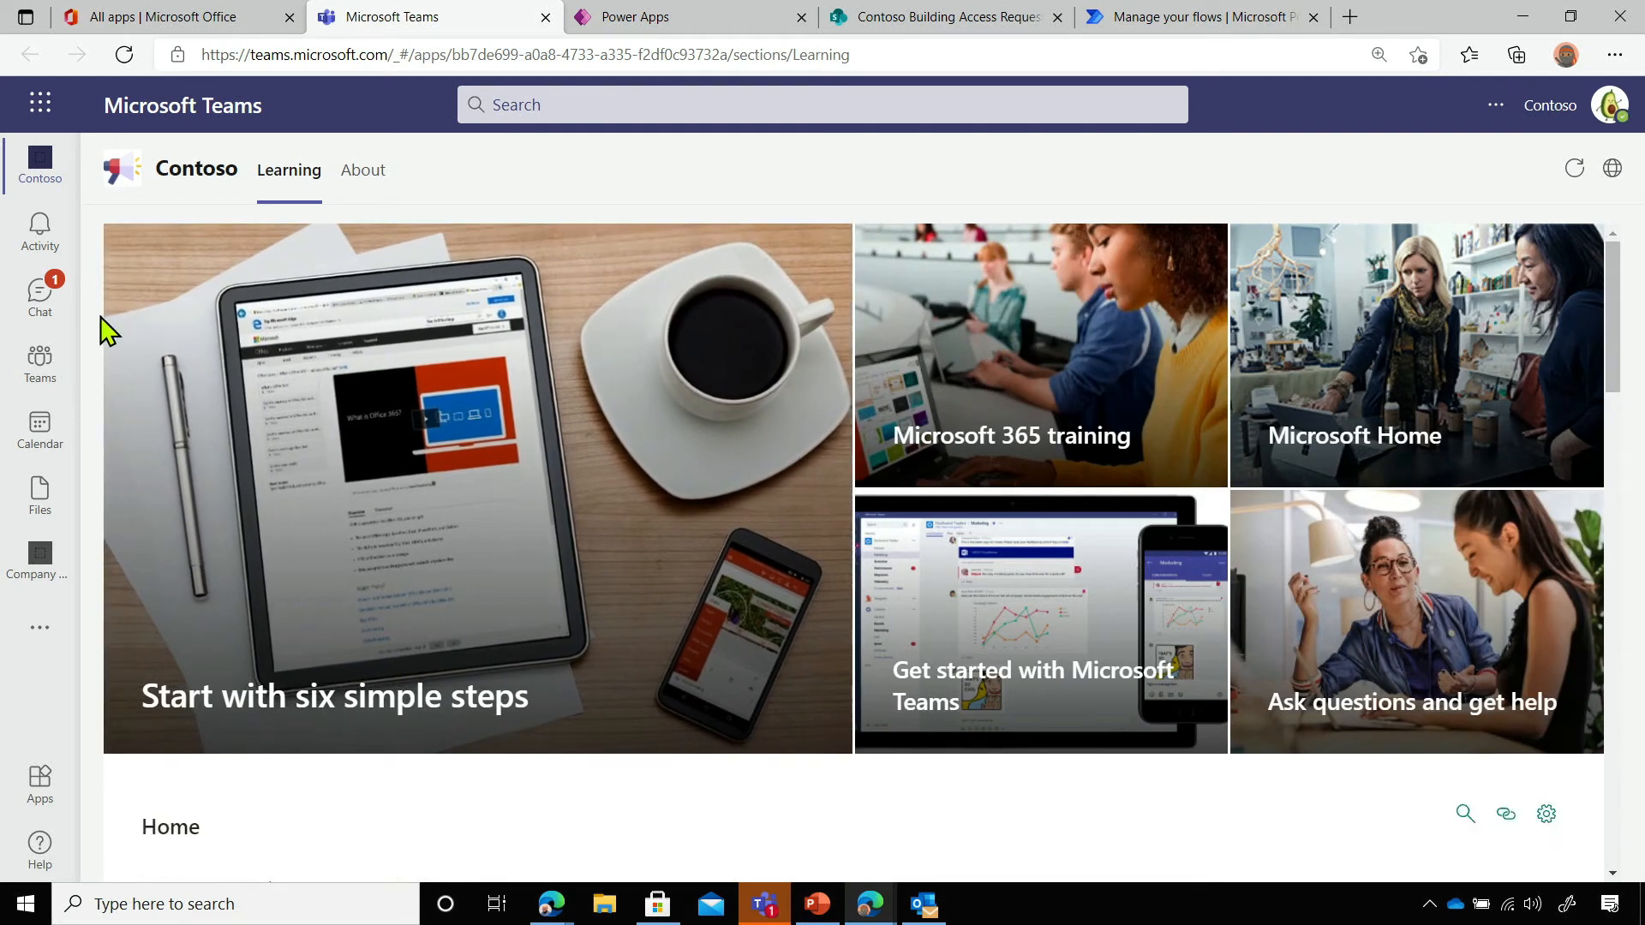
pyautogui.click(43, 367)
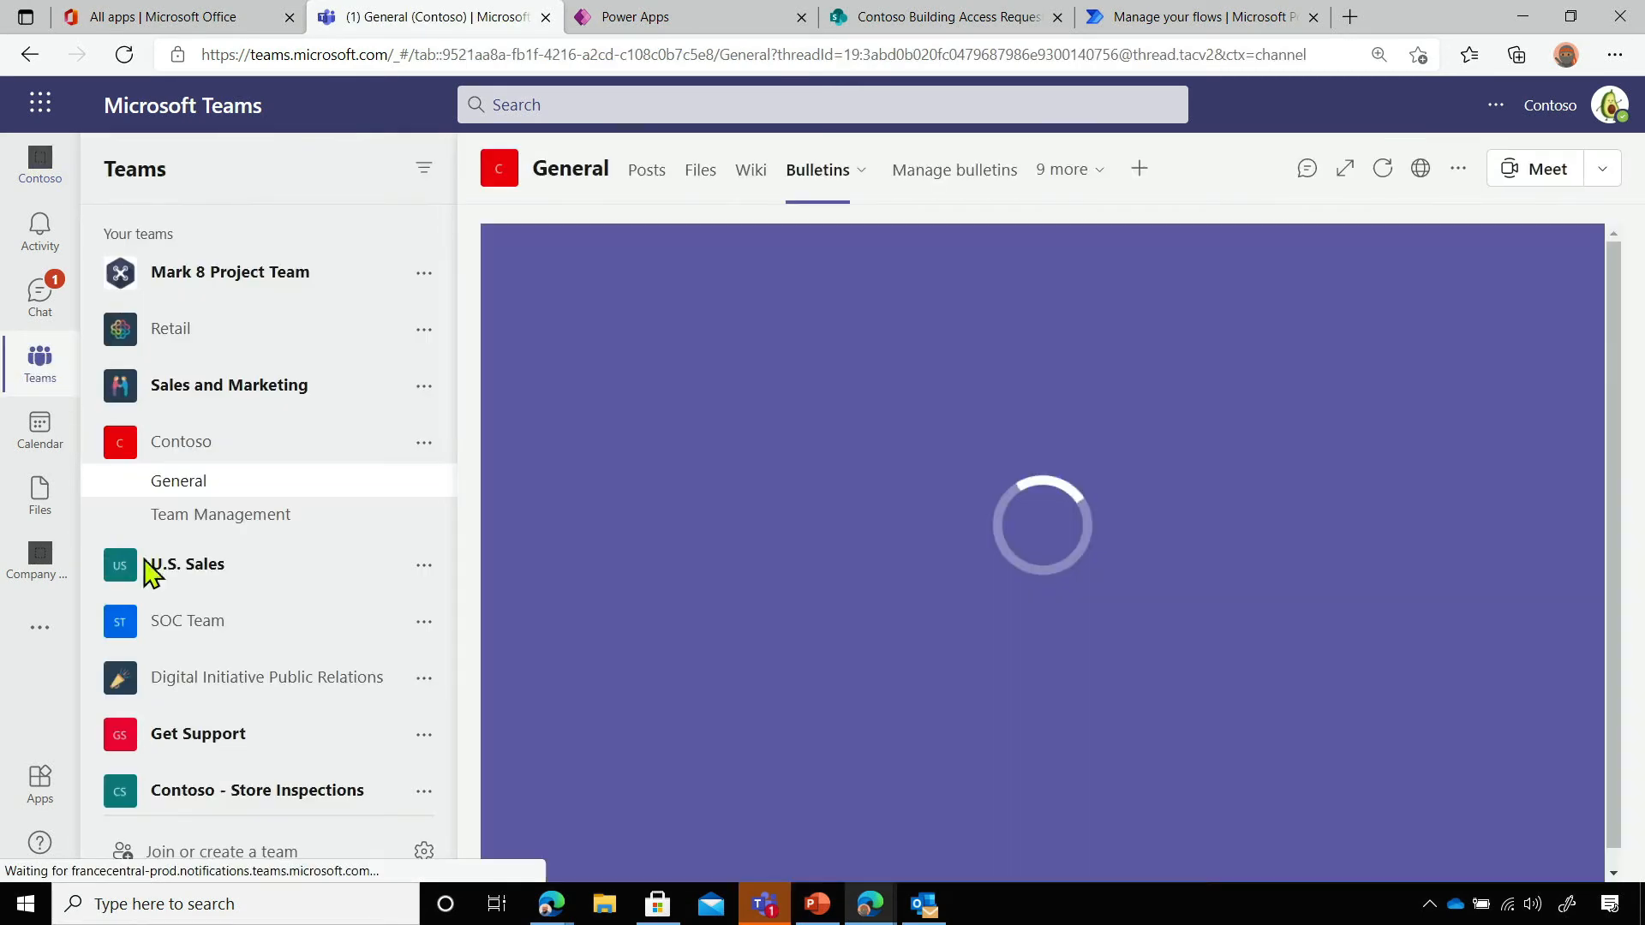
pyautogui.click(151, 852)
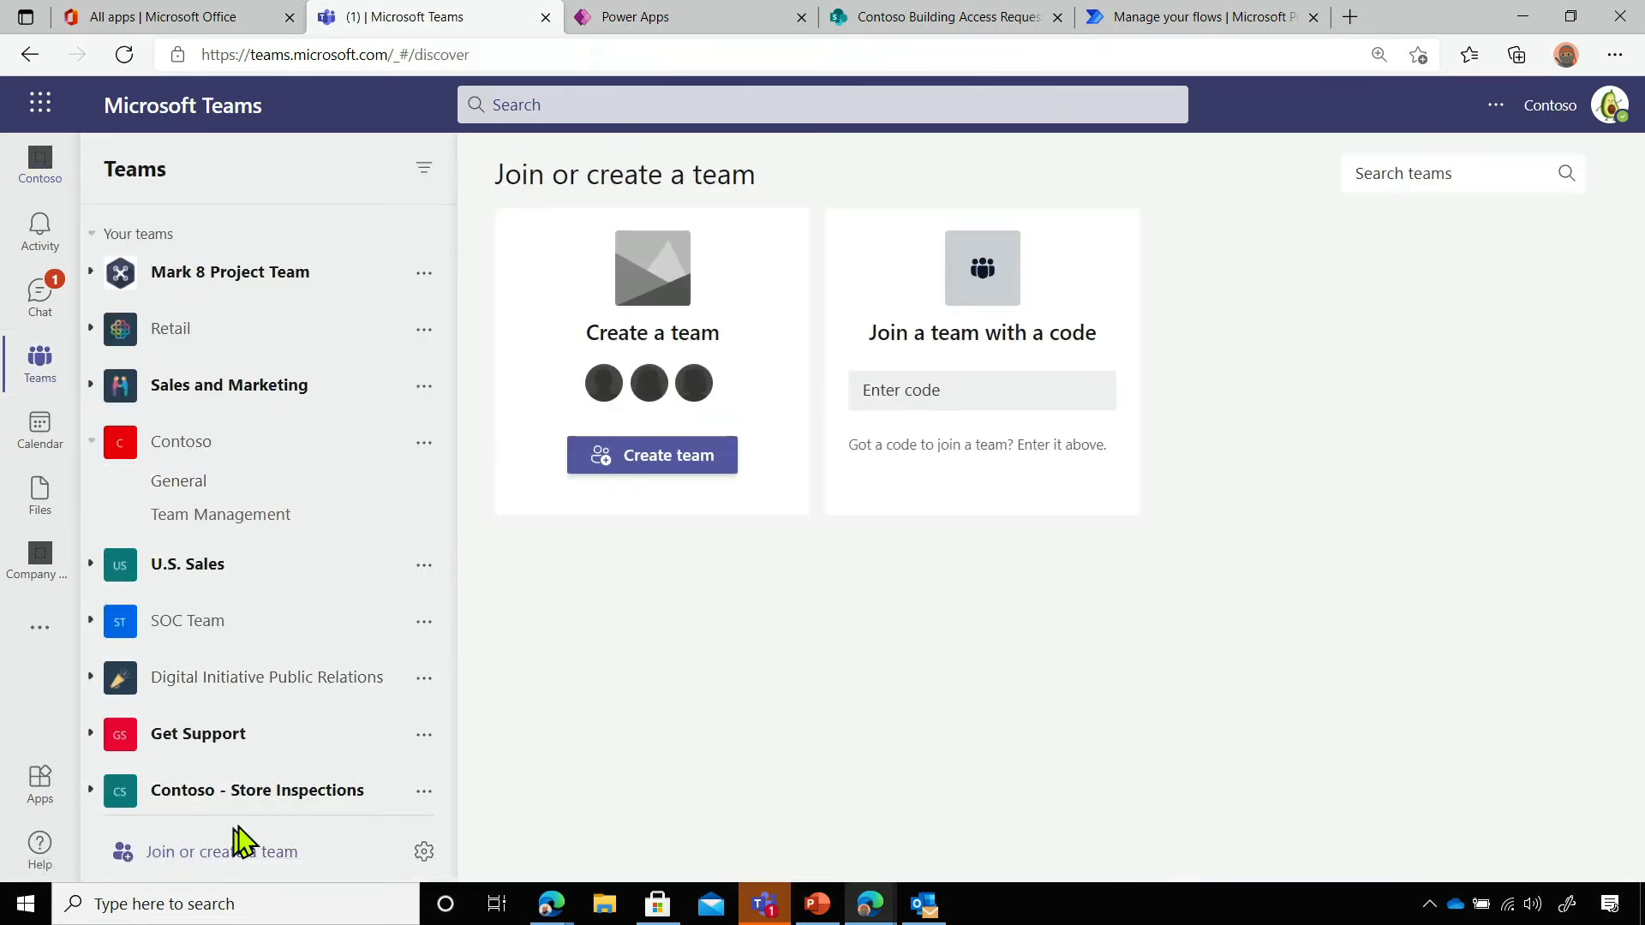
pyautogui.click(667, 463)
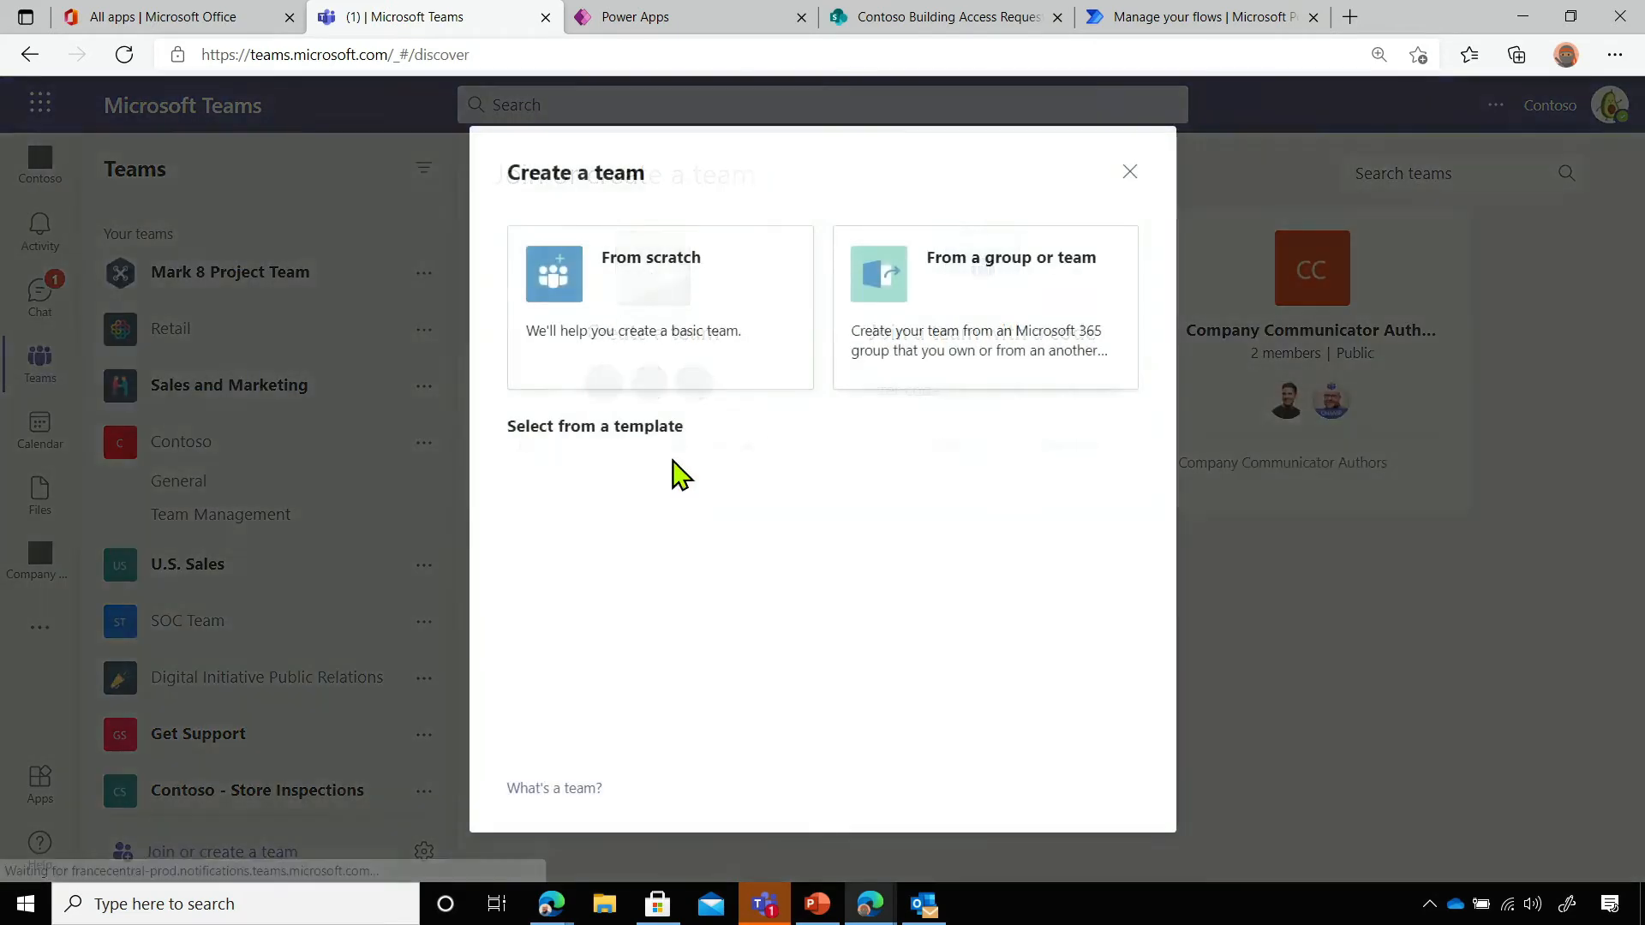
pyautogui.click(643, 351)
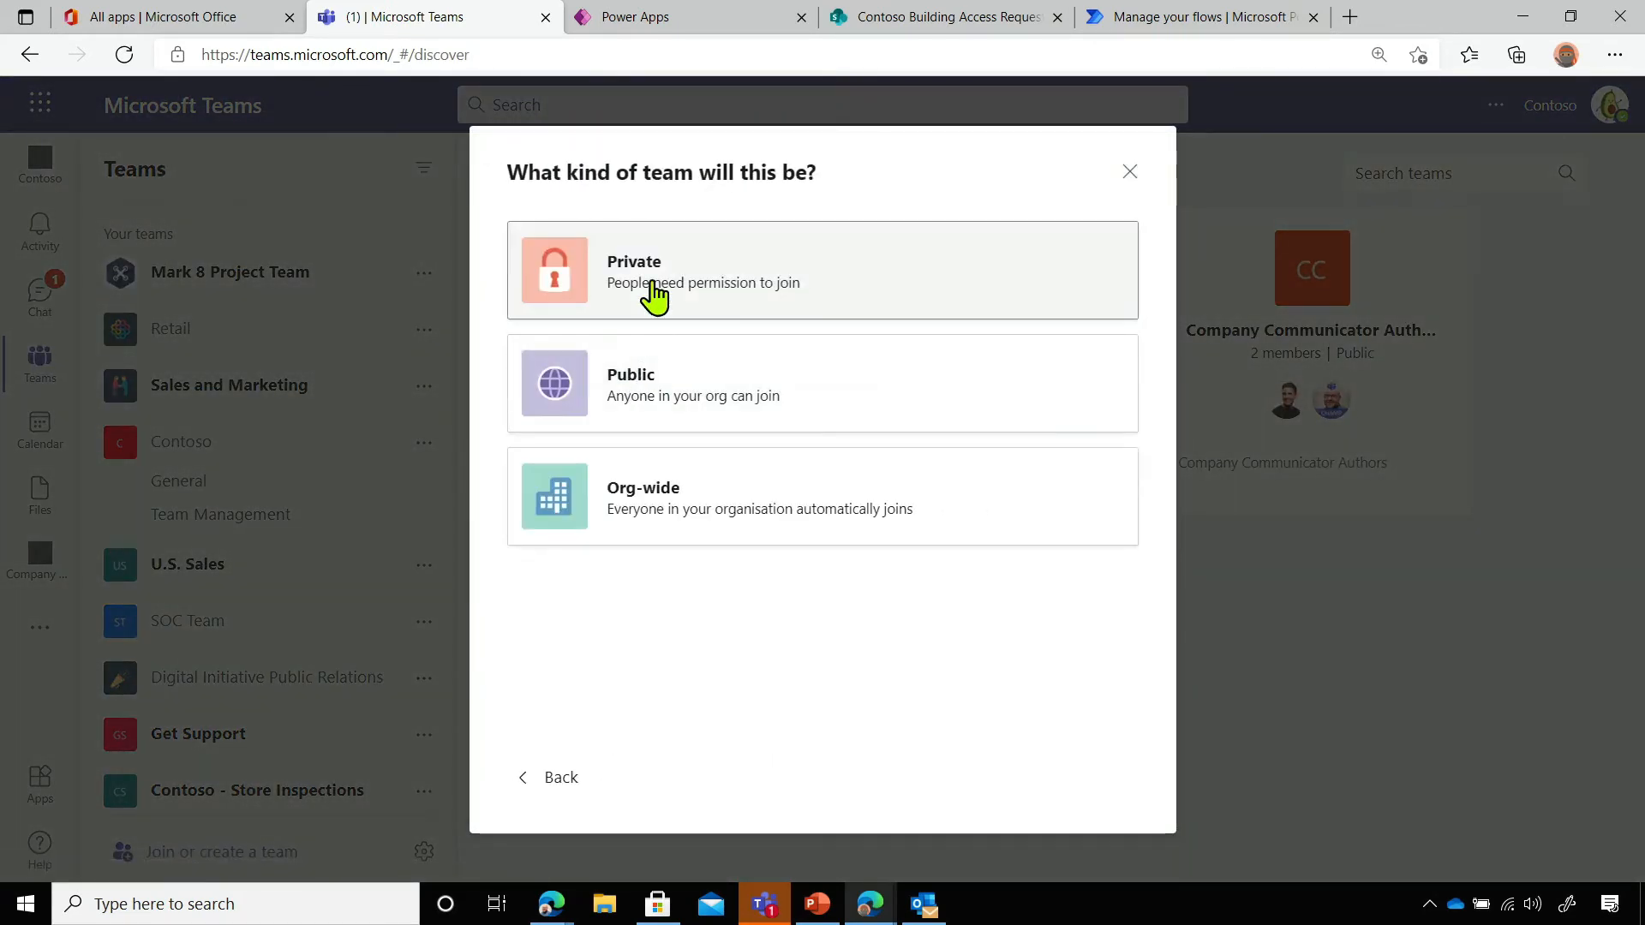
pyautogui.click(658, 310)
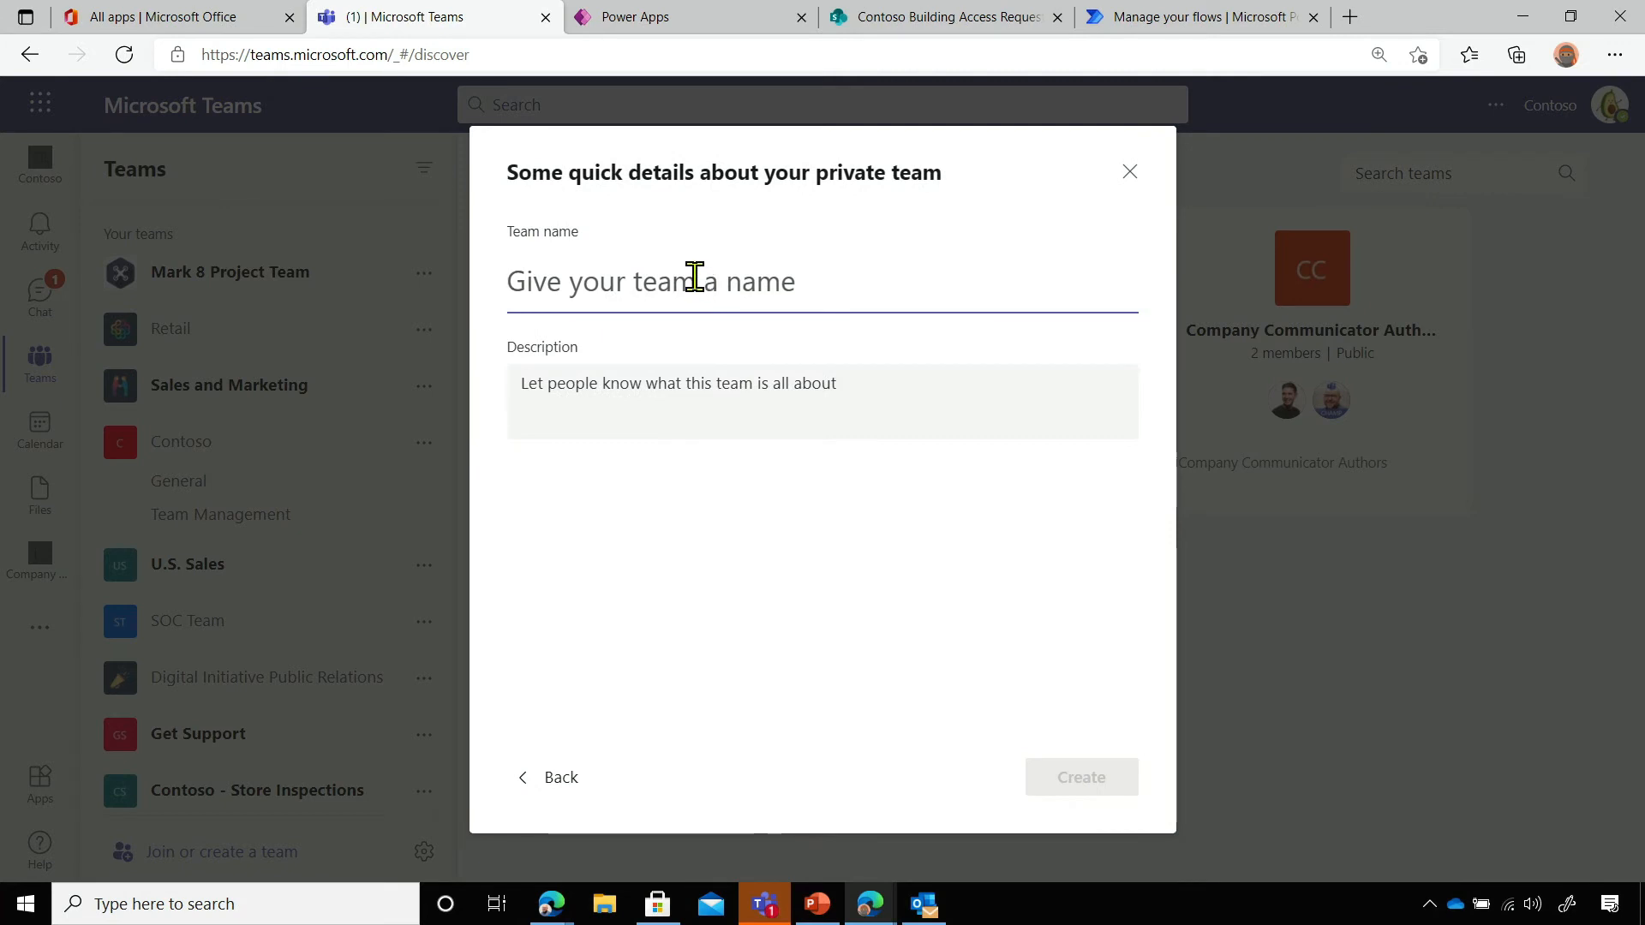
pyautogui.write('Building Access Admin')
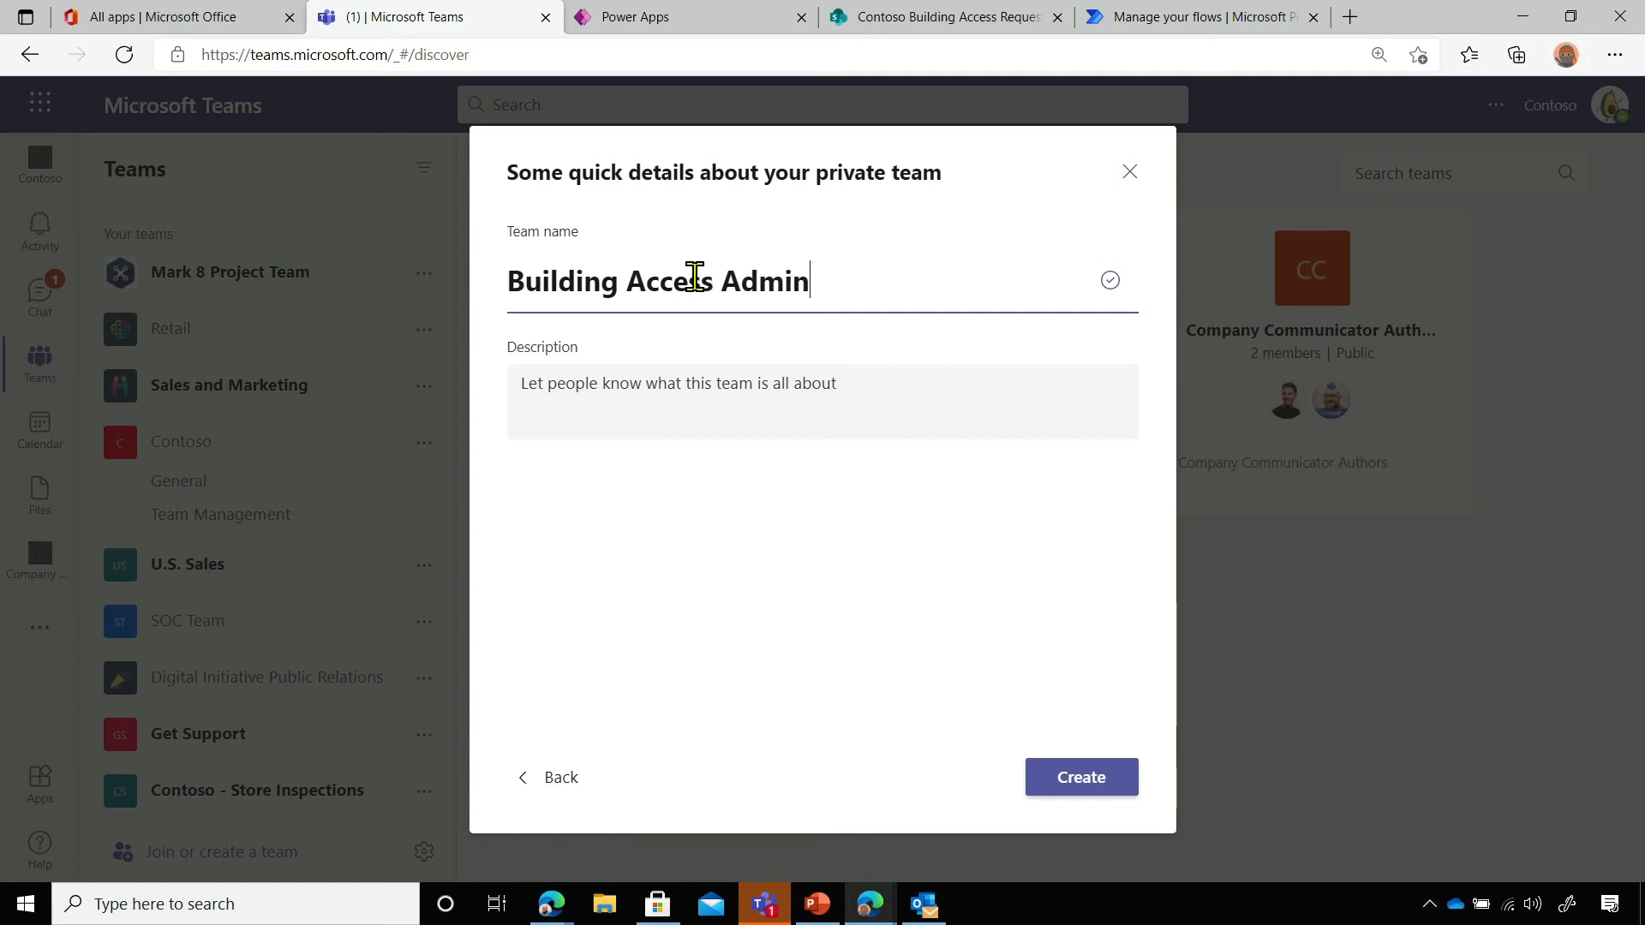
pyautogui.click(1071, 785)
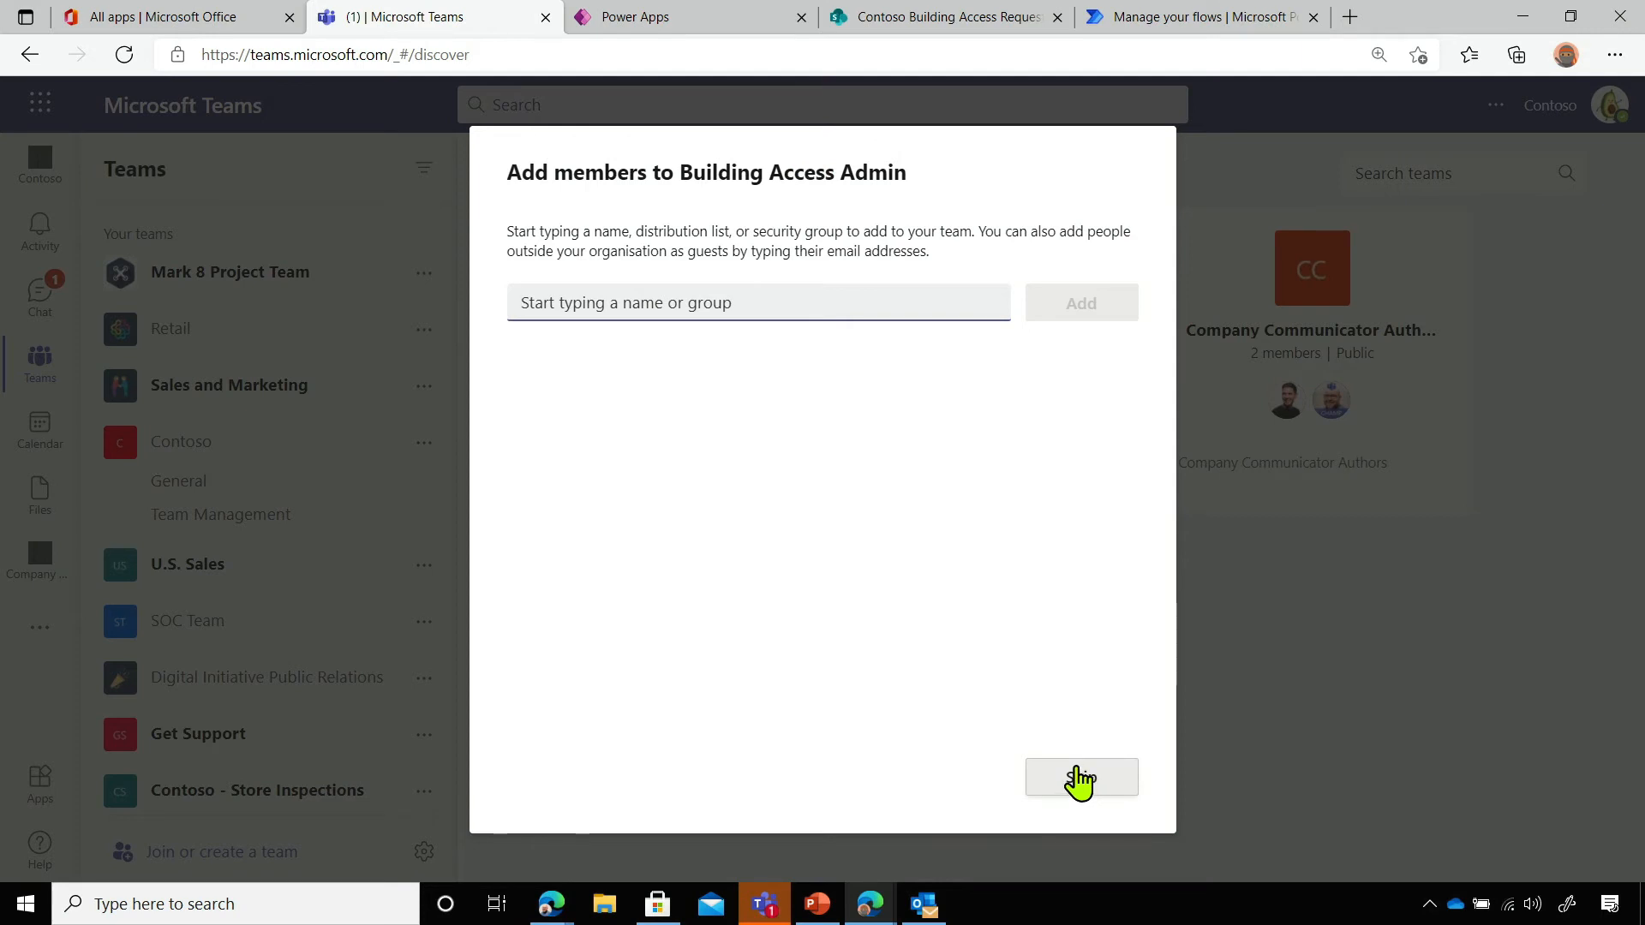
# Add the director found by first name to Building Access Admin as a member and find the new team in the teams list
pyautogui.write('nets')
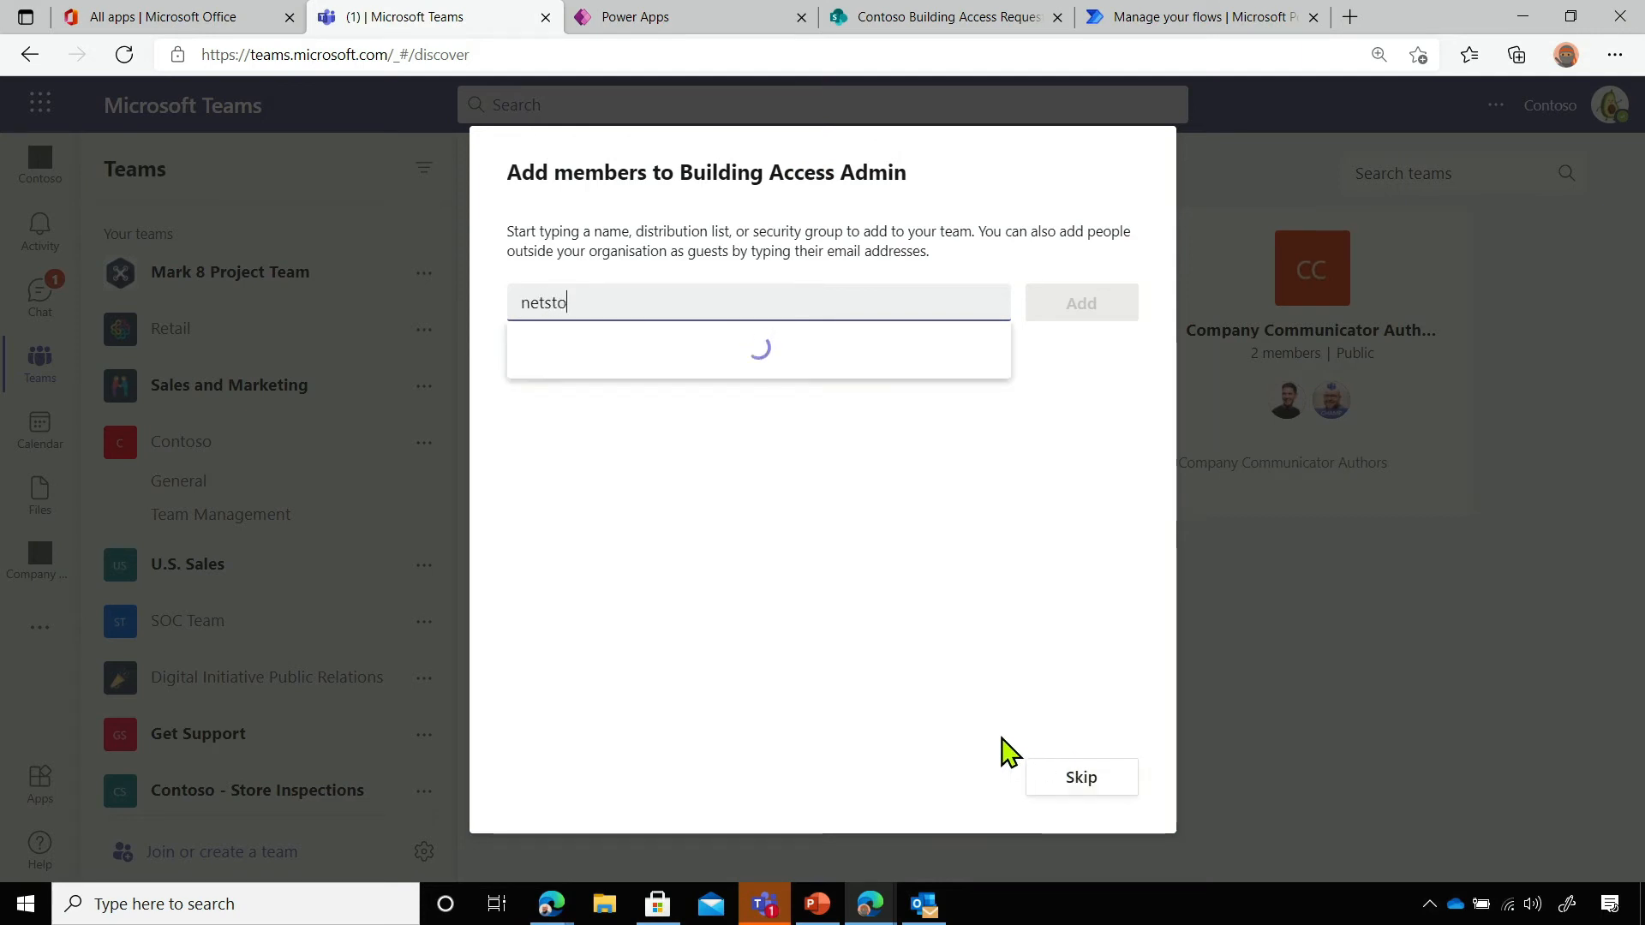
pyautogui.write('to')
pyautogui.press('BackSpace')
pyautogui.press('BackSpace')
pyautogui.press('BackSpace')
pyautogui.press('BackSpace')
pyautogui.write('sto')
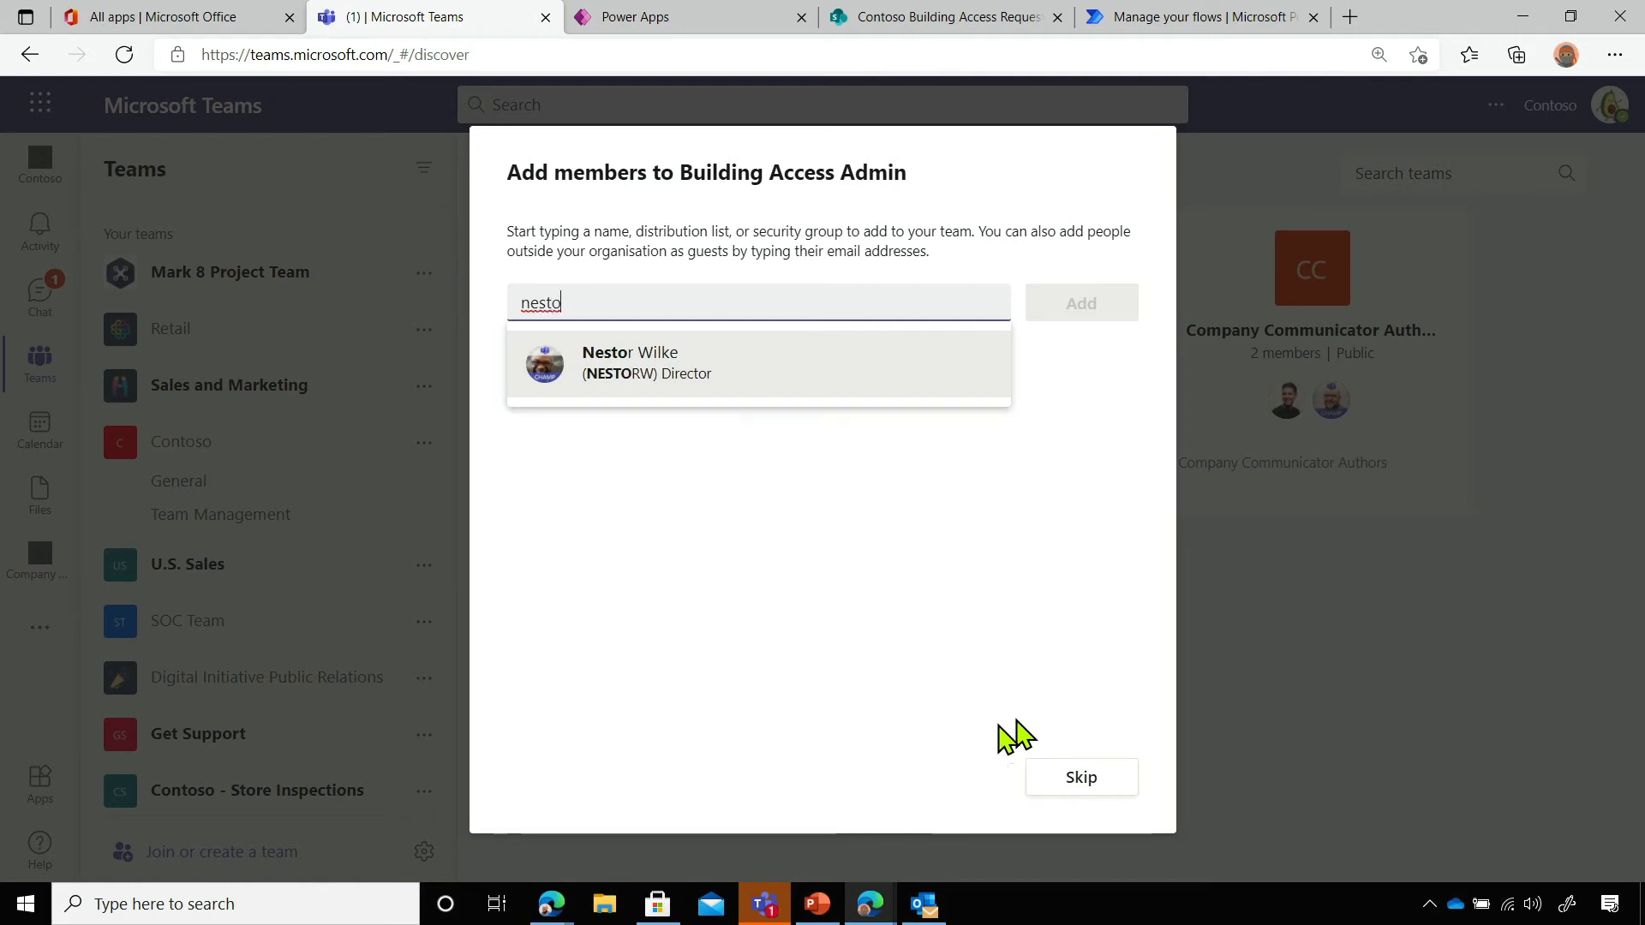
pyautogui.click(702, 377)
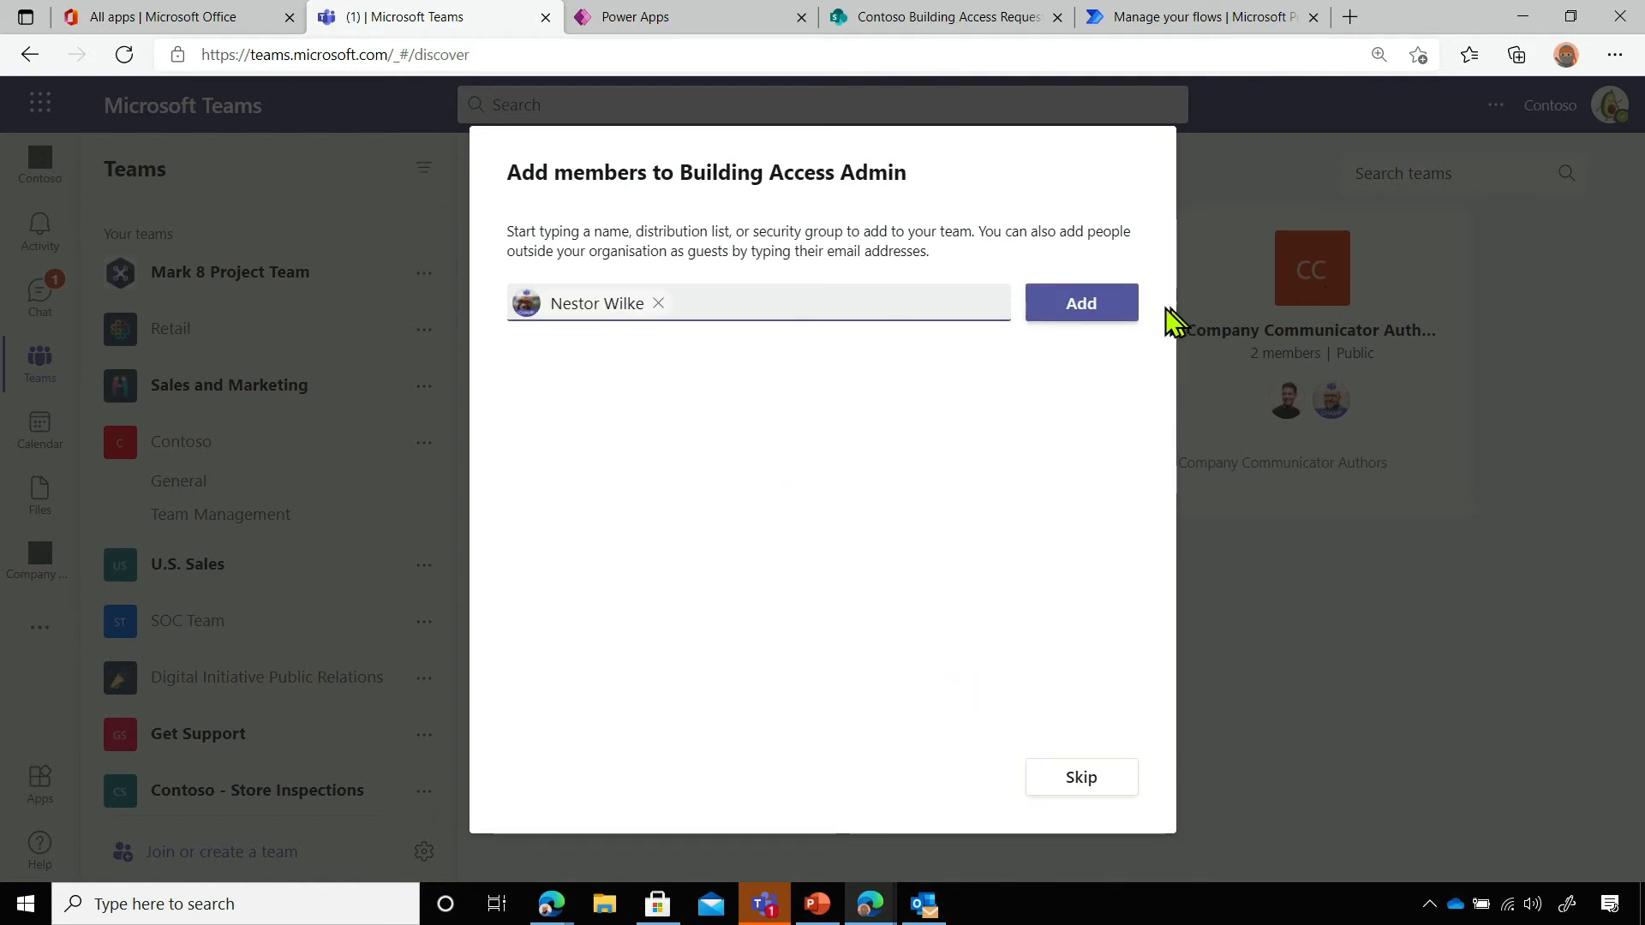
pyautogui.click(1125, 311)
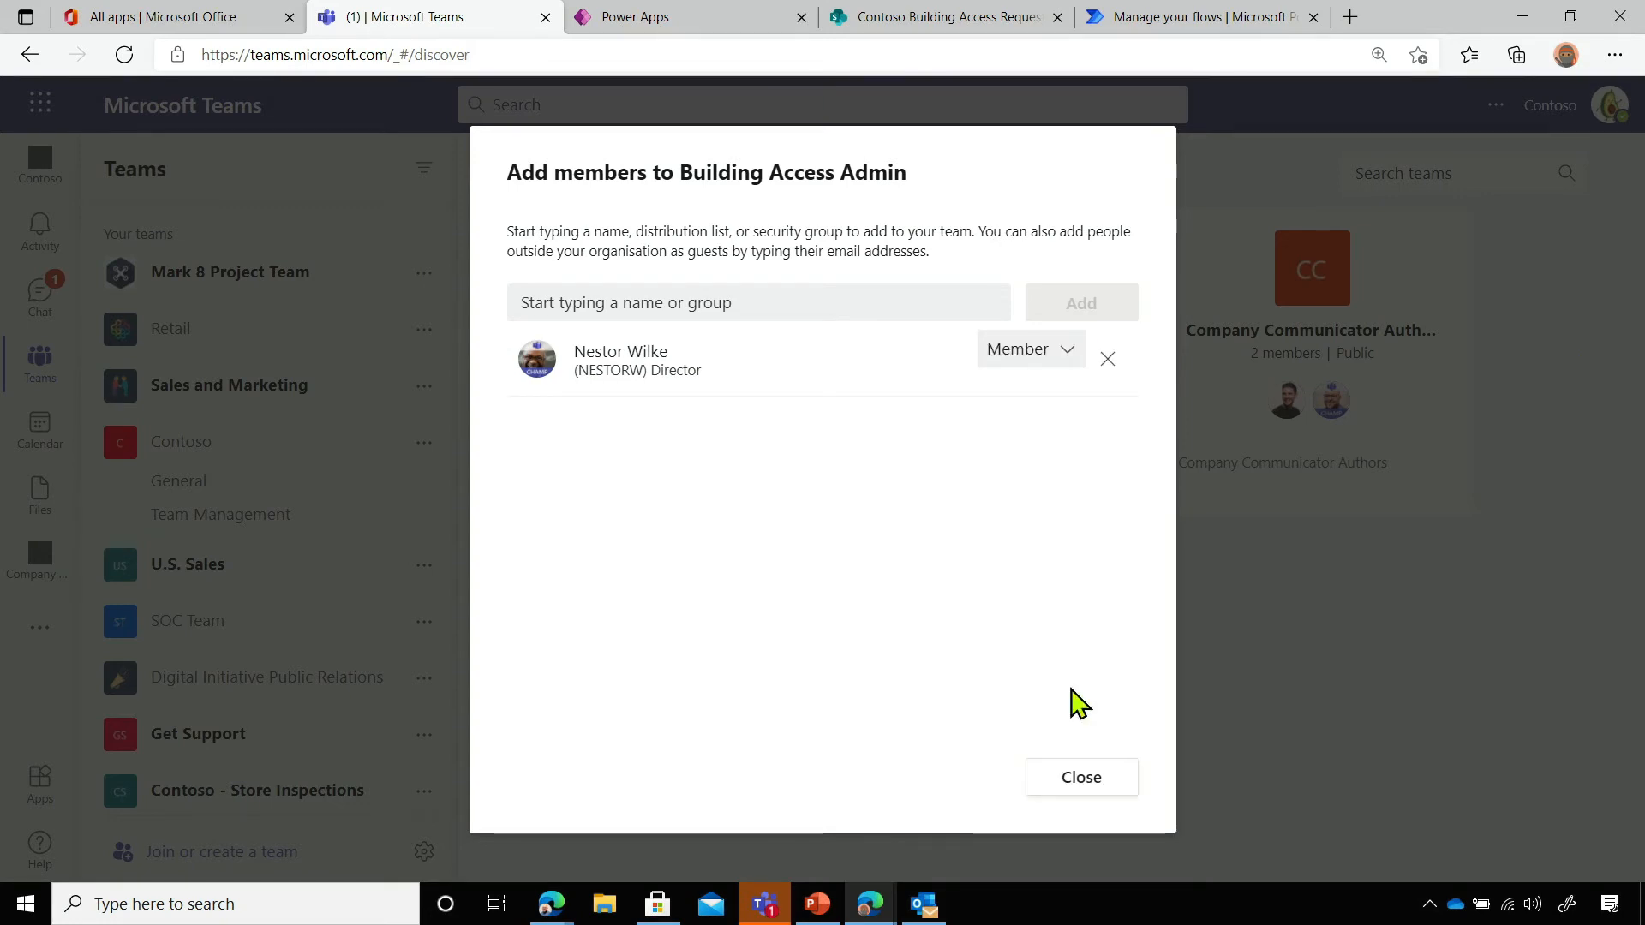
pyautogui.click(1082, 778)
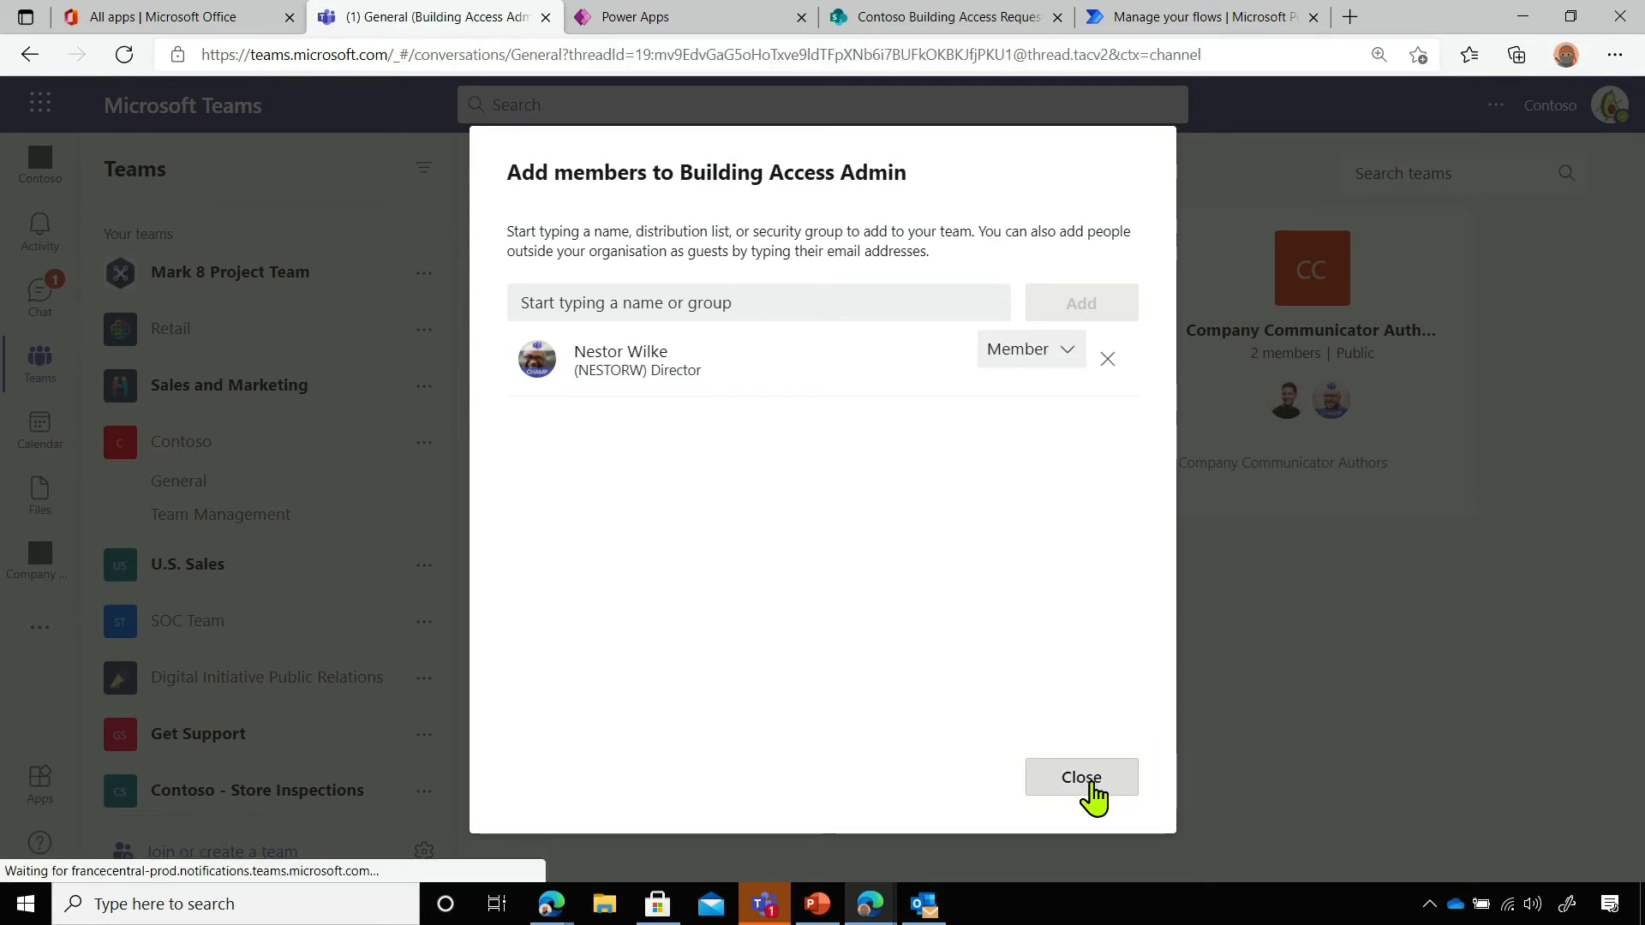
pyautogui.scroll(-3, 303, 546)
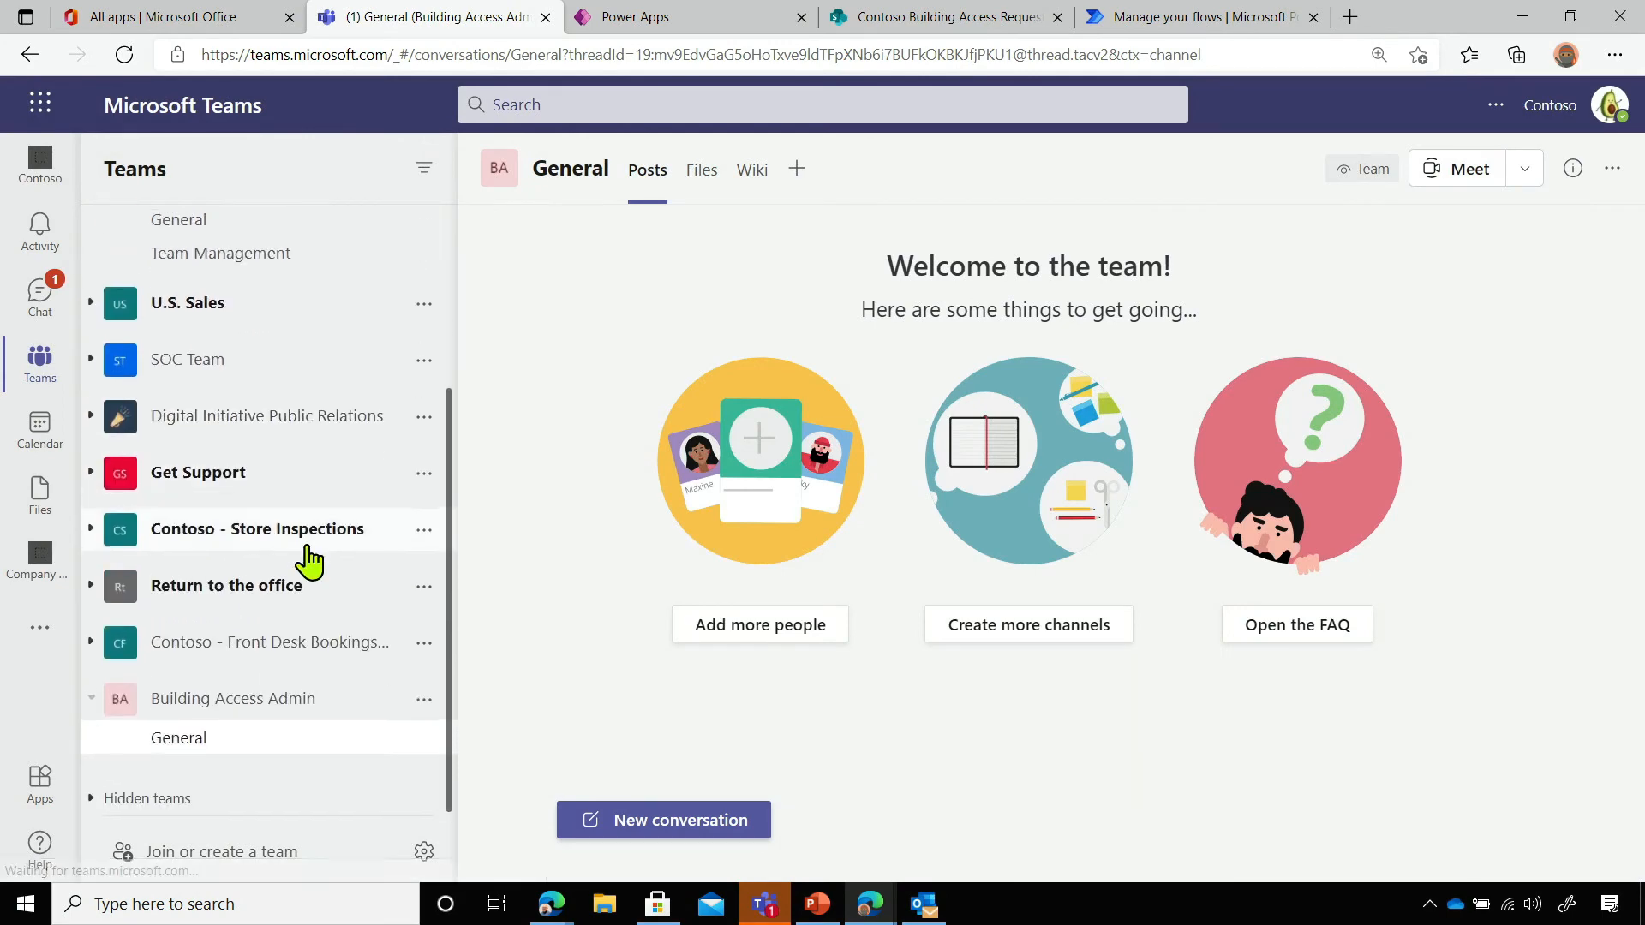
# Add a standard-privacy channel named Access Requests to the Building Access Admin team
pyautogui.click(422, 696)
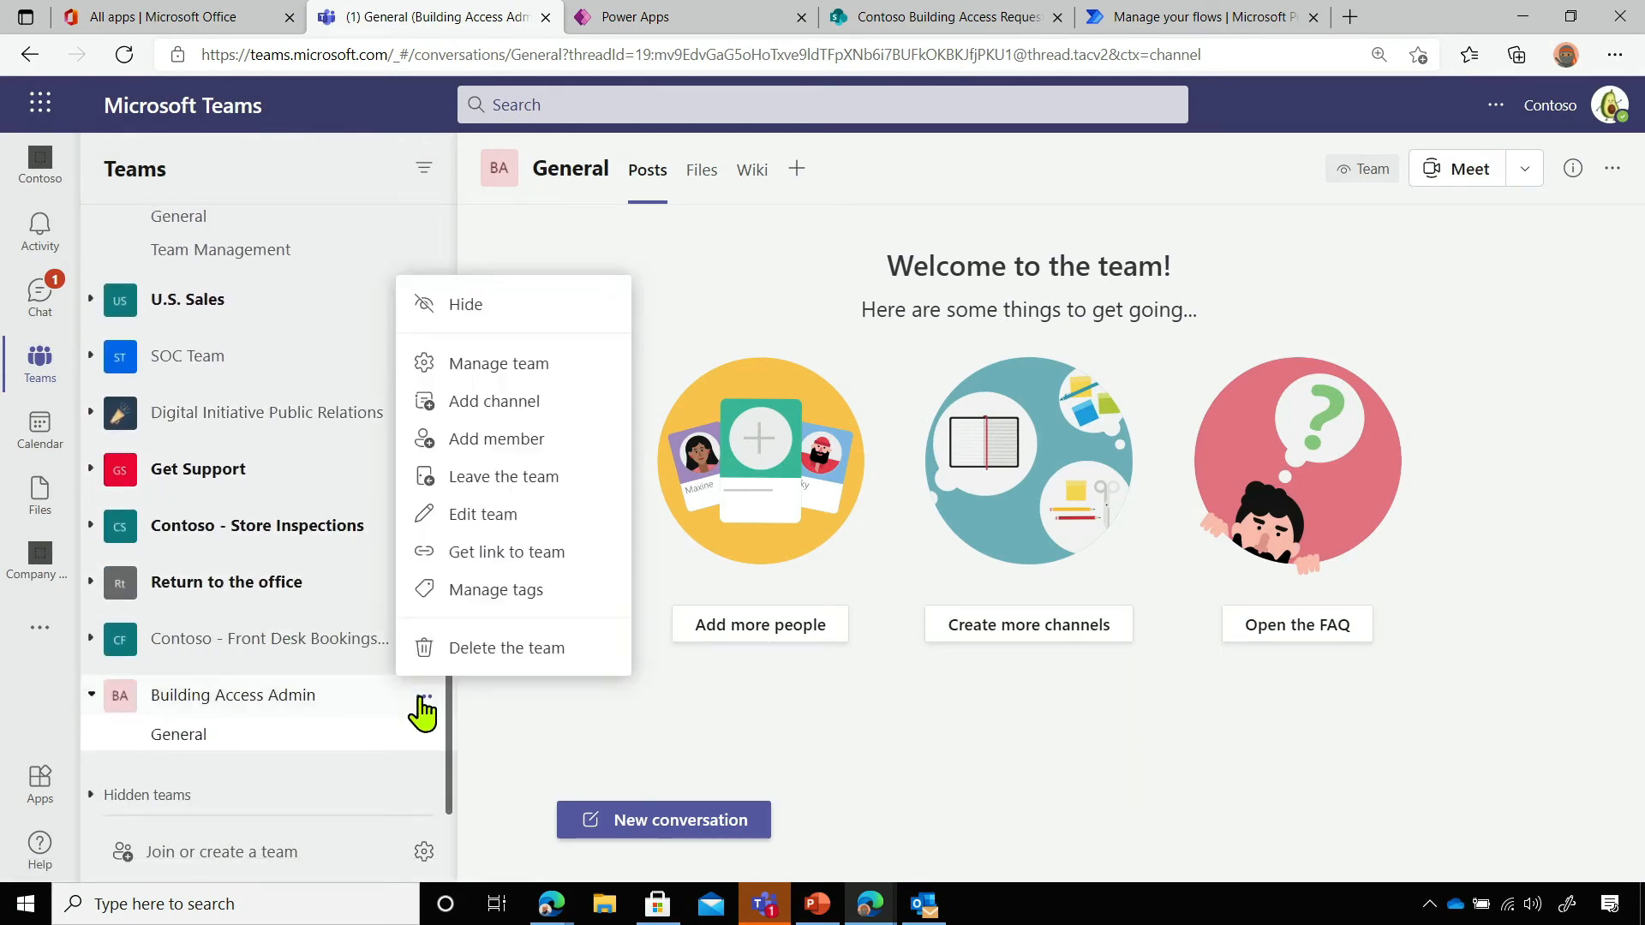
pyautogui.click(482, 401)
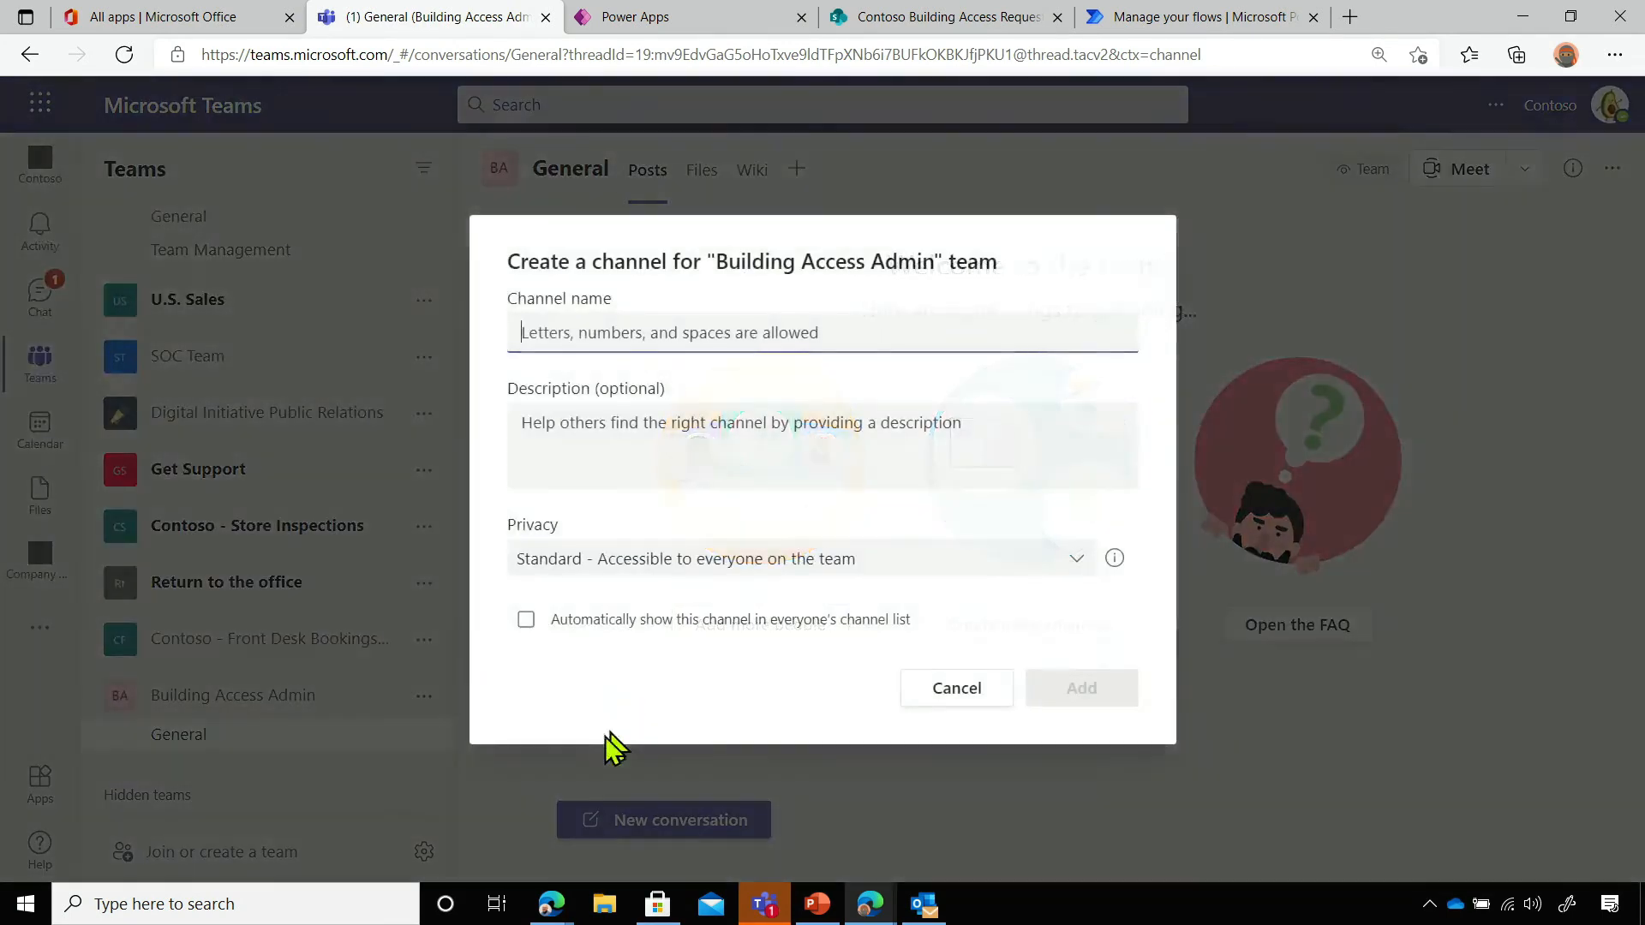
pyautogui.write('Acces')
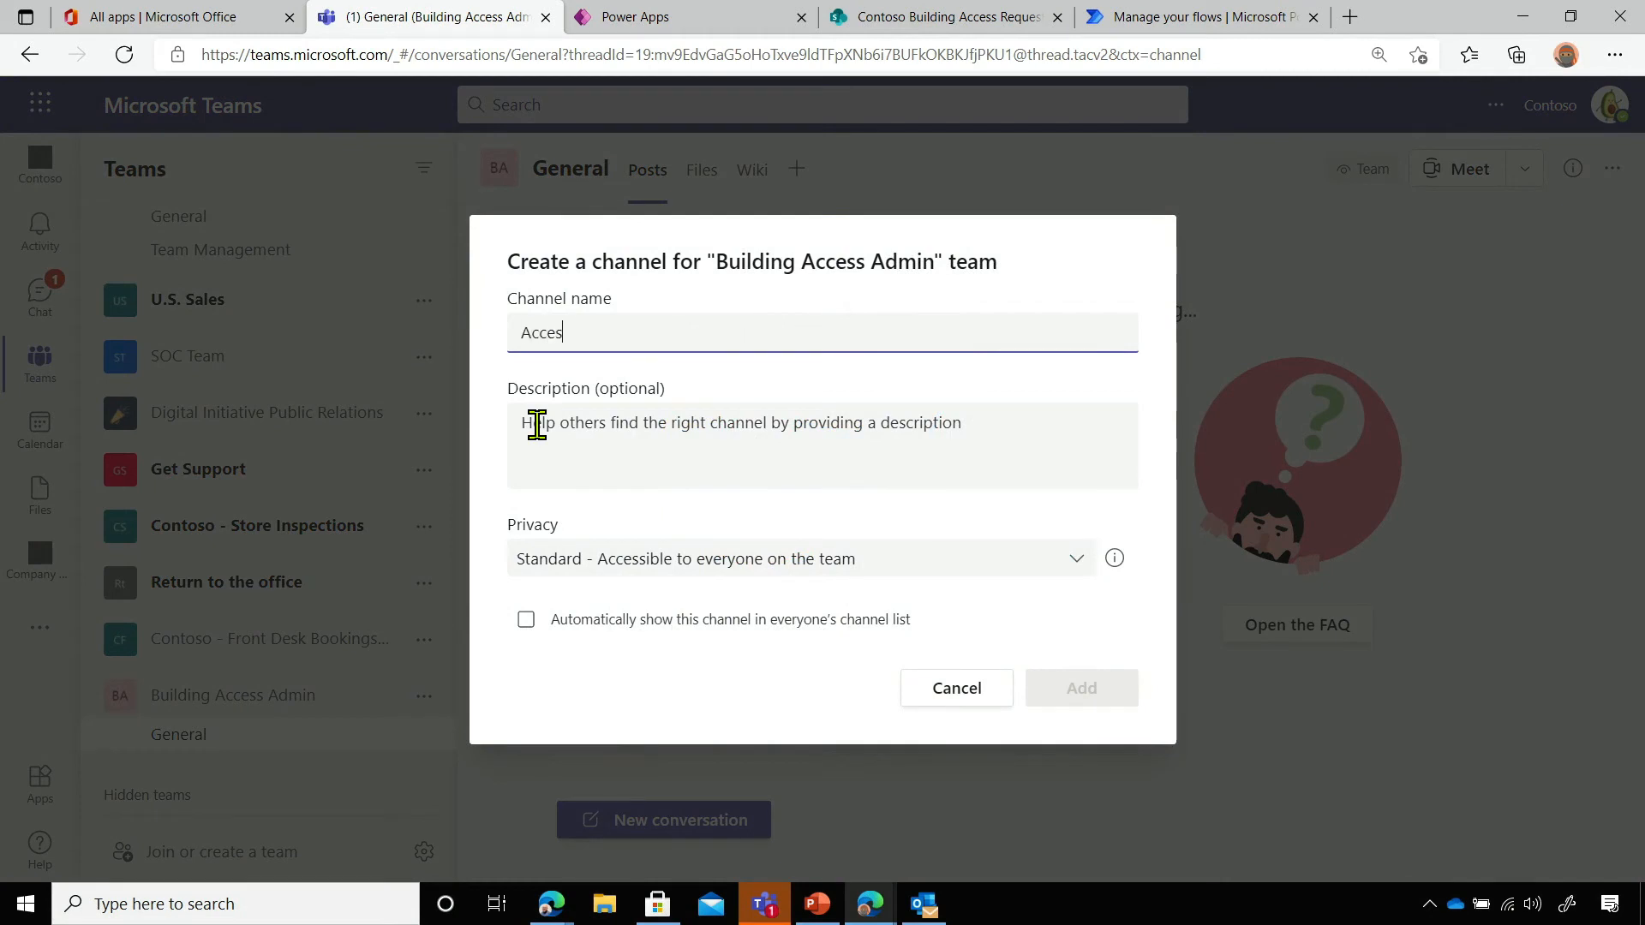
pyautogui.write('s Requests')
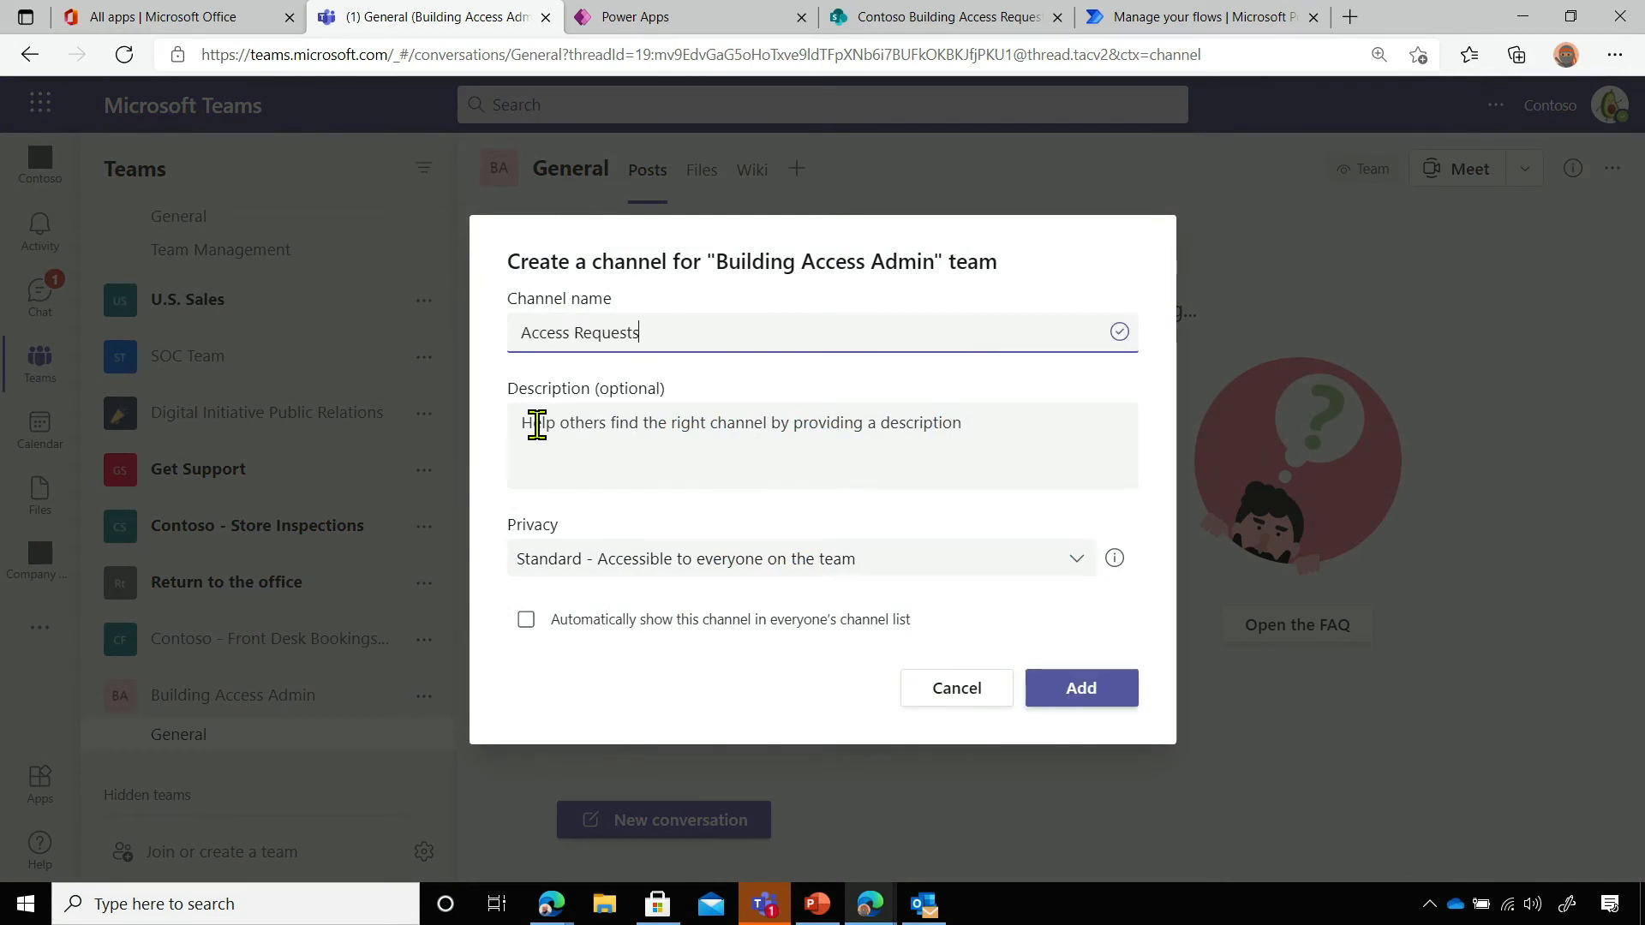
pyautogui.click(1076, 686)
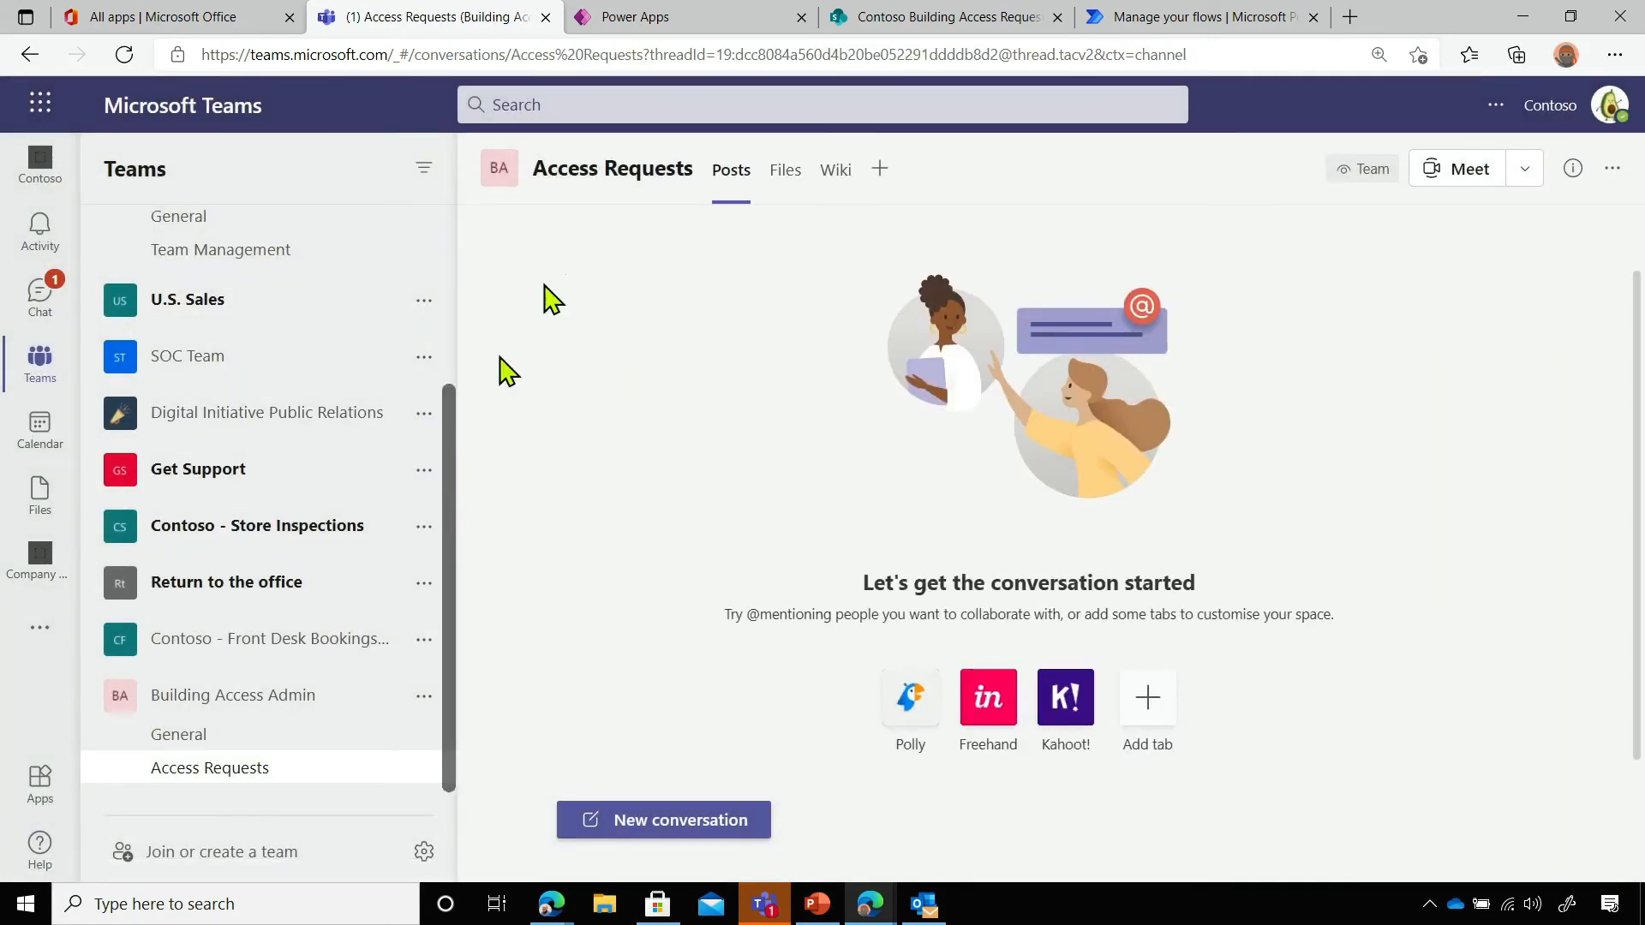
# Switch to the GitHub deployment guide and read Step 8, the initial content section and the table of key parameters under Settings
pyautogui.hotkey('alt', 'Tab')
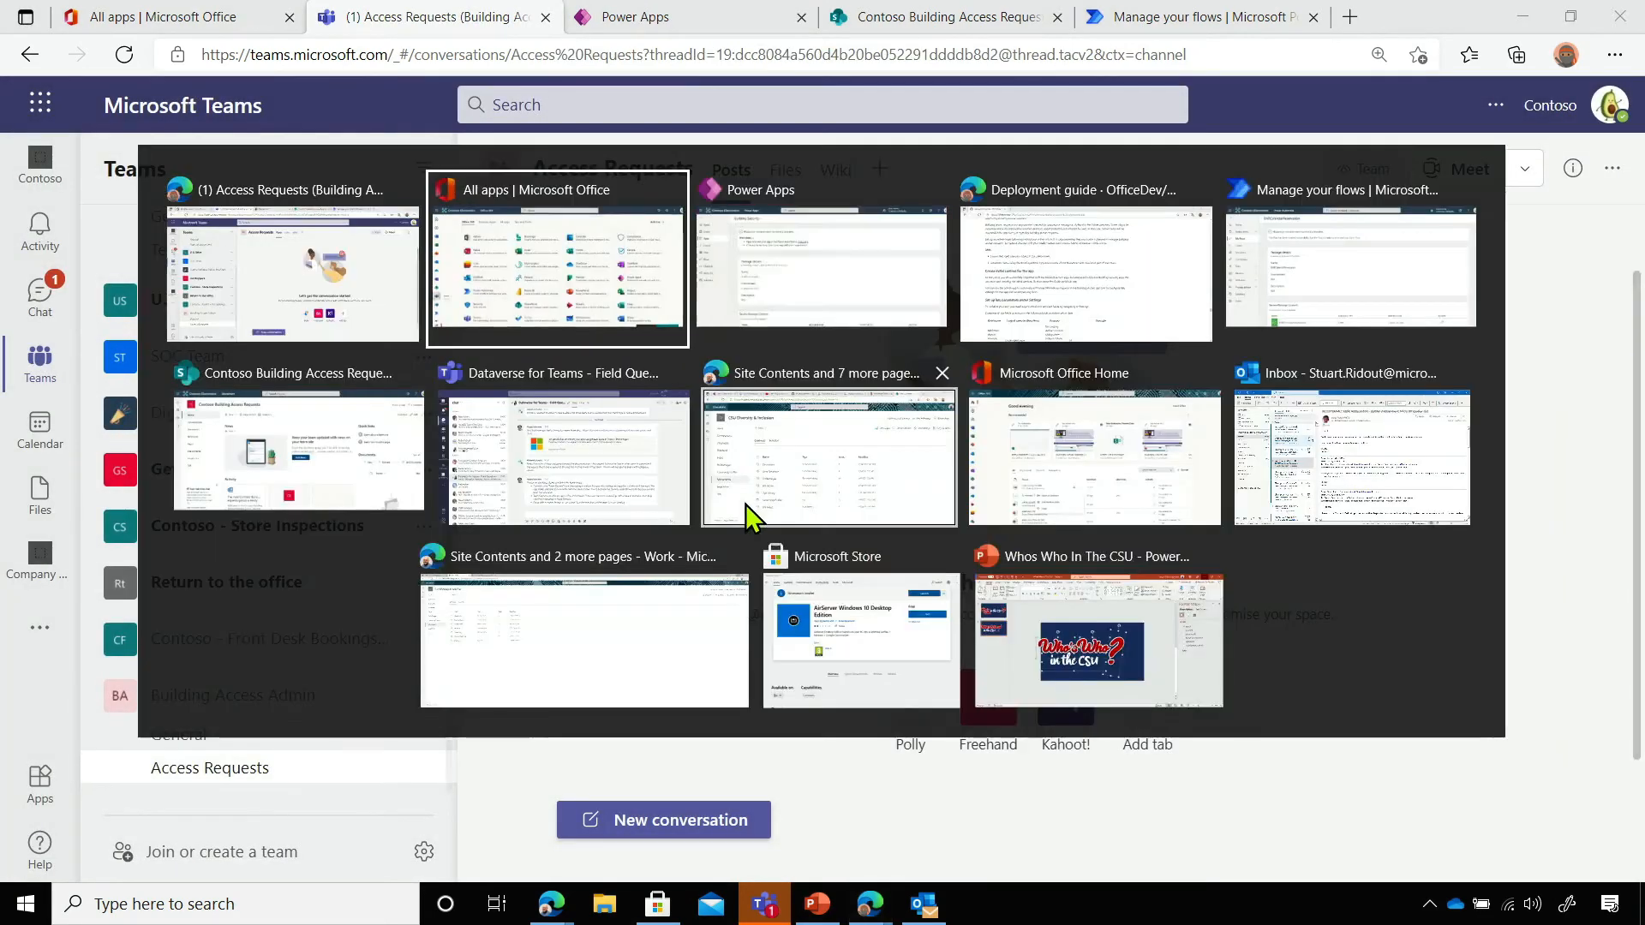
pyautogui.hotkey('alt', 'Tab')
pyautogui.hotkey('alt', 'Tab')
pyautogui.hotkey('alt', 'Tab')
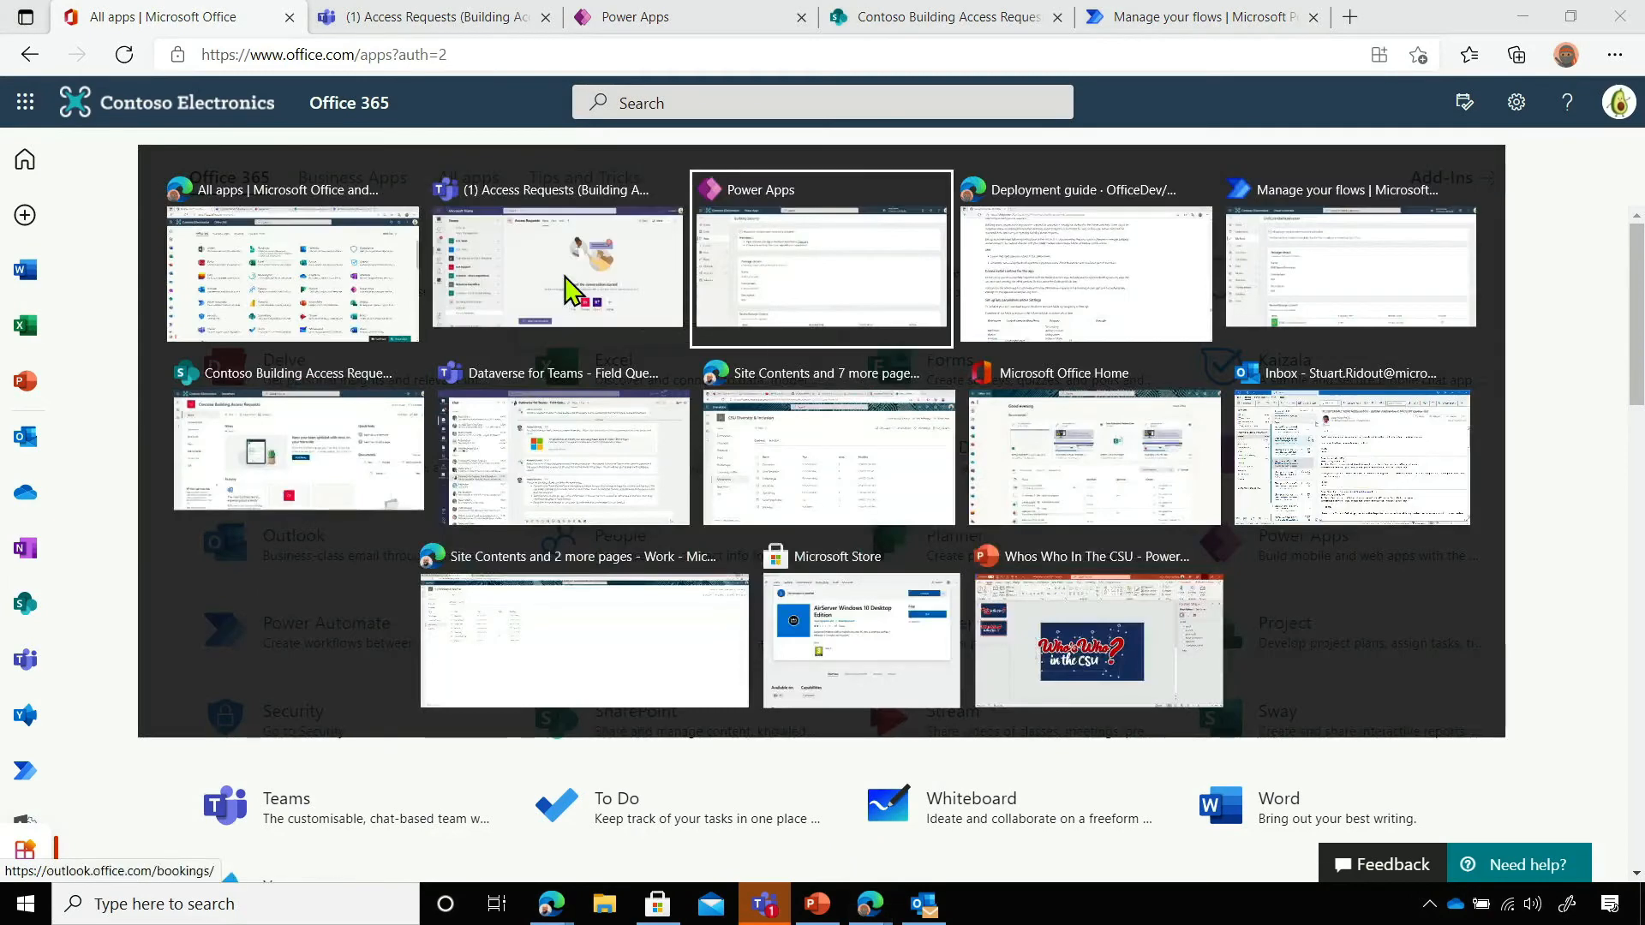
pyautogui.scroll(3, 262, 375)
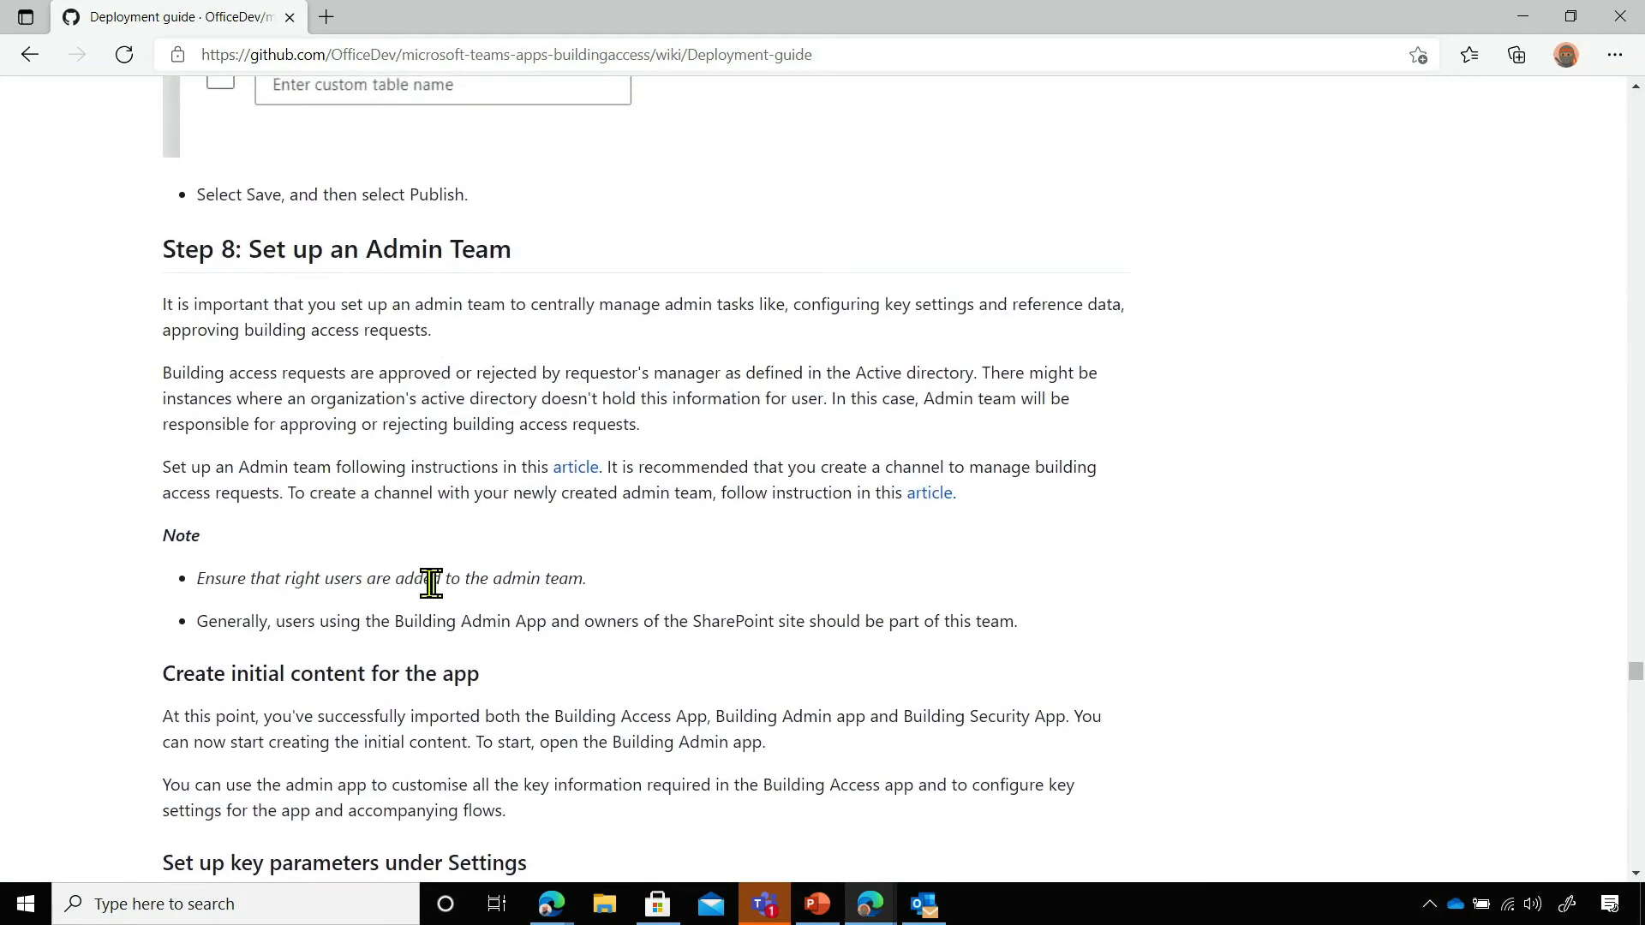
pyautogui.scroll(-1, 545, 610)
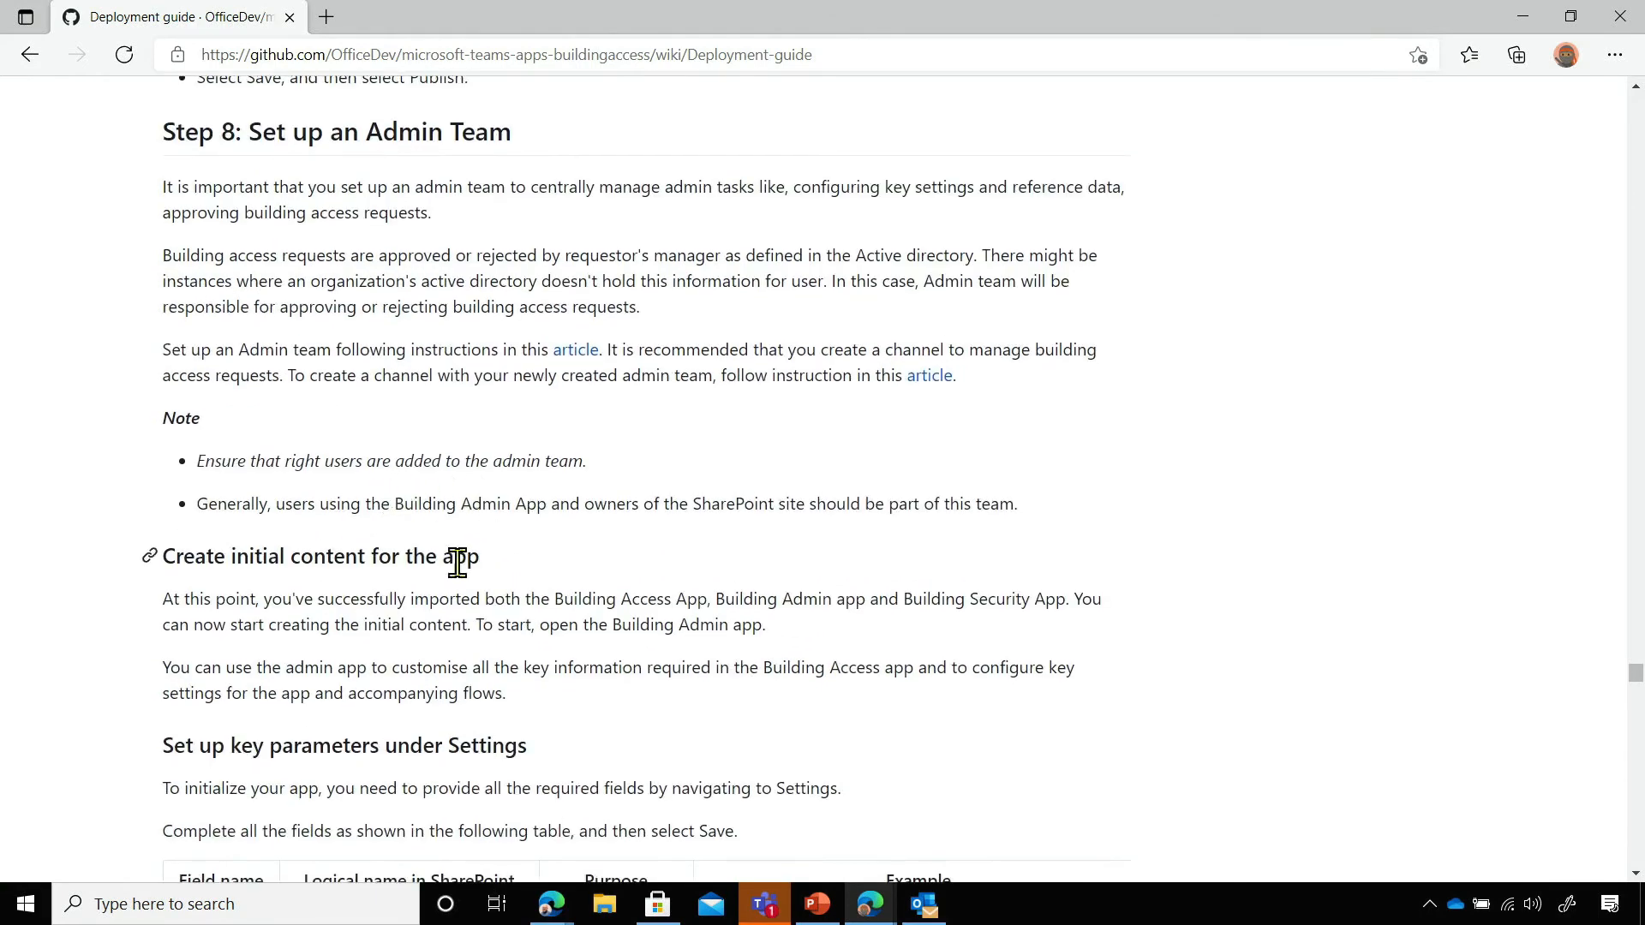
pyautogui.scroll(-6, 457, 561)
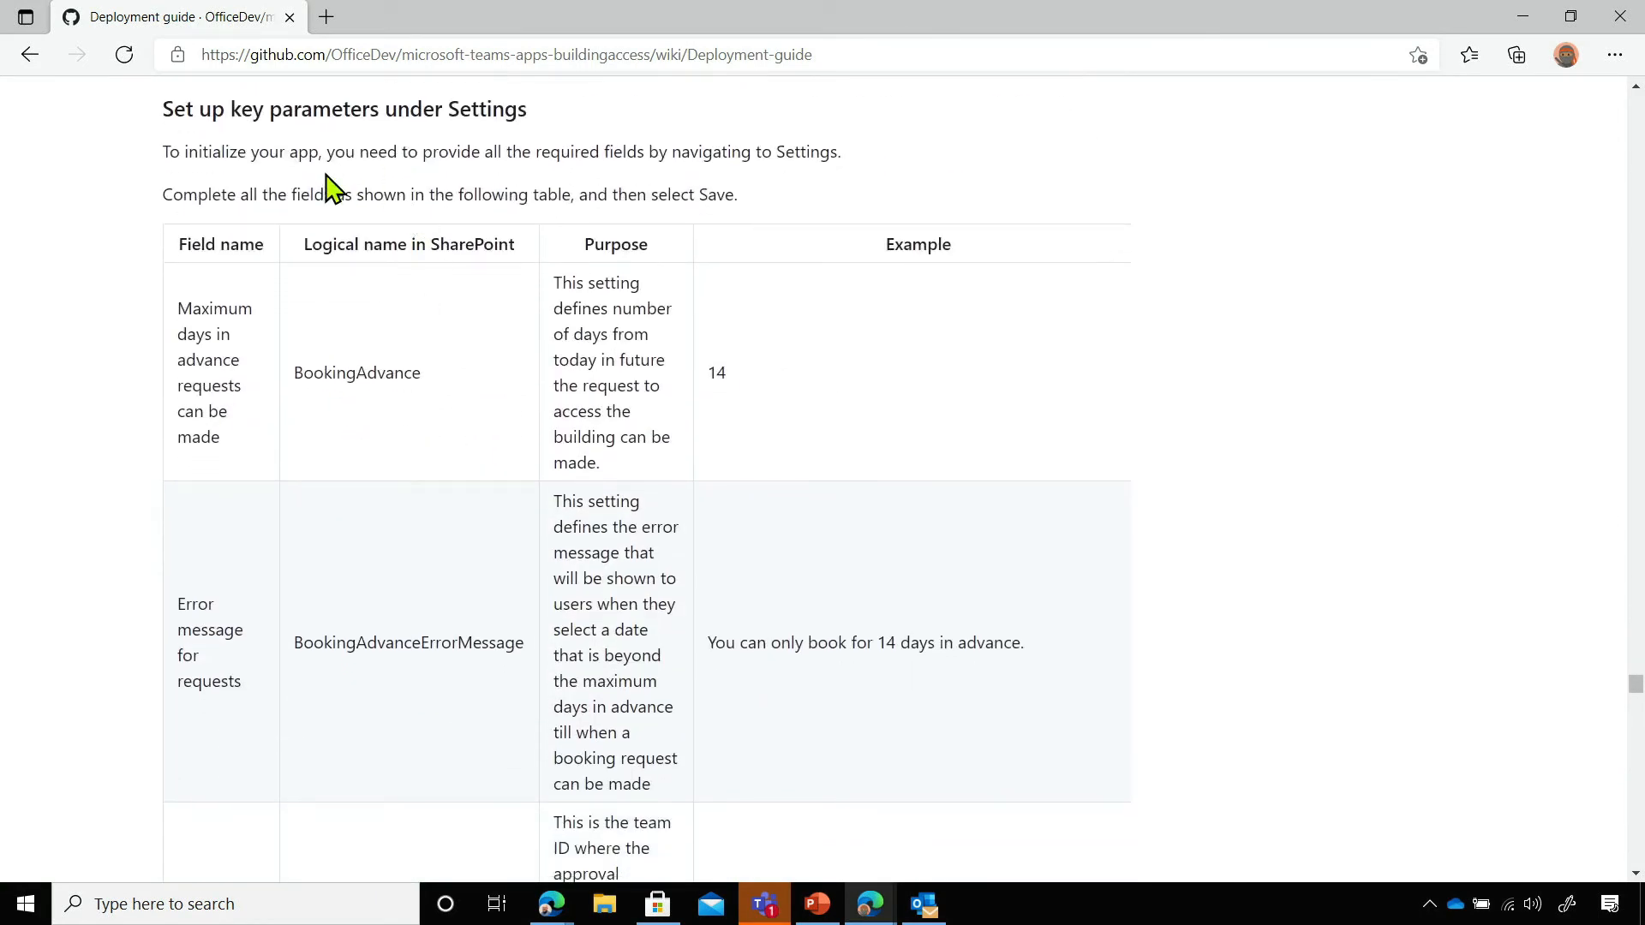
pyautogui.scroll(3, 283, 188)
pyautogui.scroll(2, 324, 272)
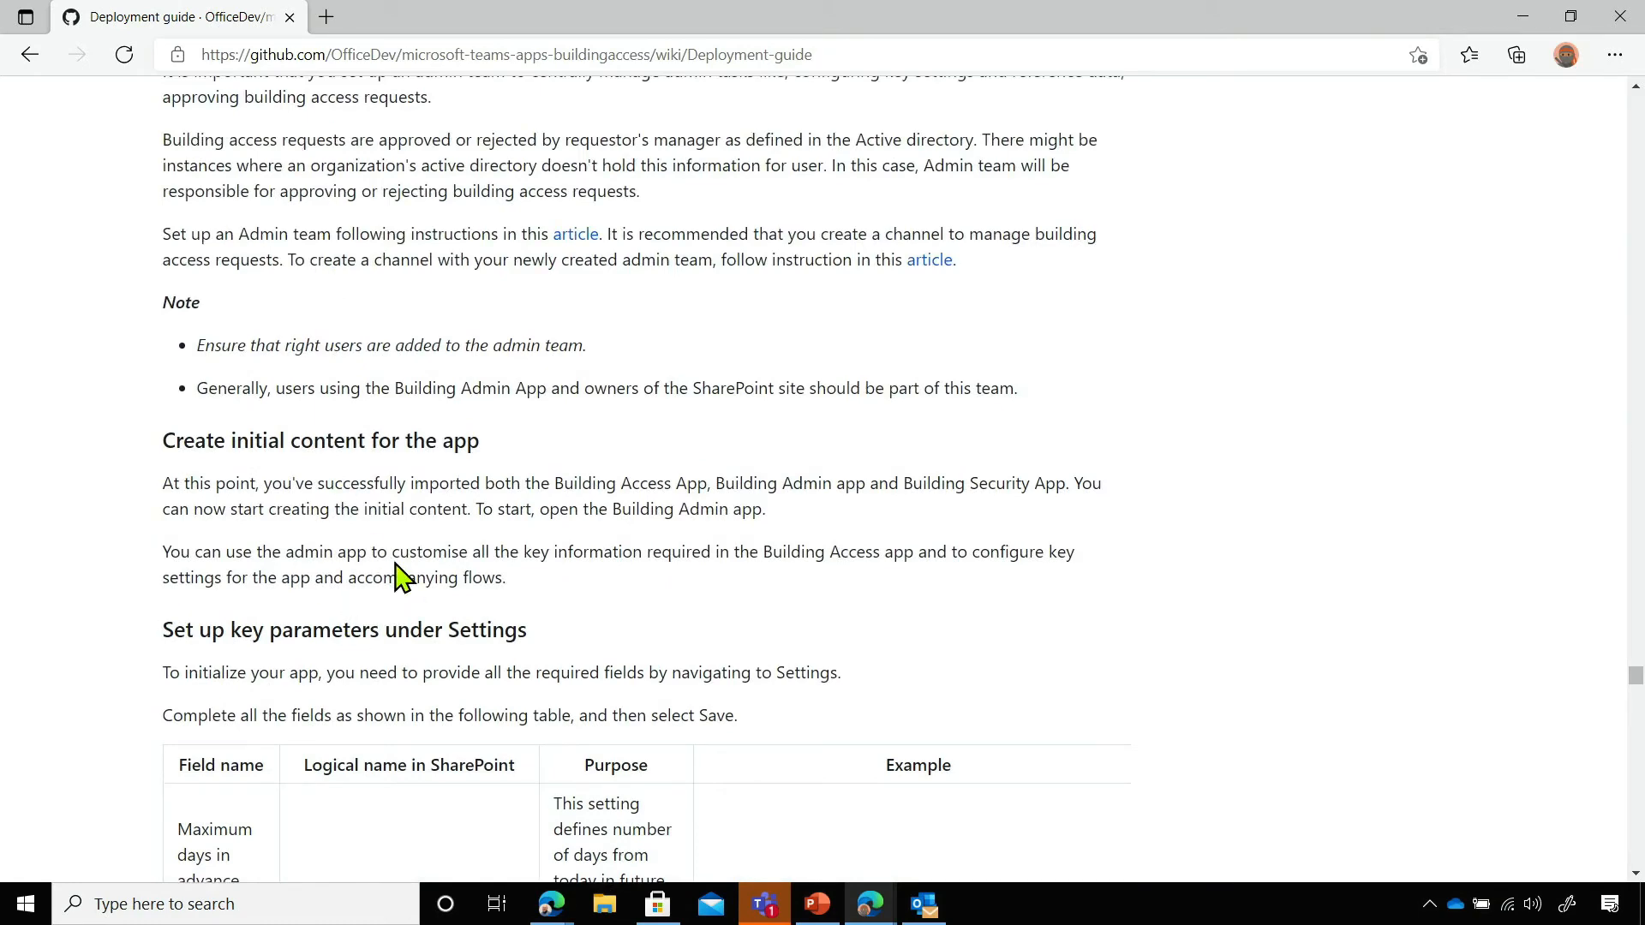
pyautogui.scroll(-3, 401, 576)
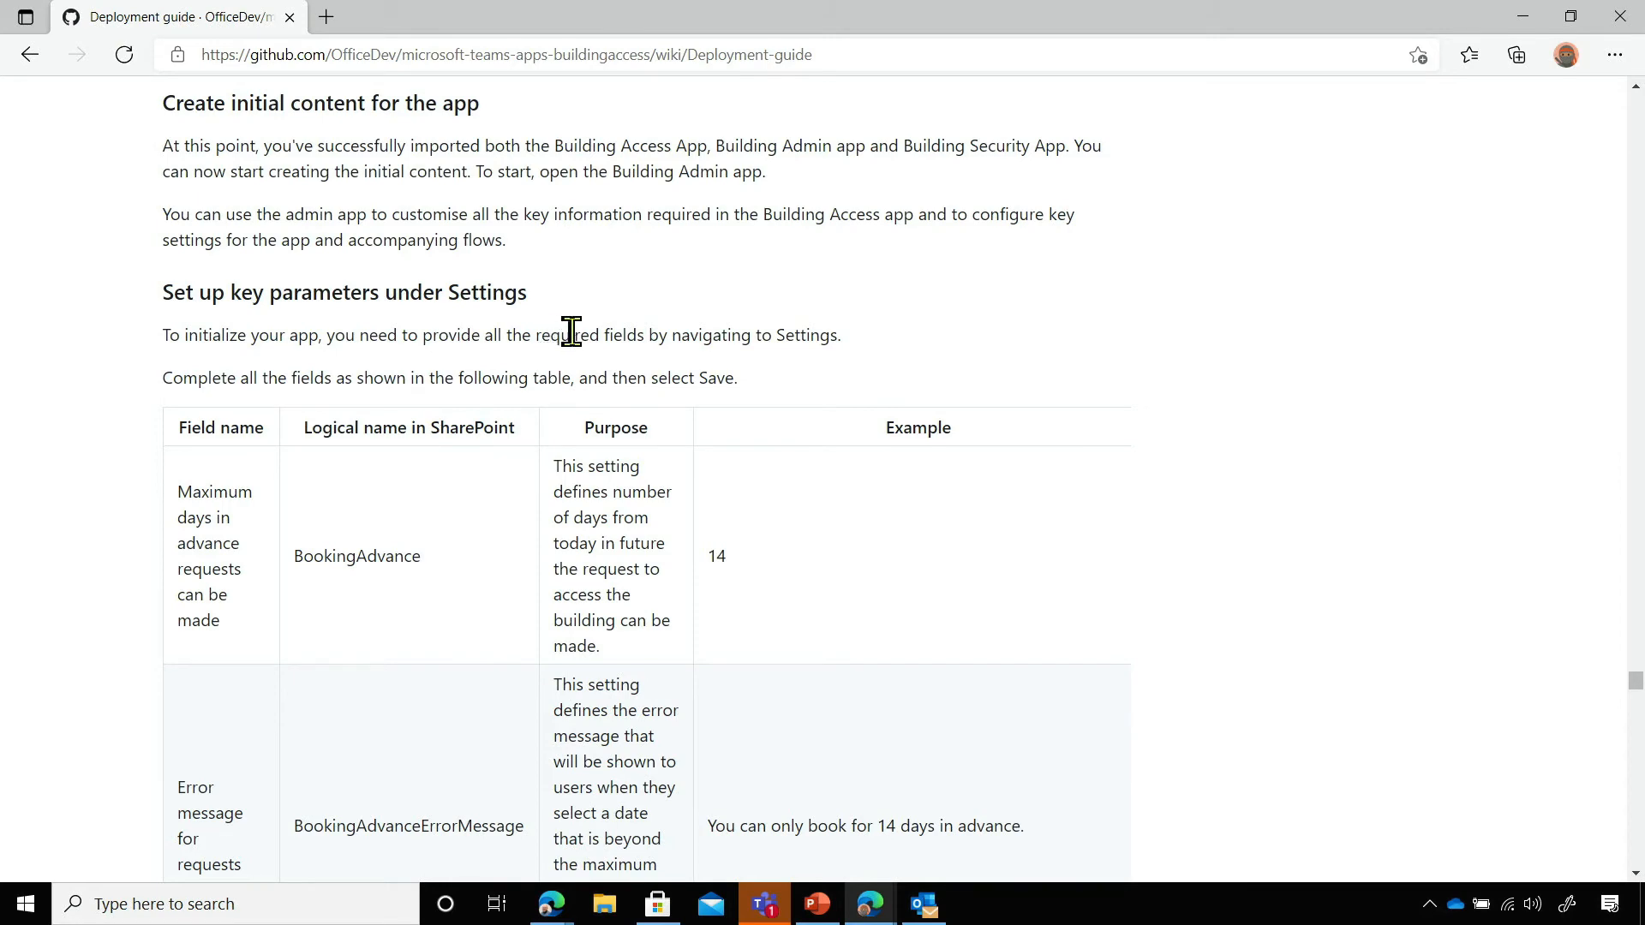
pyautogui.scroll(-3, 634, 332)
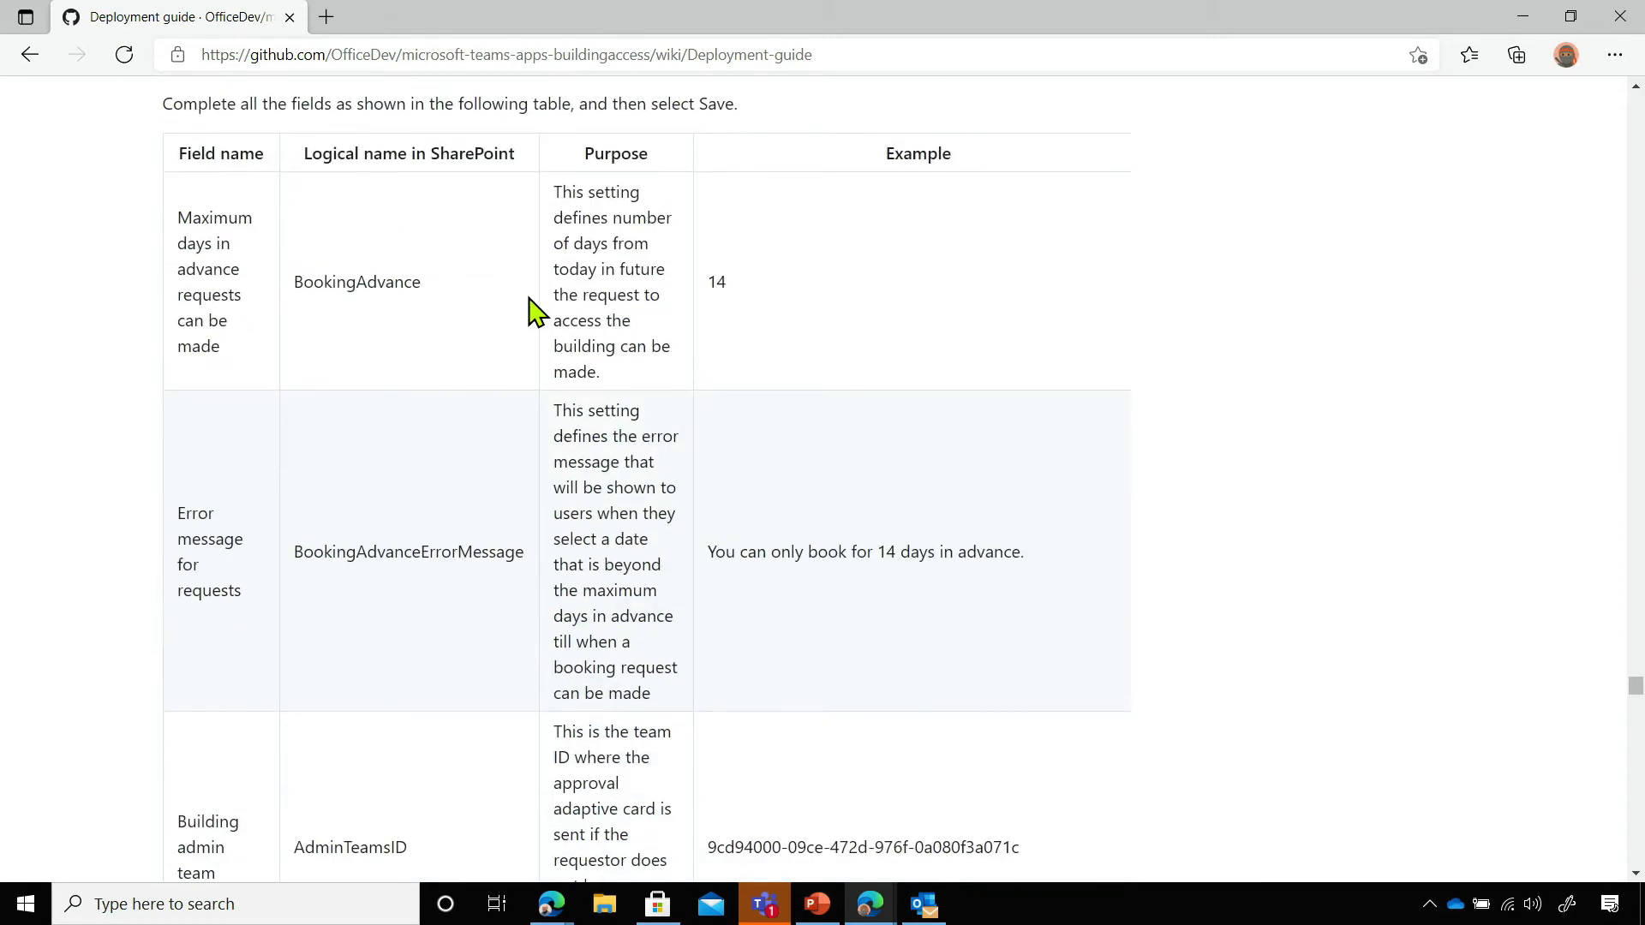
# Switch to Power Apps and launch the Building Admin app from the list of apps
pyautogui.hotkey('alt', 'Tab')
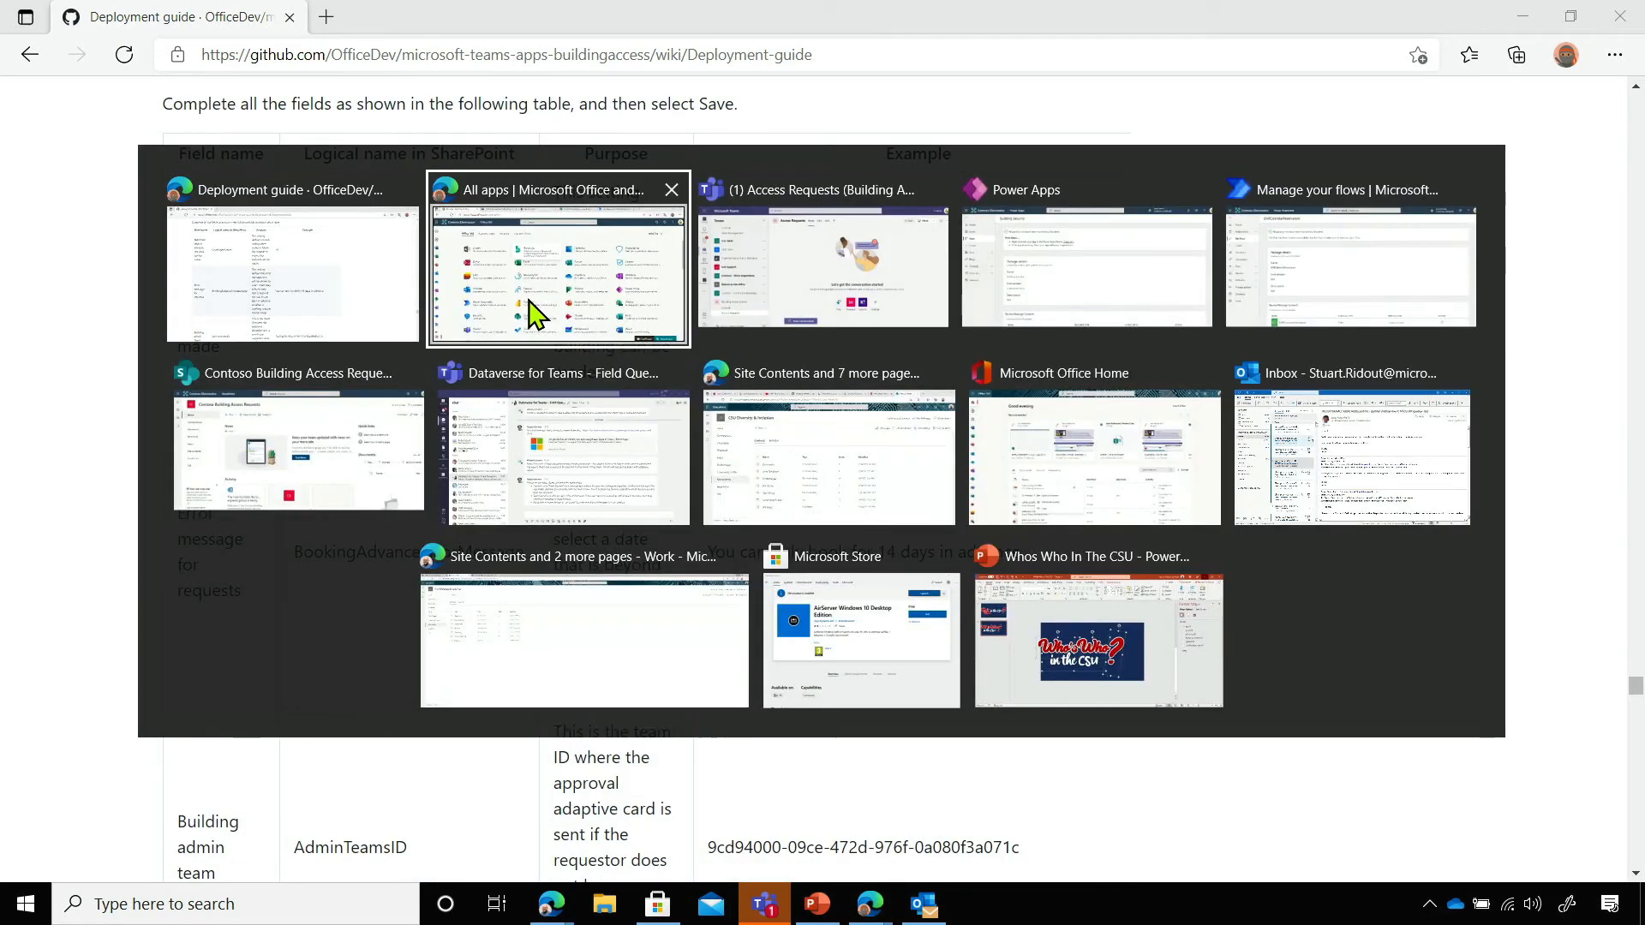
pyautogui.press('Tab')
pyautogui.press('Tab')
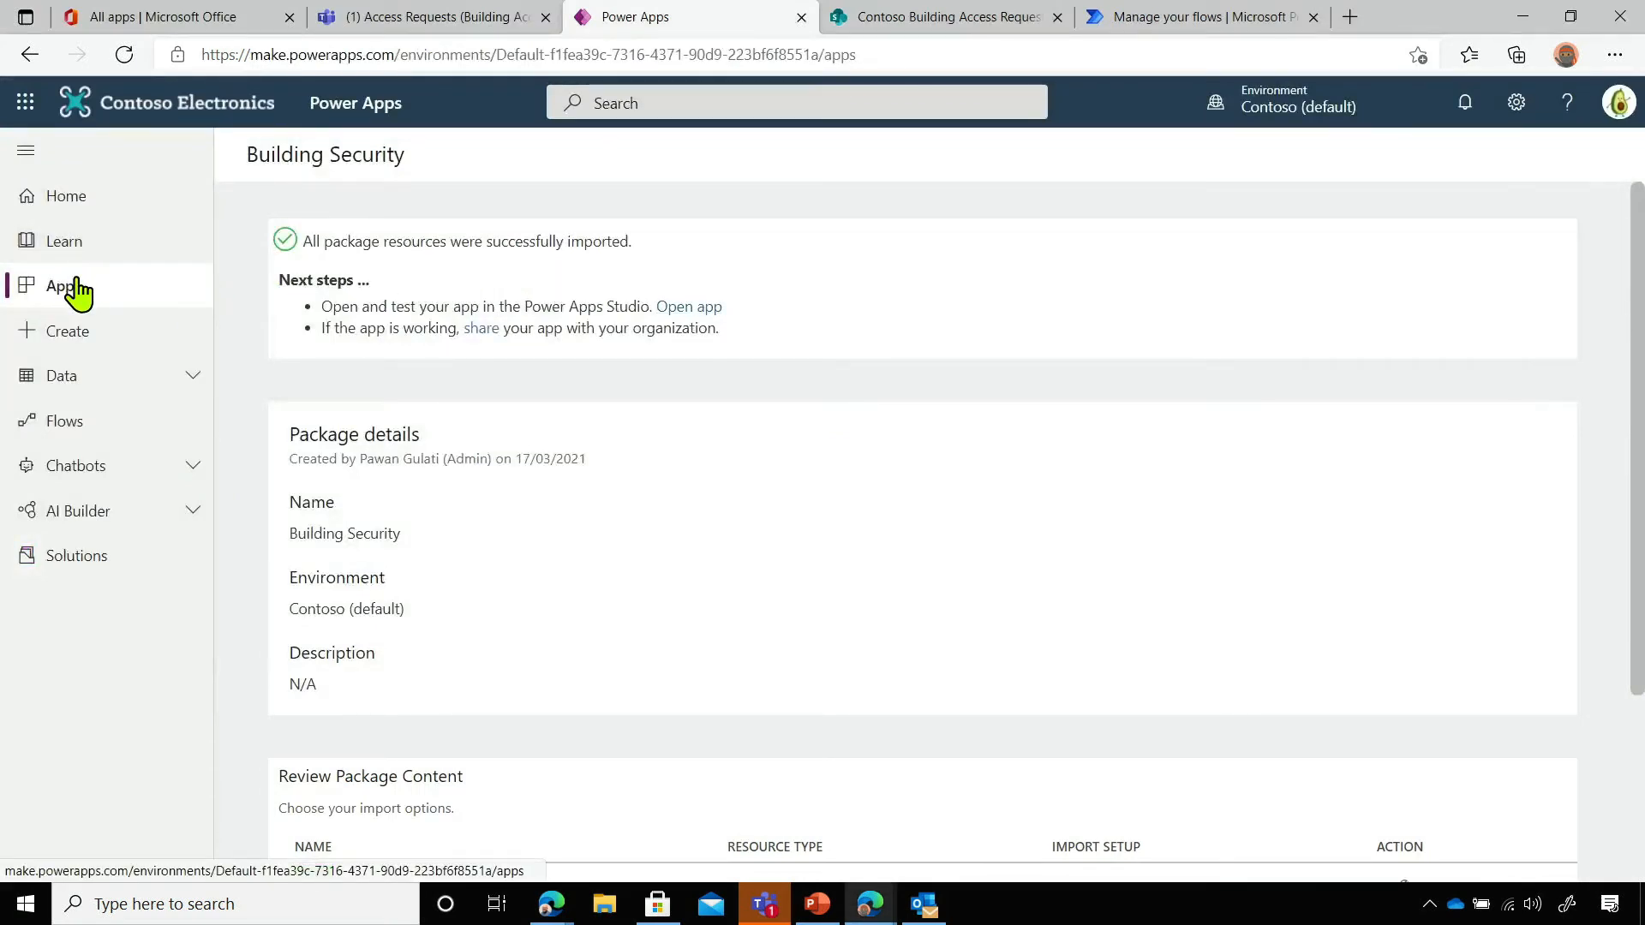
pyautogui.click(76, 281)
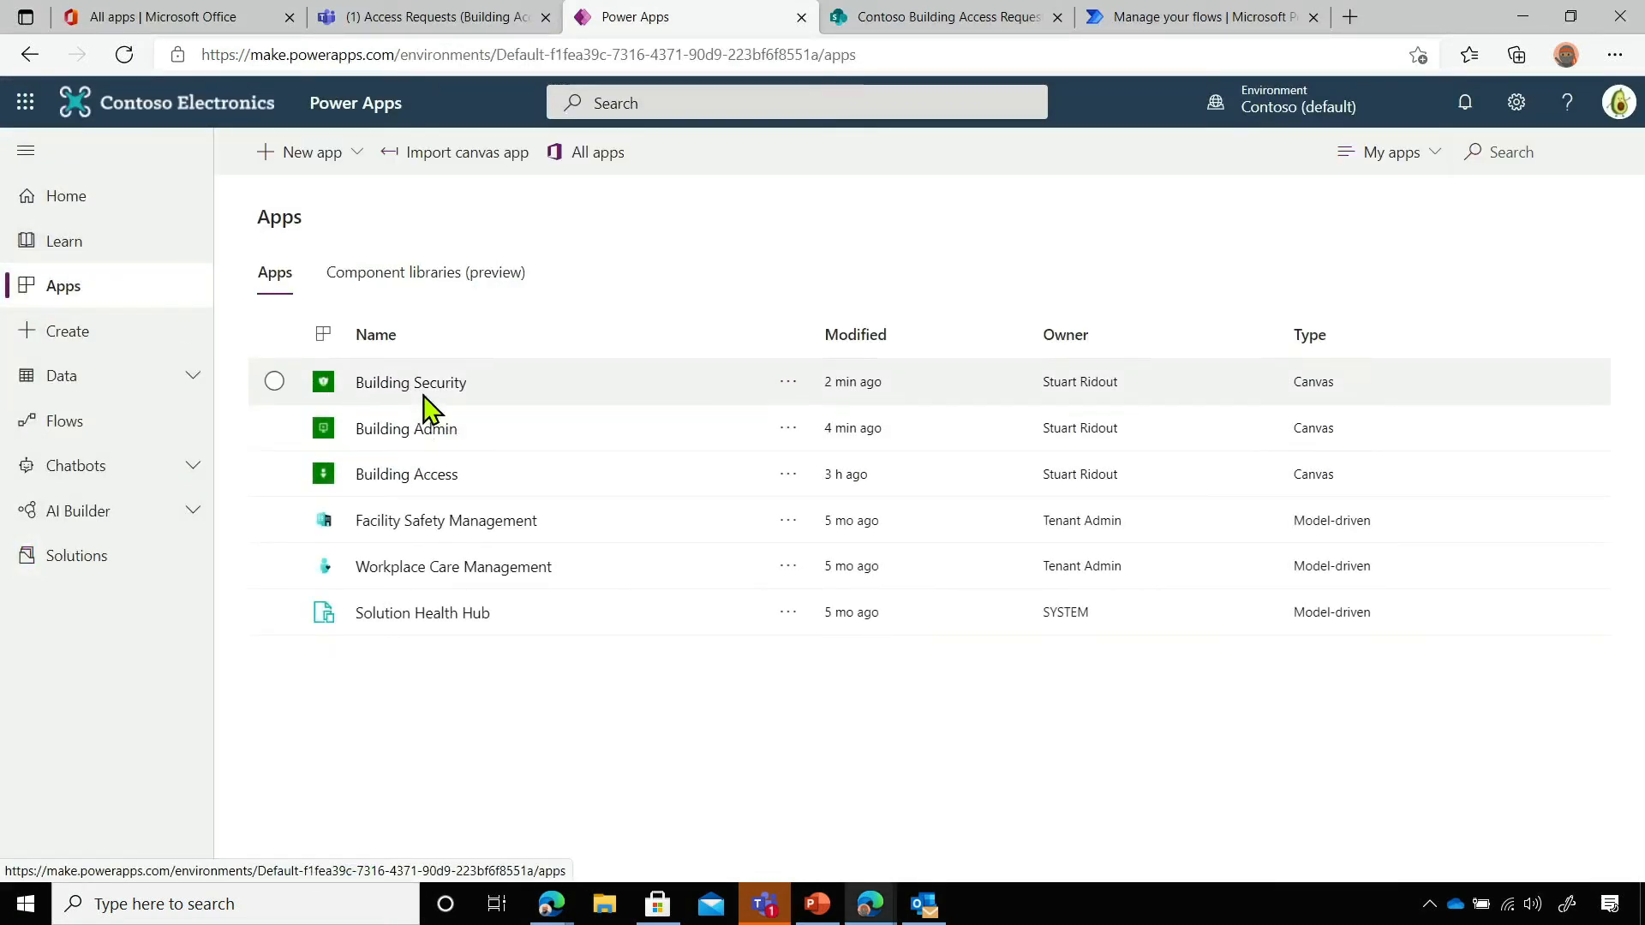
pyautogui.click(403, 429)
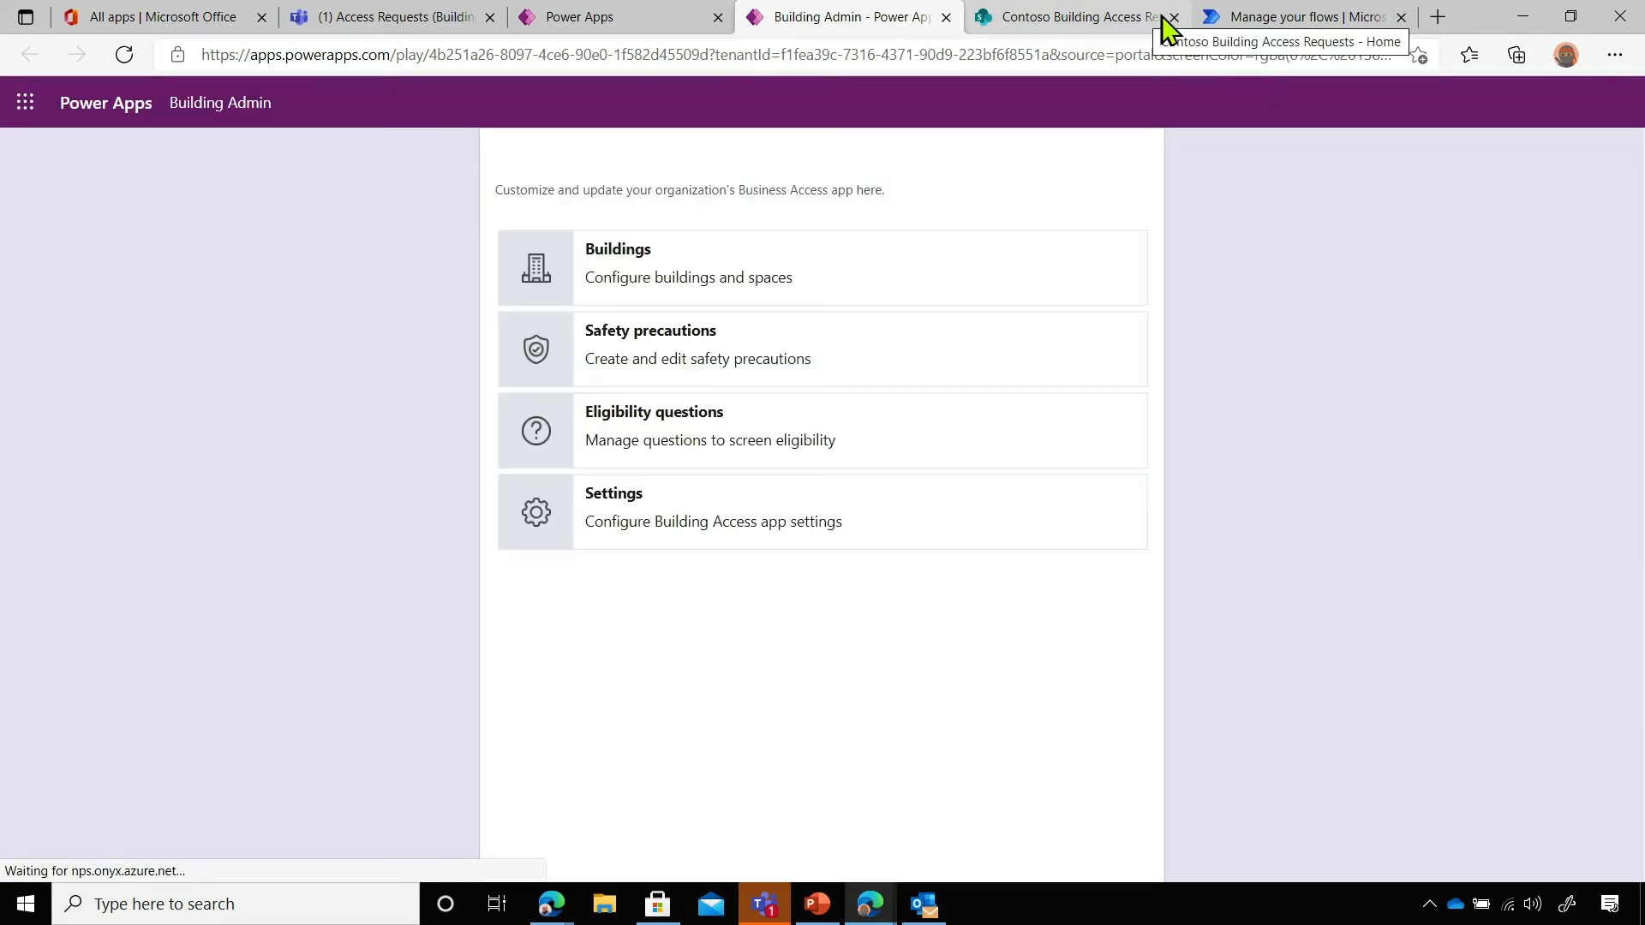
# Close the browser pages for the Contoso Building Access Requests site and the flows, and open Building Admin's app settings
pyautogui.click(1173, 17)
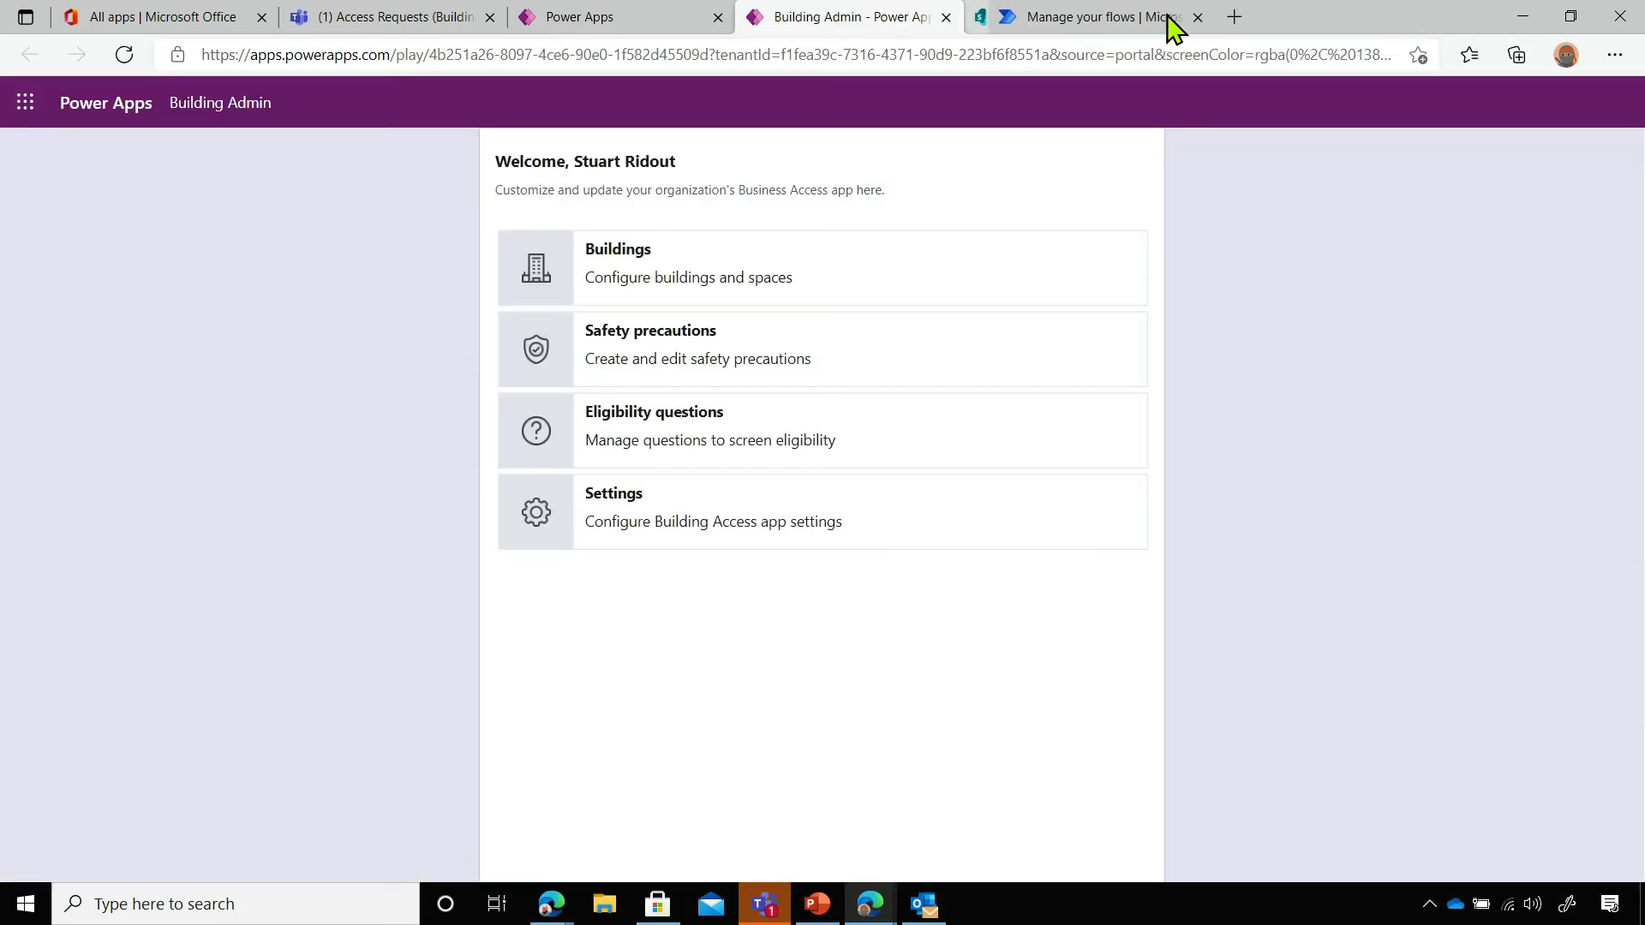
pyautogui.click(1169, 17)
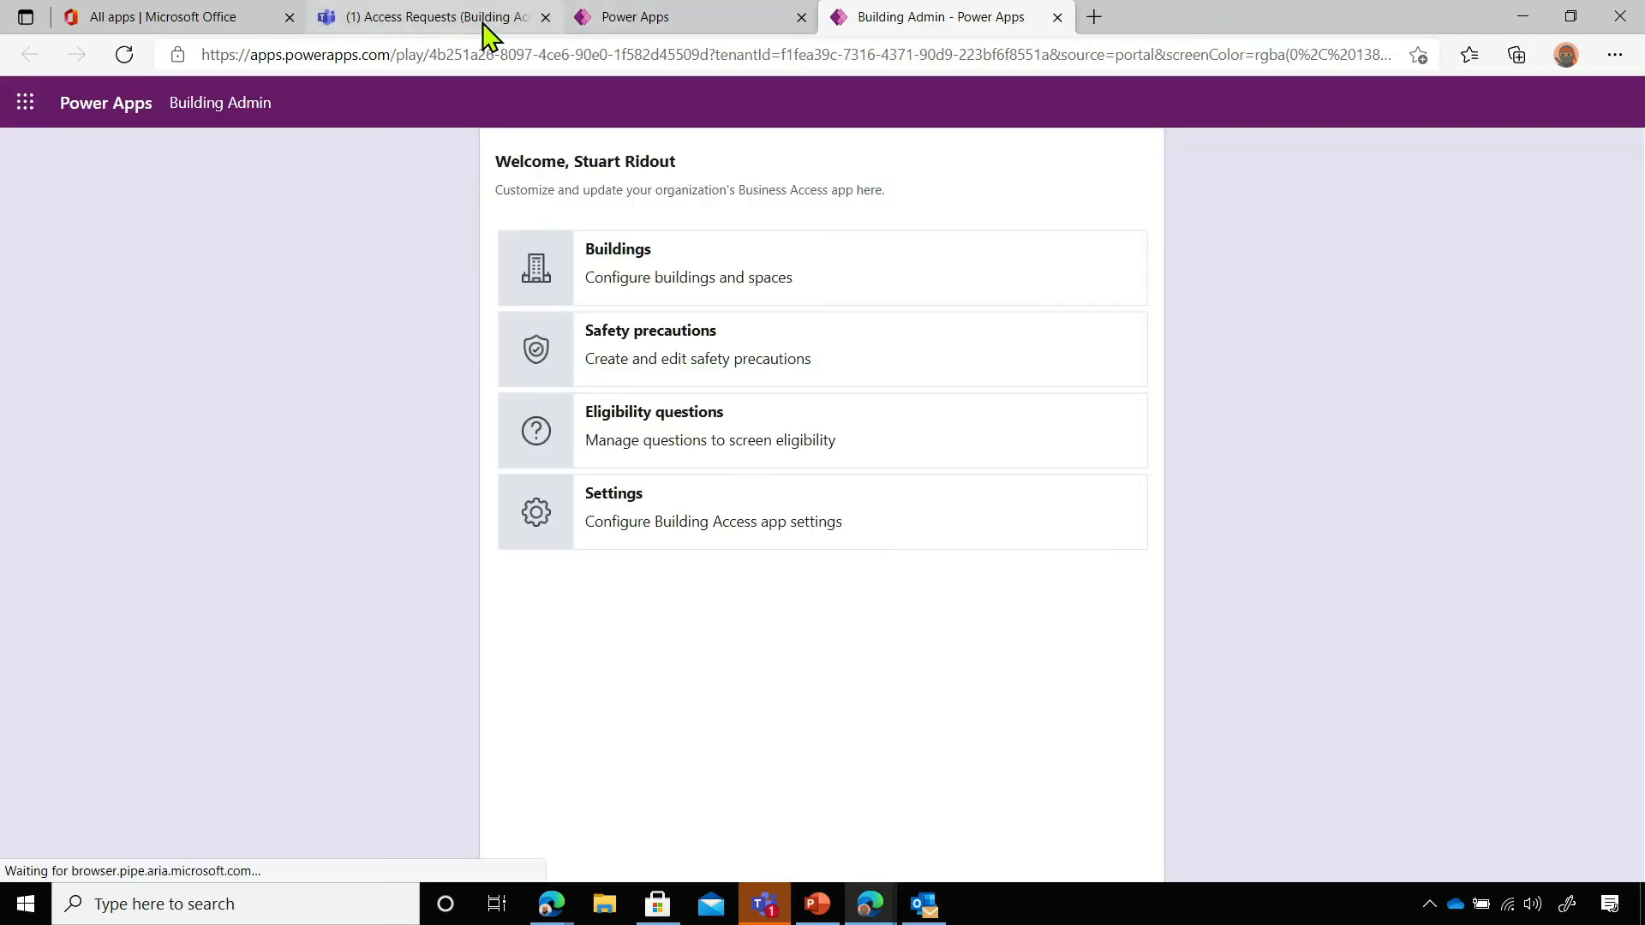
pyautogui.click(541, 519)
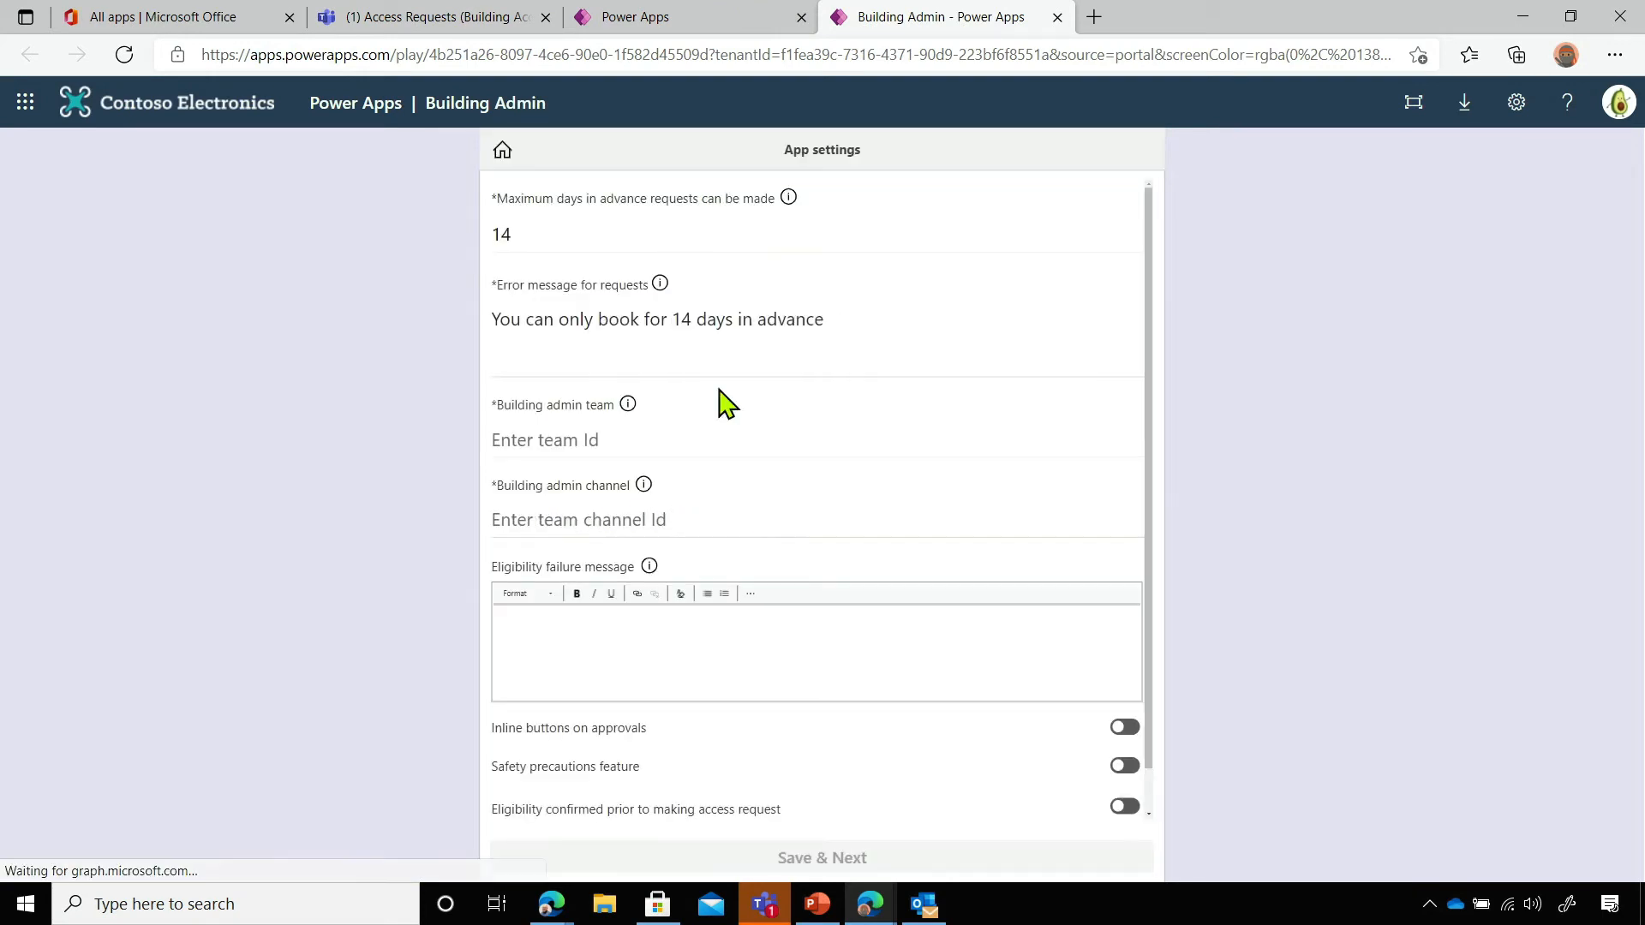
pyautogui.click(547, 225)
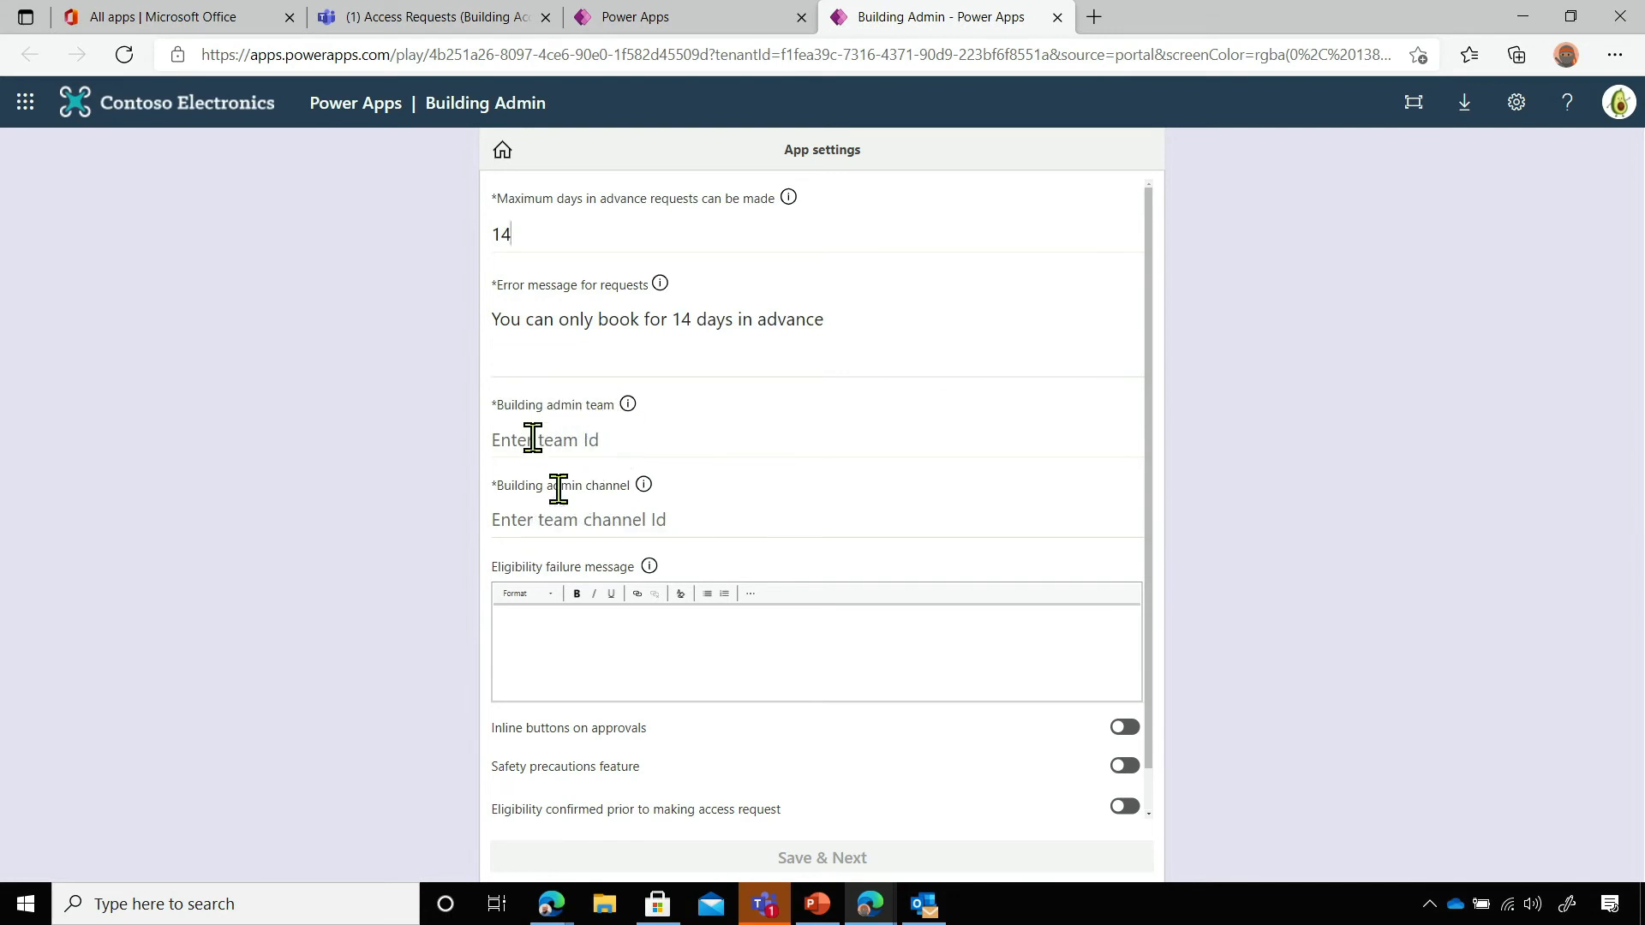
# Switch to Microsoft Teams and copy the link to the Access Requests channel
pyautogui.click(411, 18)
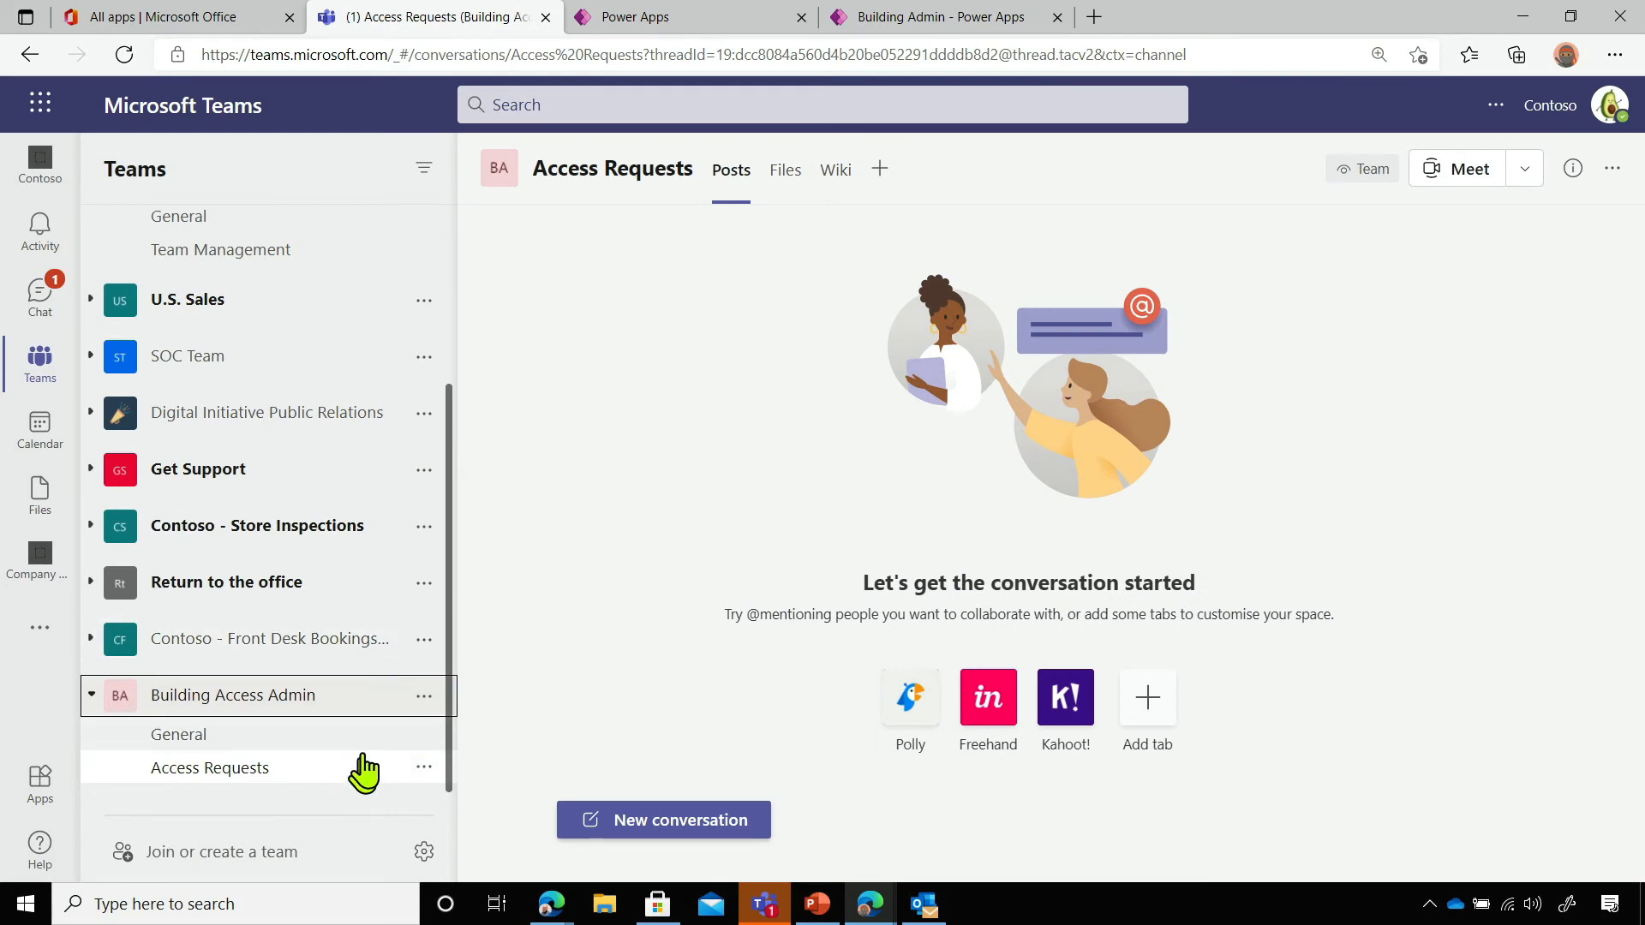
pyautogui.click(331, 766)
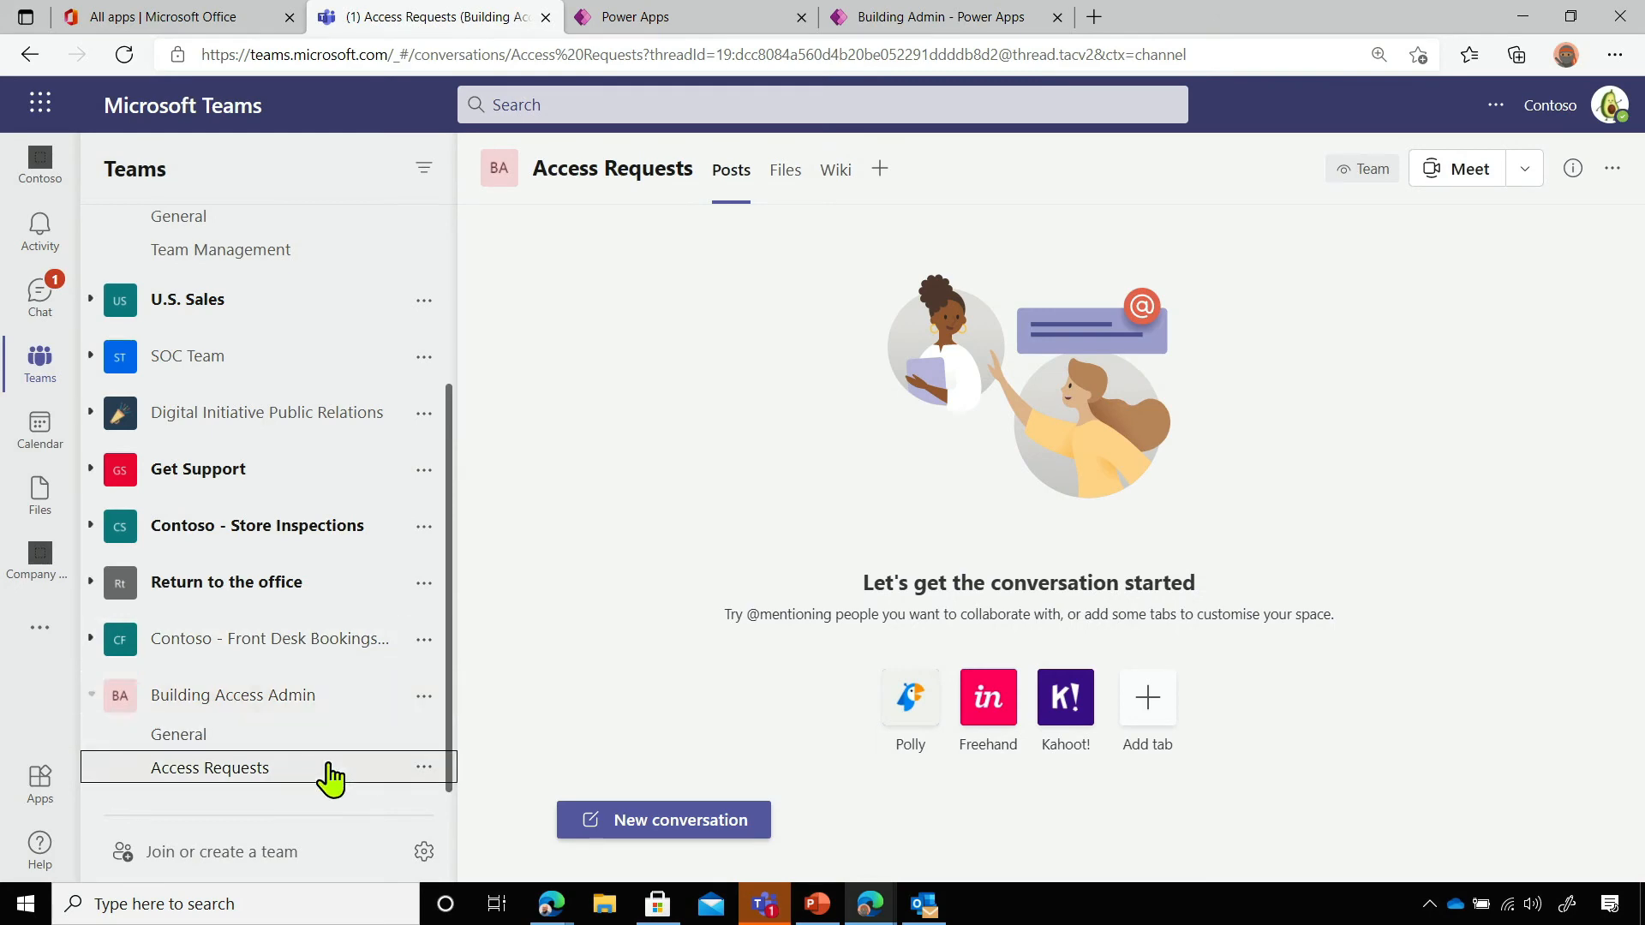
pyautogui.click(424, 767)
pyautogui.click(505, 607)
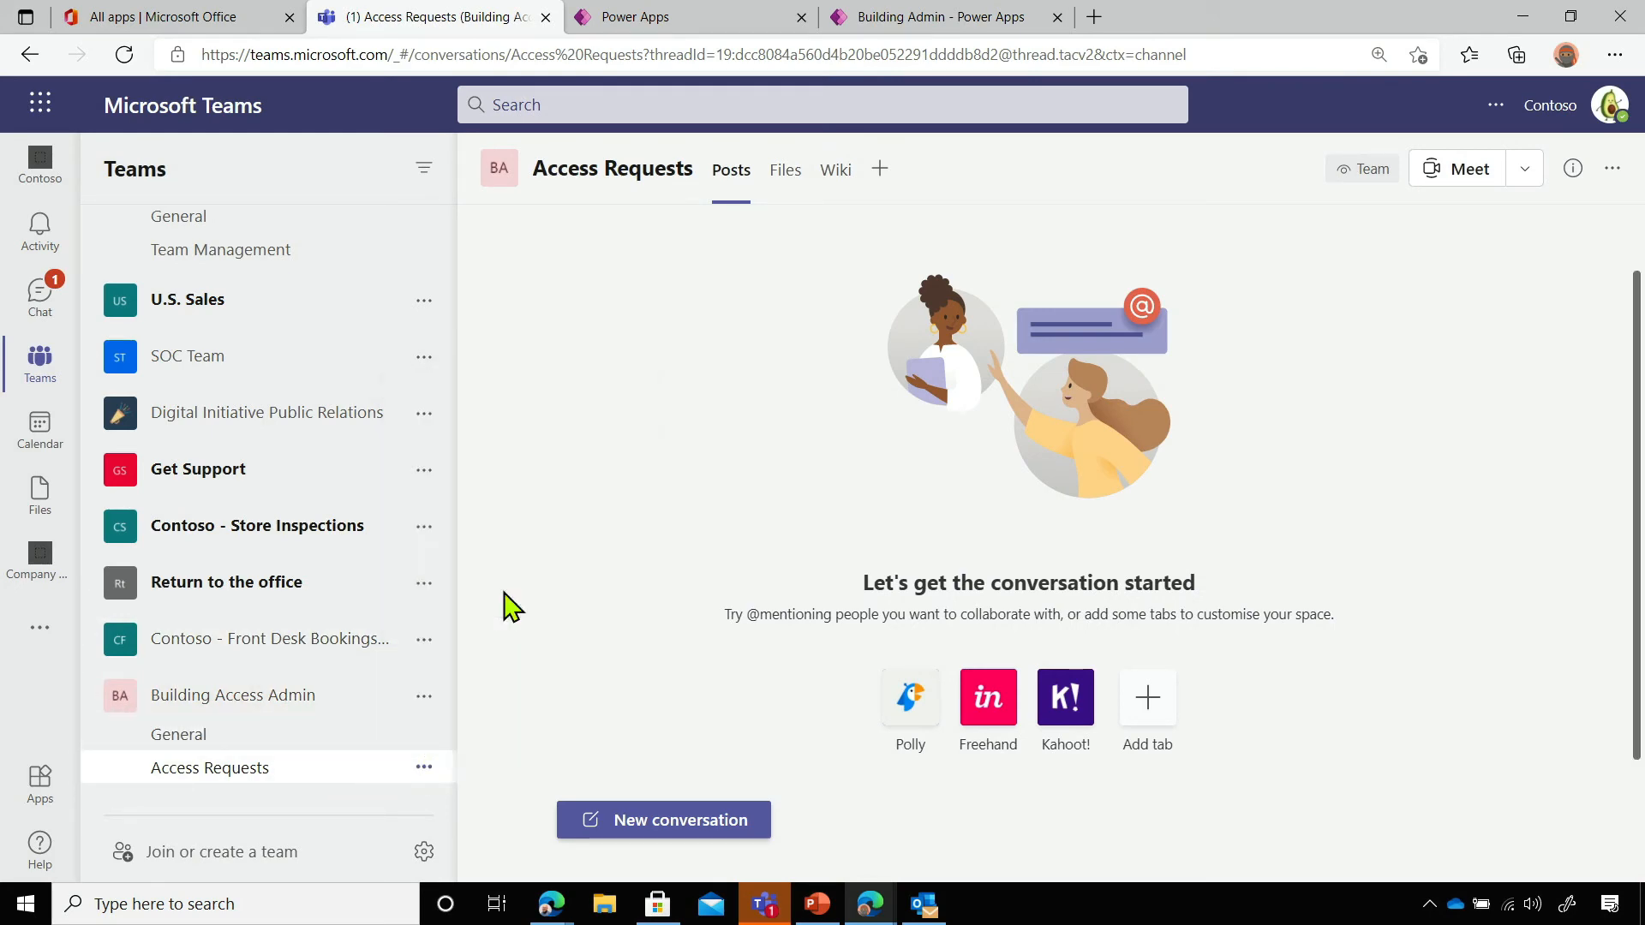
pyautogui.click(1118, 536)
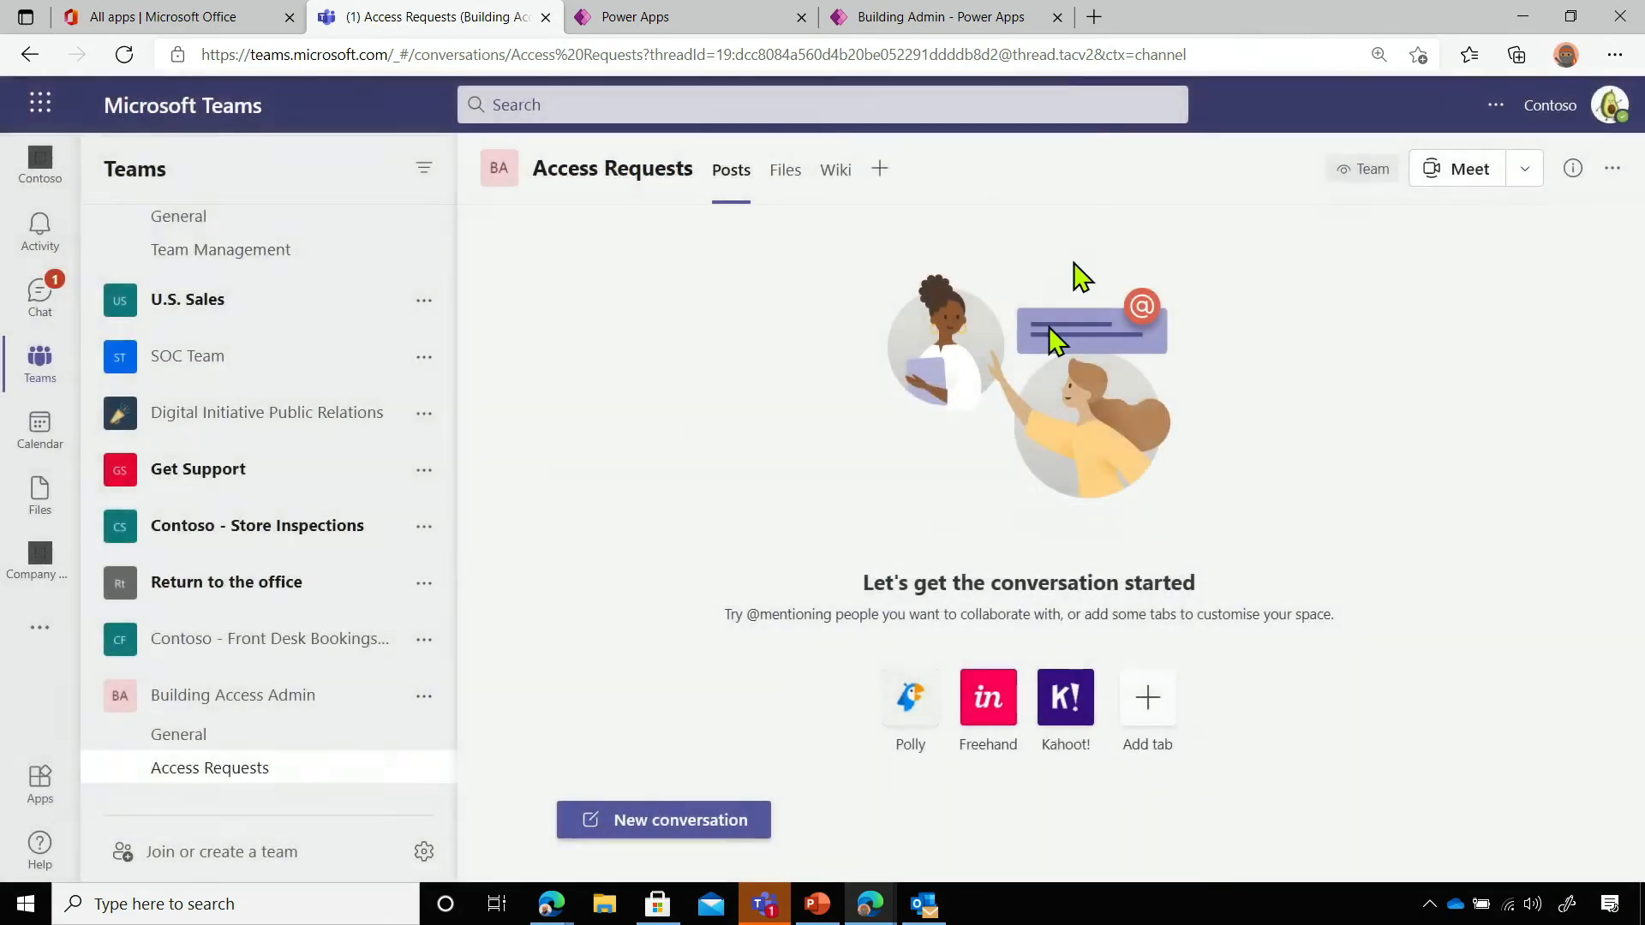
# Return to Building Admin's app settings and paste the copied channel link as the Building admin team value
pyautogui.click(985, 19)
pyautogui.click(548, 438)
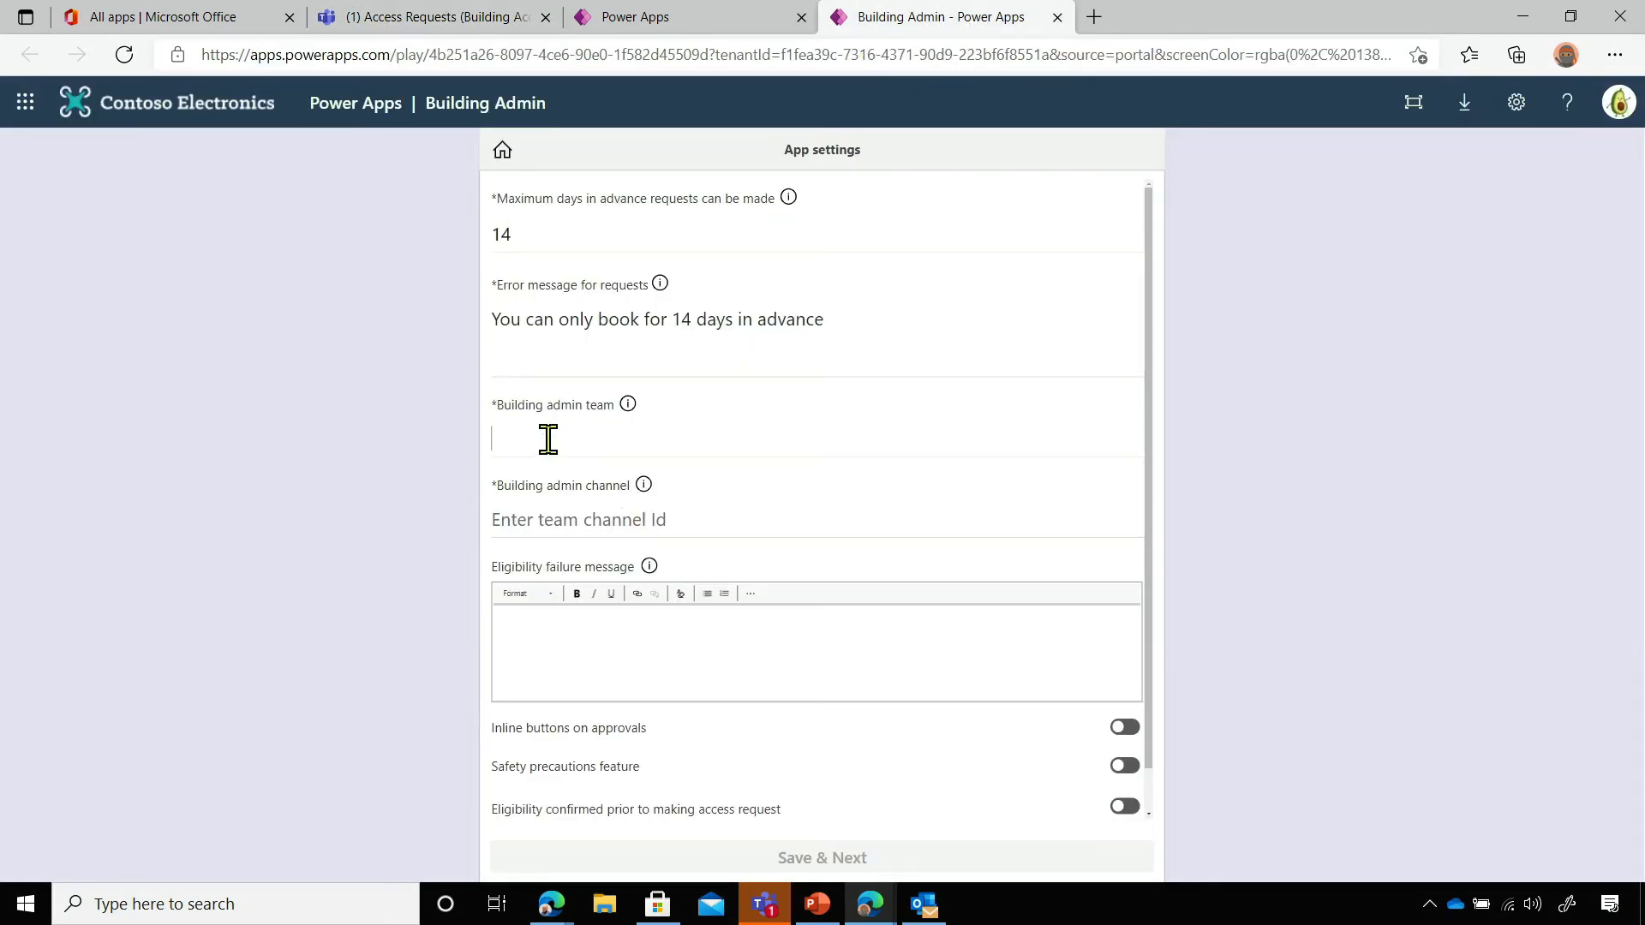
pyautogui.rightClick(550, 444)
pyautogui.click(656, 582)
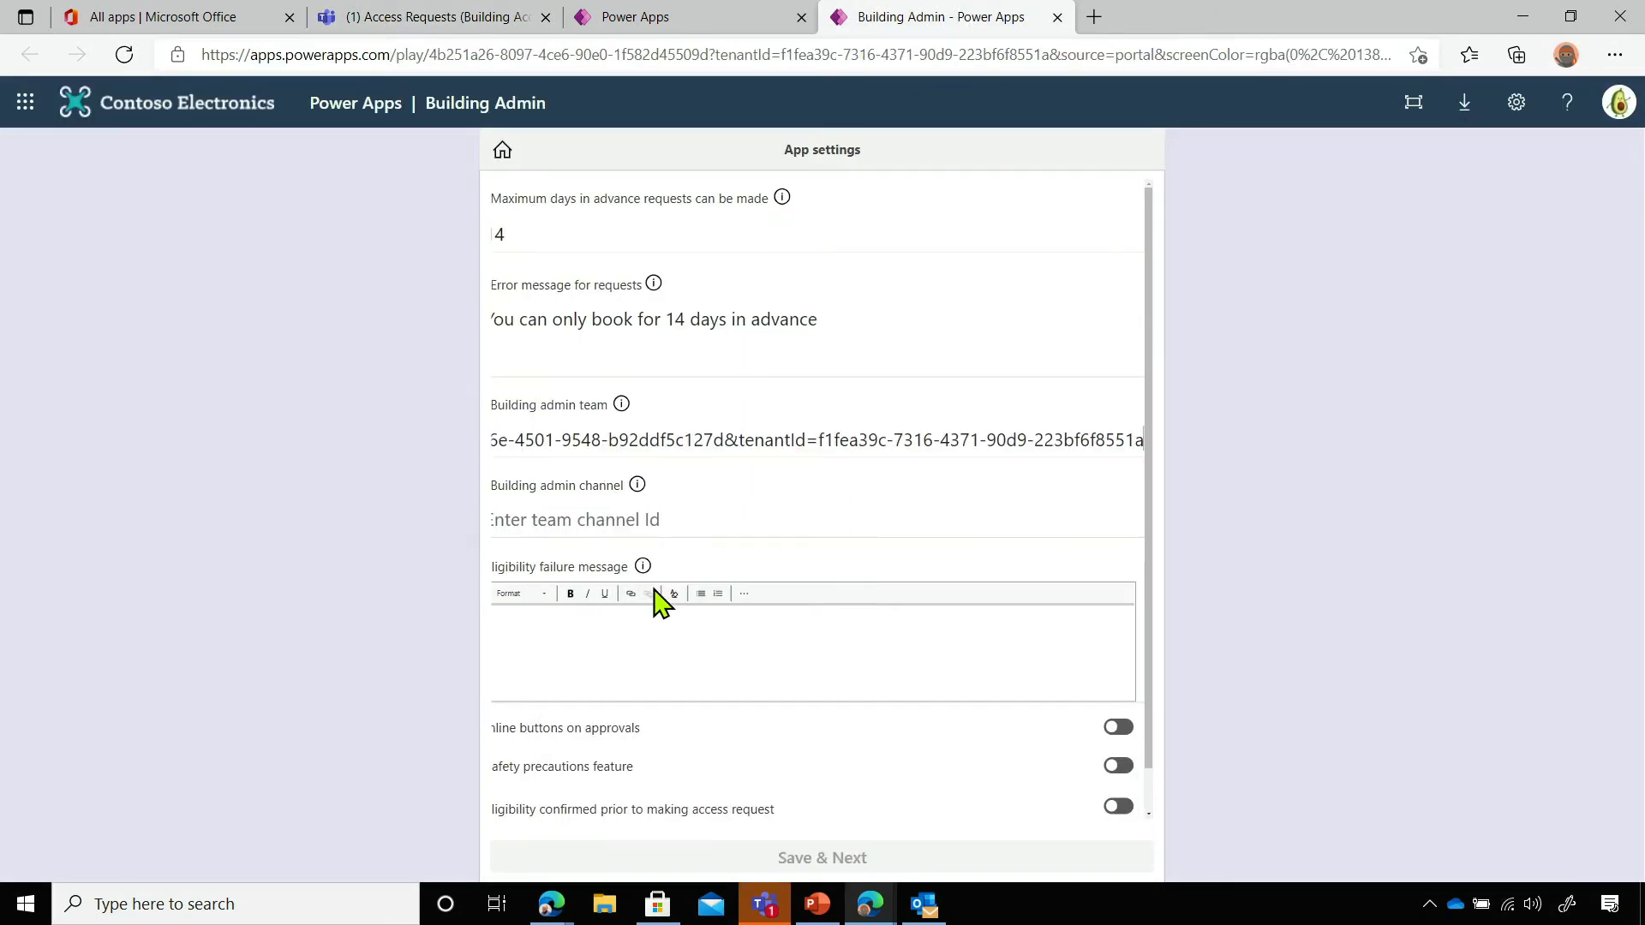
# Trim the Building admin team value to the ID between groupId= and &tenantId, deleting the rest of the link
pyautogui.click(725, 437)
pyautogui.press('Left')
pyautogui.press('Left')
pyautogui.press('Left')
pyautogui.press('Left')
pyautogui.press('Left')
pyautogui.press('Left')
pyautogui.press('Left')
pyautogui.press('Left')
pyautogui.press('Left')
pyautogui.press('Left')
pyautogui.press('Left')
pyautogui.press('Left')
pyautogui.press('Left')
pyautogui.press('Left')
pyautogui.press('Left')
pyautogui.press('Left')
pyautogui.press('Left')
pyautogui.press('Left')
pyautogui.press('Left')
pyautogui.press('Left')
pyautogui.press('Left')
pyautogui.press('Left')
pyautogui.press('Left')
pyautogui.press('Left')
pyautogui.press('Left')
pyautogui.press('Left')
pyautogui.press('Left')
pyautogui.press('Left')
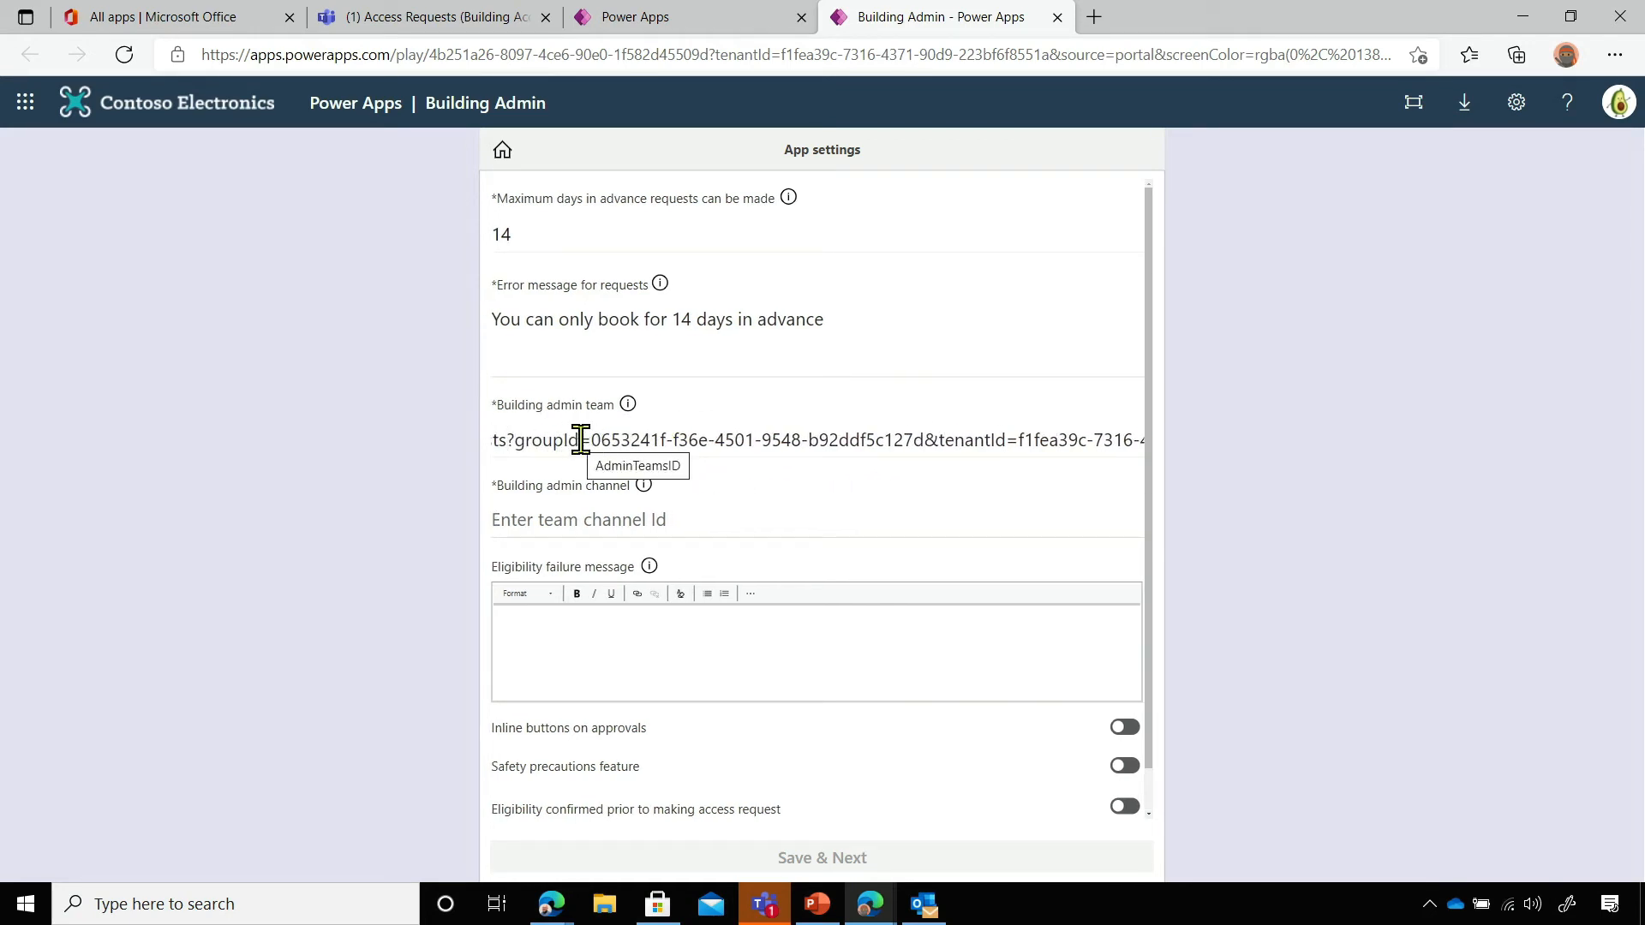
pyautogui.moveTo(590, 434); pyautogui.dragTo(107, 438)
pyautogui.press('BackSpace')
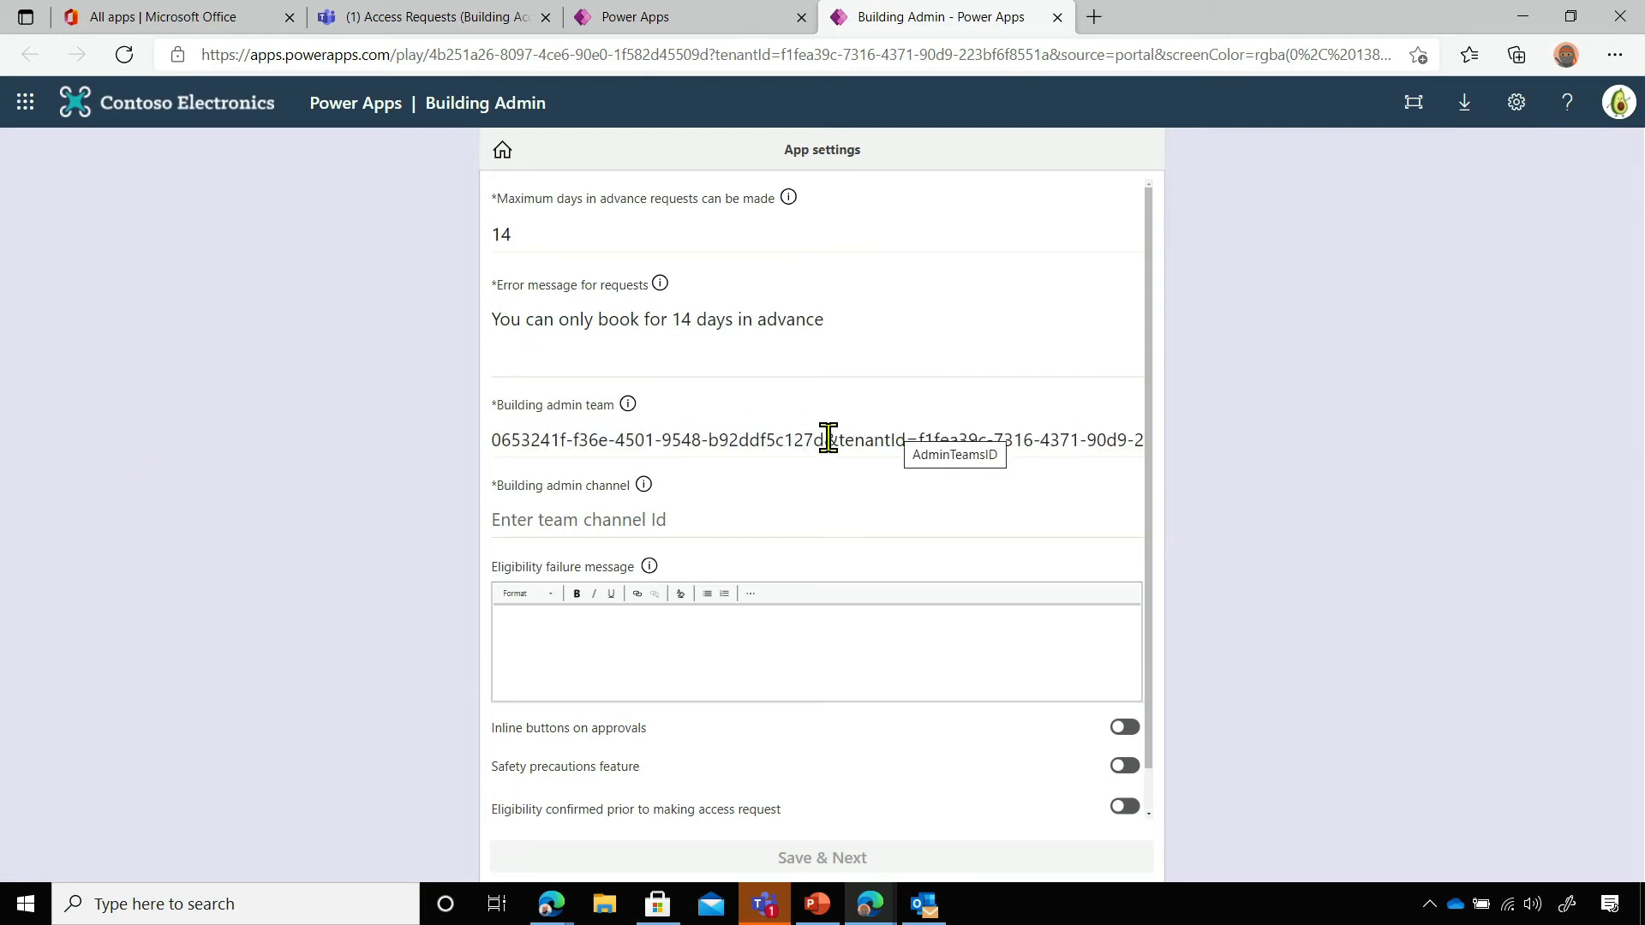
pyautogui.moveTo(824, 439); pyautogui.dragTo(1327, 452)
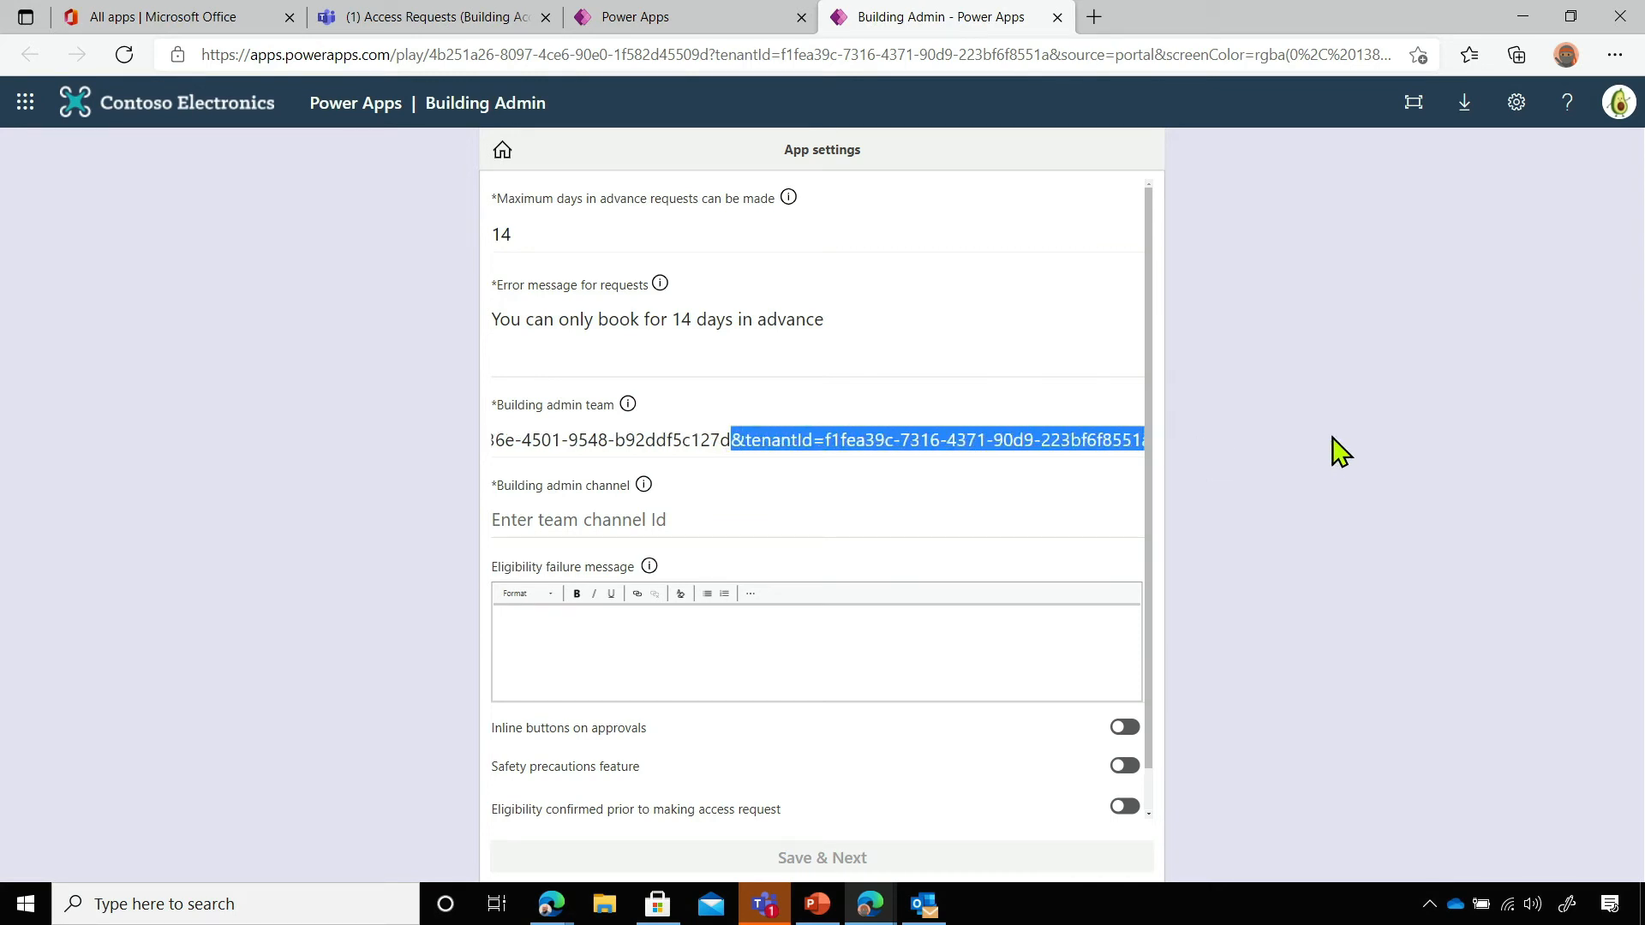
pyautogui.press('BackSpace')
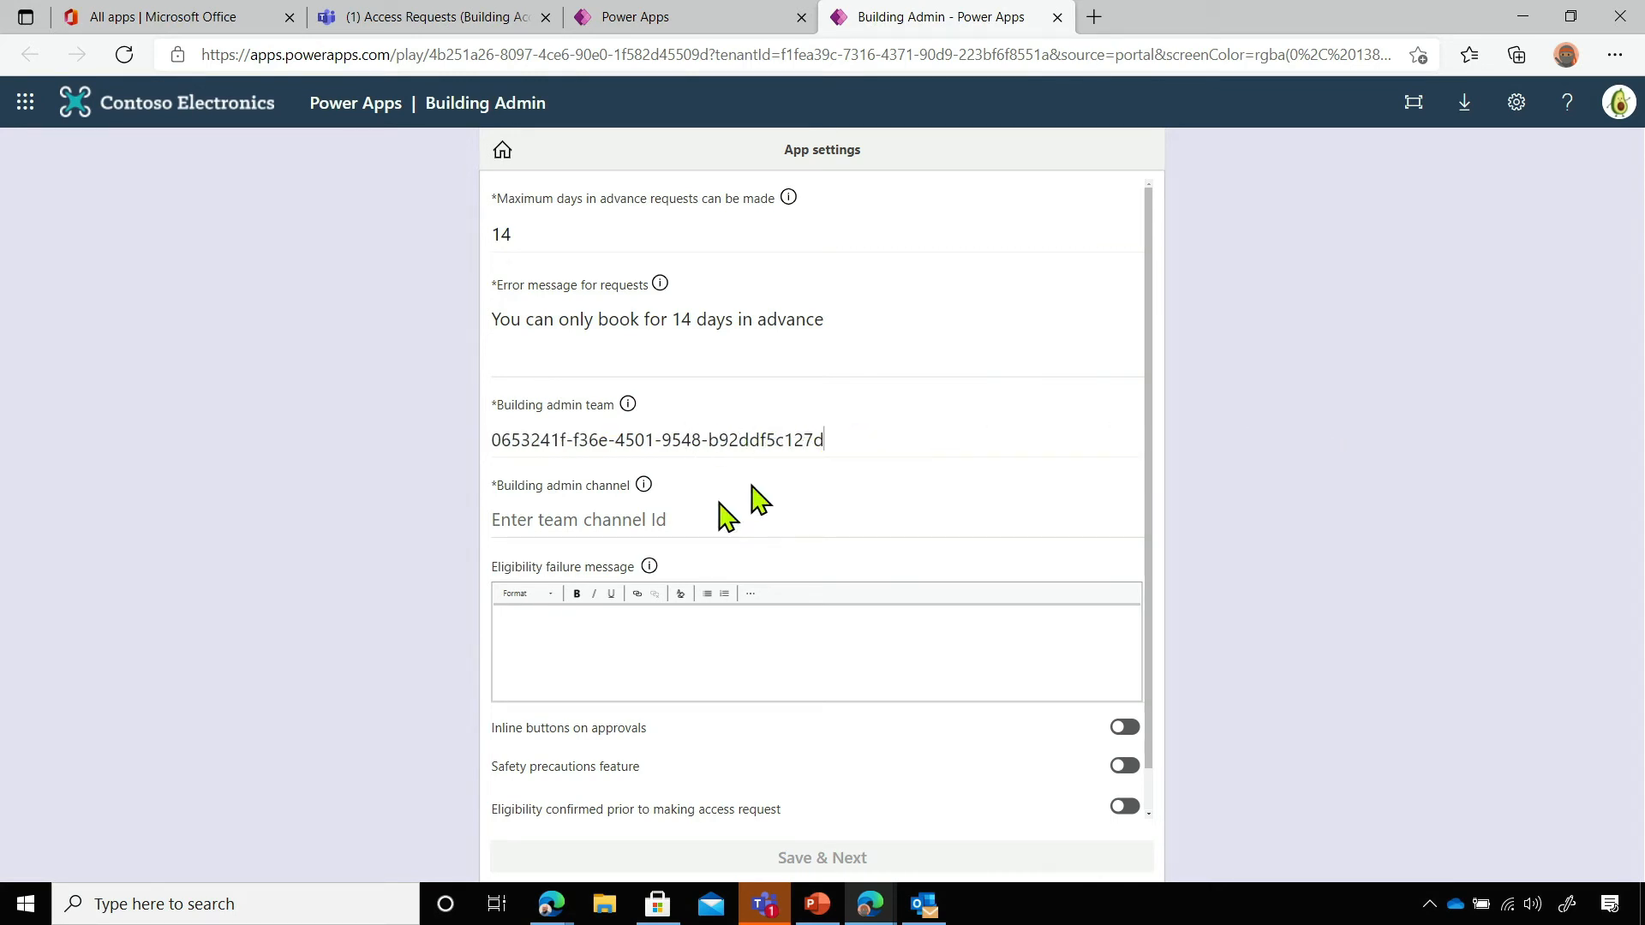
# Paste the copied channel link as the Building admin channel value and trim it to the channel ID, from 19%3a through thread.tacv2
pyautogui.click(608, 517)
pyautogui.hotkey('ctrl', 'v')
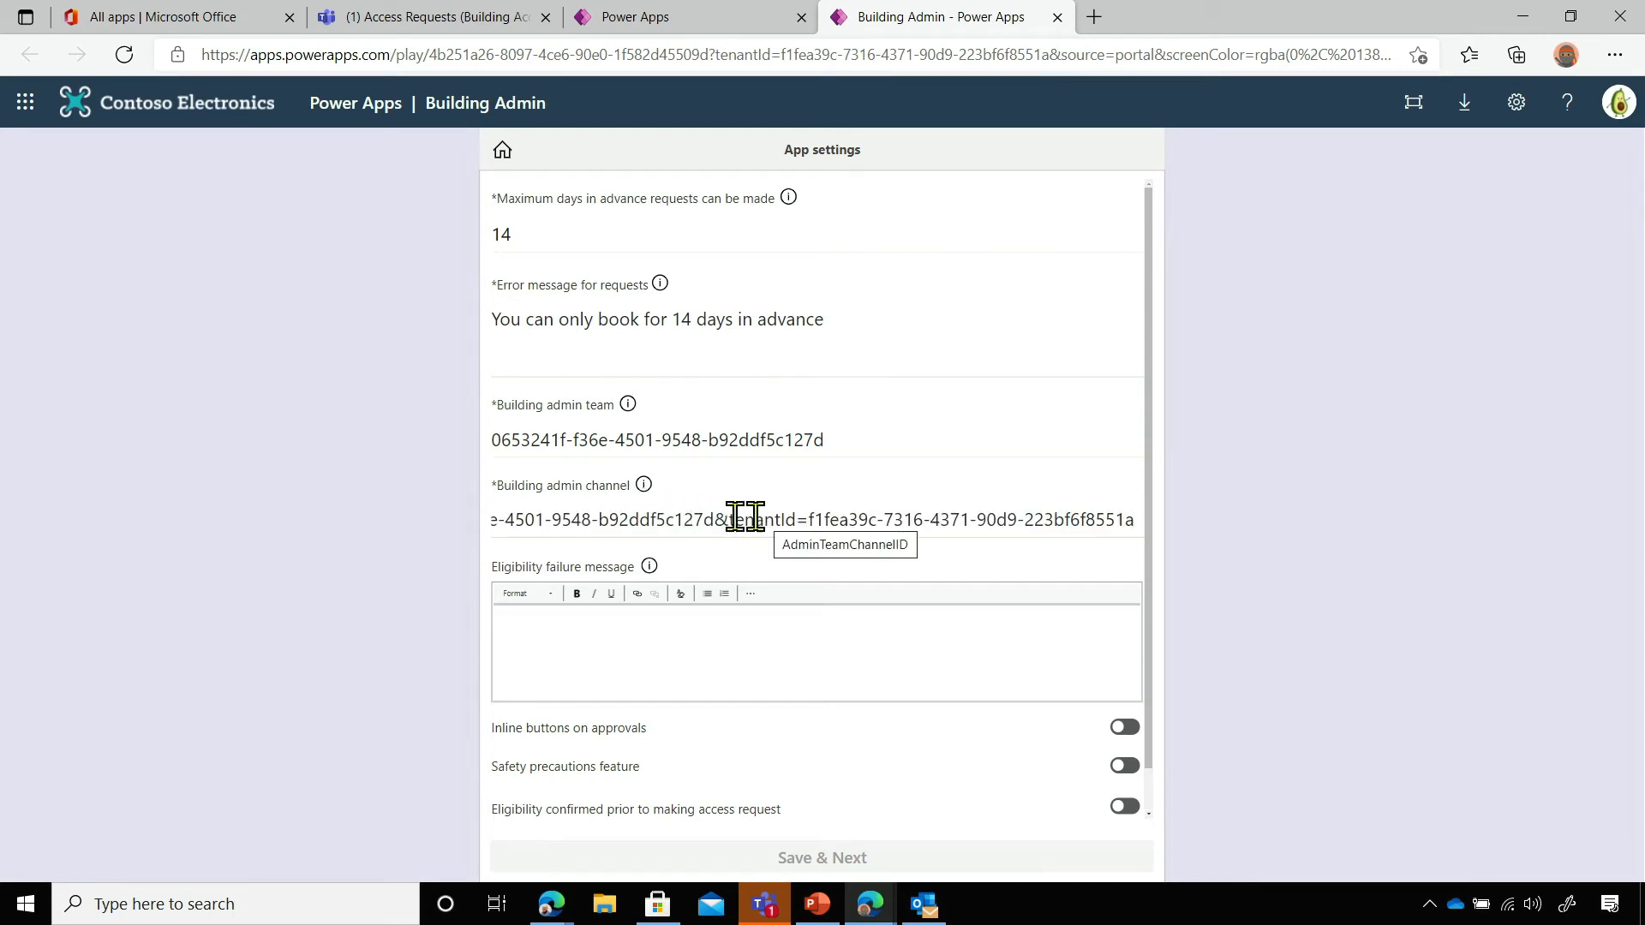
pyautogui.moveTo(658, 519); pyautogui.dragTo(175, 531)
pyautogui.click(880, 531)
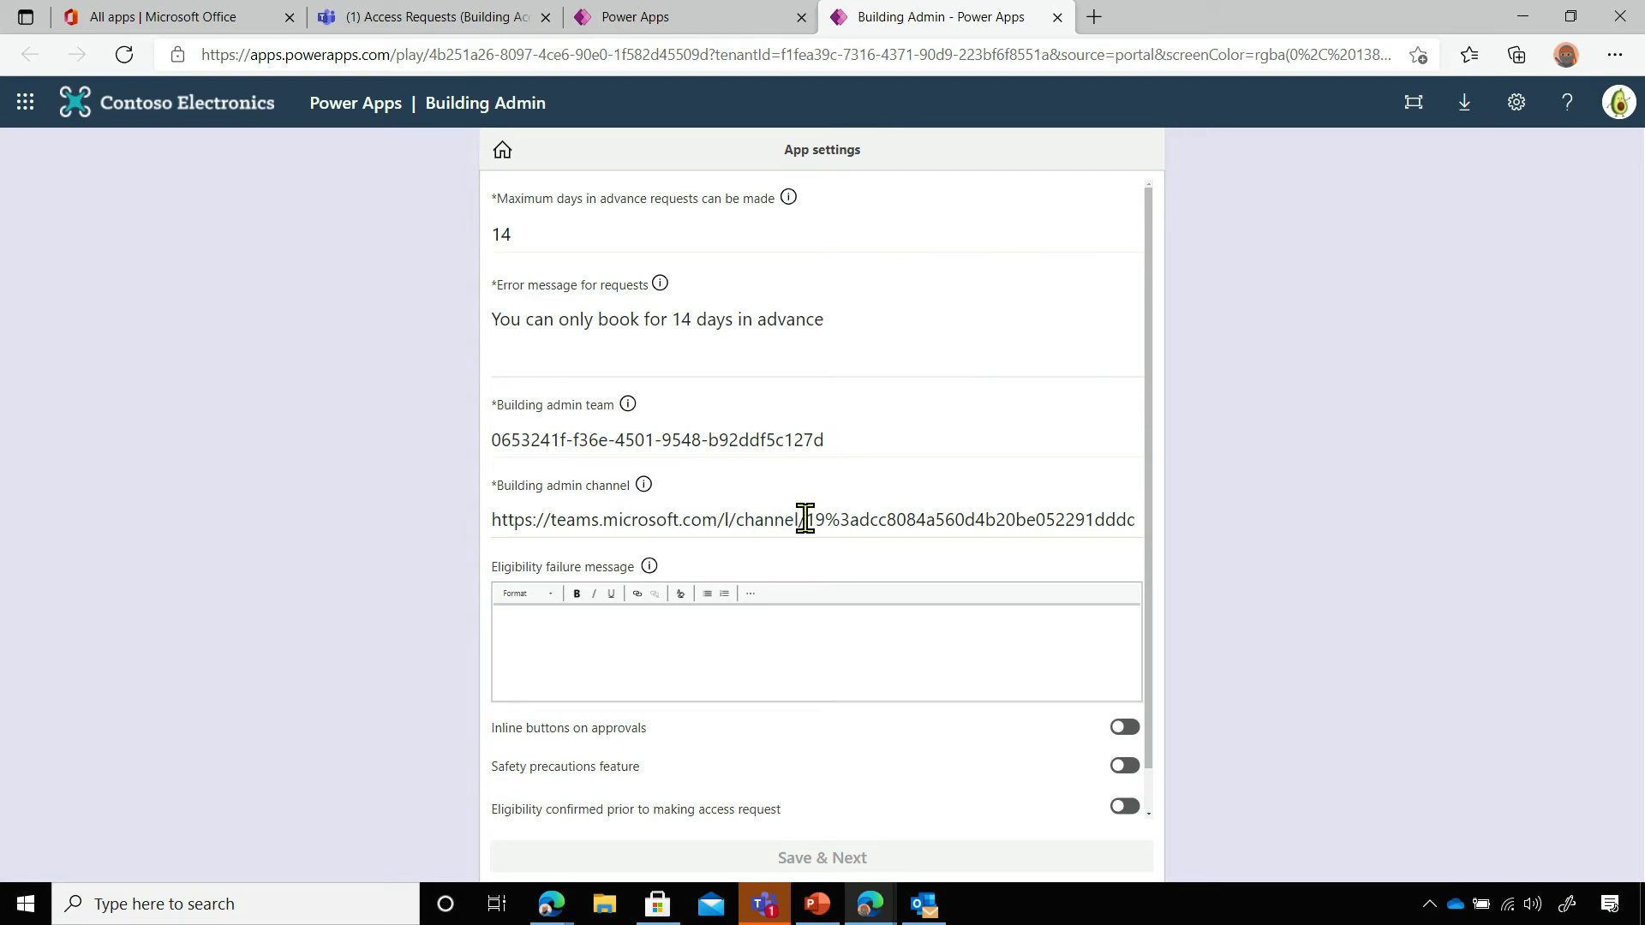
pyautogui.moveTo(805, 519); pyautogui.dragTo(227, 516)
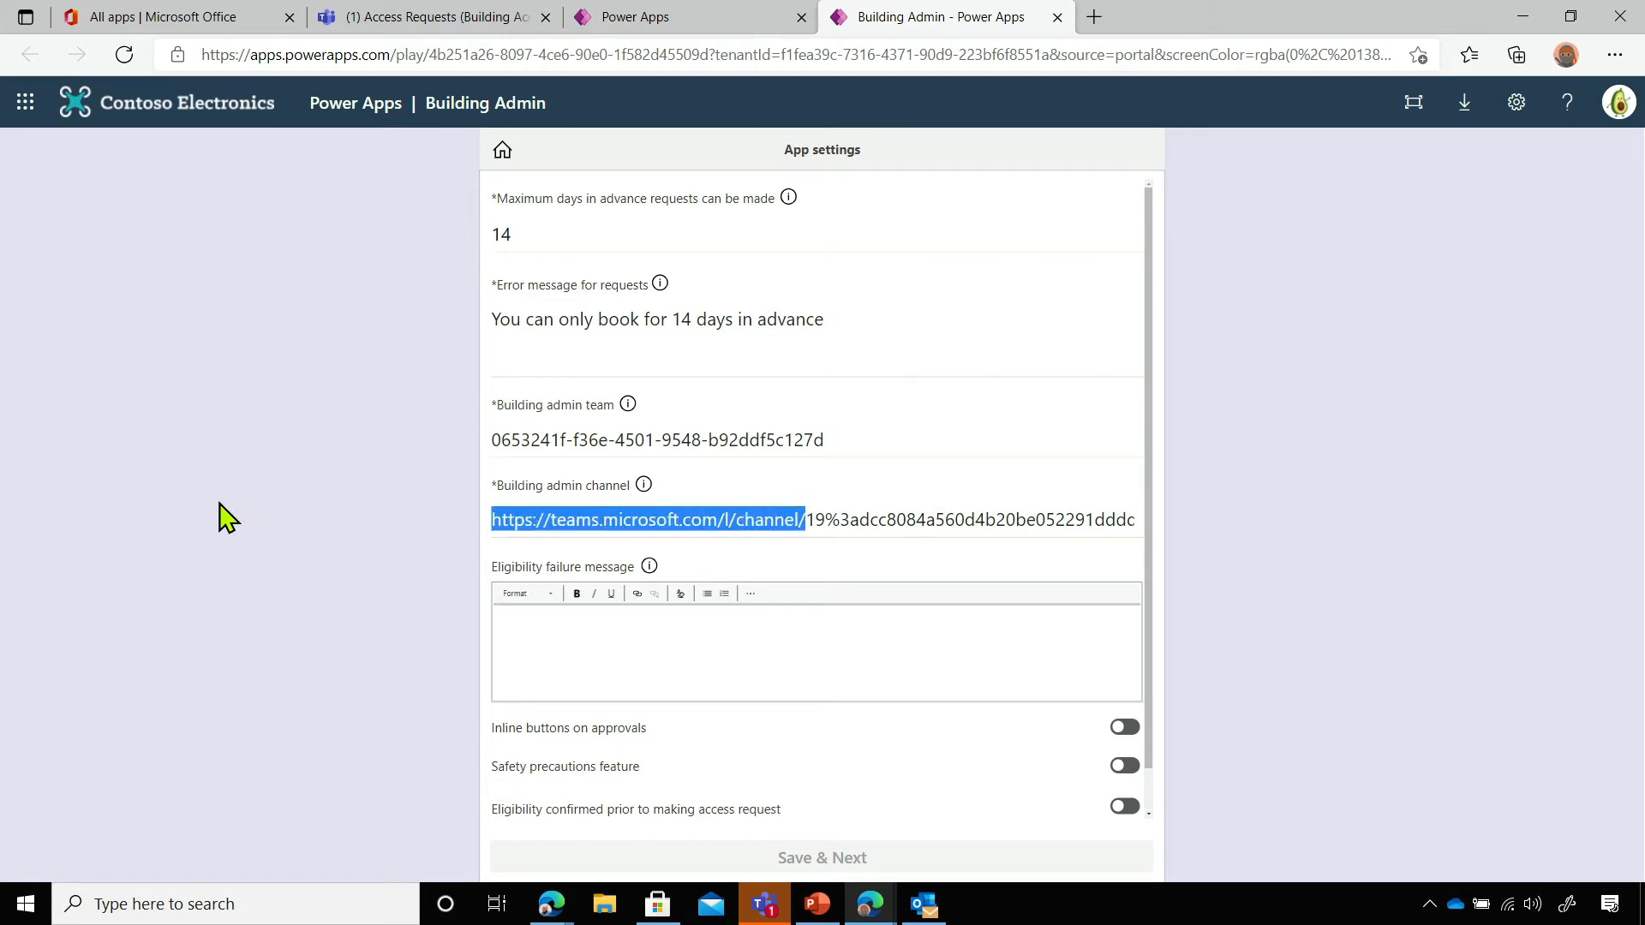
pyautogui.write('1')
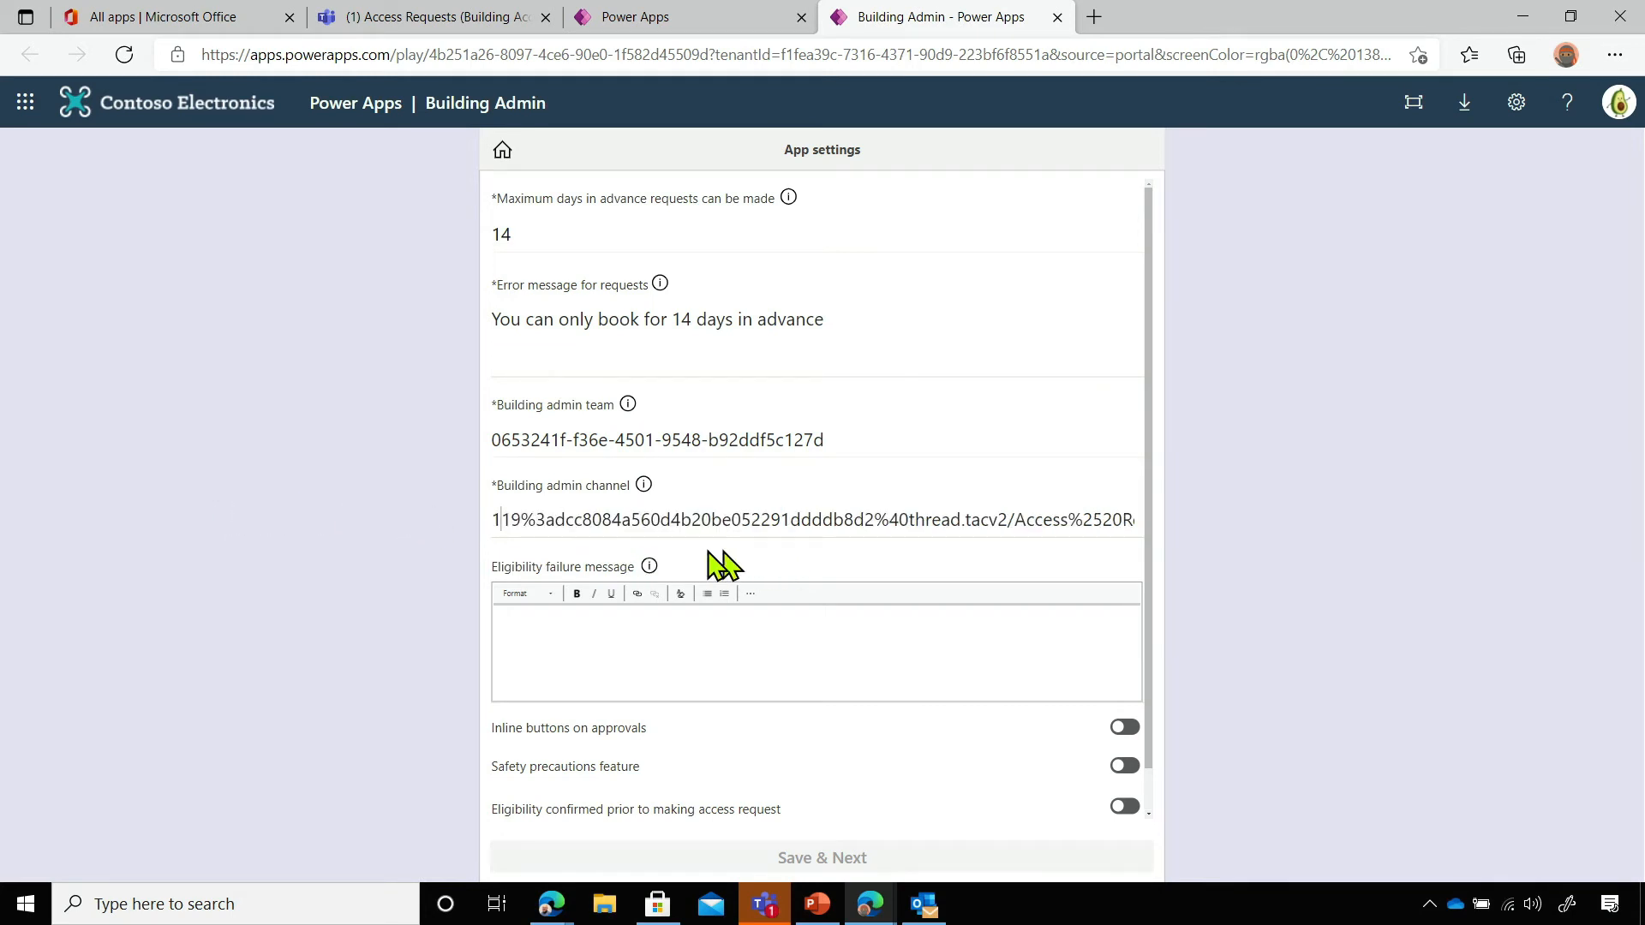
pyautogui.press('BackSpace')
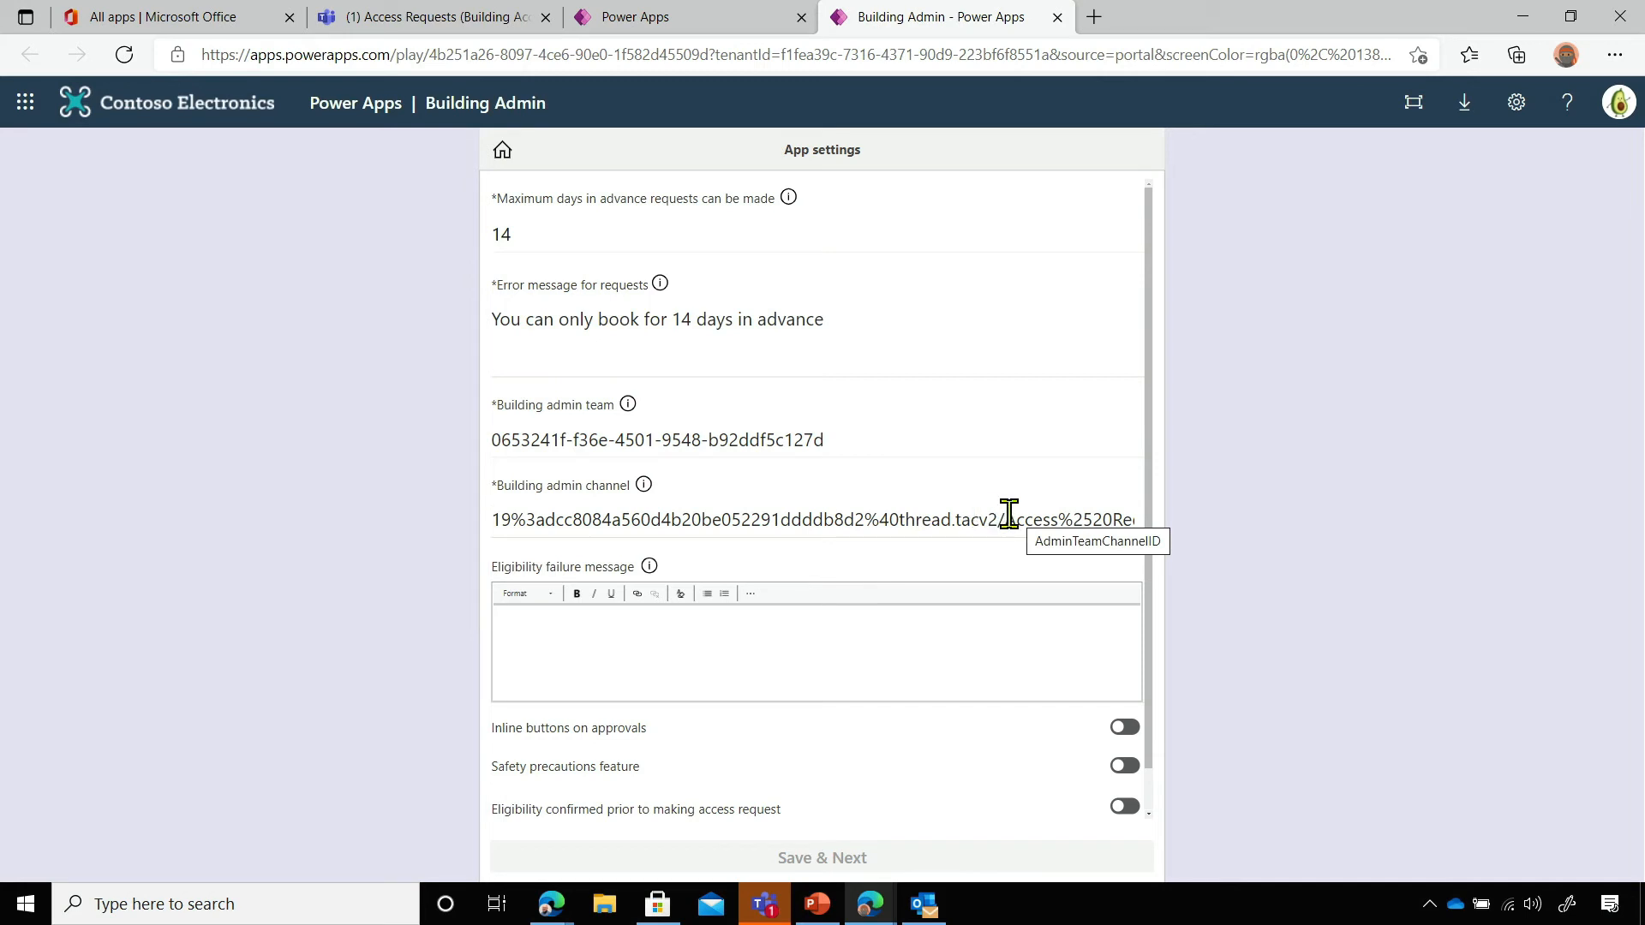
pyautogui.moveTo(998, 512); pyautogui.dragTo(1442, 532)
pyautogui.press('Delete')
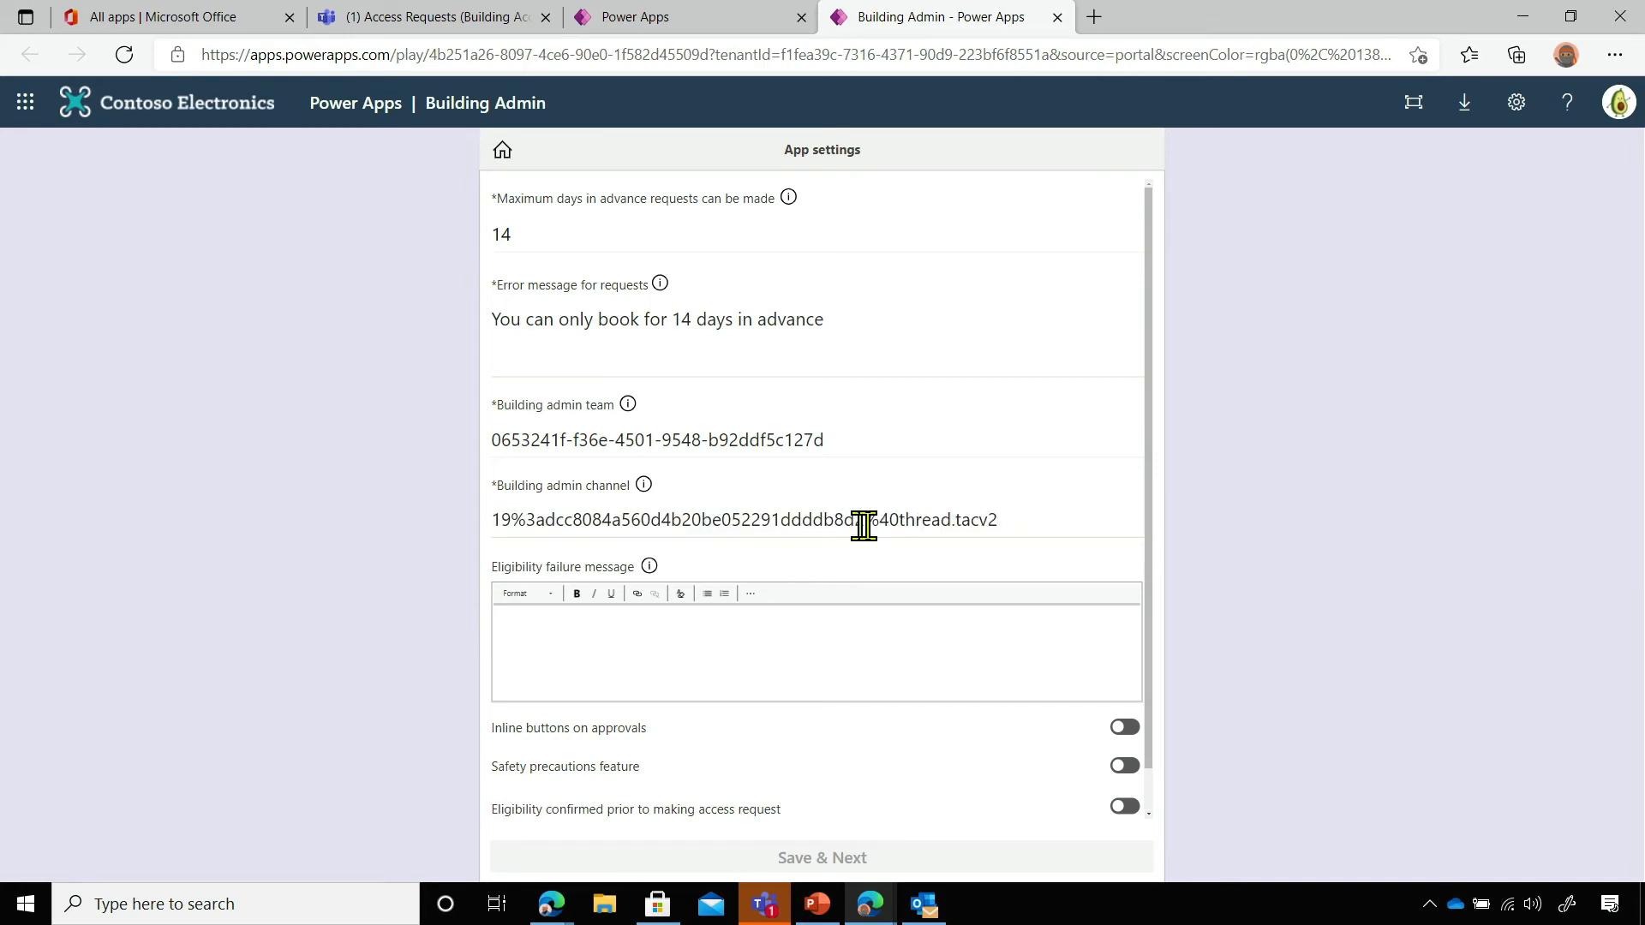
# Set the eligibility failure message to "You cannot enter. Please speak with your manager.", enable all four options below it and save
pyautogui.click(681, 630)
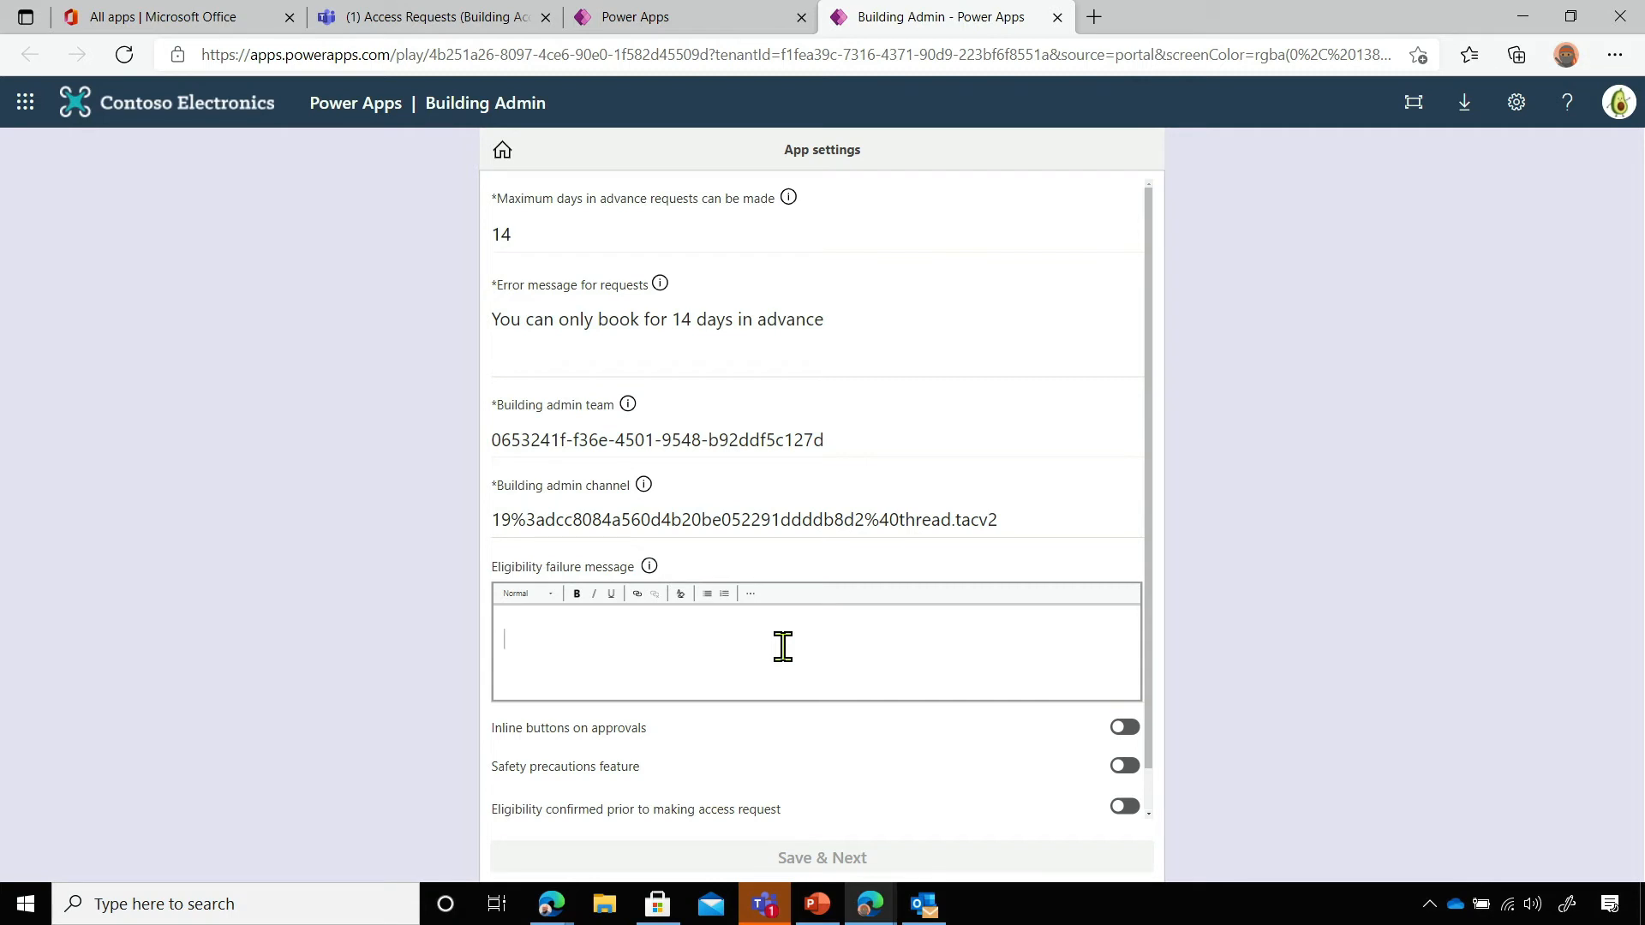
pyautogui.write('Yo')
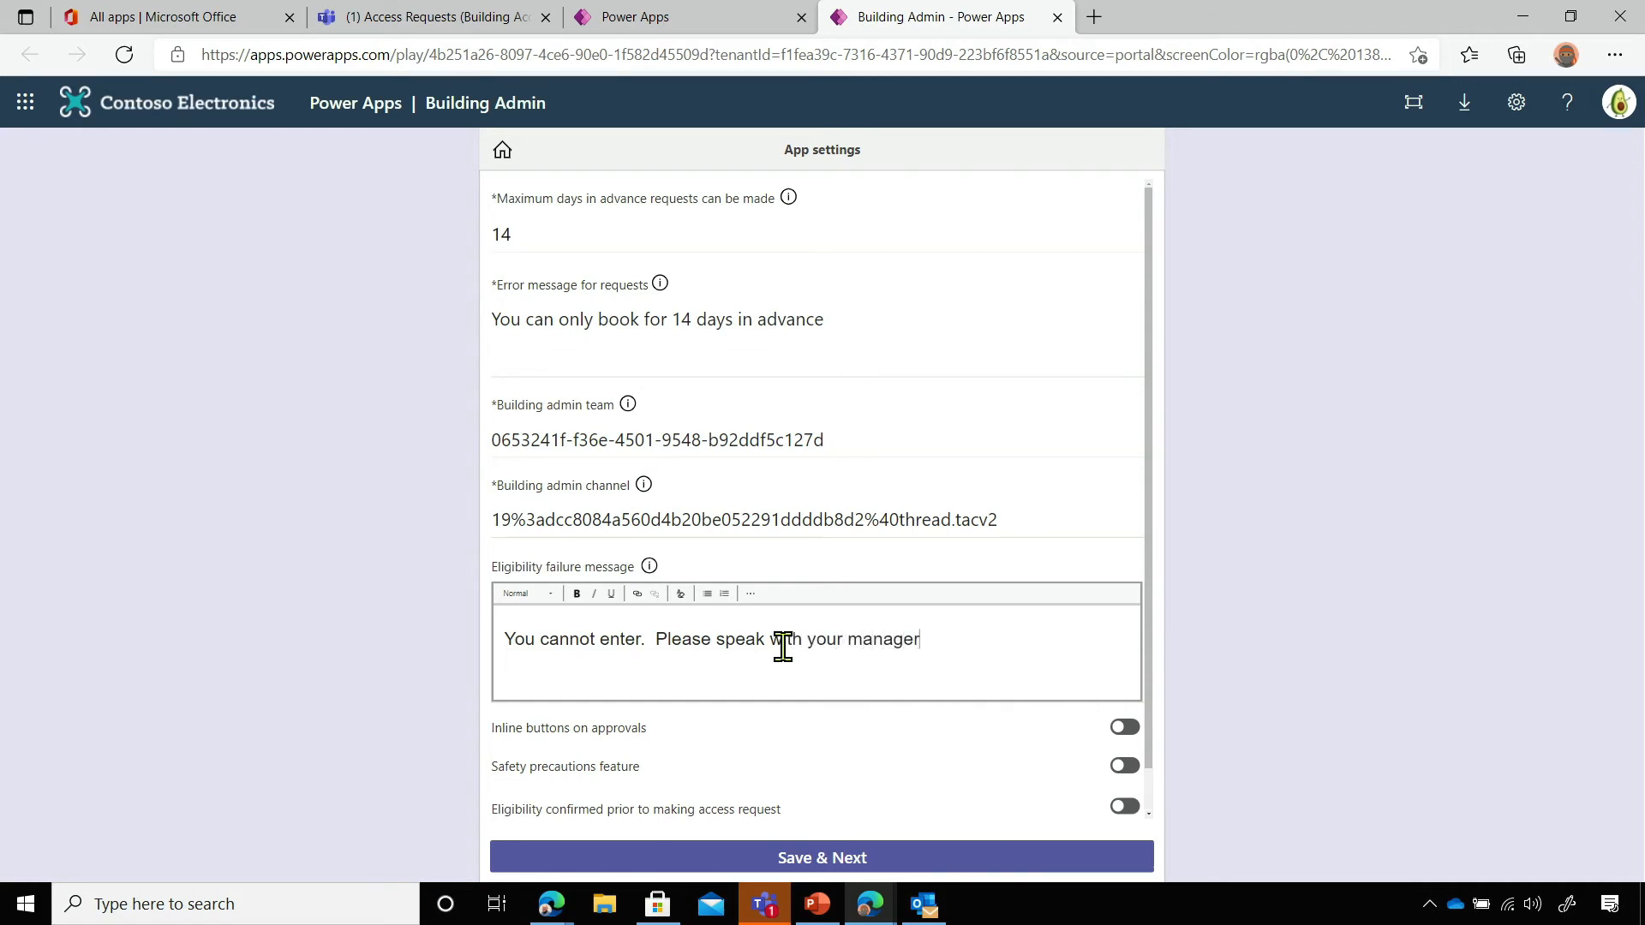
pyautogui.scroll(-1, 995, 622)
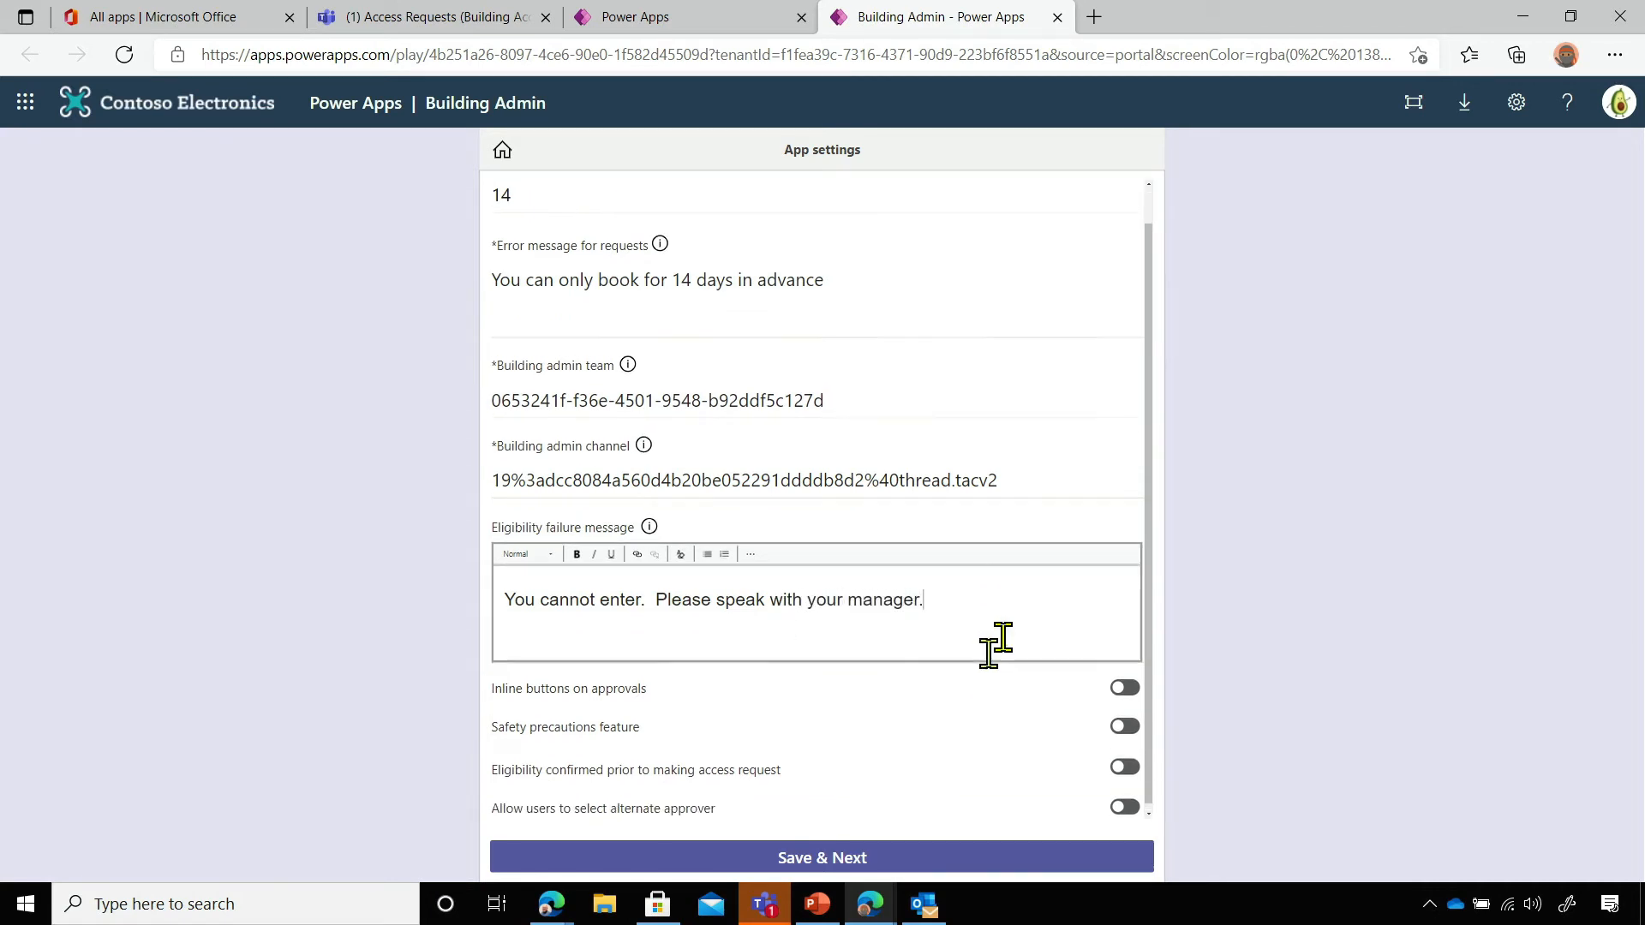
pyautogui.click(1119, 683)
pyautogui.click(1118, 720)
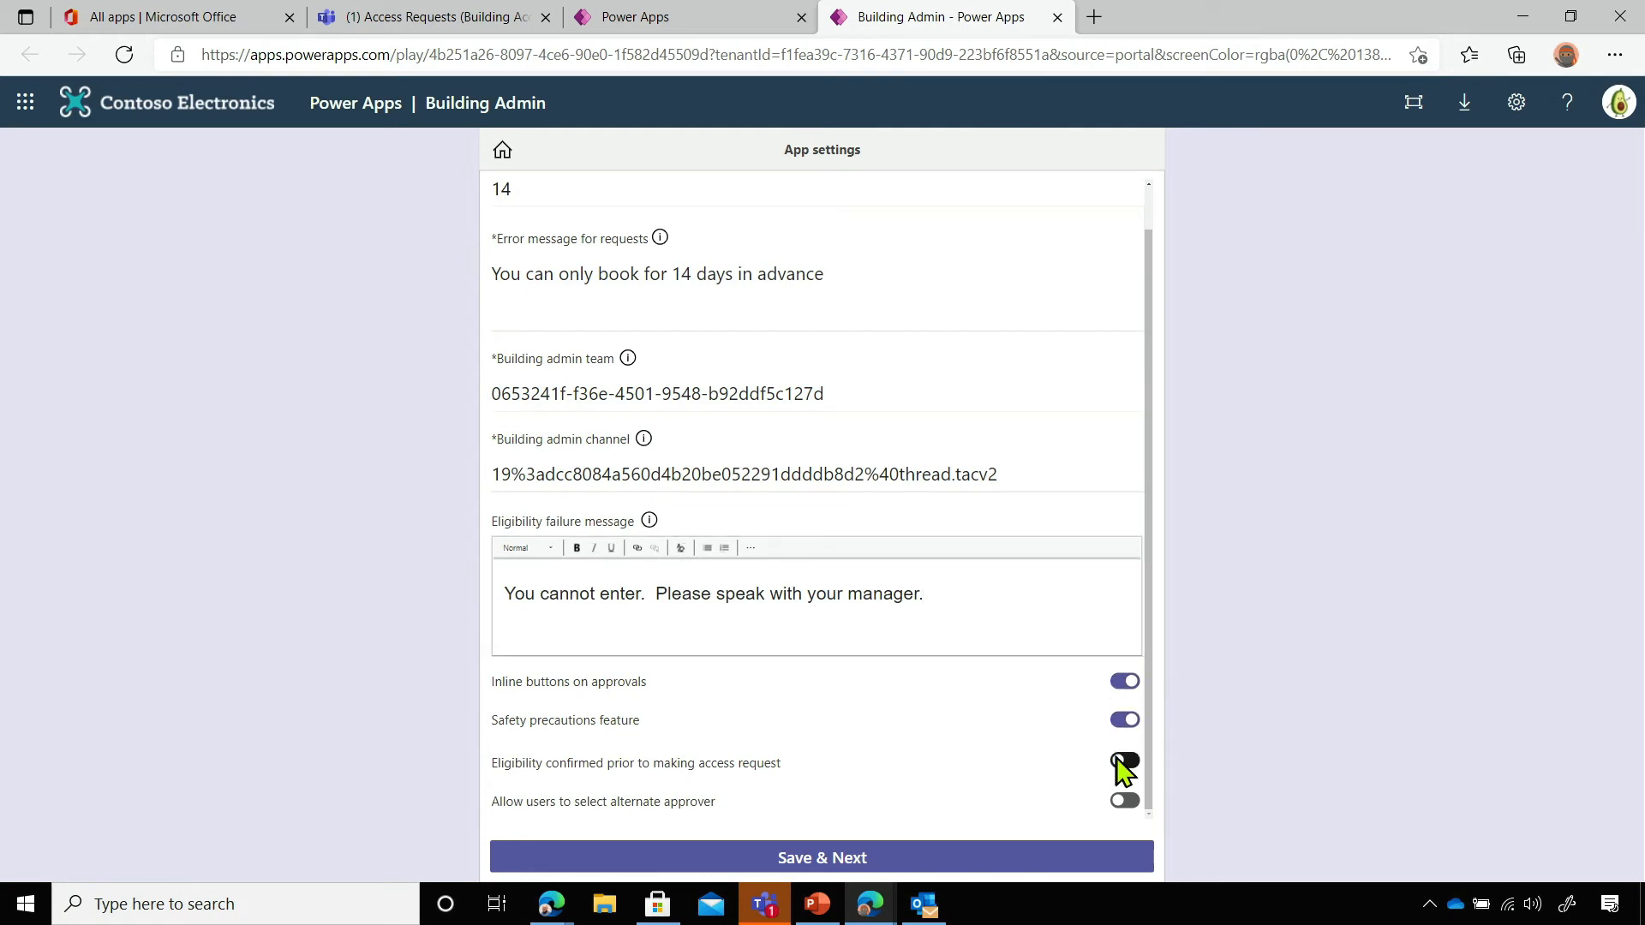
pyautogui.click(1120, 761)
pyautogui.click(698, 864)
# Add the time slots Morning and Afternoon, then return to the app settings
pyautogui.click(559, 261)
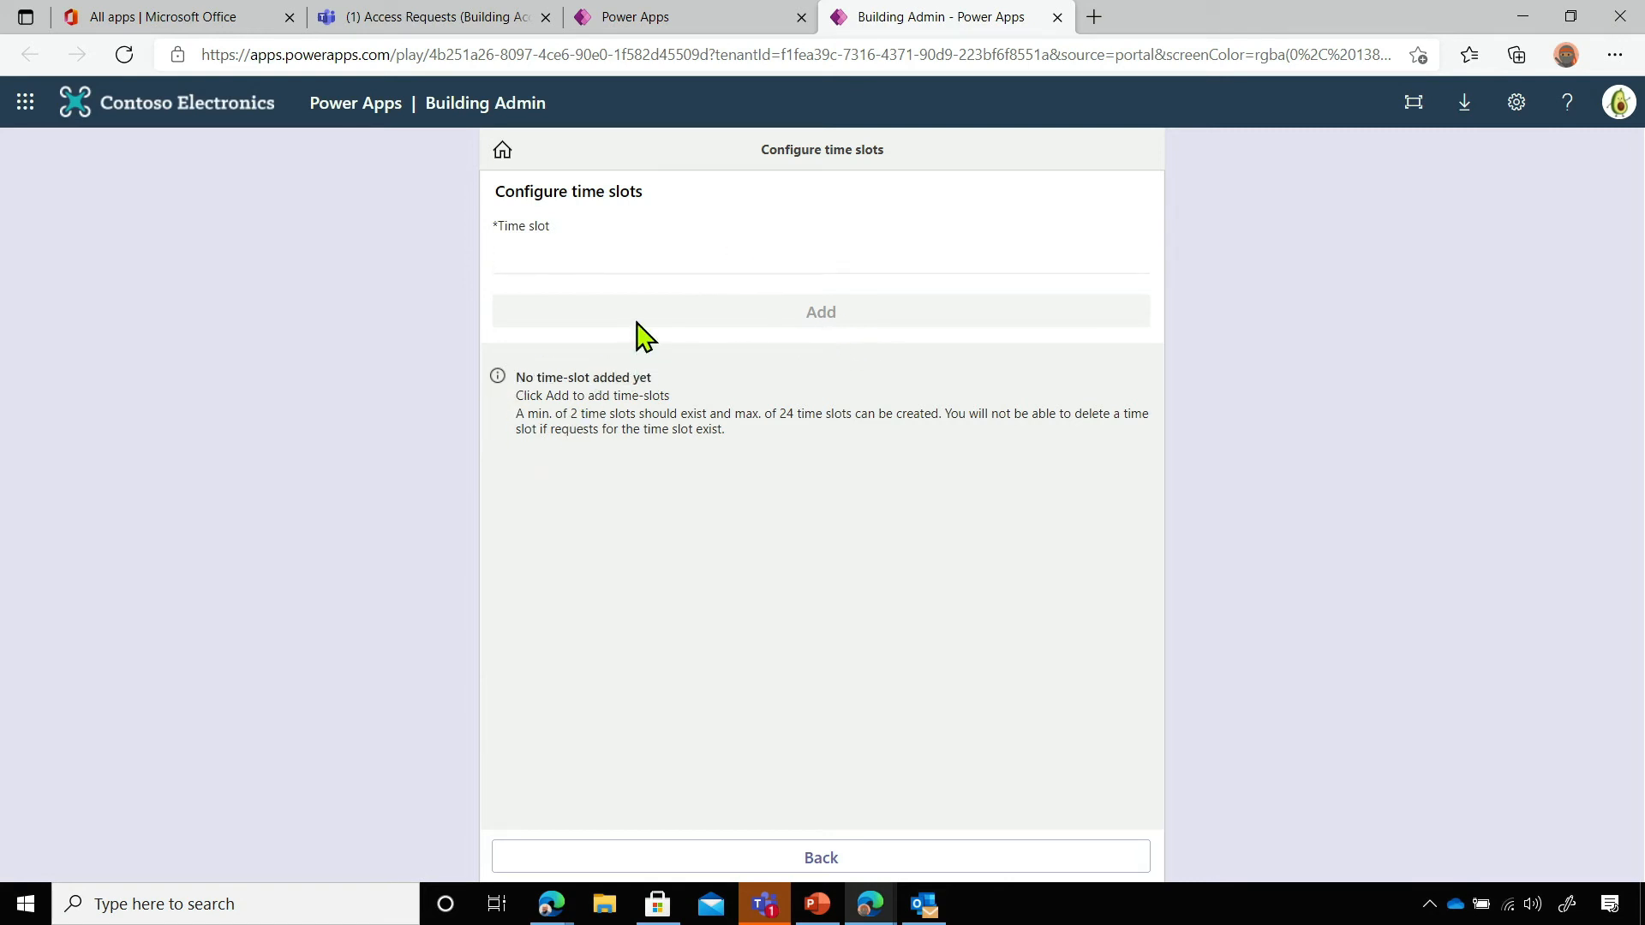
pyautogui.write('Morning')
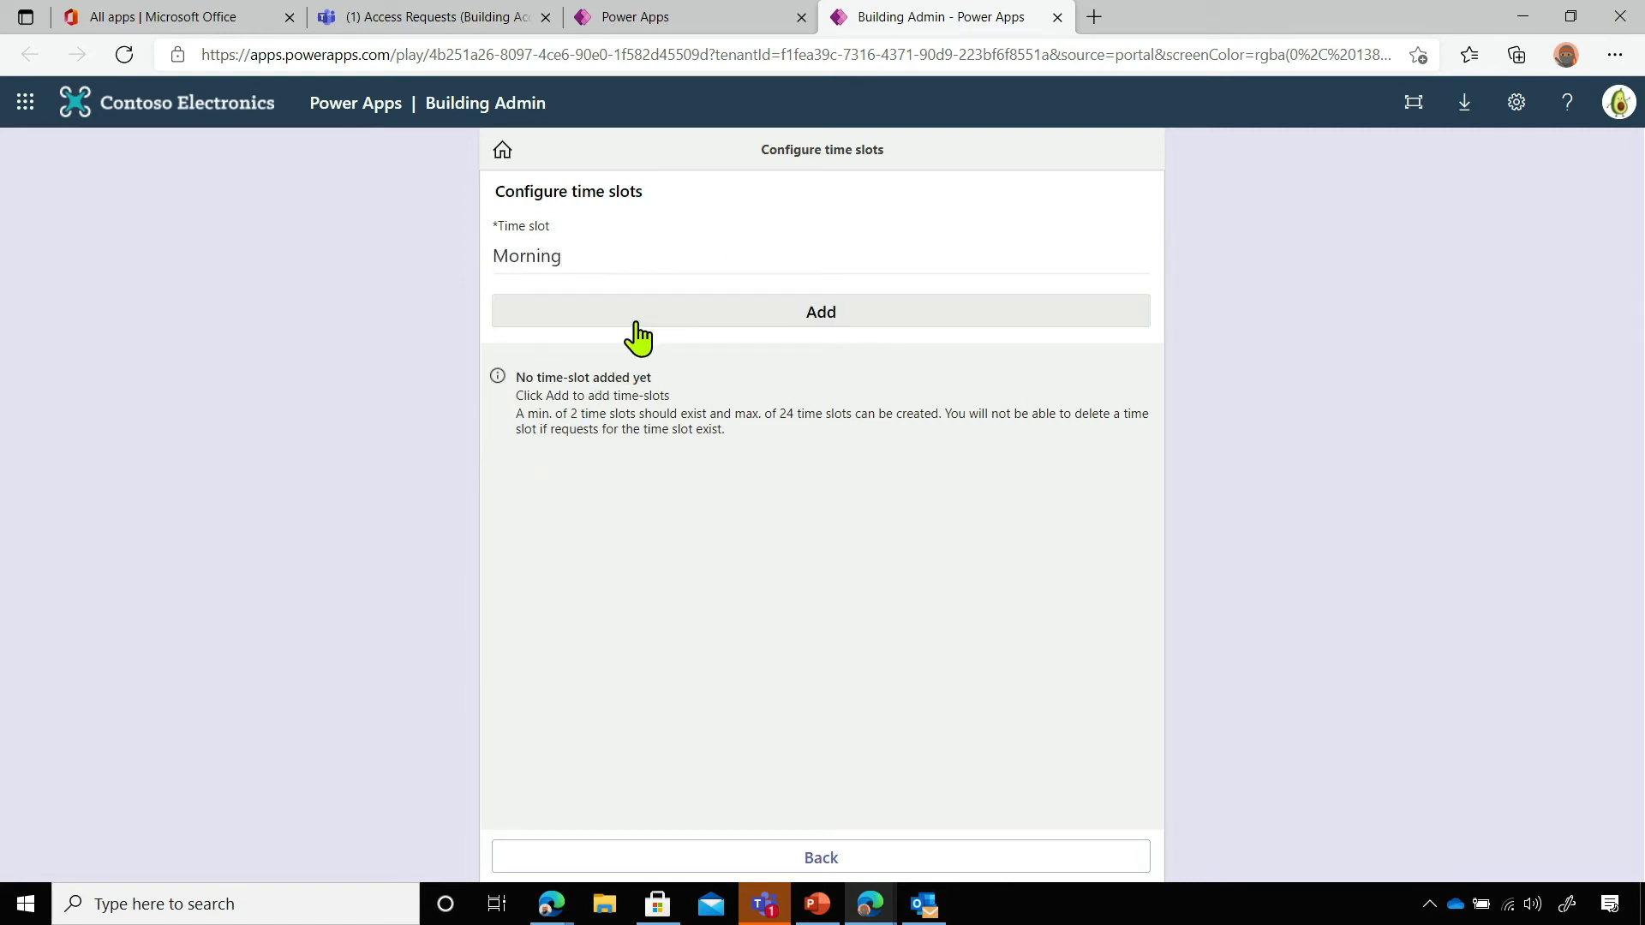
pyautogui.click(637, 325)
pyautogui.click(595, 255)
pyautogui.write('Afternoon')
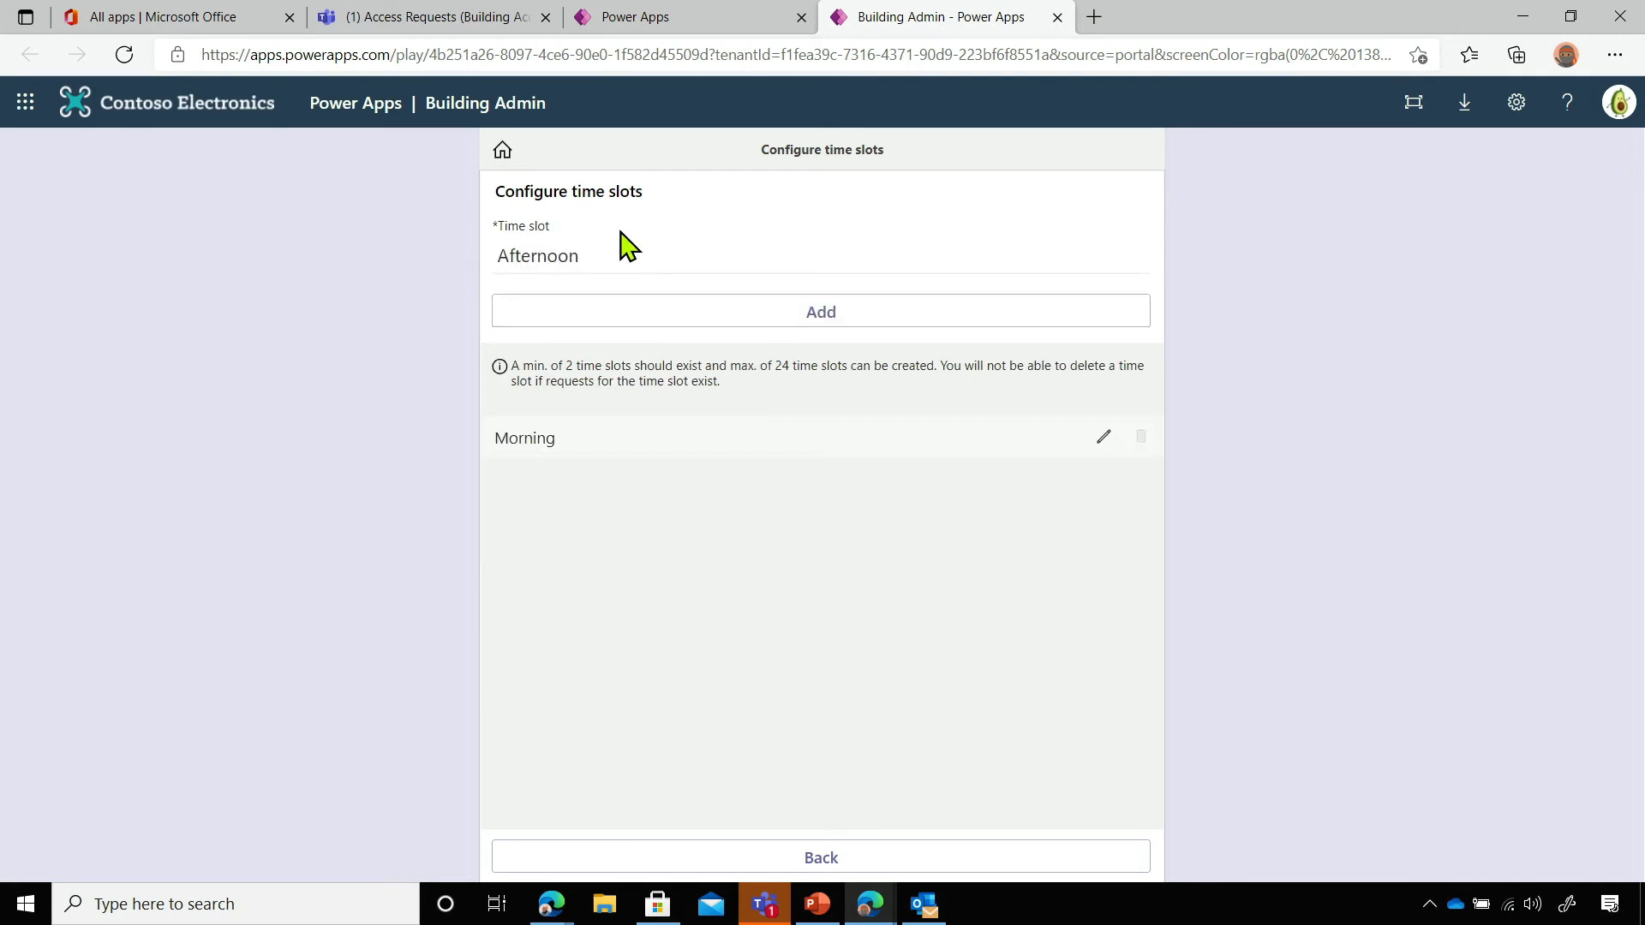
pyautogui.click(709, 324)
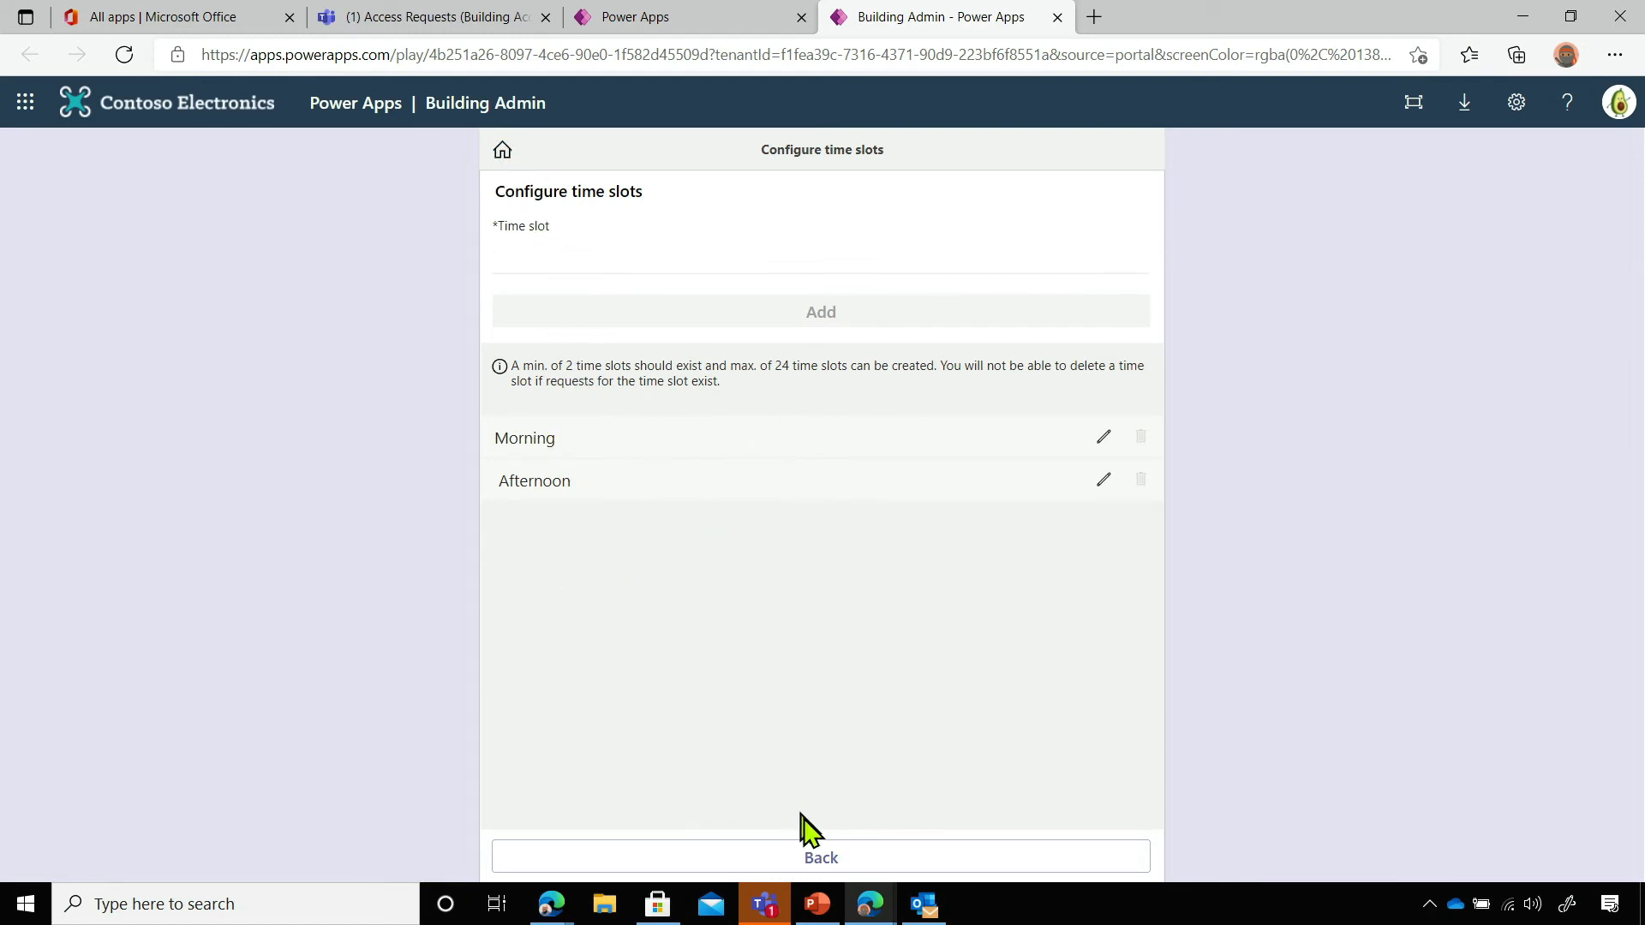
pyautogui.click(801, 858)
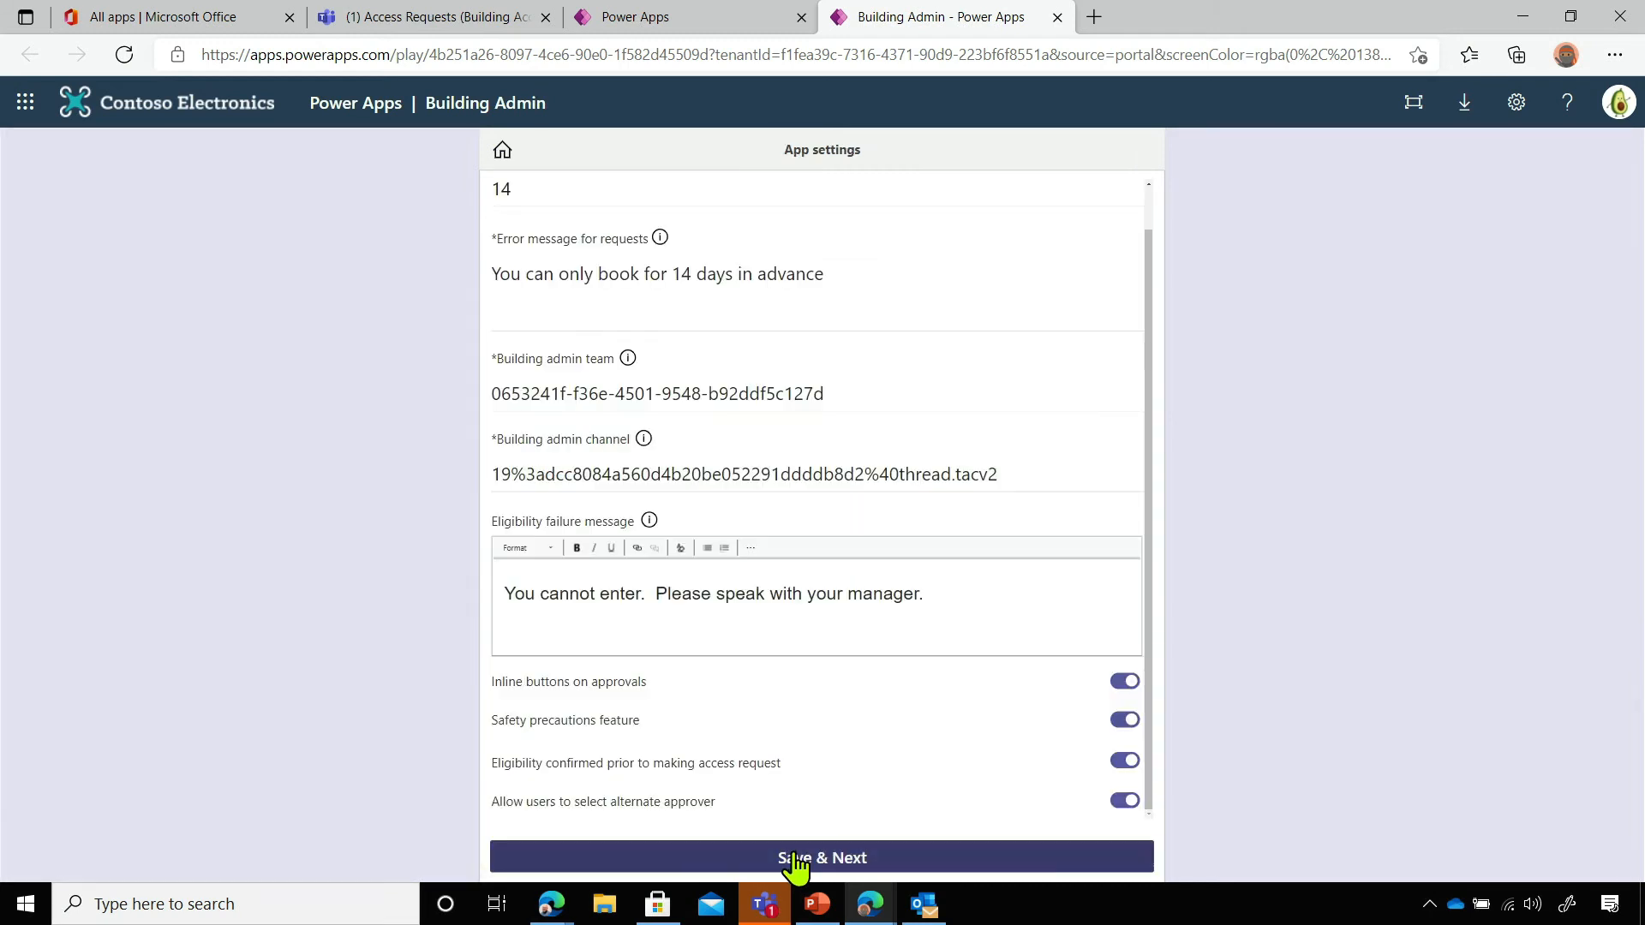
pyautogui.click(796, 861)
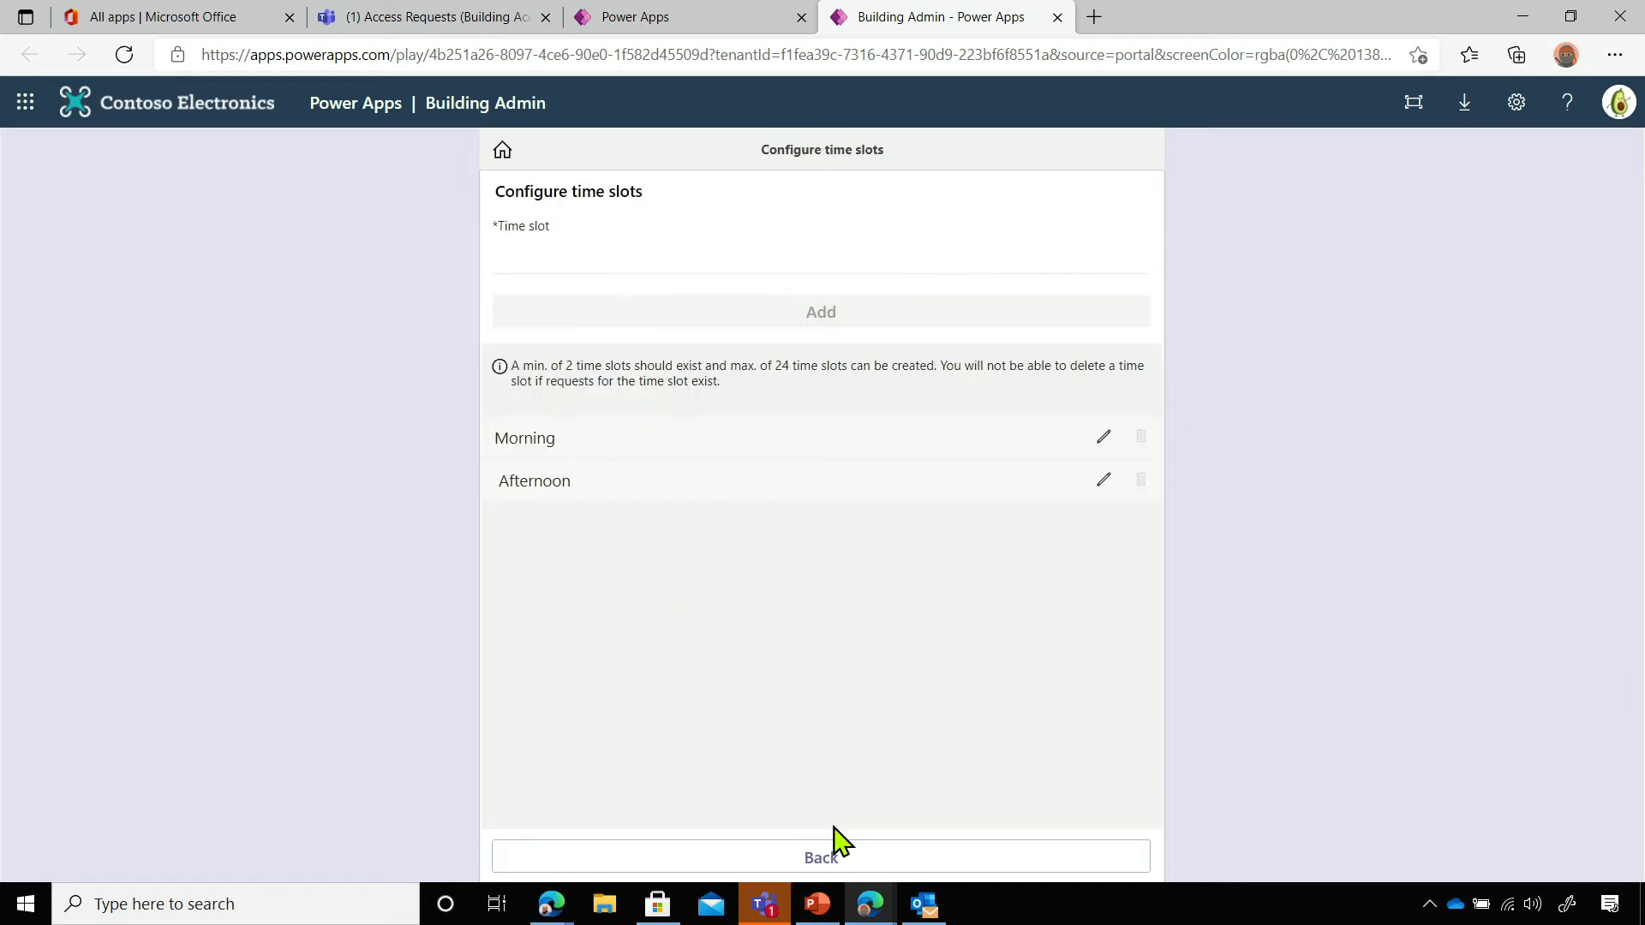
pyautogui.click(815, 861)
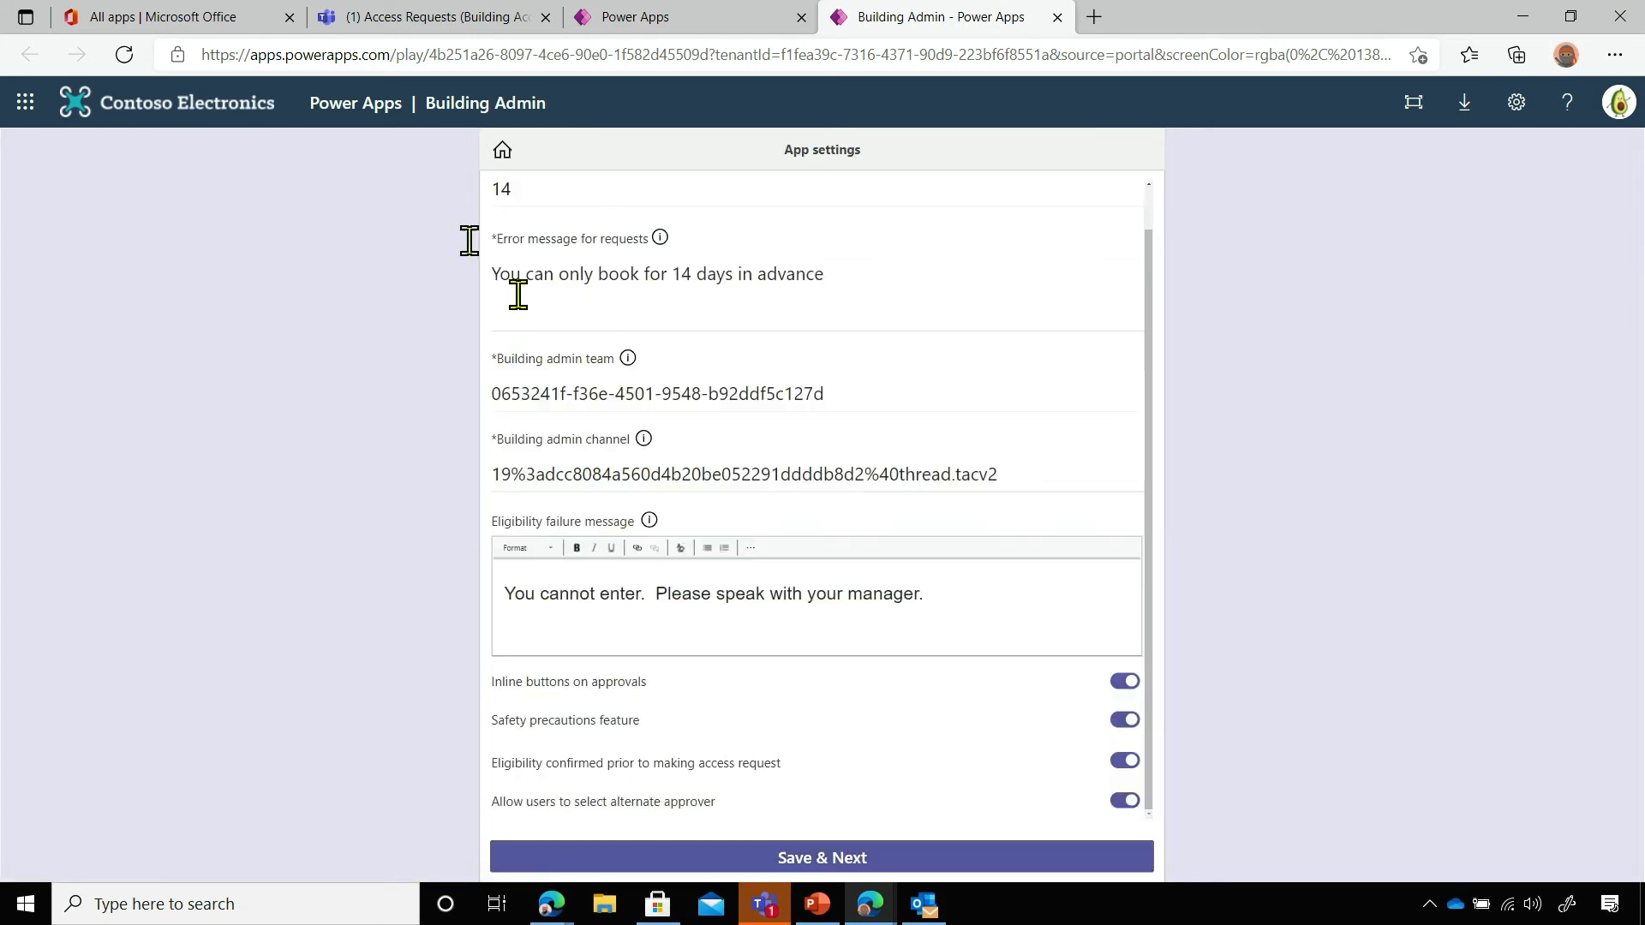
# Open the eligibility questions from the app's home page and publish the question "Have you had any COVID symptoms in the last 14 days?"
pyautogui.click(503, 153)
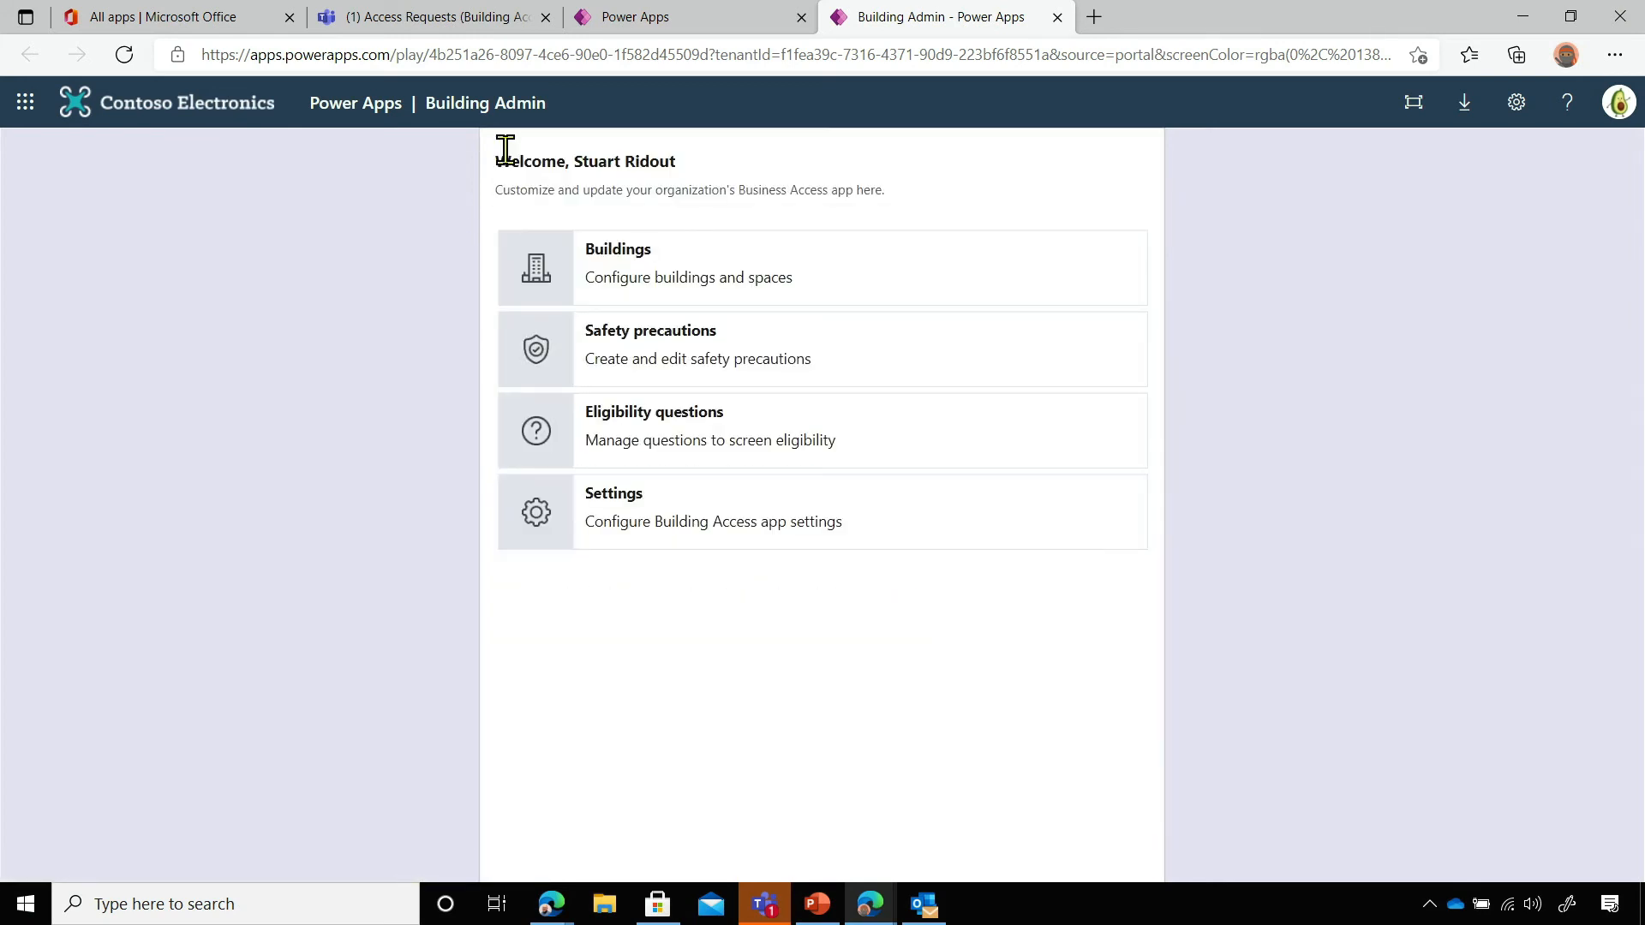
pyautogui.click(561, 441)
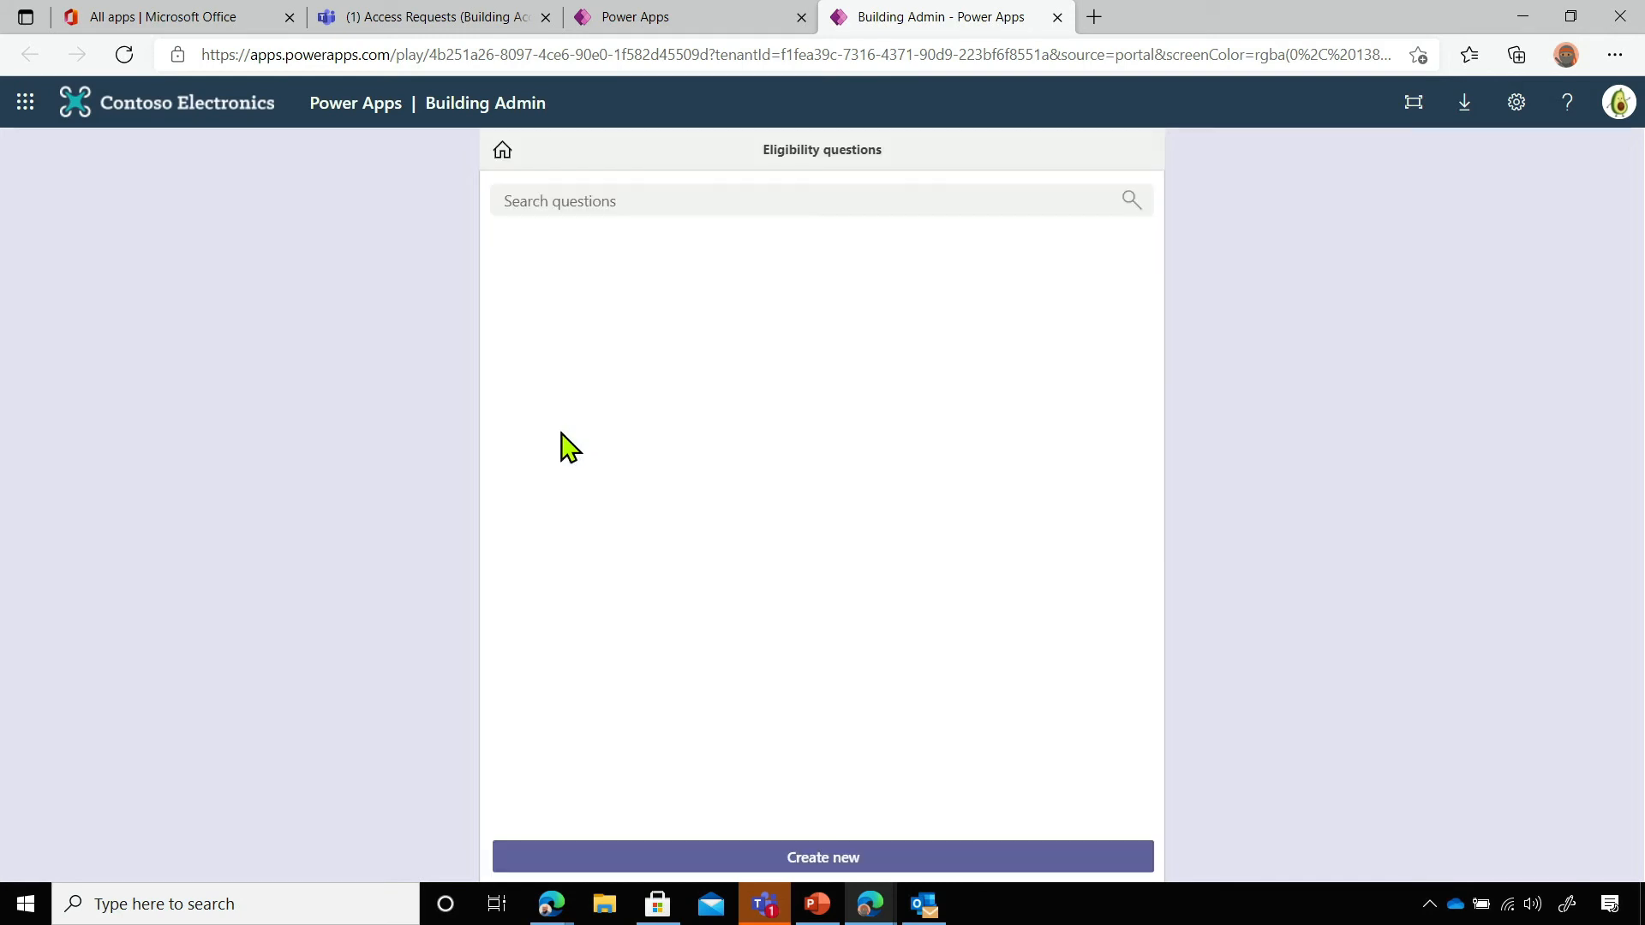
pyautogui.click(852, 859)
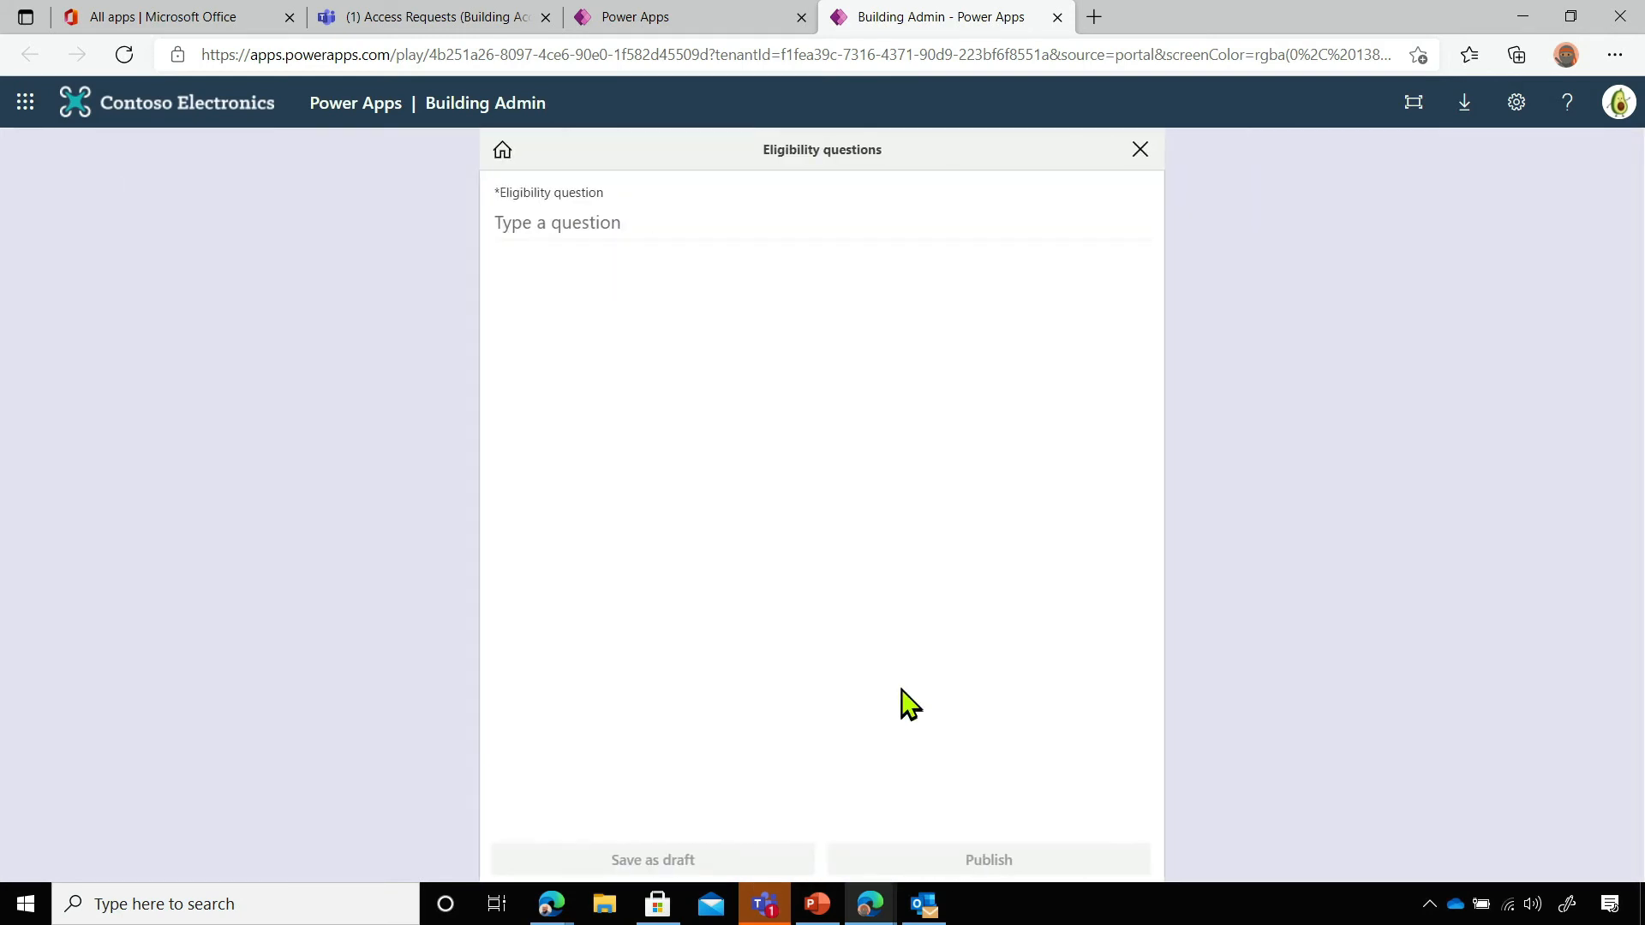
pyautogui.click(576, 209)
pyautogui.write('Ha')
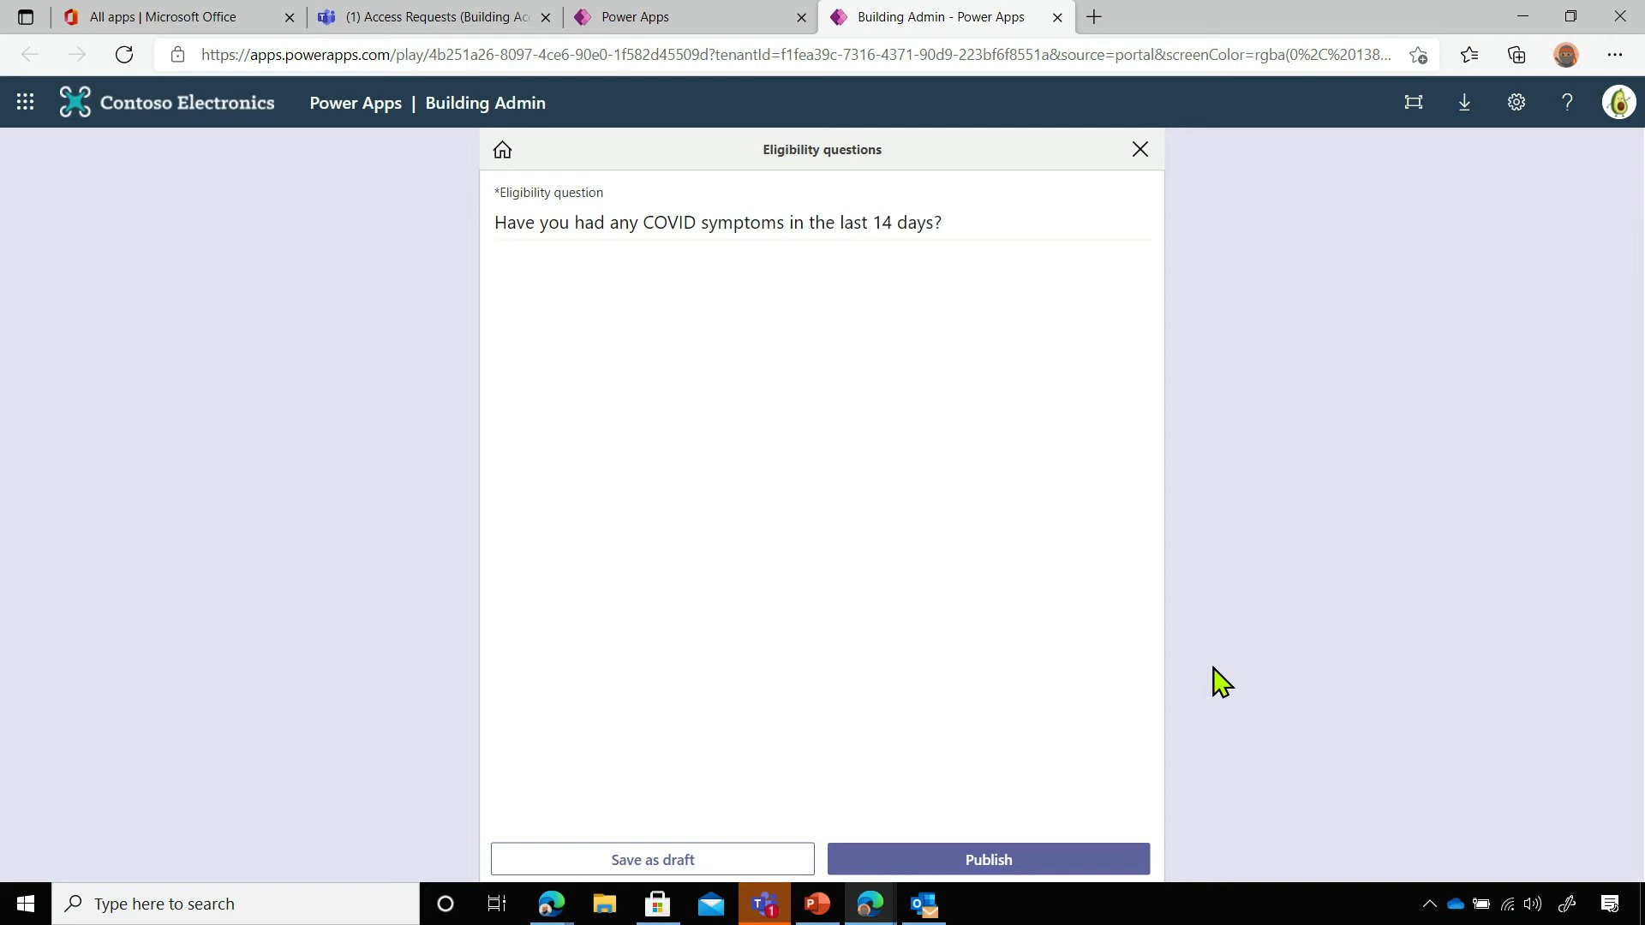
pyautogui.click(1081, 867)
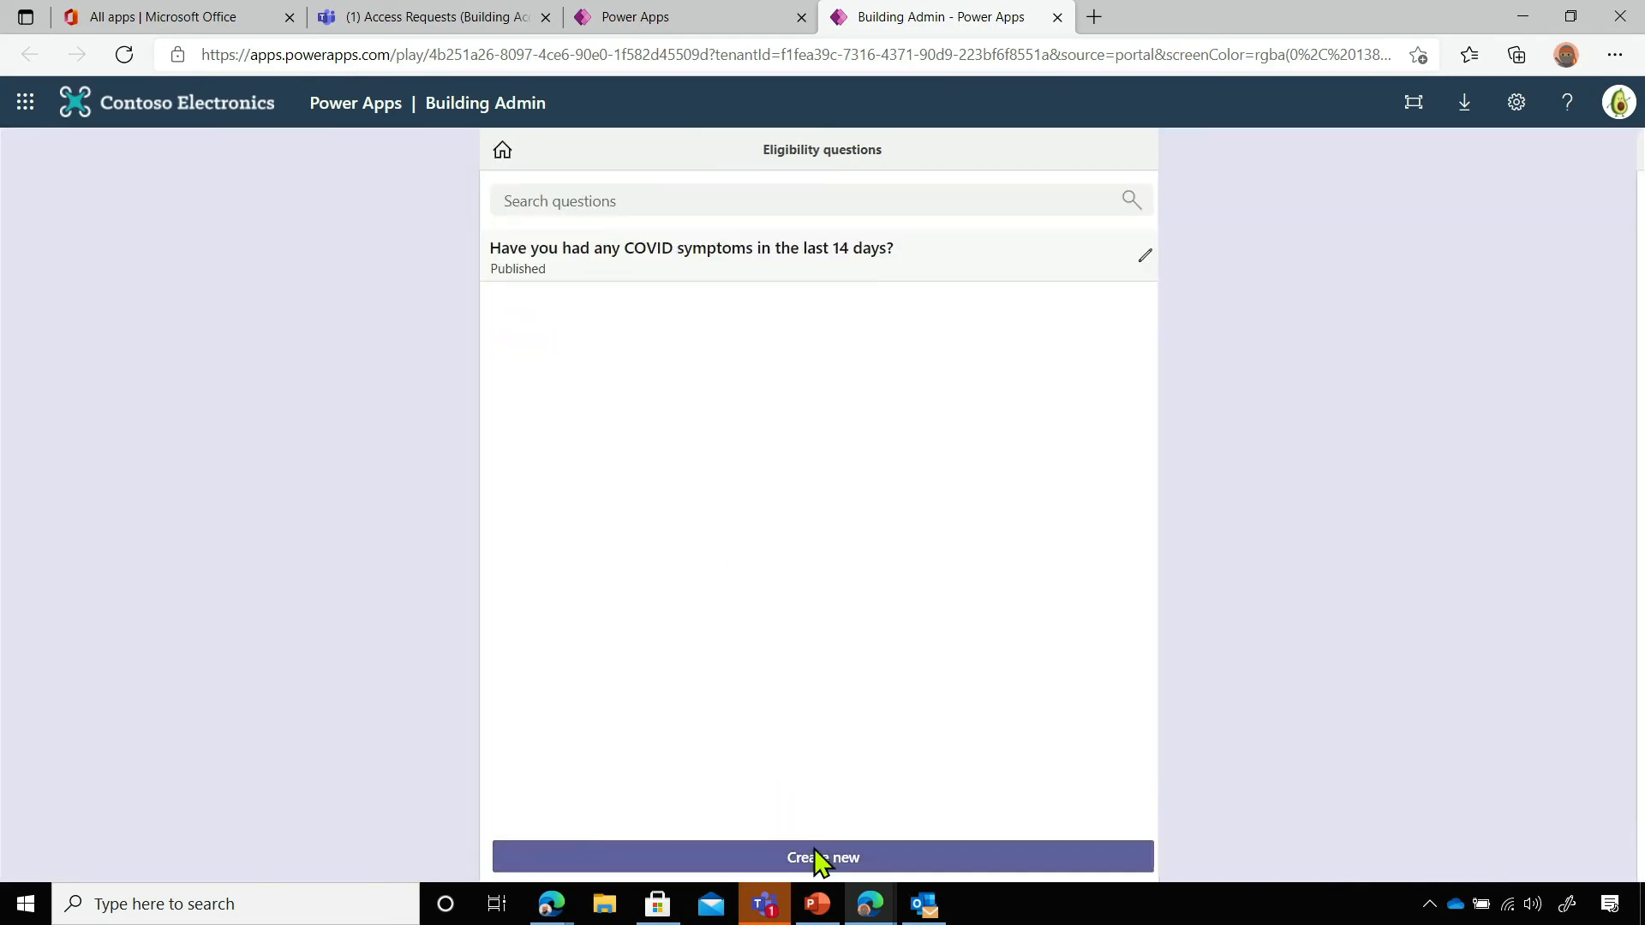
# Create and publish the eligibility question "Have any members of your household had any COVID symptoms in the last 14 days?"
pyautogui.click(819, 858)
pyautogui.click(597, 214)
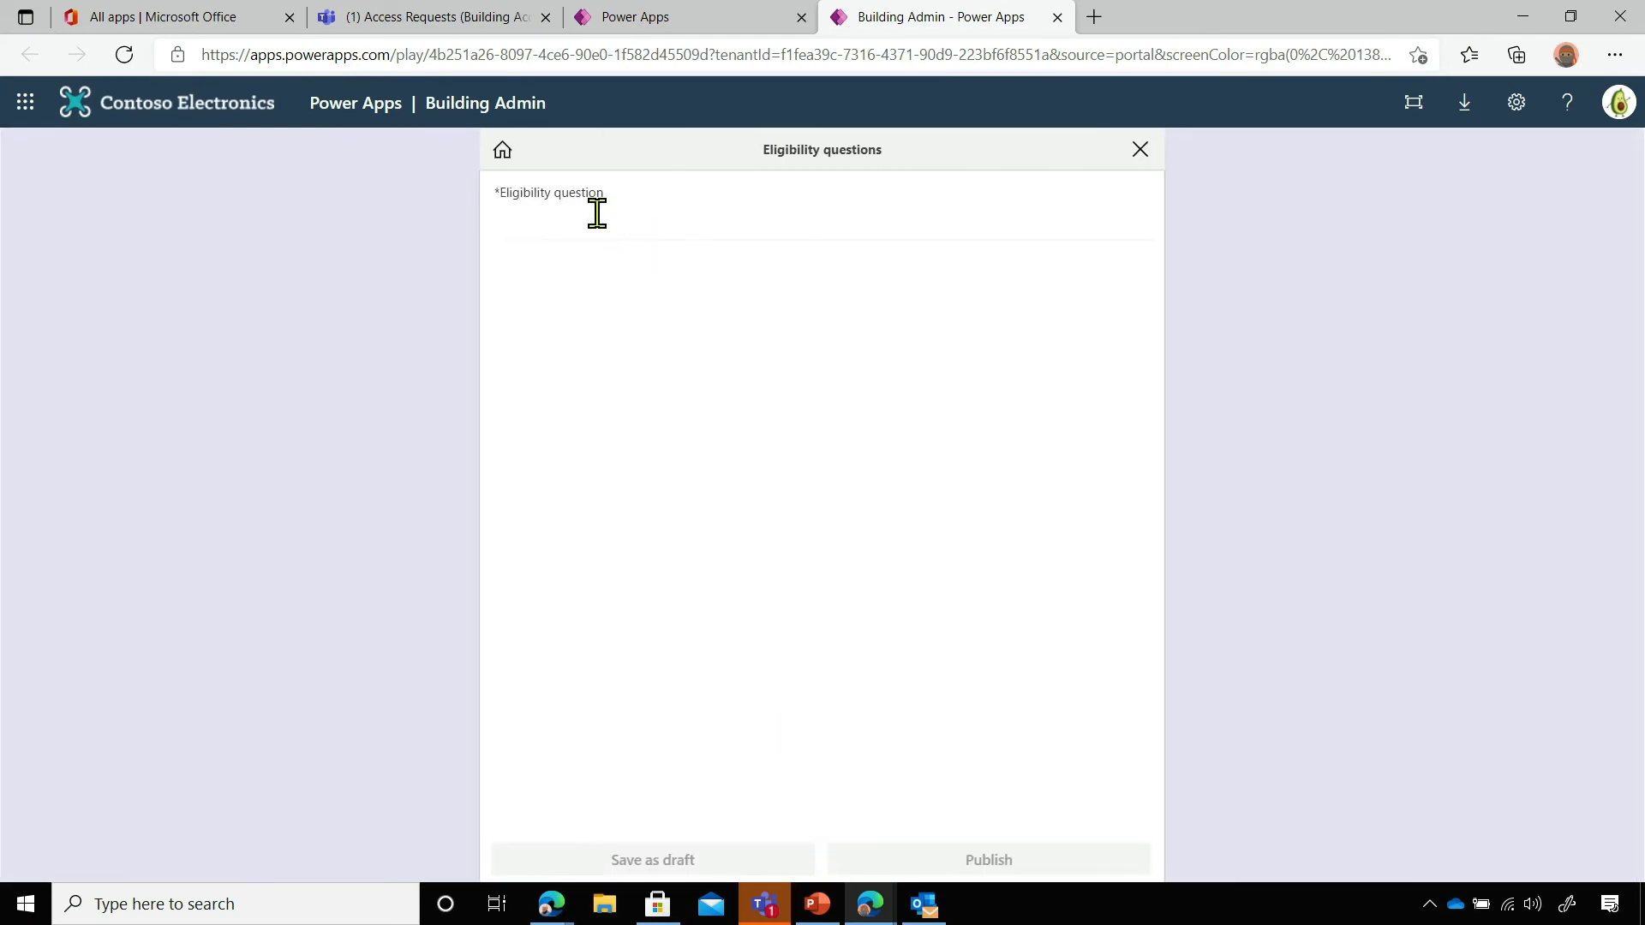
pyautogui.write('Have any members')
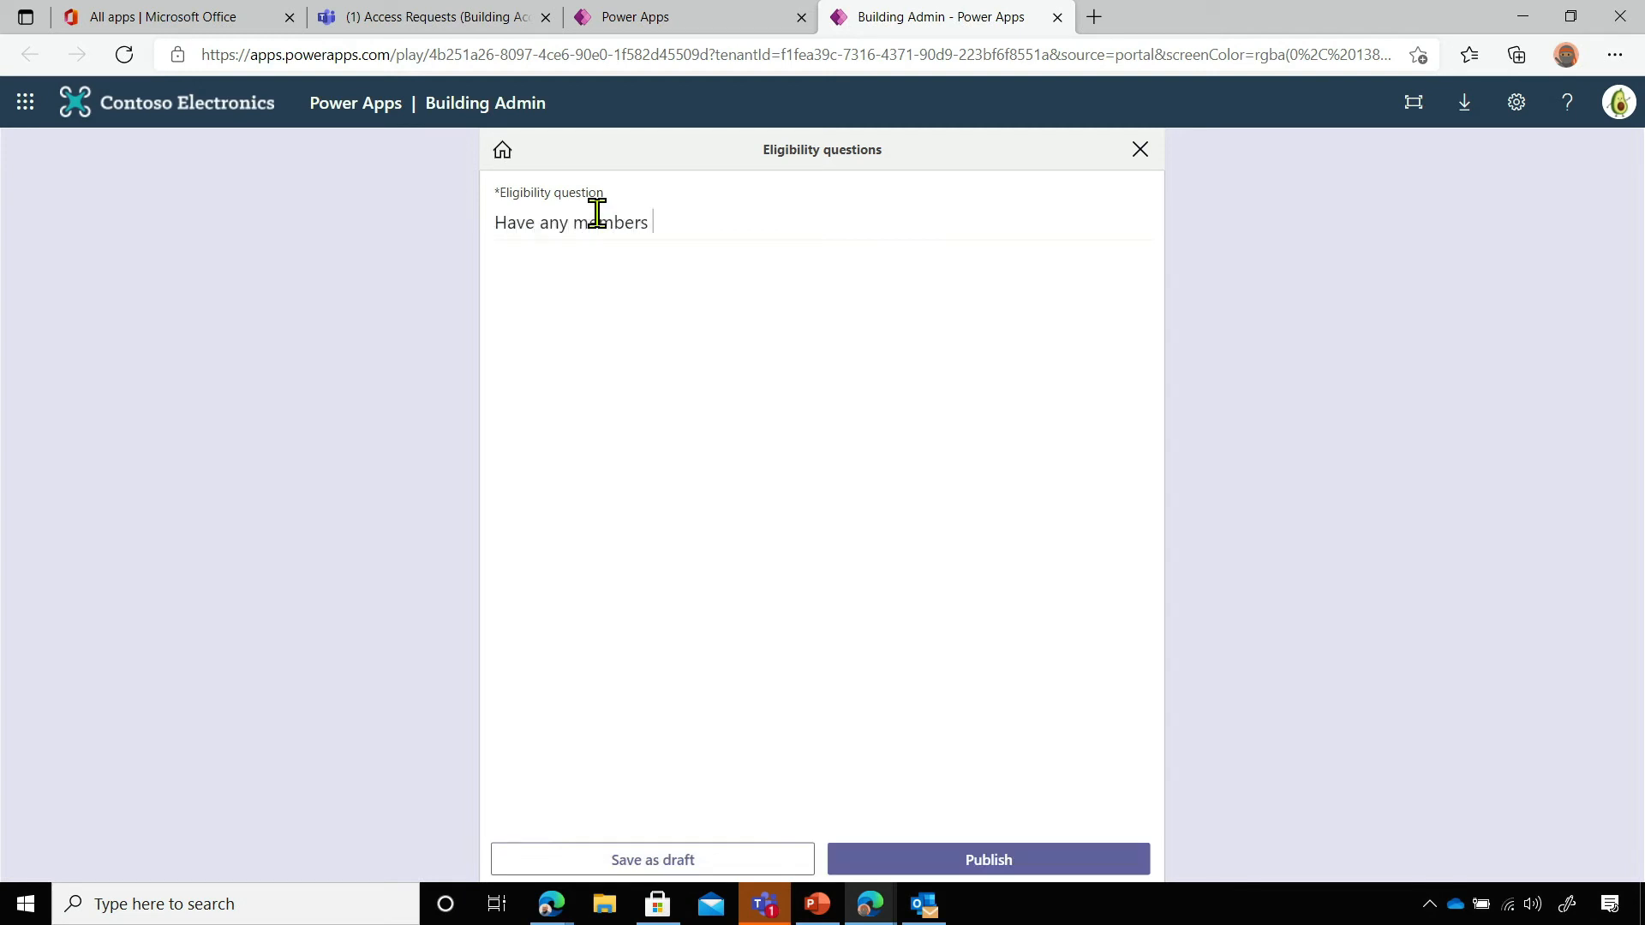
pyautogui.write(' of your household had any COVID symptoms in the la')
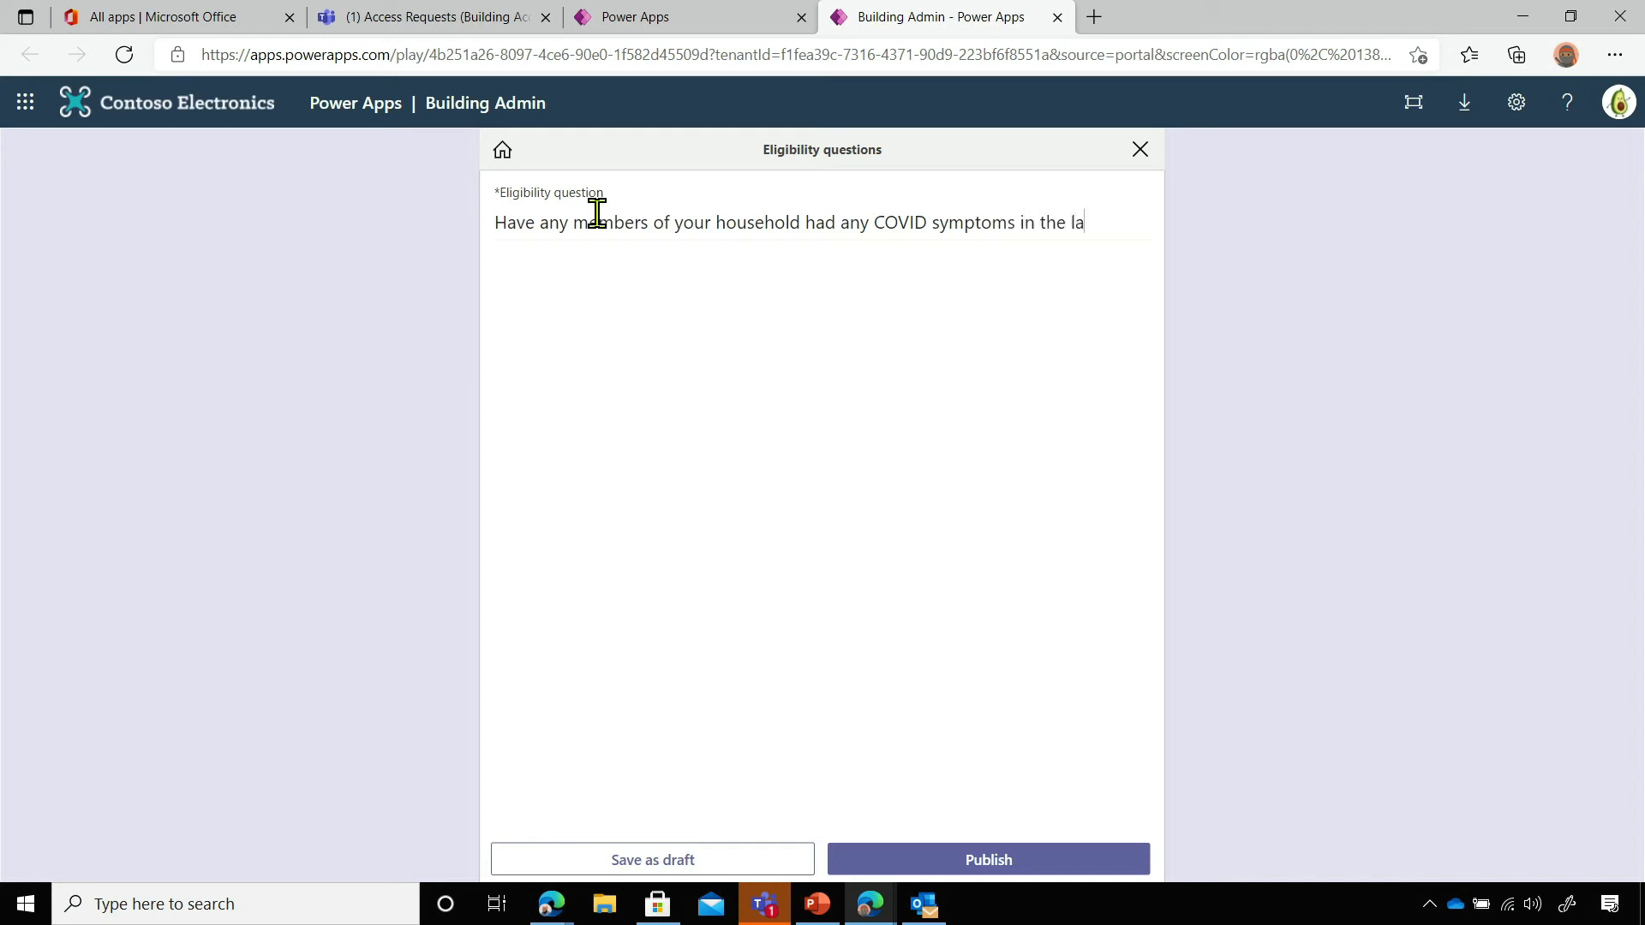
pyautogui.write('days?')
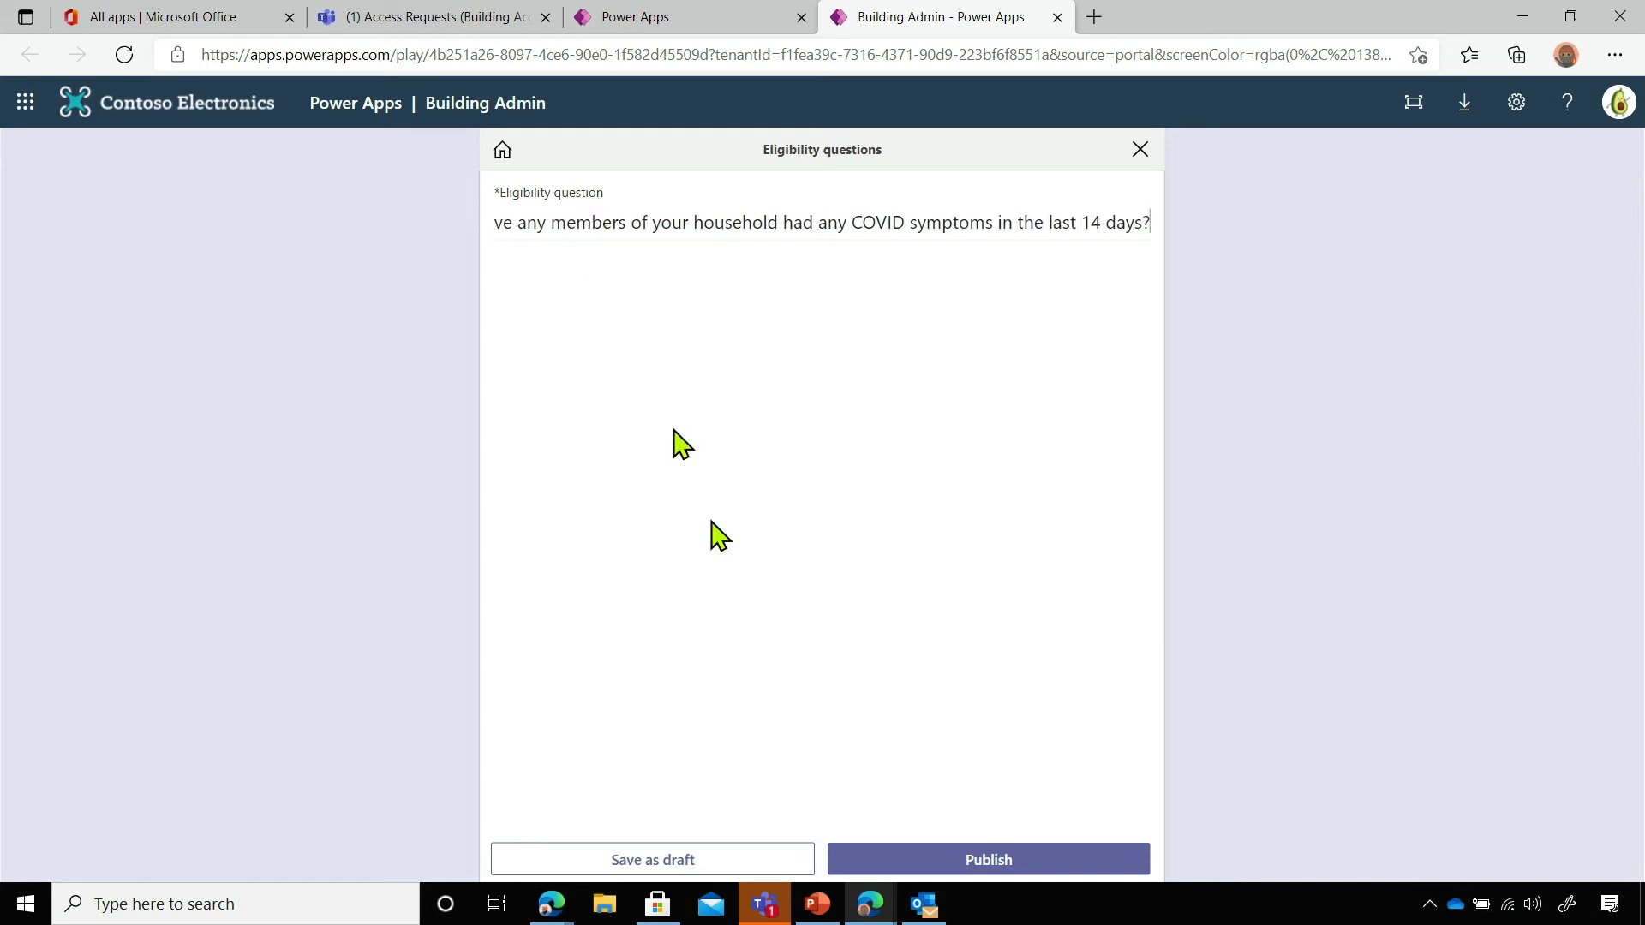
pyautogui.click(987, 860)
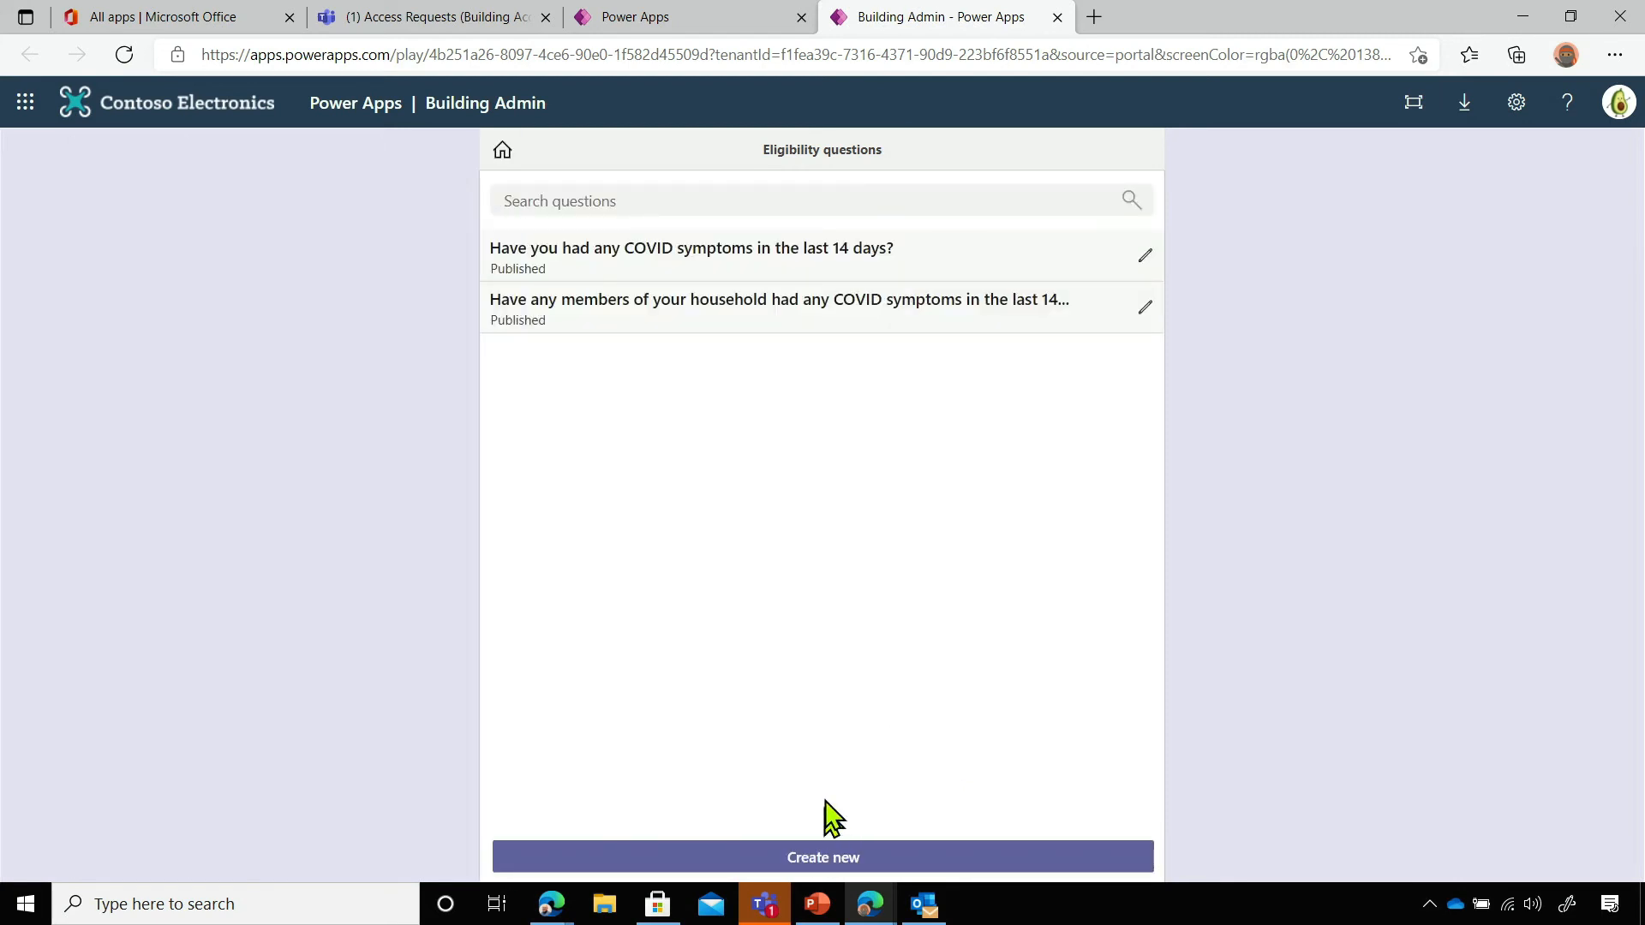
# Create and publish the eligibility question "Have you or any members of your household been instructed to isolate during this time?"
pyautogui.click(793, 865)
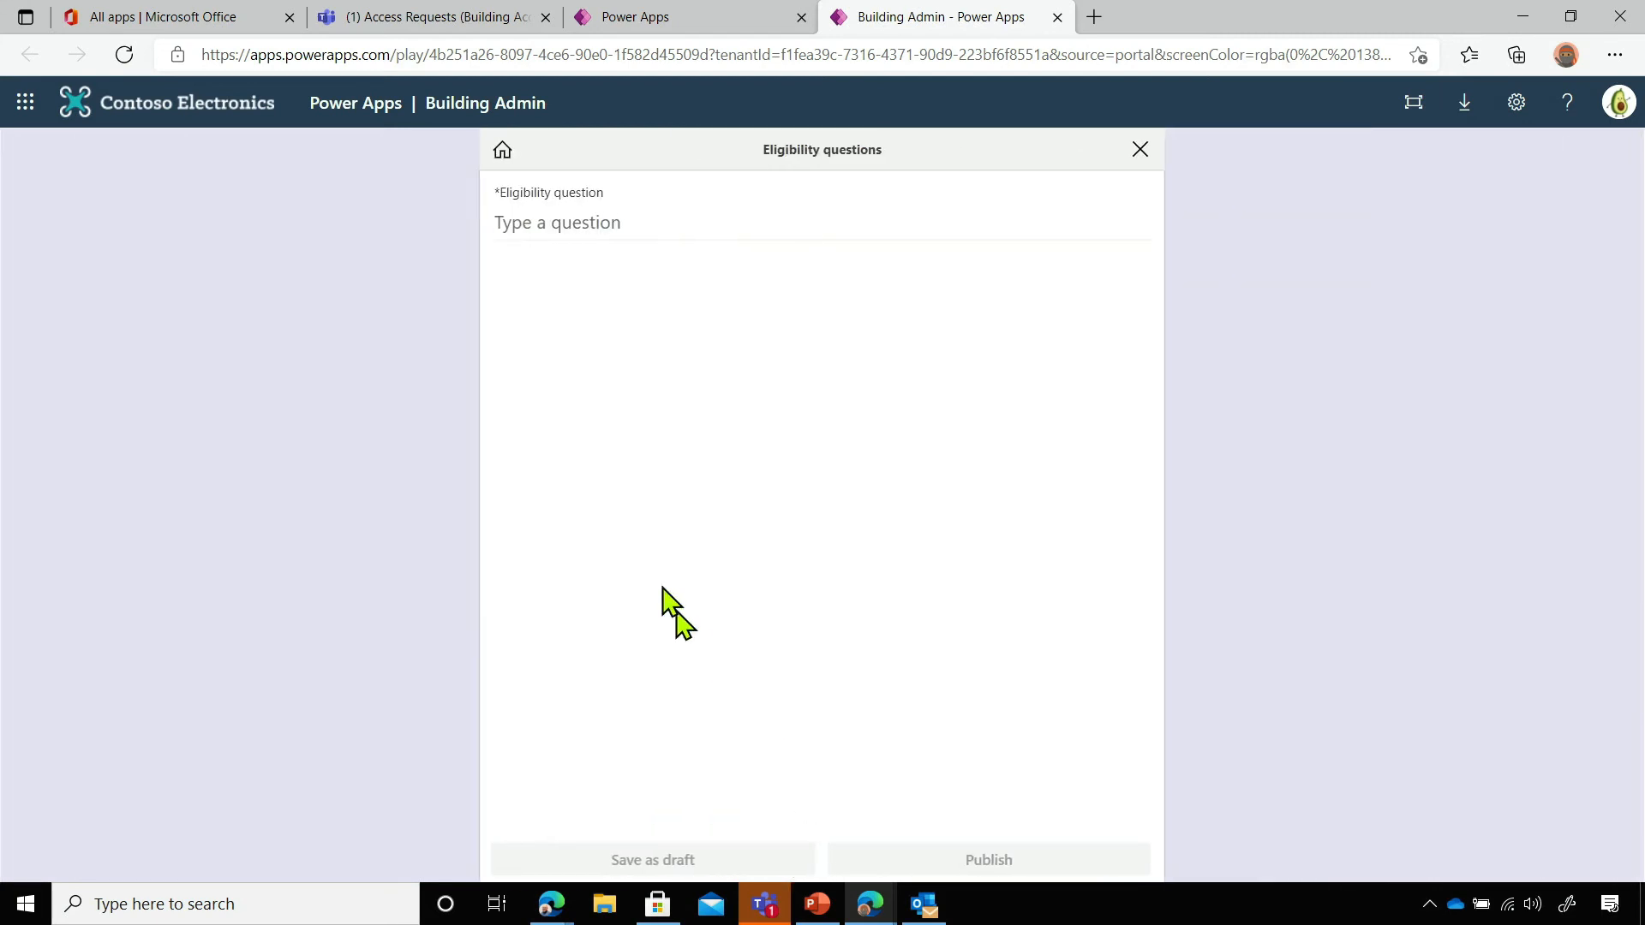
pyautogui.click(577, 227)
pyautogui.write('Have')
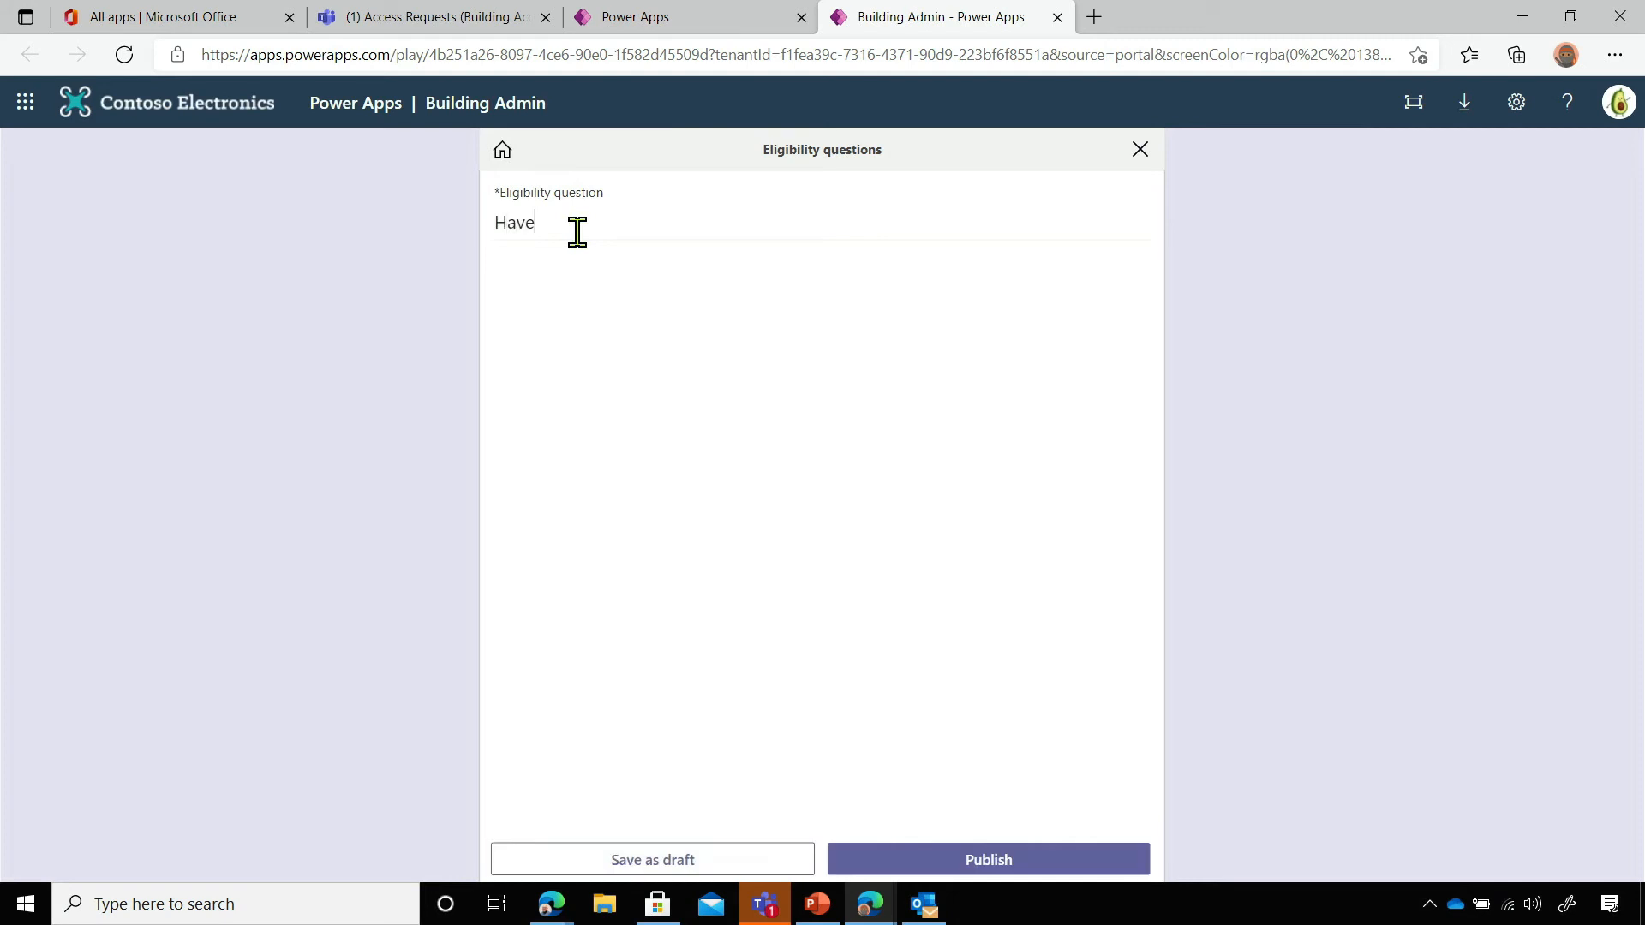
pyautogui.write(' you or any members of your househol')
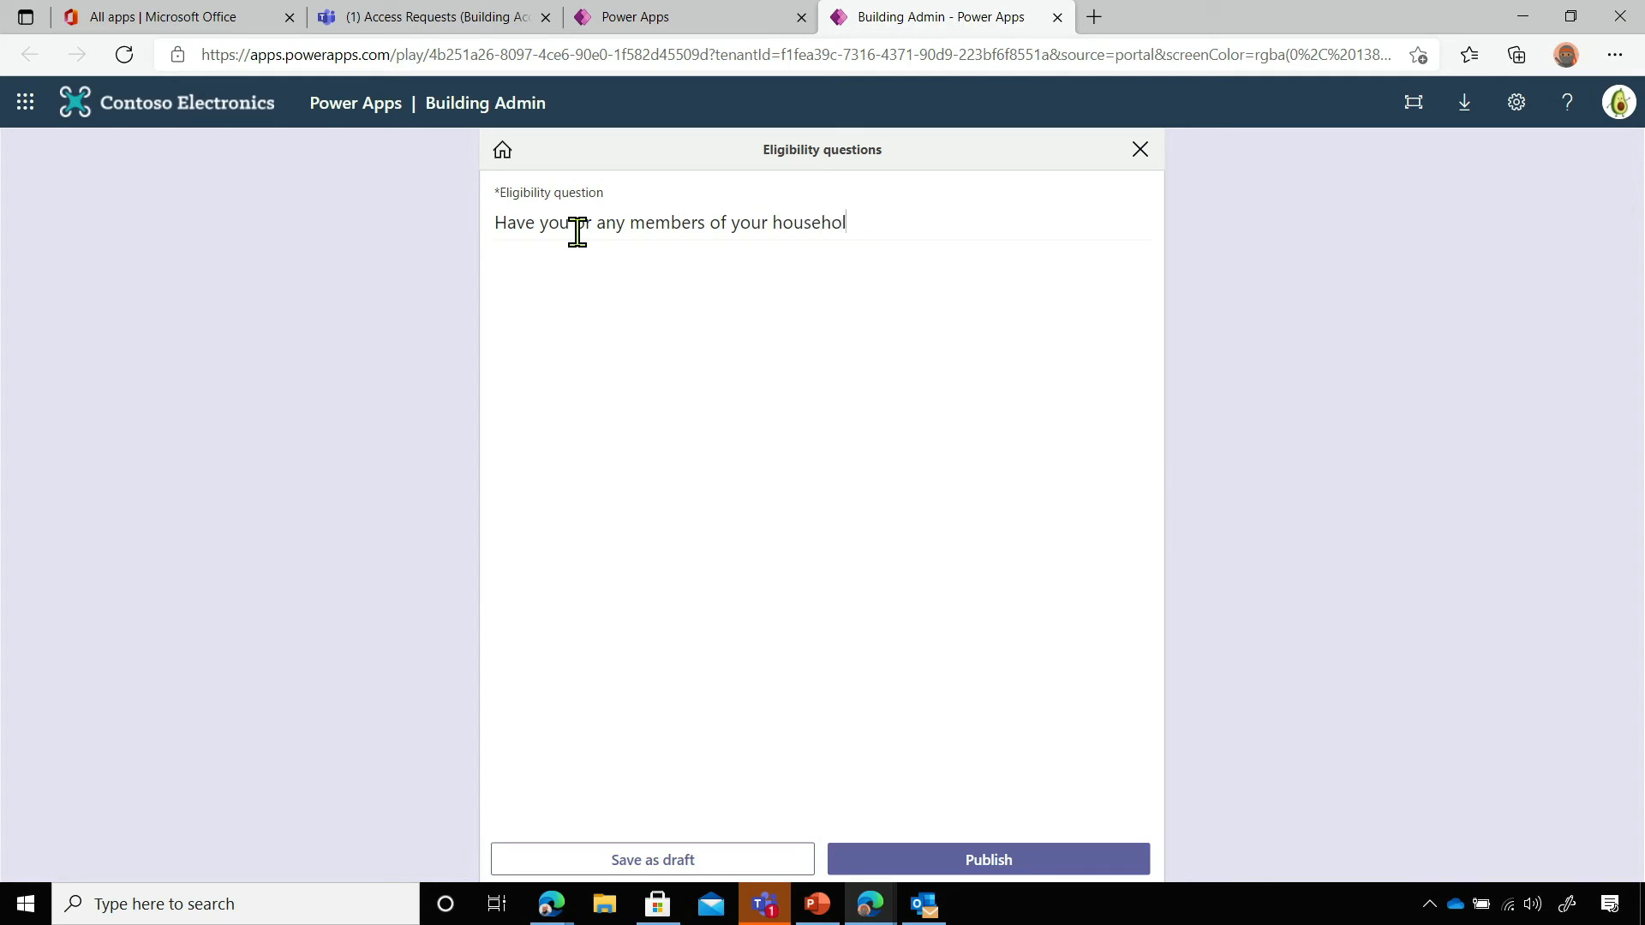
pyautogui.write('tructed to isolate duri')
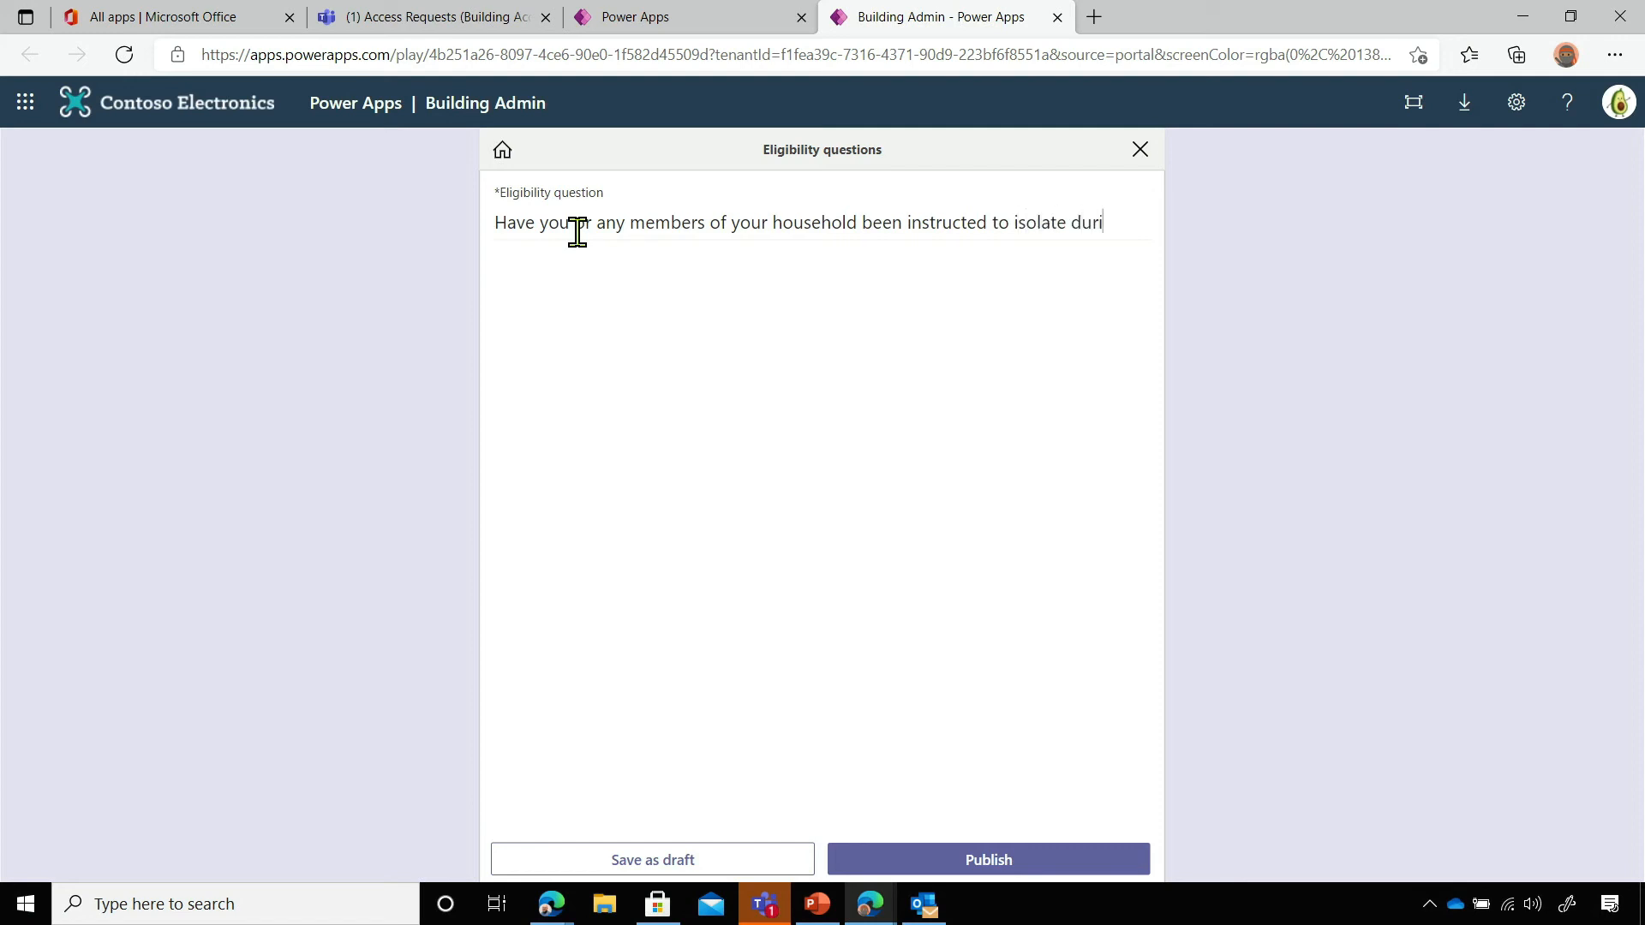
pyautogui.write('ng this time?')
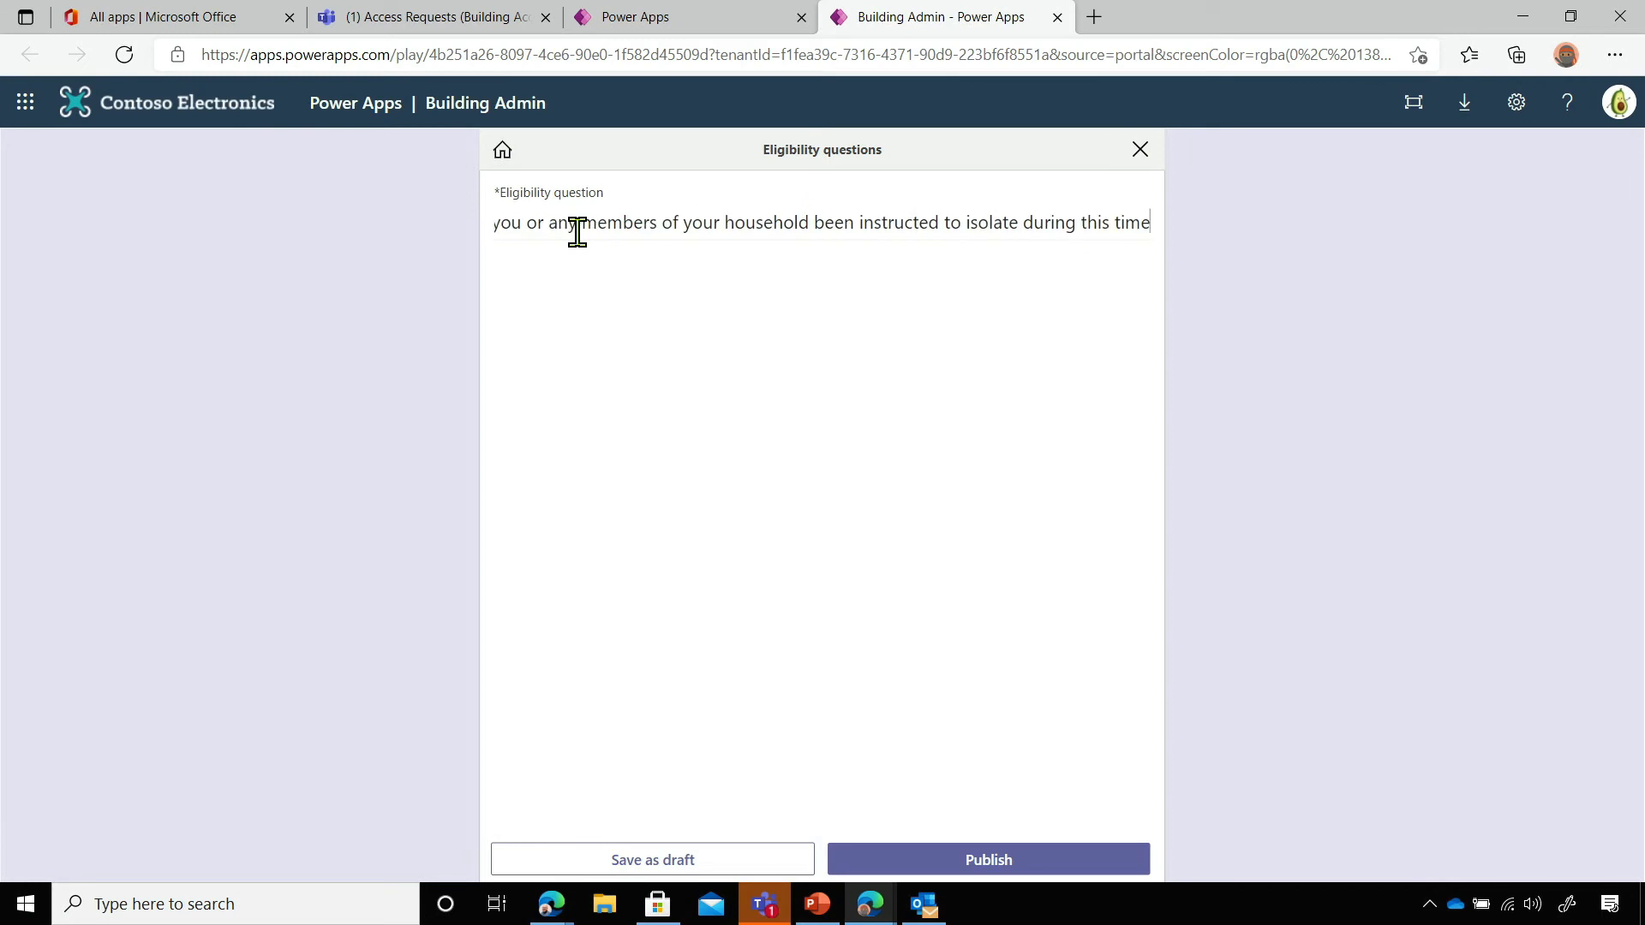
pyautogui.click(955, 861)
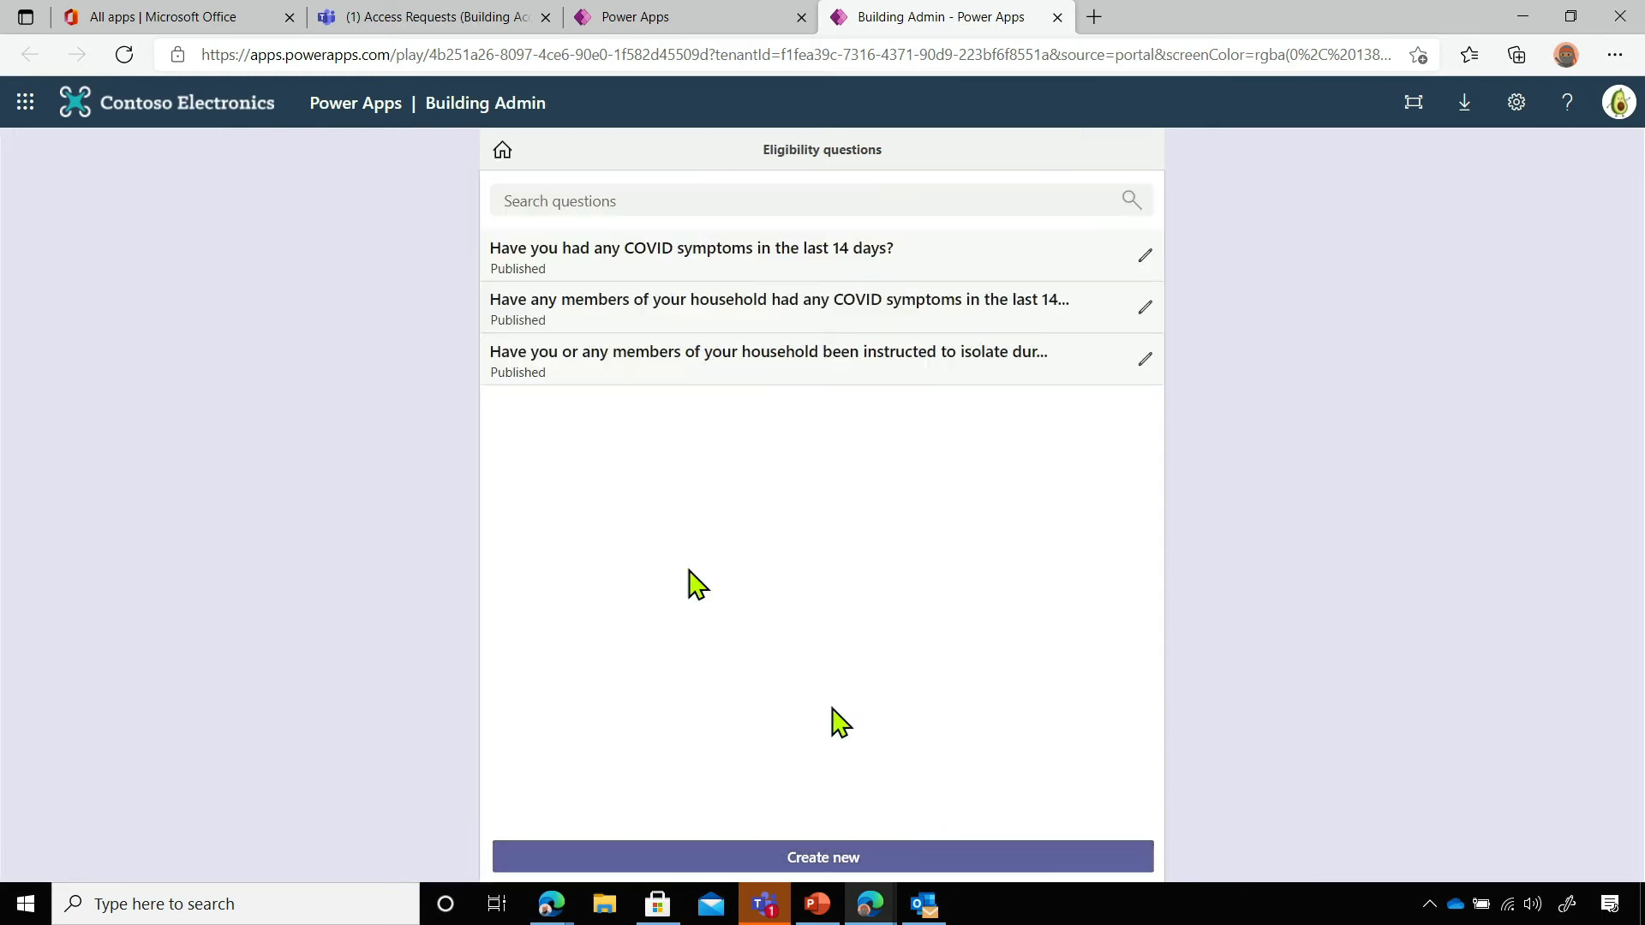
# Open the safety precautions from the app's home page and start a new one titled "New hand sanitisers"
pyautogui.click(500, 152)
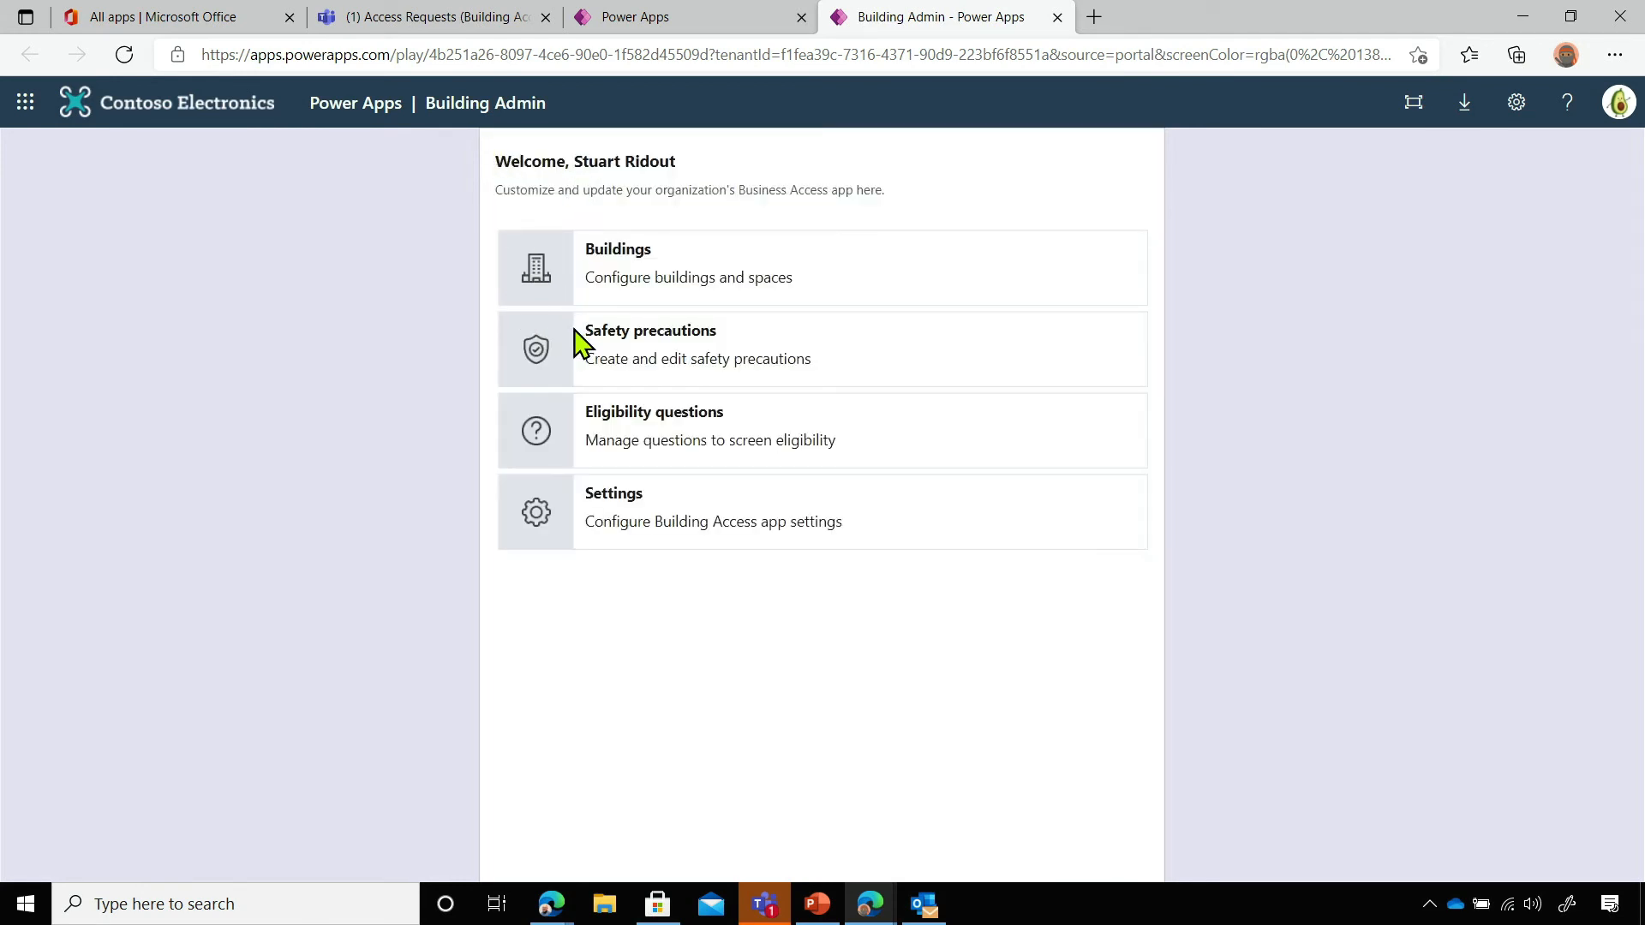
pyautogui.click(564, 349)
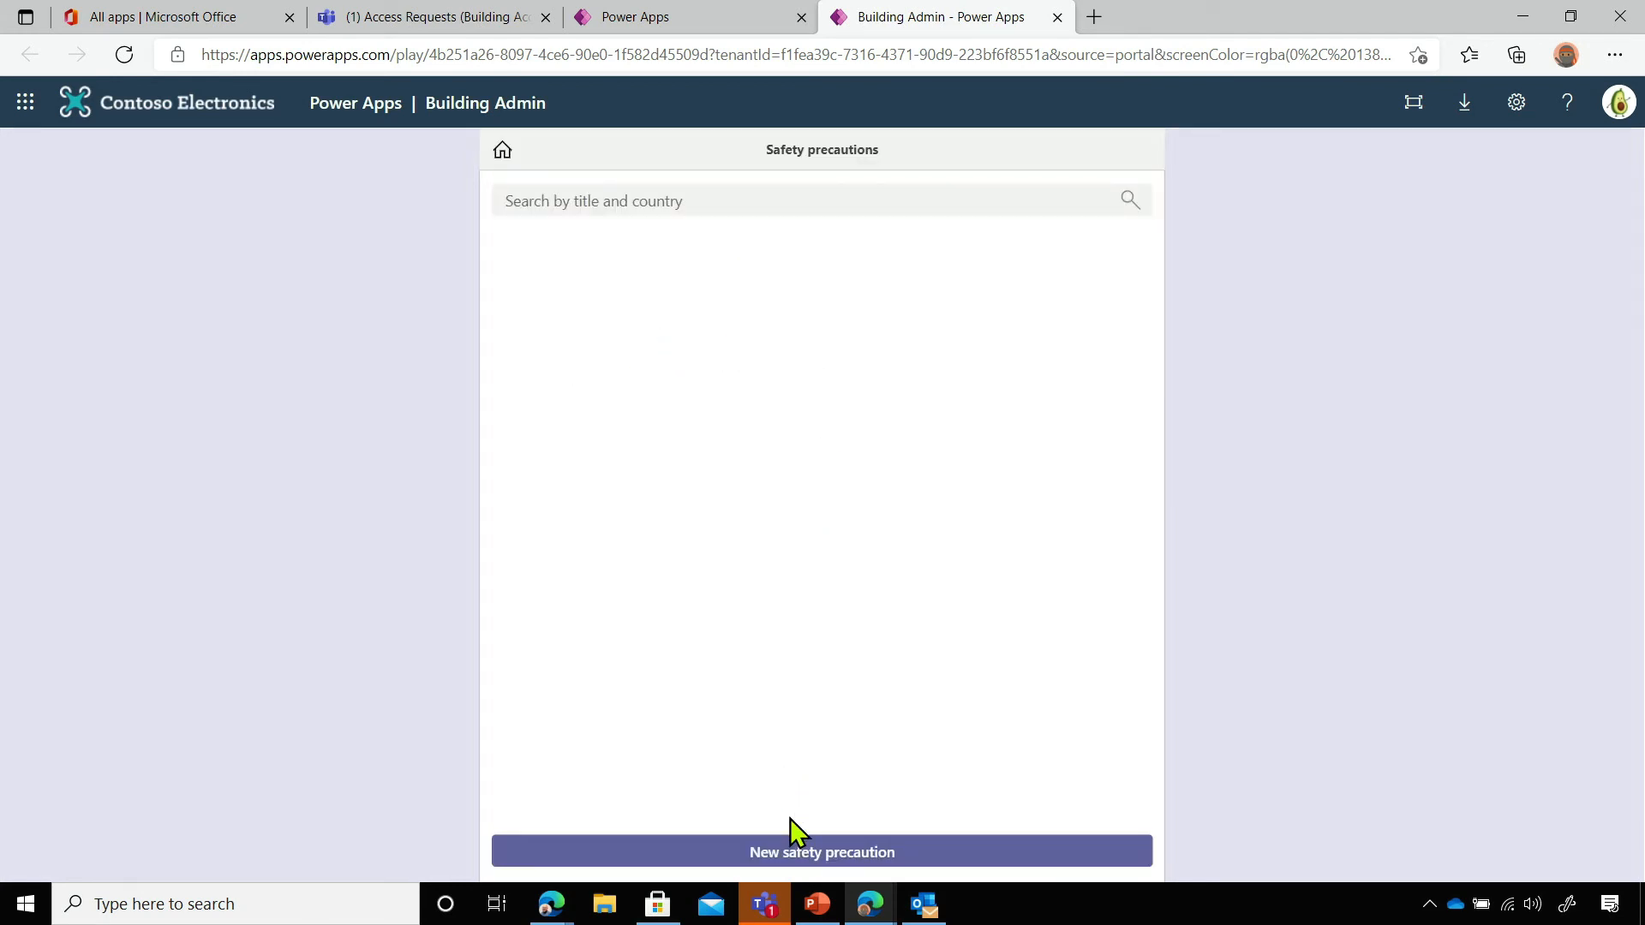
pyautogui.click(786, 848)
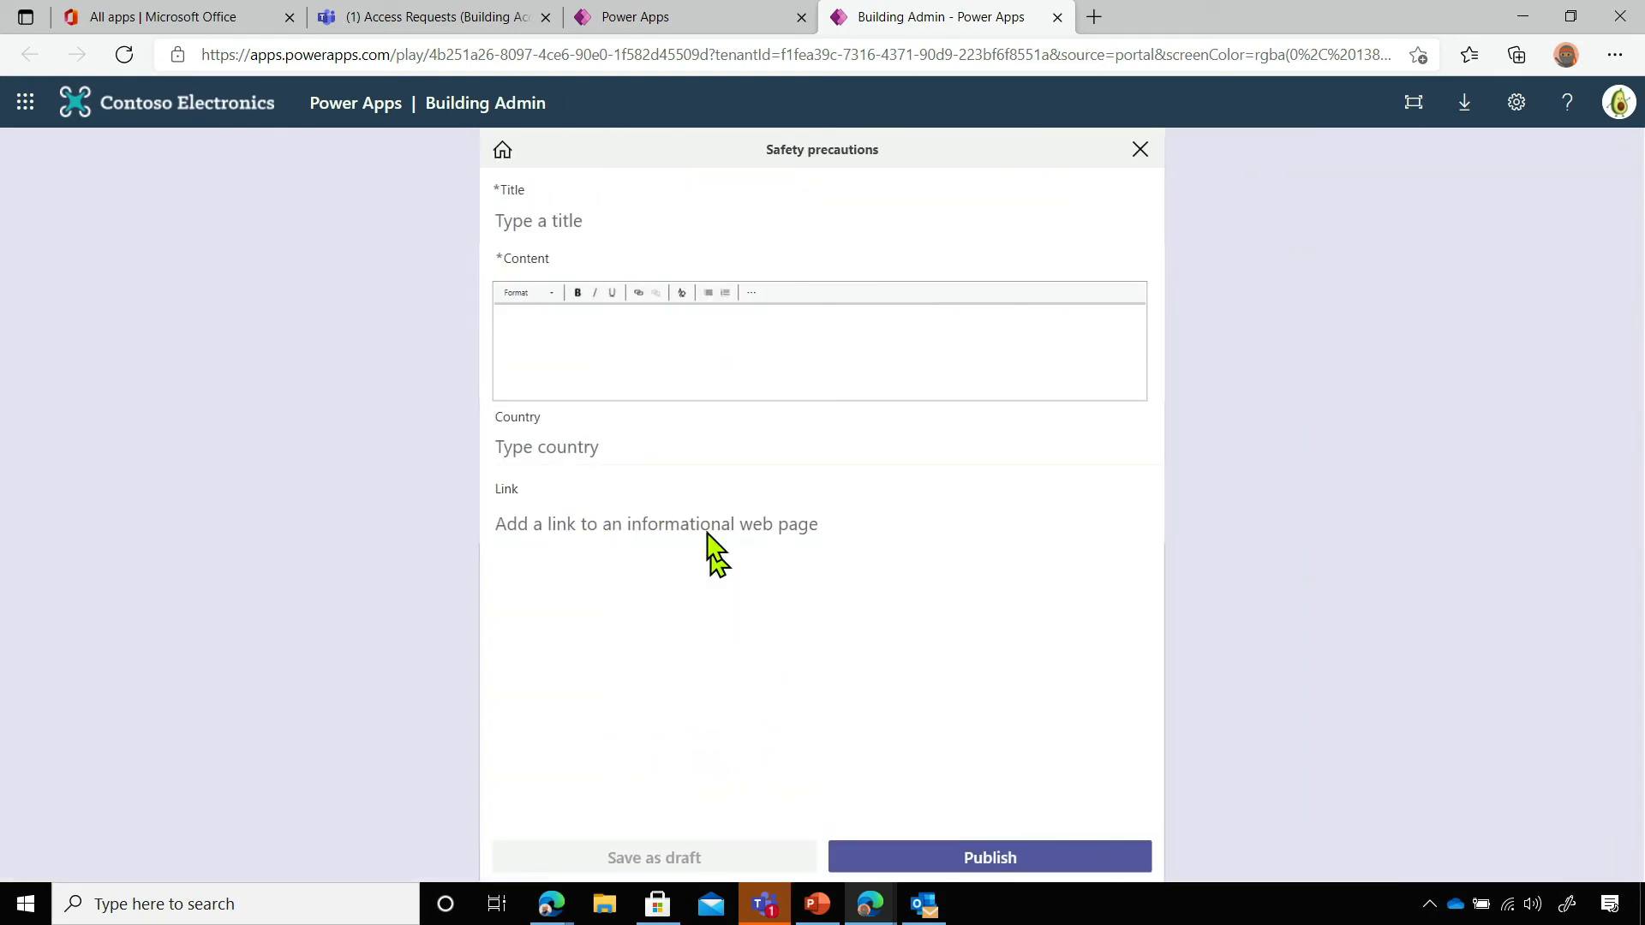
pyautogui.click(539, 227)
pyautogui.write('New hand sanitisers')
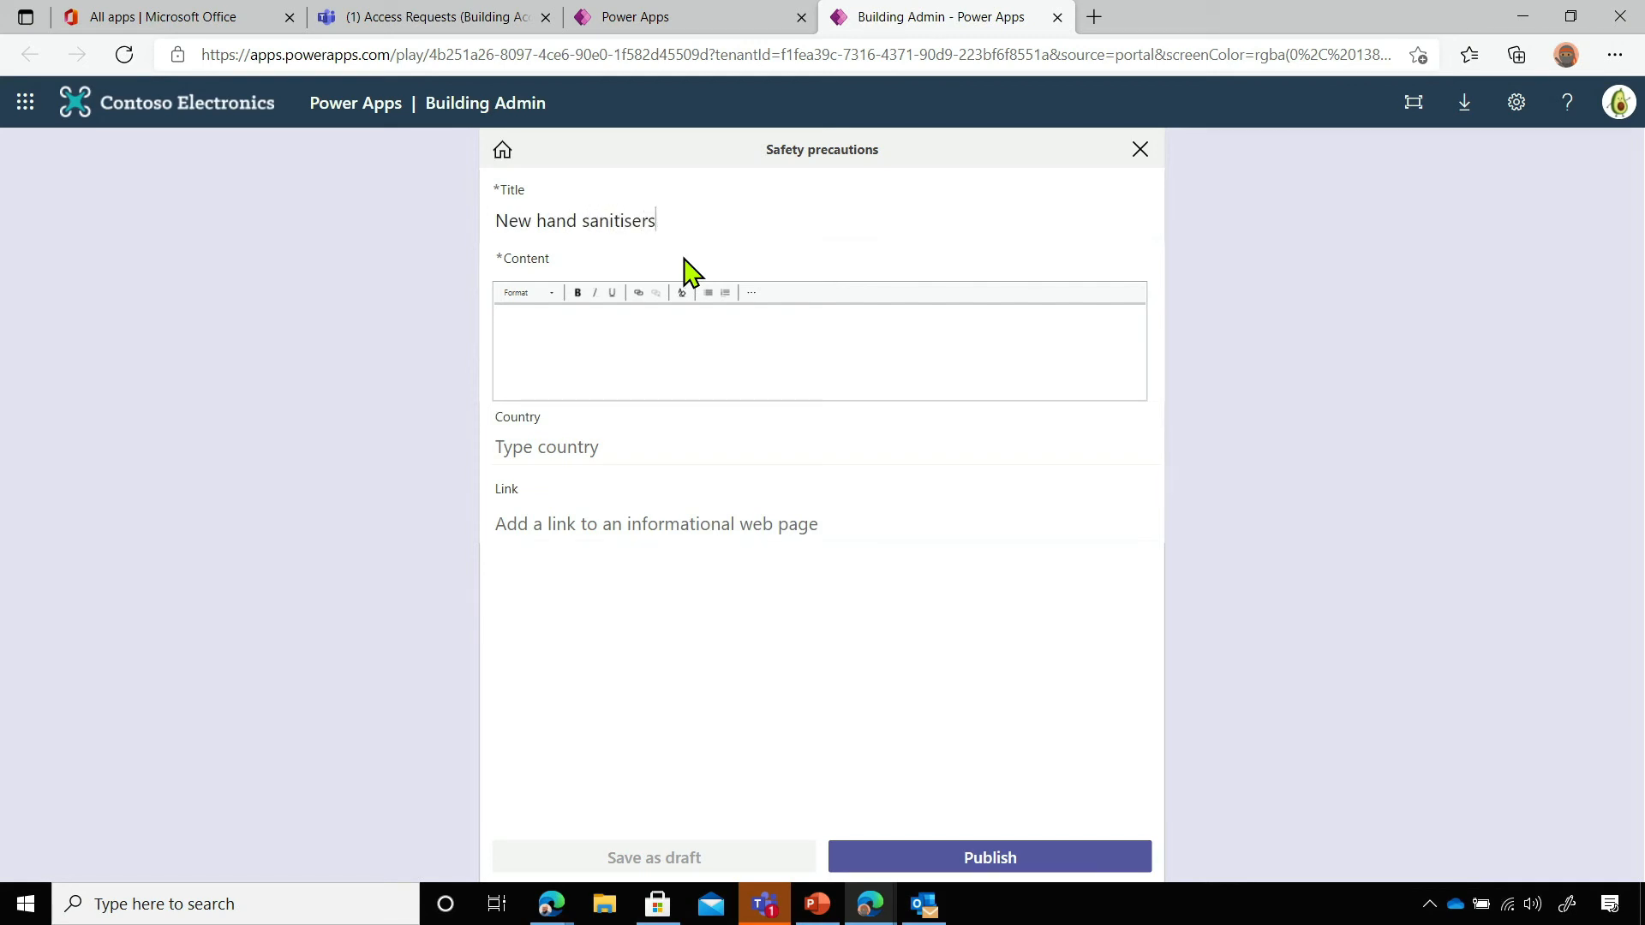
# Enter the content "Each floor has a hand sanitiser at various locations. Please use when entering or exiting a floor." and publish the precaution
pyautogui.press('Tab')
pyautogui.write('E')
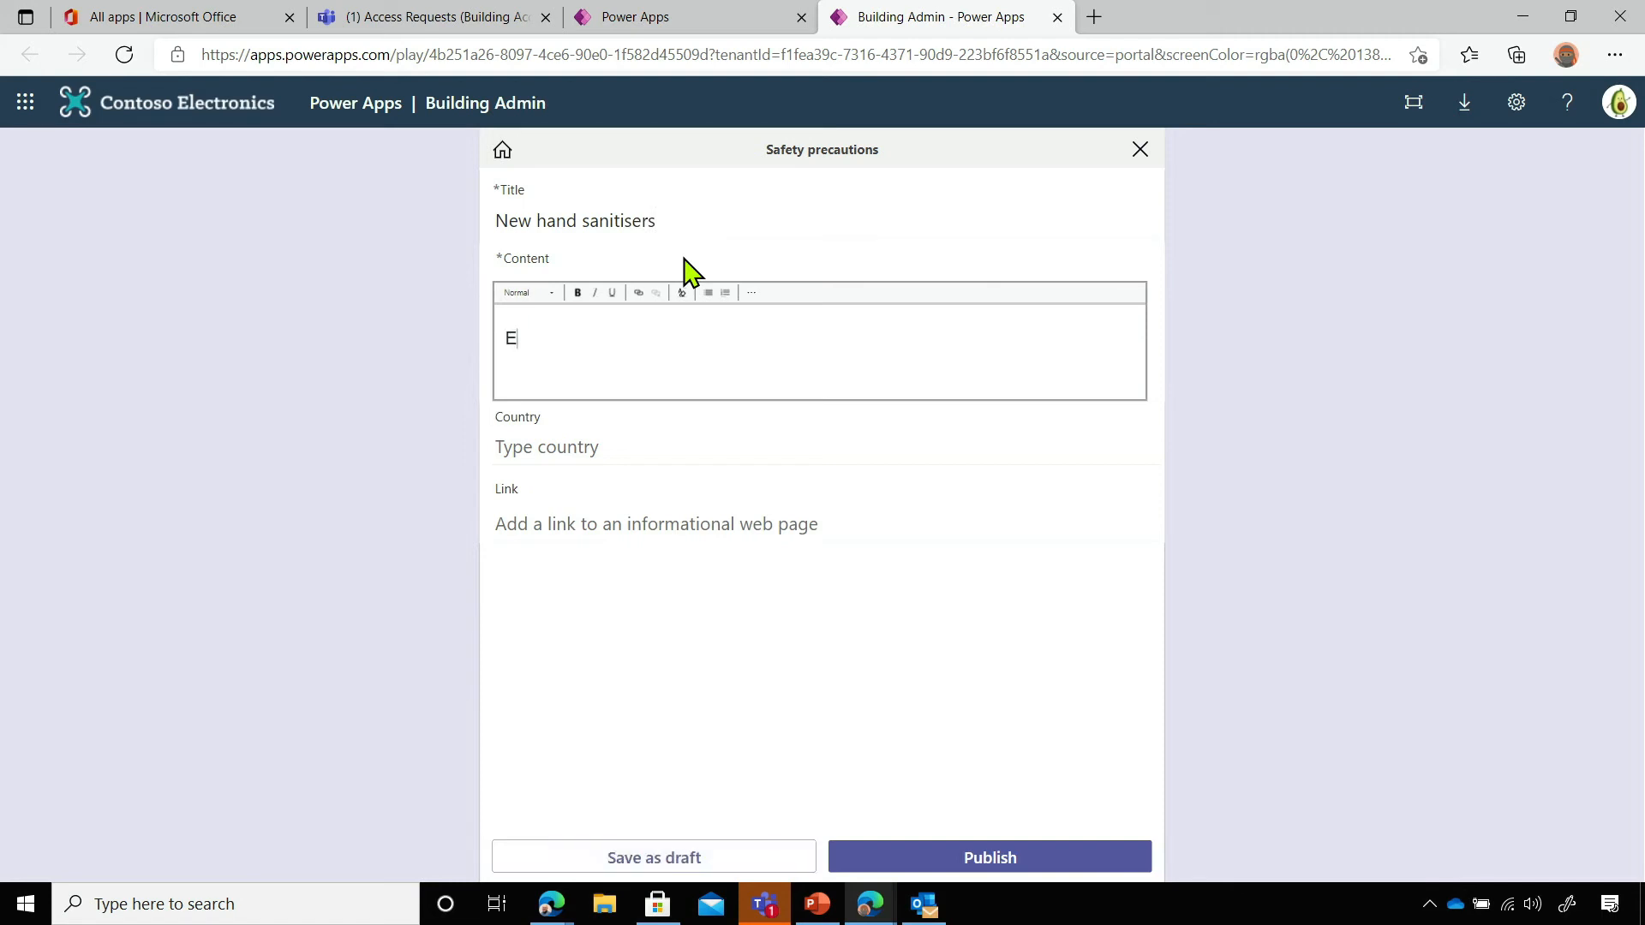
pyautogui.write('ach floor has a hand sin')
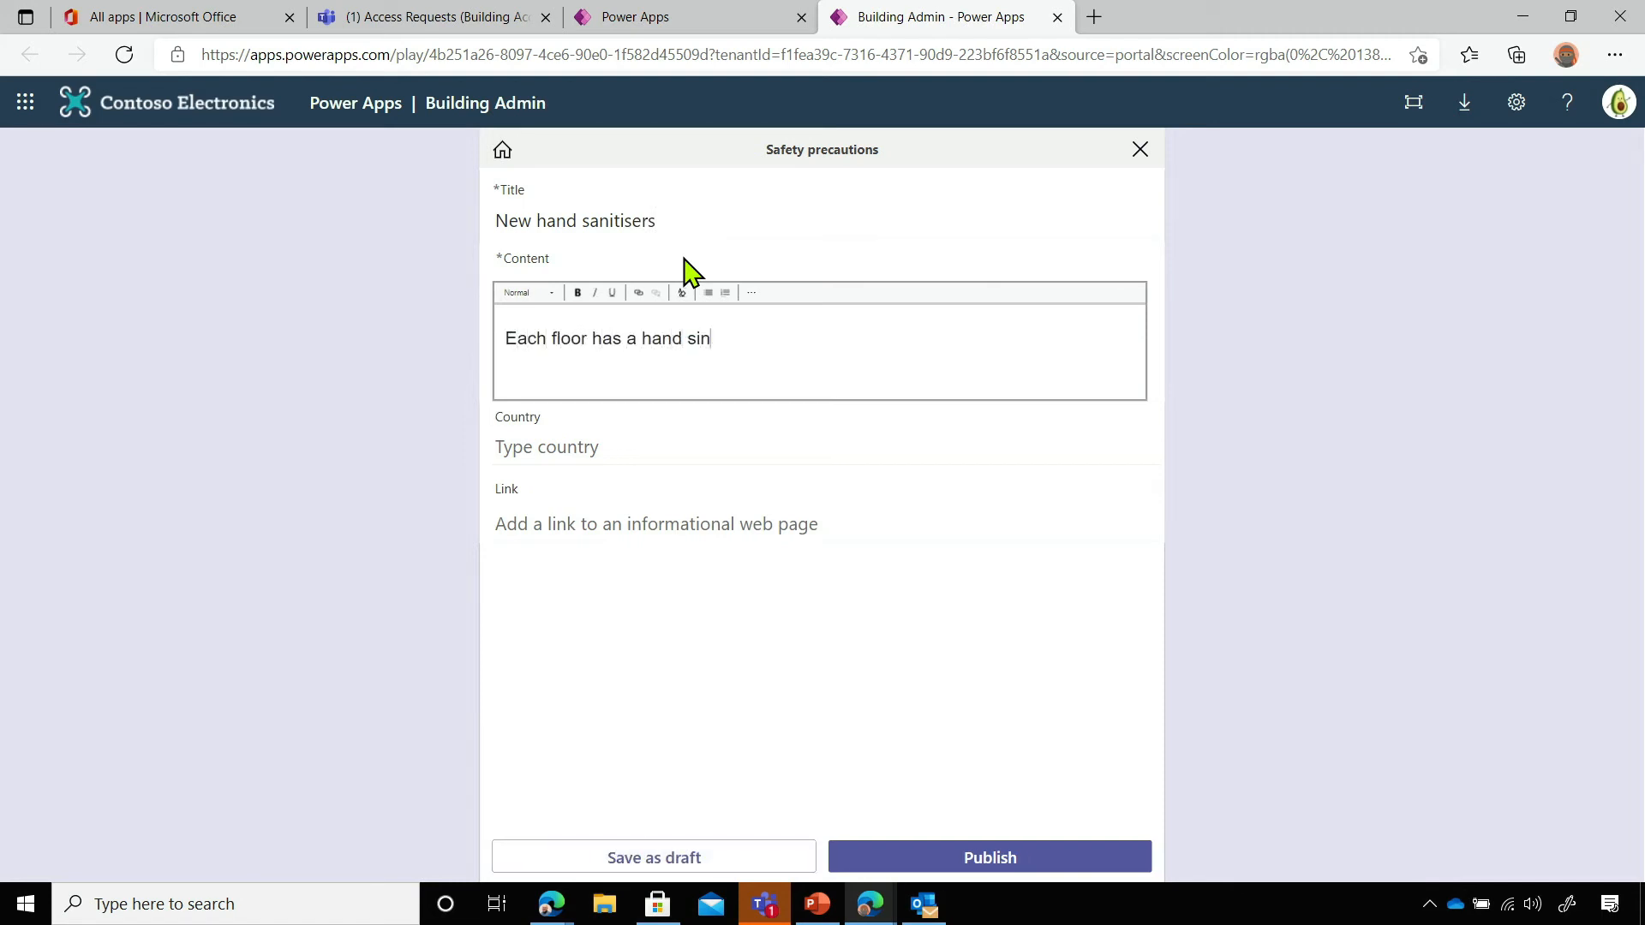
pyautogui.write(' sianiser')
pyautogui.write(' at various locatio')
pyautogui.write('ns.  P')
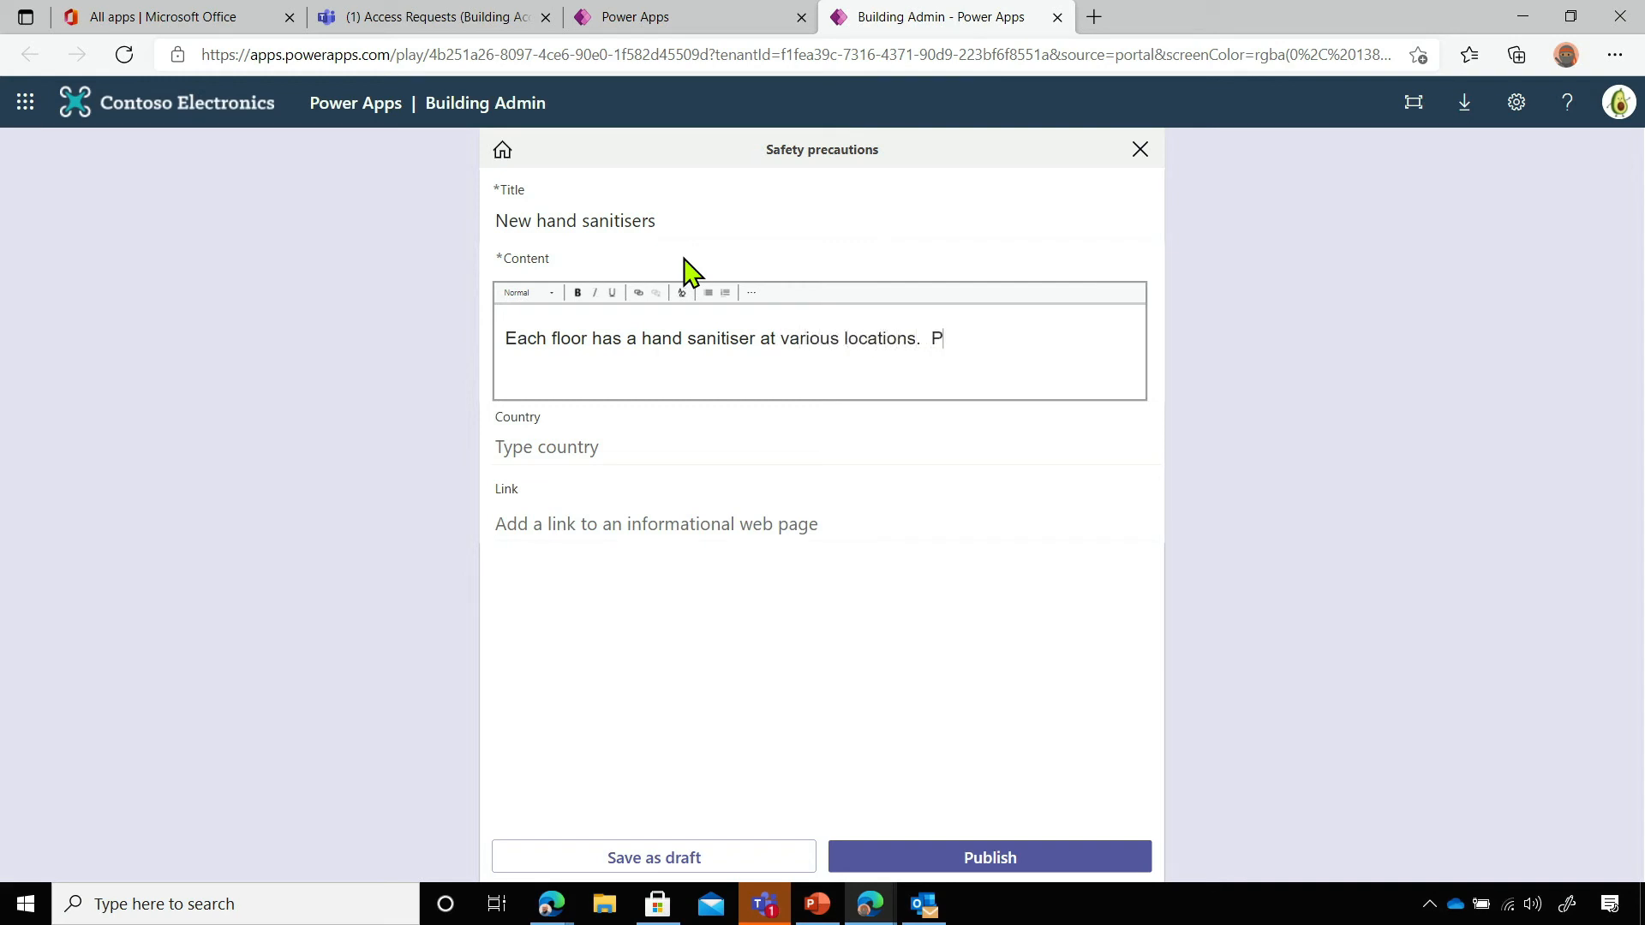
pyautogui.write('lease use when etnt')
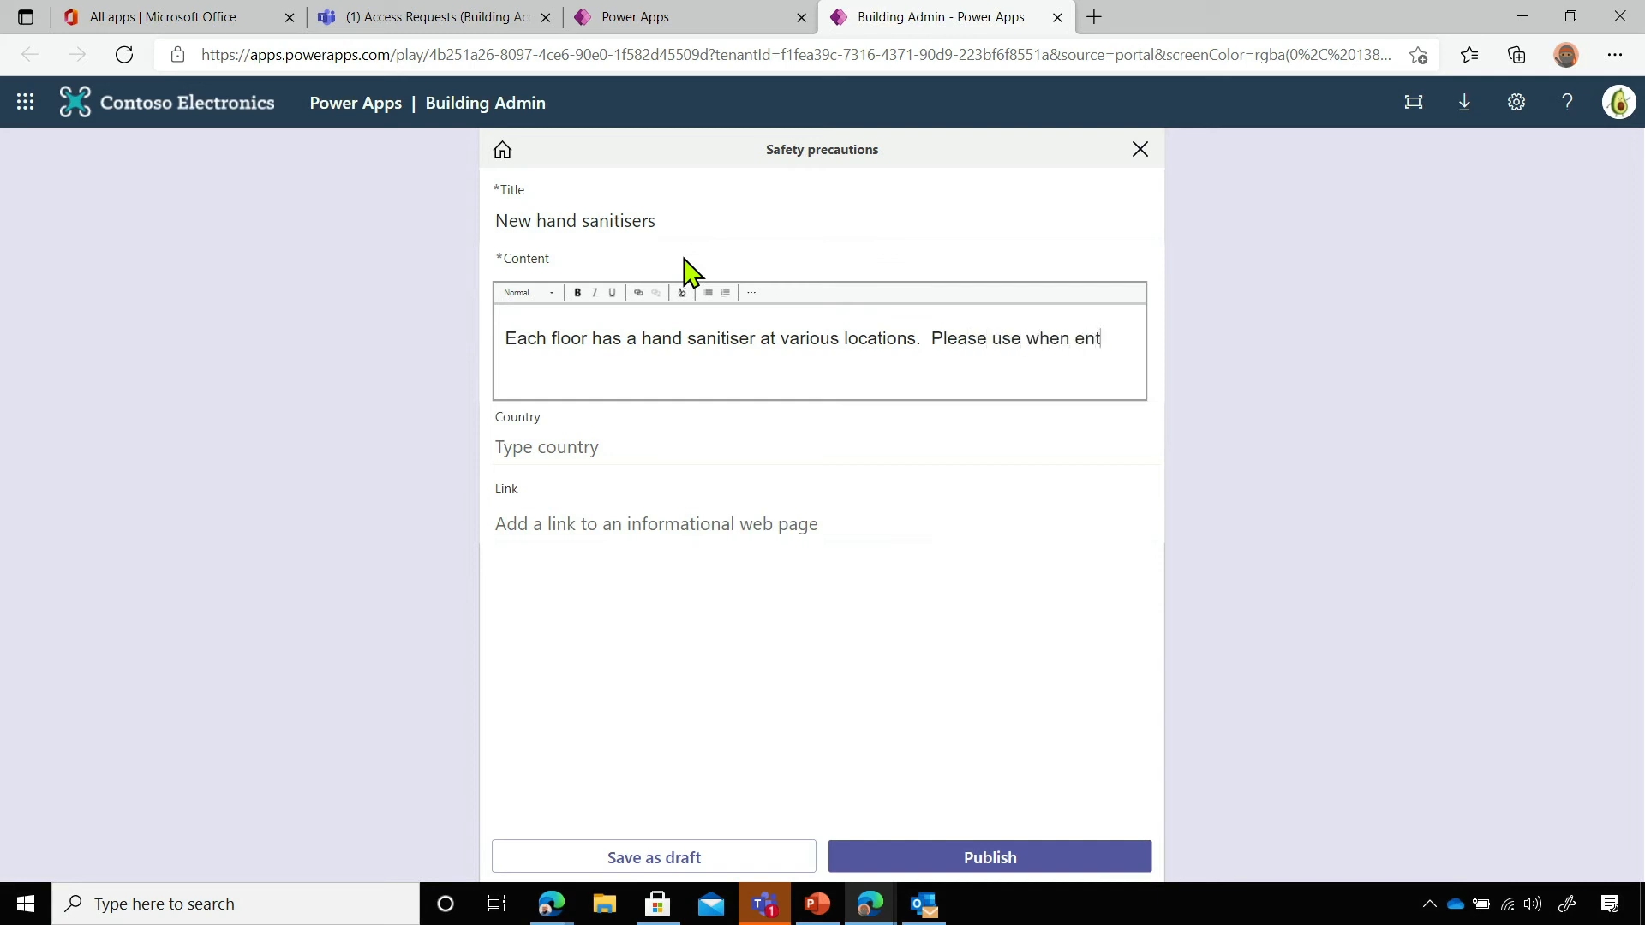
pyautogui.write('ering or exi')
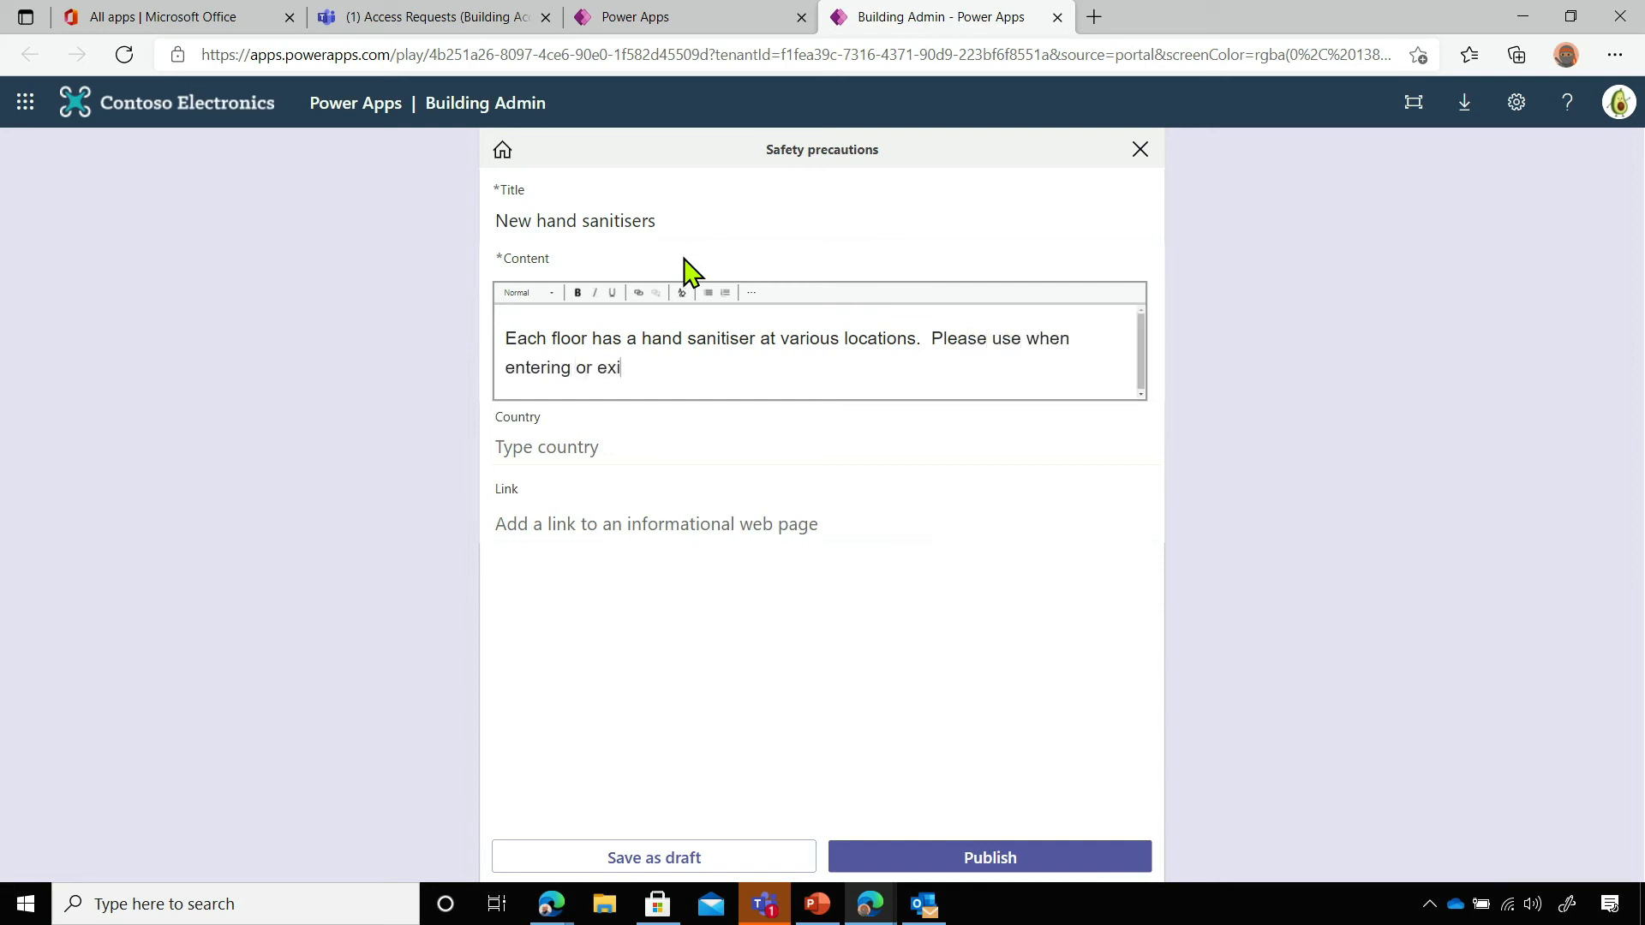
pyautogui.write('ting a floor.')
pyautogui.click(666, 444)
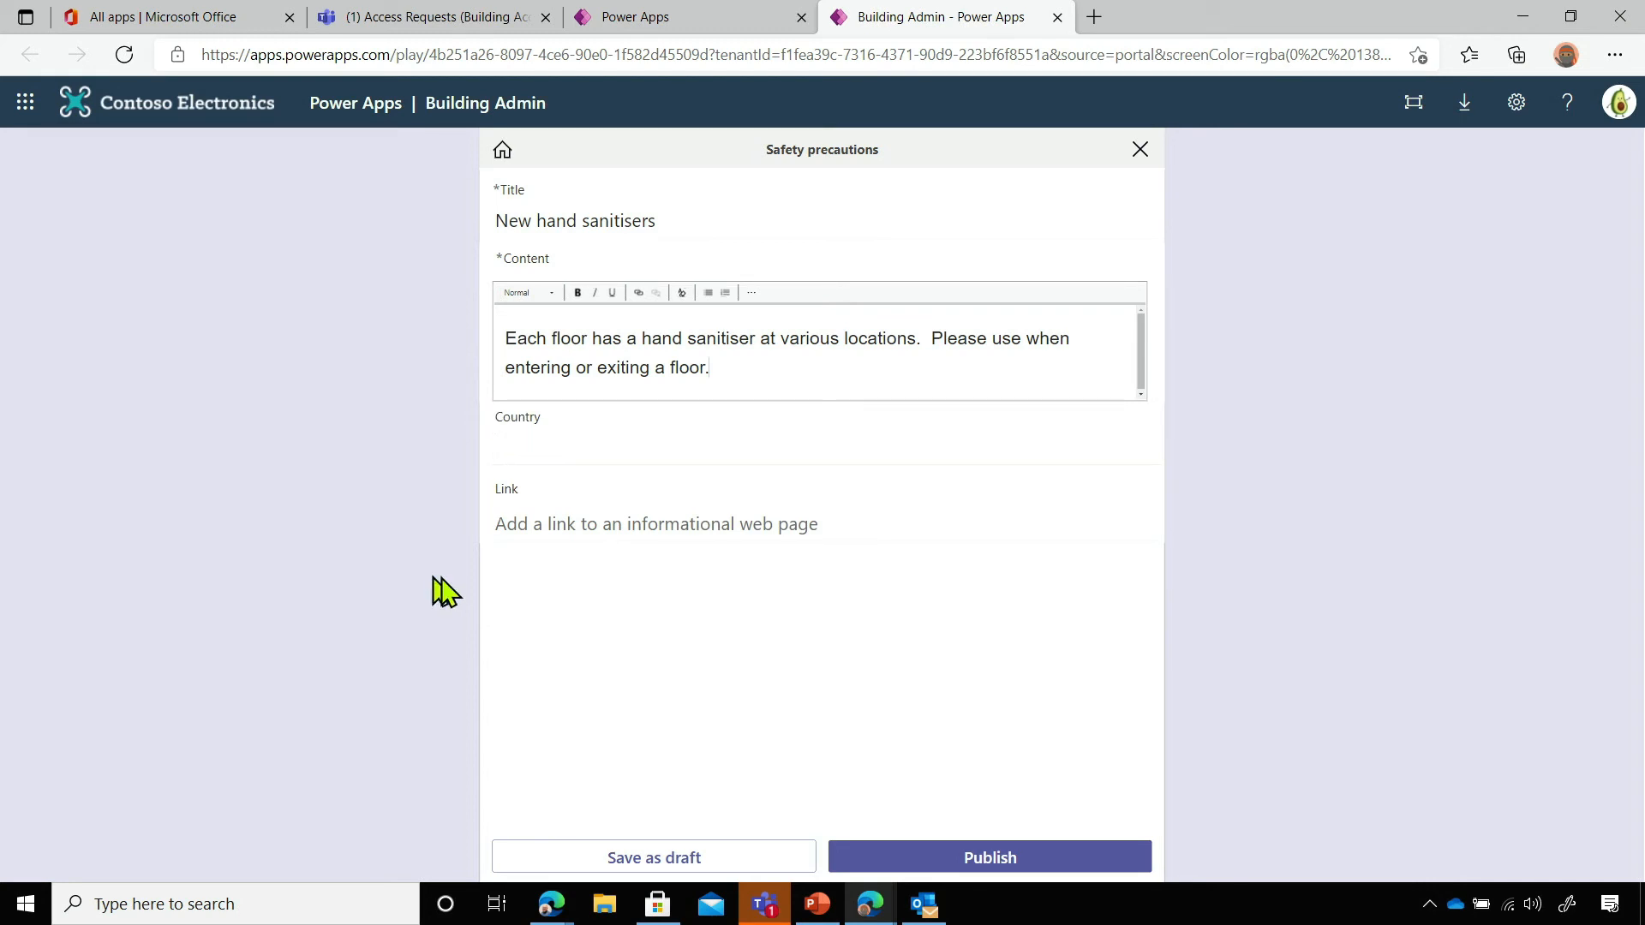
pyautogui.click(546, 559)
pyautogui.click(1002, 860)
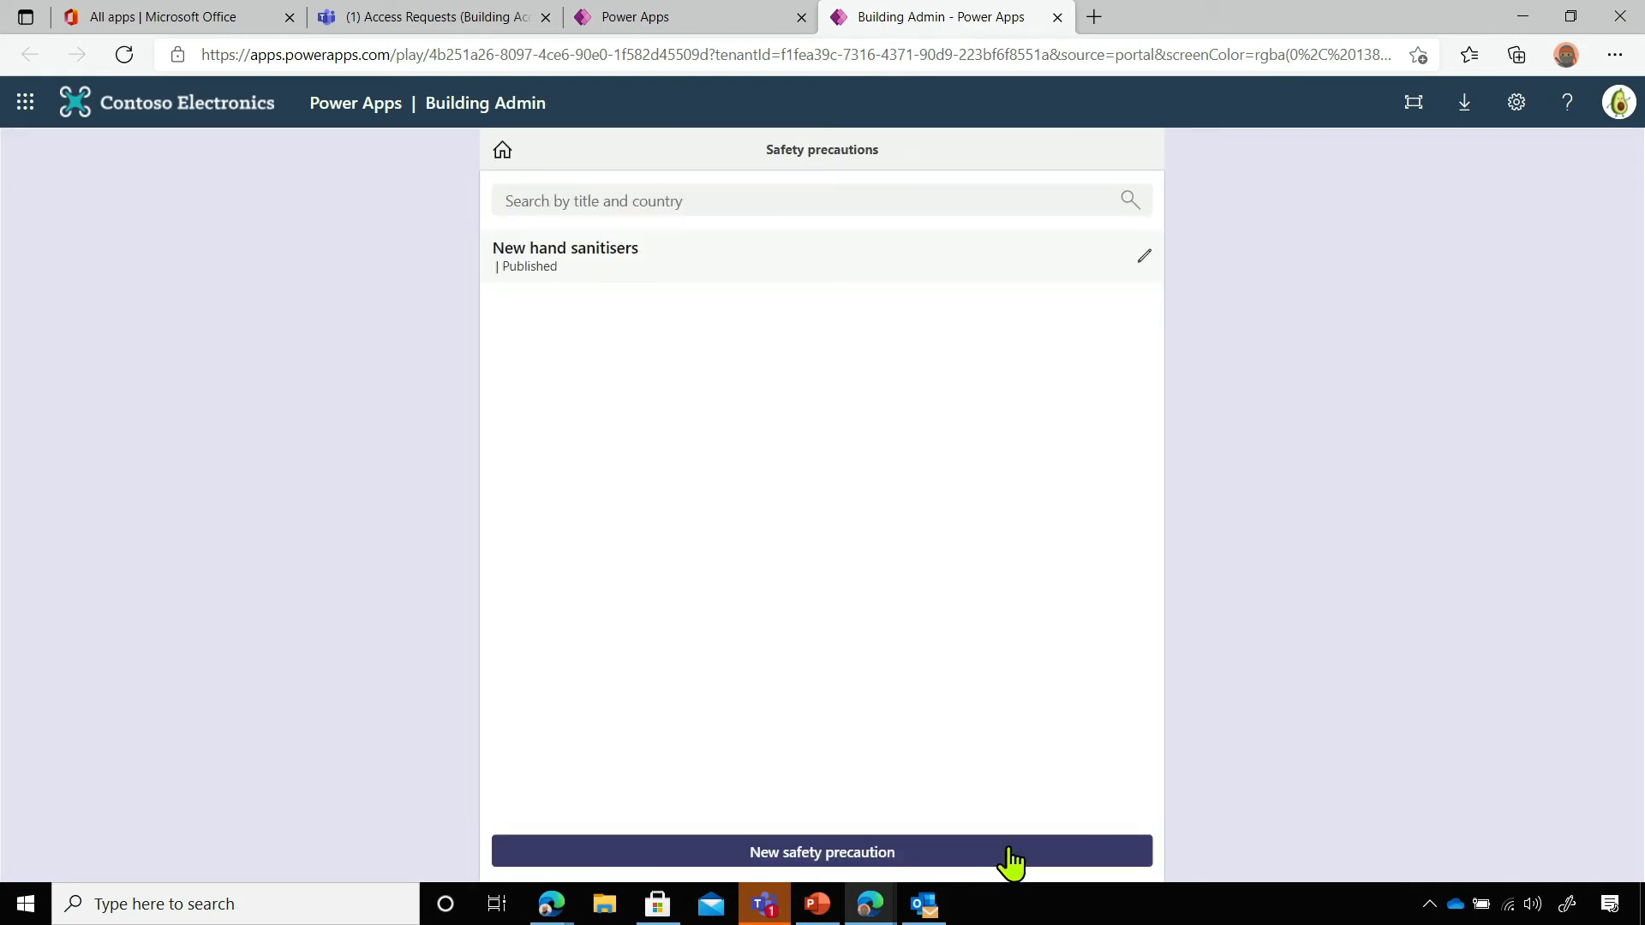
# Create a new building from the app's home page named "Building 1" with its street address and the country United Kingdom
pyautogui.click(507, 164)
pyautogui.click(553, 283)
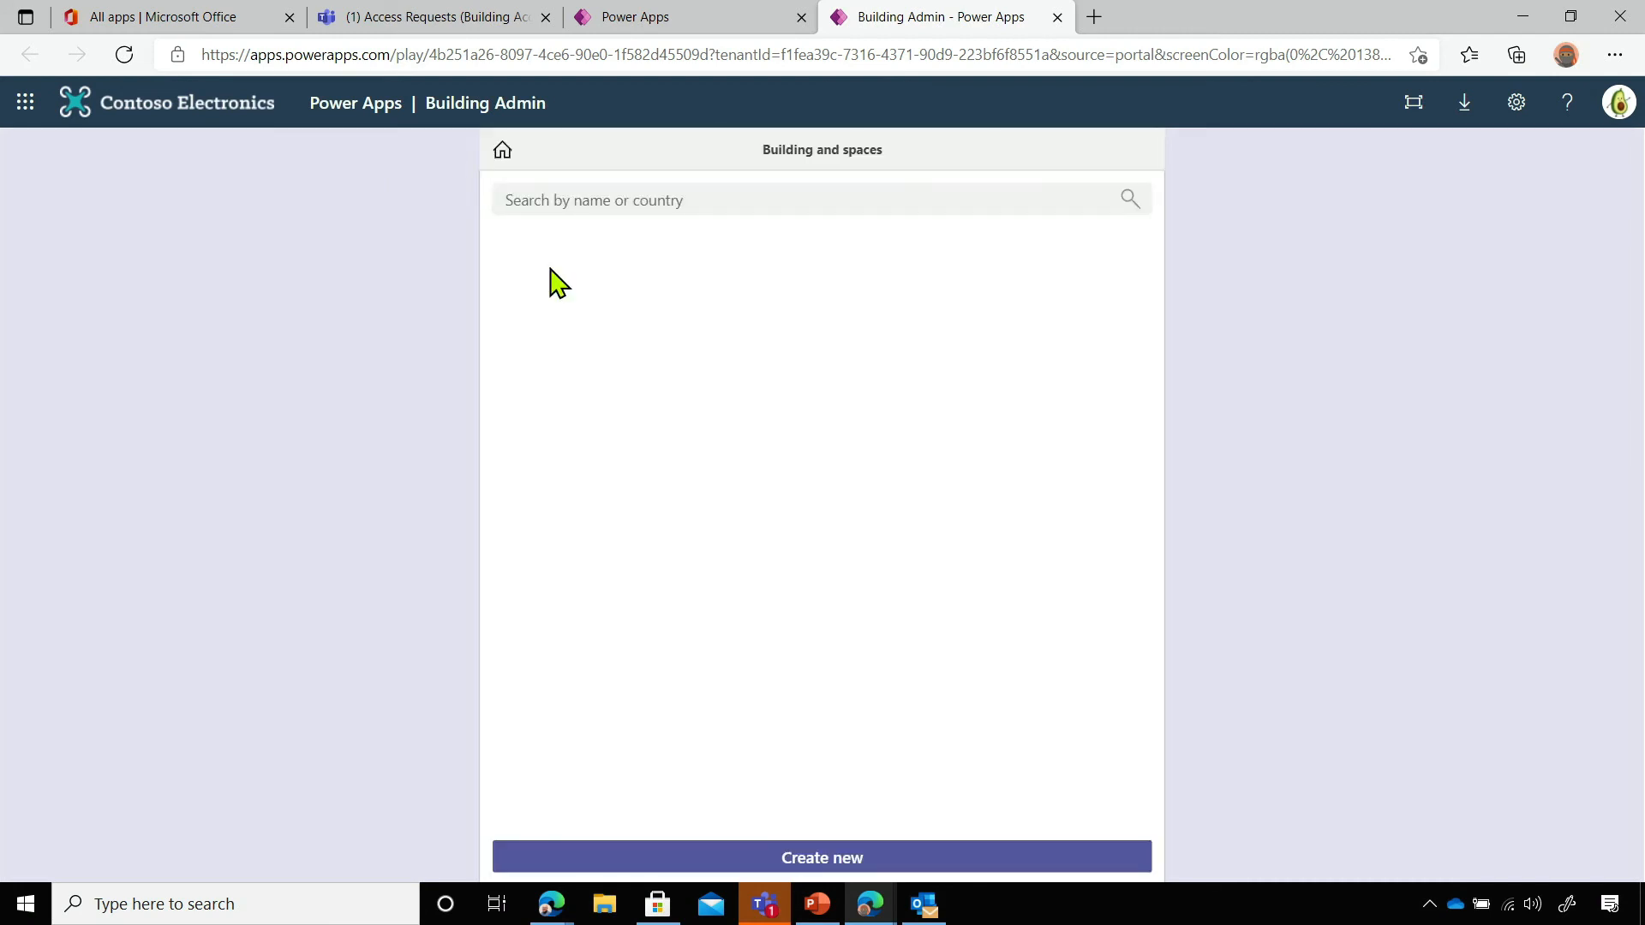
pyautogui.click(931, 868)
pyautogui.click(687, 210)
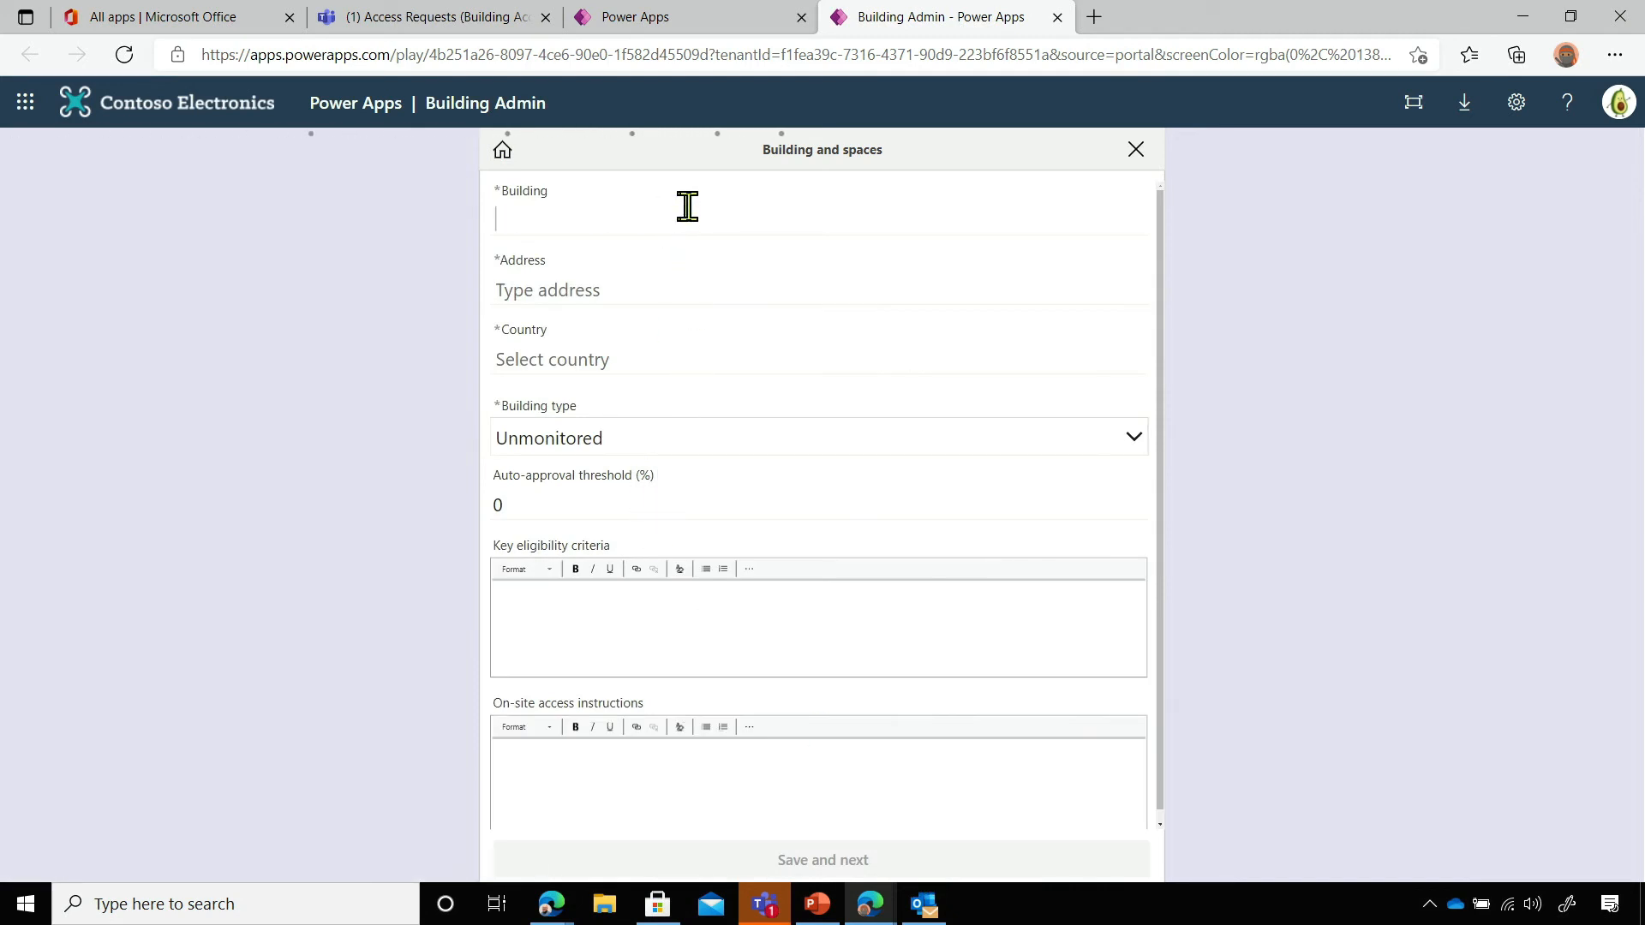
pyautogui.write('Building 1')
pyautogui.press('Tab')
pyautogui.write('1')
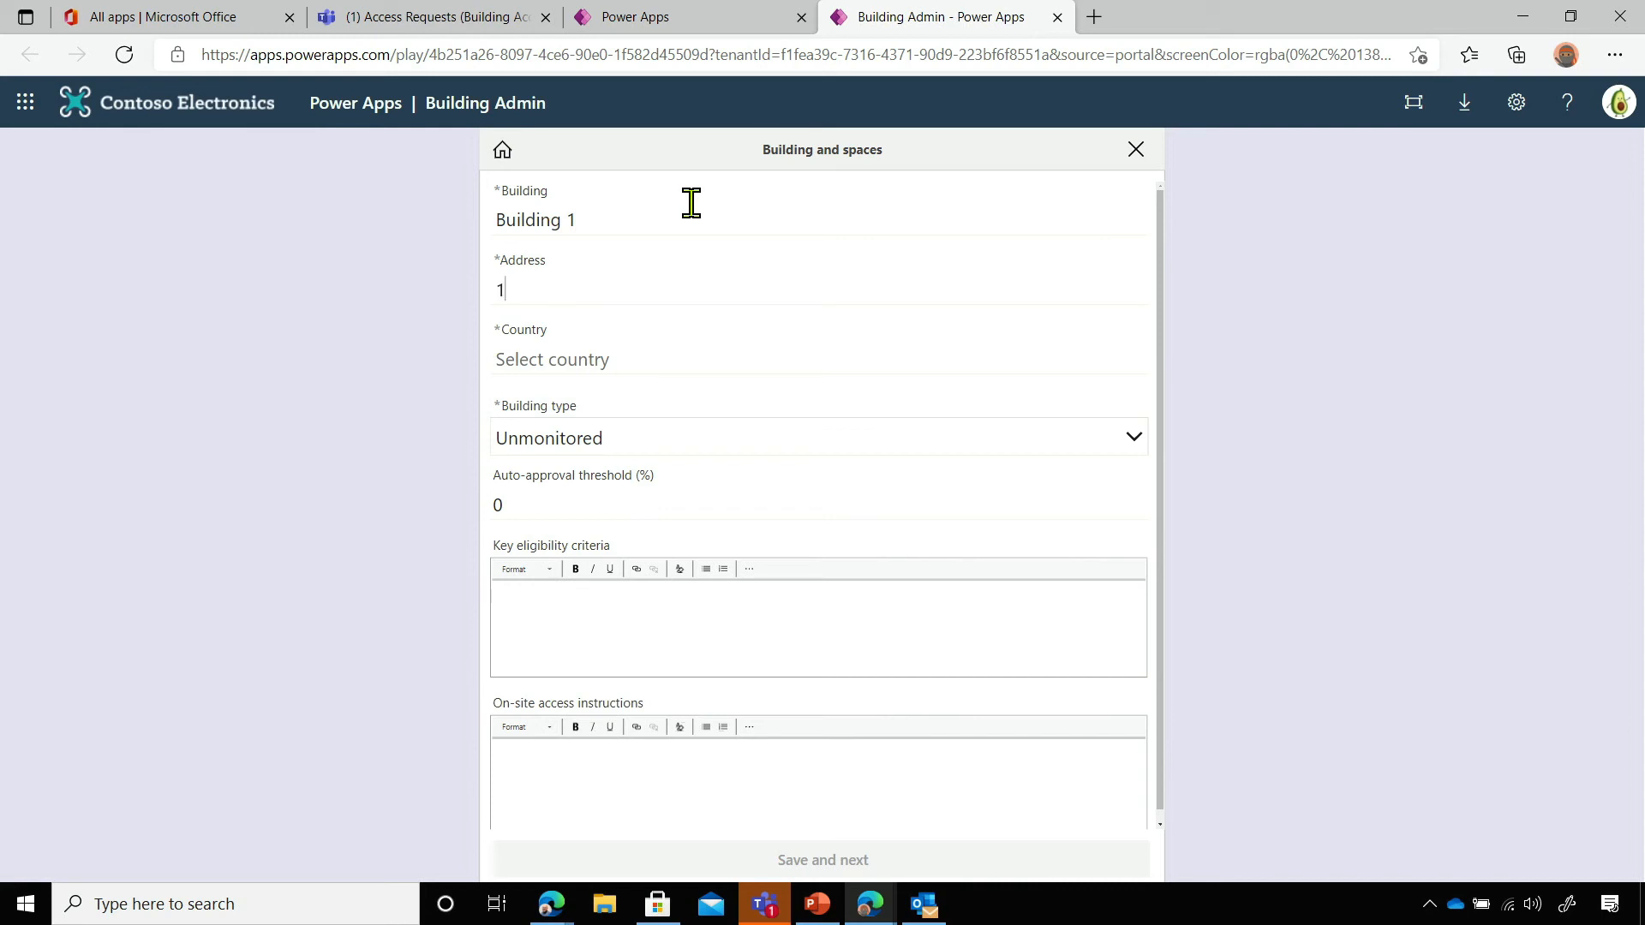
pyautogui.write(' Microsoft Way')
pyautogui.press('Tab')
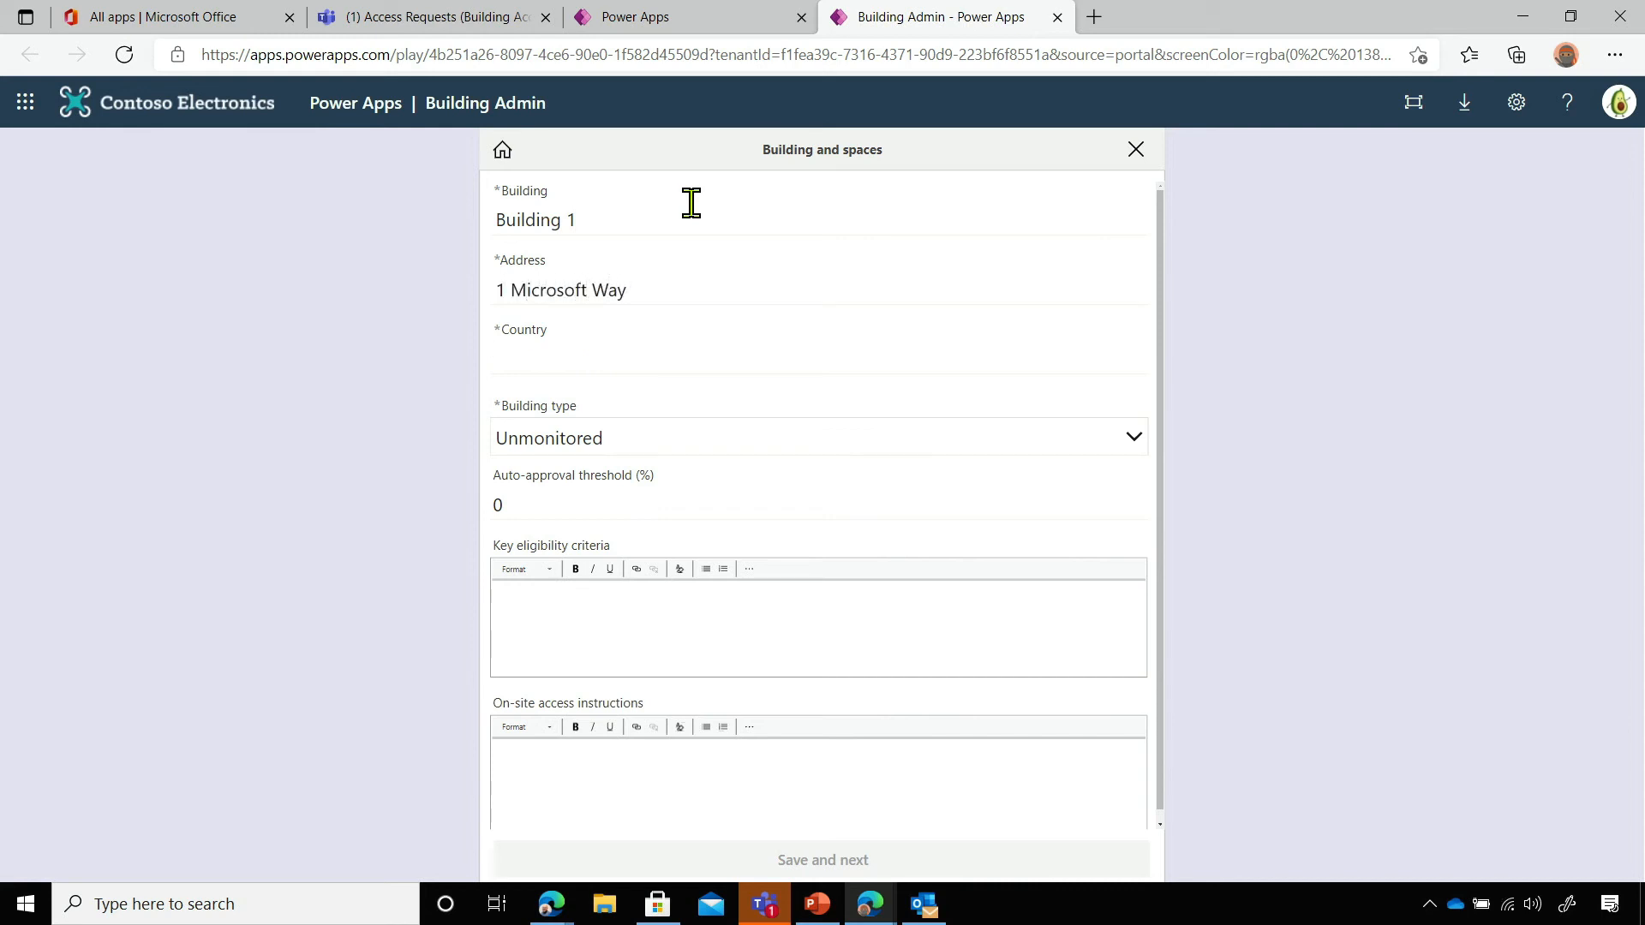
pyautogui.write('United Kingdom')
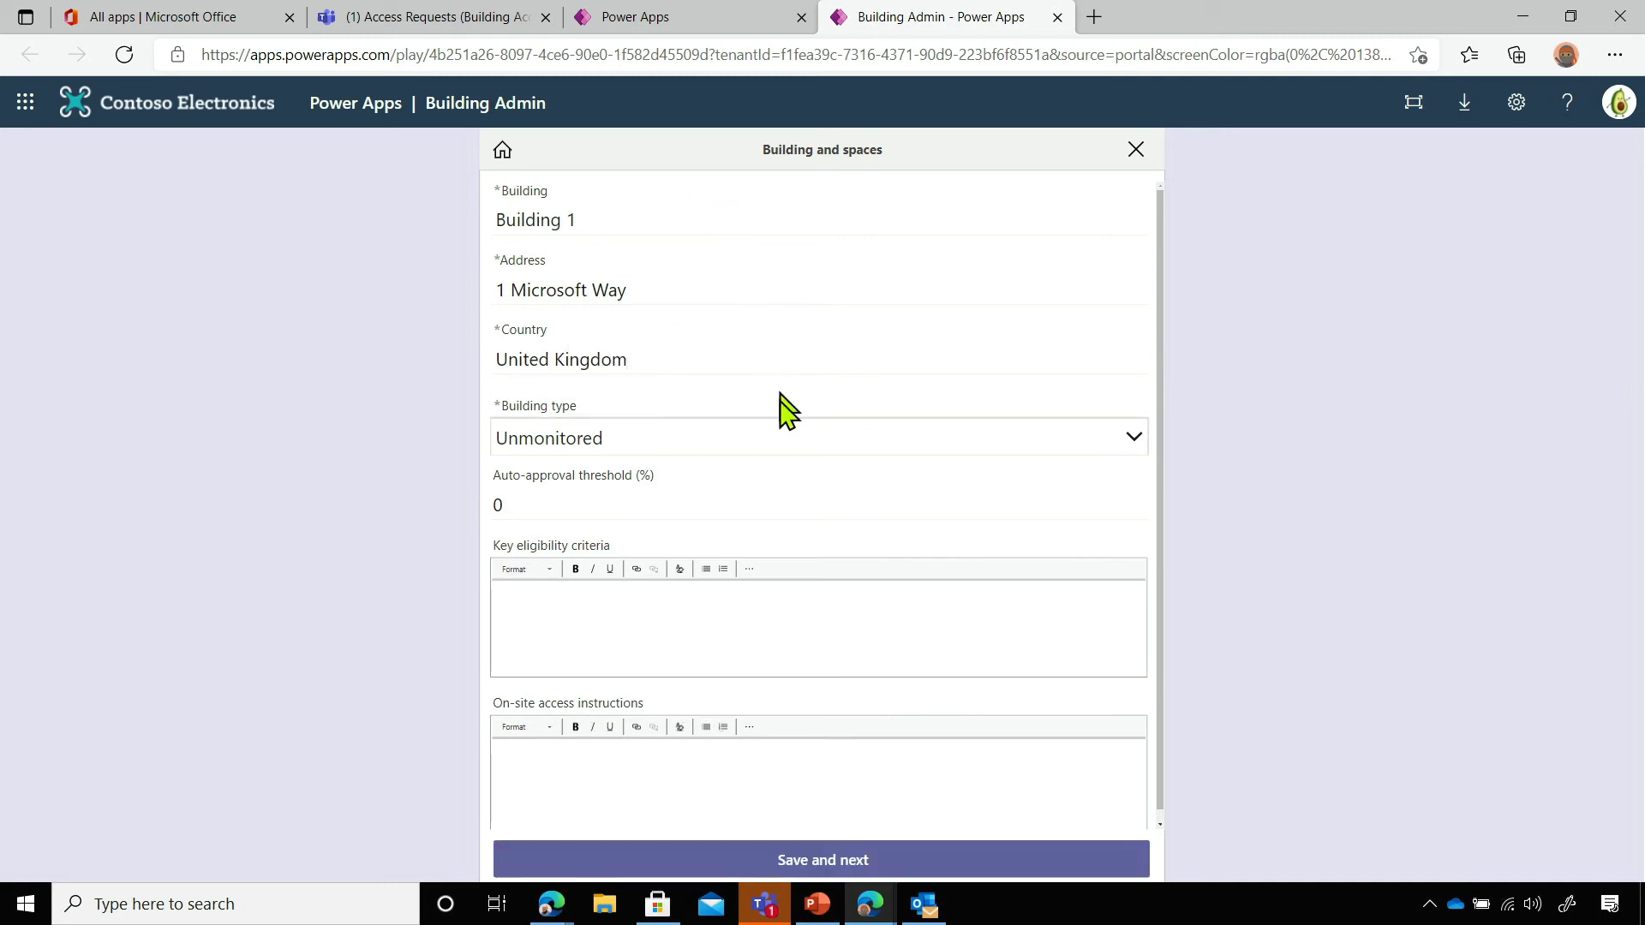
# Set the building type to Monitored and the auto-approval threshold to 100%
pyautogui.click(710, 441)
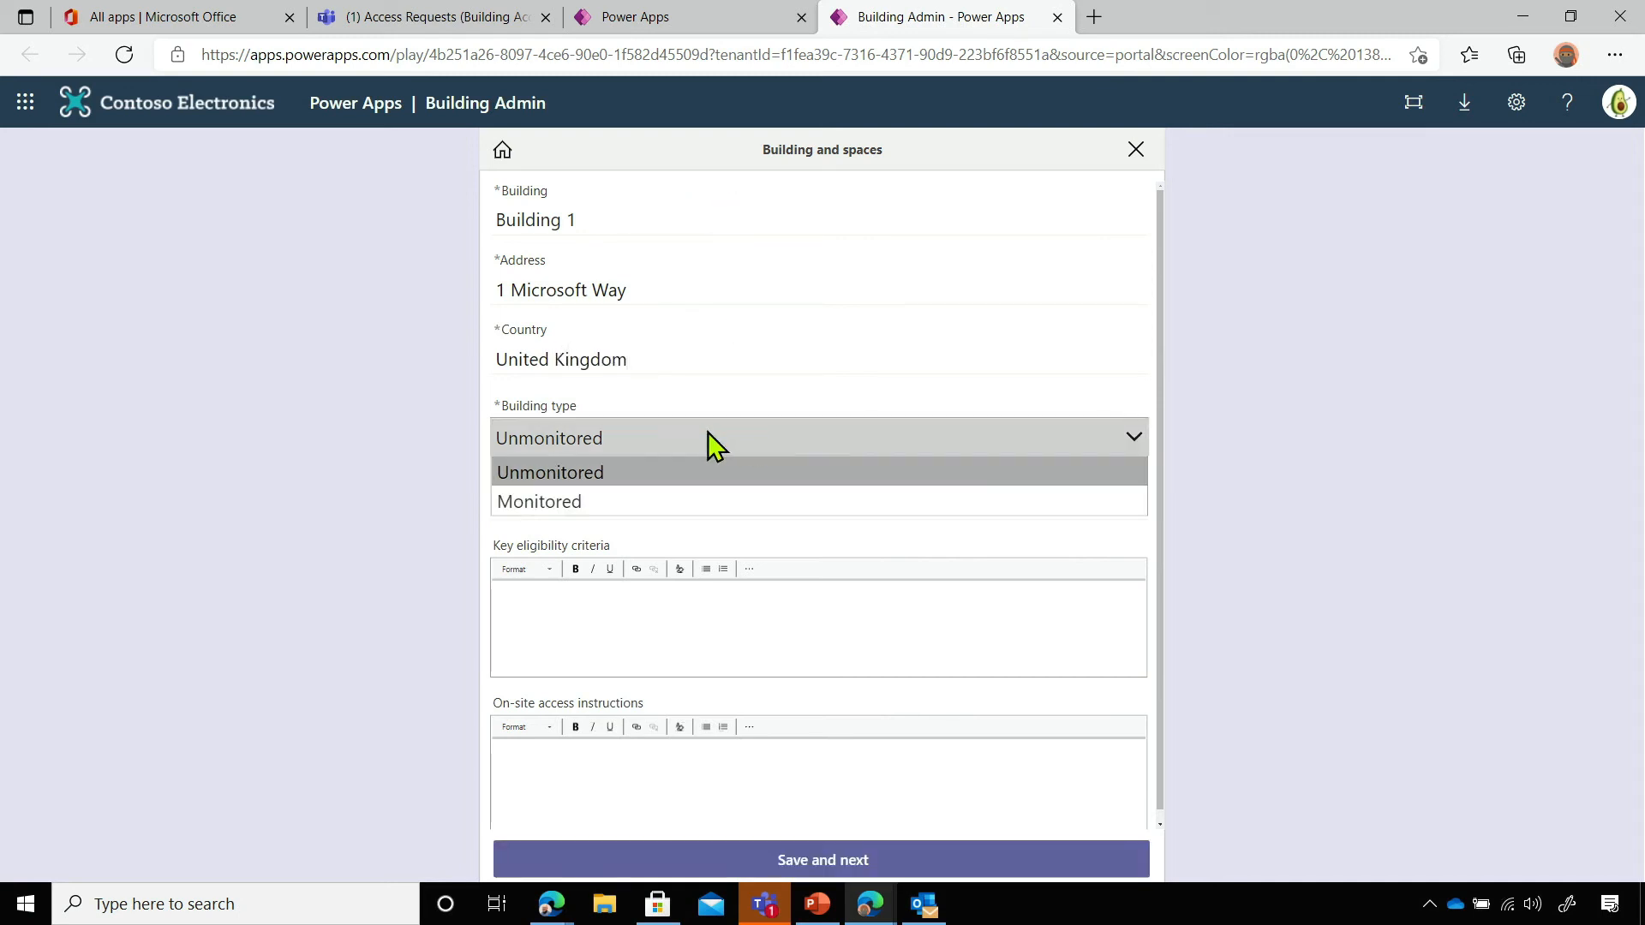
pyautogui.click(576, 503)
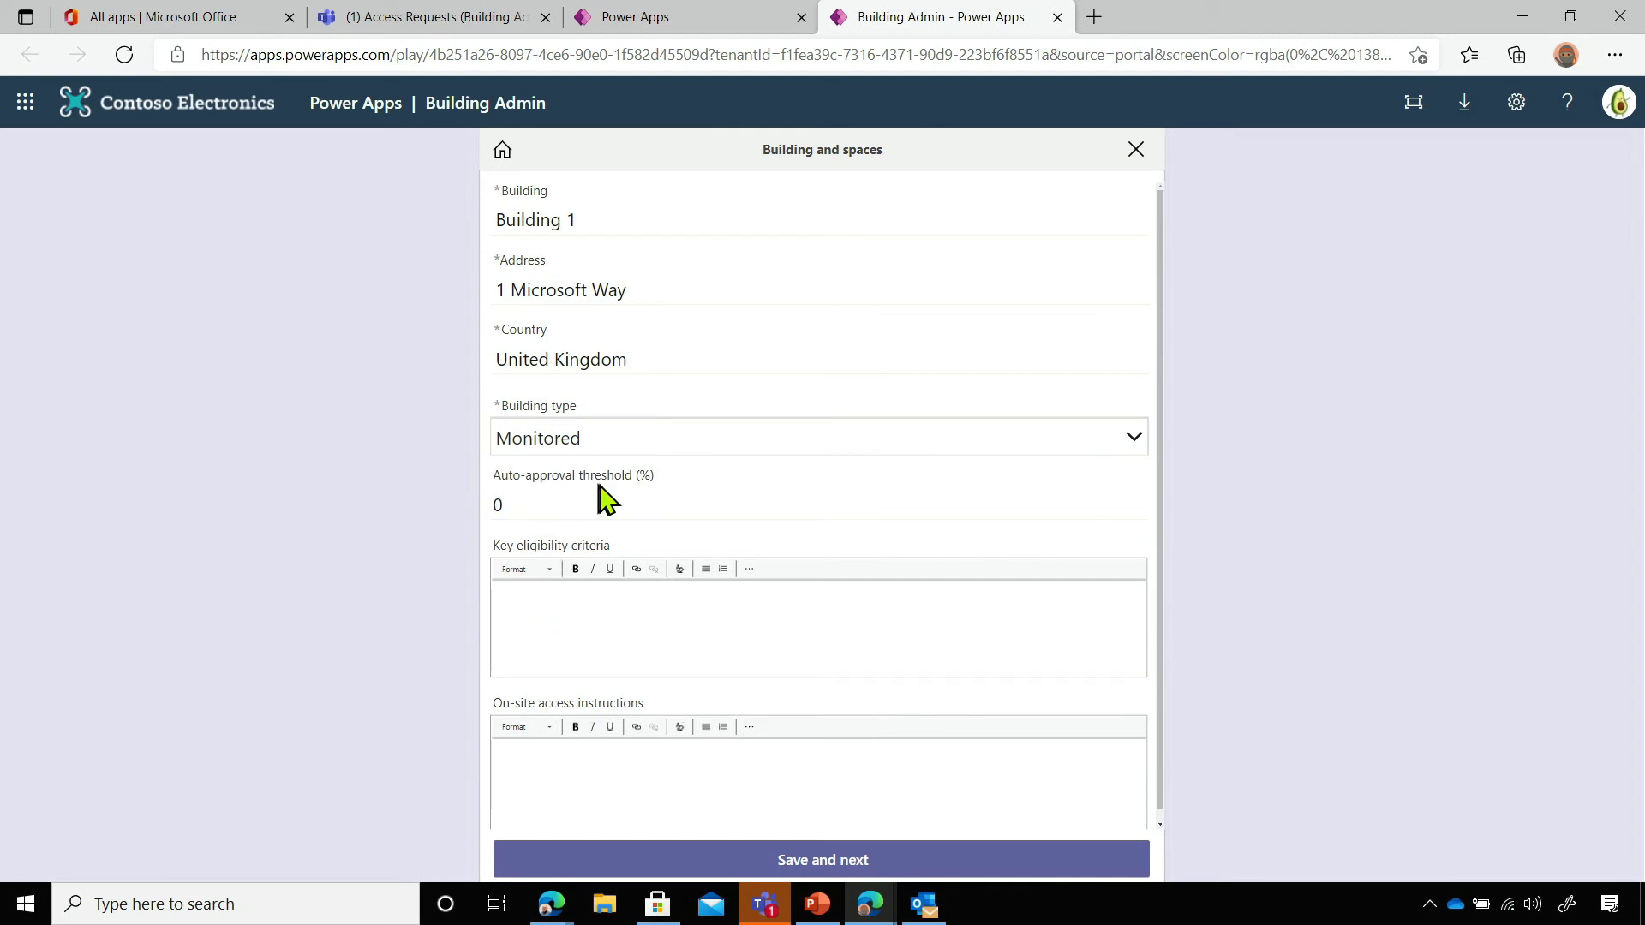
pyautogui.click(548, 488)
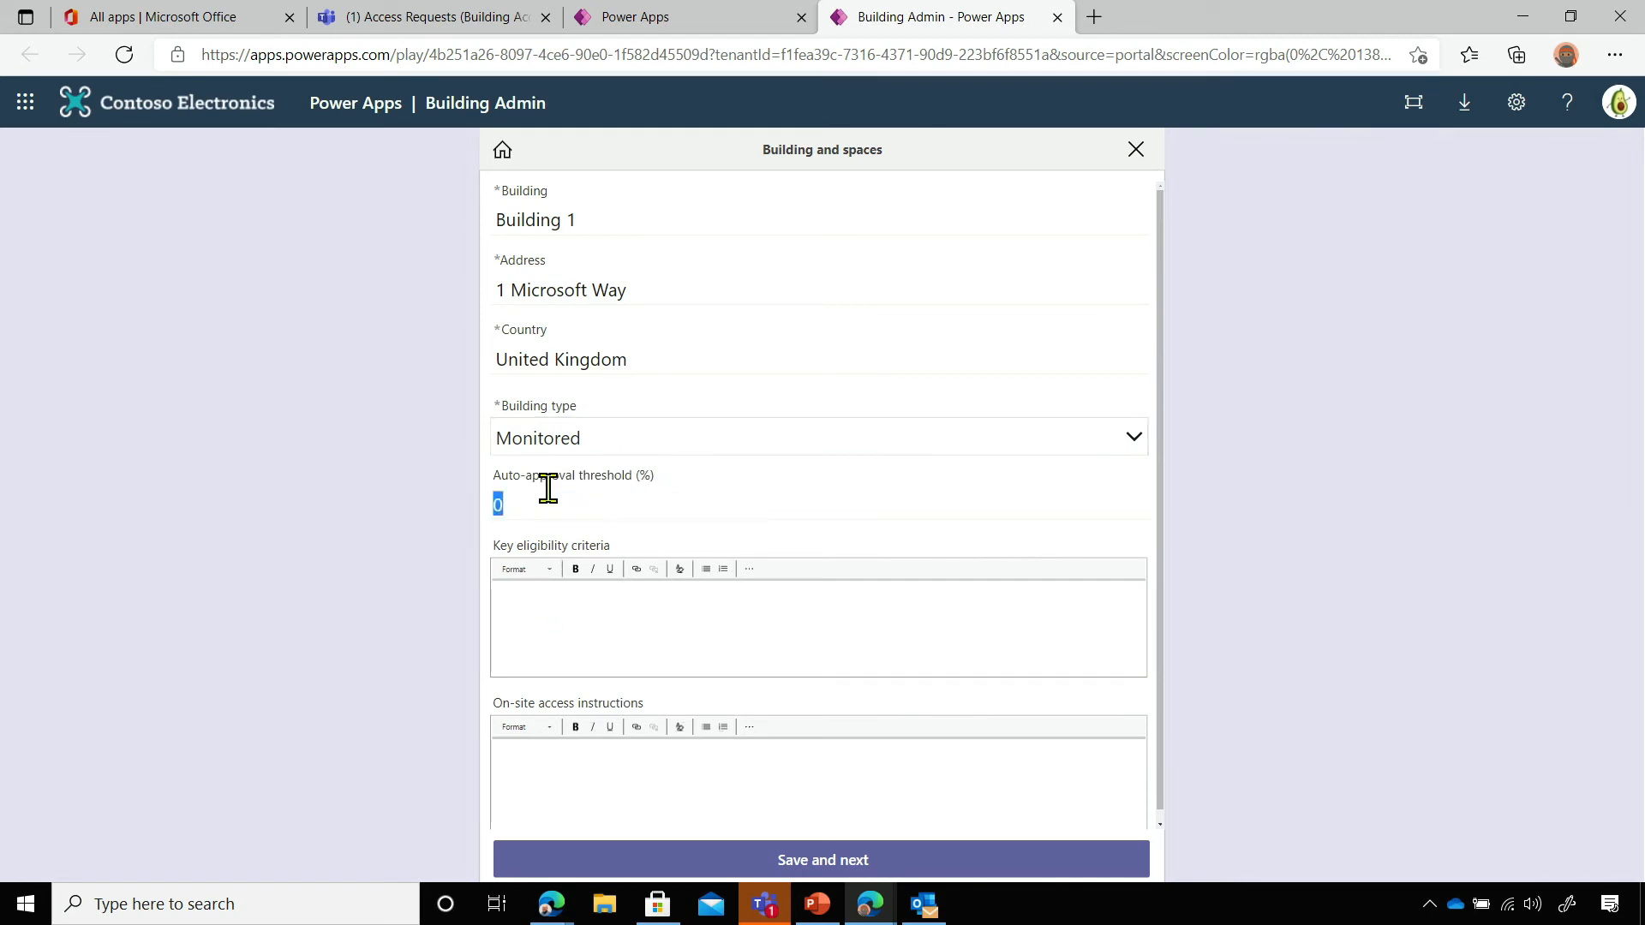
pyautogui.write('100')
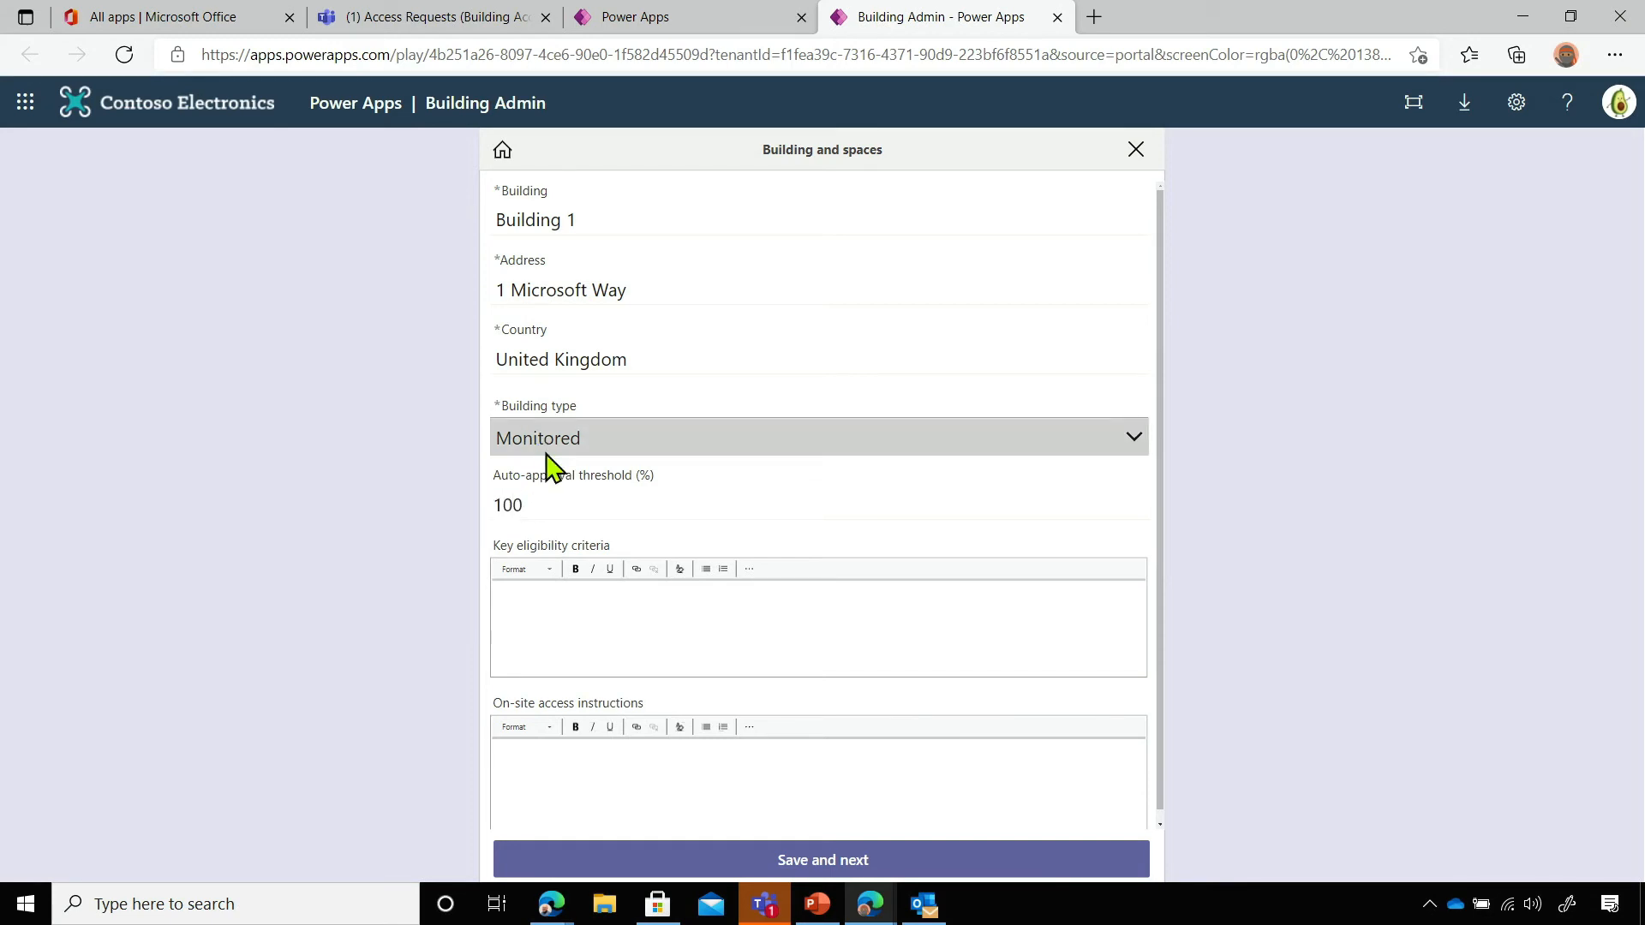
# Change the auto-approval threshold to 0% and set it back to 100%
pyautogui.doubleClick(566, 508)
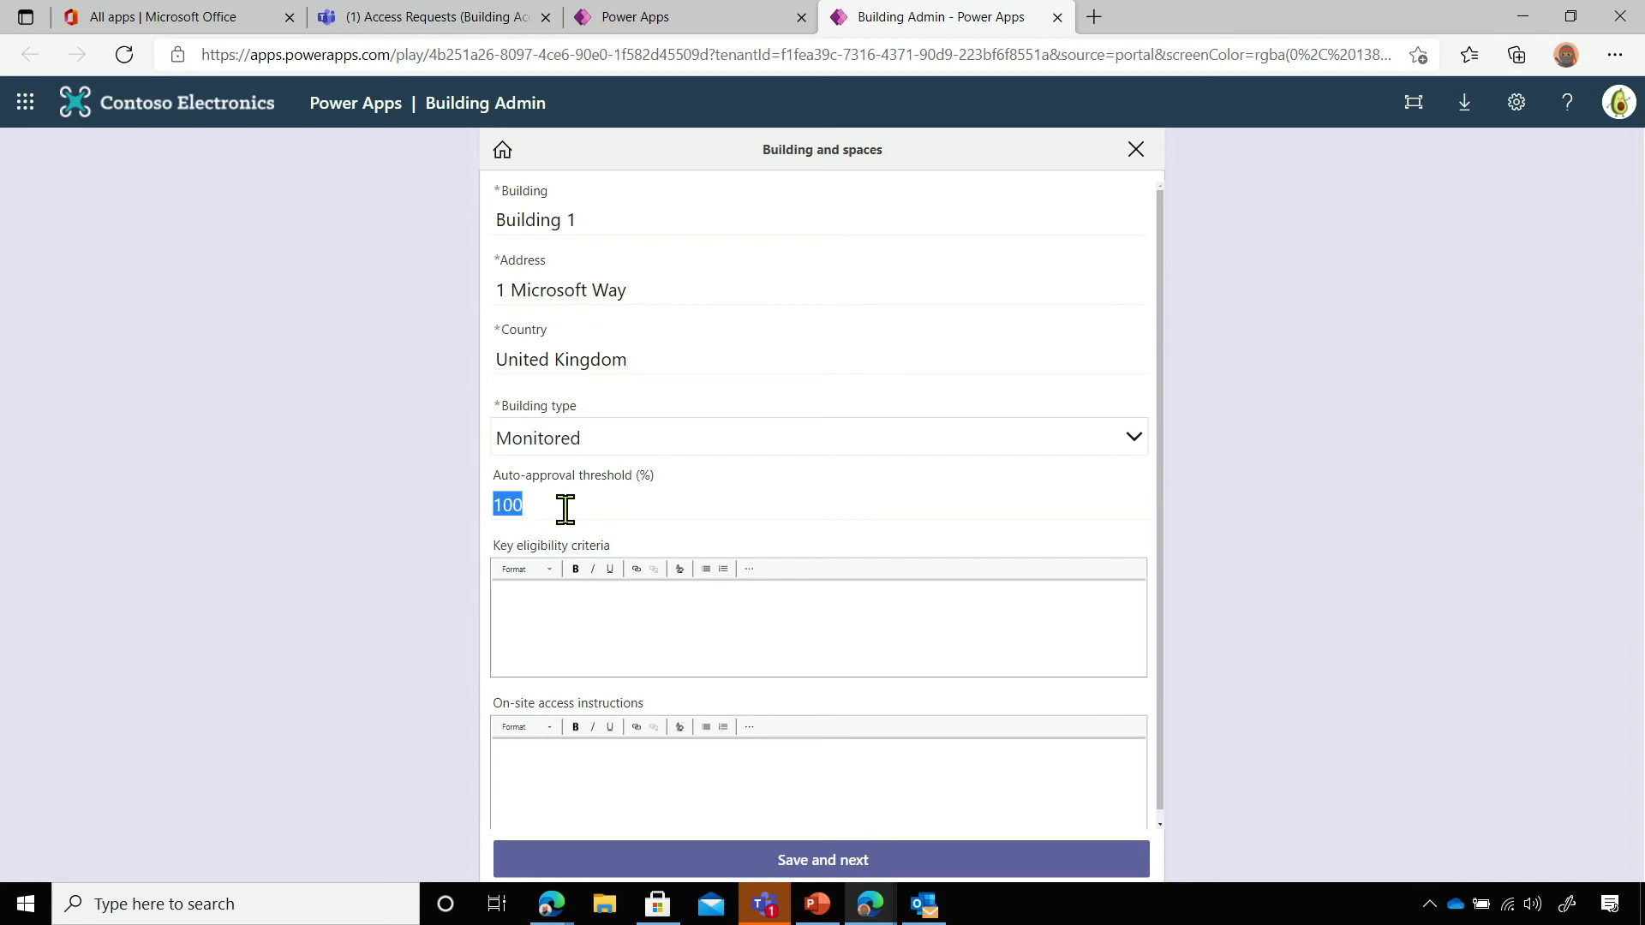
pyautogui.write('0')
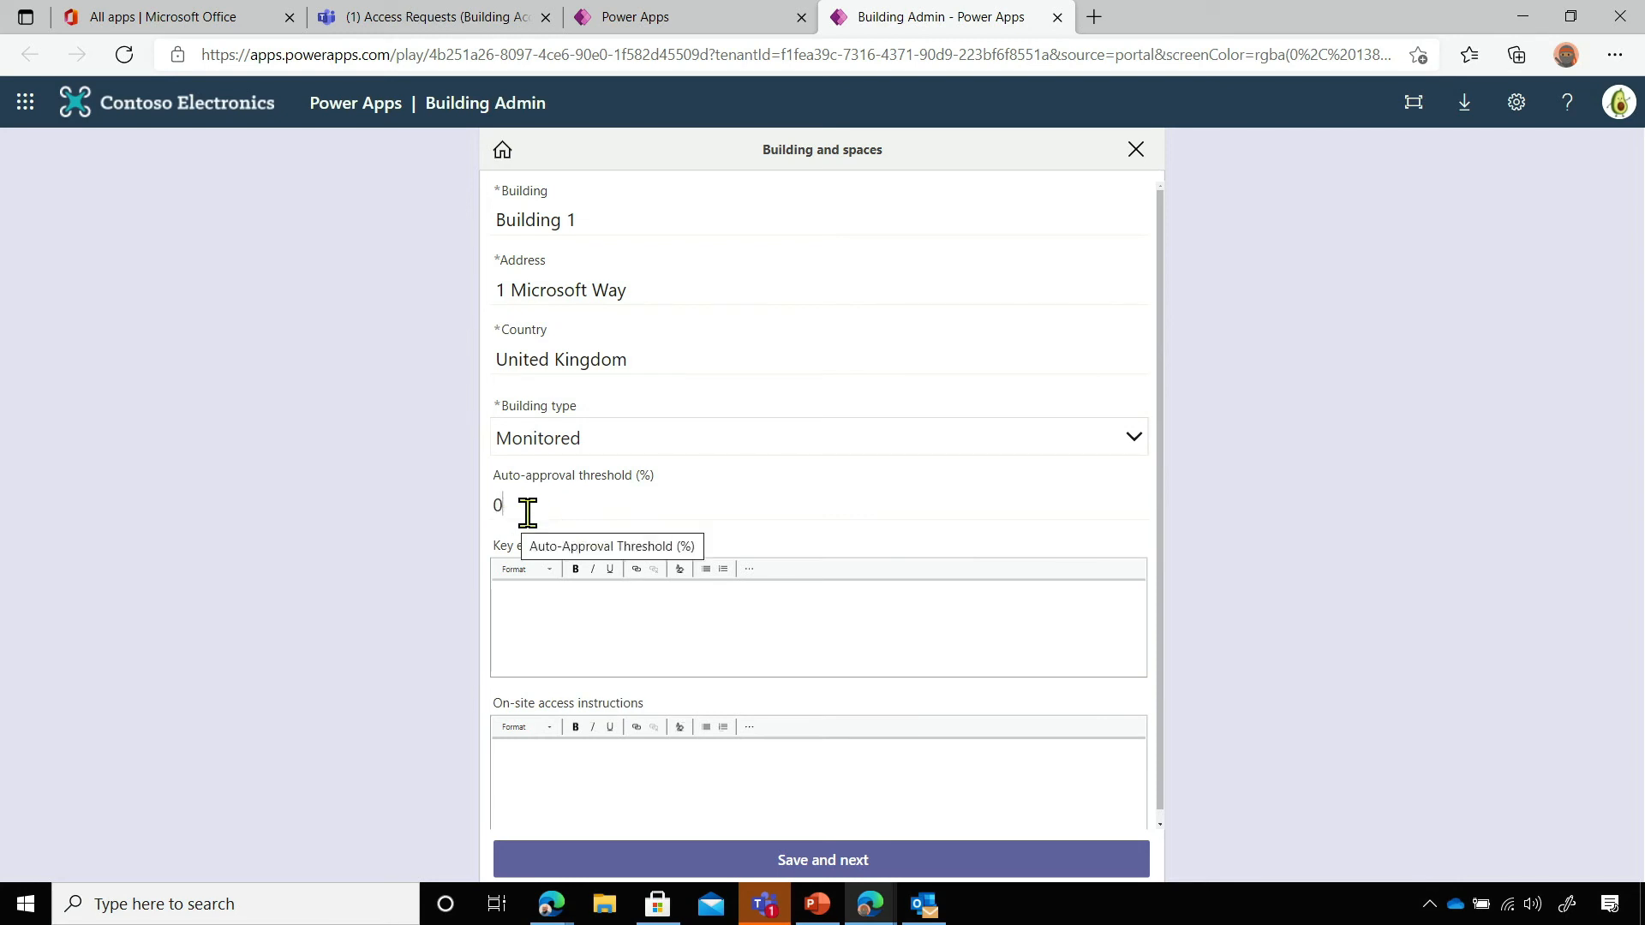
pyautogui.doubleClick(527, 512)
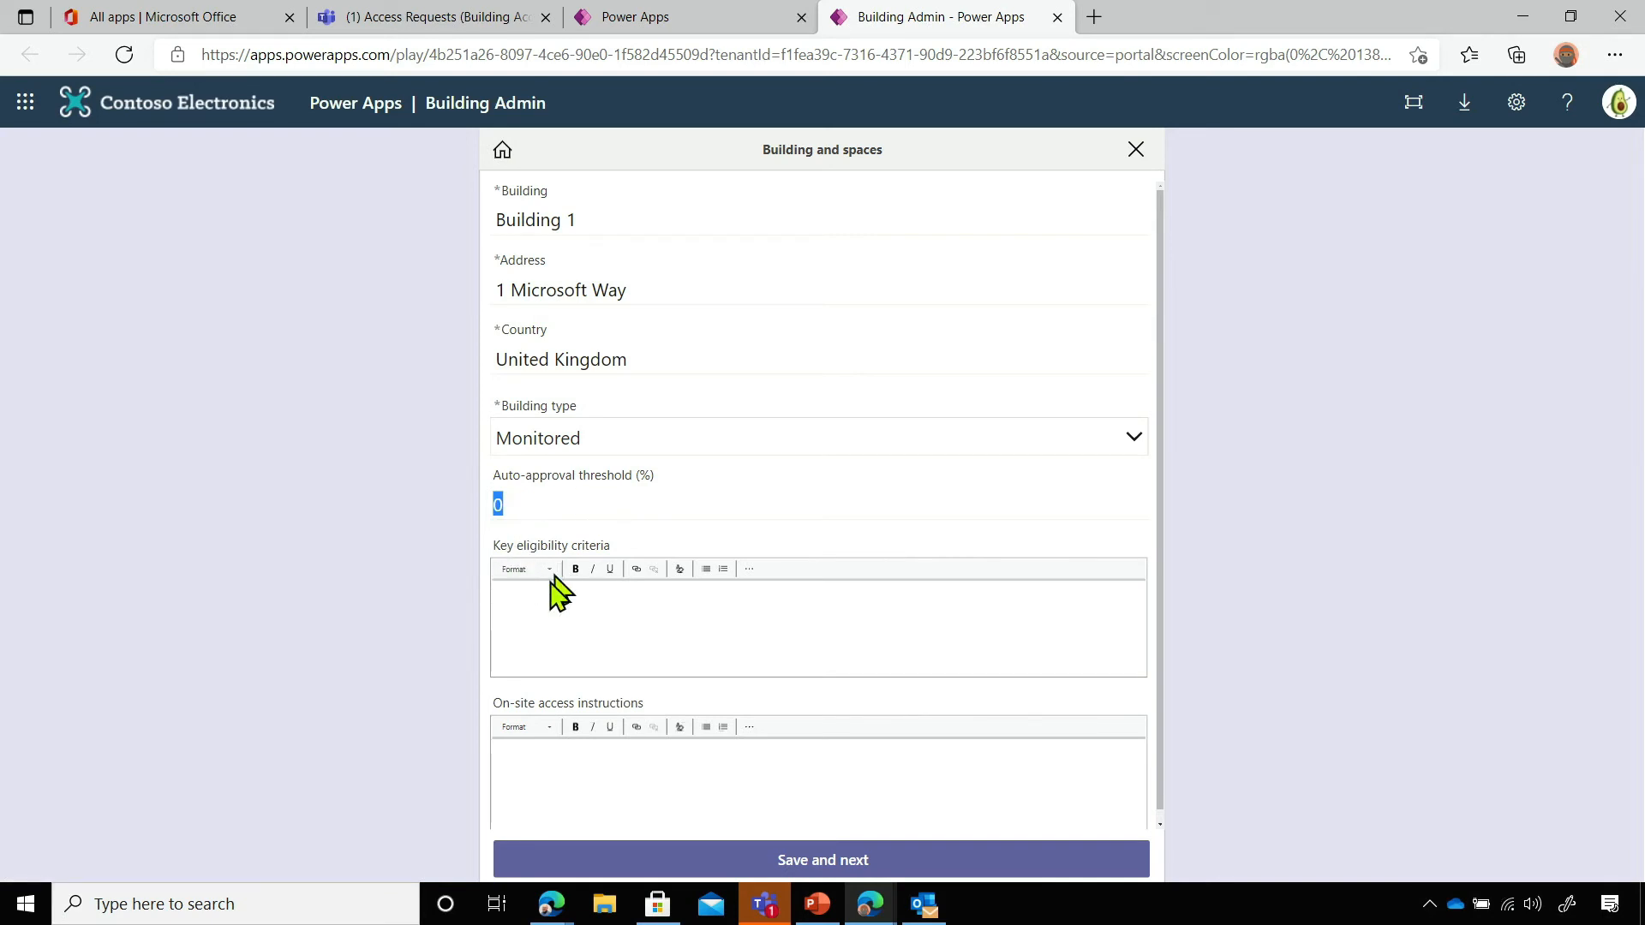
pyautogui.click(537, 608)
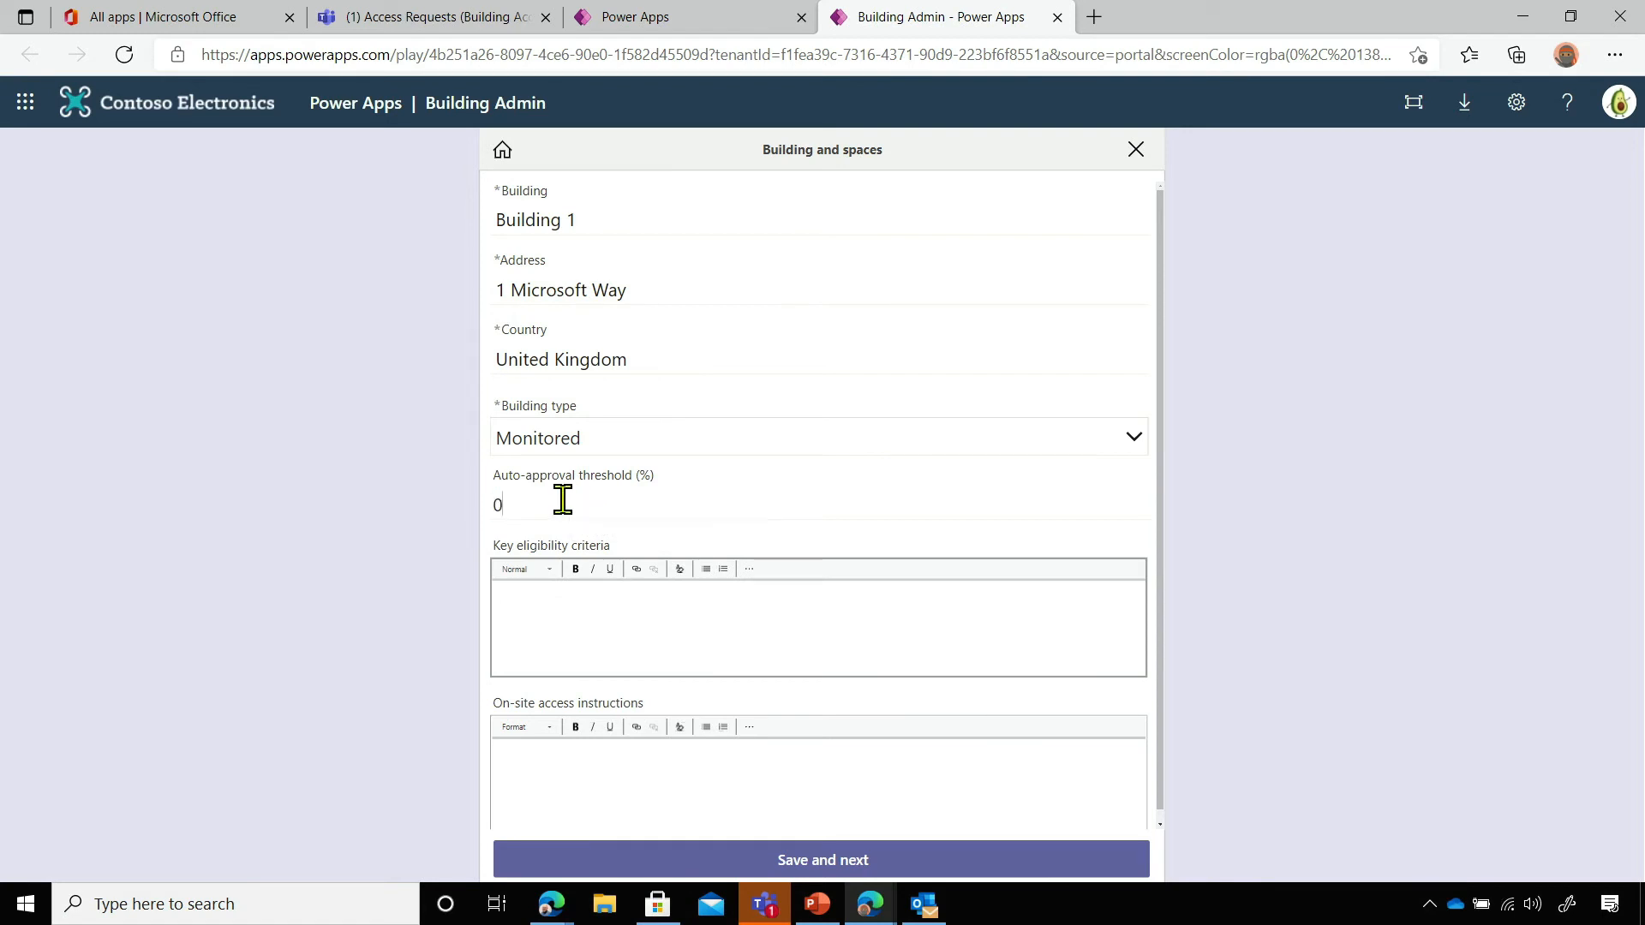
pyautogui.click(562, 501)
pyautogui.write('100')
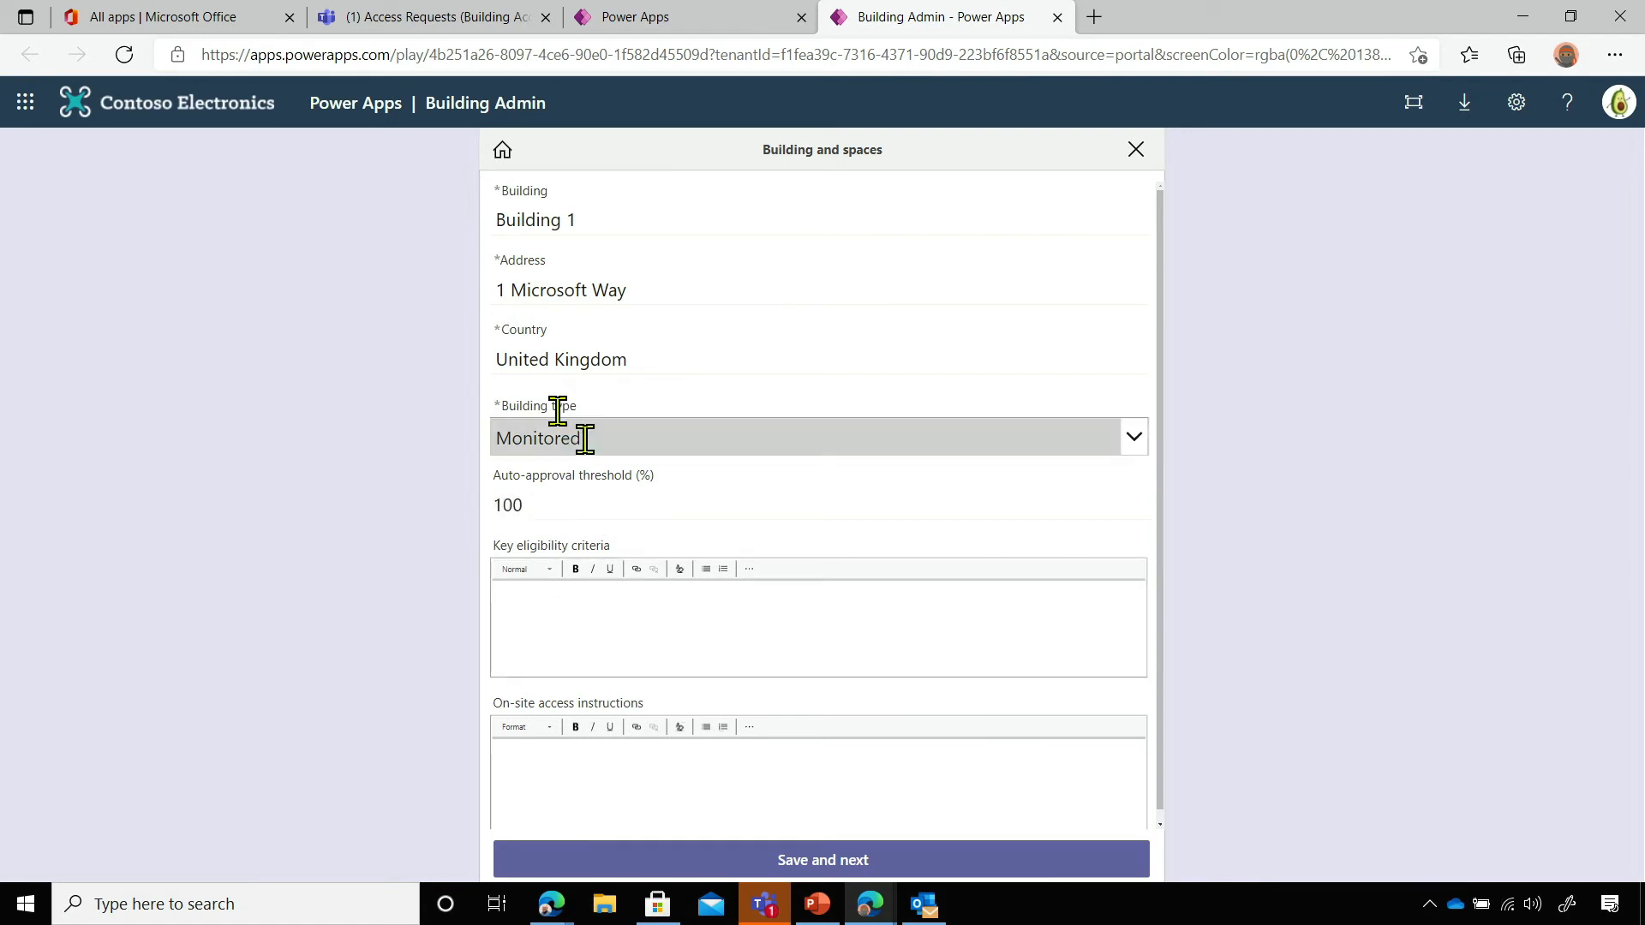
# Enter the key eligibility criteria "Identified as a key worker" and "Have manager approval for onsite access" on separate lines
pyautogui.click(669, 628)
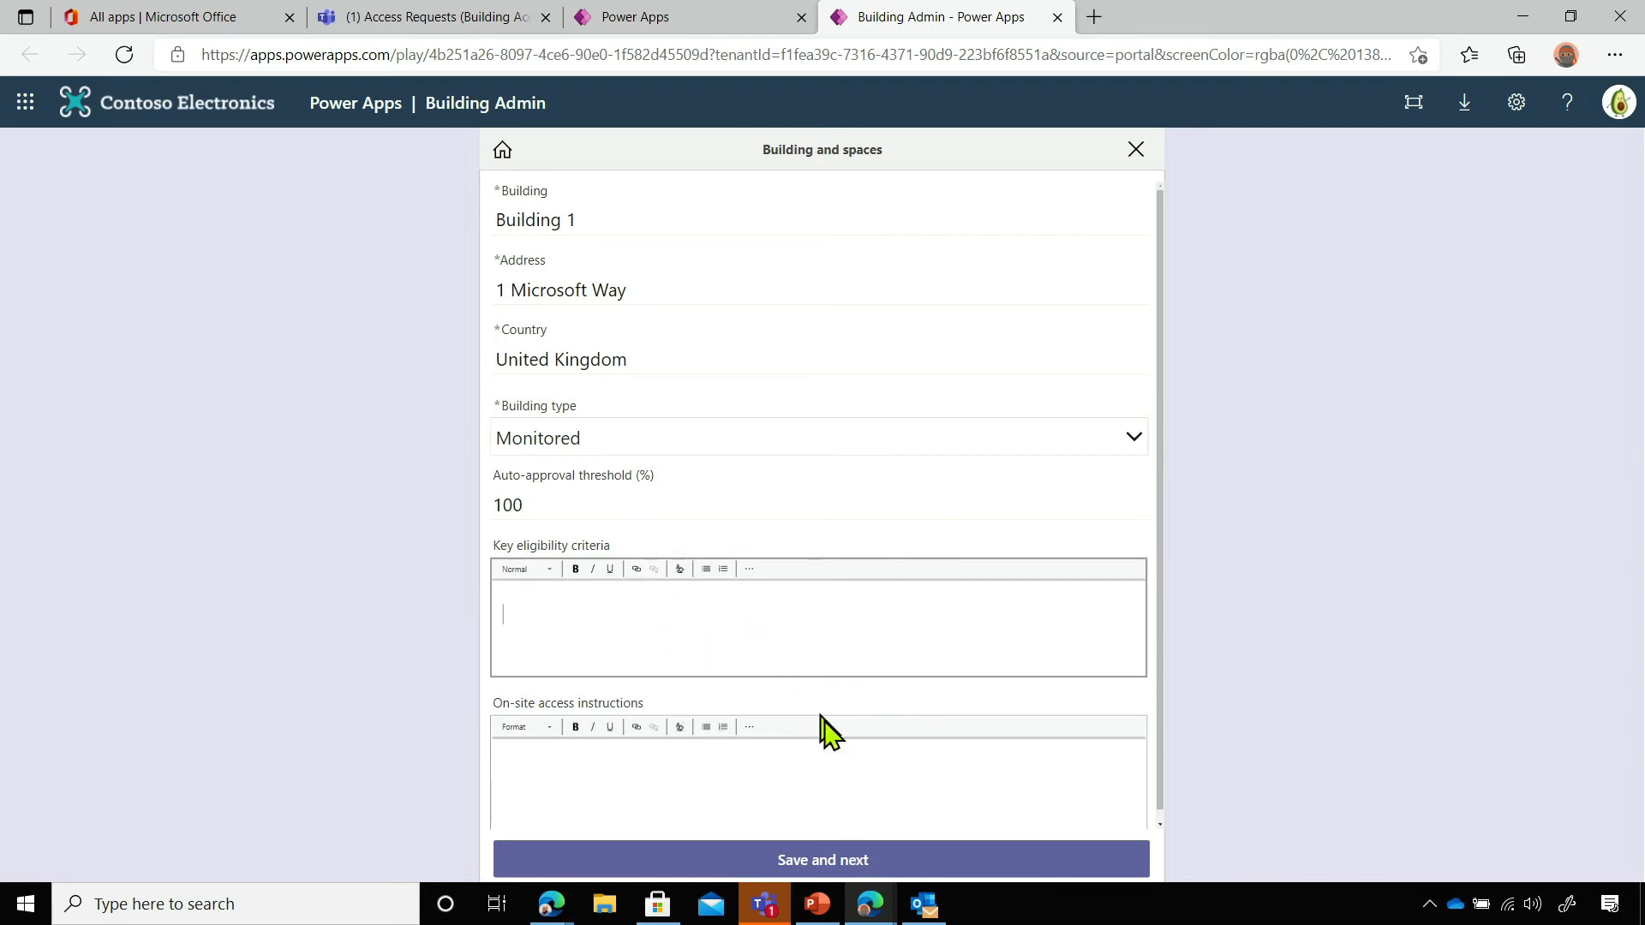
pyautogui.write('Identified as a key worker')
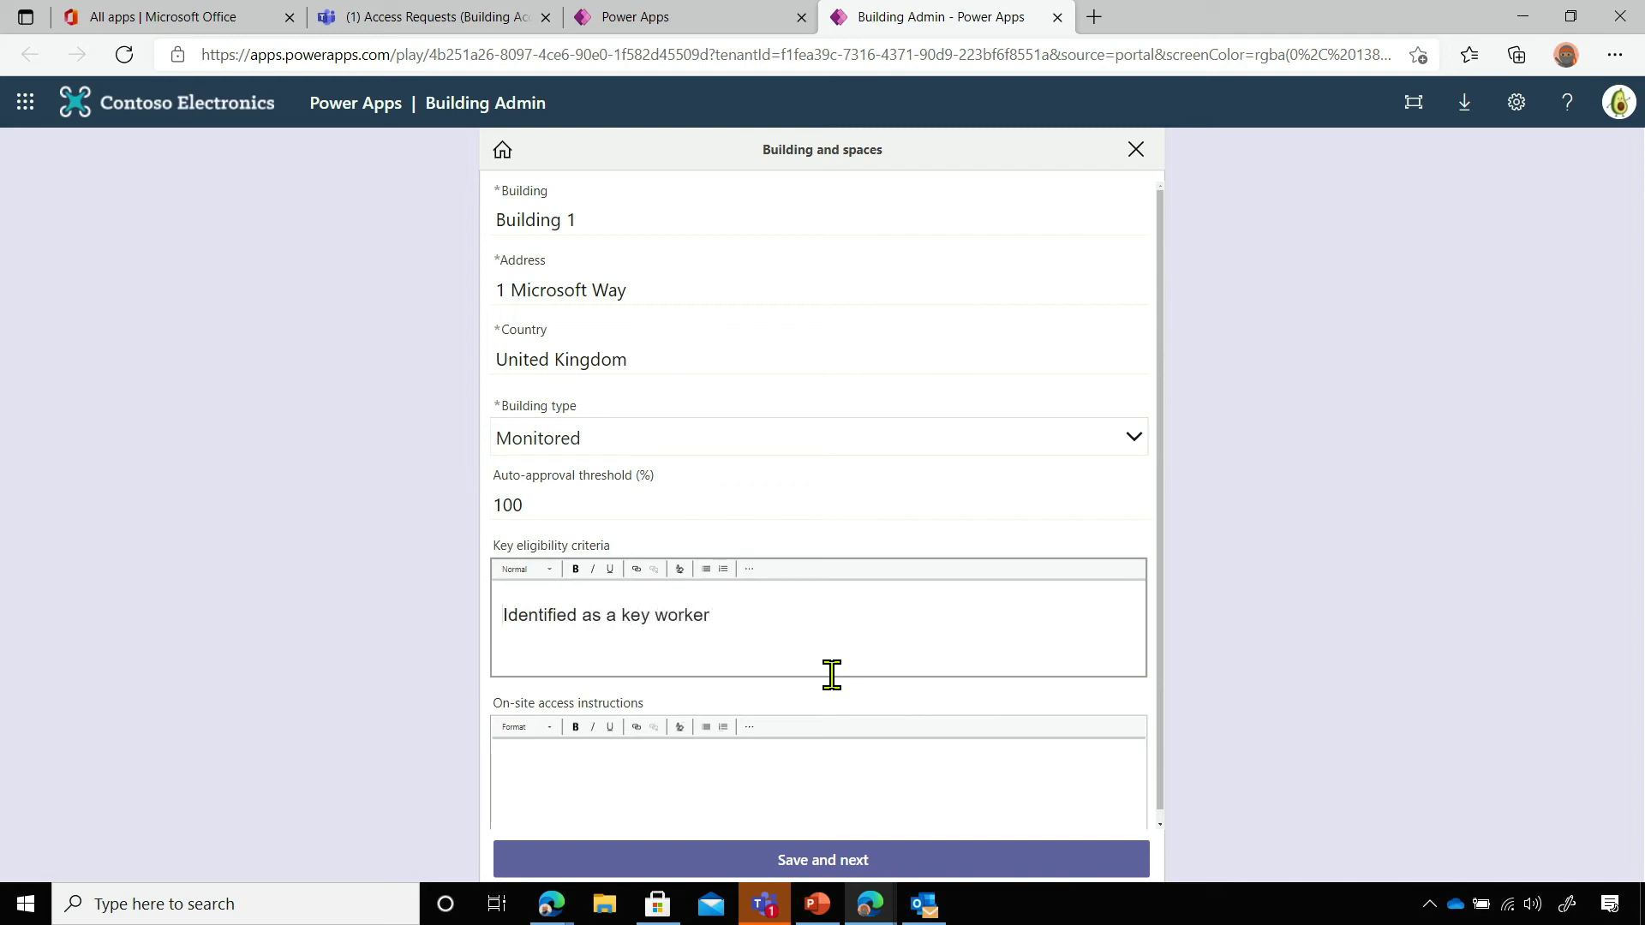
pyautogui.press('Return')
pyautogui.write('Have ')
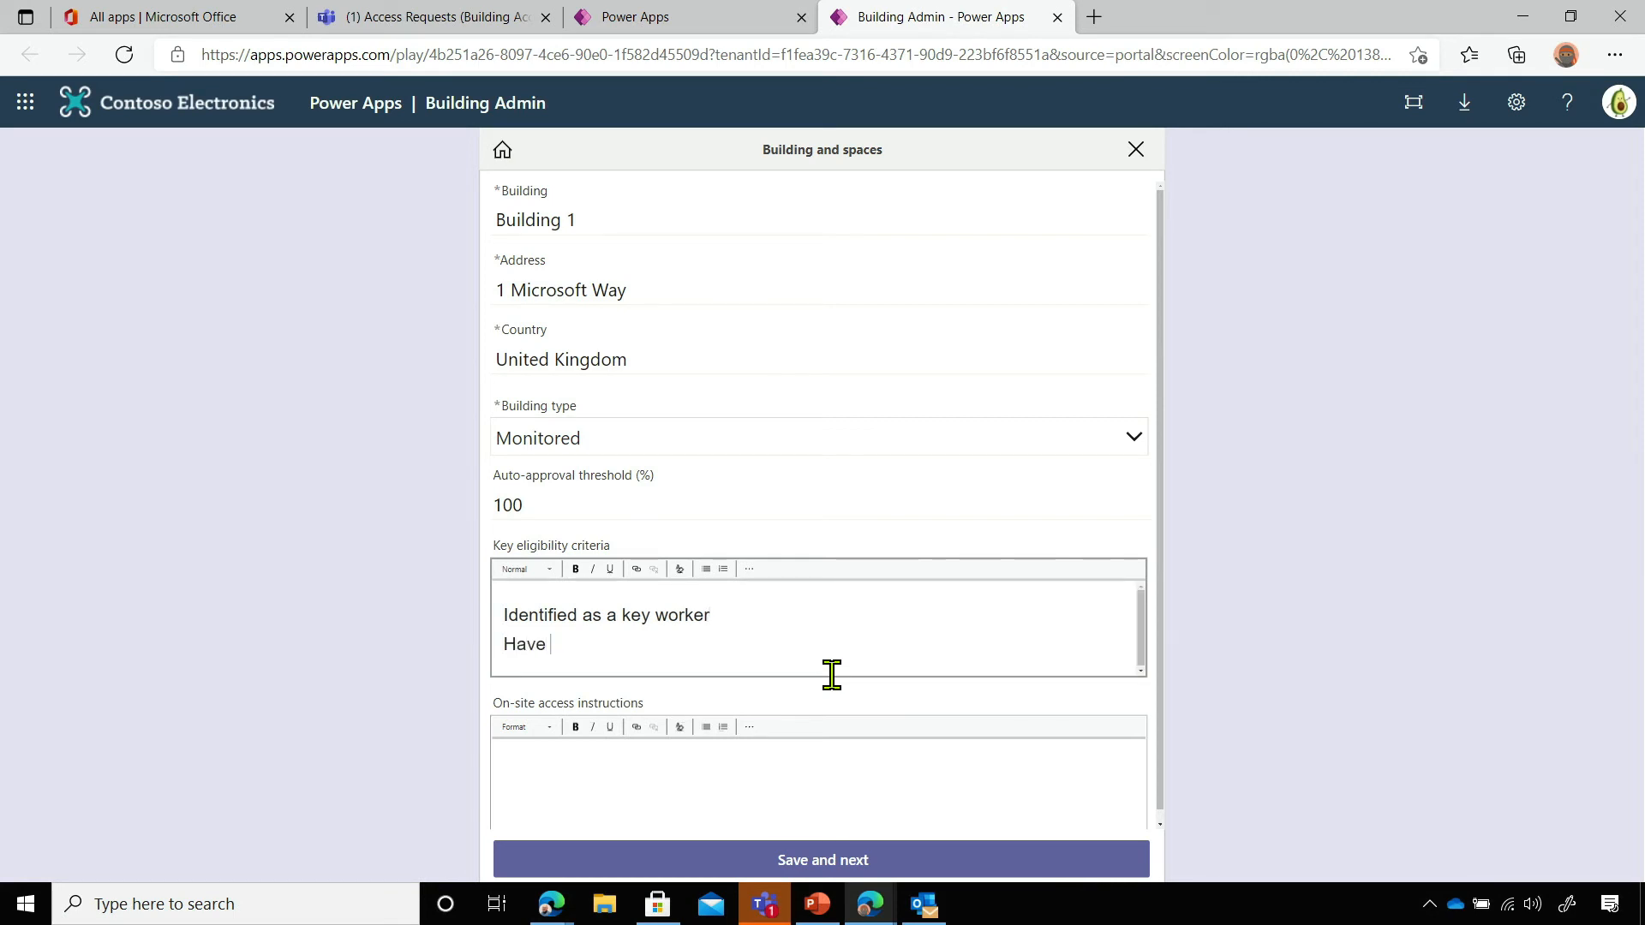
pyautogui.write('manager approval for onsite access')
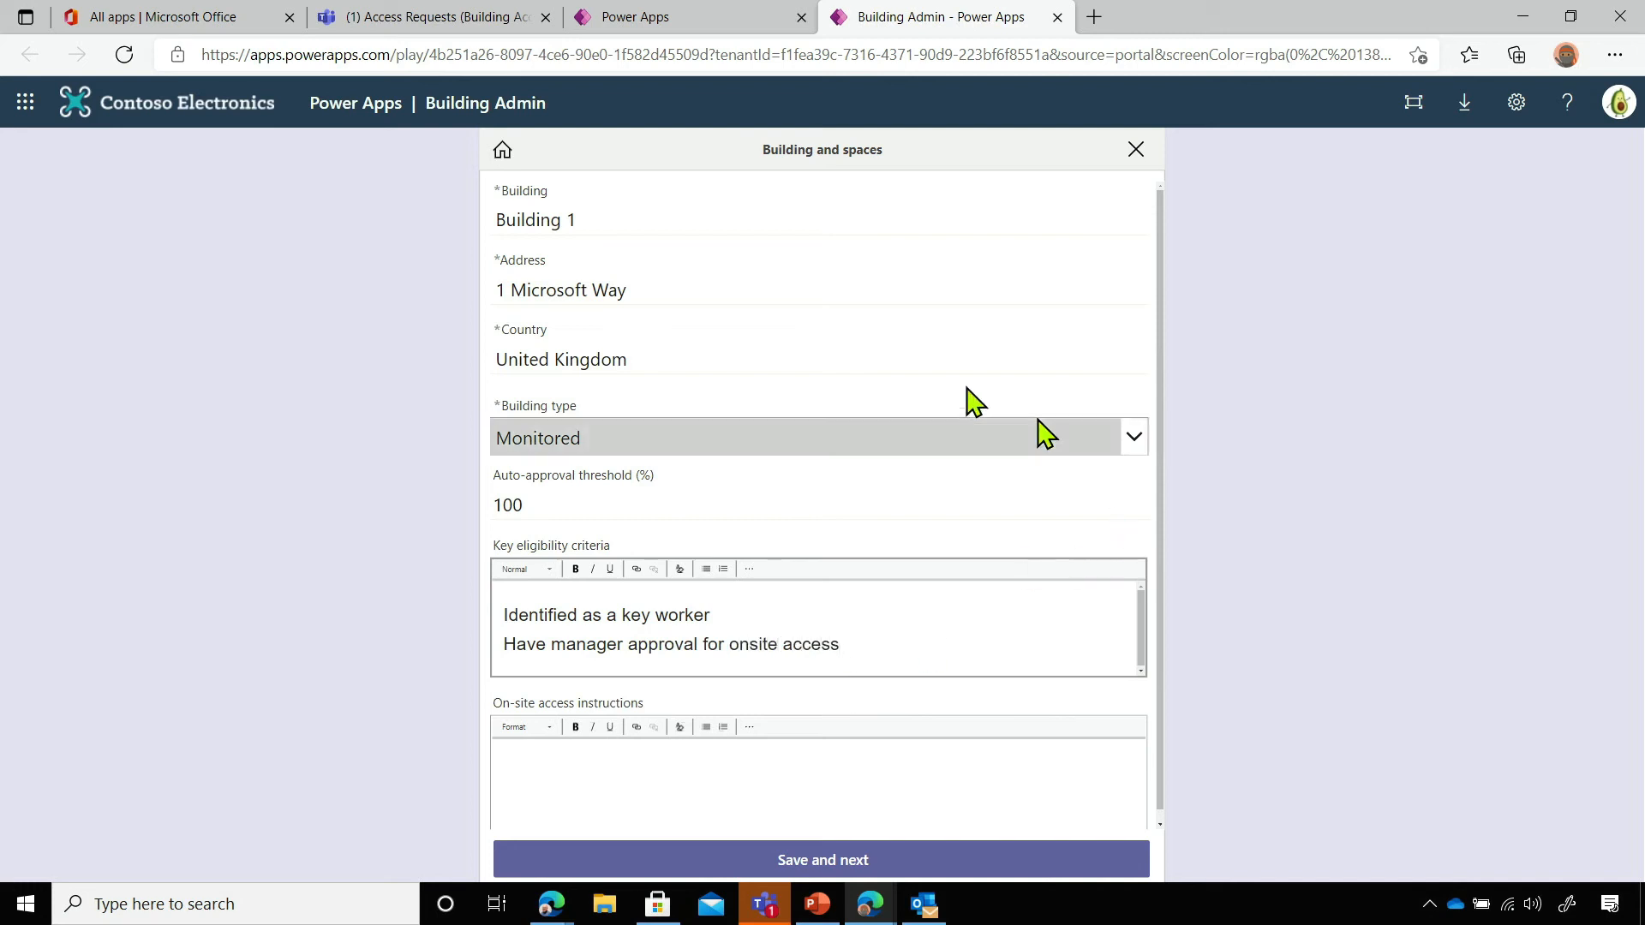
# Enter the on-site access instructions "Check in with security" and "NOTE: There are no catering facilities" on separate lines, and save the building details
pyautogui.scroll(-1, 867, 631)
pyautogui.click(668, 780)
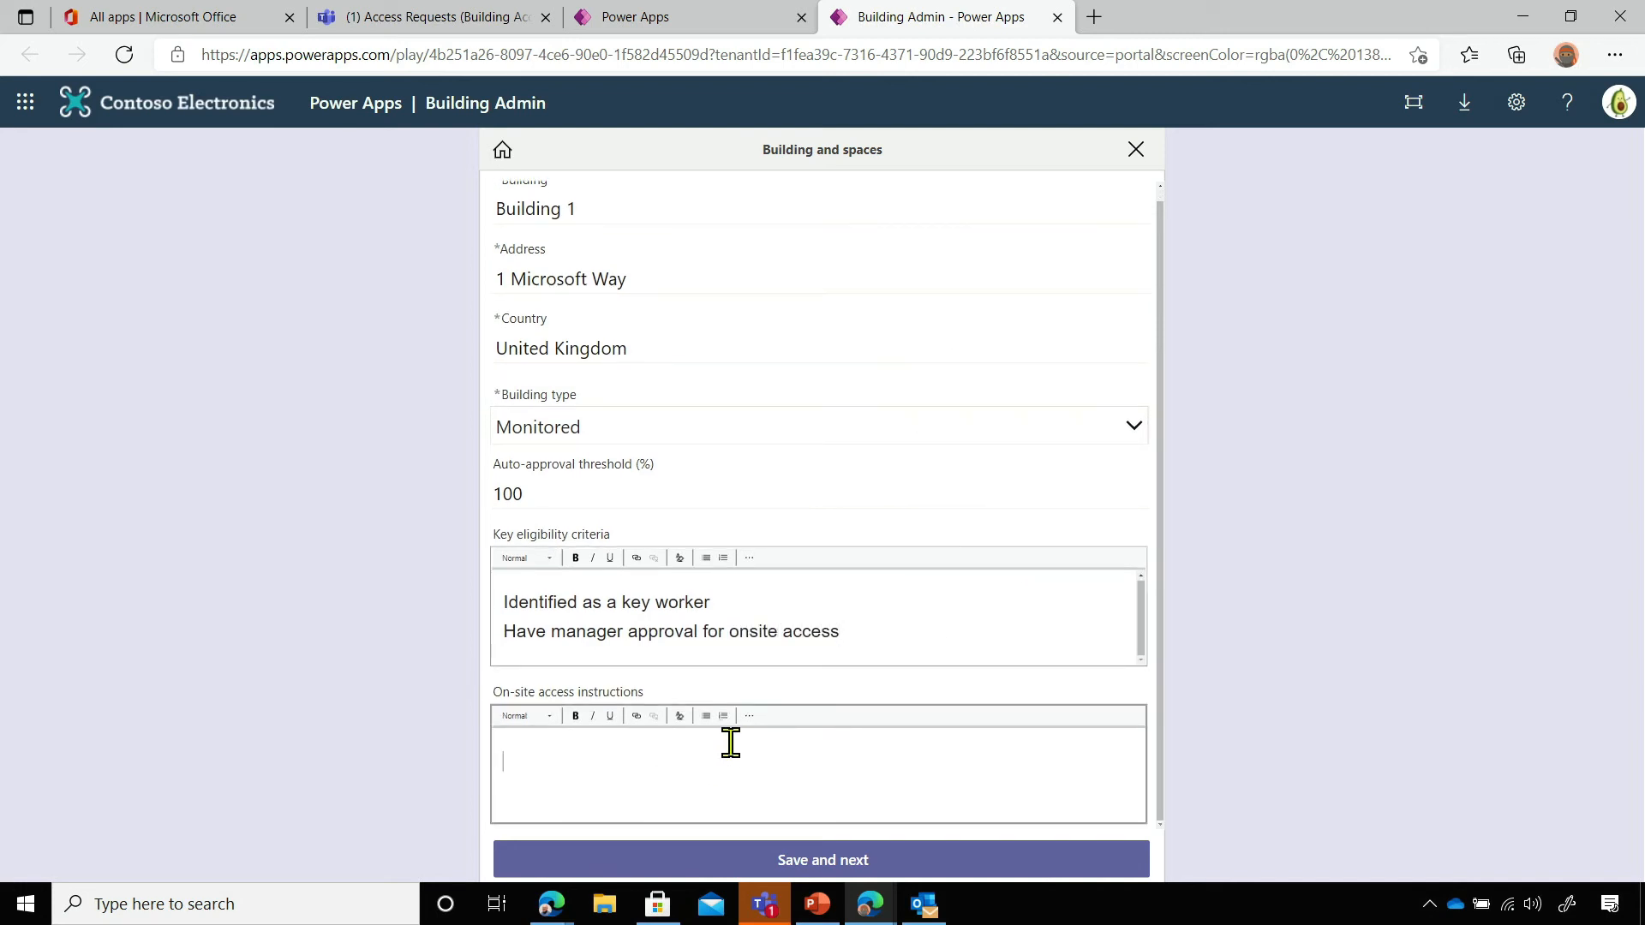
pyautogui.write('Check in with securi')
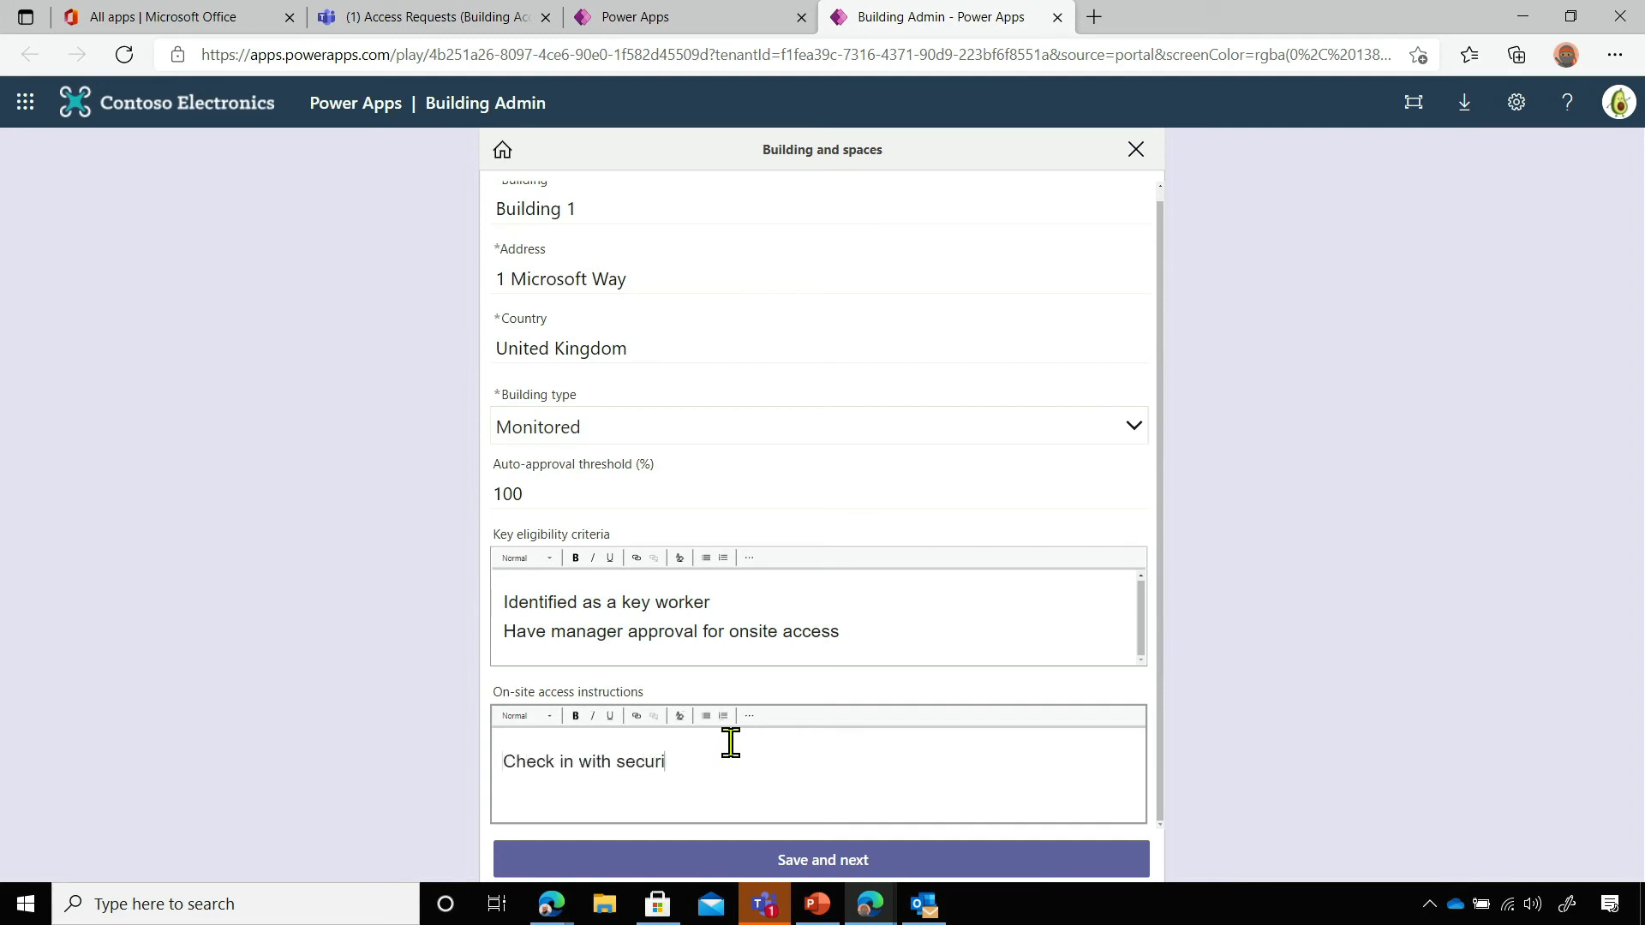
pyautogui.write('ty')
pyautogui.press('Return')
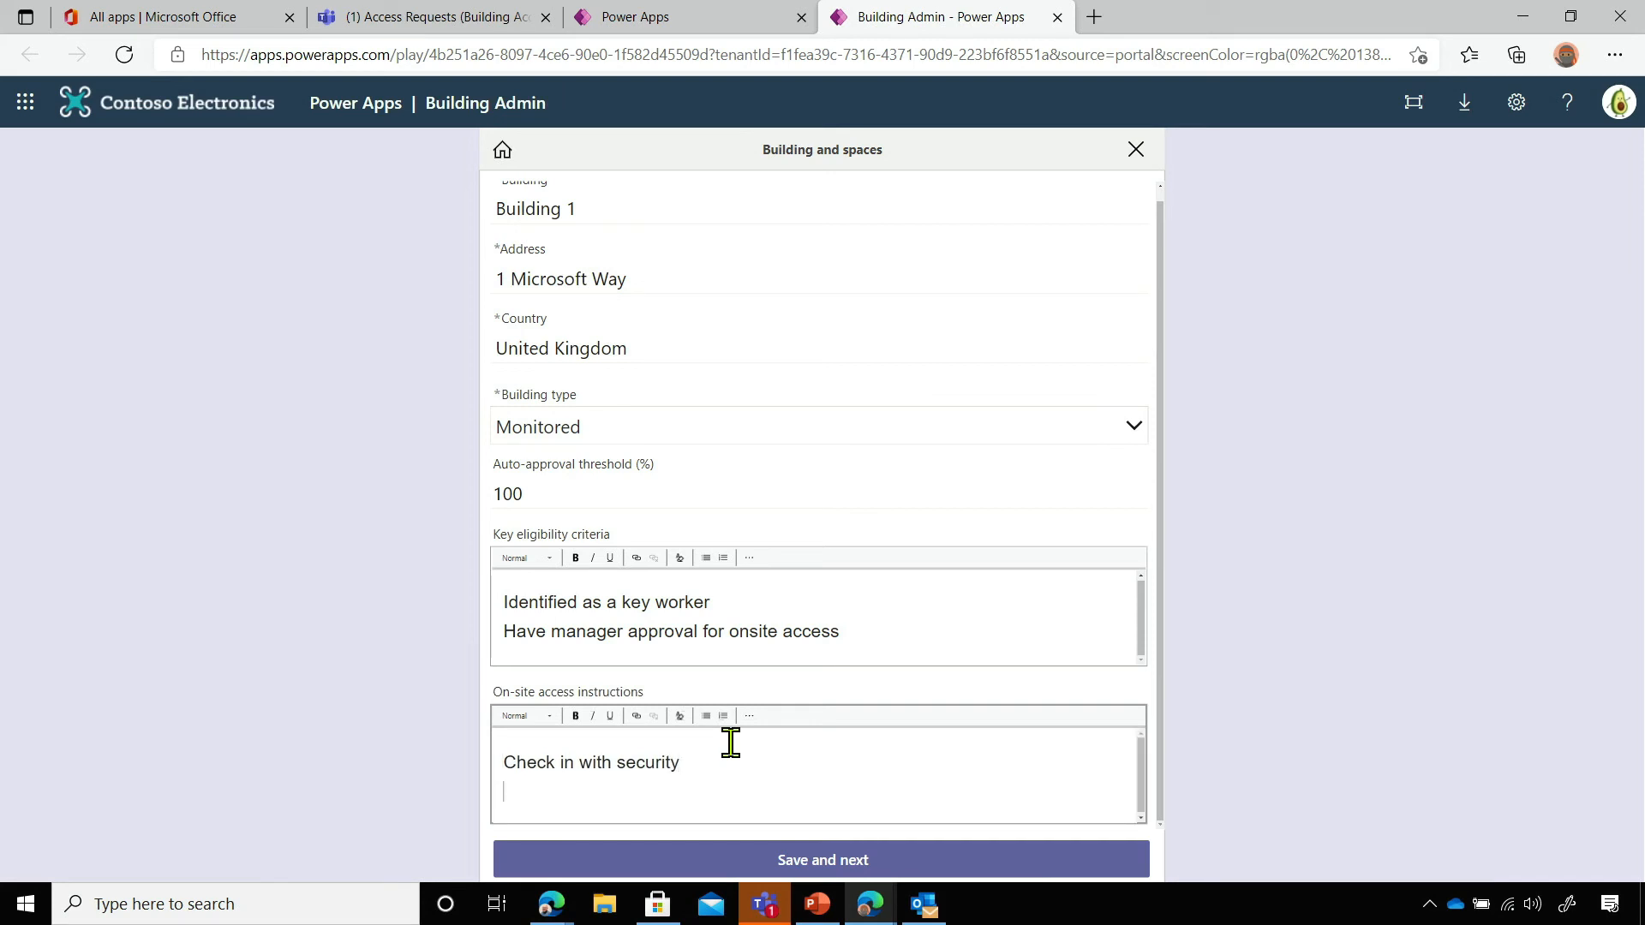
pyautogui.write('NOTE: There are no')
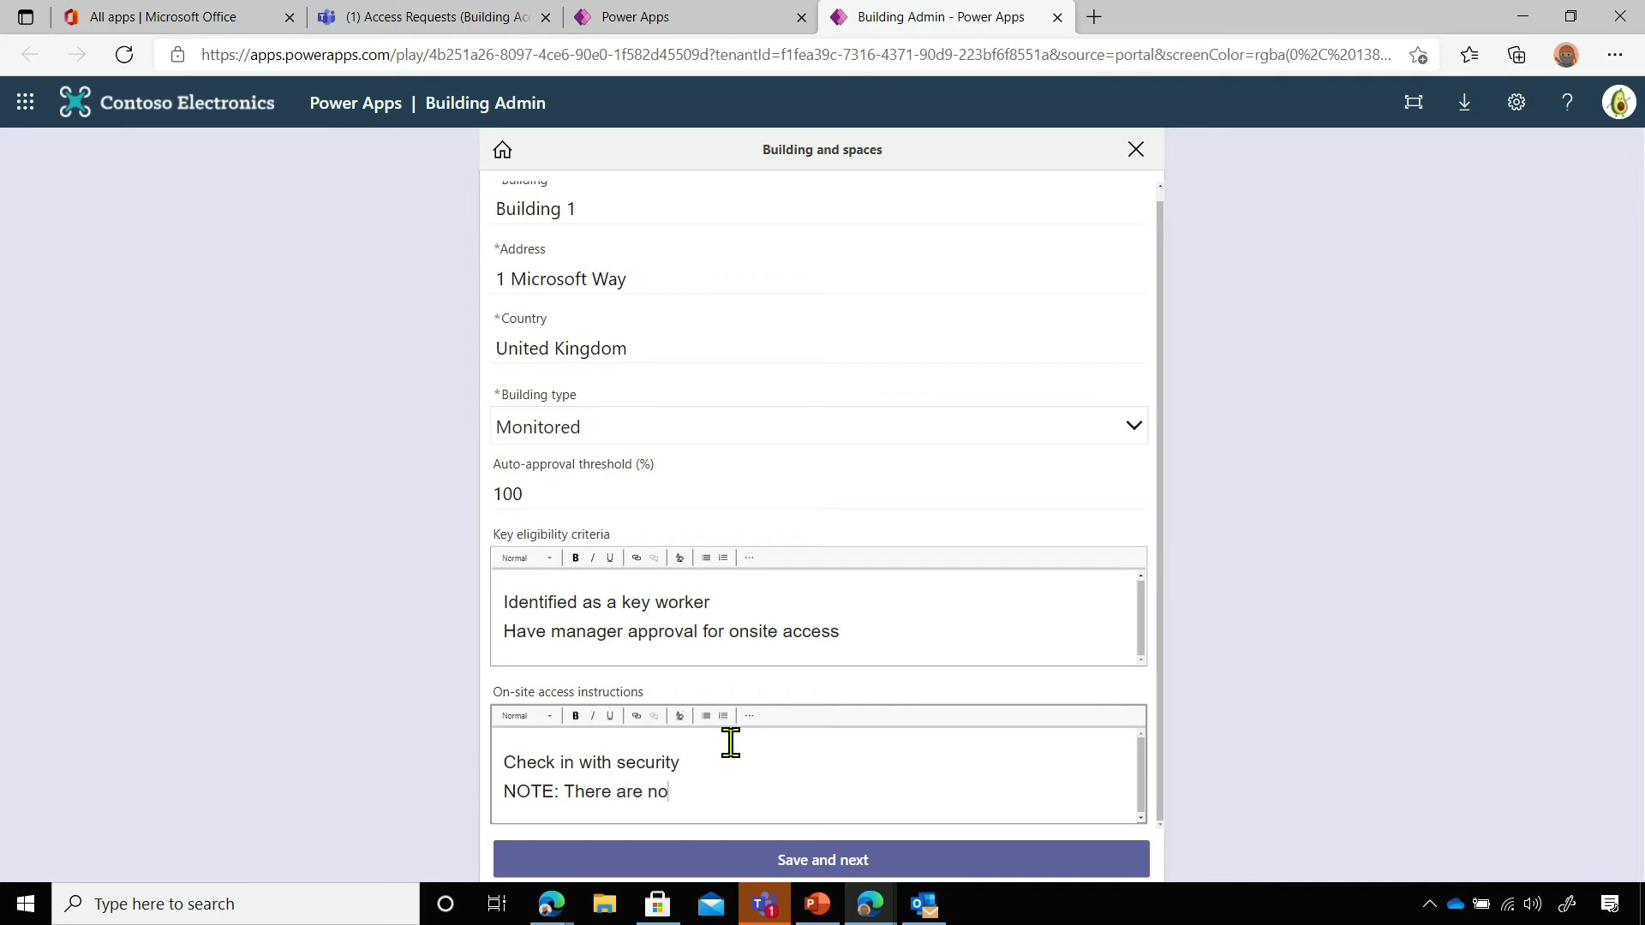
pyautogui.write(' catering facilities')
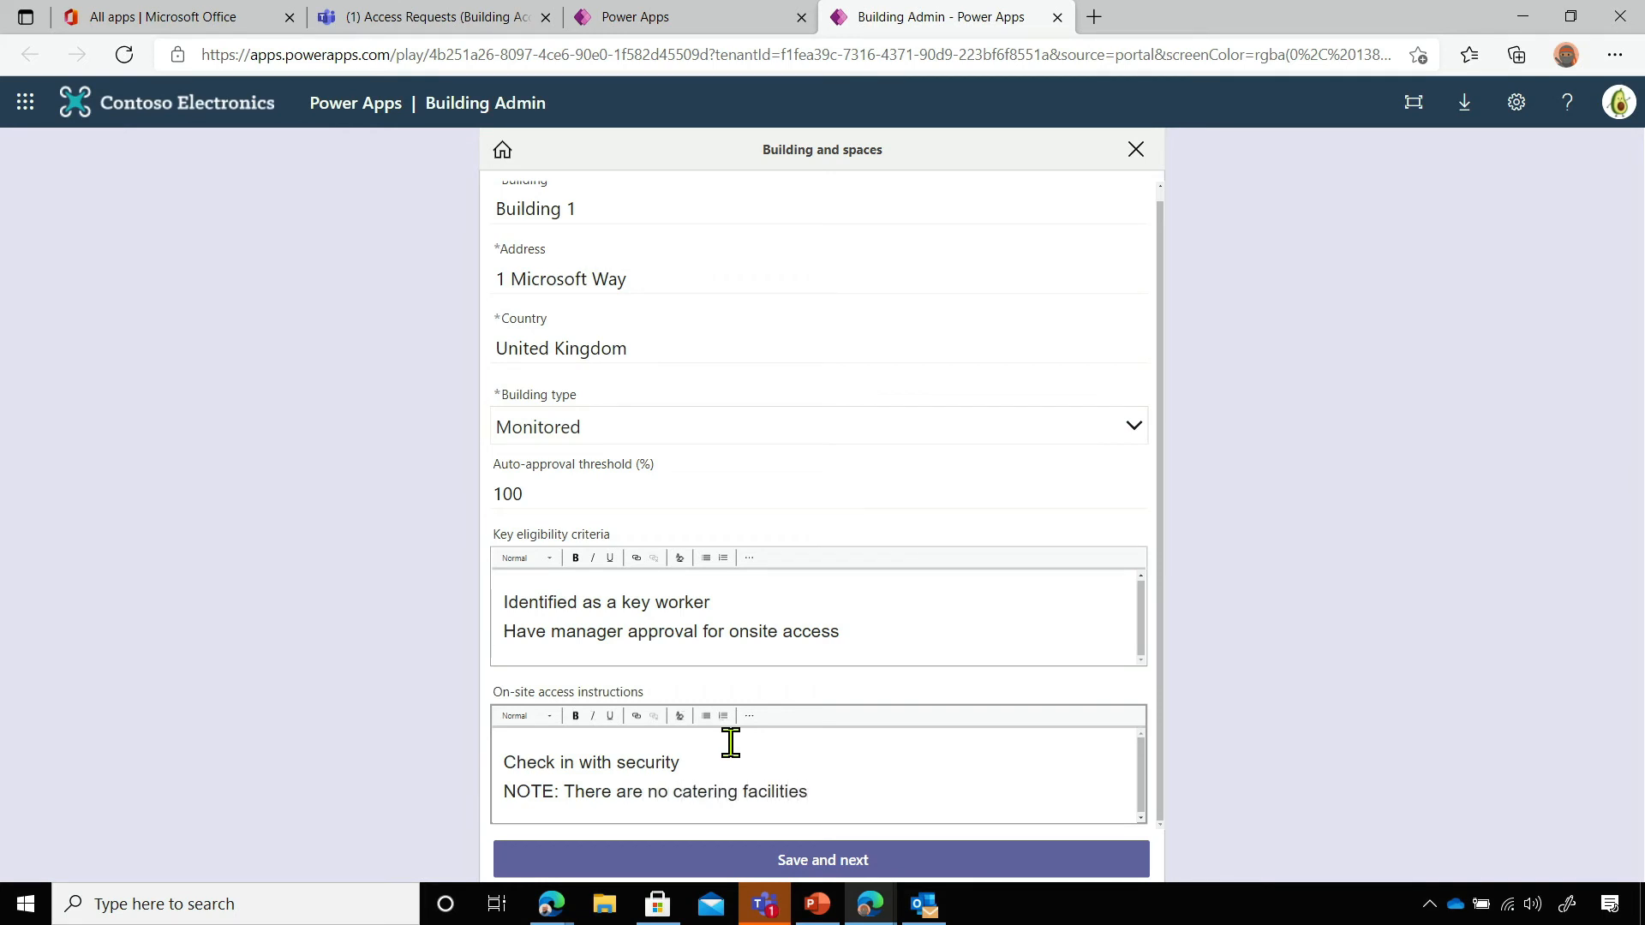
pyautogui.click(842, 866)
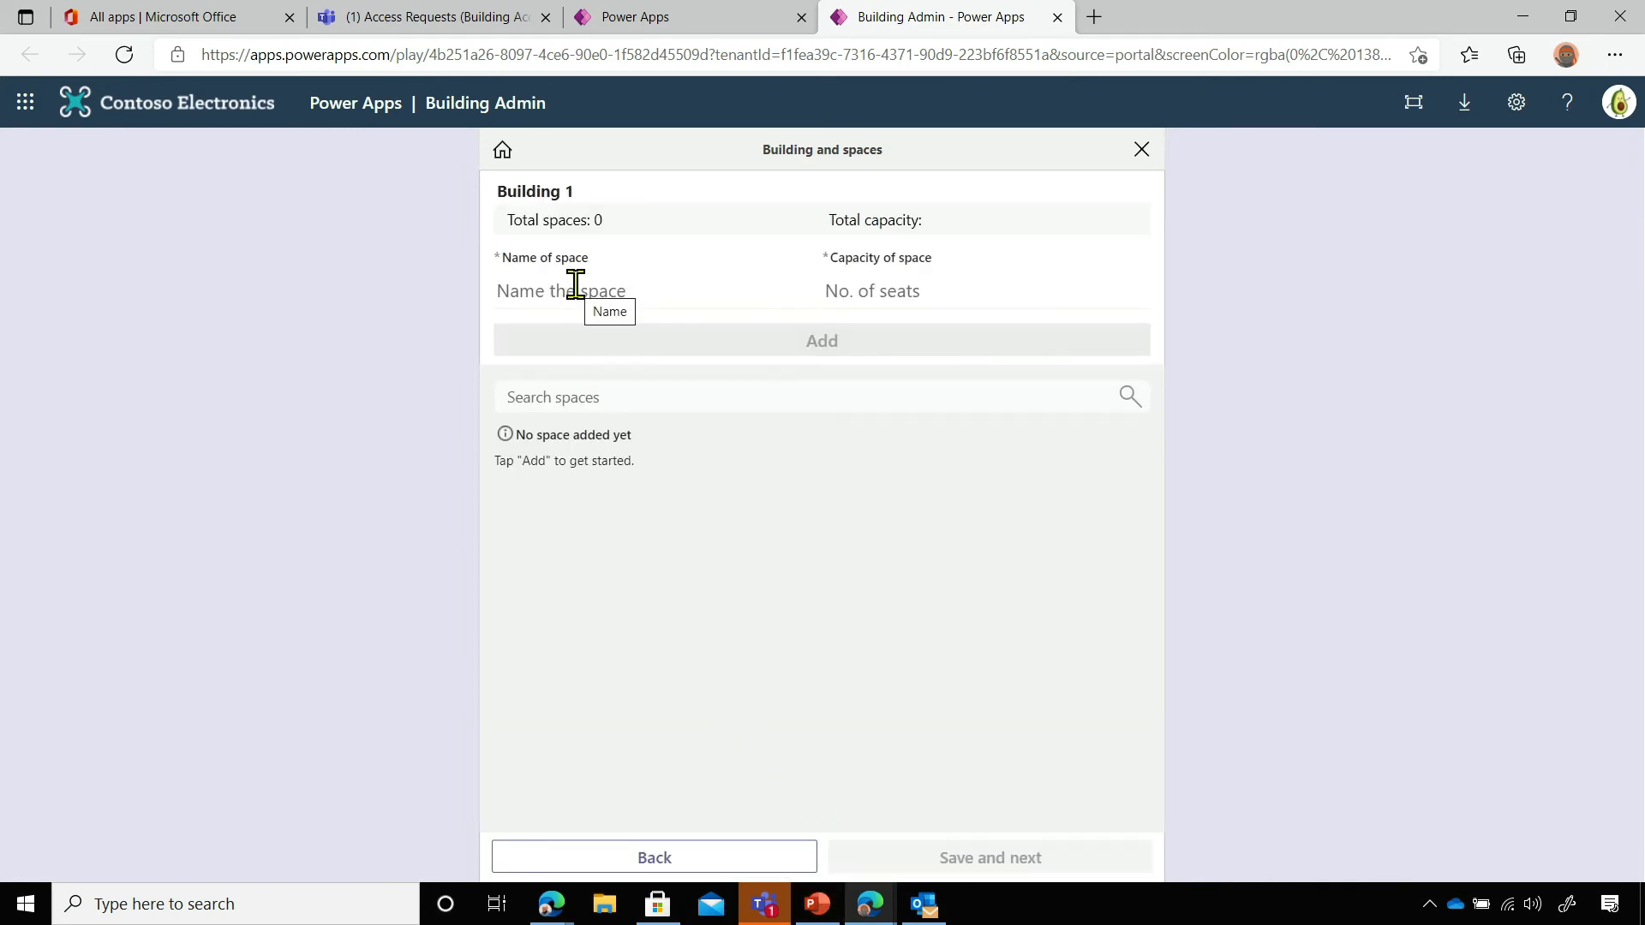
# Add a space named "Exec Office" with a capacity of 4 to Building 1
pyautogui.click(576, 284)
pyautogui.click(388, 345)
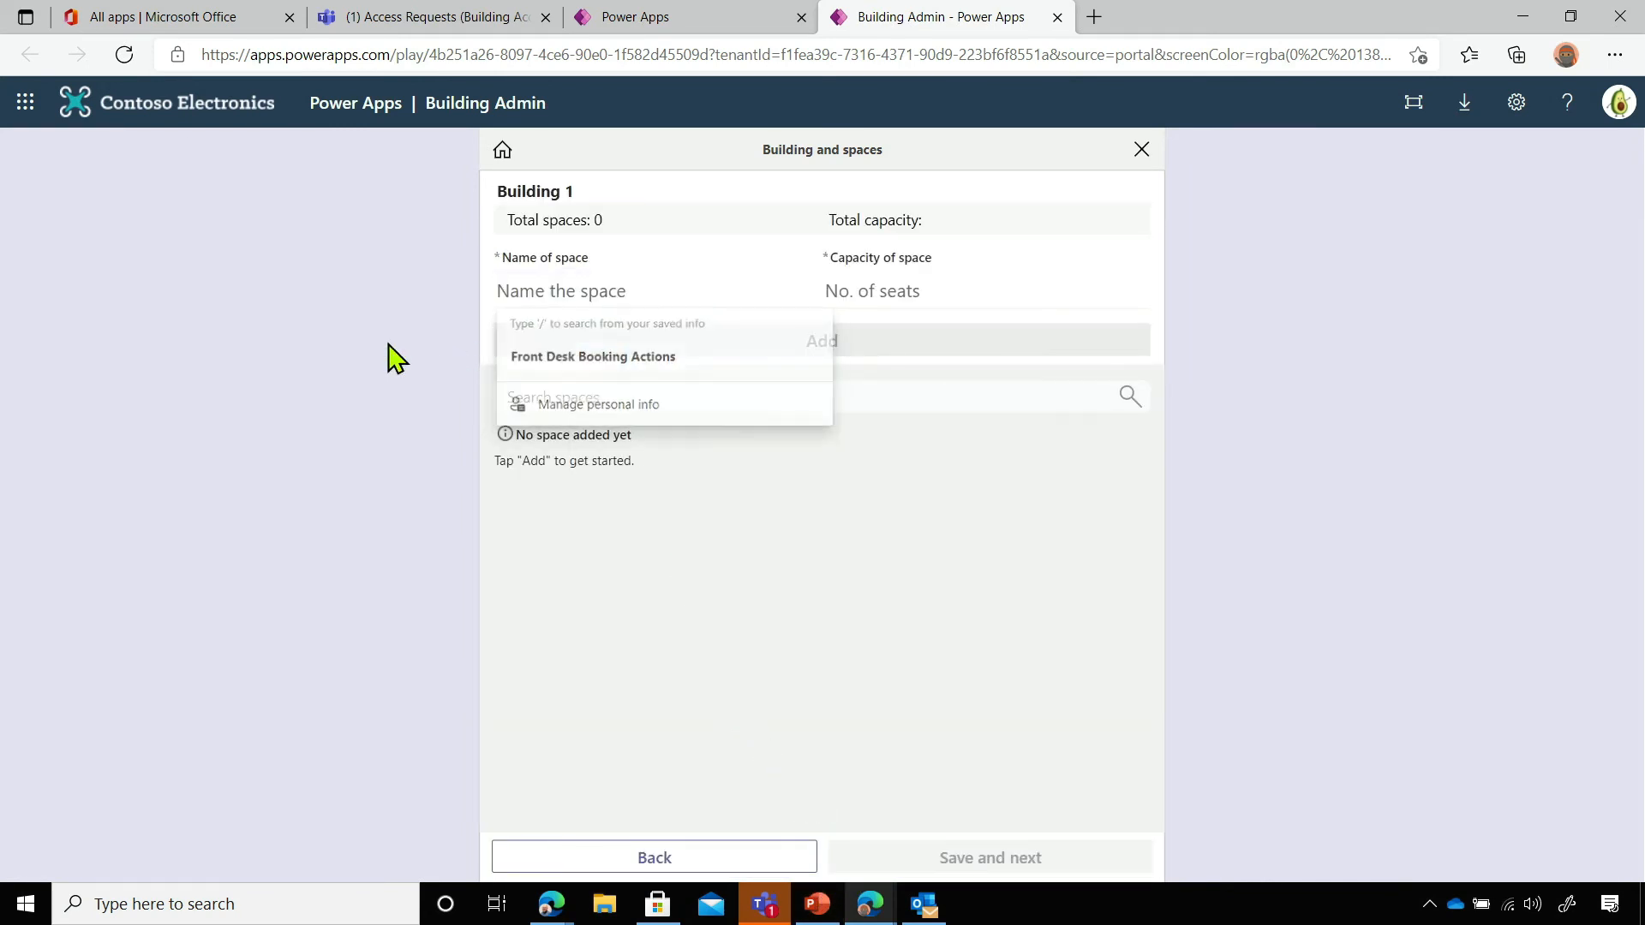
pyautogui.click(548, 291)
pyautogui.write('Ex')
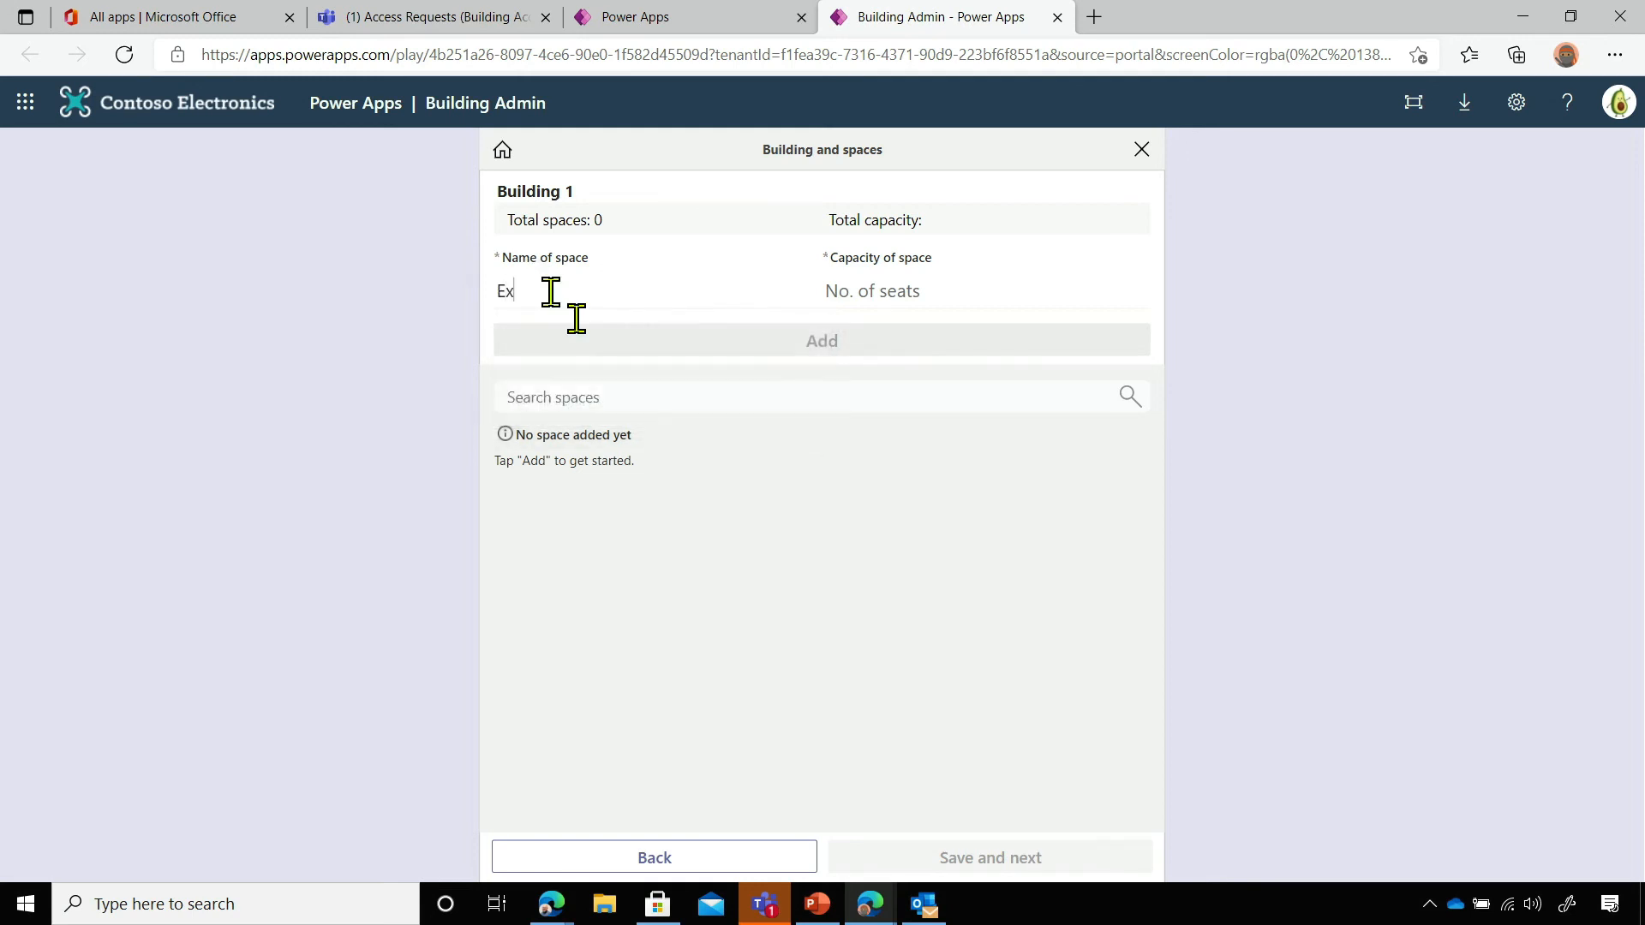
pyautogui.write('ec Office')
pyautogui.press('Tab')
pyautogui.write('4')
pyautogui.click(651, 339)
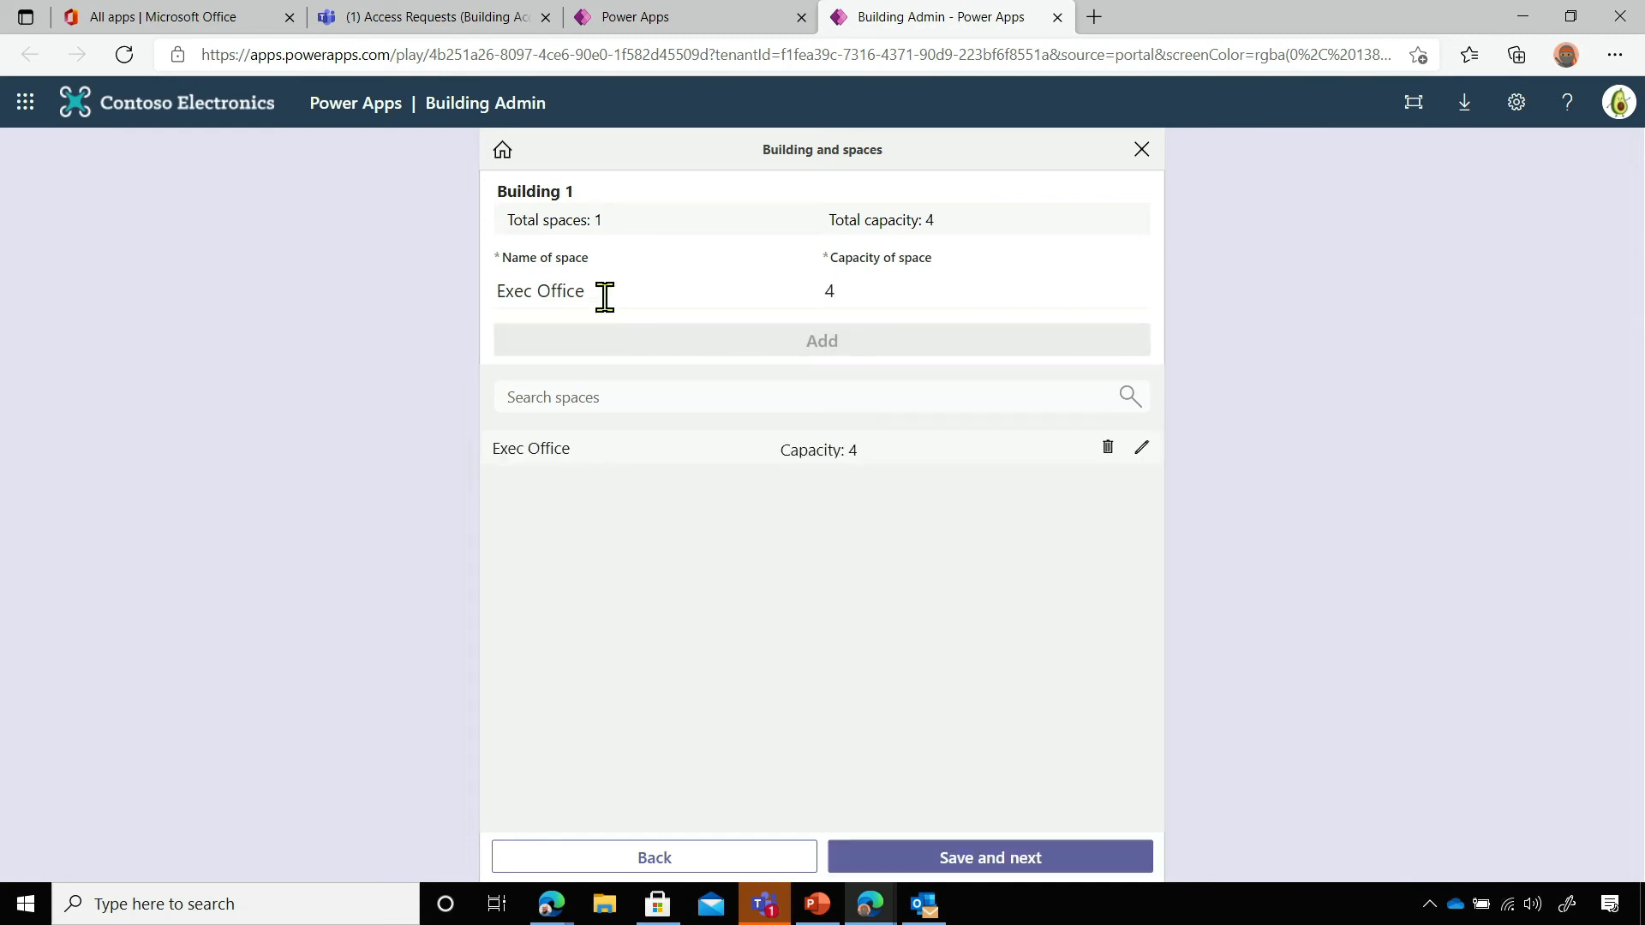
# Add a space named "R&D" with a capacity of 6 to Building 1
pyautogui.click(605, 296)
pyautogui.write('R&D')
pyautogui.press('Tab')
pyautogui.click(665, 350)
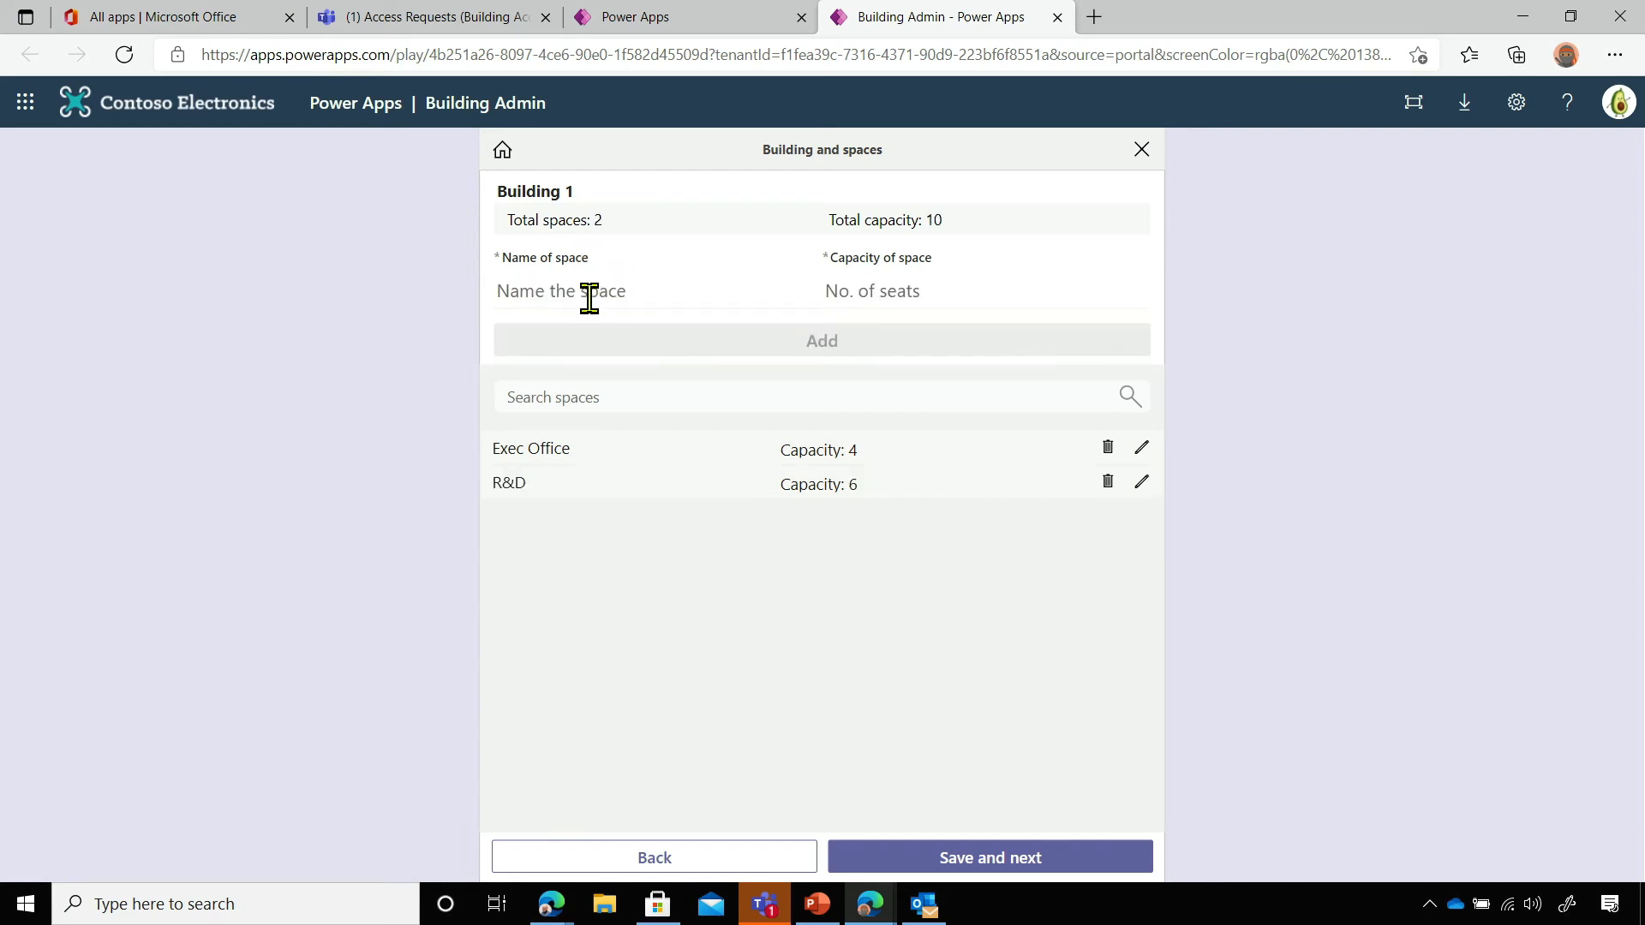
# Add a space named "Desk B1" with a capacity of 1 to Building 1
pyautogui.click(589, 291)
pyautogui.write('Desk B1')
pyautogui.click(956, 281)
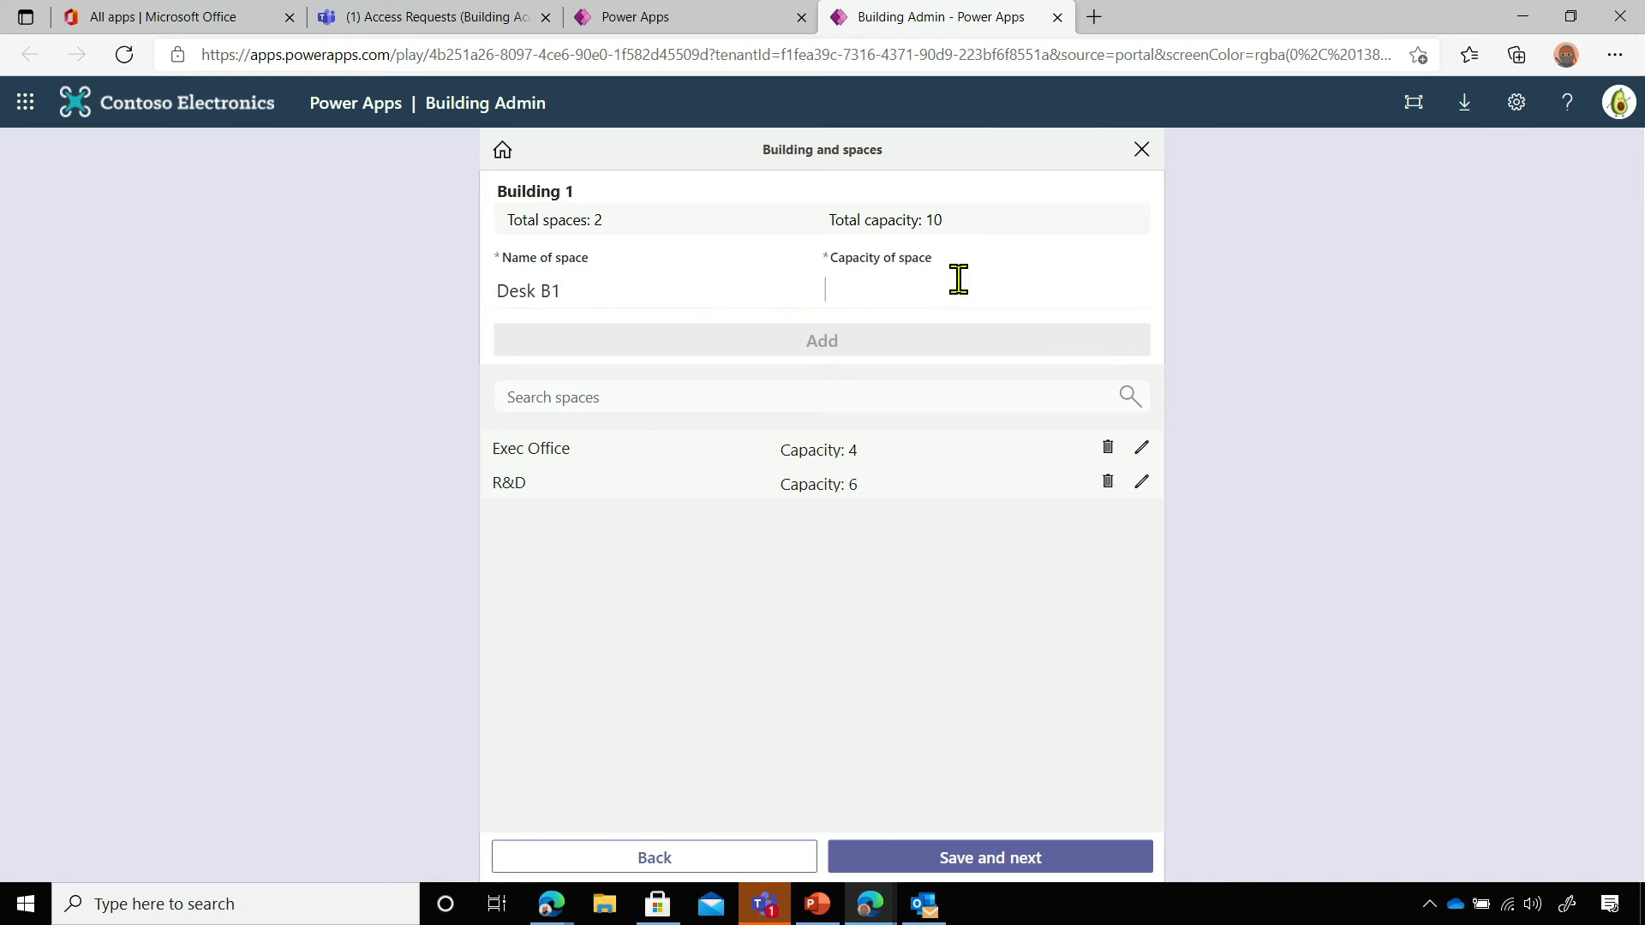
pyautogui.write('1')
pyautogui.click(885, 343)
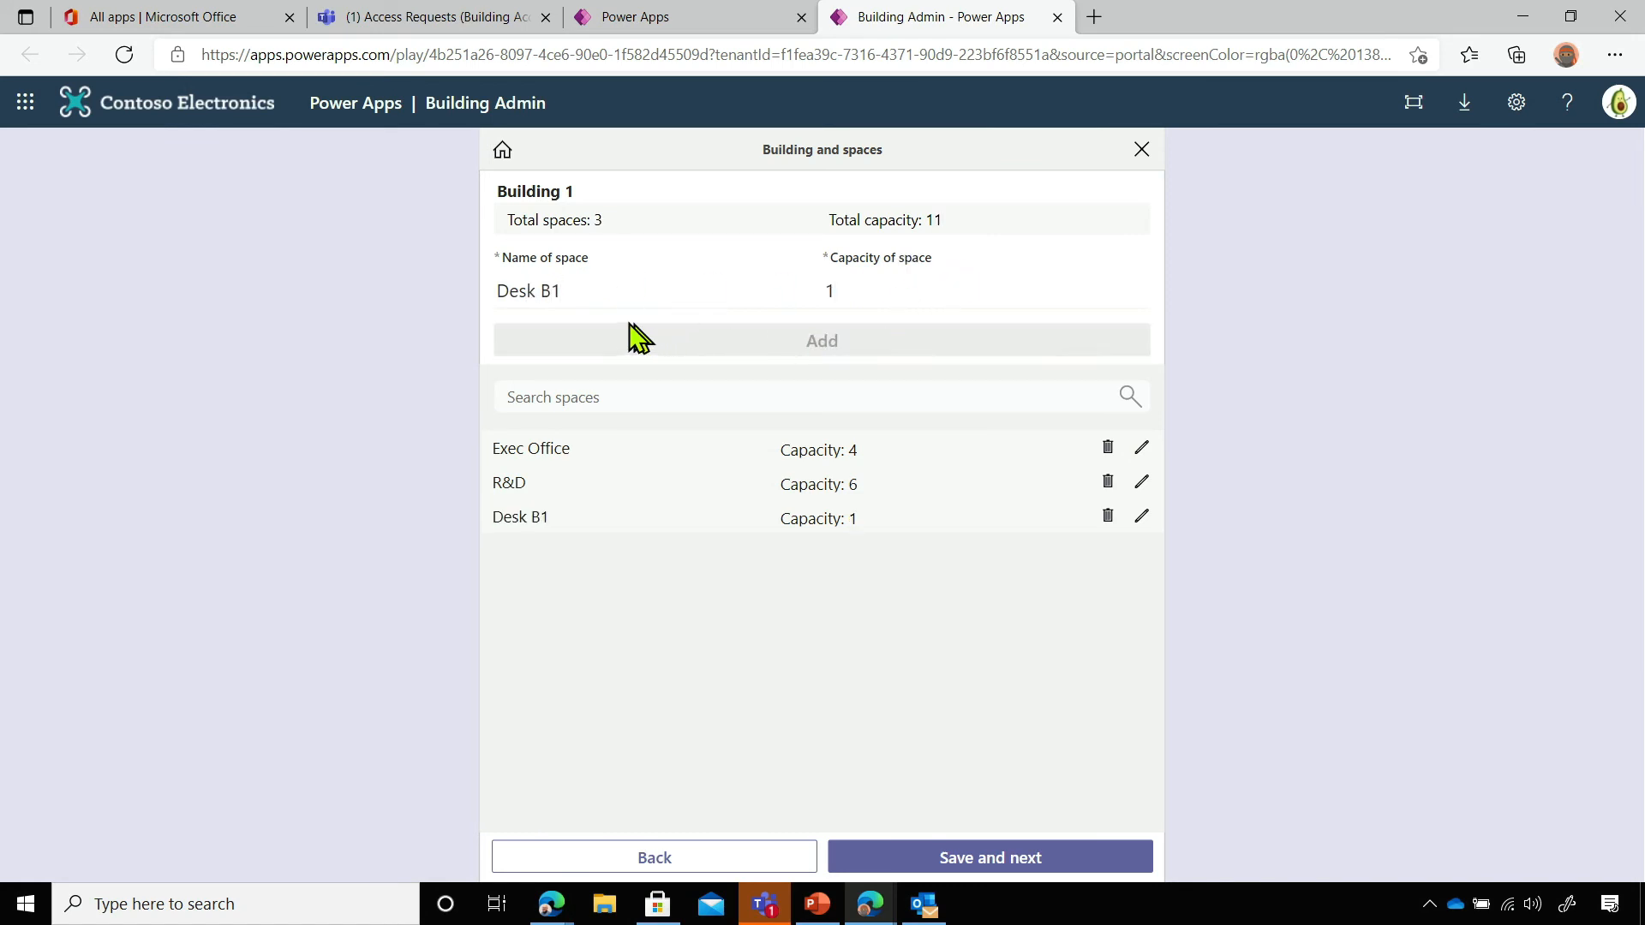
# Add a space named "Desk B2" with a capacity of 1 and save the building's spaces
pyautogui.click(604, 286)
pyautogui.write('Desk B2')
pyautogui.press('Tab')
pyautogui.write('1')
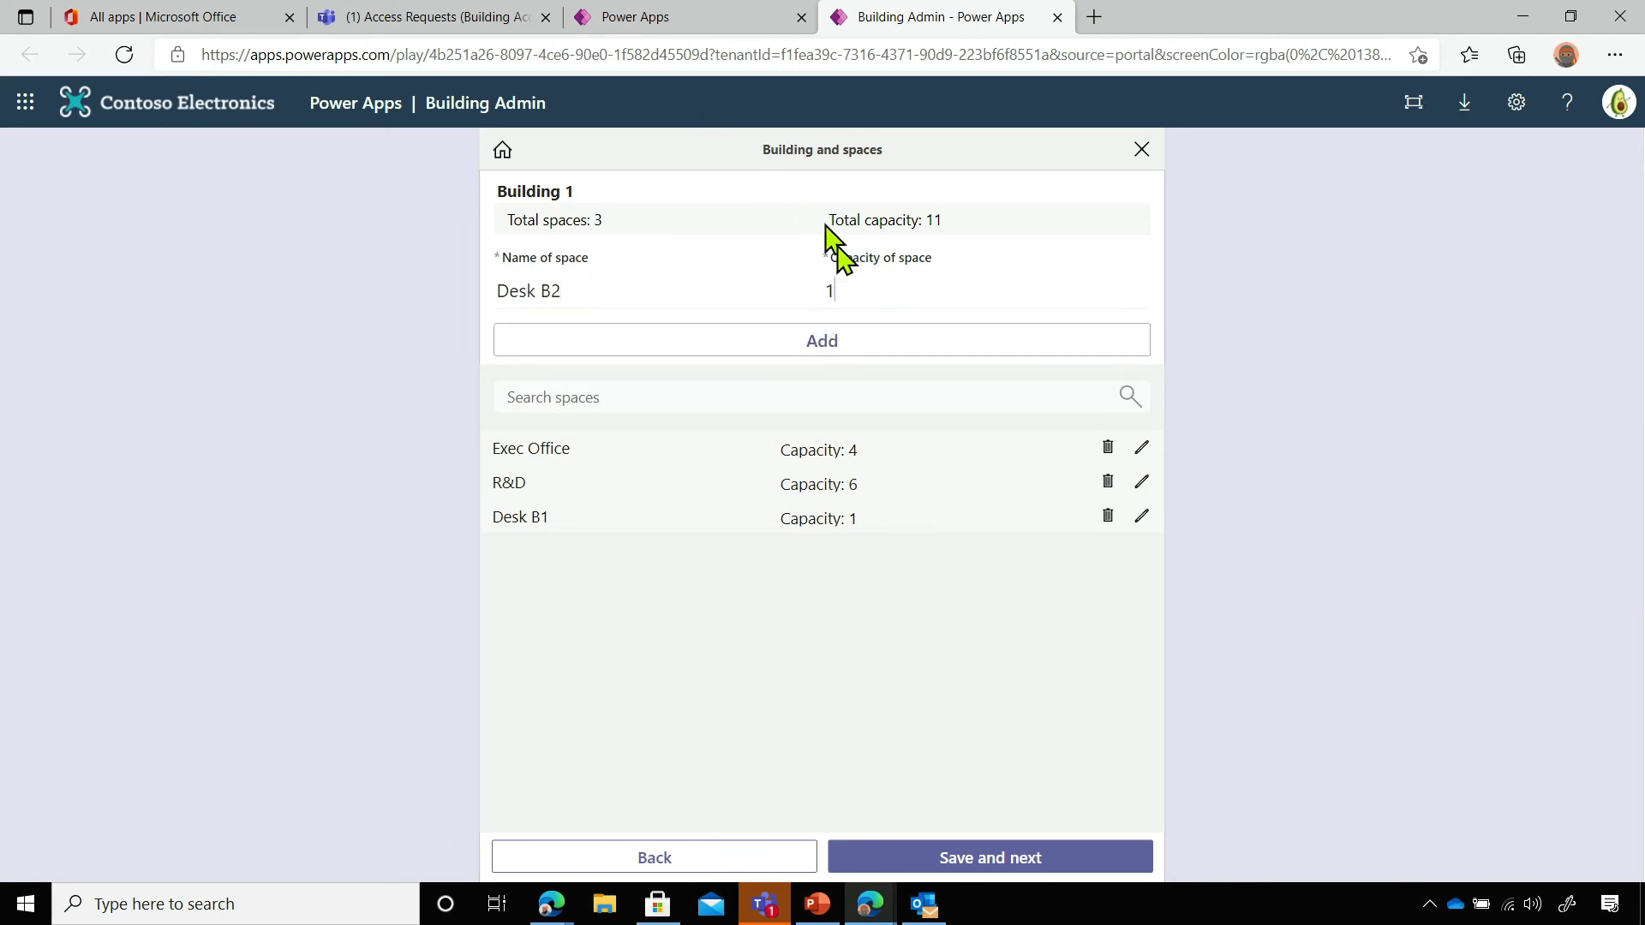
pyautogui.click(828, 346)
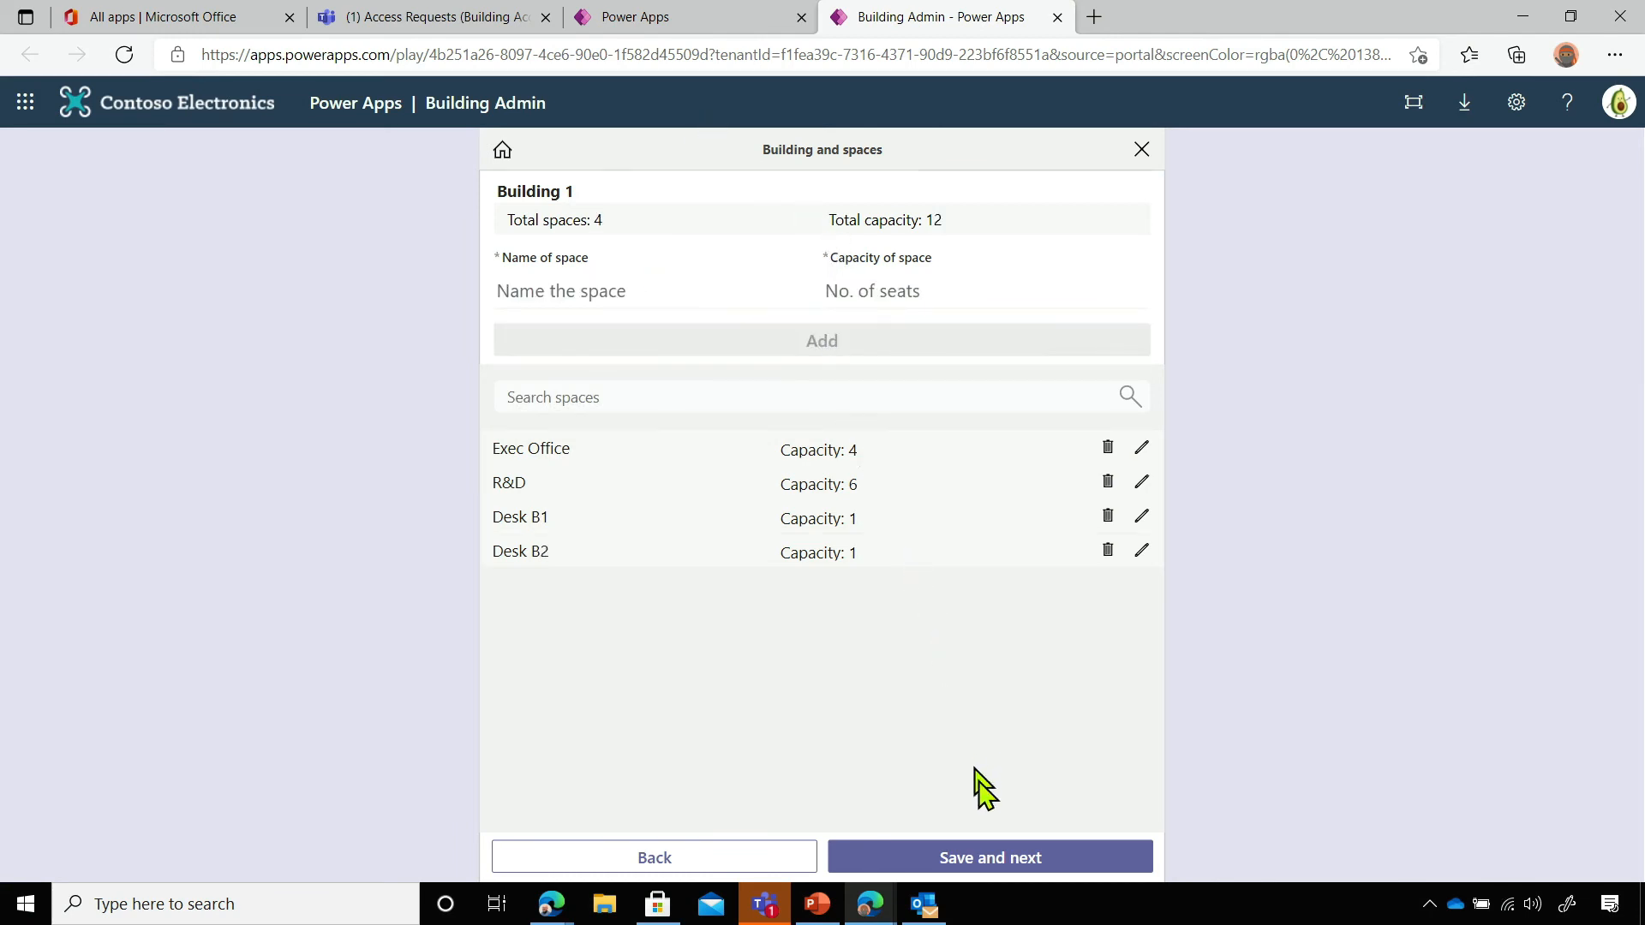
pyautogui.click(995, 861)
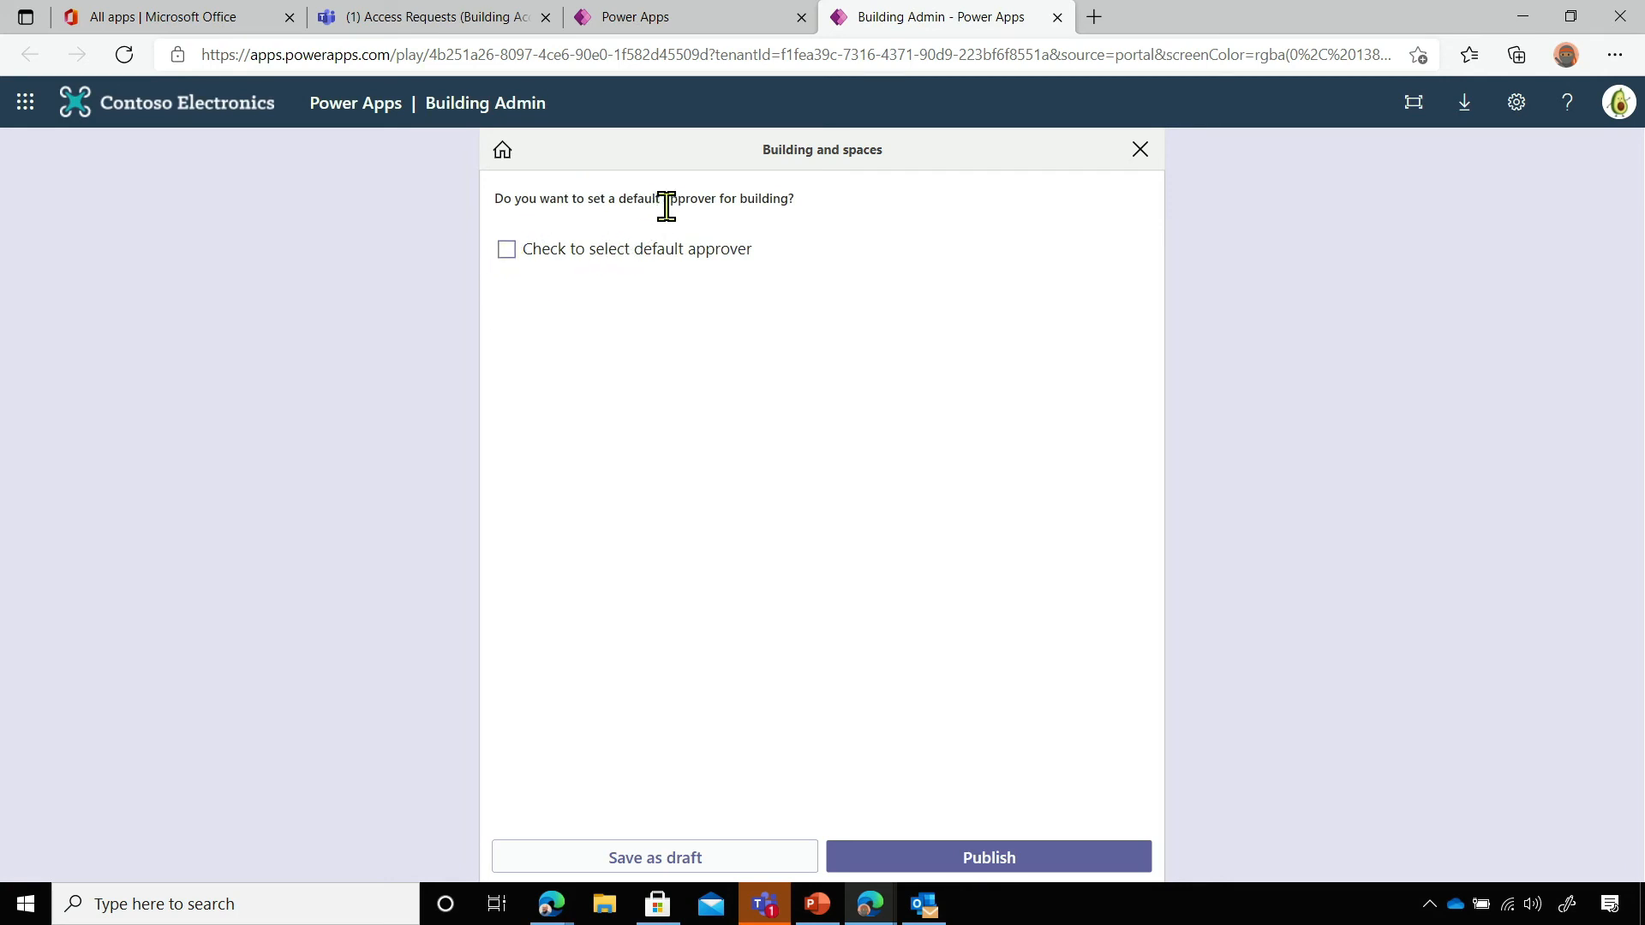
# Enable a default approver for the building, choose the approver by name, and publish the building
pyautogui.click(535, 257)
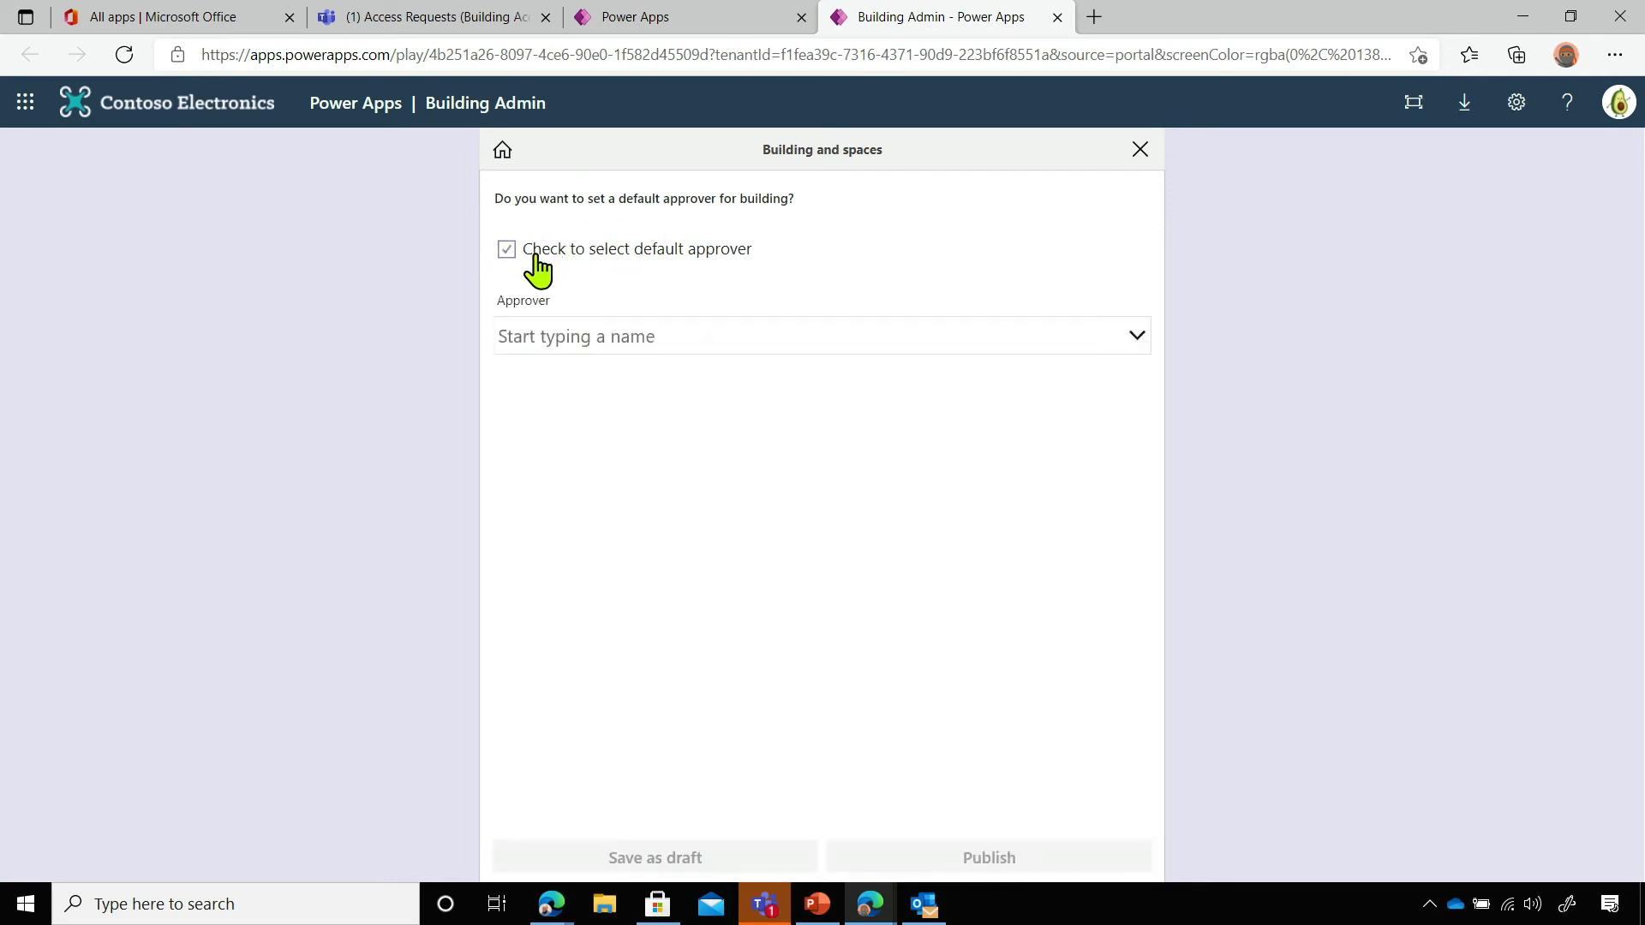
pyautogui.click(647, 336)
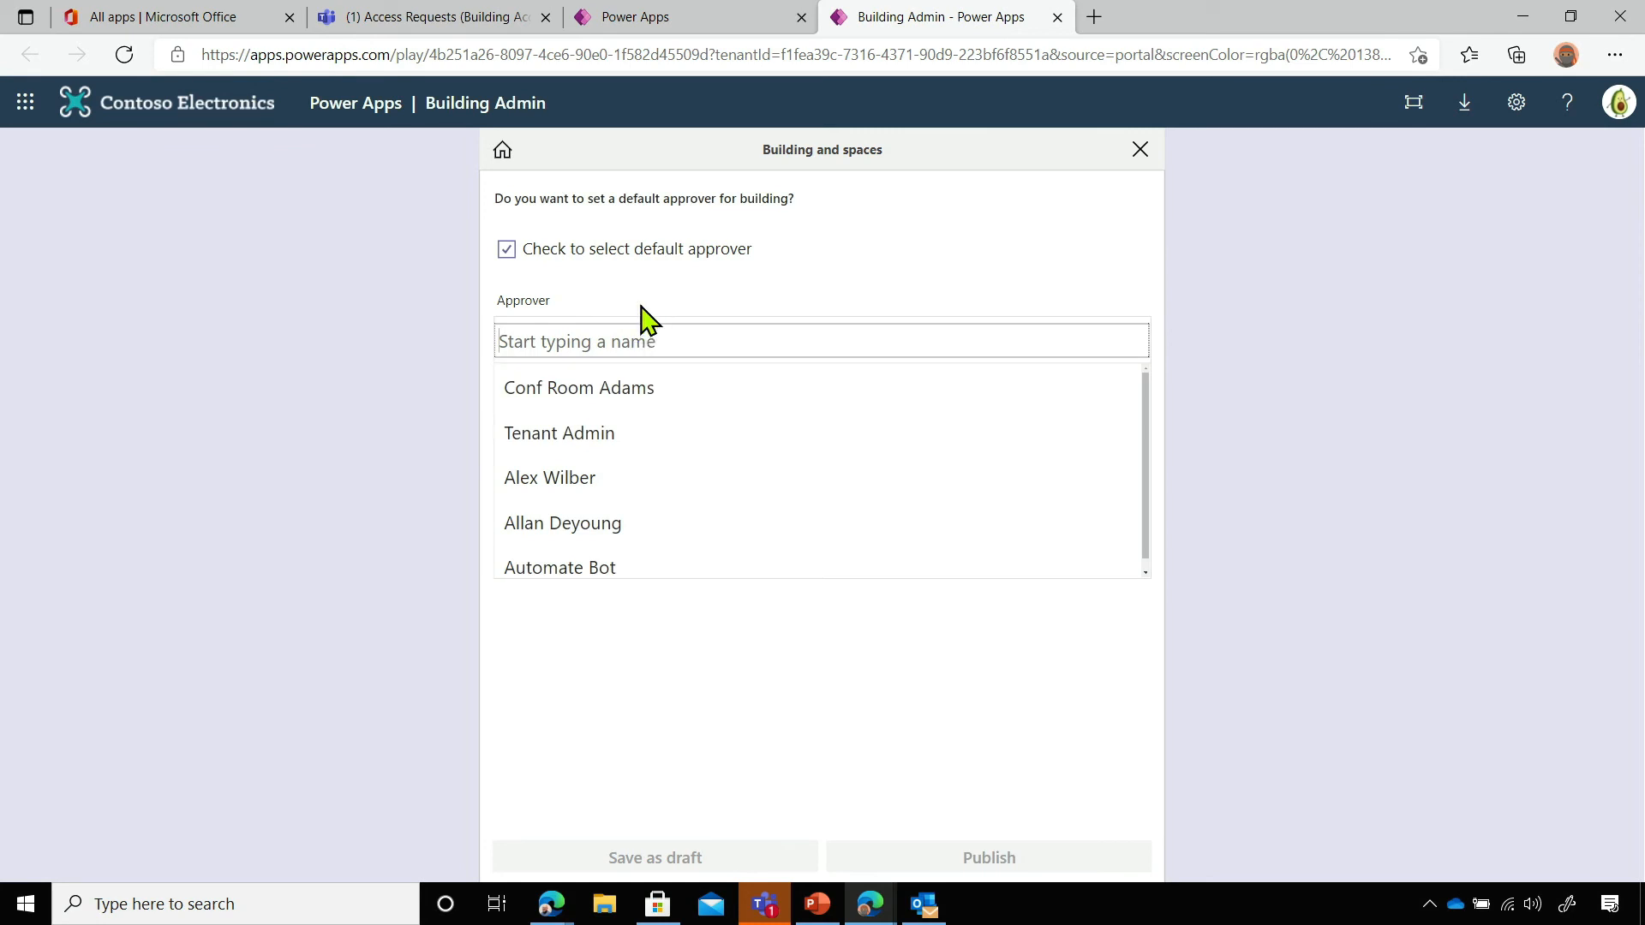
pyautogui.write('nestor')
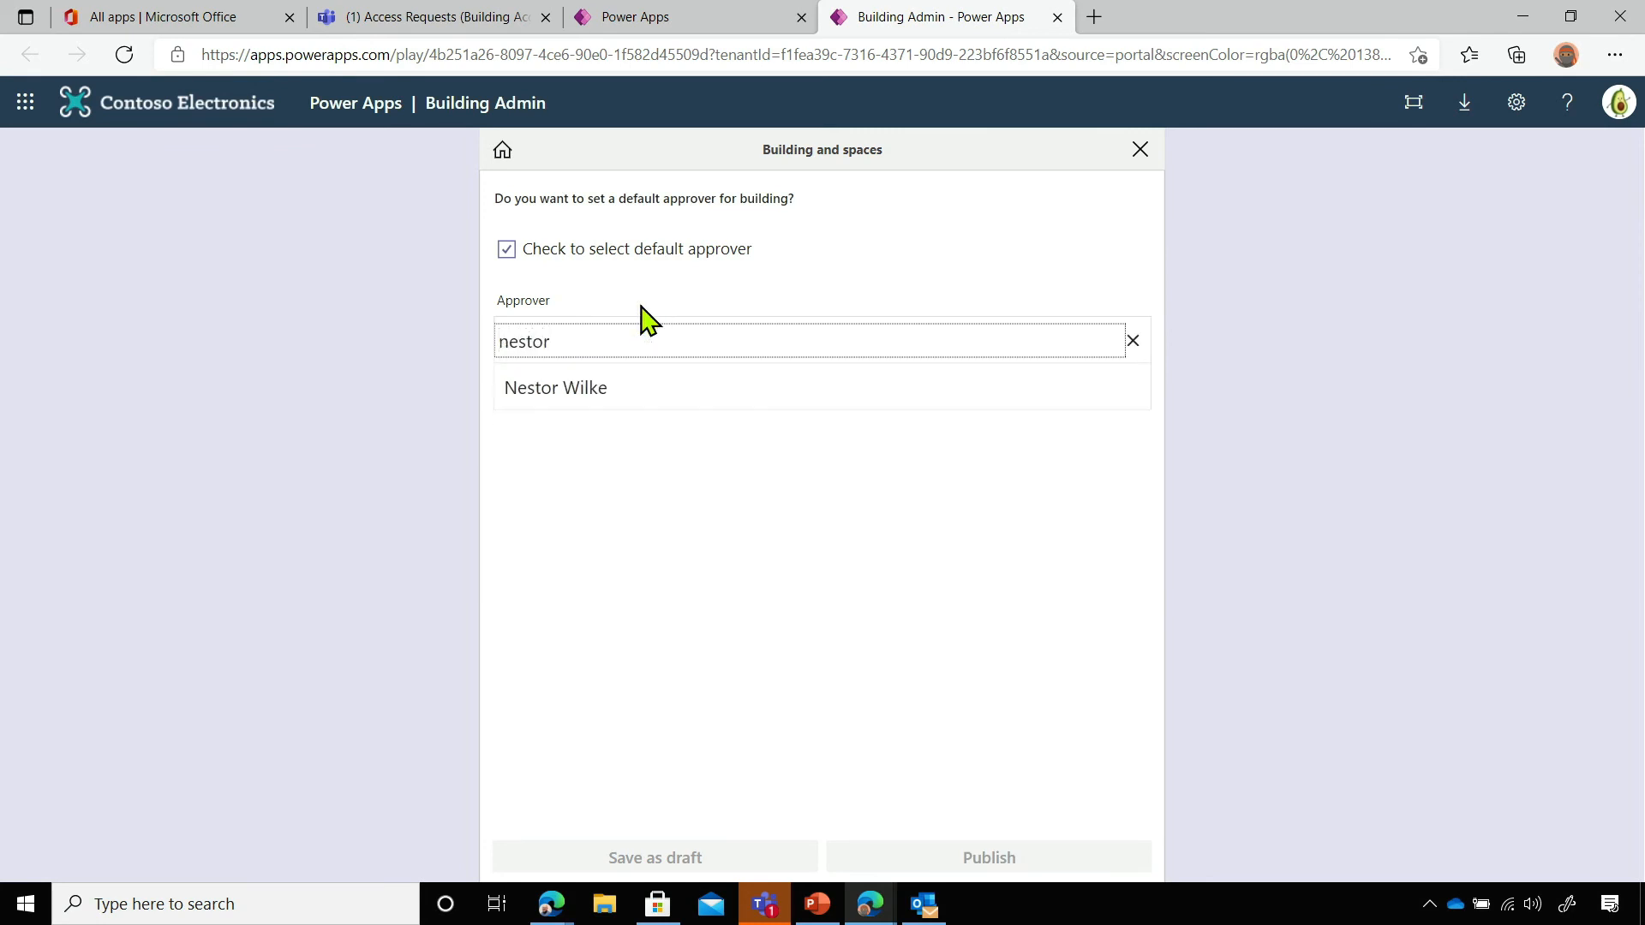
pyautogui.click(605, 398)
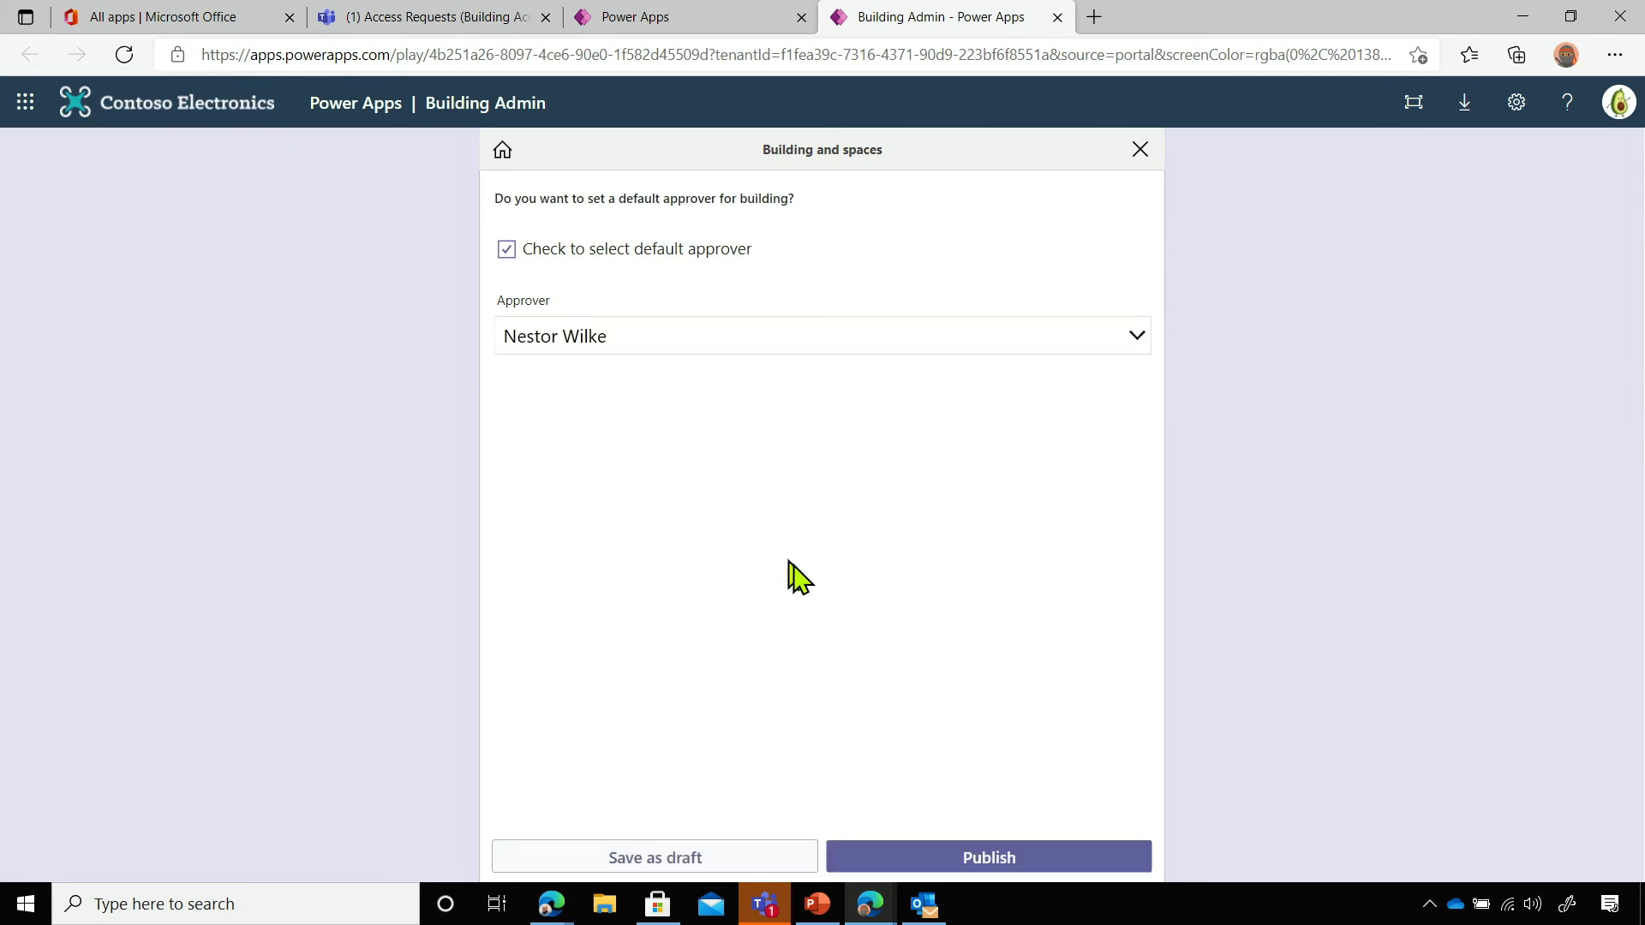
pyautogui.click(991, 861)
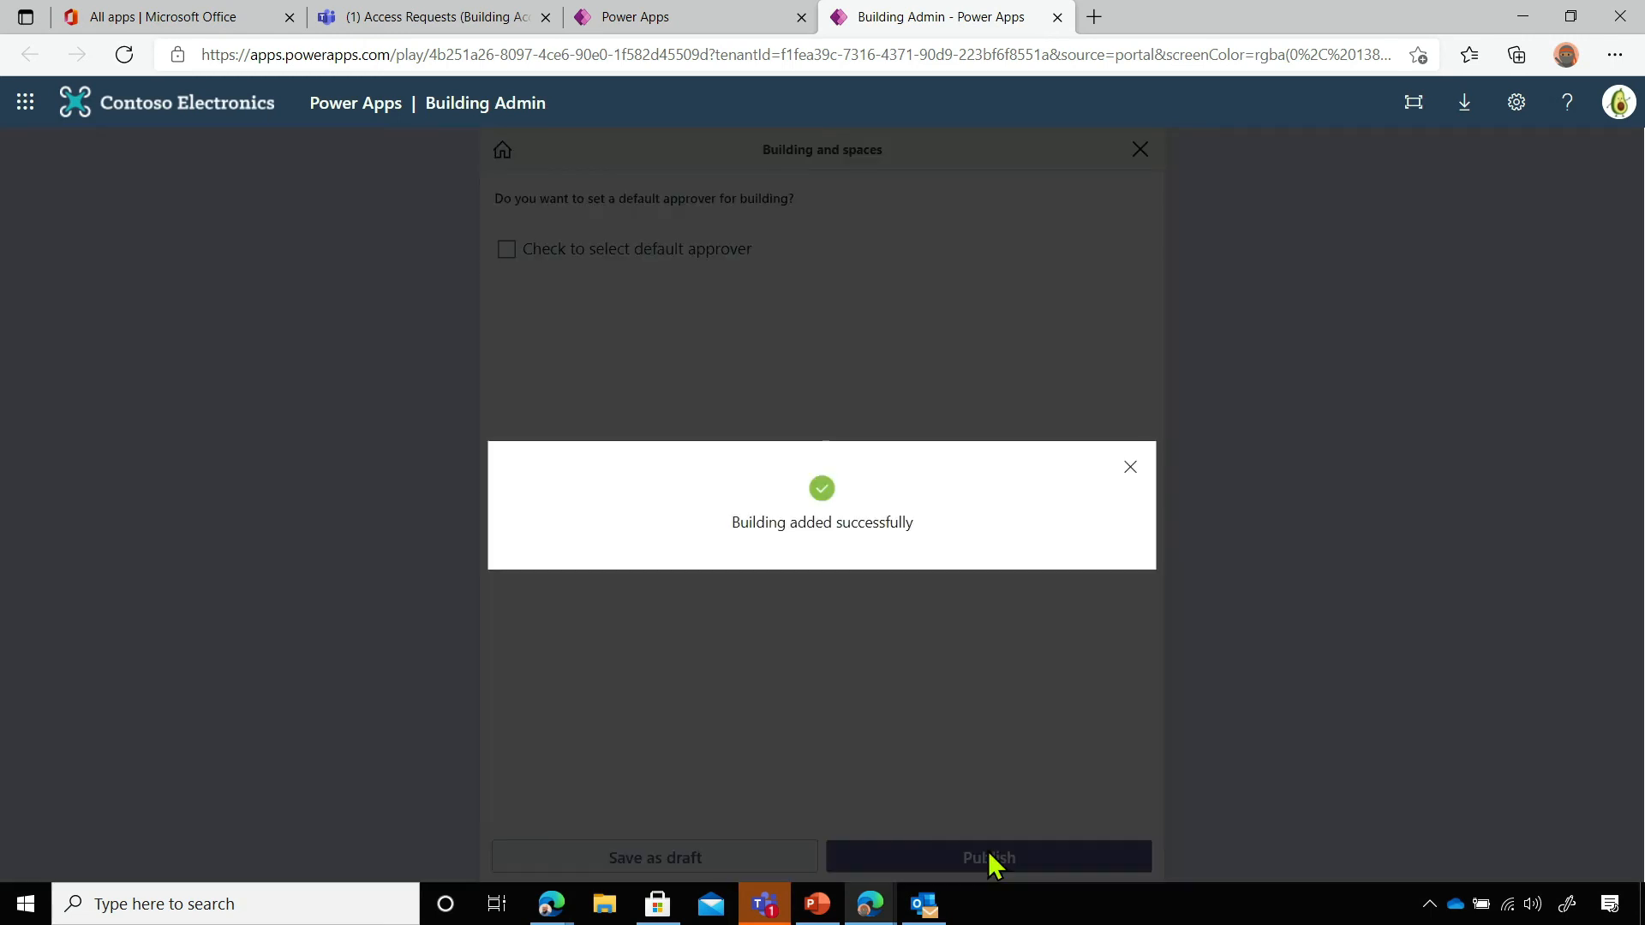
pyautogui.click(1131, 469)
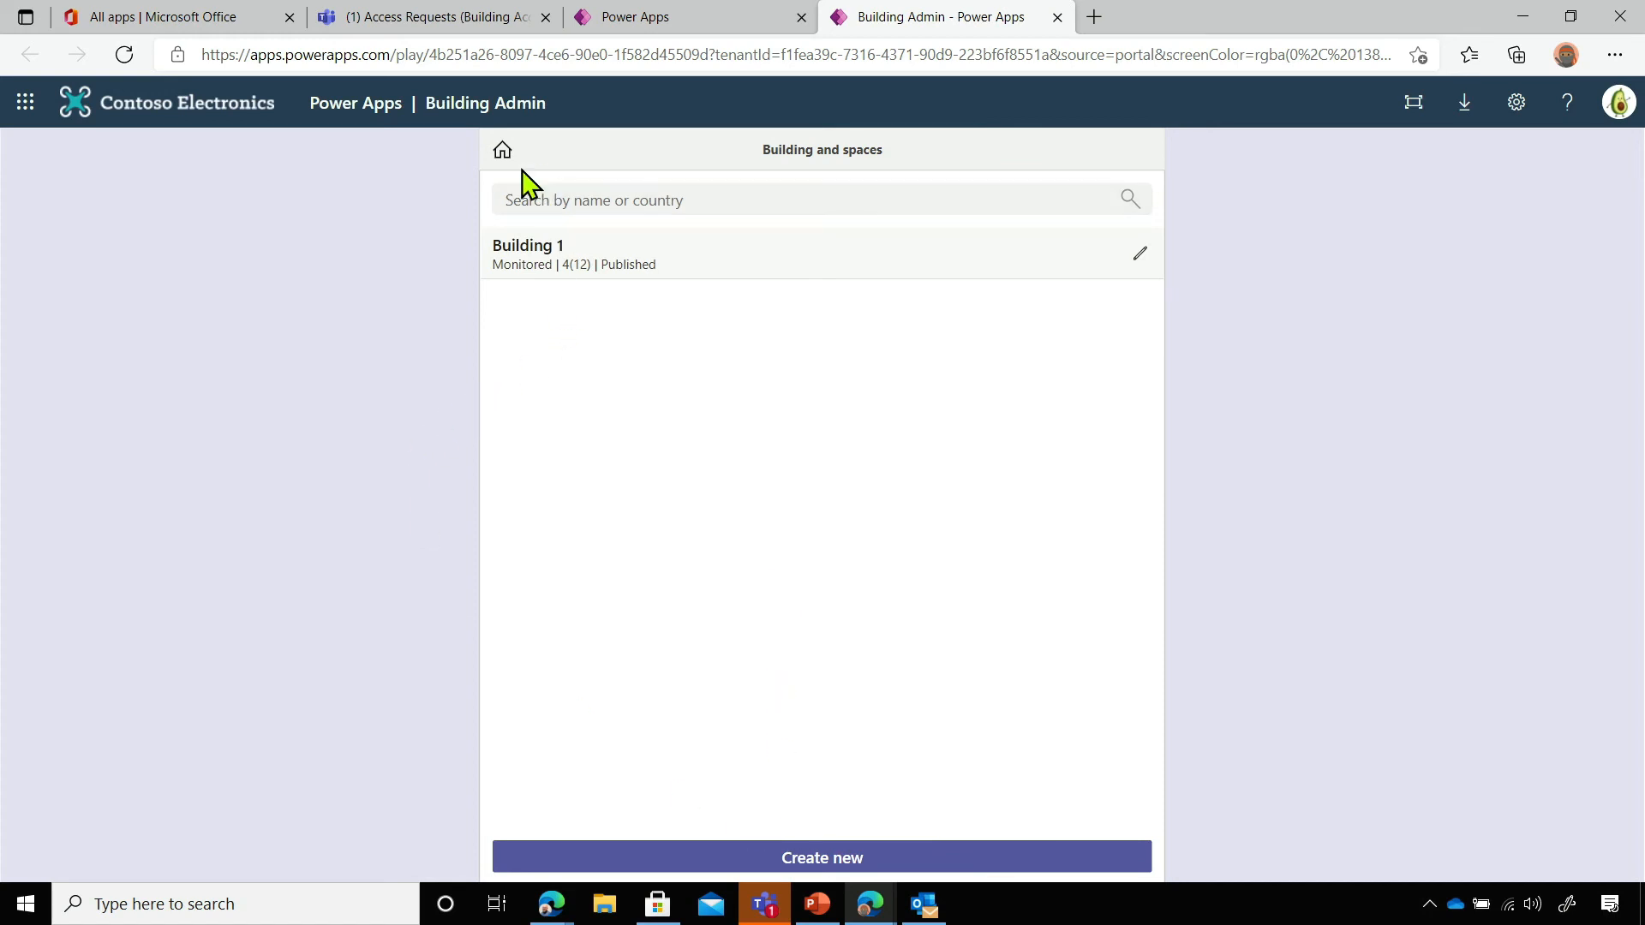
# Close Building Admin and open the Building Access app
pyautogui.click(502, 151)
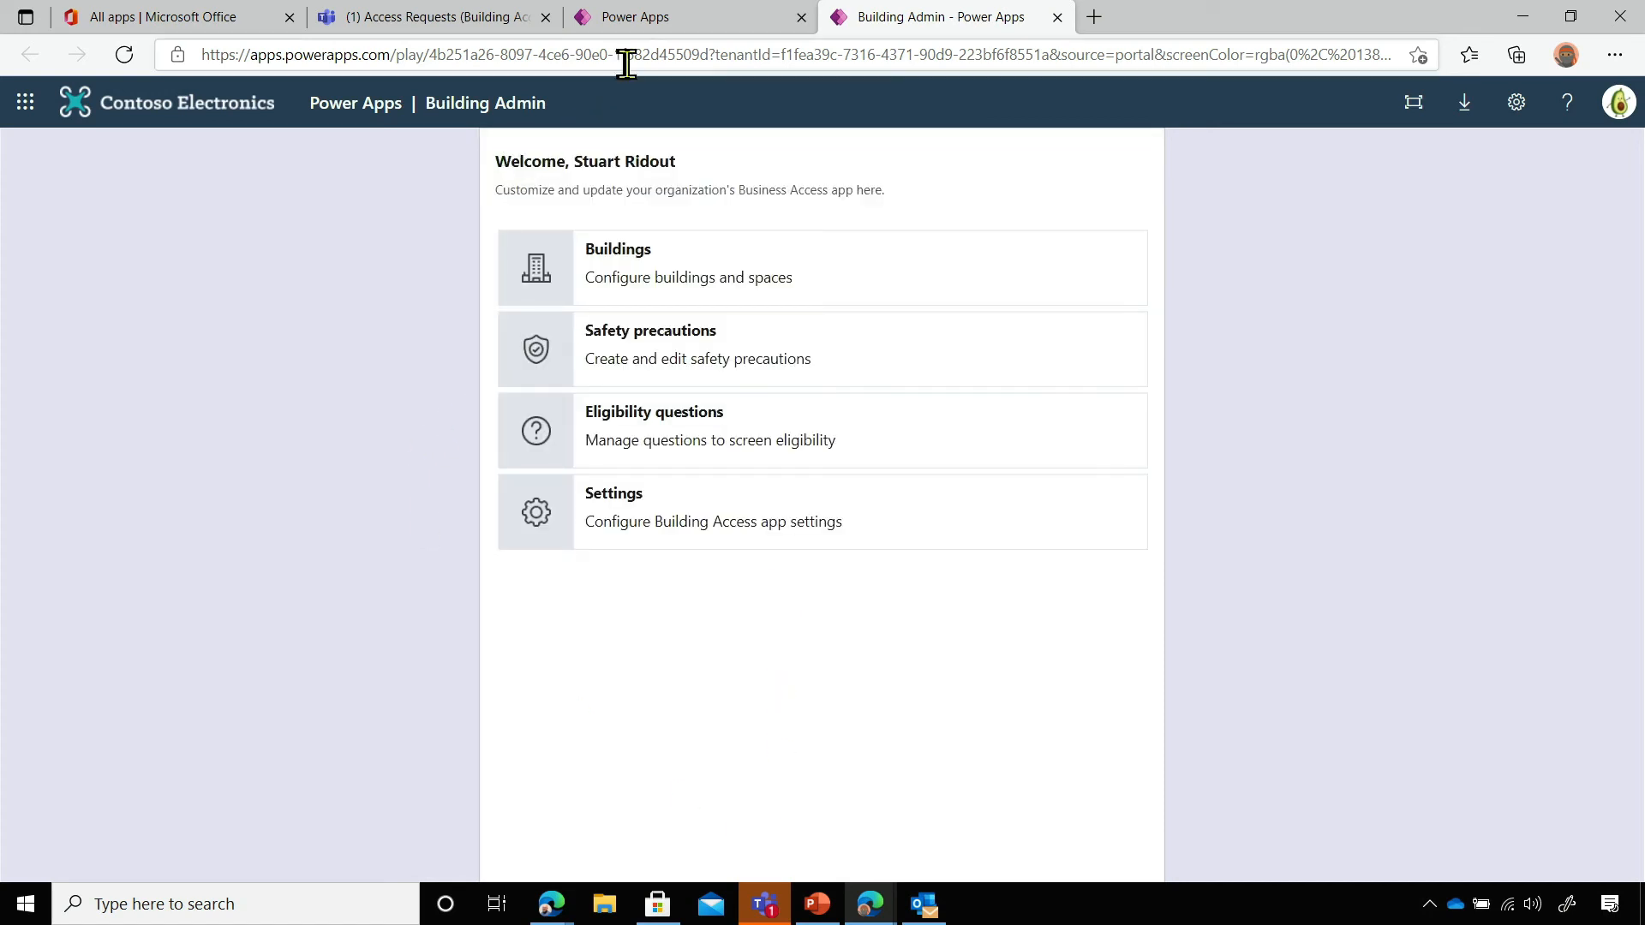
pyautogui.click(1056, 17)
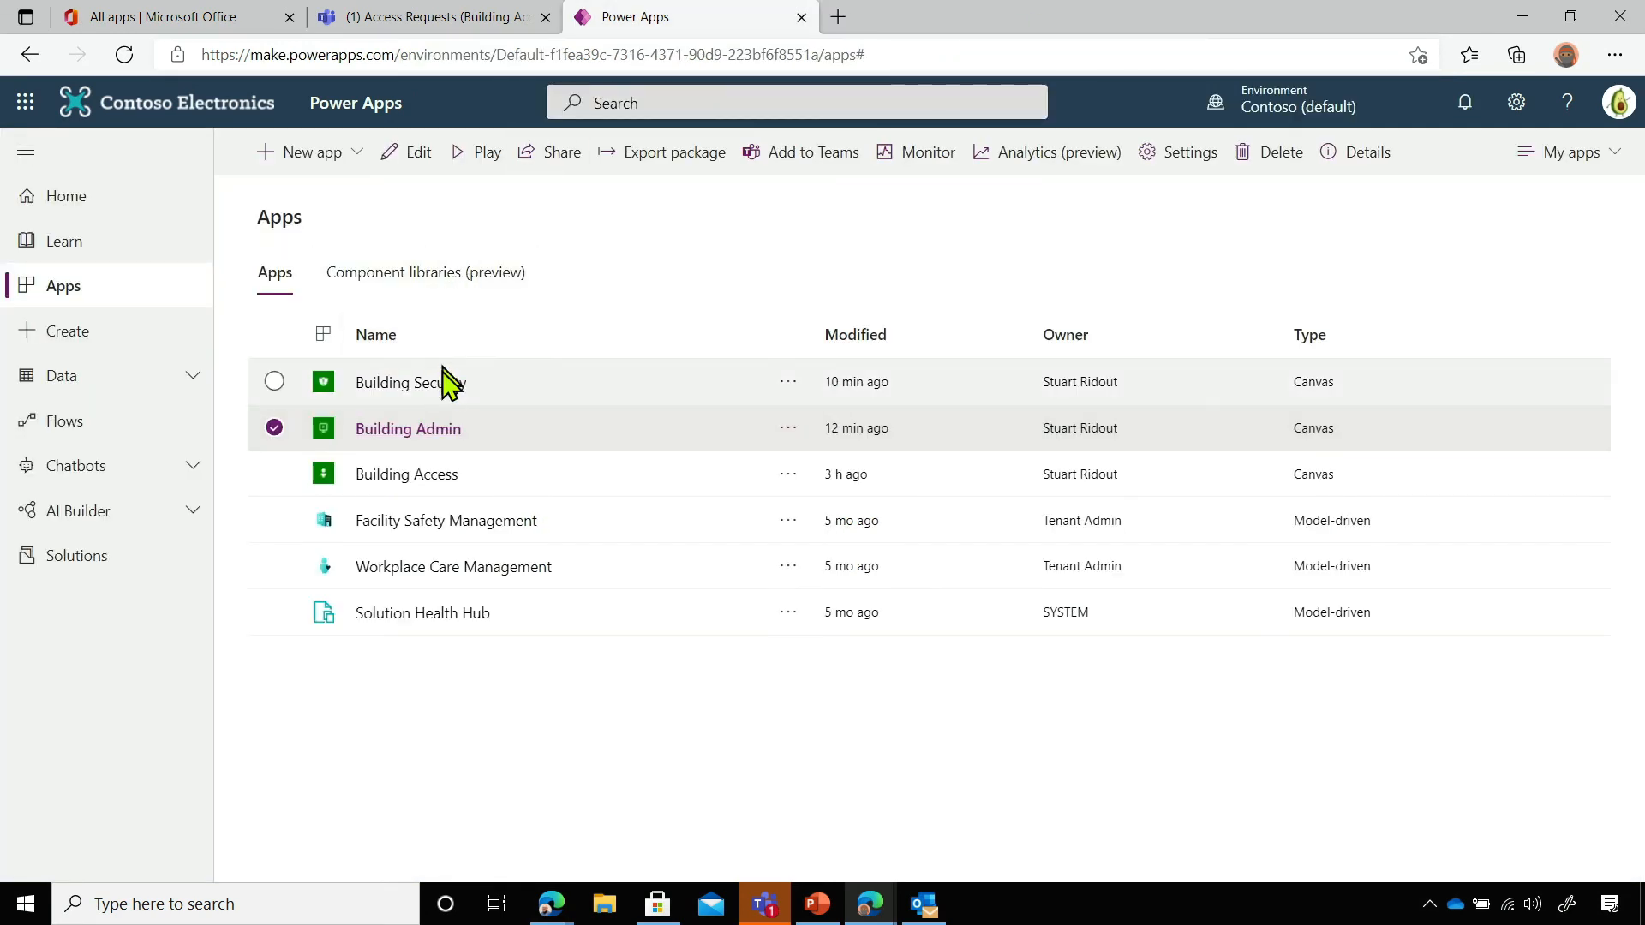
pyautogui.click(407, 475)
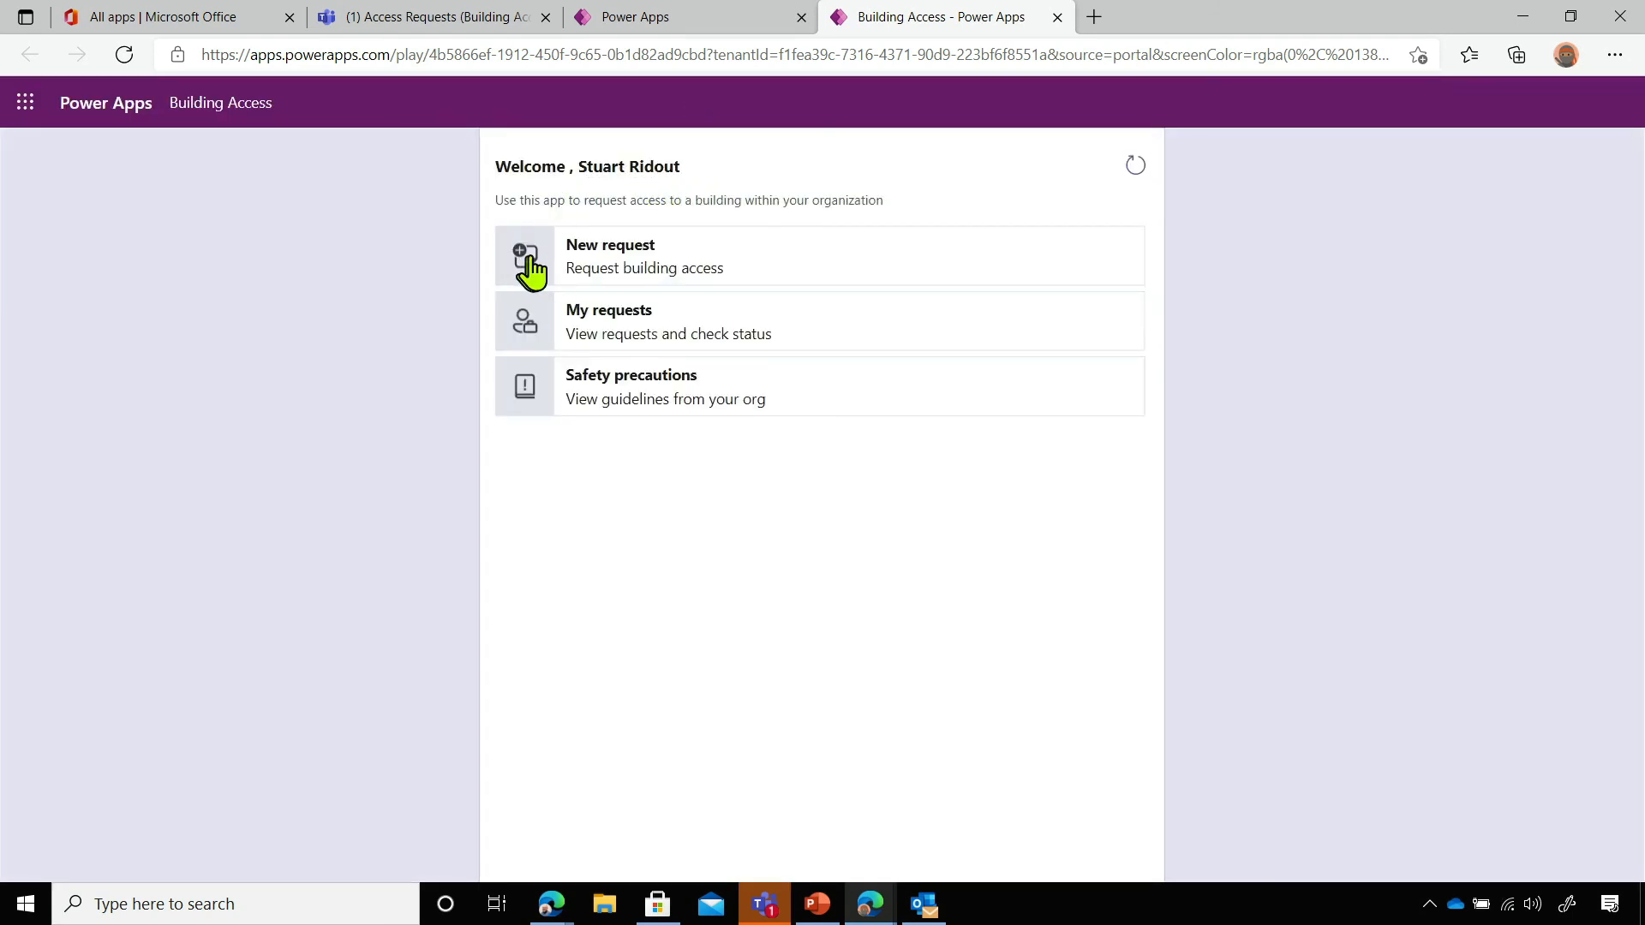
# Start a new building access request, answer No to all three COVID eligibility questions, and save the answers
pyautogui.click(538, 260)
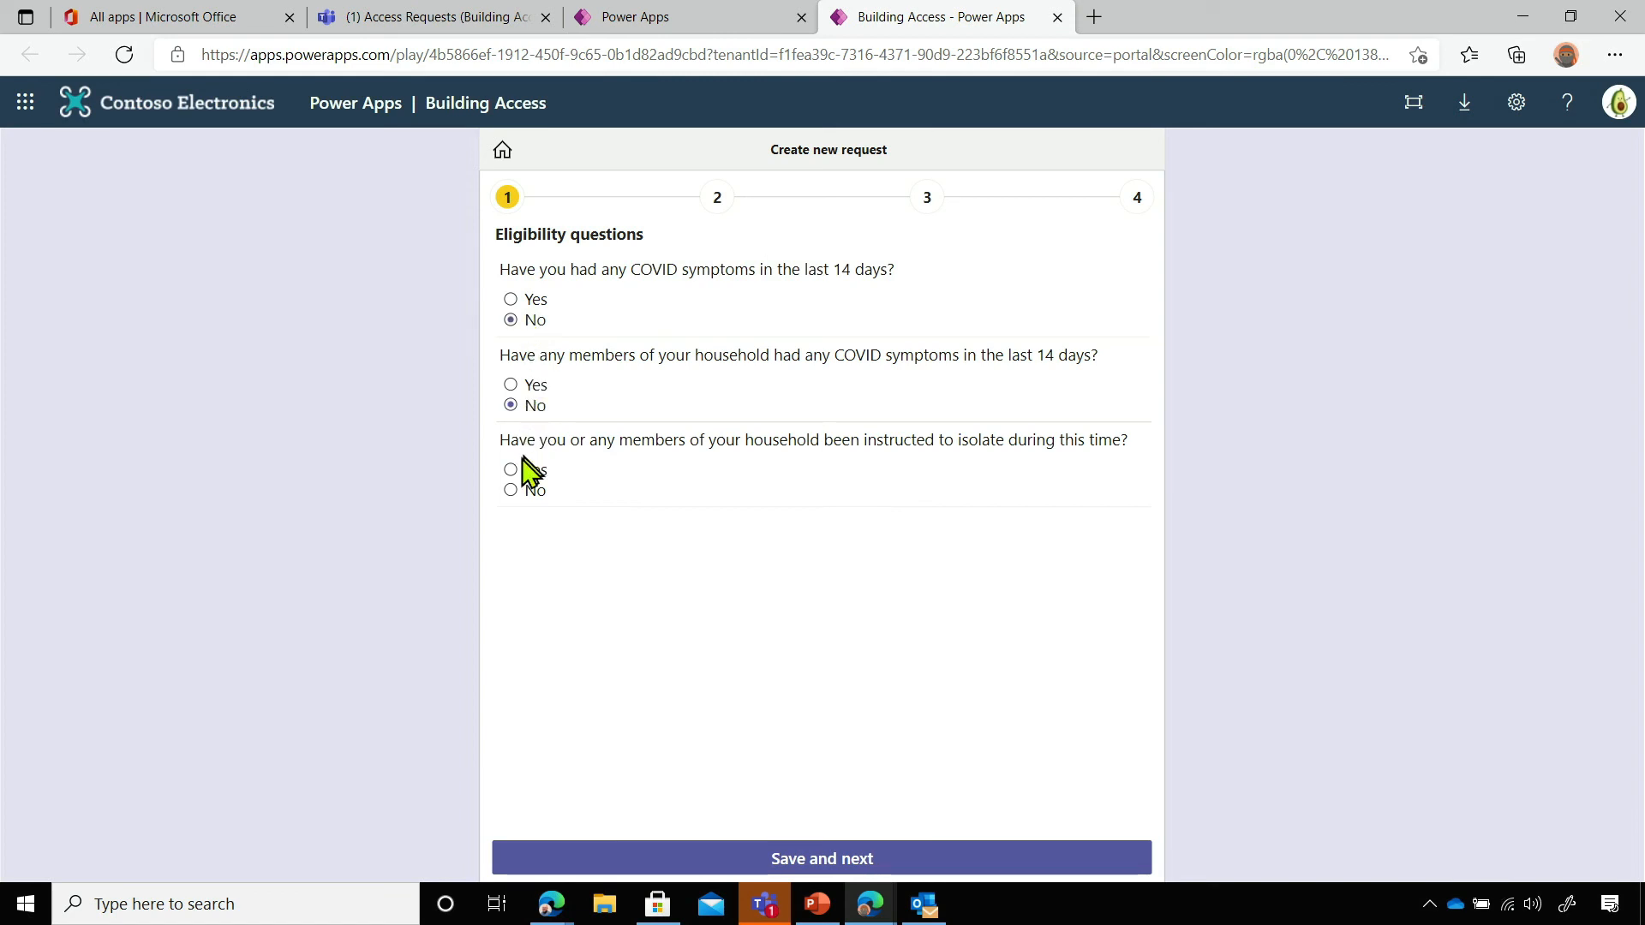
pyautogui.click(820, 859)
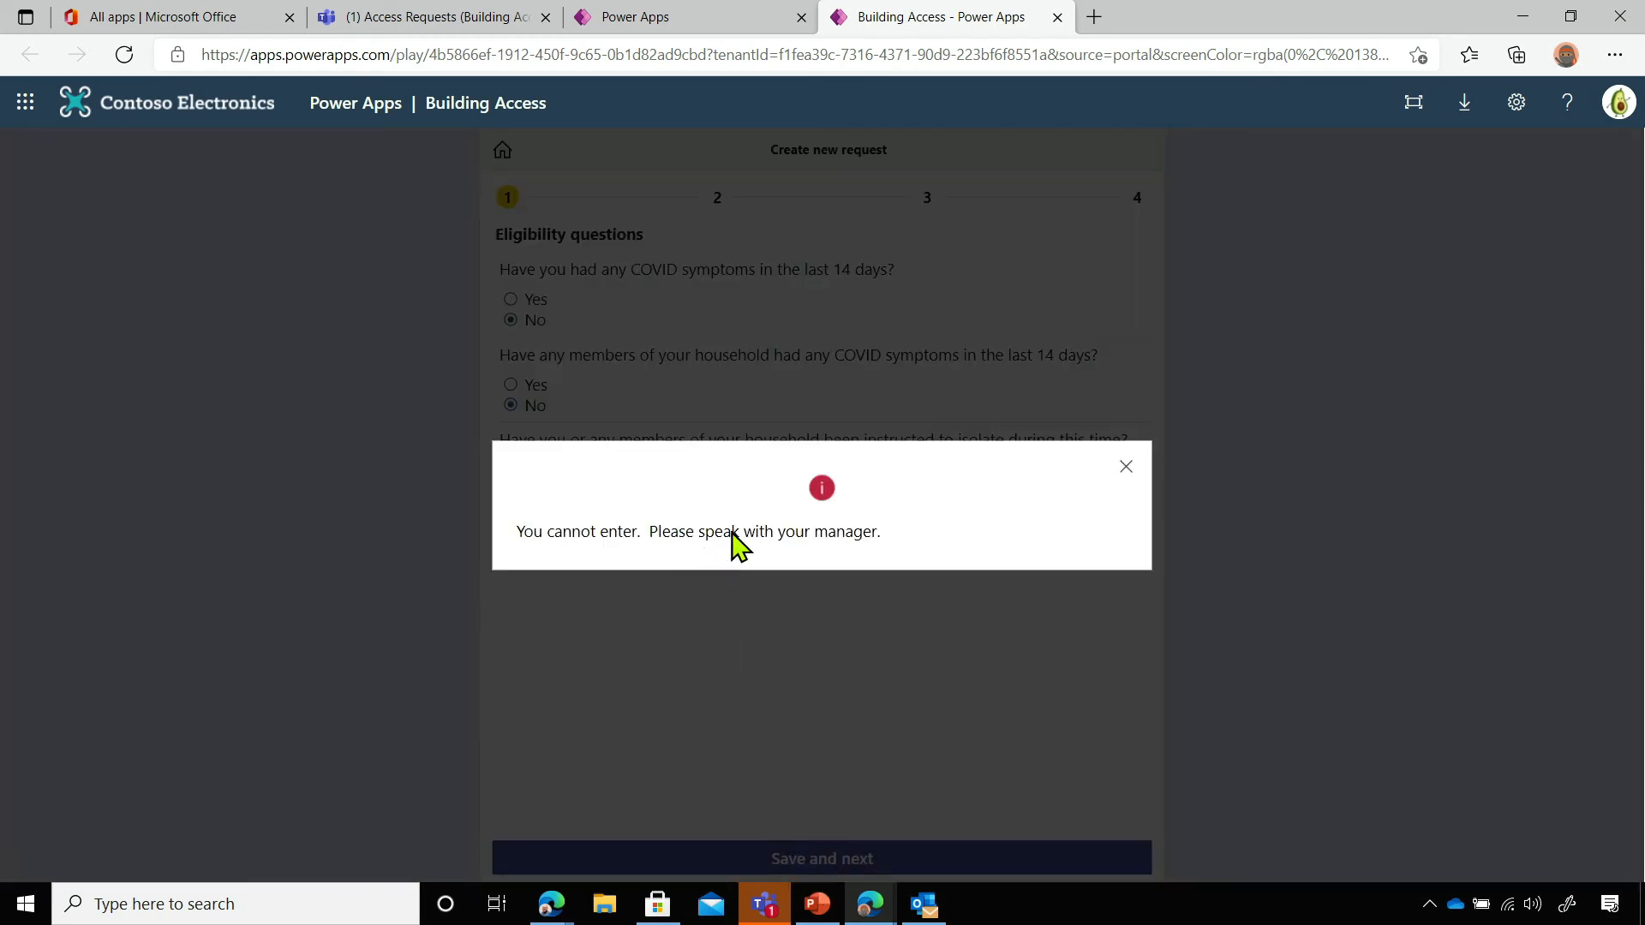
pyautogui.click(1123, 476)
pyautogui.click(533, 488)
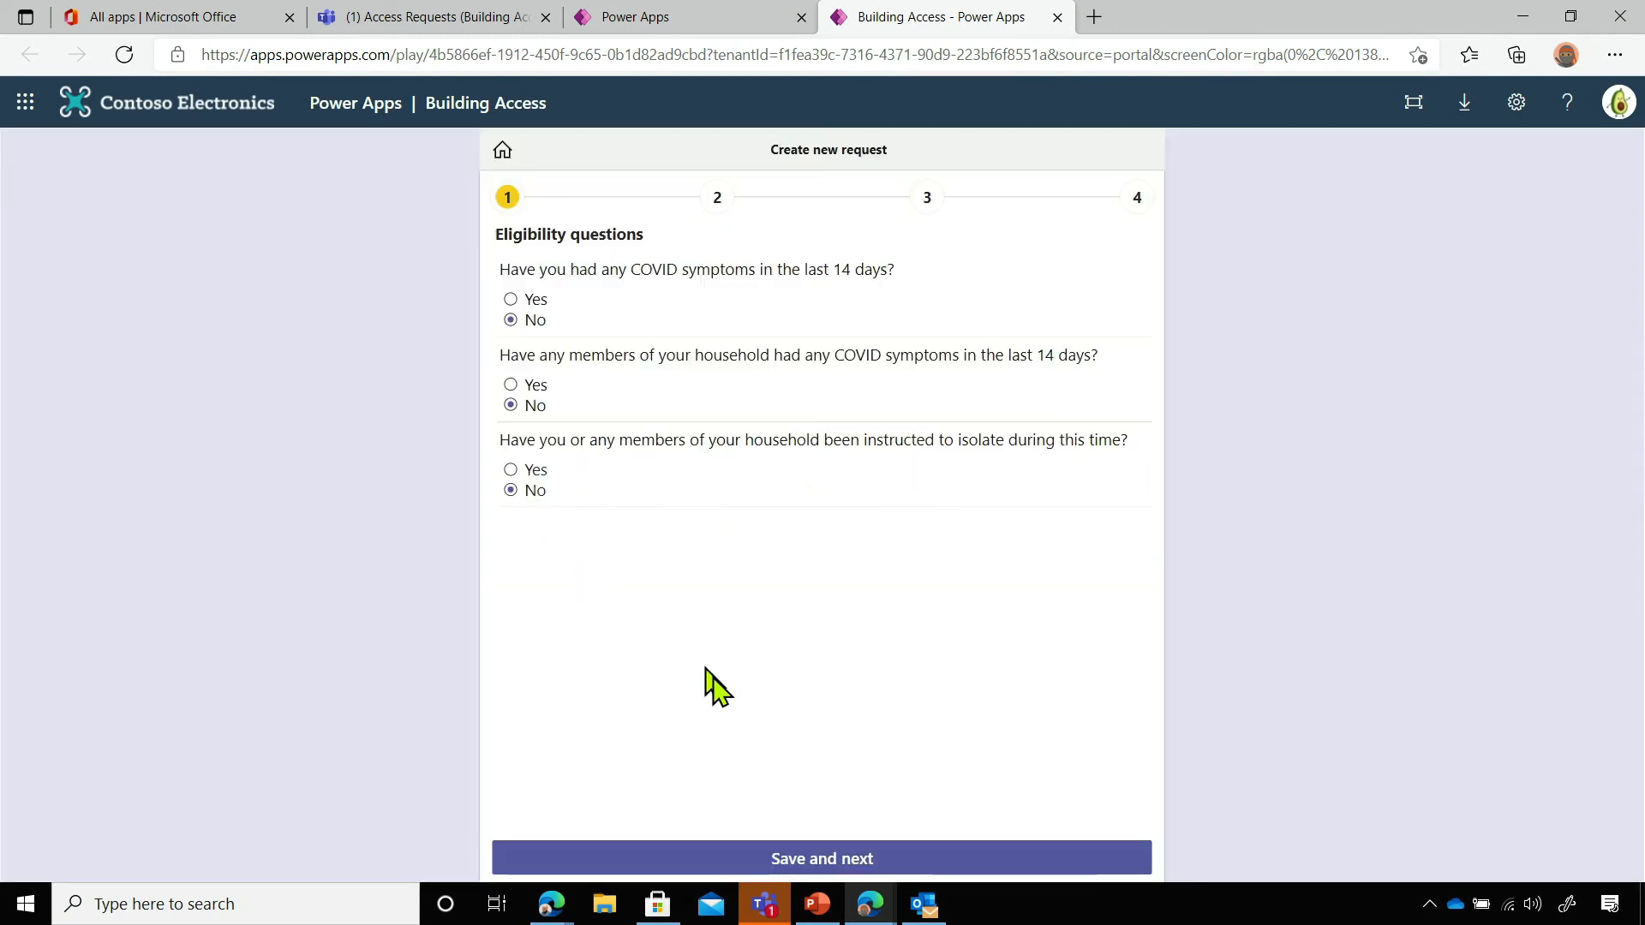
pyautogui.click(810, 858)
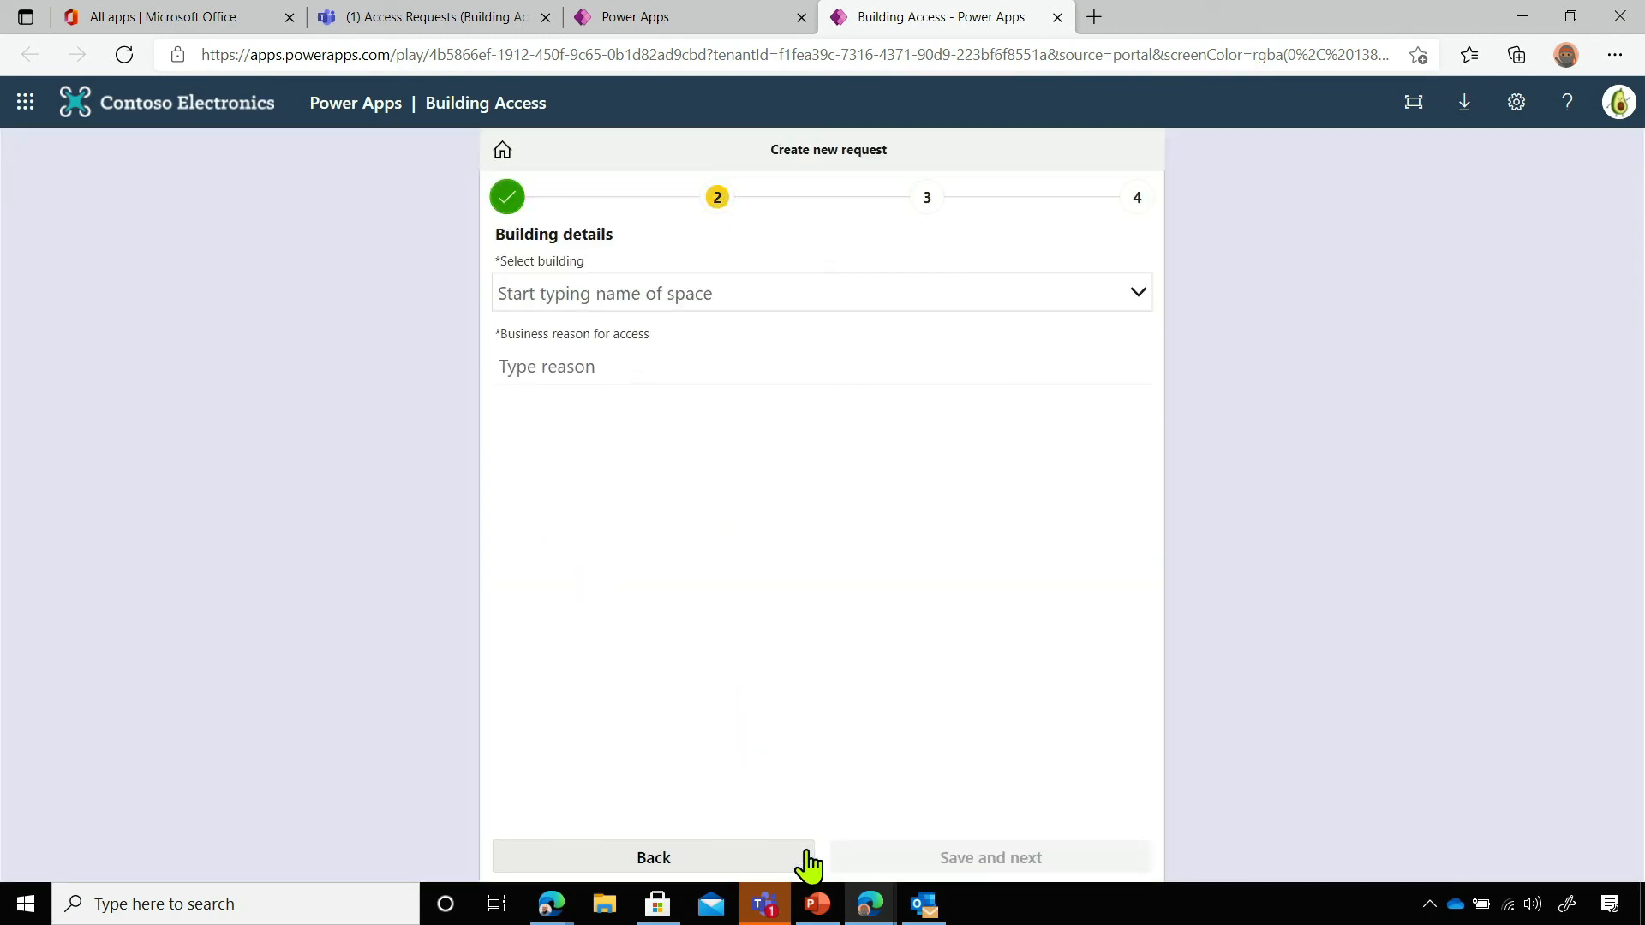
# Select Building 1 for the request, enter "Team meeting" as the business reason, and save the building details
pyautogui.click(1141, 302)
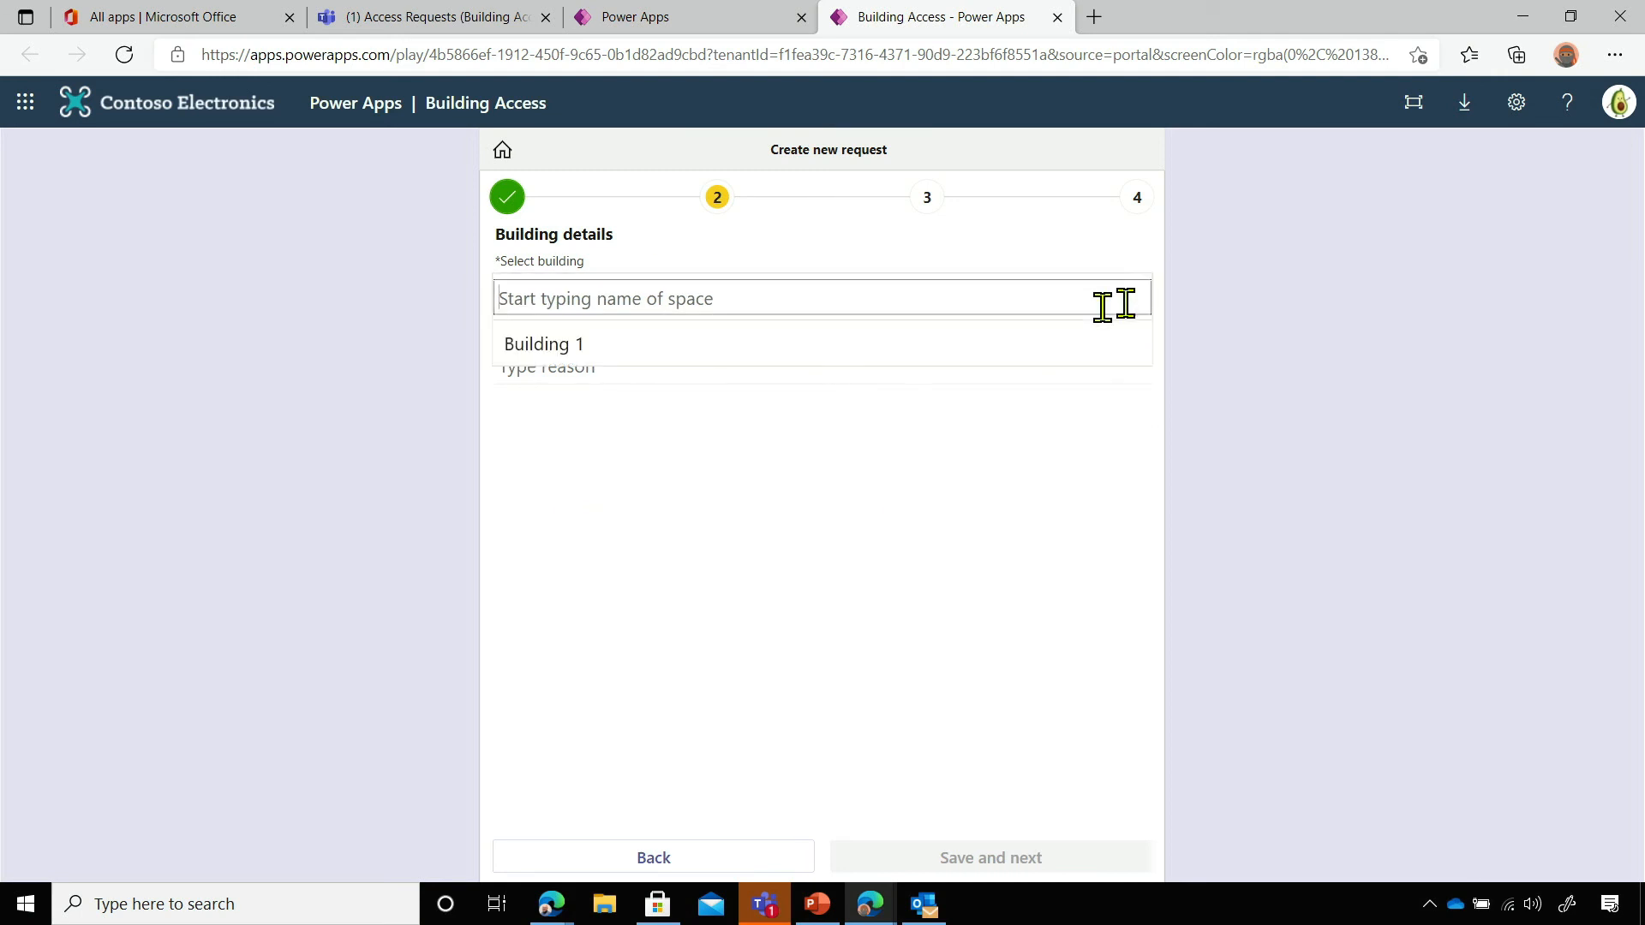
pyautogui.click(672, 351)
pyautogui.click(825, 368)
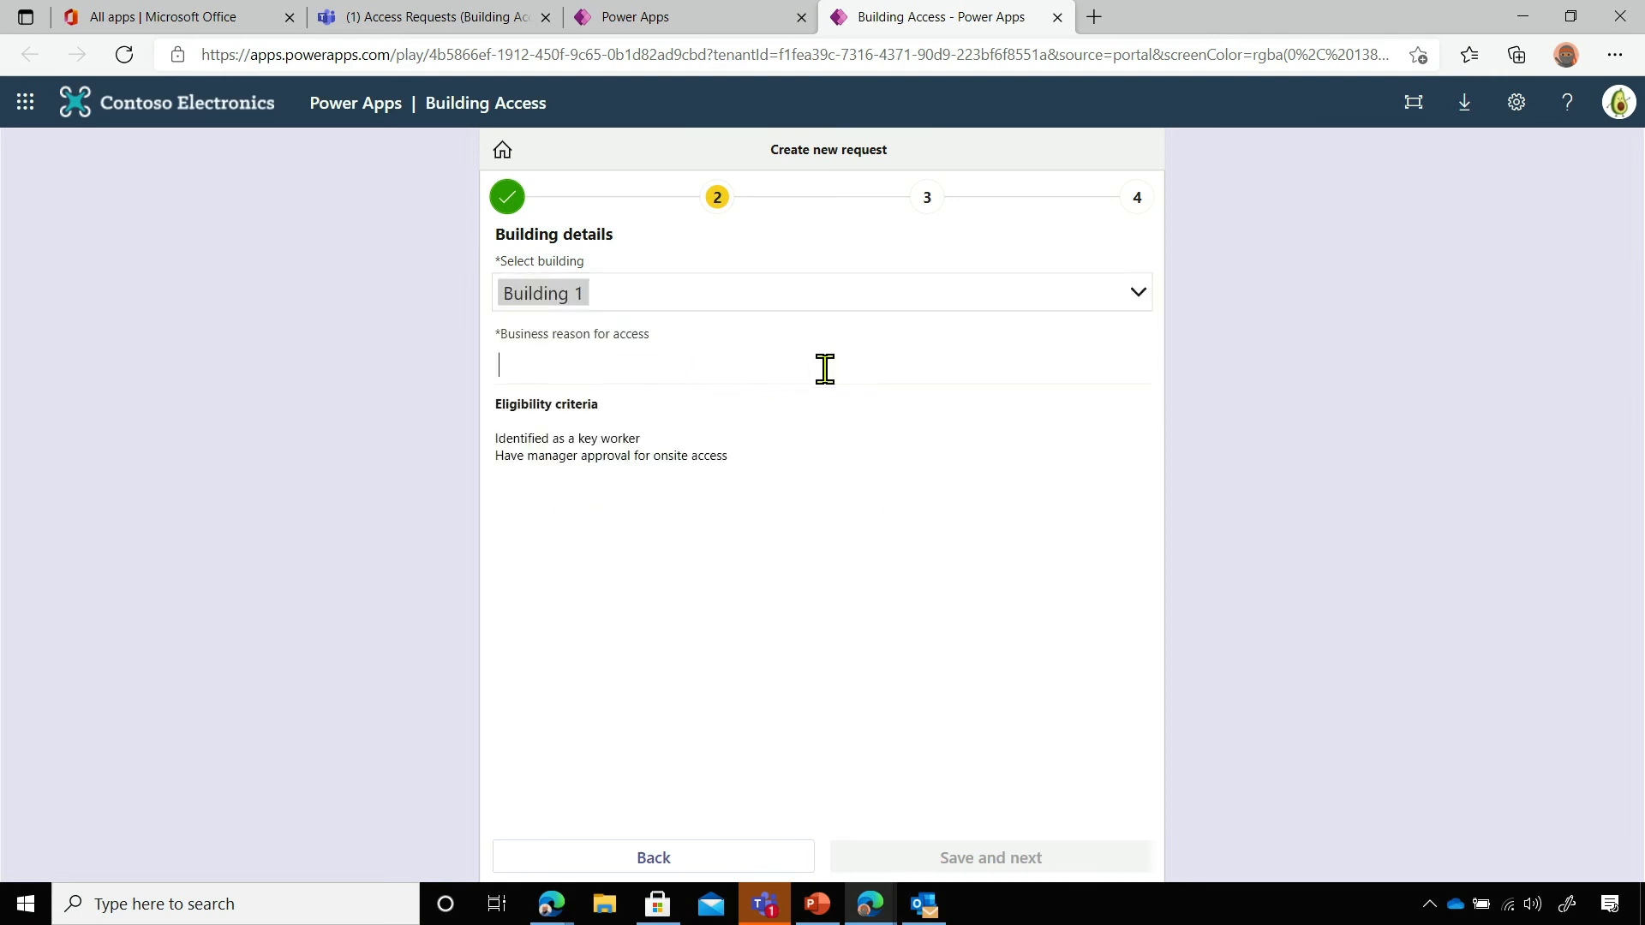
pyautogui.write('Team meeting')
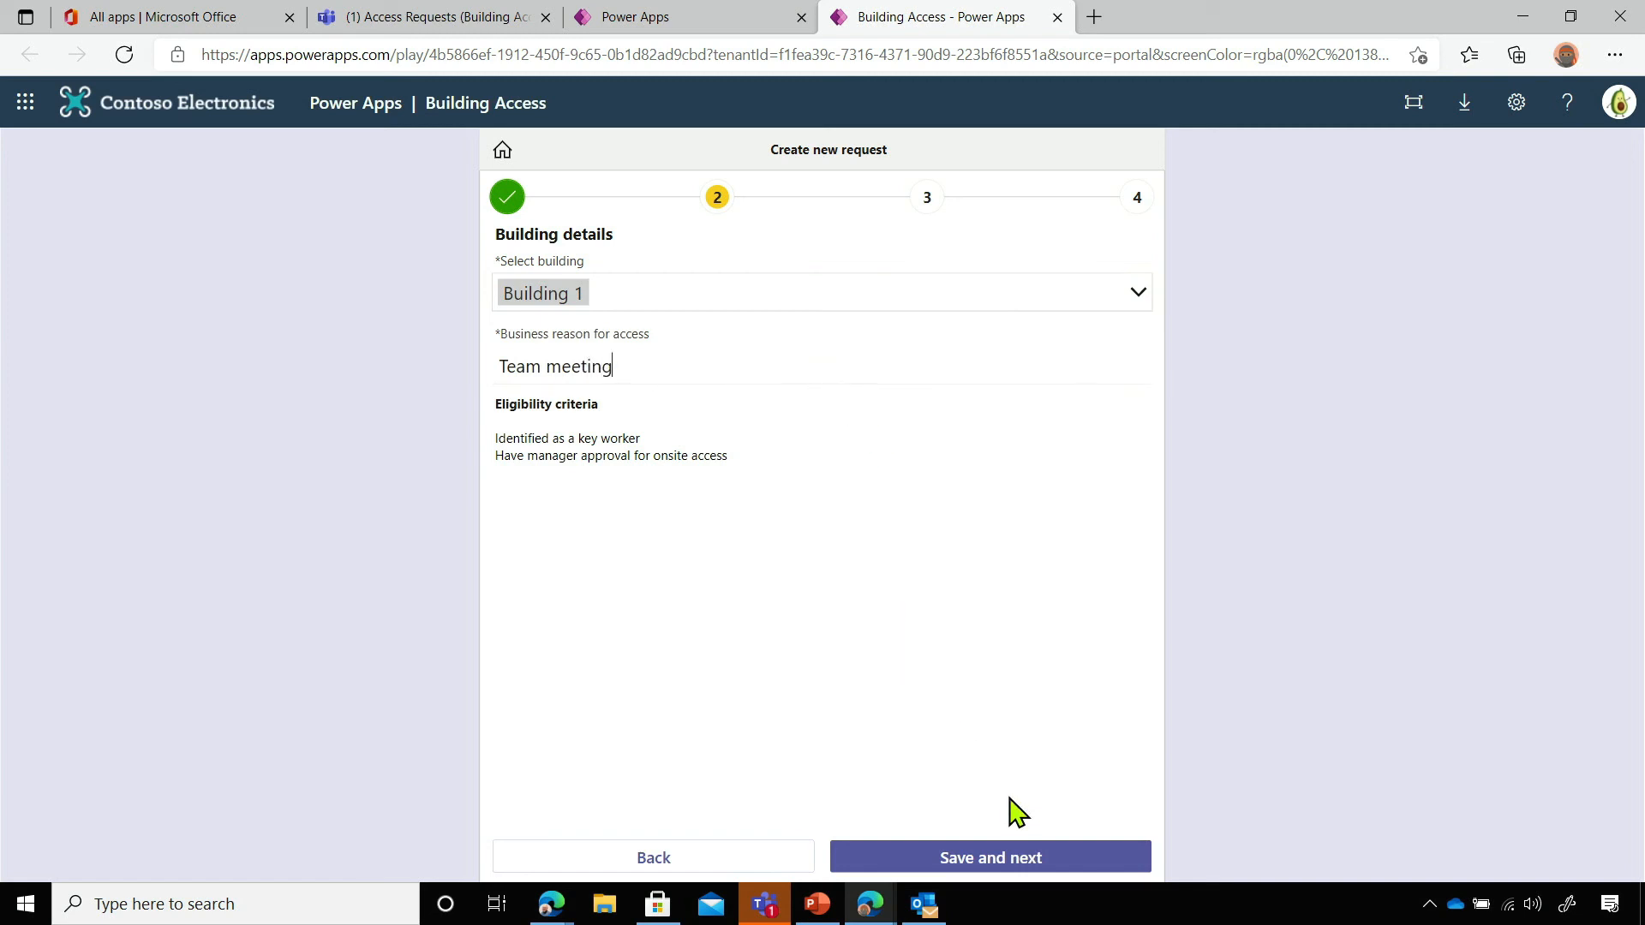
pyautogui.click(985, 861)
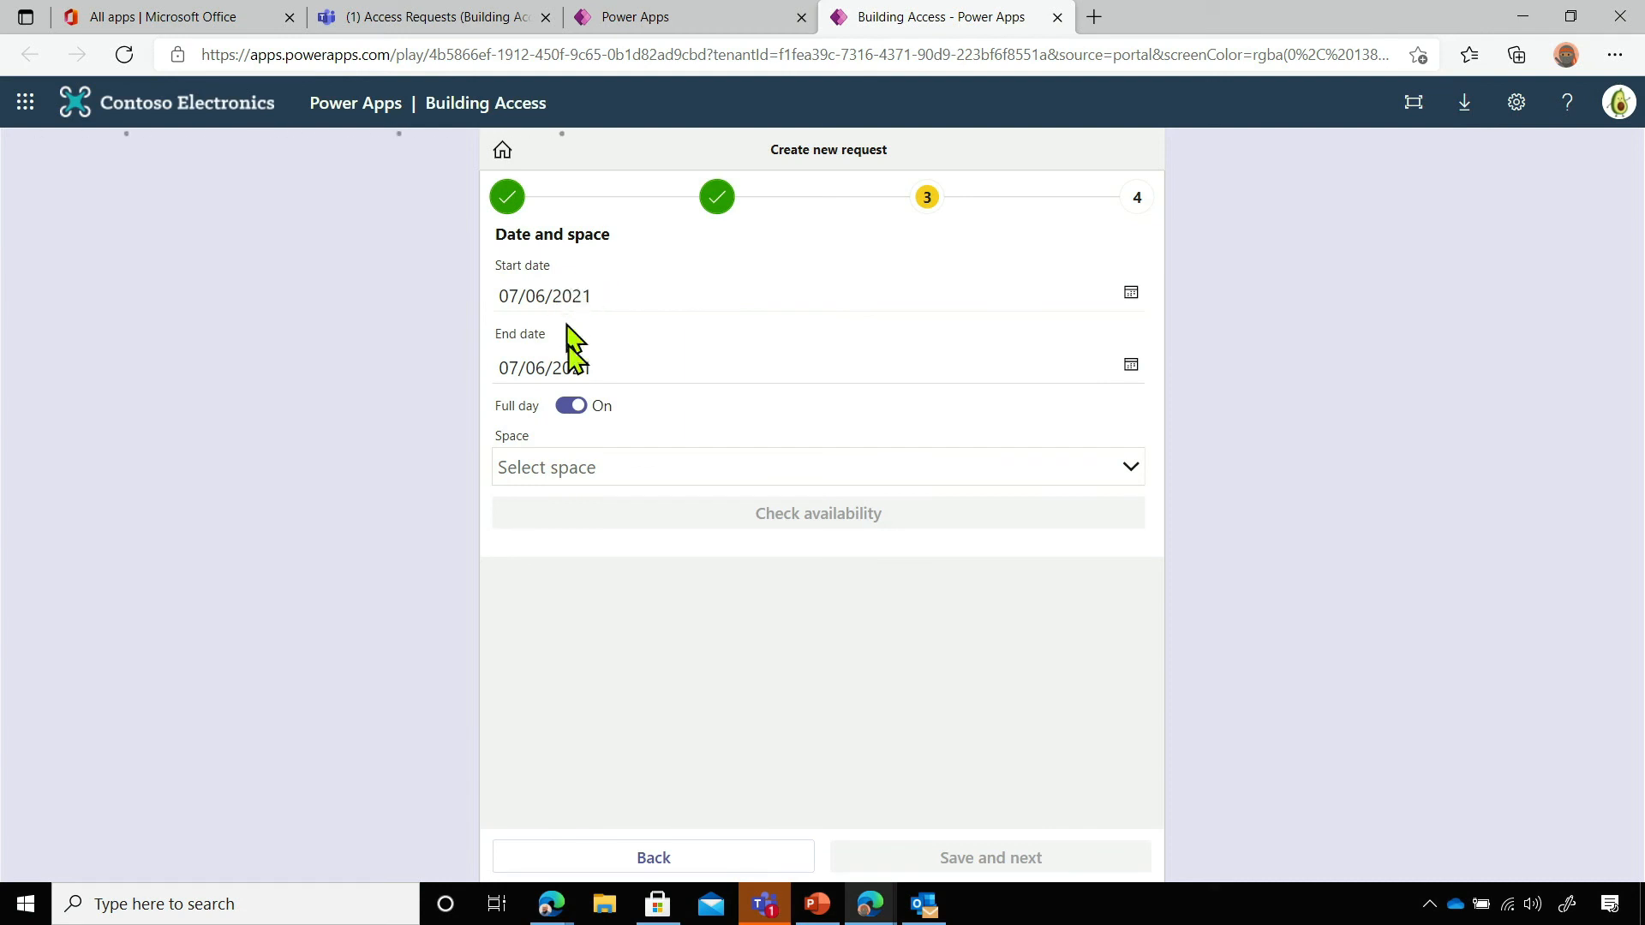
# Choose the Exec Office space for the full day on 07/06/2021 and check its availability
pyautogui.click(587, 473)
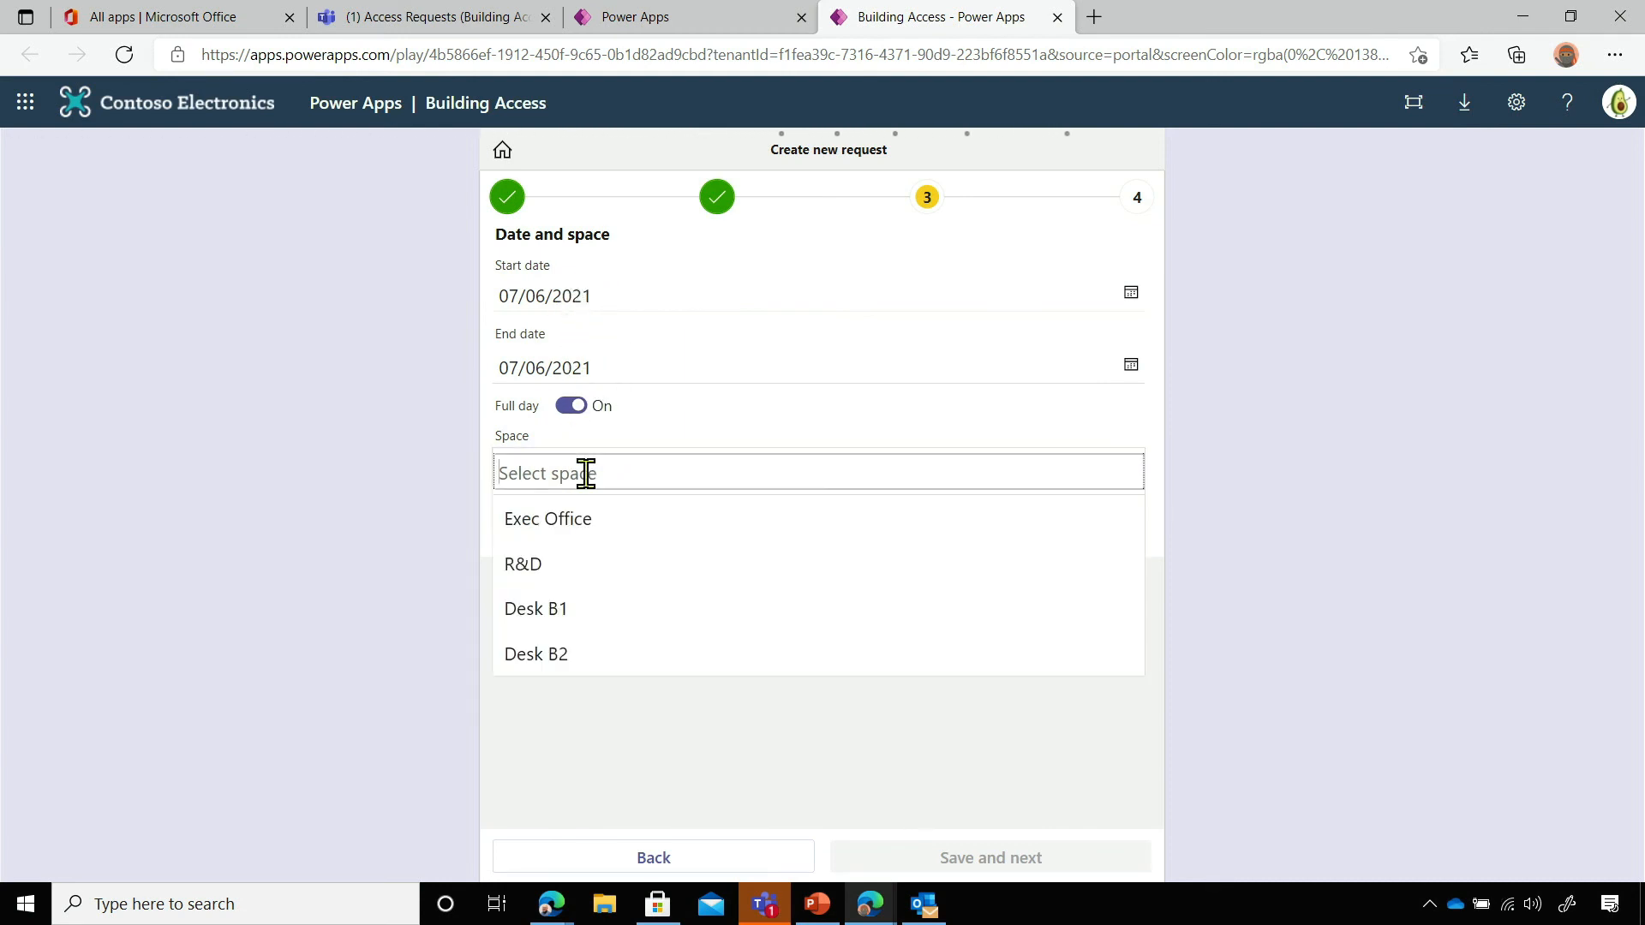
pyautogui.click(562, 518)
pyautogui.click(708, 524)
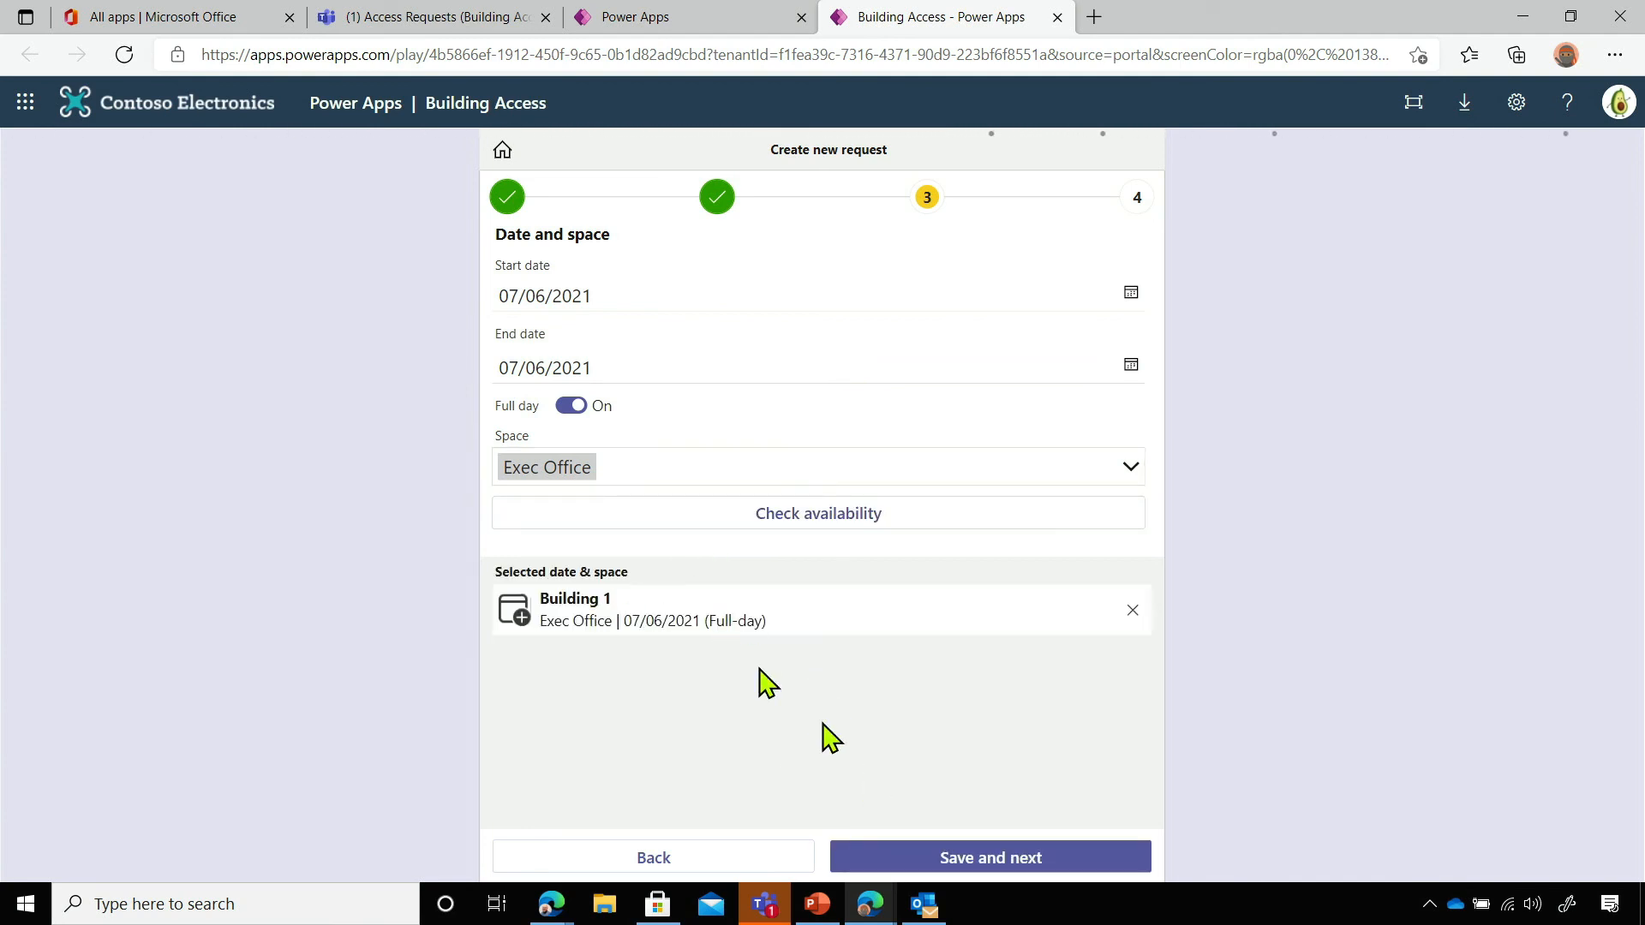
# Set the request's start date to 08/06/2021 and choose Desk B1 as the space for the full day
pyautogui.click(562, 311)
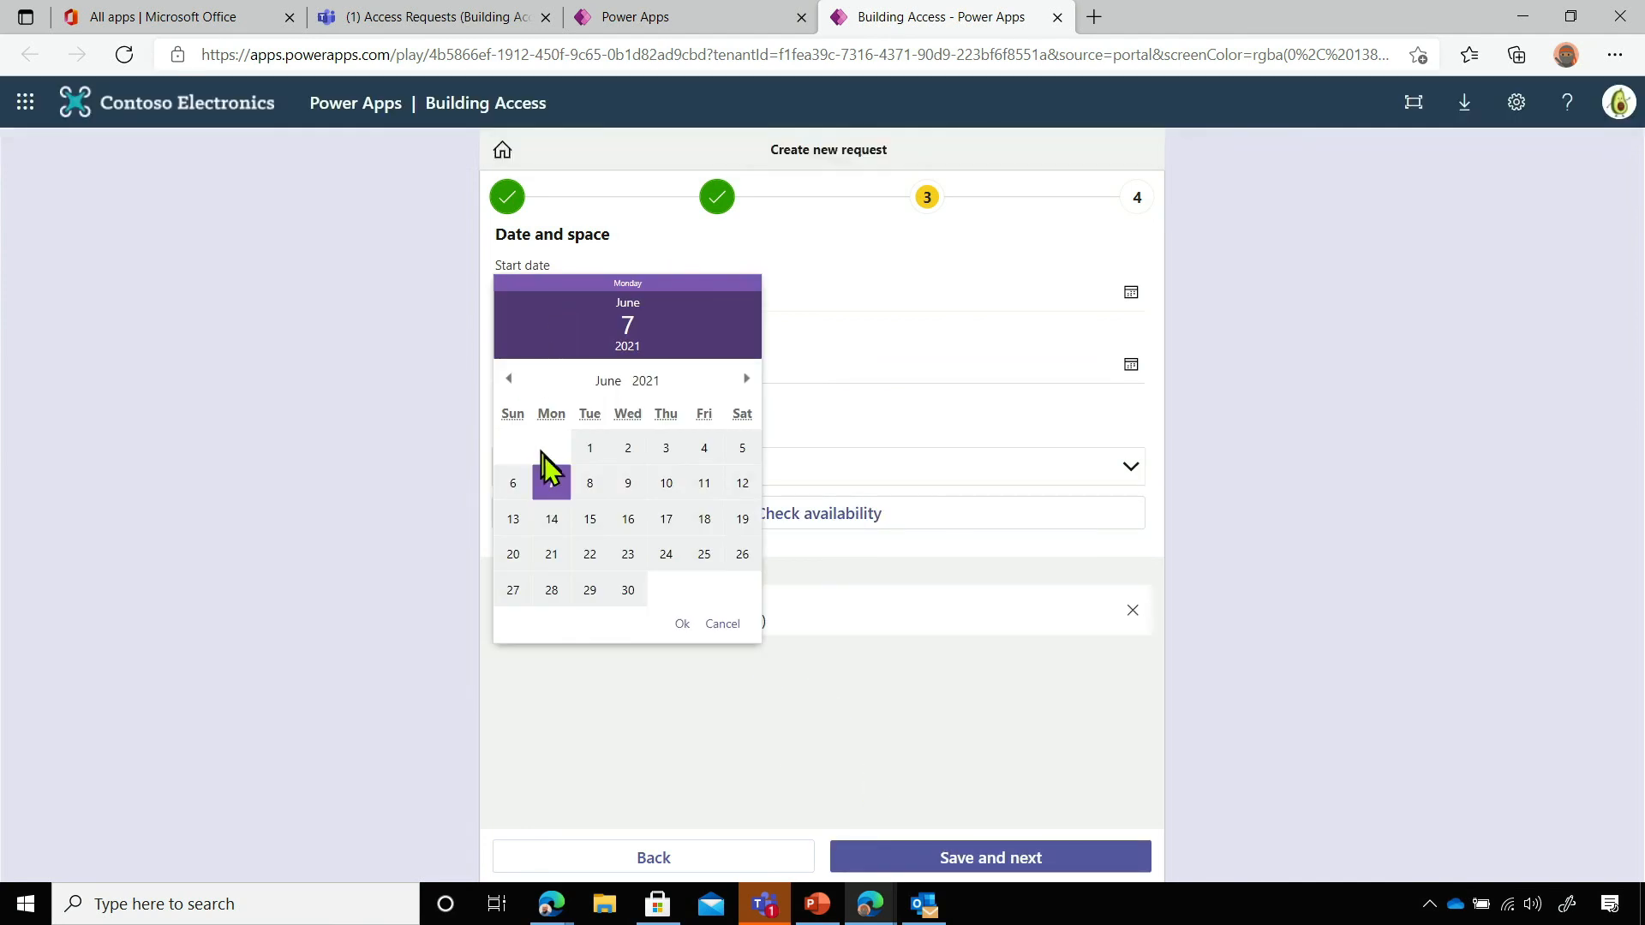
pyautogui.click(586, 488)
pyautogui.click(681, 625)
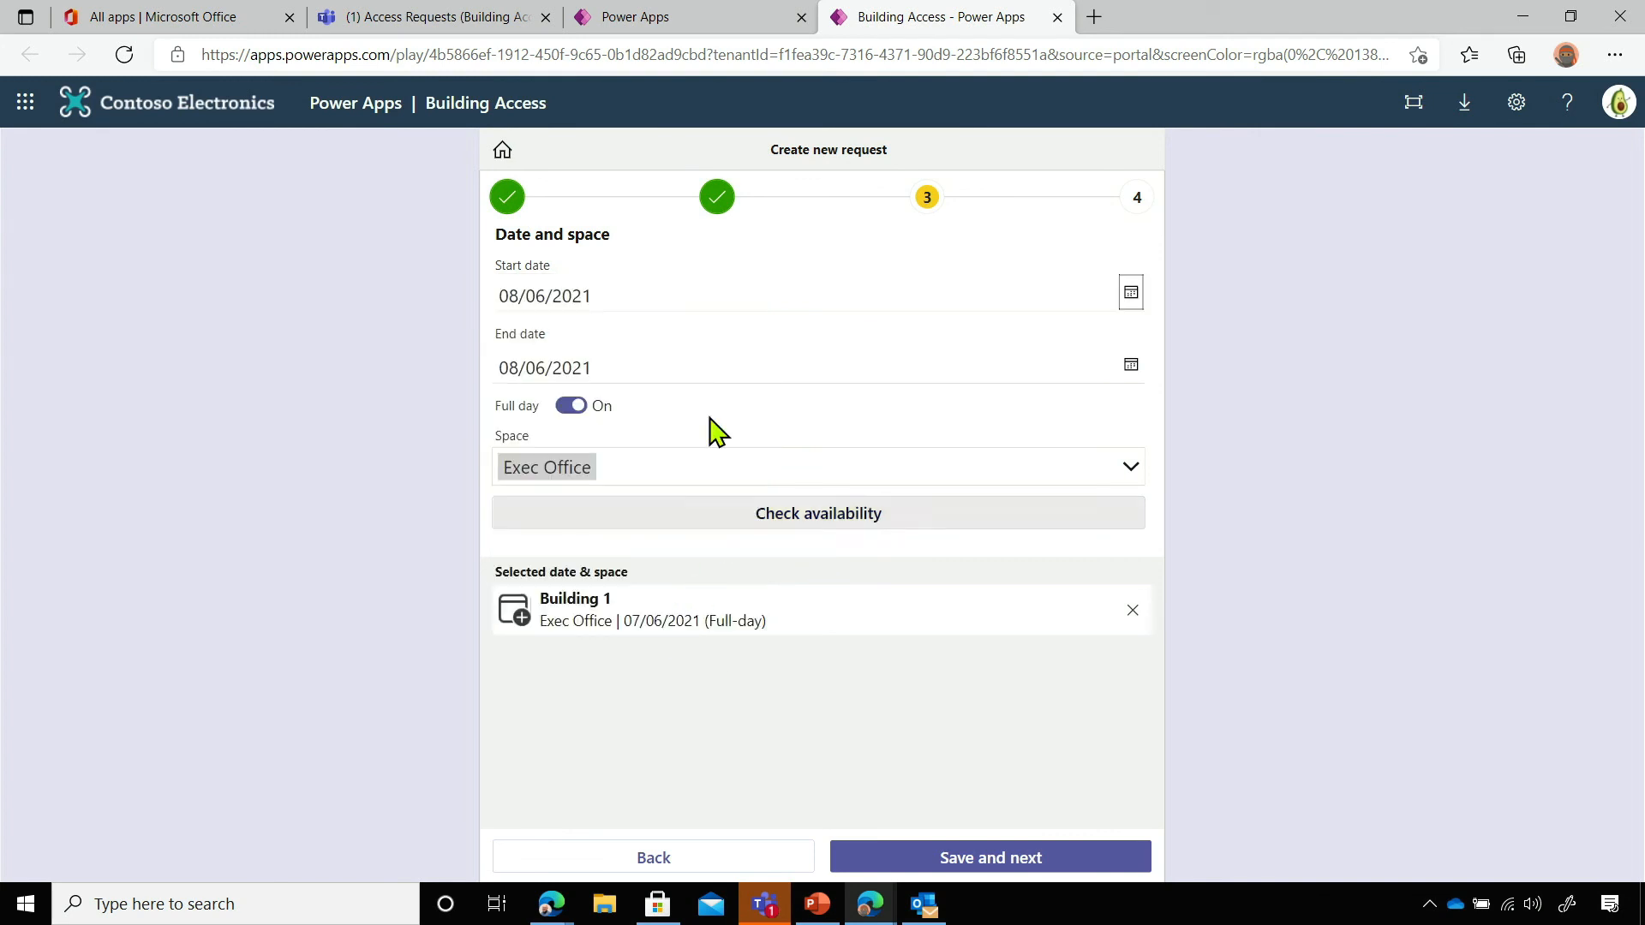
pyautogui.click(638, 478)
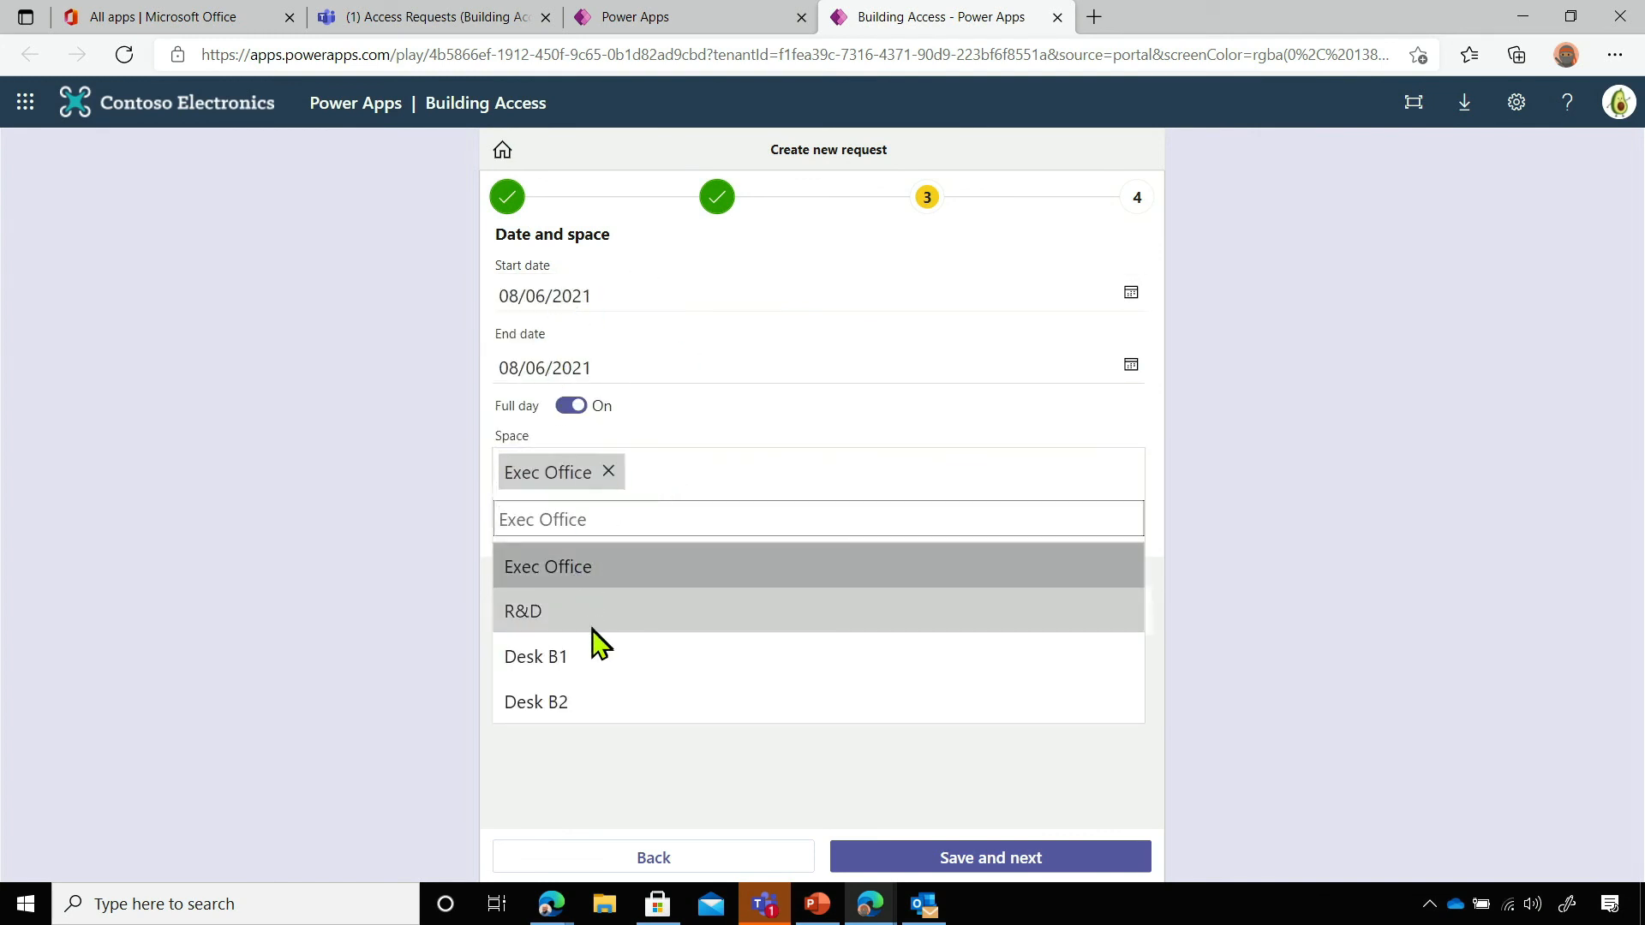
pyautogui.click(594, 658)
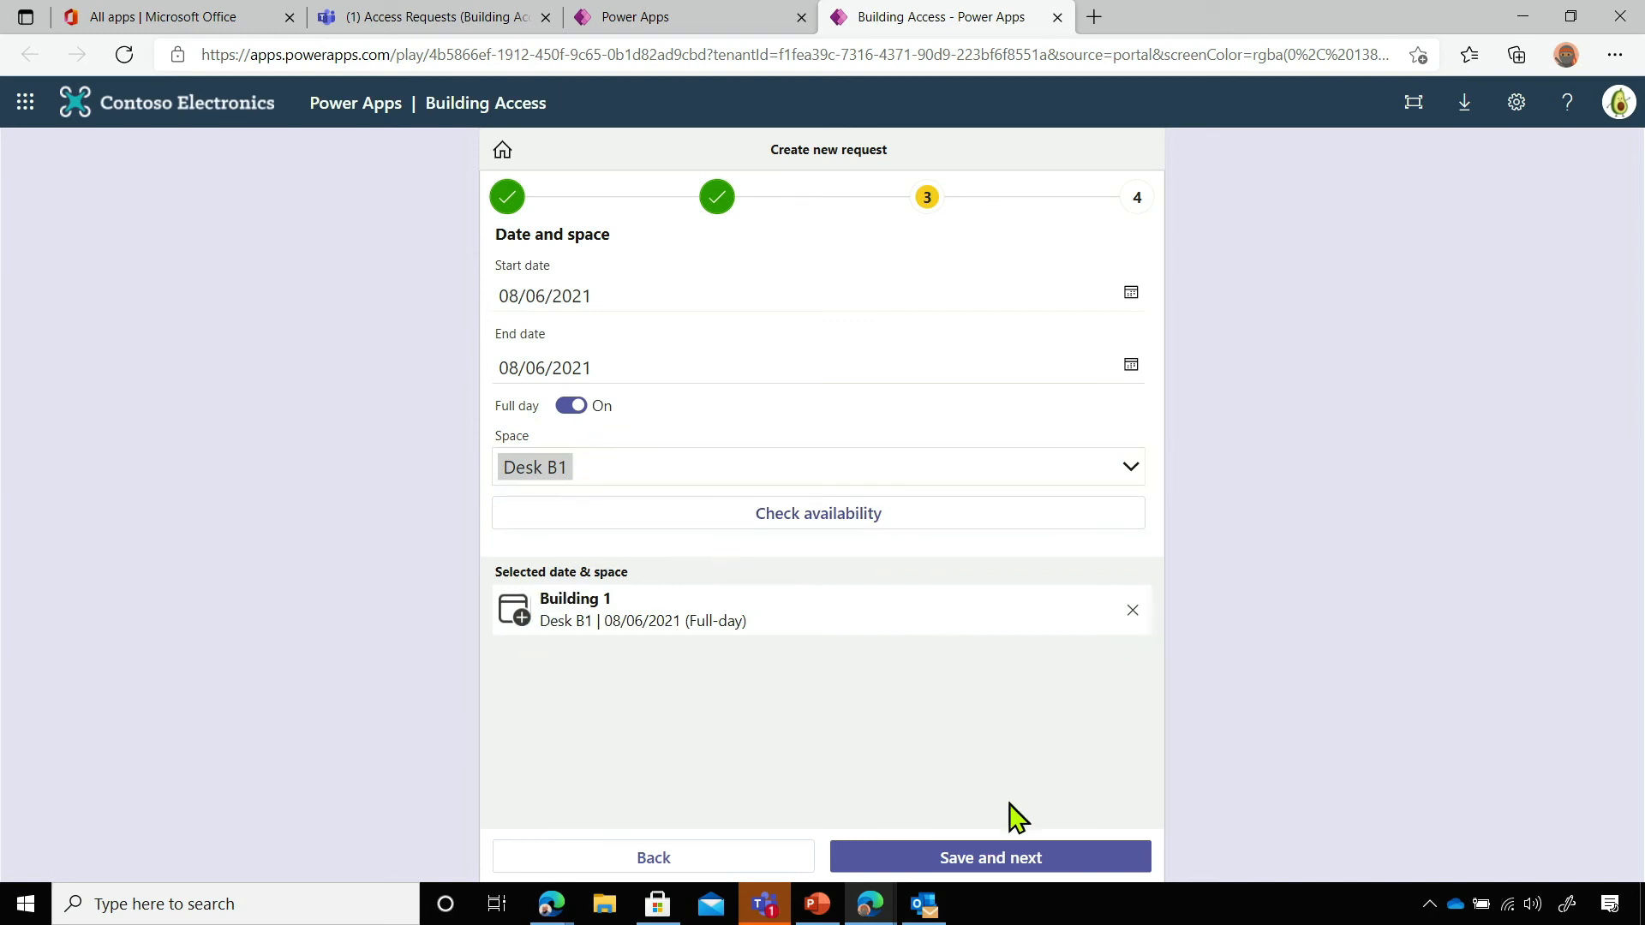
# Save the date and space, keep the default approver, and submit the access request
pyautogui.click(985, 866)
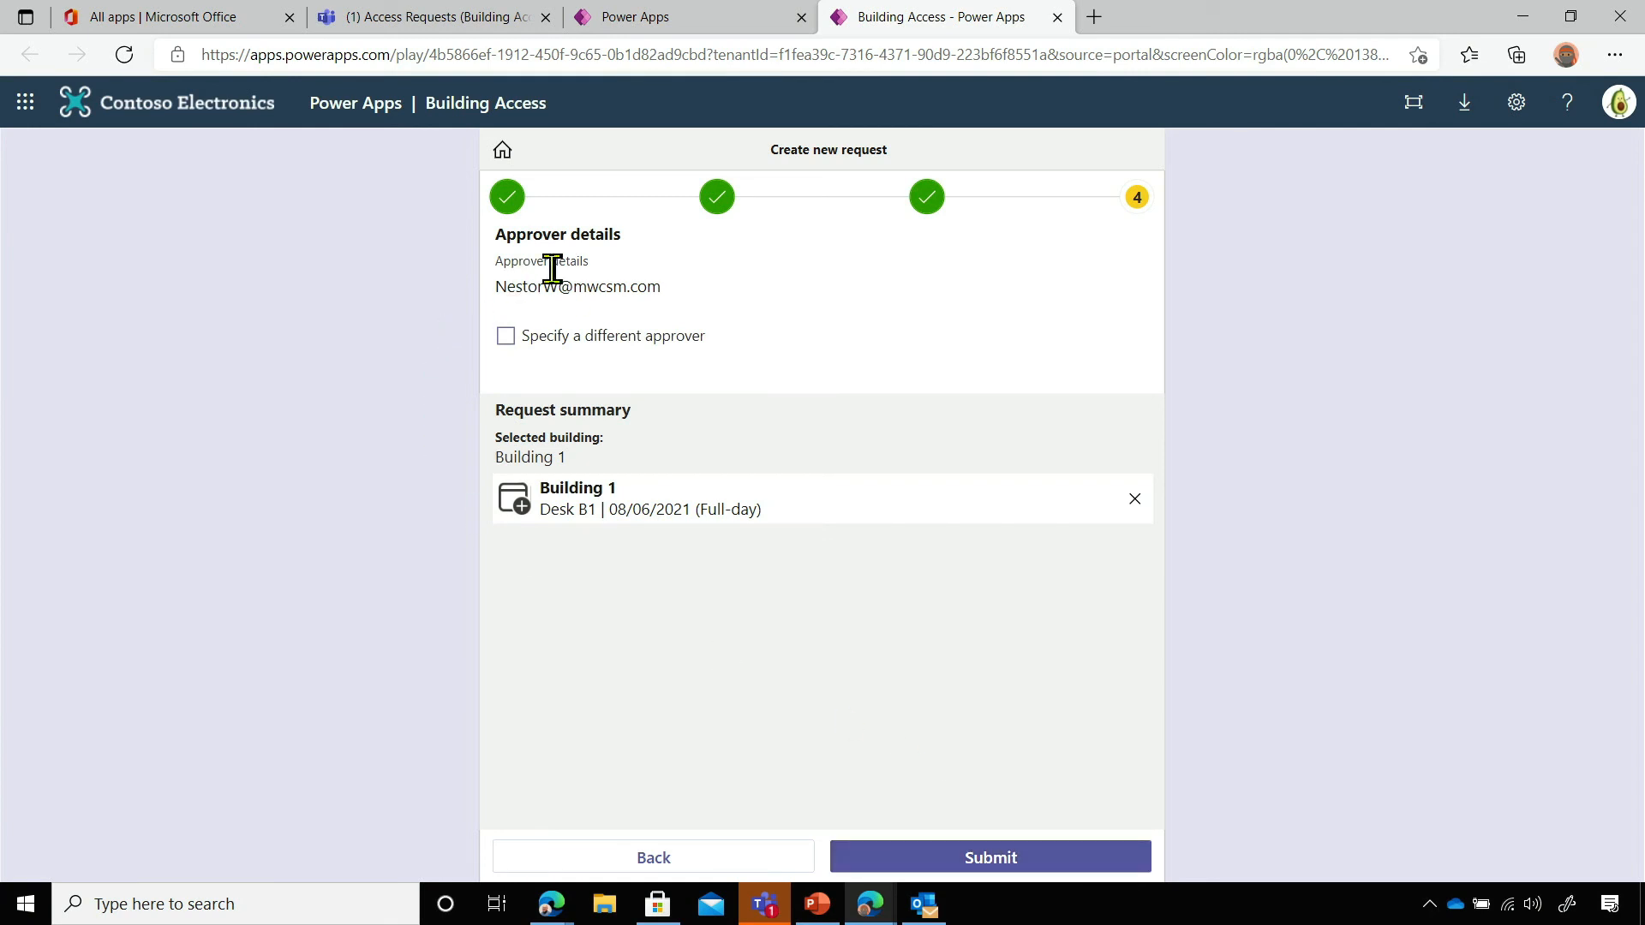
pyautogui.click(1049, 869)
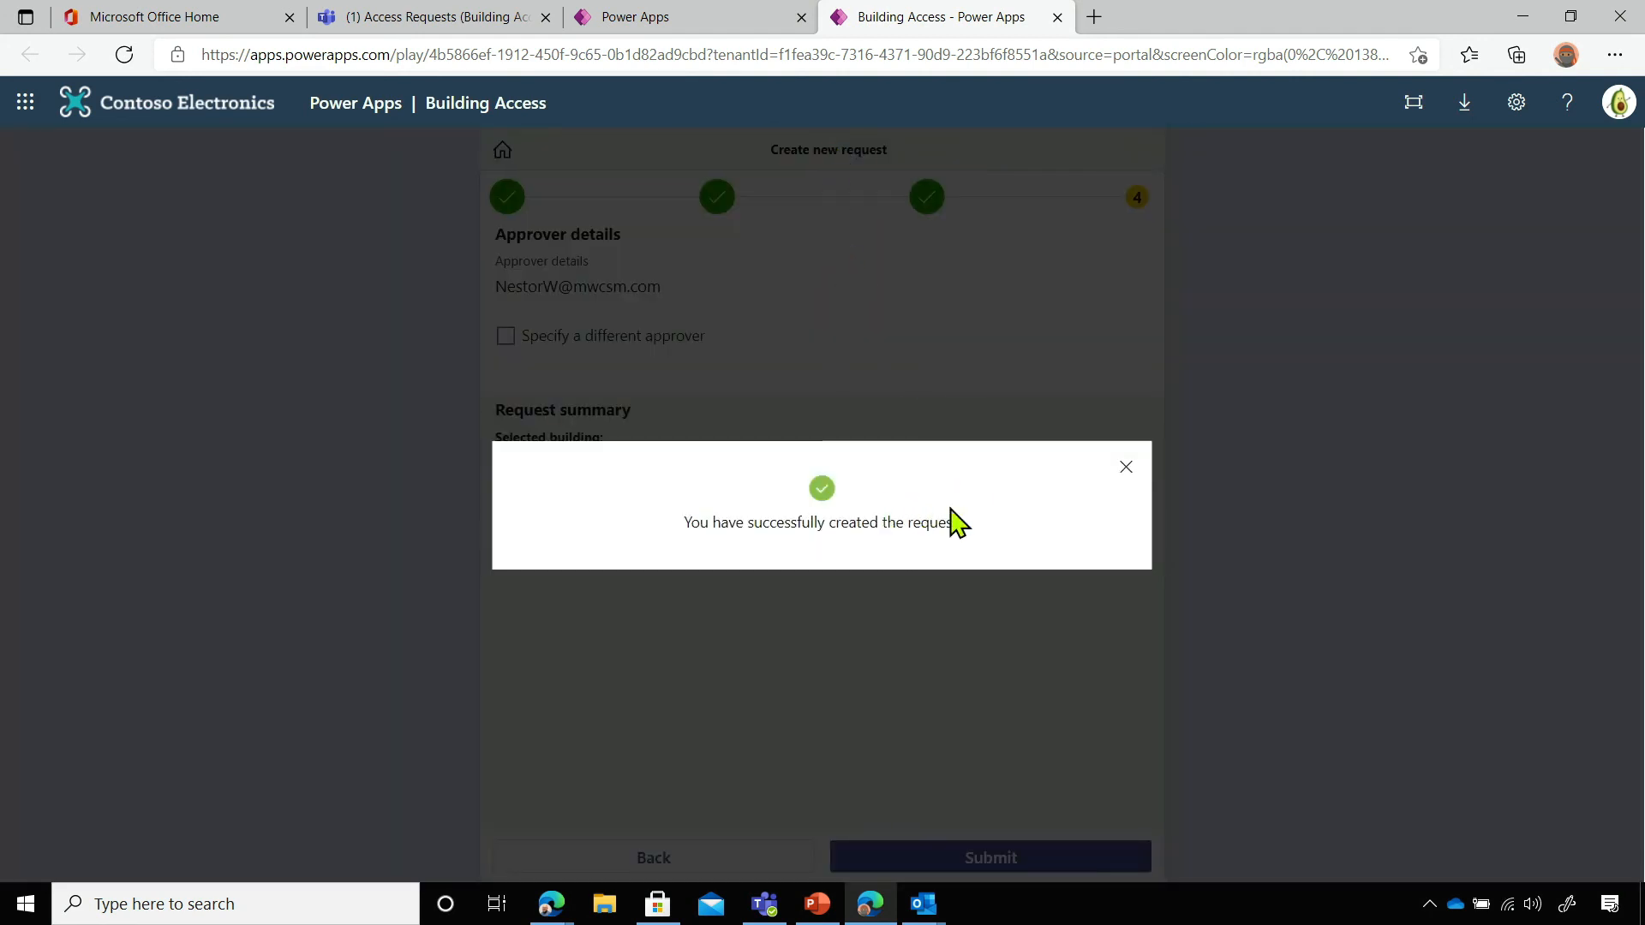
pyautogui.click(1126, 470)
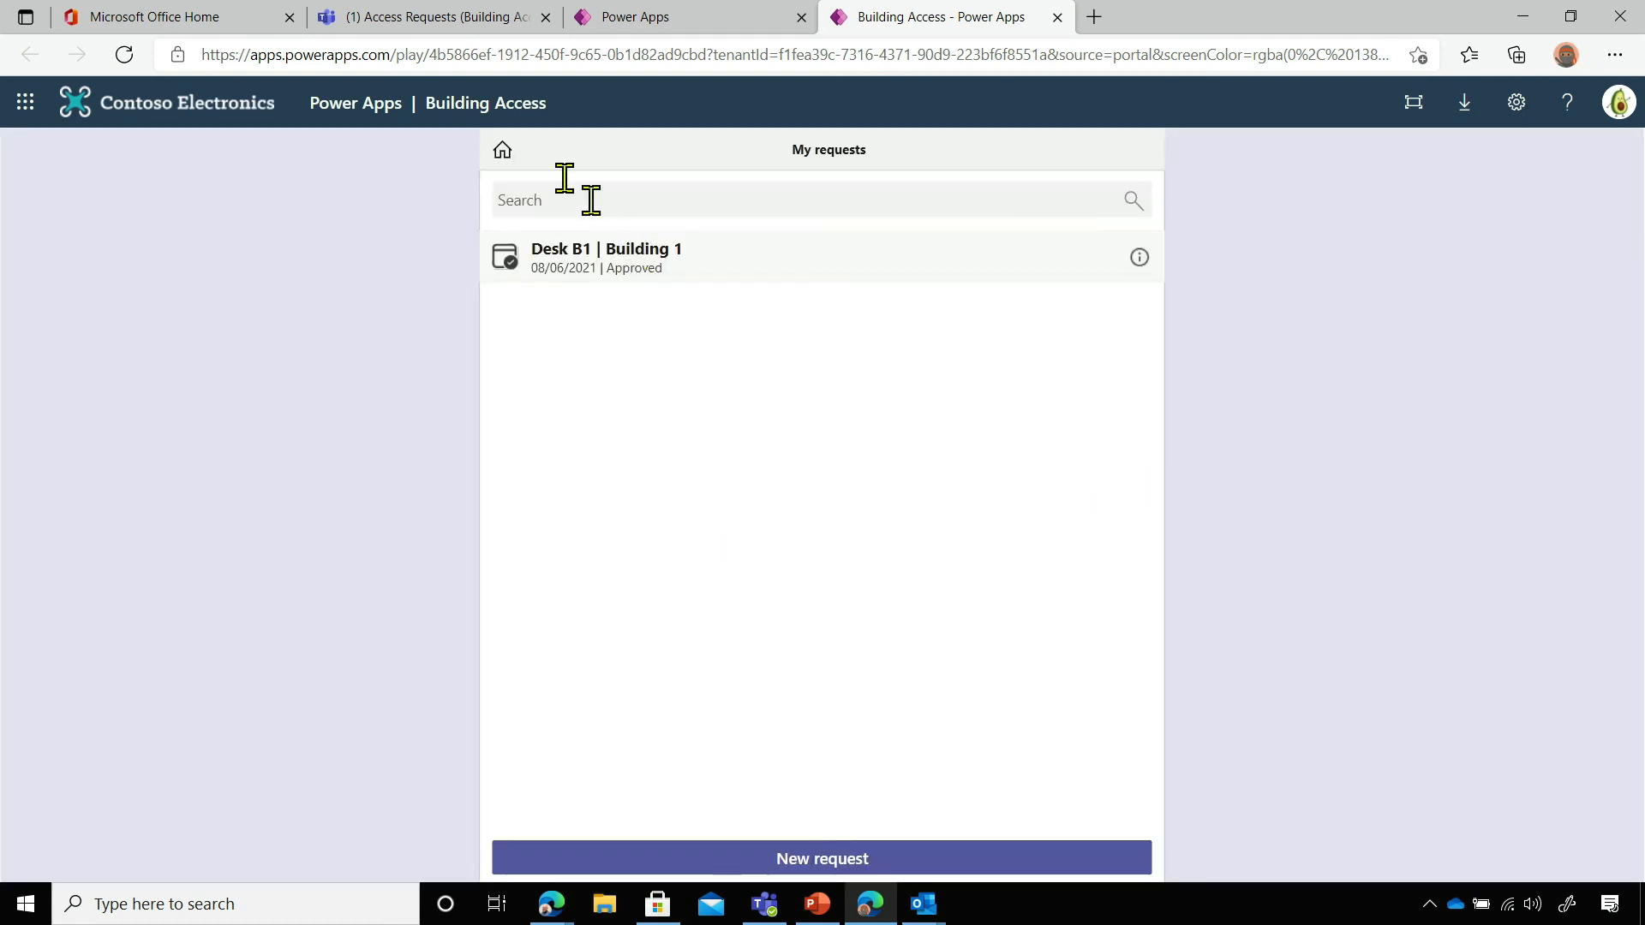
# Review the details and access QR code of today's Desk B1 reservation in Building 1, then return to the home page
pyautogui.click(506, 159)
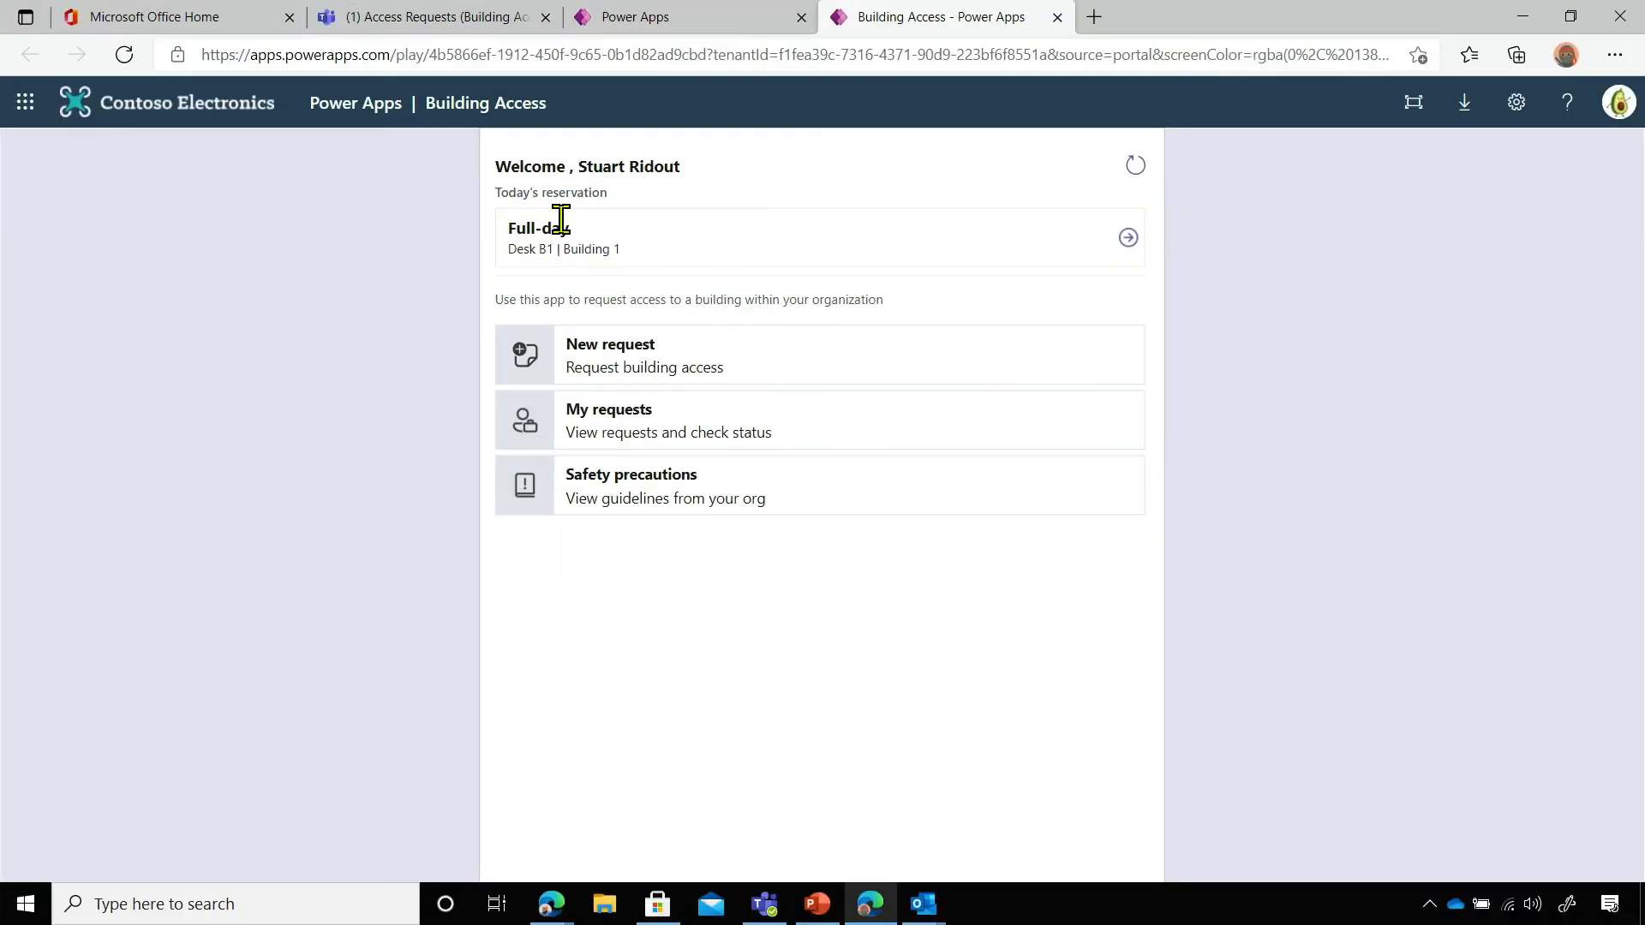
pyautogui.click(1129, 240)
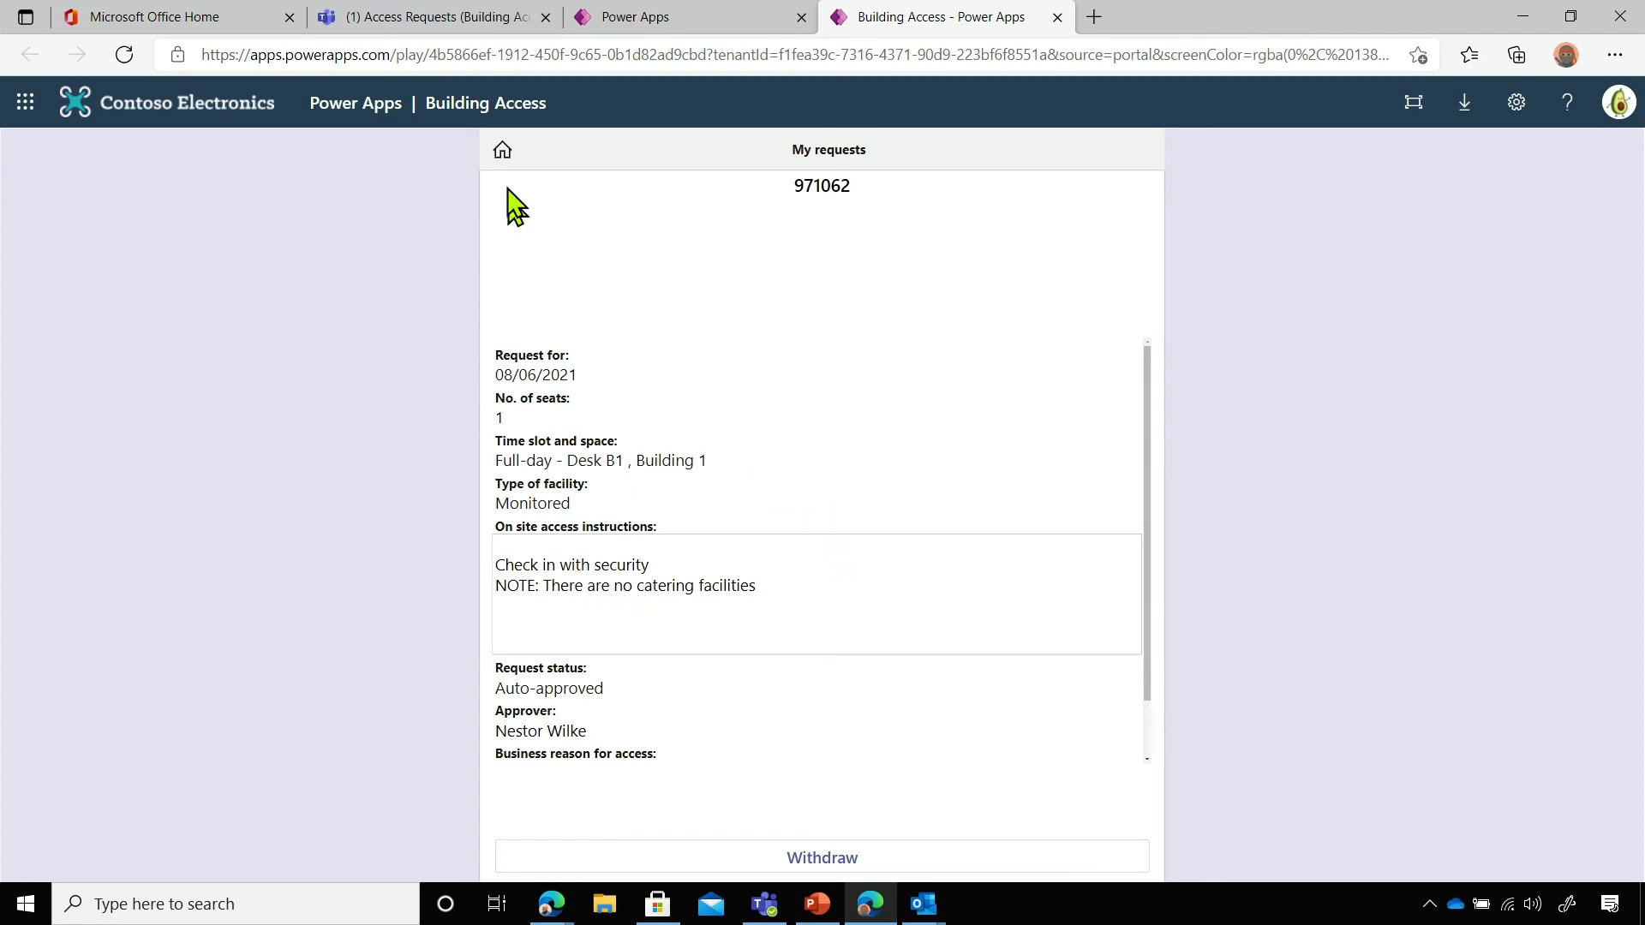
pyautogui.click(498, 159)
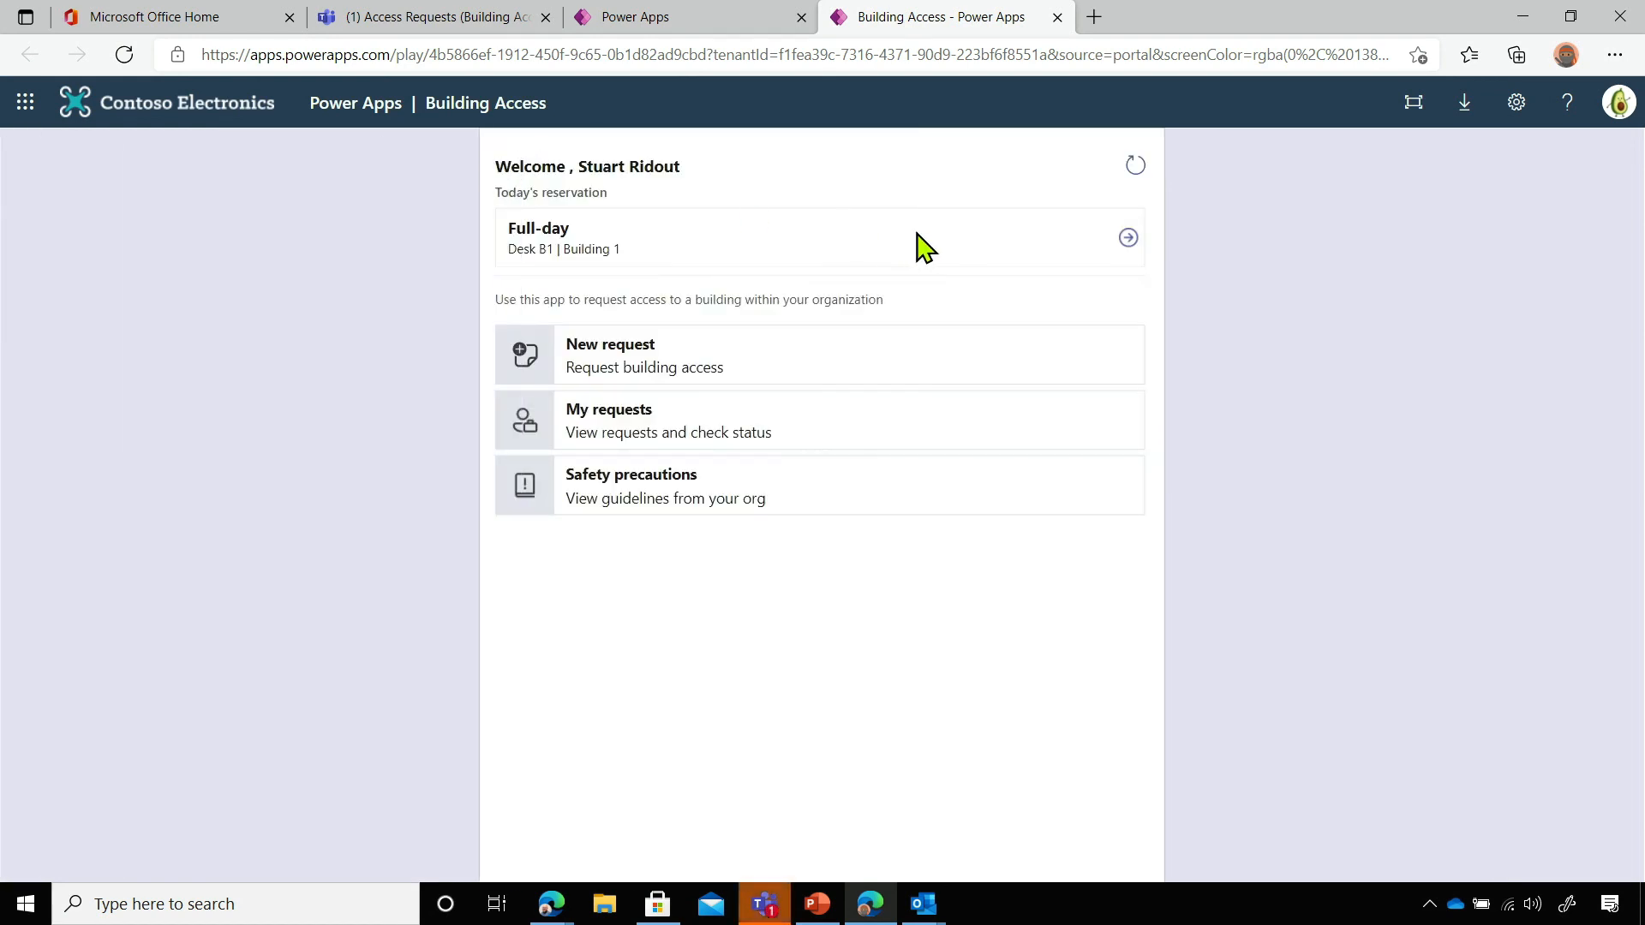
pyautogui.click(1130, 245)
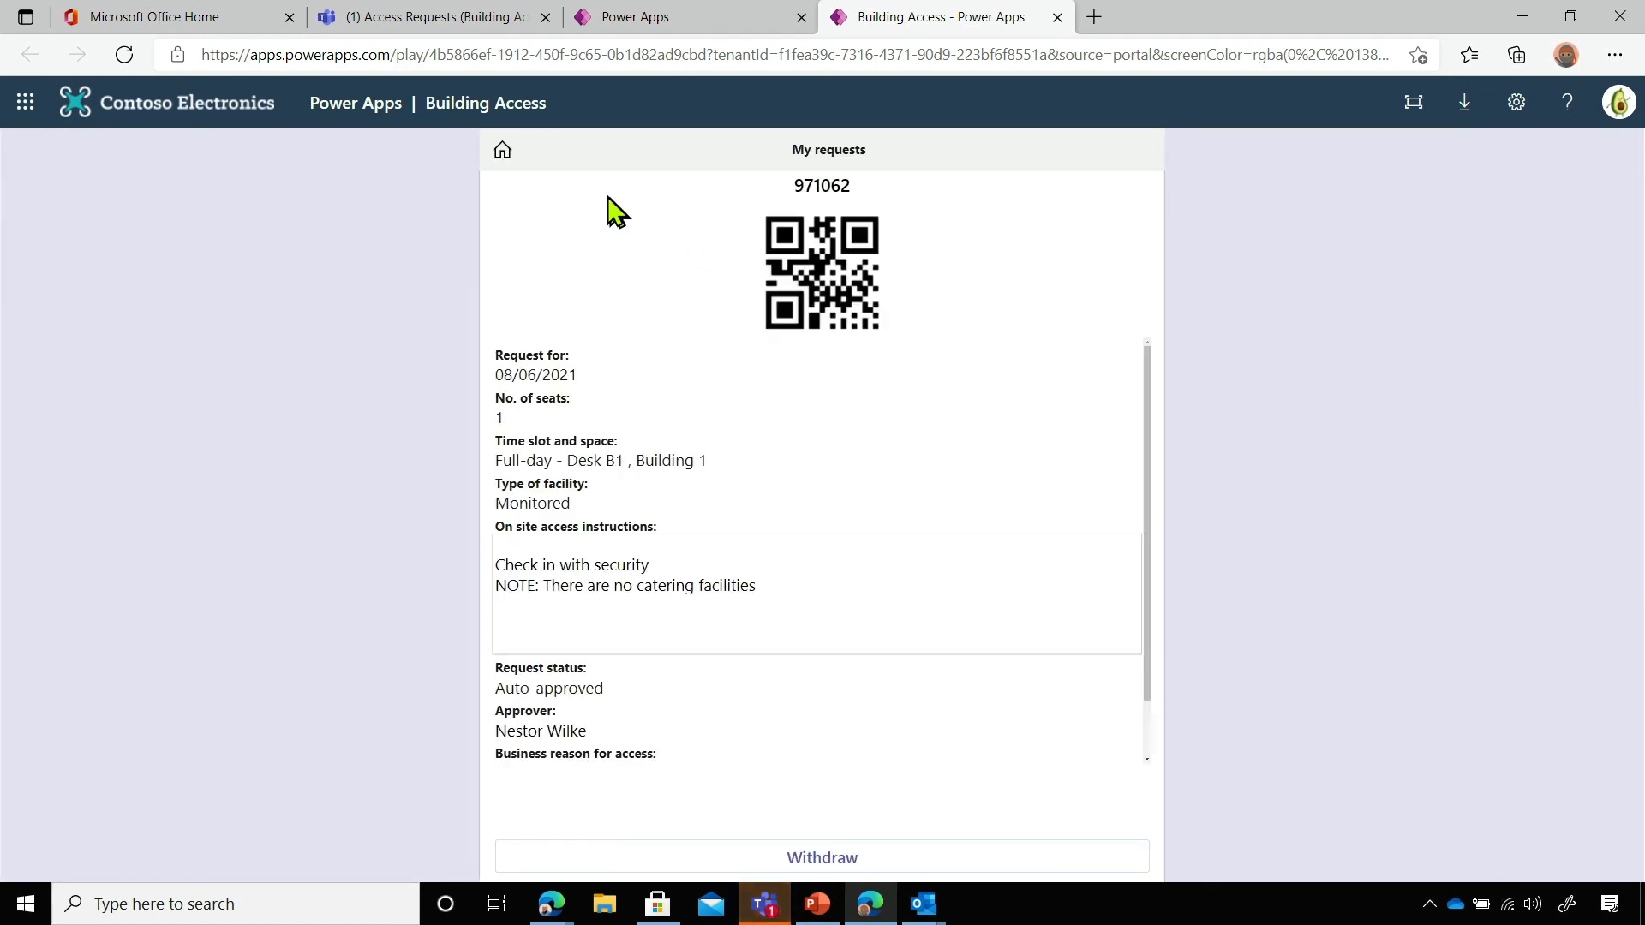
pyautogui.click(503, 151)
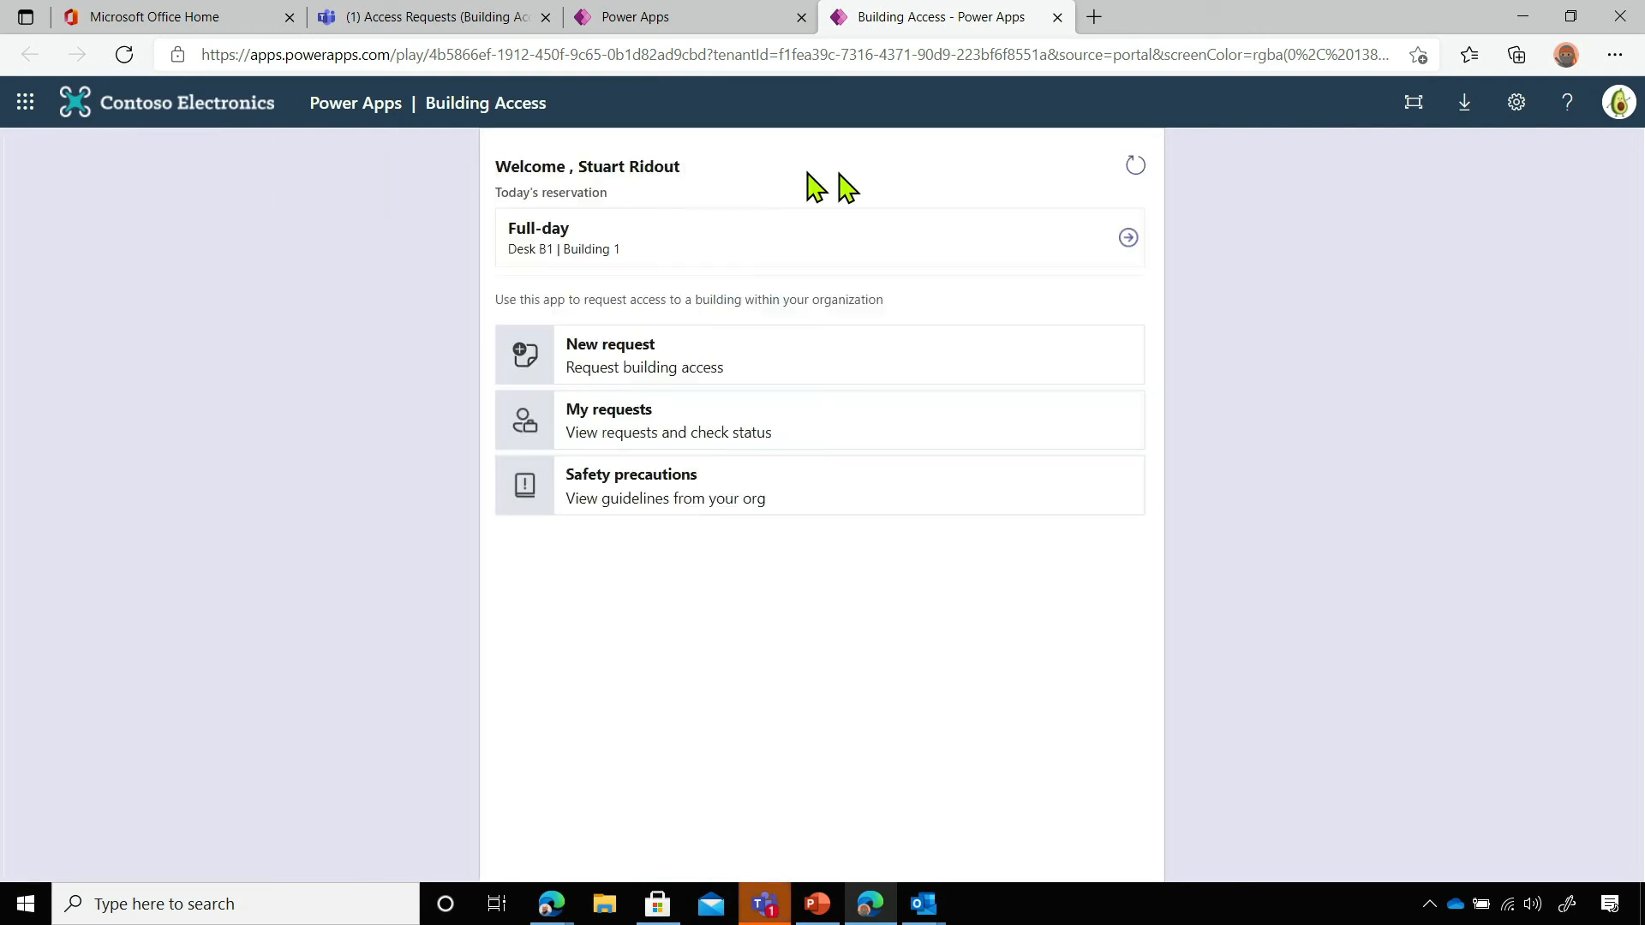
# Withdraw the approved full-day request for Desk B1 in Building 1 on 08/06/2021
pyautogui.click(1128, 239)
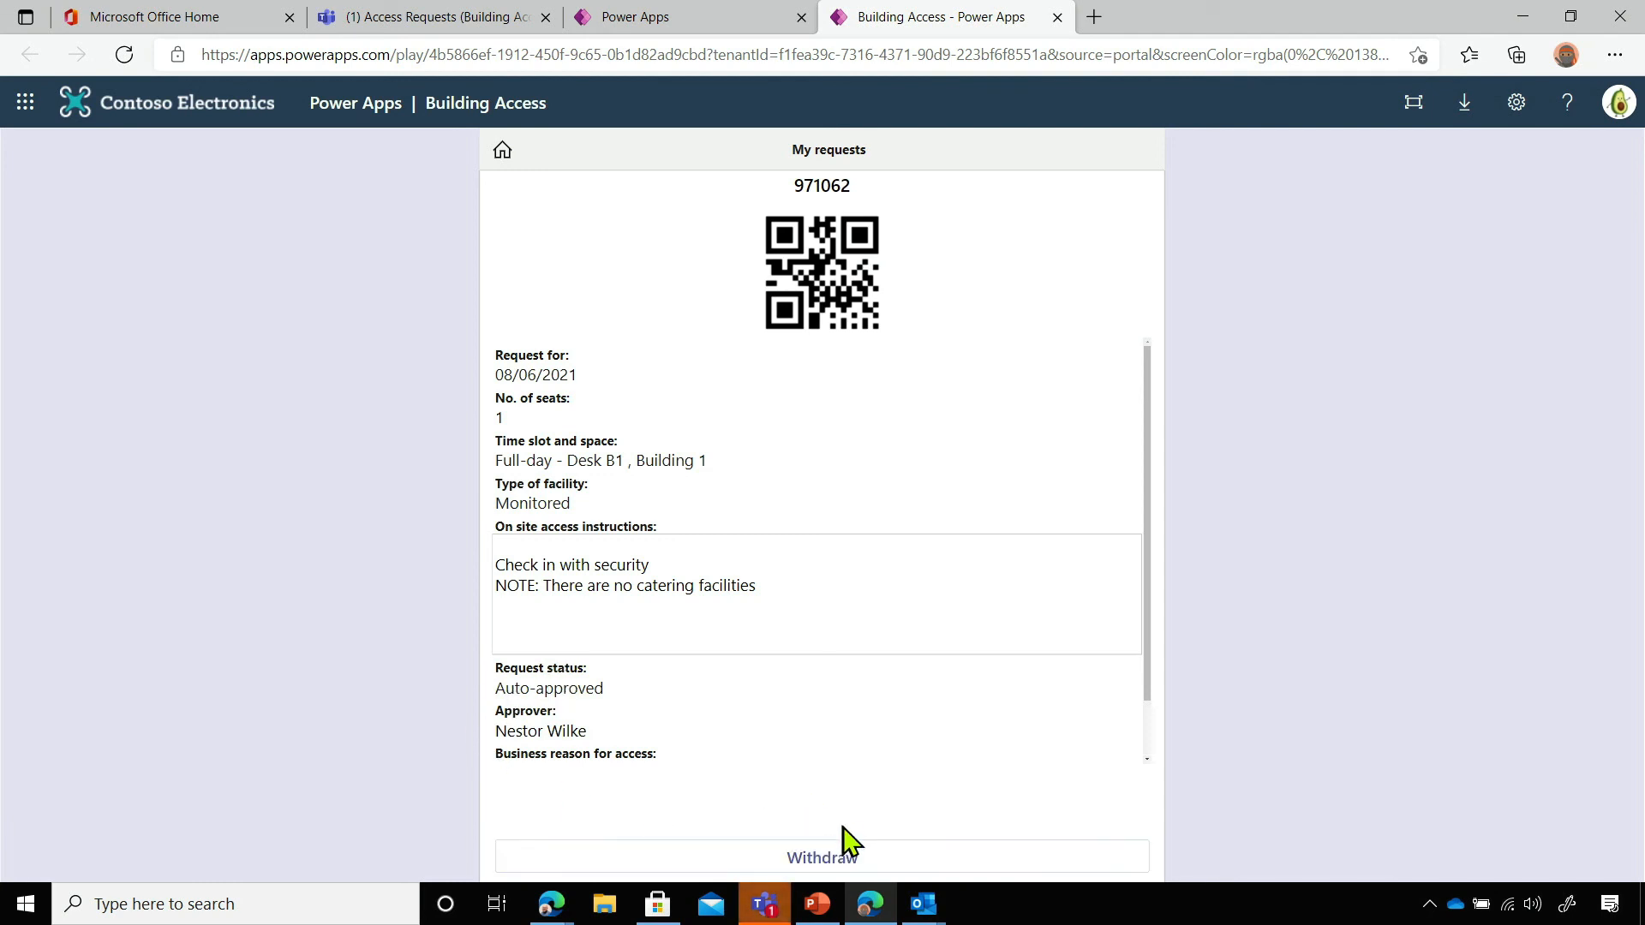
pyautogui.scroll(-1, 848, 771)
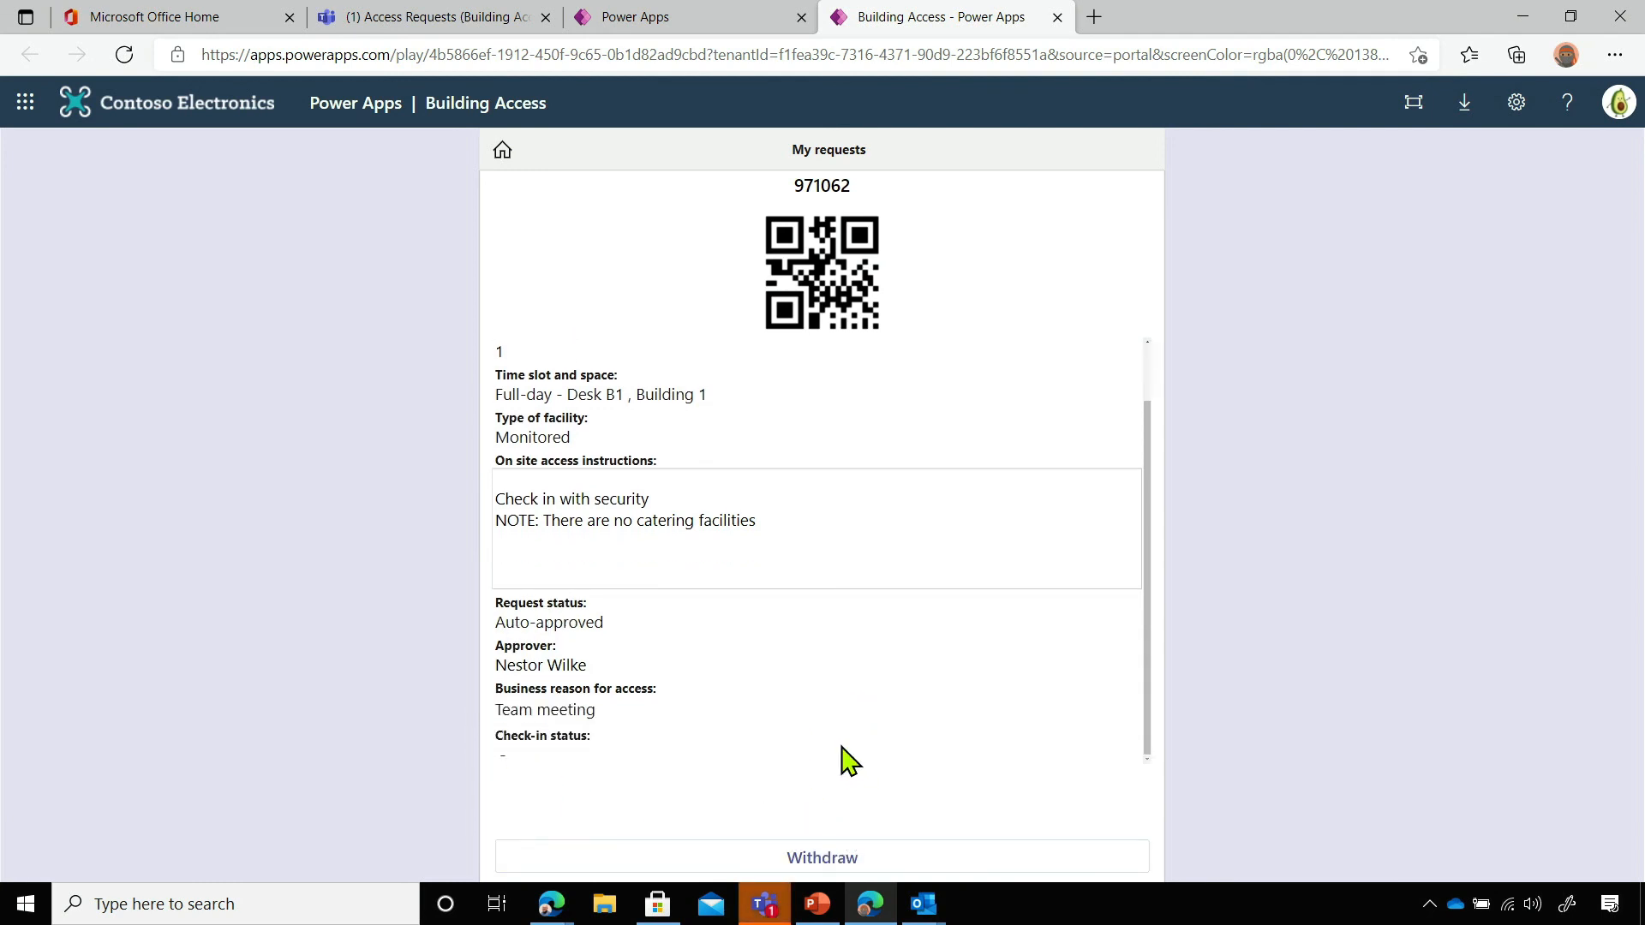
pyautogui.click(822, 859)
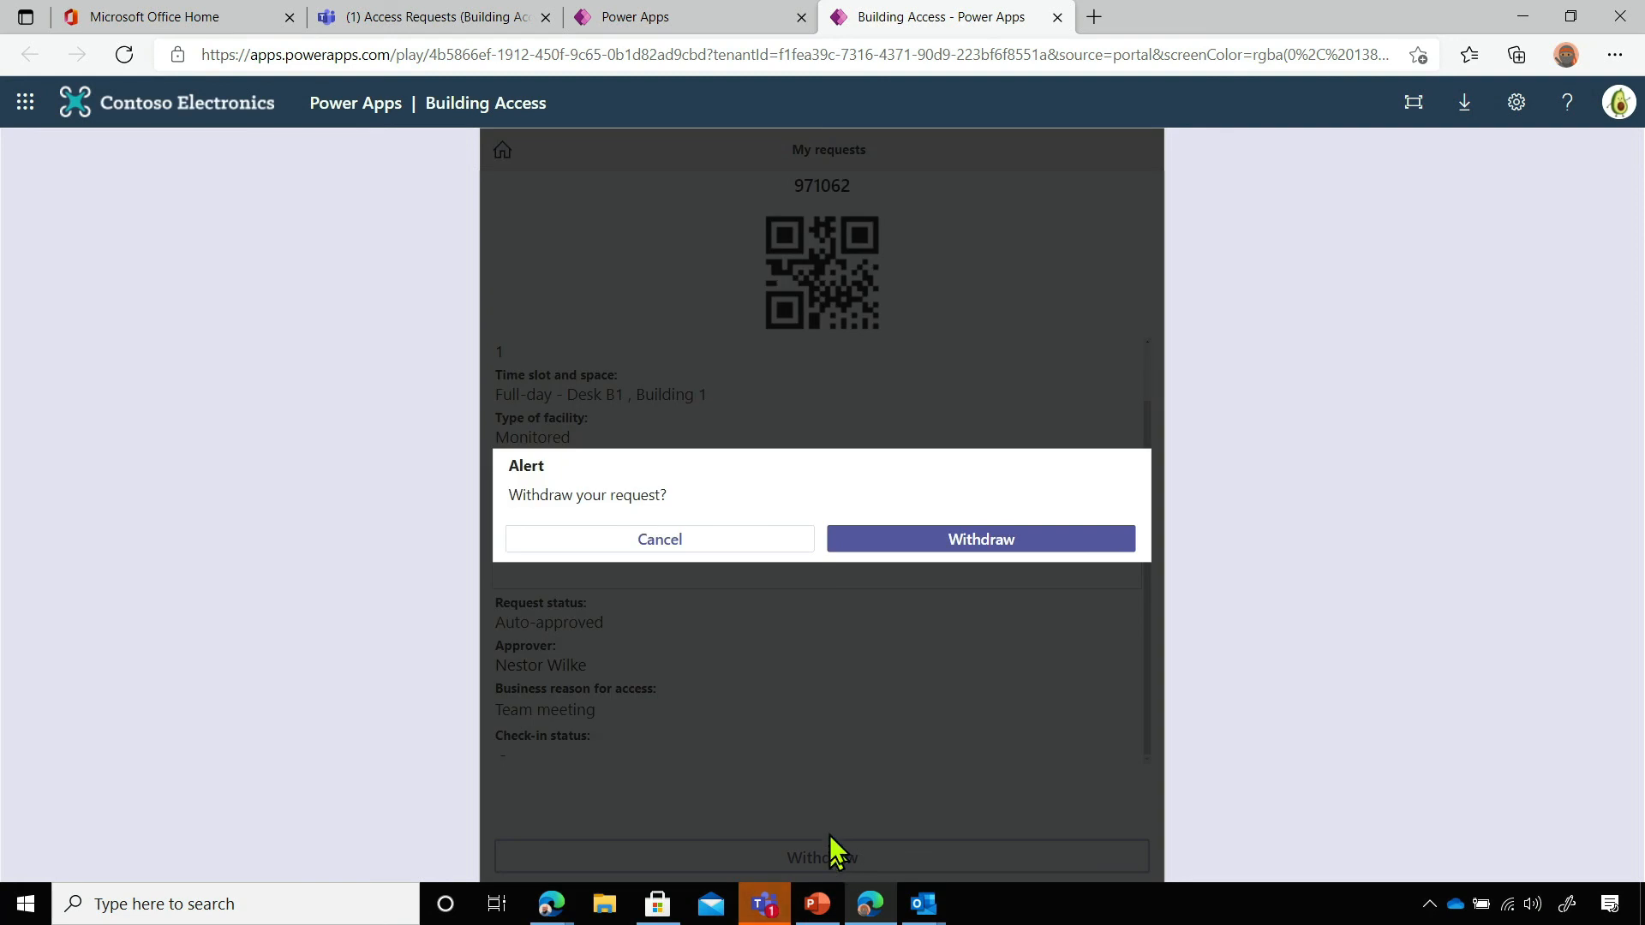
pyautogui.click(960, 540)
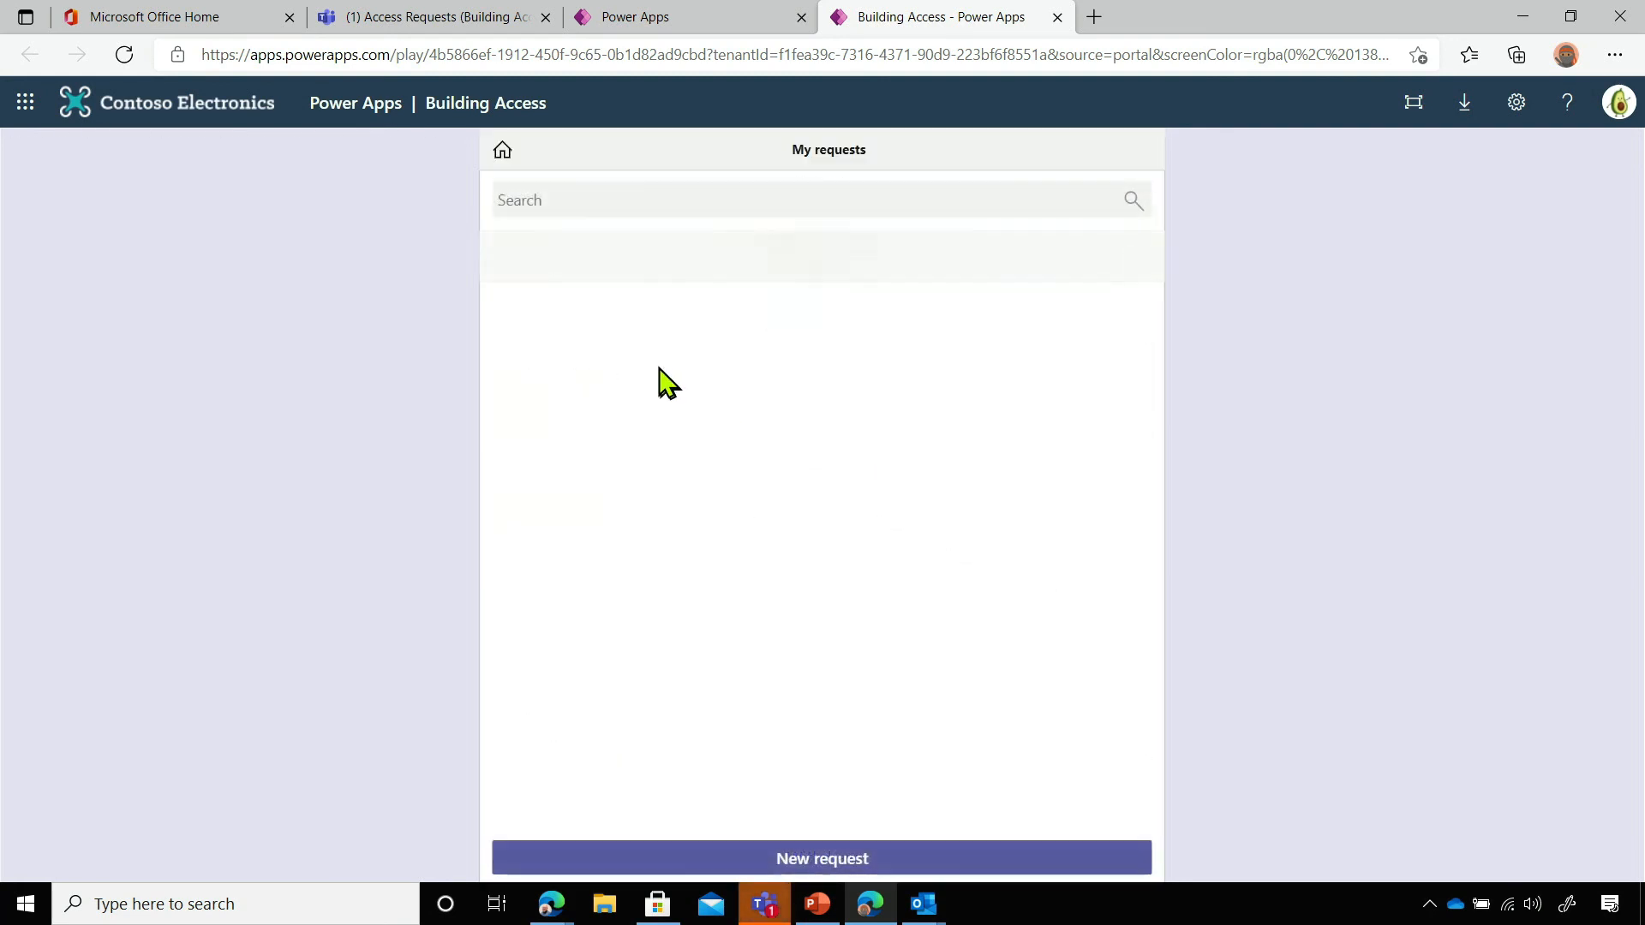
# View the organization's safety precautions and return to the home page
pyautogui.click(504, 151)
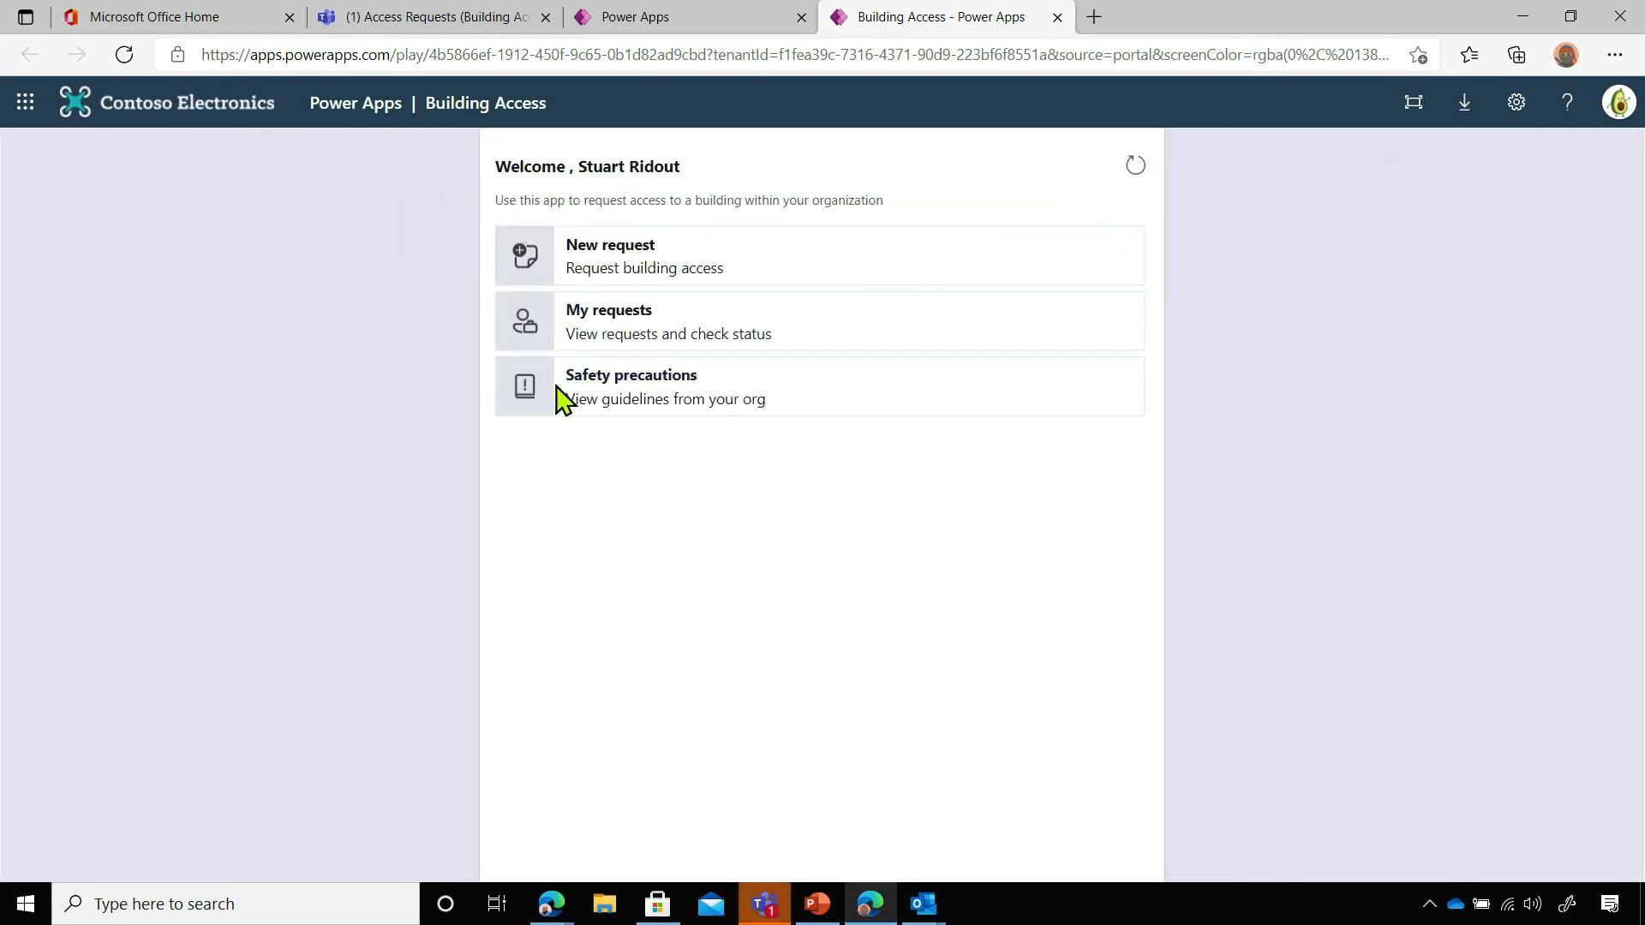
pyautogui.click(609, 379)
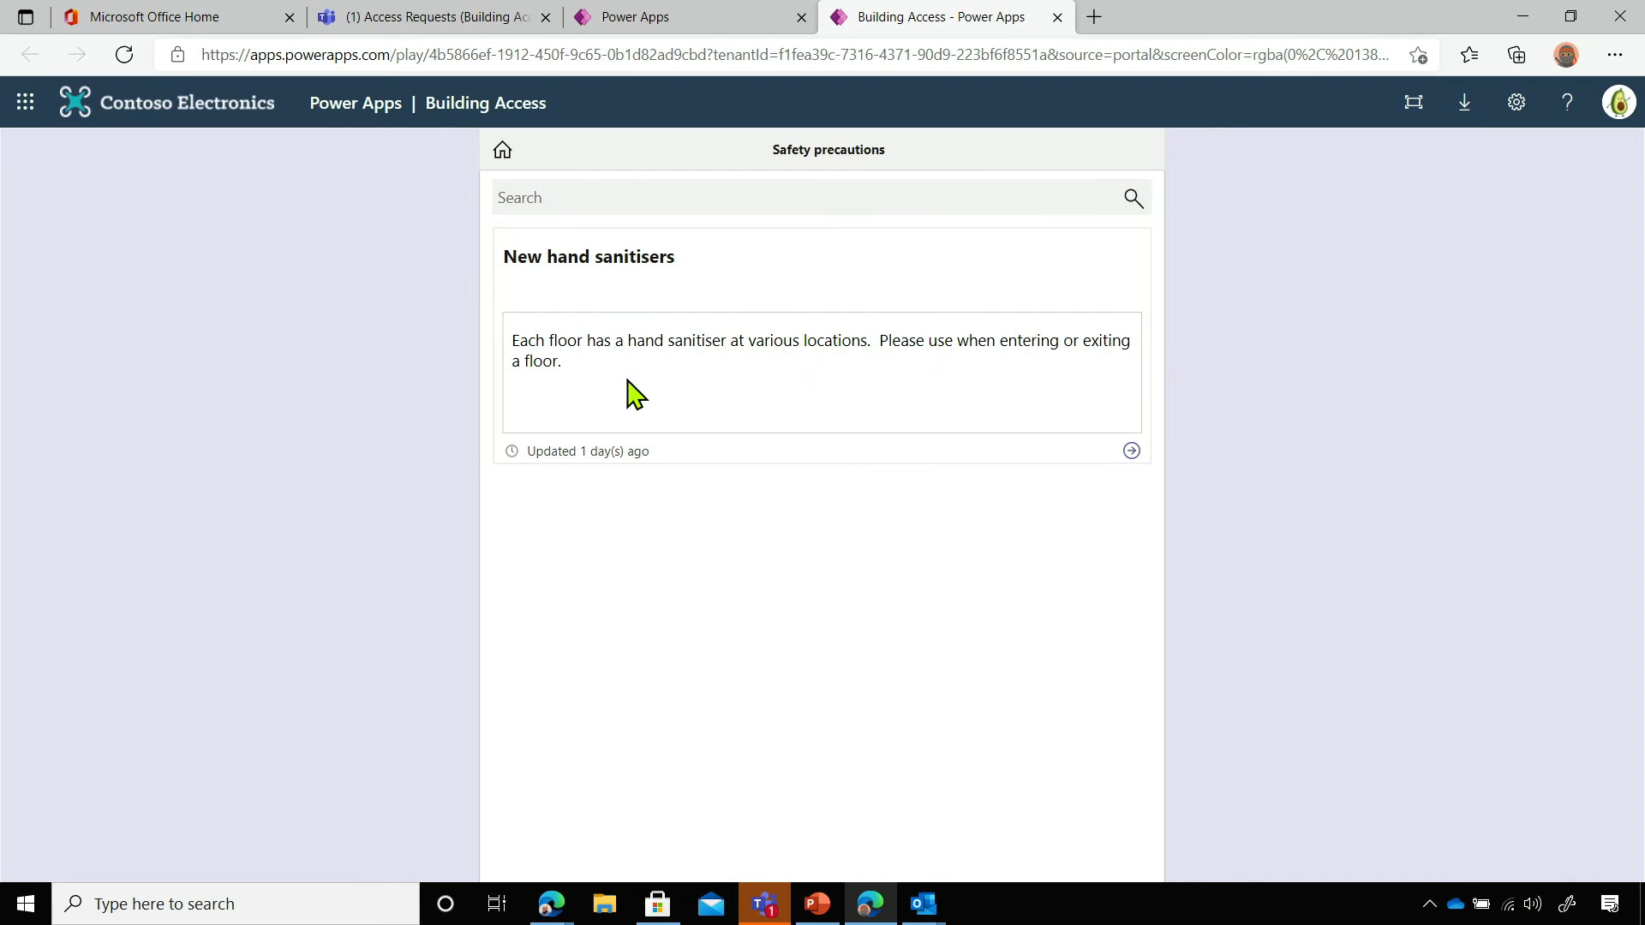
pyautogui.click(502, 150)
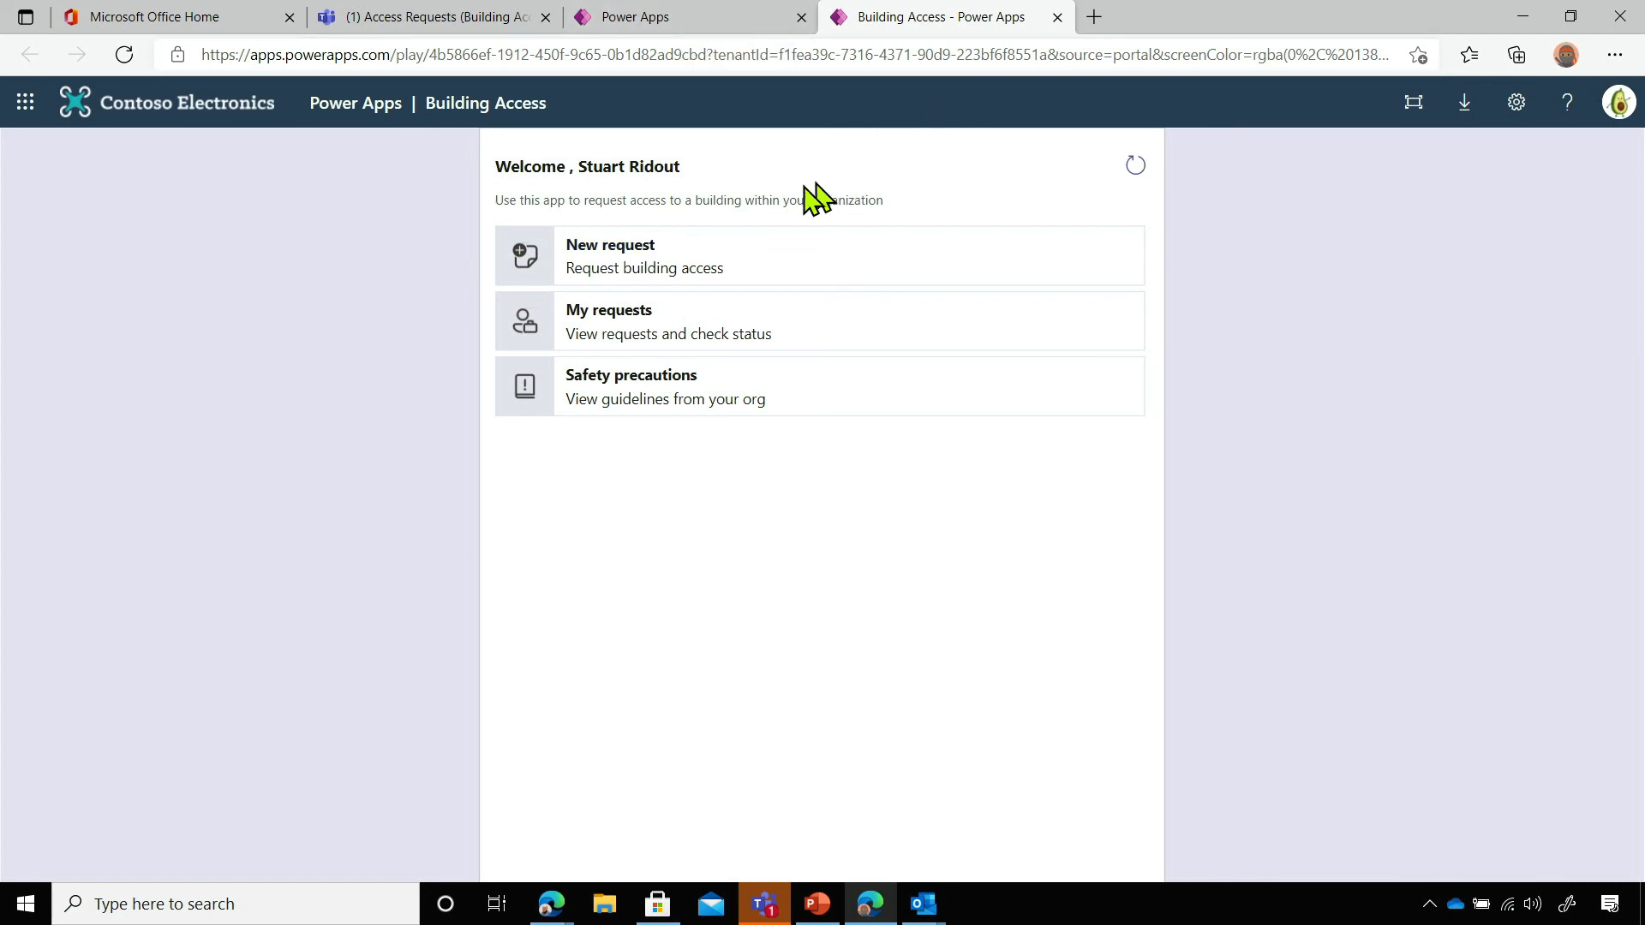
# Launch the Building Security app, allow it to use the camera, and dismiss the unsupported-controls notice
pyautogui.click(686, 26)
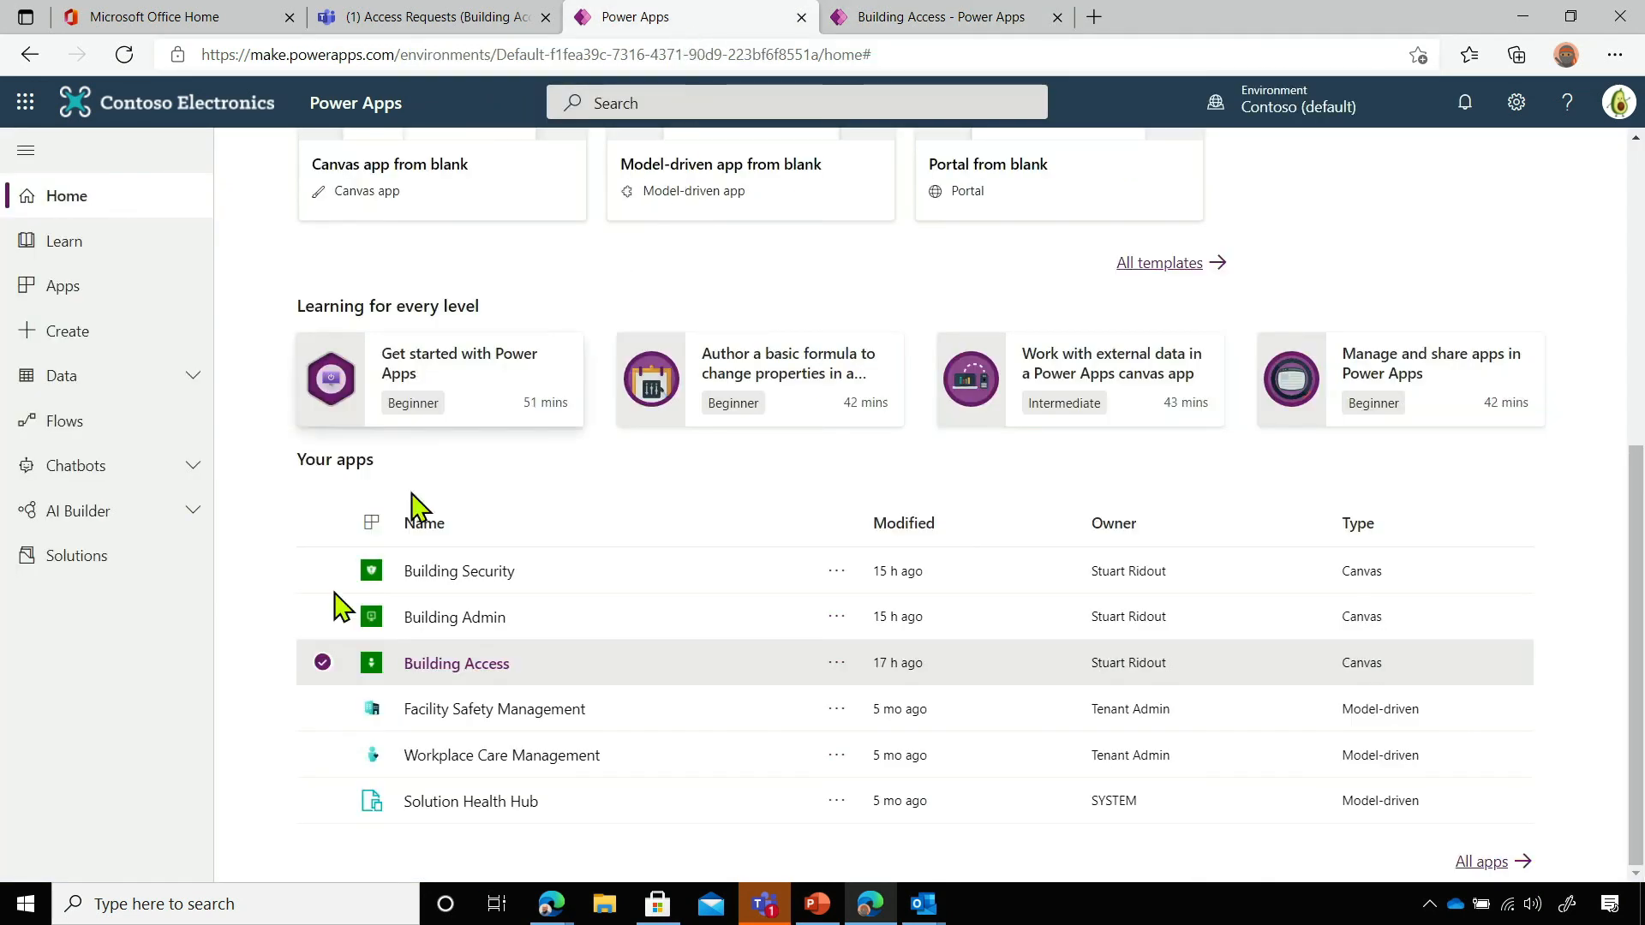
pyautogui.click(440, 571)
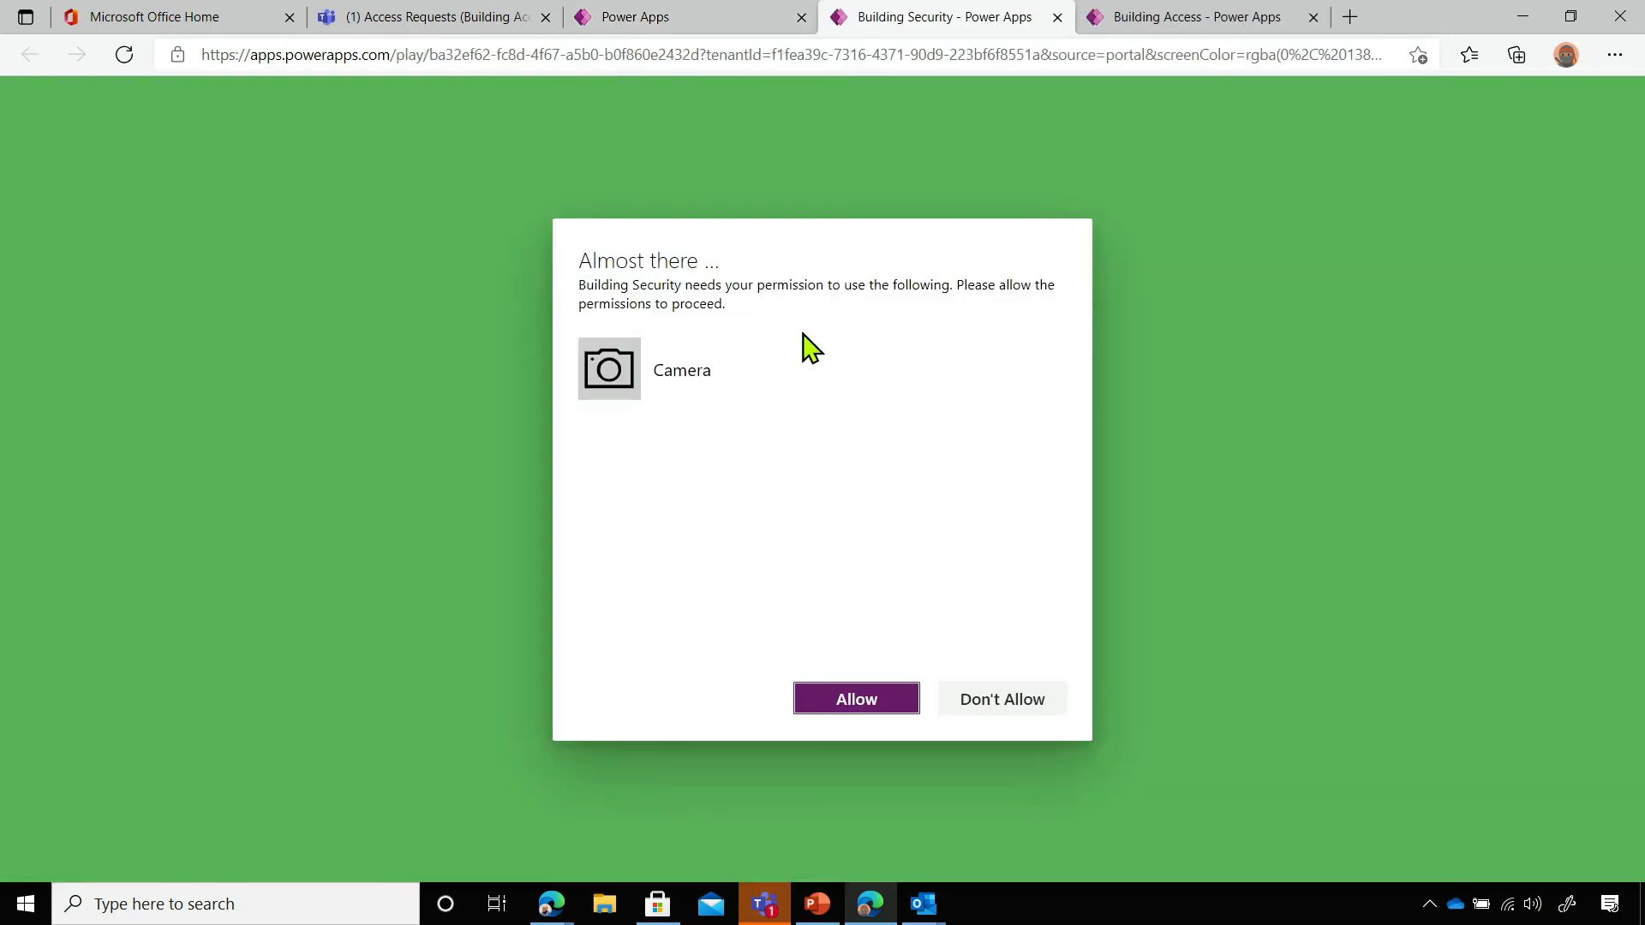
pyautogui.click(855, 700)
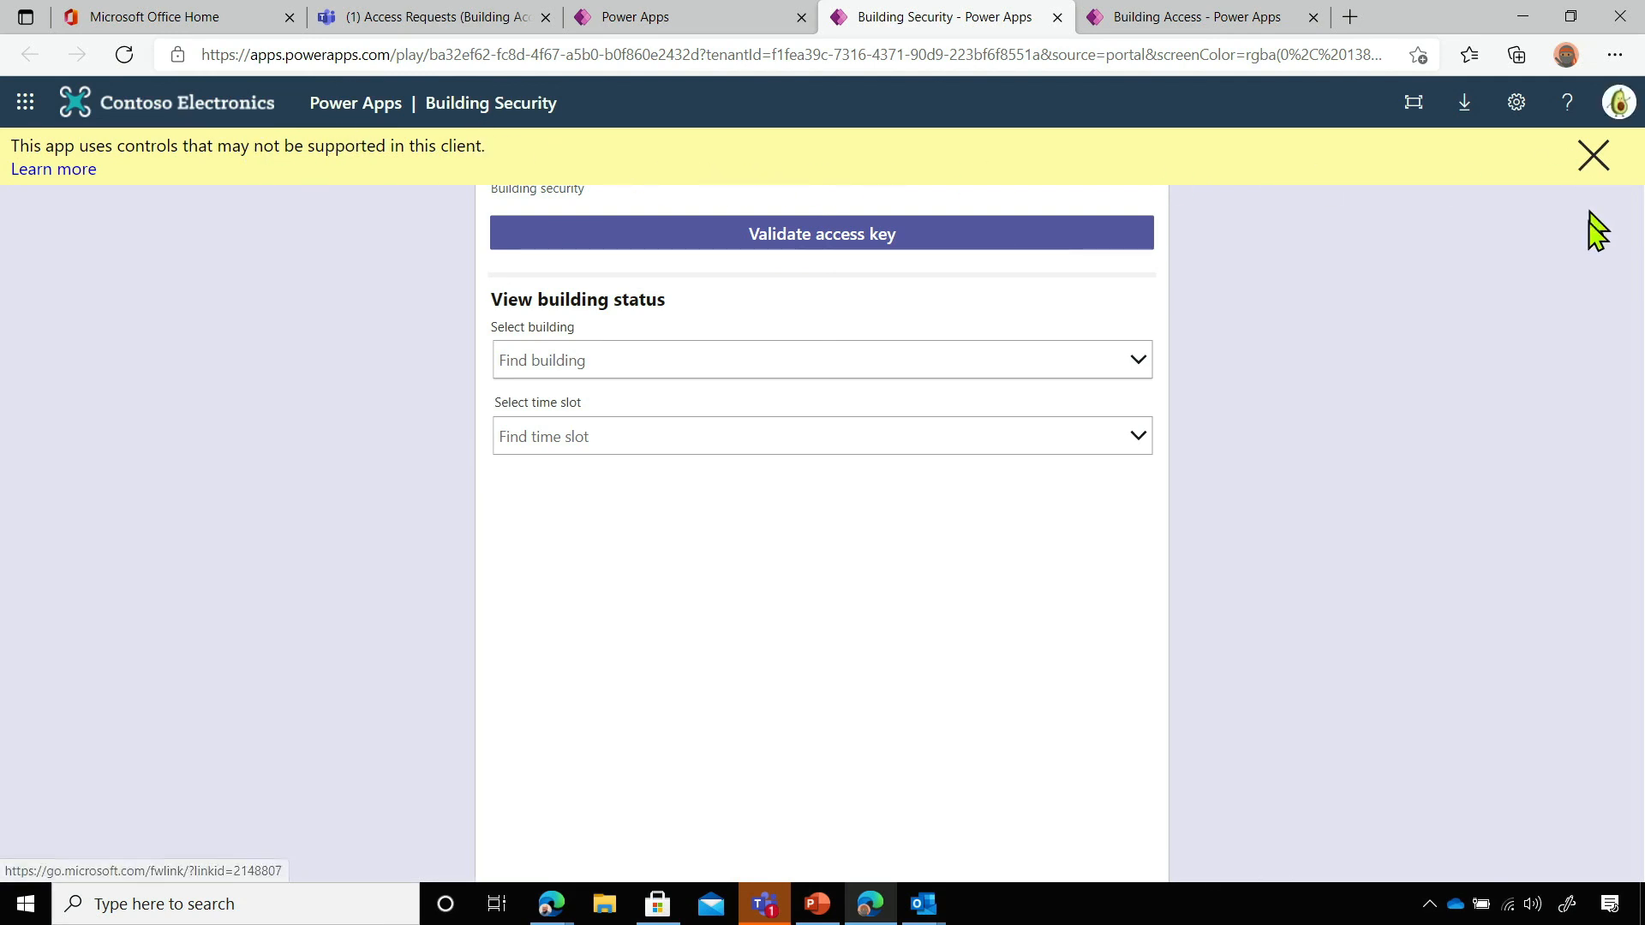
pyautogui.click(1592, 168)
# Start a new request in Building Access, answer No to the eligibility questions, and save them
pyautogui.click(1131, 18)
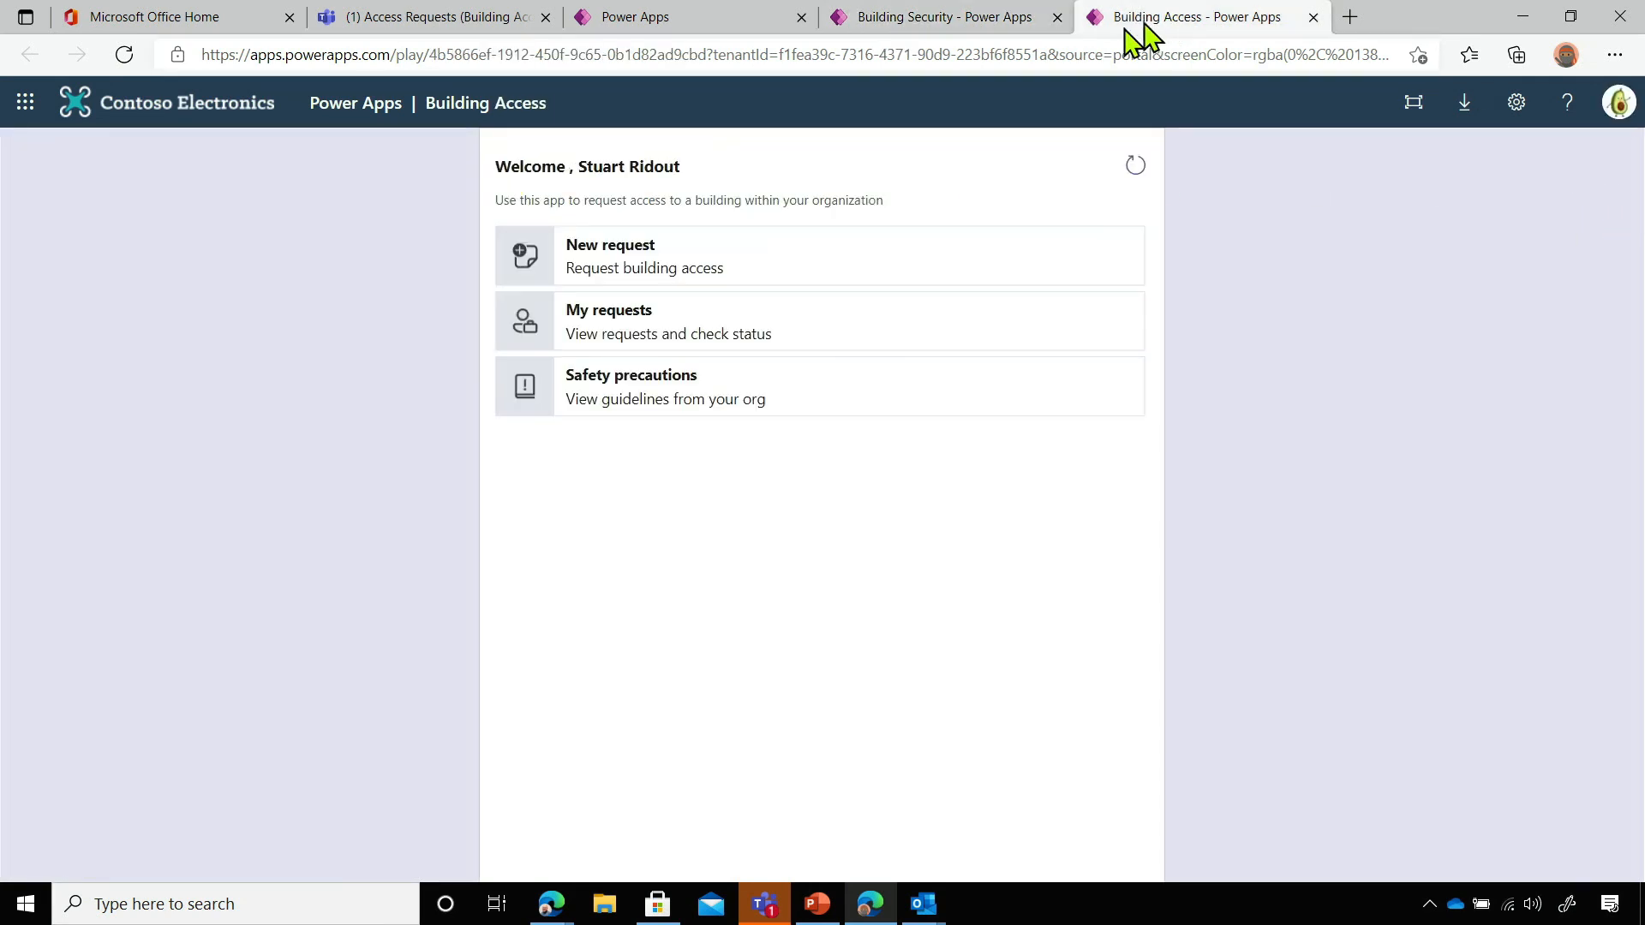
pyautogui.click(553, 254)
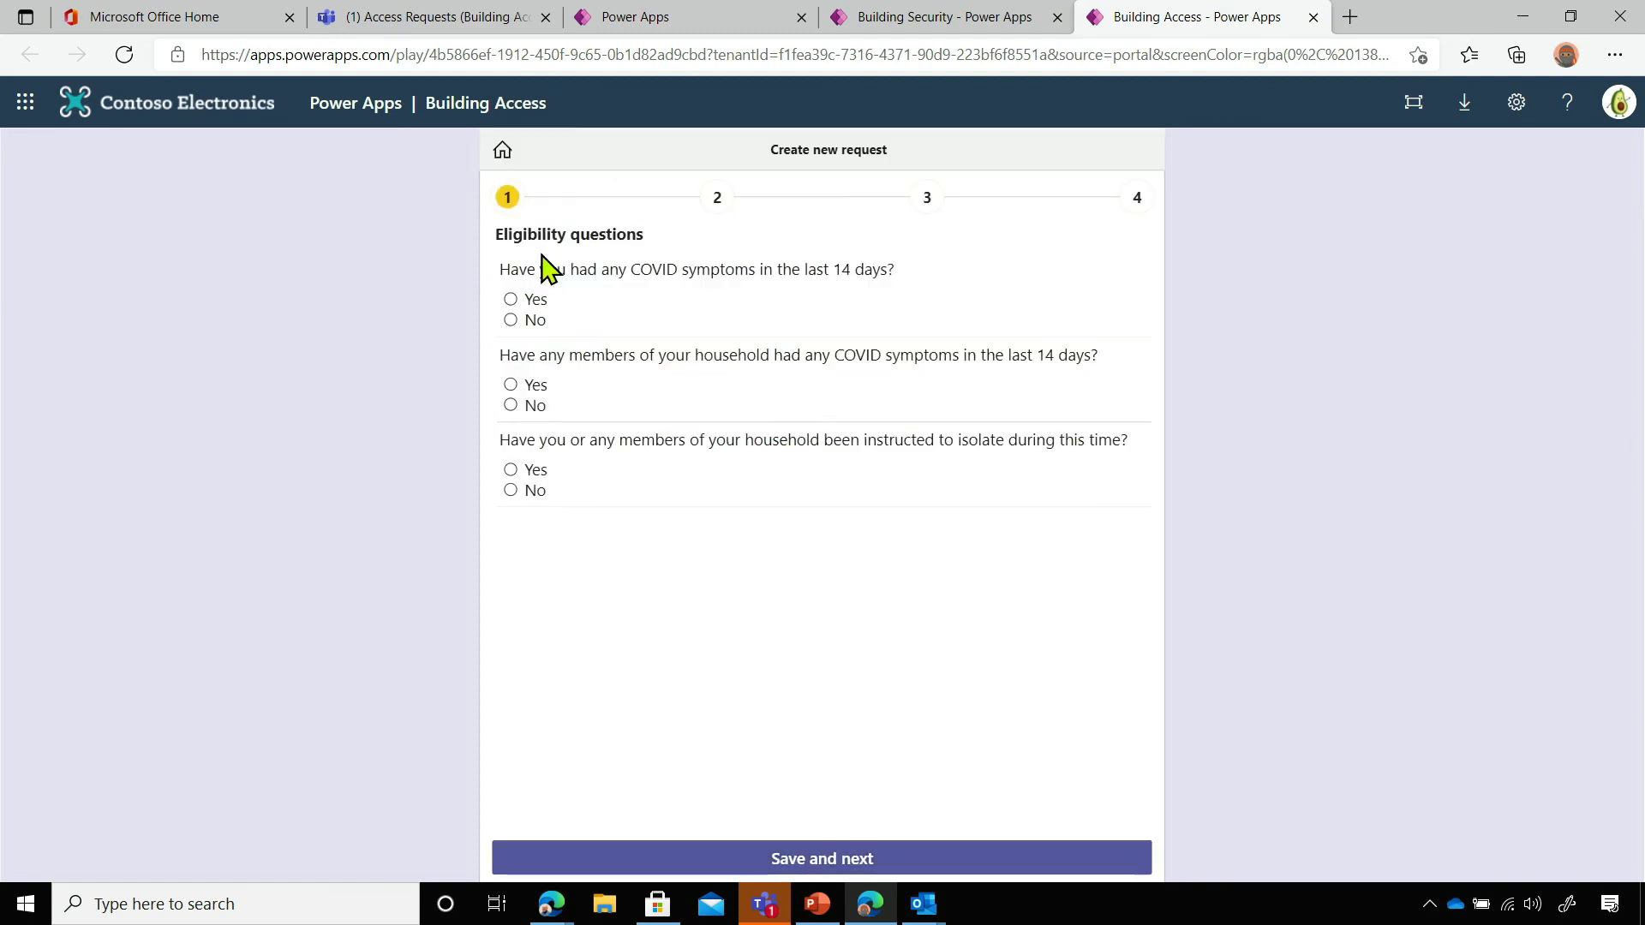
pyautogui.click(512, 320)
pyautogui.click(512, 491)
pyautogui.click(983, 857)
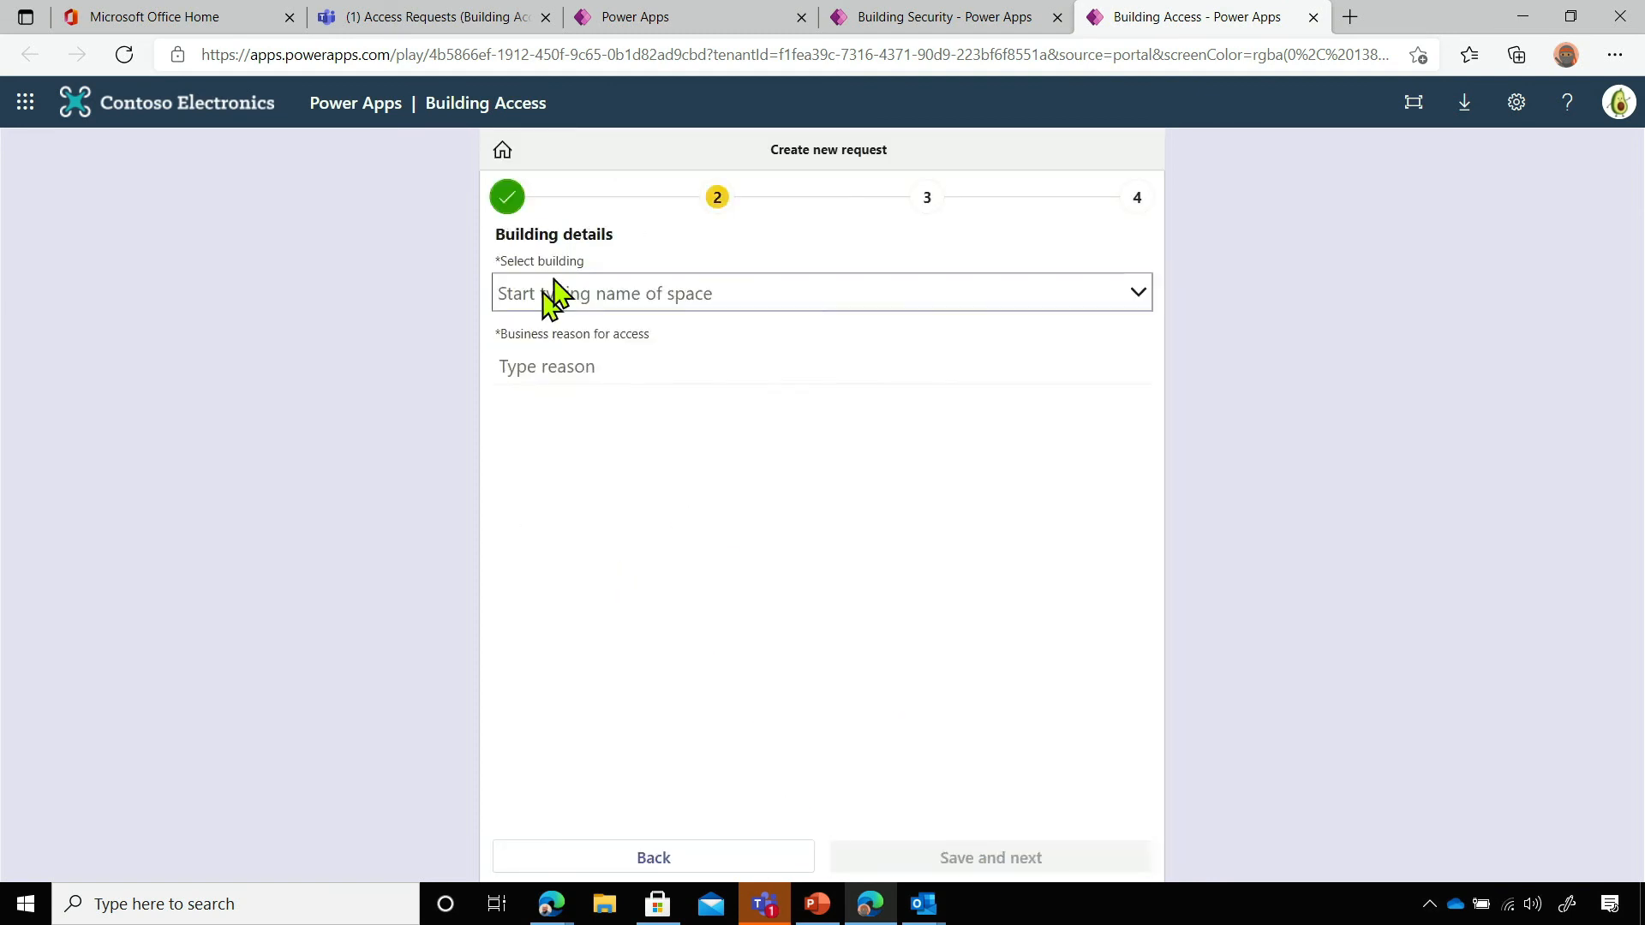
# Select Building 1, enter "team meeting" as the business reason for access, and save the building details
pyautogui.click(569, 302)
pyautogui.click(565, 342)
pyautogui.click(566, 366)
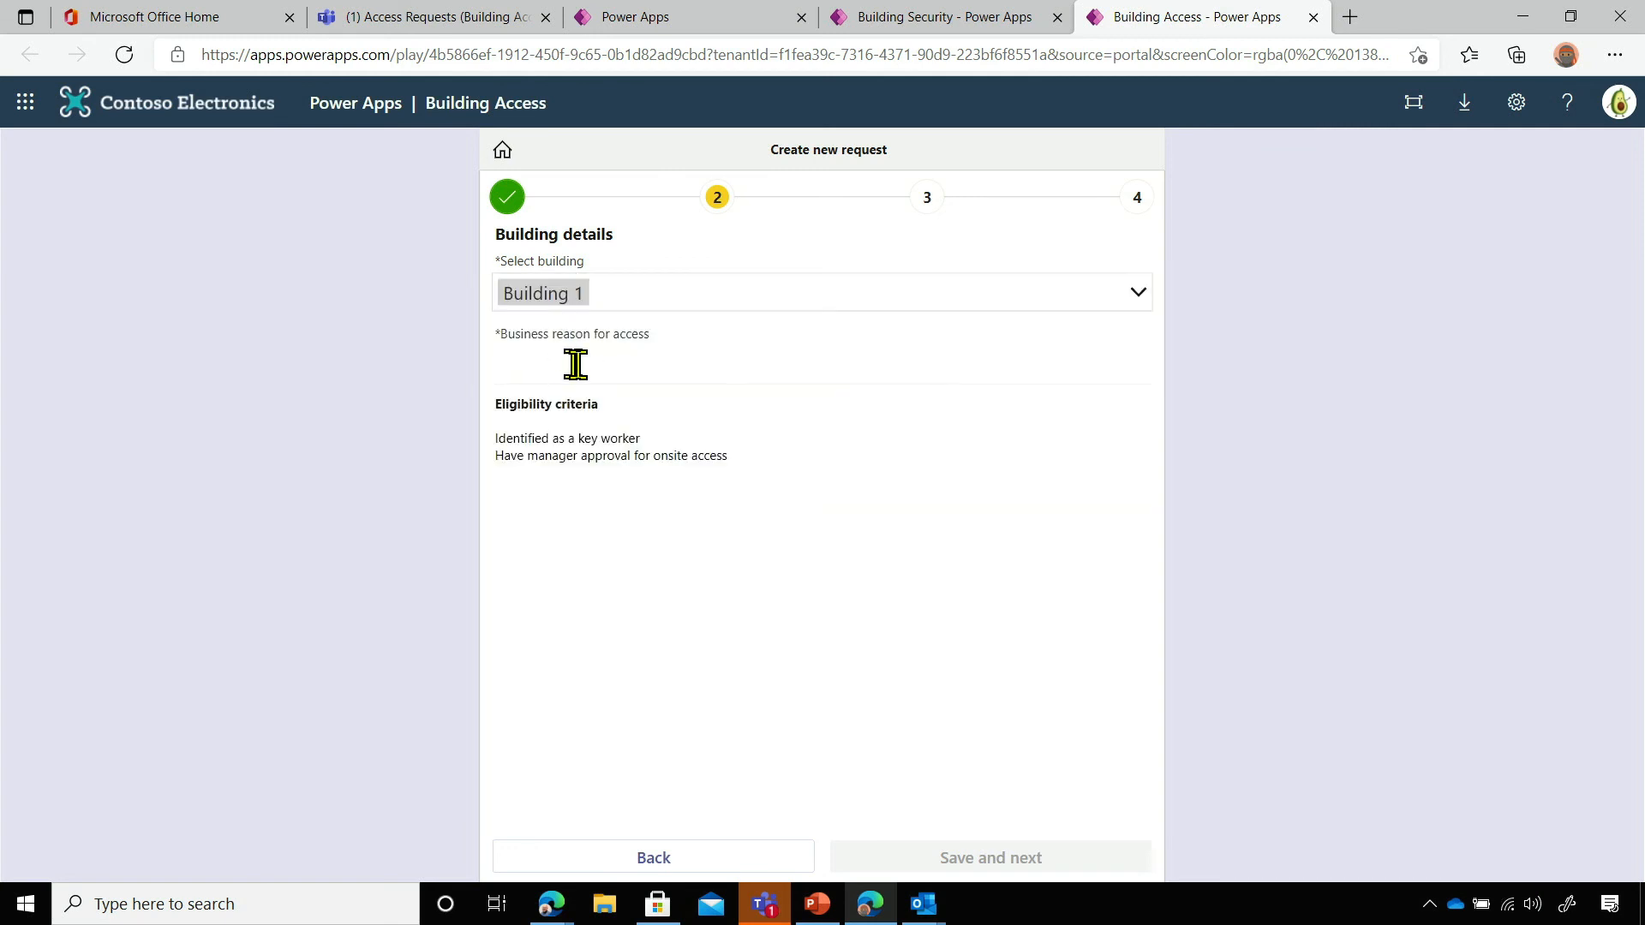
pyautogui.write('team meeting')
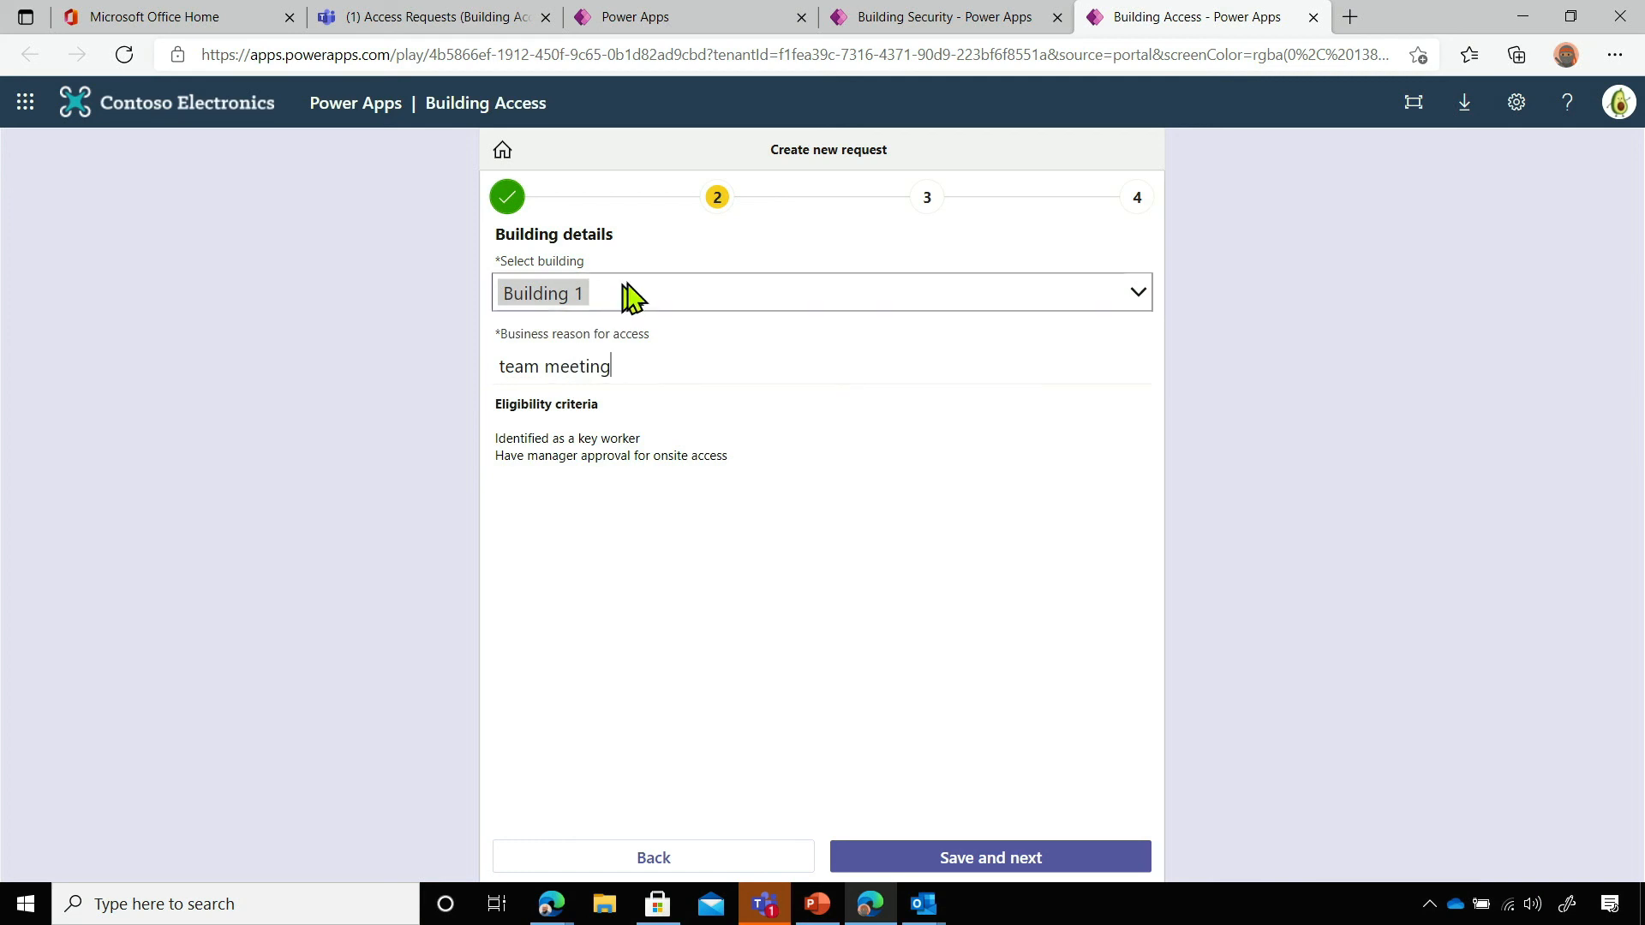
pyautogui.click(1058, 869)
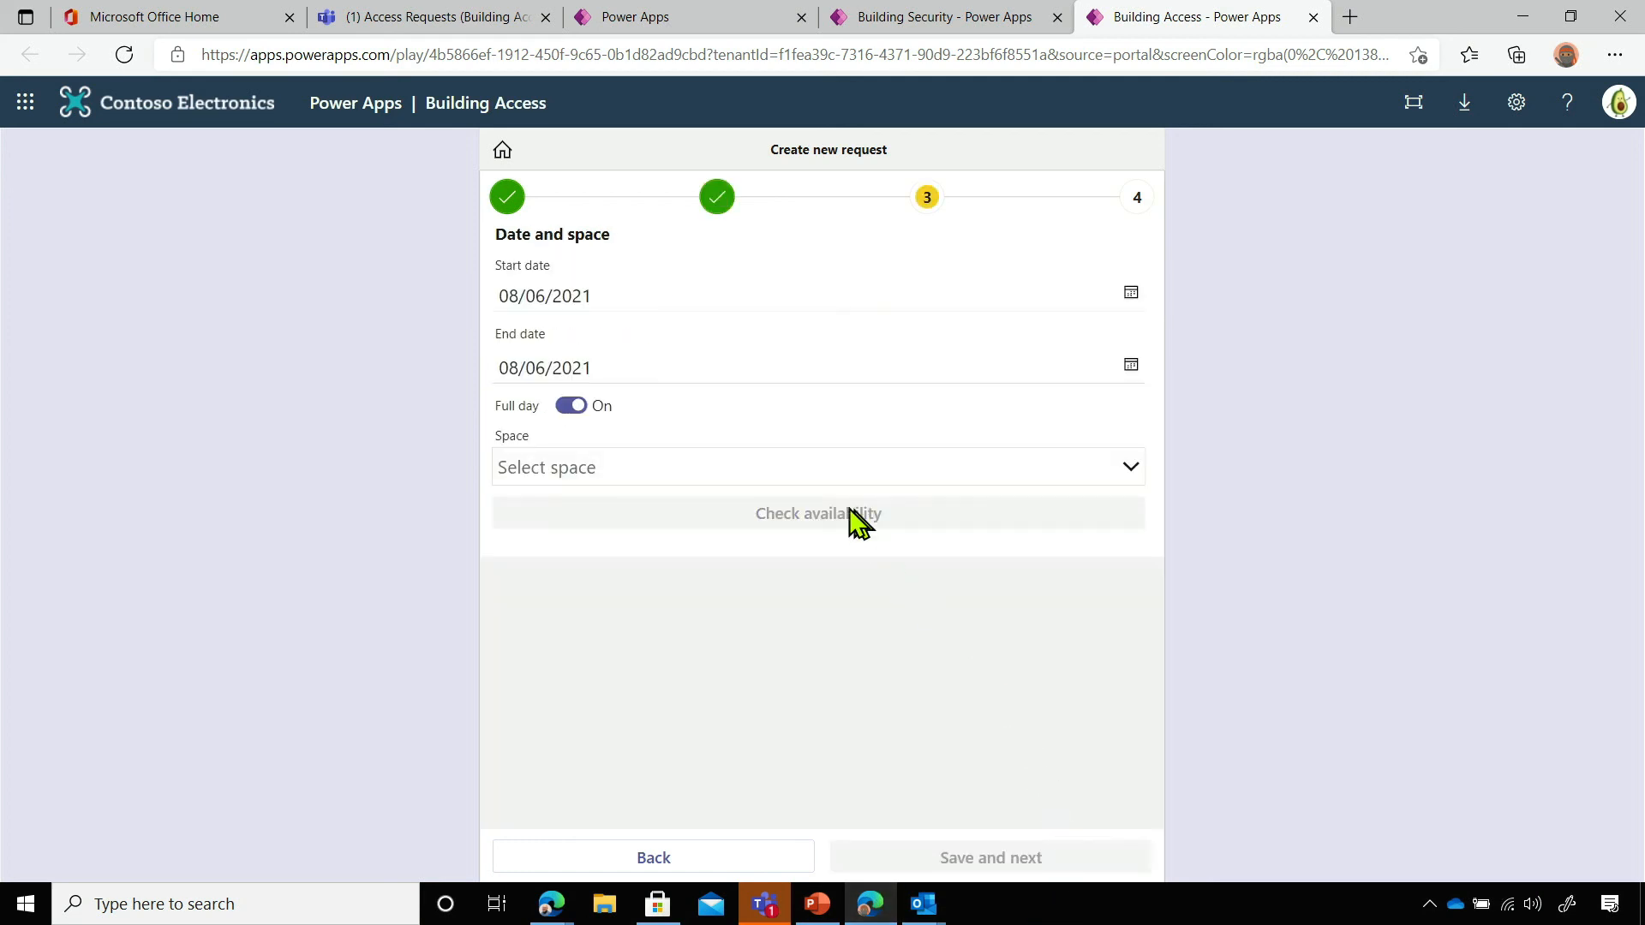
# Reserve Desk B1 for the full day on 08/06/2021 after checking availability, and submit the request with the default approver
pyautogui.click(818, 475)
pyautogui.click(644, 600)
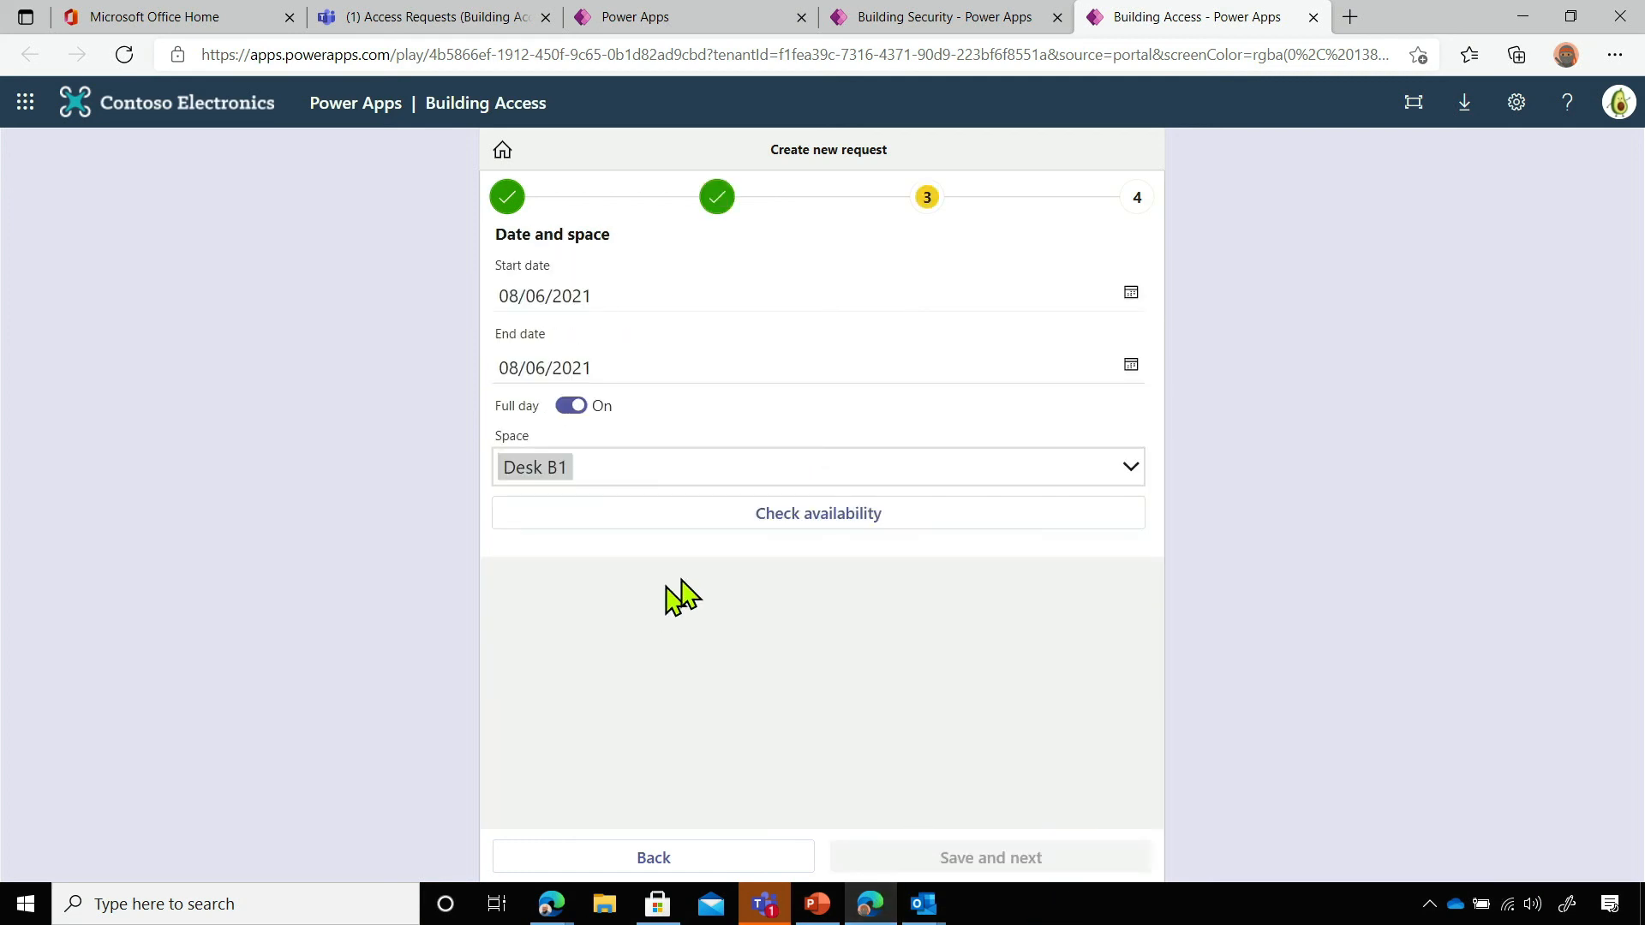
pyautogui.click(783, 519)
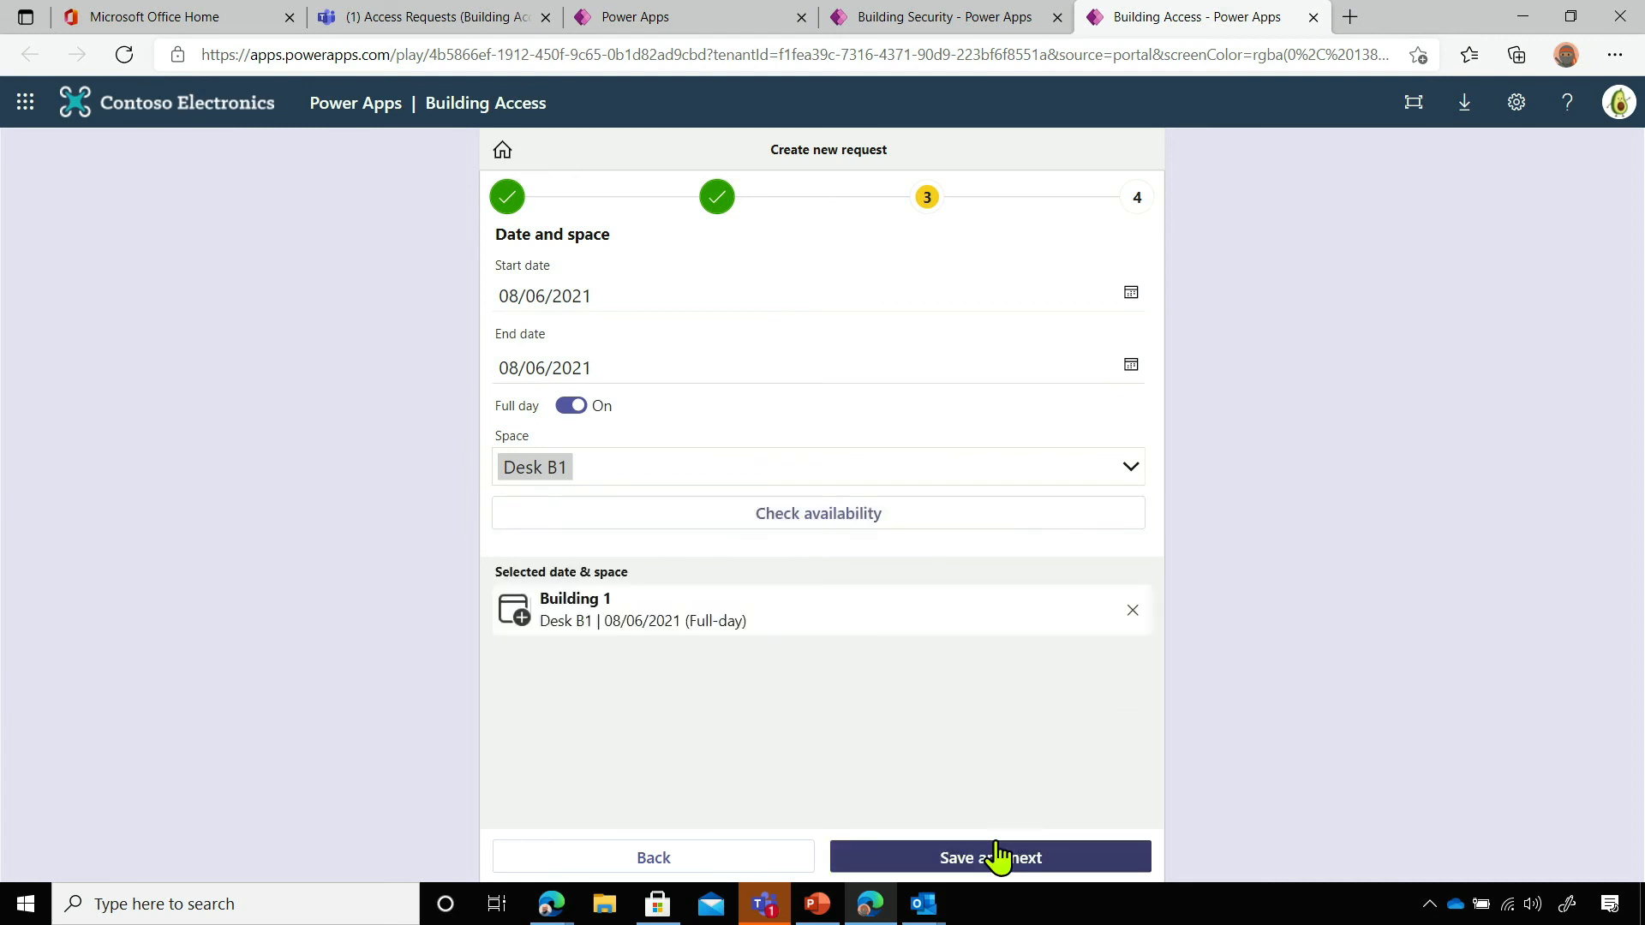
pyautogui.click(998, 857)
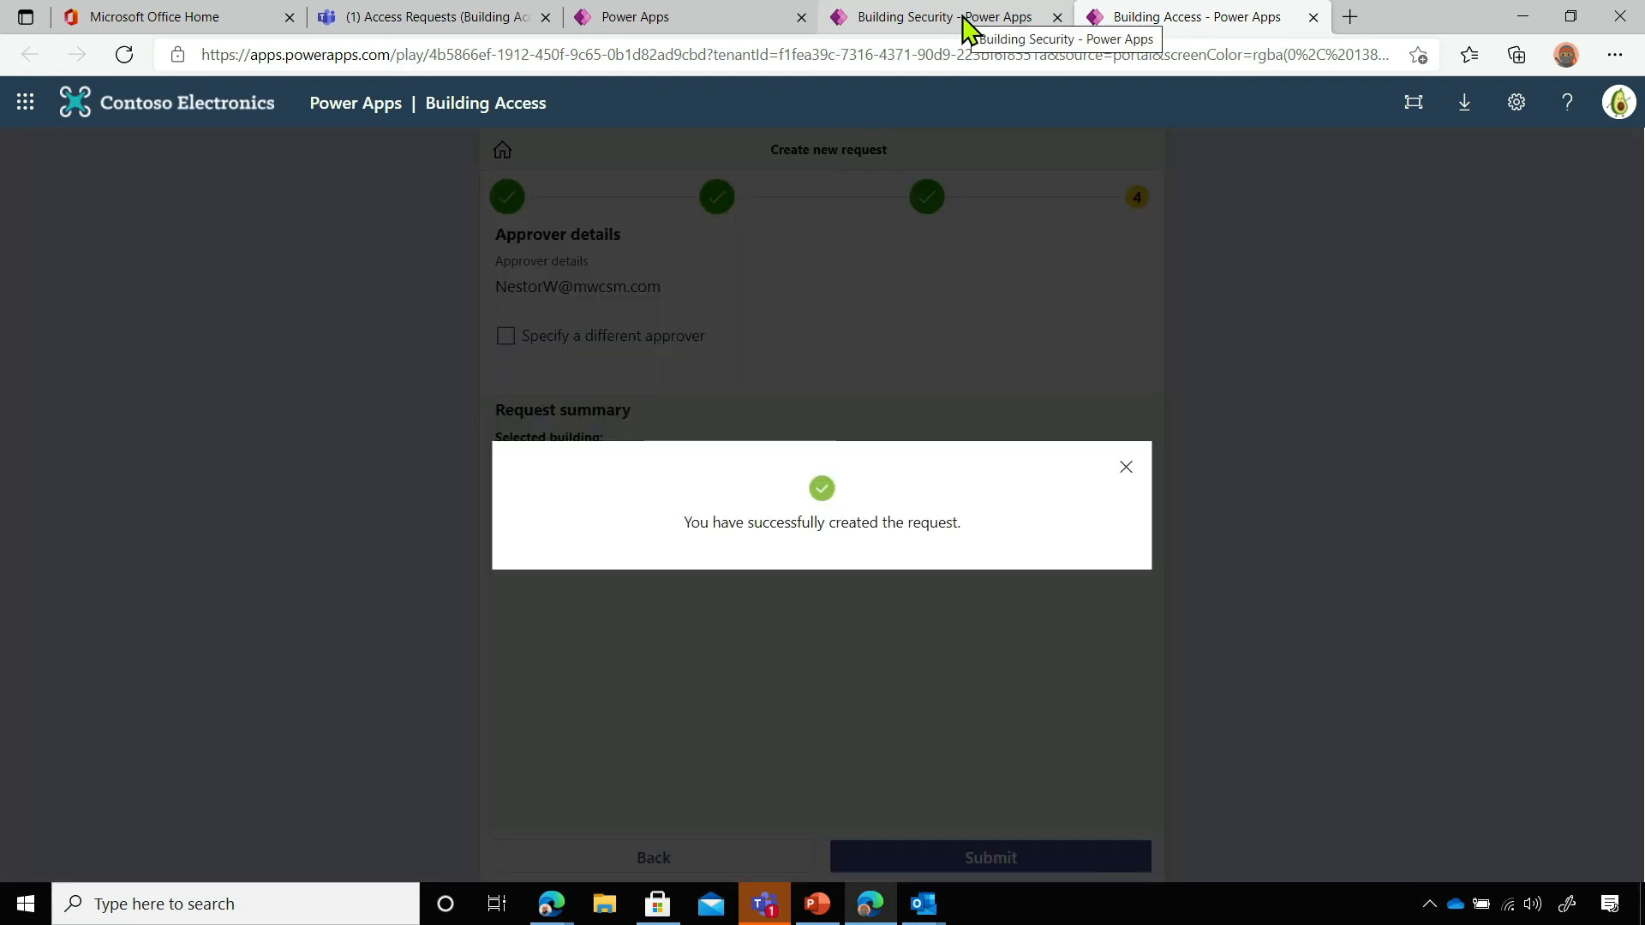
pyautogui.click(1126, 468)
# Reload the Building Security app, allow camera access again, and dismiss the unsupported-controls notice
pyautogui.click(891, 25)
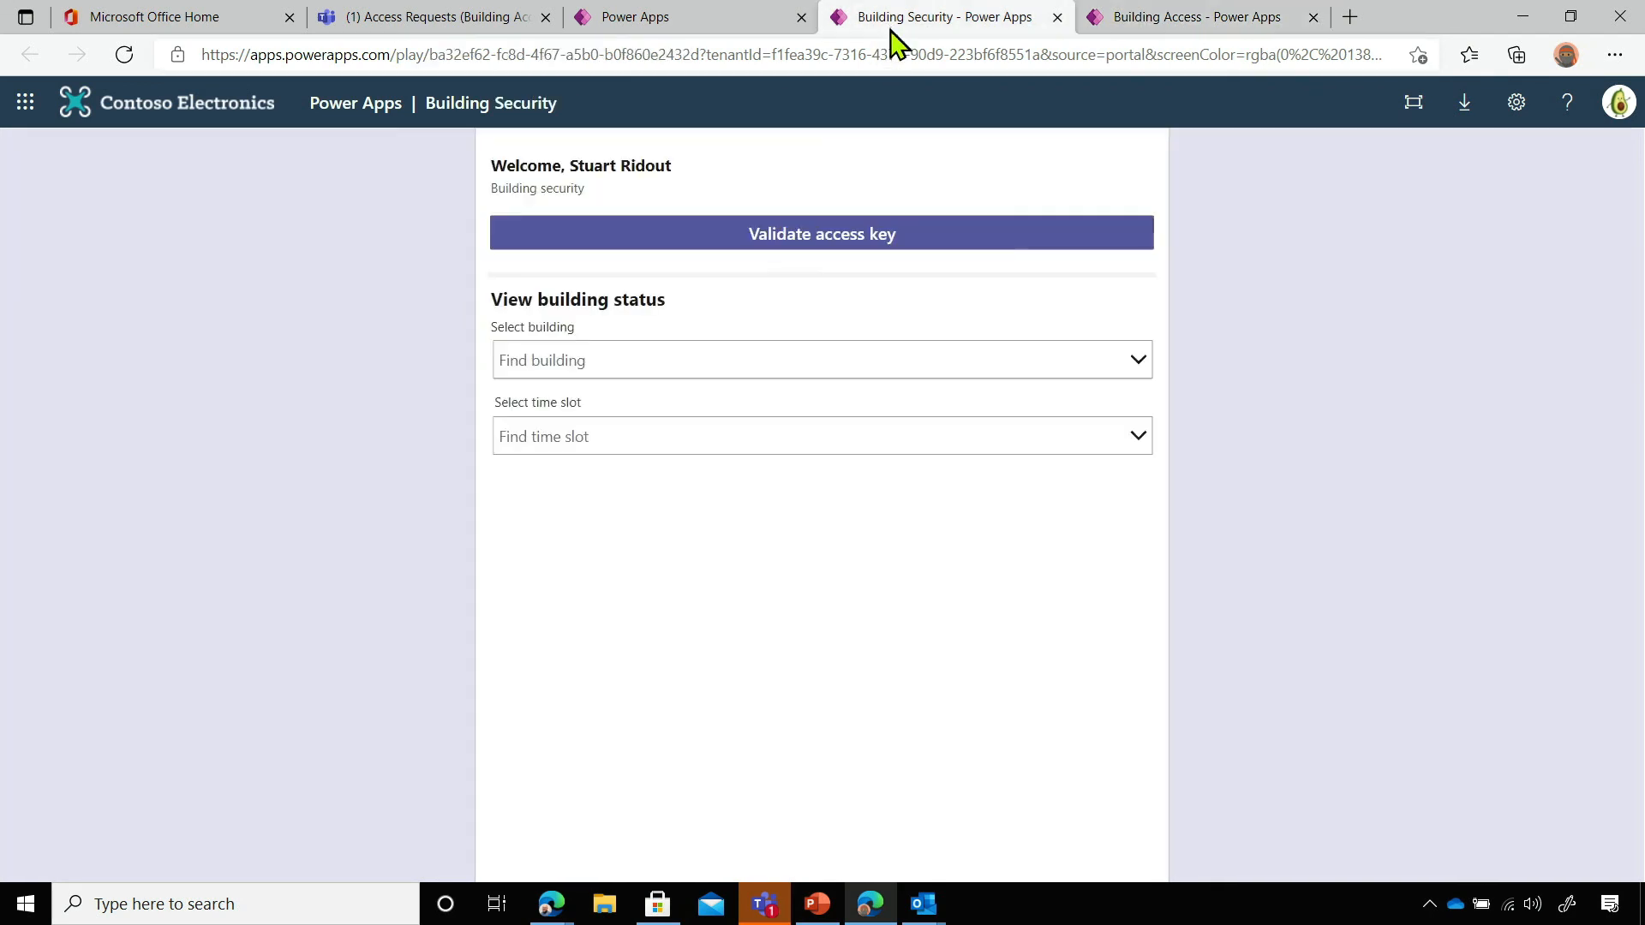
pyautogui.click(114, 50)
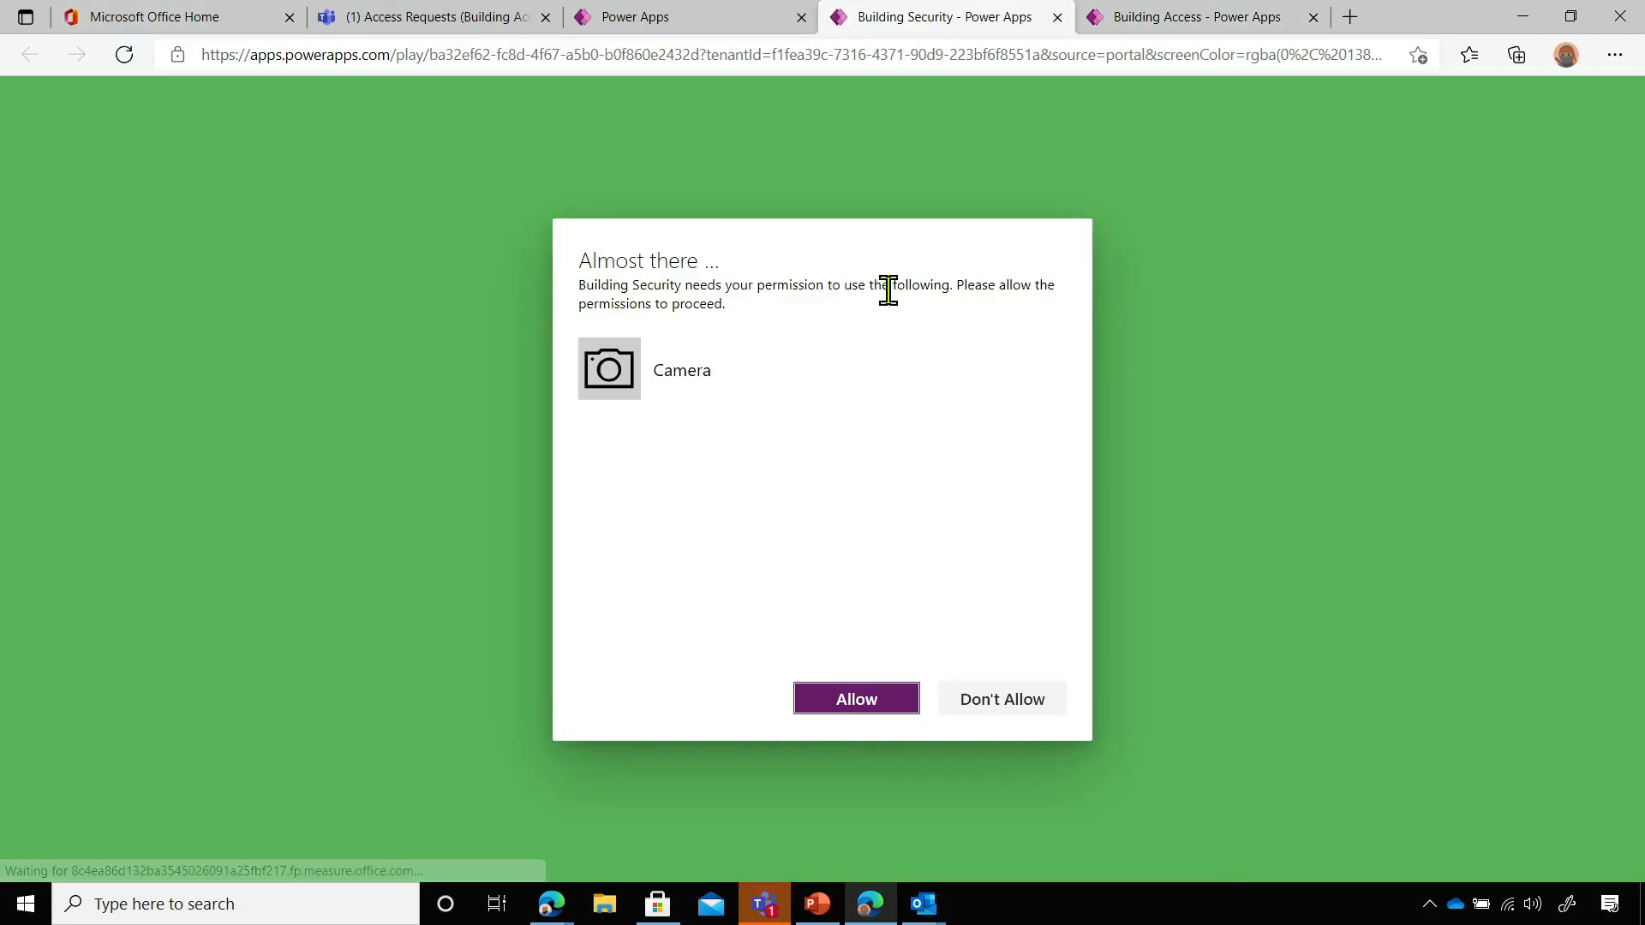
pyautogui.click(852, 690)
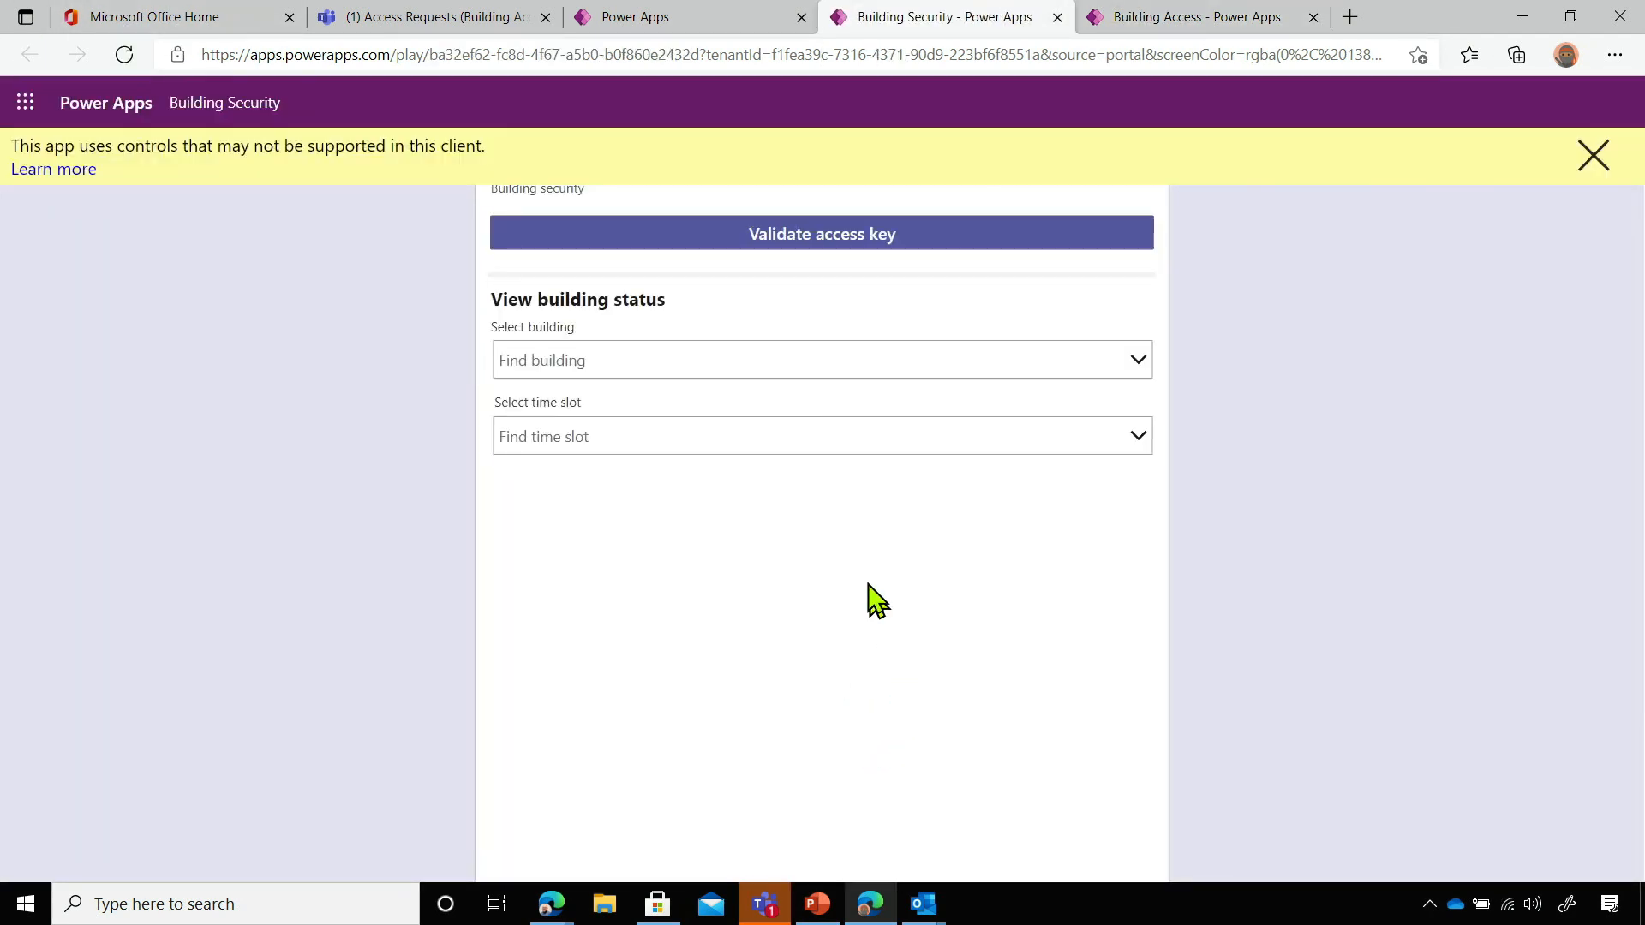
pyautogui.click(1595, 157)
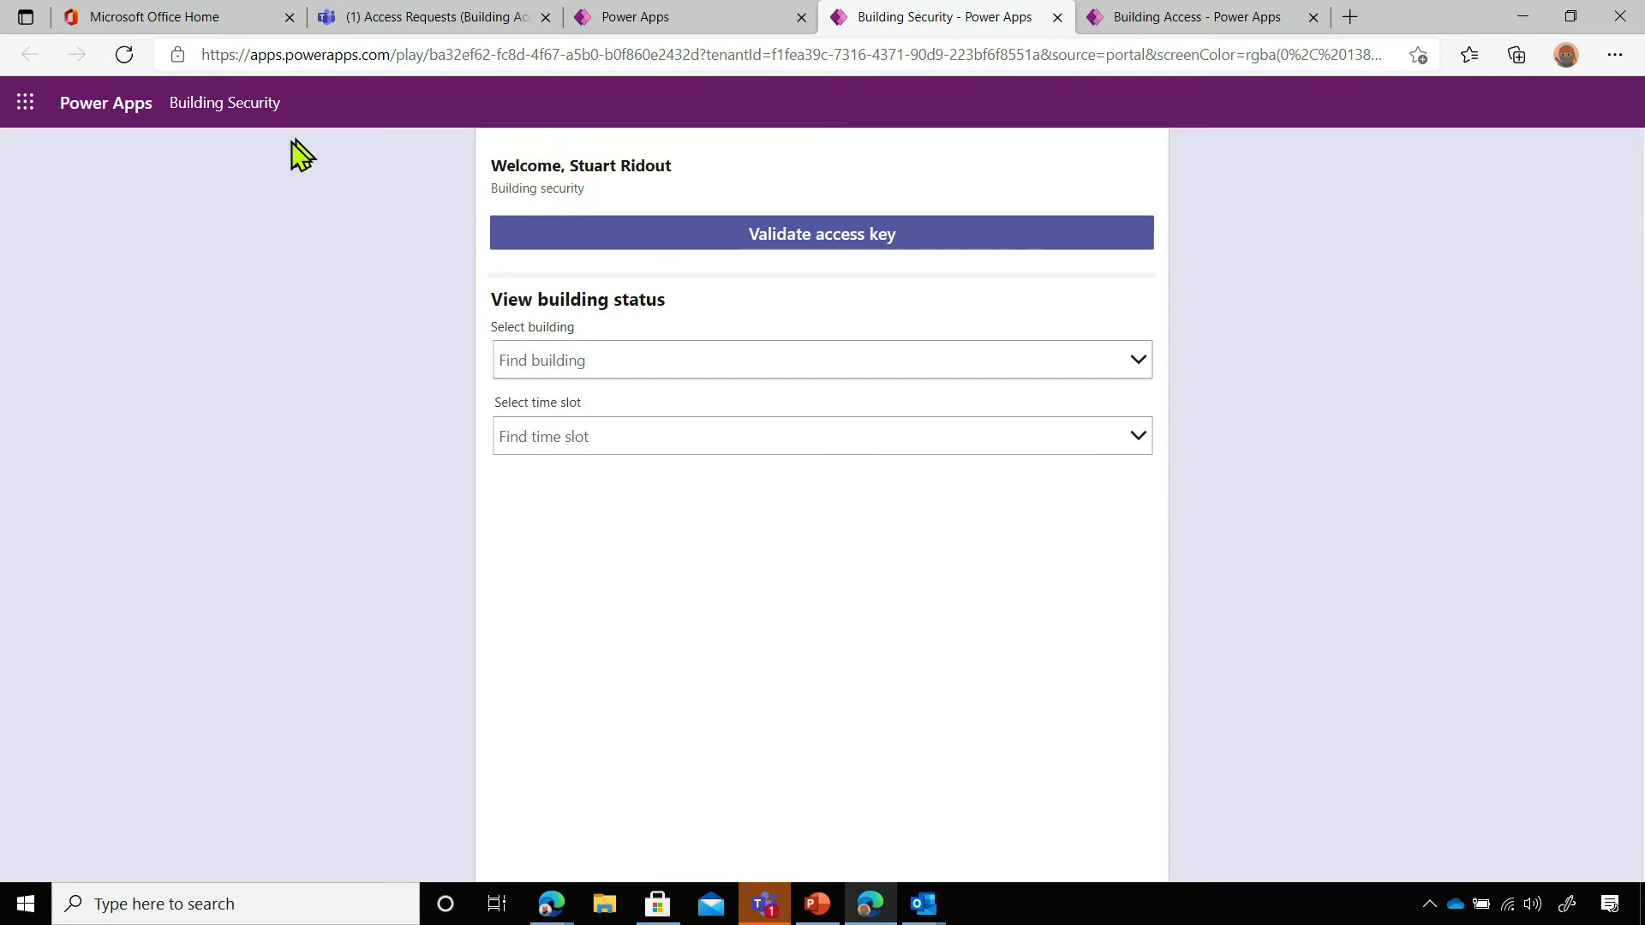
# View the building status of Building 1 and try to validate an access key
pyautogui.click(818, 367)
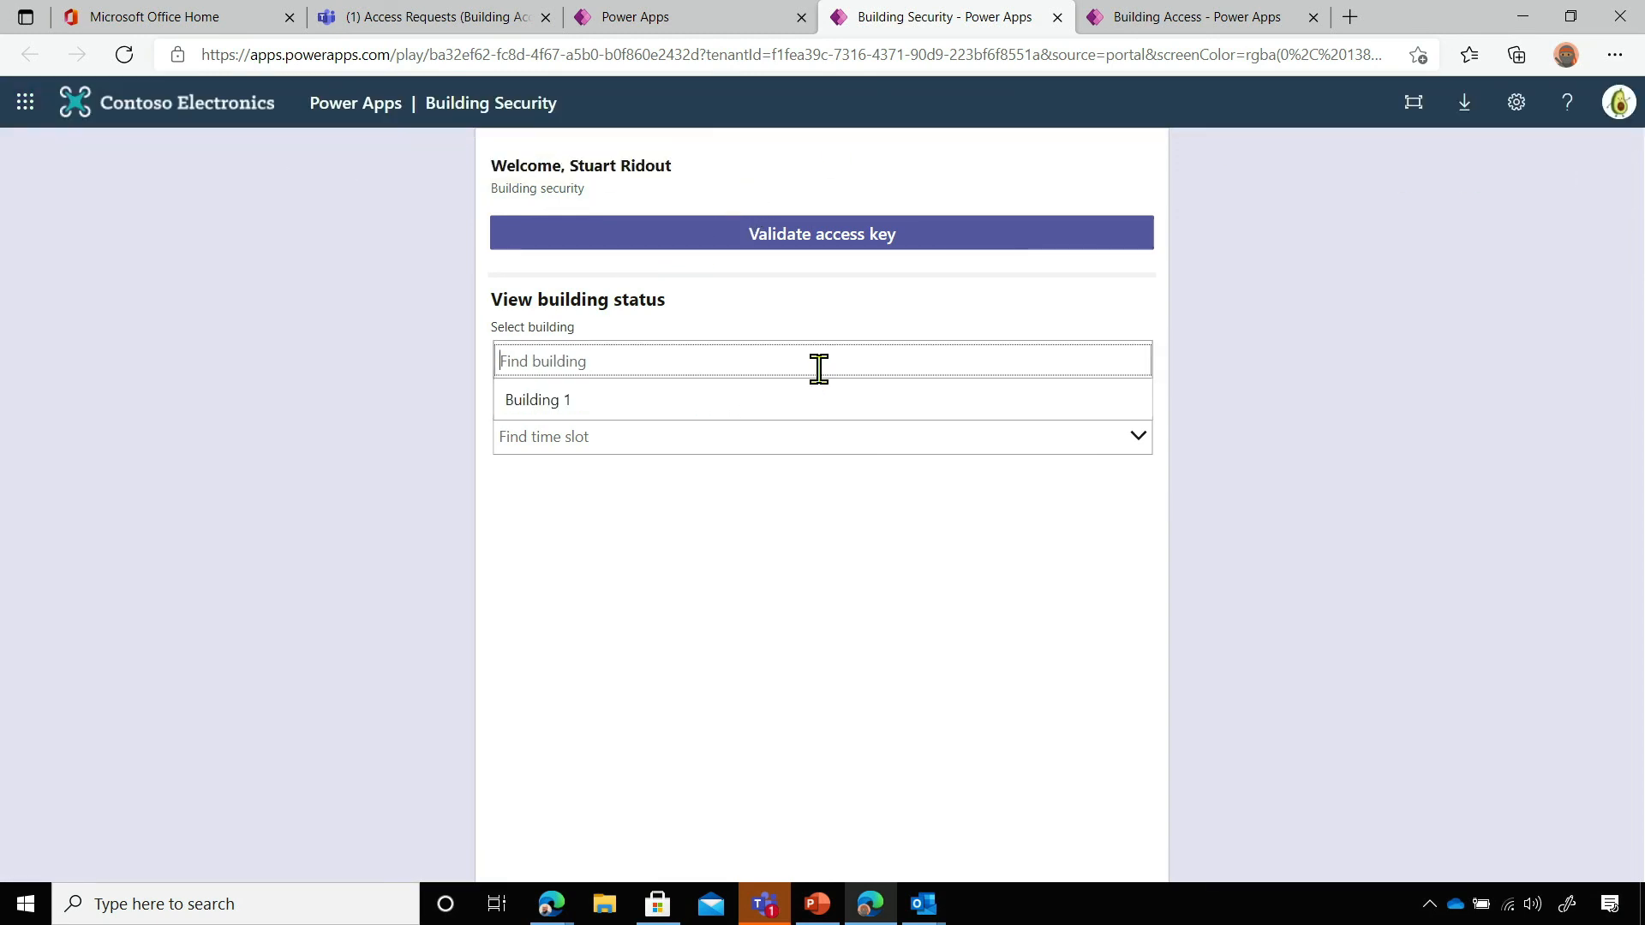
pyautogui.click(716, 398)
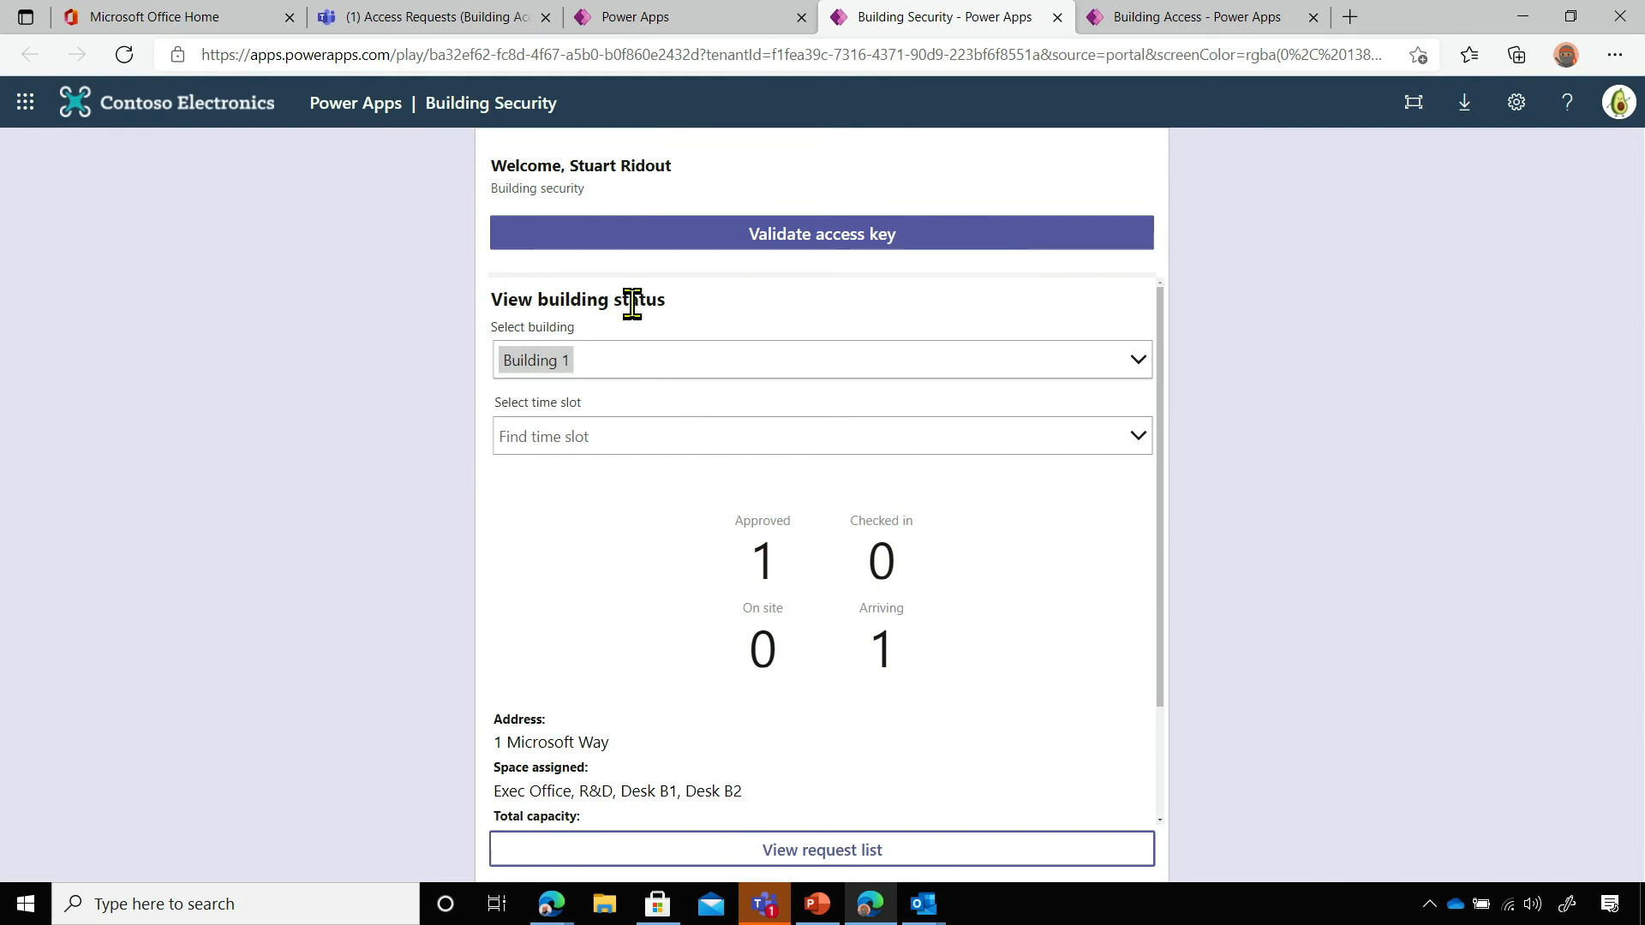
pyautogui.click(789, 244)
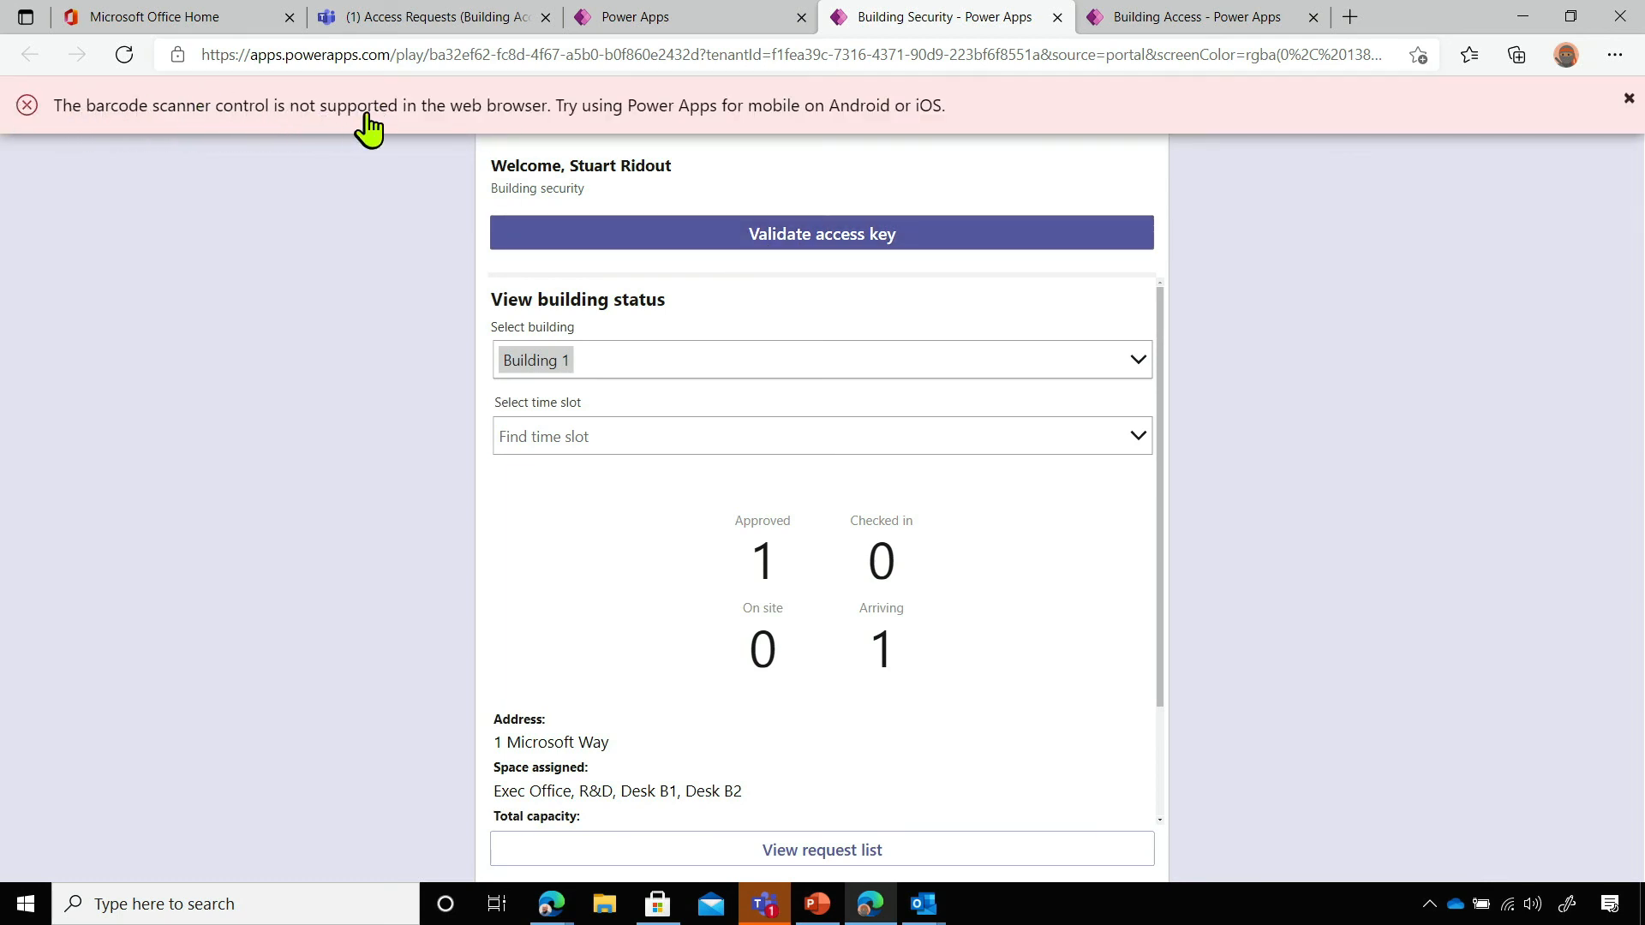
pyautogui.click(1628, 100)
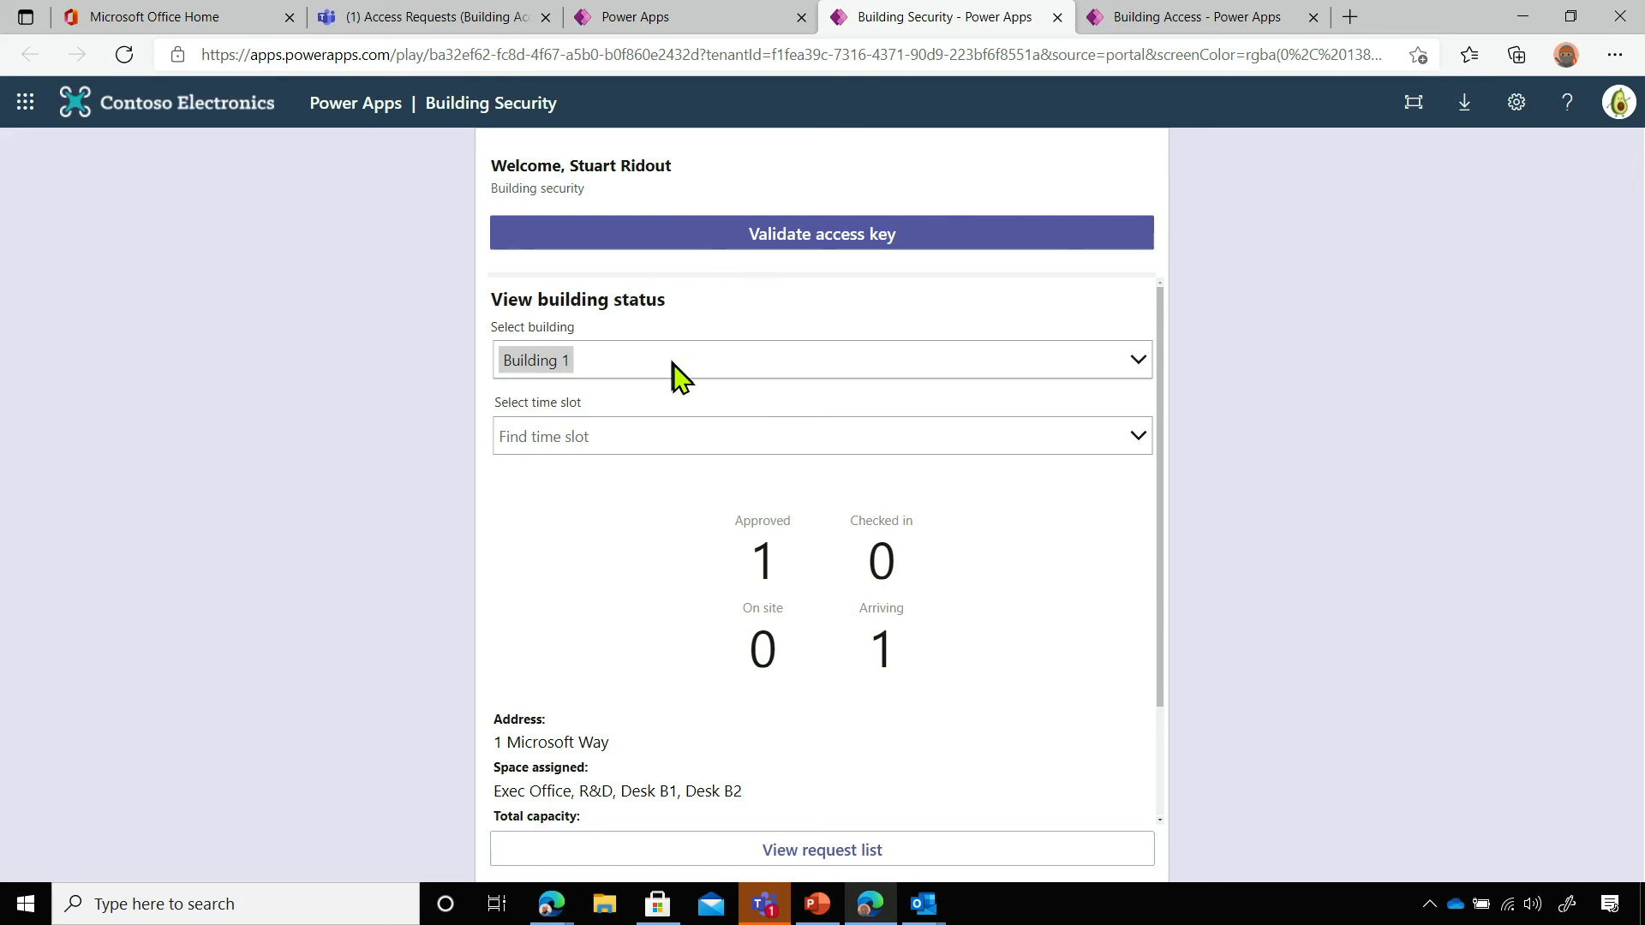
# Open Building 1's request list and view the details of the Desk B1 request
pyautogui.scroll(-2, 867, 808)
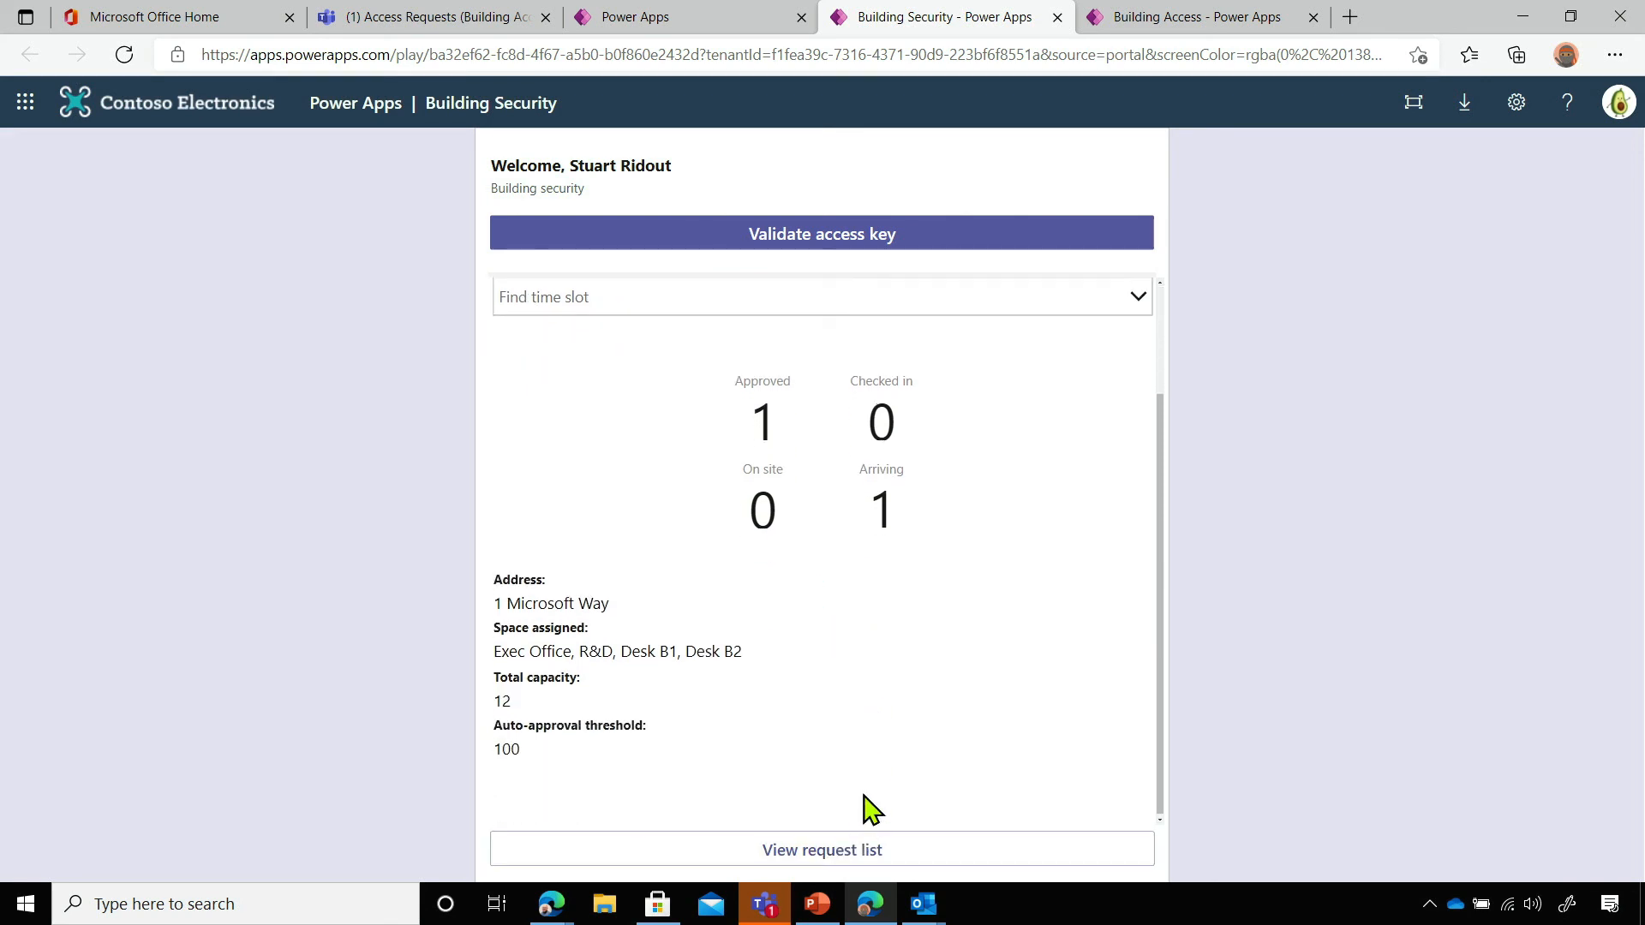
pyautogui.click(848, 853)
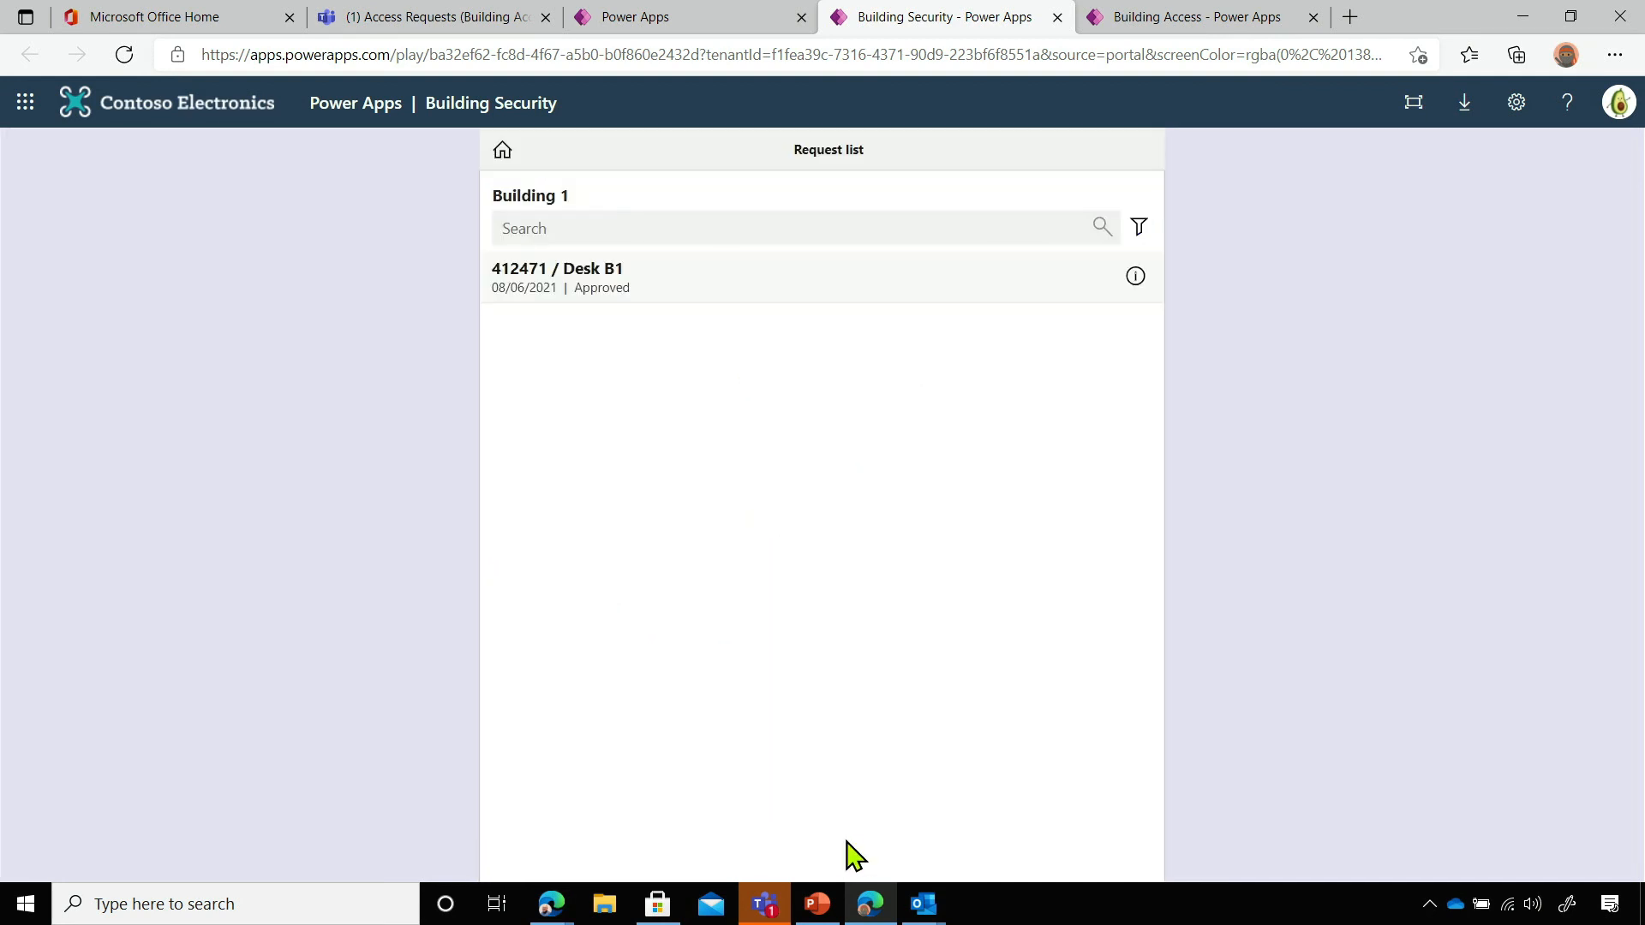
pyautogui.click(1136, 282)
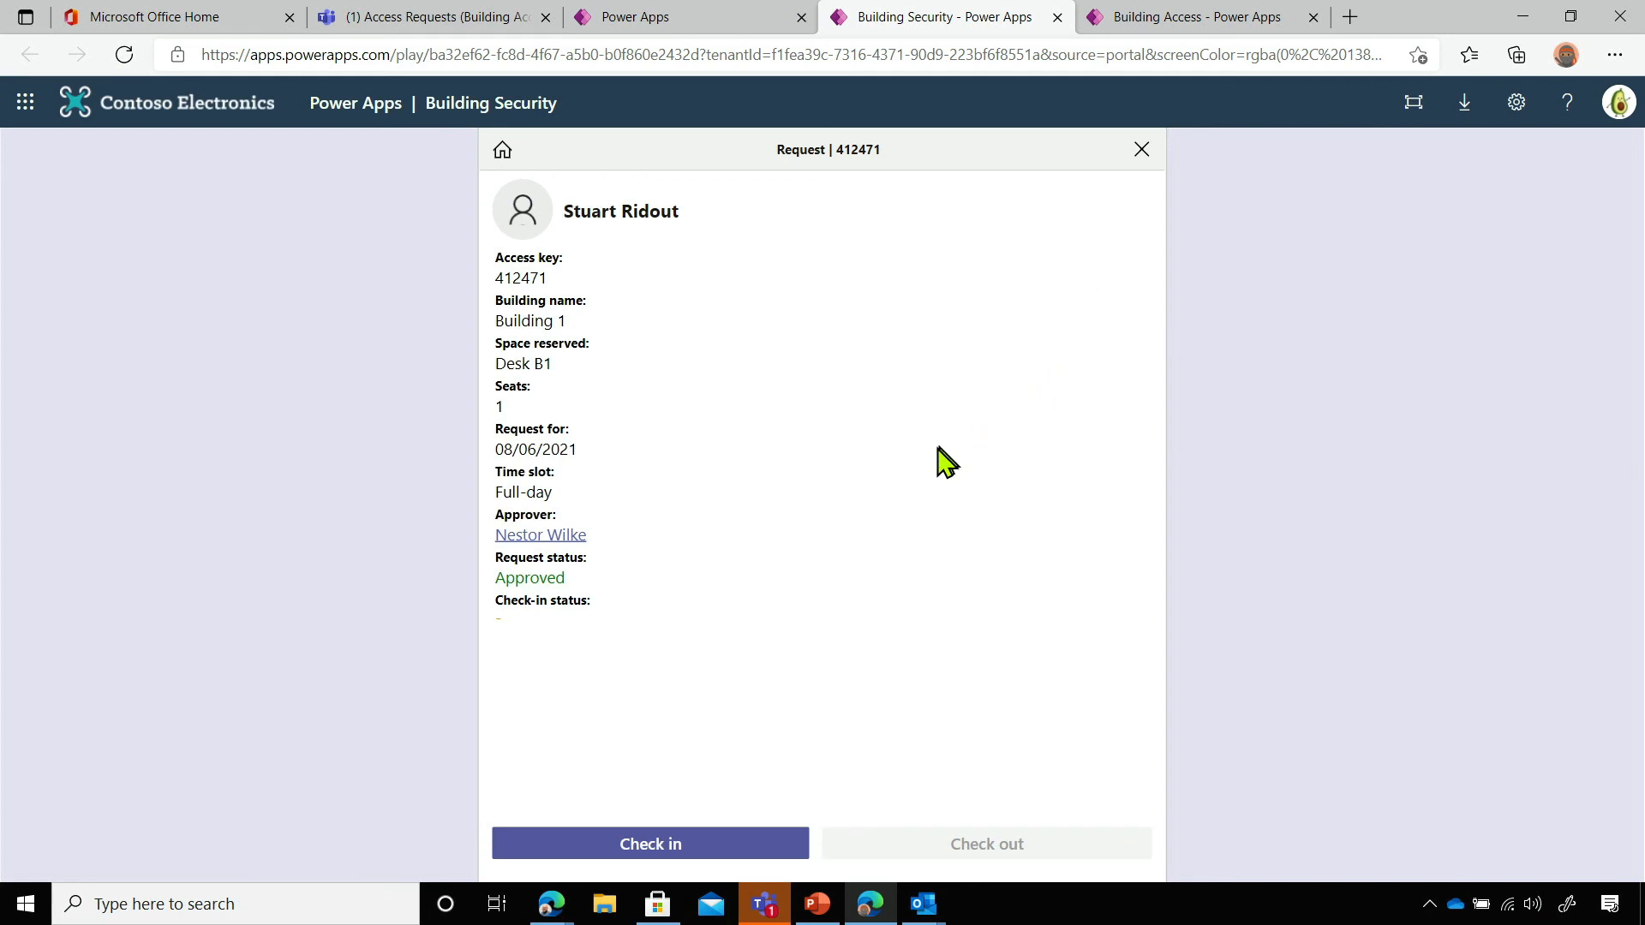
# Check in the visitor for the Desk B1 request, answering No to all three COVID eligibility questions, and dismiss the confirmation
pyautogui.click(661, 848)
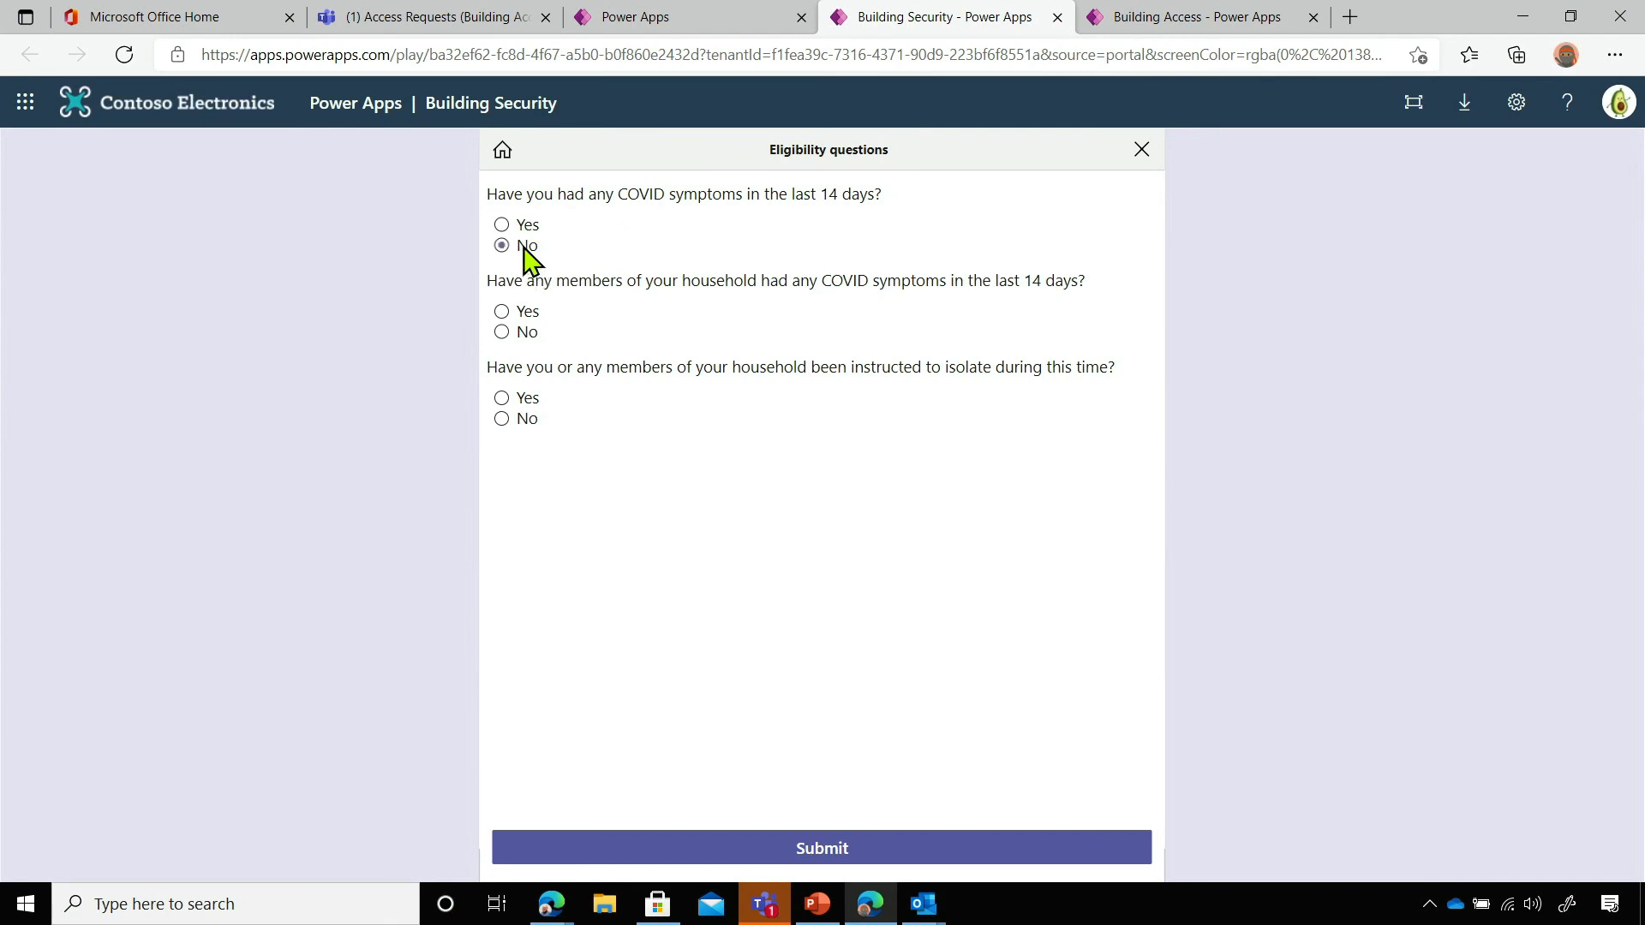
pyautogui.click(502, 418)
pyautogui.click(814, 852)
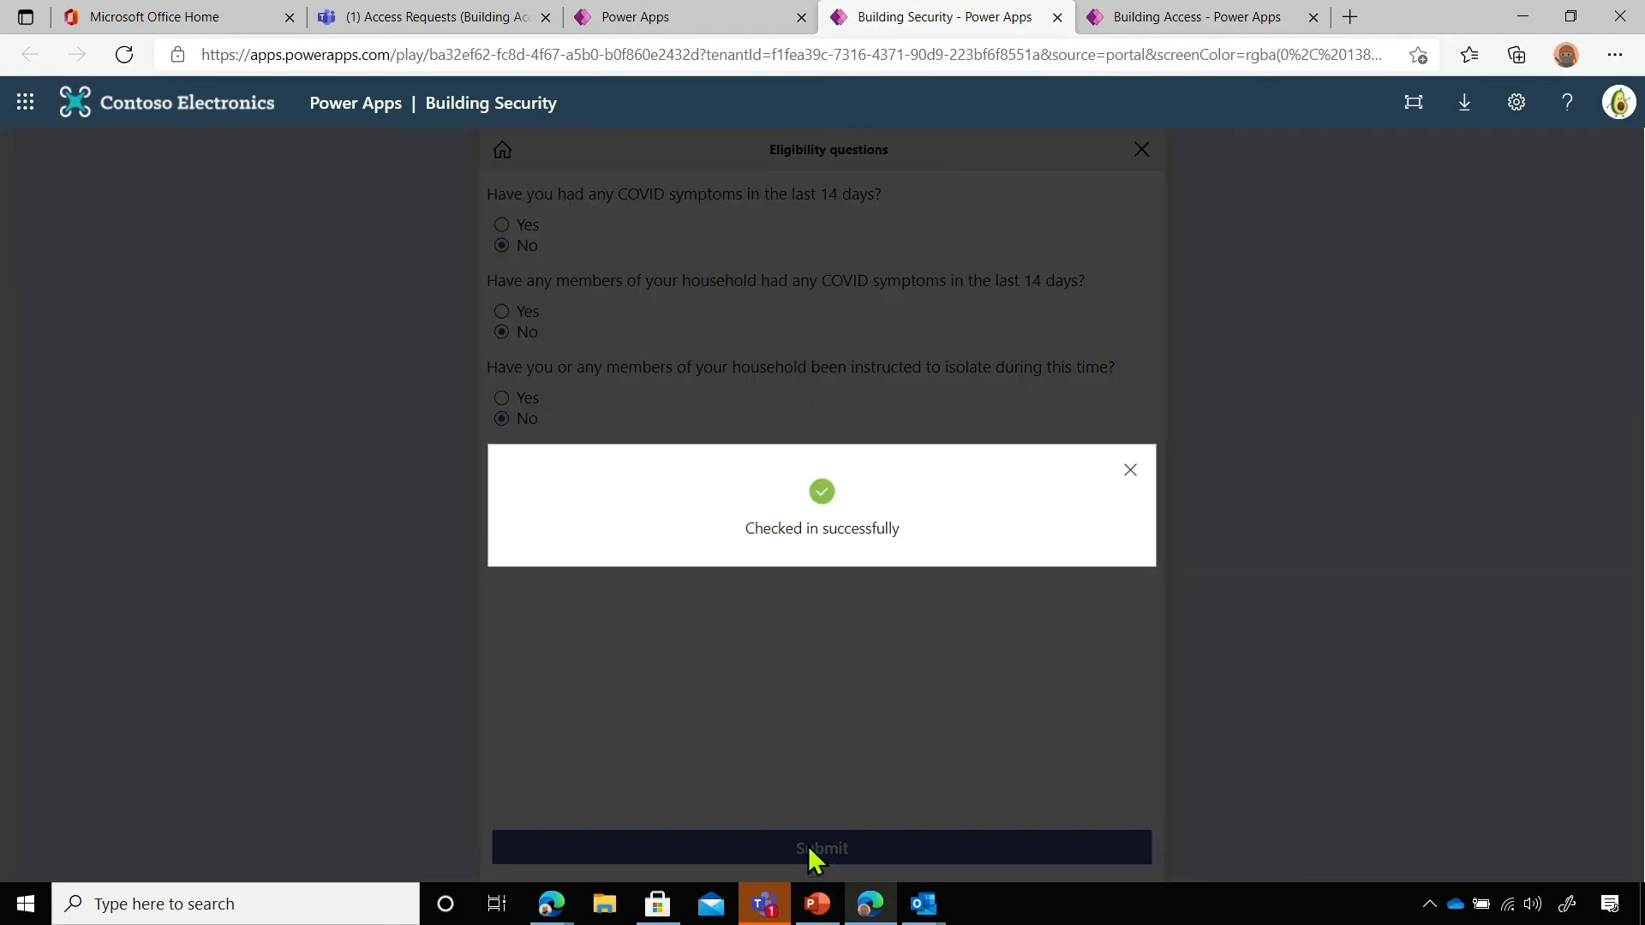
pyautogui.click(1129, 469)
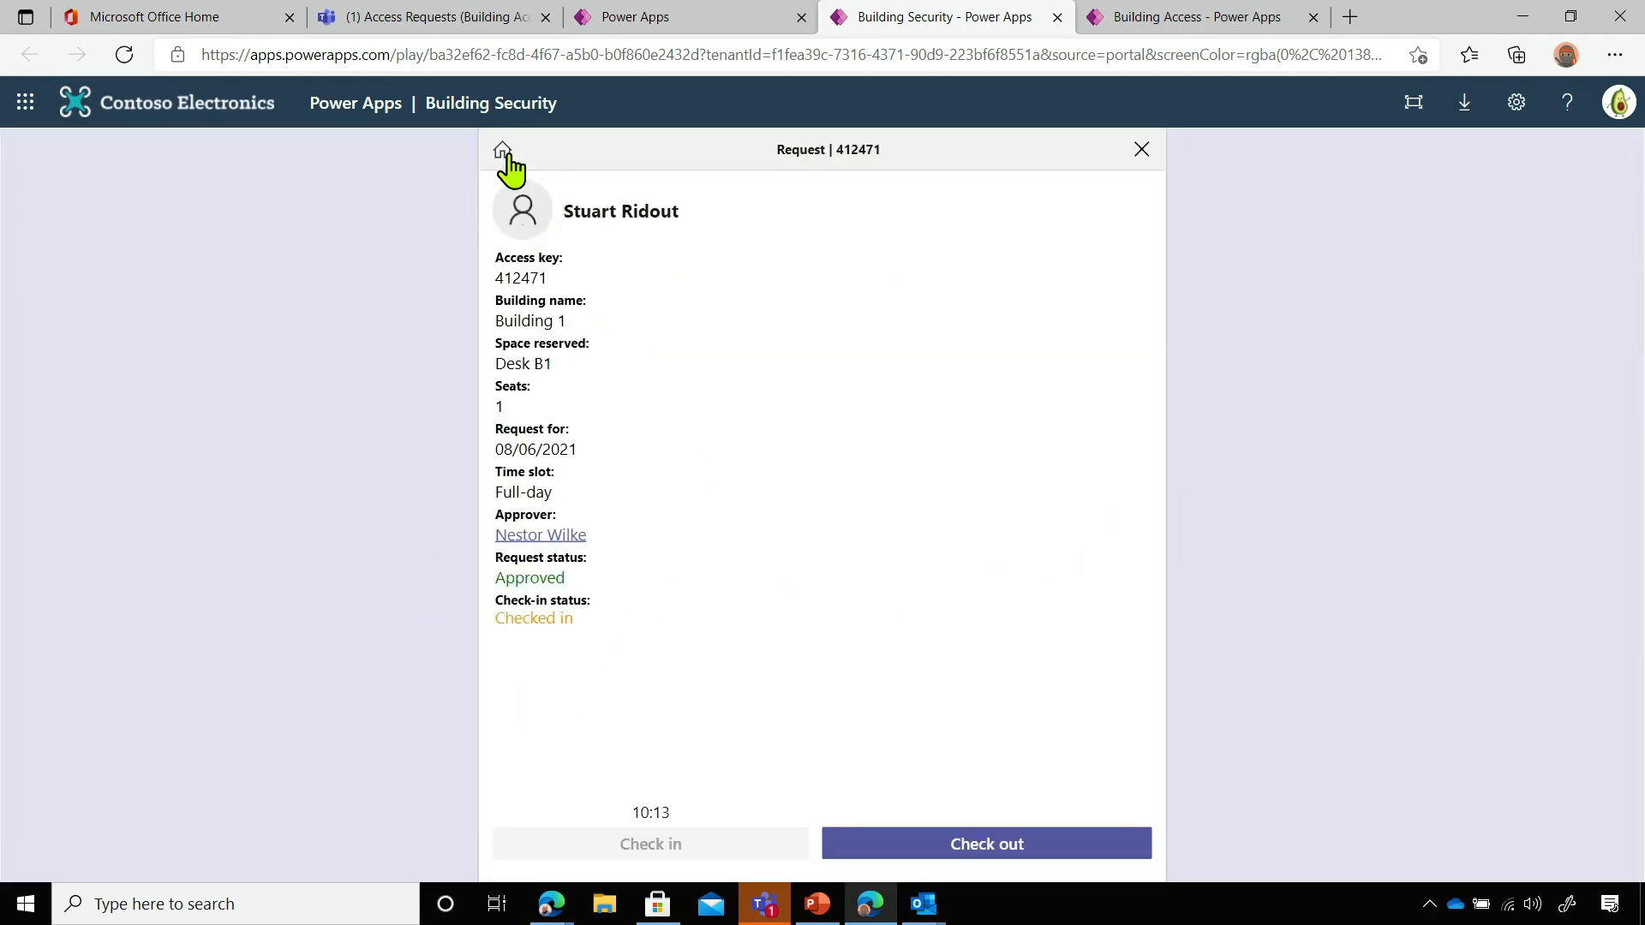
# Return to the Building Security home screen and view the building status of Building 1 for all time slots
pyautogui.click(503, 152)
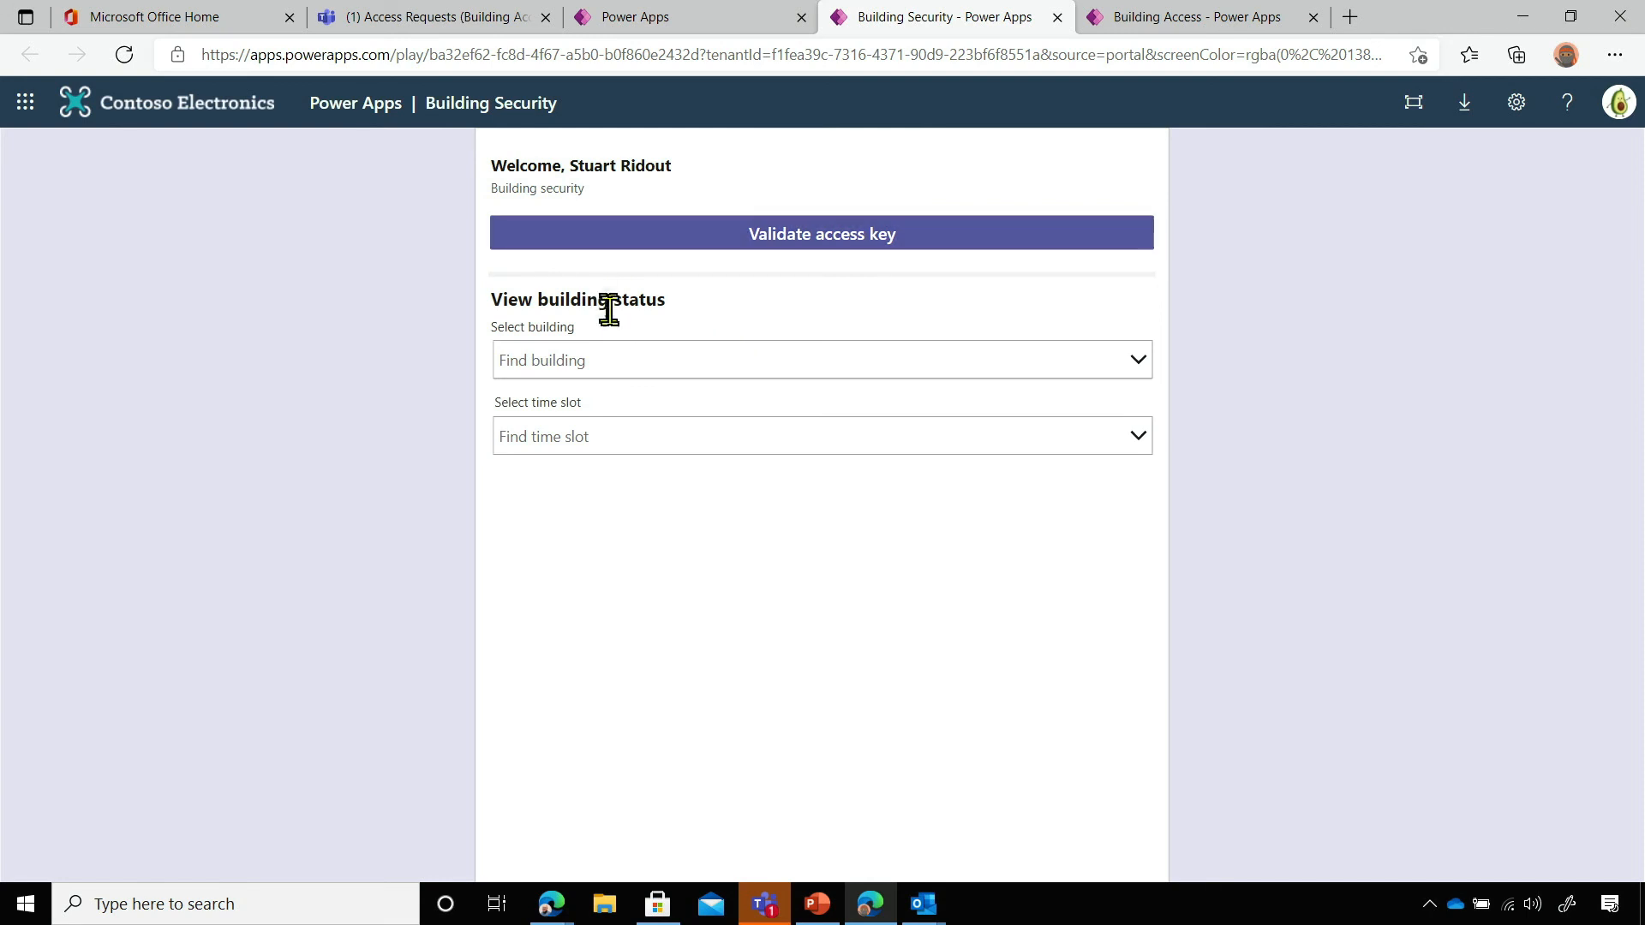
pyautogui.click(624, 358)
pyautogui.click(577, 393)
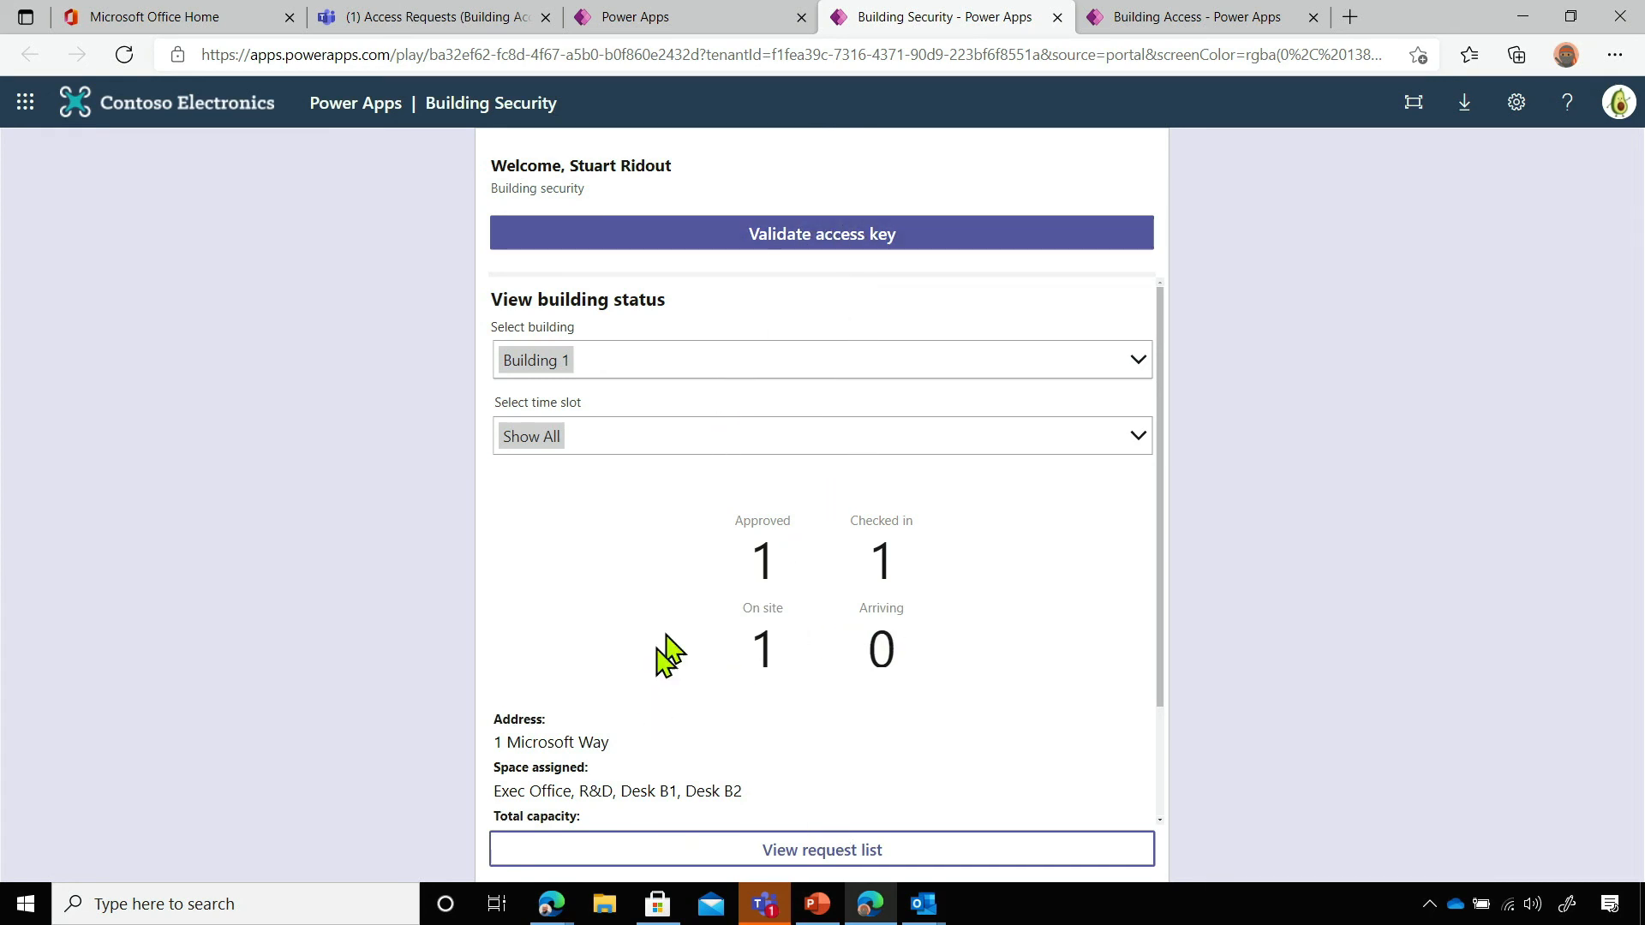
# Open the Desk B1 request from Building 1's request list, check the visitor out, and dismiss the confirmation
pyautogui.click(828, 850)
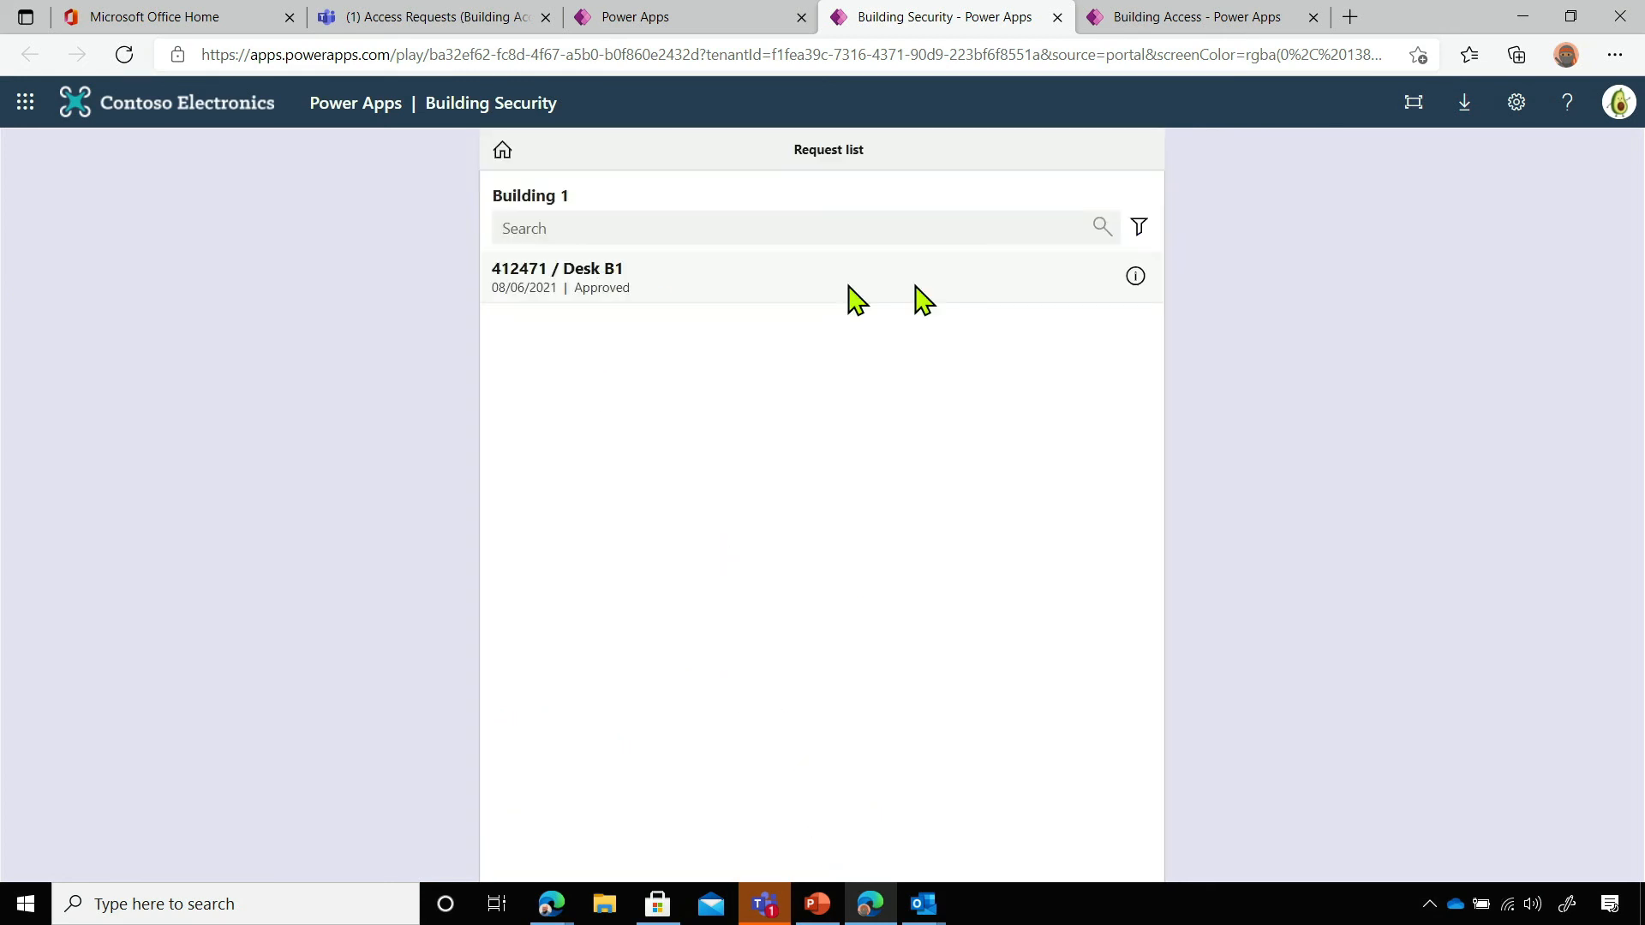
pyautogui.click(1137, 279)
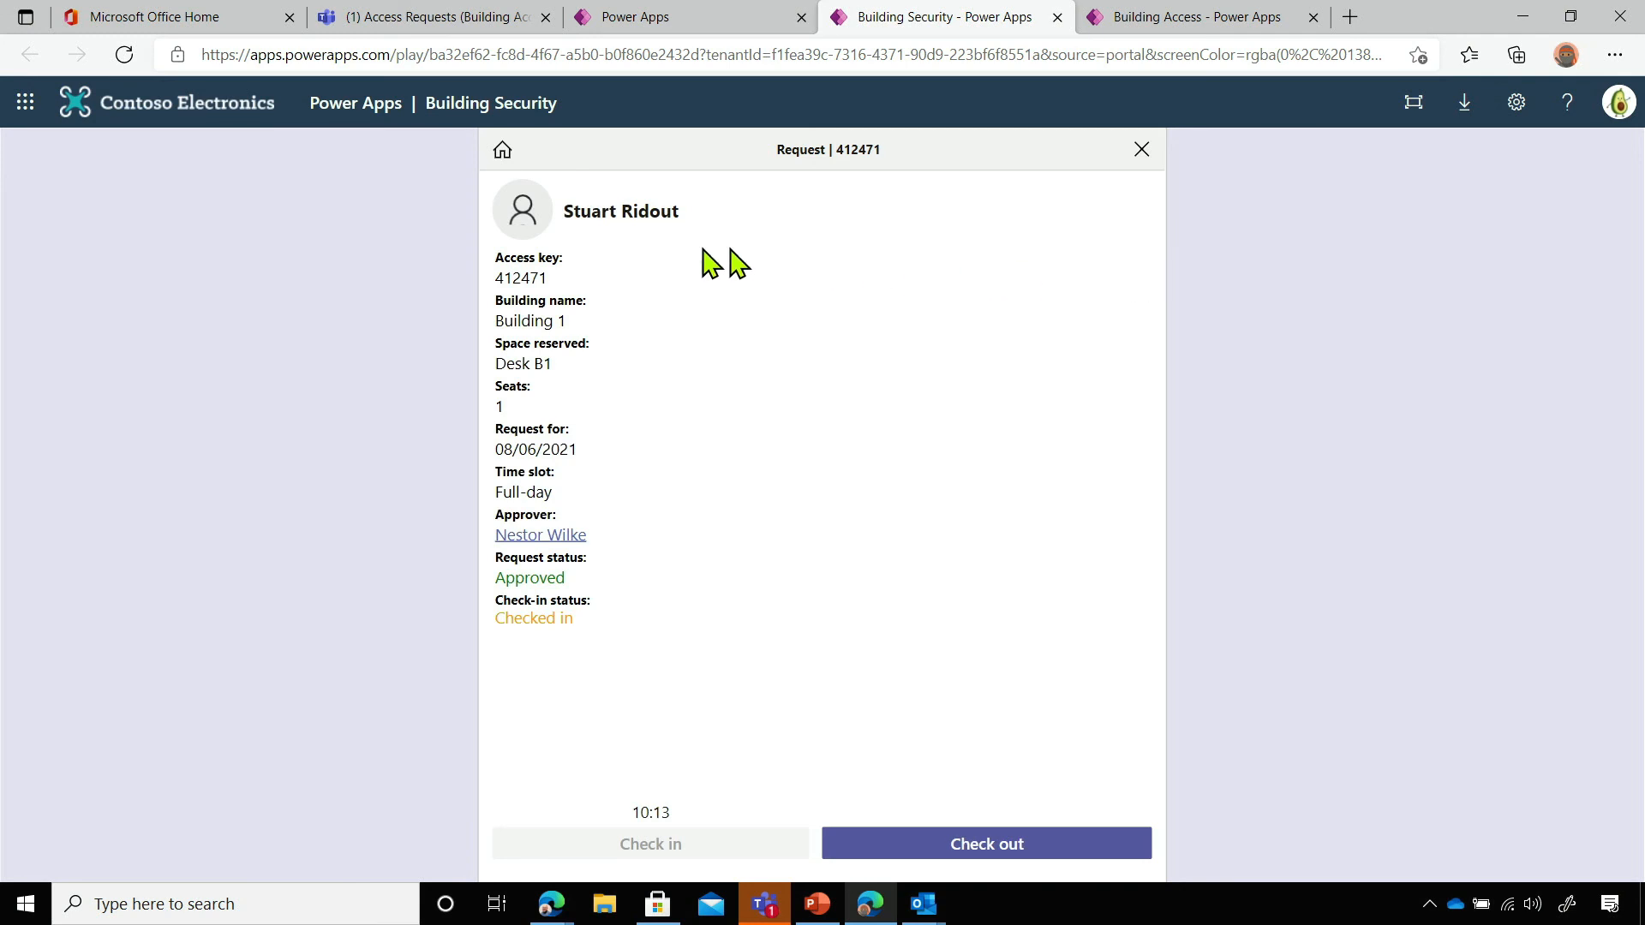
pyautogui.click(966, 847)
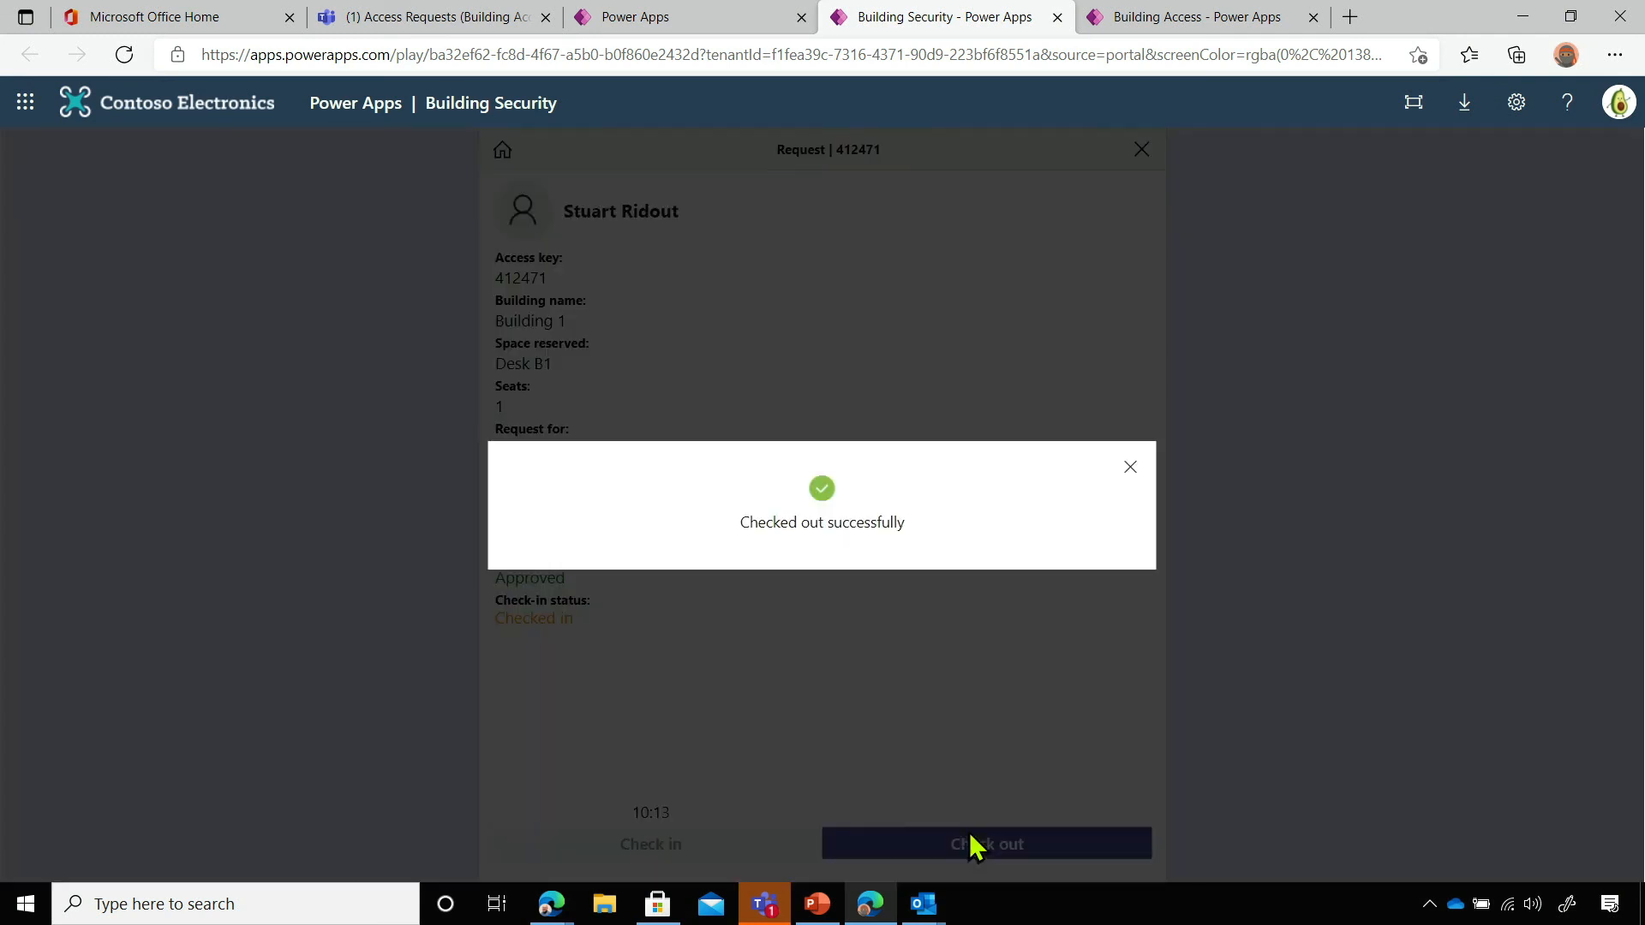
pyautogui.click(1132, 469)
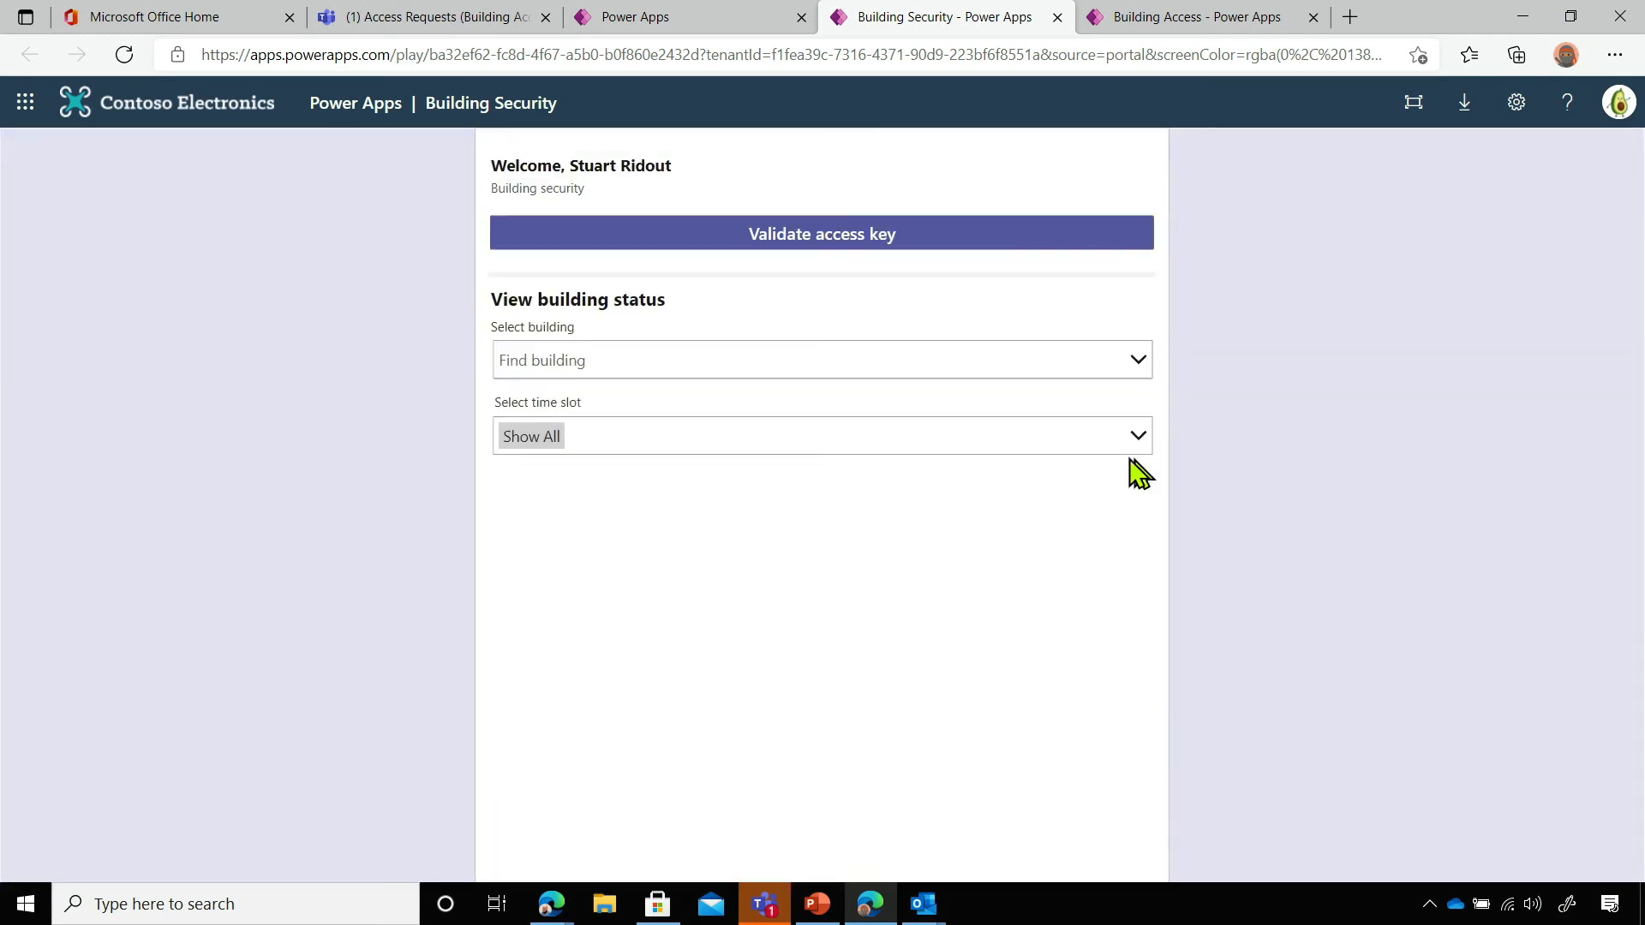